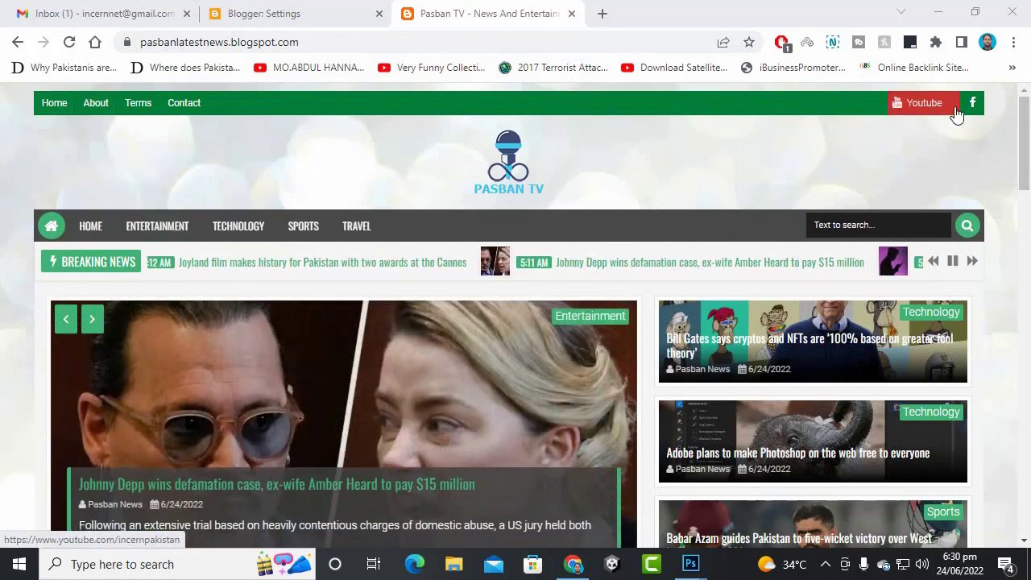
# - Browse the Pasban TV home page's latest posts and the sidebar's recent comments and popular posts
pyautogui.click(892, 228)
pyautogui.click(632, 193)
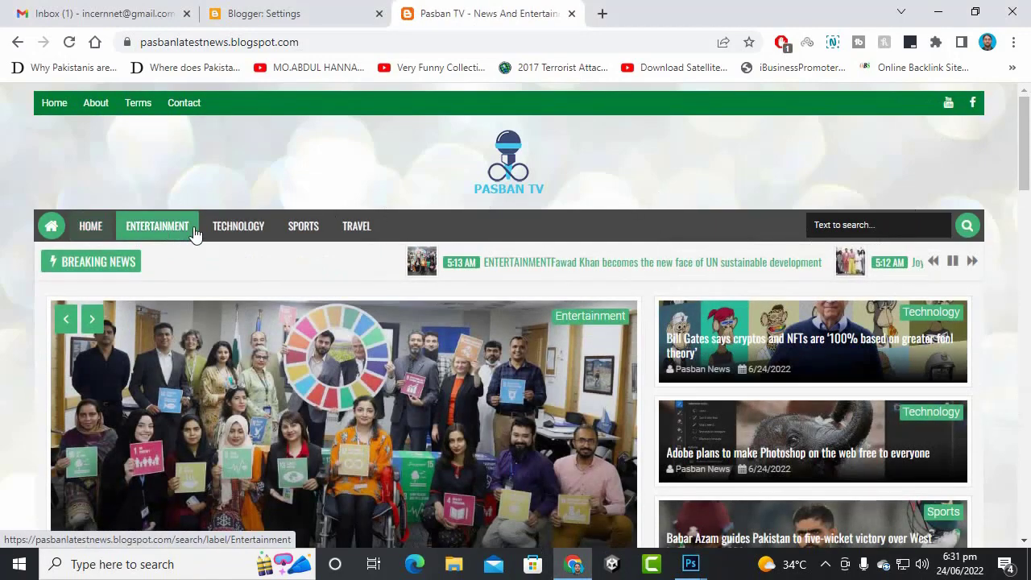
pyautogui.scroll(-1, 380, 243)
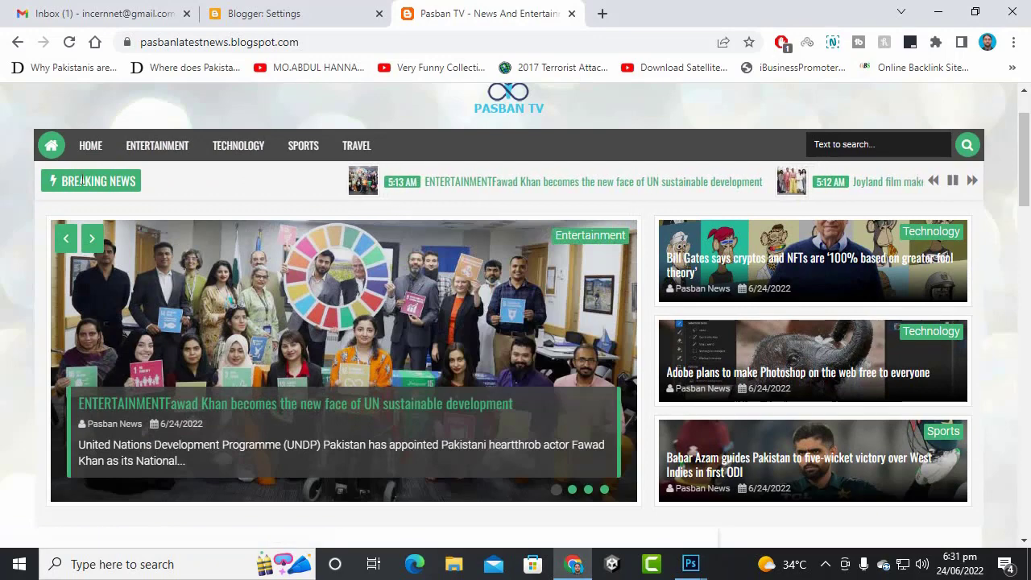
pyautogui.scroll(-2, 878, 302)
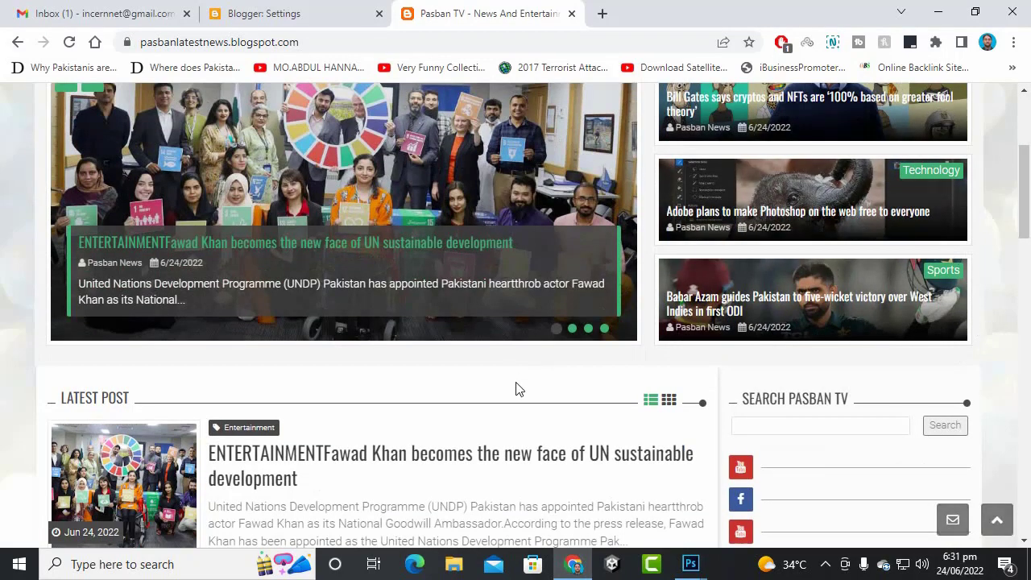
pyautogui.scroll(1, 518, 389)
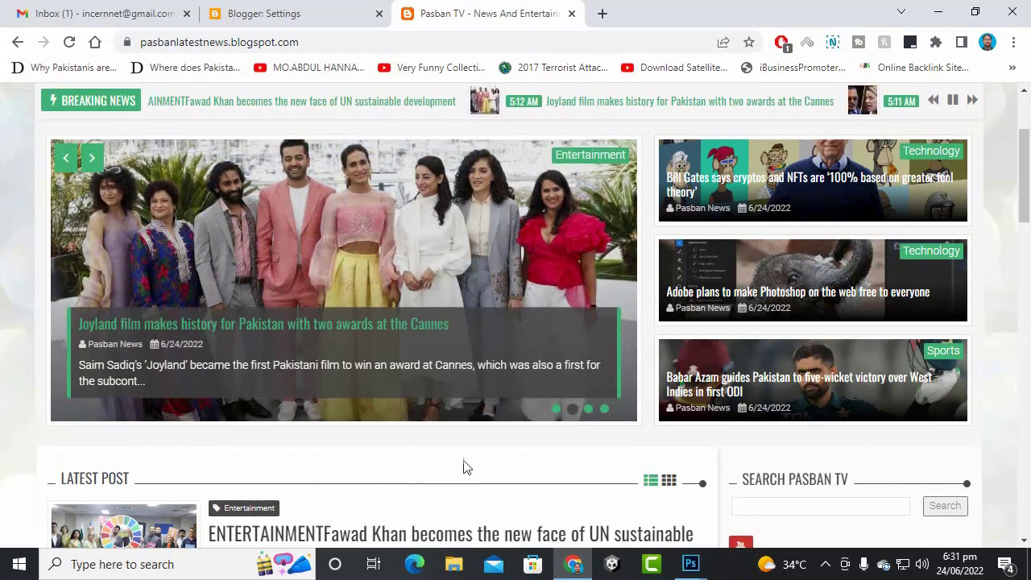
pyautogui.scroll(-5, 532, 423)
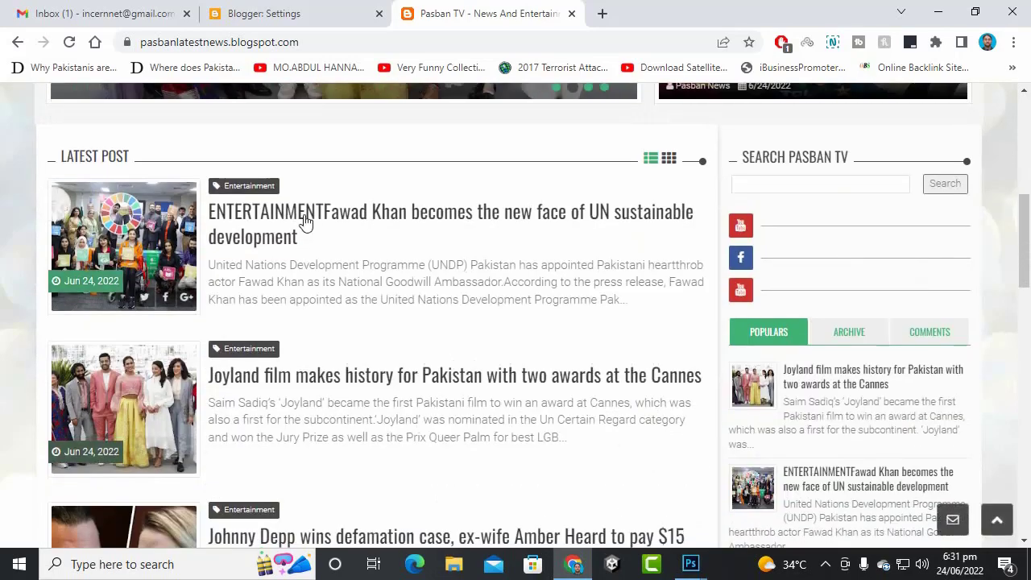
pyautogui.scroll(1, 803, 260)
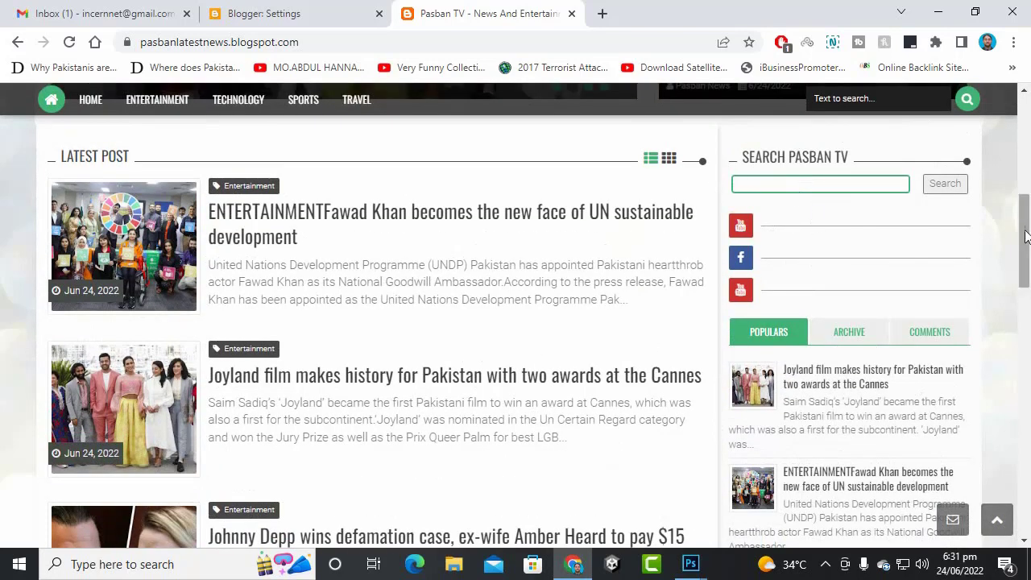
pyautogui.scroll(-3, 826, 268)
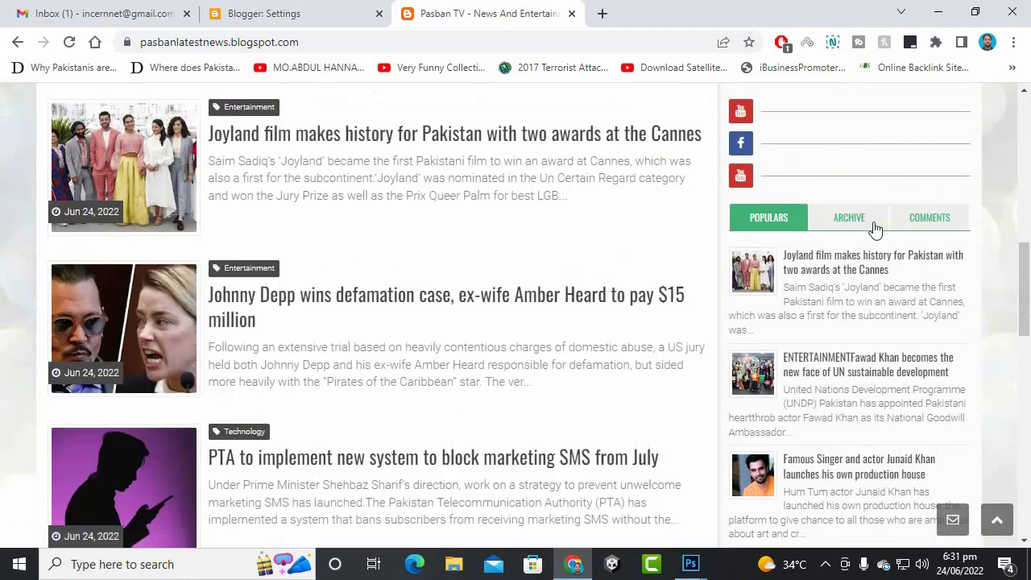
pyautogui.click(838, 228)
pyautogui.click(763, 223)
pyautogui.scroll(-12, 503, 266)
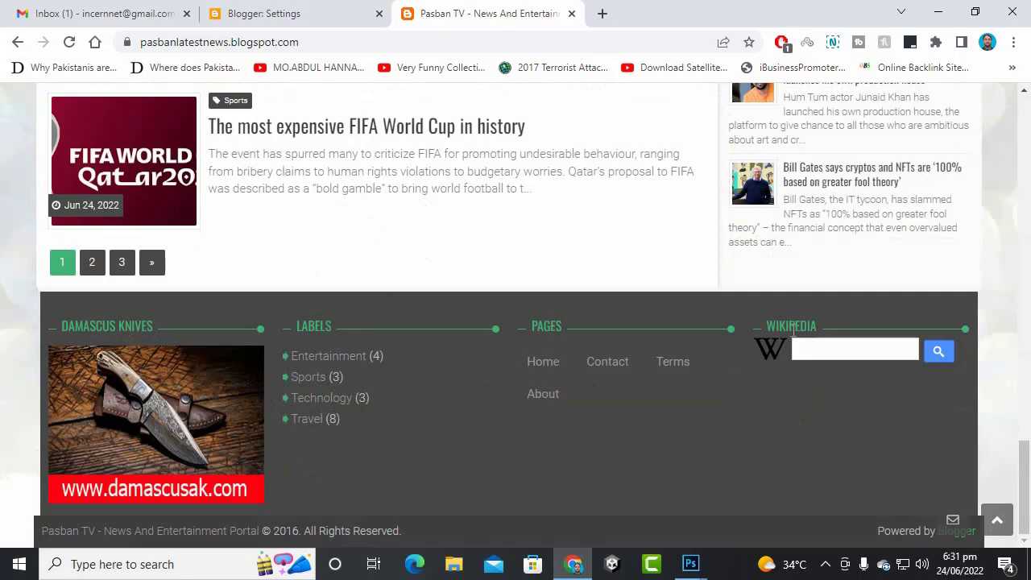
pyautogui.scroll(15, 612, 503)
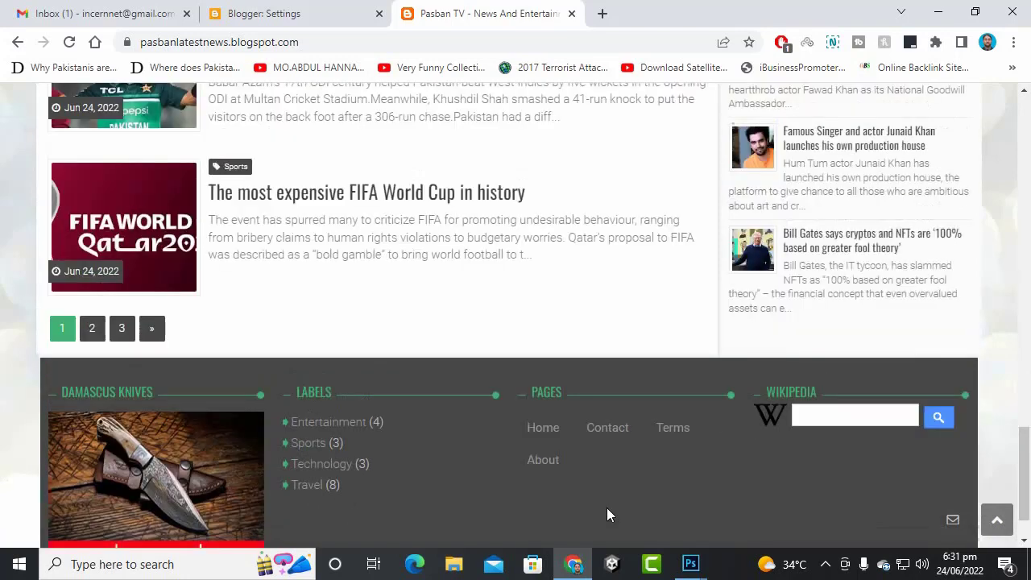
# - Read the PTA marketing SMS article and advance its related posts carousel twice
pyautogui.click(344, 295)
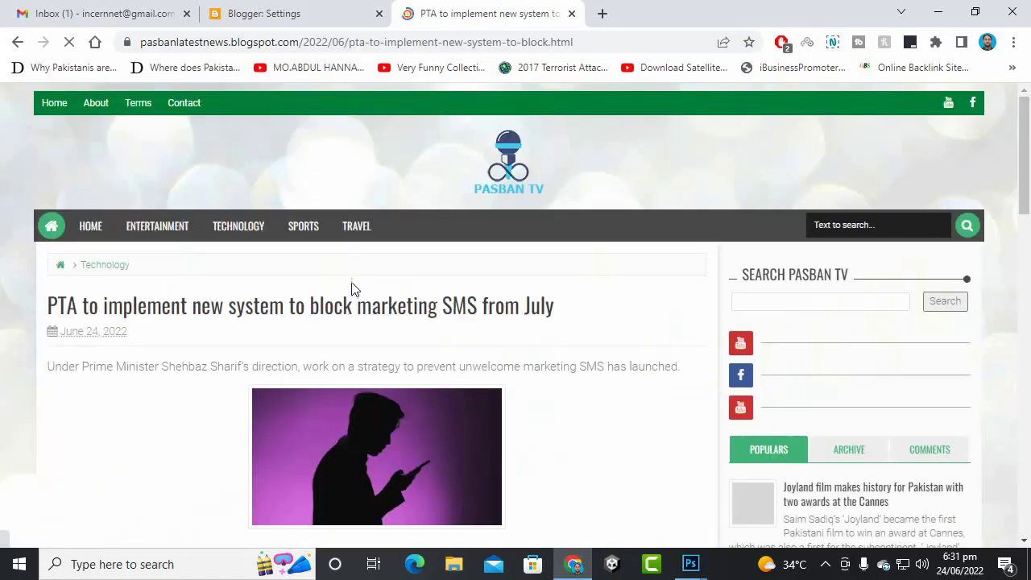
pyautogui.scroll(-5, 383, 316)
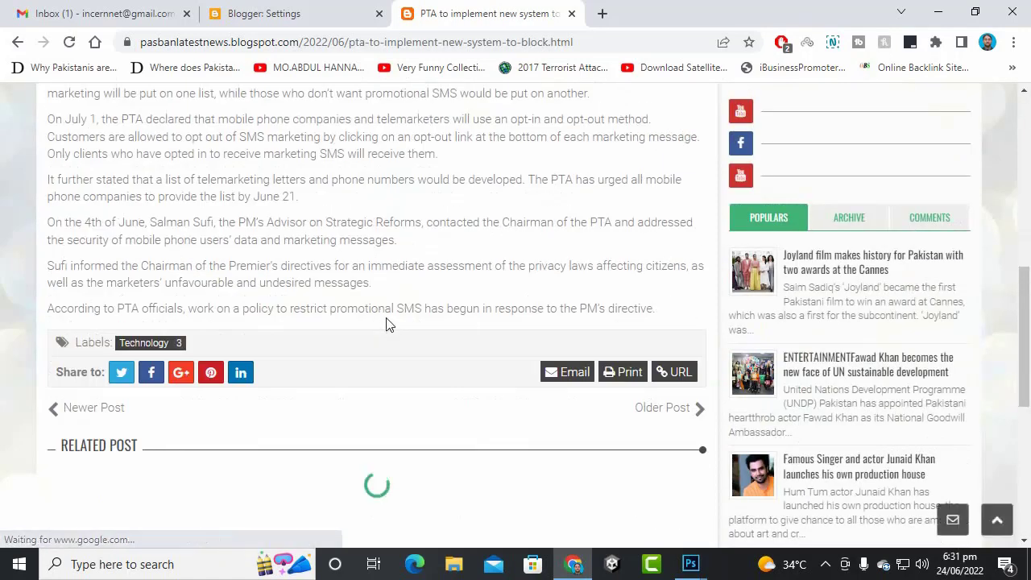
pyautogui.scroll(-3, 385, 322)
pyautogui.scroll(10, 388, 322)
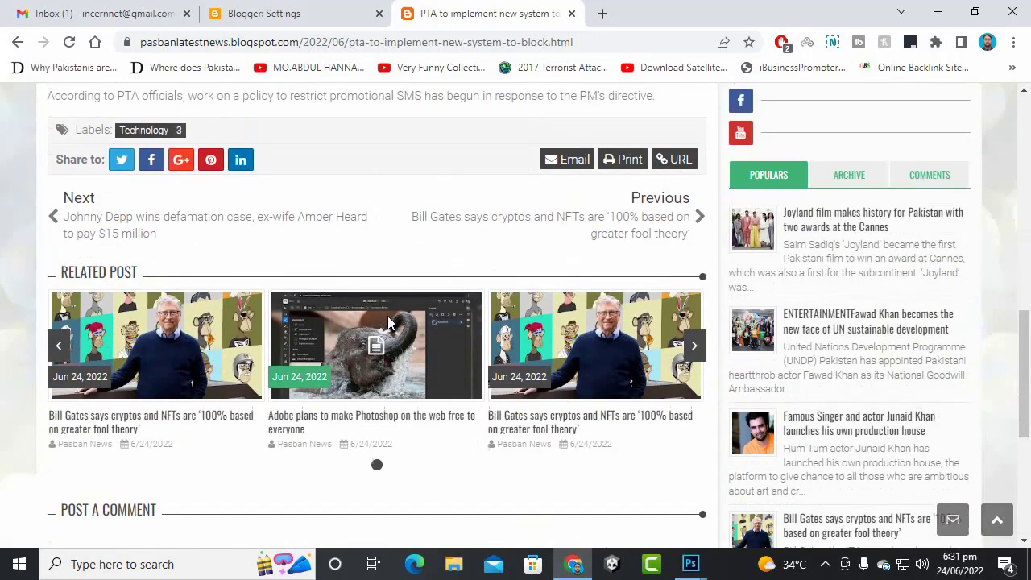
pyautogui.scroll(-12, 330, 329)
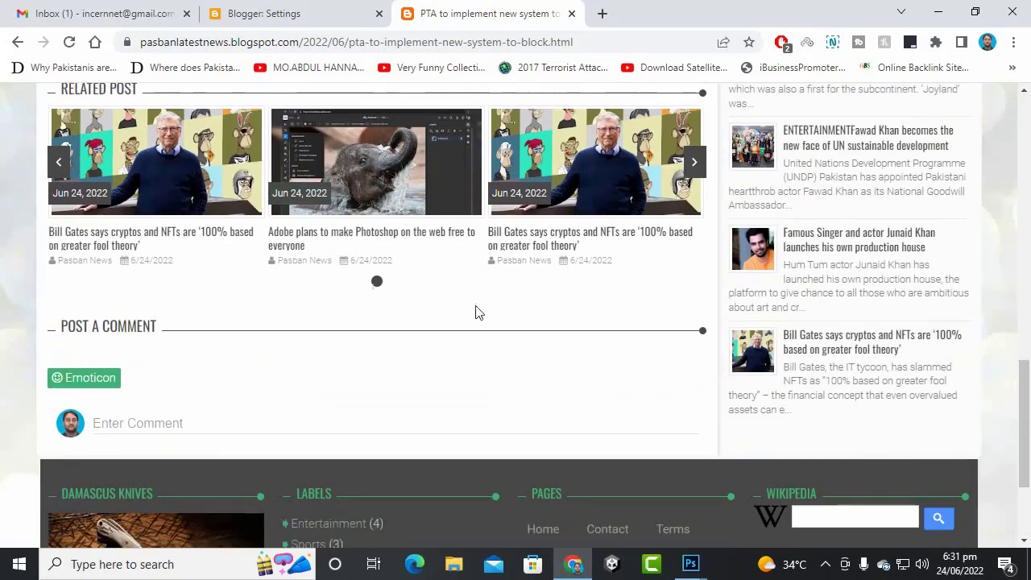
pyautogui.scroll(2, 476, 313)
pyautogui.click(696, 319)
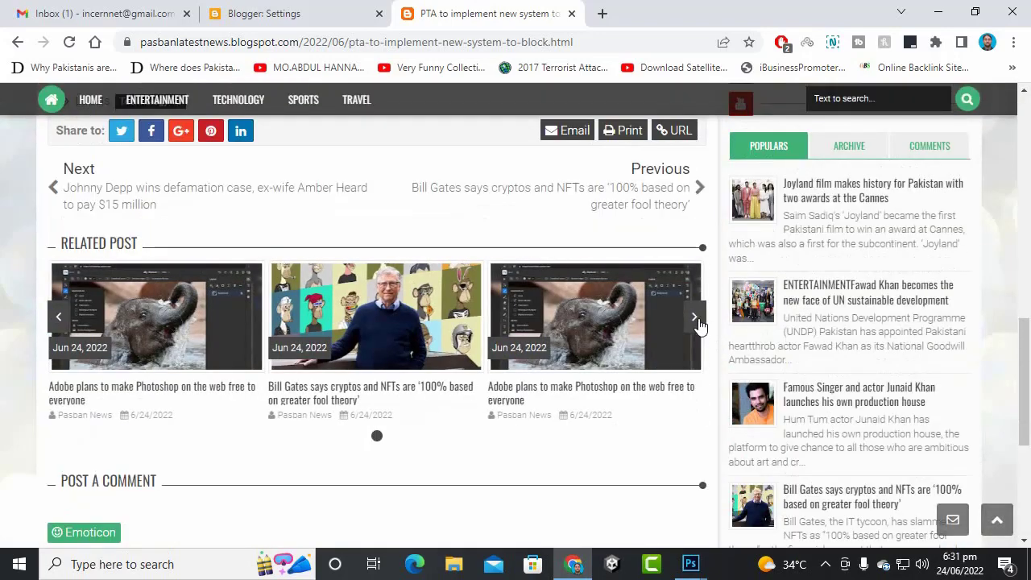
pyautogui.click(697, 322)
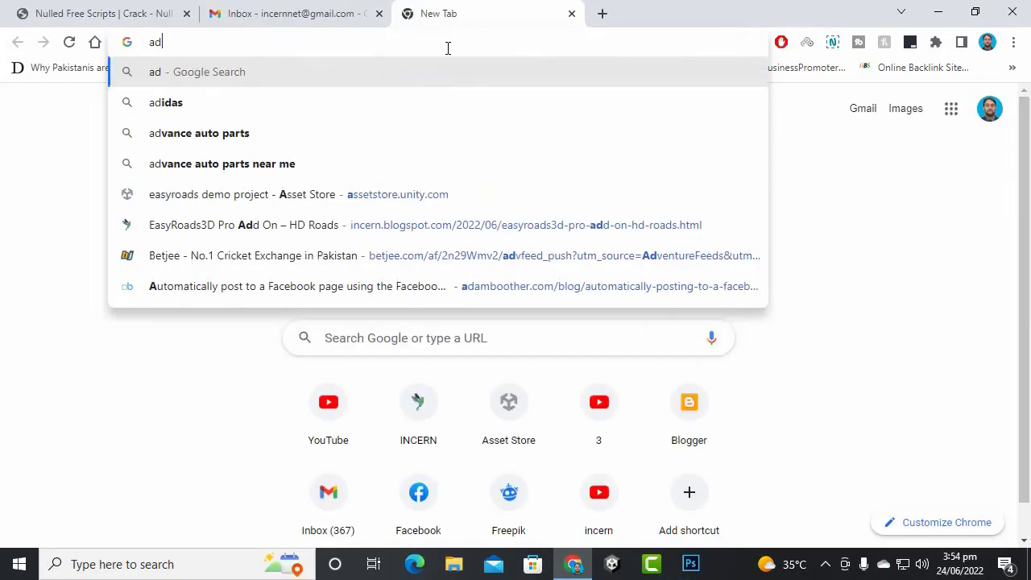
# - Search Google for 'top adsense earners' and scroll the results
pyautogui.write('s')
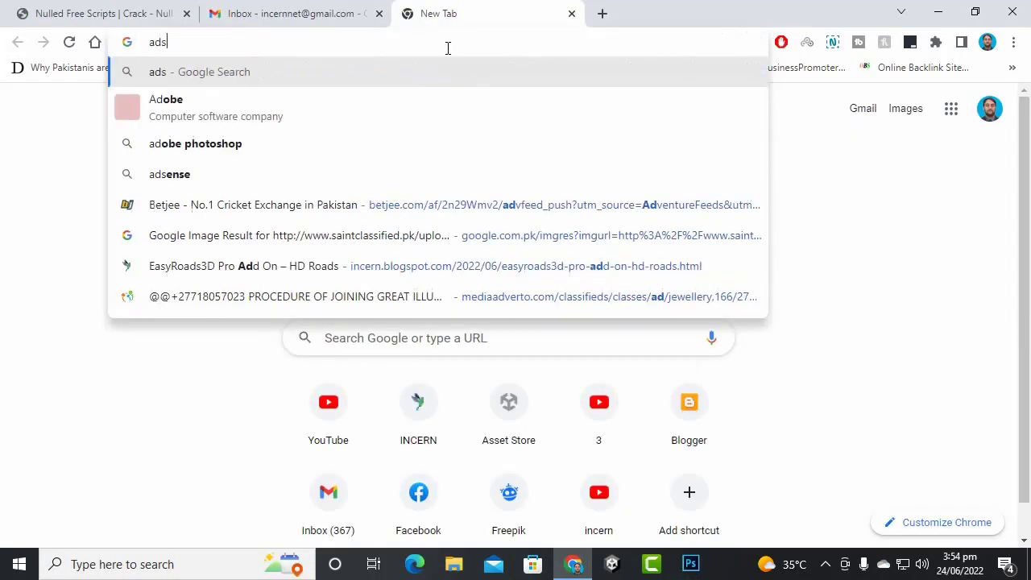
pyautogui.write('e')
pyautogui.press('BackSpace')
pyautogui.press('BackSpace')
pyautogui.press('BackSpace')
pyautogui.press('BackSpace')
pyautogui.write('t')
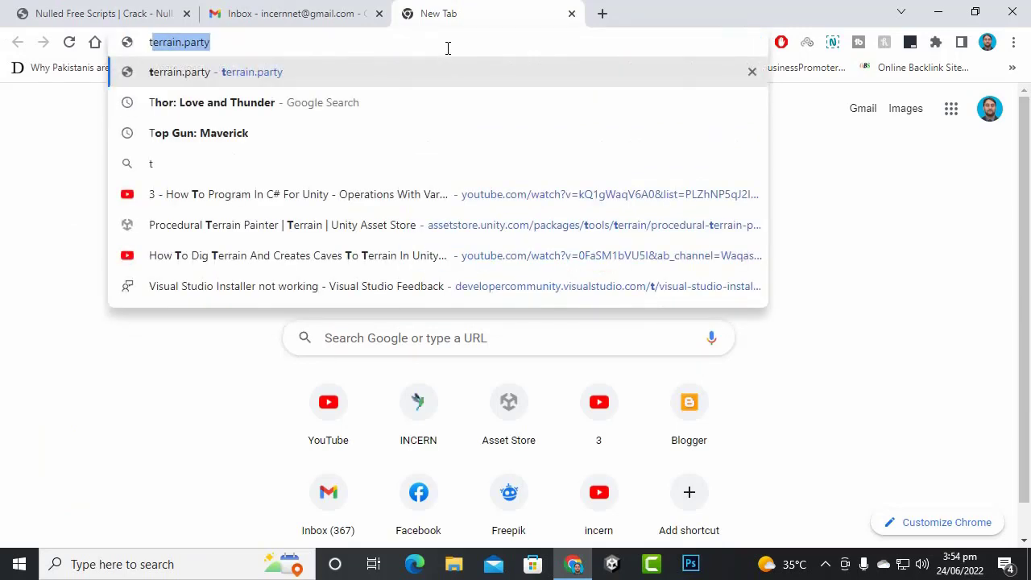
pyautogui.write('op adse')
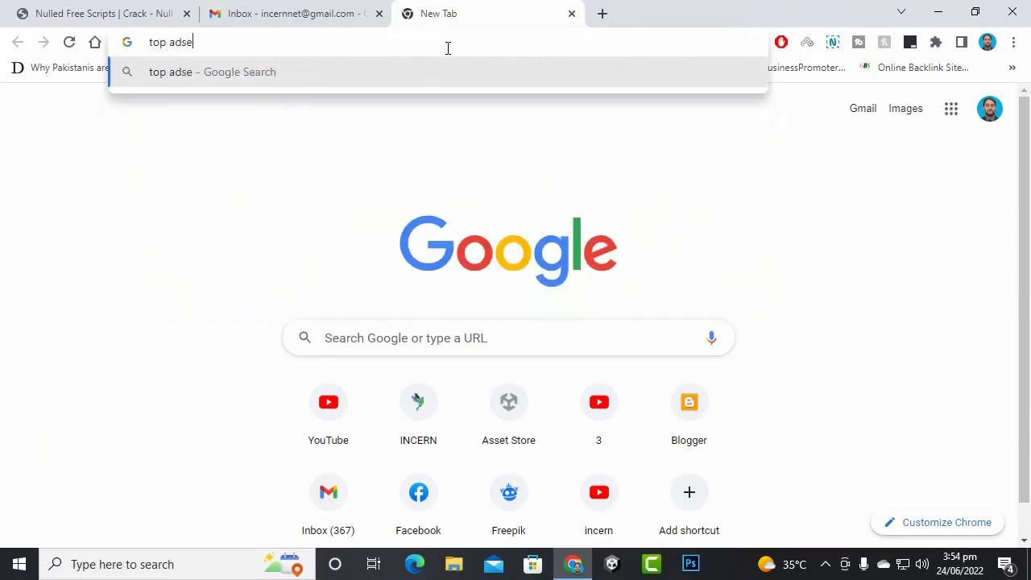
pyautogui.write('nse ear')
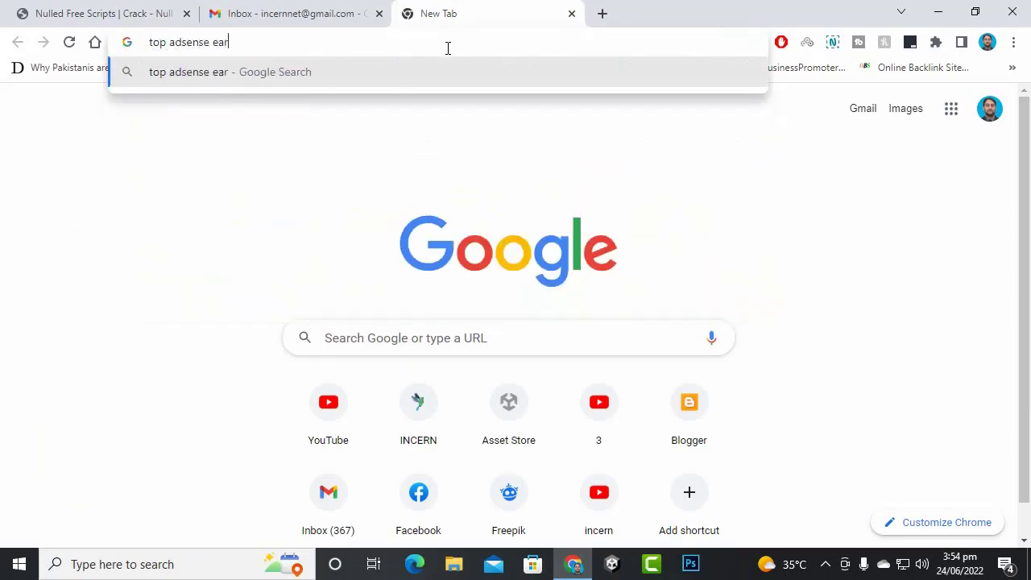
pyautogui.write('ners')
pyautogui.press('Return')
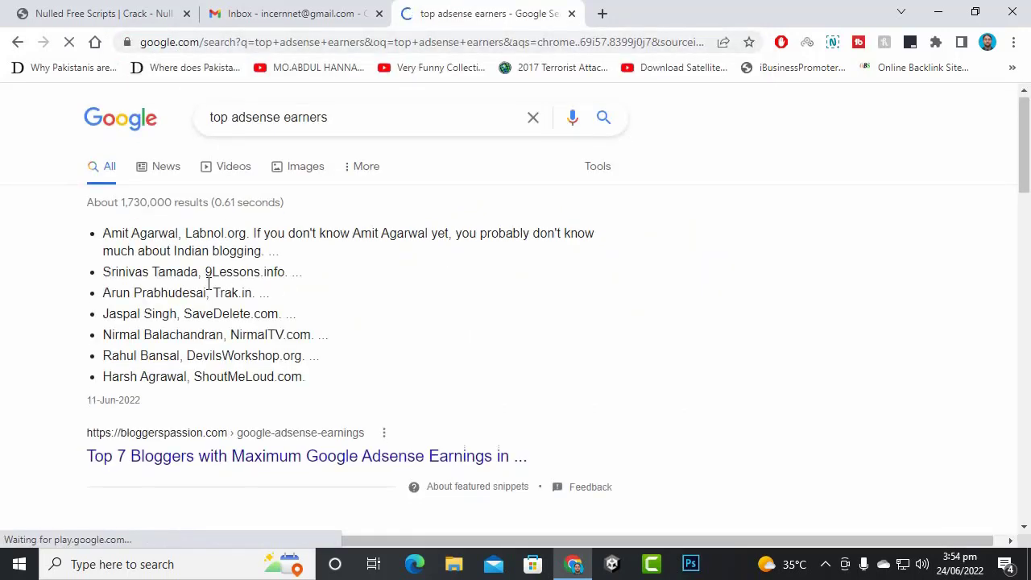
pyautogui.scroll(-1, 212, 286)
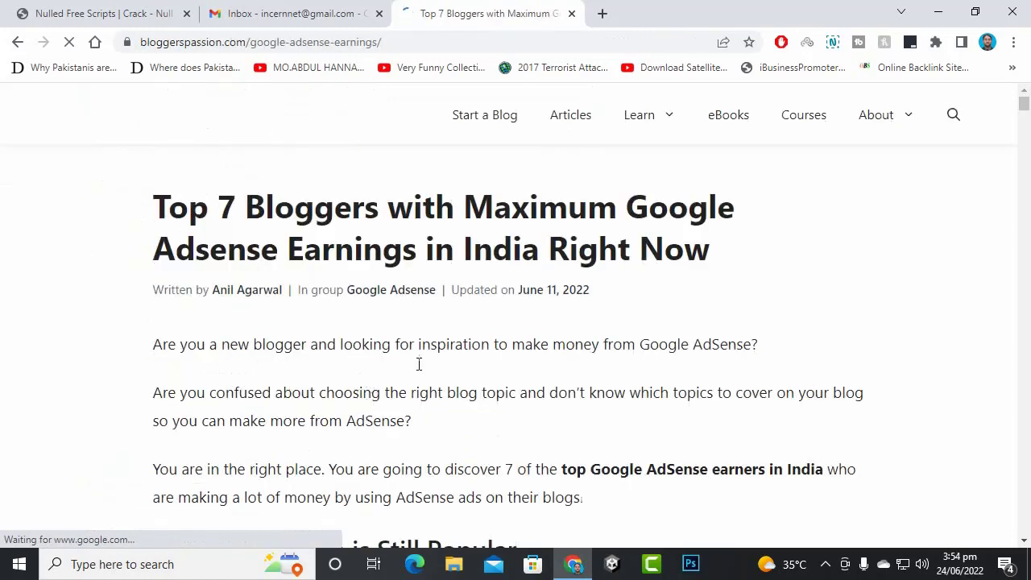
# - Scroll the bloggerspassion.com Top 7 Bloggers article down to the Amit Agarwal, Labnol.org entry
pyautogui.scroll(-2, 352, 252)
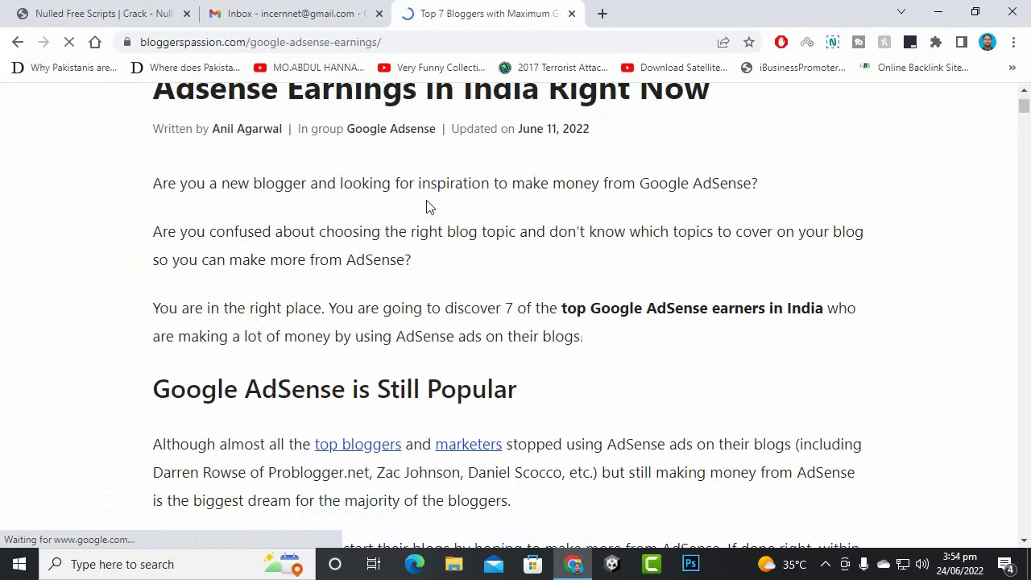
pyautogui.scroll(2, 570, 281)
pyautogui.scroll(-3, 592, 261)
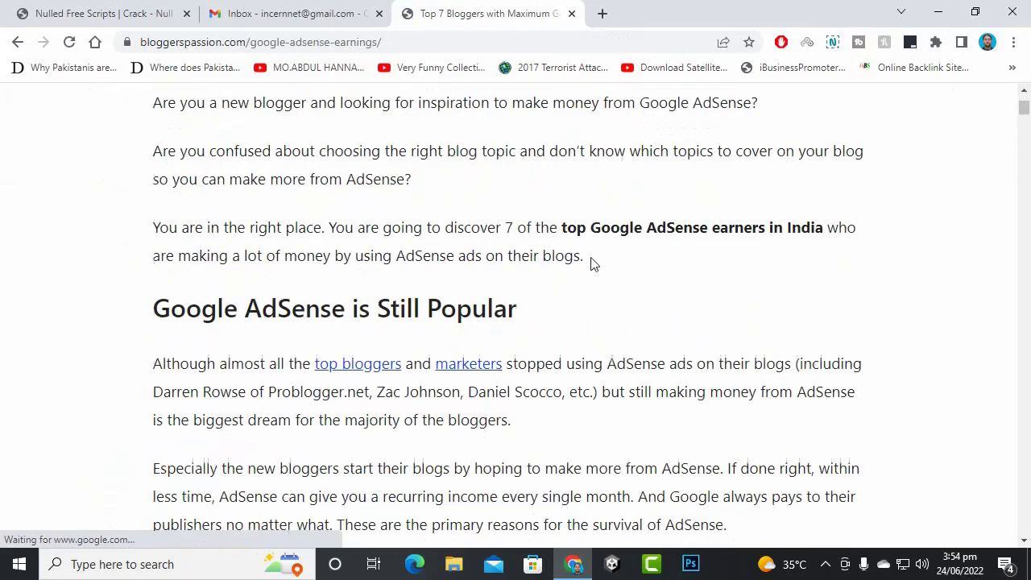
pyautogui.scroll(-1, 362, 274)
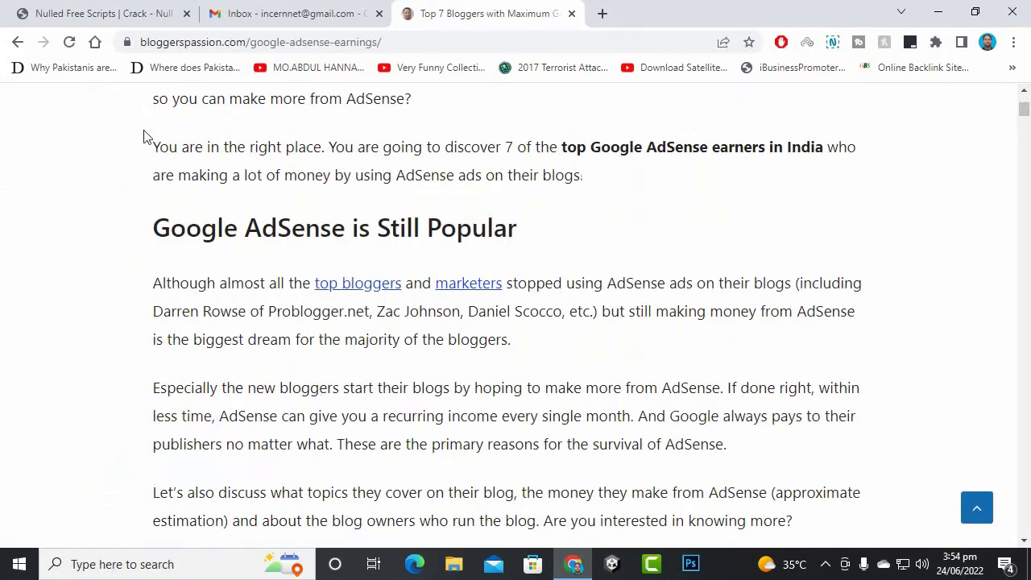
pyautogui.scroll(-2, 282, 197)
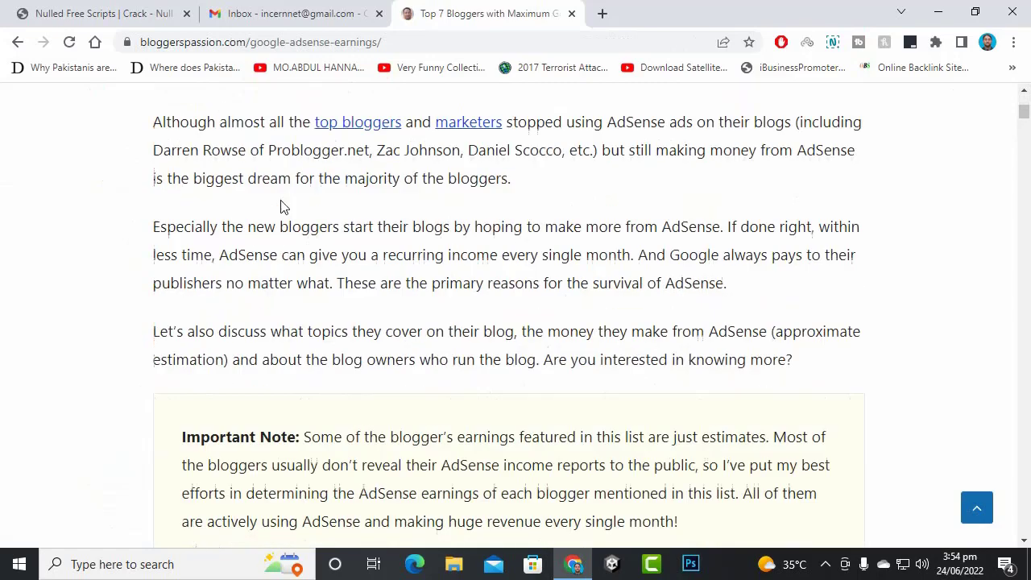
pyautogui.scroll(1, 290, 208)
pyautogui.scroll(-6, 310, 213)
pyautogui.scroll(-1, 319, 216)
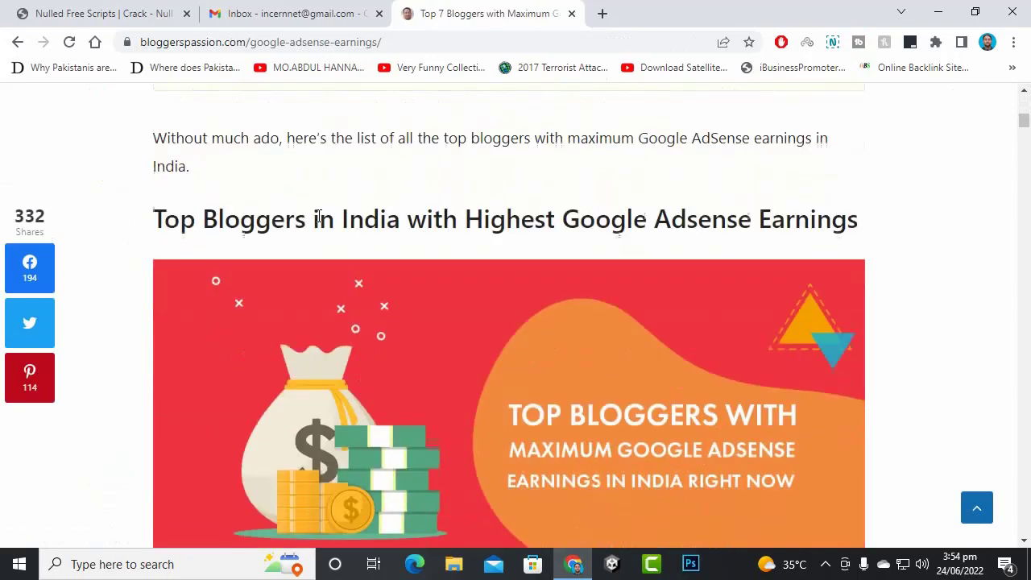
pyautogui.scroll(-5, 314, 214)
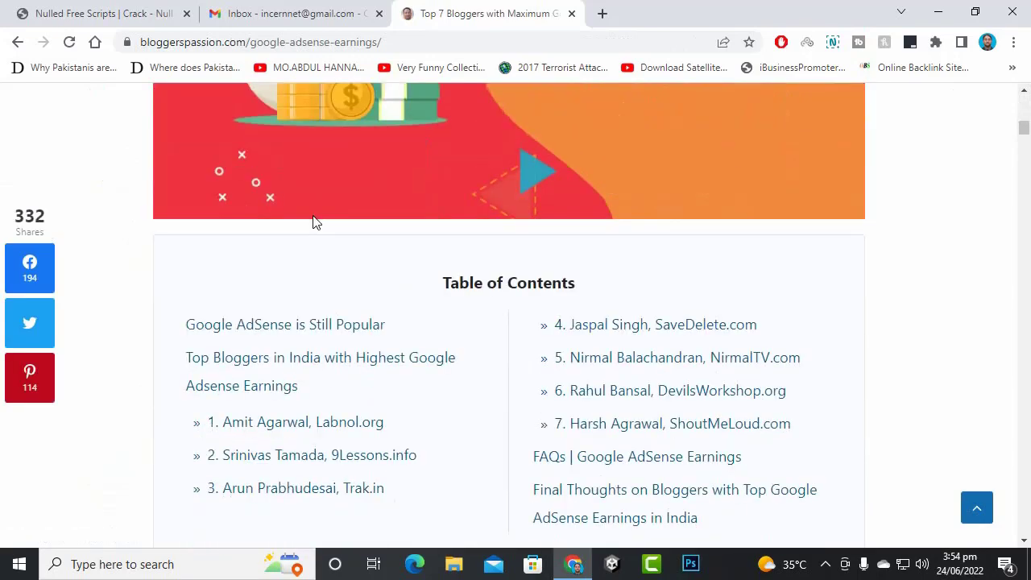
pyautogui.scroll(-3, 314, 221)
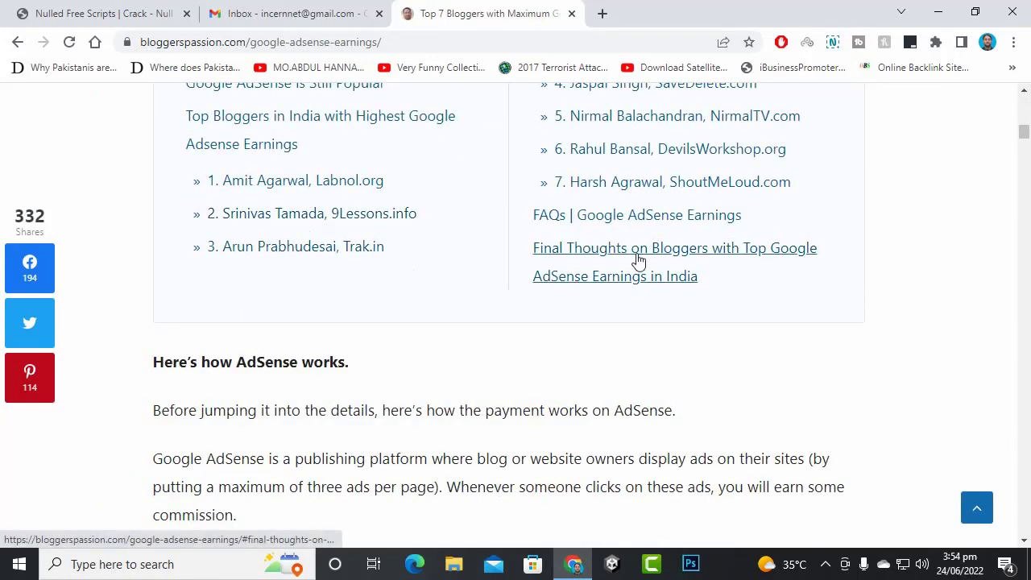
pyautogui.scroll(-1, 326, 298)
pyautogui.scroll(-5, 327, 297)
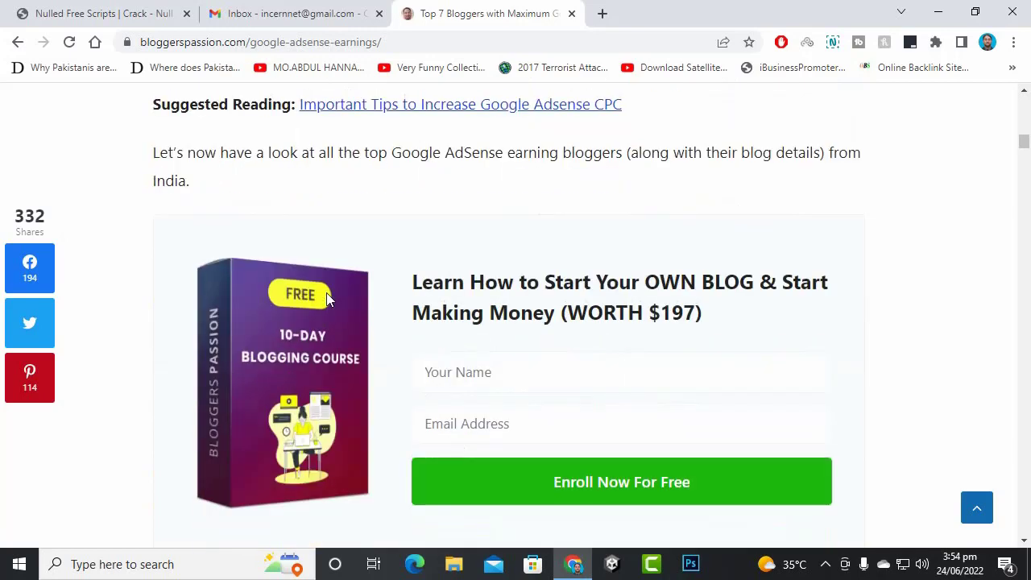
pyautogui.scroll(-7, 326, 294)
pyautogui.scroll(2, 326, 294)
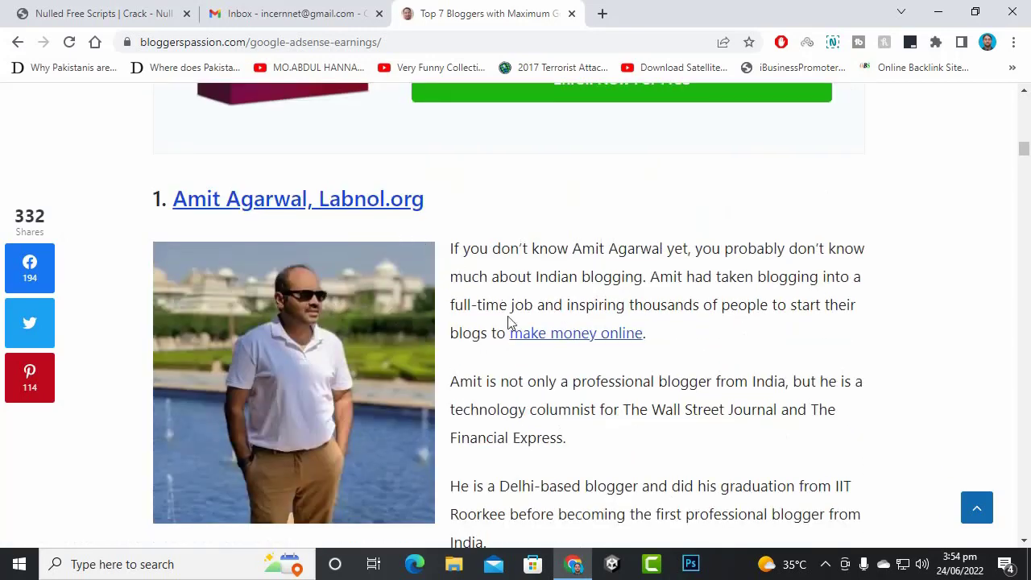
pyautogui.scroll(-1, 540, 346)
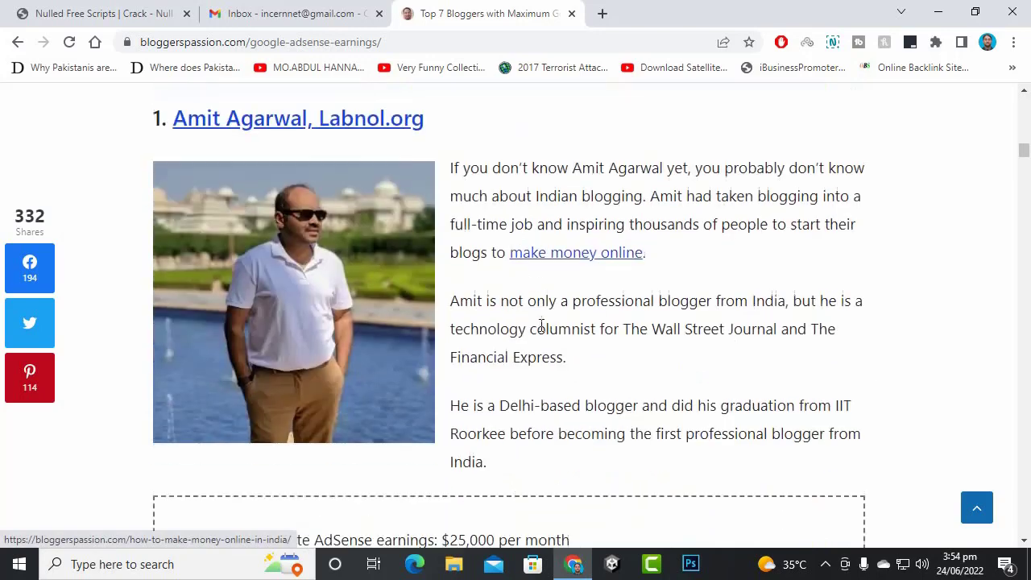
# - Open the make money online article in a new tab and glance through it
pyautogui.rightClick(562, 257)
pyautogui.click(586, 271)
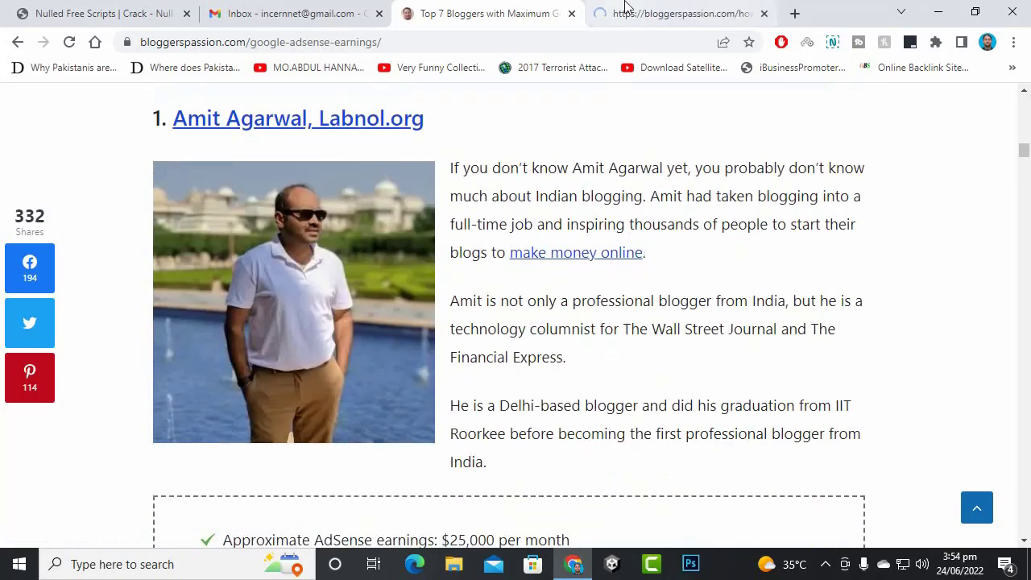
pyautogui.click(626, 11)
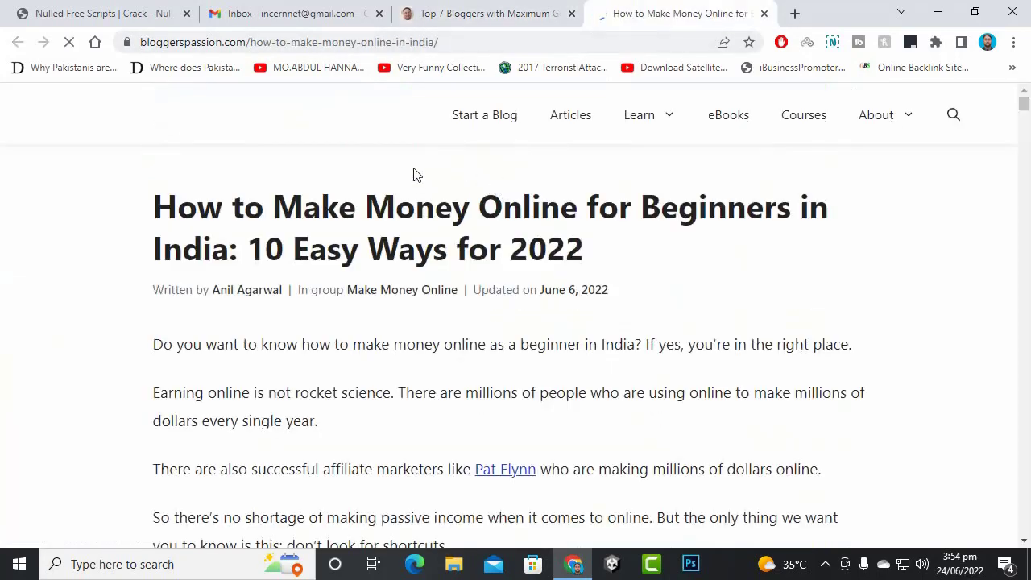
pyautogui.scroll(-8, 415, 174)
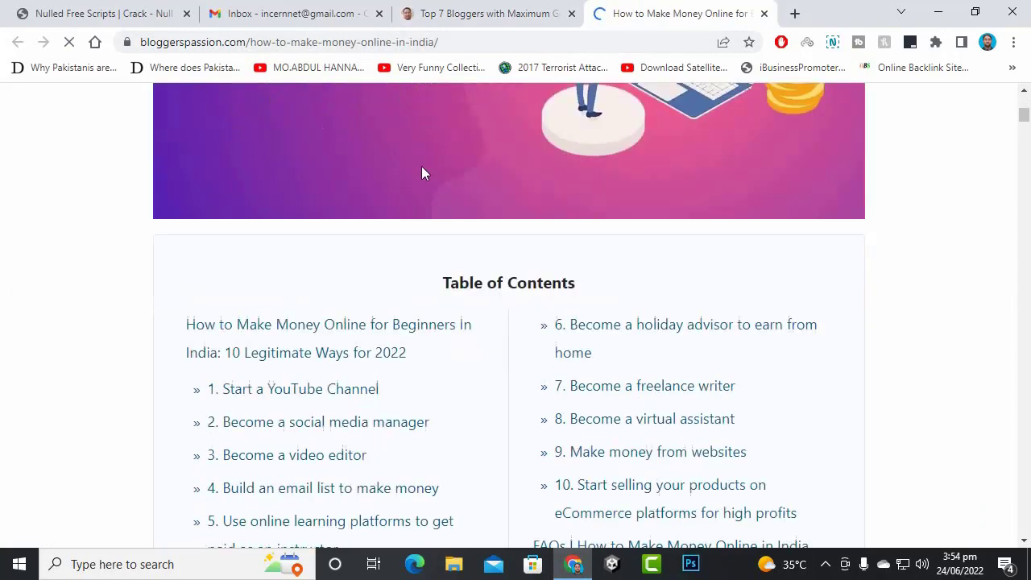
pyautogui.click(484, 14)
# - Open Srinivas Tamada's 9Lessons.info blog in a new tab from the list
pyautogui.scroll(-6, 499, 230)
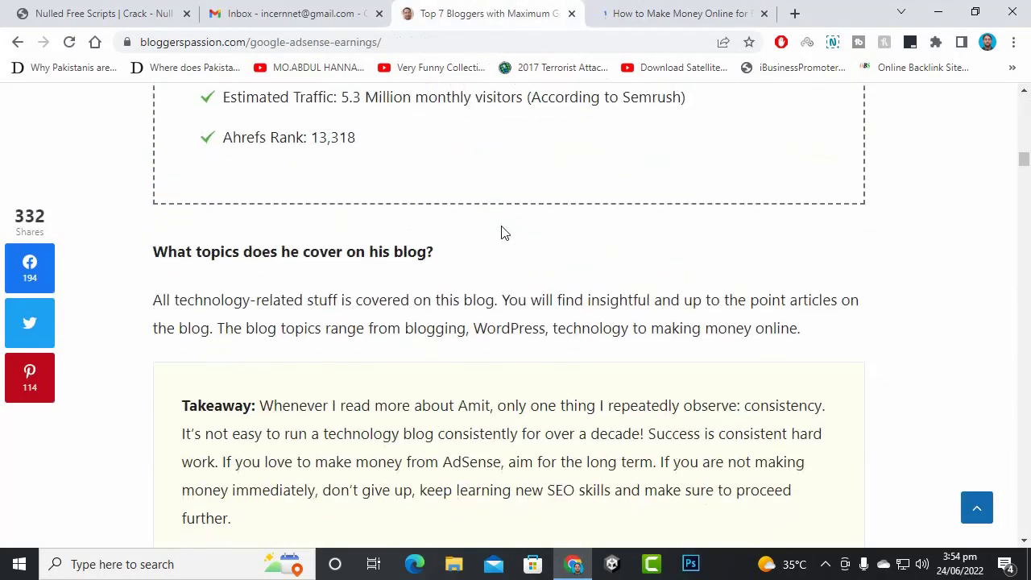
pyautogui.scroll(-10, 501, 233)
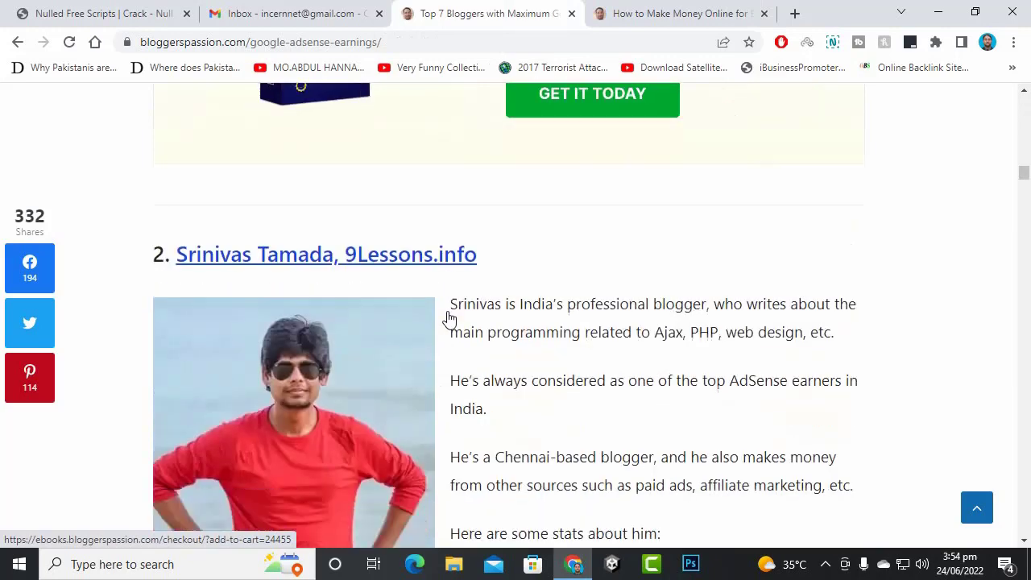
pyautogui.scroll(-2, 451, 306)
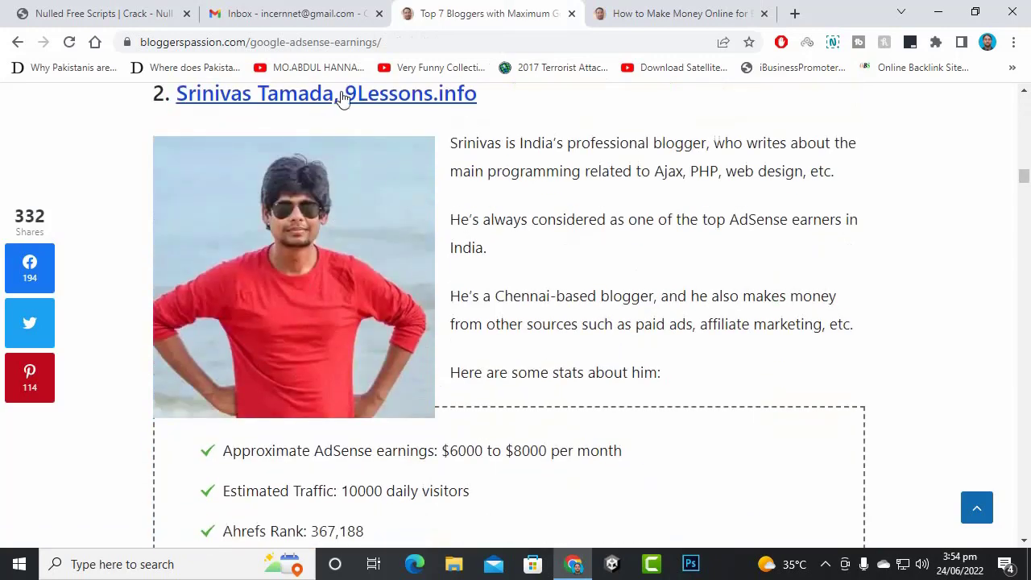
pyautogui.scroll(-1, 370, 277)
pyautogui.scroll(3, 386, 290)
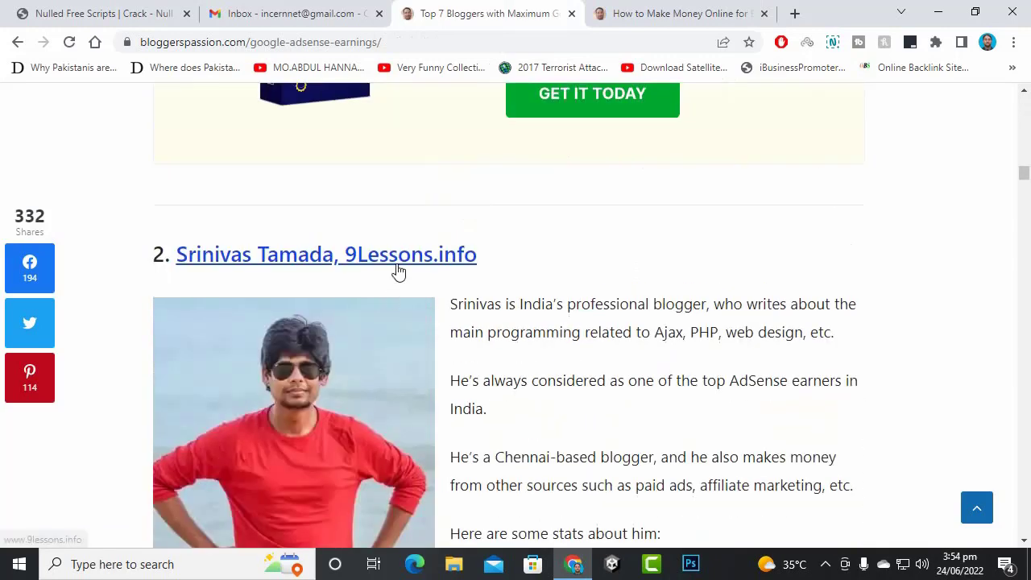
pyautogui.rightClick(394, 271)
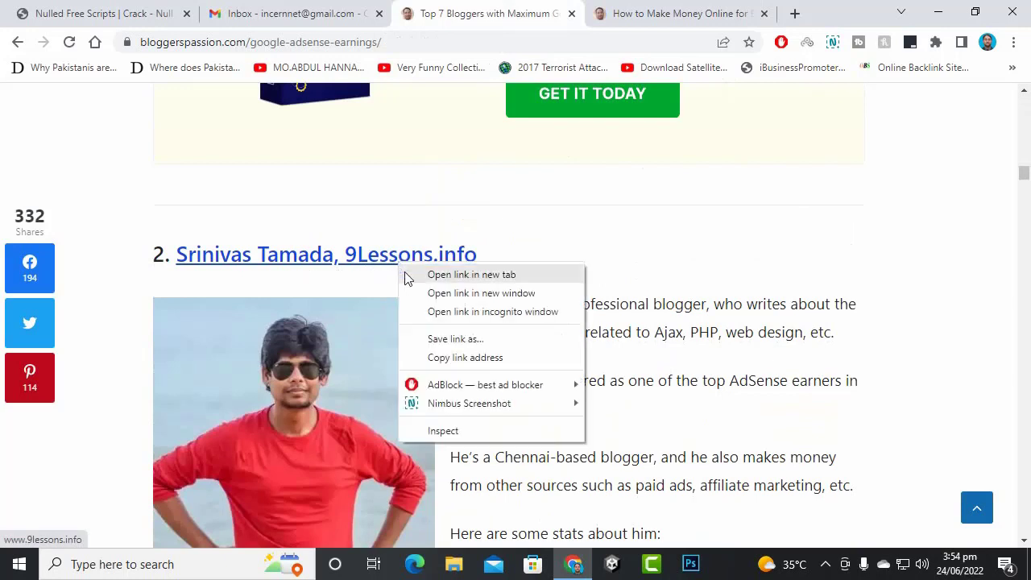
pyautogui.click(410, 275)
pyautogui.click(707, 11)
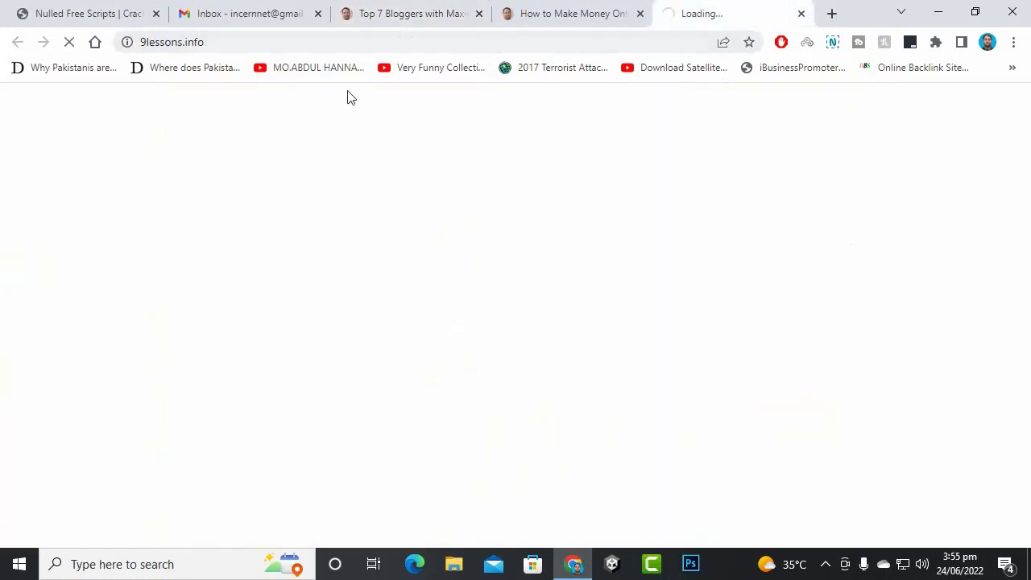
pyautogui.click(393, 14)
# - Open the Trak.in and SaveDelete.com blogs in their own new tabs
pyautogui.scroll(-12, 462, 358)
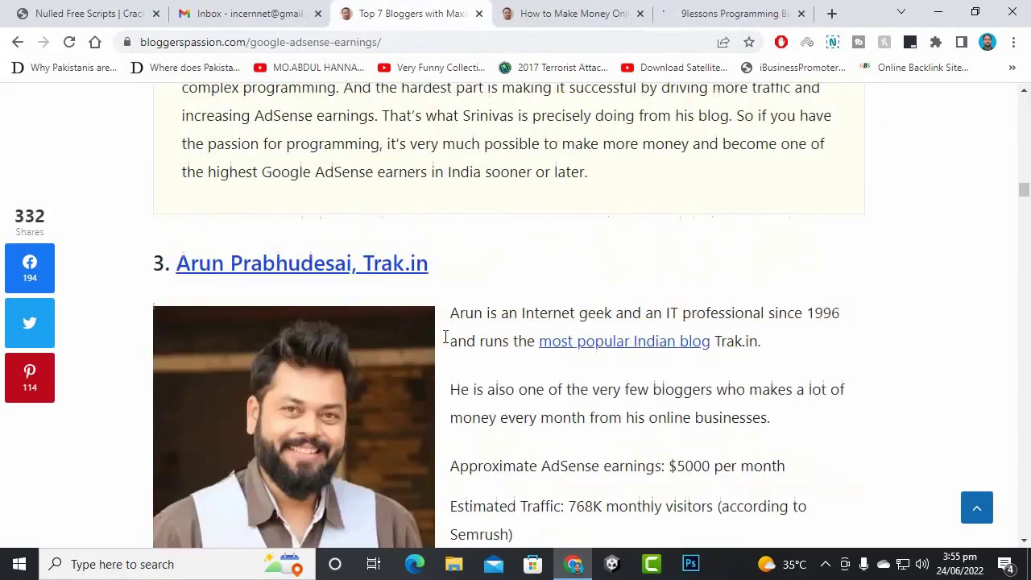
pyautogui.scroll(-1, 444, 337)
pyautogui.rightClick(297, 232)
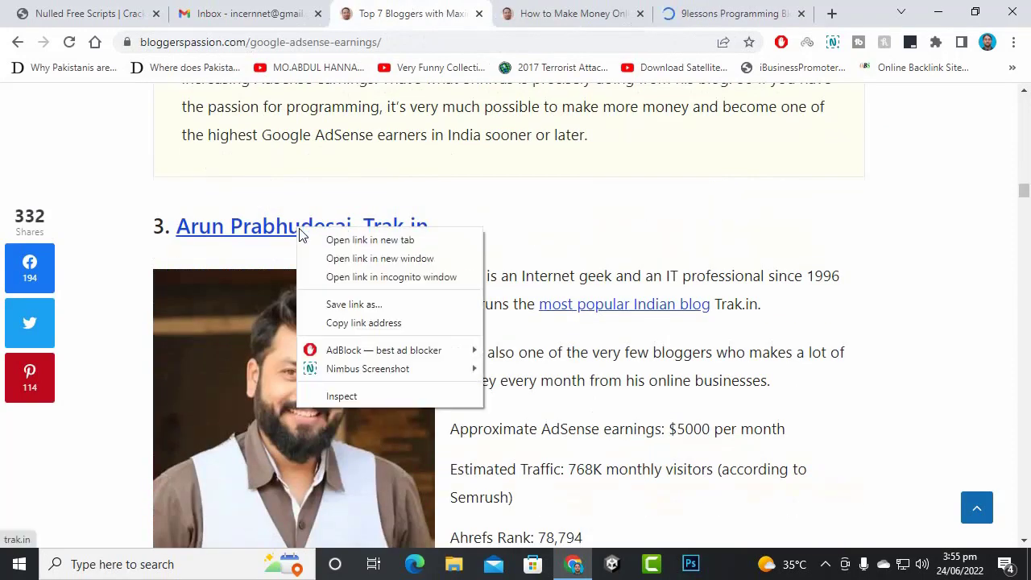
pyautogui.click(338, 240)
pyautogui.scroll(-9, 501, 225)
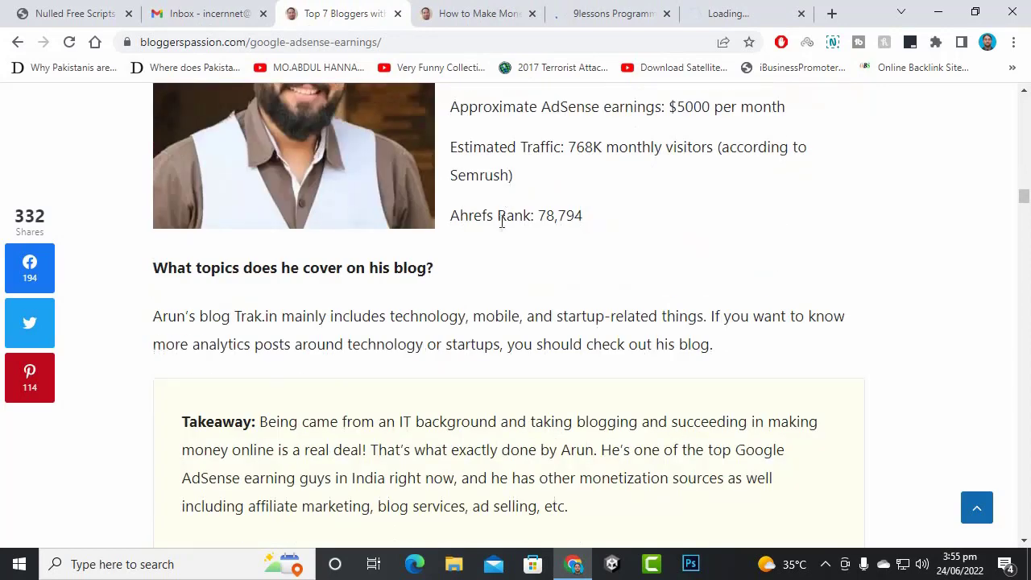
pyautogui.click(421, 292)
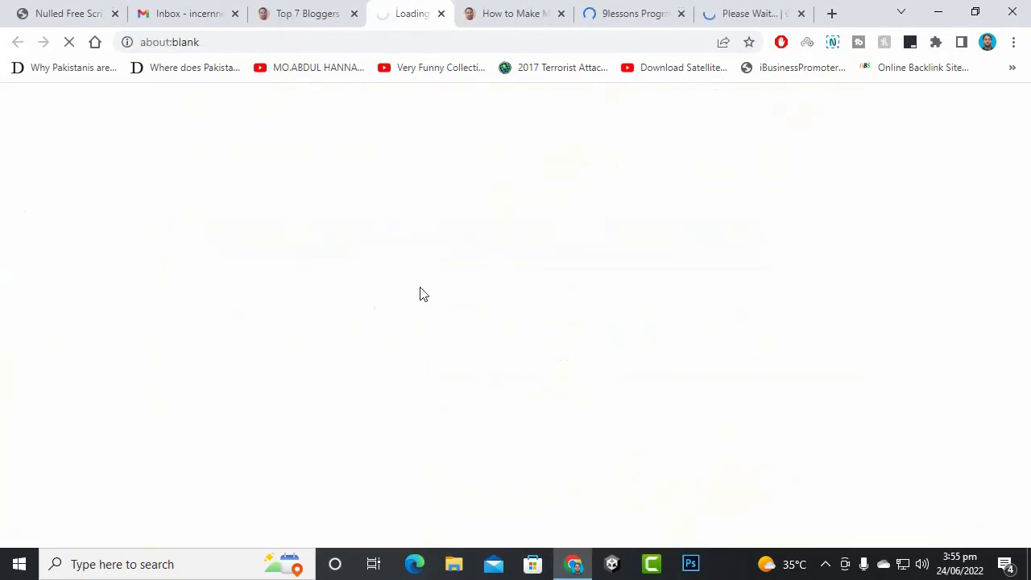
# - Close the top bloggers and make money online tabs, then select the trak.in address
pyautogui.click(319, 7)
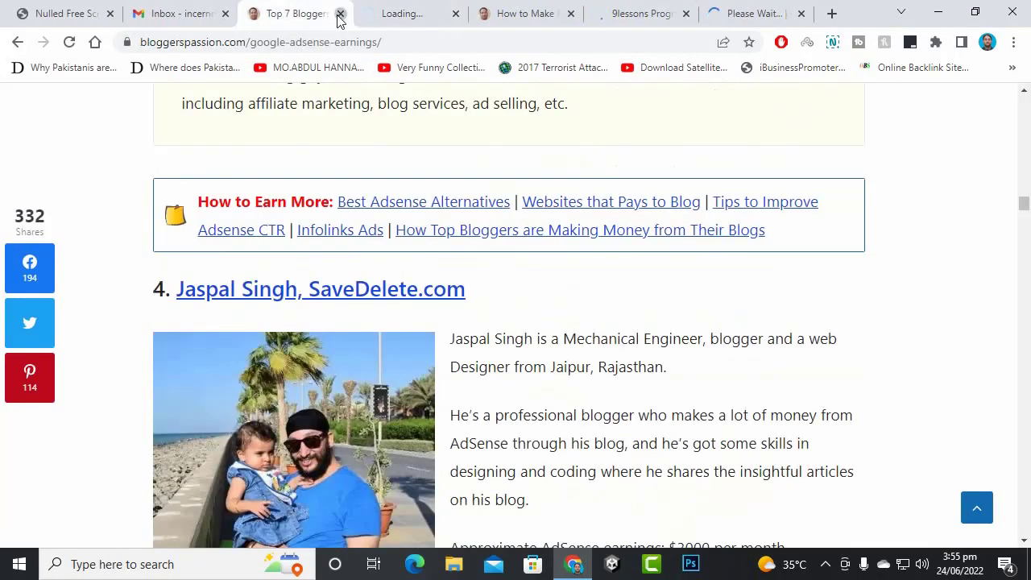
pyautogui.click(340, 13)
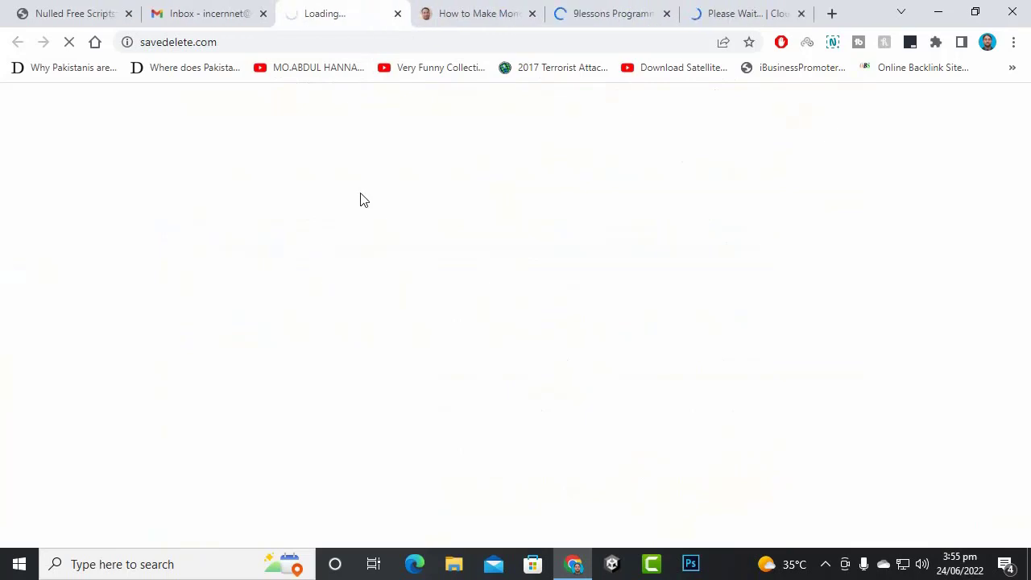
pyautogui.click(450, 14)
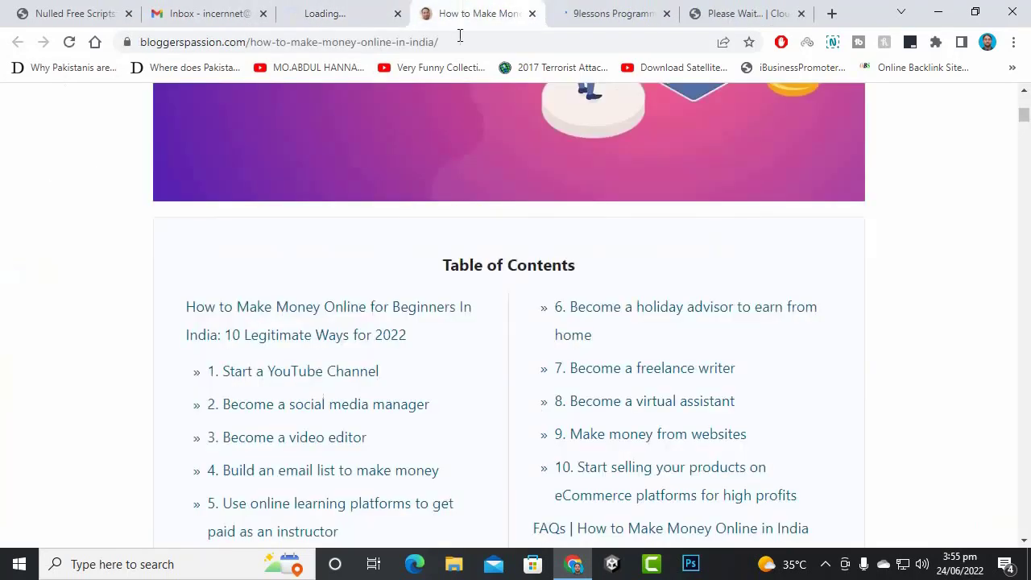
pyautogui.click(532, 14)
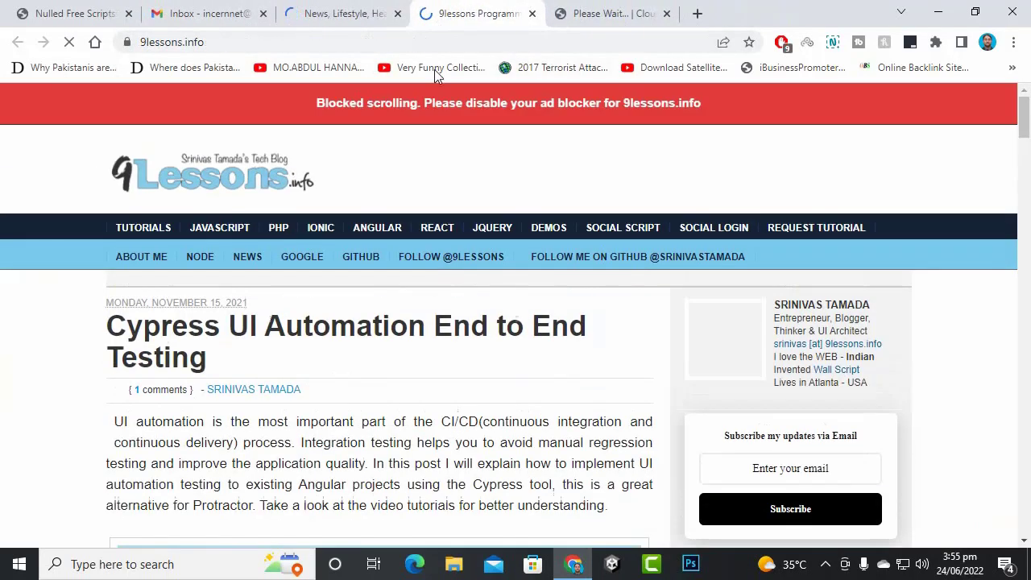
pyautogui.click(691, 8)
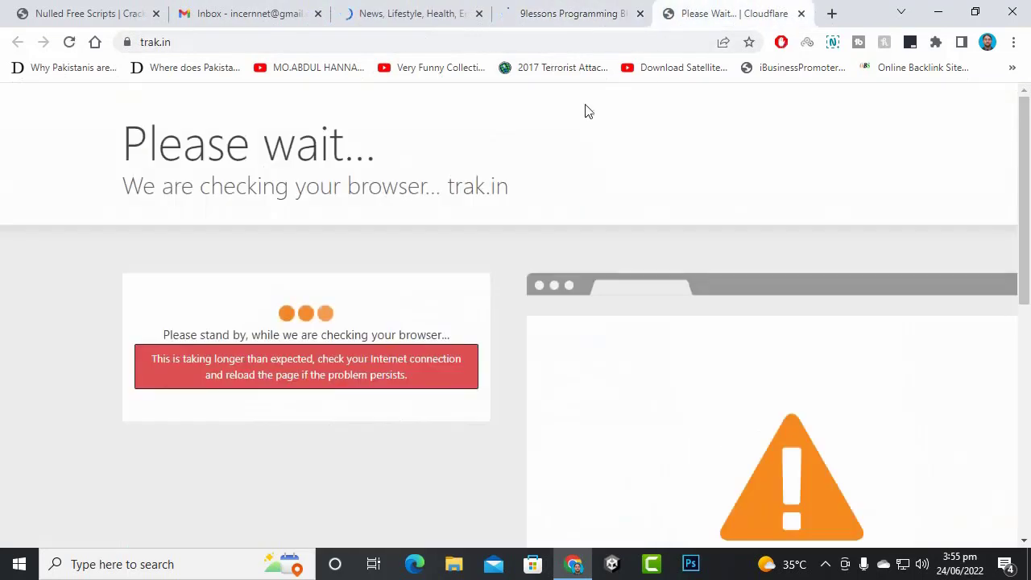
pyautogui.click(654, 39)
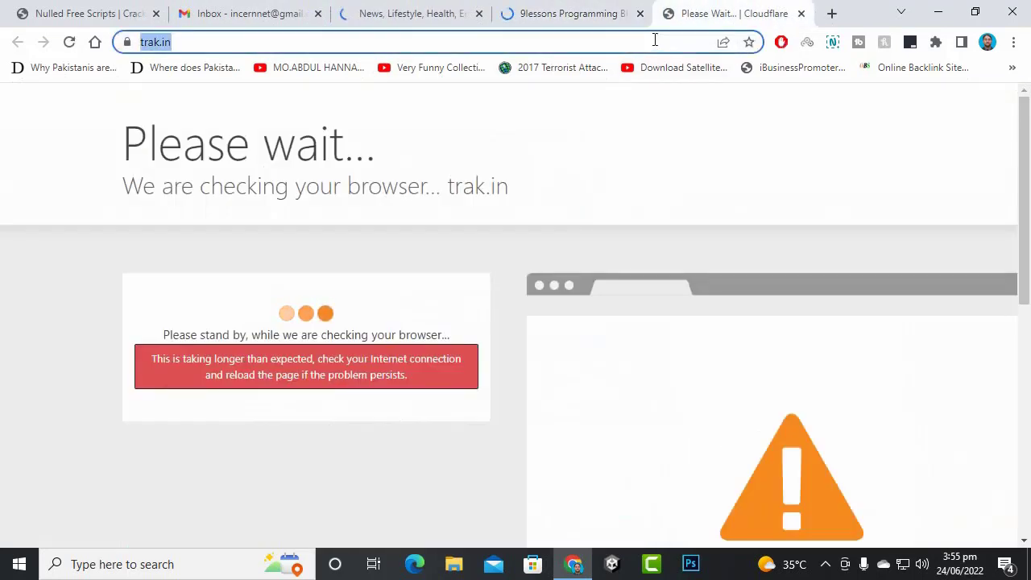
# - Search for siteworthtraffic and open the SiteWorthTraffic website
pyautogui.write('sit')
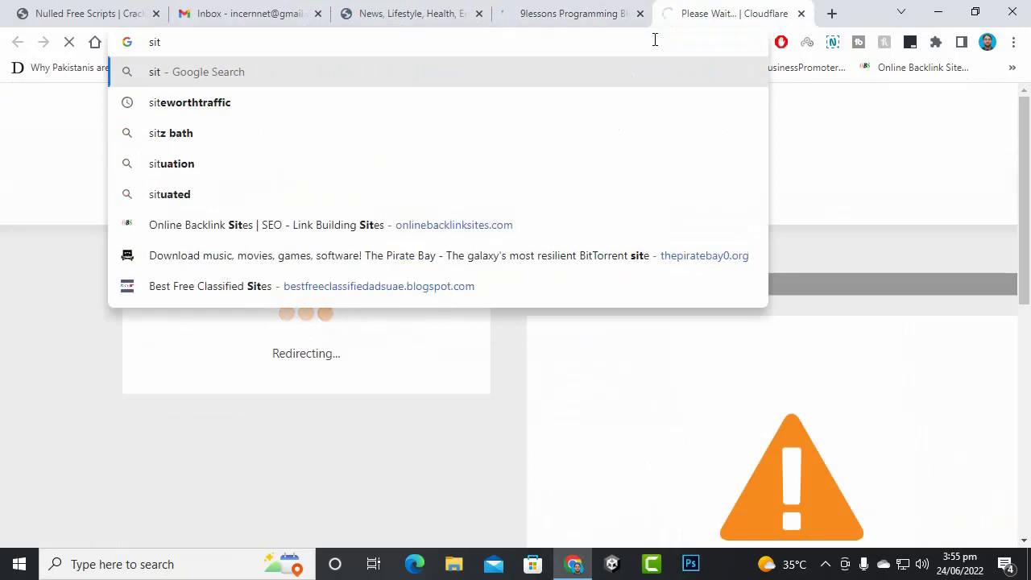
pyautogui.press('Down')
pyautogui.press('Return')
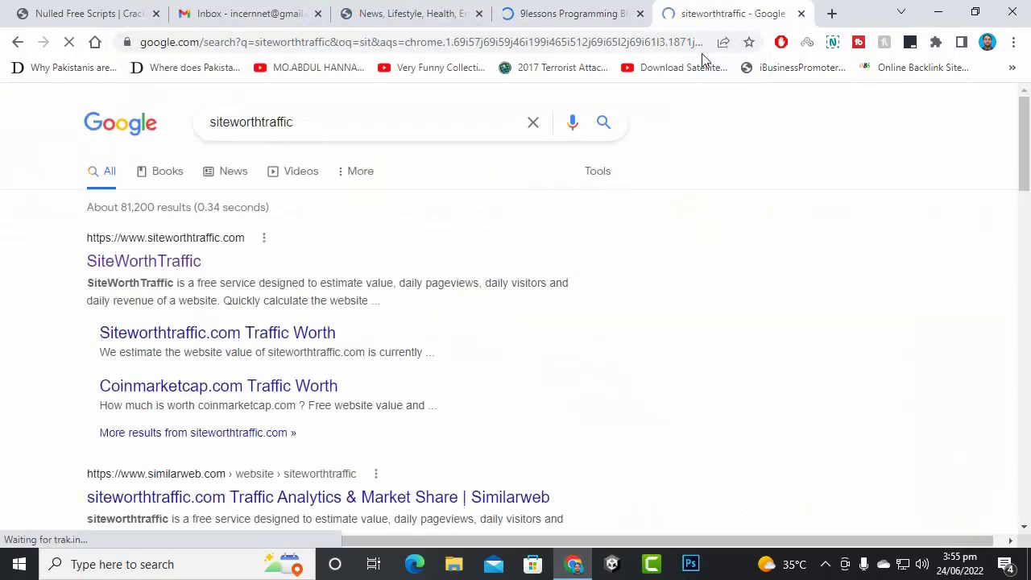
pyautogui.click(185, 263)
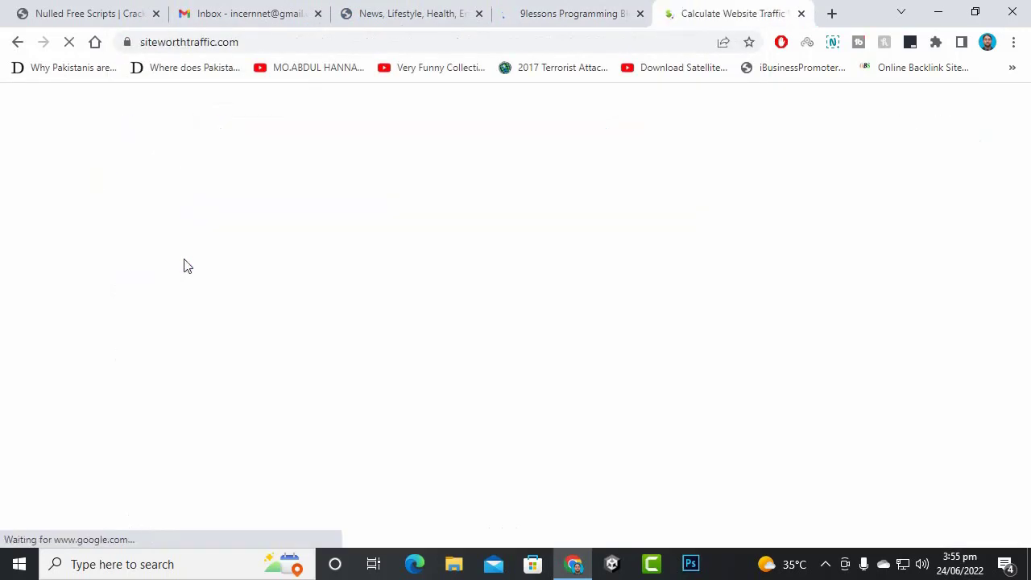
# - Copy the 9lessons.info address from the 9lessons blog tab
pyautogui.click(553, 24)
pyautogui.click(294, 46)
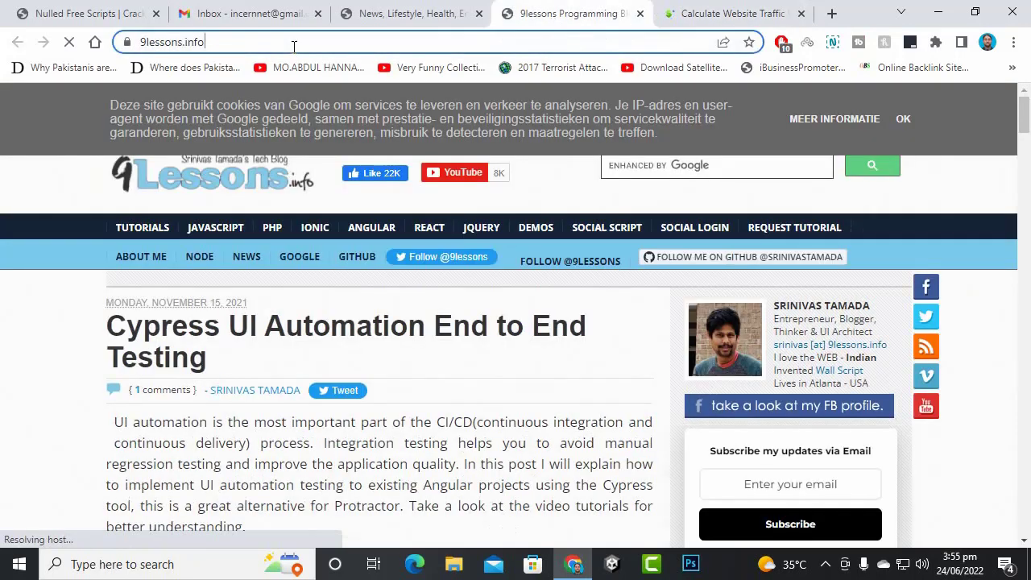
pyautogui.rightClick(294, 45)
pyautogui.click(324, 138)
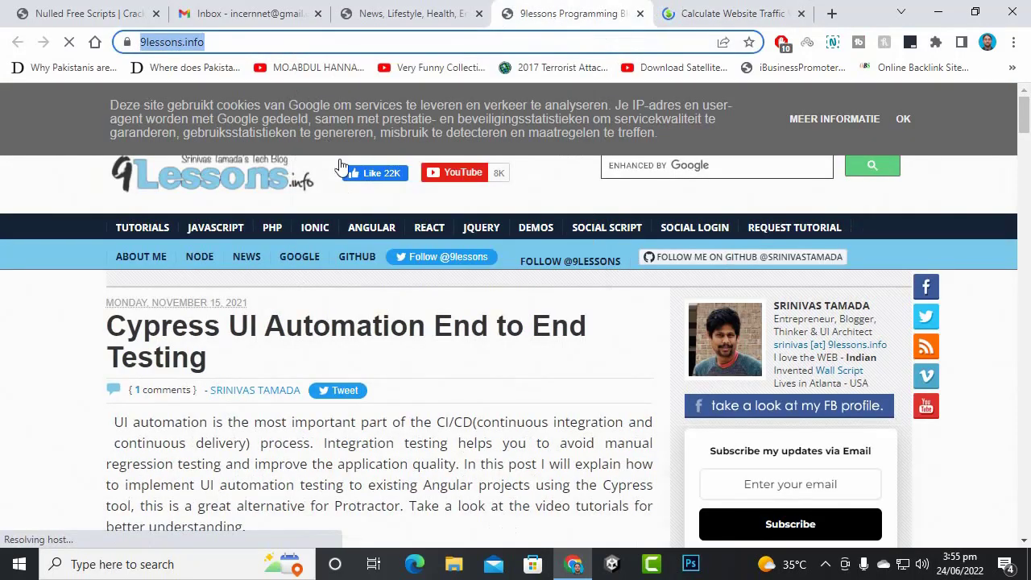
pyautogui.scroll(-15, 396, 214)
pyautogui.scroll(15, 393, 230)
pyautogui.tripleClick(478, 367)
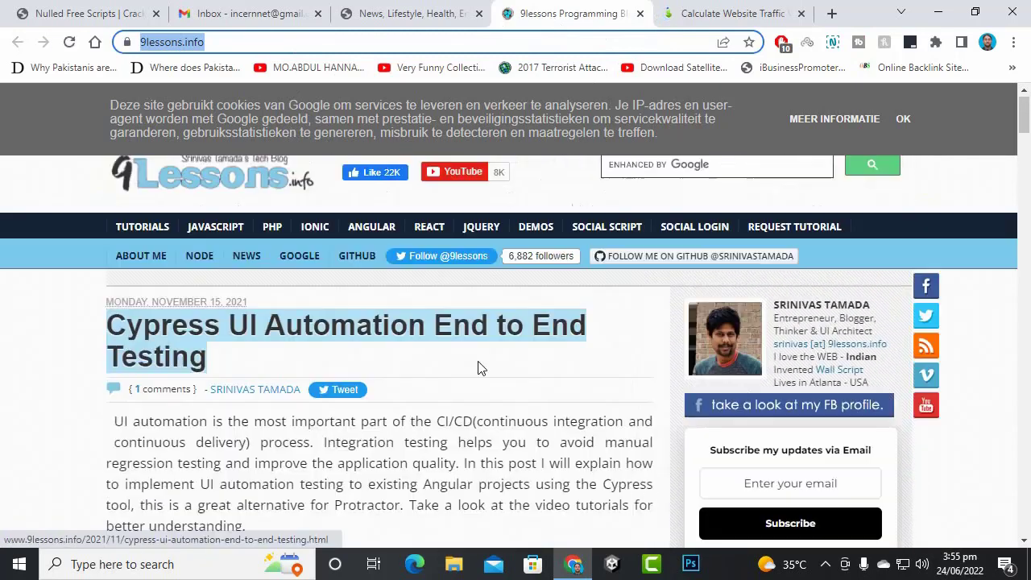
pyautogui.click(477, 367)
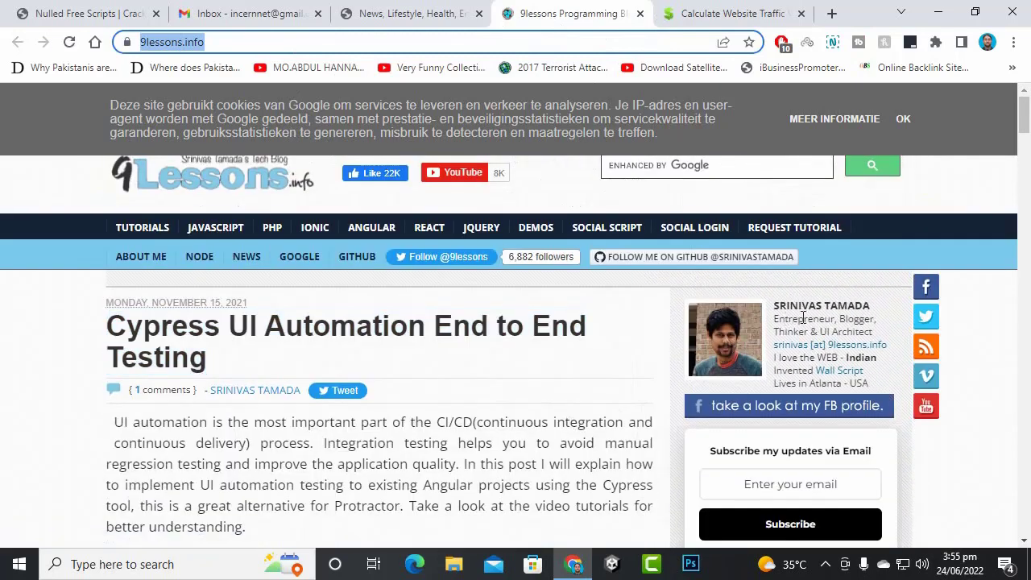
# - Paste 9lessons.info into SiteWorthTraffic and review the $3,935 value, 5,390 pageviews report
pyautogui.click(699, 9)
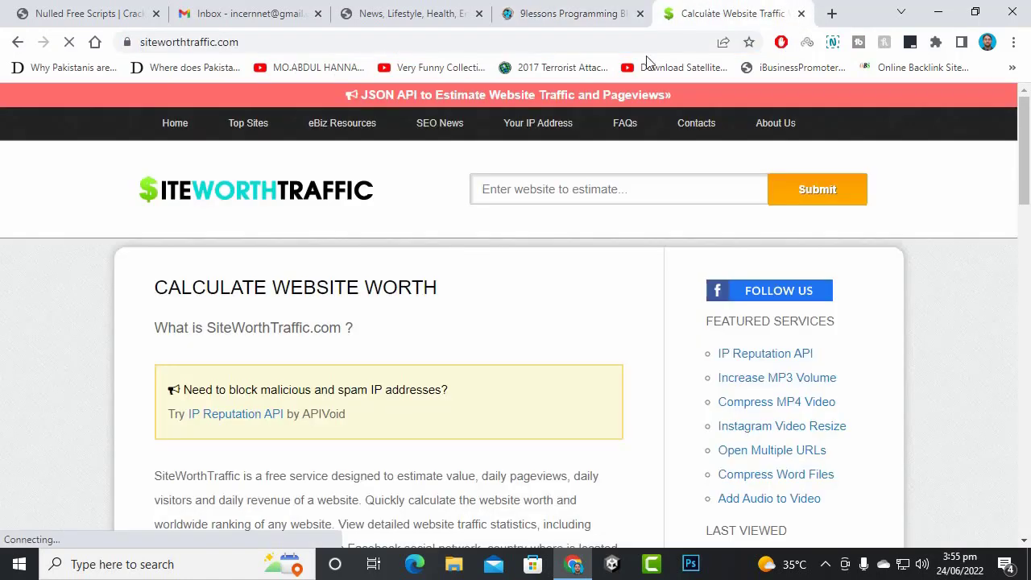
pyautogui.rightClick(587, 186)
pyautogui.click(632, 308)
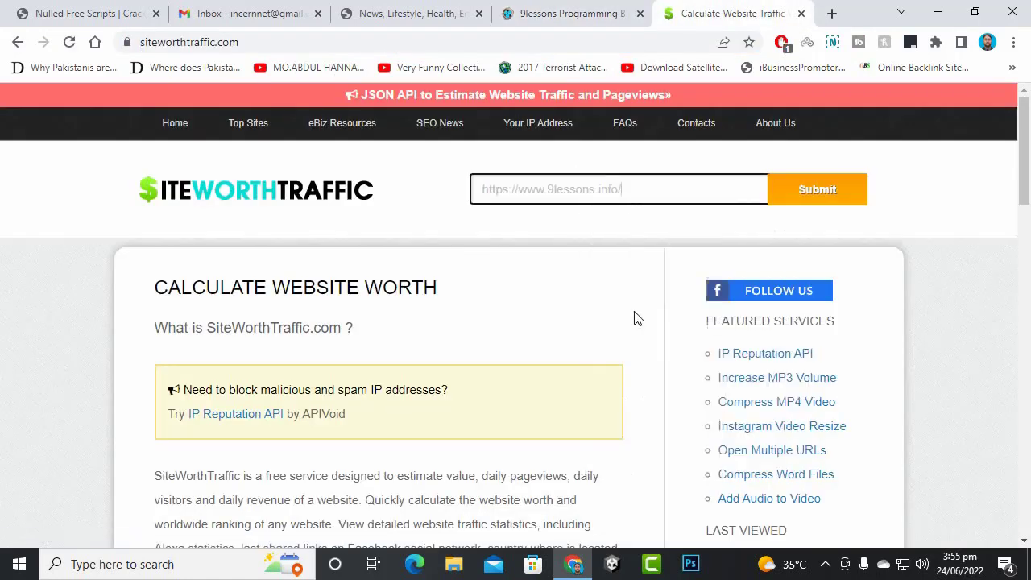
pyautogui.click(814, 190)
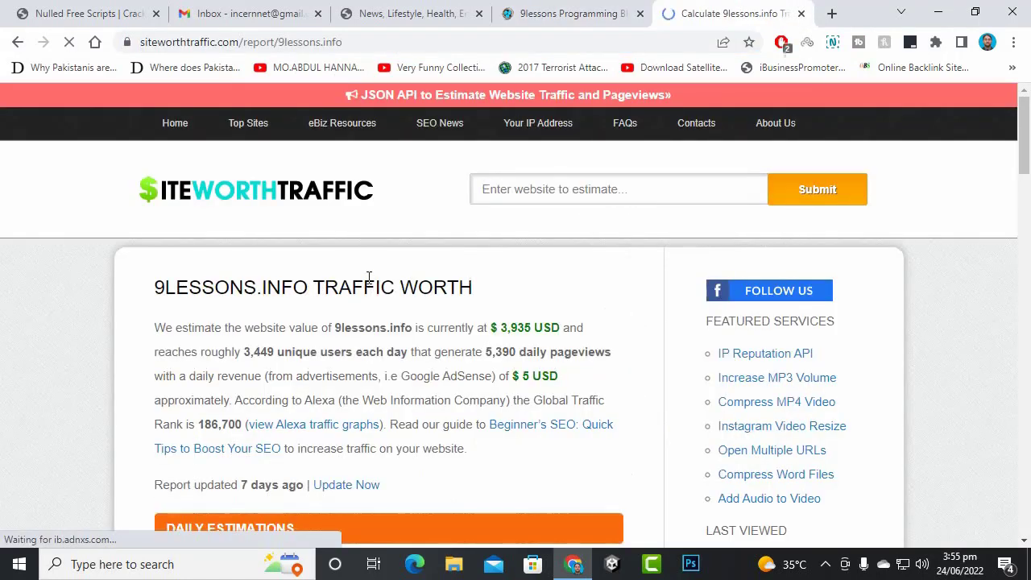
pyautogui.scroll(-3, 260, 272)
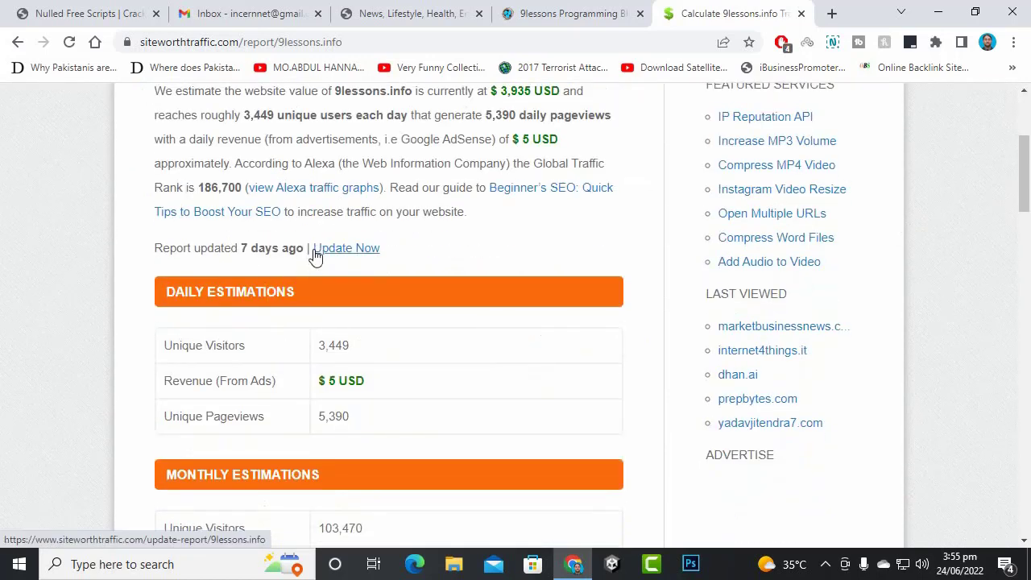
pyautogui.scroll(2, 469, 288)
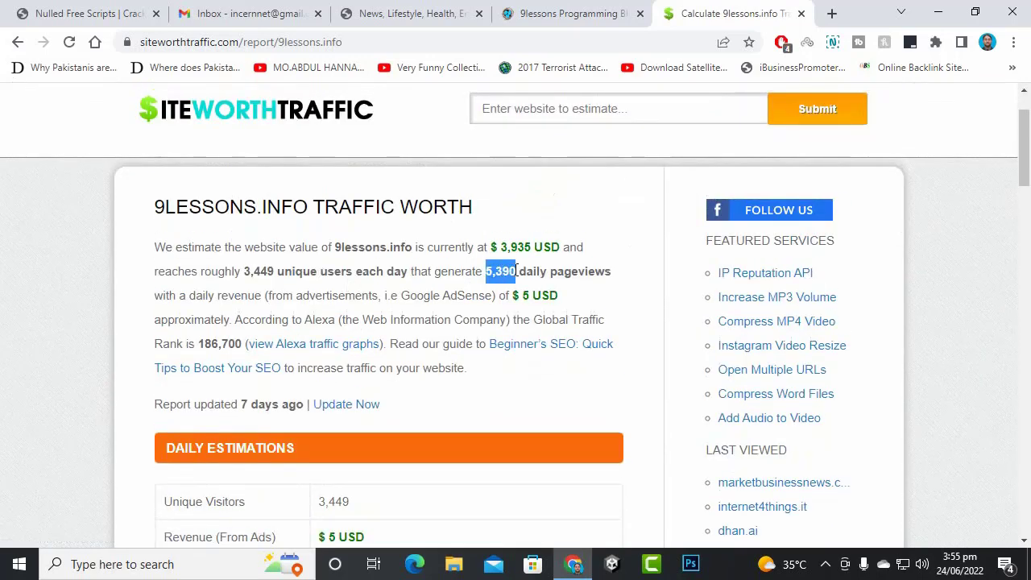
pyautogui.click(438, 290)
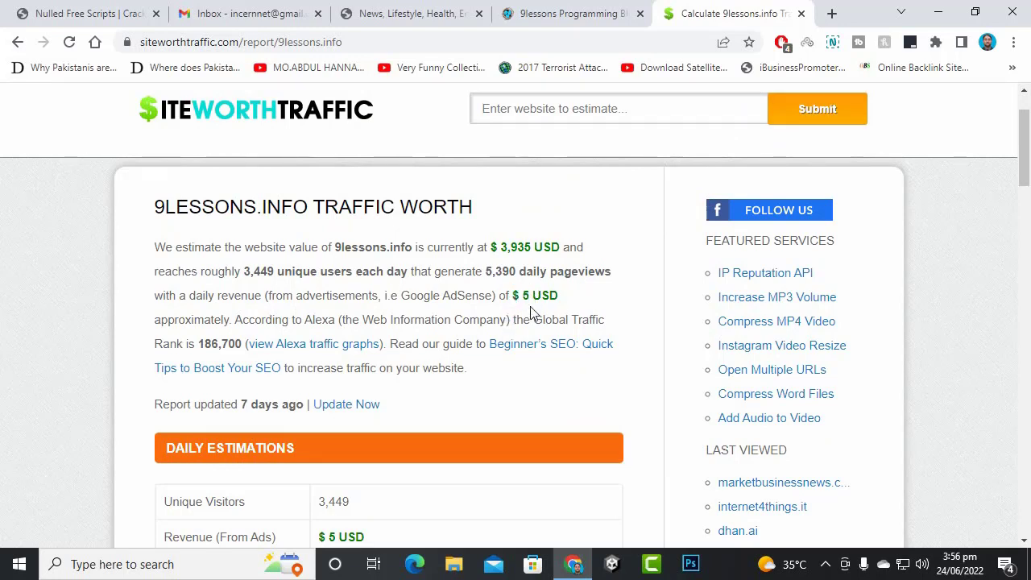
# - Close the 9lessons tab and copy the savedelete.com address
pyautogui.click(600, 13)
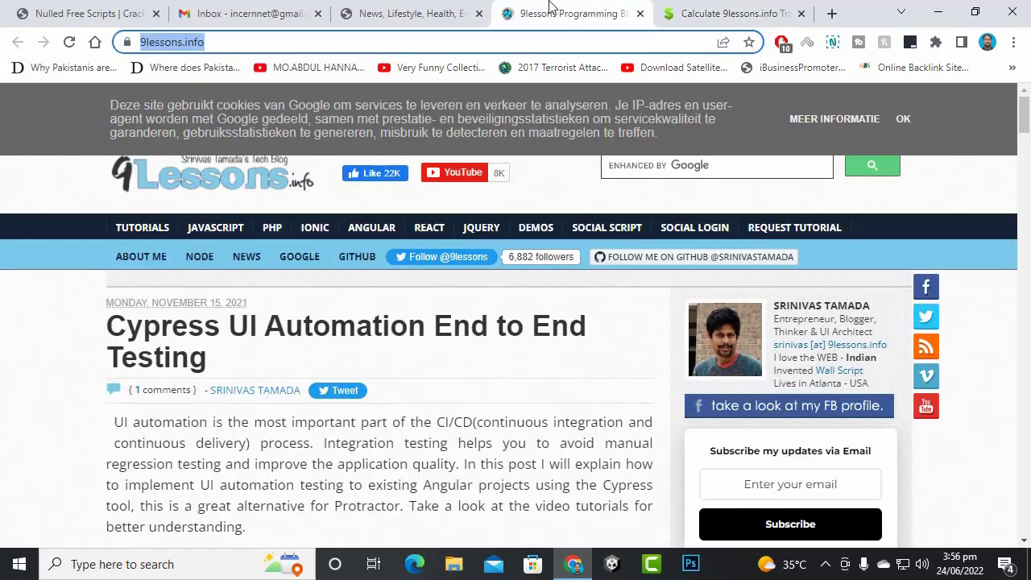
pyautogui.click(639, 13)
pyautogui.click(403, 12)
pyautogui.click(398, 42)
pyautogui.rightClick(398, 45)
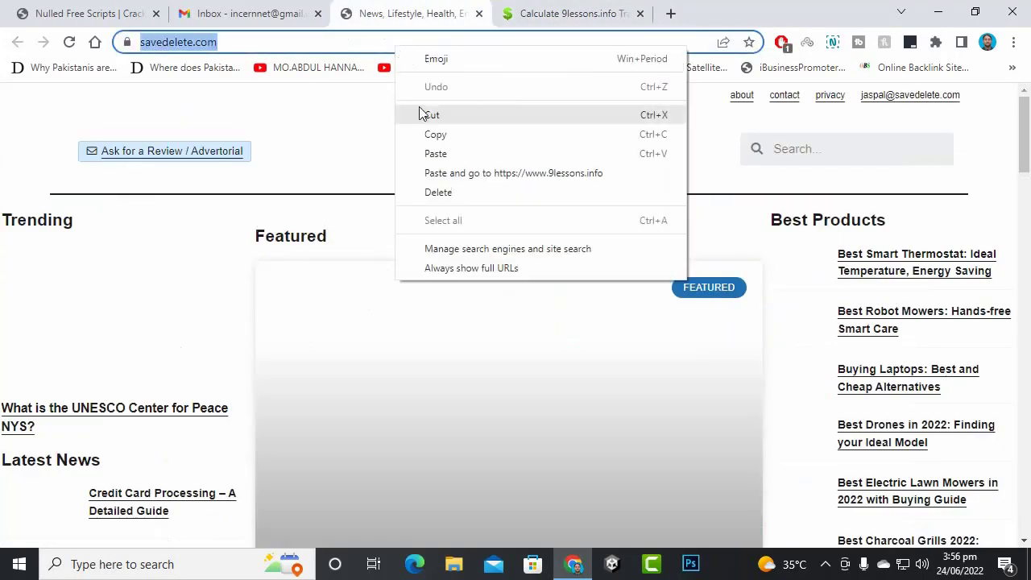
pyautogui.click(438, 134)
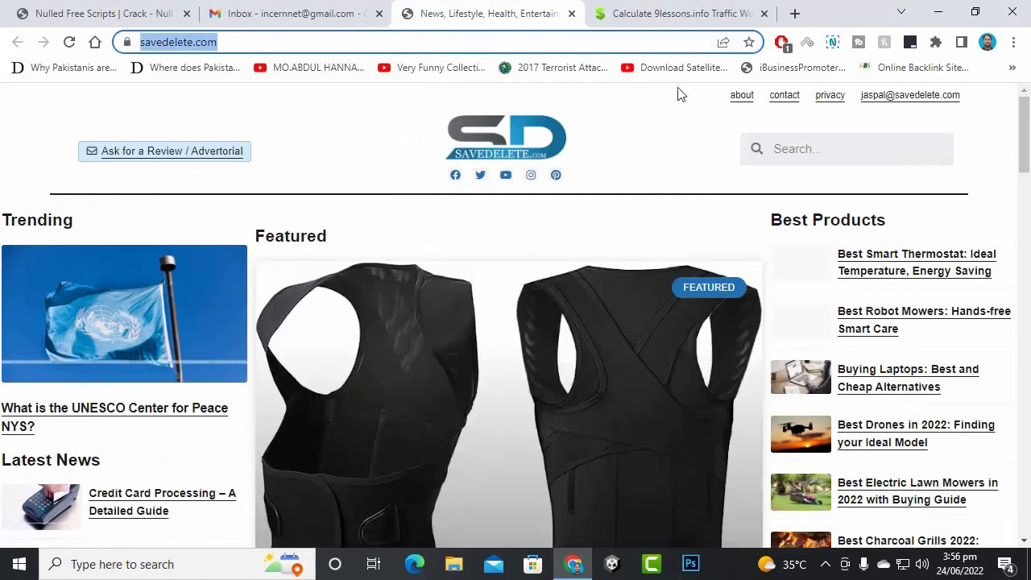
# - Paste savedelete.com into SiteWorthTraffic's website field and submit it
pyautogui.click(681, 13)
pyautogui.rightClick(539, 111)
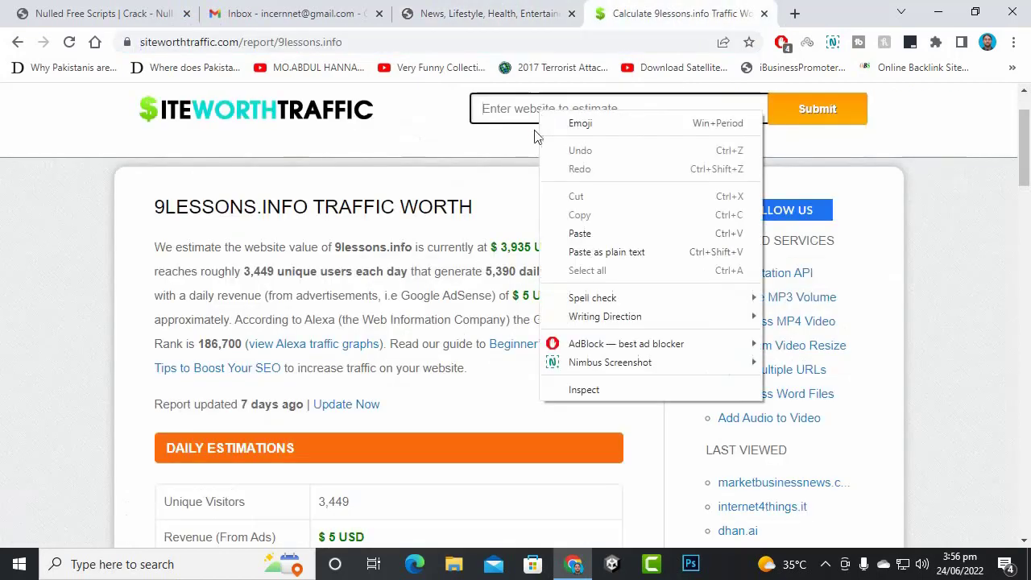
pyautogui.click(572, 232)
pyautogui.click(810, 111)
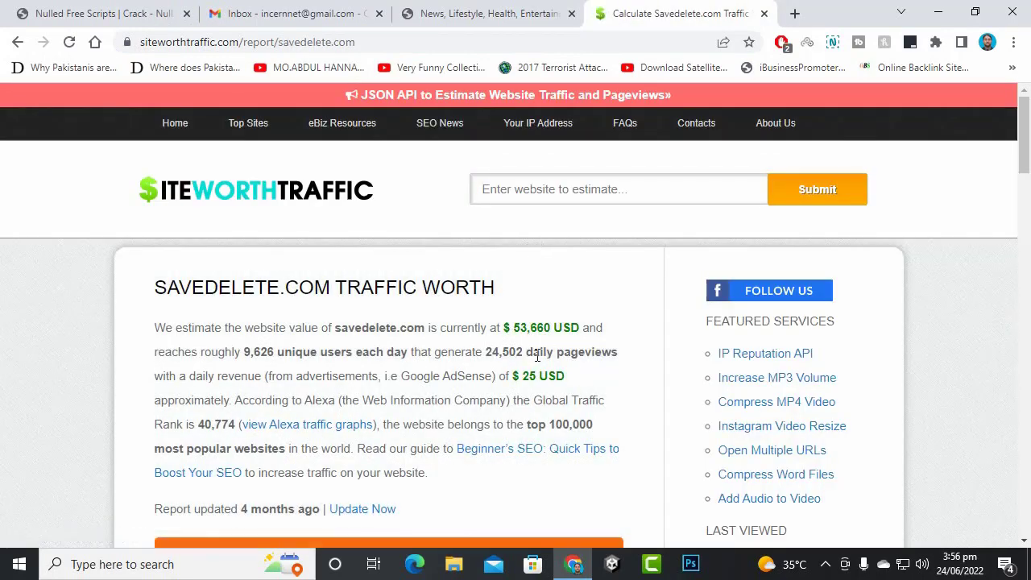
# - Review the savedelete.com report, highlighting its $25 daily revenue figure
pyautogui.click(445, 13)
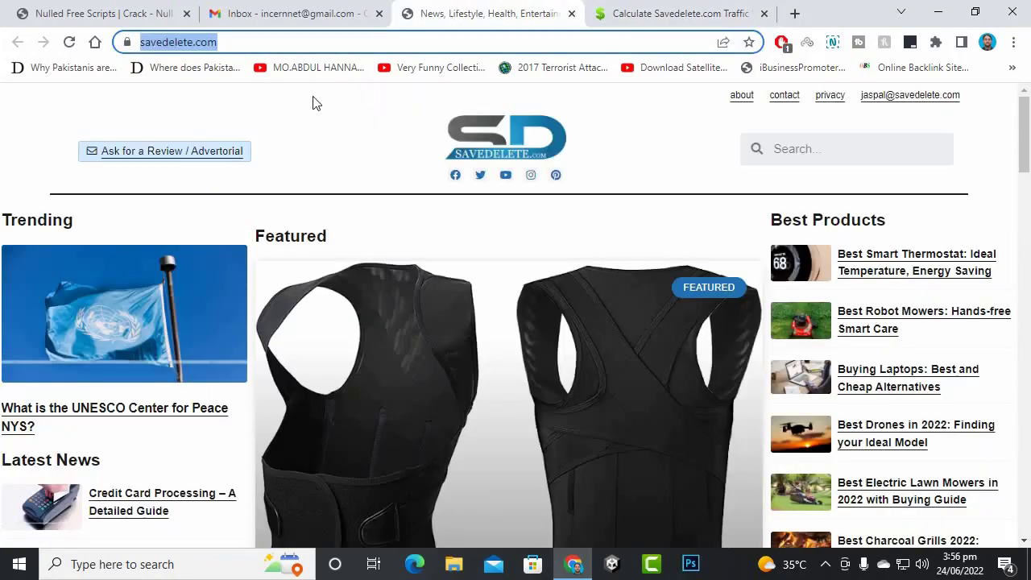
pyautogui.click(707, 10)
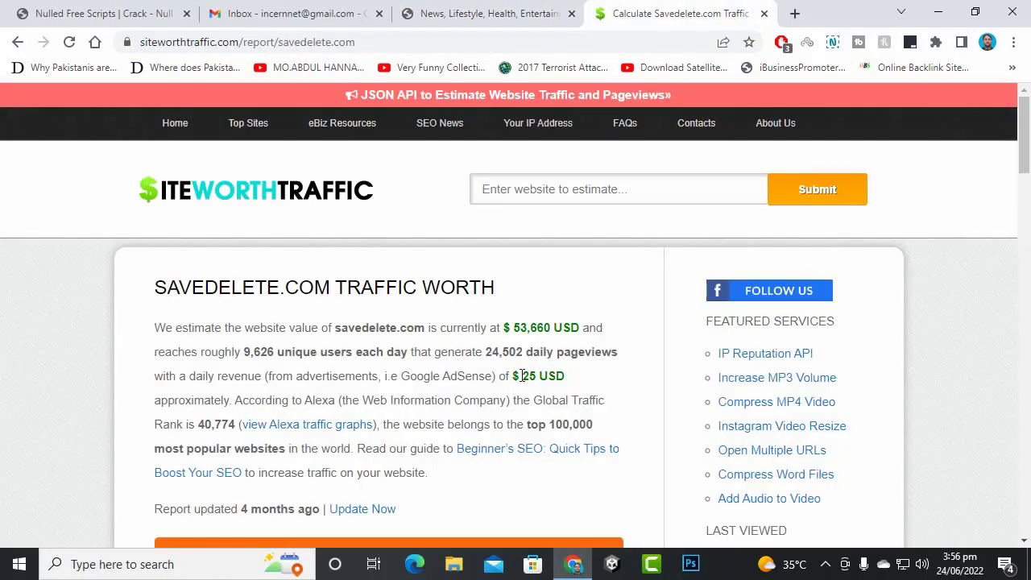
pyautogui.moveTo(521, 376); pyautogui.dragTo(537, 376)
pyautogui.click(544, 370)
pyautogui.moveTo(522, 375); pyautogui.dragTo(536, 376)
pyautogui.click(535, 380)
# - Switch back to the SaveDelete.com homepage and scroll through it
pyautogui.rightClick(599, 3)
pyautogui.click(591, 3)
pyautogui.click(508, 10)
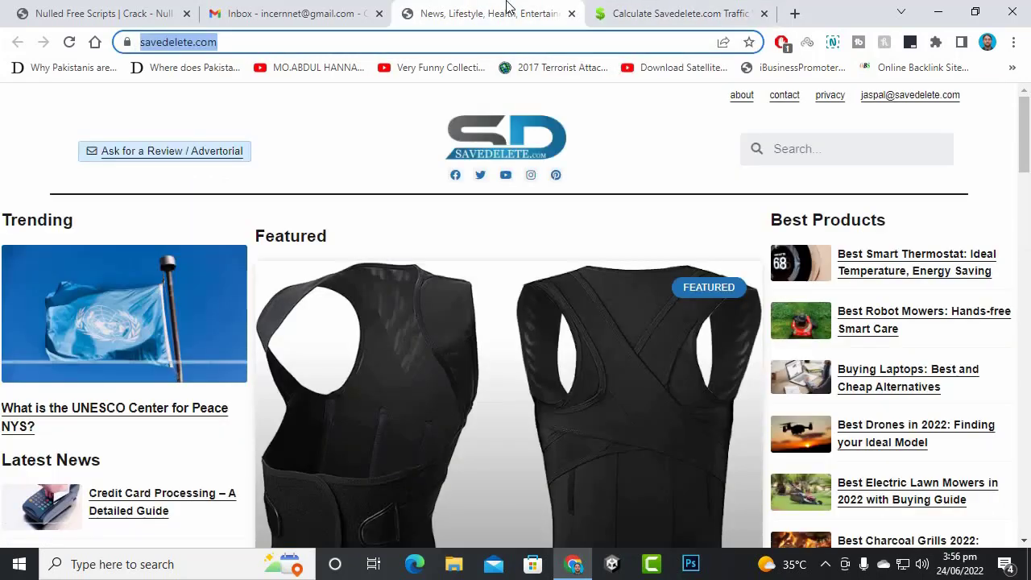
pyautogui.scroll(-10, 414, 308)
pyautogui.scroll(5, 414, 308)
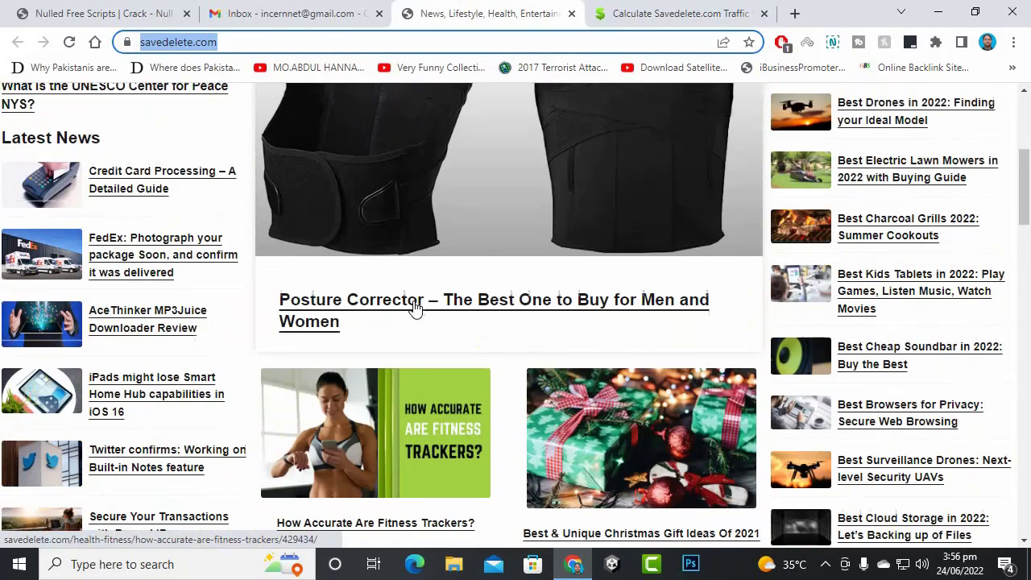
pyautogui.scroll(4, 414, 306)
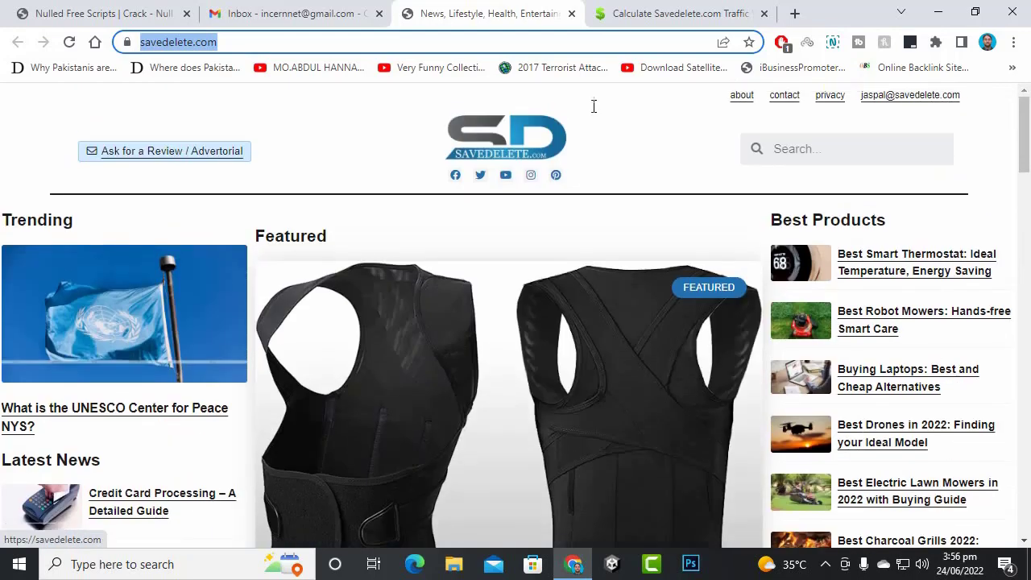
# - Close the savedelete.com and SiteWorthTraffic tabs, leaving the Gmail inbox
pyautogui.click(572, 14)
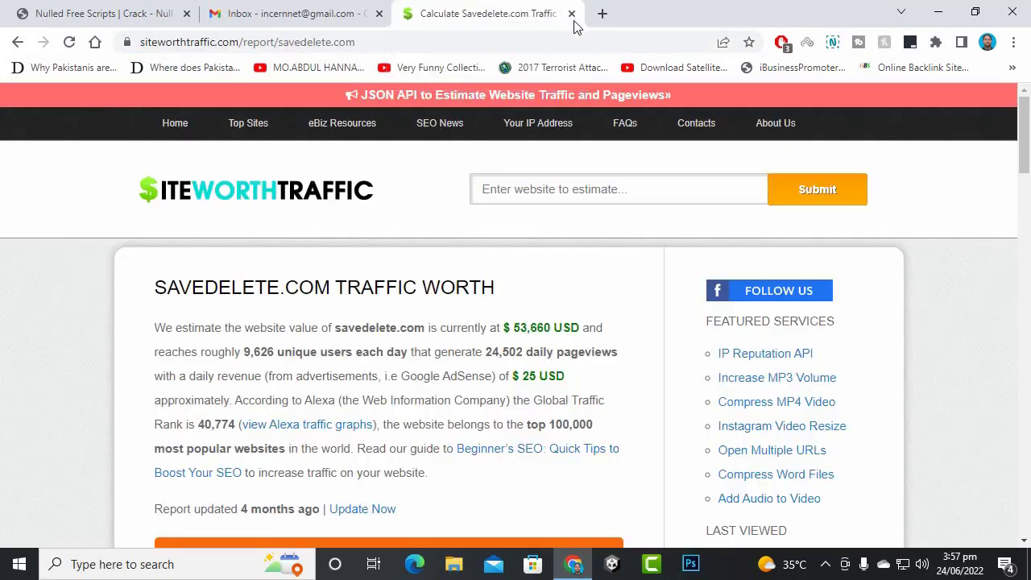
pyautogui.click(572, 14)
pyautogui.click(572, 14)
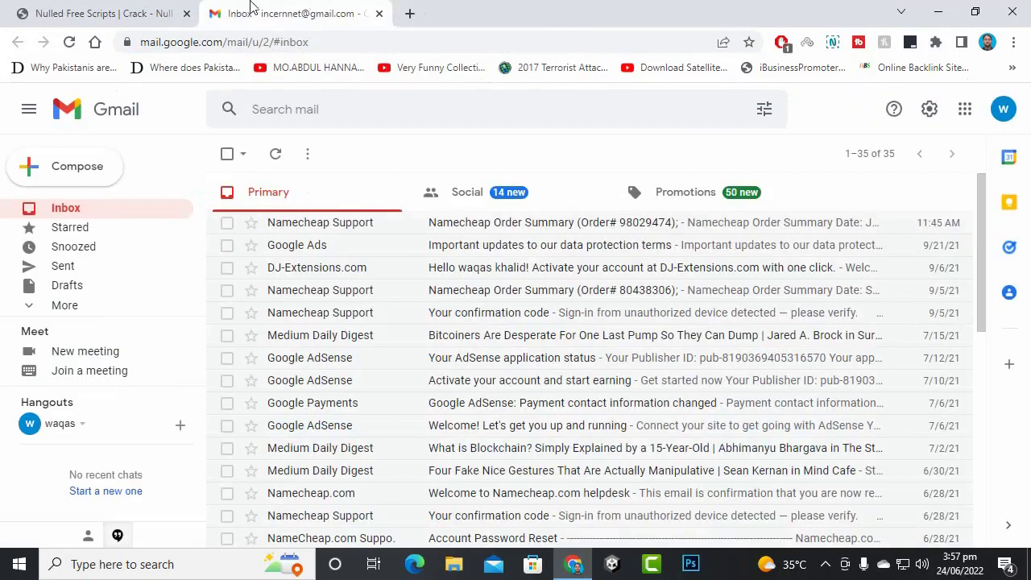
pyautogui.rightClick(272, 8)
pyautogui.click(273, 8)
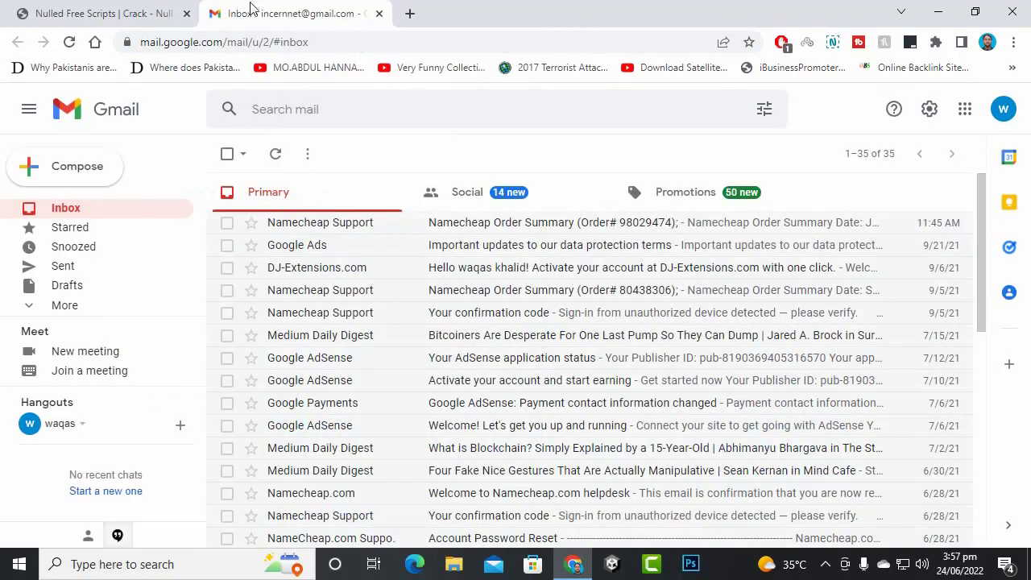
pyautogui.rightClick(460, 3)
pyautogui.click(301, 5)
# - Check the signed-in Google accounts, then open a new blank tab
pyautogui.click(1003, 108)
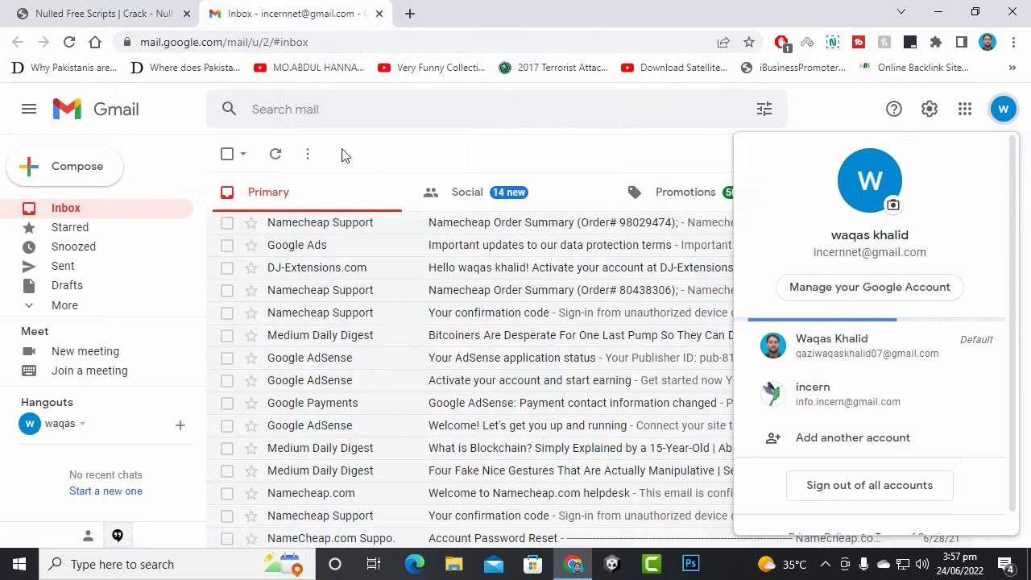
pyautogui.click(190, 115)
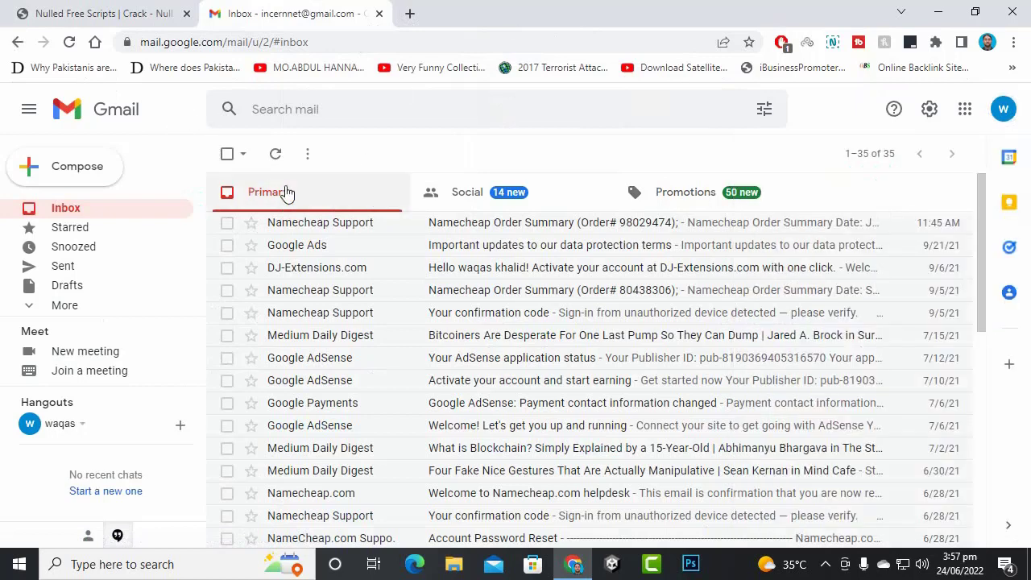
pyautogui.click(411, 14)
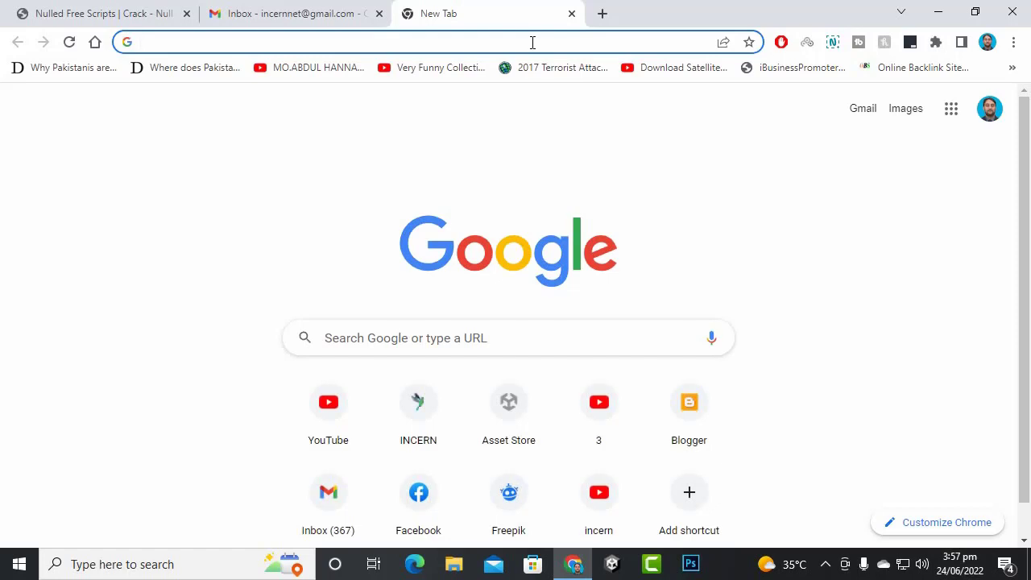
# - Go to Blogger via 'blo' in the address bar and switch to the other Google account
pyautogui.write('p')
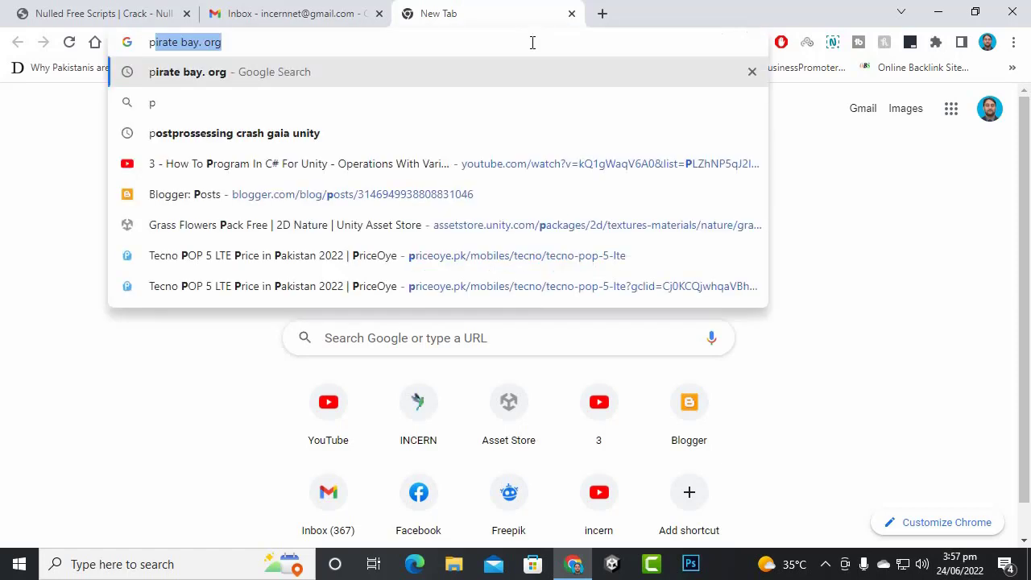
pyautogui.press('BackSpace')
pyautogui.press('BackSpace')
pyautogui.write('bi')
pyautogui.press('BackSpace')
pyautogui.press('BackSpace')
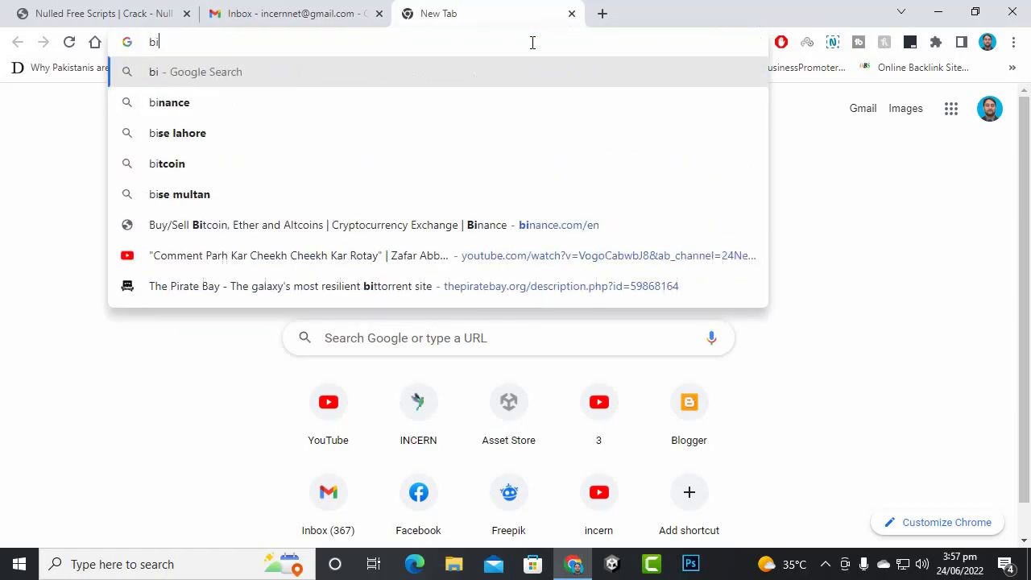
pyautogui.write('lo')
pyautogui.press('Return')
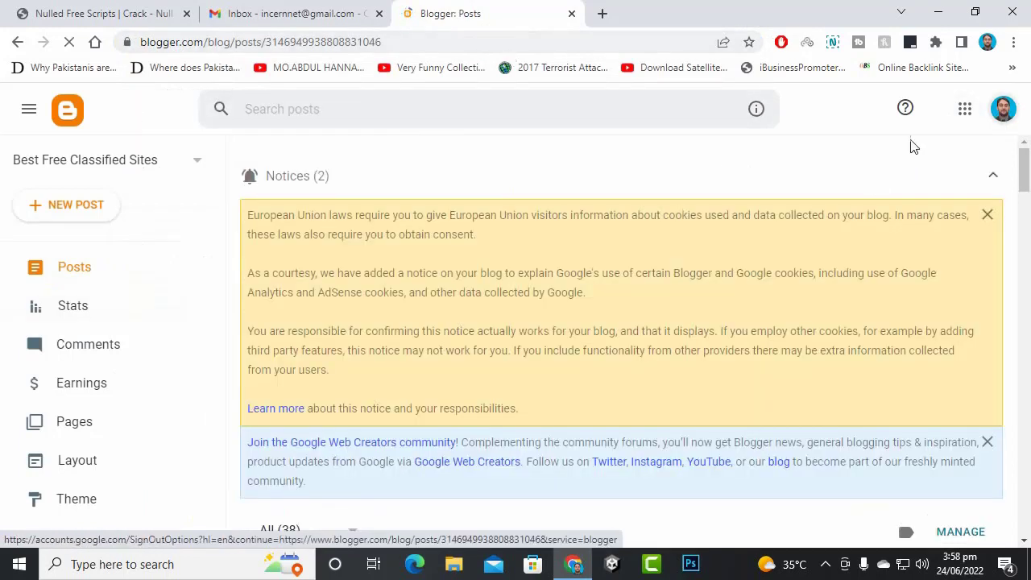
pyautogui.click(1012, 112)
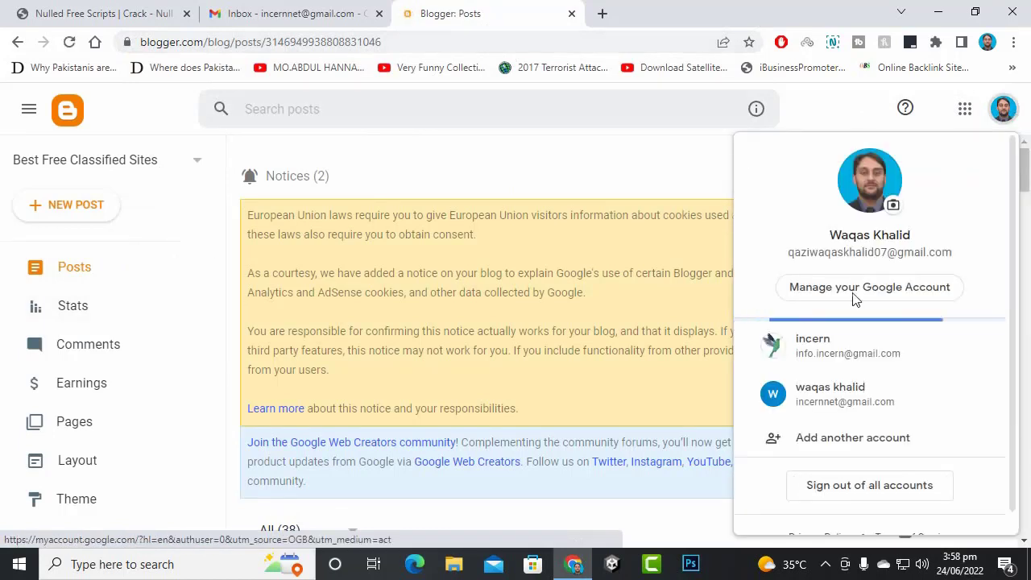
pyautogui.click(832, 395)
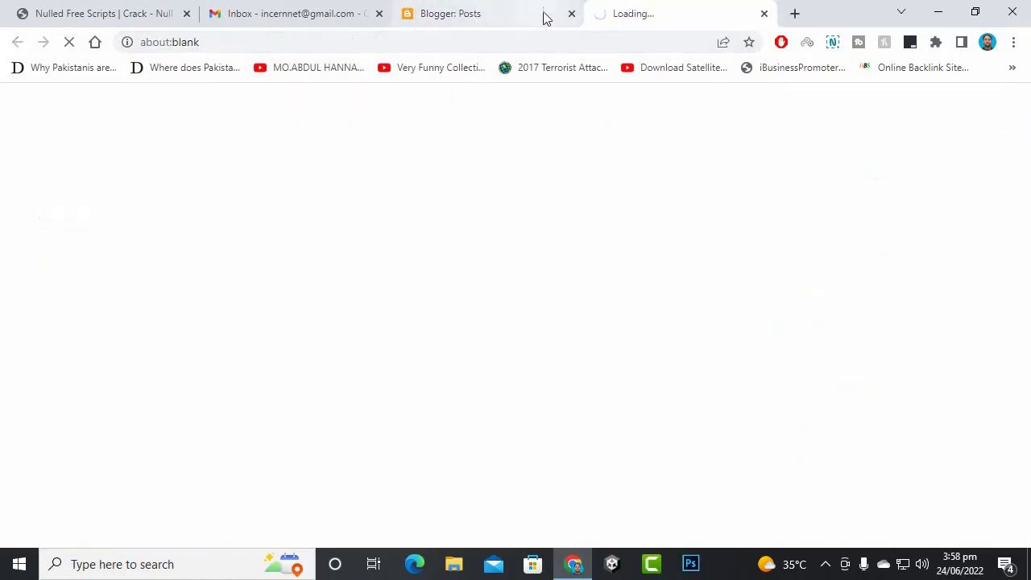
# - Close the original Blogger posts tab and look over the new blog setup
pyautogui.click(571, 13)
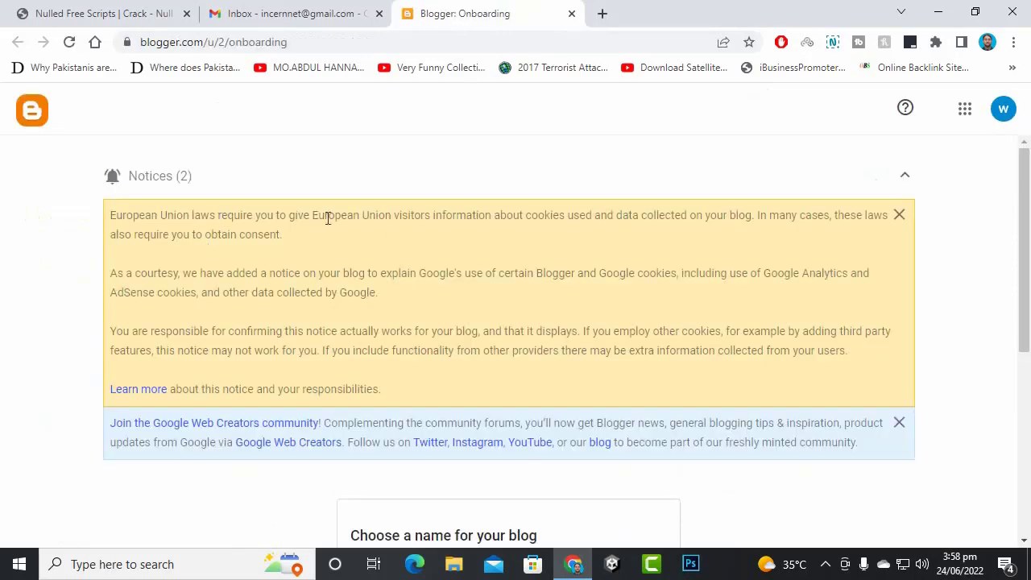
pyautogui.scroll(-5, 439, 251)
pyautogui.scroll(4, 465, 259)
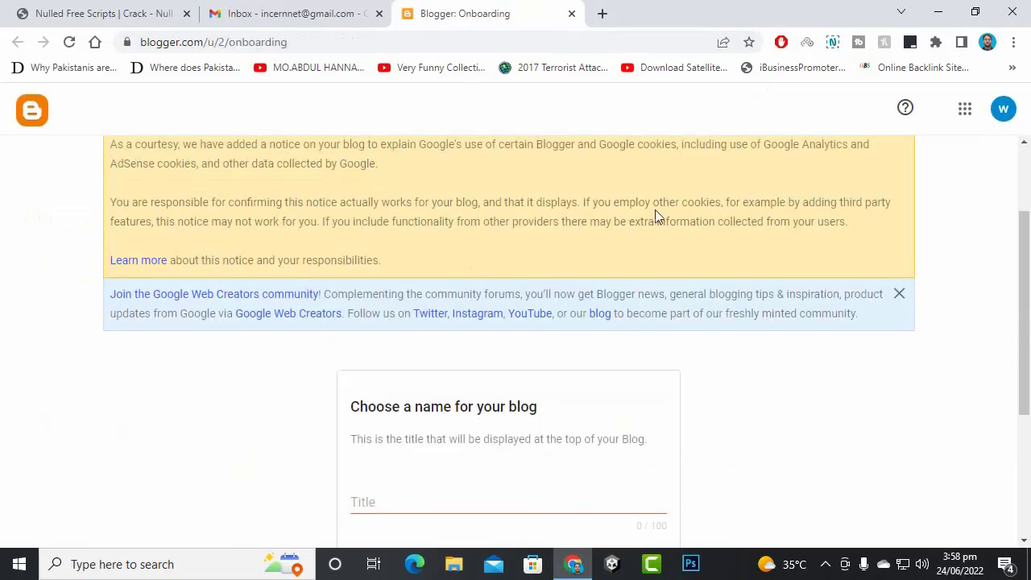
pyautogui.scroll(1, 599, 245)
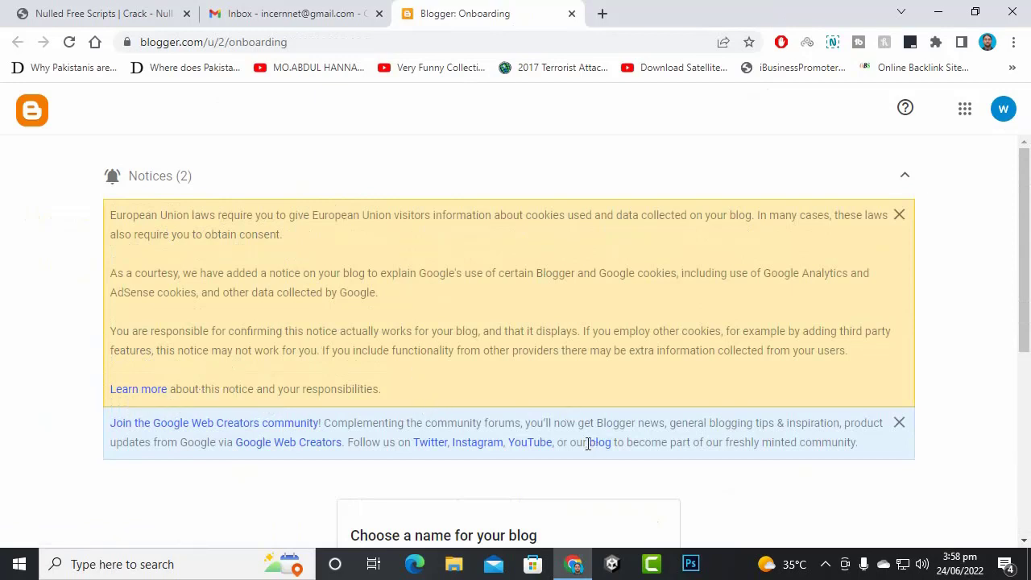
pyautogui.scroll(-3, 595, 376)
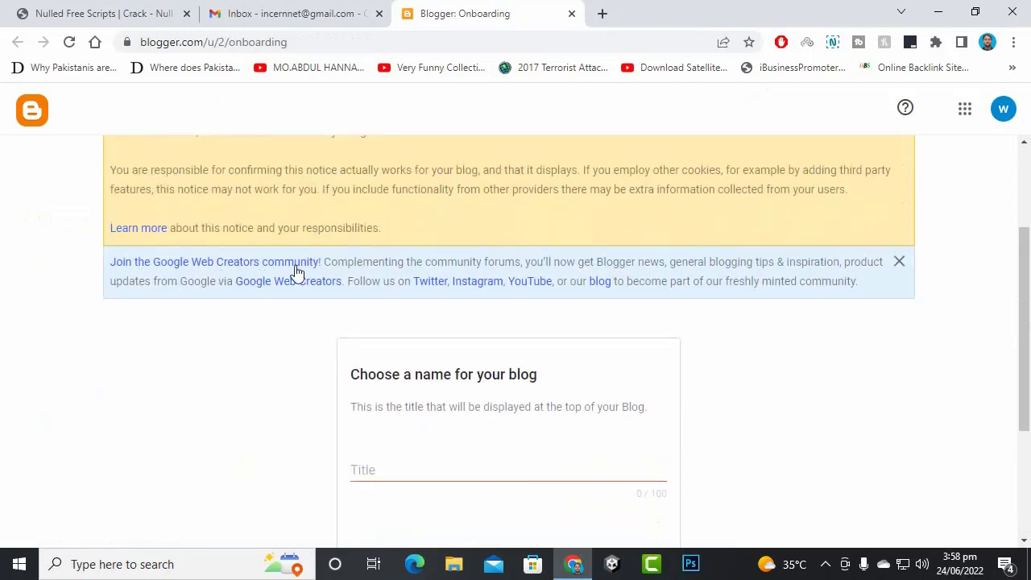
pyautogui.scroll(-3, 784, 375)
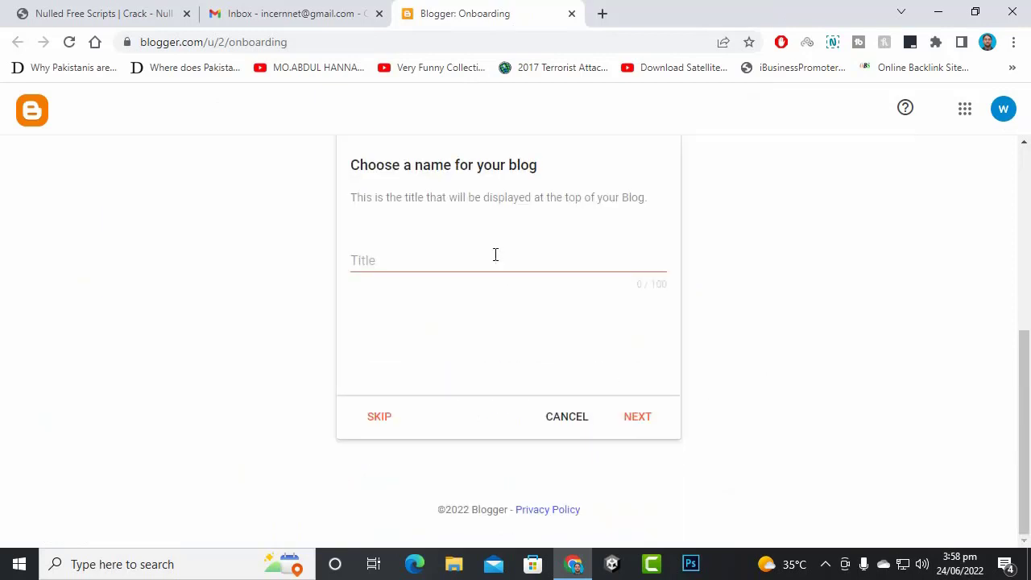
# - Enter 'World News' as the blog title and continue to the URL step
pyautogui.click(492, 260)
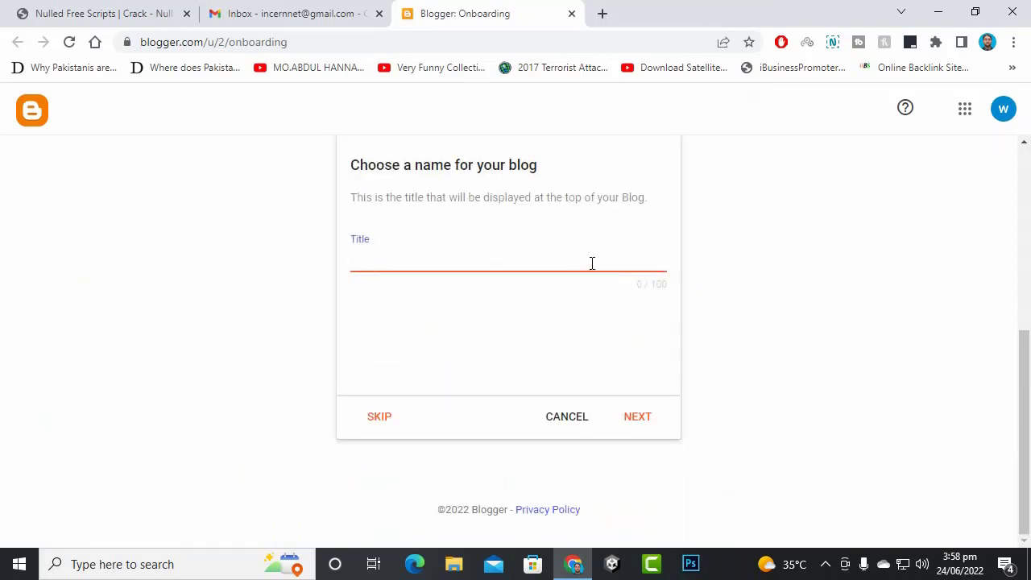
pyautogui.write('Pae')
pyautogui.press('BackSpace')
pyautogui.write('akistani N')
pyautogui.press('BackSpace')
pyautogui.press('BackSpace')
pyautogui.press('BackSpace')
pyautogui.press('BackSpace')
pyautogui.press('BackSpace')
pyautogui.press('BackSpace')
pyautogui.press('BackSpace')
pyautogui.press('BackSpace')
pyautogui.press('BackSpace')
pyautogui.press('BackSpace')
pyautogui.press('BackSpace')
pyautogui.write('Woeld News')
pyautogui.click(639, 420)
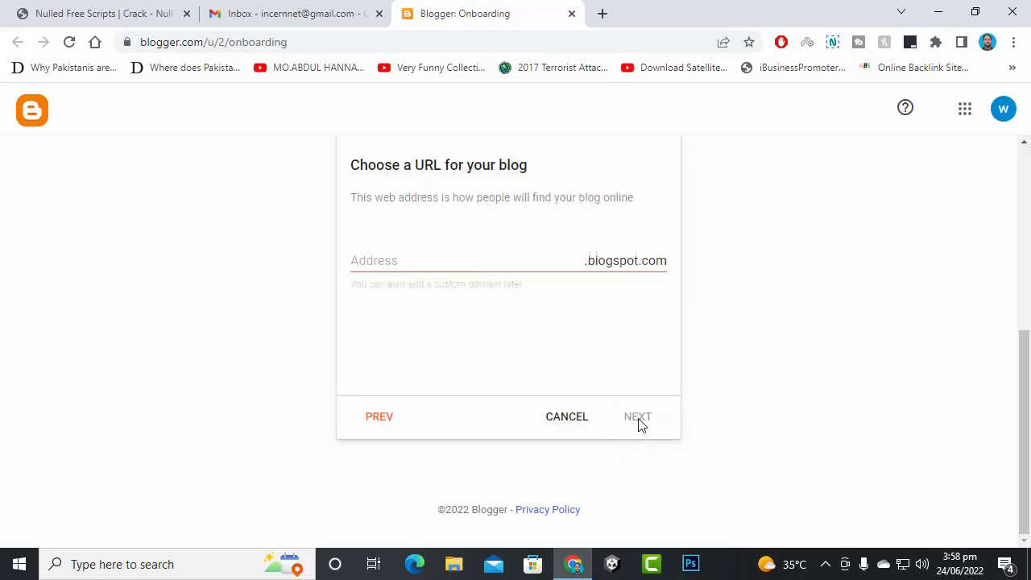
# - Try worldnews and then globalnews as the blog address; both are taken
pyautogui.click(394, 255)
pyautogui.write('w')
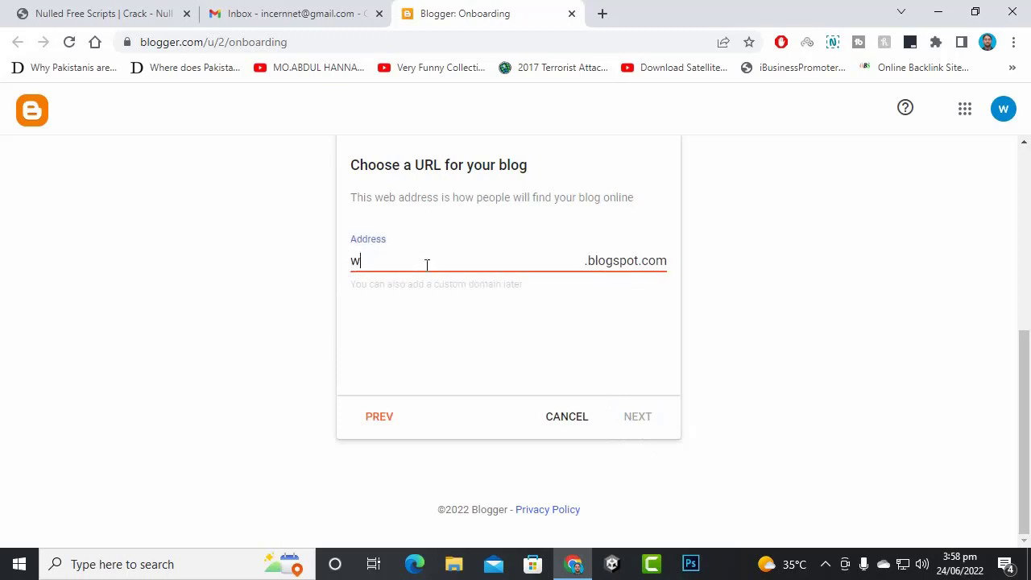
pyautogui.write('orldnews')
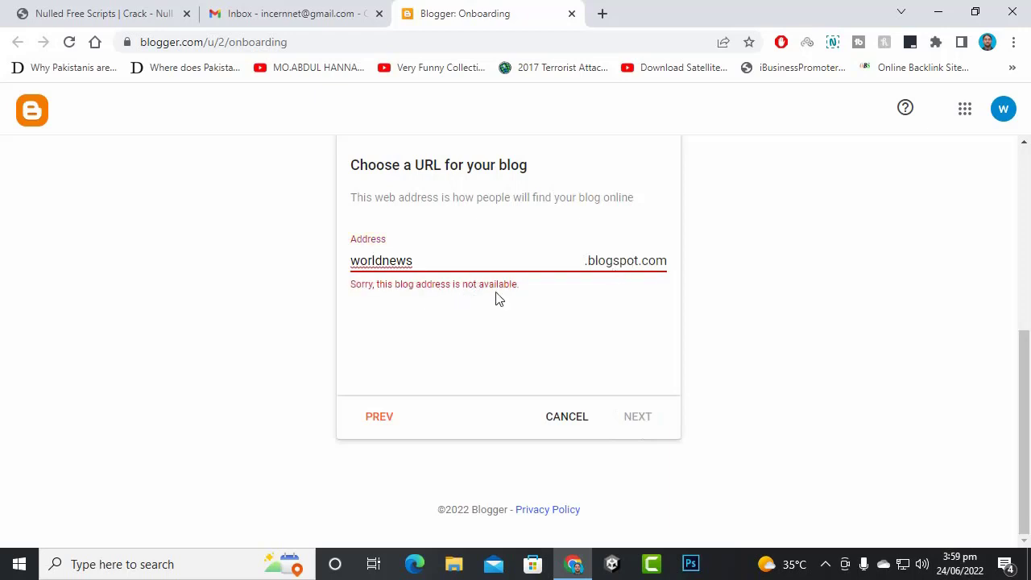
pyautogui.moveTo(382, 261); pyautogui.dragTo(328, 263)
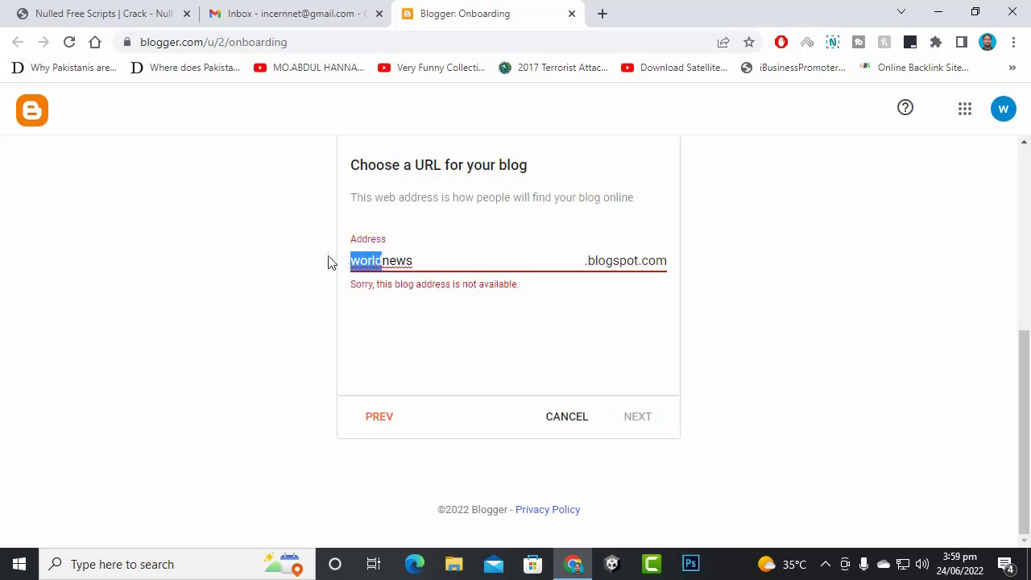
pyautogui.write('global')
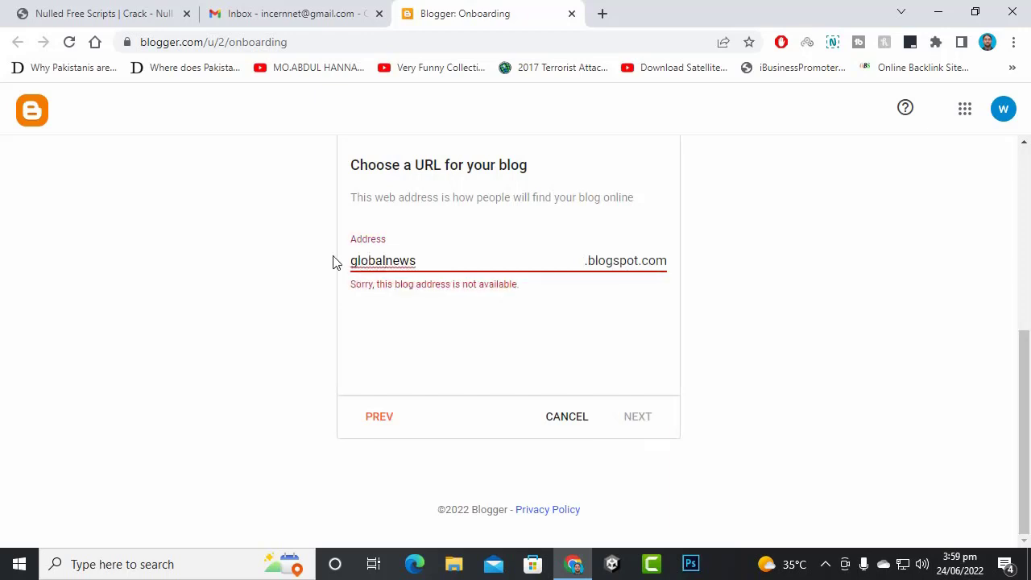
pyautogui.click(417, 260)
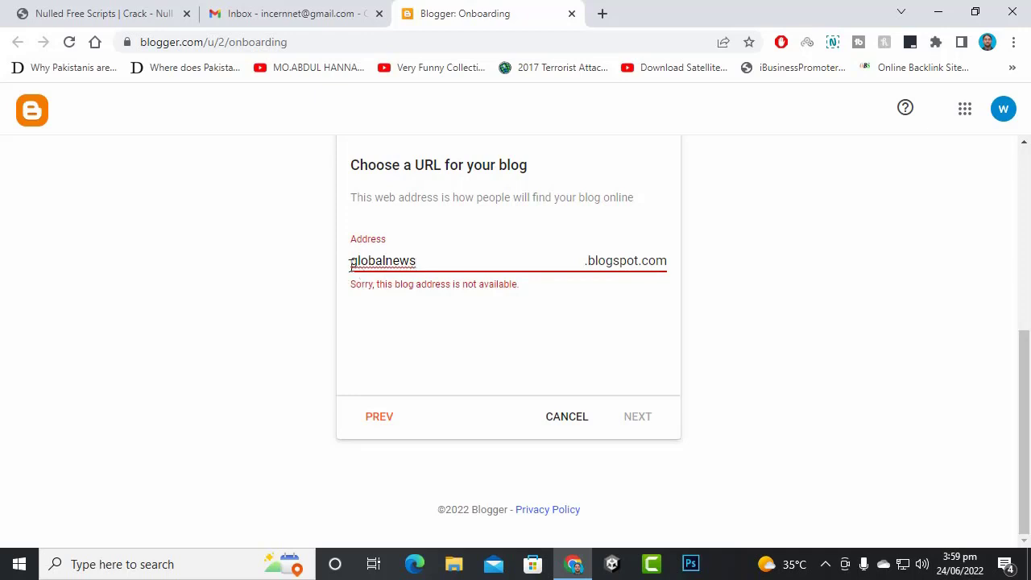
pyautogui.moveTo(383, 262); pyautogui.dragTo(329, 262)
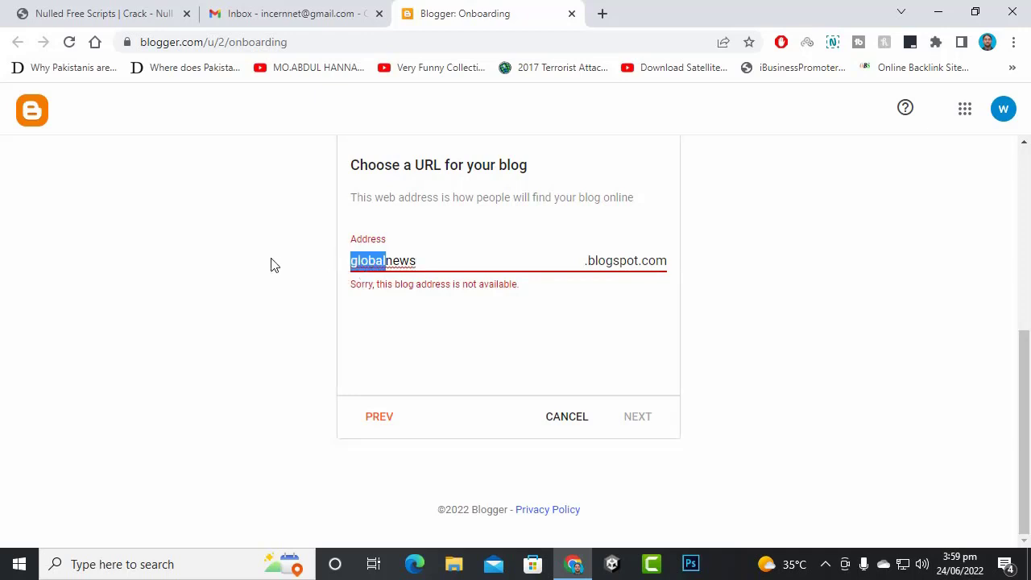
pyautogui.press('BackSpace')
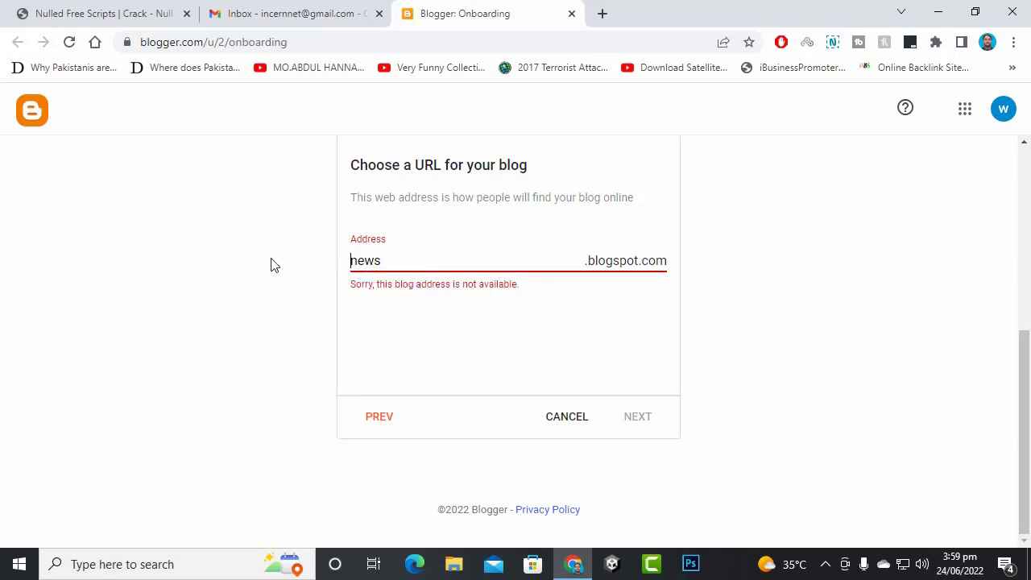
# - Try news and then Latestnews as the address; both are rejected
pyautogui.click(388, 258)
pyautogui.moveTo(388, 260); pyautogui.dragTo(343, 266)
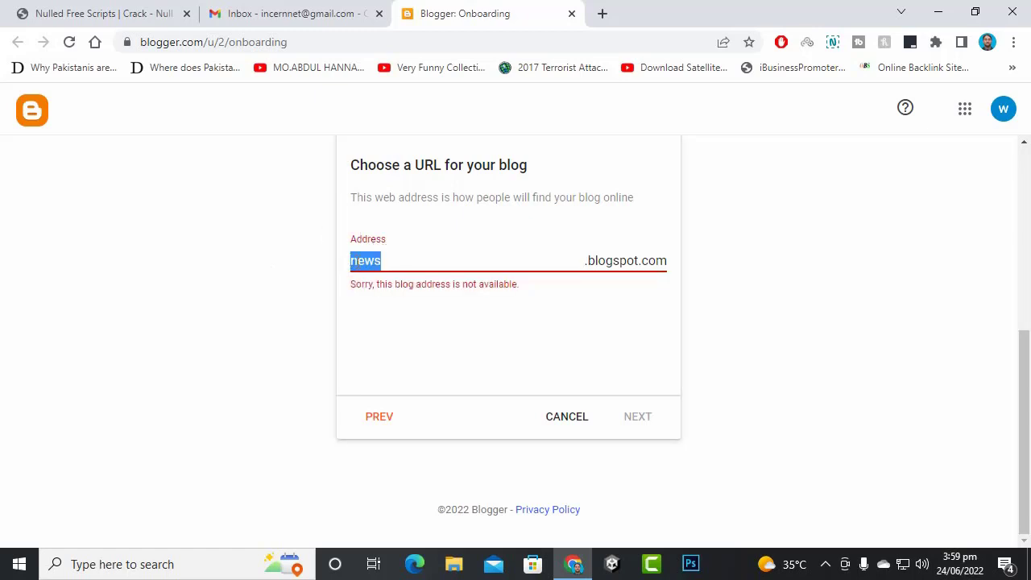
pyautogui.click(354, 262)
pyautogui.write('Latest')
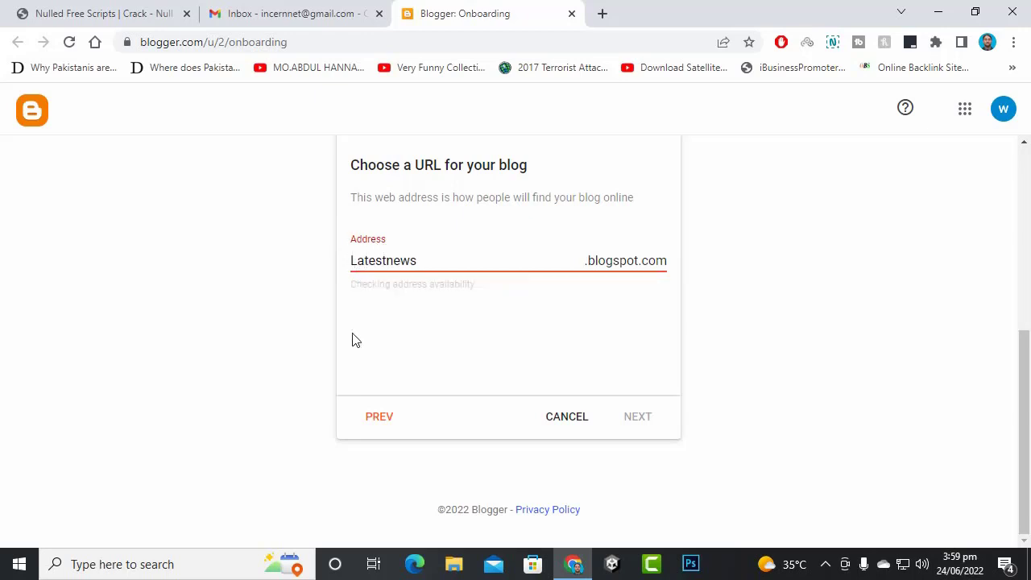
pyautogui.moveTo(357, 263); pyautogui.dragTo(345, 268)
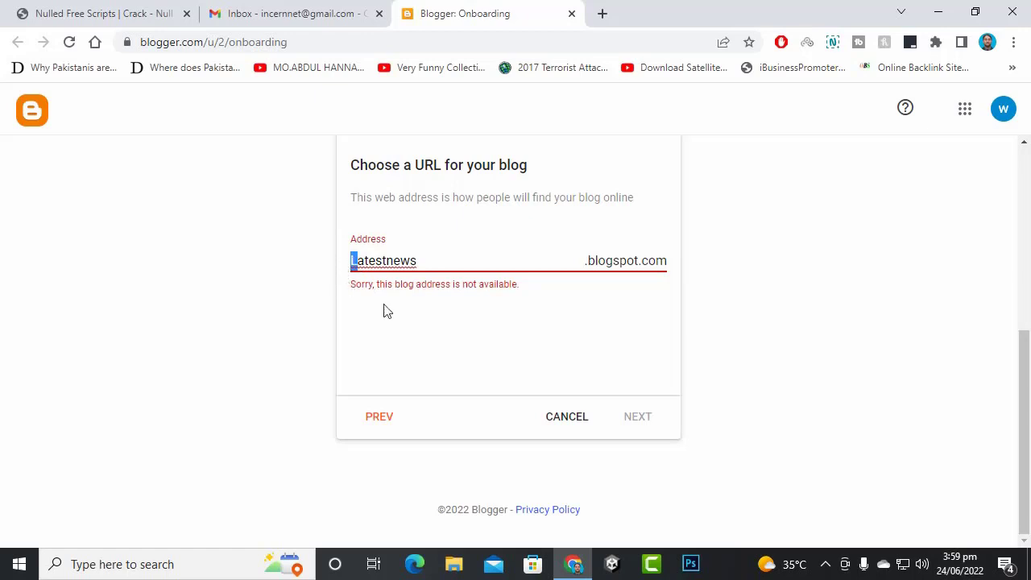
pyautogui.click(462, 264)
pyautogui.moveTo(461, 265); pyautogui.dragTo(267, 255)
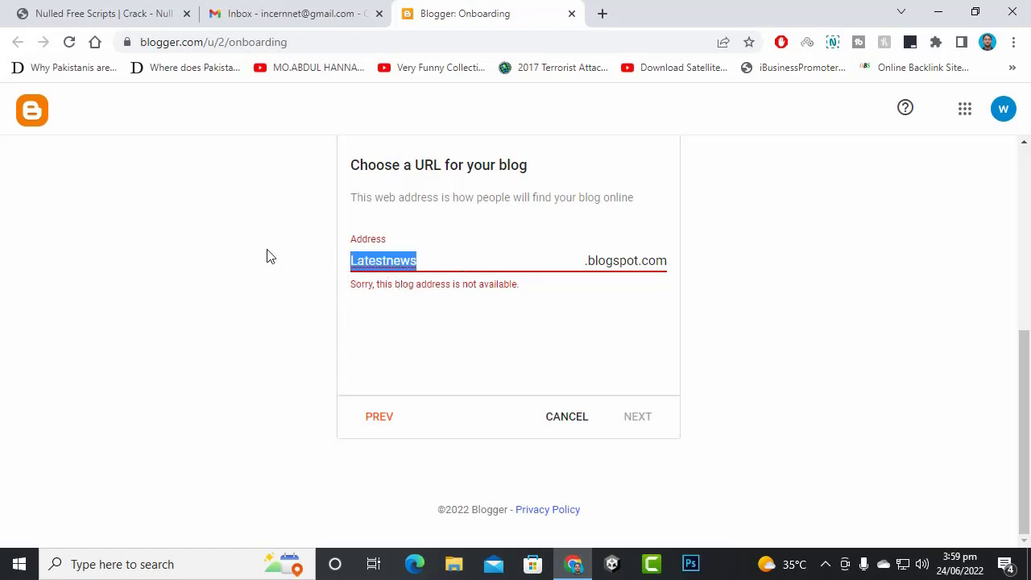
# - Settle on the available address pasbanlatestnews.blogspot.com and continue
pyautogui.click(835, 567)
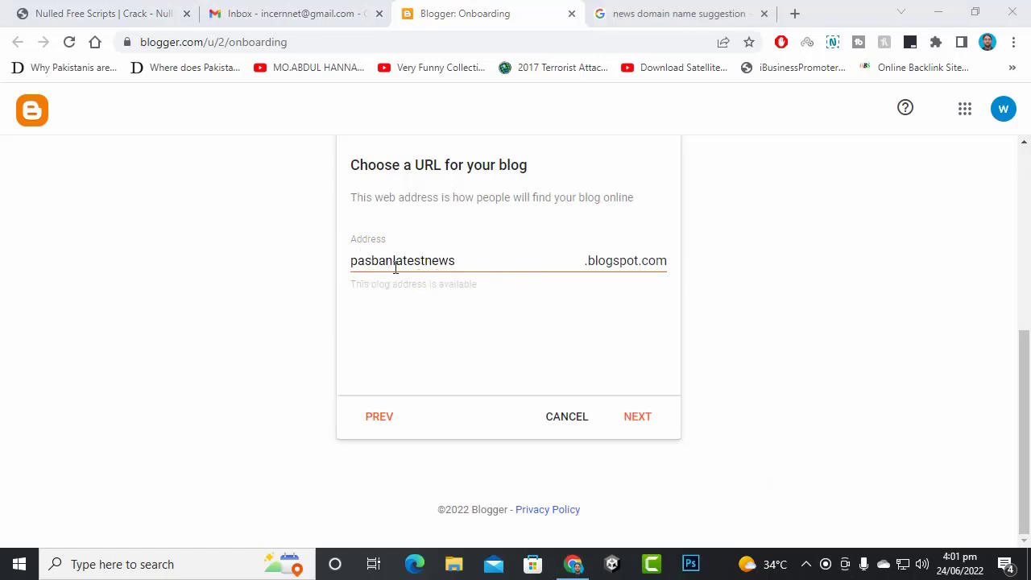
pyautogui.click(419, 265)
pyautogui.moveTo(419, 265); pyautogui.dragTo(315, 258)
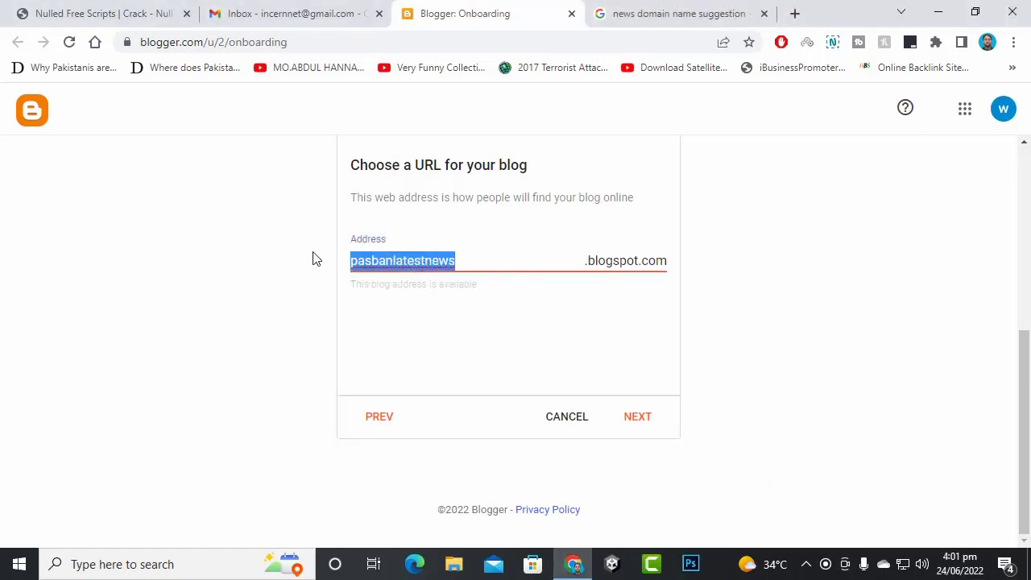
pyautogui.click(351, 287)
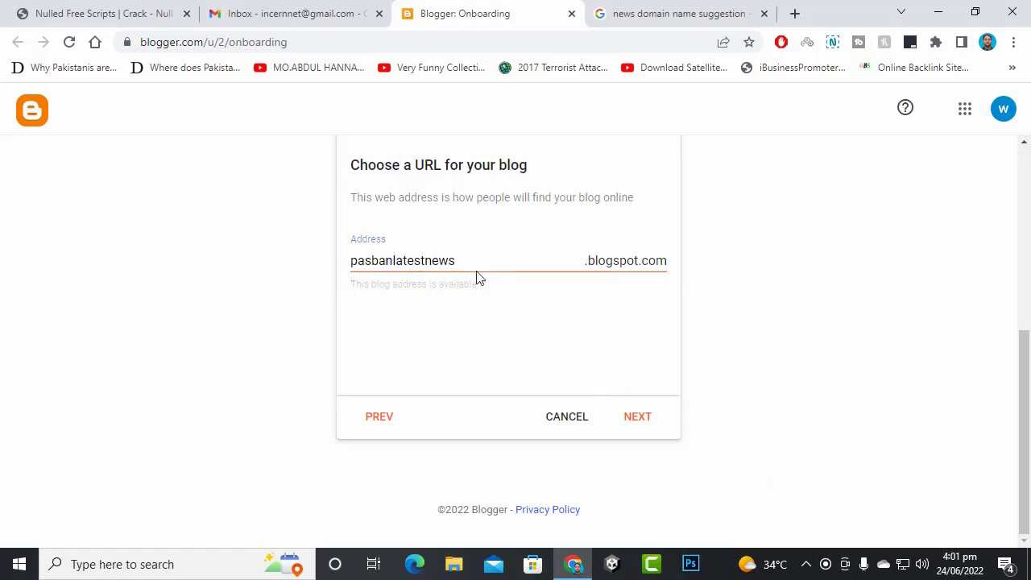
pyautogui.click(637, 418)
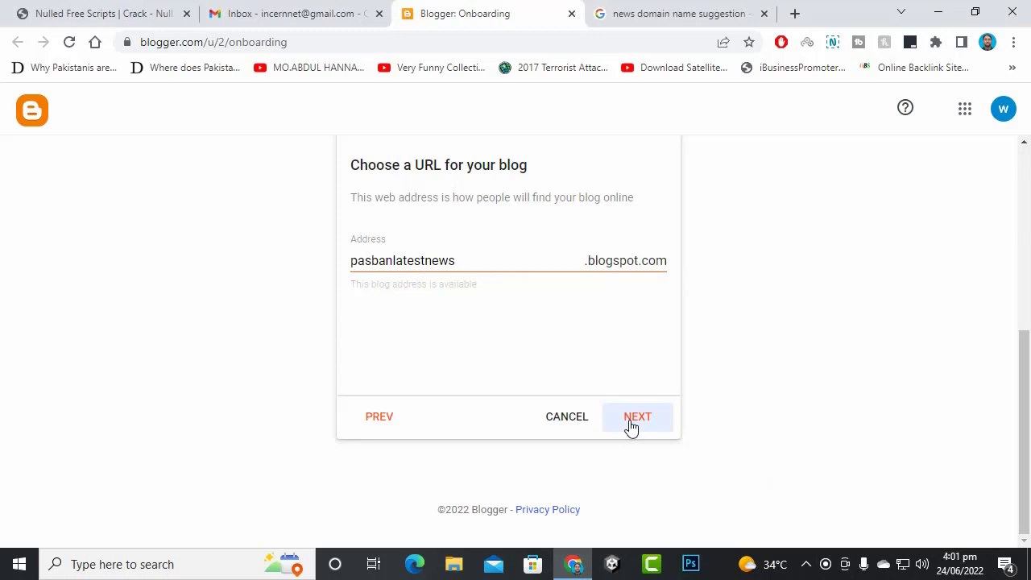
# - Keep 'Pasban News' as the display name and finish creating the World News blog
pyautogui.click(632, 425)
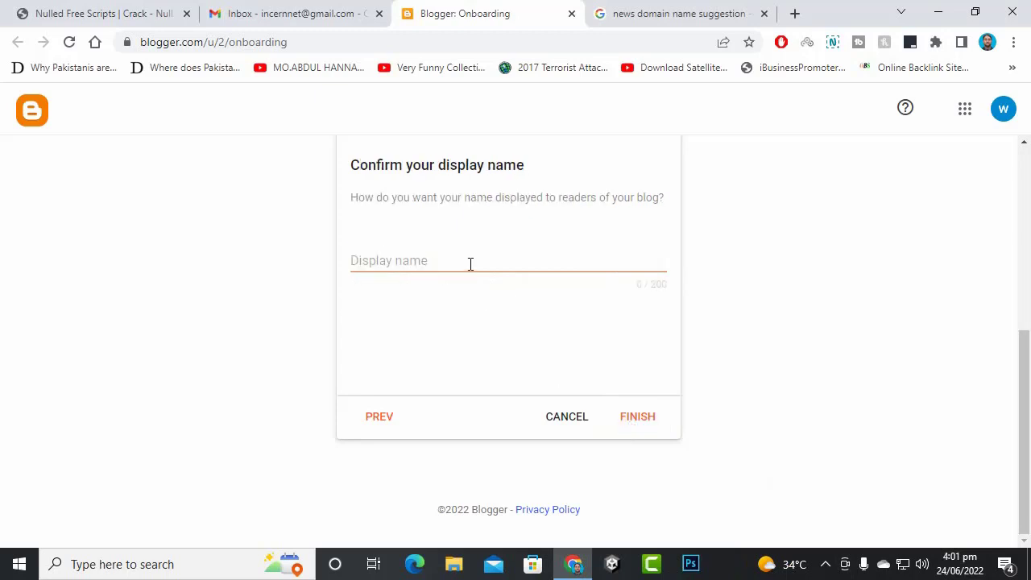
pyautogui.click(470, 264)
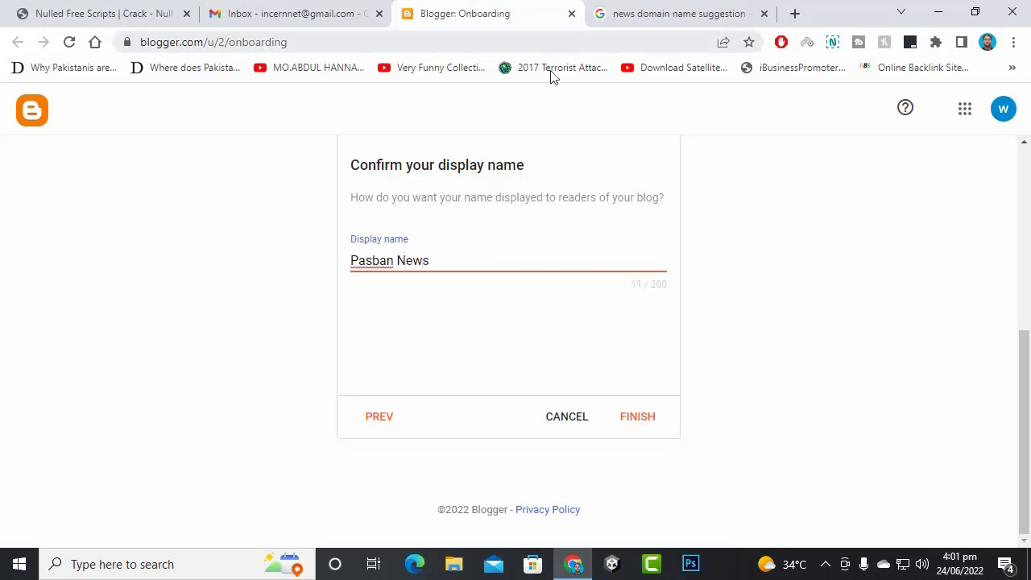
pyautogui.click(633, 416)
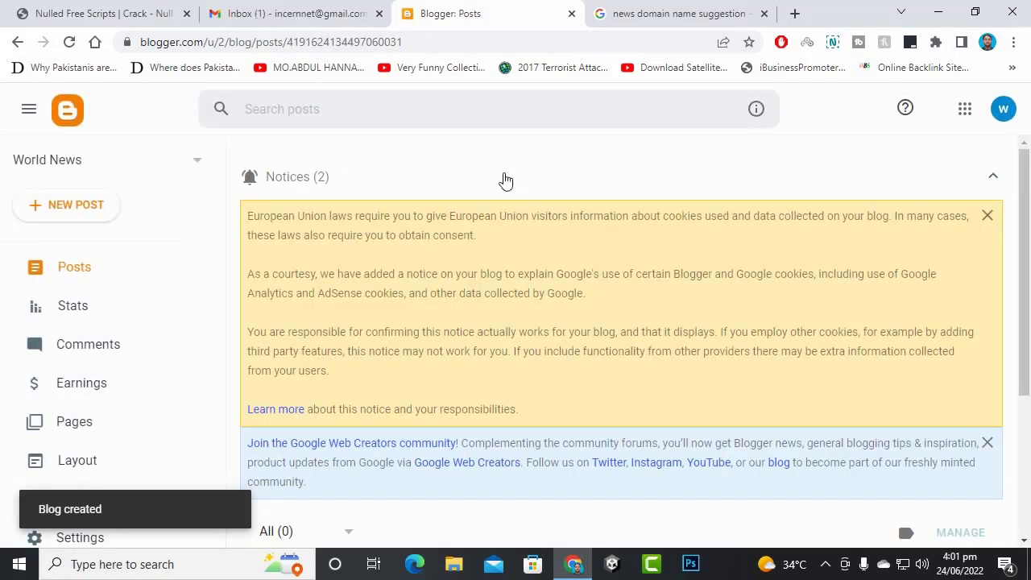
# - Close the domain-name suggestion tab and go to the World News blog's Theme page
pyautogui.click(764, 13)
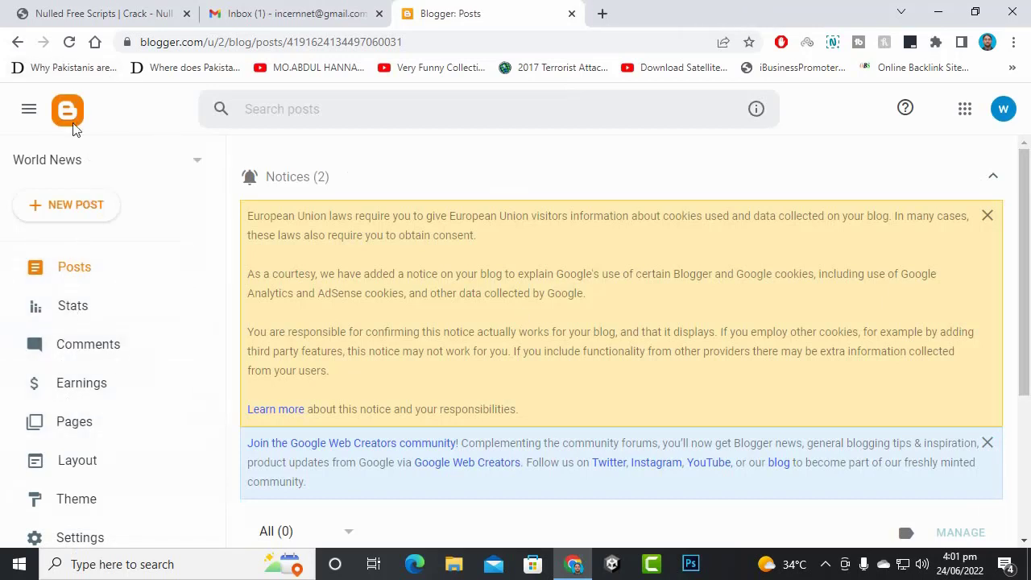
pyautogui.scroll(-3, 85, 254)
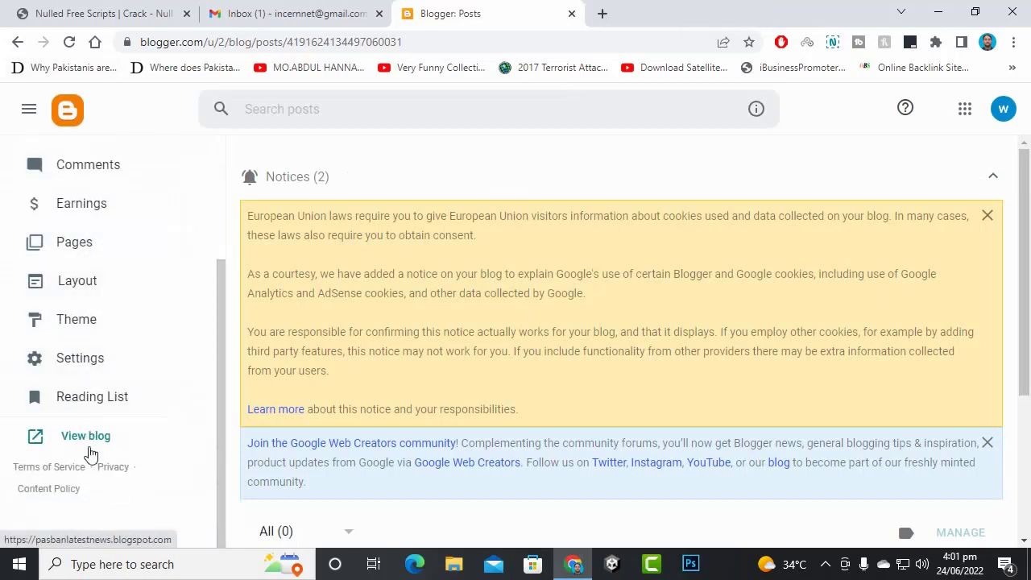
pyautogui.scroll(3, 105, 419)
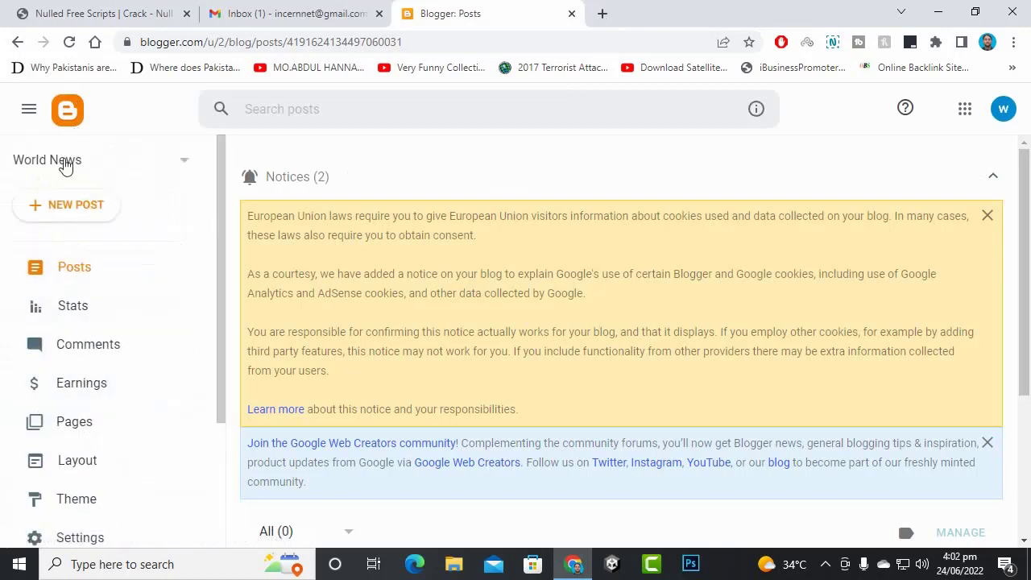
pyautogui.scroll(-3, 104, 472)
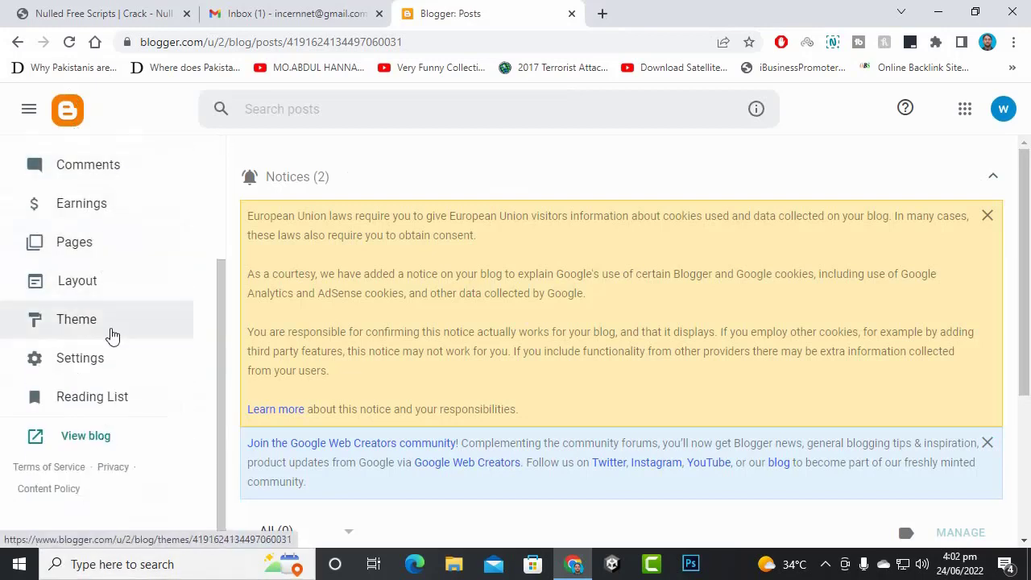
pyautogui.scroll(3, 96, 386)
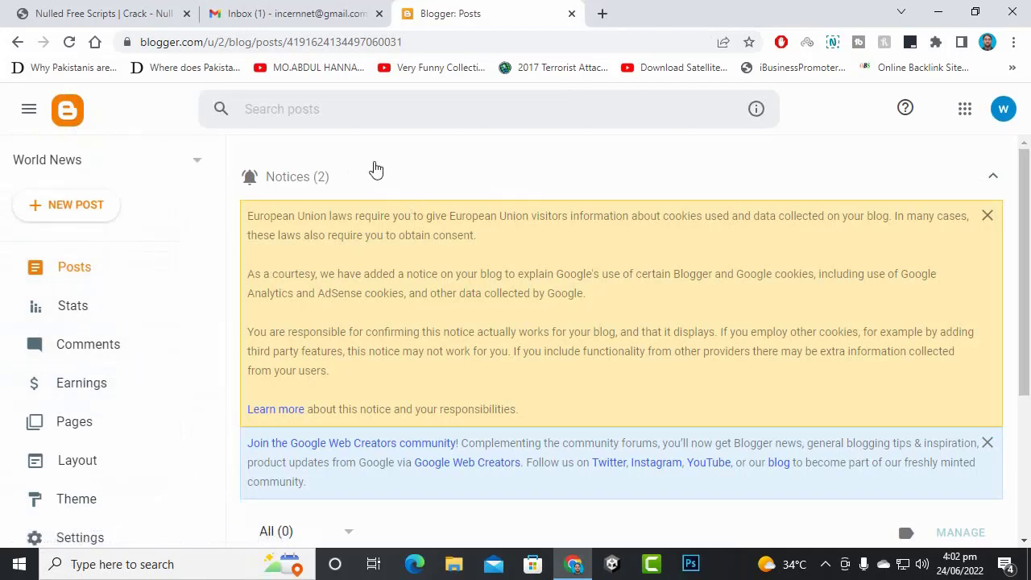
pyautogui.scroll(-3, 142, 311)
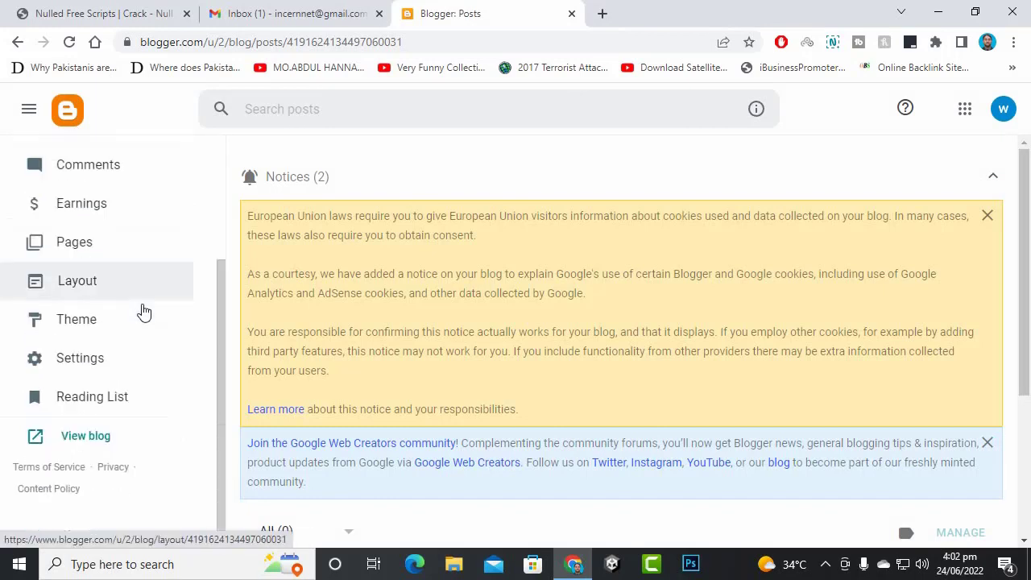
pyautogui.click(99, 315)
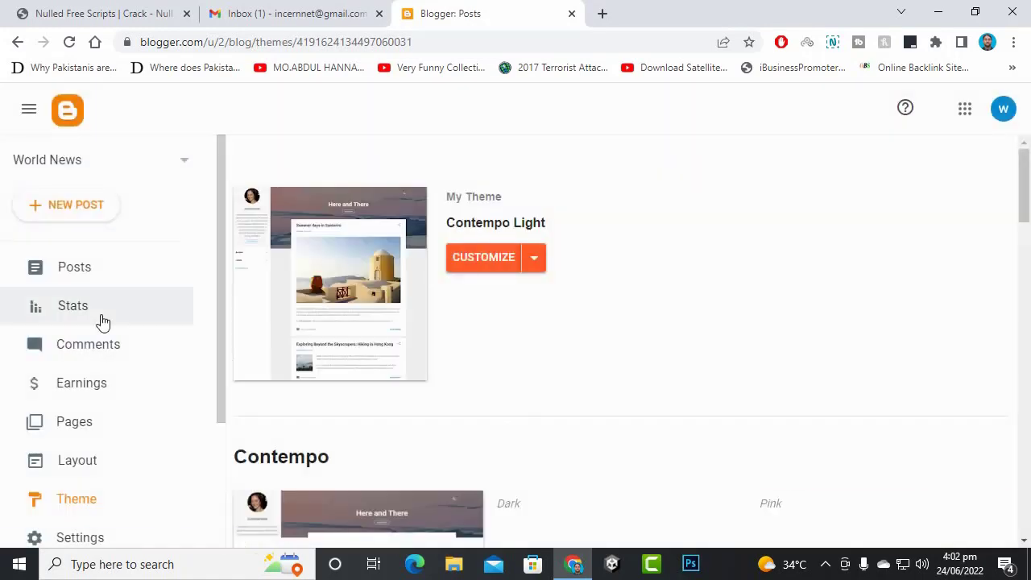
pyautogui.scroll(-5, 490, 268)
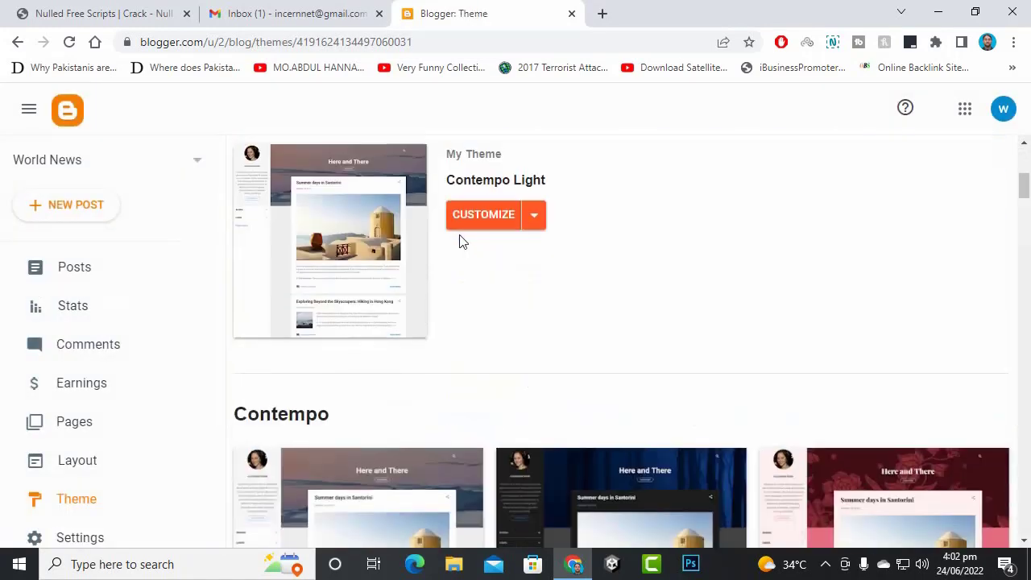
pyautogui.scroll(-2, 462, 241)
pyautogui.scroll(-3, 876, 373)
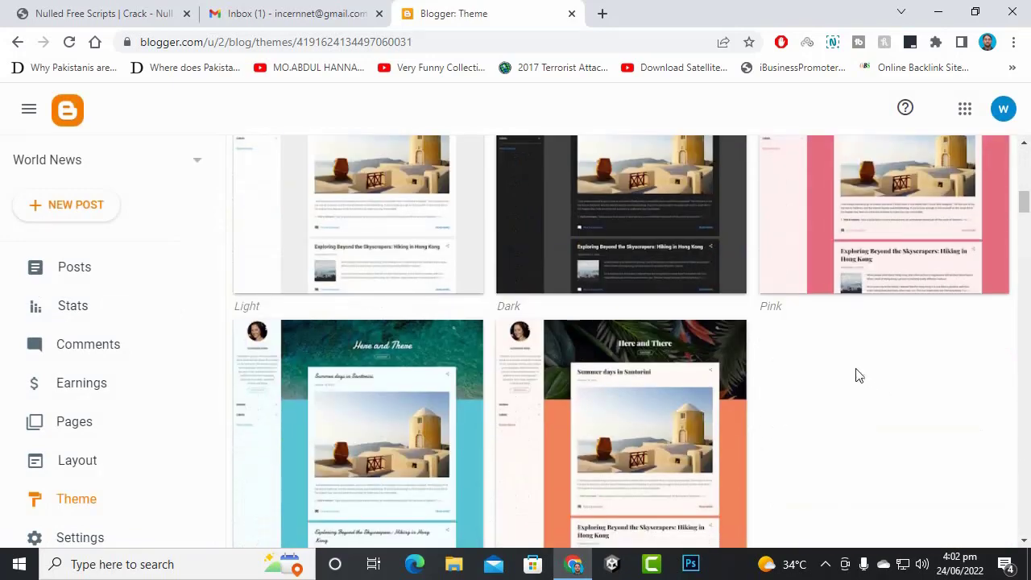
pyautogui.scroll(-5, 646, 371)
pyautogui.scroll(-8, 644, 373)
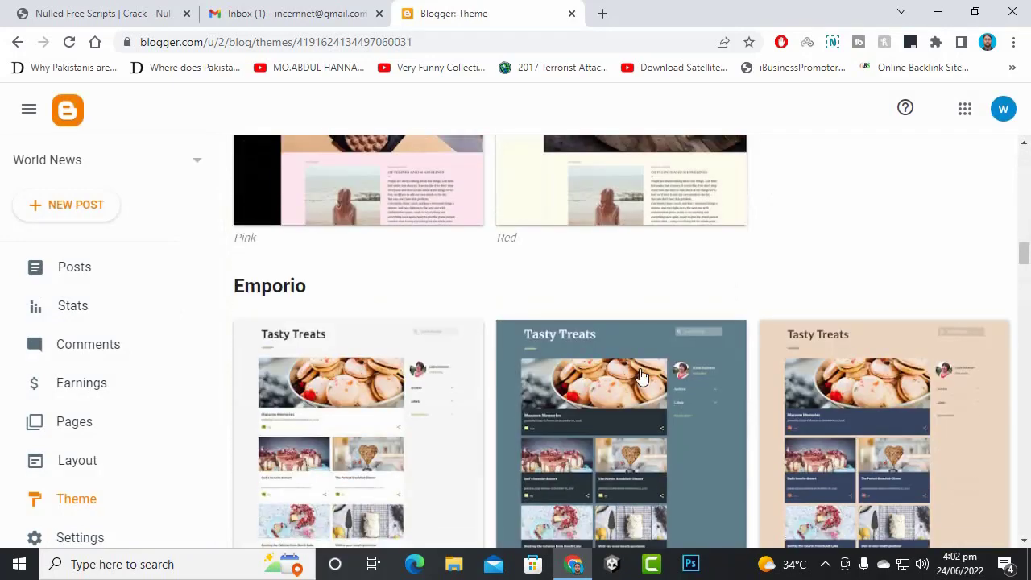
pyautogui.scroll(-3, 641, 371)
pyautogui.scroll(-10, 641, 370)
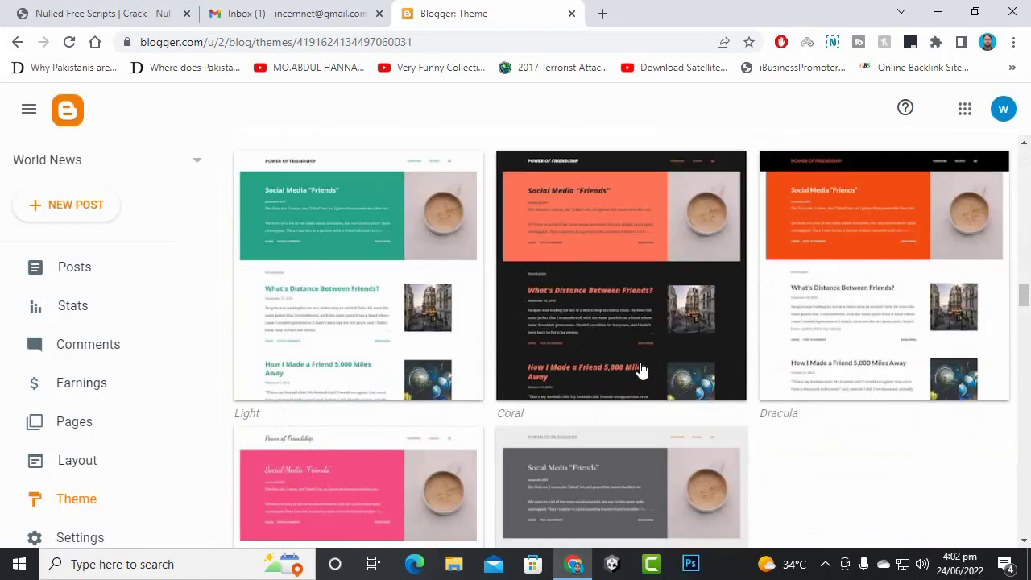
pyautogui.scroll(-12, 641, 369)
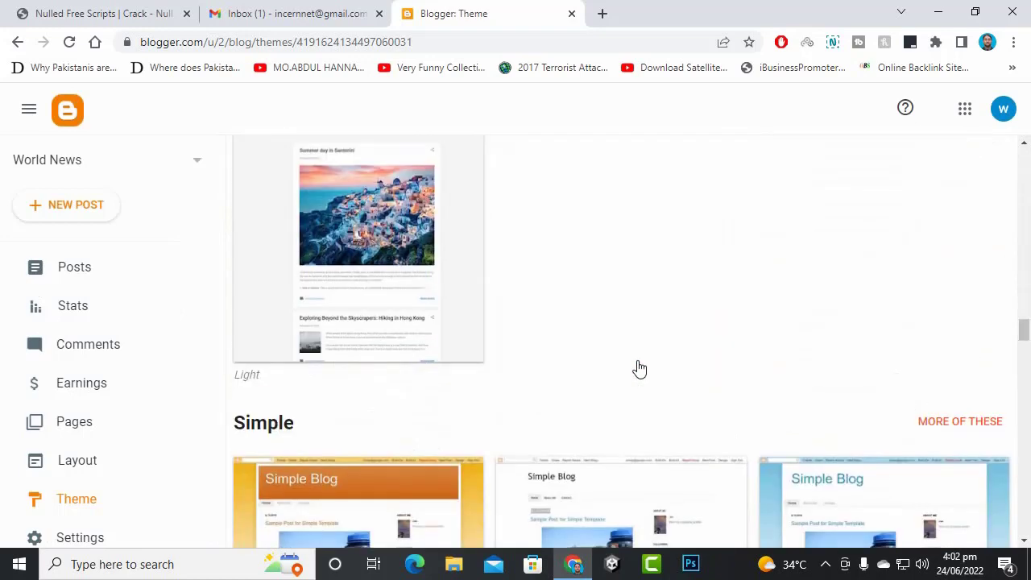
pyautogui.scroll(-7, 637, 364)
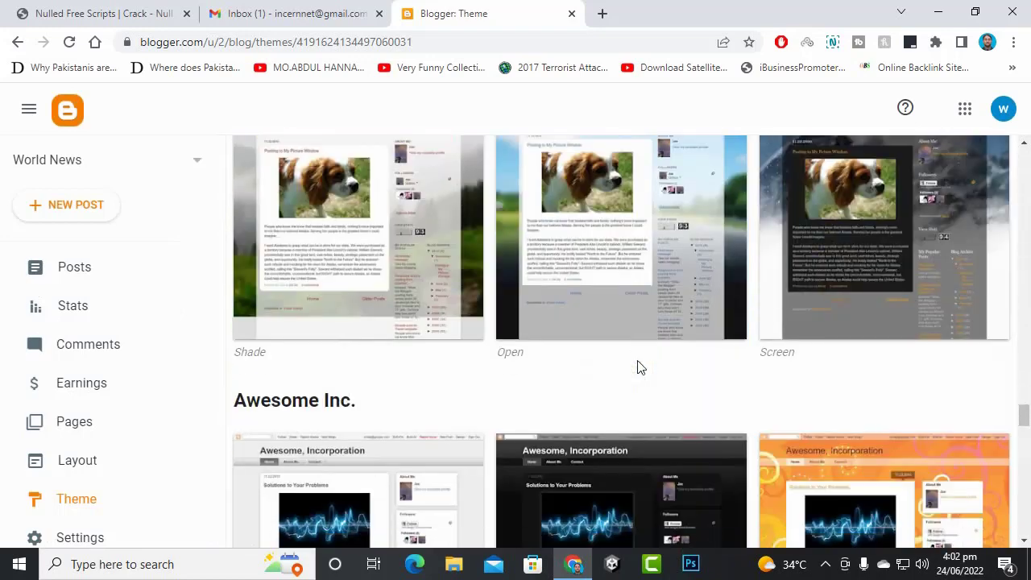
pyautogui.scroll(-10, 620, 346)
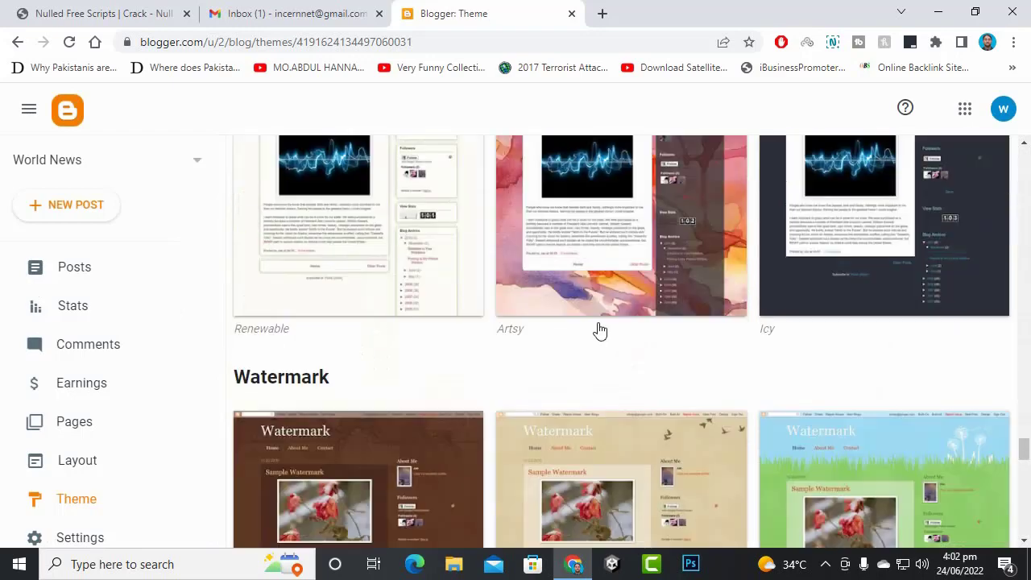
pyautogui.scroll(-10, 597, 334)
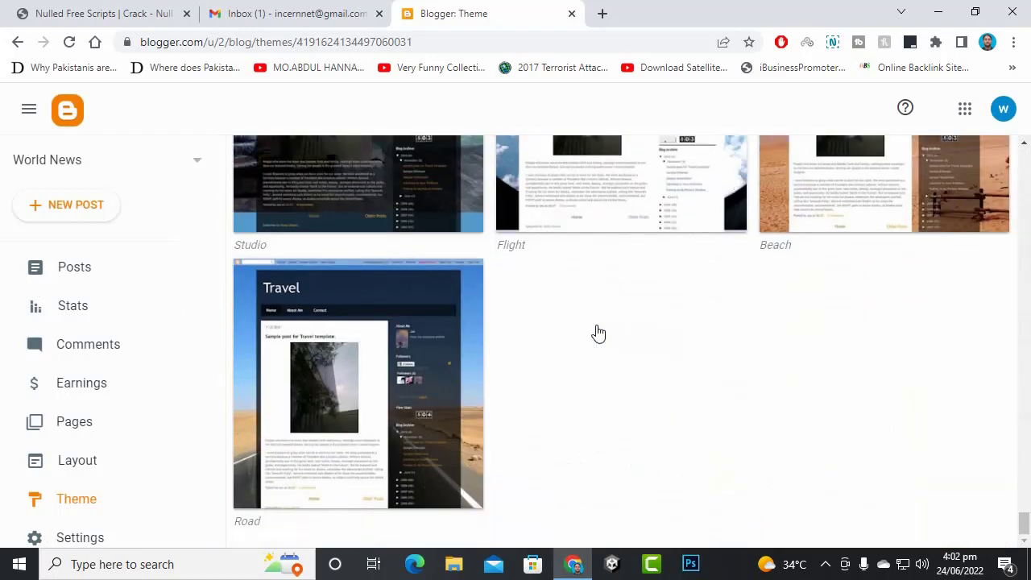
pyautogui.scroll(20, 598, 331)
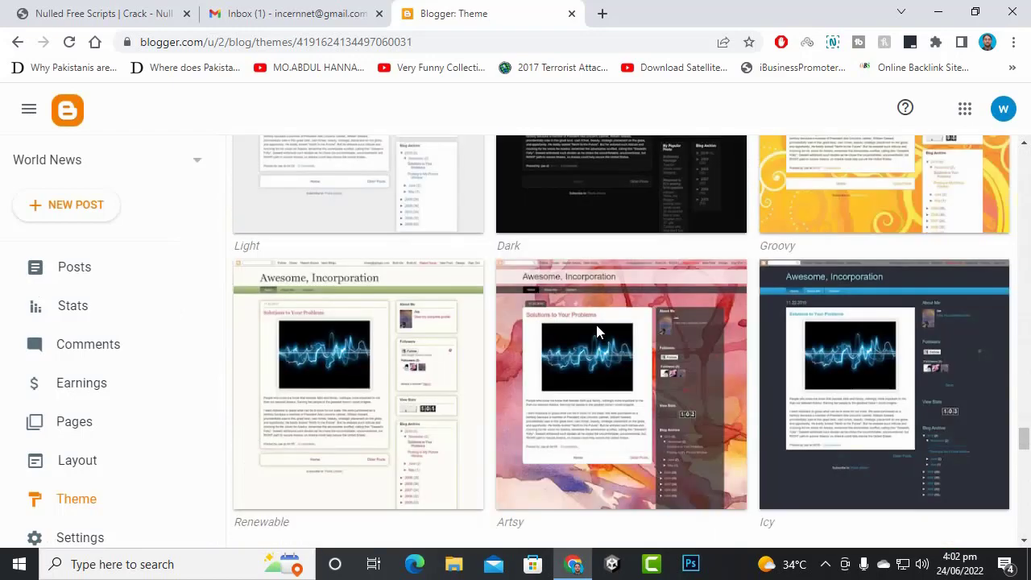
pyautogui.scroll(20, 598, 331)
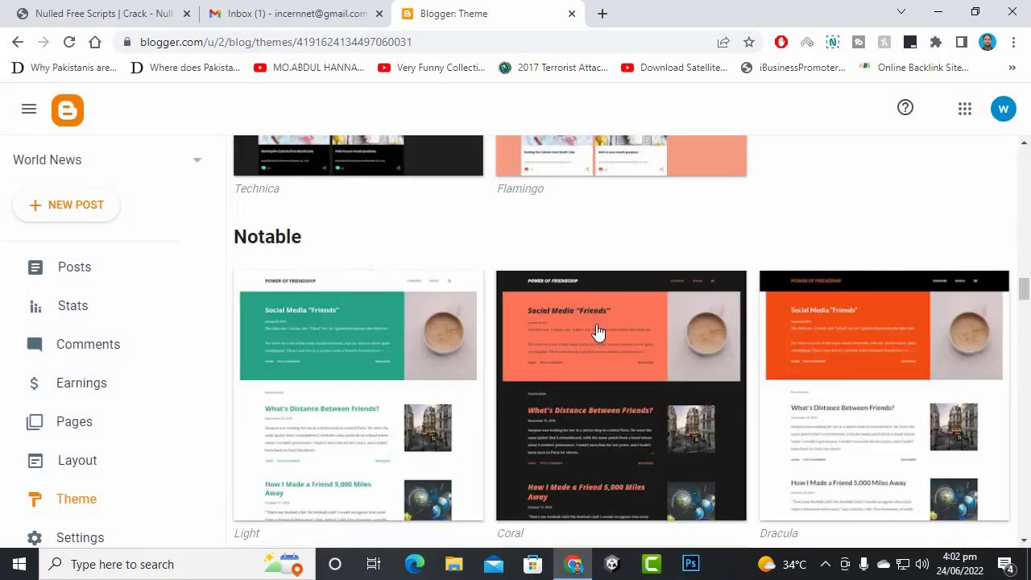
pyautogui.scroll(10, 594, 324)
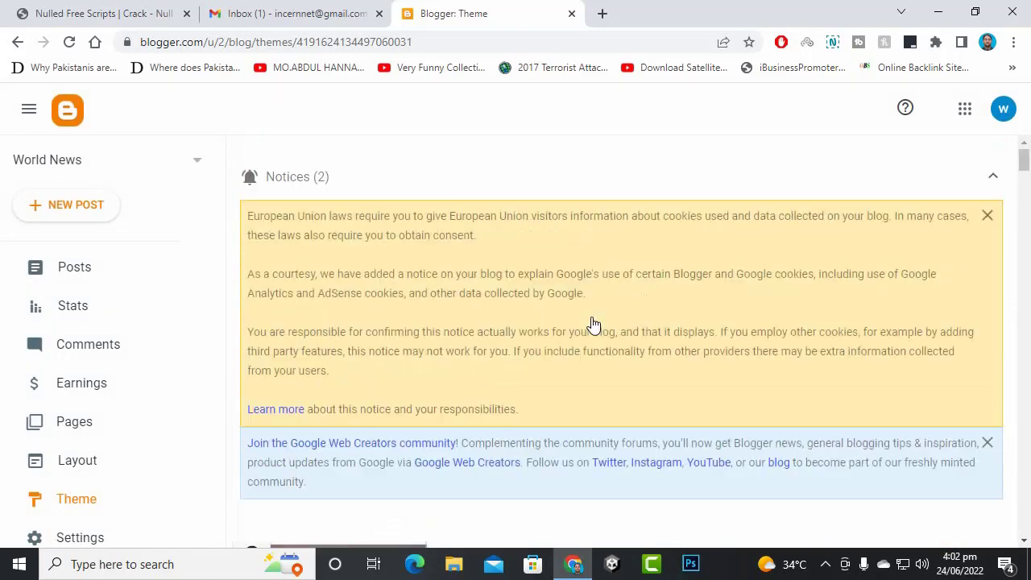
pyautogui.scroll(-7, 576, 298)
pyautogui.scroll(2, 550, 299)
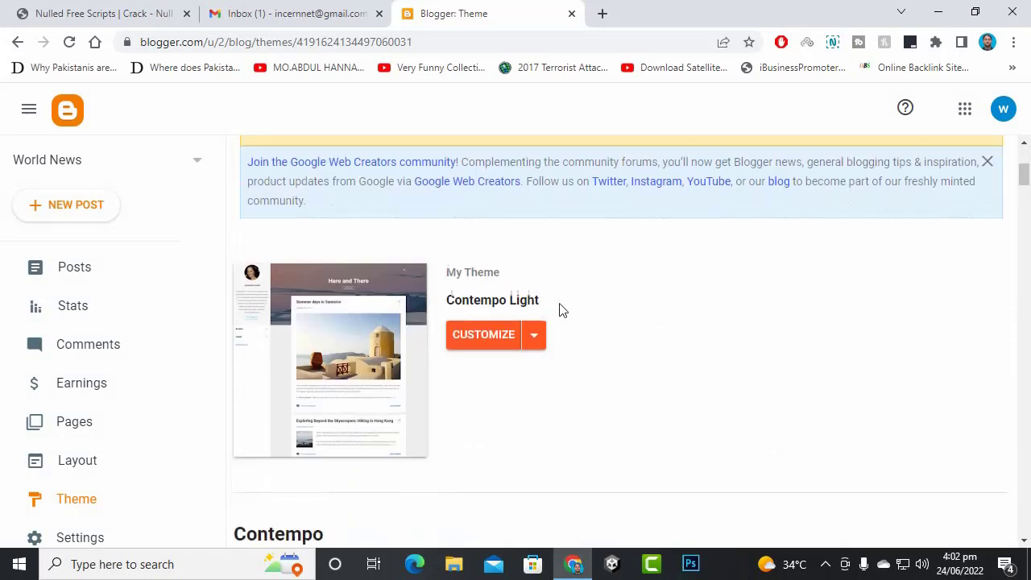
pyautogui.scroll(-5, 558, 308)
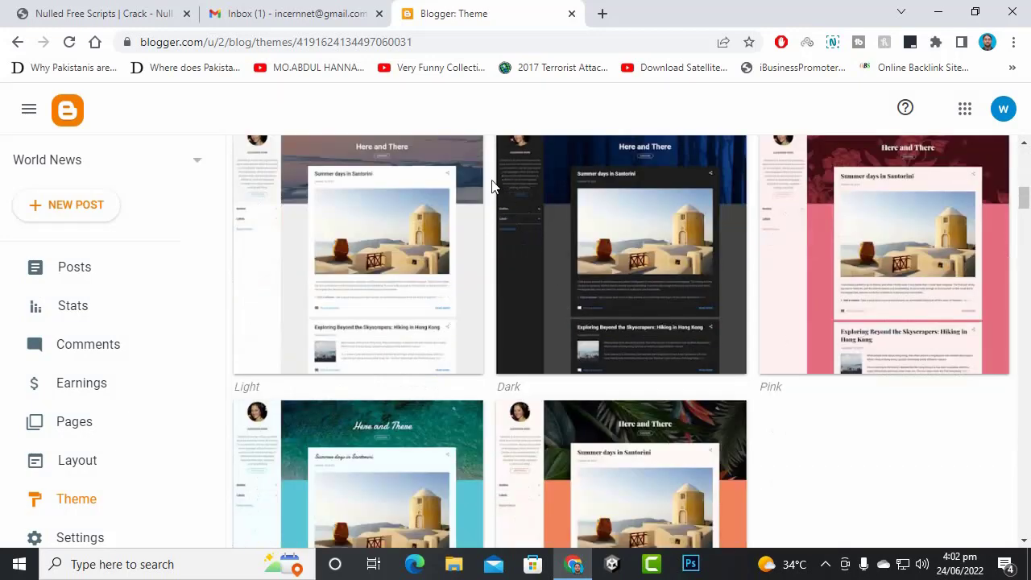
pyautogui.scroll(5, 483, 186)
# - Move from the Blogger theme page to the scripts-nulled.info tab
pyautogui.click(346, 12)
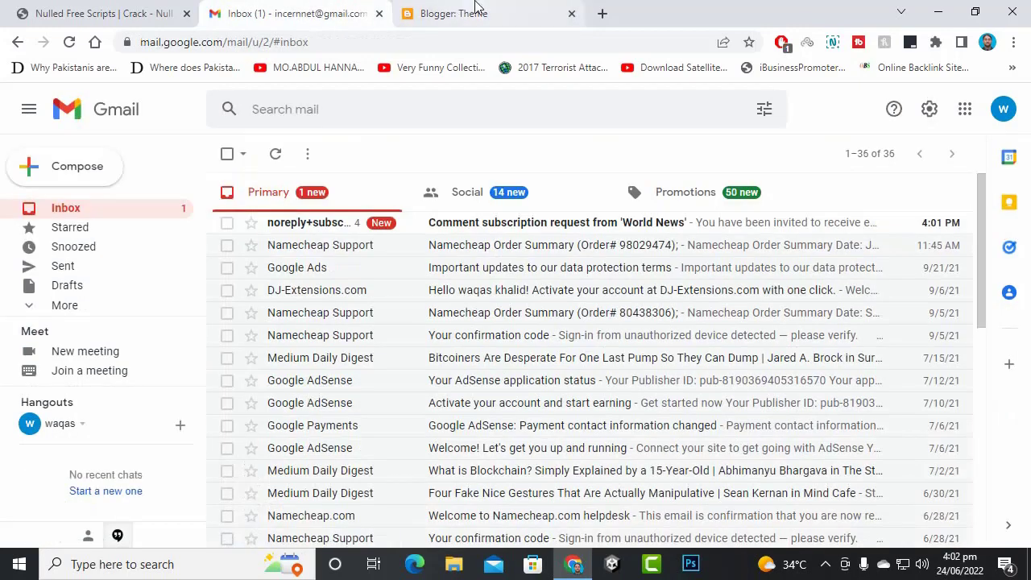
pyautogui.click(475, 9)
pyautogui.scroll(1, 533, 302)
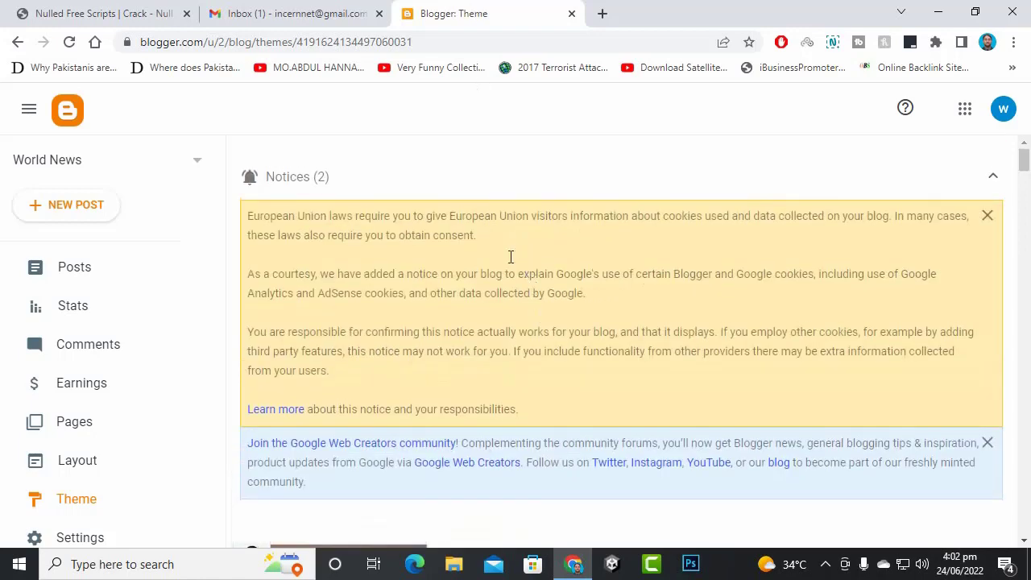
pyautogui.click(108, 14)
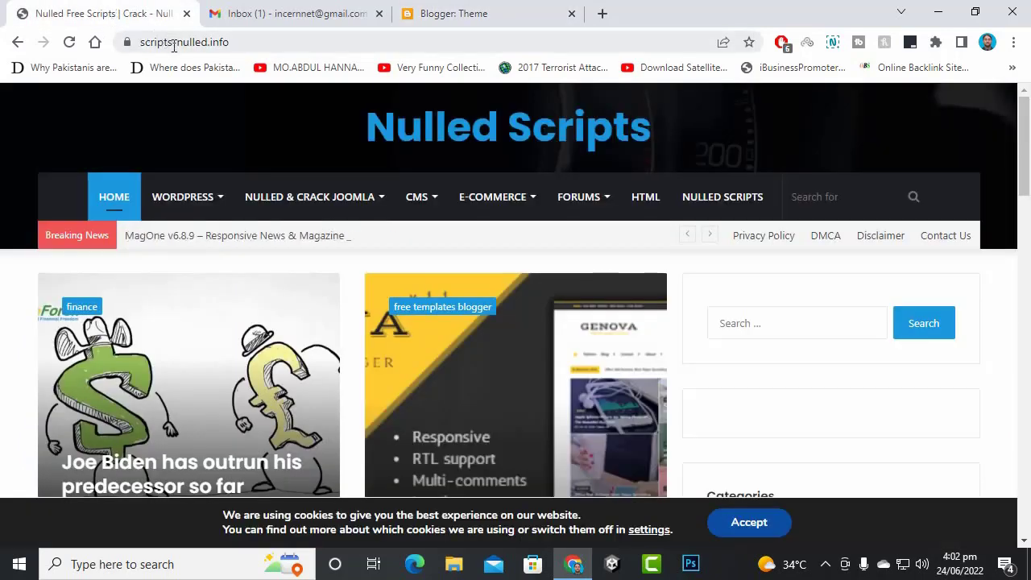
pyautogui.click(245, 47)
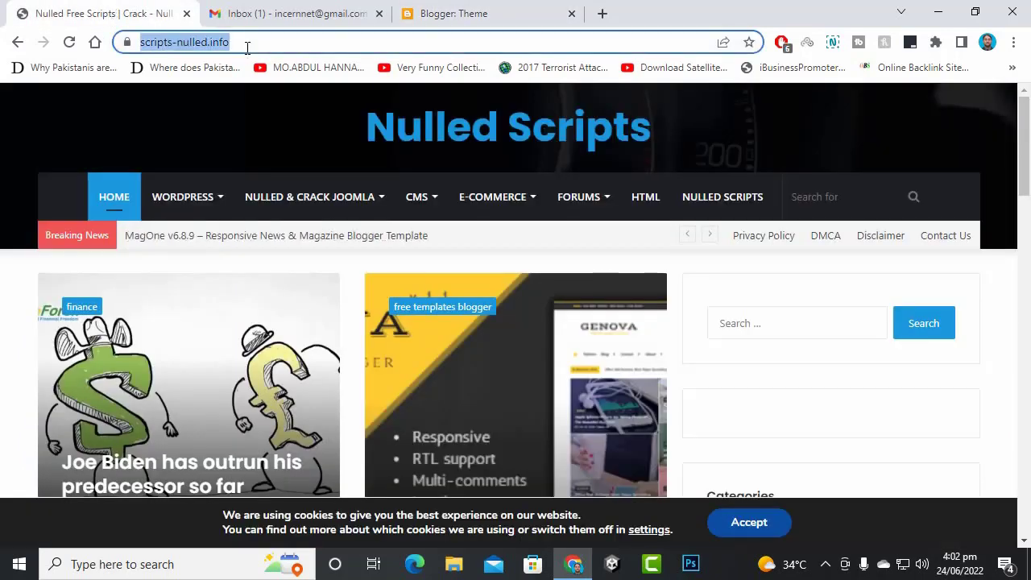
pyautogui.click(260, 46)
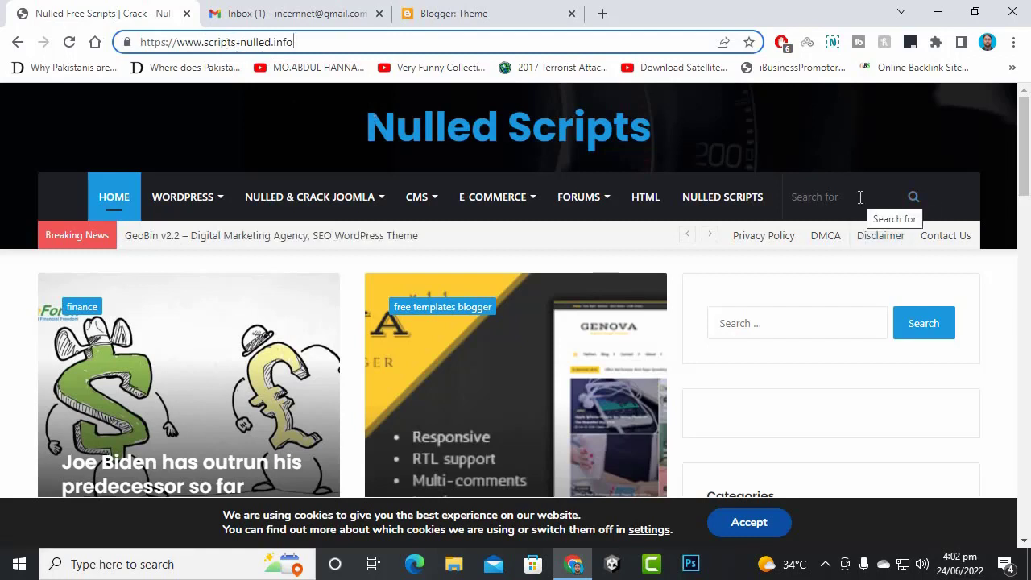
# - Search the site for 'blogspot', browse the results, and bring up File Explorer
pyautogui.click(806, 324)
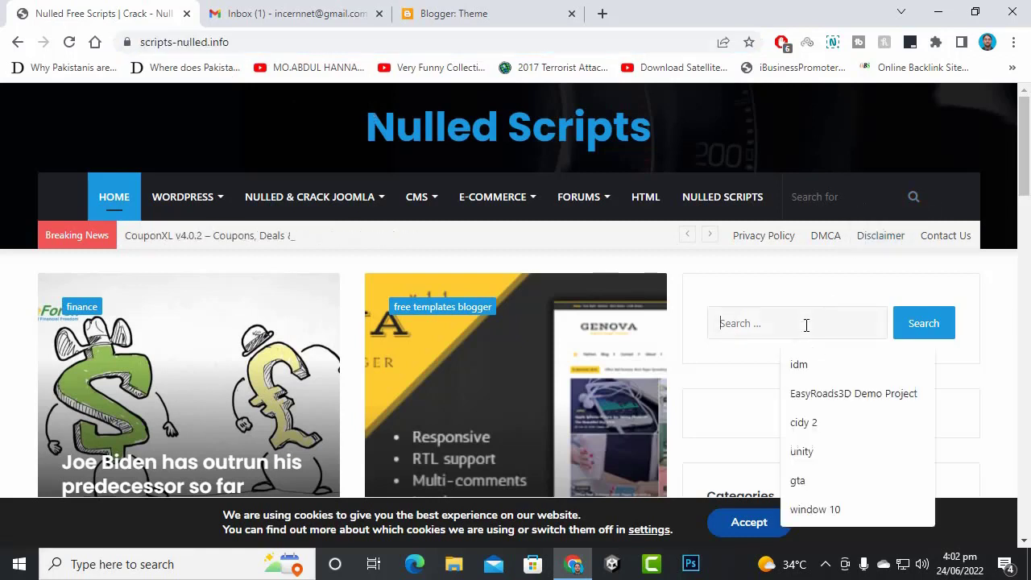
pyautogui.write('b')
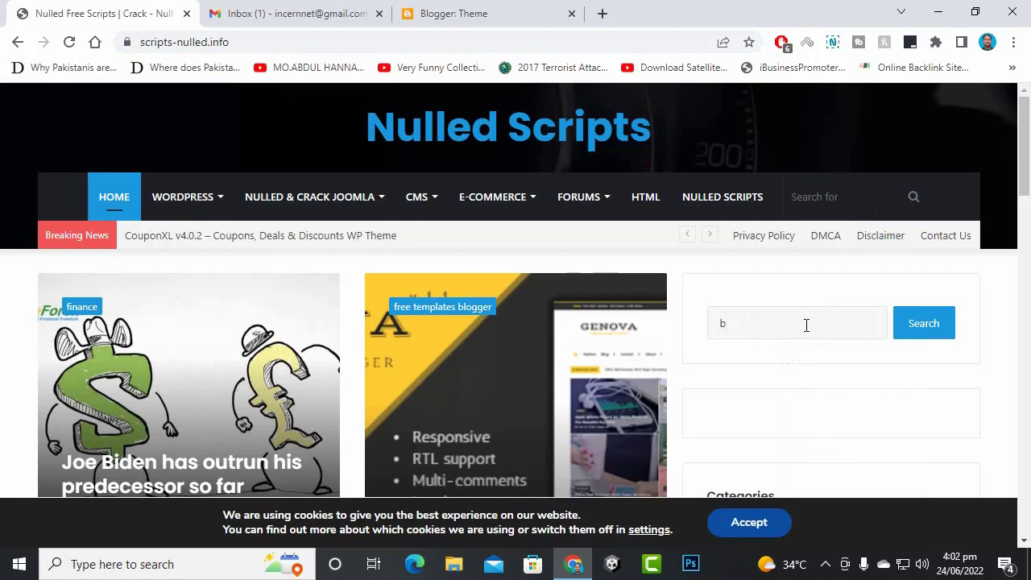
pyautogui.write('logspot')
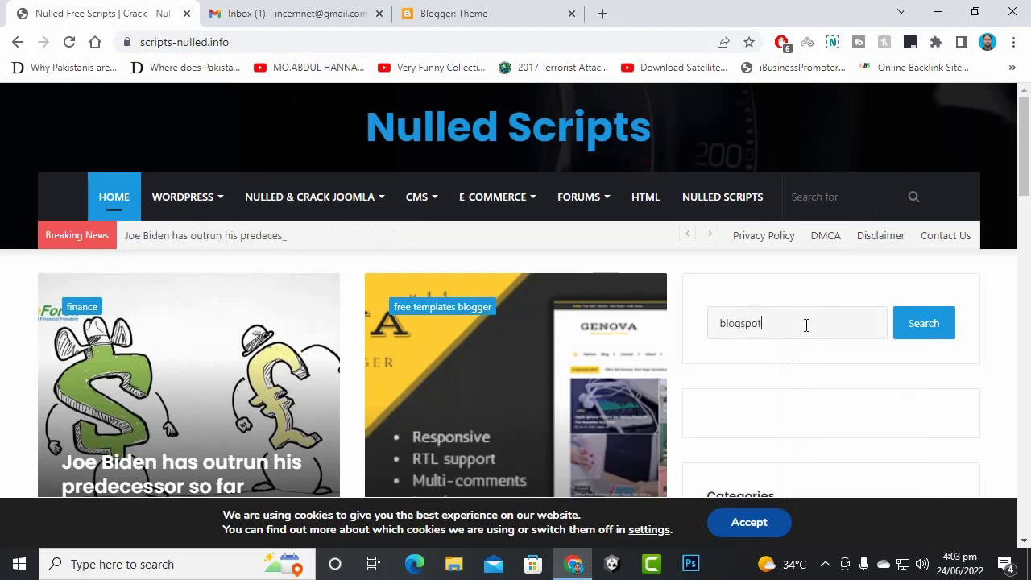
pyautogui.press('Return')
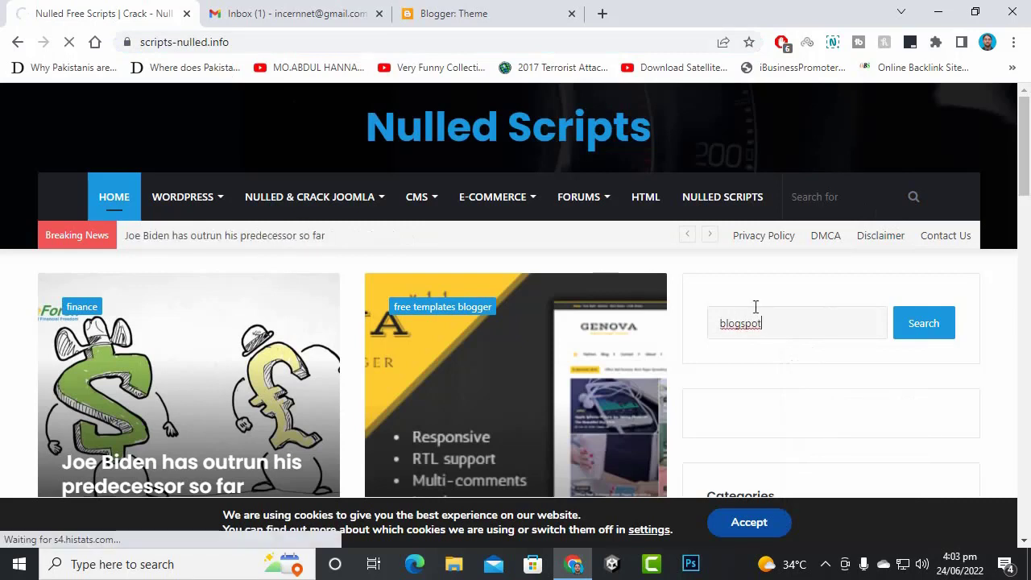
pyautogui.scroll(-3, 426, 264)
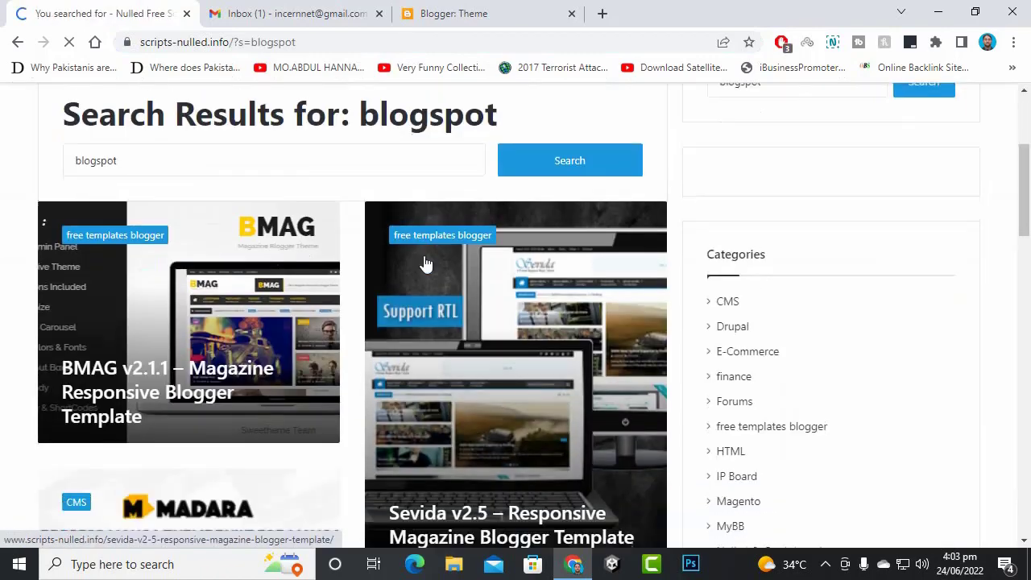
pyautogui.scroll(-4, 373, 302)
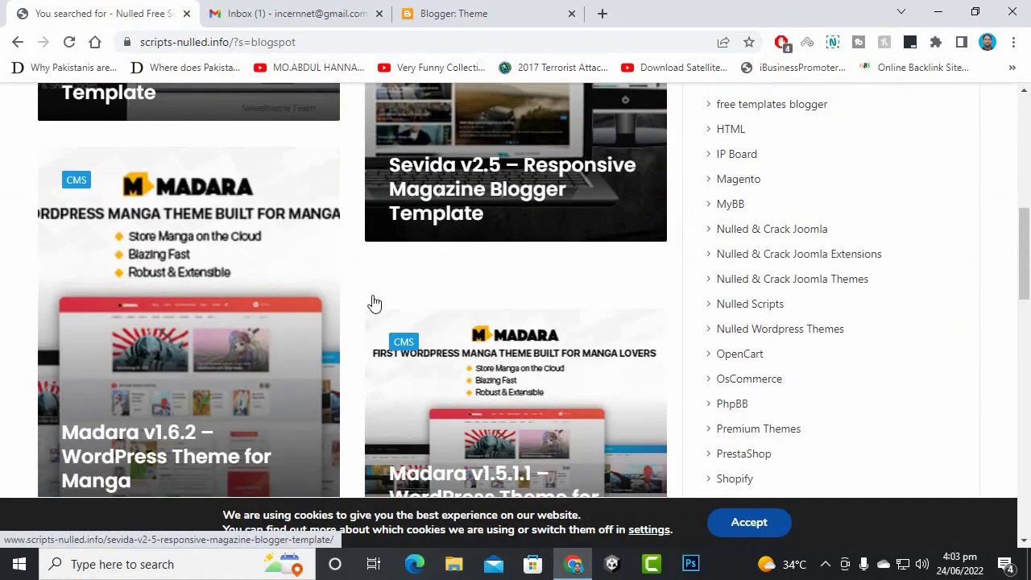
pyautogui.scroll(2, 373, 303)
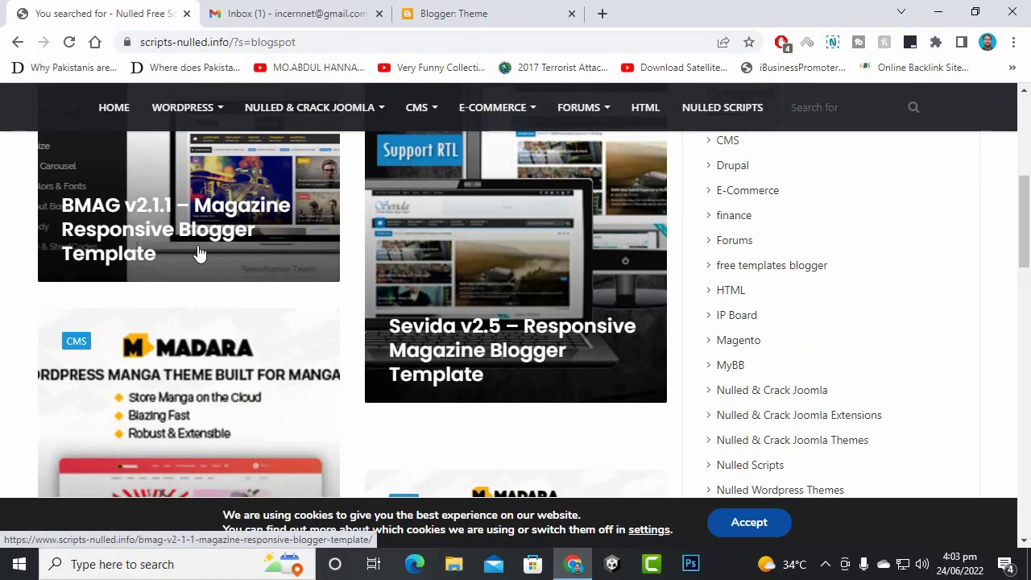
pyautogui.scroll(-3, 230, 265)
pyautogui.scroll(-7, 482, 325)
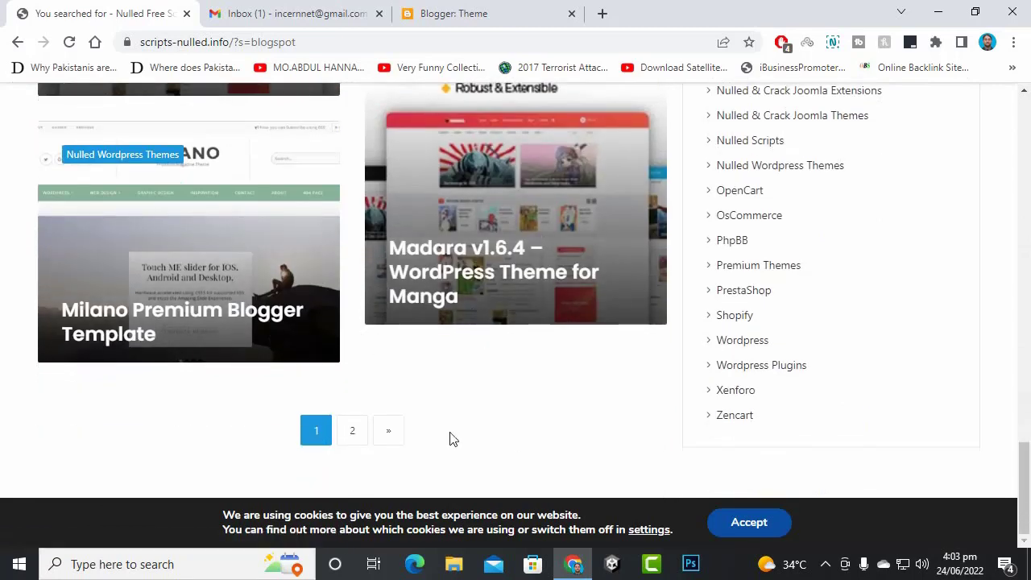
pyautogui.scroll(10, 488, 319)
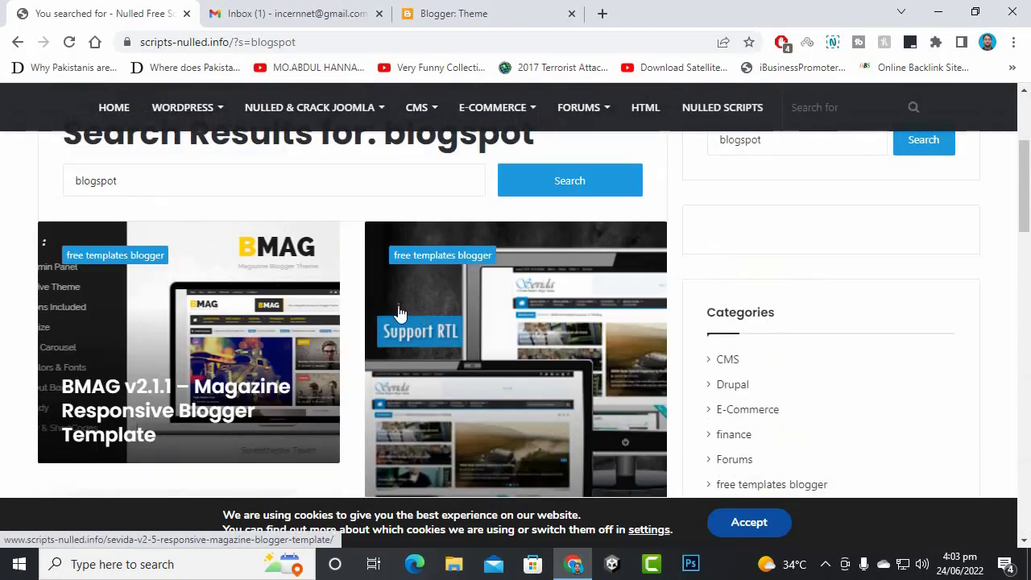
pyautogui.click(458, 571)
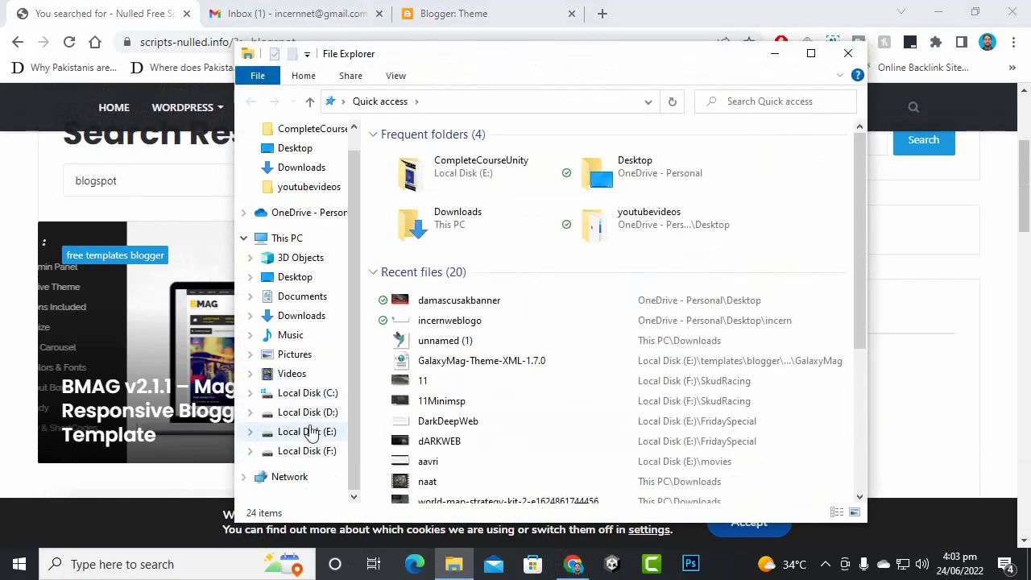
# - Go through Local Disk (E:), templates and blogger templates, then open the Ijonkz v2.0 folder
pyautogui.click(307, 430)
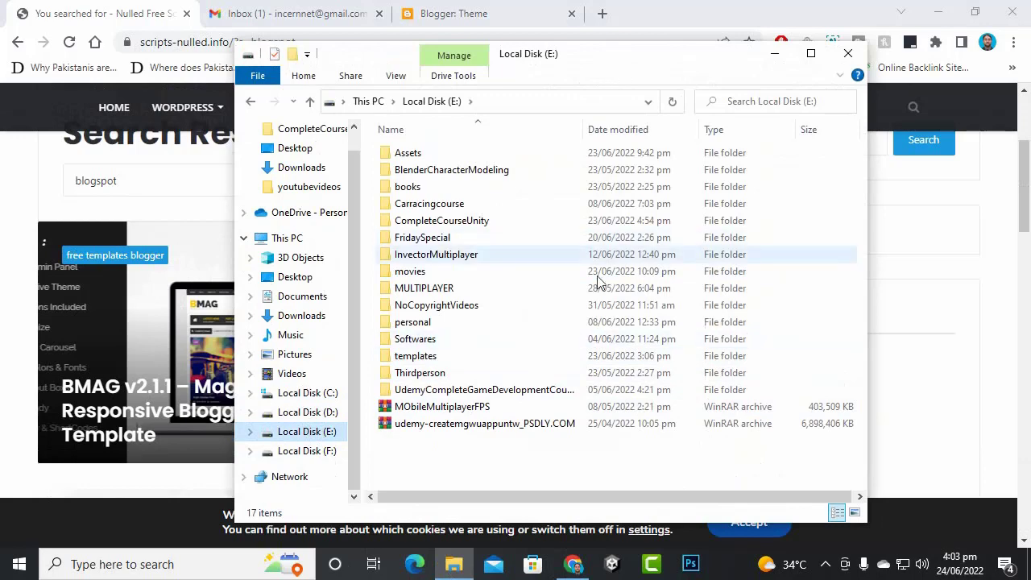
pyautogui.click(452, 355)
pyautogui.doubleClick(452, 355)
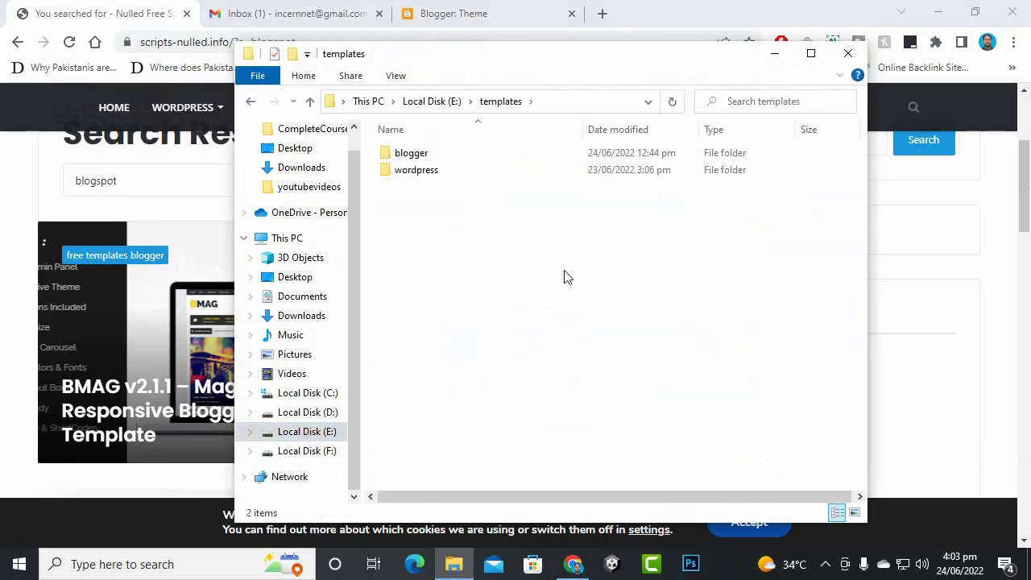
pyautogui.doubleClick(462, 156)
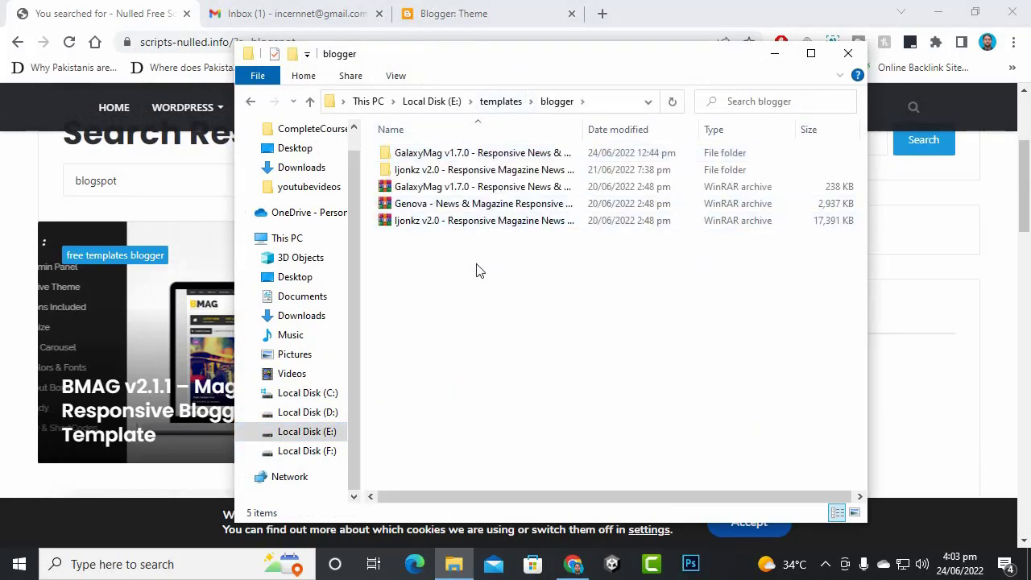
pyautogui.click(486, 204)
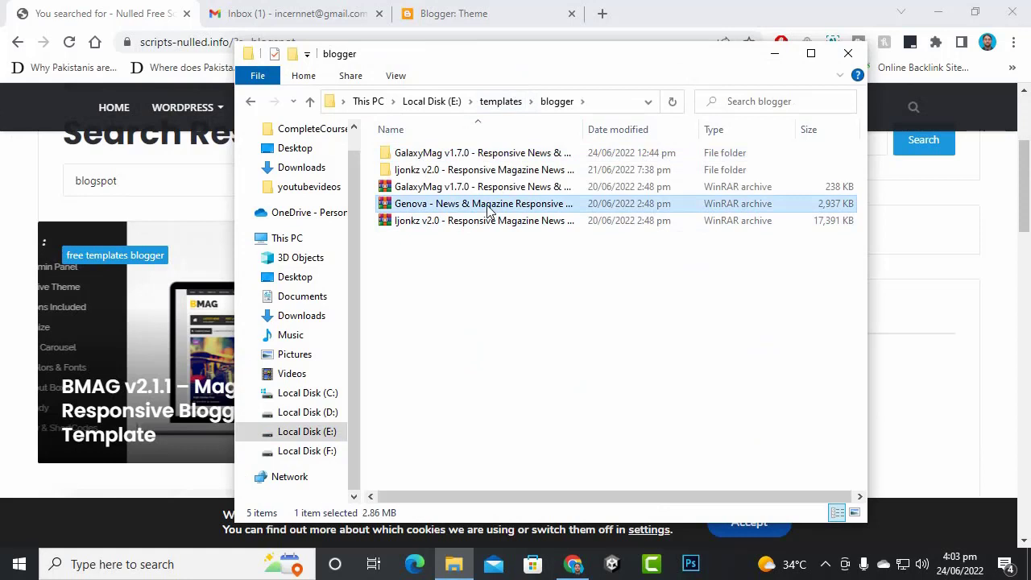
pyautogui.click(536, 222)
pyautogui.click(554, 304)
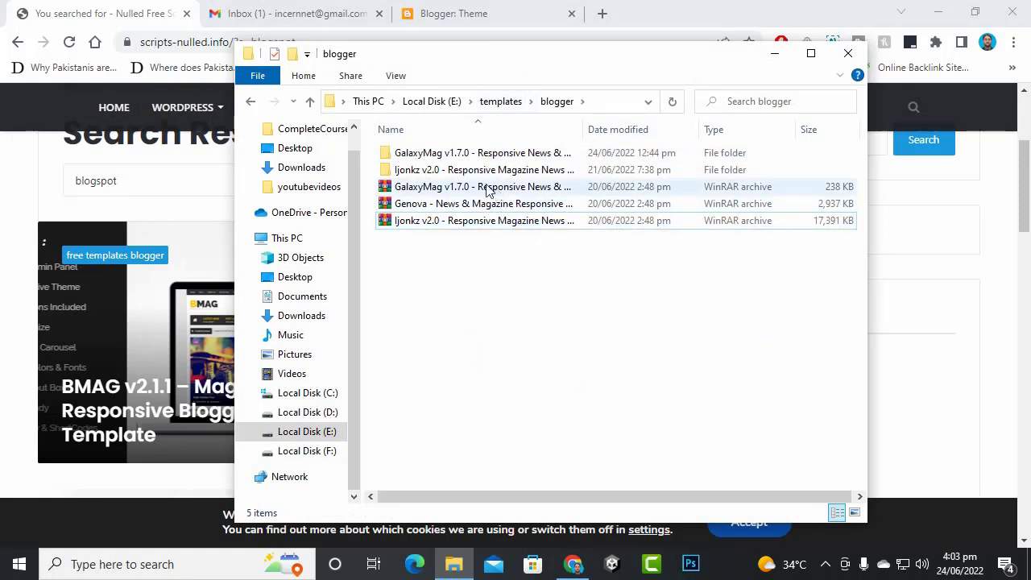
pyautogui.moveTo(560, 58); pyautogui.dragTo(686, 83)
pyautogui.click(556, 200)
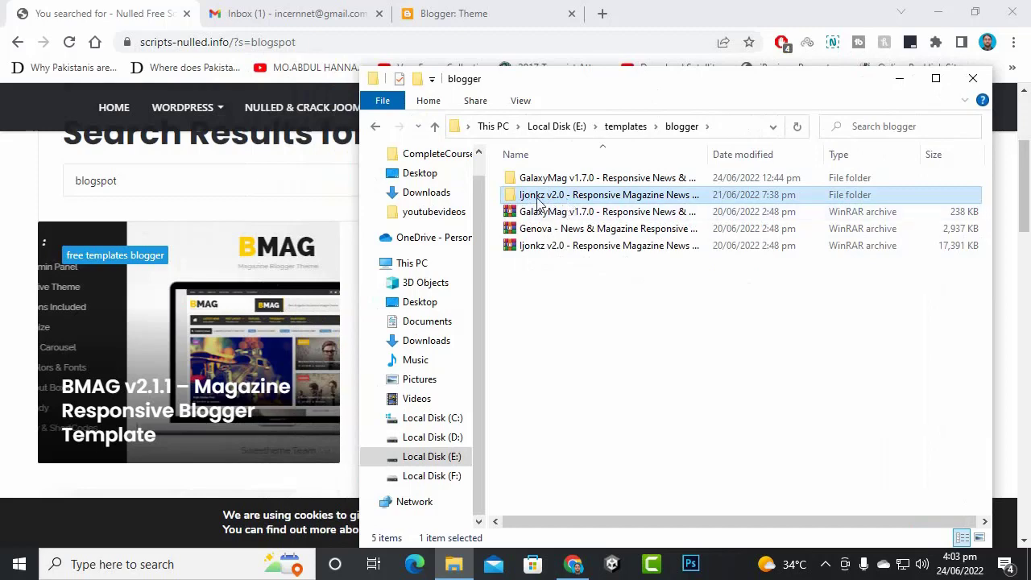
pyautogui.doubleClick(546, 197)
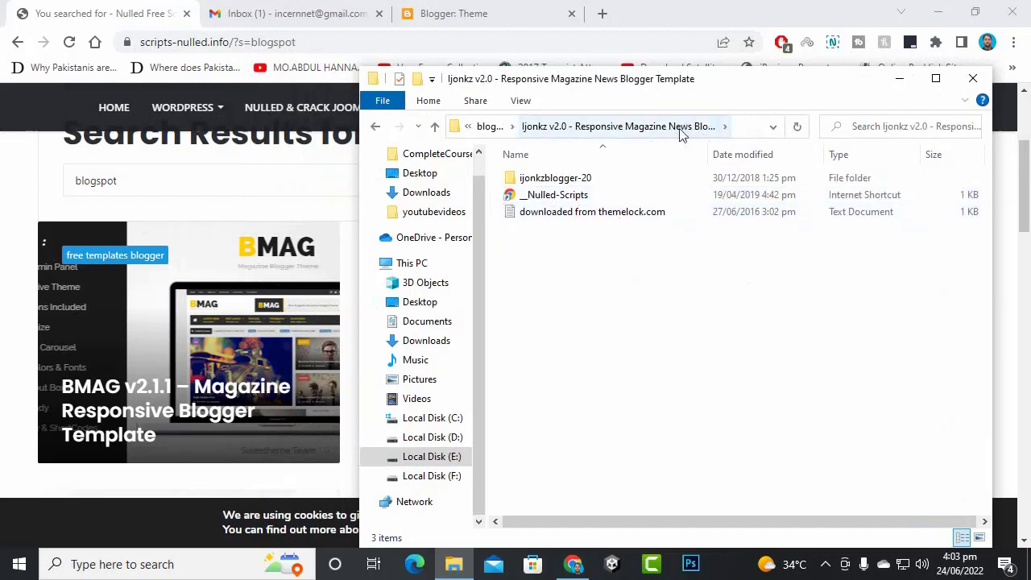
# - Open ijonkzblogger-20 > Ijonkz-Theme-Version-2.0 > Version 2.0 > Documentations and launch index
pyautogui.moveTo(725, 85); pyautogui.dragTo(642, 97)
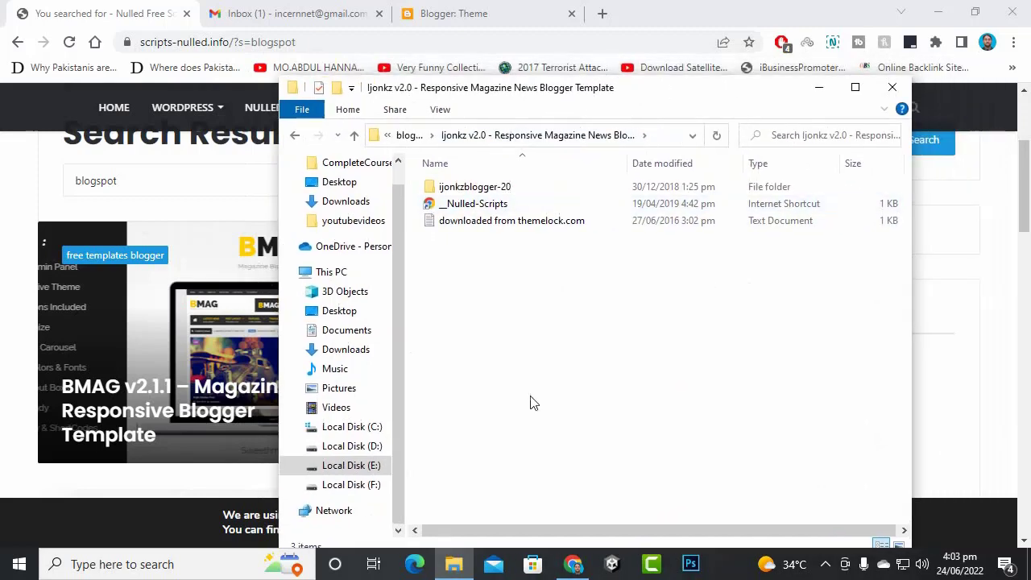
pyautogui.doubleClick(474, 191)
pyautogui.doubleClick(501, 188)
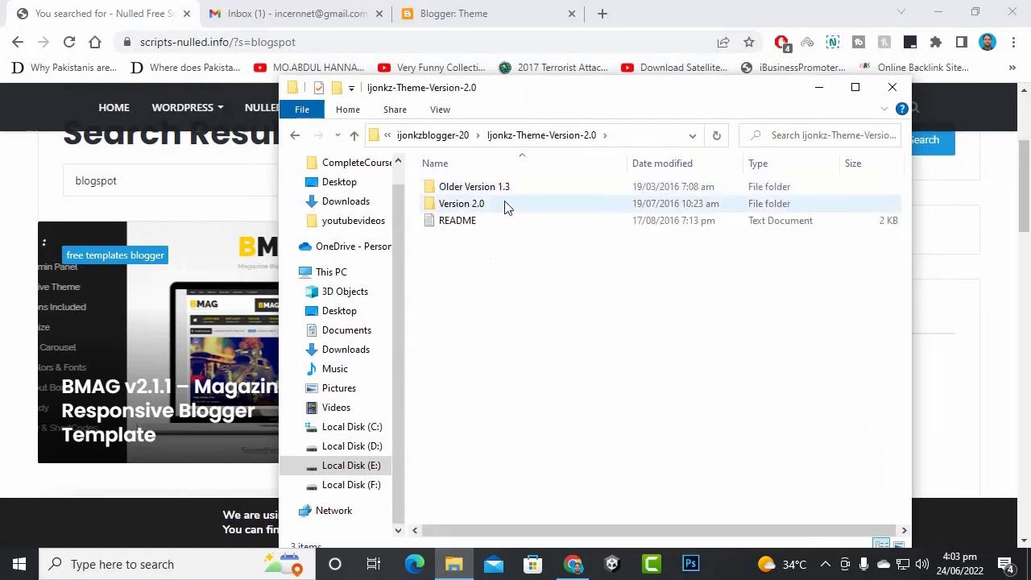
pyautogui.doubleClick(502, 189)
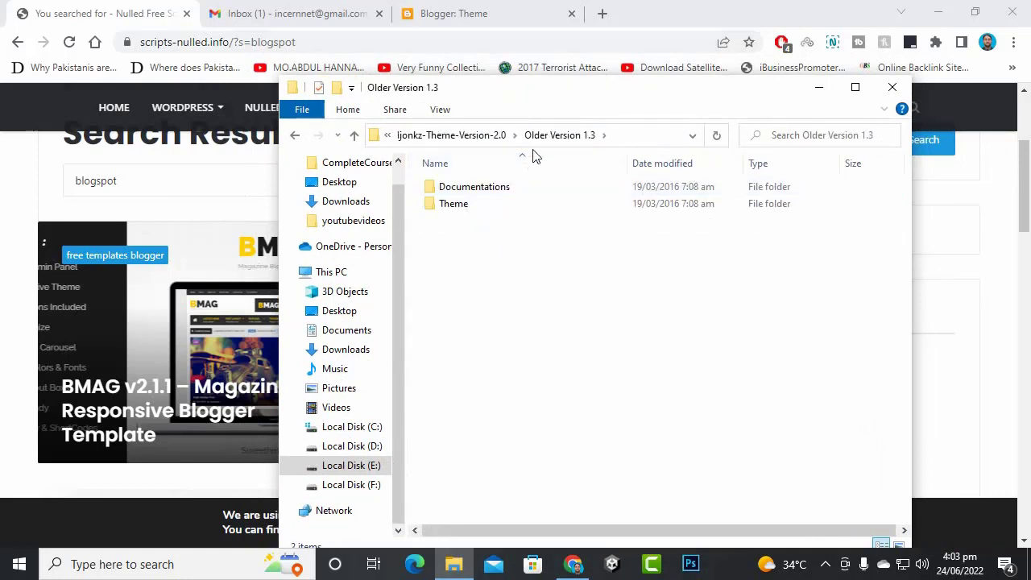
pyautogui.click(478, 135)
pyautogui.click(473, 210)
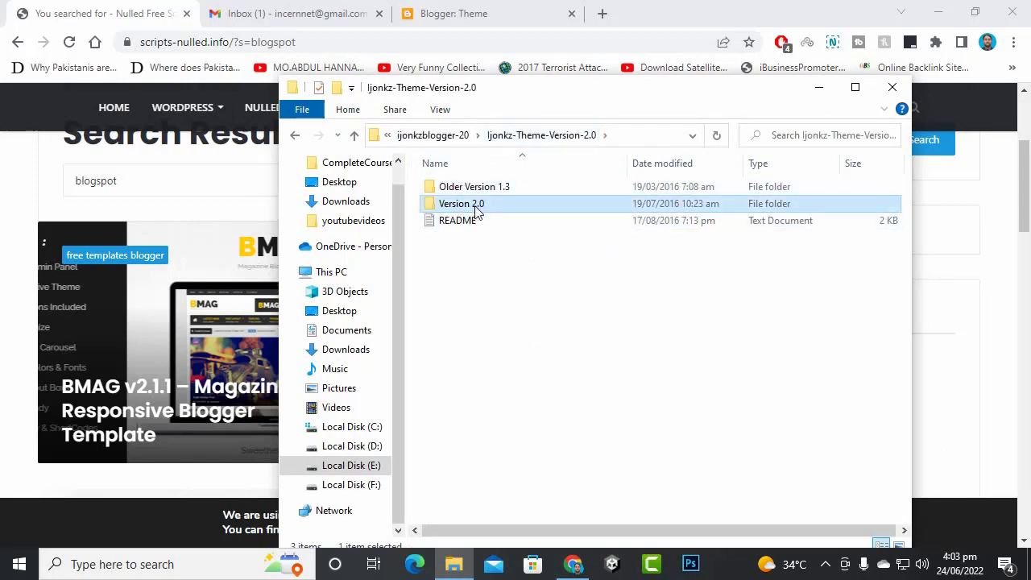
pyautogui.doubleClick(476, 208)
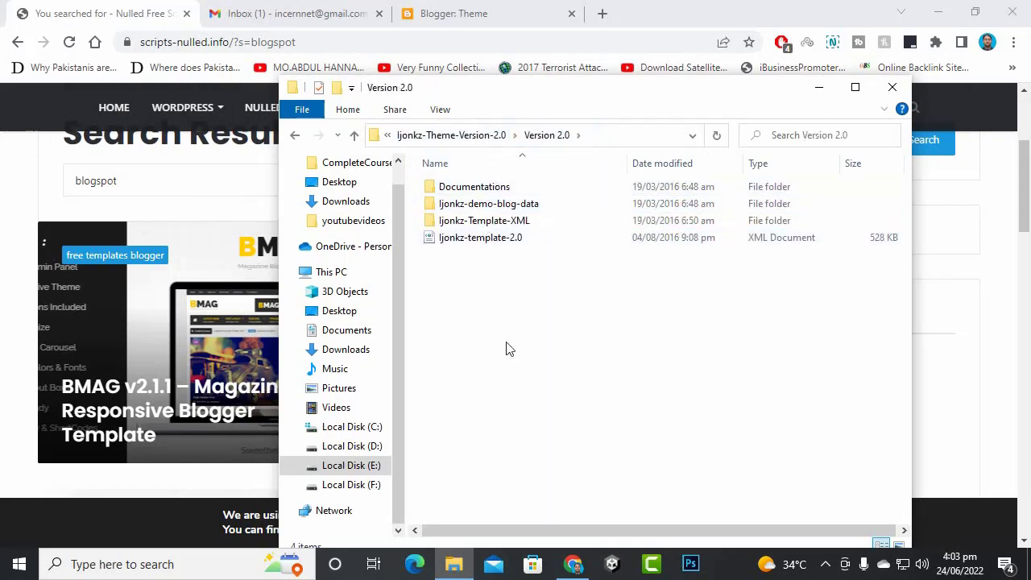
pyautogui.click(484, 194)
pyautogui.doubleClick(484, 195)
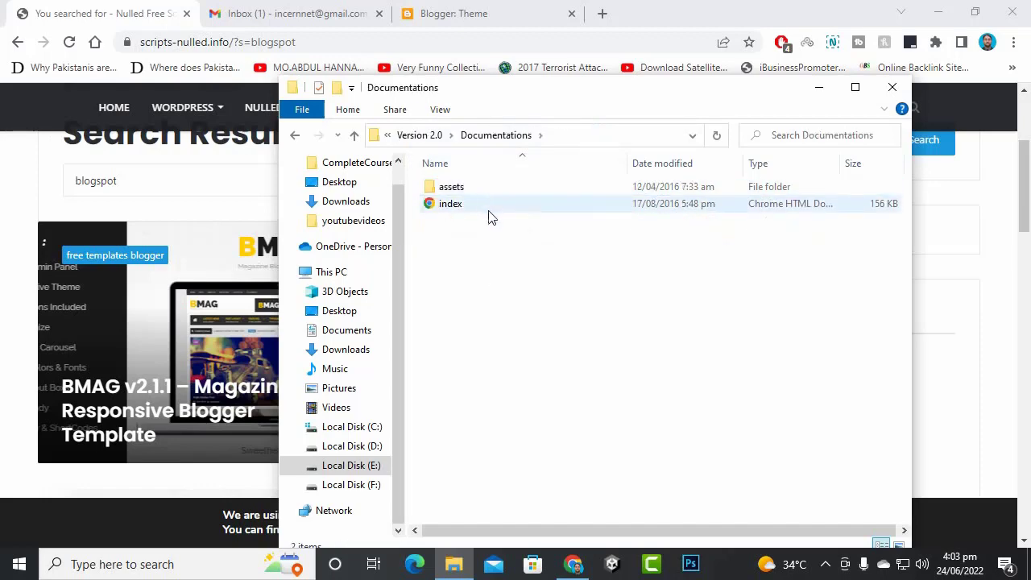
pyautogui.doubleClick(489, 202)
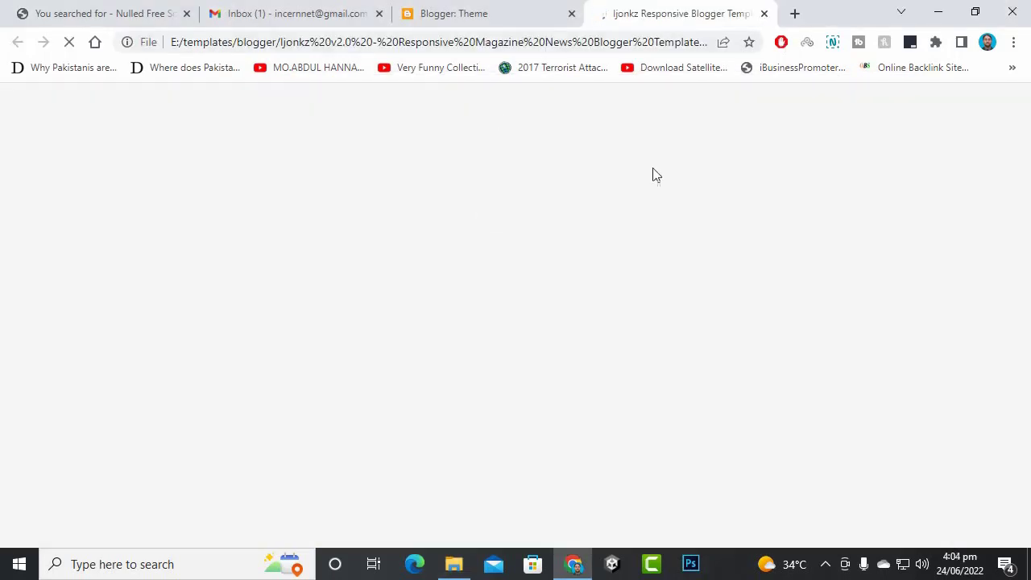
# - Go up to Version 2.0, open ljonkz-Template-XML, and select the ljonkz-template-2.0 file
pyautogui.click(453, 563)
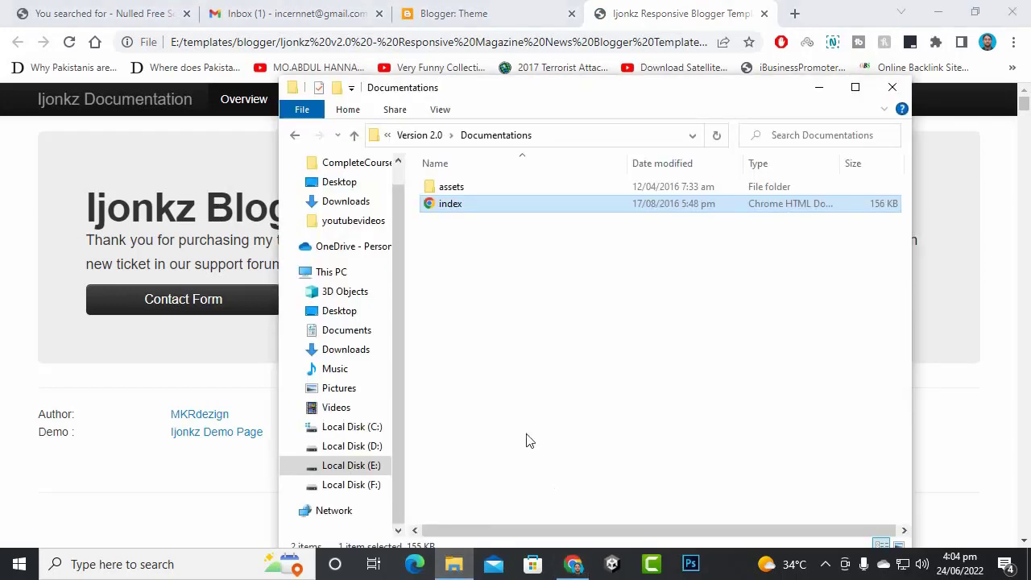
pyautogui.click(419, 135)
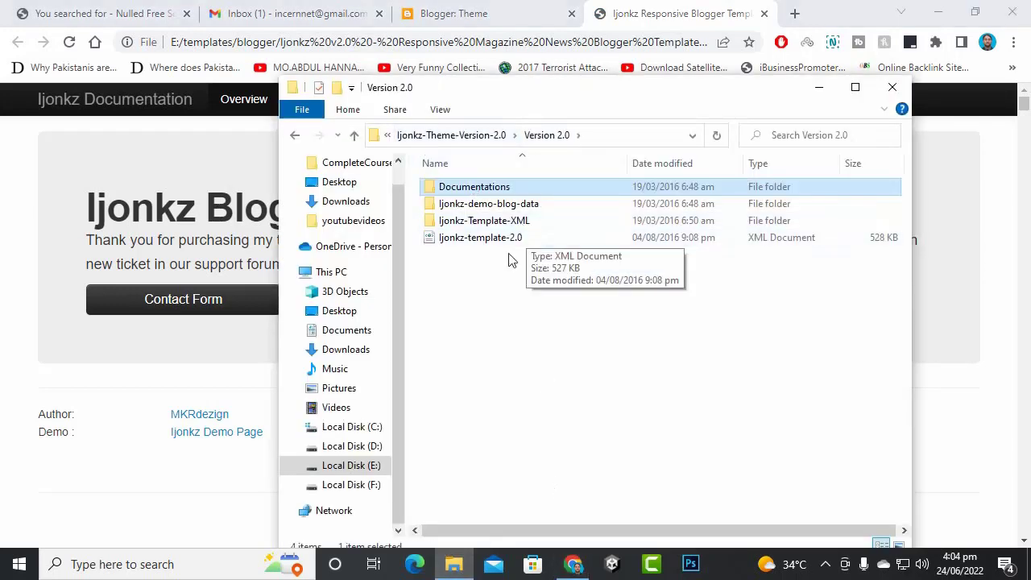
pyautogui.click(497, 224)
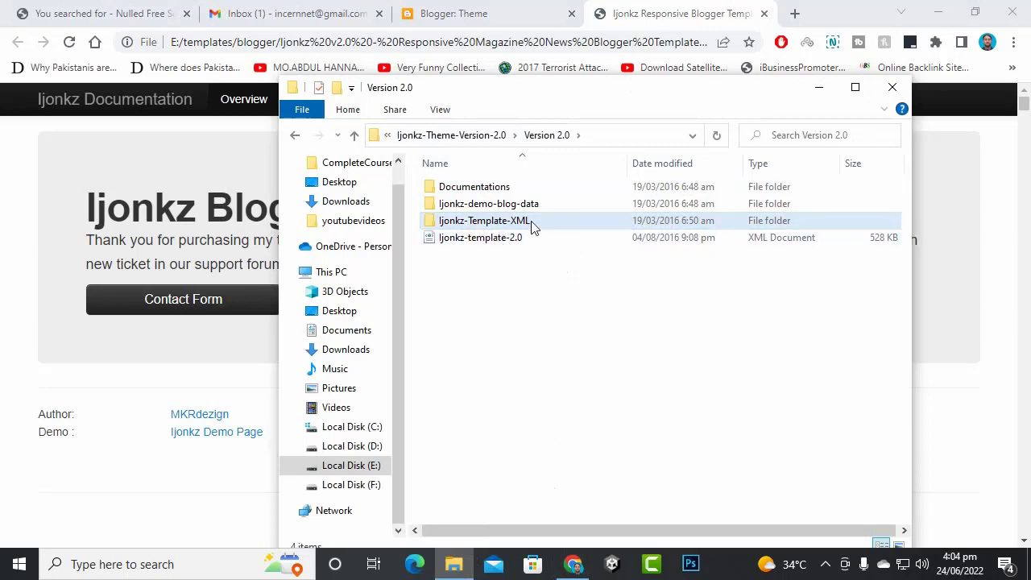
pyautogui.doubleClick(532, 227)
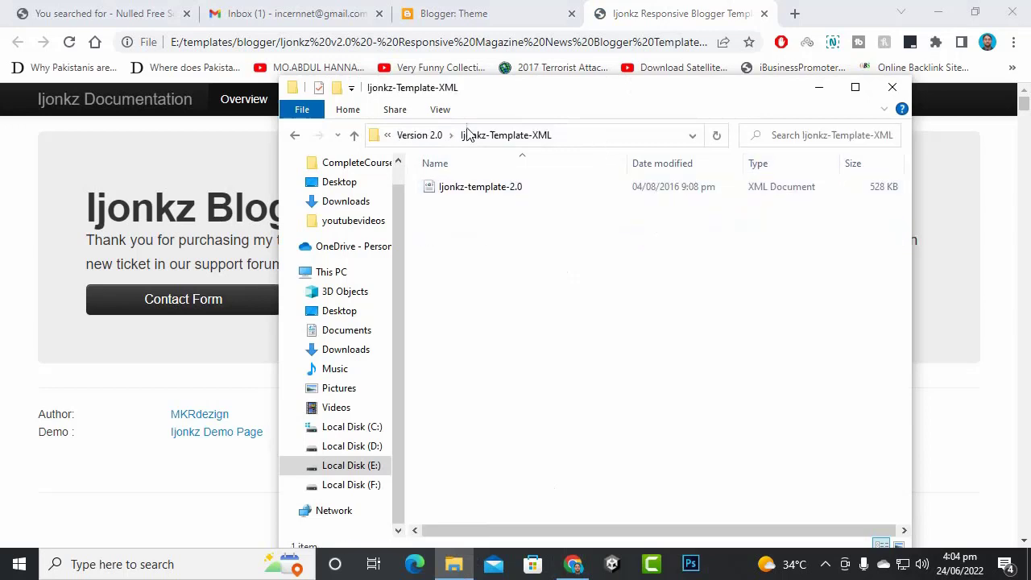
pyautogui.click(429, 134)
pyautogui.click(532, 243)
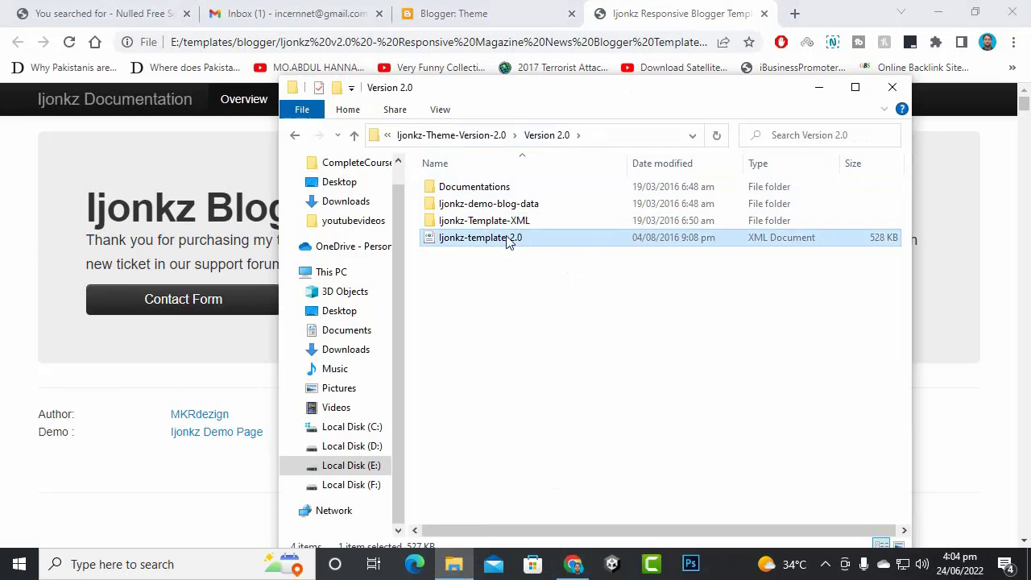
pyautogui.click(520, 295)
pyautogui.doubleClick(504, 227)
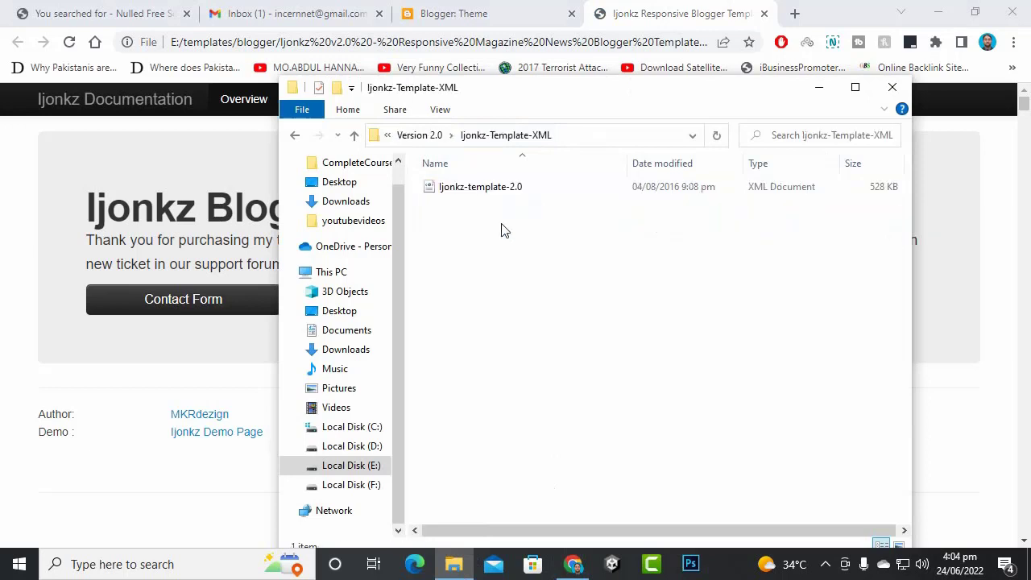
pyautogui.click(482, 190)
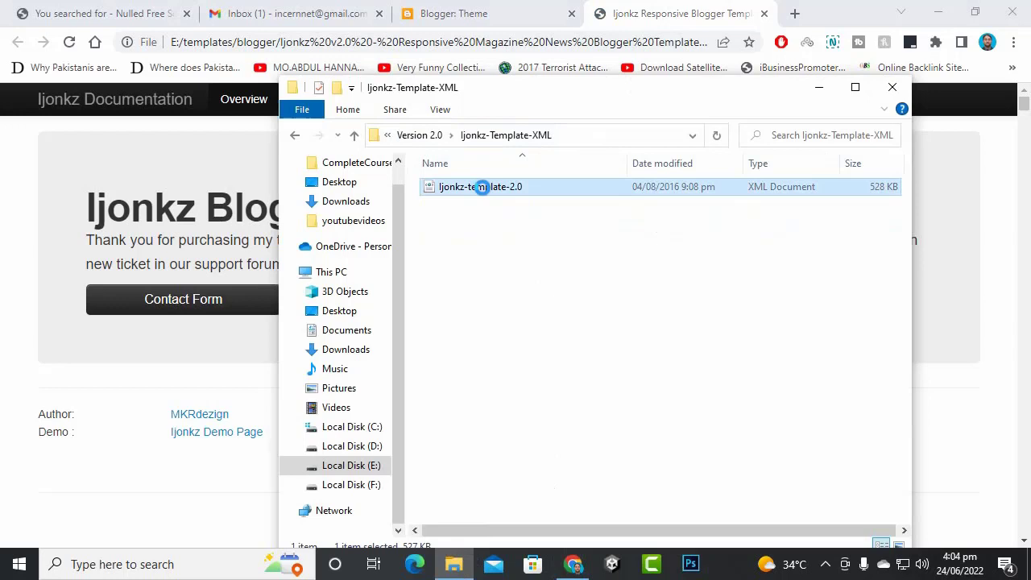
# - Open the ljonkz-template-2.0 XML file in Notepad
pyautogui.rightClick(482, 187)
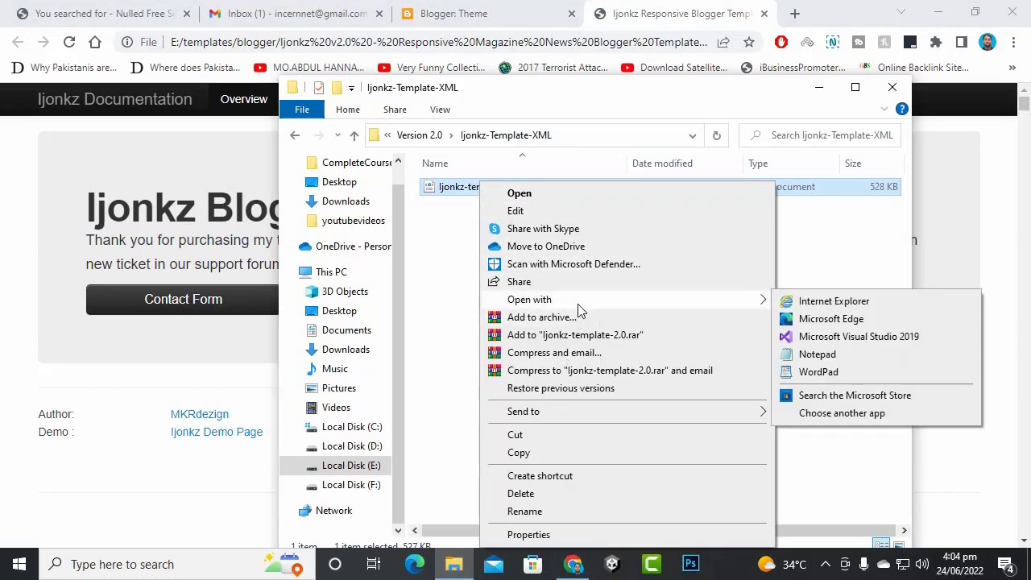
pyautogui.moveTo(585, 308)
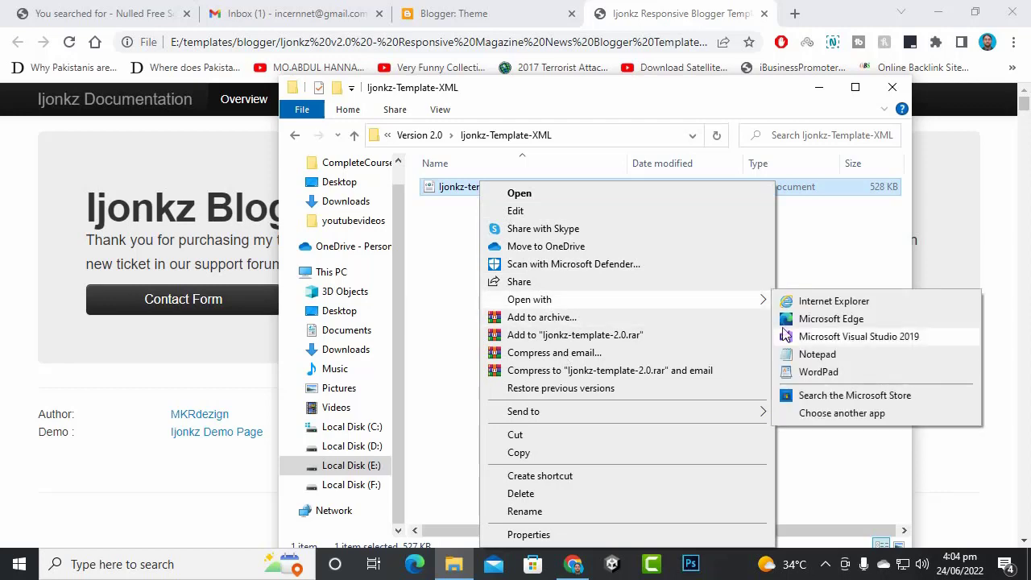
pyautogui.click(801, 357)
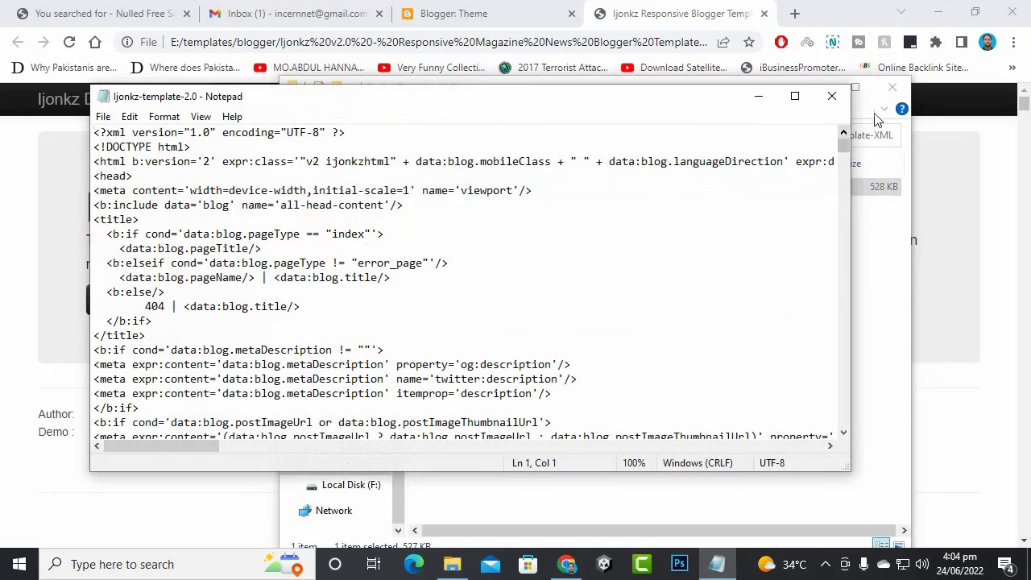
pyautogui.click(896, 90)
# - Select all of the template code and return to the Blogger Theme page
pyautogui.click(438, 282)
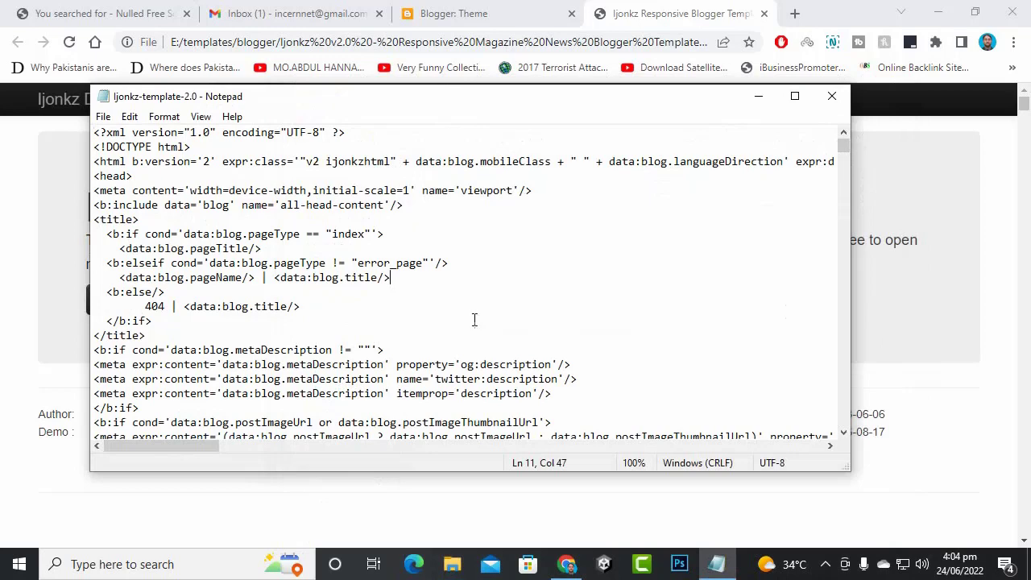
pyautogui.scroll(-9, 477, 321)
pyautogui.scroll(9, 483, 319)
pyautogui.hotkey('ctrl', 'a')
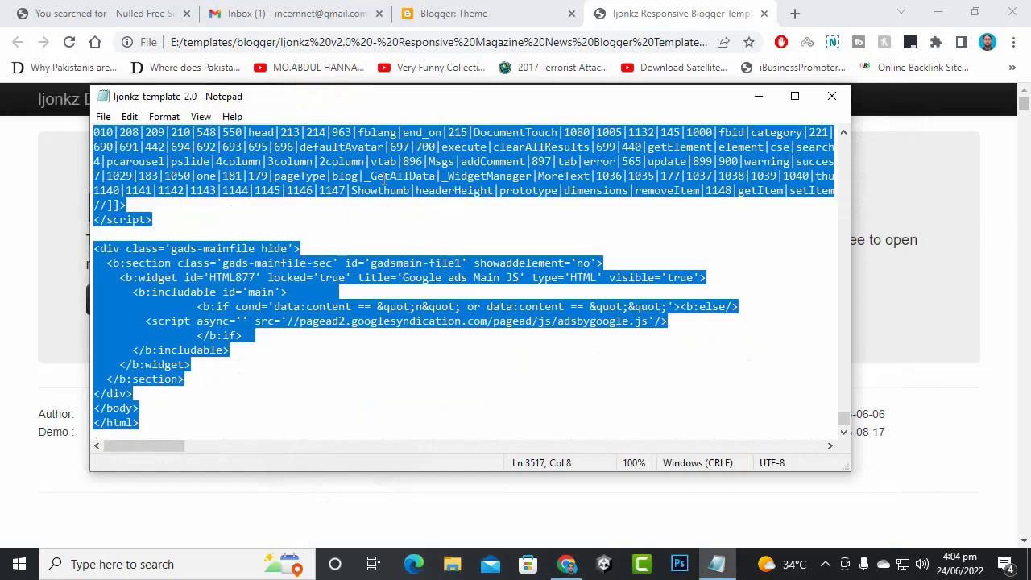
pyautogui.click(452, 22)
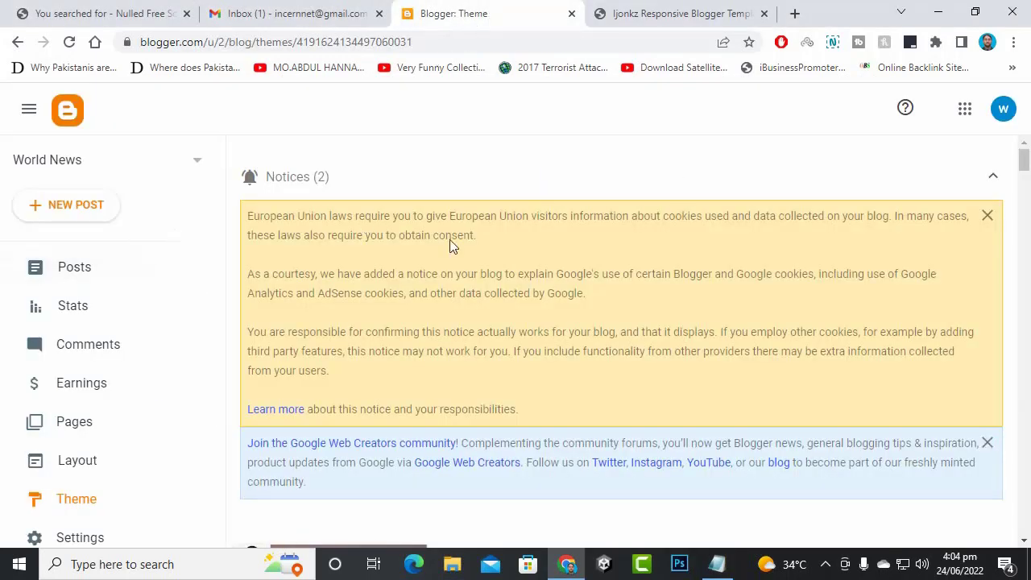
# - View the live pasbanlatestnews.blogspot.com blog in a new tab, still showing no posts
pyautogui.scroll(-3, 177, 327)
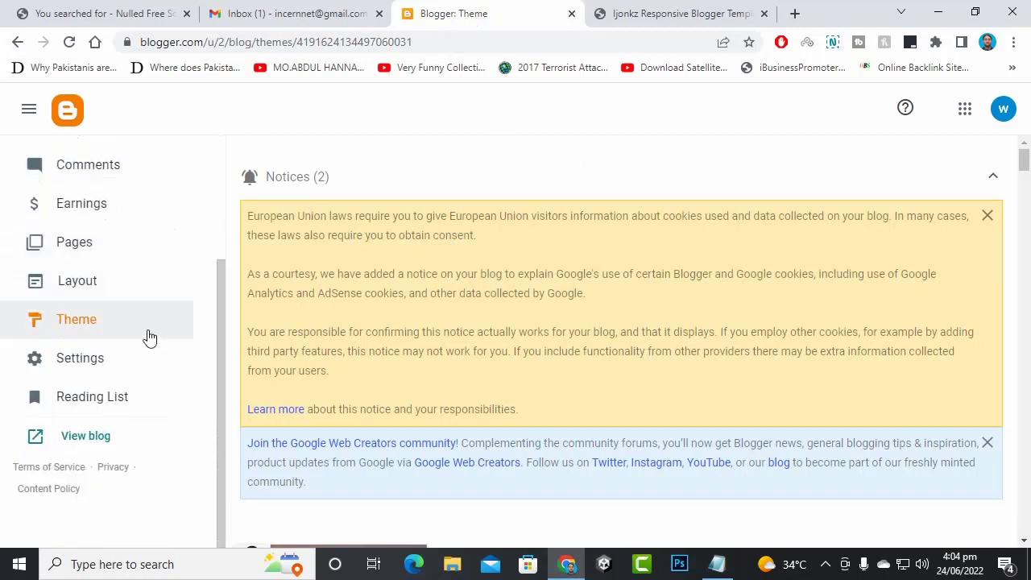
pyautogui.click(80, 442)
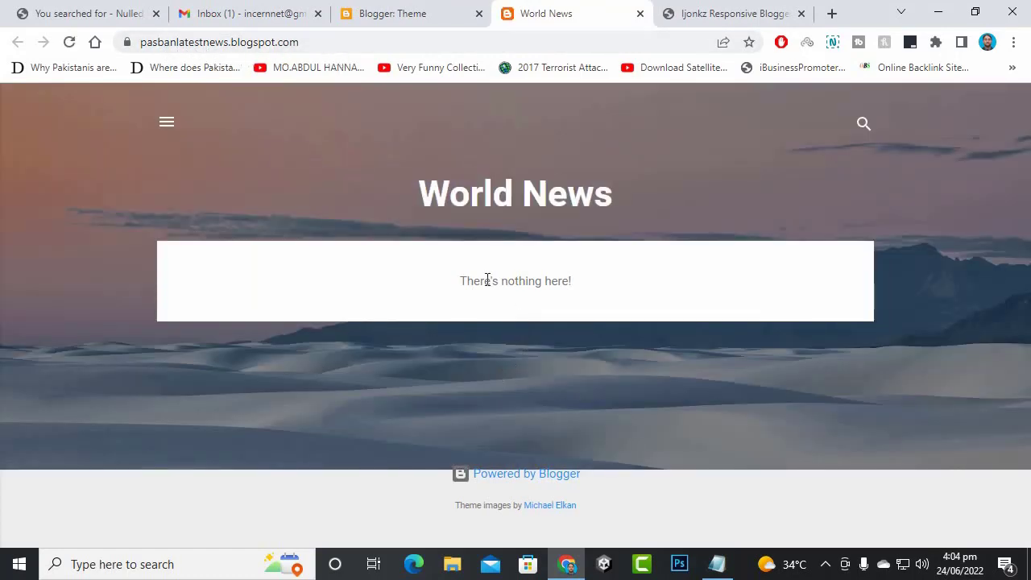
pyautogui.moveTo(485, 280); pyautogui.dragTo(625, 298)
pyautogui.click(571, 392)
pyautogui.click(166, 123)
pyautogui.click(22, 106)
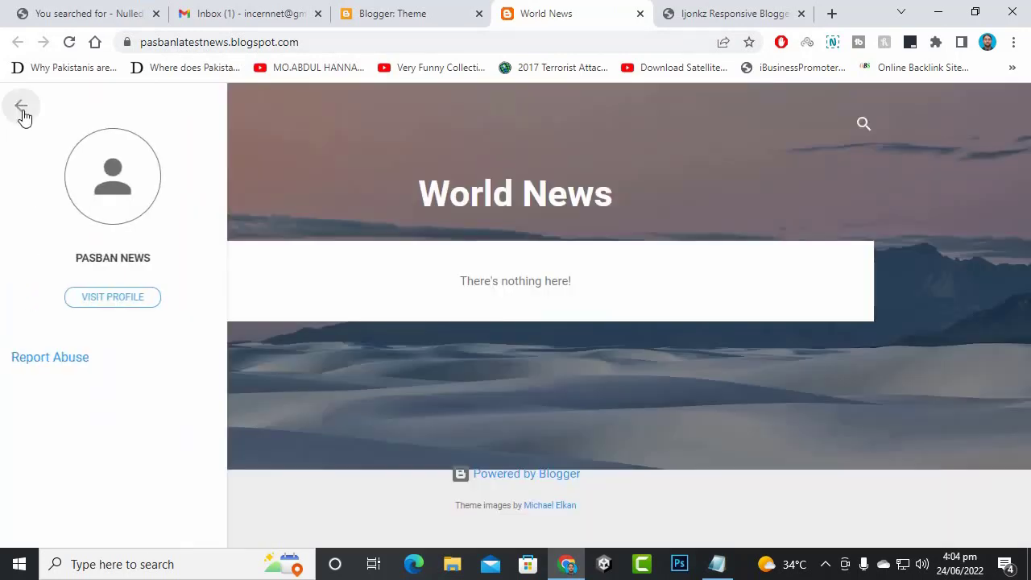
pyautogui.click(856, 121)
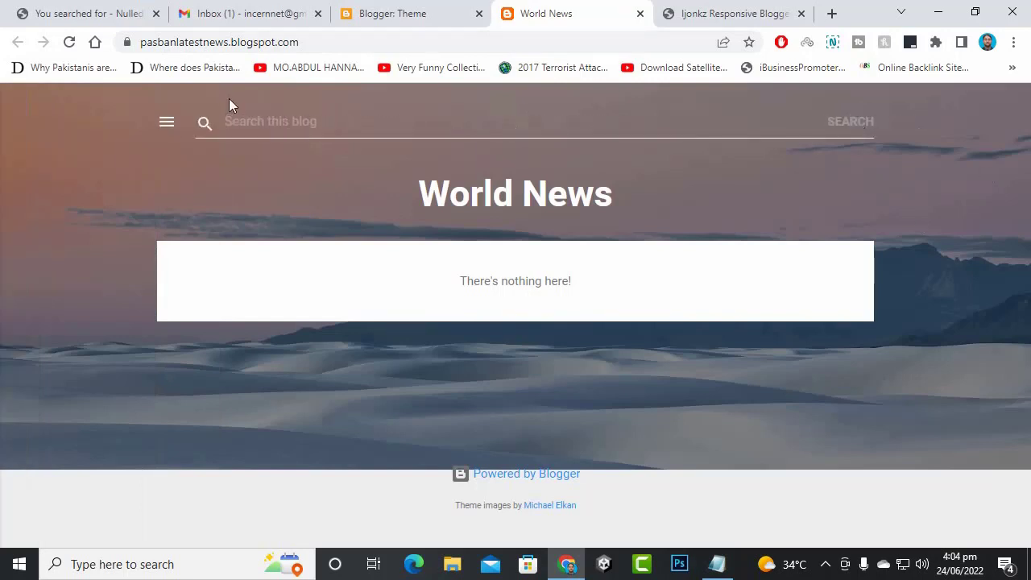
pyautogui.click(367, 235)
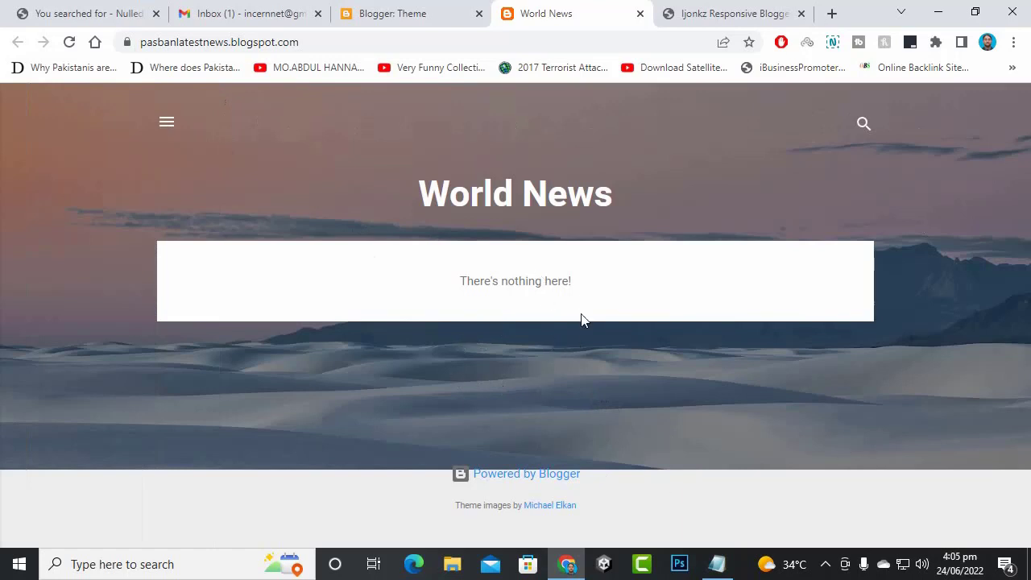
# - Open the World News theme's Edit HTML code editor
pyautogui.click(466, 8)
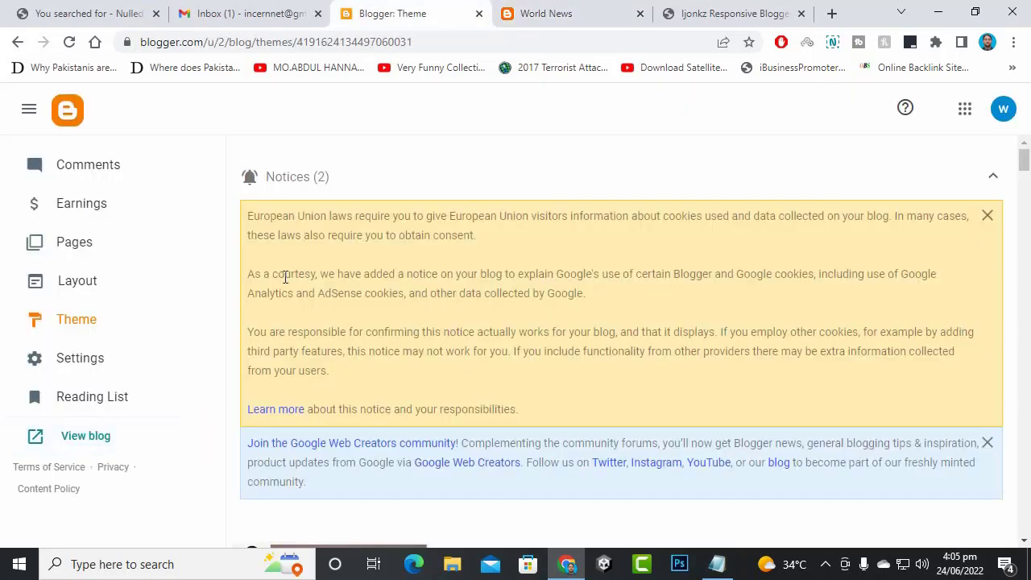
pyautogui.click(93, 328)
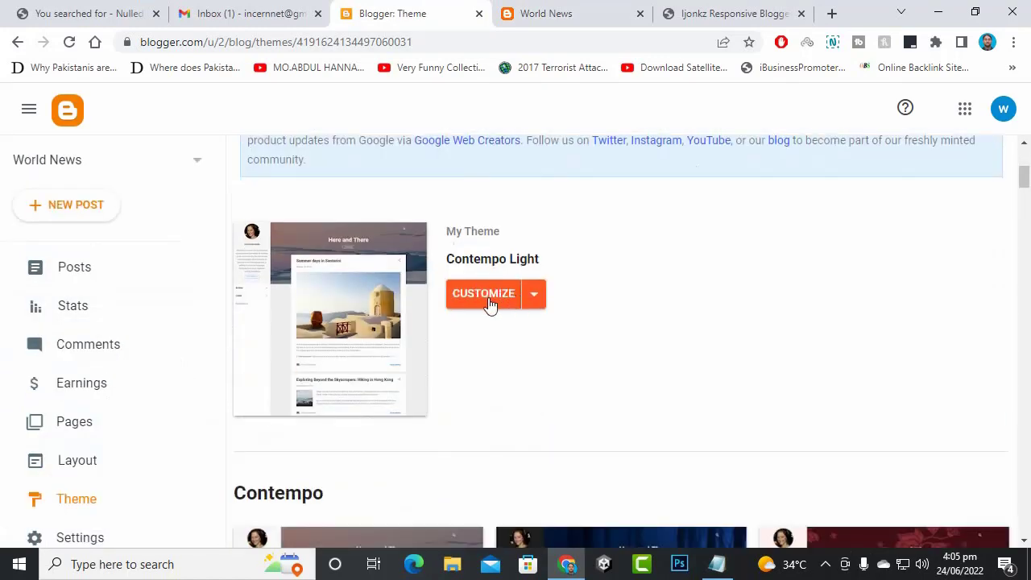
pyautogui.click(538, 303)
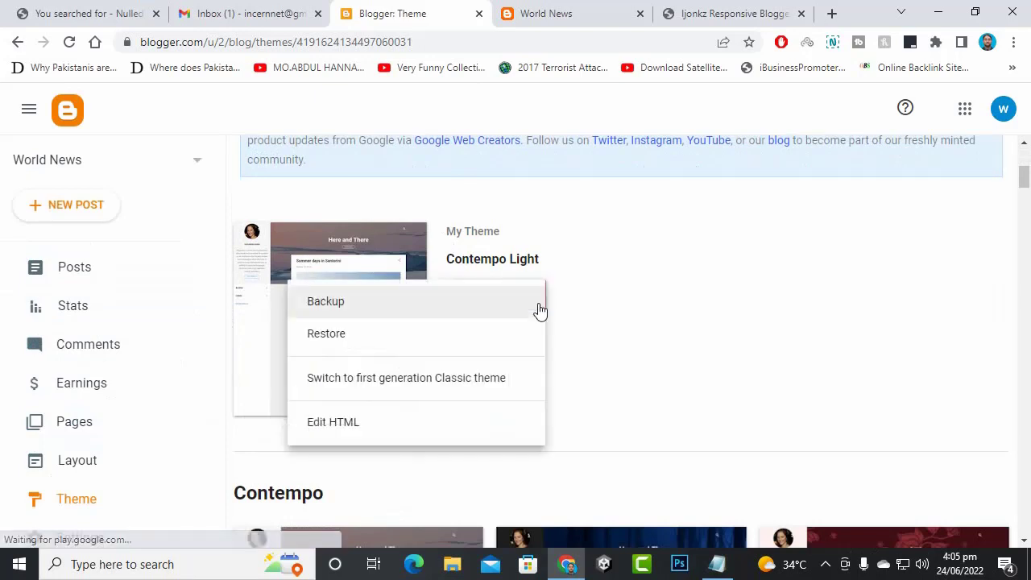
pyautogui.click(394, 424)
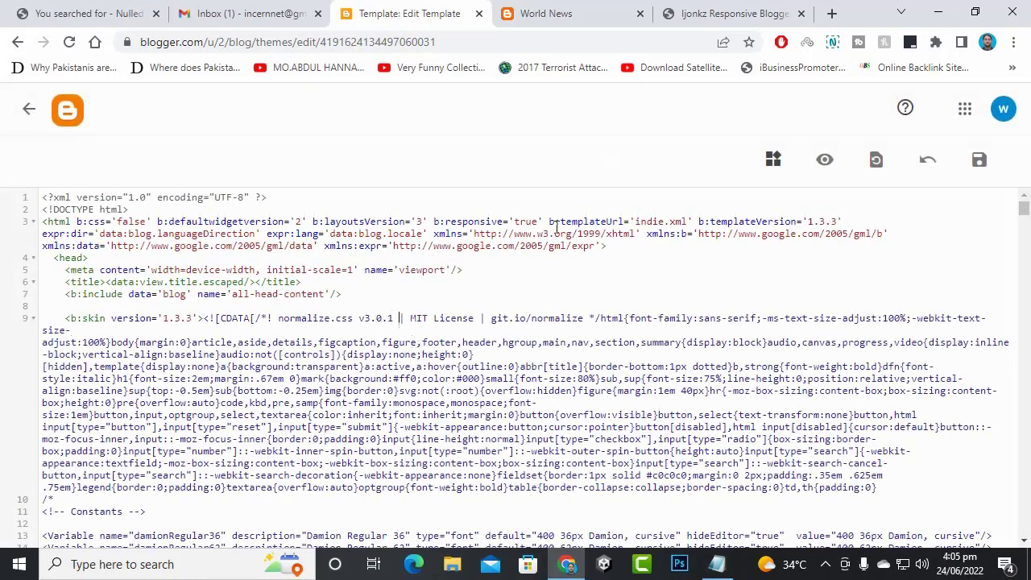
# - Replace all theme code with the pasted Ijonkz template and save it
pyautogui.hotkey('ctrl', 'a')
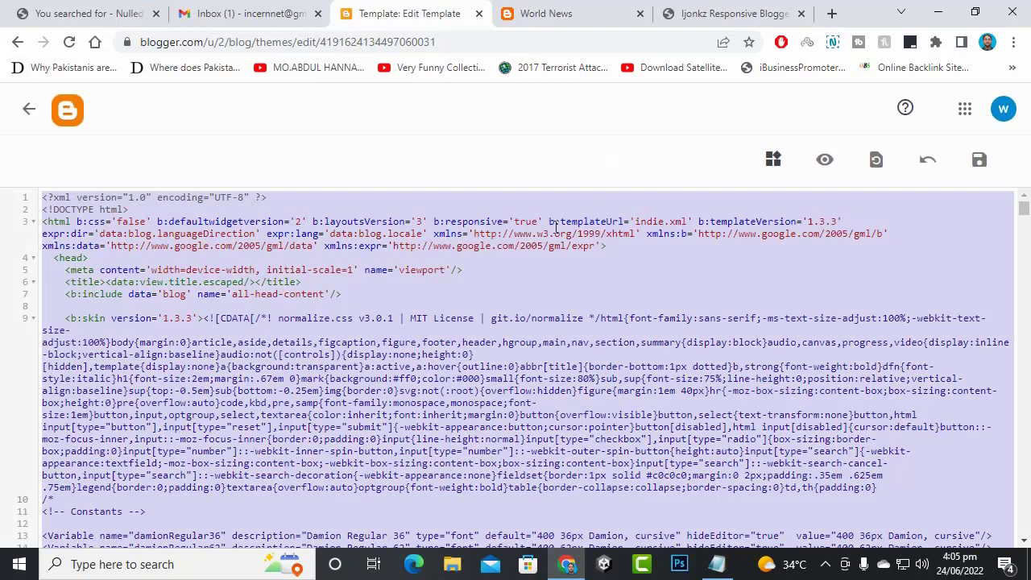
pyautogui.hotkey('ctrl', 'v')
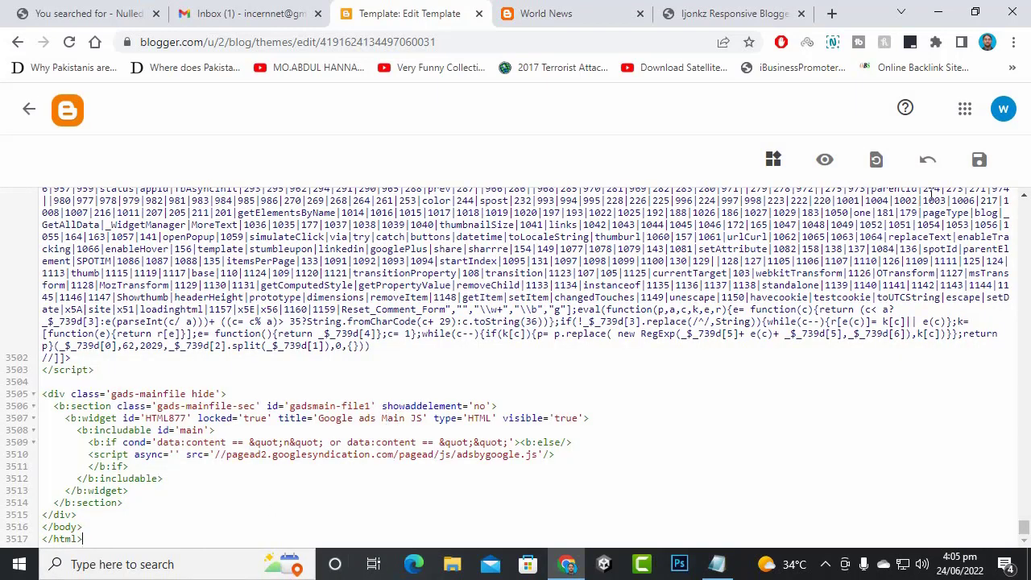
pyautogui.click(980, 160)
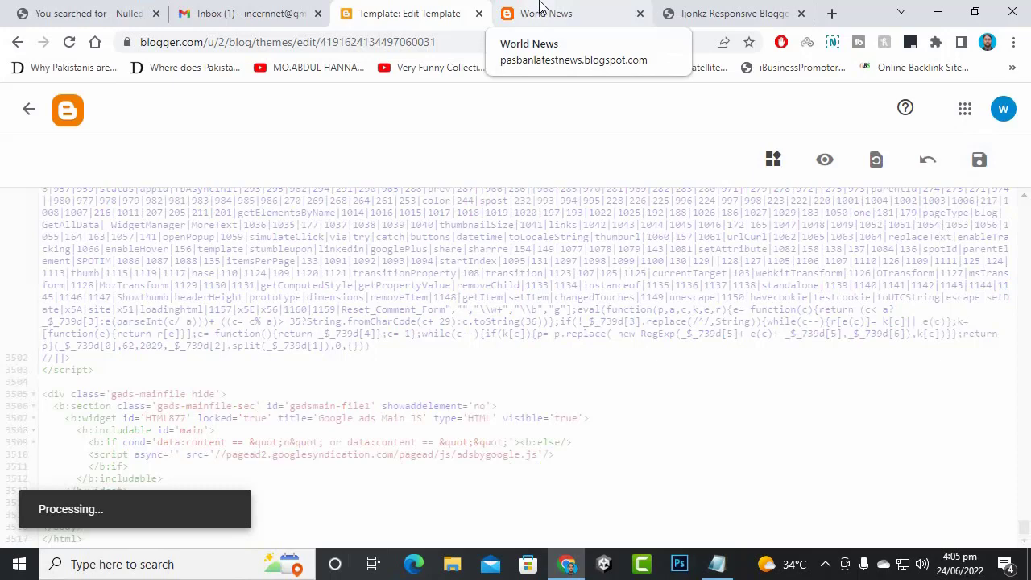
pyautogui.click(539, 10)
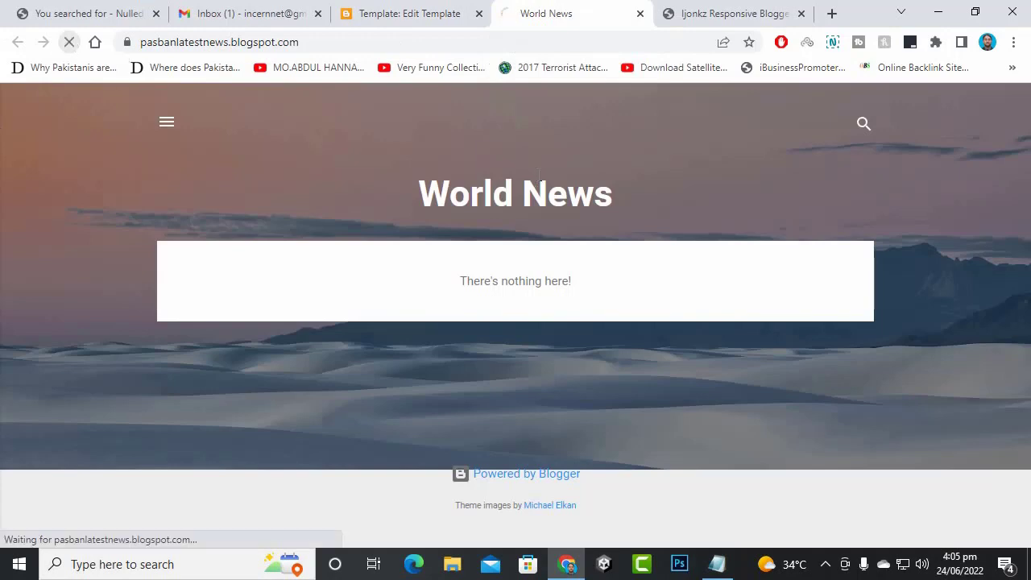
# - Reload the live World News blog to show the new Ijonkz layout, then check the Posts dashboard
pyautogui.click(371, 9)
pyautogui.click(523, 9)
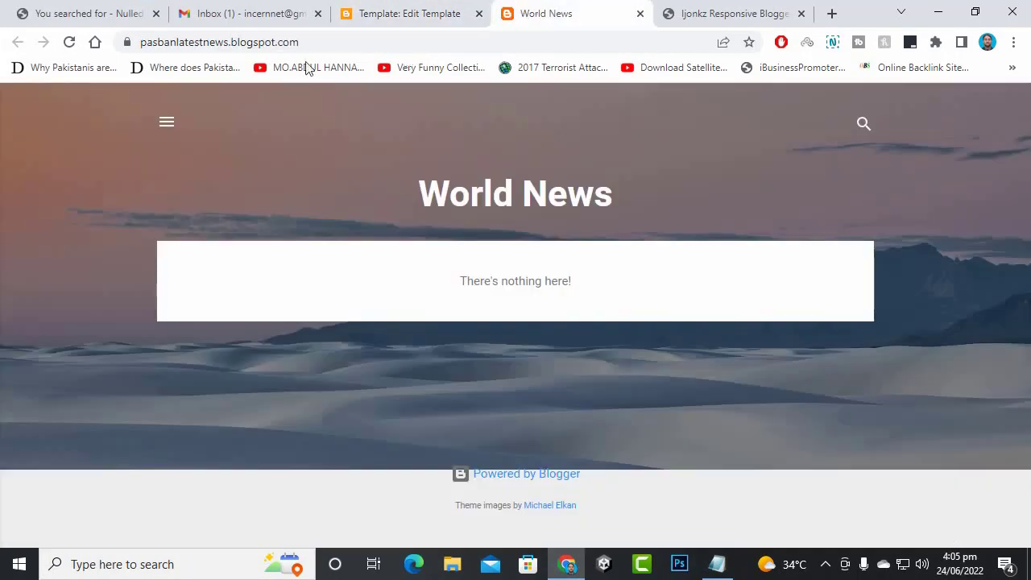
pyautogui.click(69, 42)
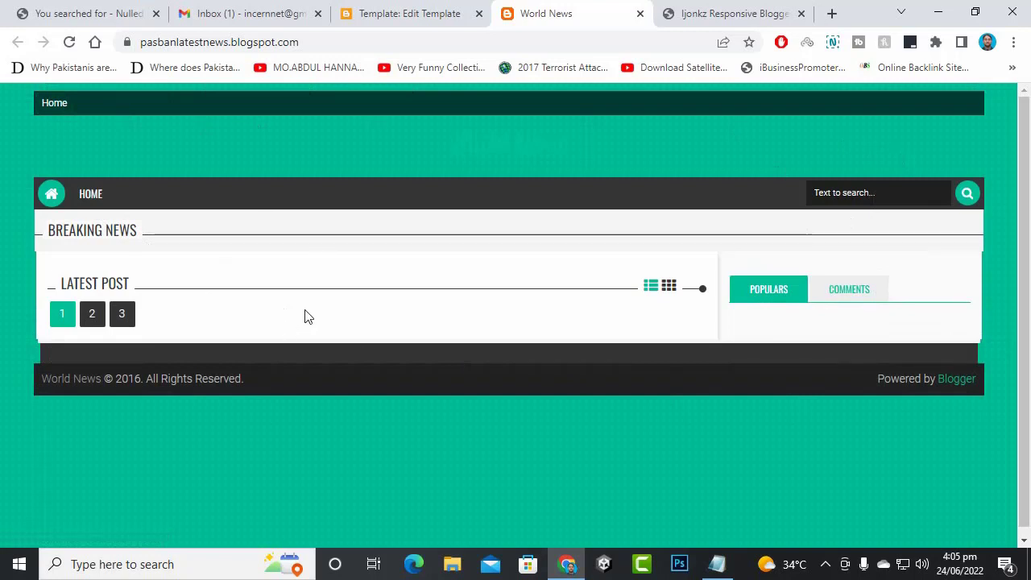
pyautogui.click(453, 10)
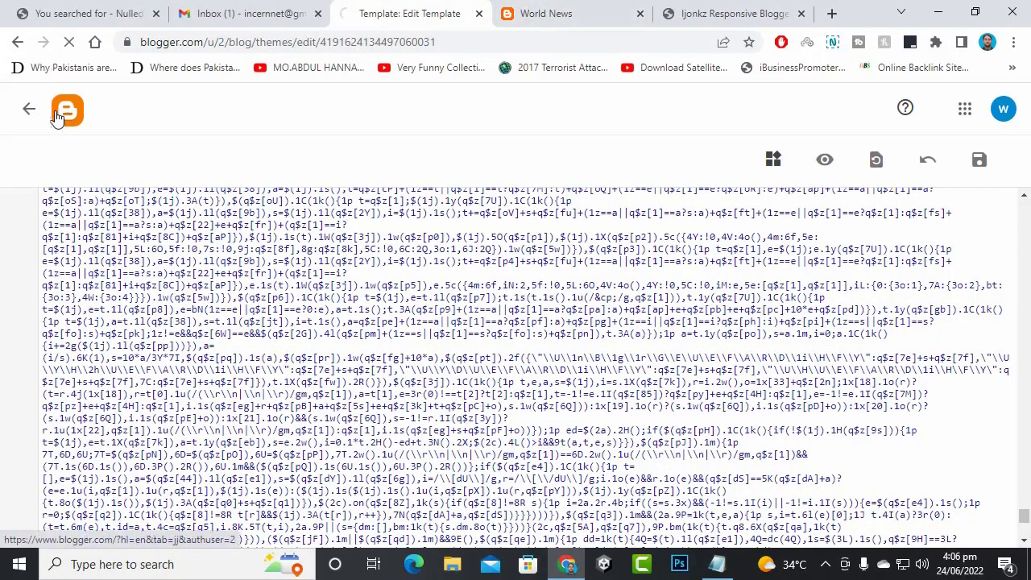
pyautogui.click(64, 113)
pyautogui.click(550, 14)
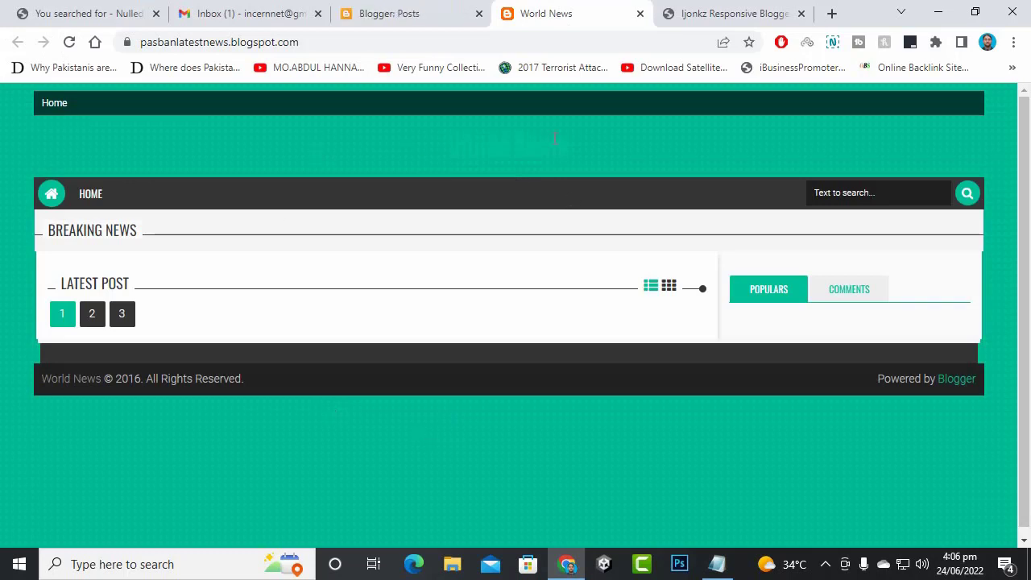
pyautogui.rightClick(579, 2)
pyautogui.click(562, 2)
# - Open the World News Posts list in Blogger and confirm it shows All (0) with no posts
pyautogui.click(448, 11)
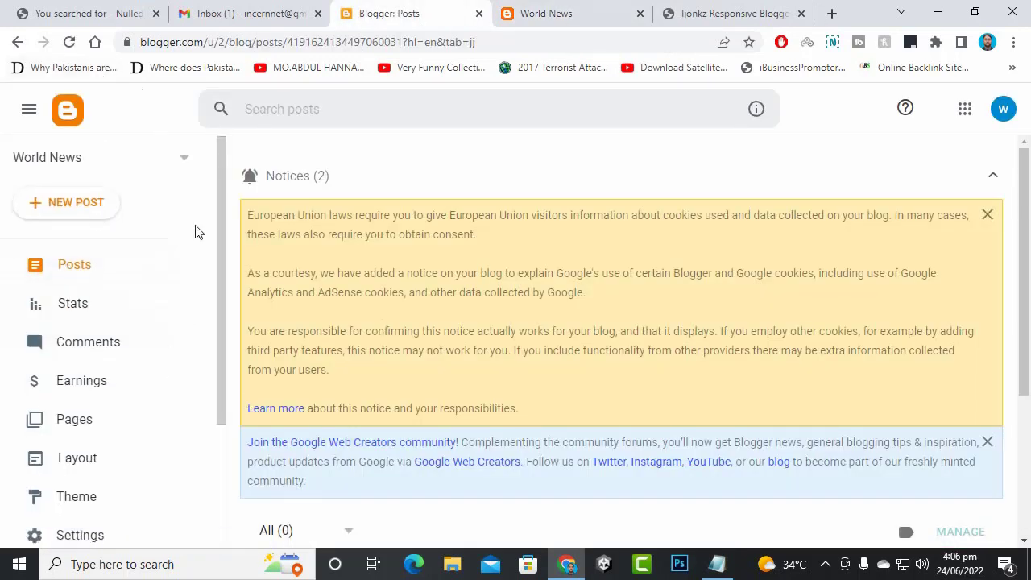
pyautogui.scroll(-3, 191, 229)
pyautogui.scroll(3, 192, 229)
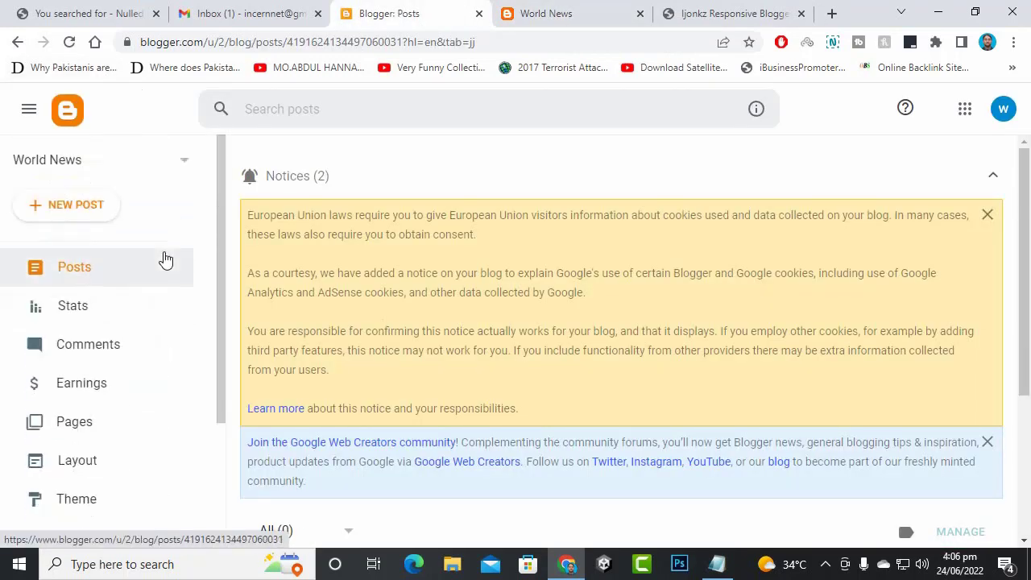
pyautogui.click(84, 277)
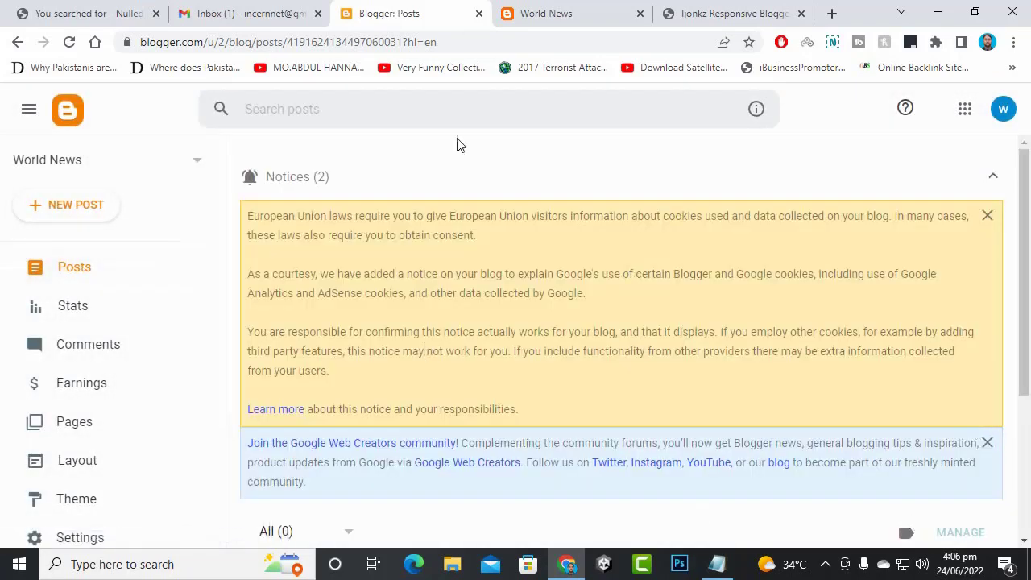
pyautogui.scroll(-3, 579, 242)
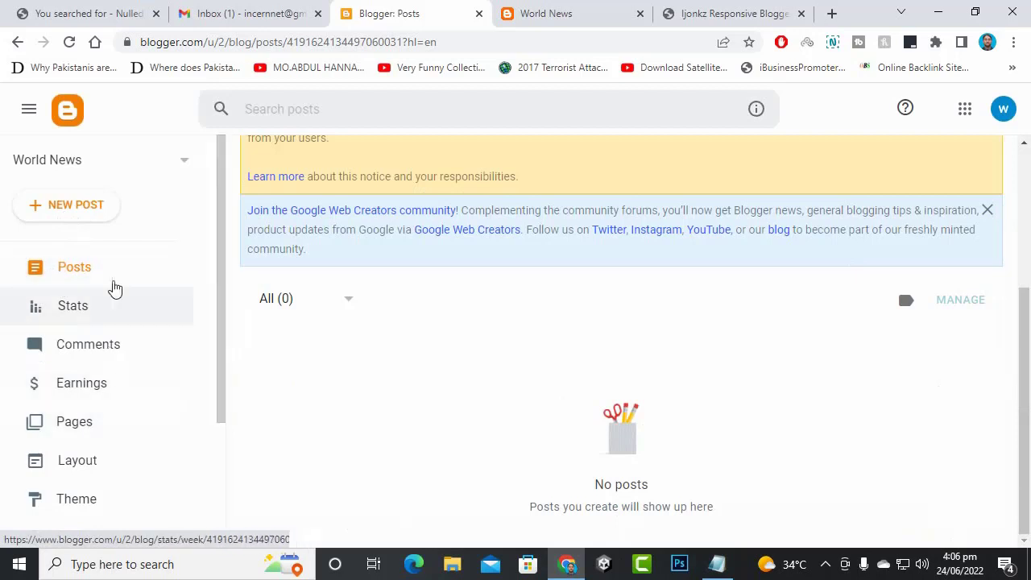
pyautogui.scroll(-3, 177, 371)
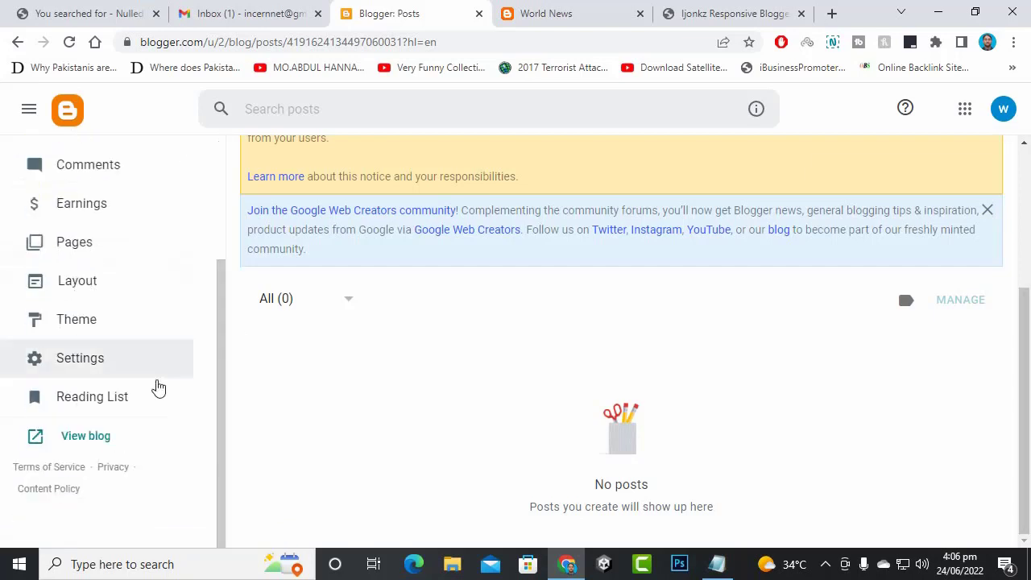
pyautogui.scroll(3, 138, 333)
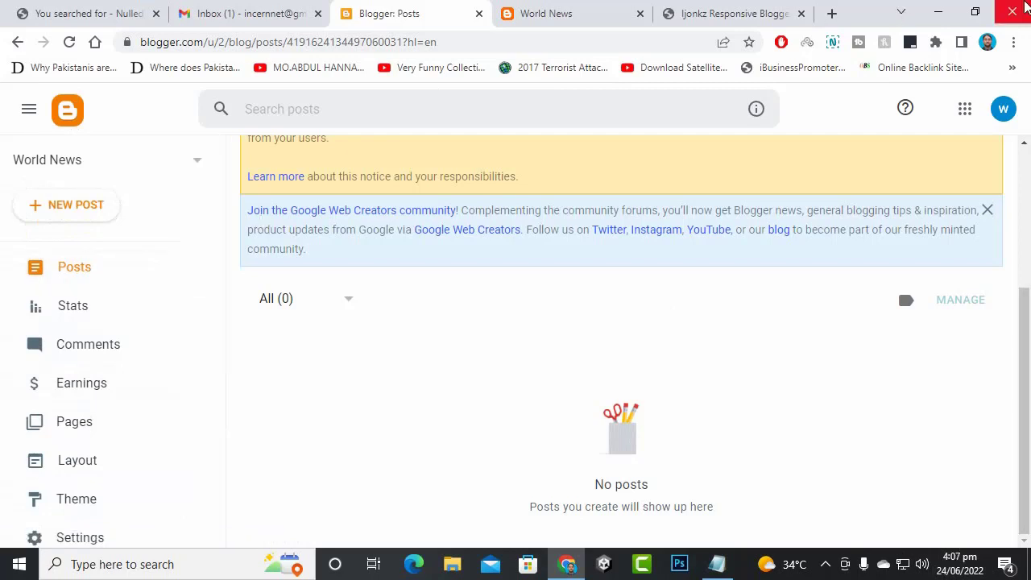
# - In a new tab, search Google for 'pakistani news entertainment'
pyautogui.click(834, 16)
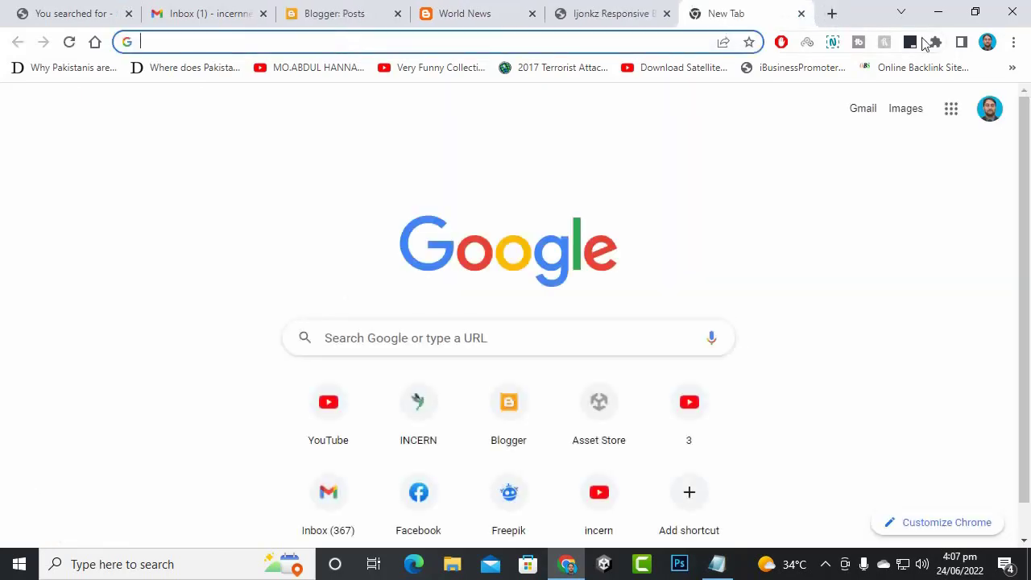
pyautogui.write('p')
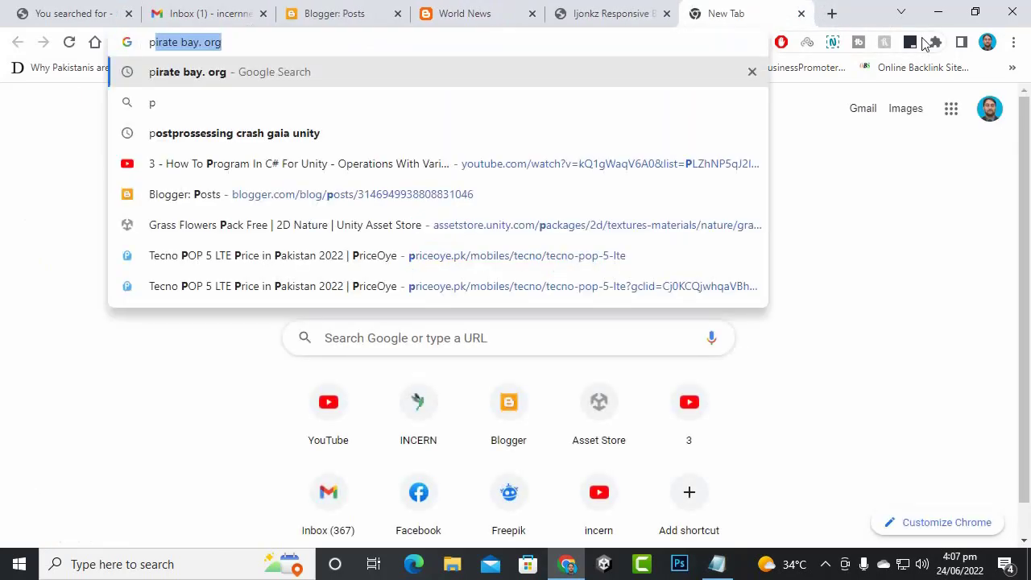
pyautogui.write('akist')
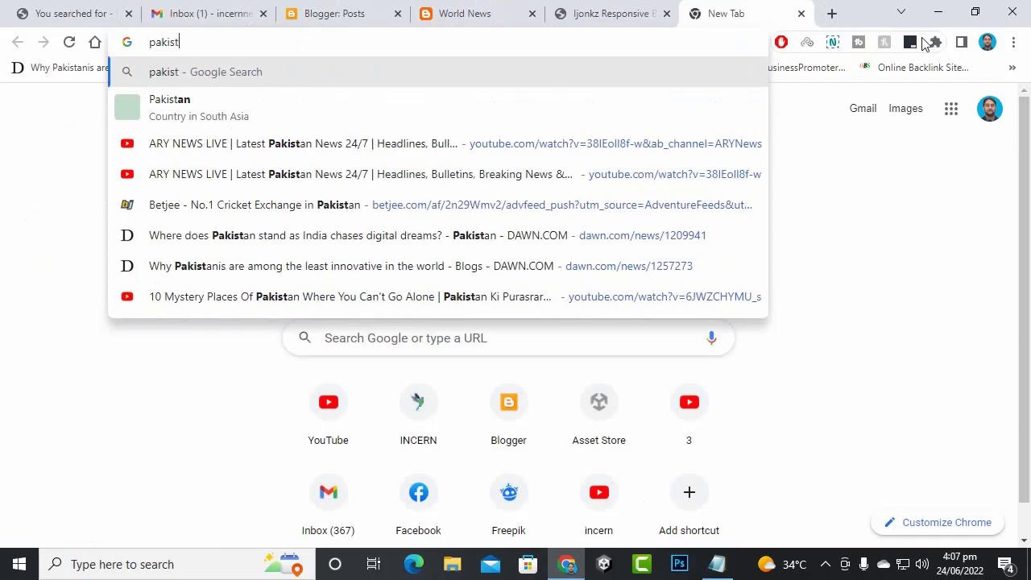
pyautogui.write('ani ne')
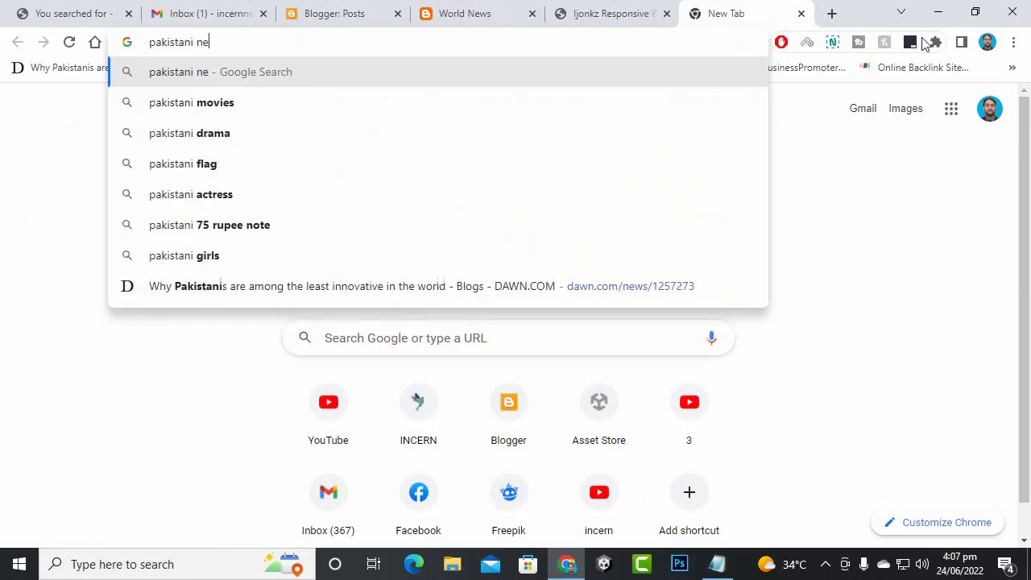
pyautogui.write('ws enter')
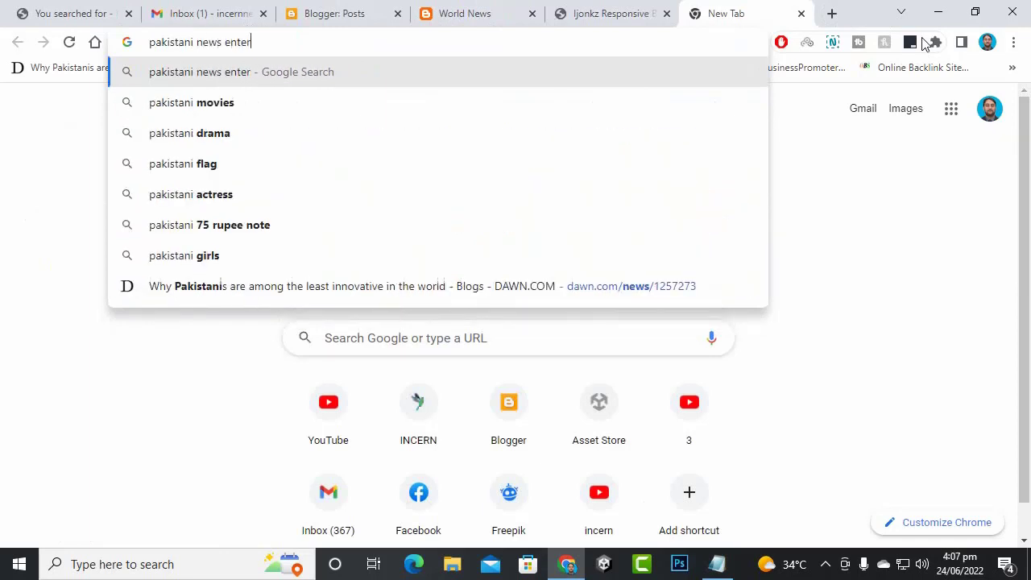
pyautogui.write('tainmet')
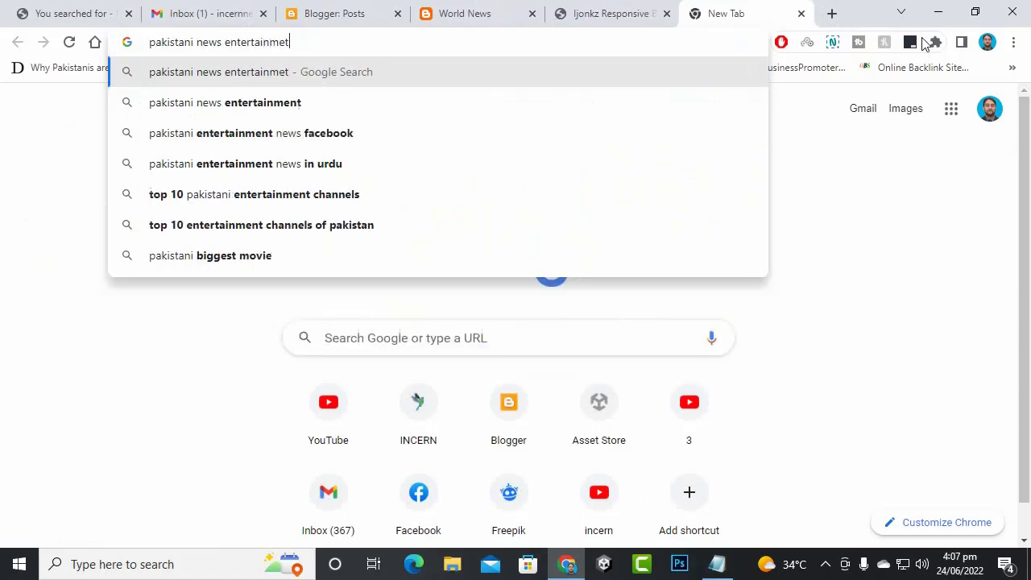
pyautogui.press('BackSpace')
pyautogui.write('nt')
pyautogui.press('Return')
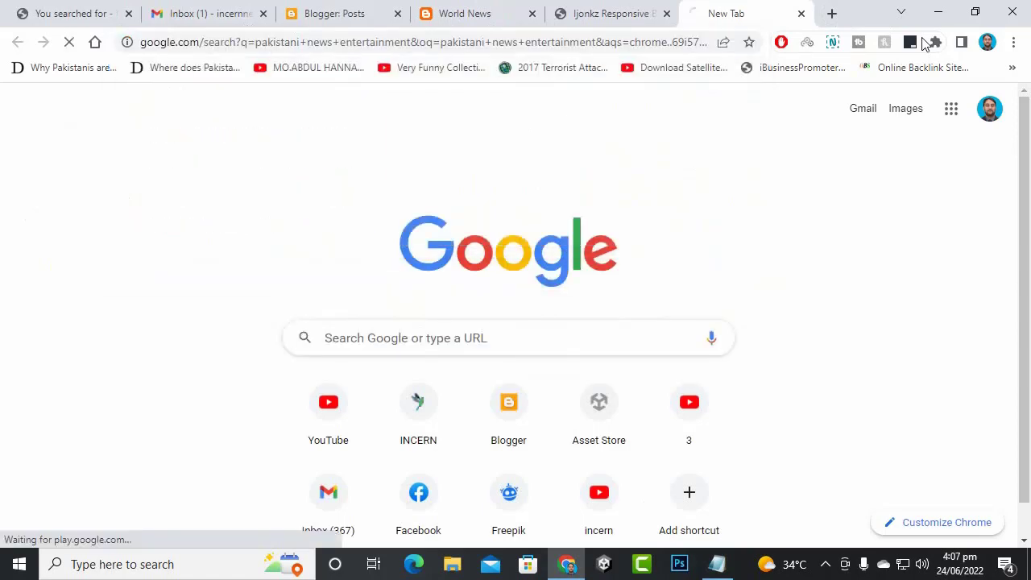
# - Open the aboutpakistan.com entertainment result in a new tab and view it
pyautogui.scroll(-3, 481, 258)
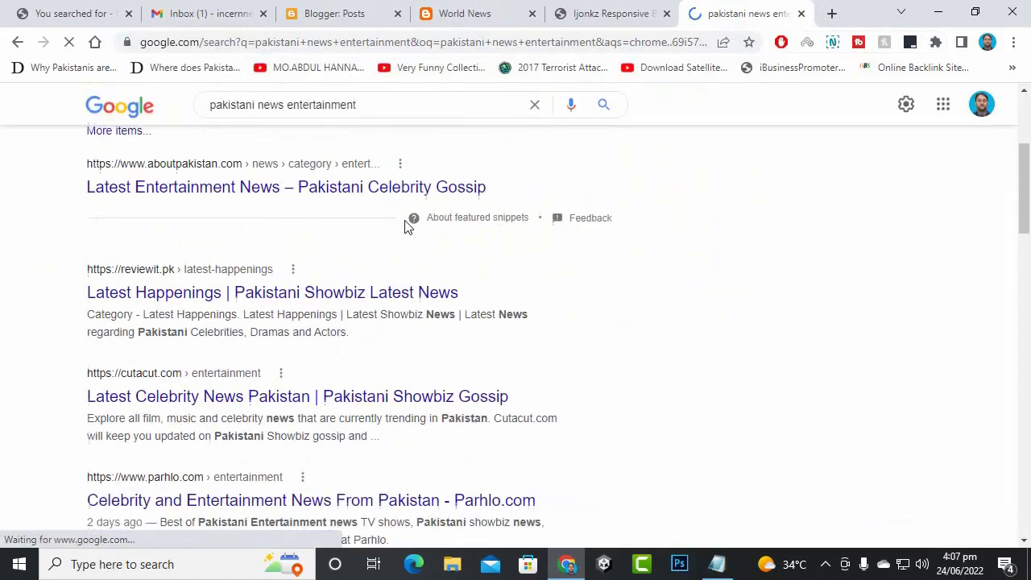
pyautogui.rightClick(252, 200)
pyautogui.click(281, 204)
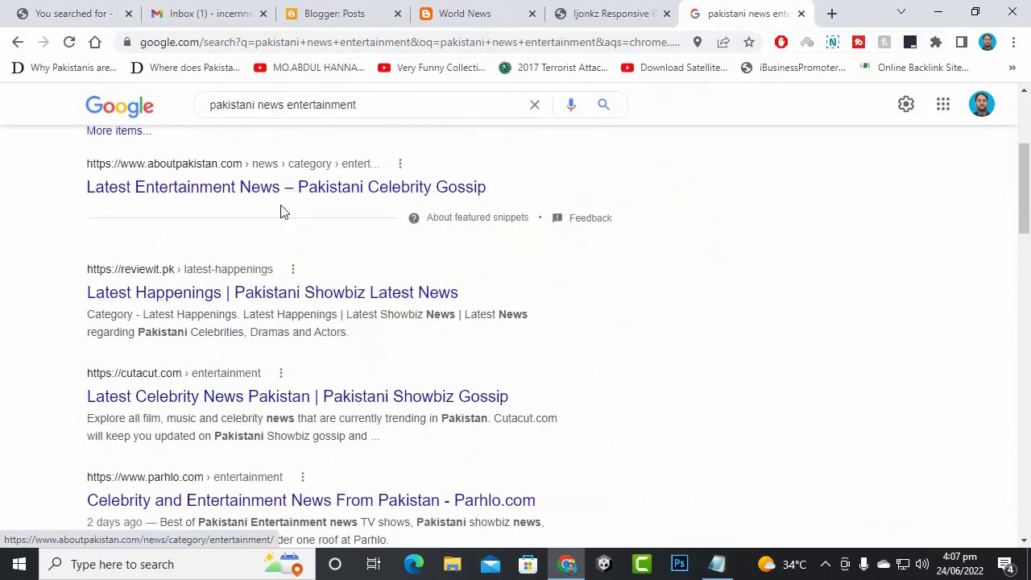
pyautogui.click(270, 304)
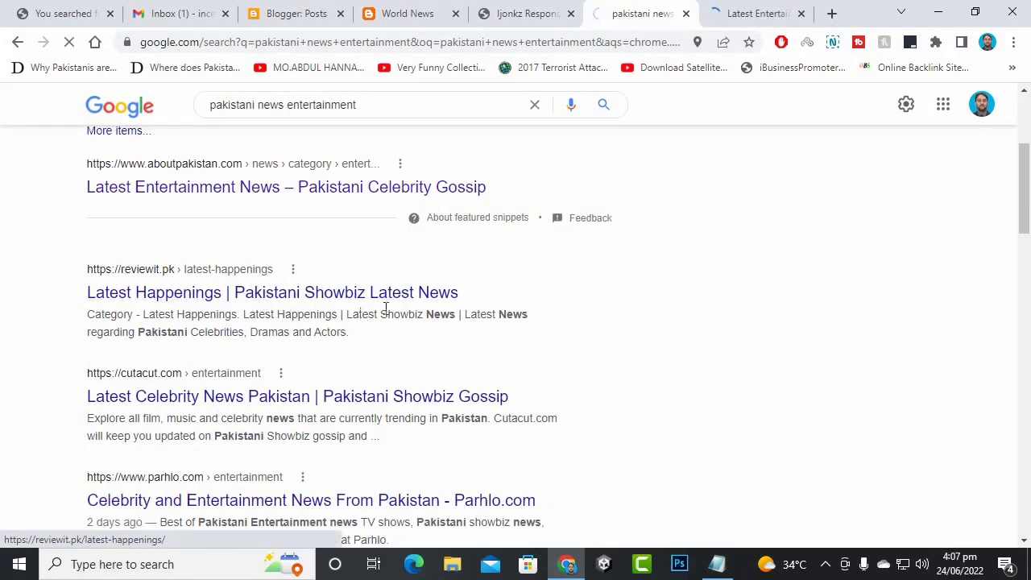
pyautogui.click(740, 10)
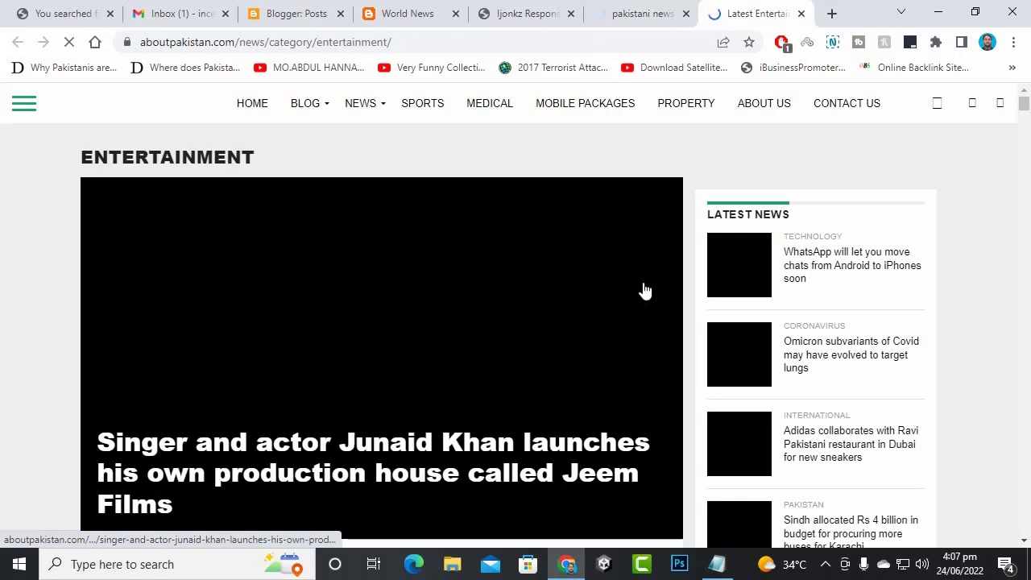
pyautogui.scroll(-1, 636, 298)
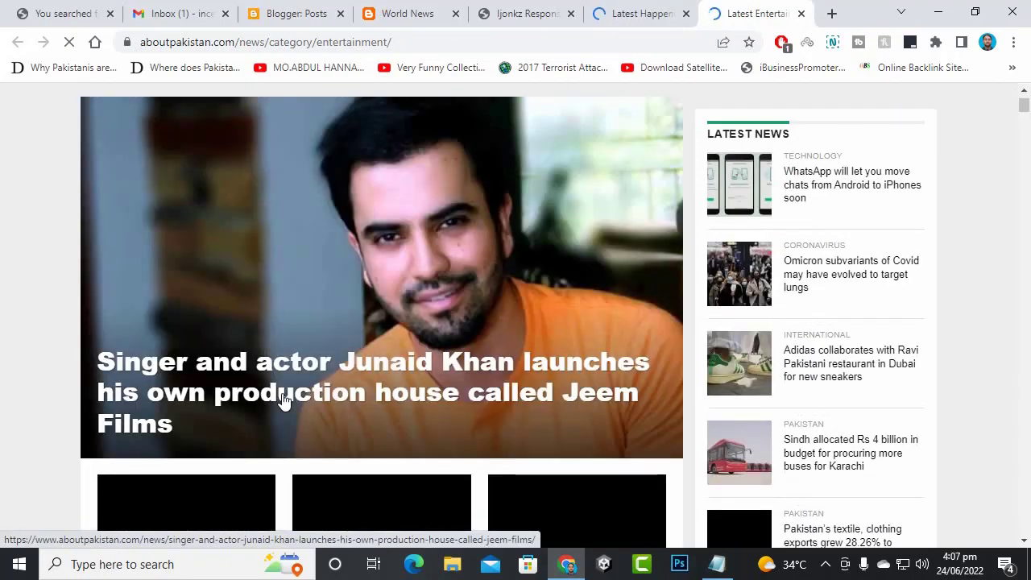
# - Open the Junaid Khan Jeem Films article and copy its full headline
pyautogui.click(247, 398)
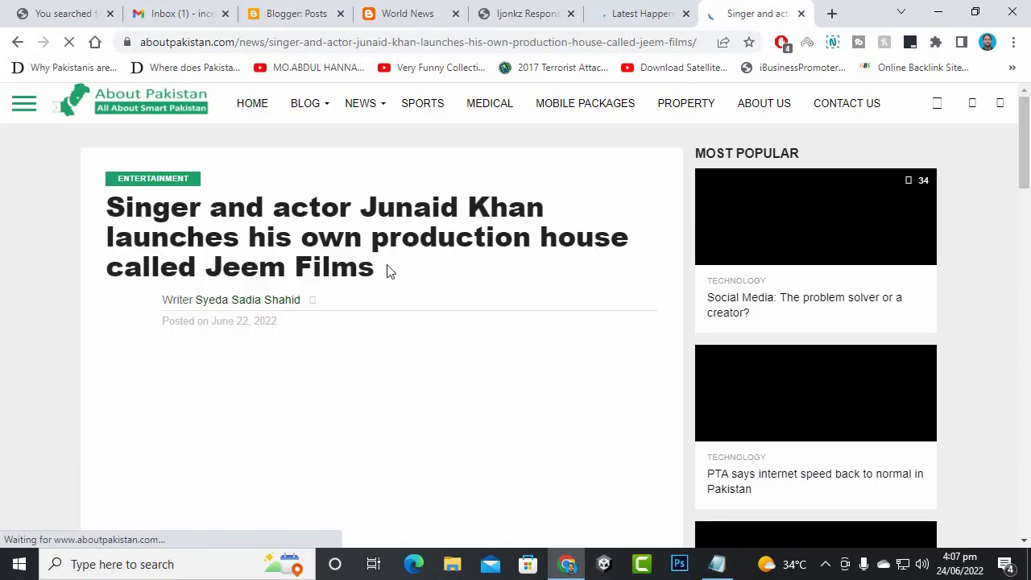
pyautogui.moveTo(113, 209); pyautogui.dragTo(411, 275)
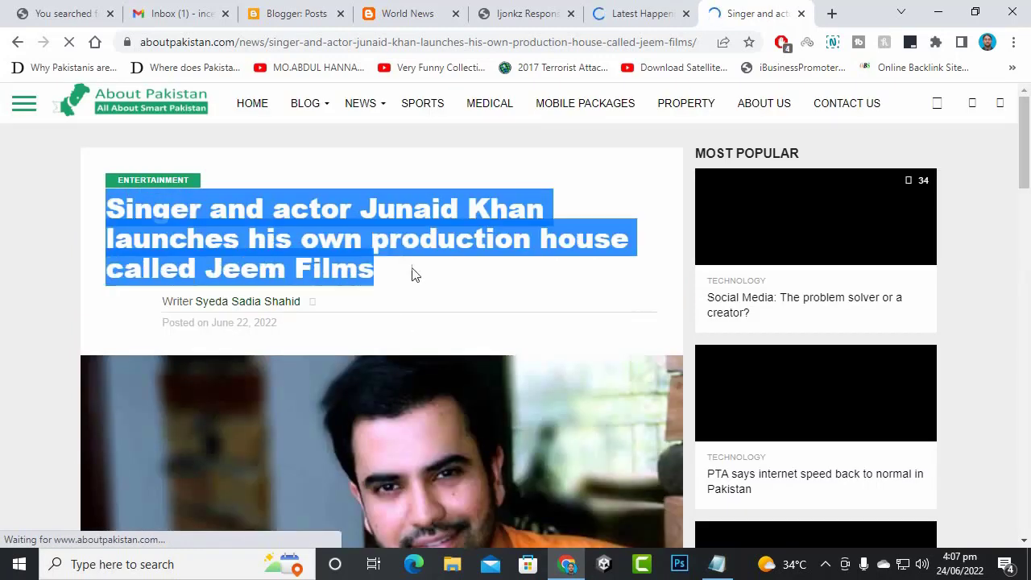
pyautogui.rightClick(407, 245)
pyautogui.click(426, 260)
pyautogui.click(306, 9)
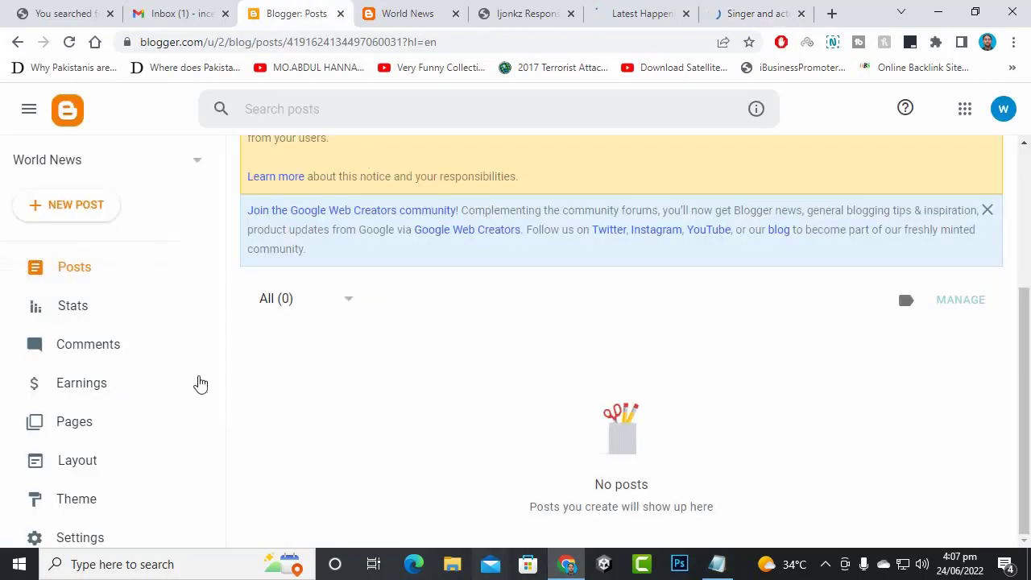
# - Start a new post and paste the copied Jeem Films headline as its title
pyautogui.click(101, 211)
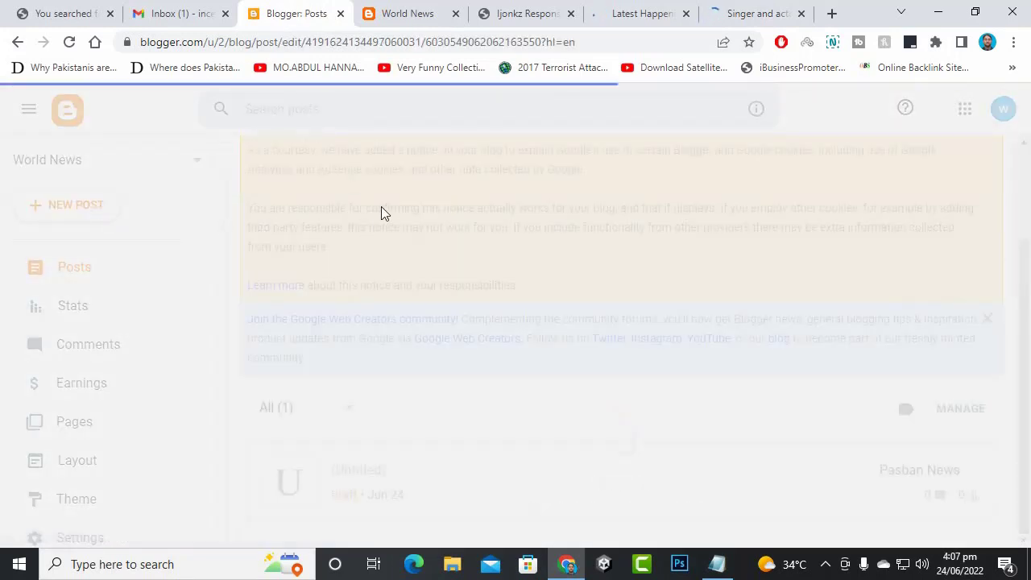
pyautogui.rightClick(329, 180)
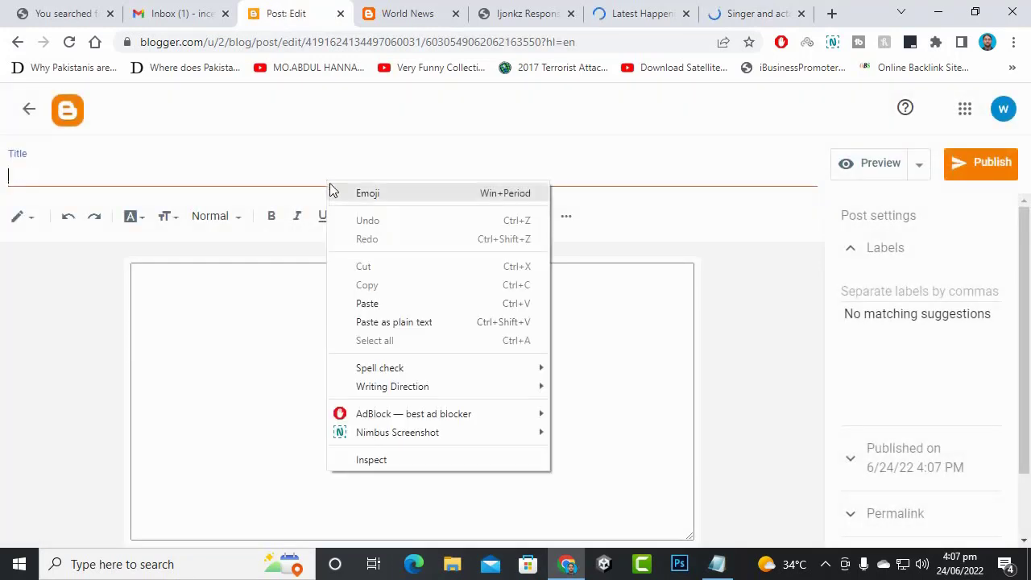
pyautogui.click(392, 304)
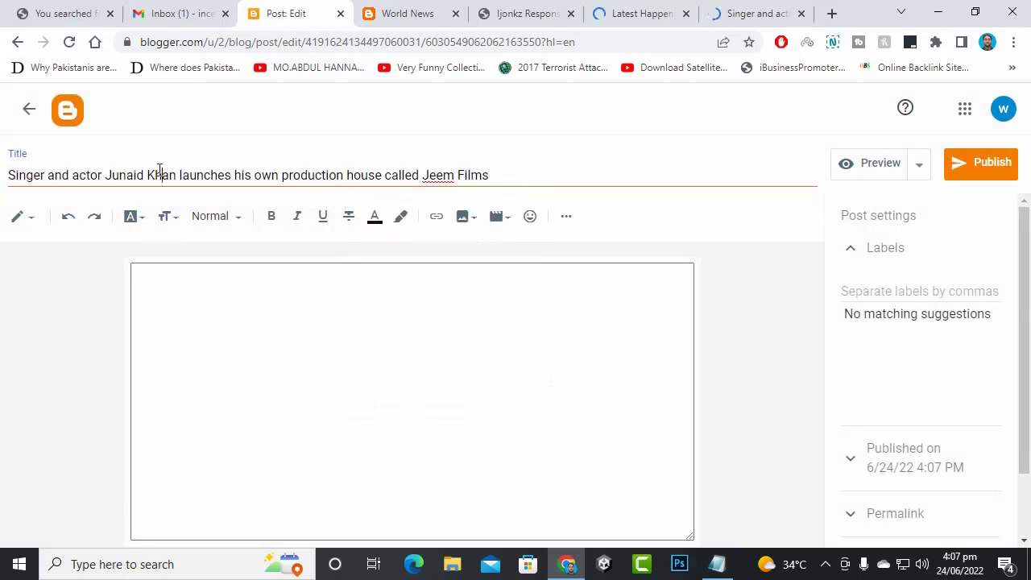
pyautogui.moveTo(8, 174); pyautogui.dragTo(678, 177)
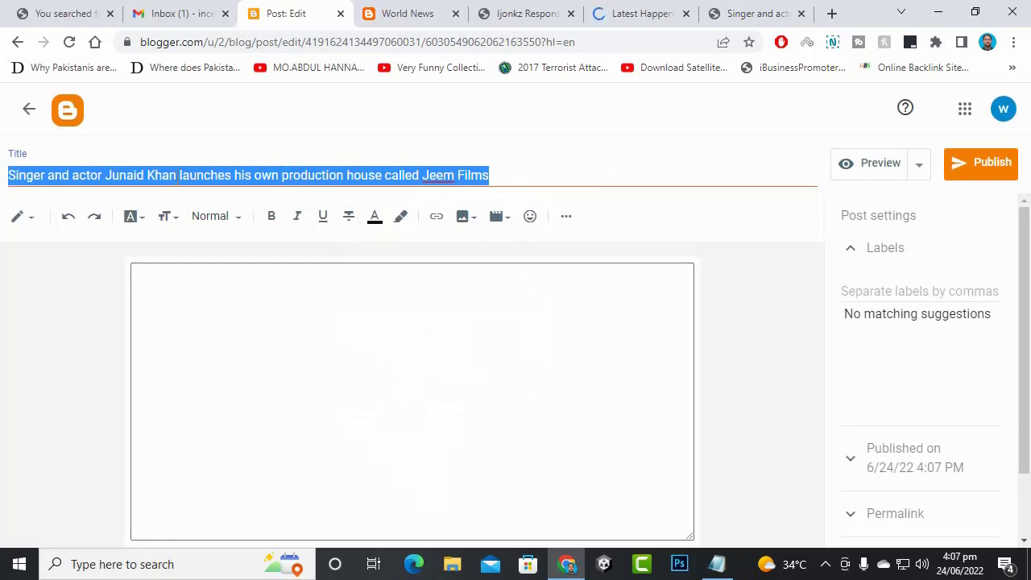
pyautogui.press('BackSpace')
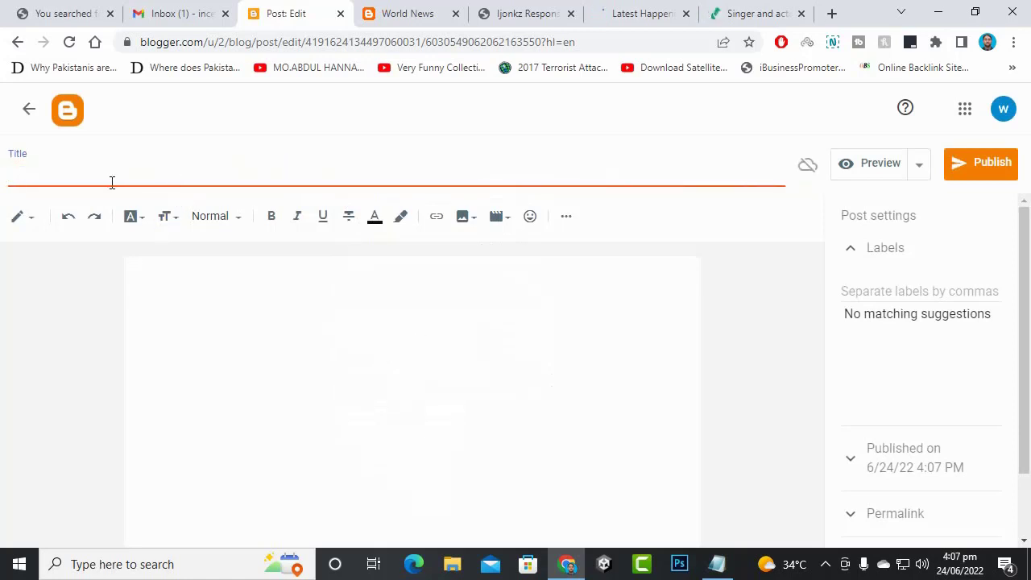
pyautogui.hotkey('ctrl', 'v')
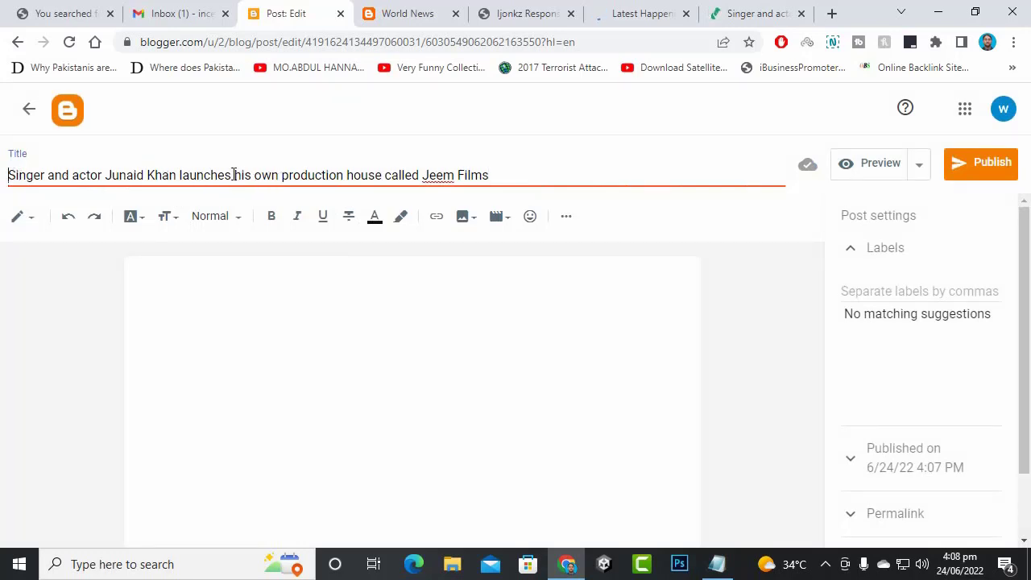
# - Edit the title to 'Famous Singer and actor Junaid Khan launches his own production house'
pyautogui.write('Famous')
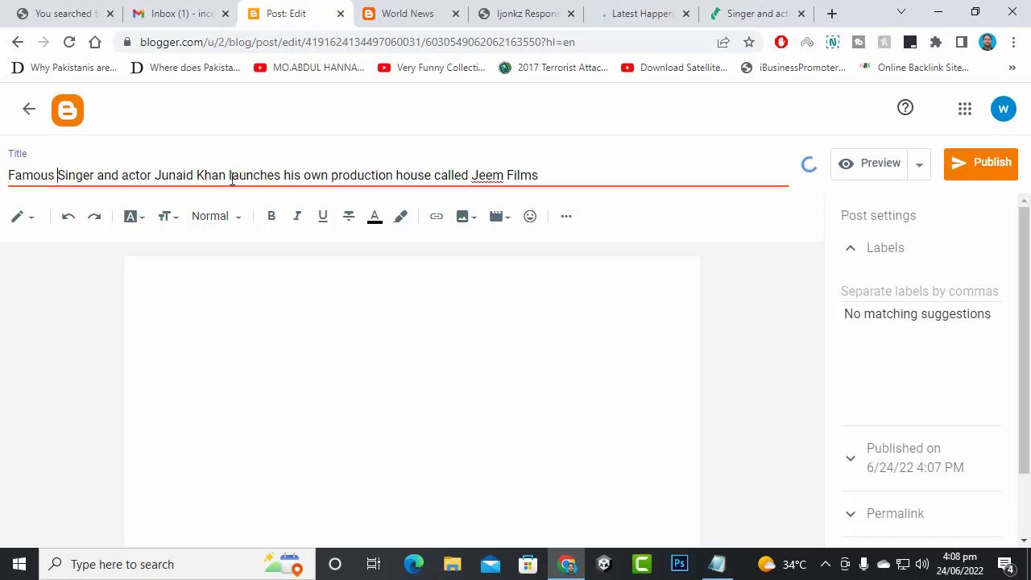
pyautogui.moveTo(285, 177); pyautogui.dragTo(304, 176)
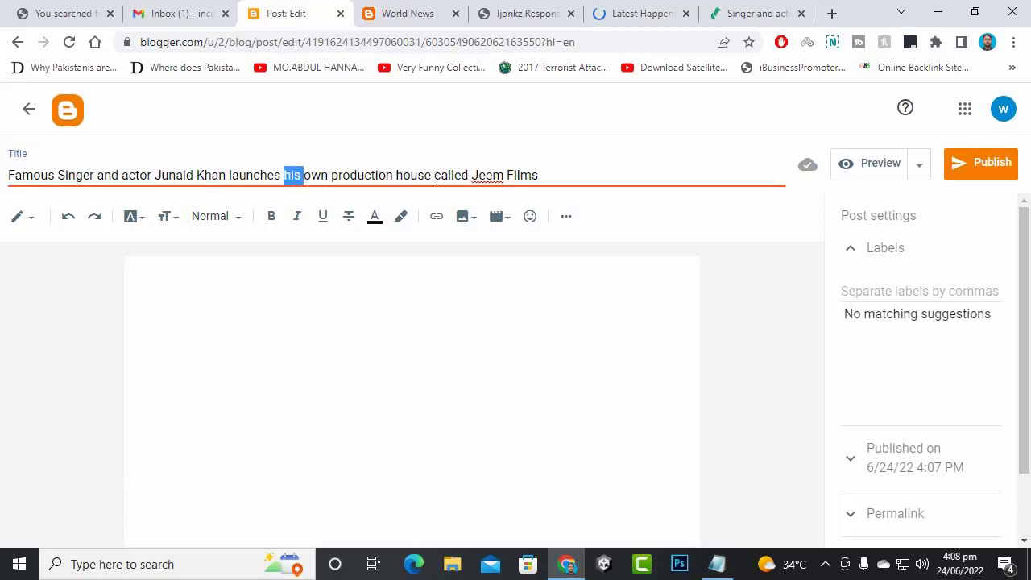
pyautogui.moveTo(436, 176); pyautogui.dragTo(622, 174)
pyautogui.press('BackSpace')
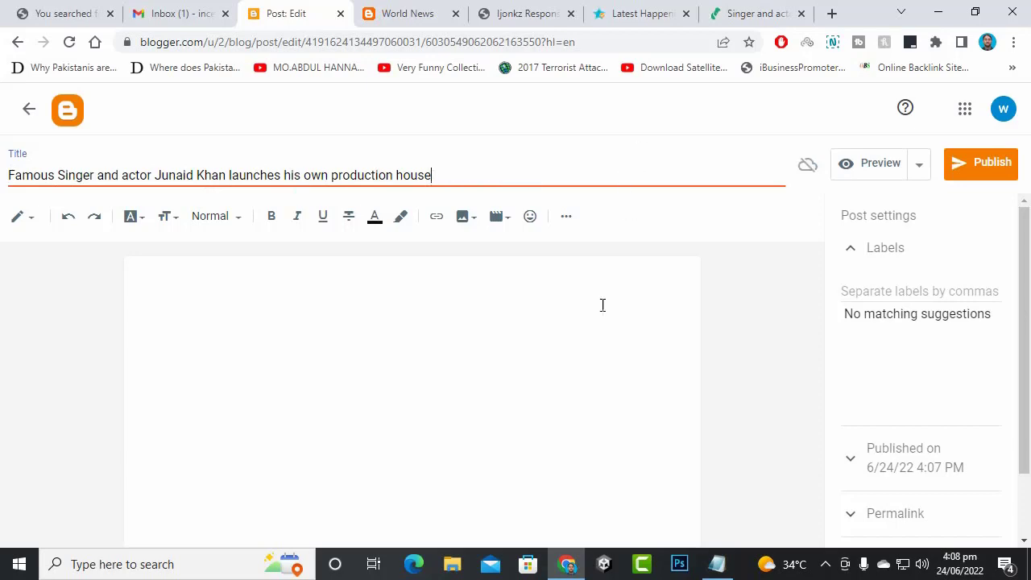
# - Back on the source article, begin saving the article's photo
pyautogui.click(715, 13)
pyautogui.scroll(-5, 536, 292)
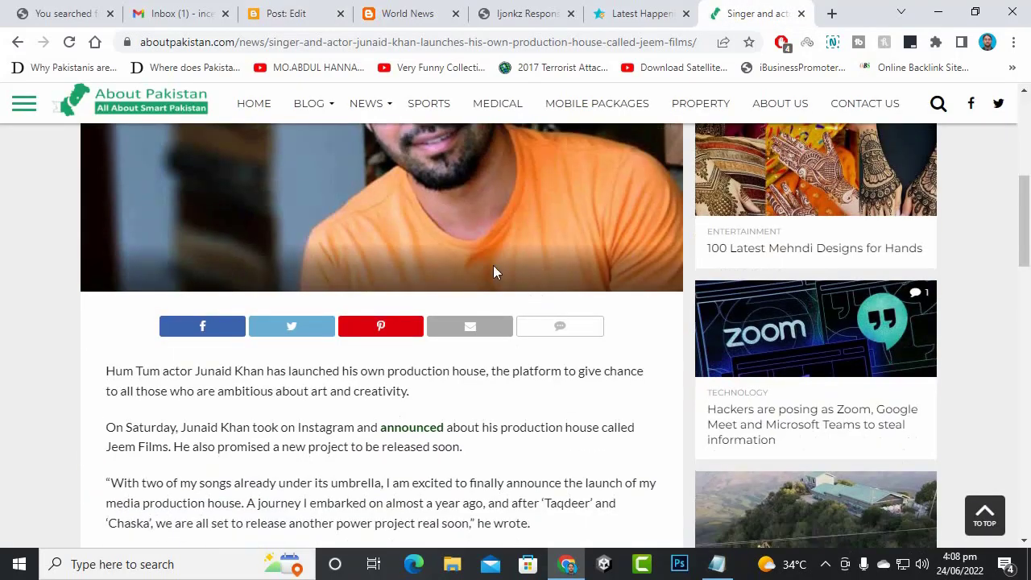
pyautogui.rightClick(445, 203)
pyautogui.click(493, 235)
# - Save the article photo to Downloads as Junaid-Khan.jpg
pyautogui.click(398, 328)
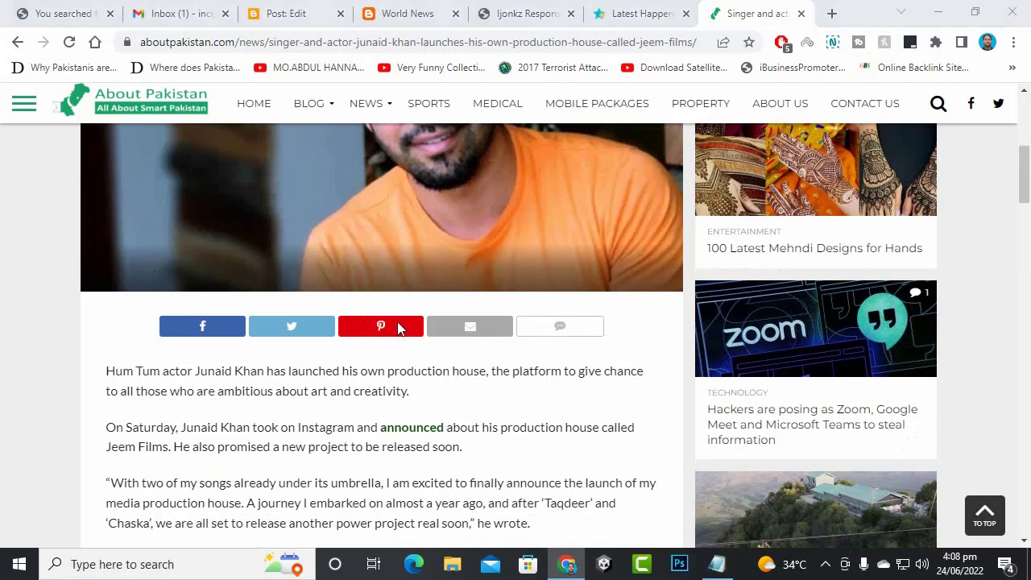
pyautogui.rightClick(478, 178)
pyautogui.press('v')
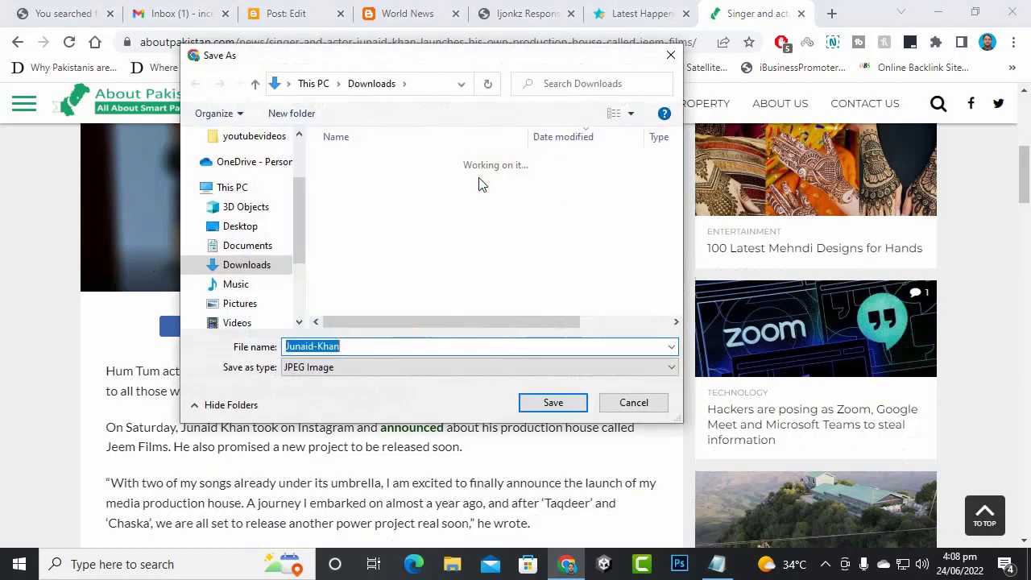
pyautogui.click(554, 402)
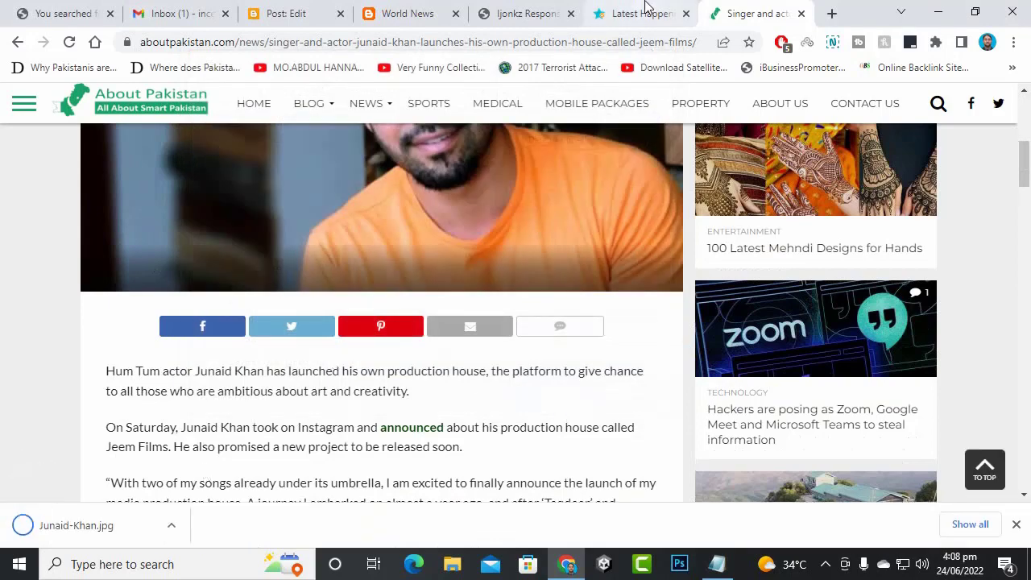
# - Select and copy the article's full body text
pyautogui.scroll(-3, 403, 302)
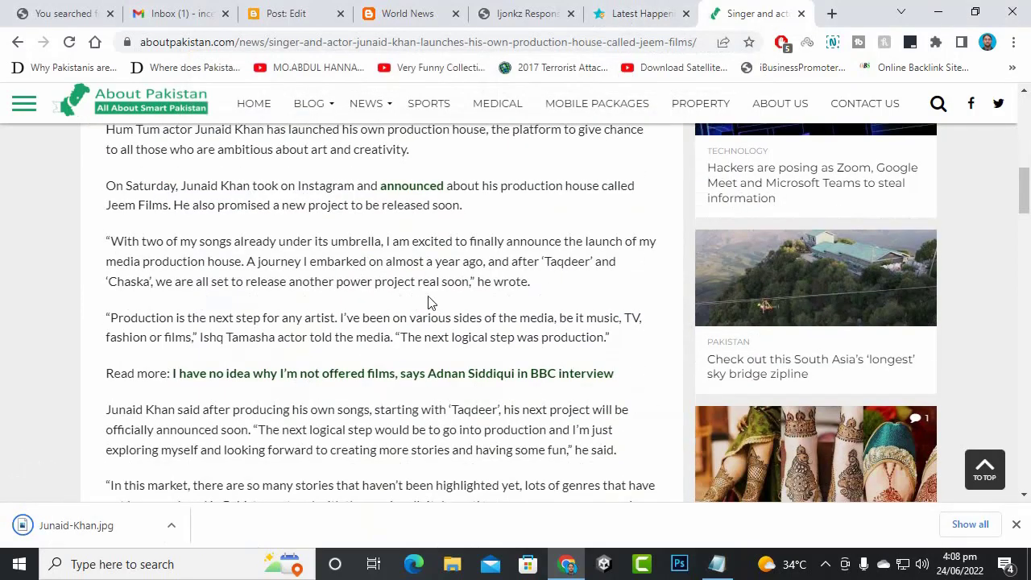
pyautogui.scroll(2, 428, 298)
pyautogui.moveTo(106, 291); pyautogui.dragTo(636, 303)
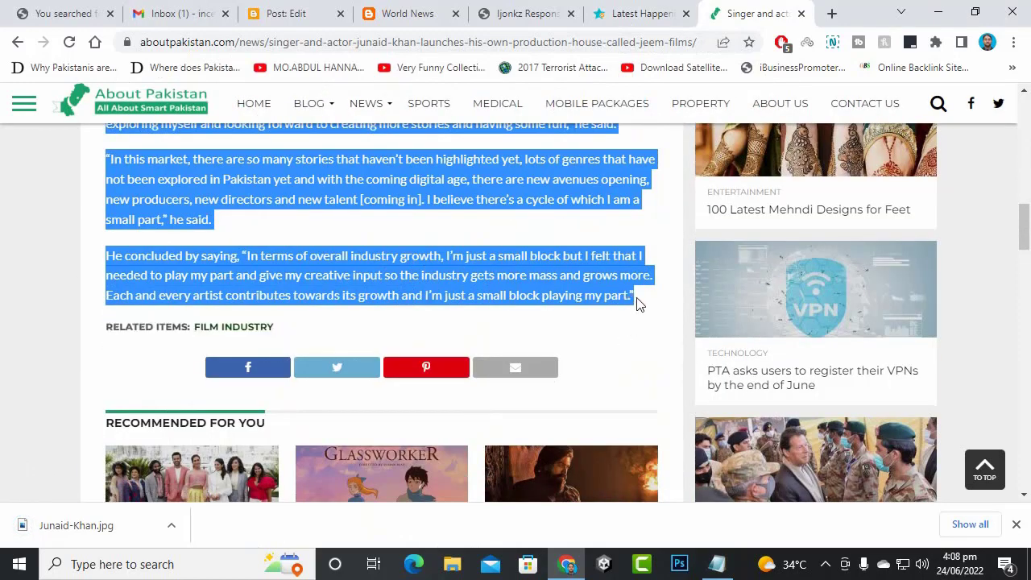
pyautogui.rightClick(421, 258)
pyautogui.click(442, 272)
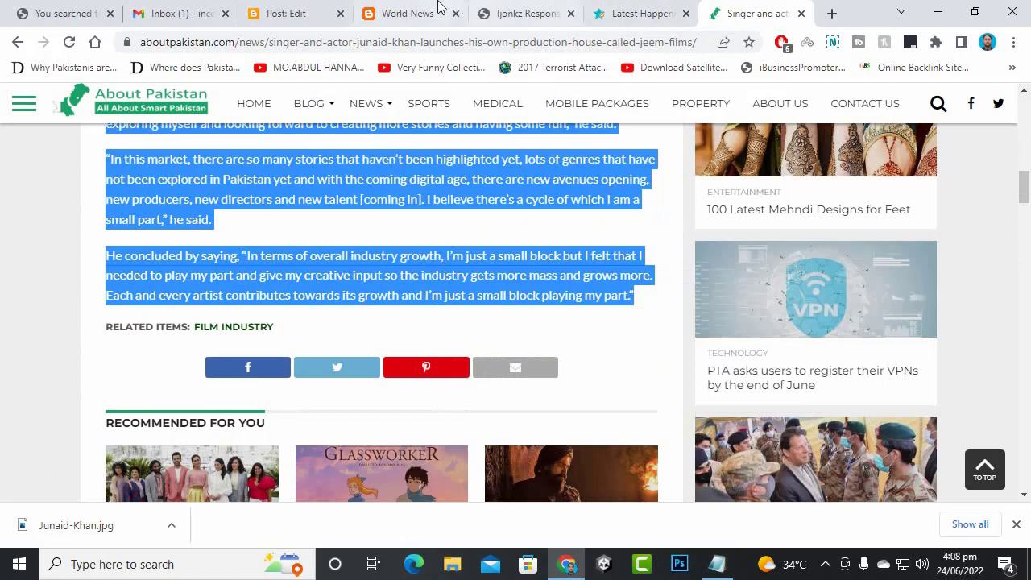
pyautogui.click(415, 7)
# - Paste the copied article text into the empty post body
pyautogui.click(287, 13)
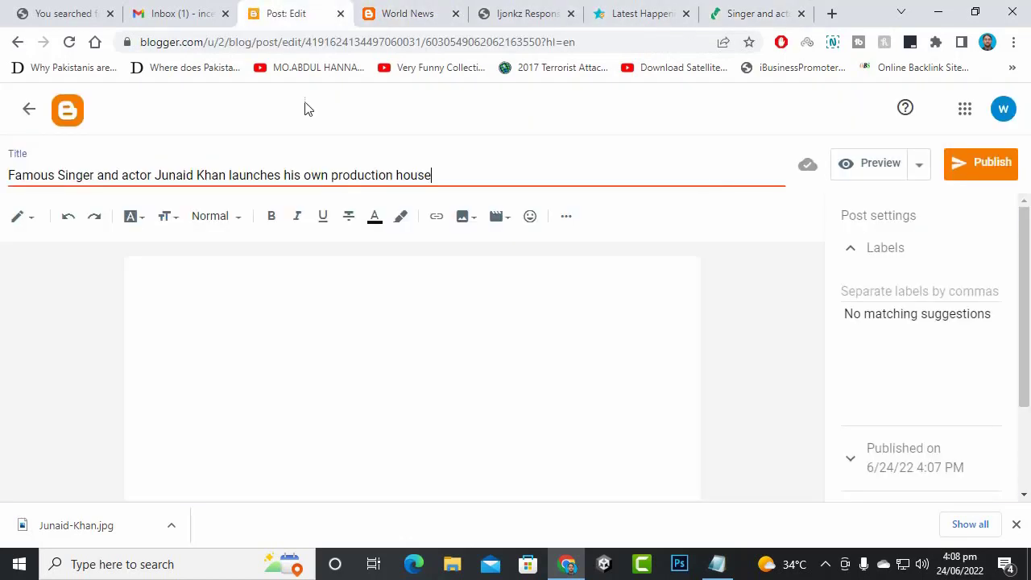
pyautogui.rightClick(254, 263)
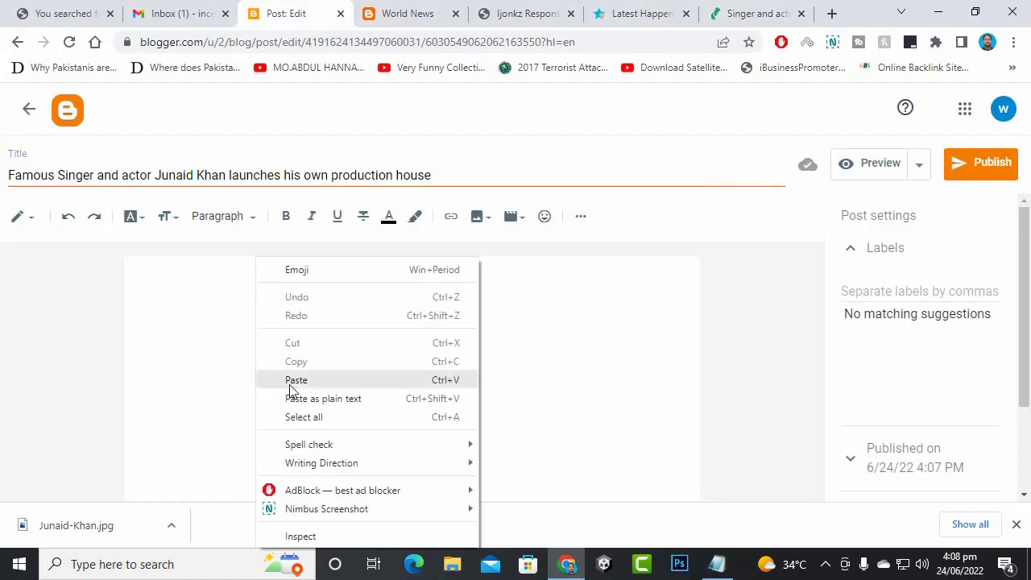
pyautogui.click(362, 396)
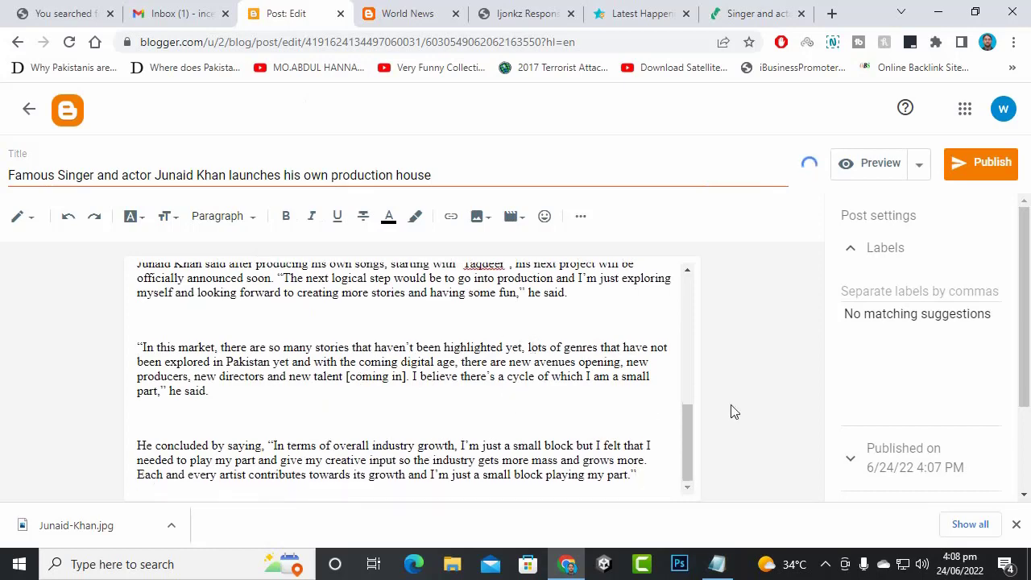
# - Delete the stray COMMENTS heading from the top of the post body
pyautogui.click(757, 13)
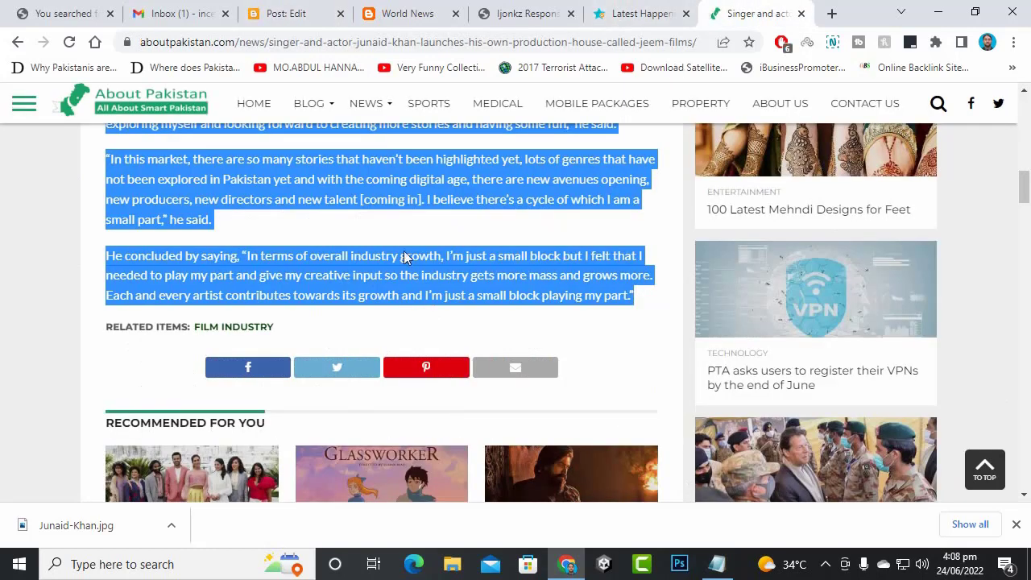
pyautogui.click(327, 12)
pyautogui.scroll(5, 259, 357)
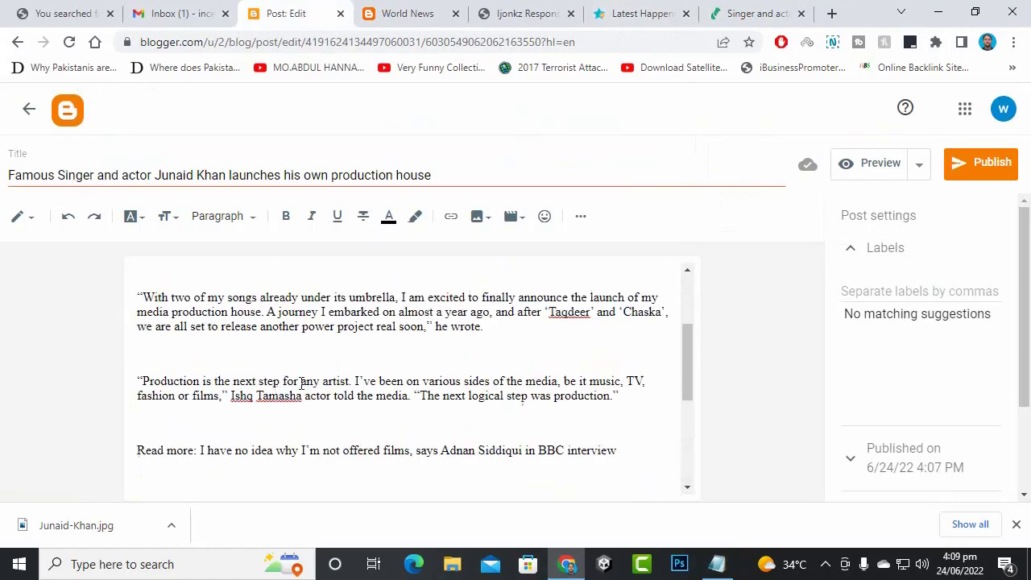
pyautogui.scroll(3, 377, 413)
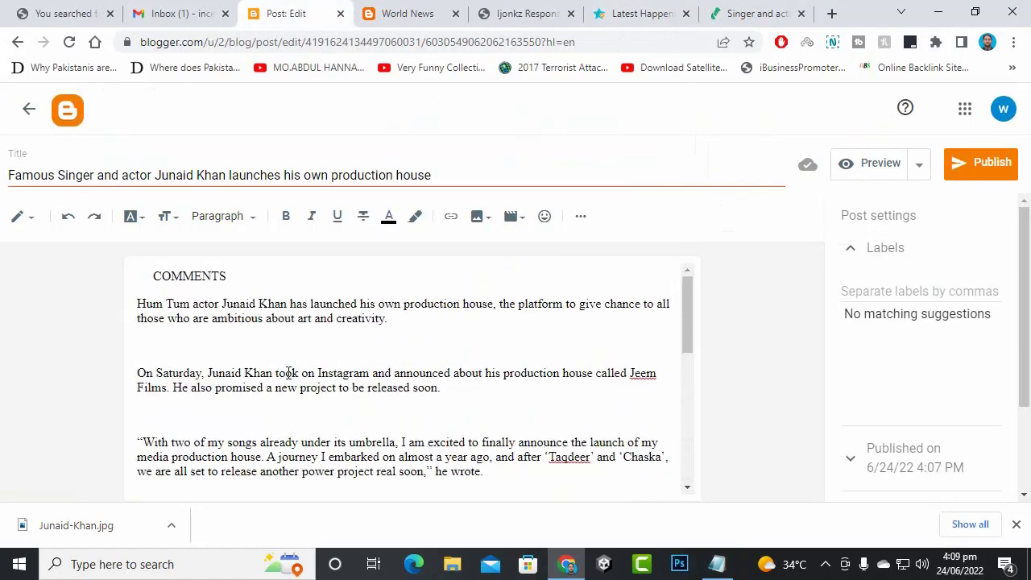
pyautogui.moveTo(271, 275); pyautogui.dragTo(102, 260)
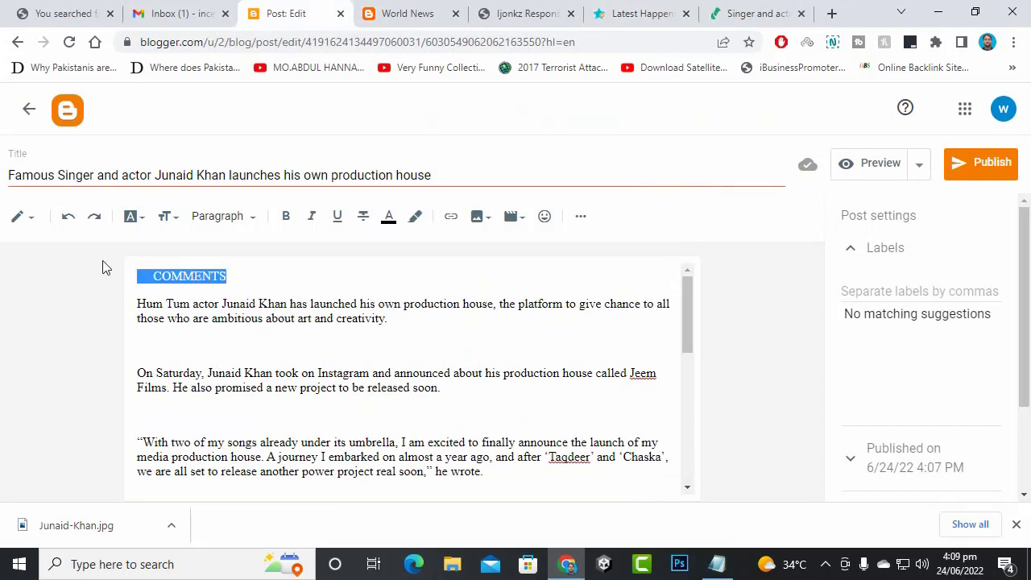
pyautogui.press('BackSpace')
# - Remove the blank lines between the opening paragraphs down to the Production paragraph
pyautogui.click(137, 306)
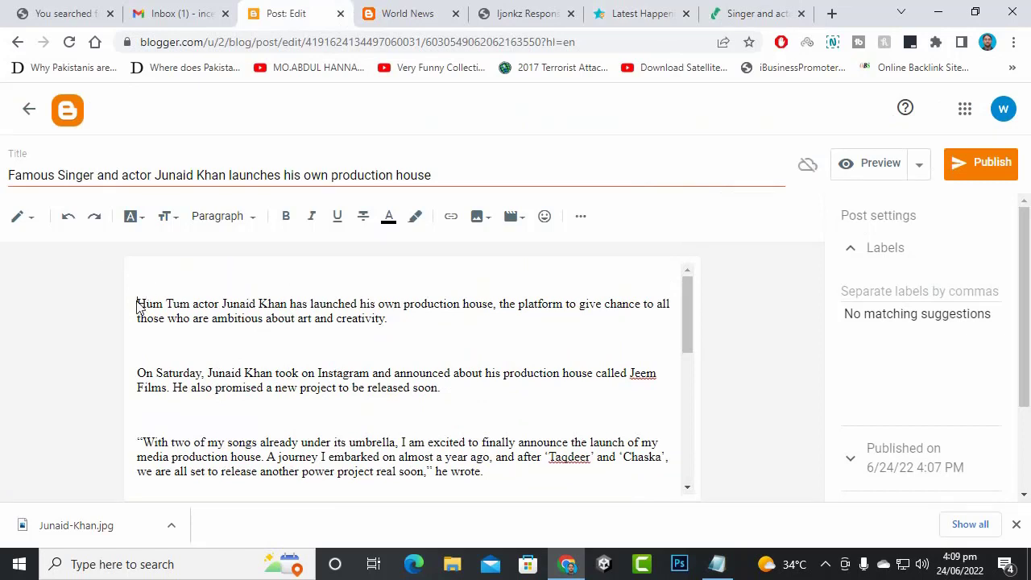
pyautogui.press('BackSpace')
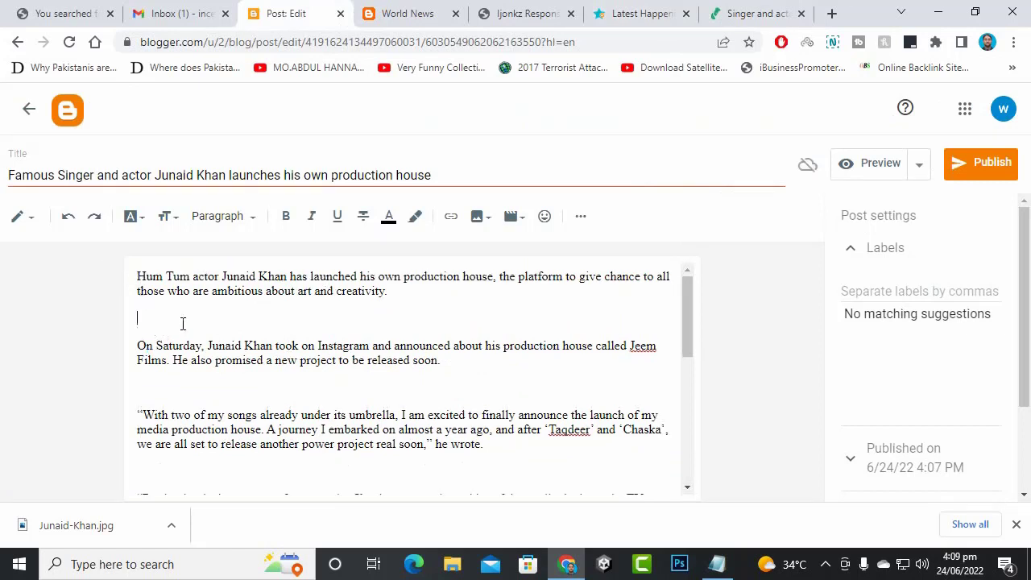
pyautogui.press('BackSpace')
pyautogui.press('BackSpace')
pyautogui.click(178, 444)
pyautogui.press('BackSpace')
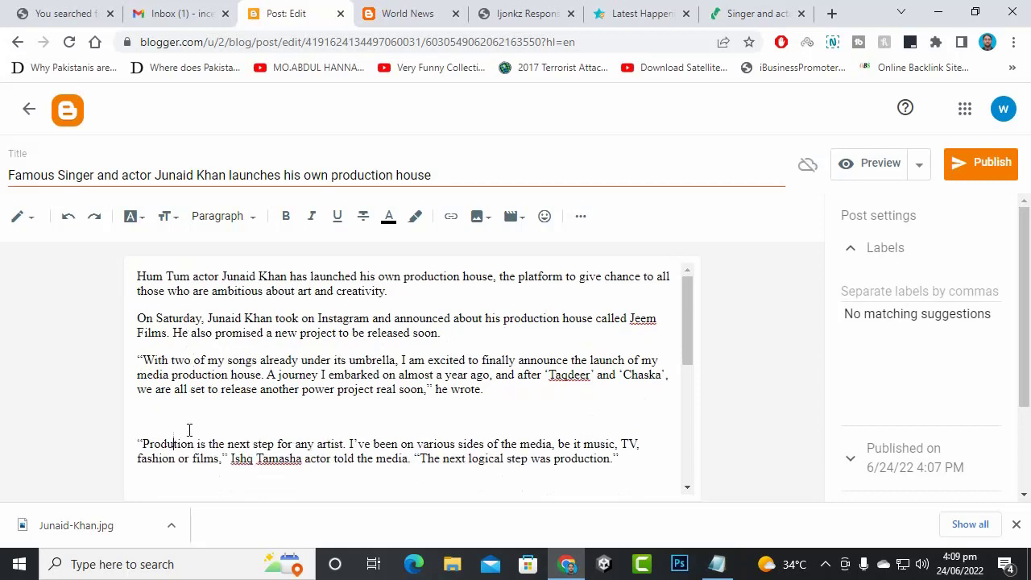
pyautogui.write('c')
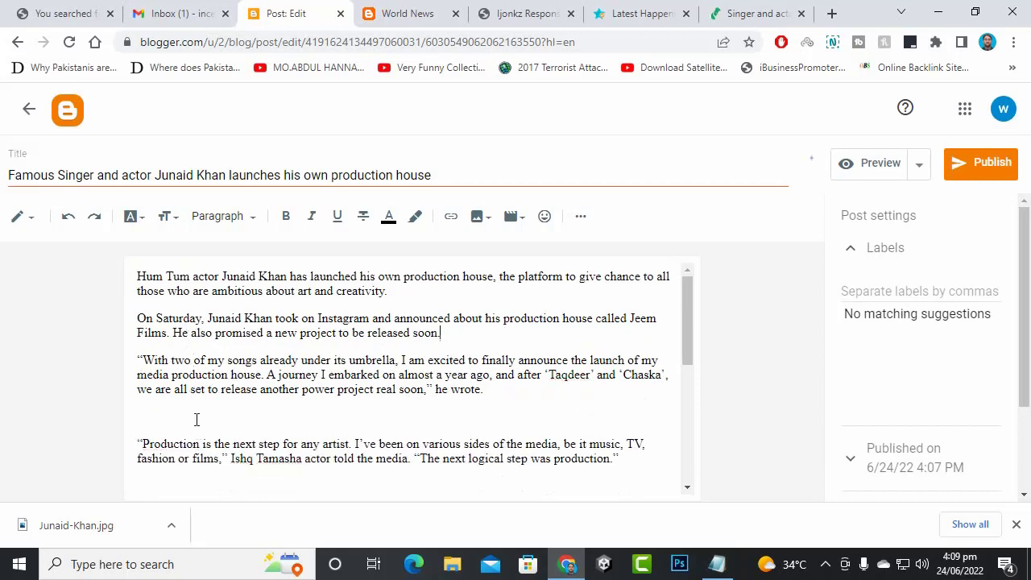
pyautogui.click(187, 419)
pyautogui.press('BackSpace')
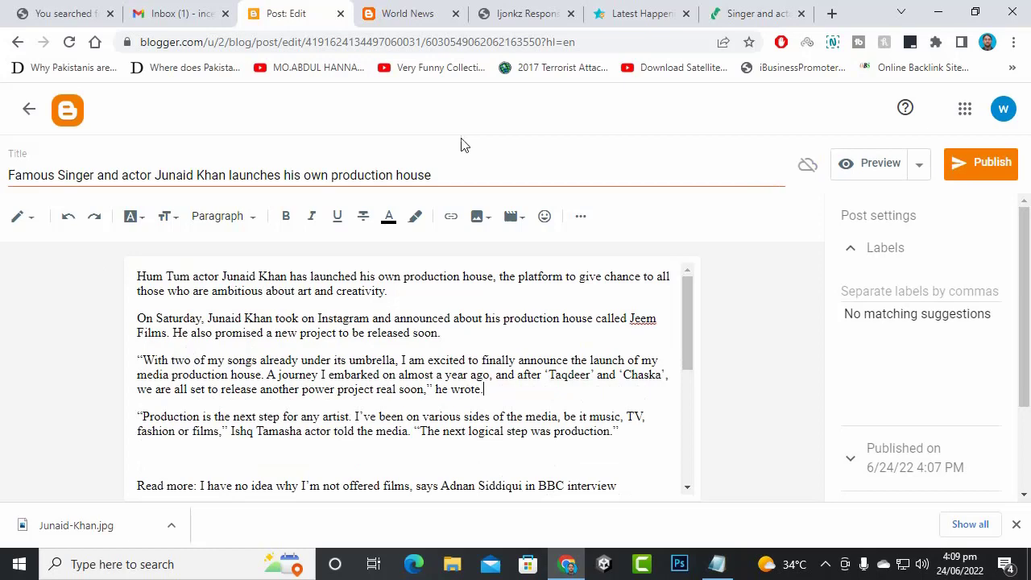
# - Compare the post against the source article on aboutpakistan.com
pyautogui.click(745, 14)
pyautogui.click(78, 269)
pyautogui.scroll(4, 253, 290)
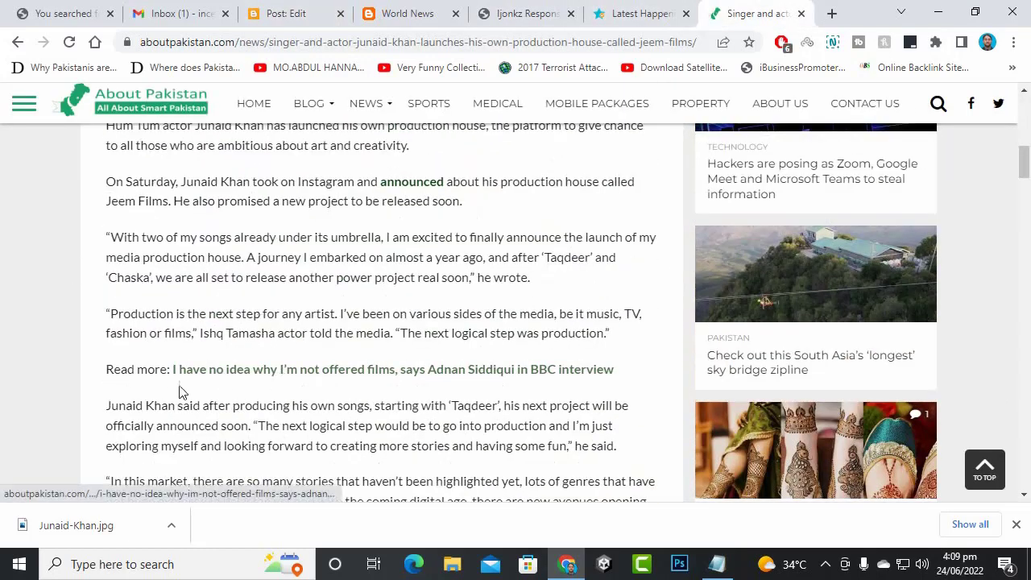
pyautogui.scroll(1, 403, 331)
pyautogui.scroll(3, 400, 329)
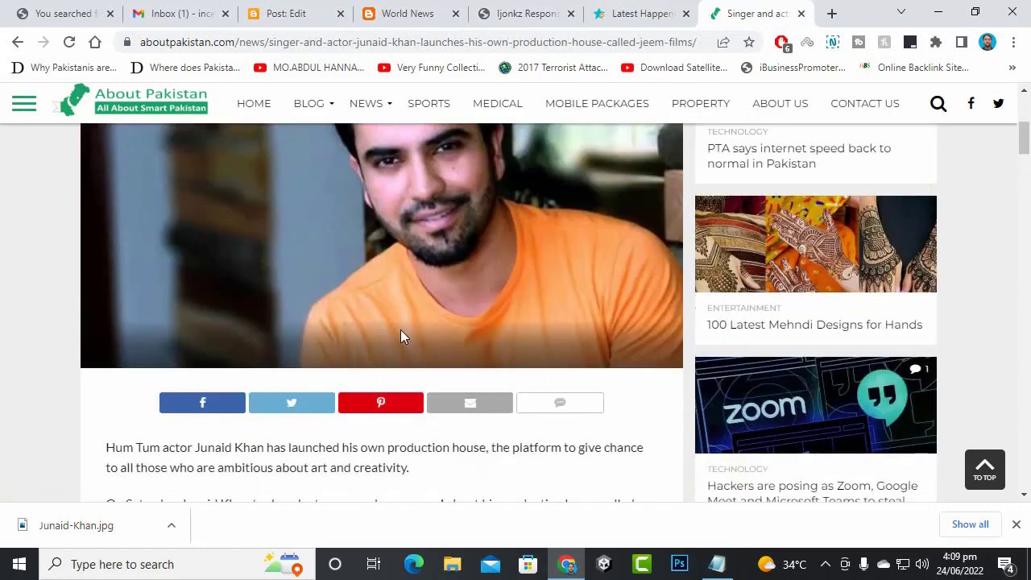
pyautogui.click(409, 13)
pyautogui.click(314, 10)
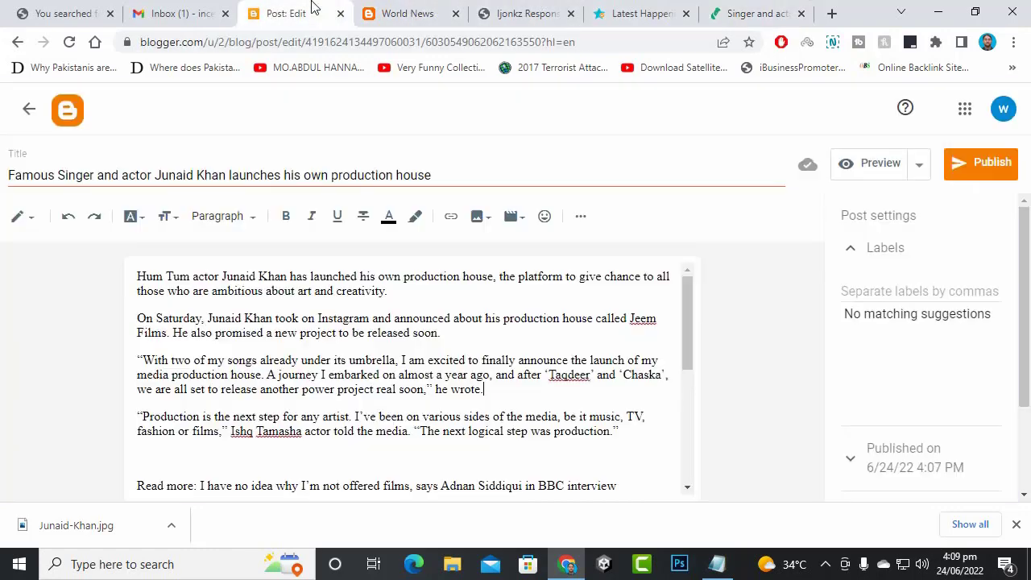
# - Delete the Read more line and the empty paragraphs around the Junaid Khan said and In this market paragraphs
pyautogui.scroll(-2, 312, 431)
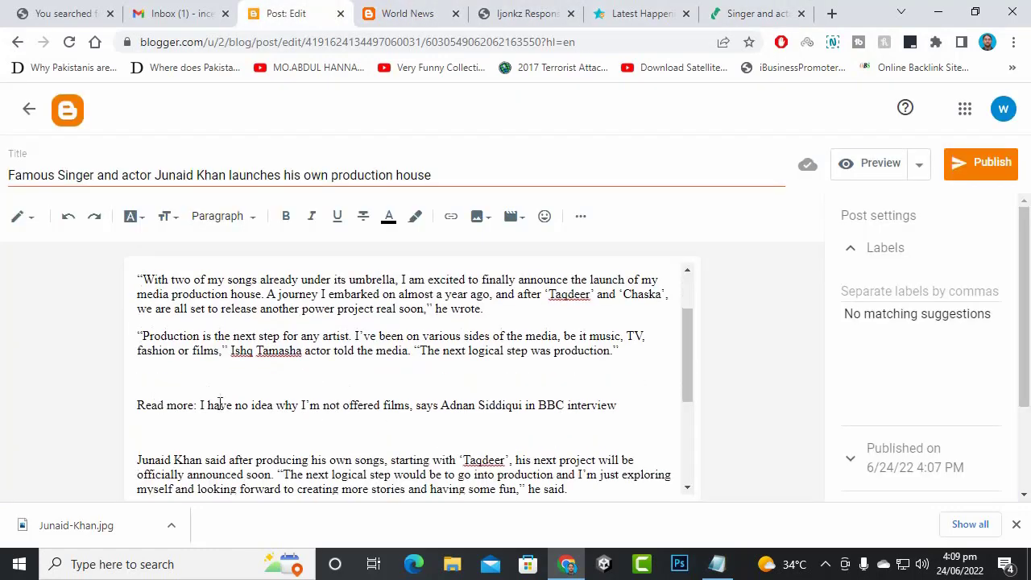
pyautogui.moveTo(631, 406); pyautogui.dragTo(114, 427)
pyautogui.press('BackSpace')
pyautogui.press('BackSpace')
pyautogui.press('BackSpace')
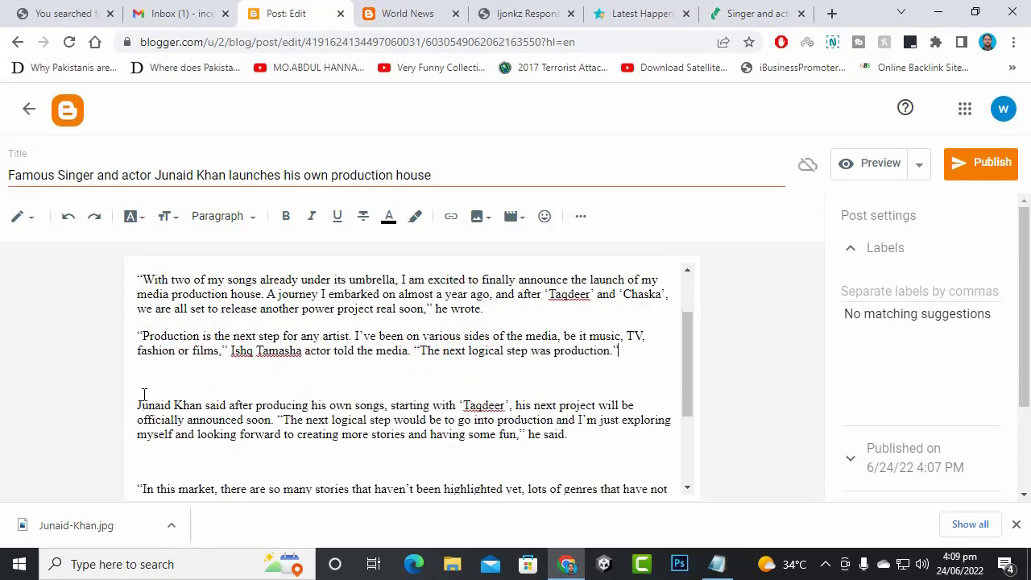
pyautogui.press('Delete')
pyautogui.click(164, 443)
pyautogui.press('BackSpace')
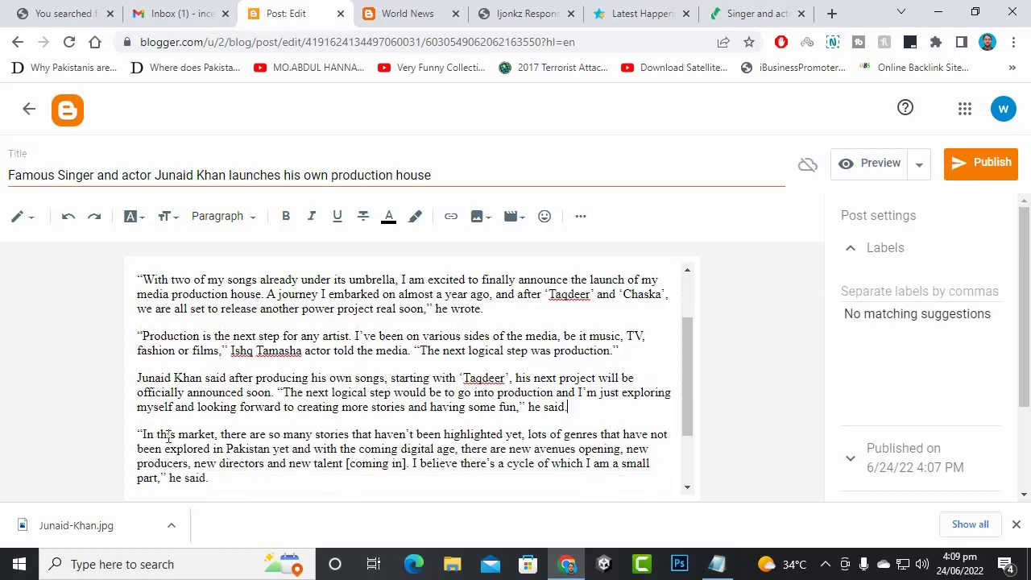
pyautogui.scroll(-1, 249, 408)
pyautogui.click(194, 430)
pyautogui.press('BackSpace')
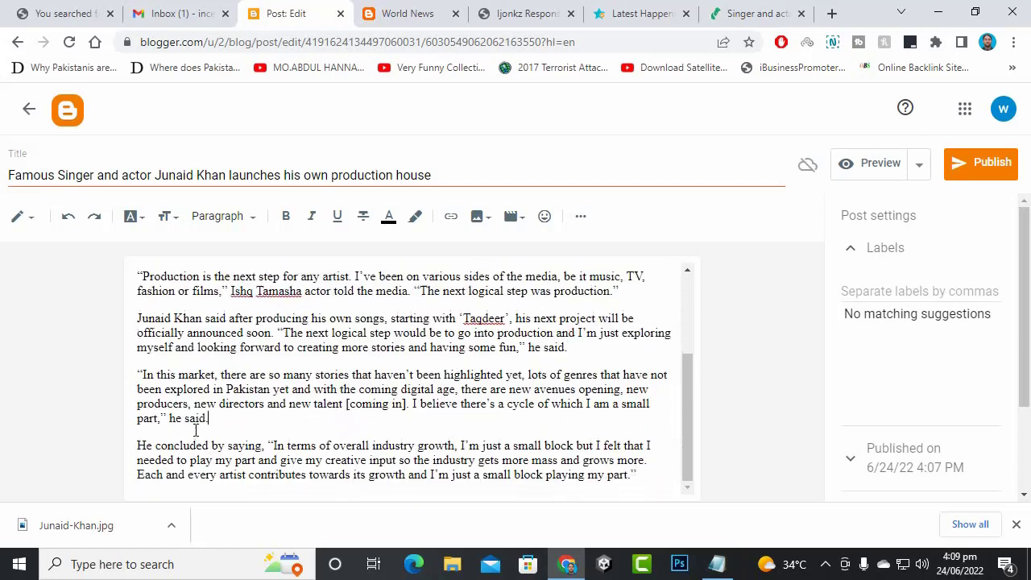
# - Review the cleaned body and add a blank line above the opening paragraph
pyautogui.scroll(1, 245, 323)
pyautogui.rightClick(243, 447)
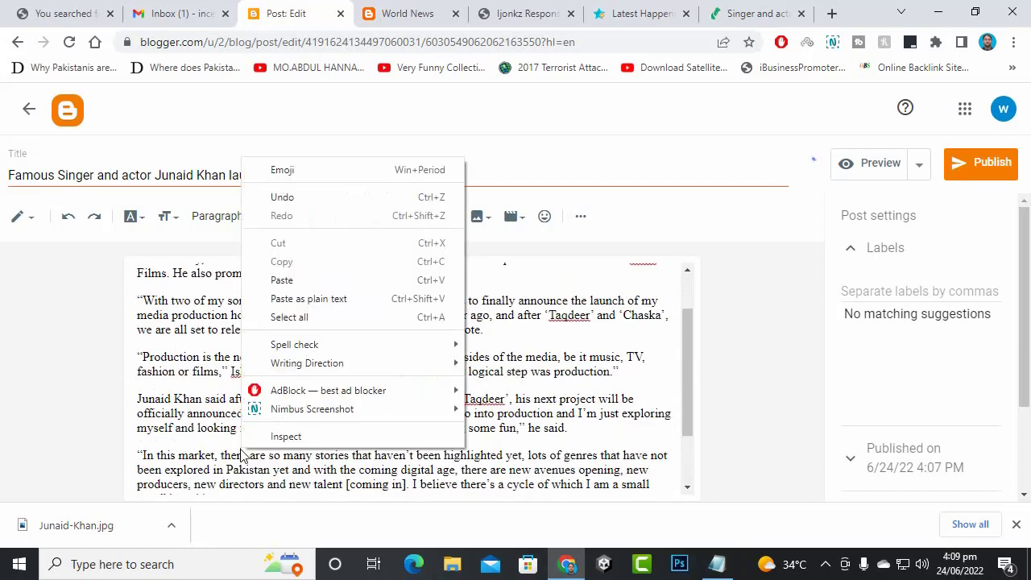
pyautogui.press('Escape')
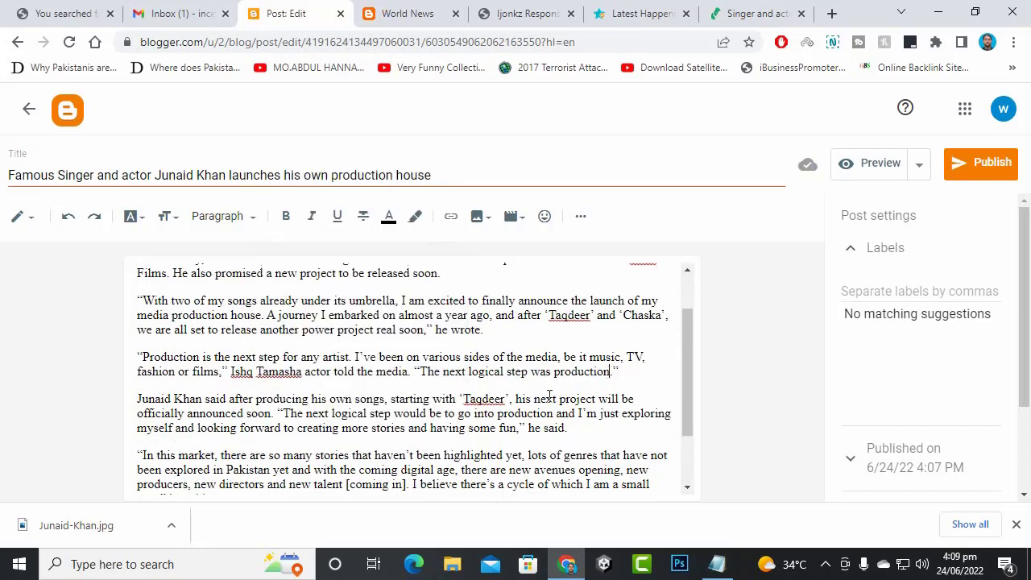
pyautogui.scroll(-1, 418, 374)
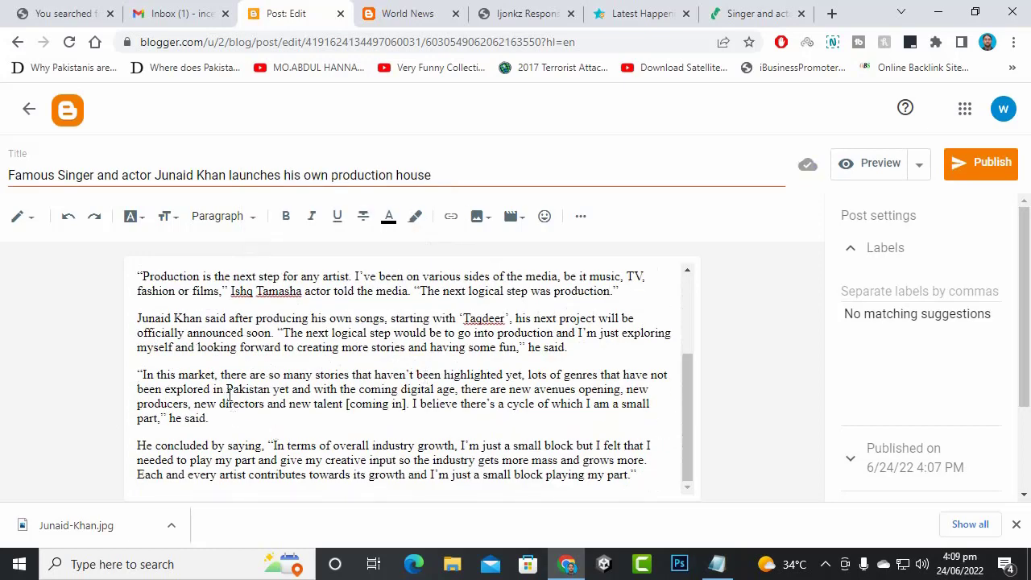
pyautogui.scroll(3, 489, 424)
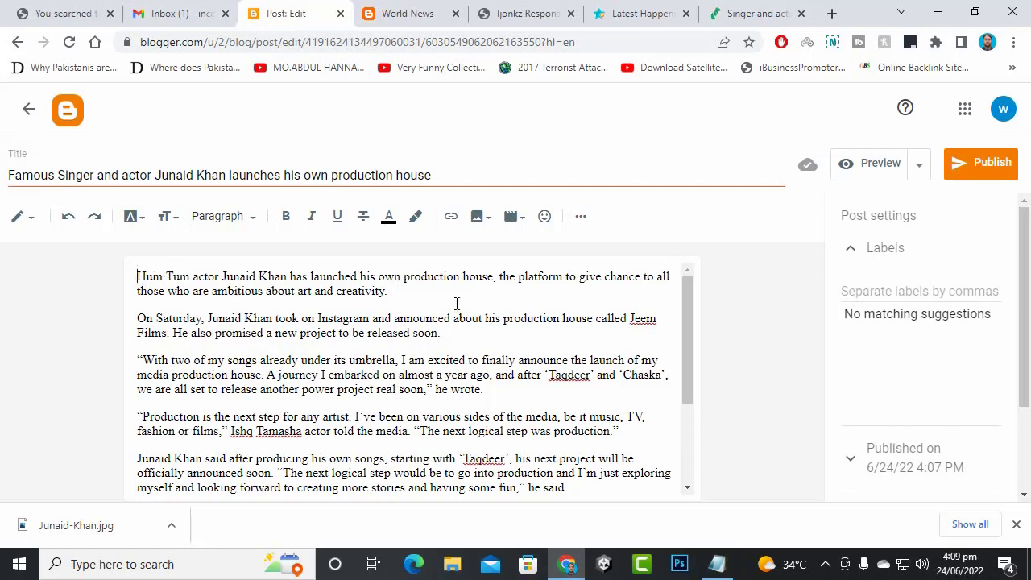
pyautogui.scroll(-3, 344, 436)
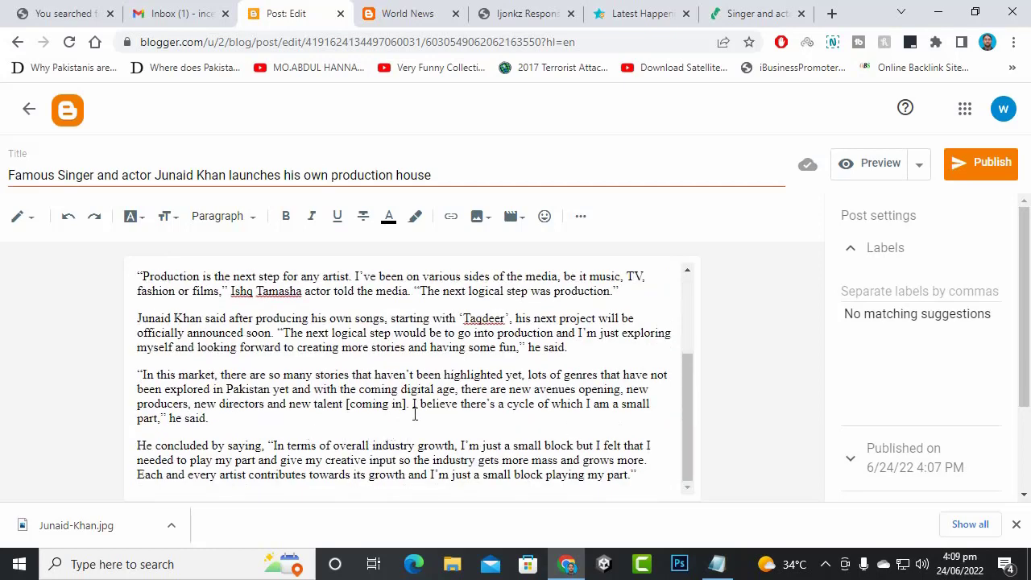
pyautogui.scroll(3, 415, 413)
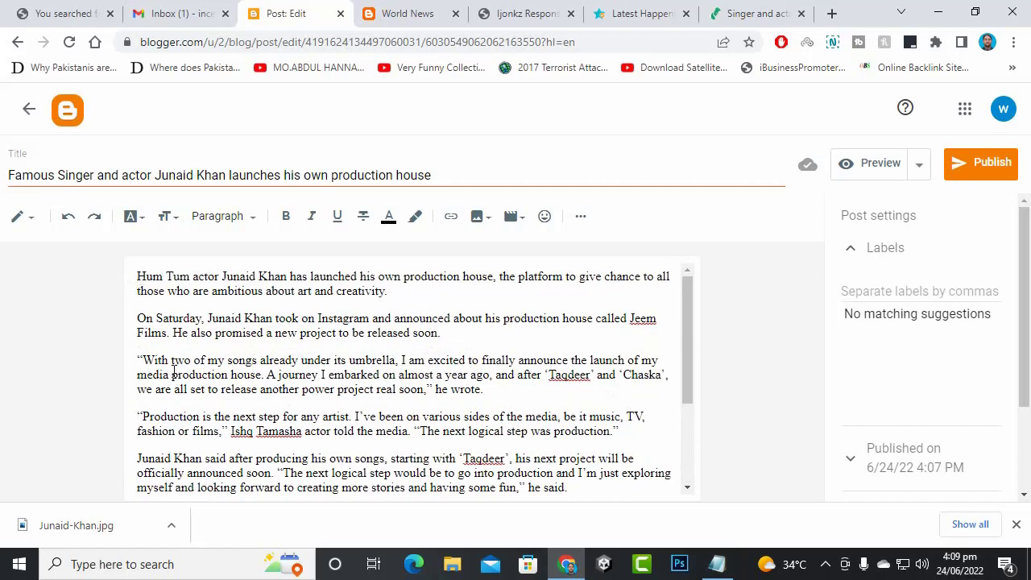
pyautogui.press('Return')
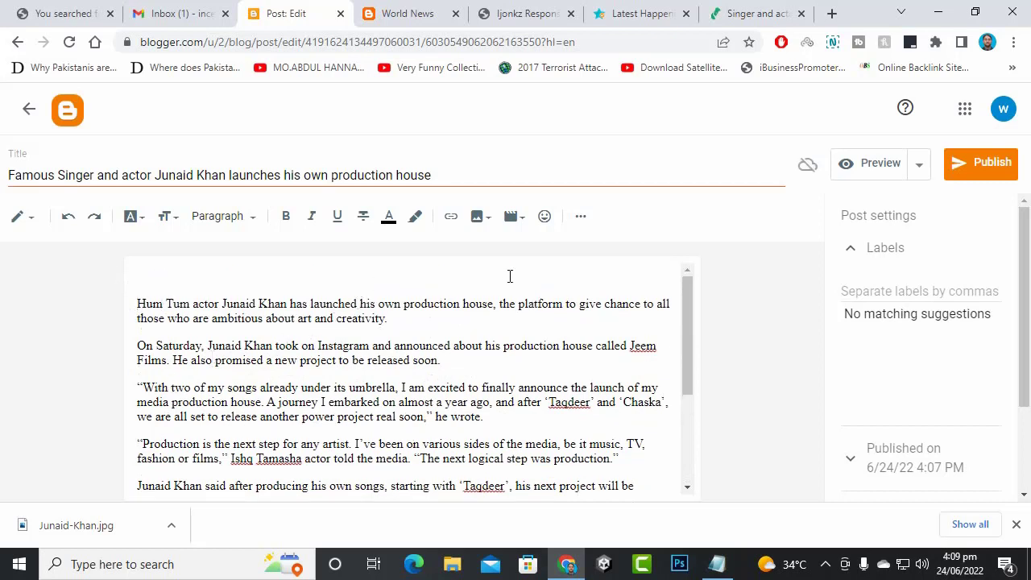
# - Create an empty paragraph directly after the opening paragraph for the image
pyautogui.click(479, 216)
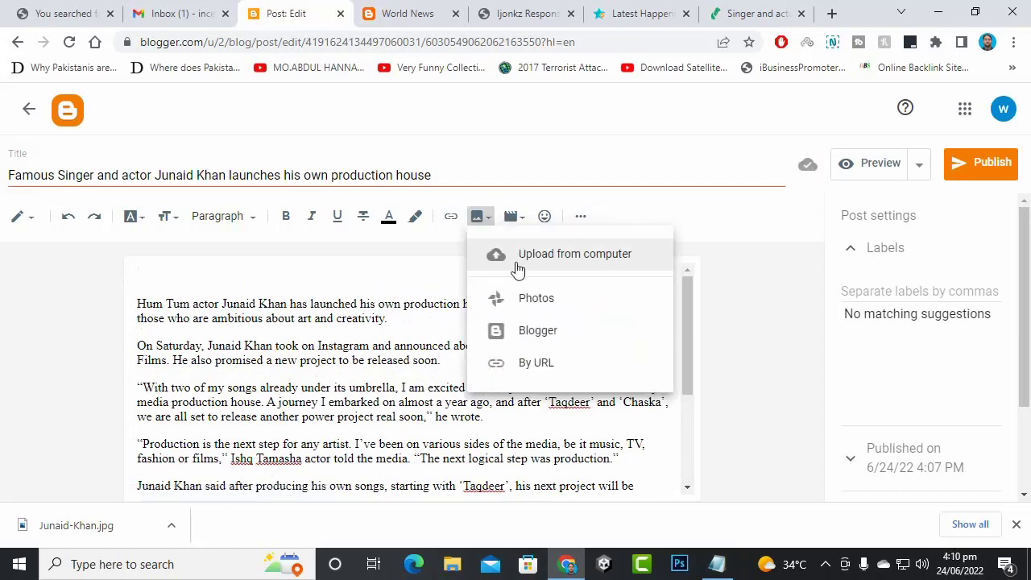
pyautogui.click(240, 303)
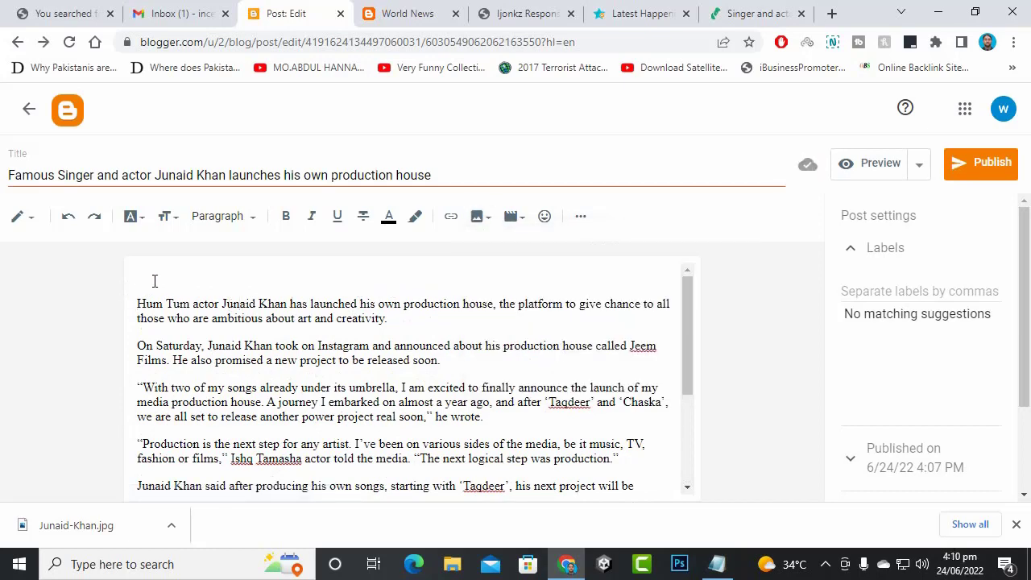
pyautogui.press('Delete')
pyautogui.press('Return')
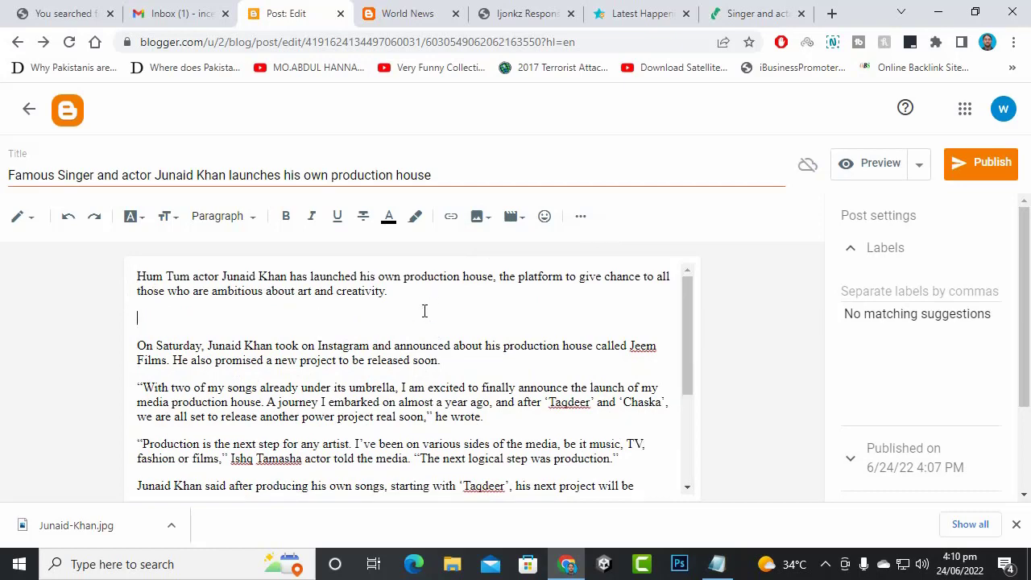
pyautogui.click(479, 216)
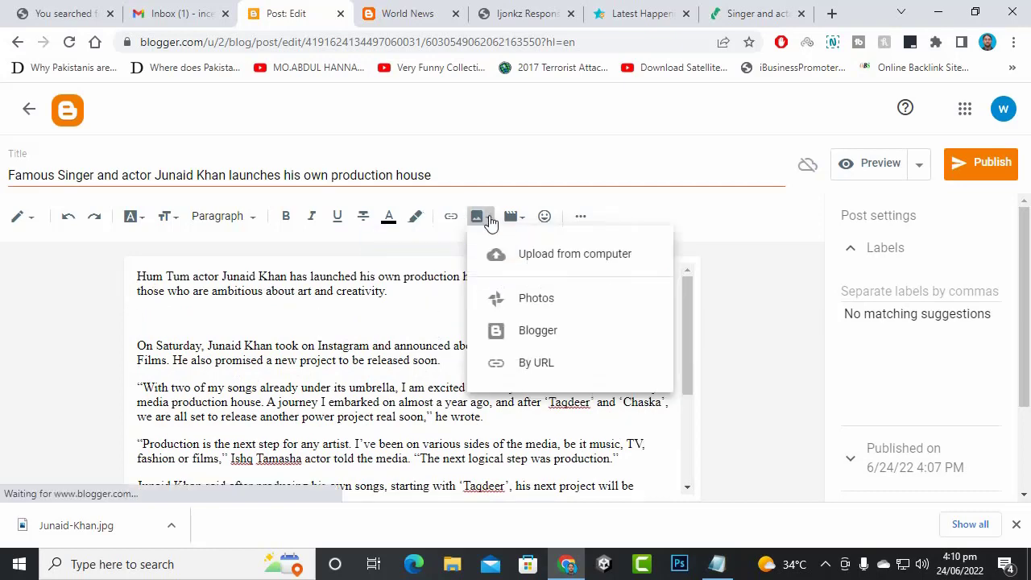
pyautogui.click(540, 256)
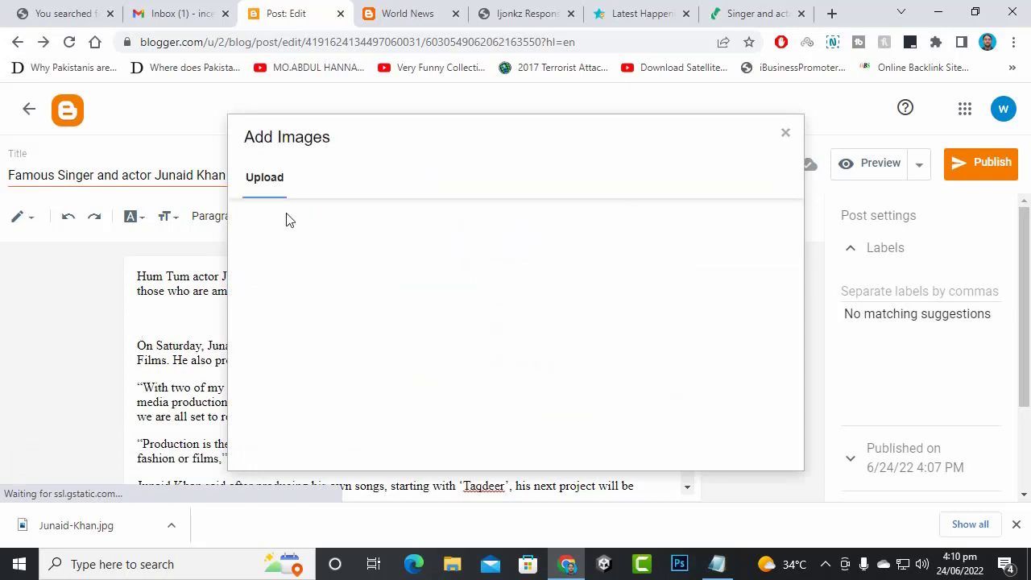
pyautogui.click(302, 228)
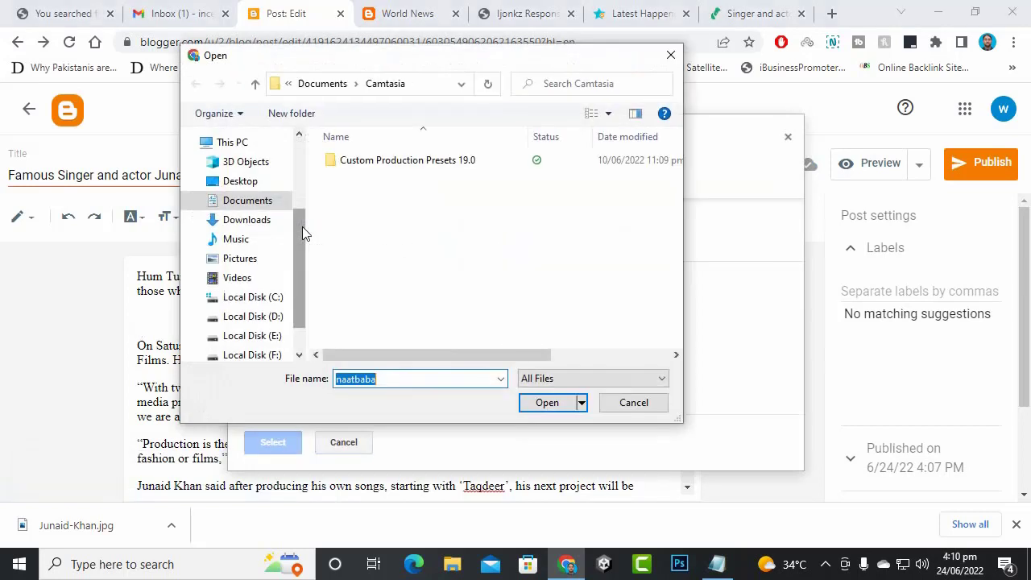
pyautogui.click(250, 220)
pyautogui.doubleClick(367, 183)
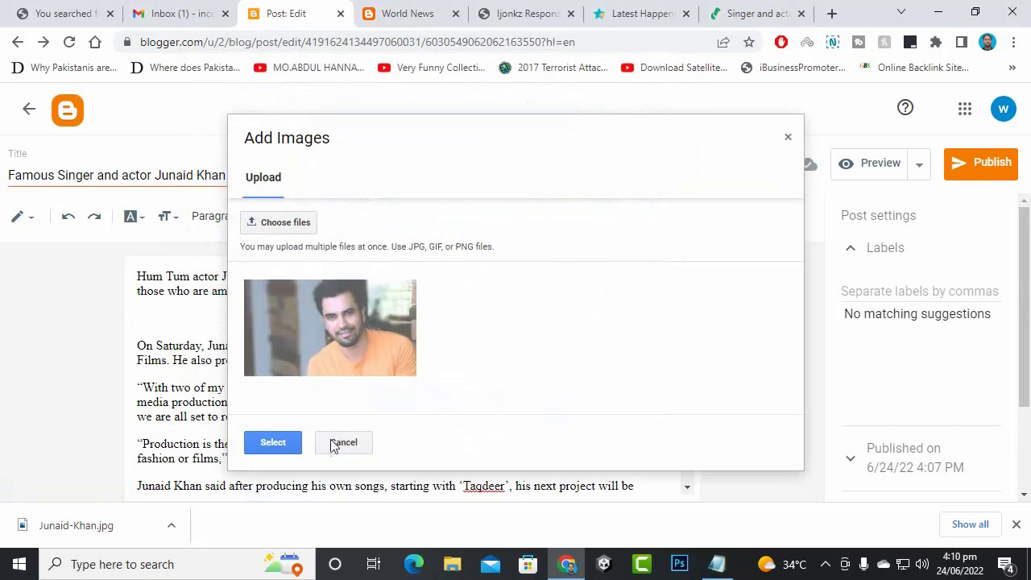
pyautogui.click(290, 447)
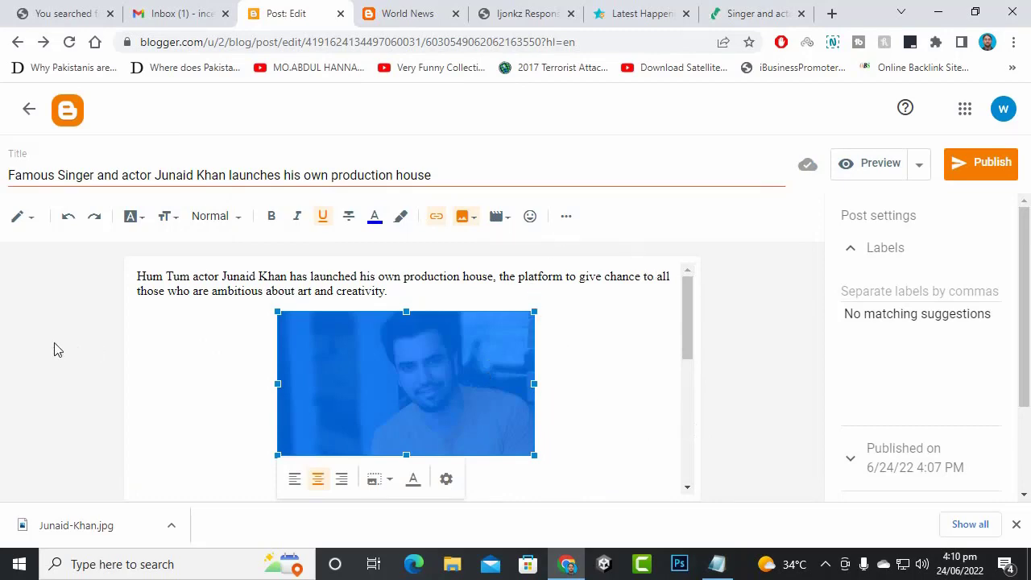
pyautogui.scroll(-10, 475, 334)
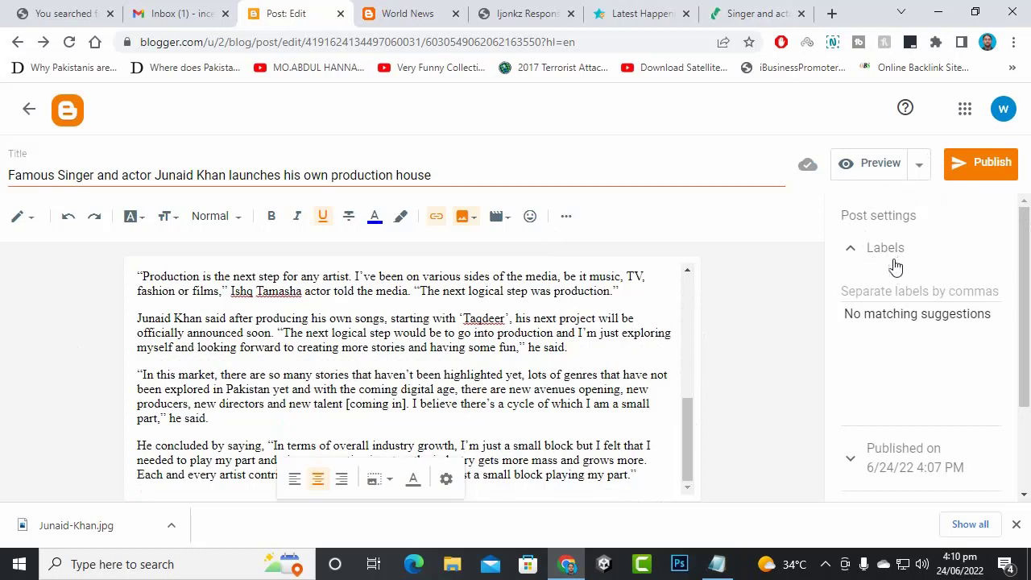
pyautogui.click(891, 298)
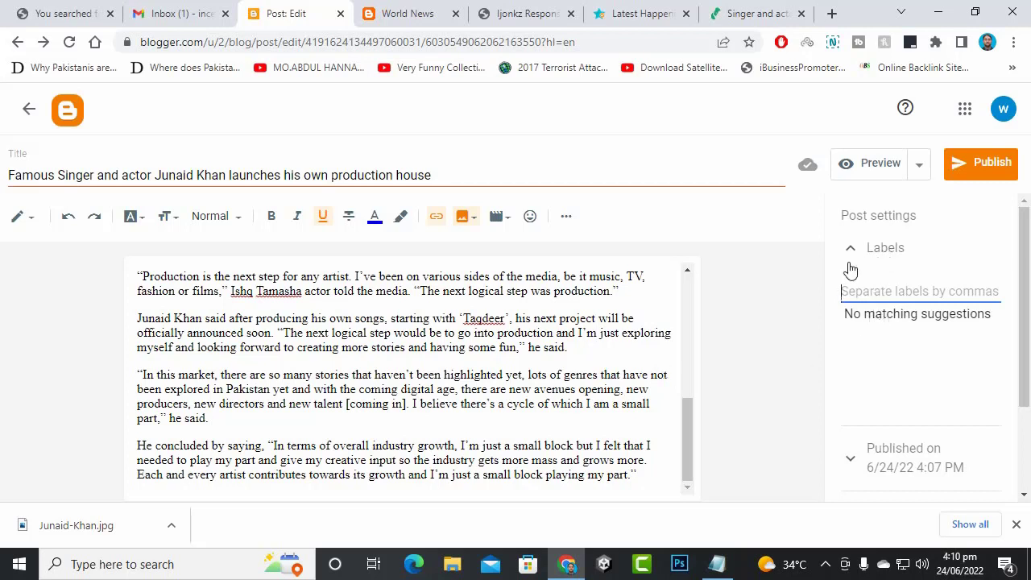
# - Add the Entertainment label to the Junaid Khan production-house post
pyautogui.write('Entertainment')
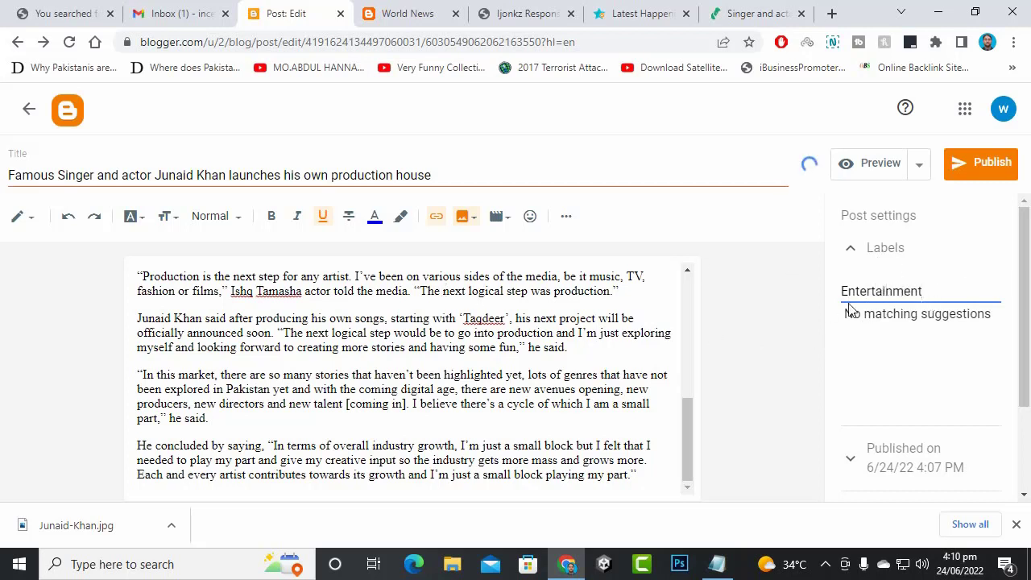
pyautogui.scroll(5, 353, 367)
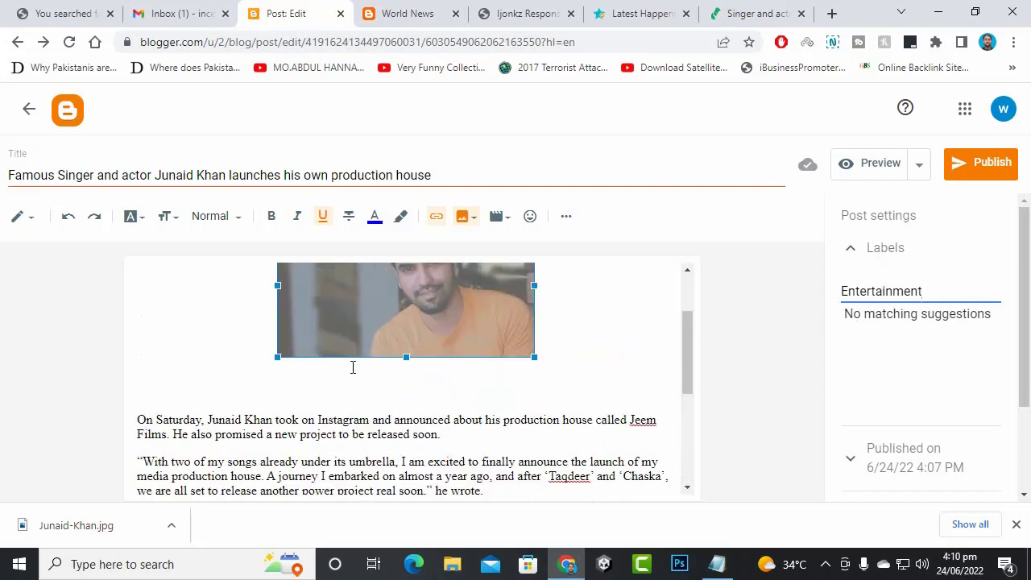
pyautogui.scroll(-3, 872, 364)
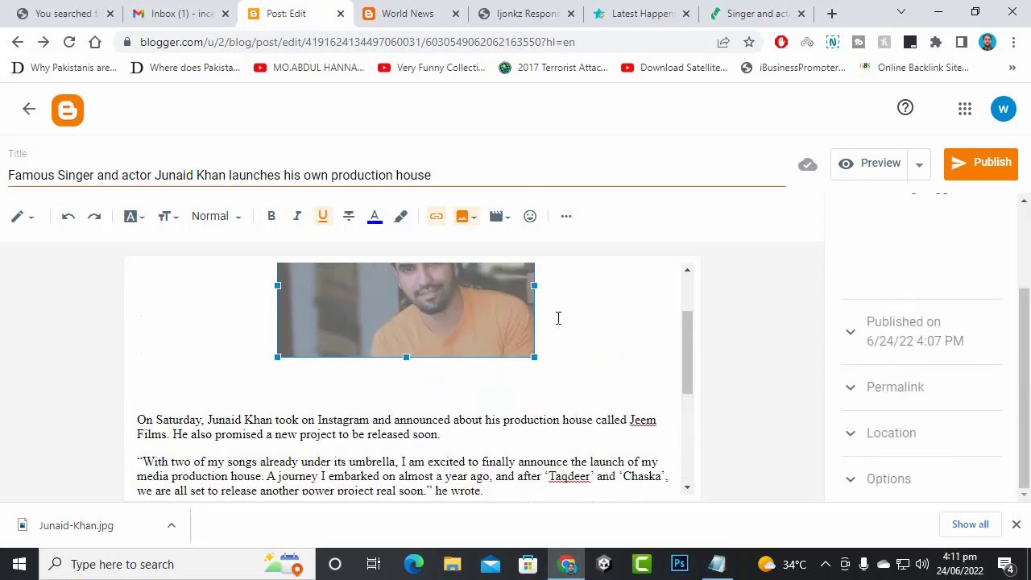
pyautogui.scroll(-5, 556, 317)
# - Publish the post to World News and open the live blog in a new tab
pyautogui.click(982, 159)
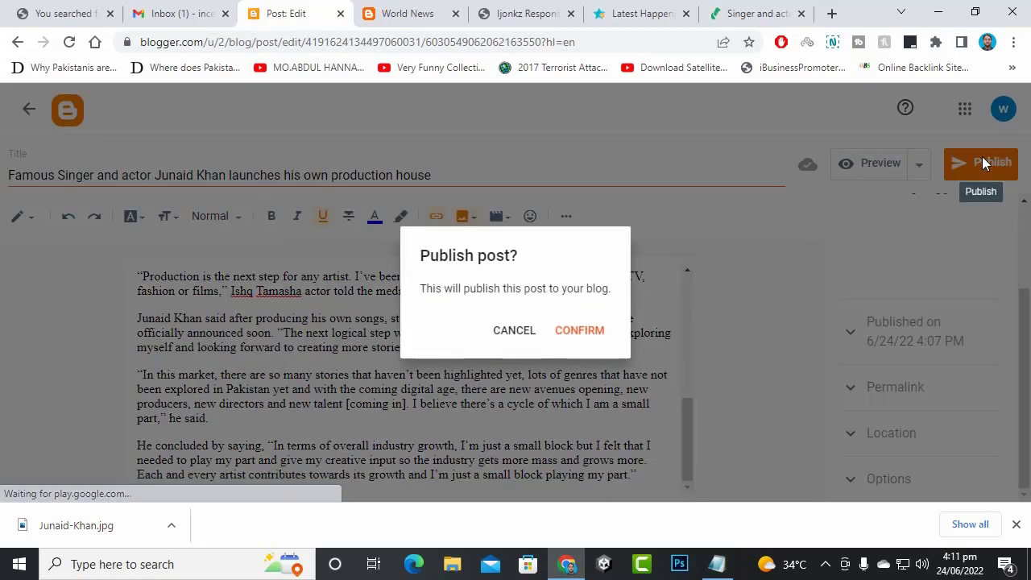
pyautogui.click(580, 330)
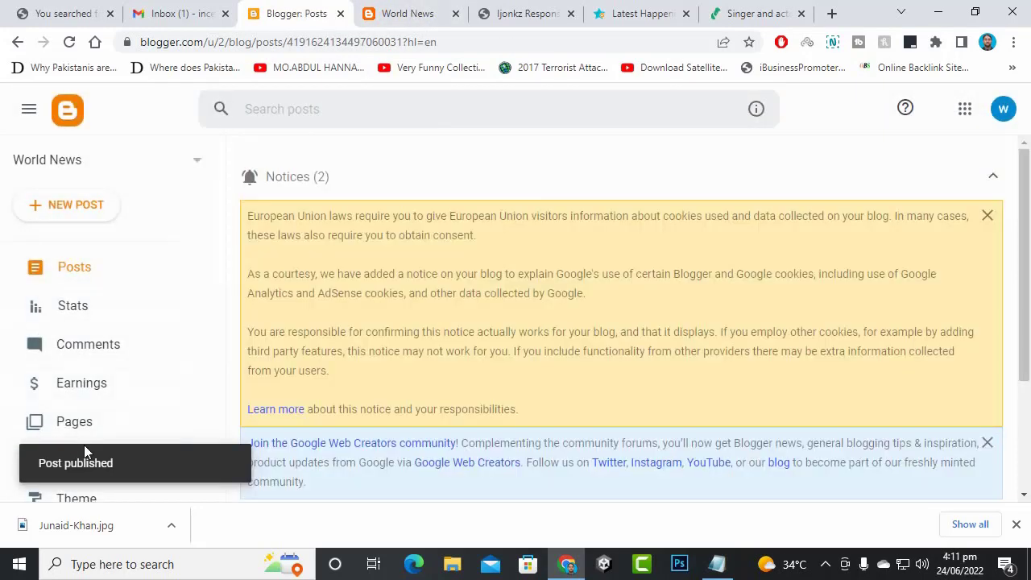
pyautogui.scroll(-3, 146, 422)
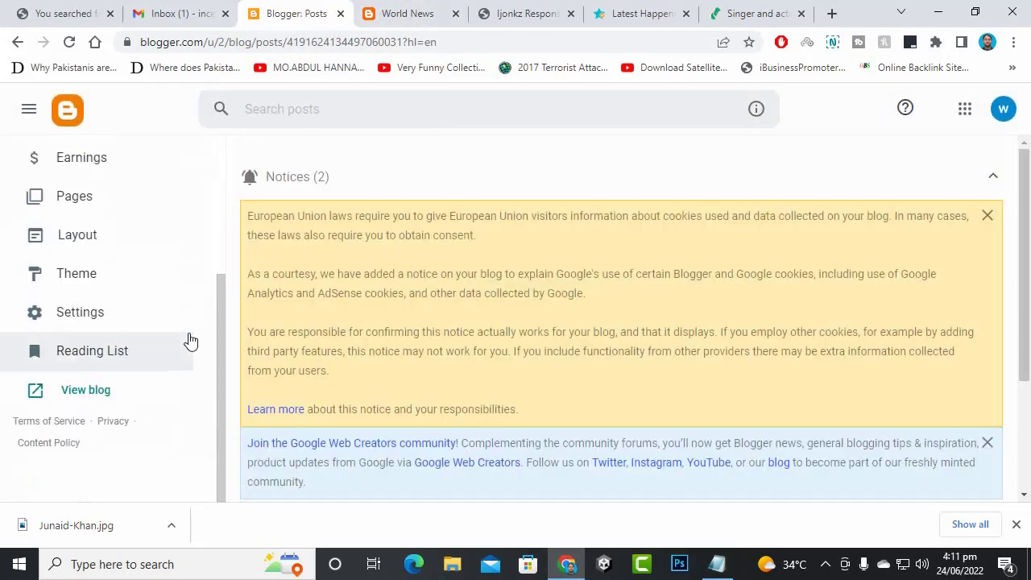
pyautogui.click(96, 390)
pyautogui.click(498, 14)
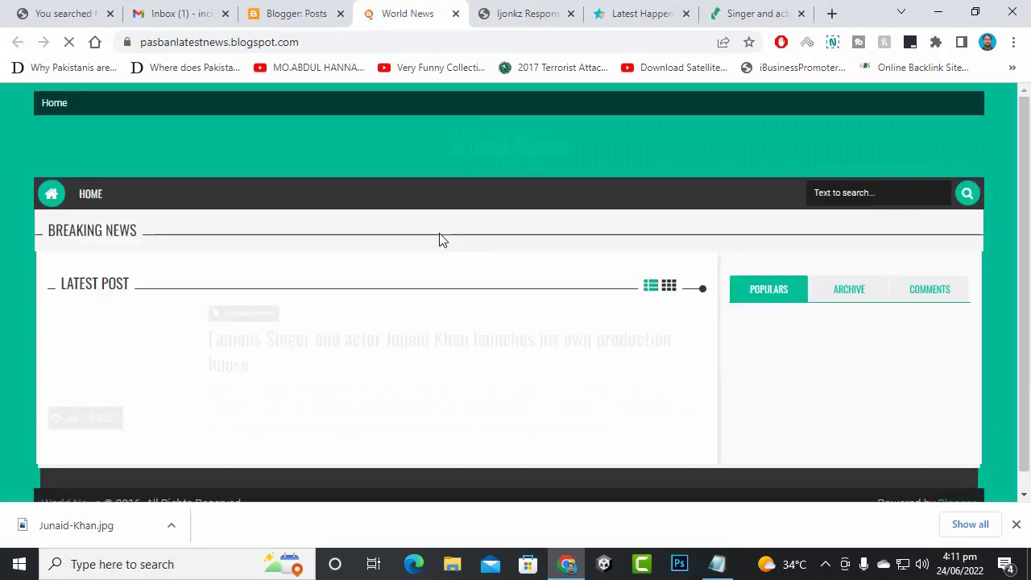
pyautogui.scroll(-2, 391, 271)
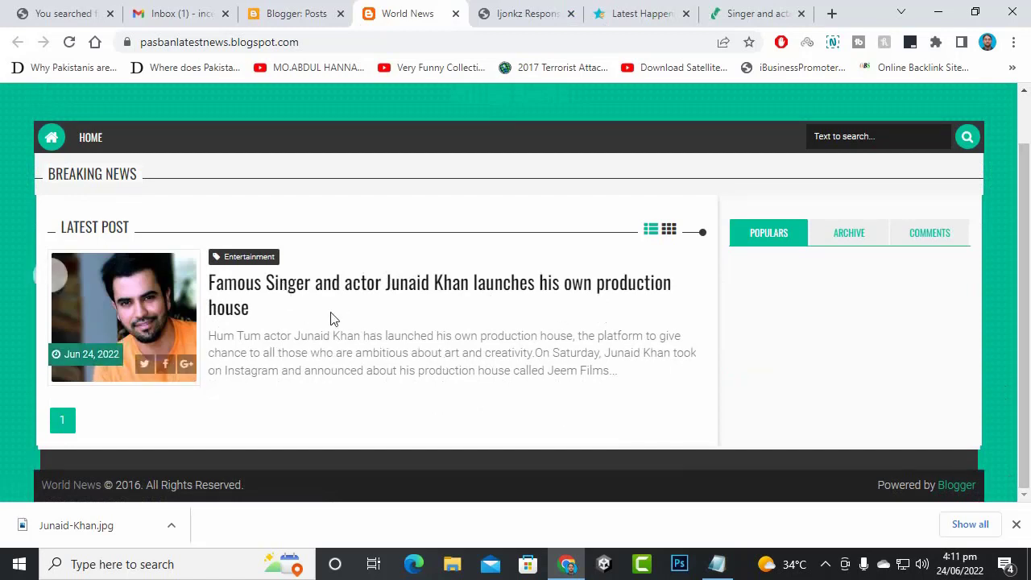
pyautogui.click(334, 291)
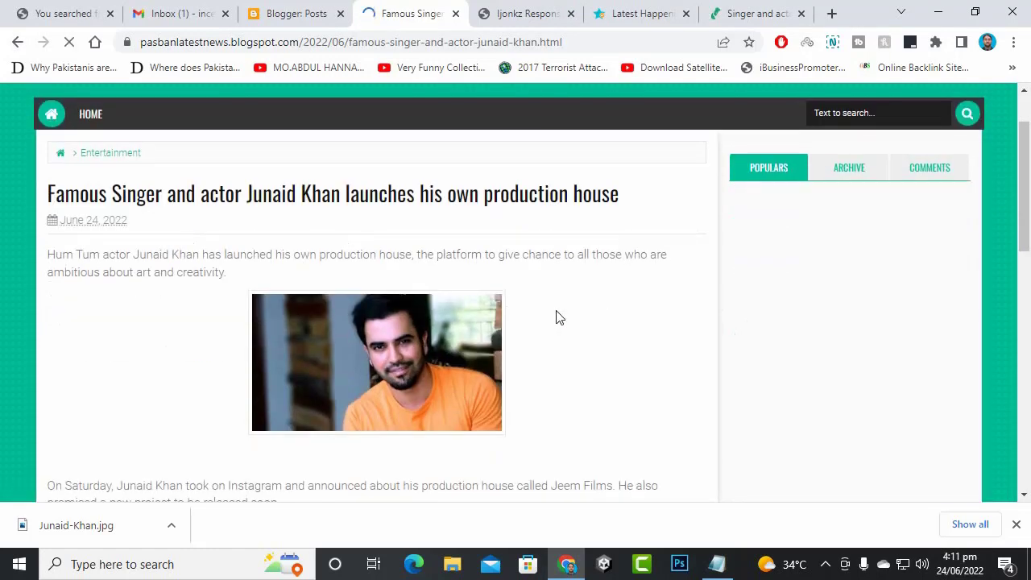
pyautogui.scroll(-10, 556, 314)
pyautogui.scroll(2, 560, 315)
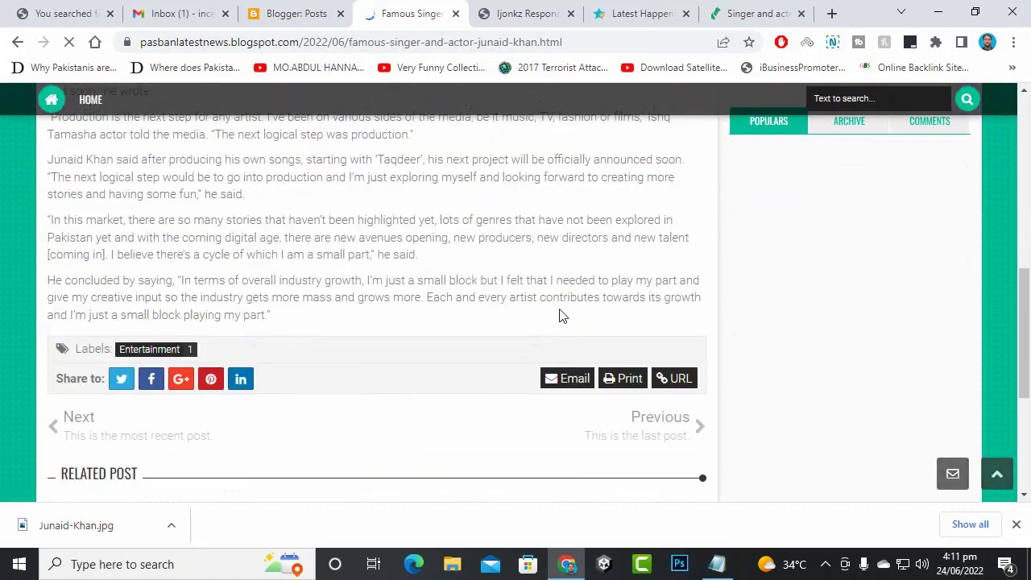
pyautogui.scroll(-4, 559, 315)
pyautogui.scroll(4, 554, 337)
pyautogui.scroll(1, 554, 336)
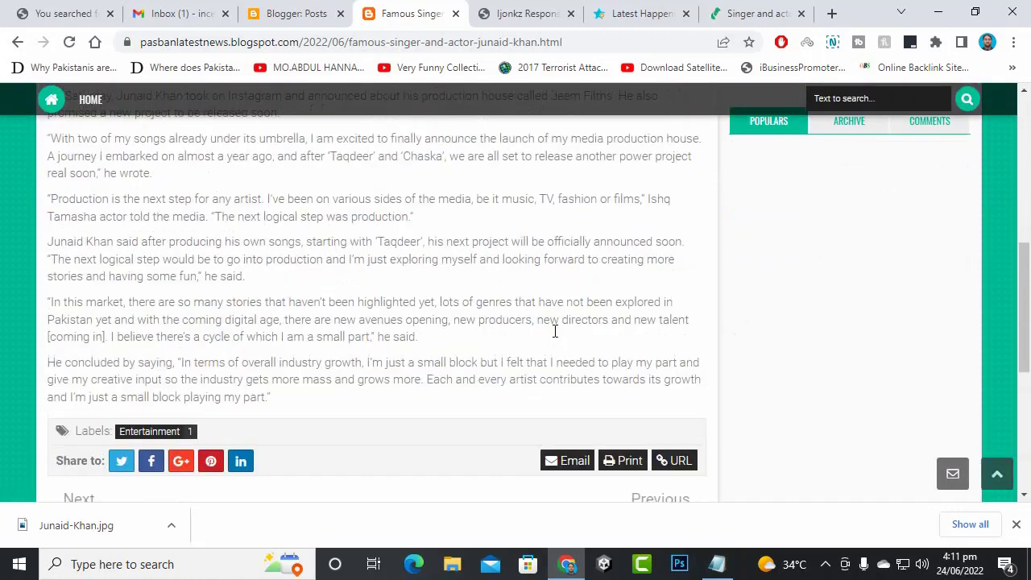
pyautogui.scroll(-5, 552, 330)
pyautogui.scroll(9, 179, 330)
pyautogui.scroll(2, 179, 330)
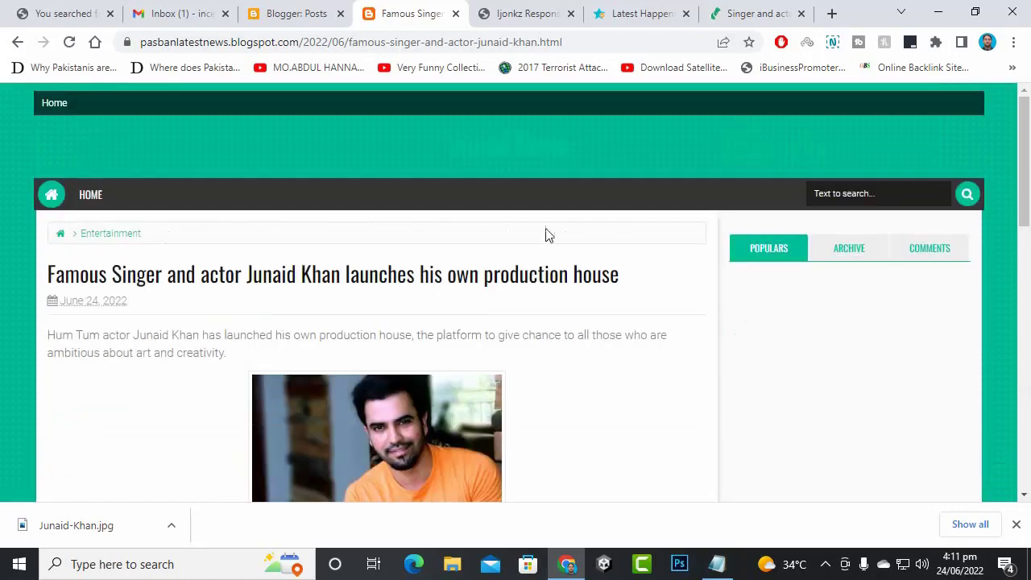
pyautogui.click(84, 196)
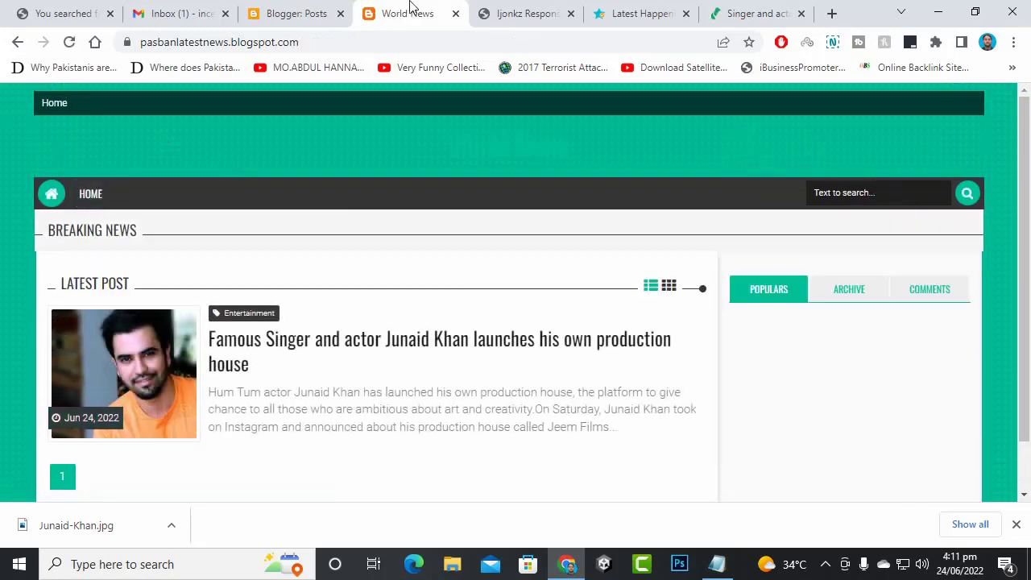
pyautogui.click(292, 10)
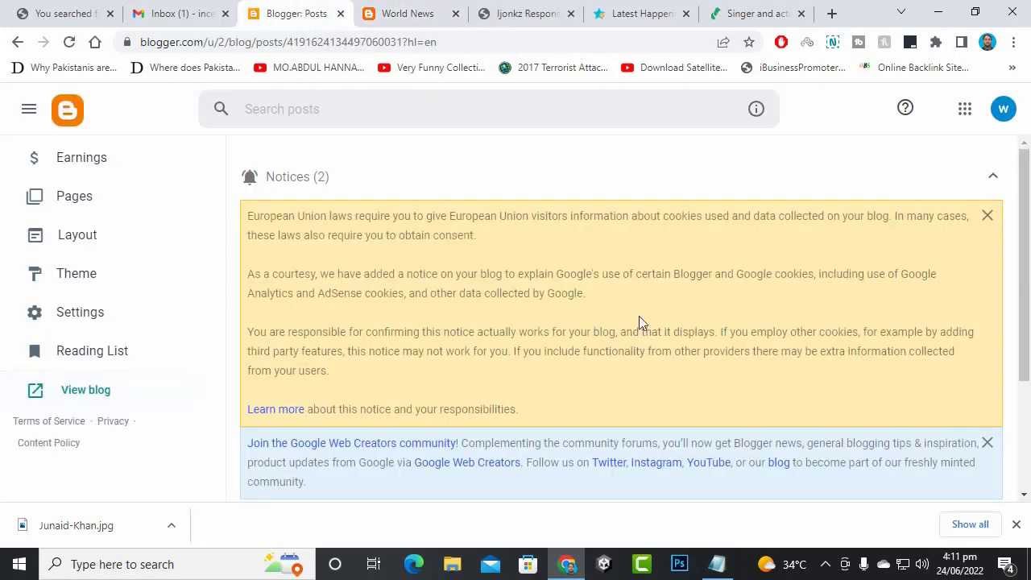
# - Open 'Skardu — Mountaineers' paradise in Gilgit-Baltistan' from the Posts list in the editor
pyautogui.click(824, 564)
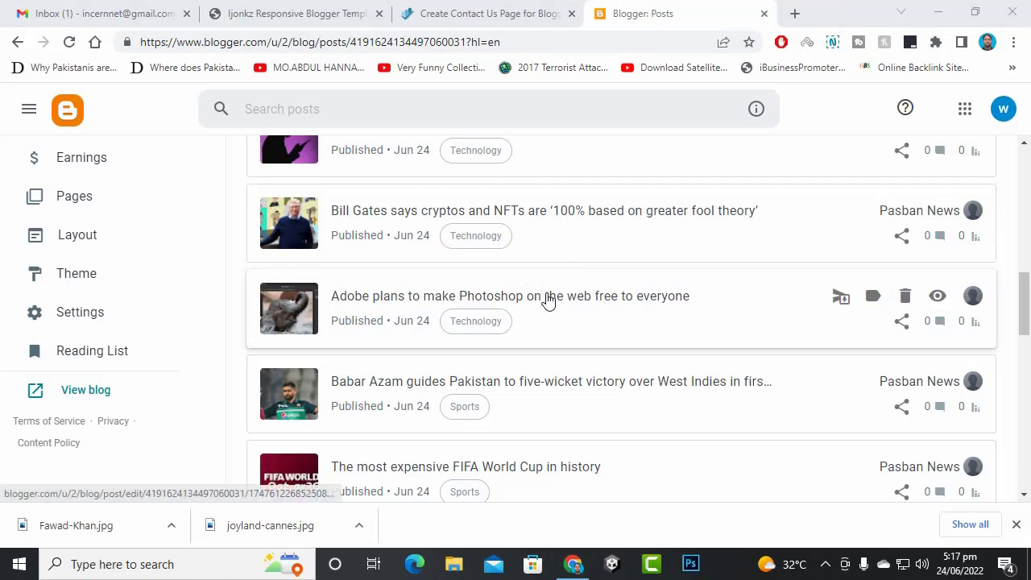
pyautogui.scroll(-7, 544, 304)
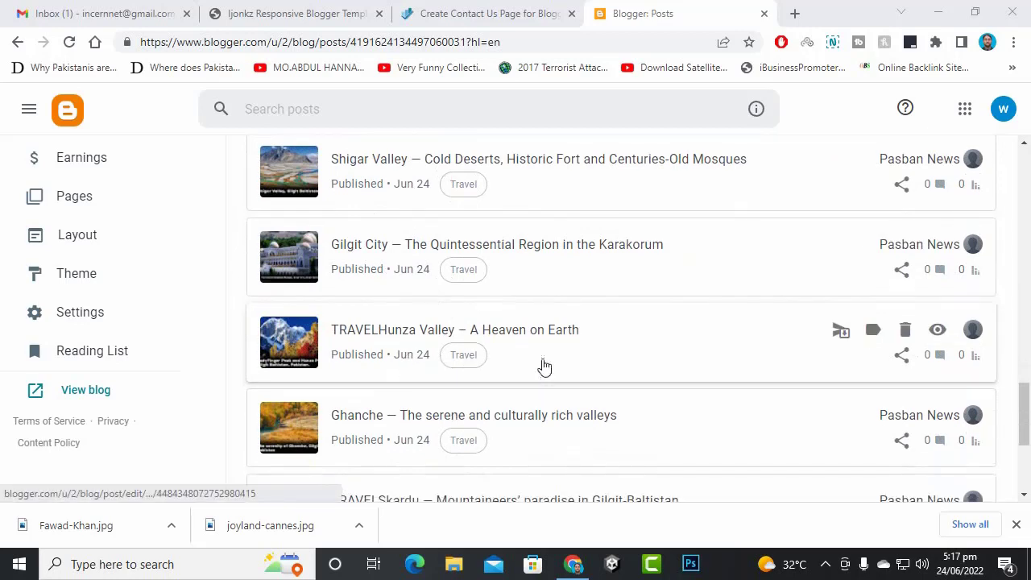
pyautogui.scroll(-3, 459, 329)
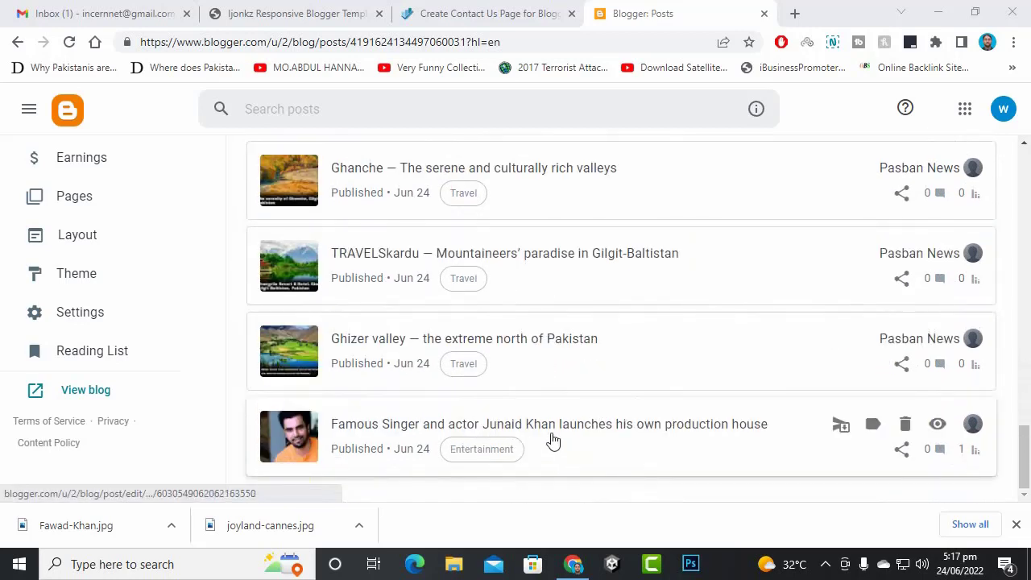
pyautogui.click(569, 255)
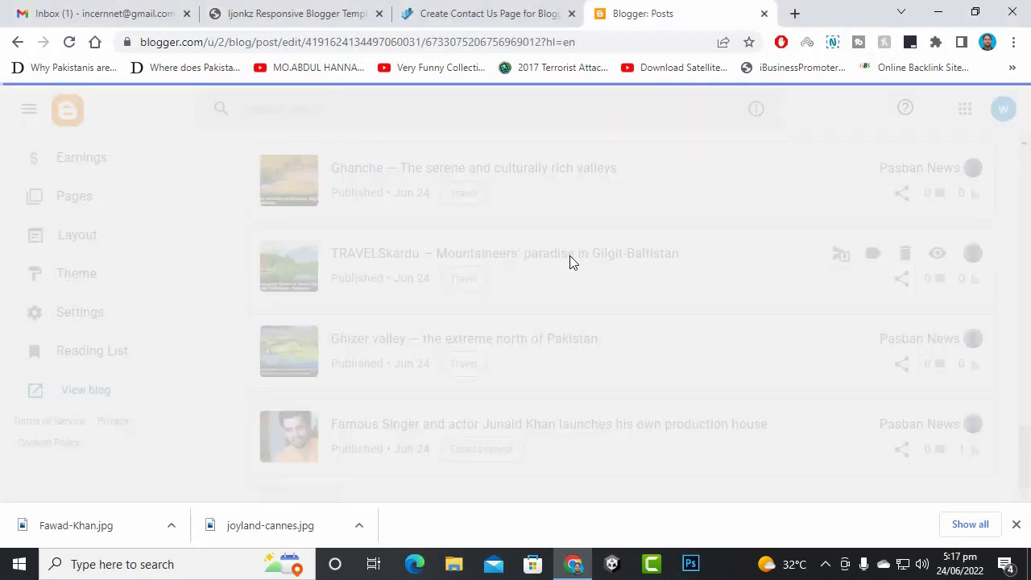
pyautogui.scroll(-8, 429, 325)
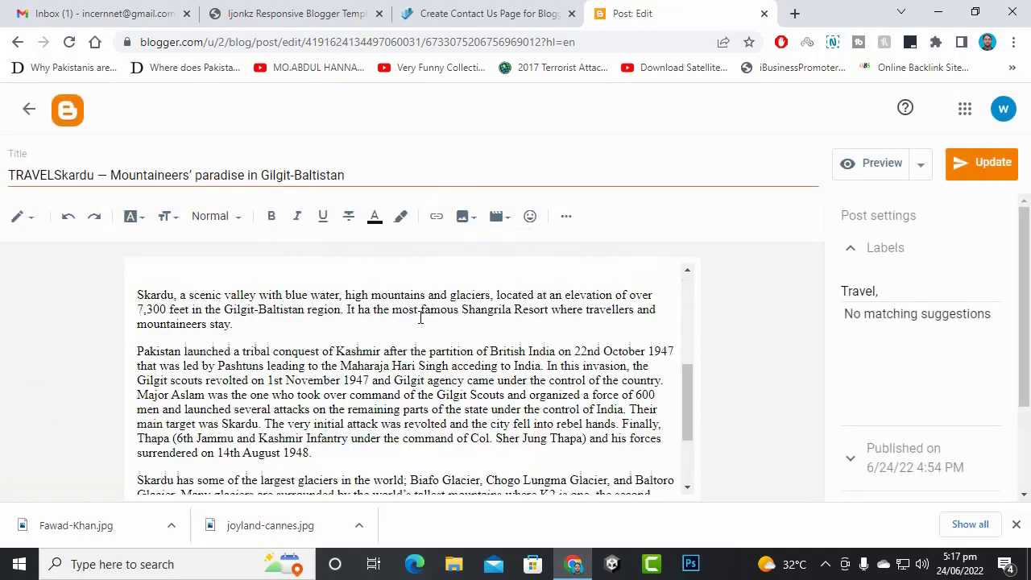
# - Add, then remove, the Entertainment label and leave the Skardu post without saving
pyautogui.click(928, 300)
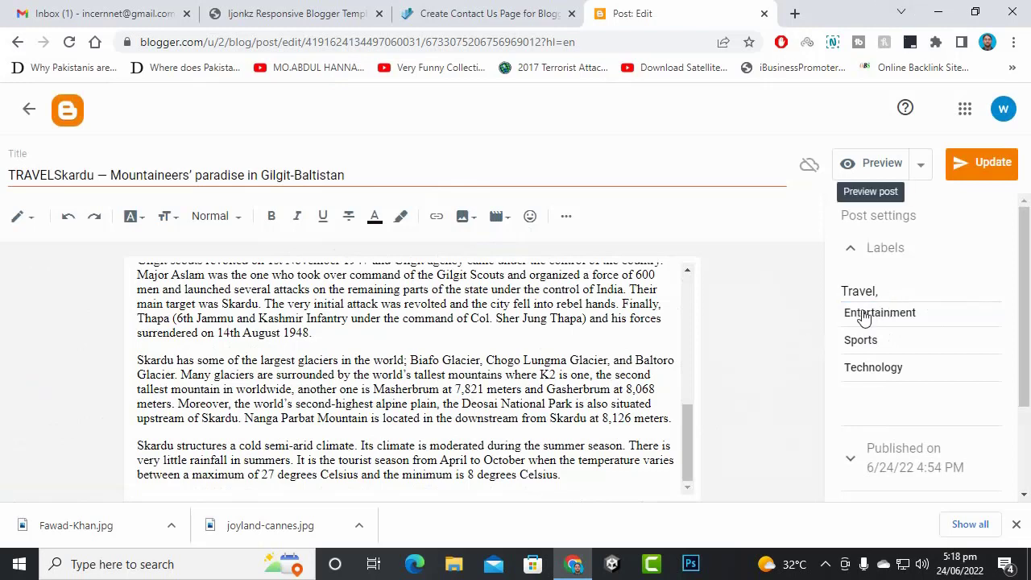
pyautogui.click(895, 316)
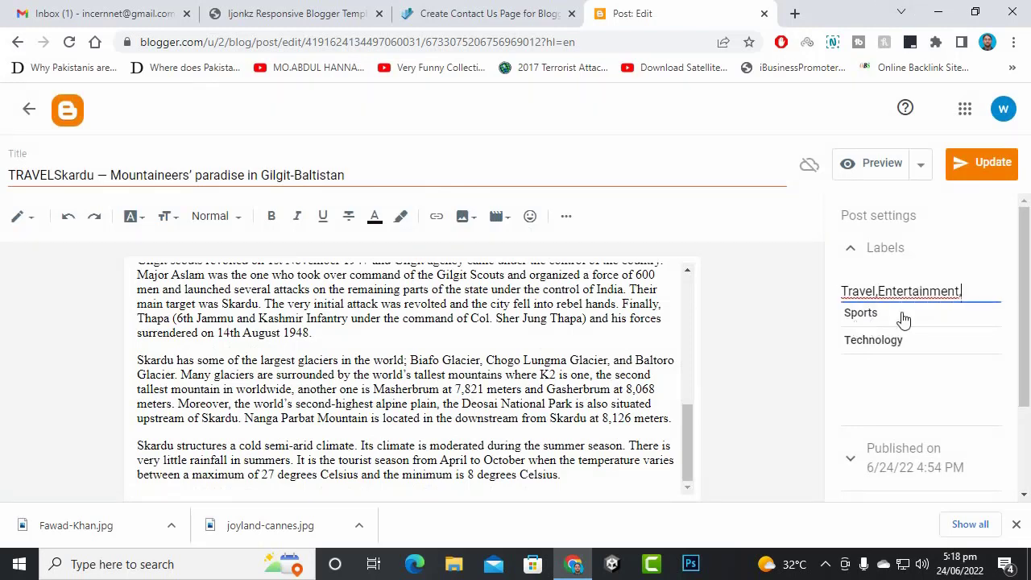
pyautogui.moveTo(957, 291); pyautogui.dragTo(878, 292)
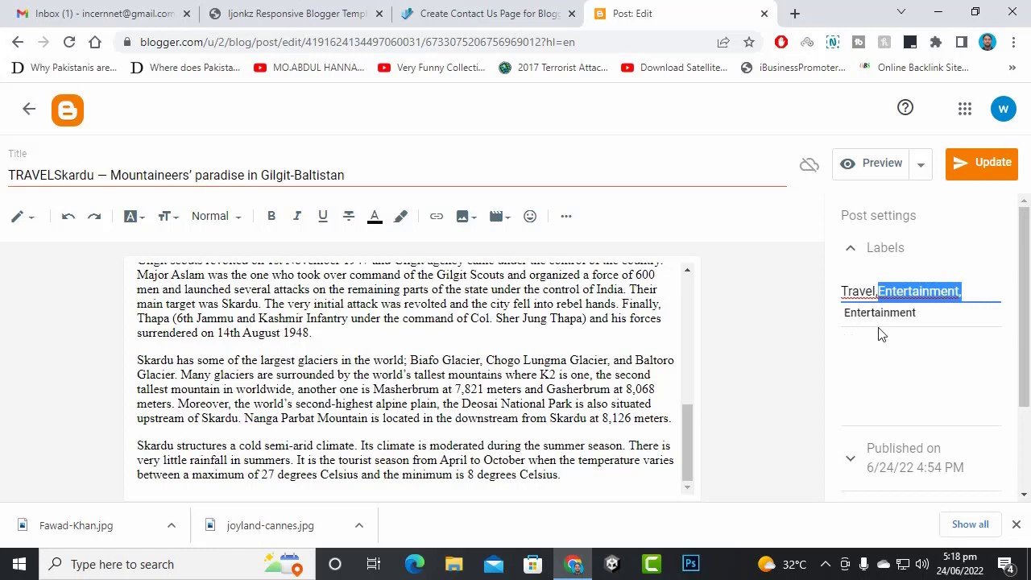
pyautogui.press('BackSpace')
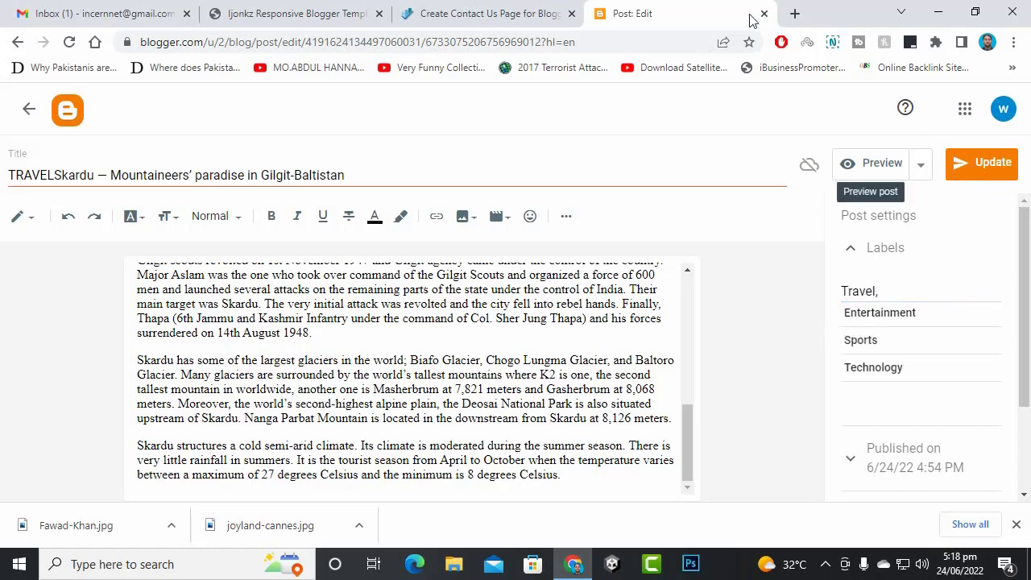
pyautogui.click(29, 108)
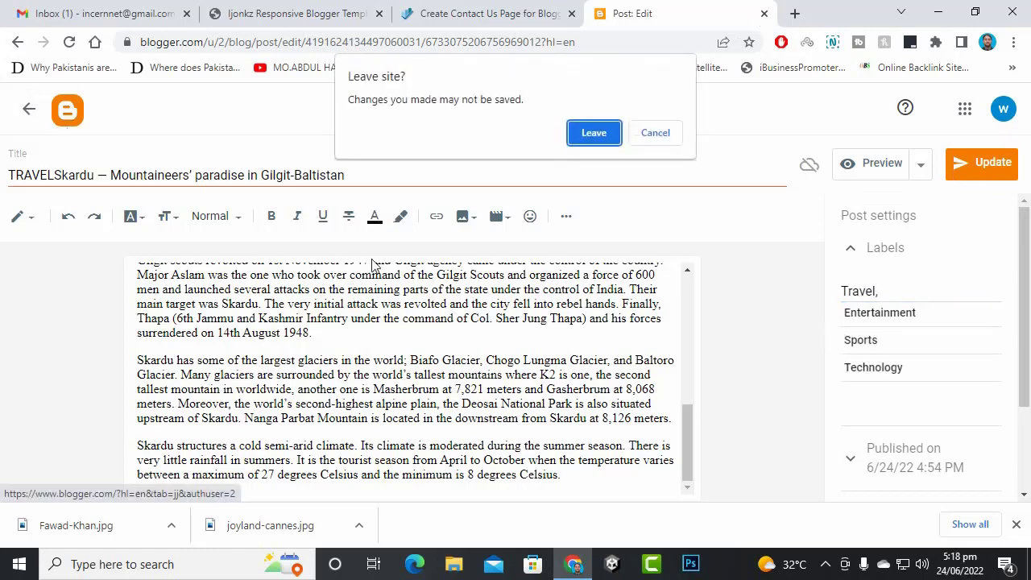
pyautogui.click(593, 134)
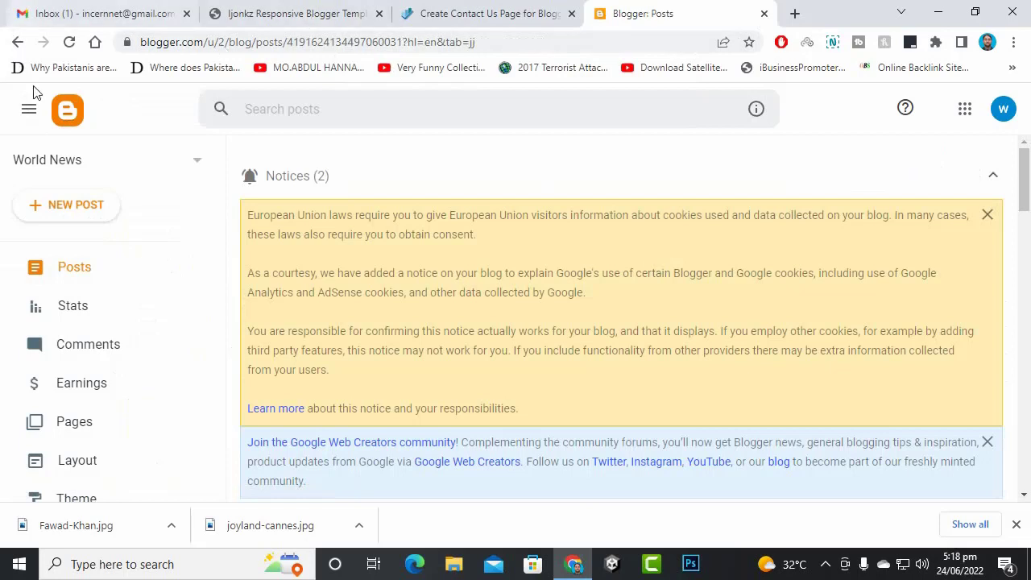
# - Browse the live World News blog's latest posts, then return to the Blogger dashboard tab
pyautogui.scroll(-3, 145, 406)
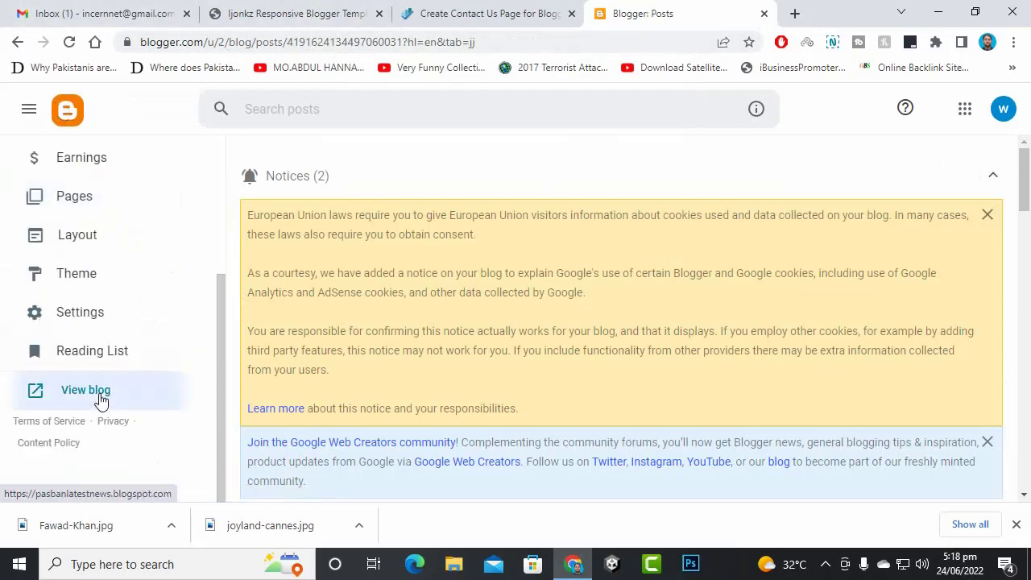
pyautogui.click(133, 396)
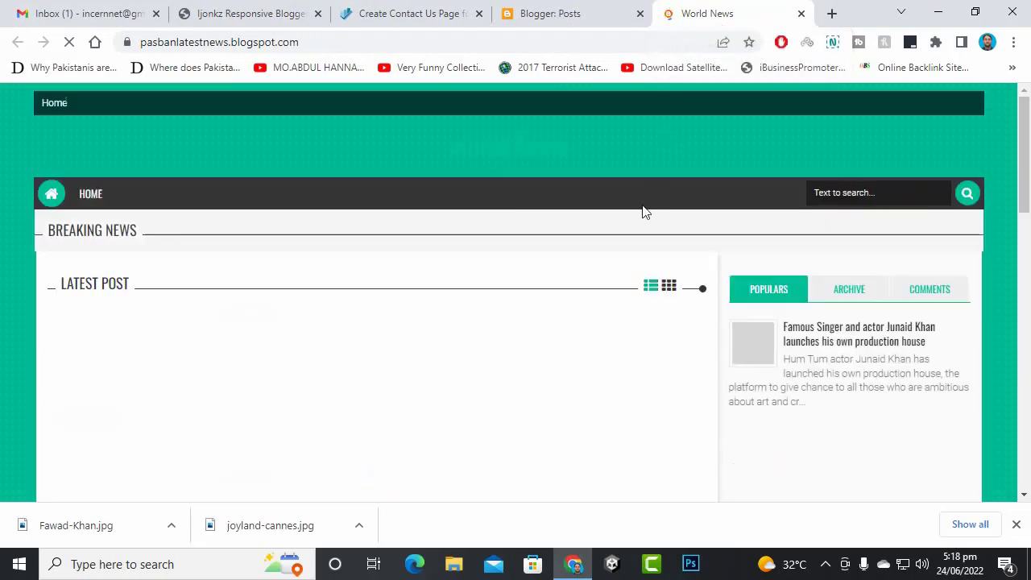
pyautogui.scroll(-10, 473, 306)
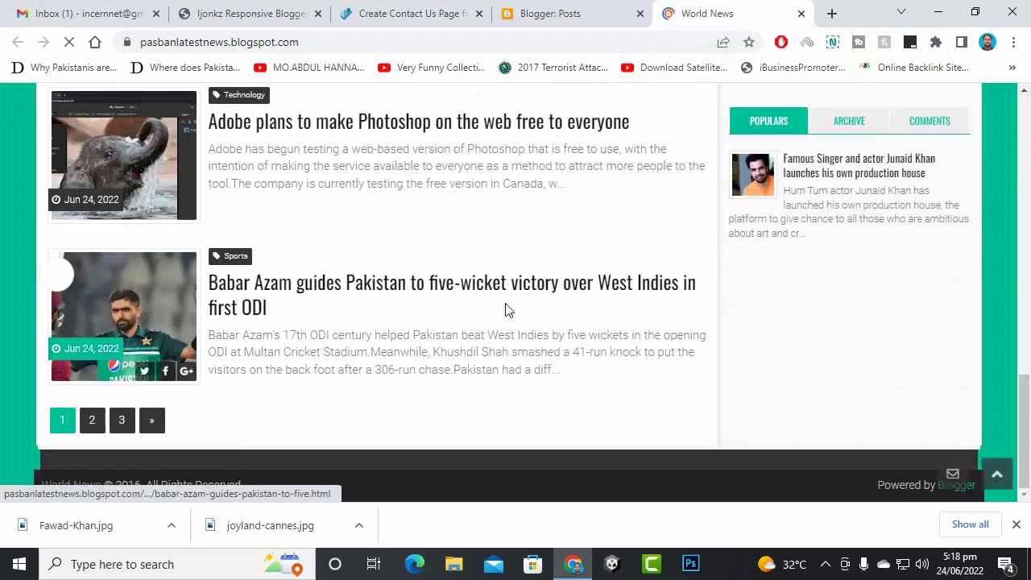
pyautogui.scroll(5, 376, 308)
pyautogui.scroll(4, 375, 308)
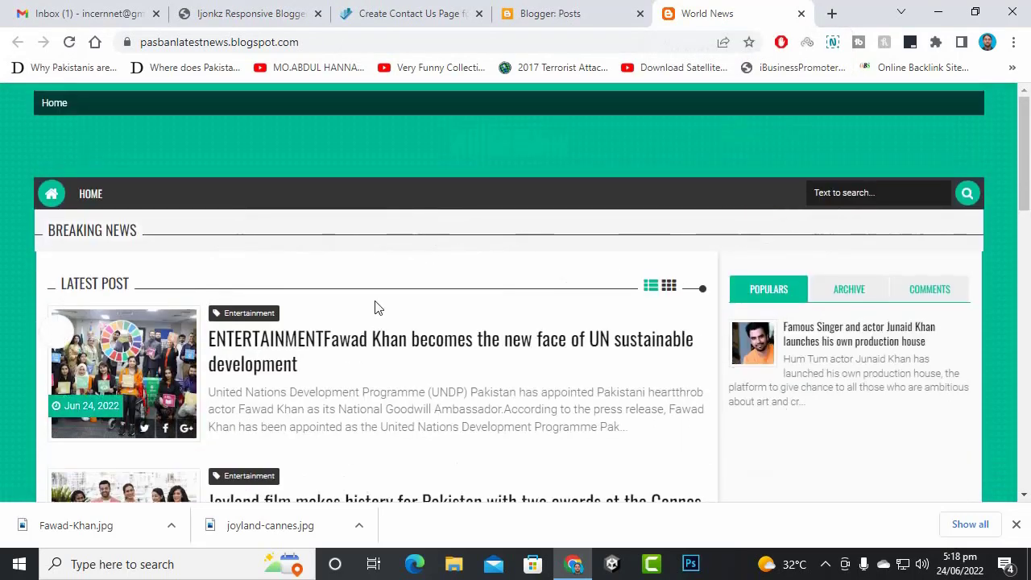
pyautogui.scroll(-10, 617, 323)
pyautogui.scroll(10, 617, 324)
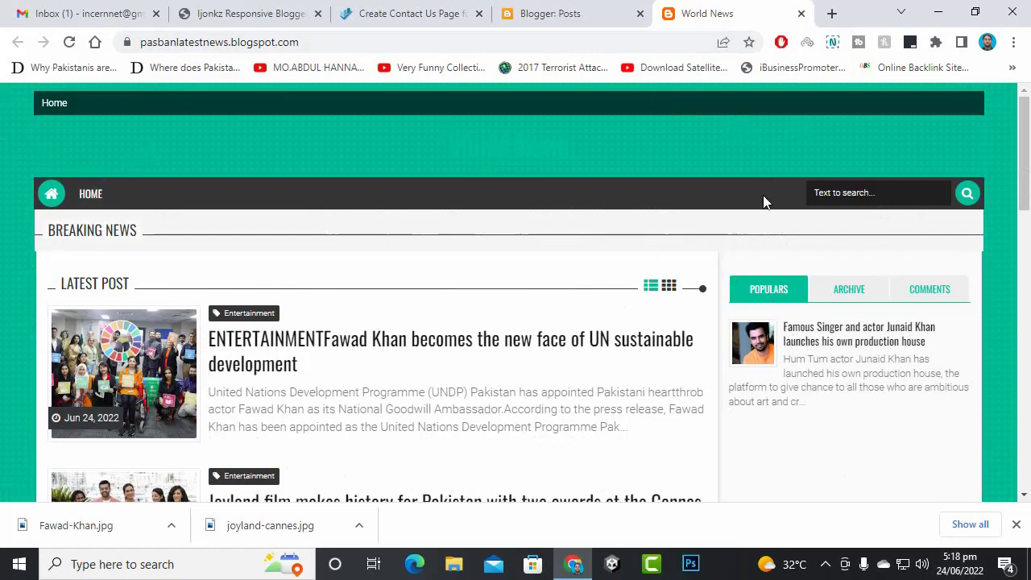
pyautogui.click(576, 10)
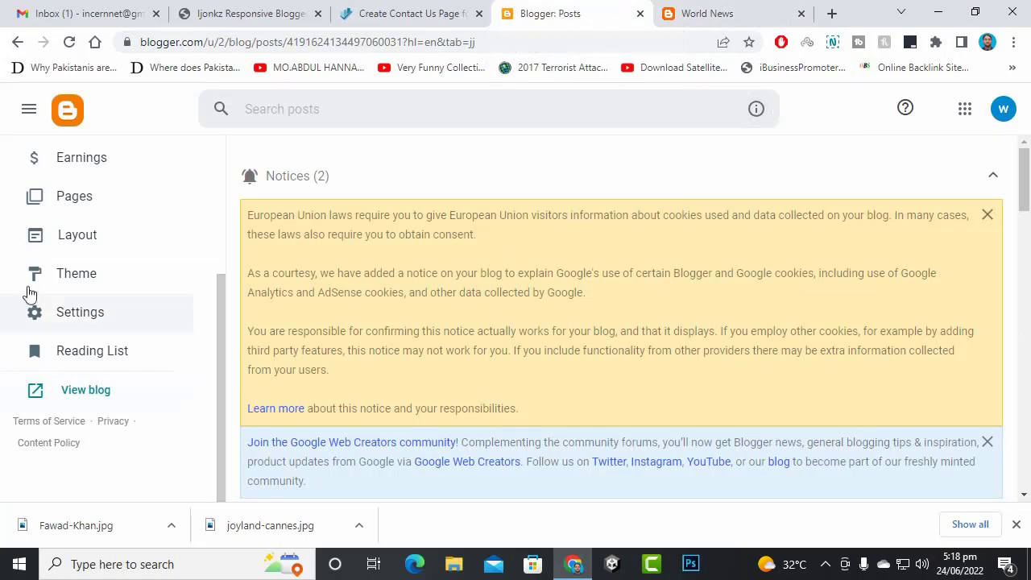
# - Create a new blog page titled 'About'
pyautogui.click(70, 196)
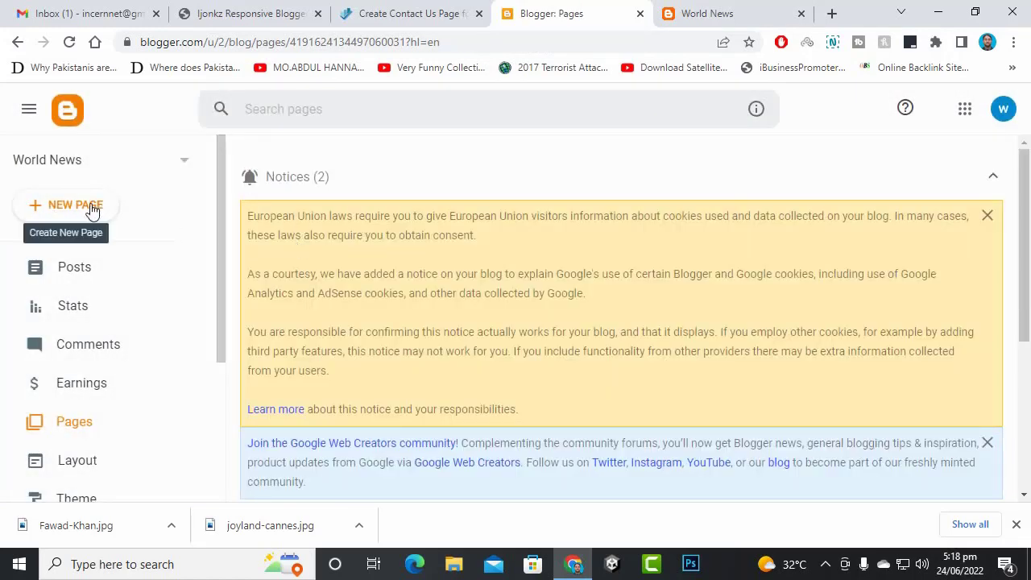
pyautogui.click(92, 207)
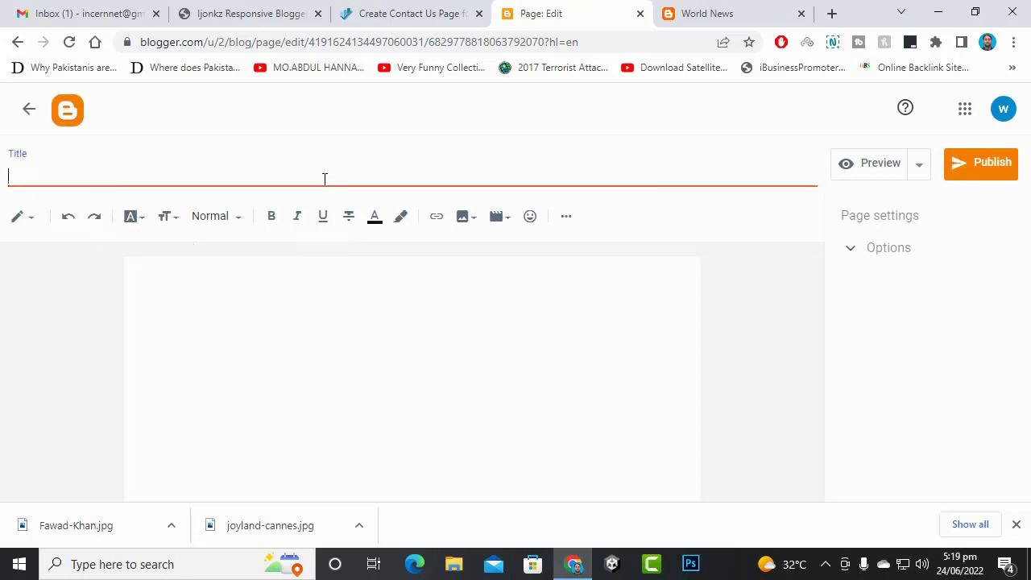
pyautogui.write('About')
pyautogui.click(285, 285)
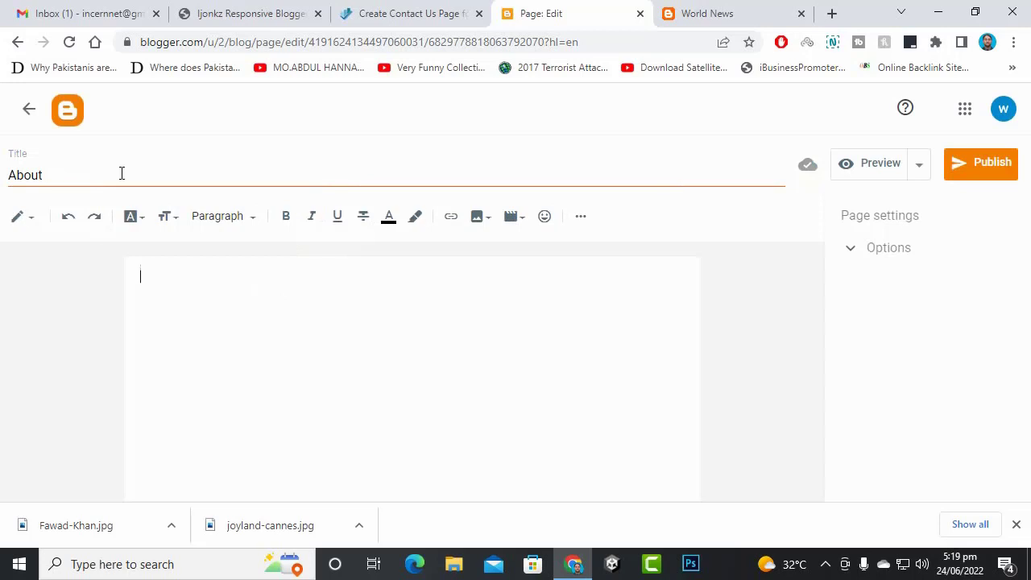
# - Give the About page the body 'No.1 pakistani news website' and publish it
pyautogui.write('No.1 pakistani news website')
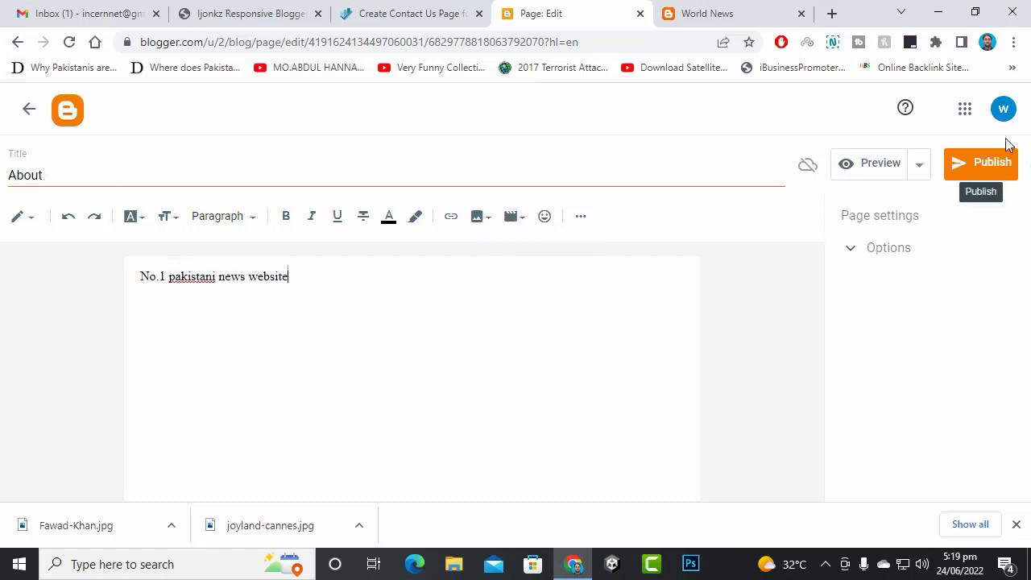
pyautogui.click(983, 165)
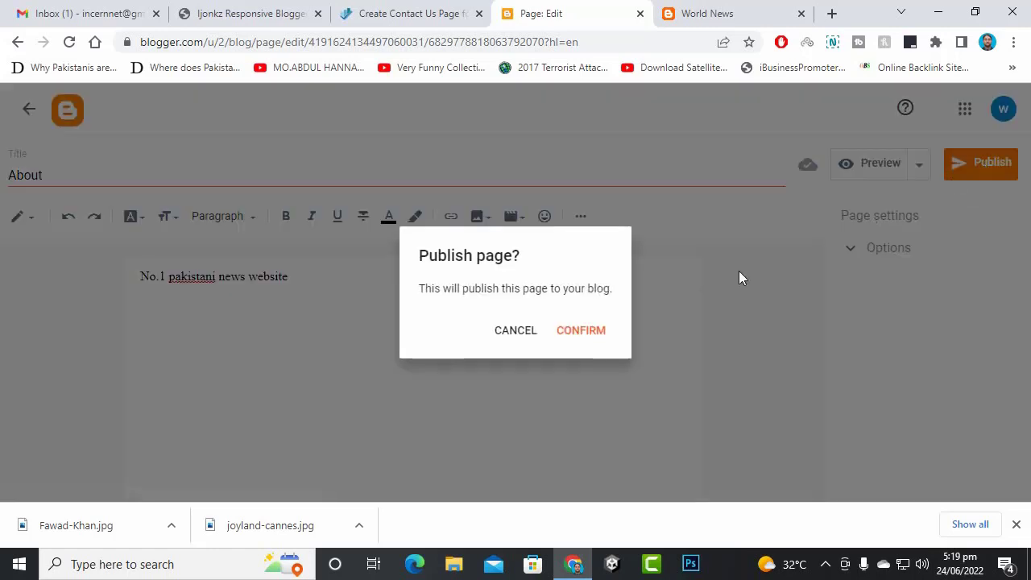
pyautogui.click(570, 334)
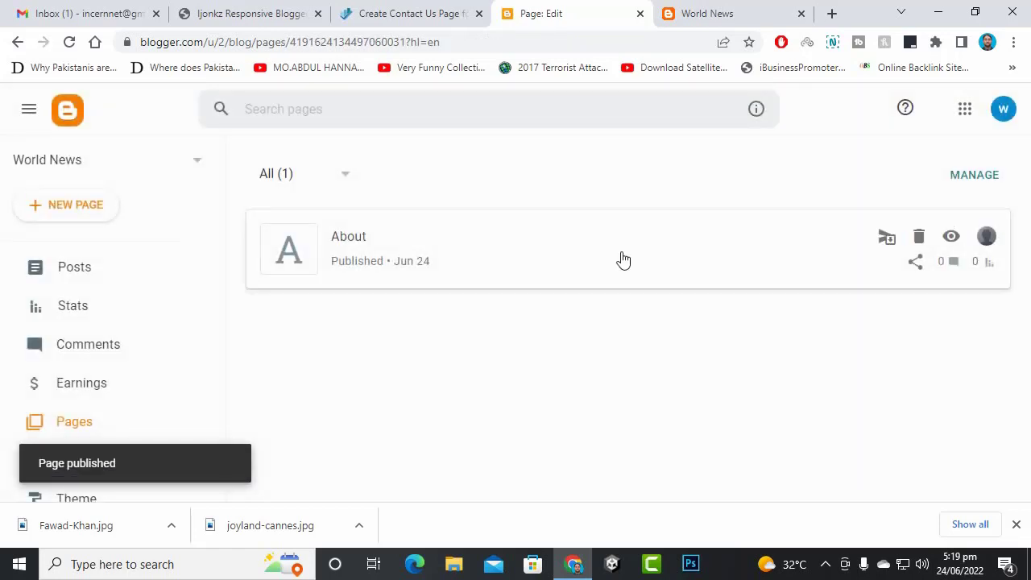
pyautogui.scroll(-3, 771, 297)
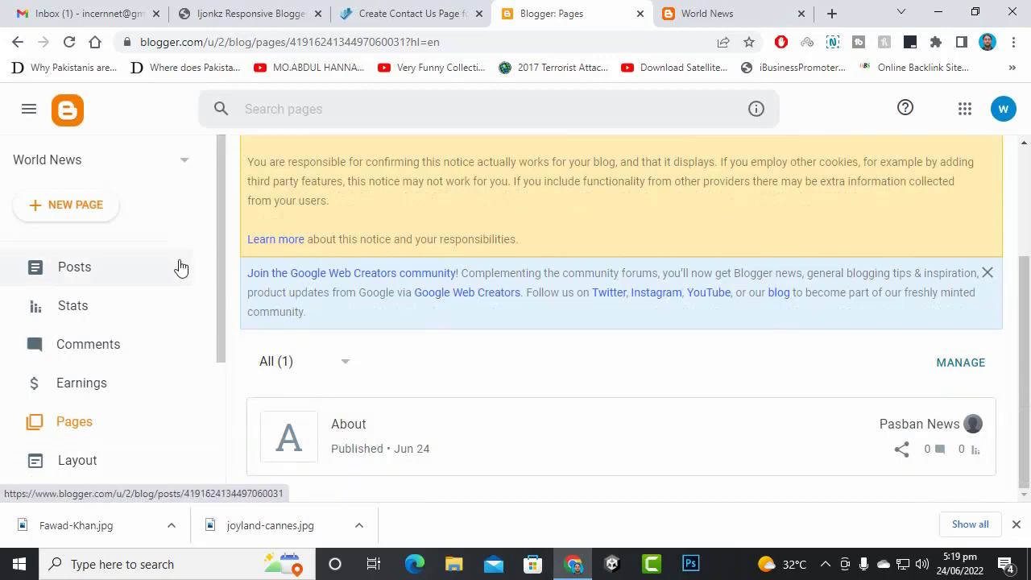
pyautogui.click(832, 13)
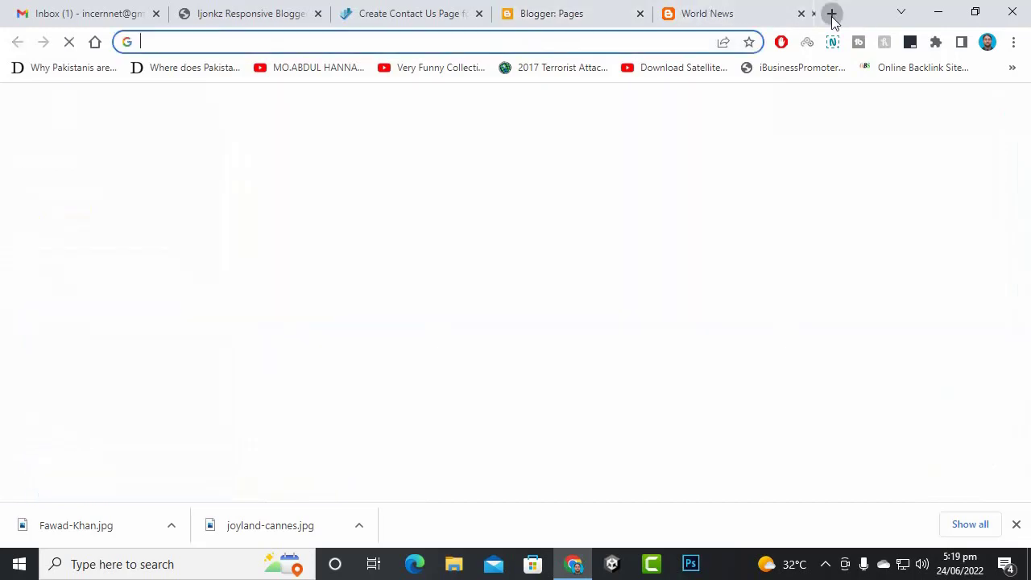
# - Google 'terms and conditions' in the blank tab
pyautogui.click(644, 8)
pyautogui.click(706, 12)
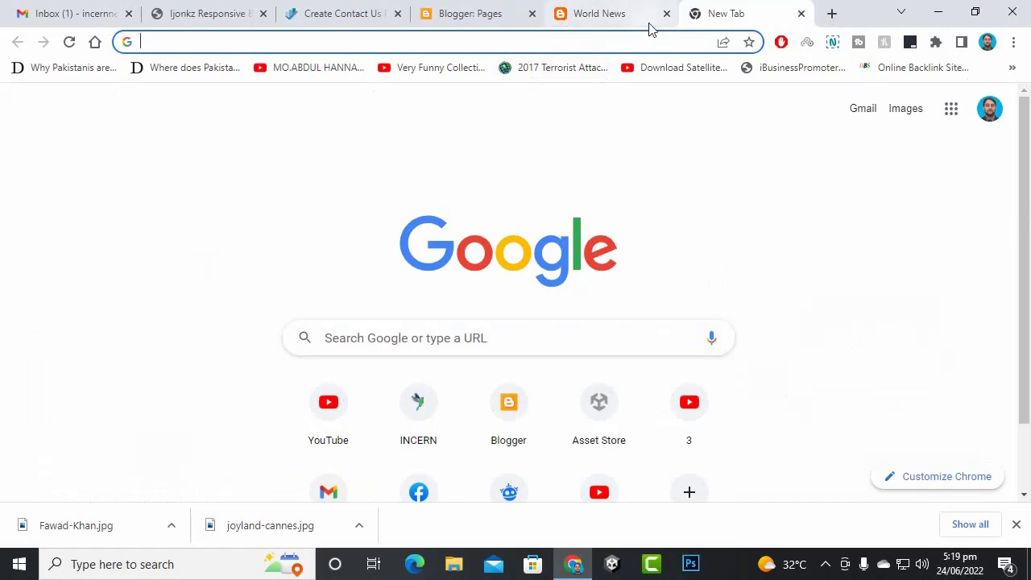
pyautogui.write('terms')
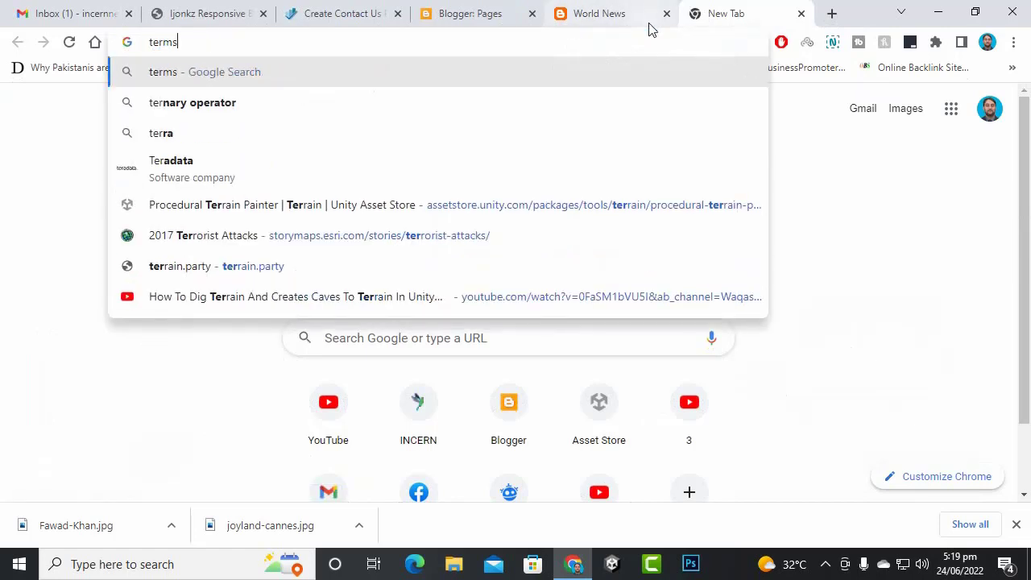
pyautogui.press('Down')
pyautogui.press('Return')
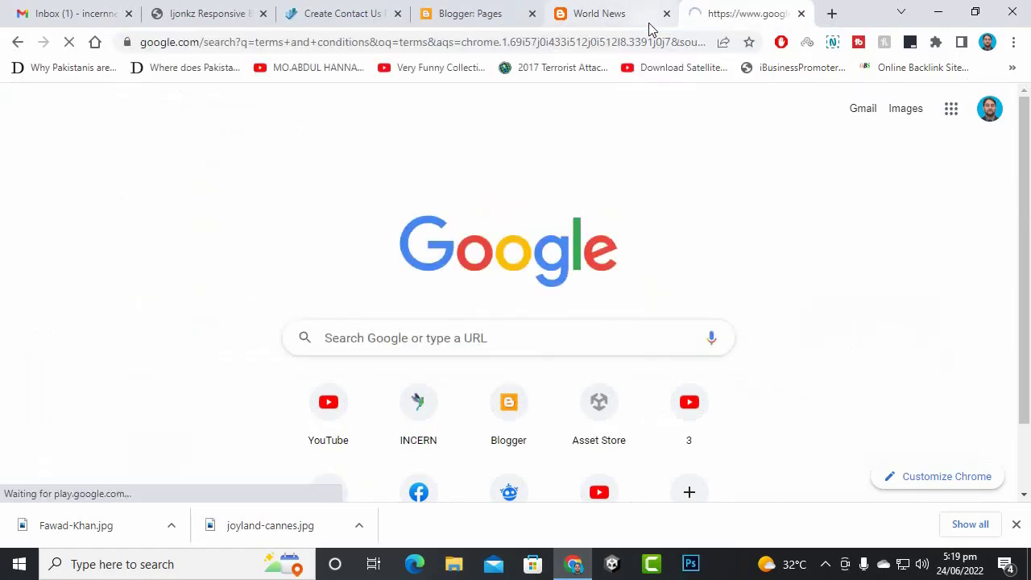
# - Refine the search to 'terms and conditions generator'
pyautogui.scroll(-3, 370, 241)
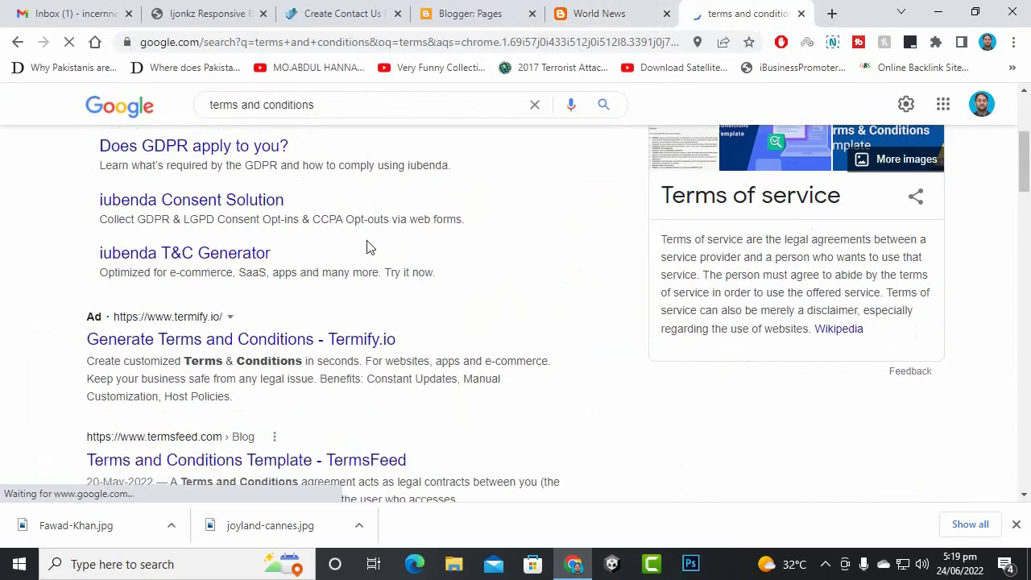
pyautogui.scroll(-3, 339, 193)
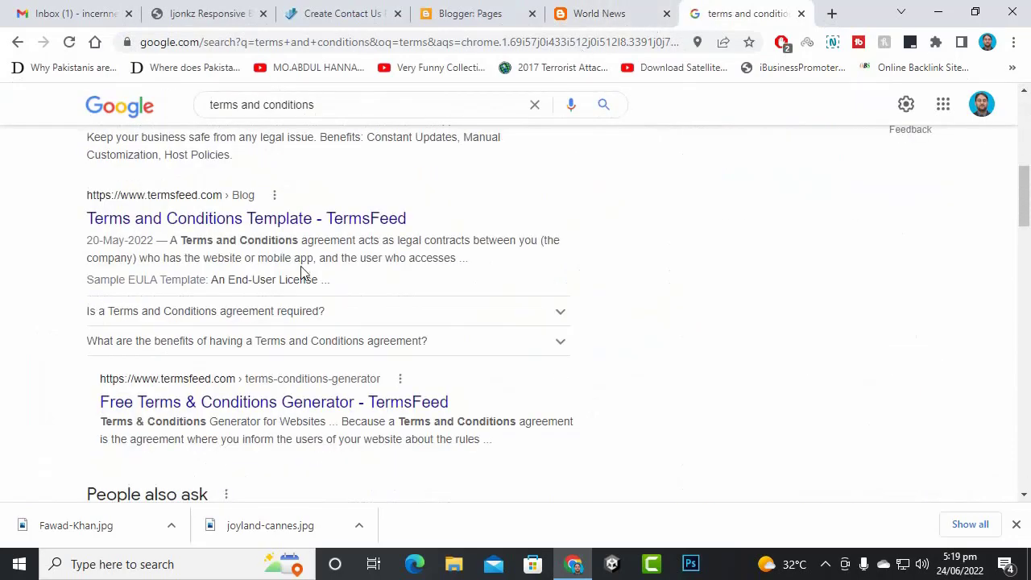
pyautogui.scroll(4, 266, 350)
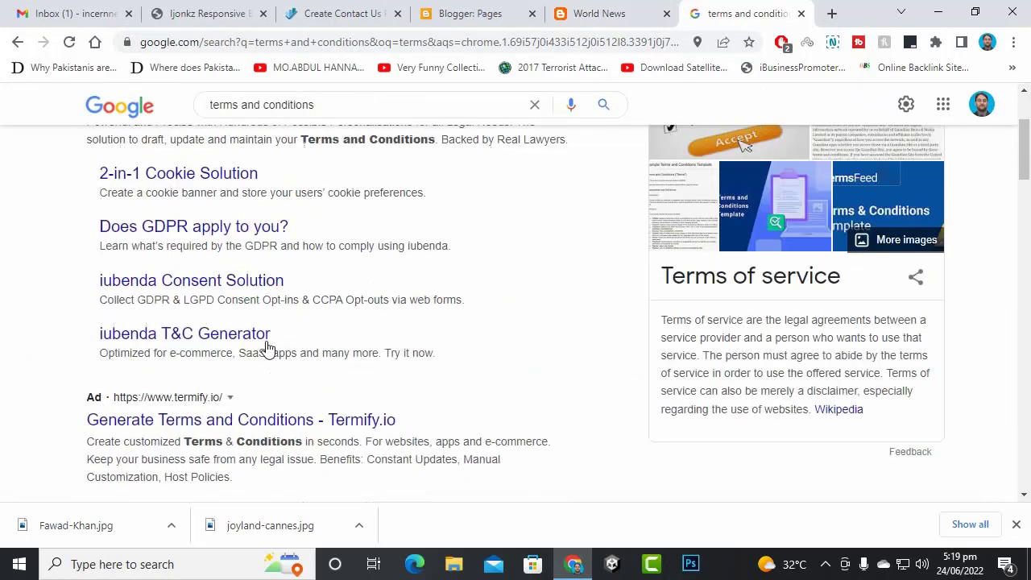
pyautogui.click(384, 104)
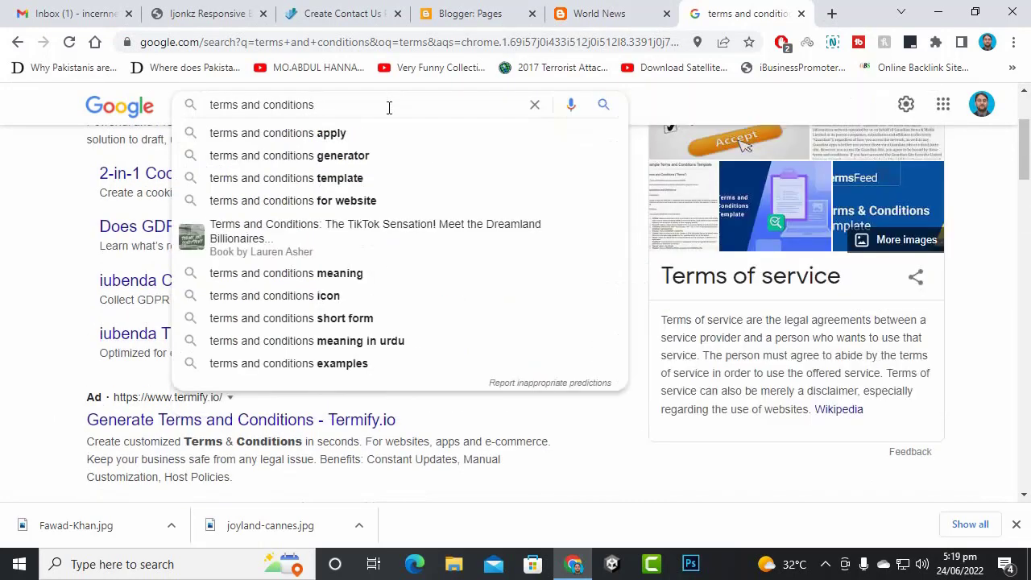
pyautogui.click(386, 155)
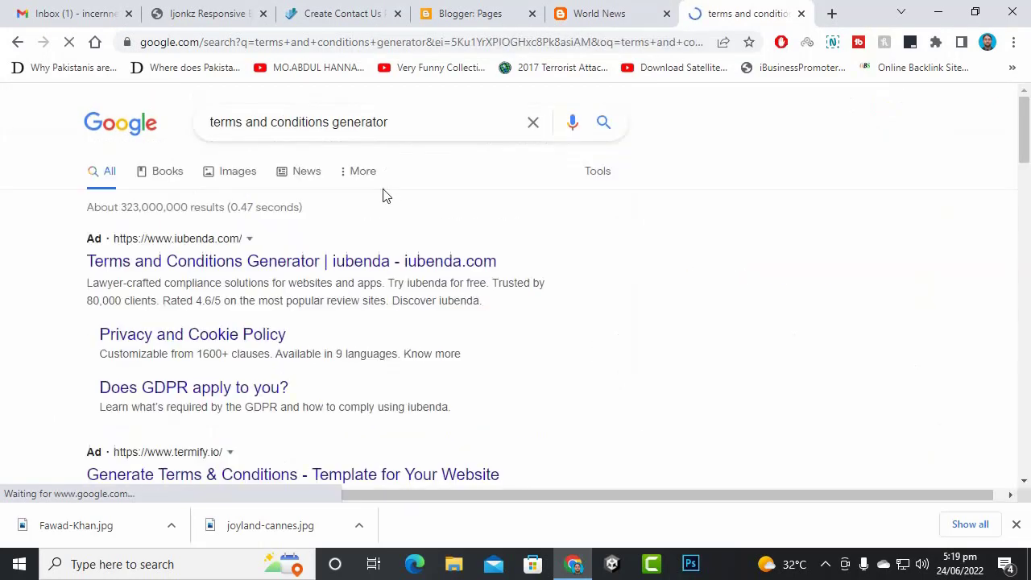
pyautogui.scroll(-4, 382, 234)
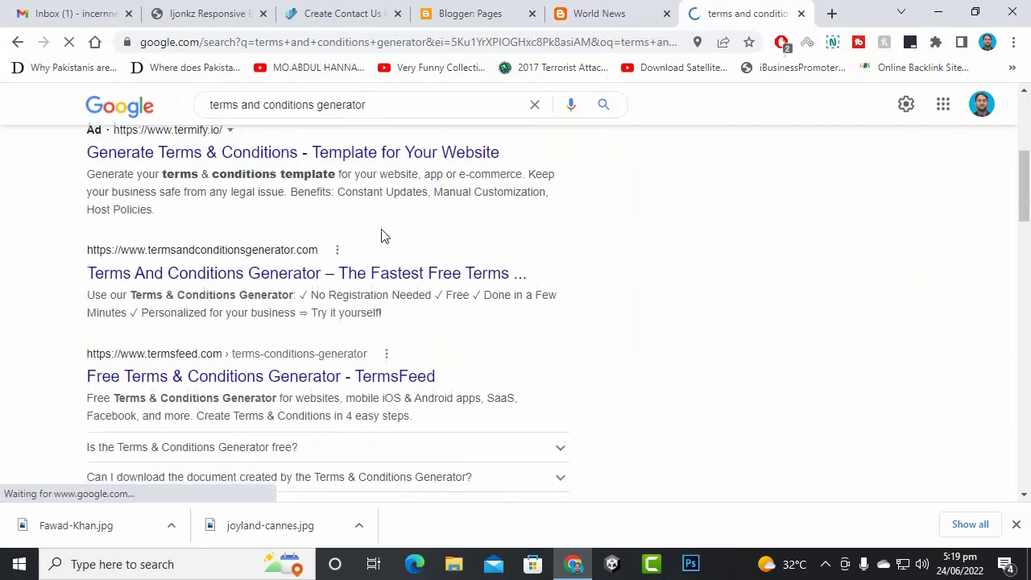
# - Open termsandconditionsgenerator.com in a new tab and check the live blog's web address
pyautogui.rightClick(243, 278)
pyautogui.click(282, 289)
pyautogui.scroll(2, 409, 402)
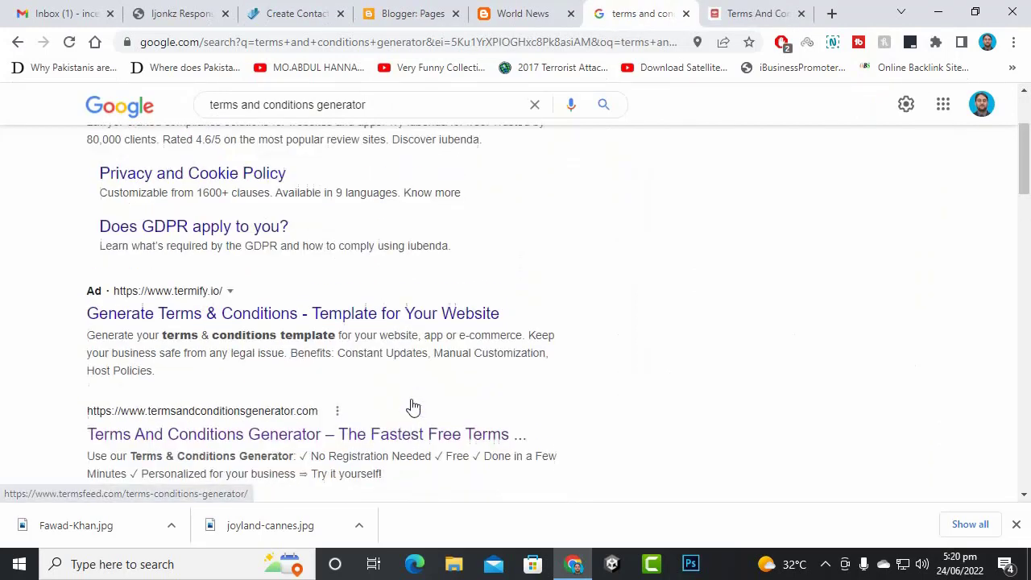
pyautogui.hotkey('ctrl', 'Tab')
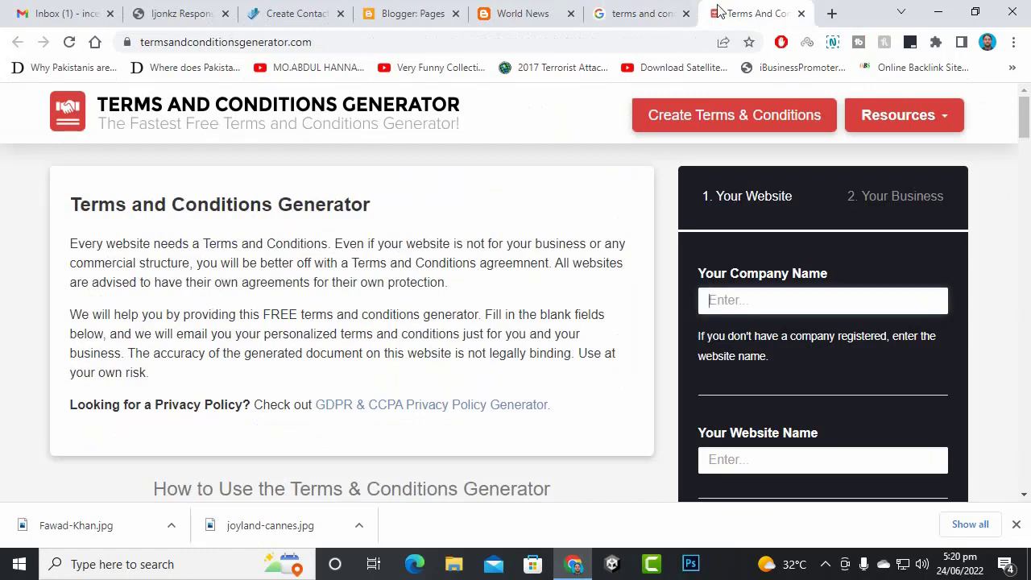
pyautogui.click(528, 13)
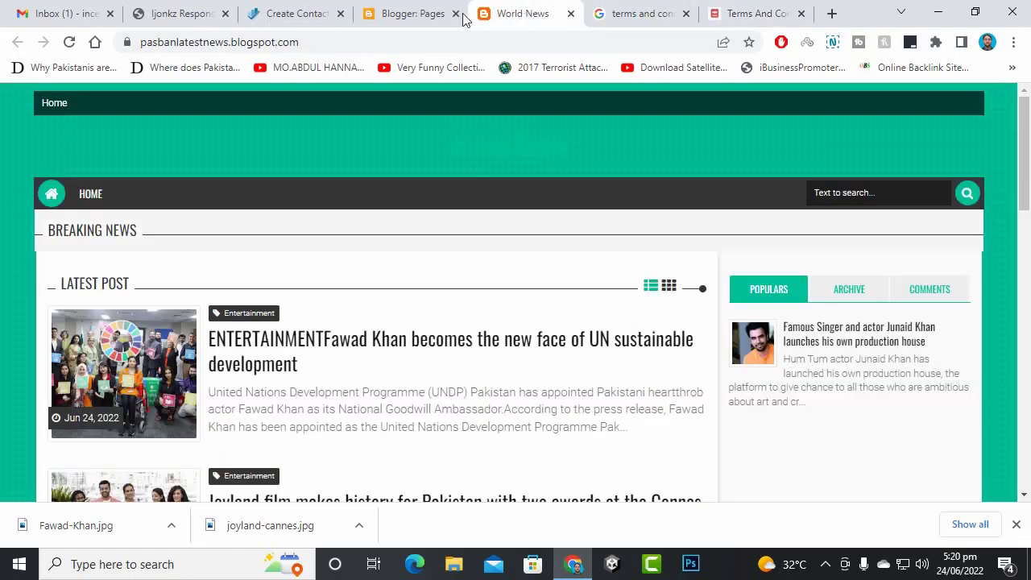
pyautogui.click(204, 42)
pyautogui.click(832, 12)
pyautogui.click(681, 11)
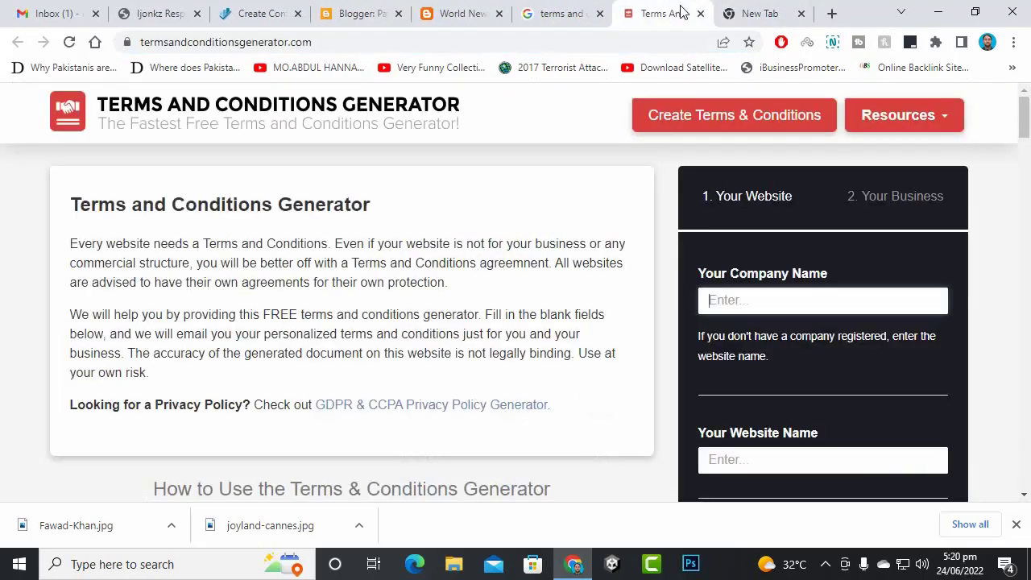
# - Enter 'Pasban News' as the company name and type 'godady' in a new tab
pyautogui.click(757, 298)
pyautogui.write('Pasban News')
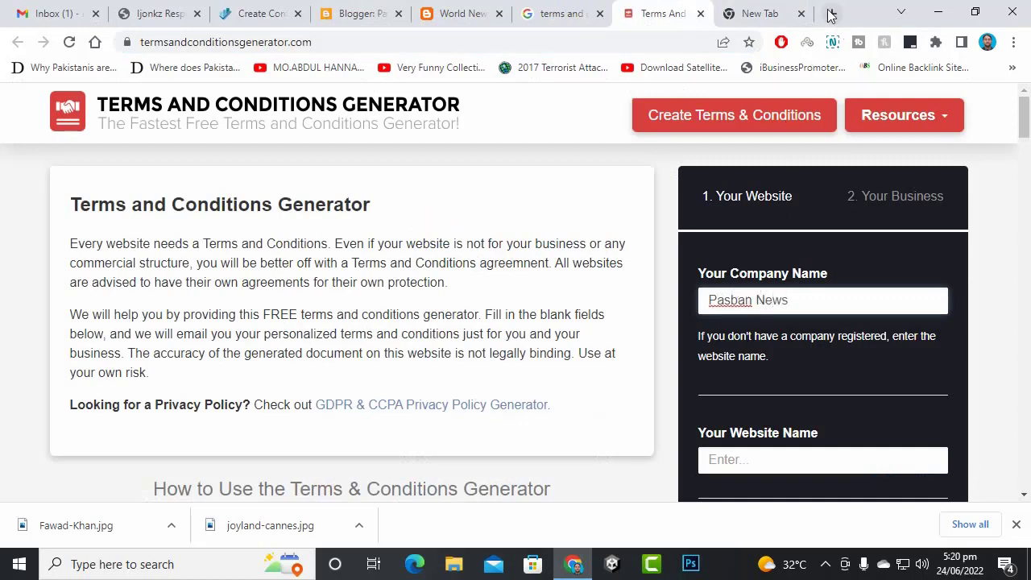
pyautogui.click(761, 12)
pyautogui.write('godady')
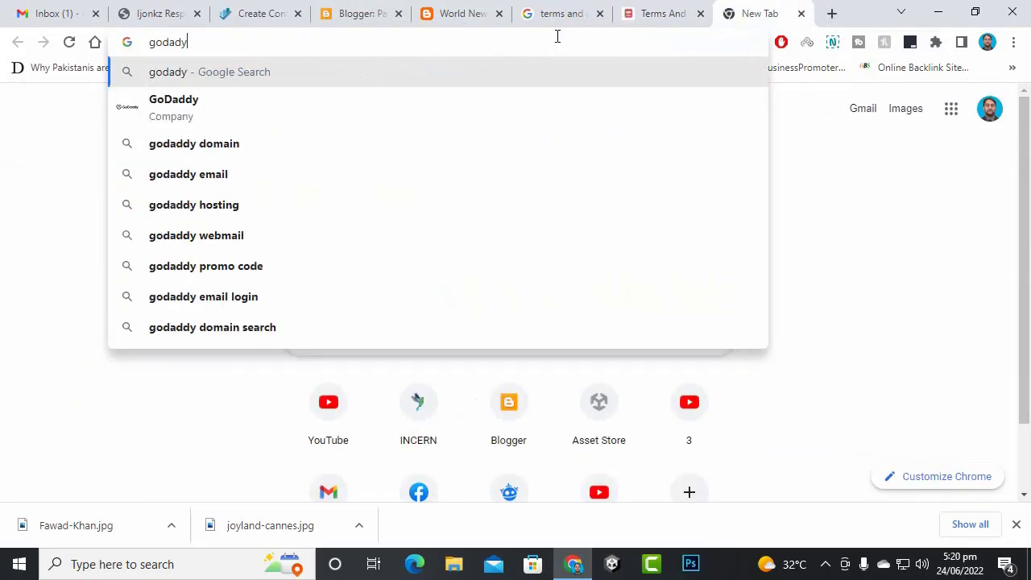
# - On GoDaddy Pakistan, check availability of pasbannews.com
pyautogui.click(472, 99)
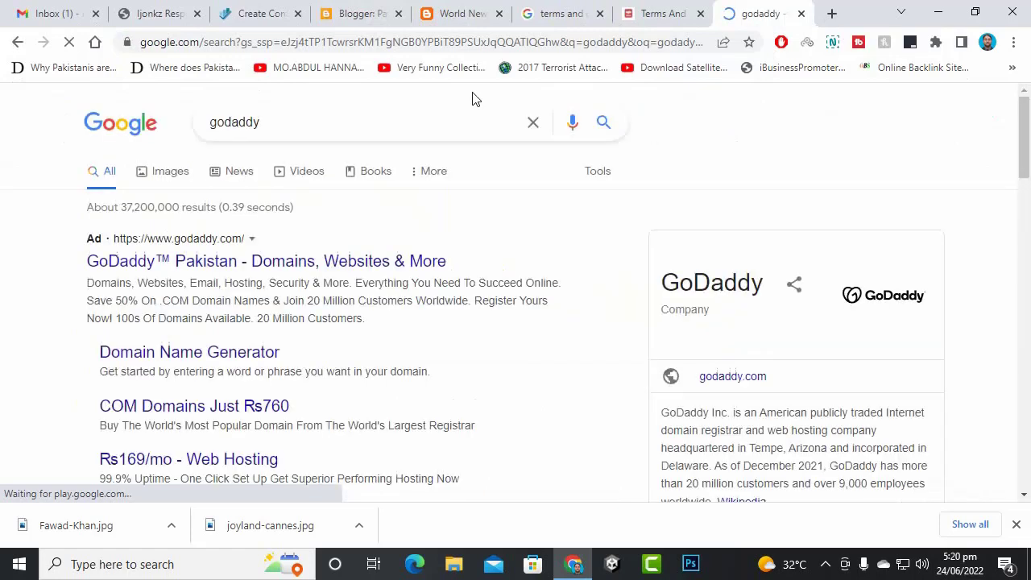
pyautogui.click(236, 262)
pyautogui.click(359, 333)
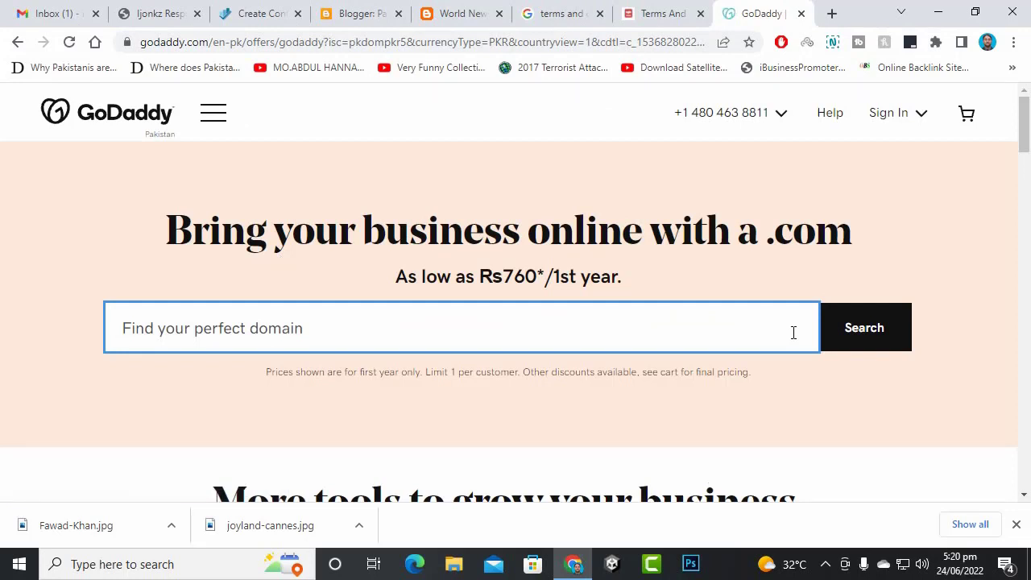
pyautogui.write('pas')
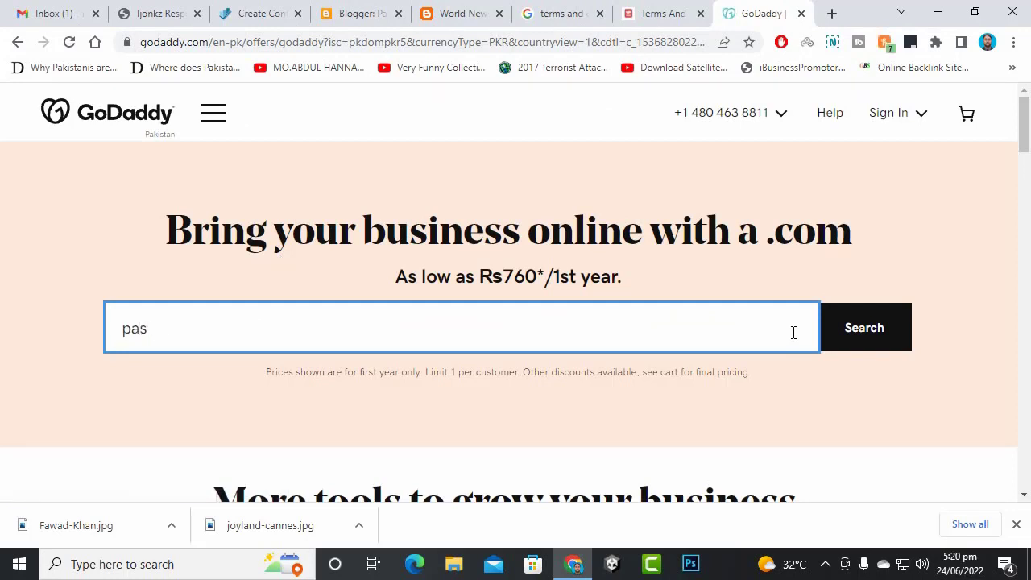
pyautogui.write('bannews.')
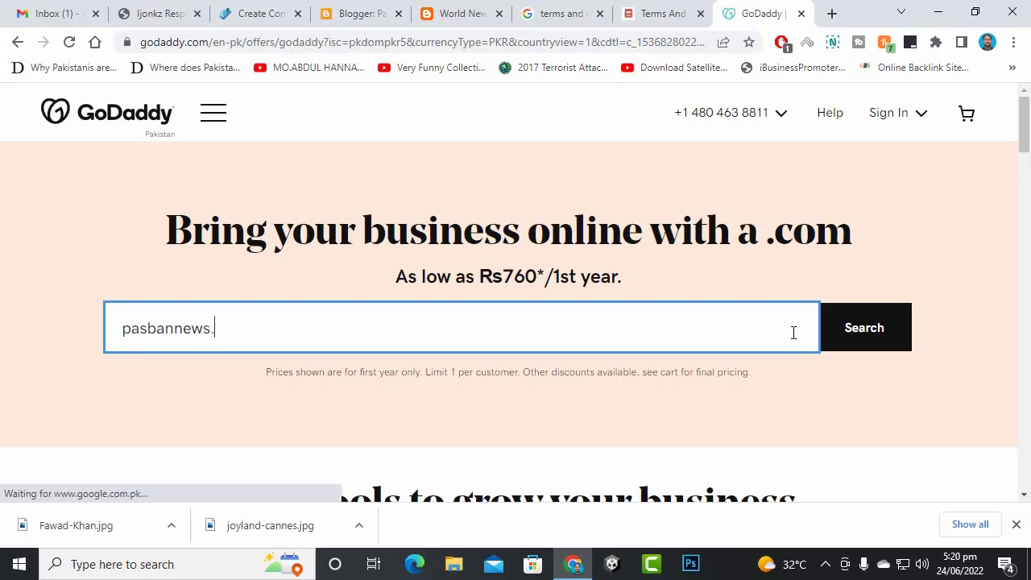
pyautogui.write('com')
pyautogui.press('Return')
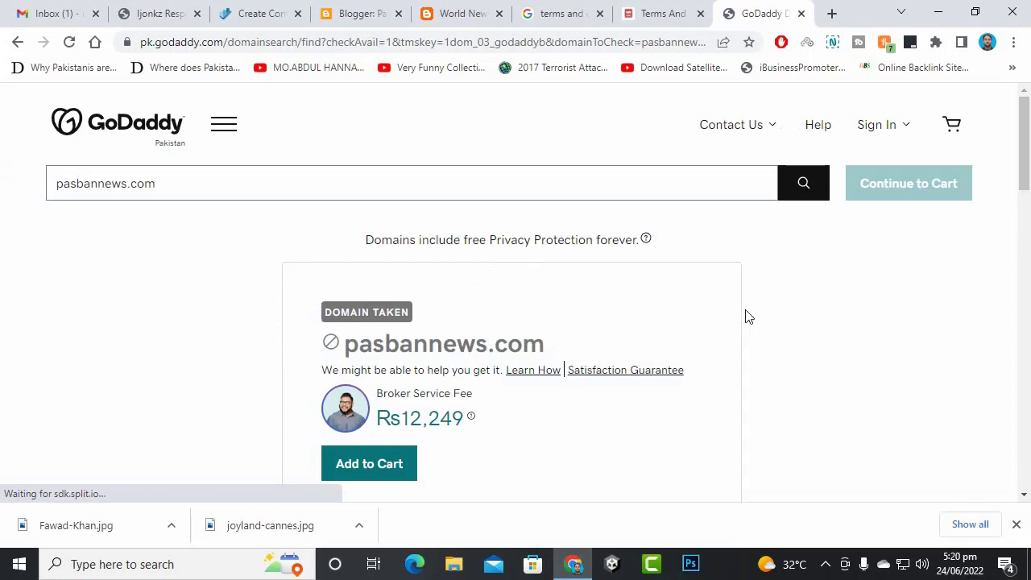
# - Review the Rs12,249 broker service offer for pasbannews.com
pyautogui.scroll(-3, 745, 316)
pyautogui.scroll(3, 335, 253)
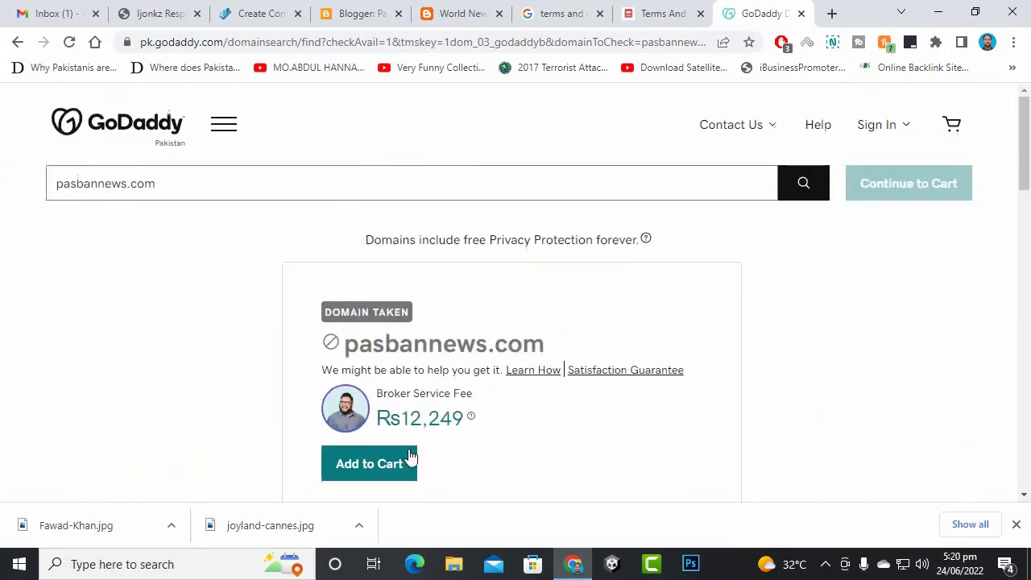
pyautogui.moveTo(411, 423); pyautogui.dragTo(548, 446)
pyautogui.click(536, 439)
pyautogui.moveTo(412, 423); pyautogui.dragTo(466, 420)
pyautogui.click(554, 459)
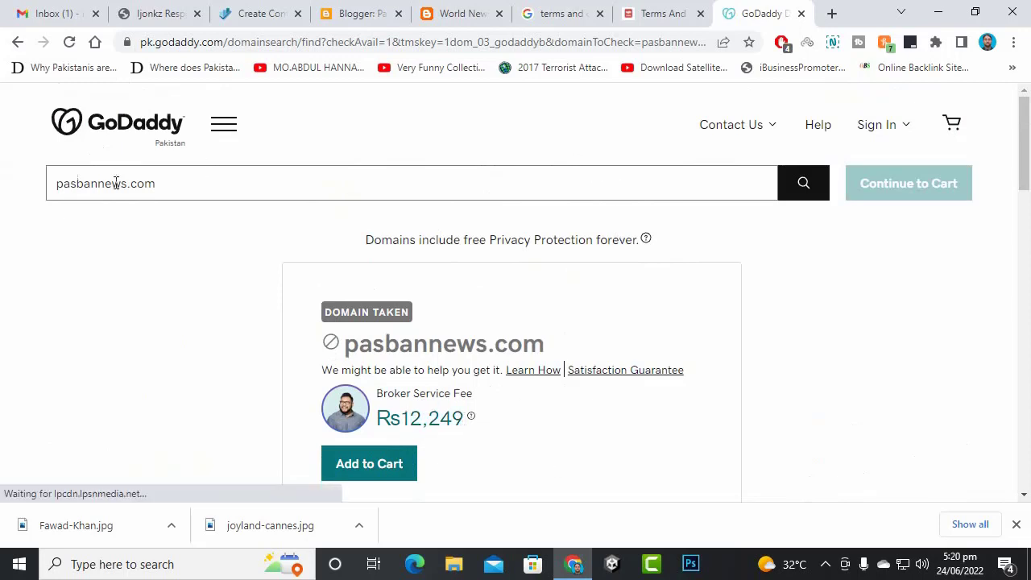
# - Search pasbantv.com instead, confirm it's available for Rs760, and return to Blogger
pyautogui.moveTo(100, 183); pyautogui.dragTo(123, 184)
pyautogui.press('BackSpace')
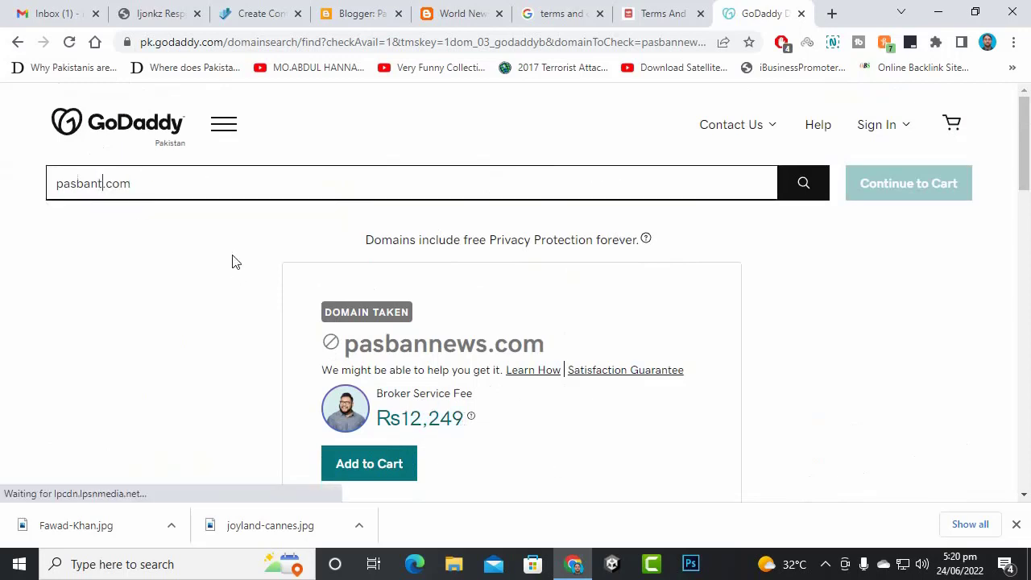
pyautogui.write('tv')
pyautogui.press('Return')
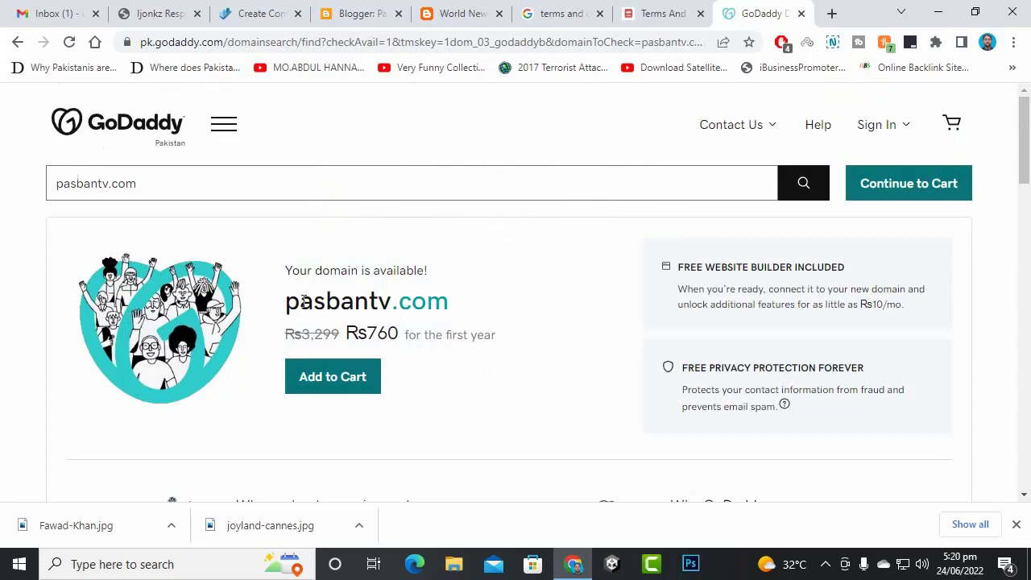
pyautogui.moveTo(306, 304); pyautogui.dragTo(480, 308)
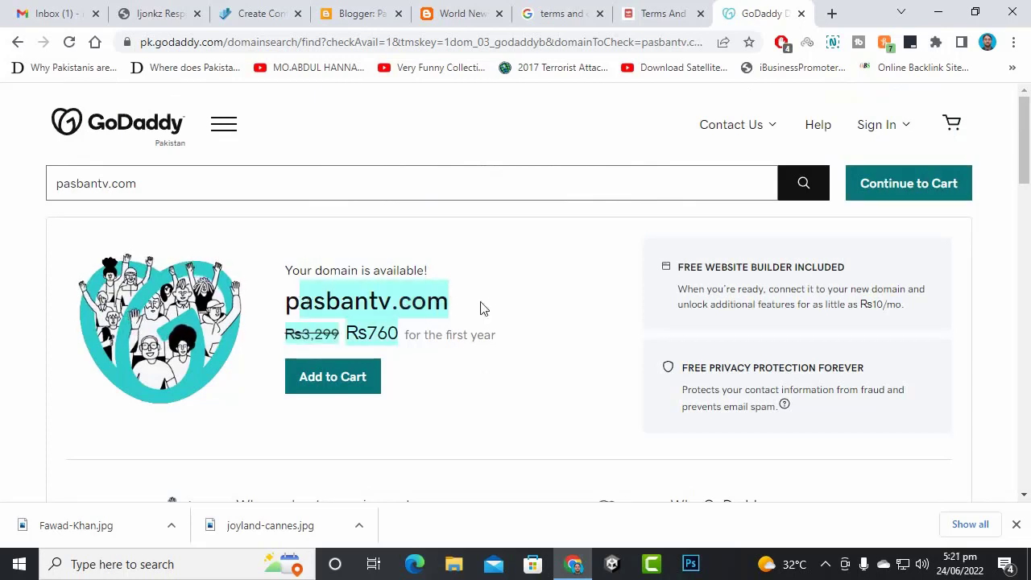
pyautogui.click(482, 332)
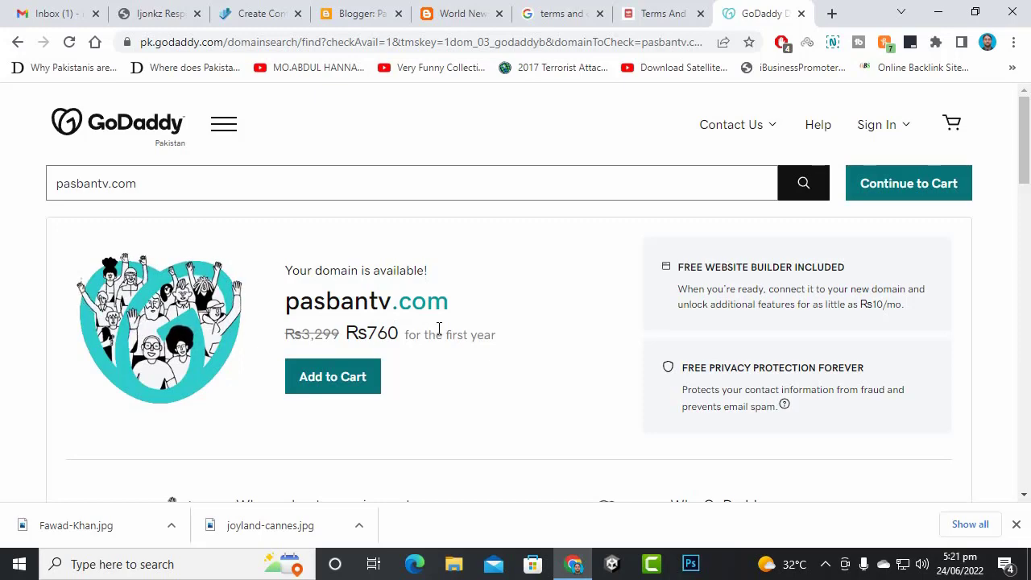
pyautogui.scroll(-2, 426, 329)
pyautogui.scroll(1, 427, 356)
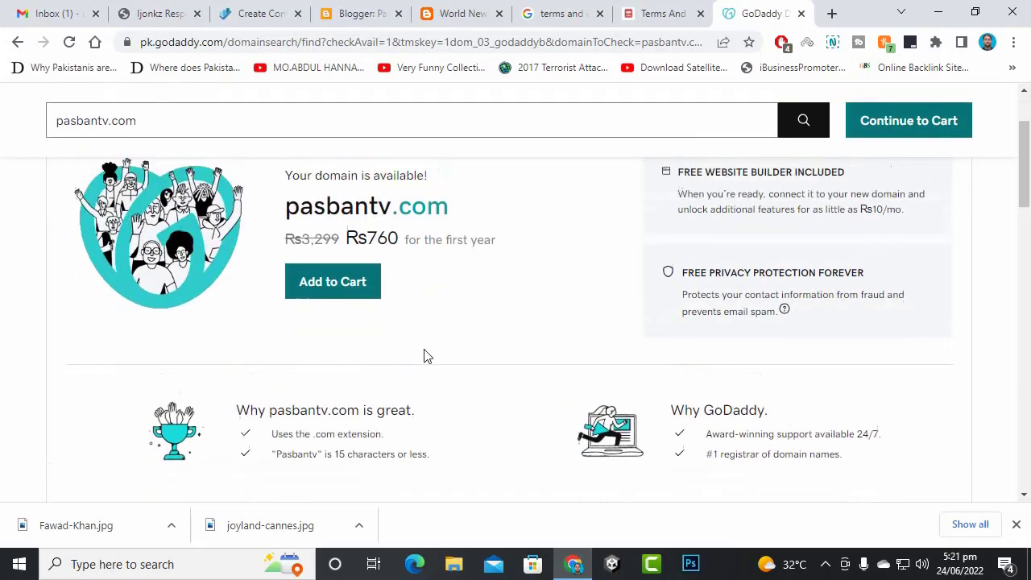
pyautogui.scroll(1, 426, 357)
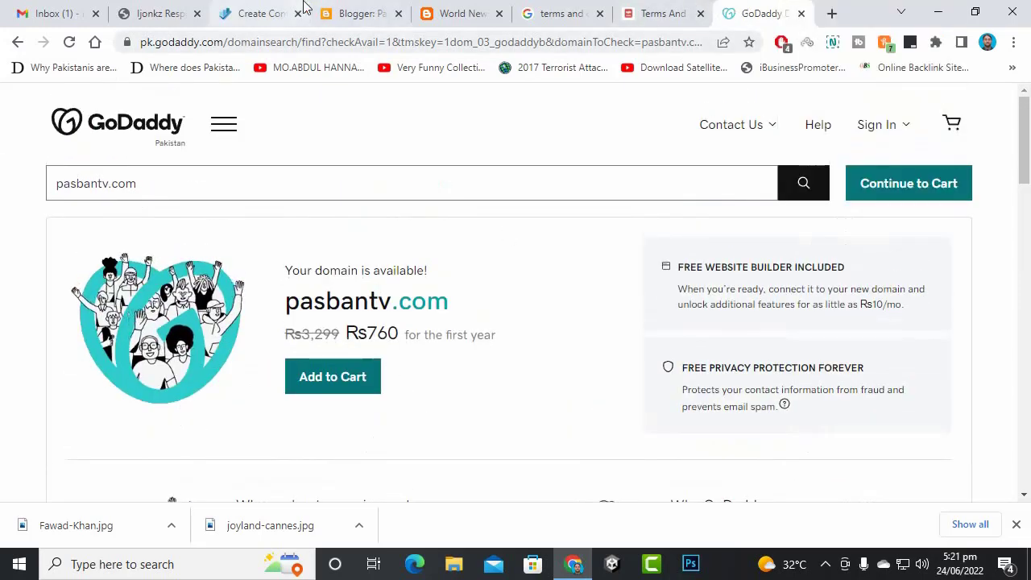
pyautogui.click(350, 13)
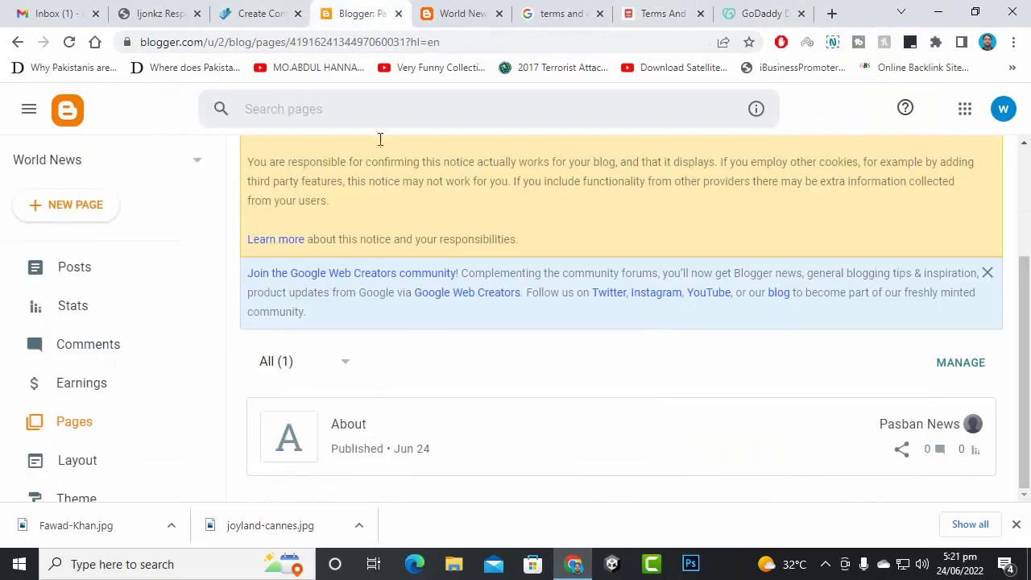
# - Cycle through the open tabs and return to the terms generator form
pyautogui.click(486, 7)
pyautogui.click(785, 12)
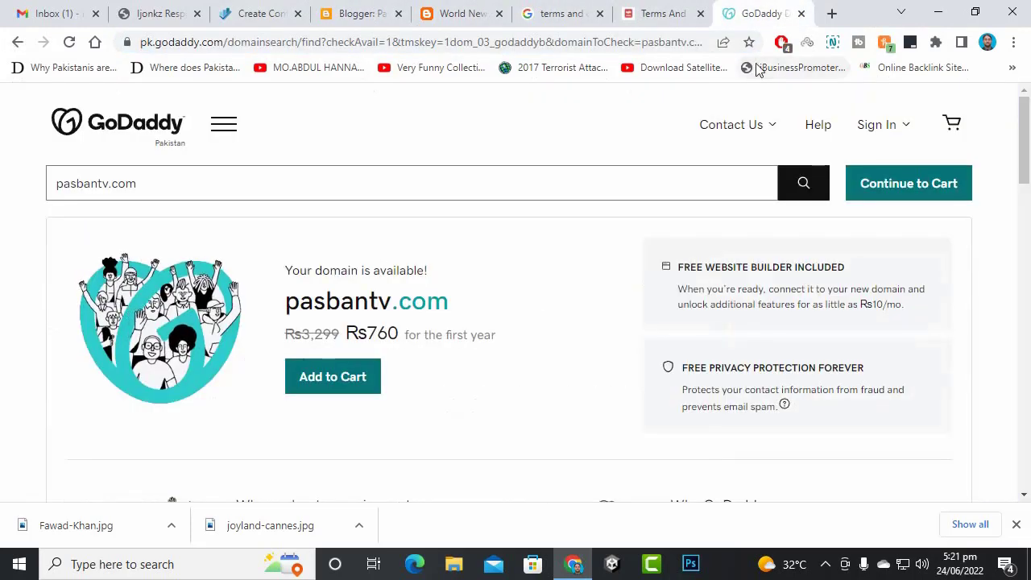
pyautogui.click(451, 11)
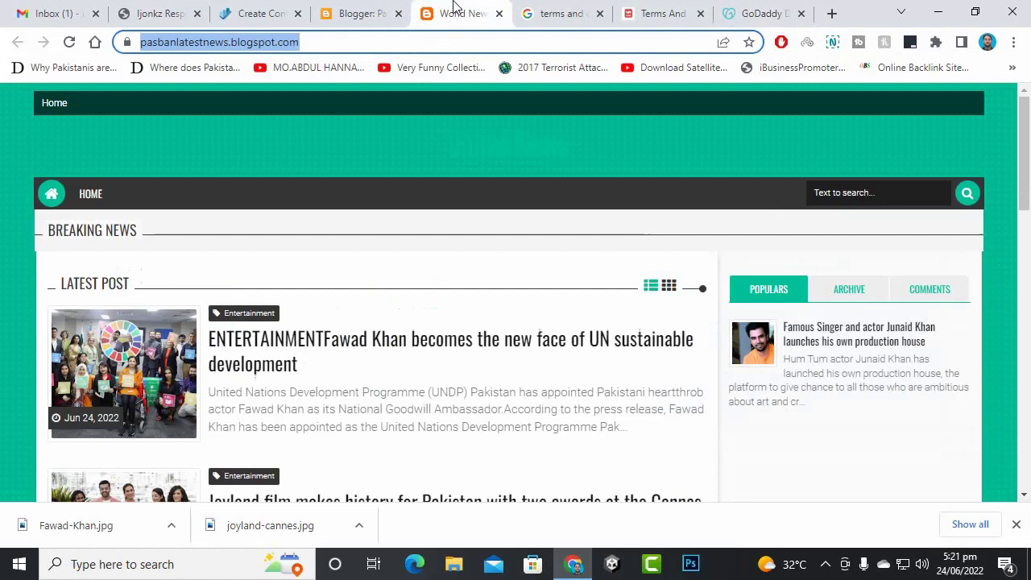
pyautogui.click(363, 12)
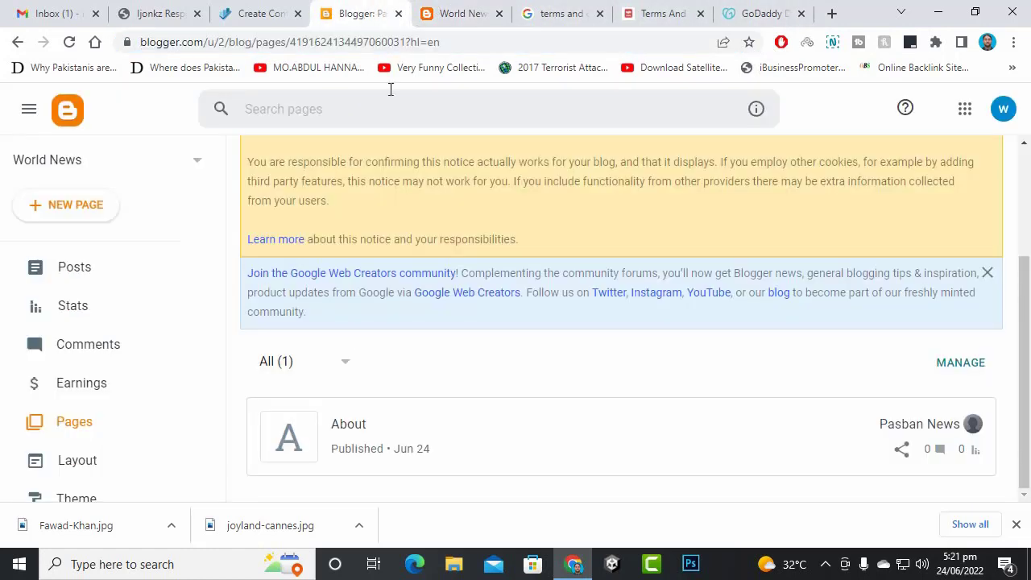
pyautogui.click(656, 13)
pyautogui.scroll(-2, 808, 335)
# - Enter website name 'pasban tv', company 'Pasban TV', URL pasbantv.com, and continue
pyautogui.click(837, 304)
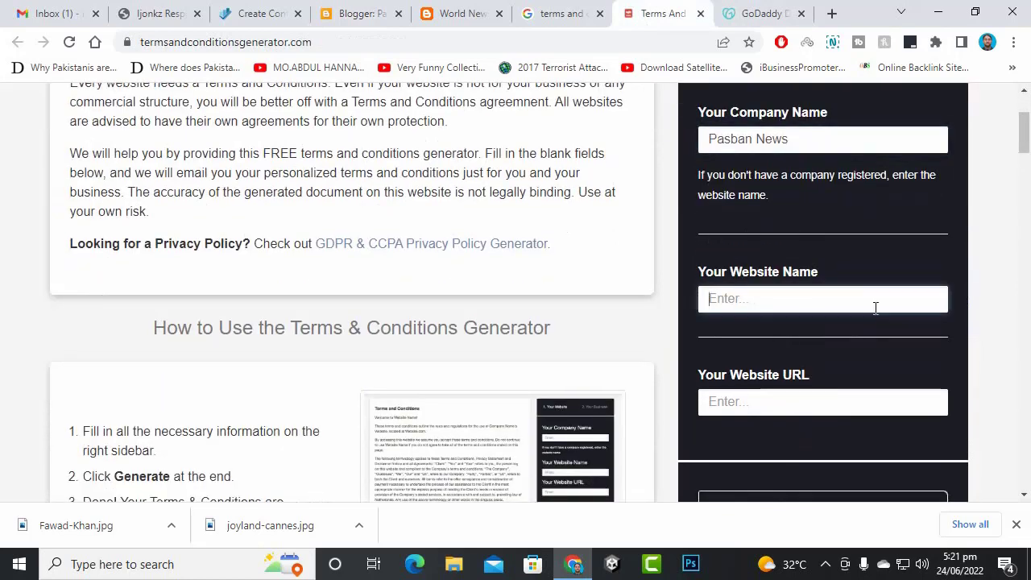
pyautogui.write('pasban tv')
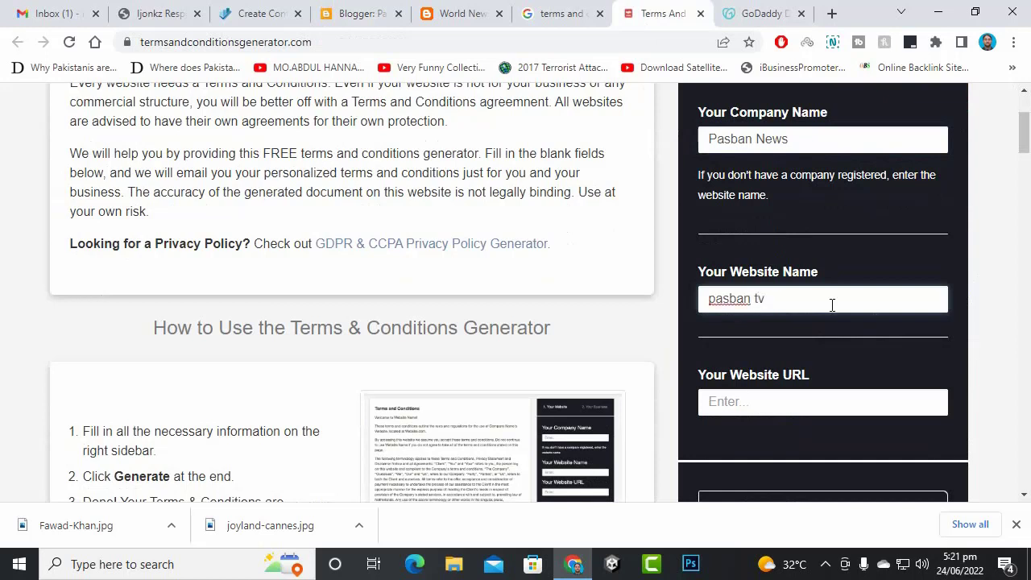
pyautogui.doubleClick(760, 142)
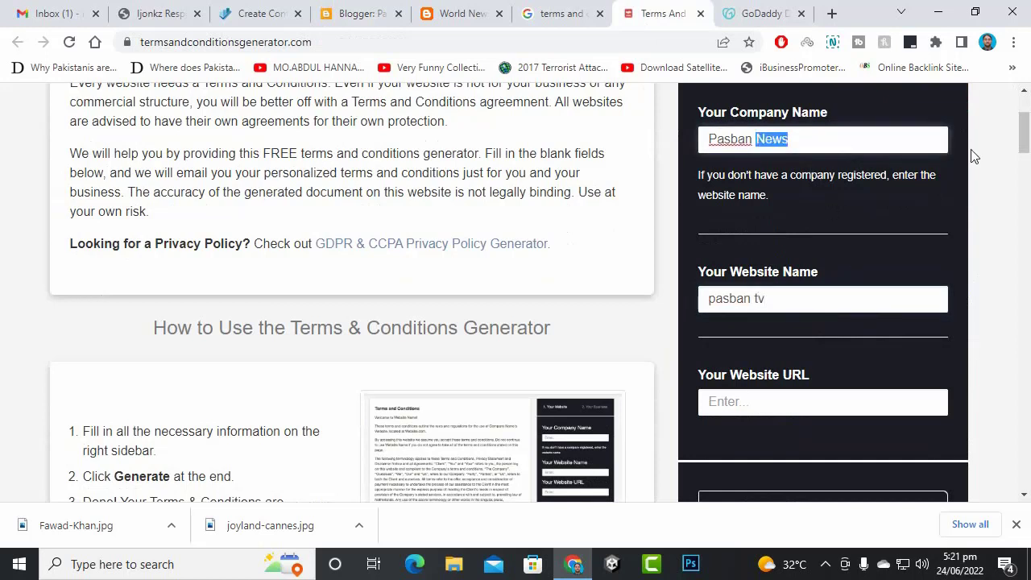
pyautogui.write('TV')
pyautogui.click(786, 411)
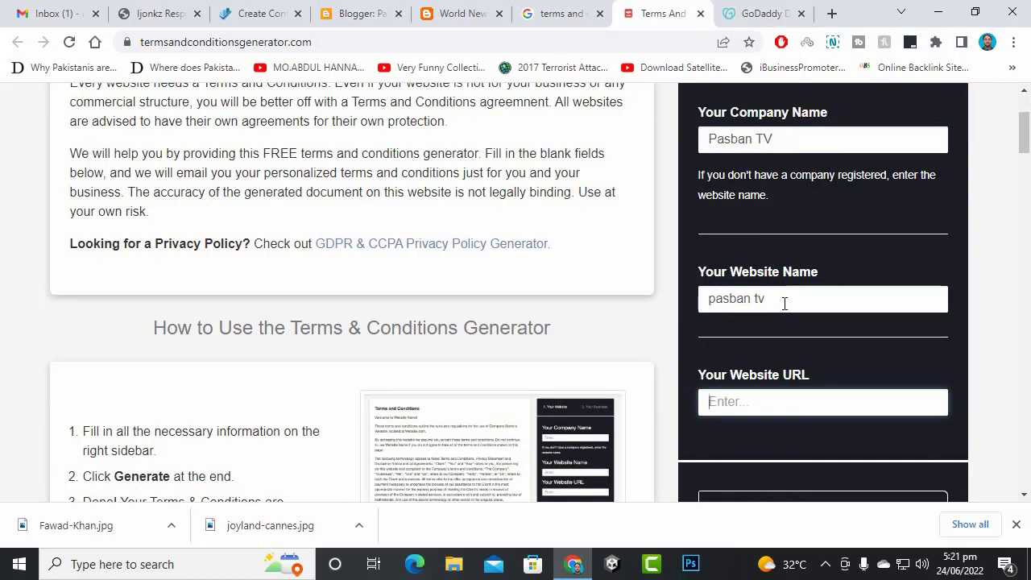
pyautogui.write('pasbantv.com')
pyautogui.scroll(-4, 833, 411)
pyautogui.click(861, 199)
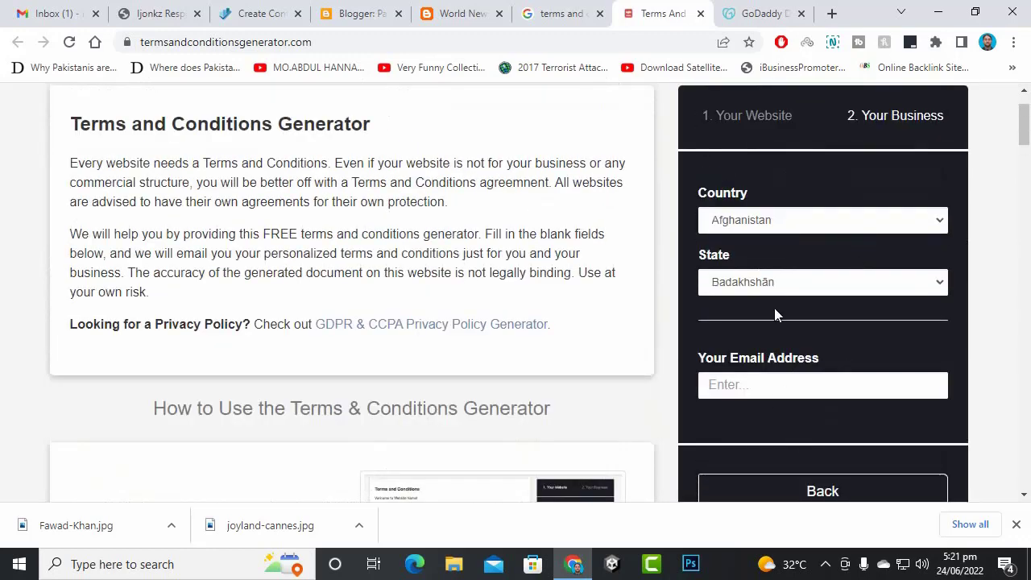
# - Set country Pakistan, state Khyber Pakhtunkhwa, and fill in the contact email address
pyautogui.click(792, 225)
pyautogui.write('p')
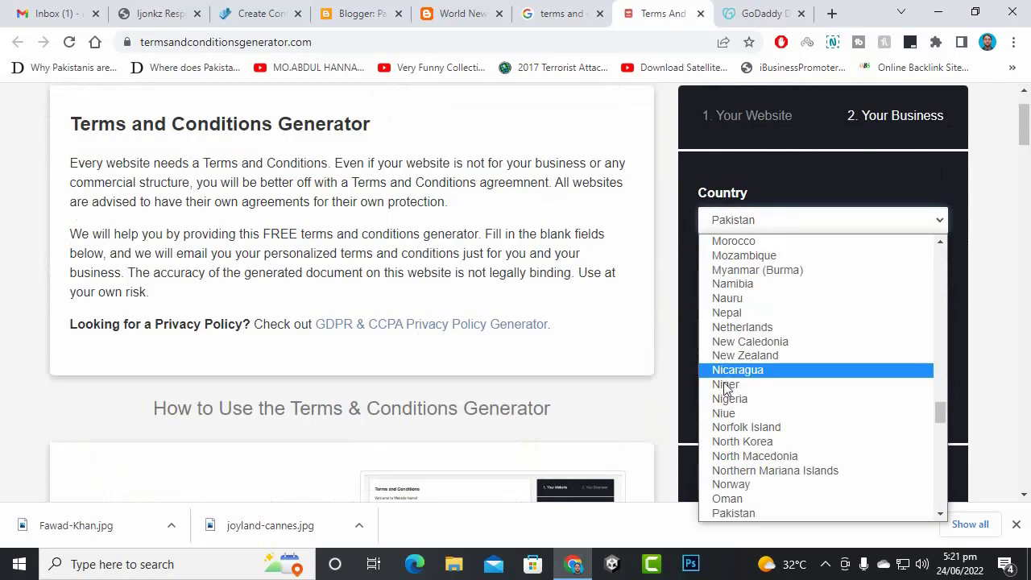
pyautogui.click(732, 513)
pyautogui.click(757, 284)
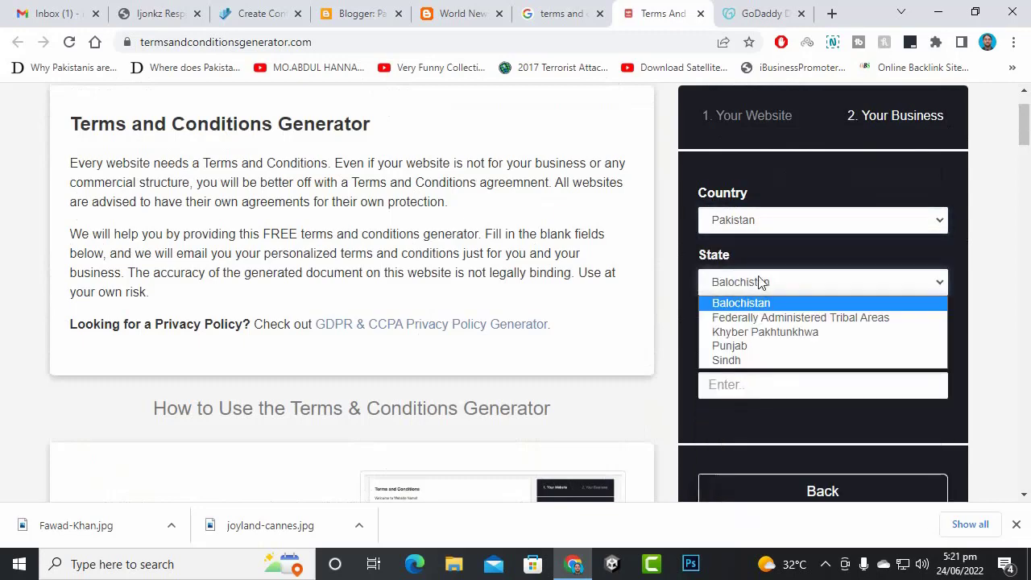
pyautogui.click(749, 330)
pyautogui.scroll(-2, 845, 326)
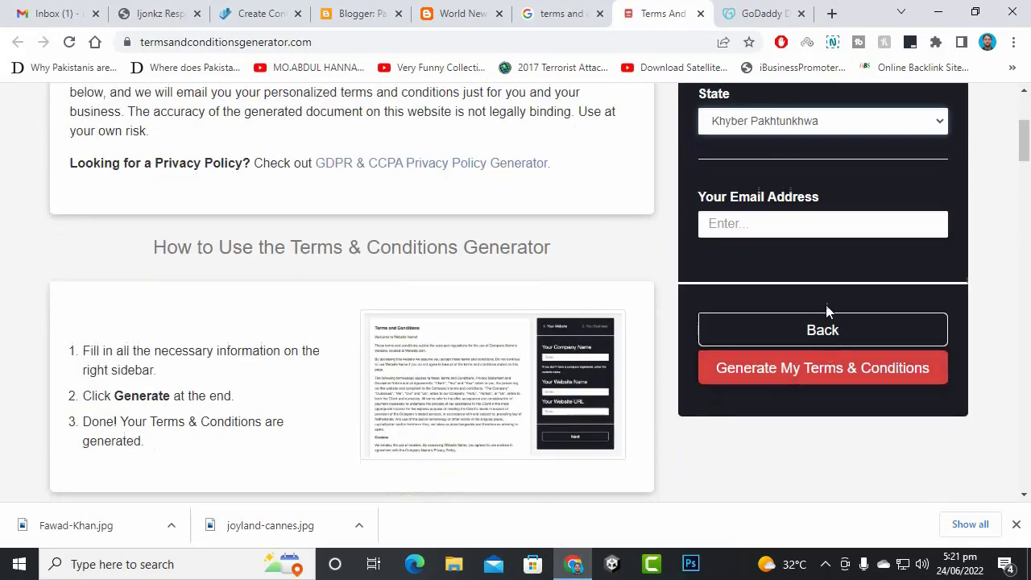
pyautogui.click(825, 221)
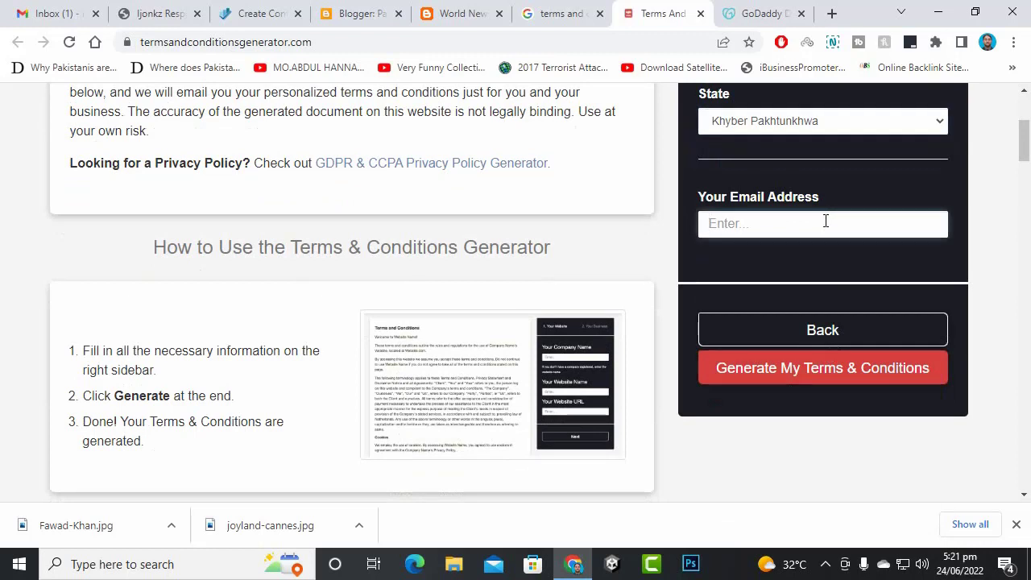
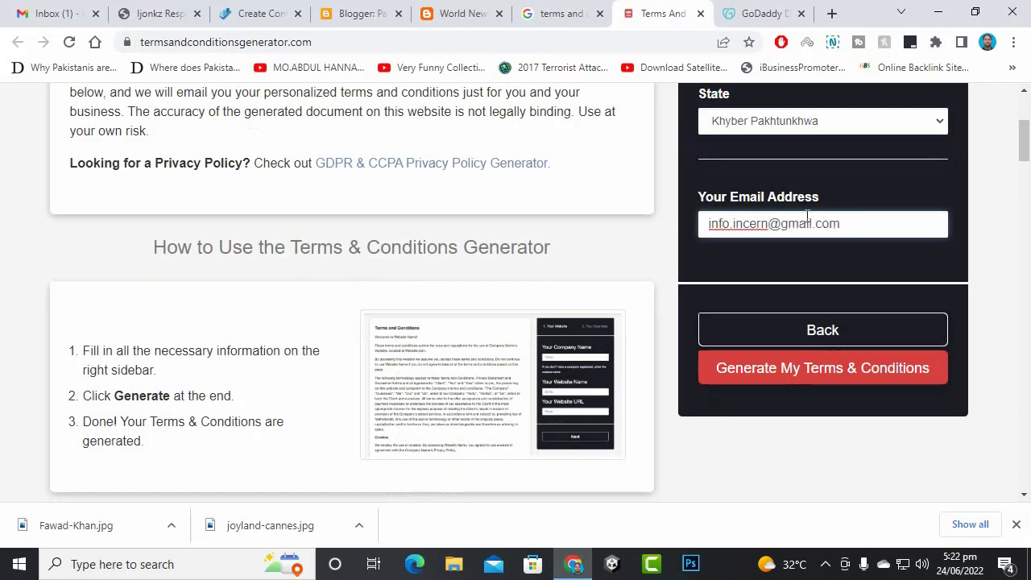
# - Recheck the website details, then generate the terms and conditions
pyautogui.click(794, 333)
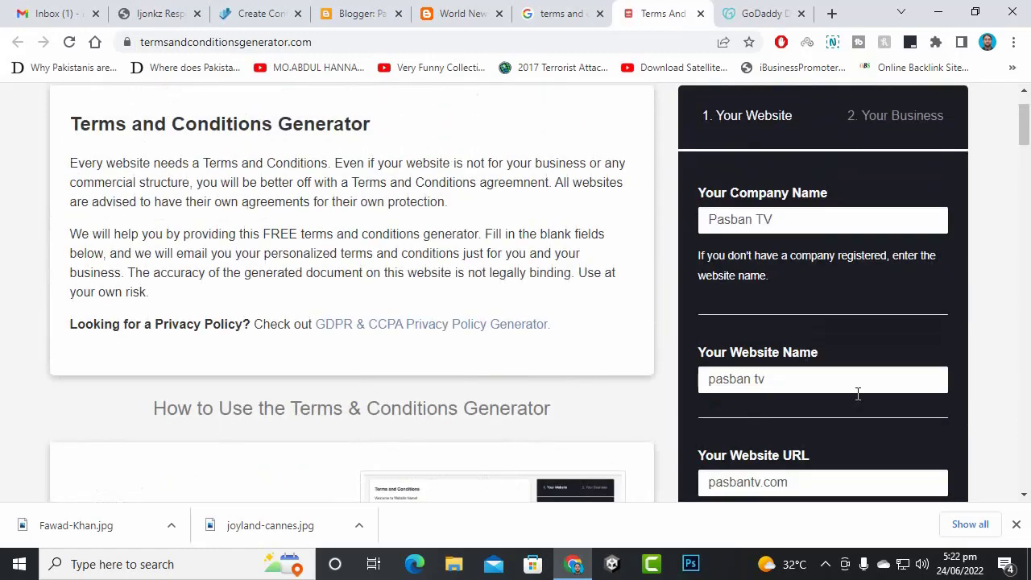
pyautogui.scroll(-3, 800, 235)
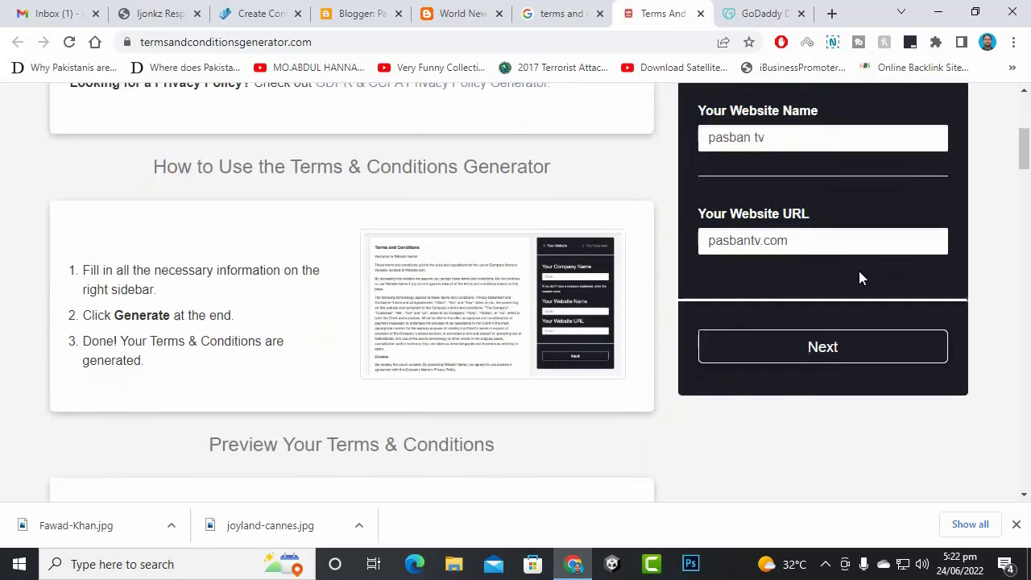
pyautogui.click(830, 348)
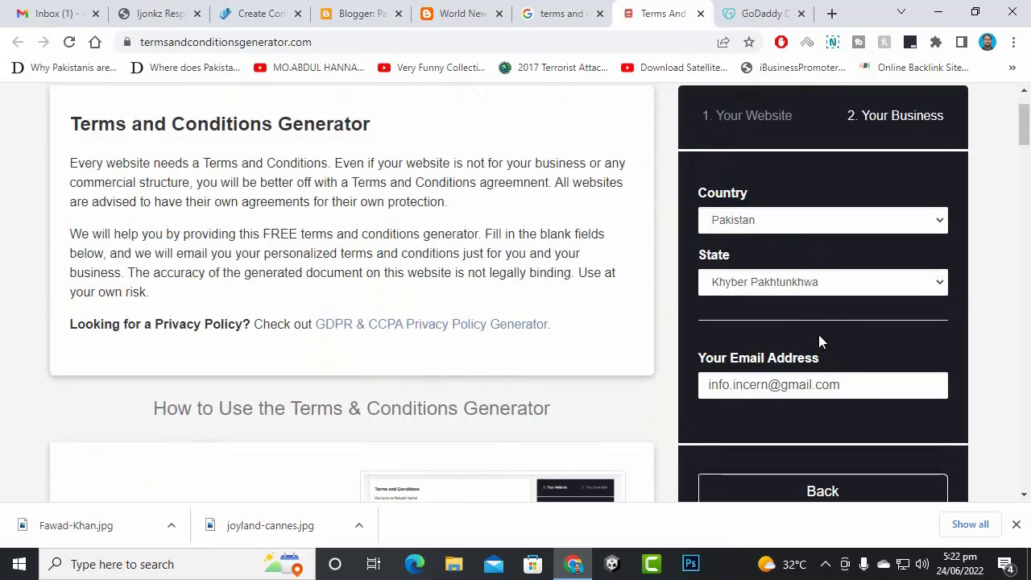
pyautogui.scroll(-3, 809, 318)
pyautogui.scroll(1, 811, 322)
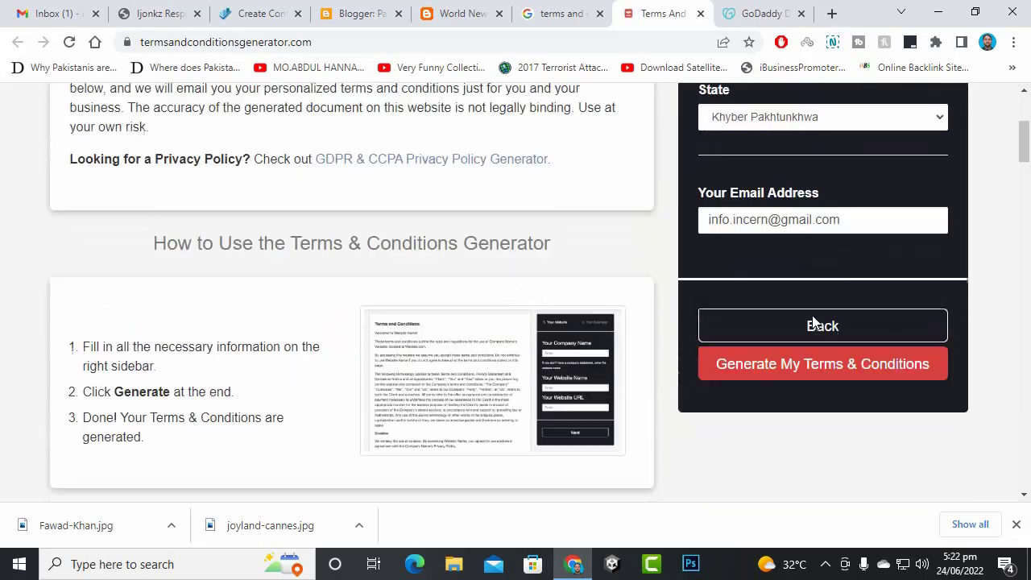
pyautogui.click(812, 366)
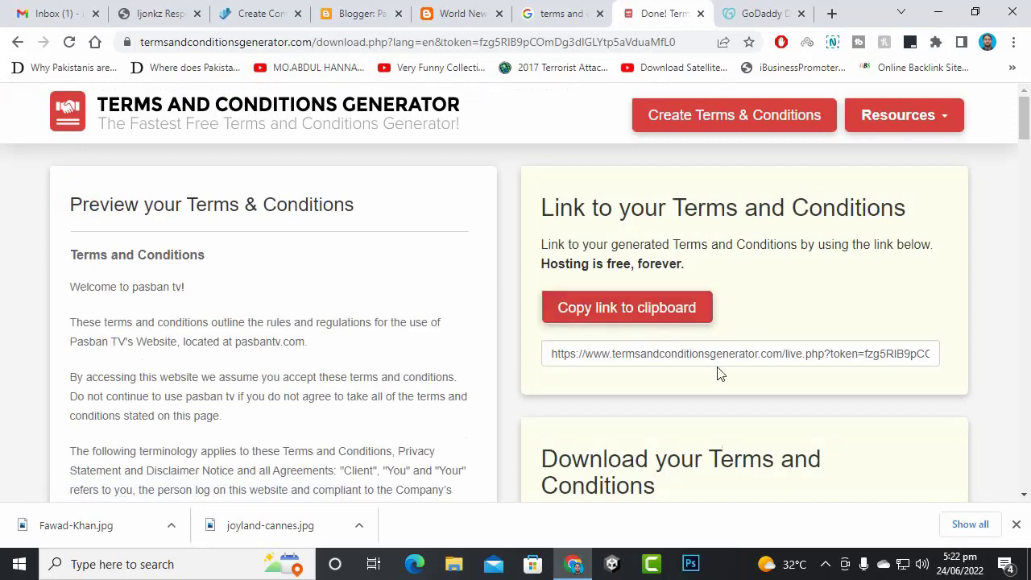
# - Select all of the generated terms HTML and start a new blank Blogger page
pyautogui.scroll(-3, 596, 339)
pyautogui.scroll(-2, 516, 337)
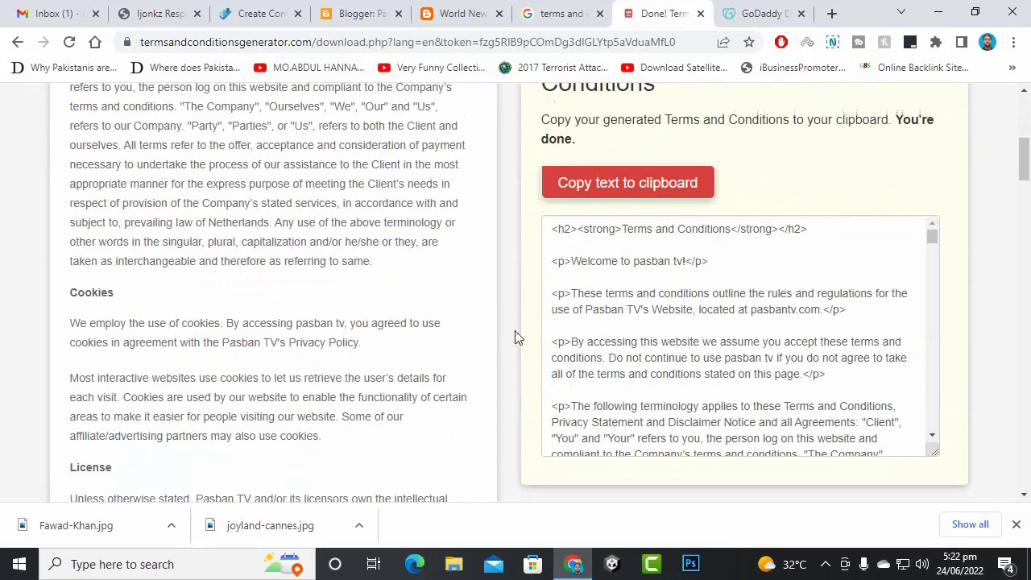
pyautogui.click(622, 261)
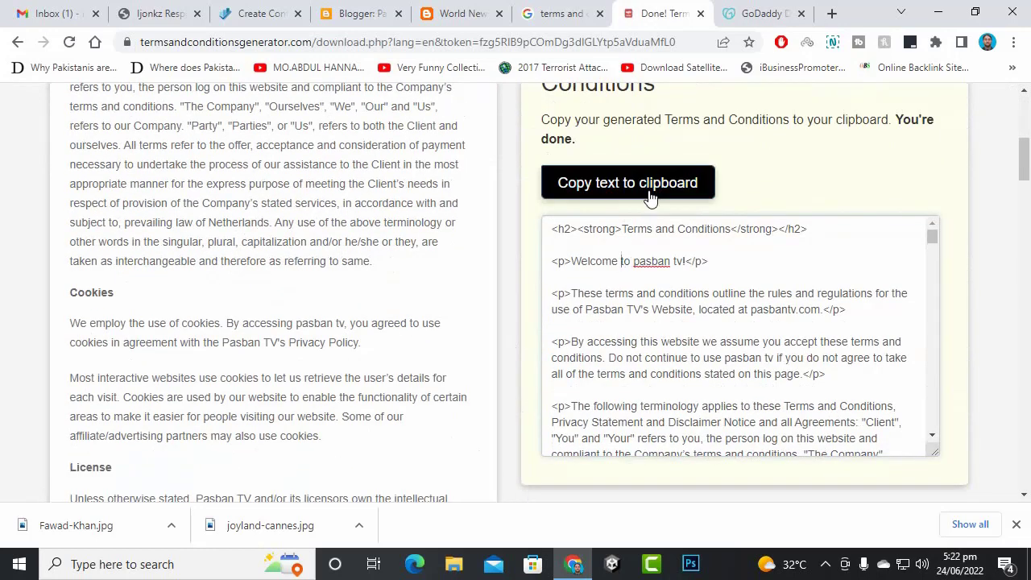
pyautogui.hotkey('ctrl', 'a')
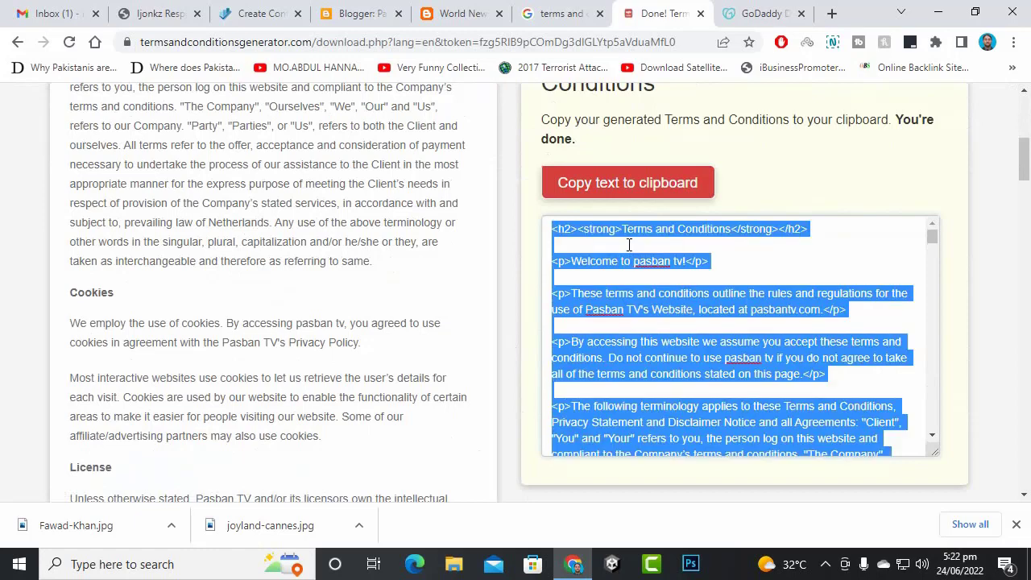
pyautogui.click(372, 13)
pyautogui.click(84, 204)
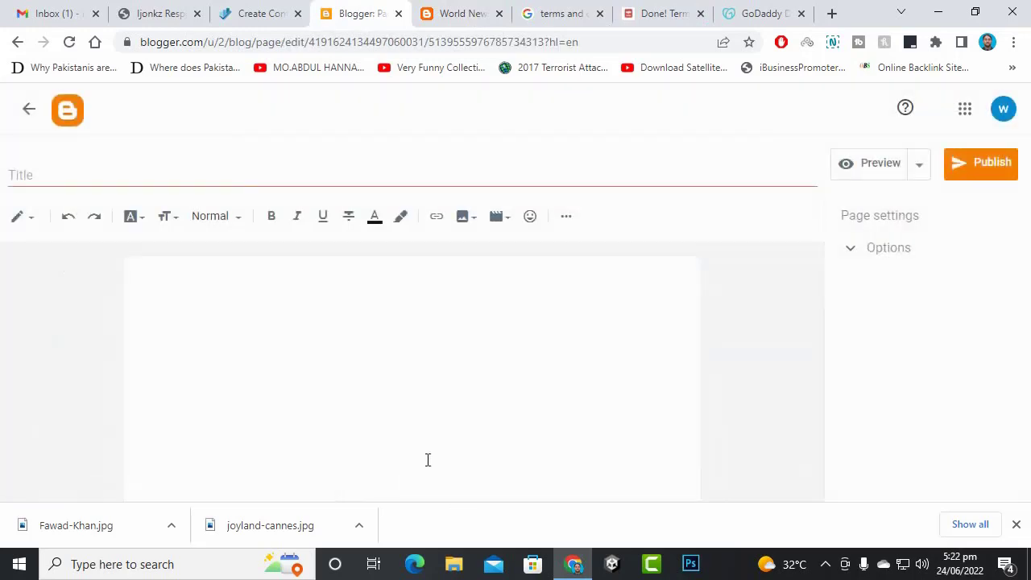
# - Switch the page editor to HTML view and replace its code with the pasted terms and disclaimer HTML
pyautogui.click(25, 219)
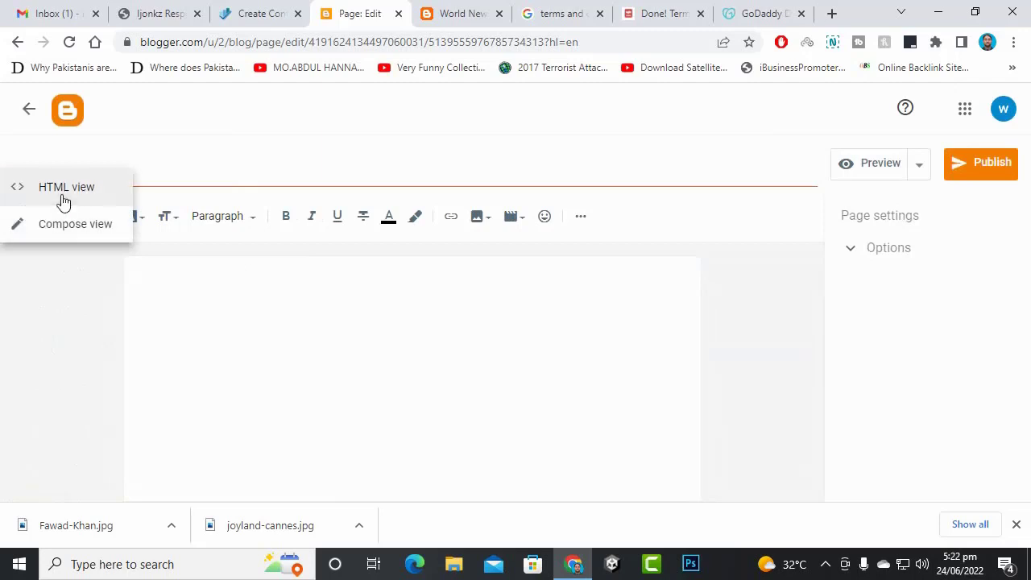
pyautogui.click(64, 197)
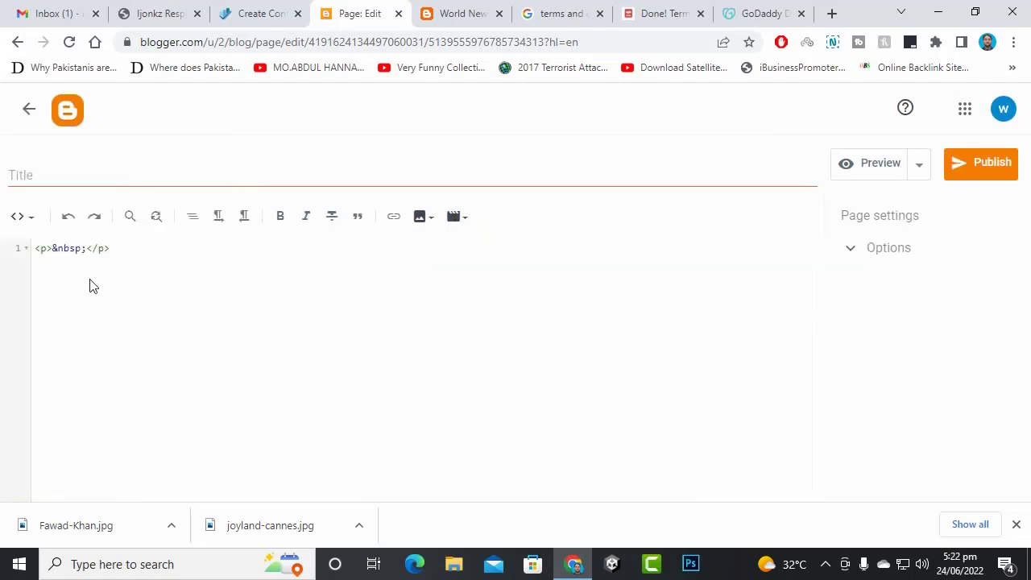
pyautogui.hotkey('ctrl', 'a')
pyautogui.hotkey('ctrl', 'v')
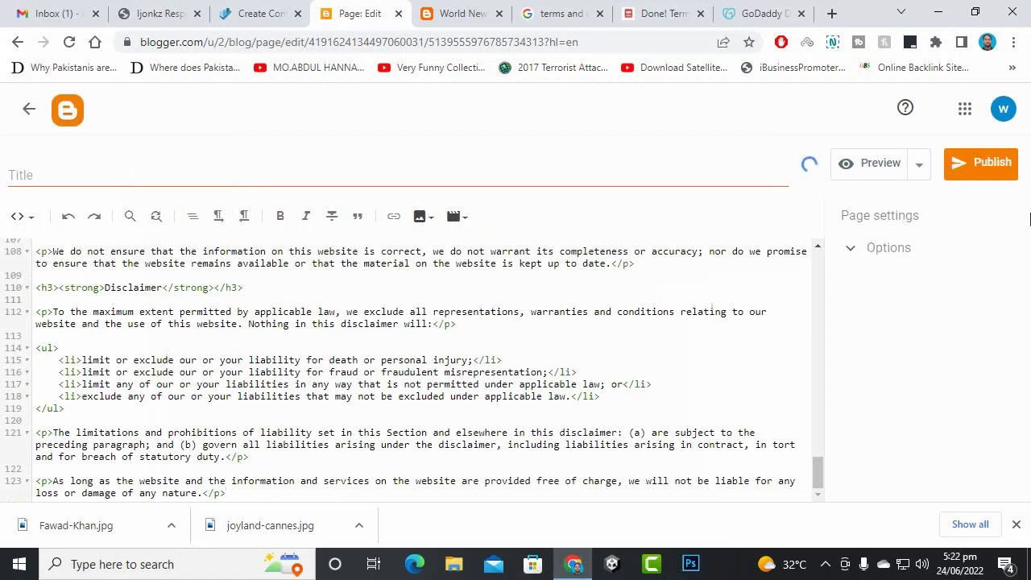
# - Title the page 'Terms' and publish it
pyautogui.click(103, 182)
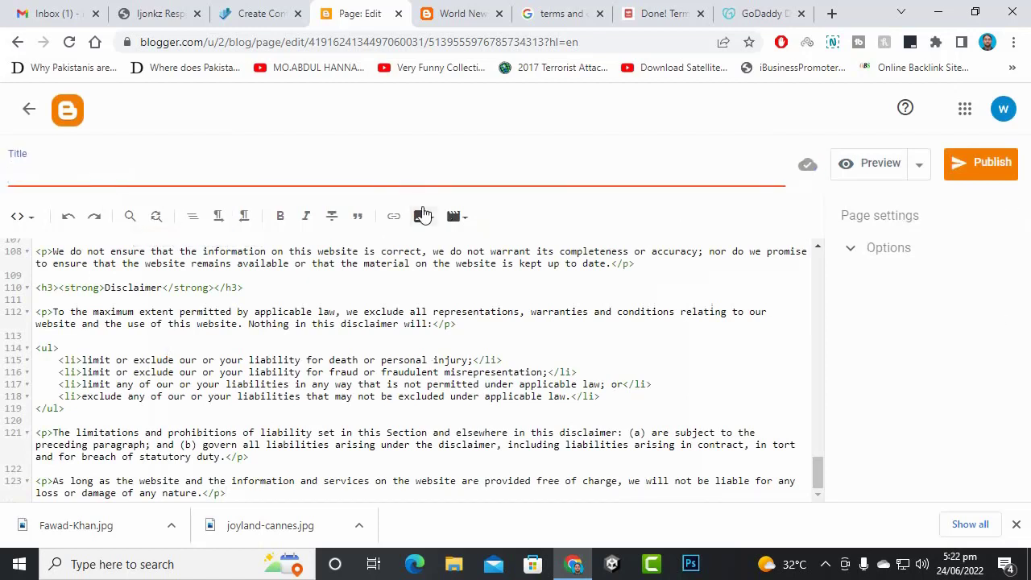
pyautogui.write('Terms')
pyautogui.click(977, 163)
pyautogui.click(578, 330)
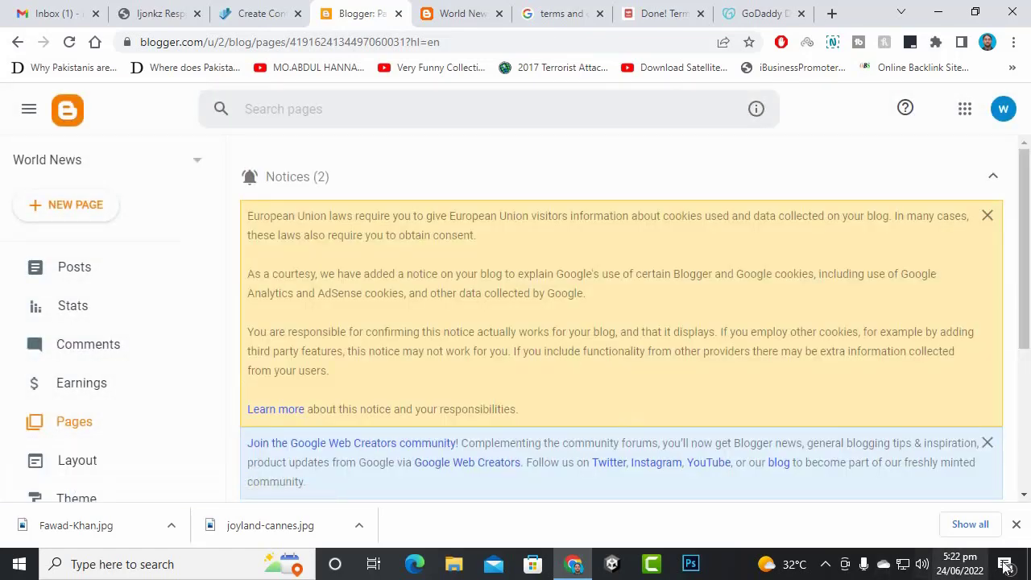
pyautogui.click(1015, 527)
pyautogui.scroll(-3, 523, 292)
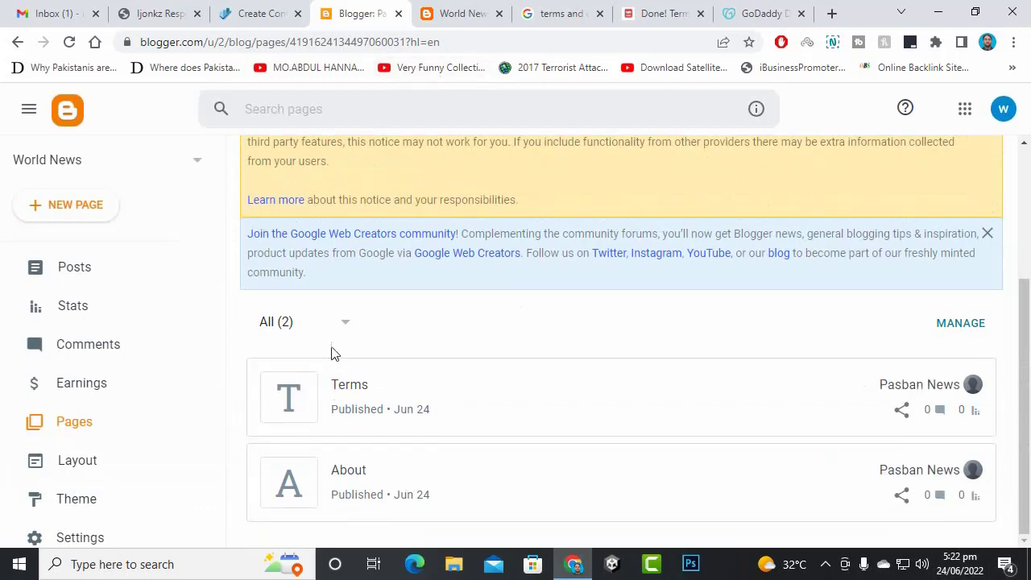
# - Create a new blank page titled 'Contact'
pyautogui.click(94, 206)
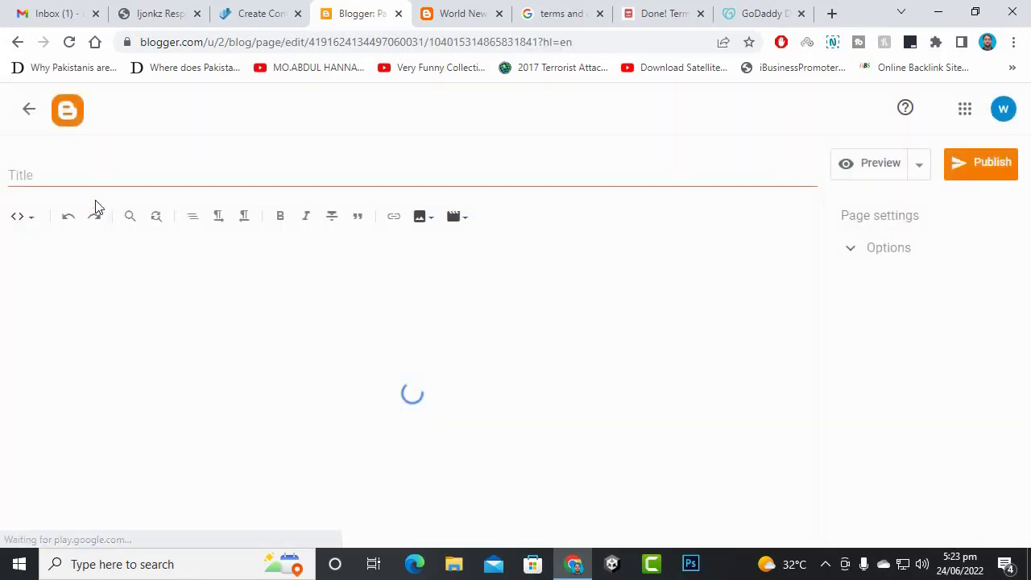
pyautogui.click(271, 159)
pyautogui.write('Contact')
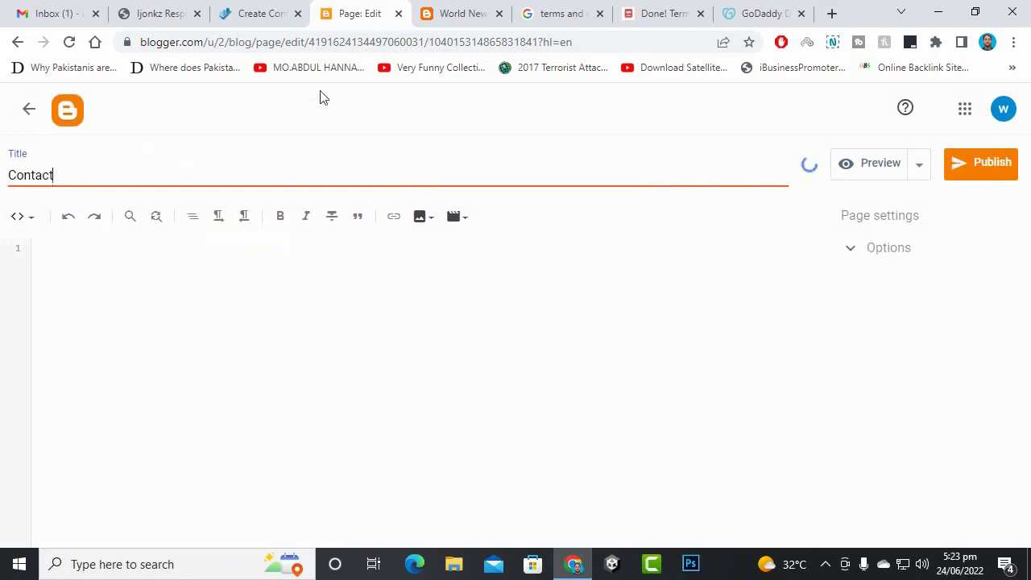
pyautogui.click(327, 43)
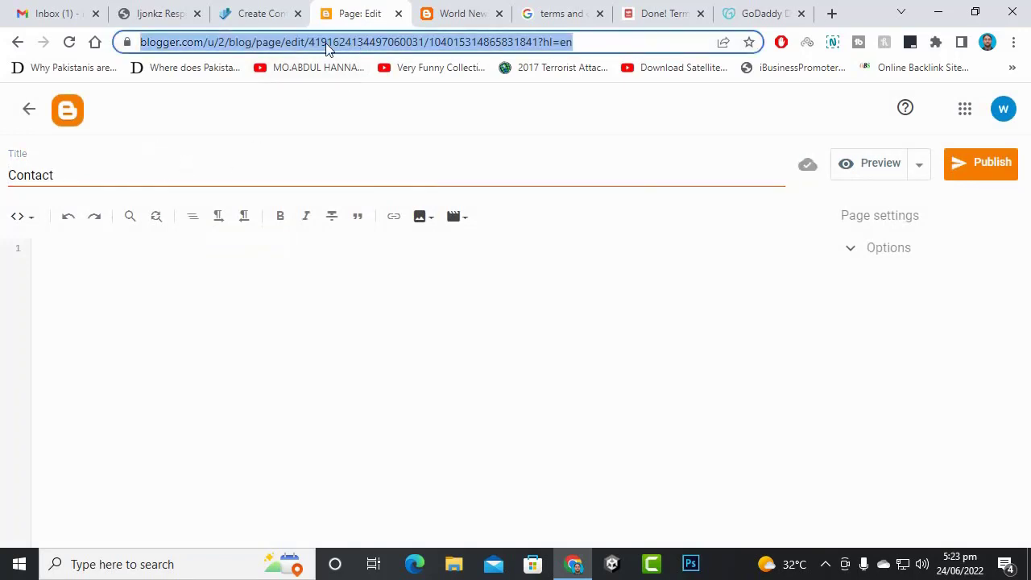
pyautogui.click(393, 42)
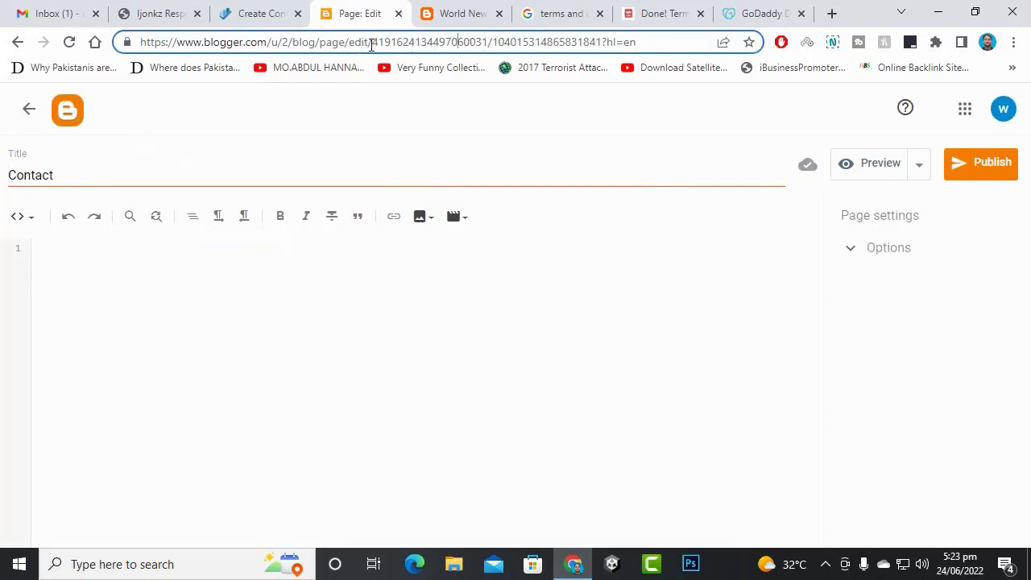
pyautogui.click(465, 13)
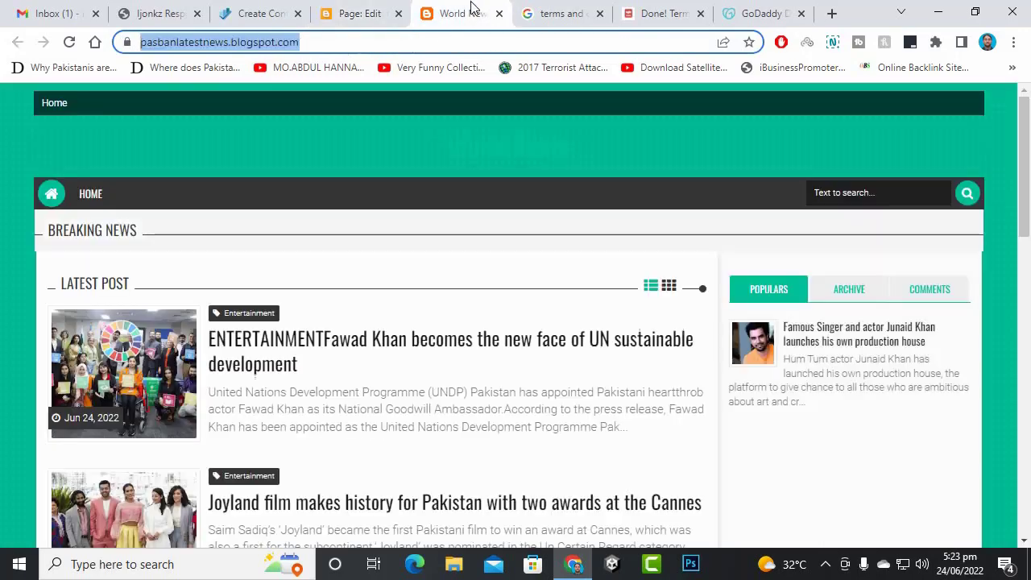
pyautogui.click(363, 11)
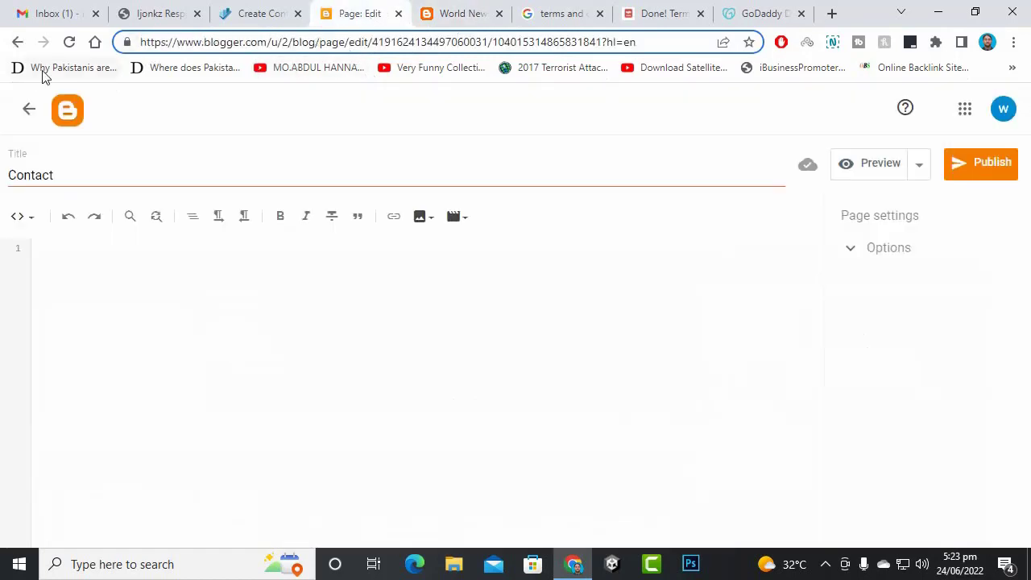
# - Open the Blogger dashboard in a new tab and copy the blog ID from its address
pyautogui.rightClick(66, 105)
pyautogui.press('Escape')
pyautogui.rightClick(76, 103)
pyautogui.click(128, 110)
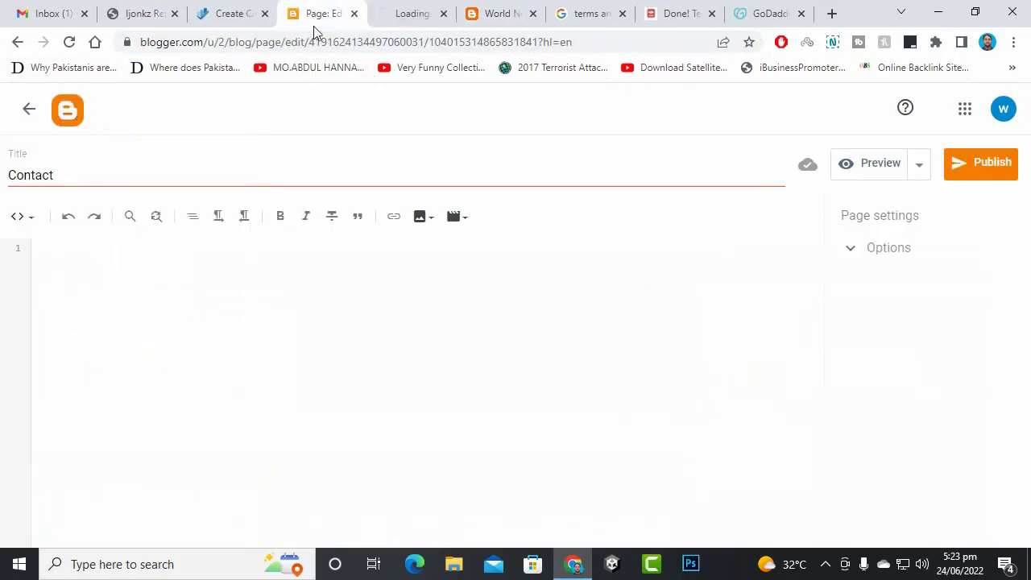
pyautogui.click(409, 14)
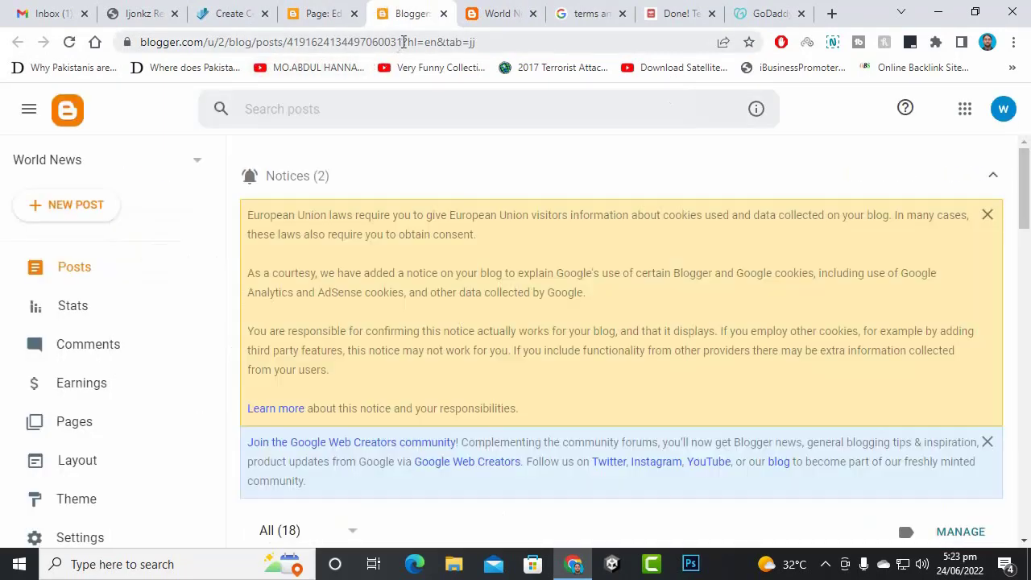
pyautogui.moveTo(403, 42); pyautogui.dragTo(292, 43)
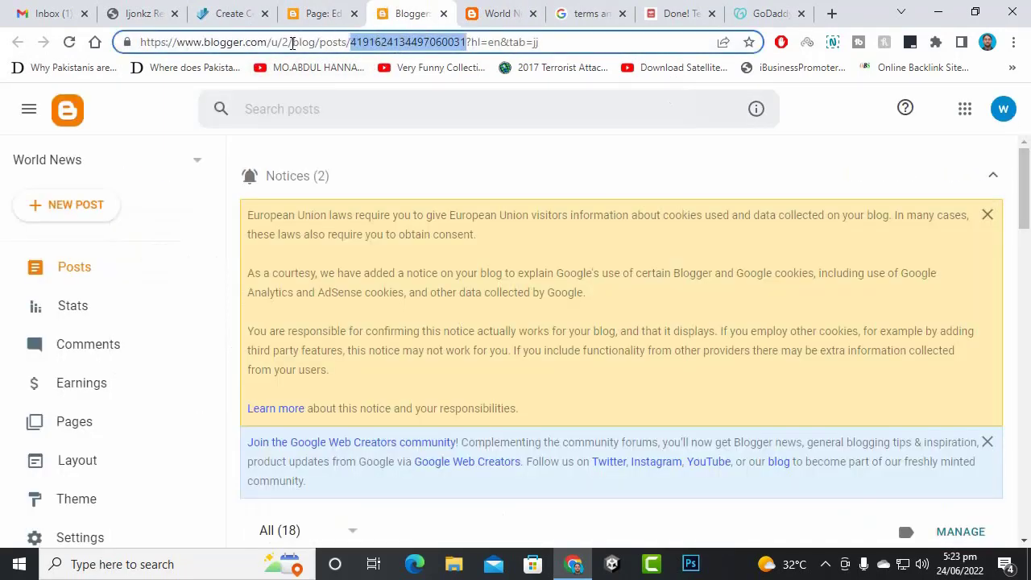
pyautogui.rightClick(317, 40)
pyautogui.click(357, 129)
pyautogui.rightClick(401, 43)
pyautogui.click(444, 131)
# - Bring up the SEO Neurons 'Create Contact Us Page' guide article
pyautogui.click(679, 14)
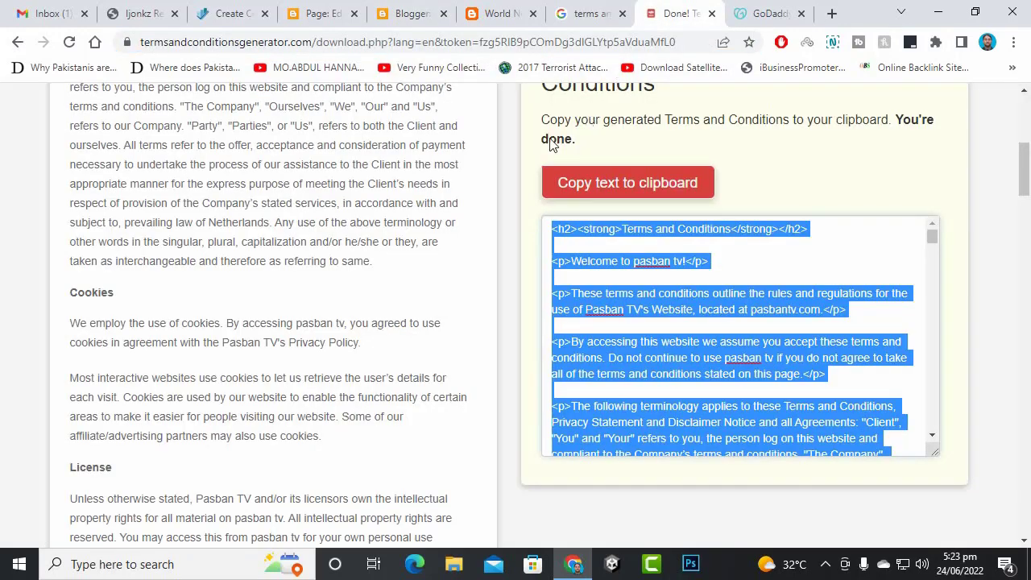
pyautogui.click(505, 11)
pyautogui.click(562, 8)
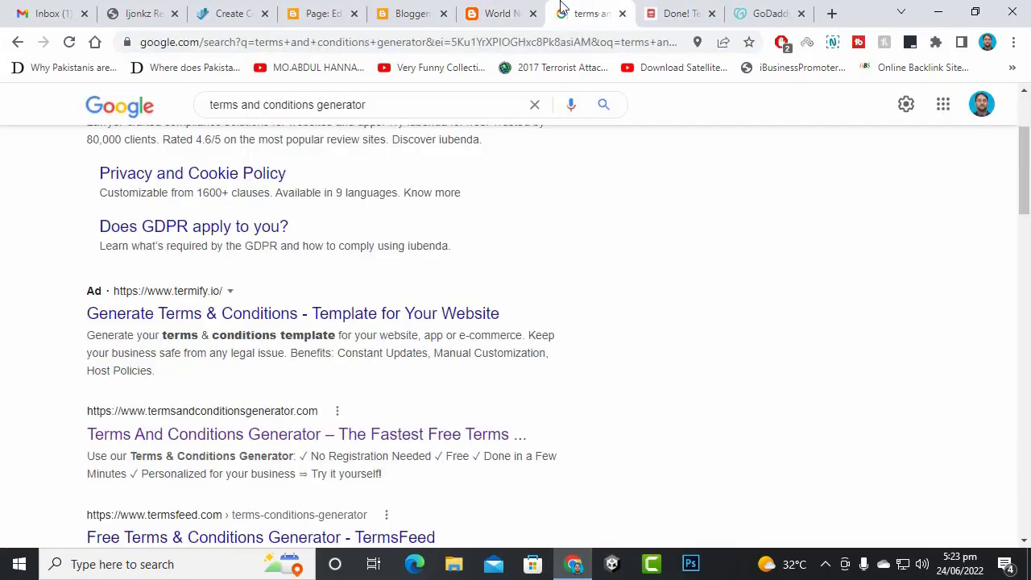
pyautogui.click(234, 13)
pyautogui.scroll(2, 291, 327)
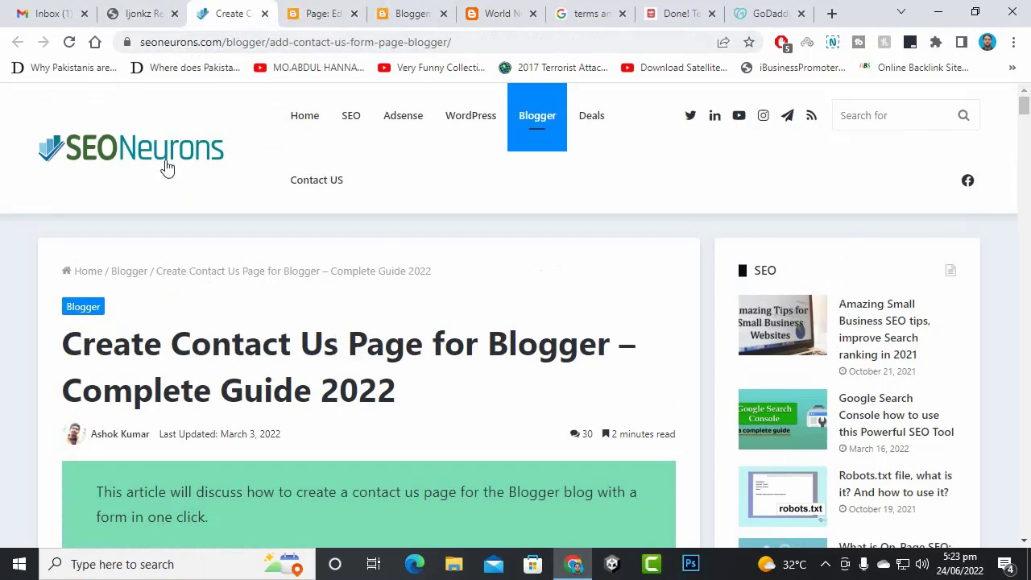
pyautogui.scroll(-15, 338, 281)
pyautogui.scroll(7, 359, 281)
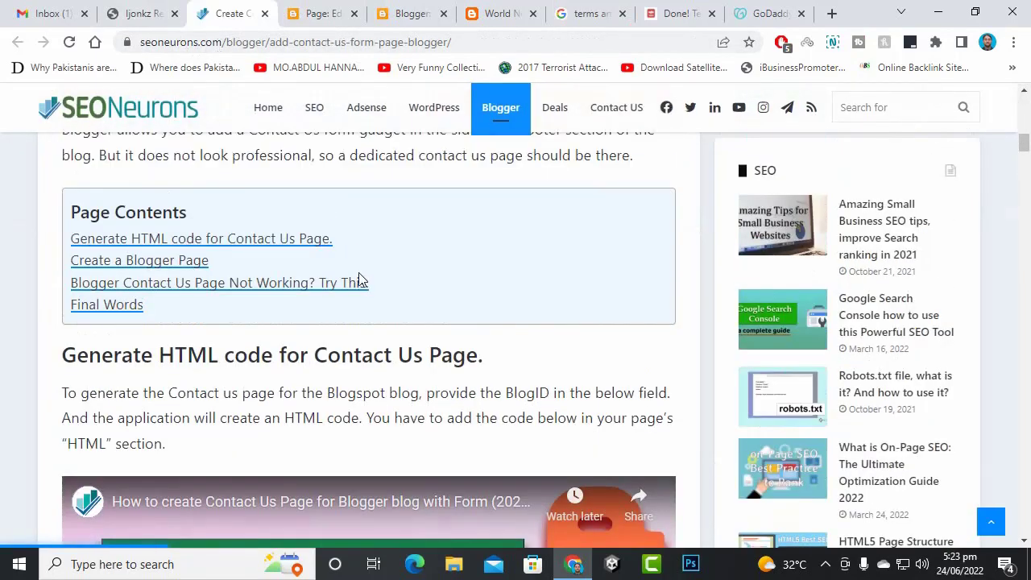
pyautogui.scroll(-14, 362, 298)
pyautogui.scroll(-12, 367, 296)
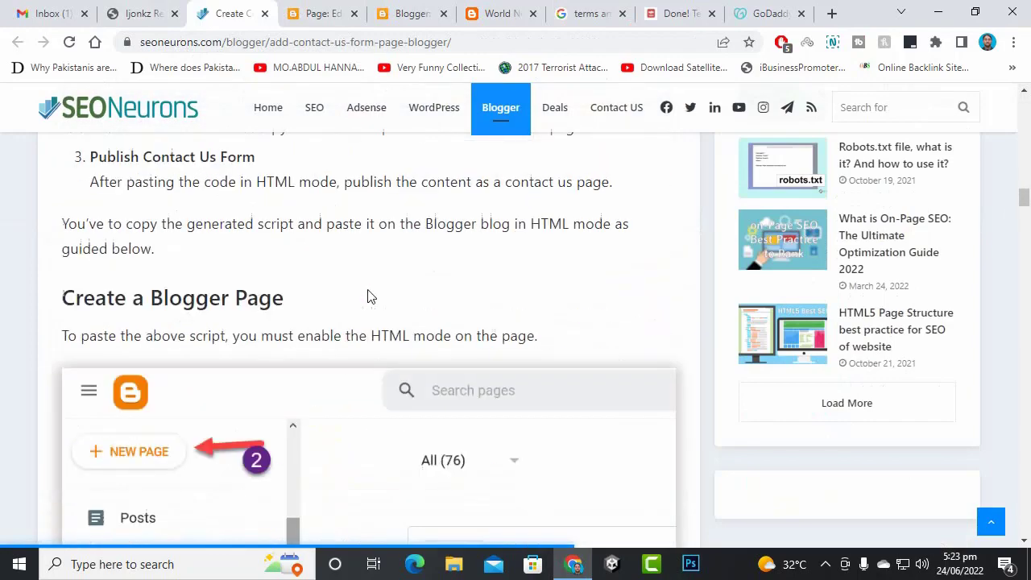
pyautogui.scroll(-5, 368, 296)
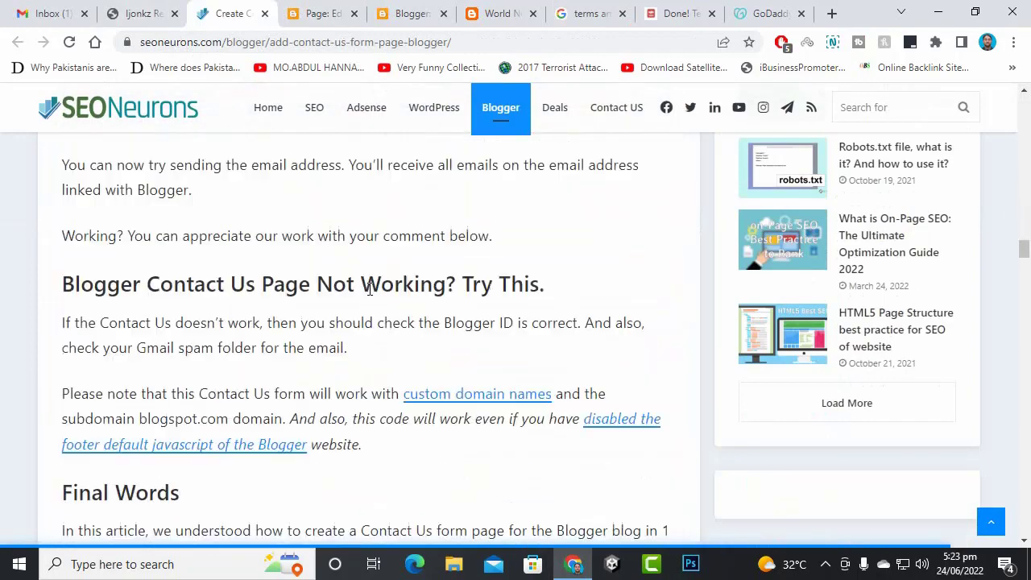
pyautogui.scroll(15, 368, 295)
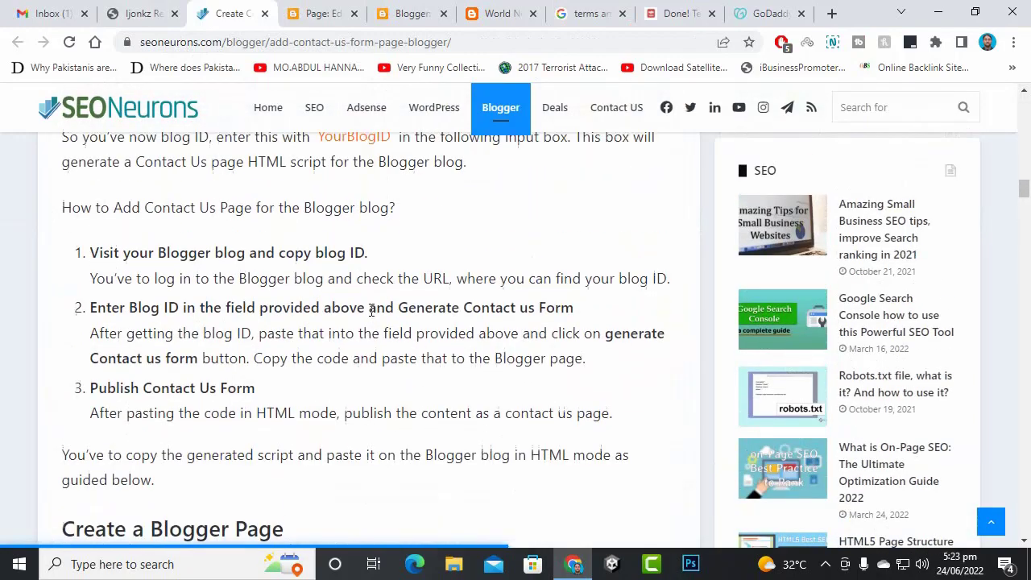
pyautogui.scroll(3, 370, 310)
# - Paste the blog ID into the BlogID box, generate the Contact Us form code and copy it
pyautogui.rightClick(432, 259)
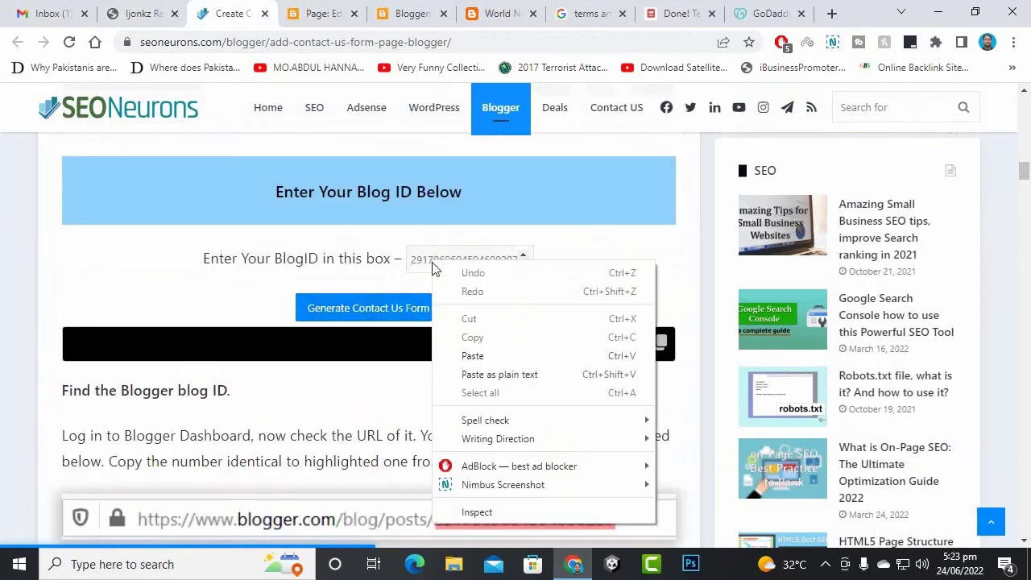
pyautogui.click(473, 375)
pyautogui.click(381, 314)
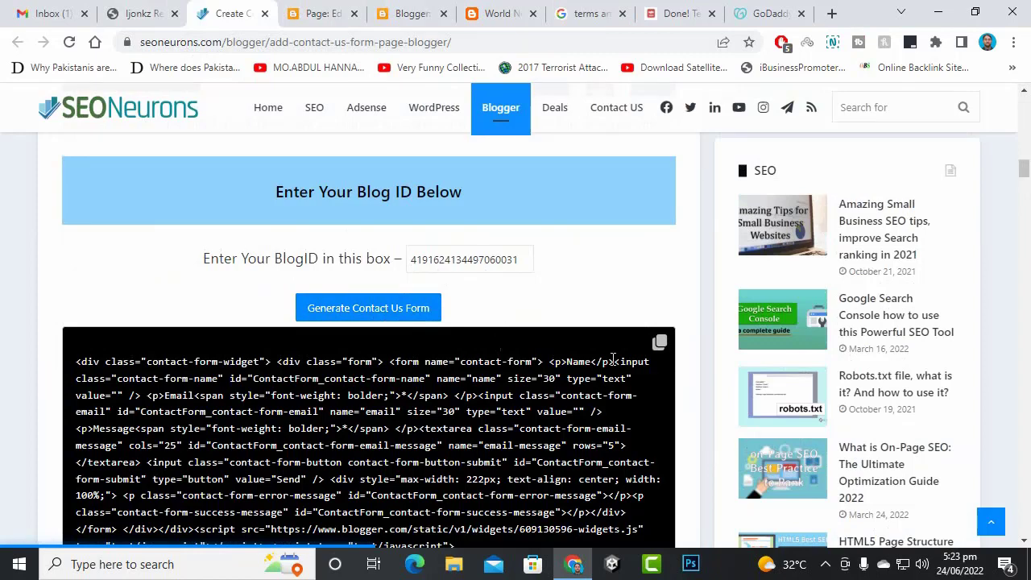
pyautogui.click(658, 342)
pyautogui.scroll(-2, 453, 384)
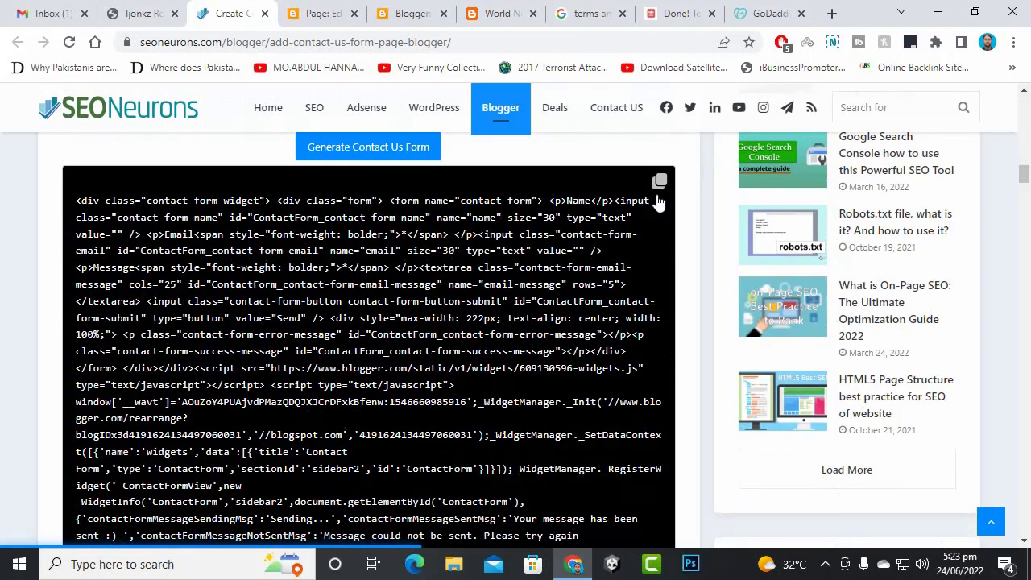
pyautogui.scroll(-8, 660, 185)
pyautogui.scroll(4, 476, 191)
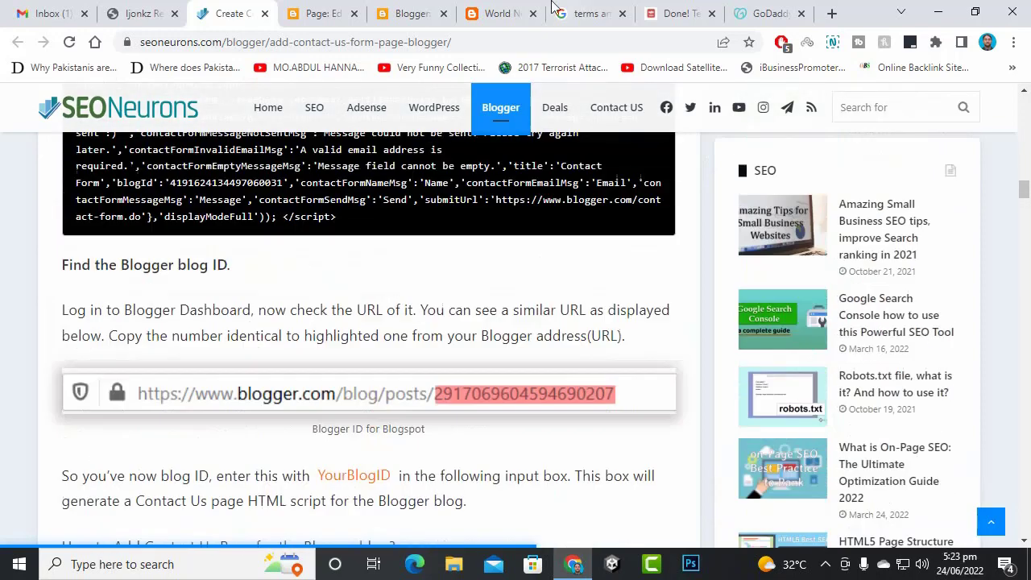
pyautogui.click(316, 13)
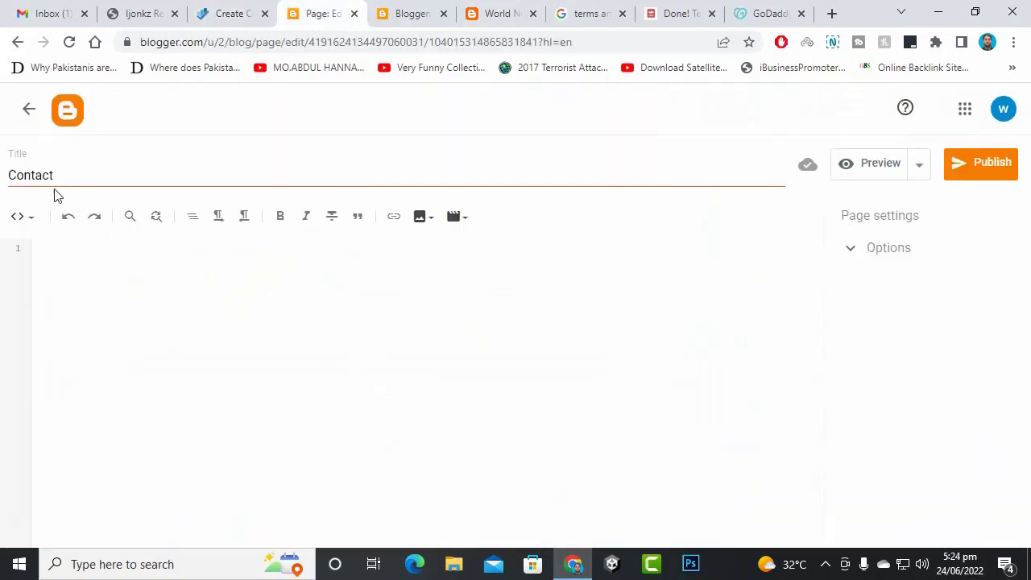
# - Paste the contact-form code into the Contact page's HTML view and publish it
pyautogui.click(21, 216)
pyautogui.click(46, 238)
pyautogui.hotkey('ctrl', 'v')
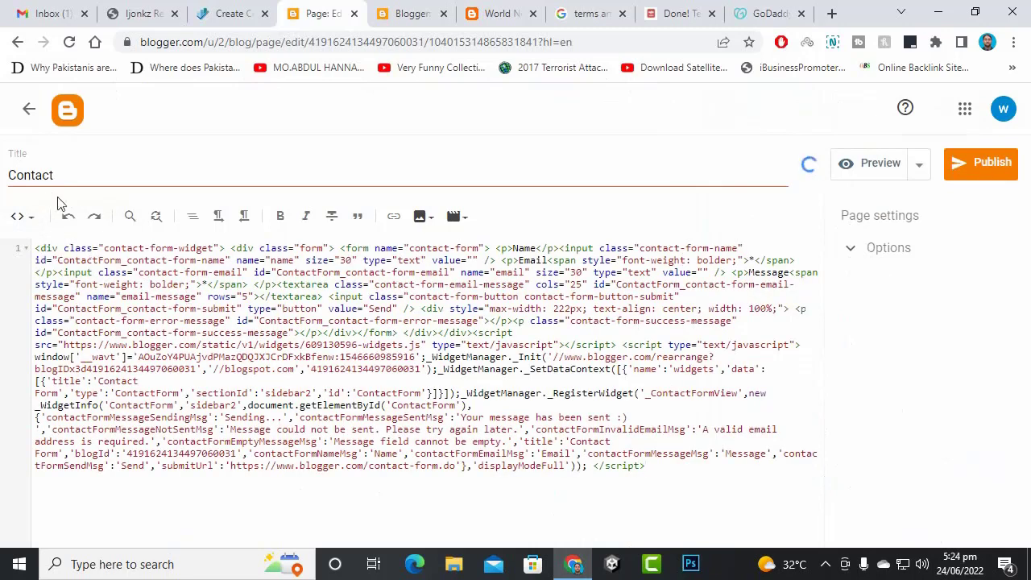
pyautogui.click(962, 171)
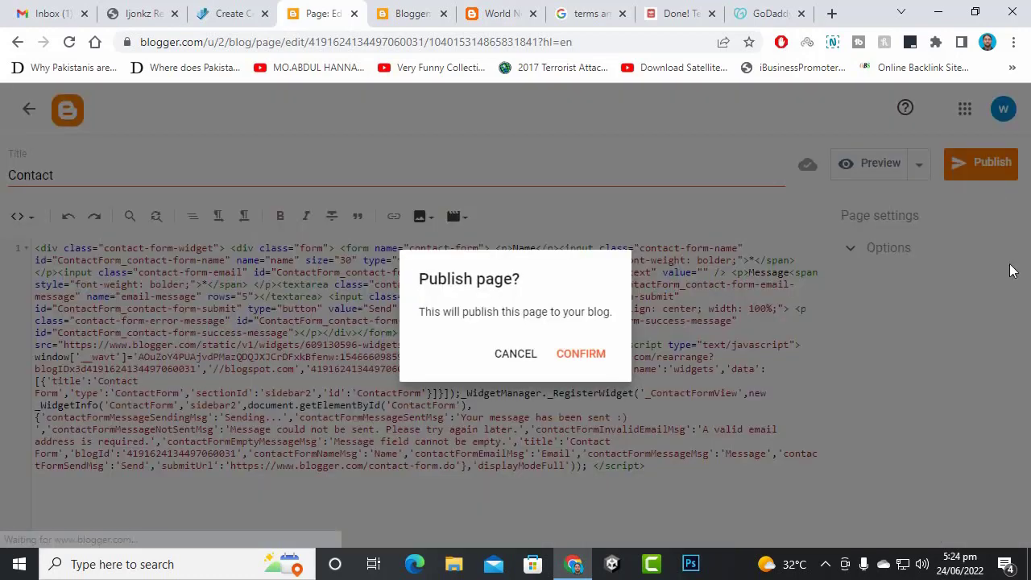
pyautogui.click(580, 353)
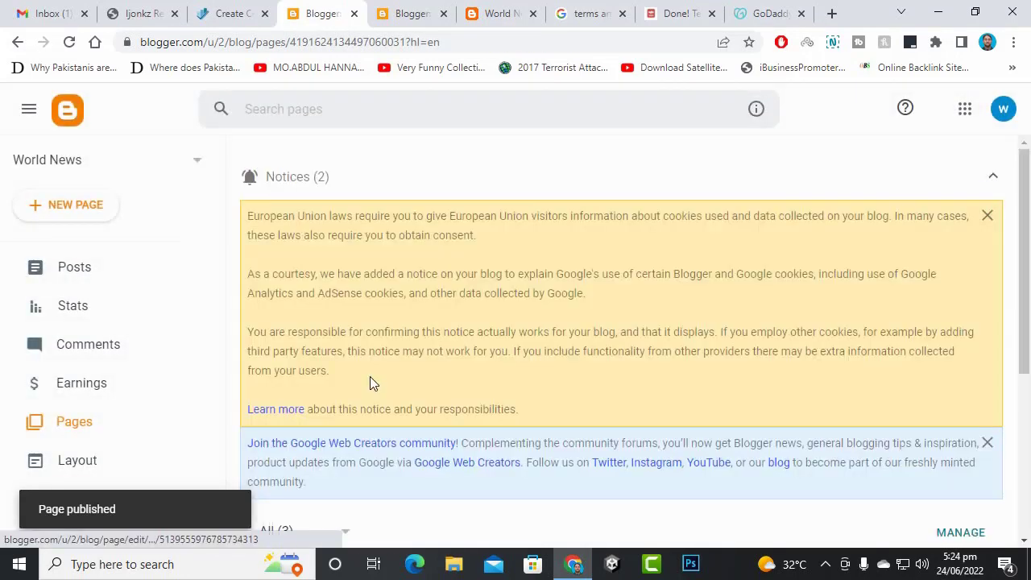
# - Scroll the pages list to show Contact, Terms and About all published
pyautogui.scroll(-4, 446, 348)
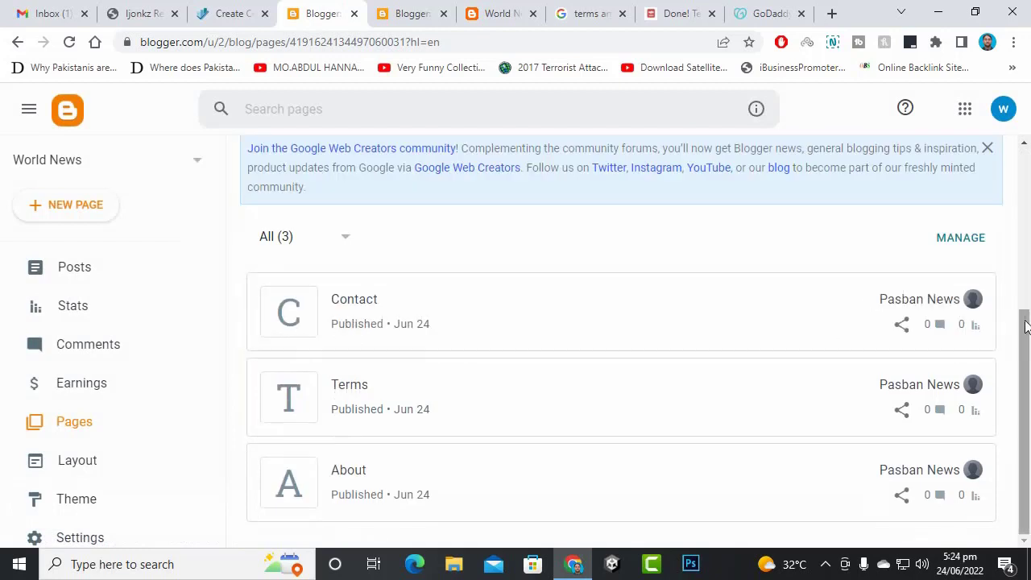
pyautogui.moveTo(905, 302)
pyautogui.click(926, 313)
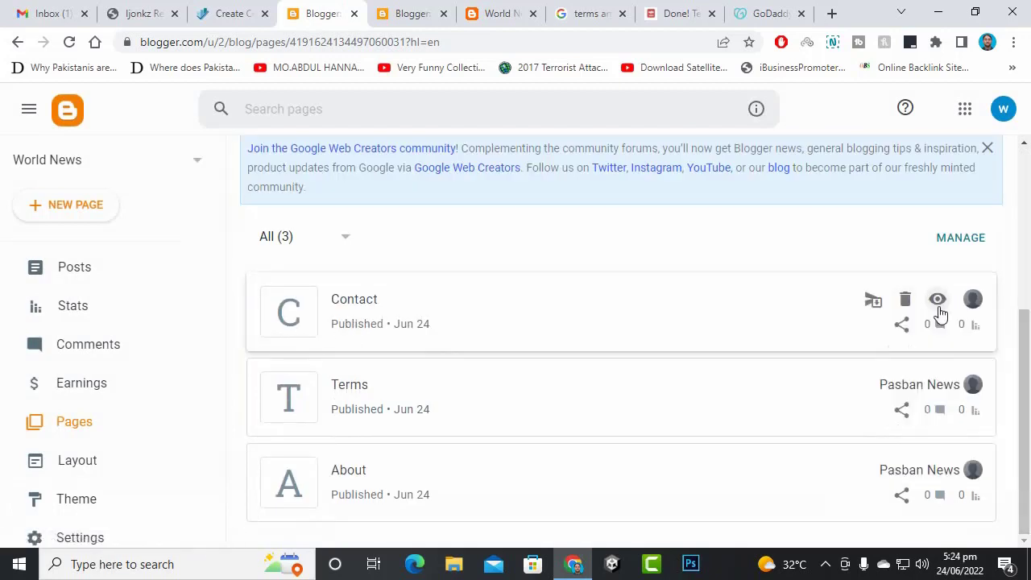
# - On the live Contact page, try the Name, Email and Message fields of the form
pyautogui.click(368, 13)
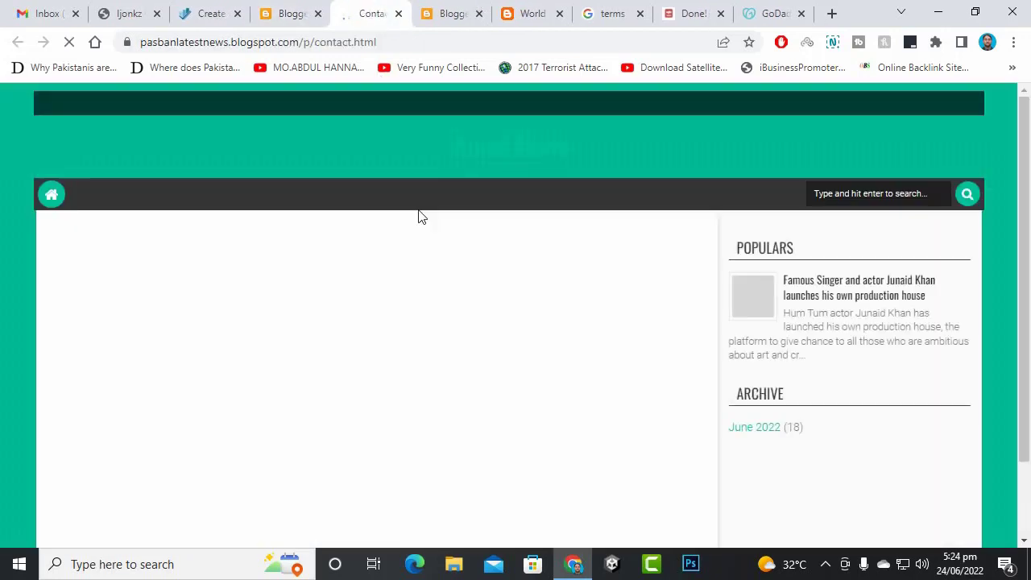
pyautogui.click(338, 298)
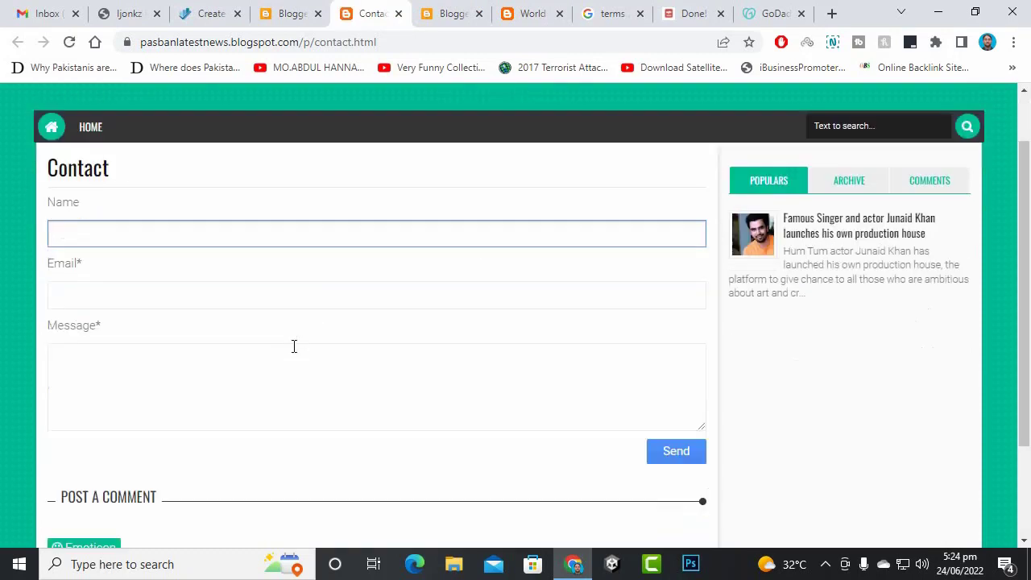
pyautogui.click(260, 285)
pyautogui.click(378, 362)
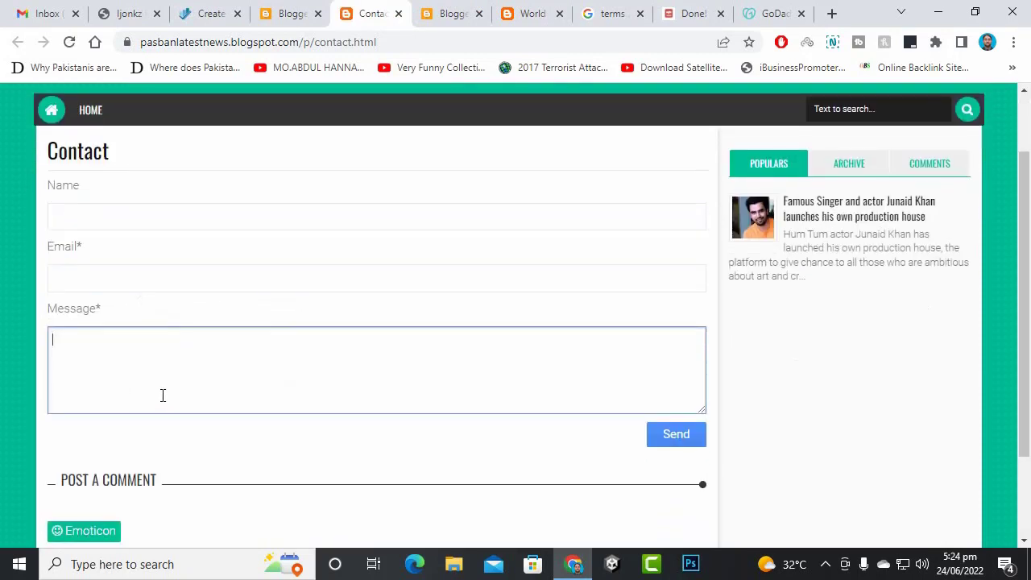
pyautogui.scroll(-3, 204, 396)
pyautogui.scroll(3, 295, 322)
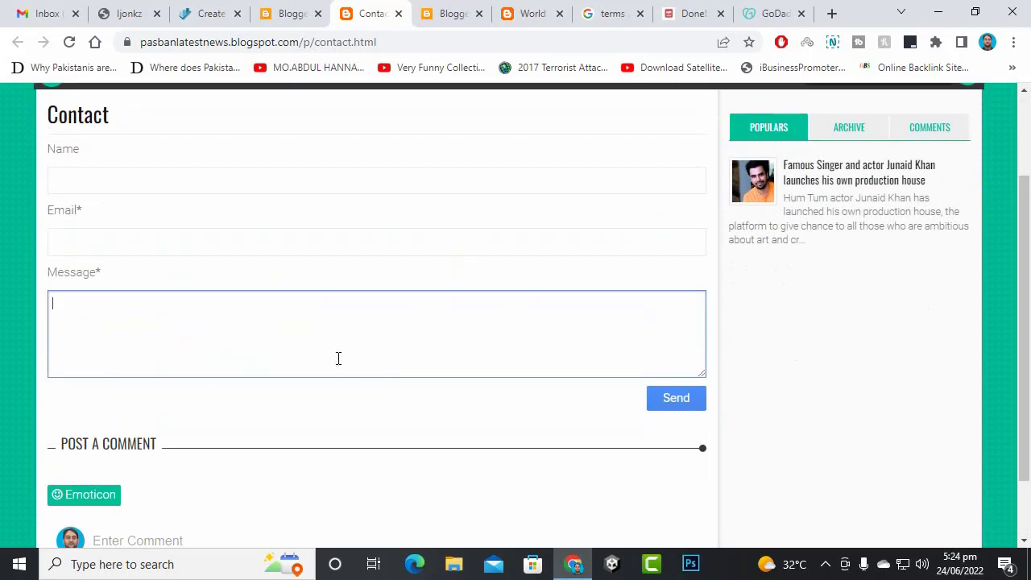
pyautogui.scroll(-3, 333, 363)
pyautogui.scroll(3, 395, 432)
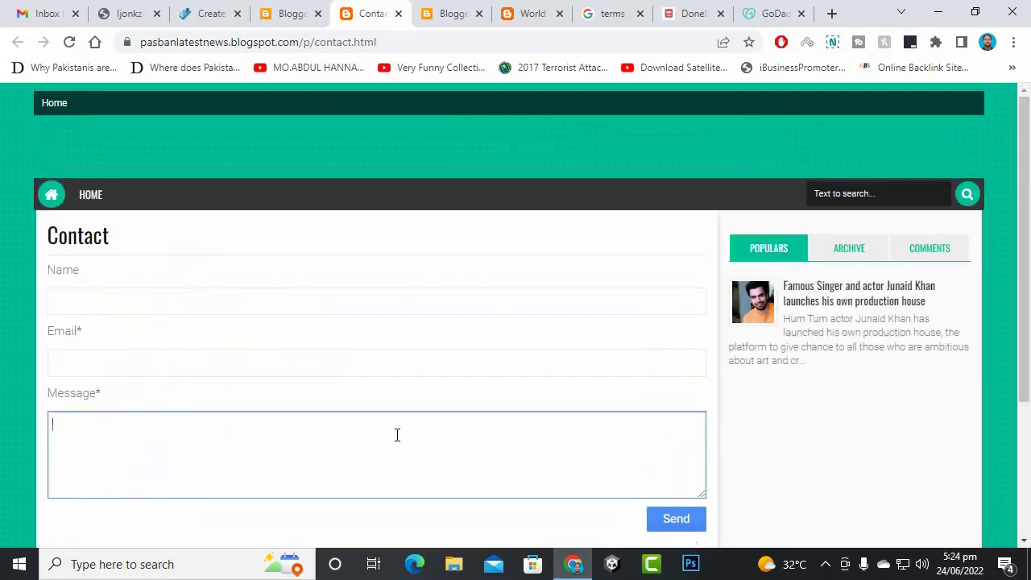
# - Switch between the pages list and the live Contact page, ending on the blog homepage
pyautogui.click(292, 13)
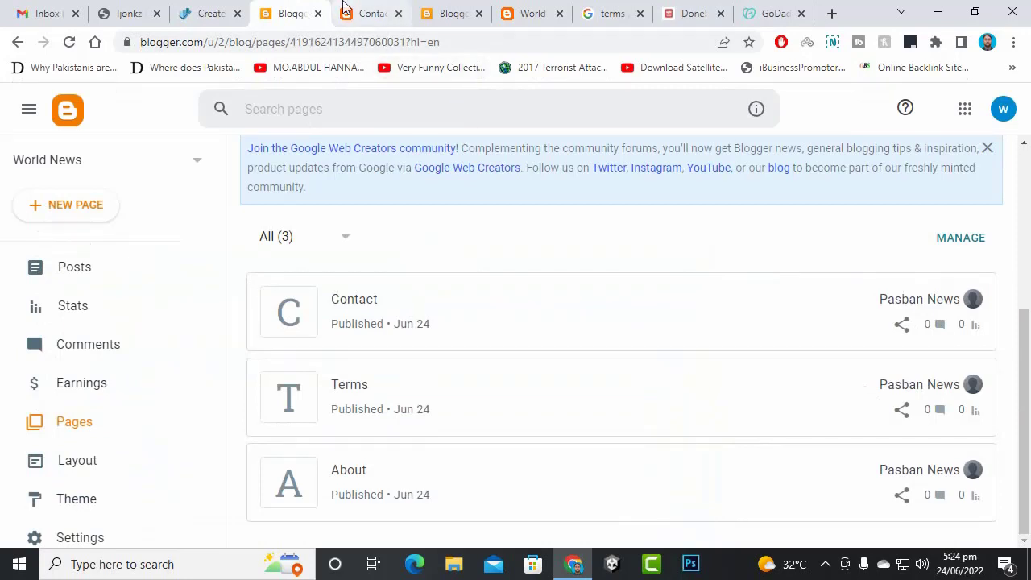
pyautogui.click(370, 13)
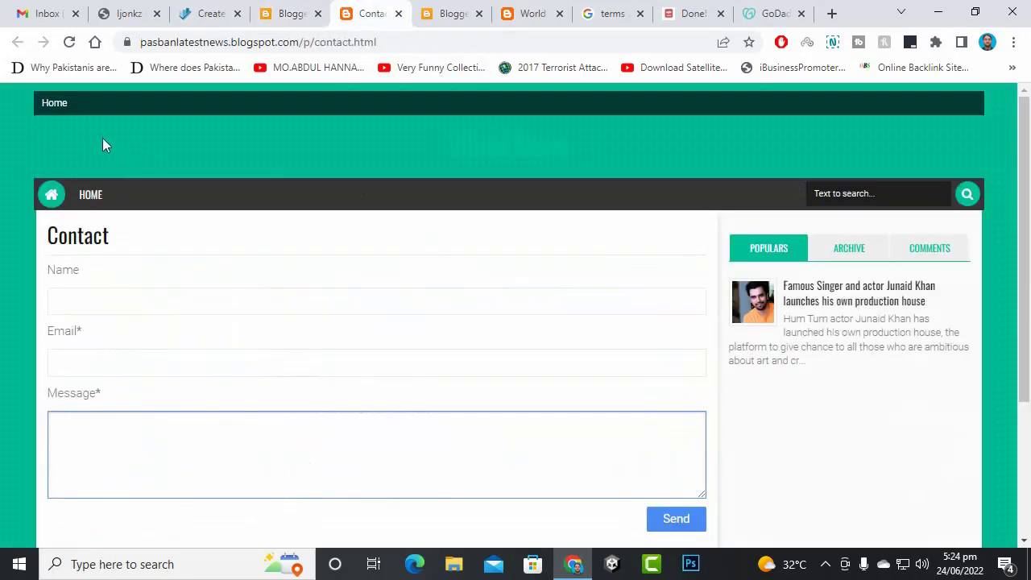
pyautogui.scroll(-1, 410, 192)
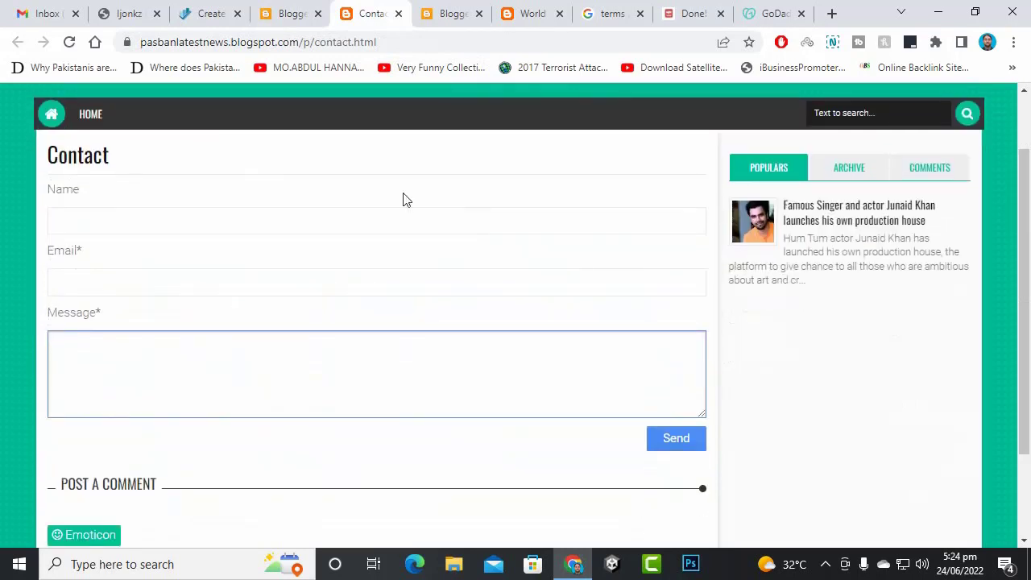
pyautogui.scroll(1, 402, 198)
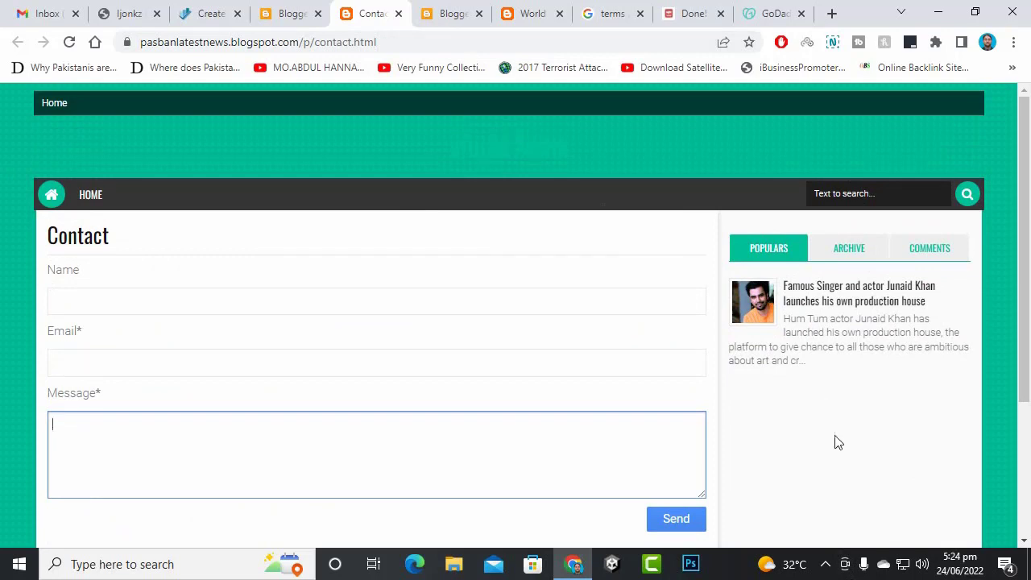
pyautogui.click(823, 564)
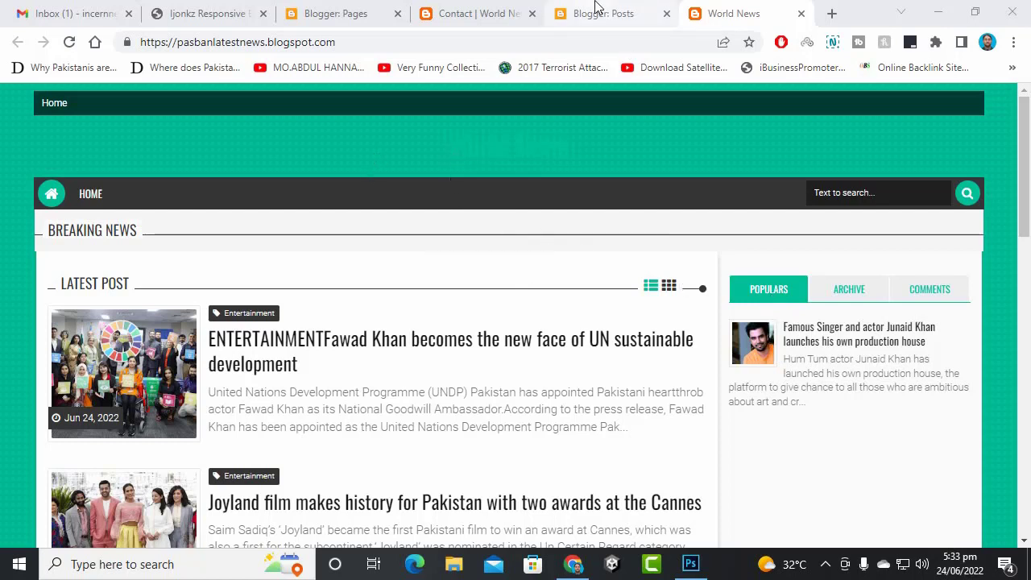
# - Start customizing the current blog theme and dismiss the community and EU cookie notices
pyautogui.click(499, 10)
pyautogui.click(349, 12)
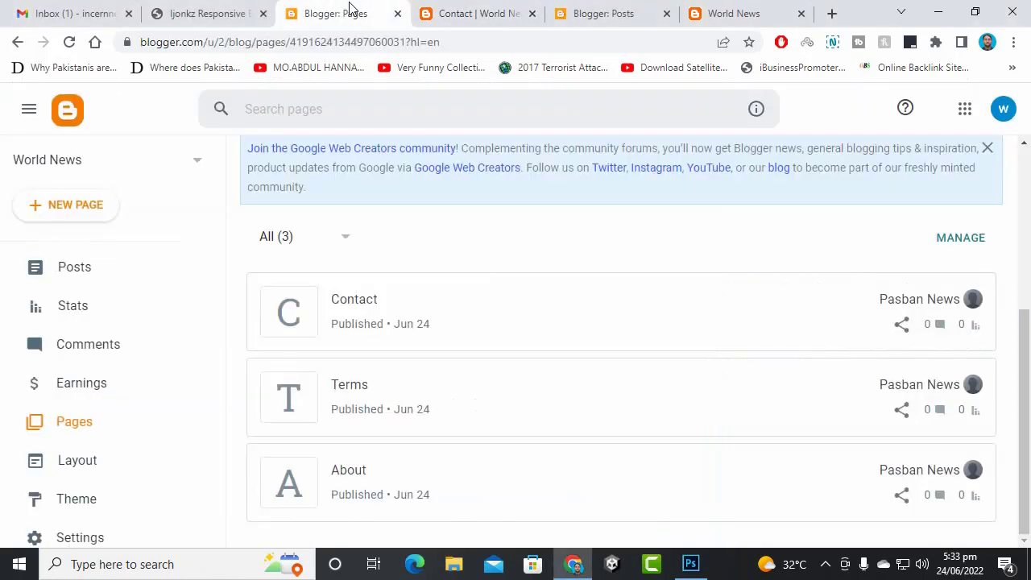
pyautogui.scroll(-2, 145, 291)
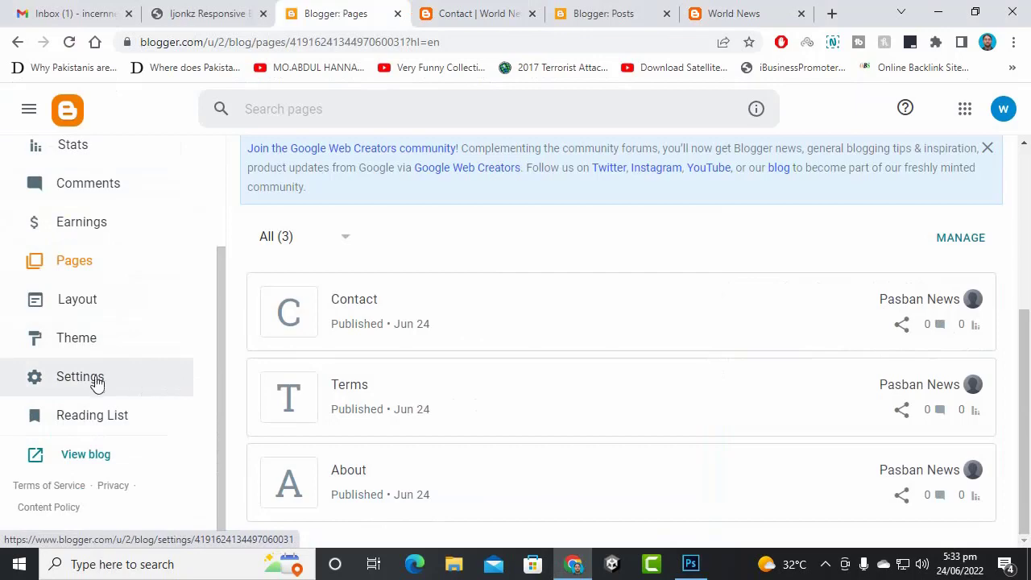
pyautogui.click(85, 352)
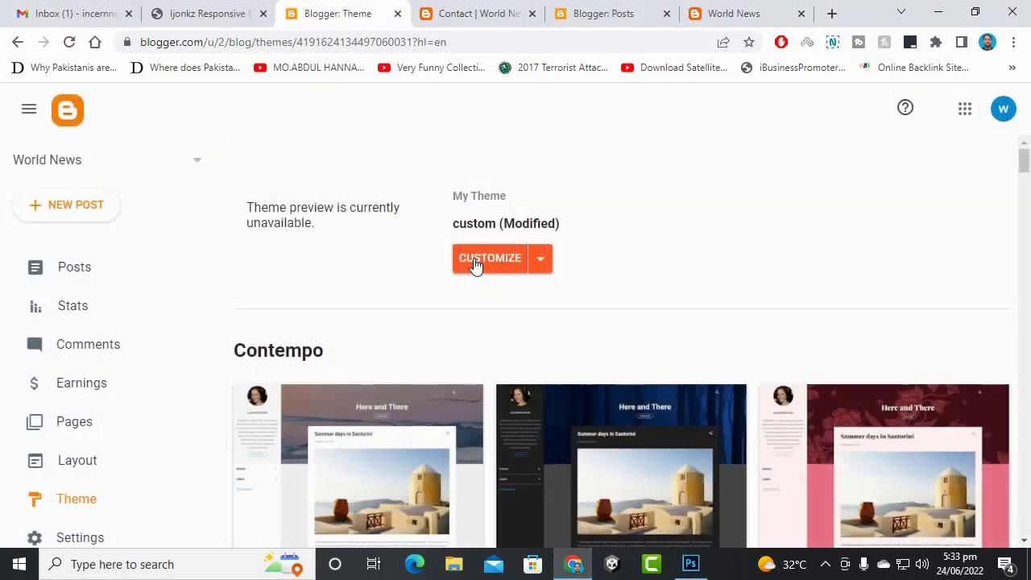
pyautogui.scroll(-7, 494, 322)
pyautogui.scroll(2, 485, 258)
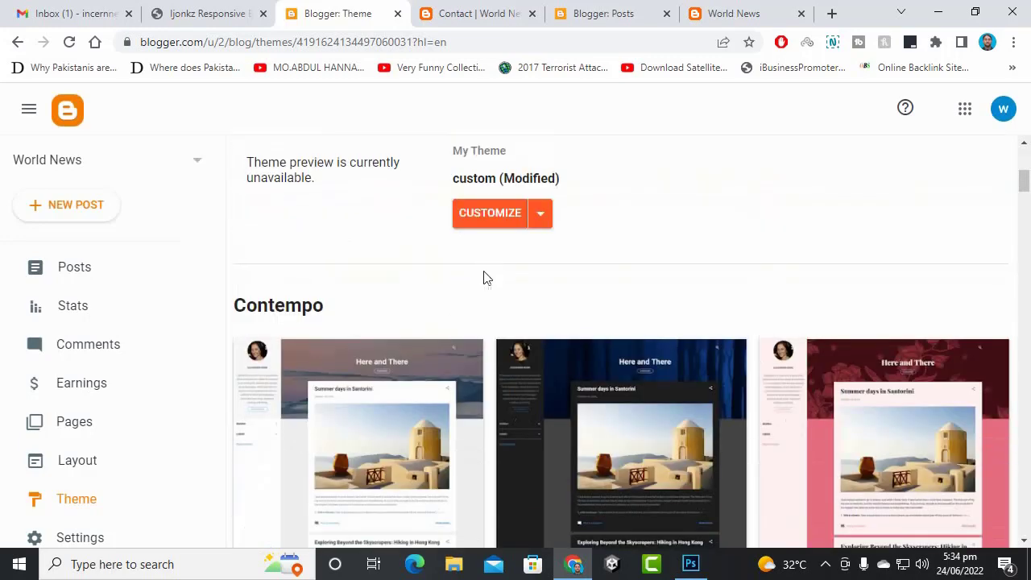
pyautogui.click(483, 230)
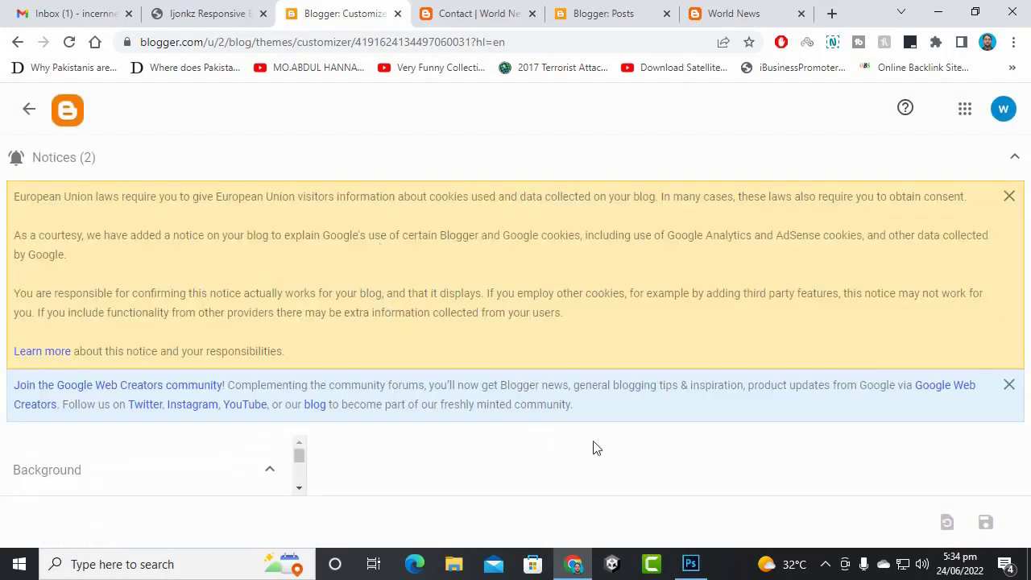
pyautogui.click(1009, 385)
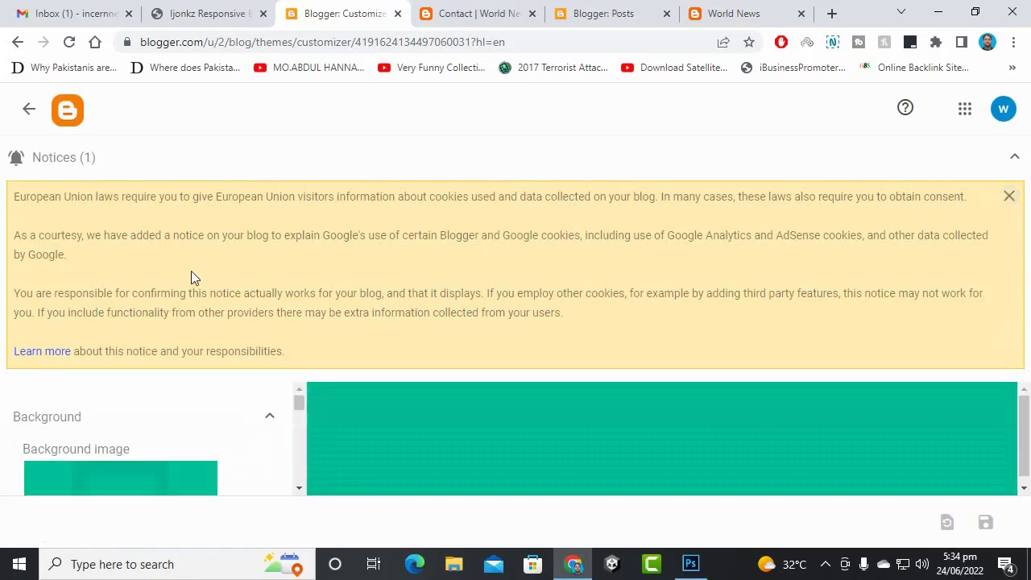
pyautogui.click(1009, 197)
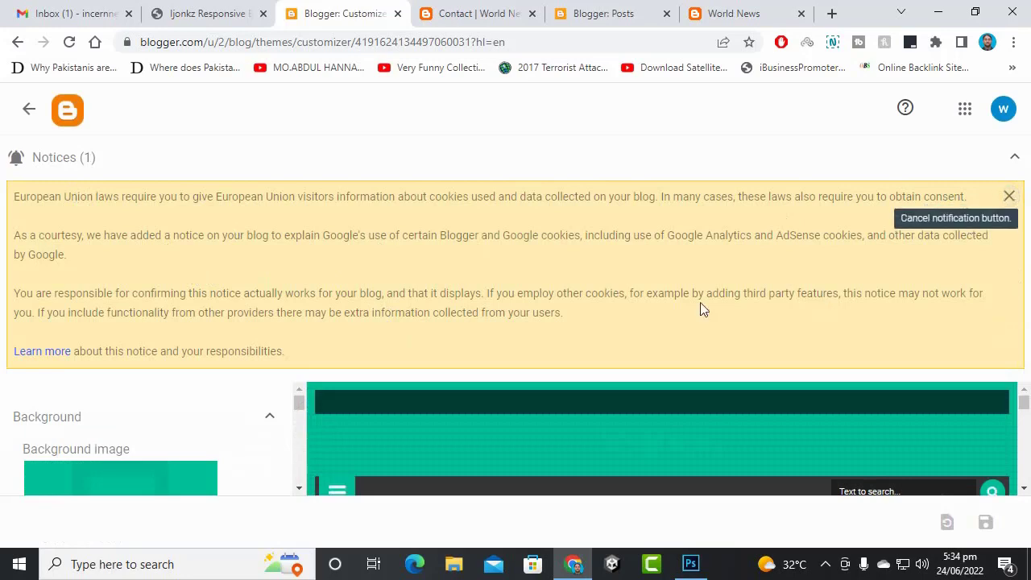
# - Remove the current background image, leaving the main colour theme unchanged
pyautogui.scroll(-3, 161, 371)
pyautogui.scroll(3, 201, 282)
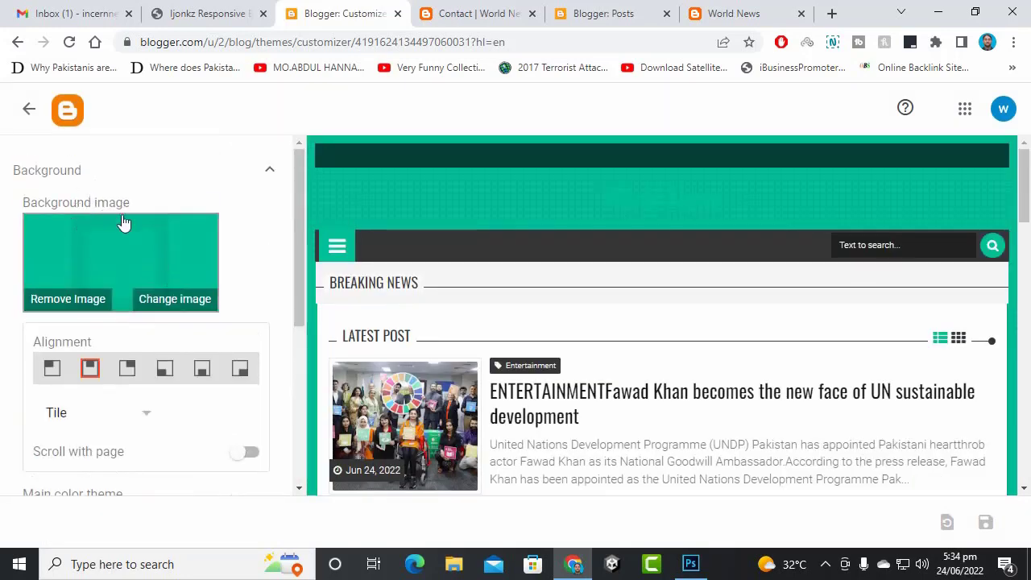
pyautogui.click(81, 304)
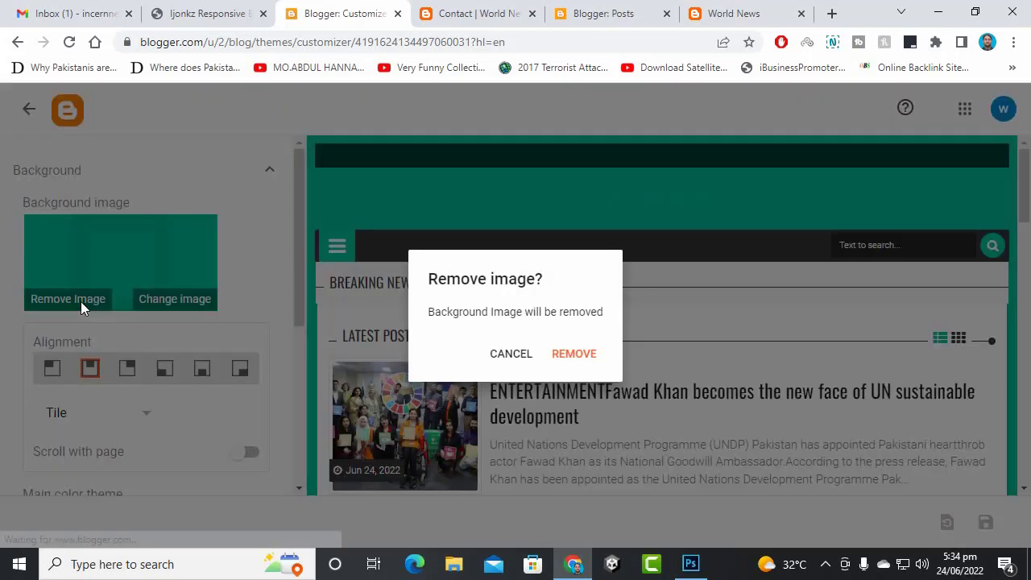
pyautogui.click(568, 351)
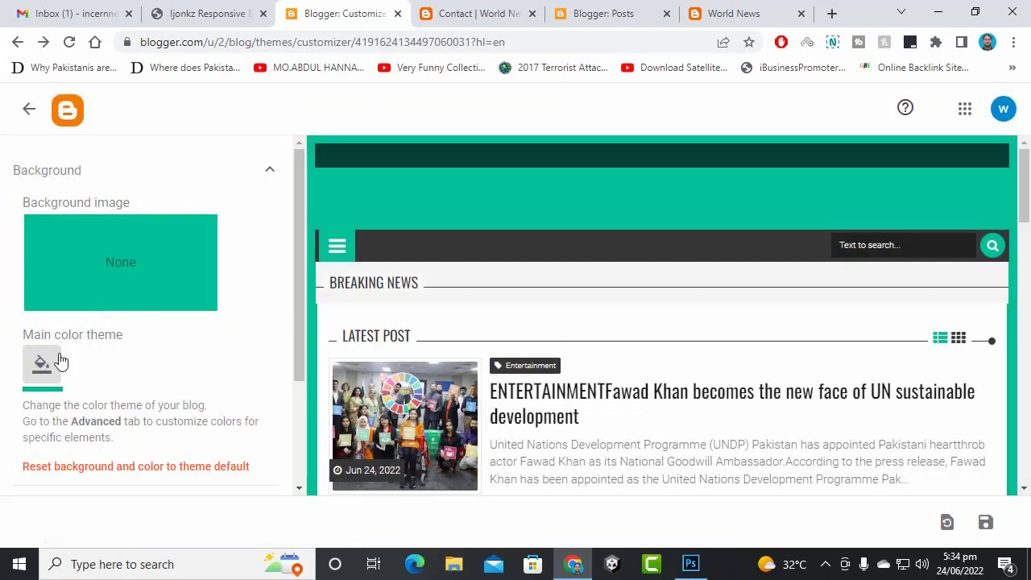
pyautogui.click(50, 368)
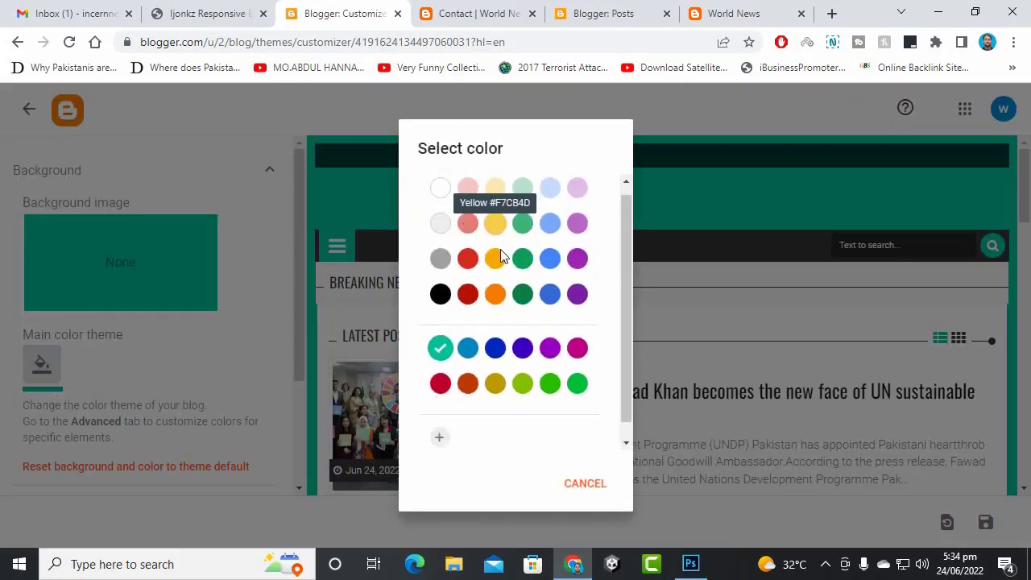
pyautogui.scroll(-1, 500, 249)
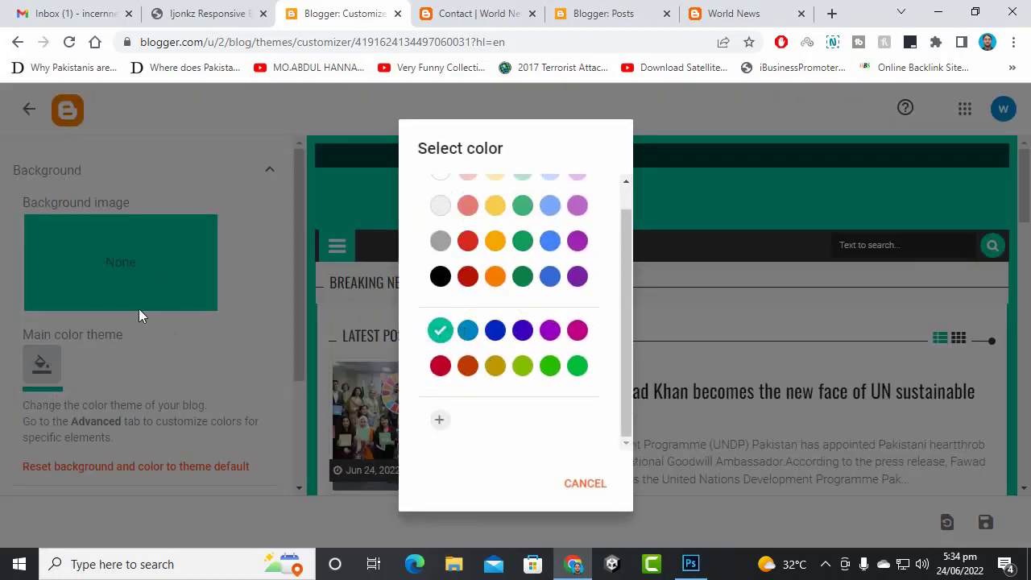
pyautogui.click(37, 359)
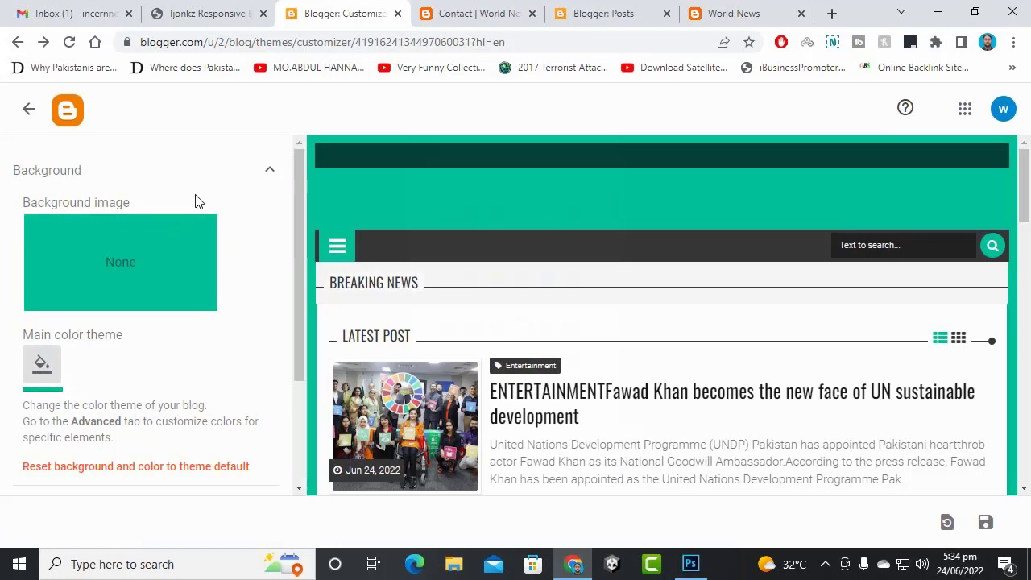
pyautogui.scroll(-2, 209, 222)
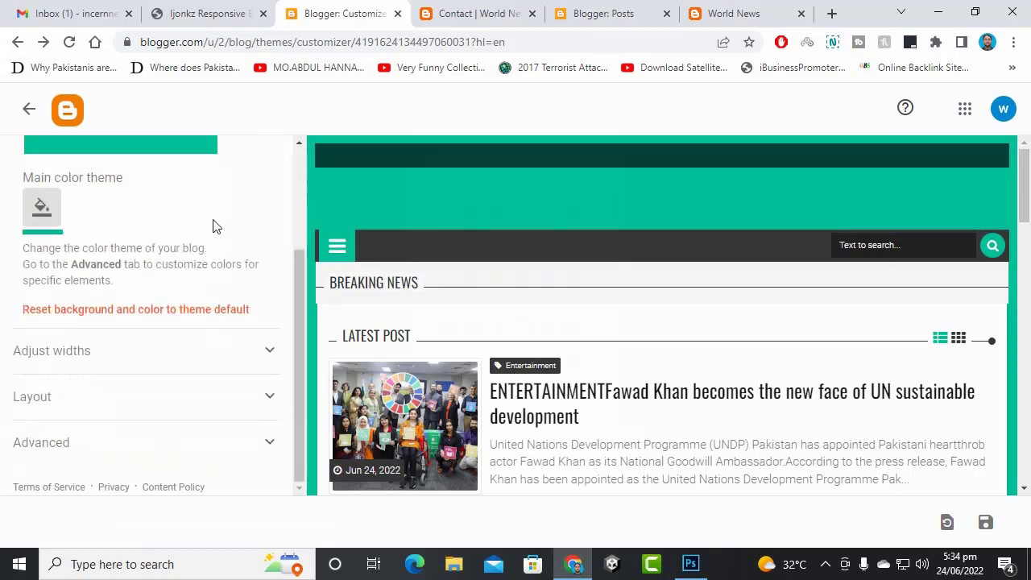
pyautogui.scroll(2, 103, 310)
# - Set the grey block-pattern tile image as the background and save the theme
pyautogui.click(112, 281)
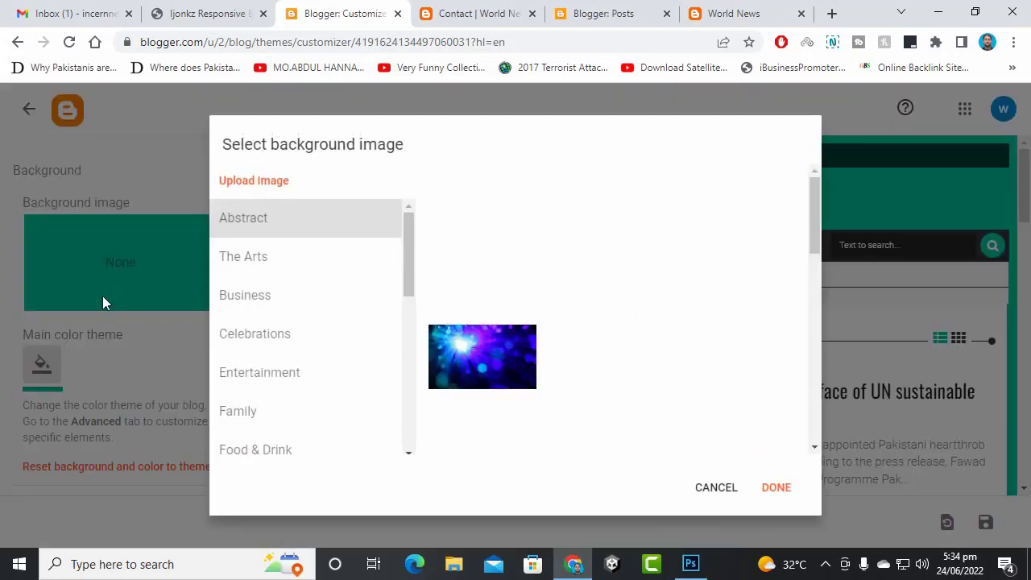
pyautogui.scroll(-2, 650, 299)
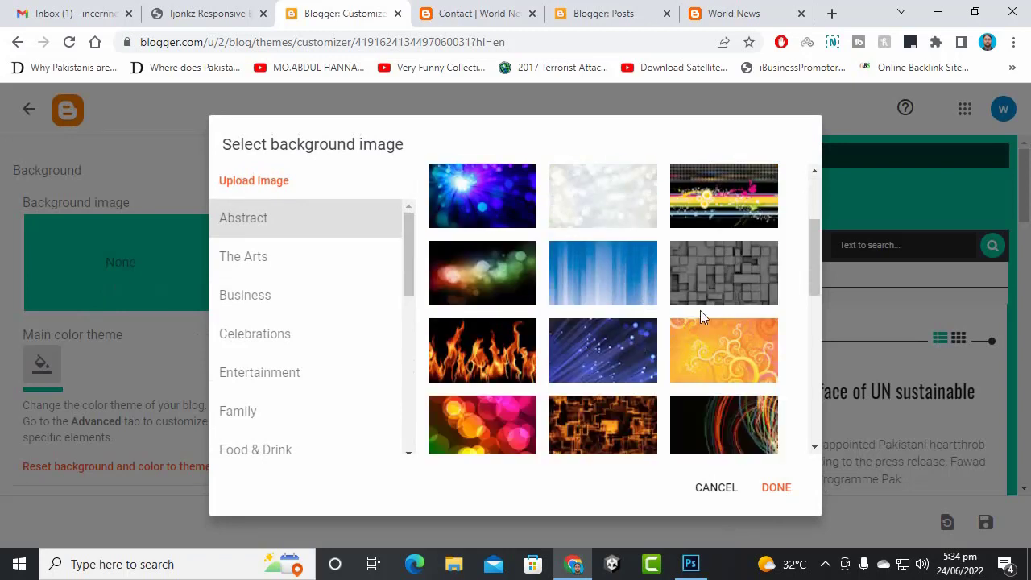
pyautogui.click(716, 295)
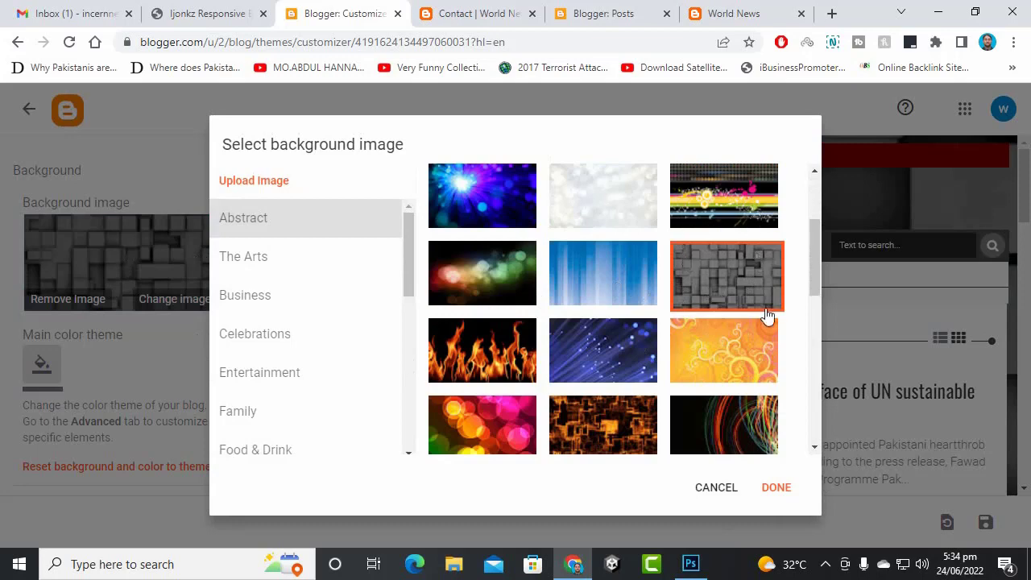
pyautogui.scroll(-2, 681, 361)
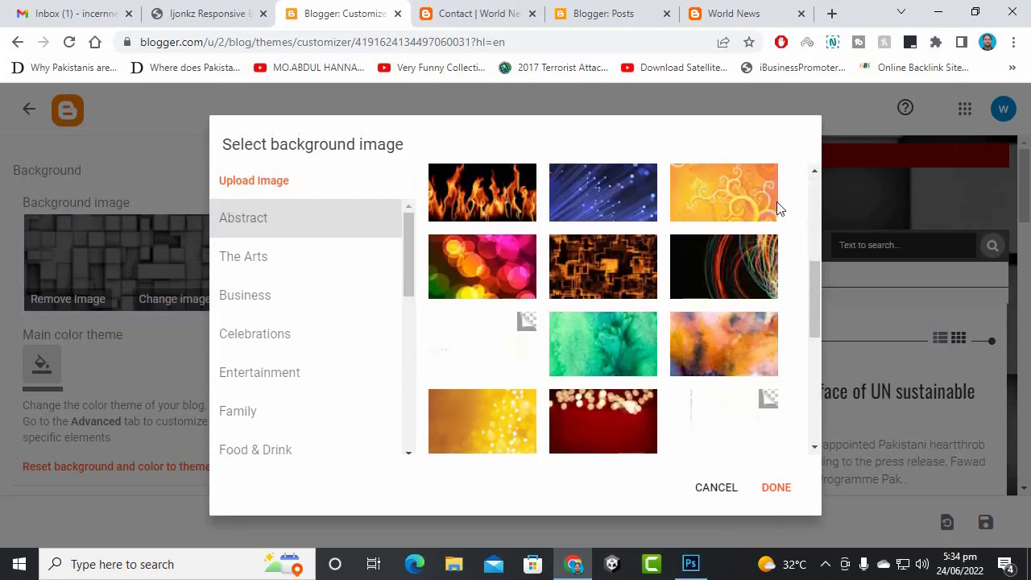
pyautogui.click(774, 490)
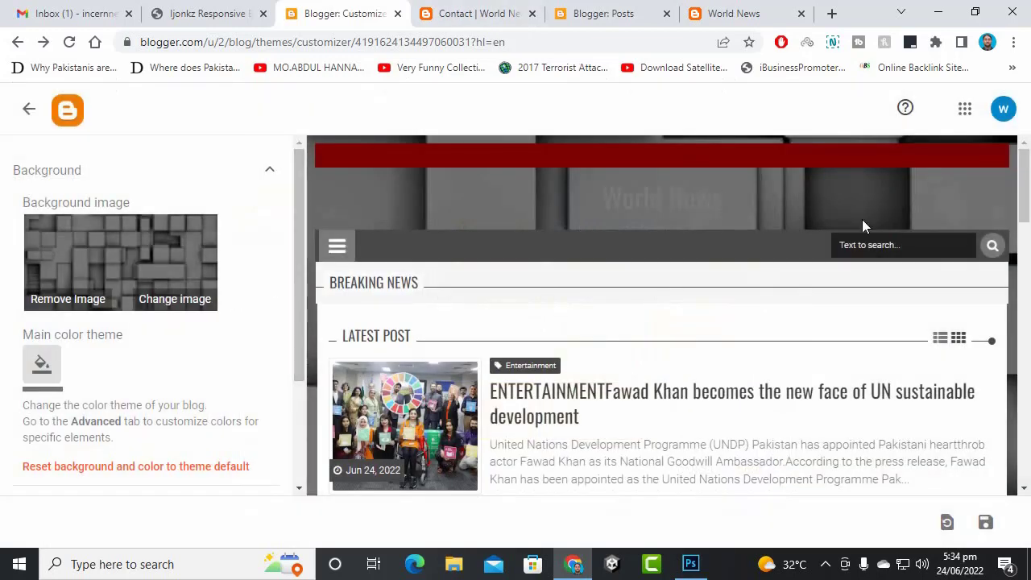
pyautogui.click(985, 522)
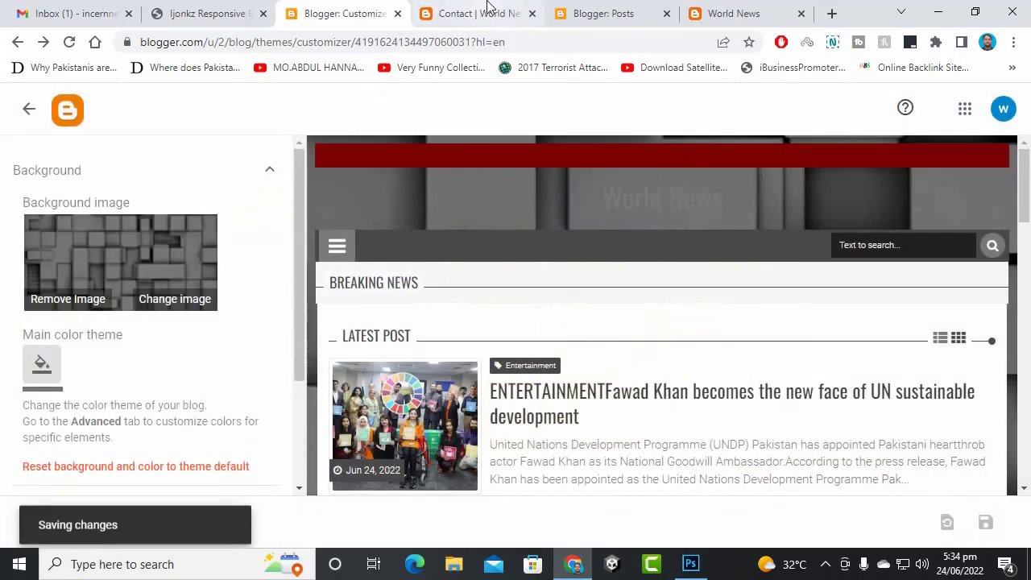
pyautogui.click(479, 13)
# - Scroll through the live World News homepage to see the grey block background, then return to the customizer
pyautogui.click(60, 111)
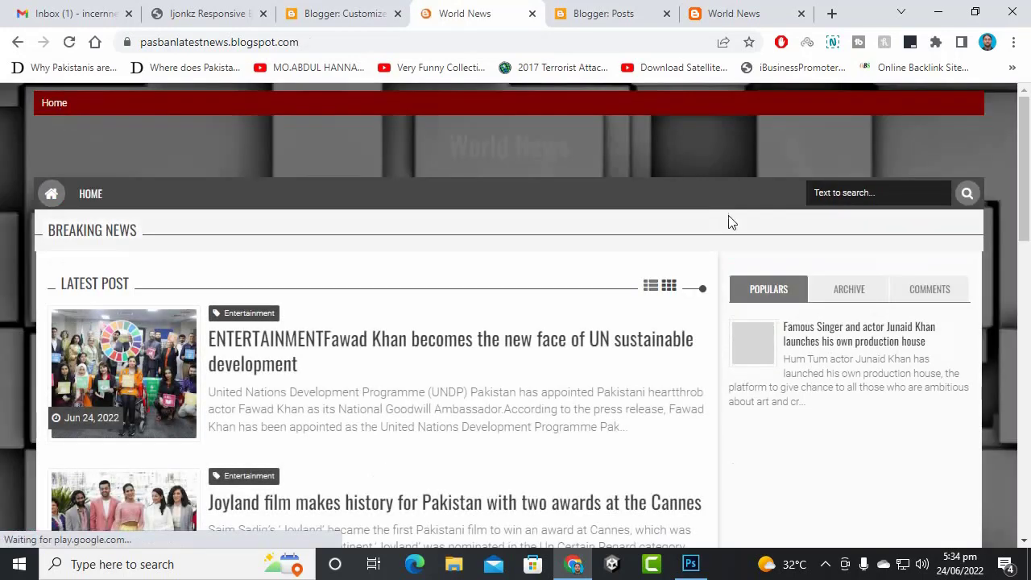
pyautogui.scroll(-10, 789, 320)
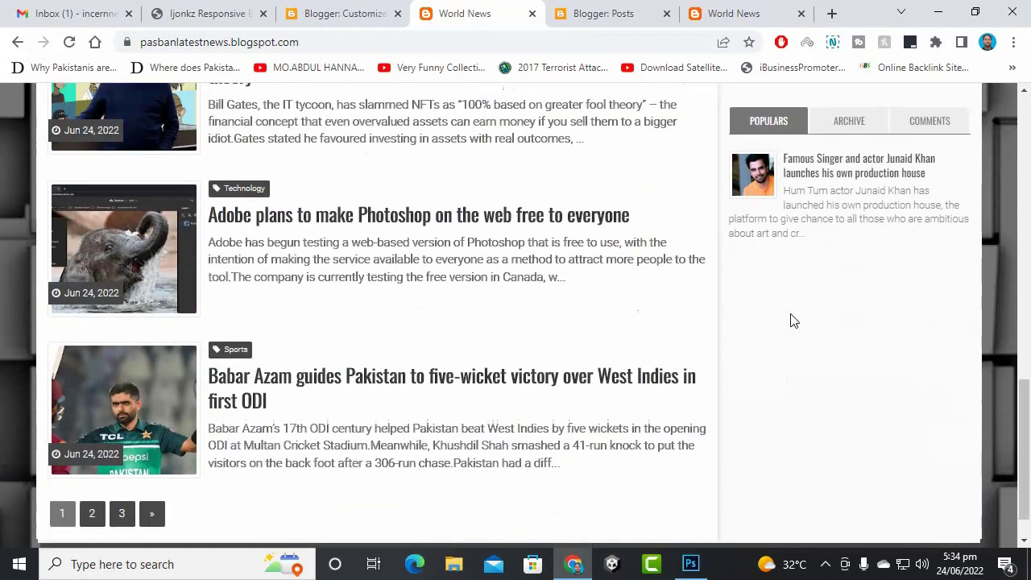
pyautogui.scroll(-1, 793, 319)
pyautogui.scroll(12, 793, 320)
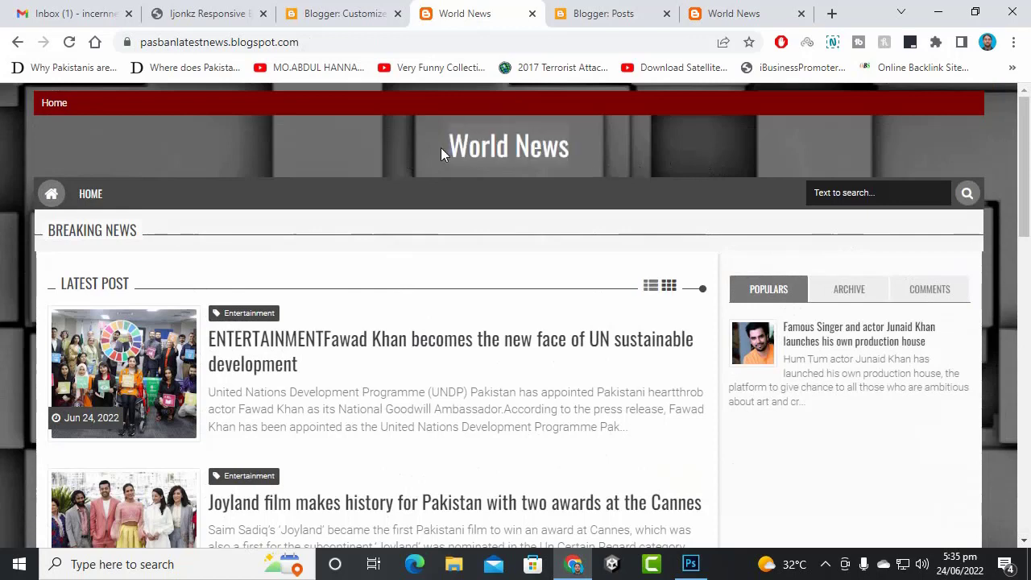
pyautogui.click(324, 13)
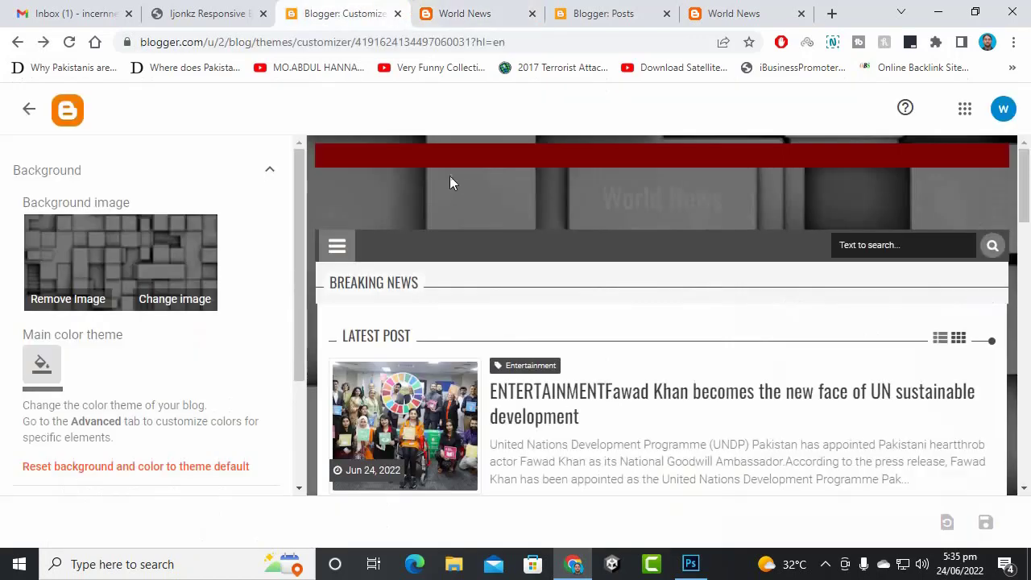
# - Replace the background with the soft white bokeh image
pyautogui.click(140, 245)
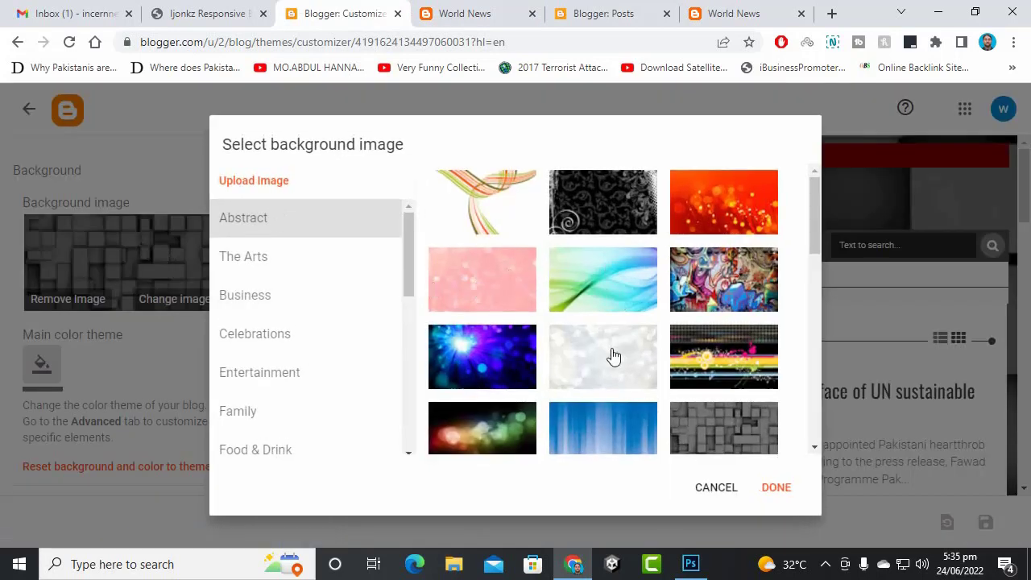
pyautogui.scroll(-2, 612, 355)
pyautogui.scroll(-3, 612, 358)
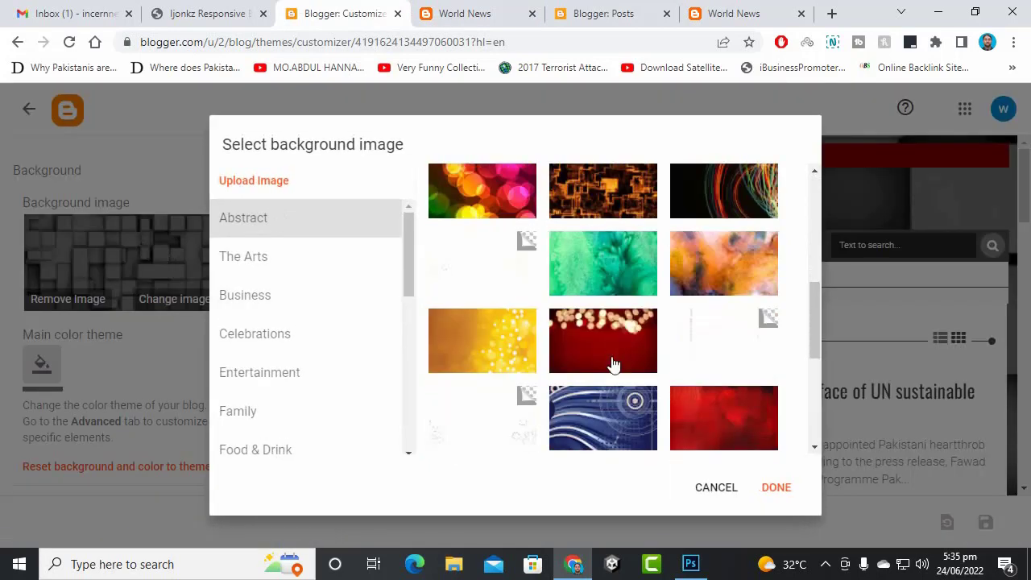
pyautogui.scroll(3, 612, 364)
pyautogui.click(594, 354)
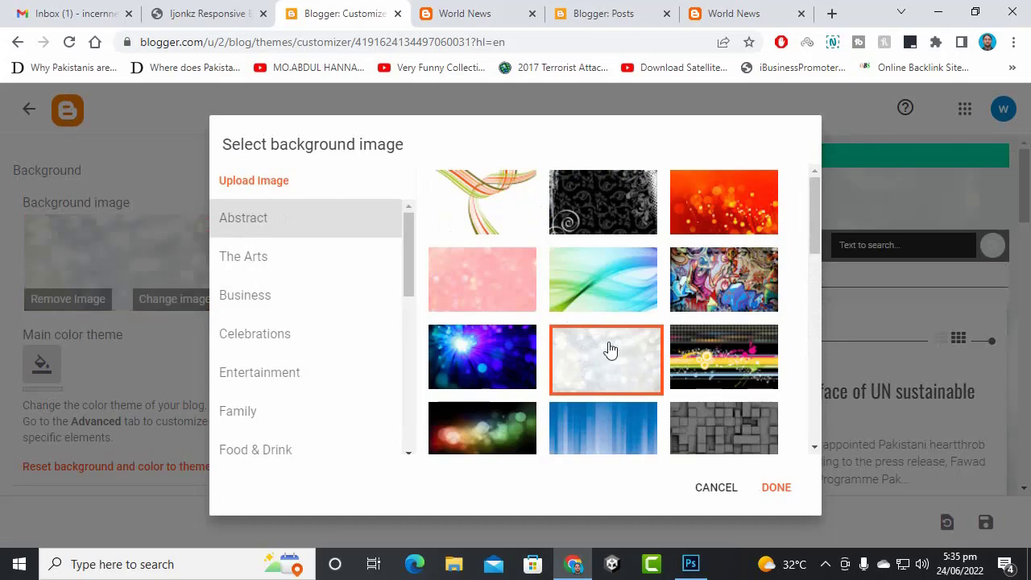
pyautogui.click(775, 487)
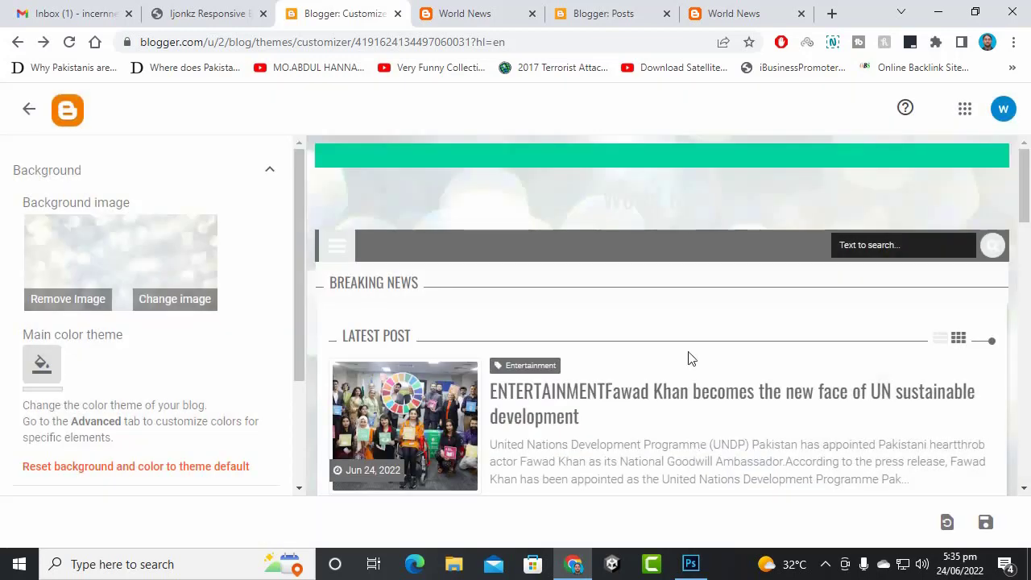
# - Expand the Adjust widths and Layout settings, then open the Advanced colour settings
pyautogui.scroll(-2, 131, 357)
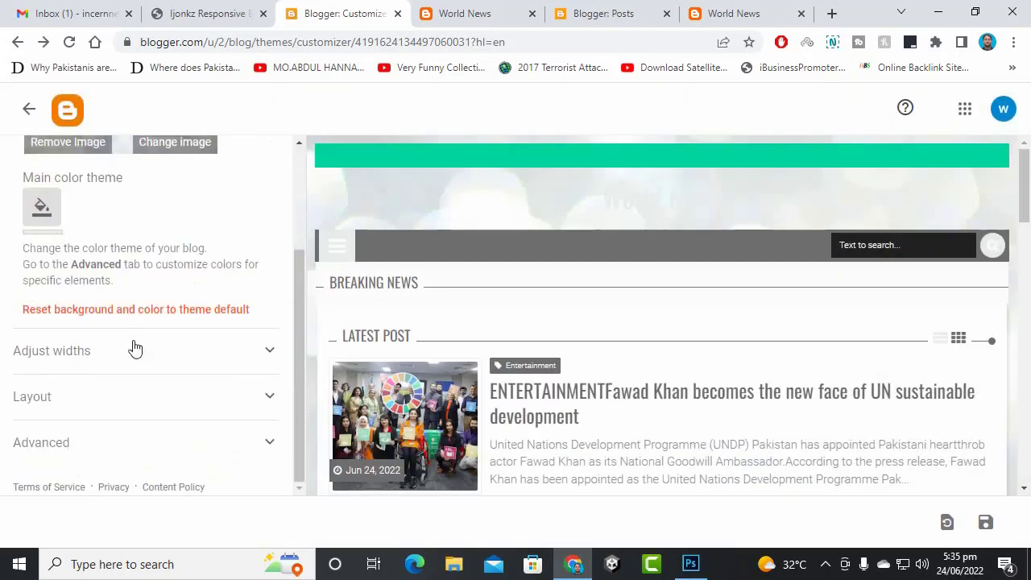
pyautogui.click(102, 363)
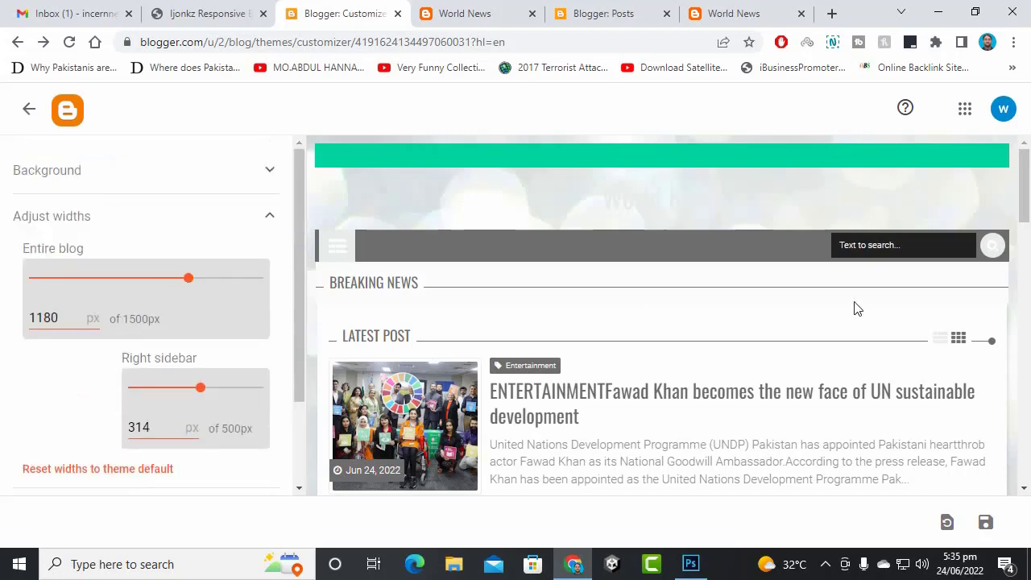
pyautogui.scroll(-4, 523, 318)
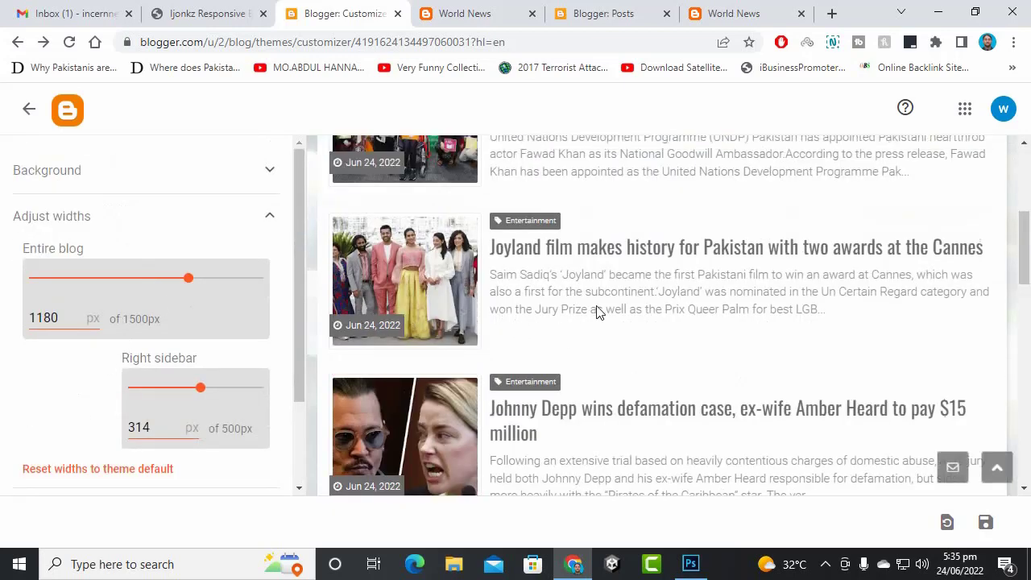
pyautogui.scroll(4, 563, 312)
pyautogui.scroll(-2, 159, 413)
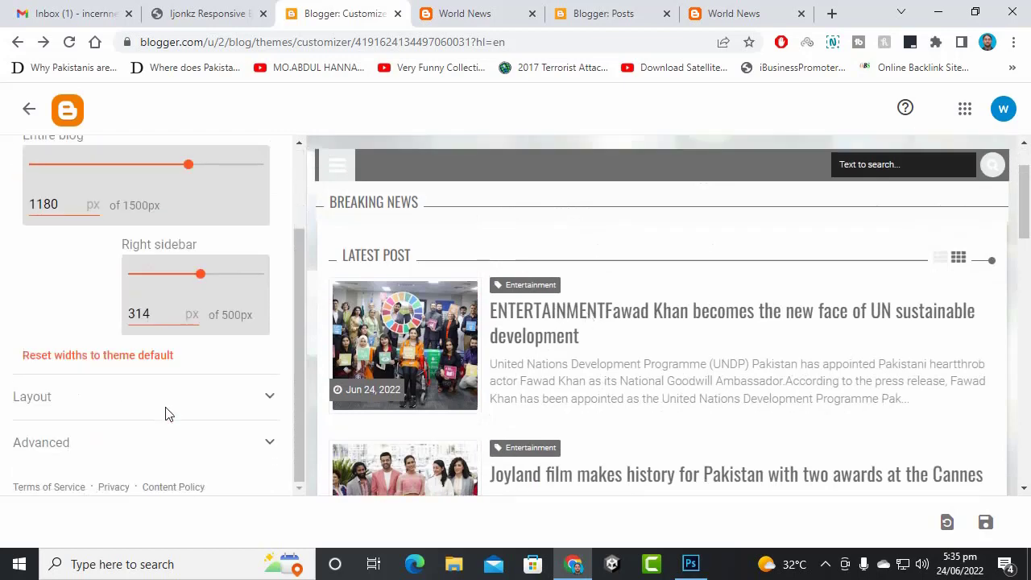
pyautogui.click(88, 403)
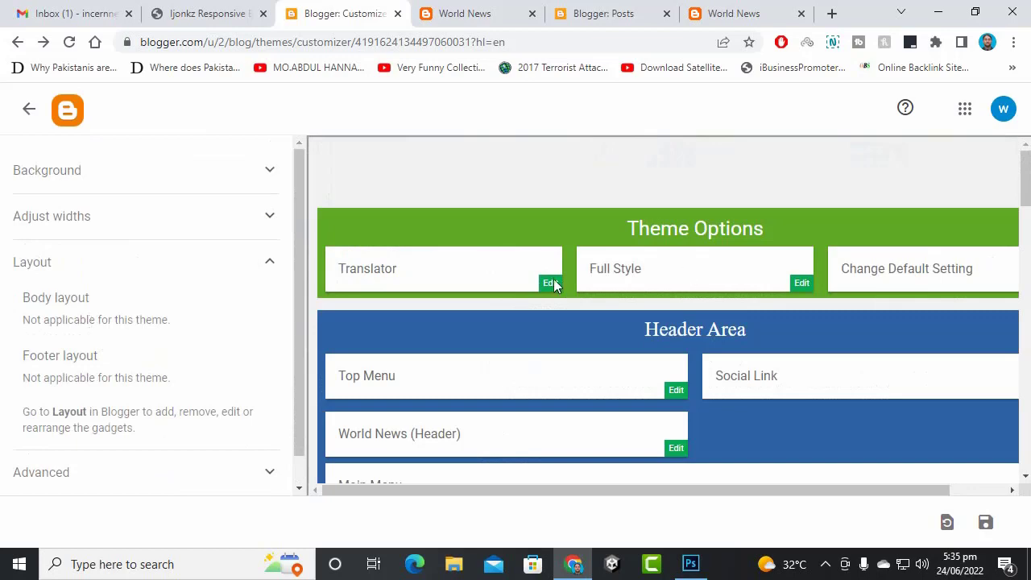
pyautogui.scroll(-15, 947, 348)
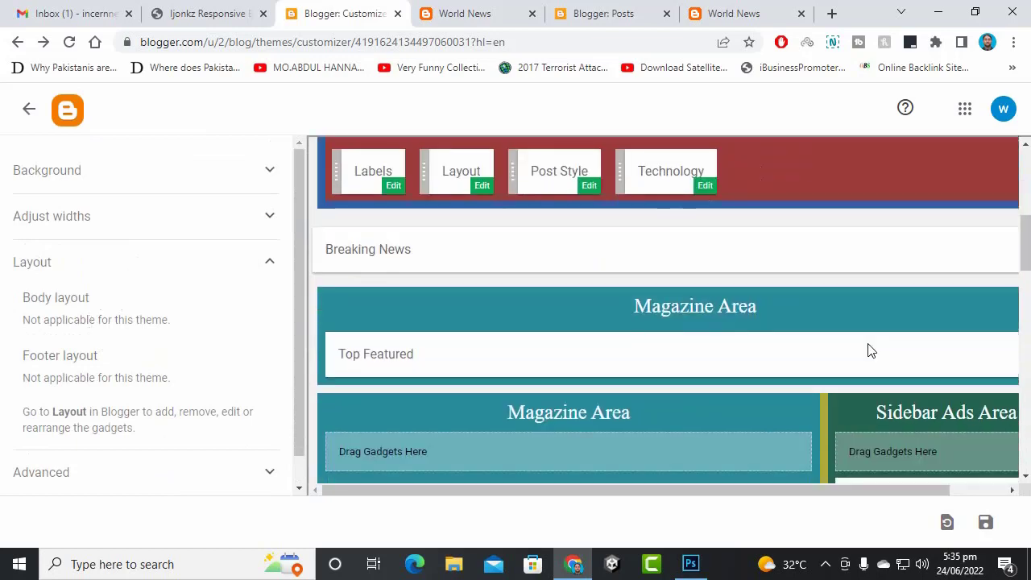
pyautogui.scroll(-2, 832, 351)
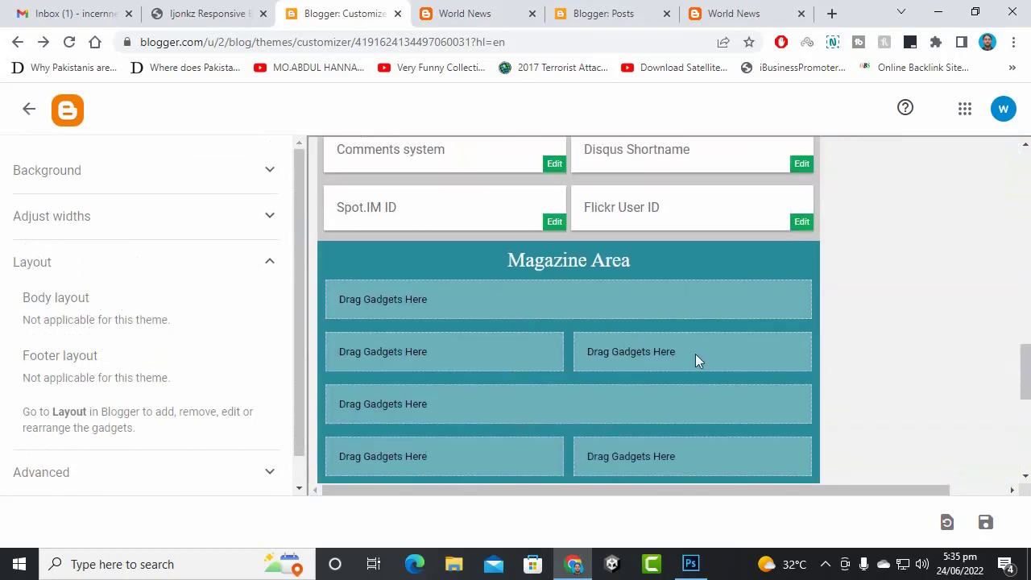
pyautogui.scroll(-8, 342, 353)
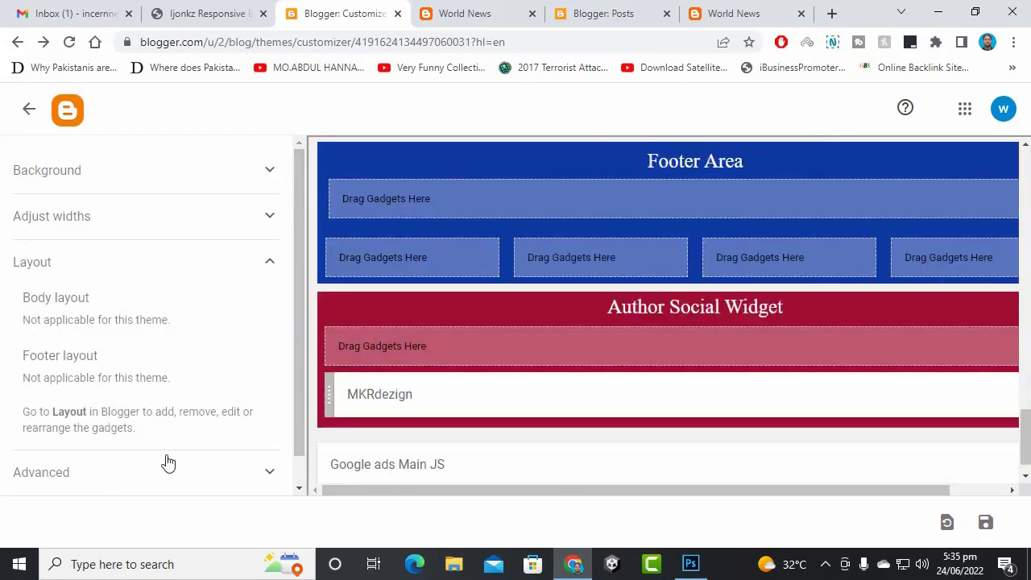
pyautogui.click(167, 461)
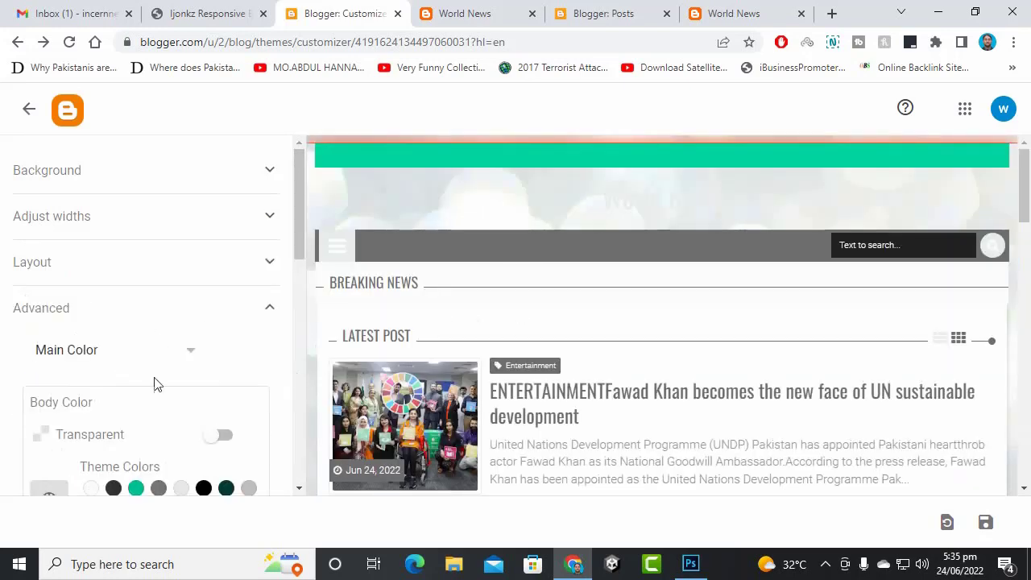
# - Toggle body colour transparency on and off, then set the body colour to dark green
pyautogui.scroll(-3, 163, 355)
pyautogui.scroll(1, 169, 321)
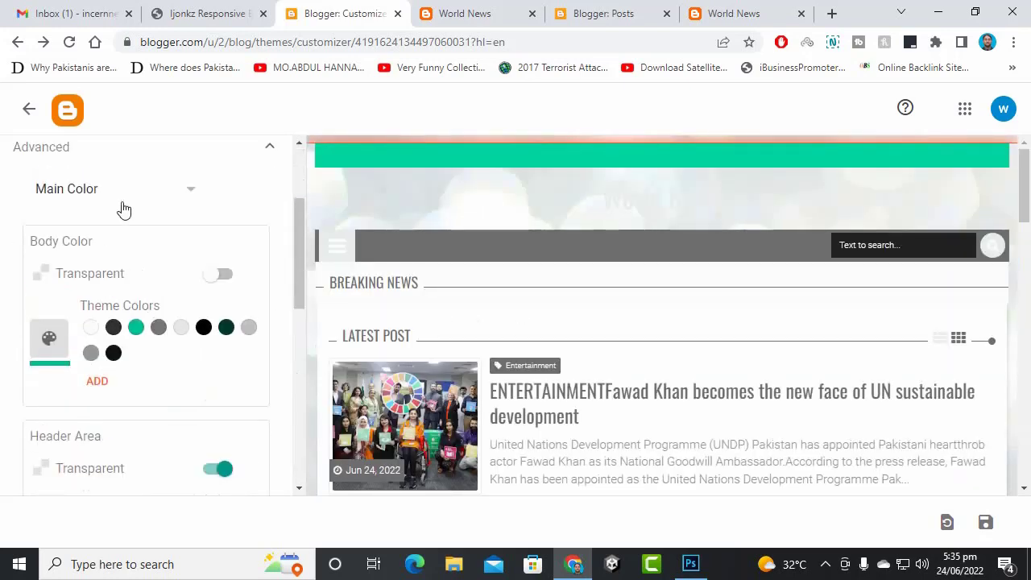
pyautogui.click(188, 192)
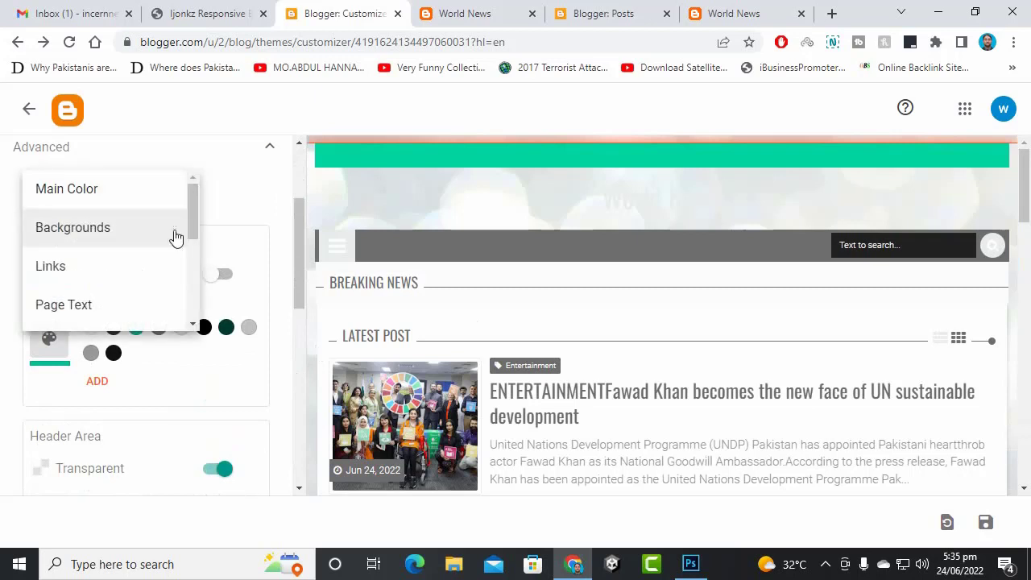
pyautogui.click(258, 202)
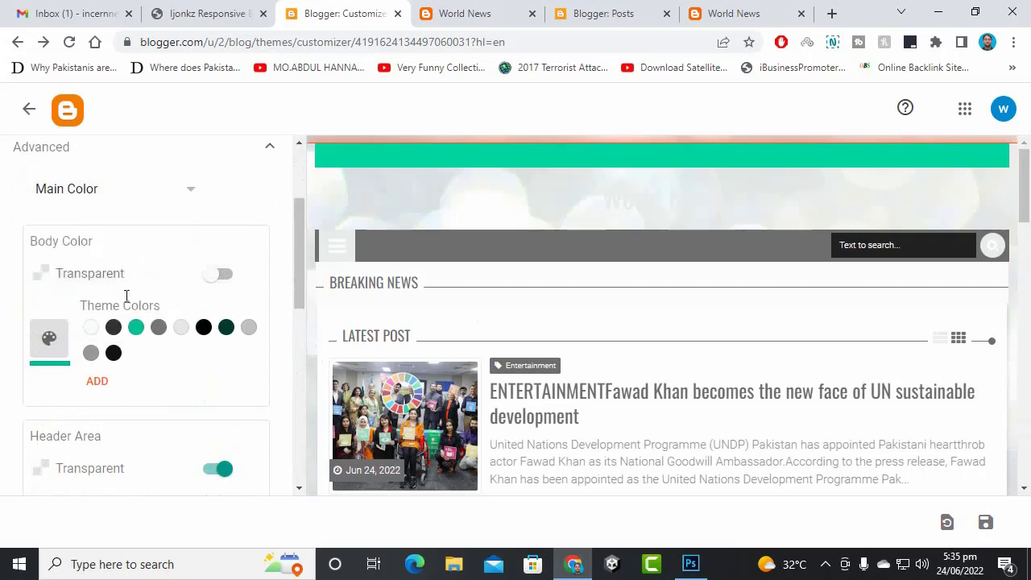
pyautogui.scroll(-4, 133, 379)
pyautogui.scroll(2, 137, 387)
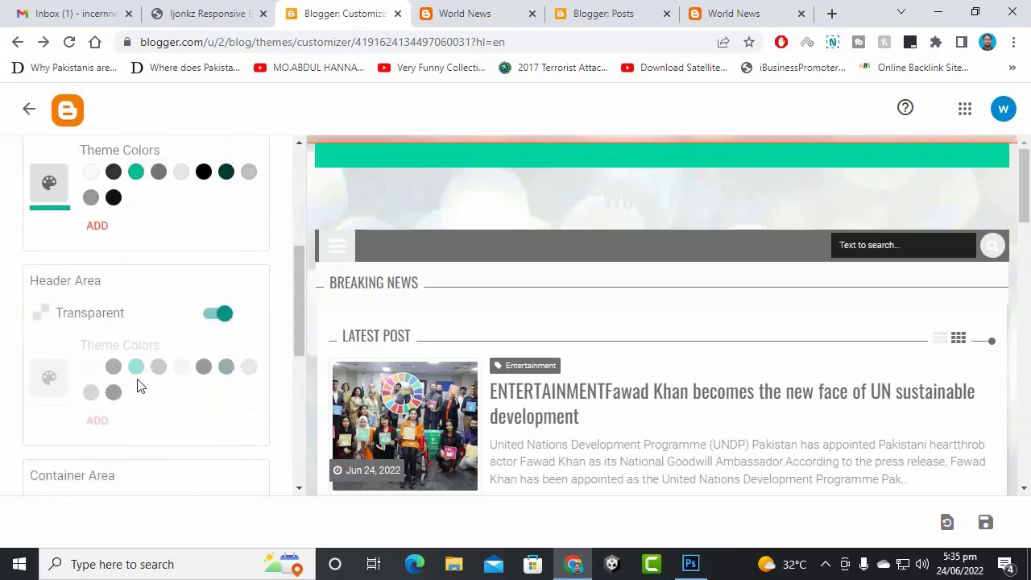
pyautogui.scroll(2, 138, 386)
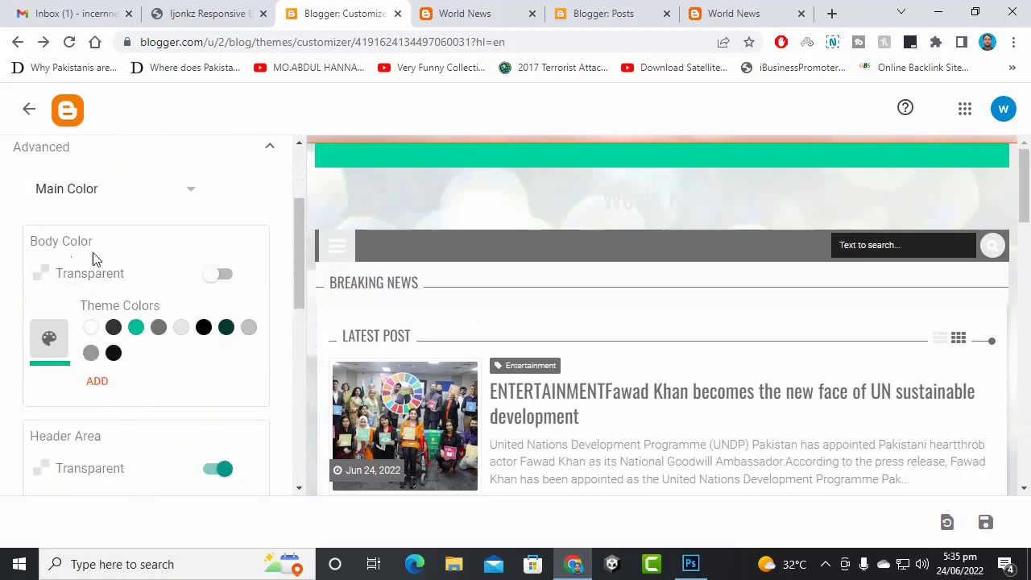
pyautogui.click(219, 275)
pyautogui.click(220, 276)
pyautogui.click(222, 276)
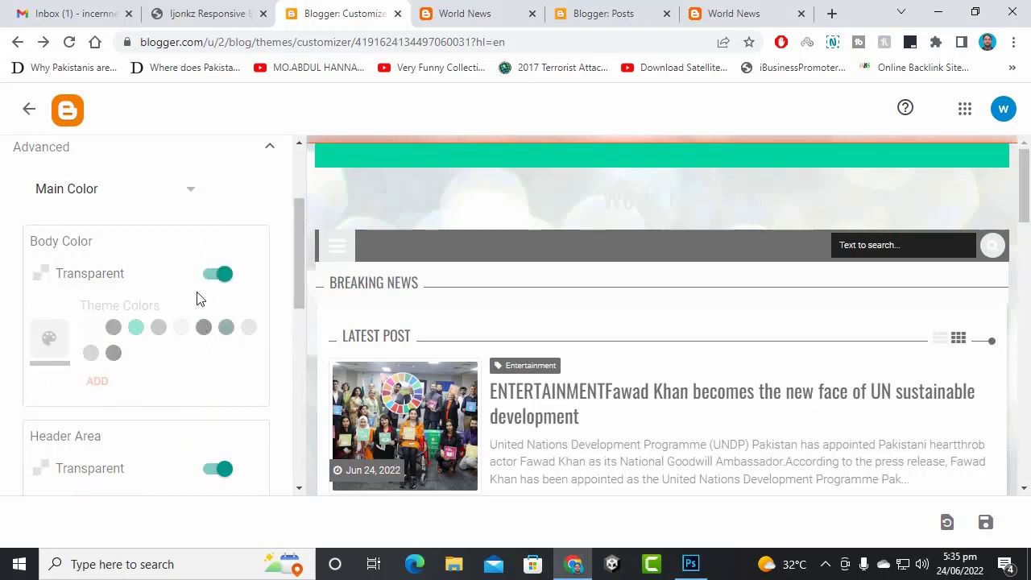
pyautogui.click(219, 276)
pyautogui.click(228, 332)
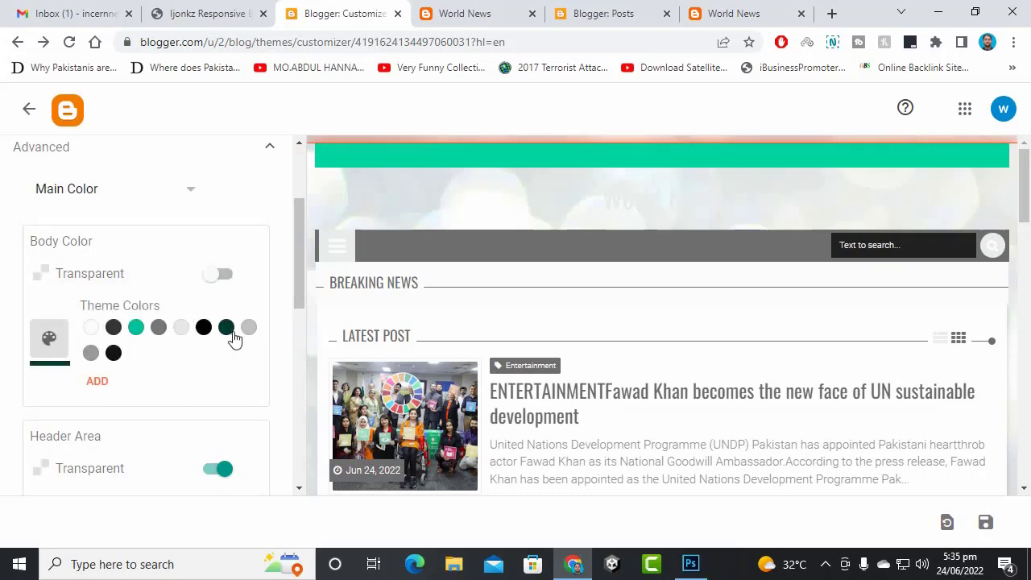
# - Try green #0B8043 for the header, then make the header transparent again
pyautogui.scroll(-3, 164, 288)
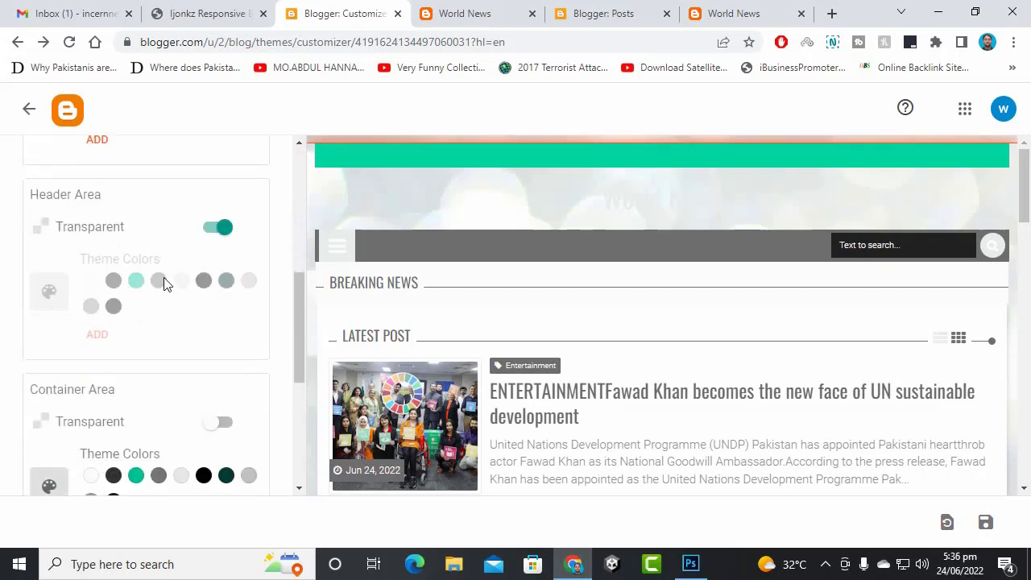
pyautogui.scroll(3, 166, 283)
pyautogui.scroll(-3, 170, 295)
pyautogui.click(217, 227)
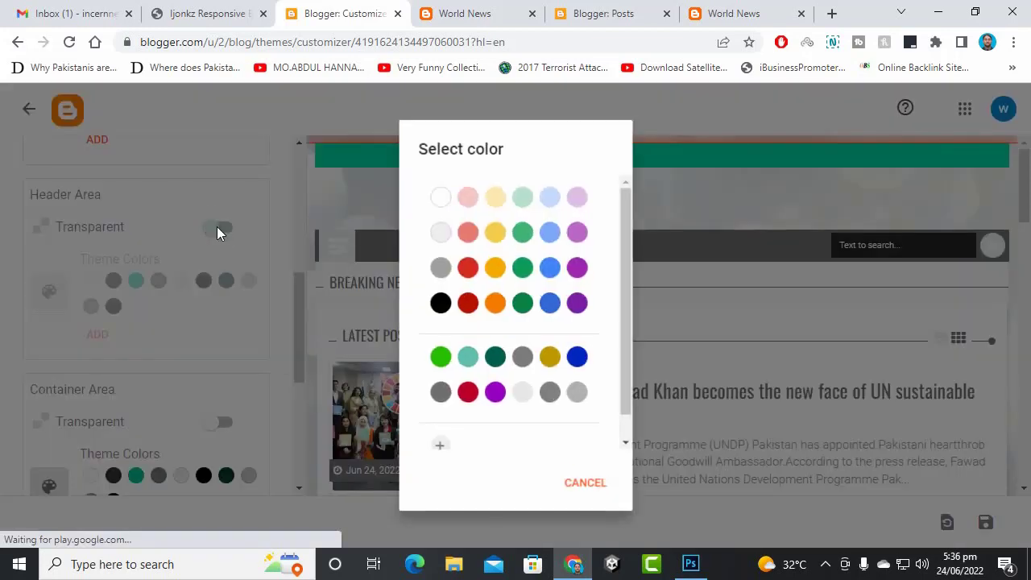
pyautogui.click(522, 304)
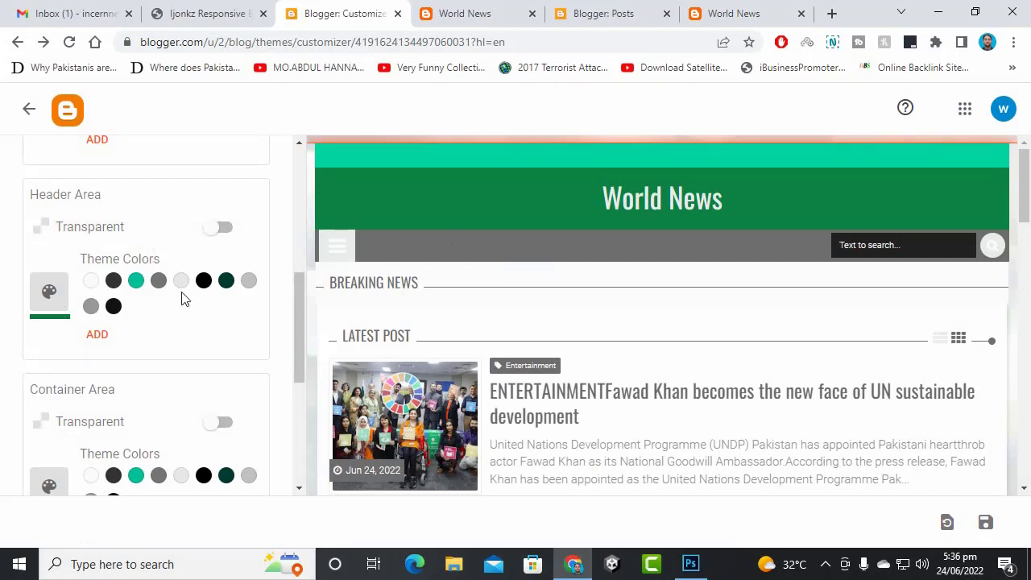
pyautogui.click(216, 230)
# - Review the remaining colour settings, then exit the theme customizer via the back arrow
pyautogui.scroll(-3, 90, 281)
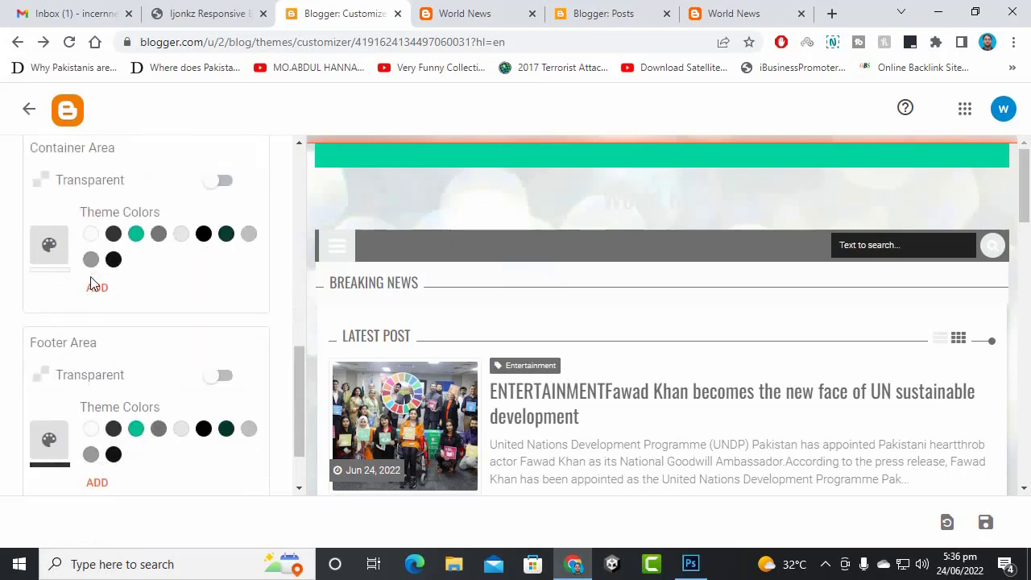
pyautogui.scroll(-1, 90, 281)
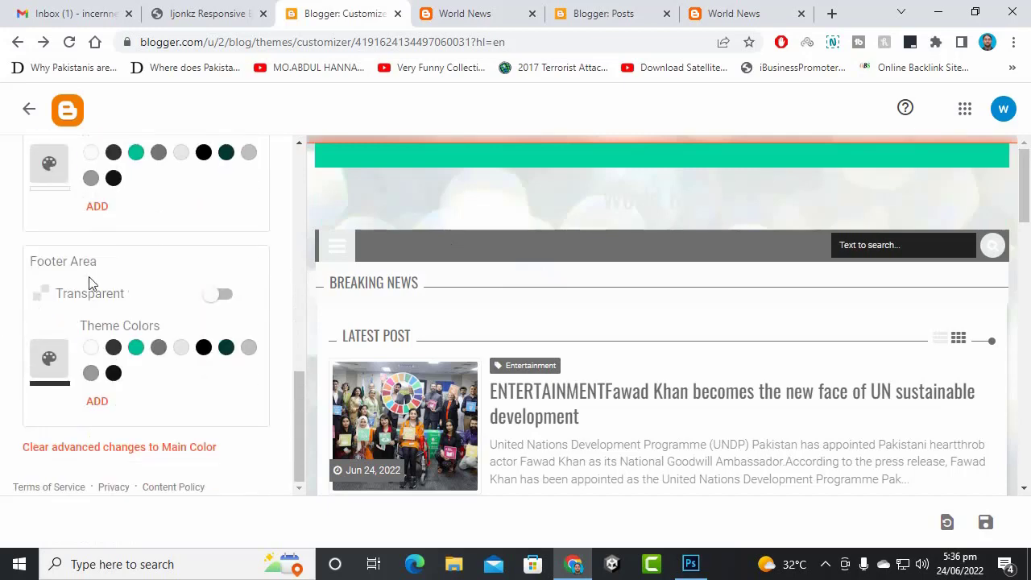
pyautogui.scroll(1, 172, 397)
pyautogui.scroll(-12, 653, 454)
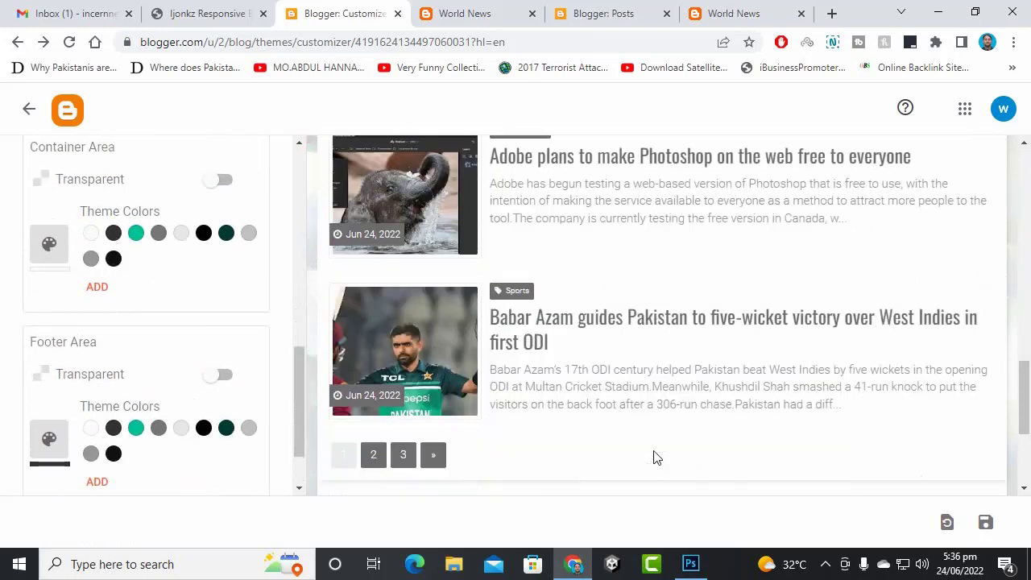
pyautogui.scroll(8, 656, 457)
pyautogui.scroll(5, 202, 271)
pyautogui.click(29, 109)
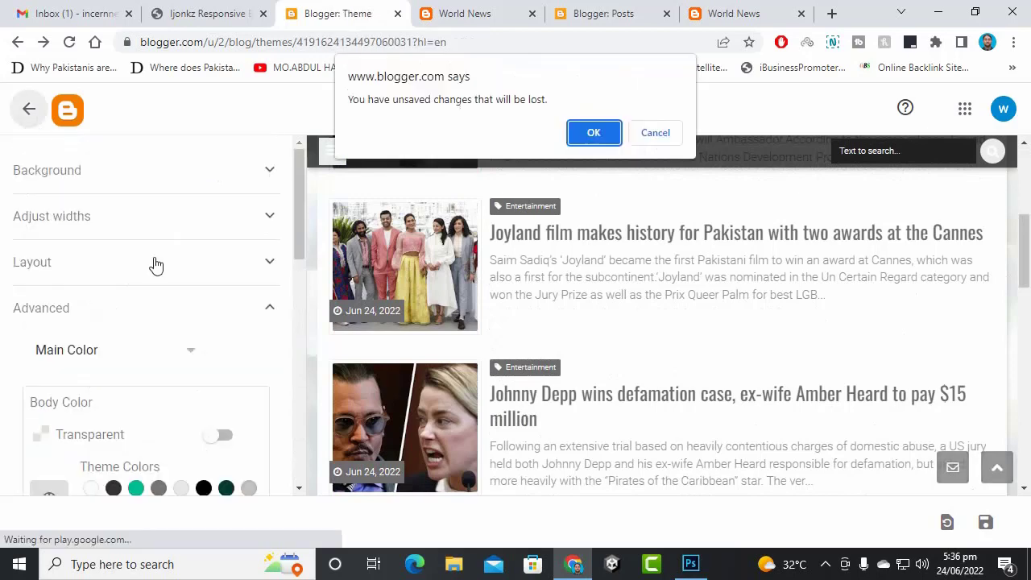
# - Discard the unsaved theme changes and go to the World News Layout page
pyautogui.click(607, 133)
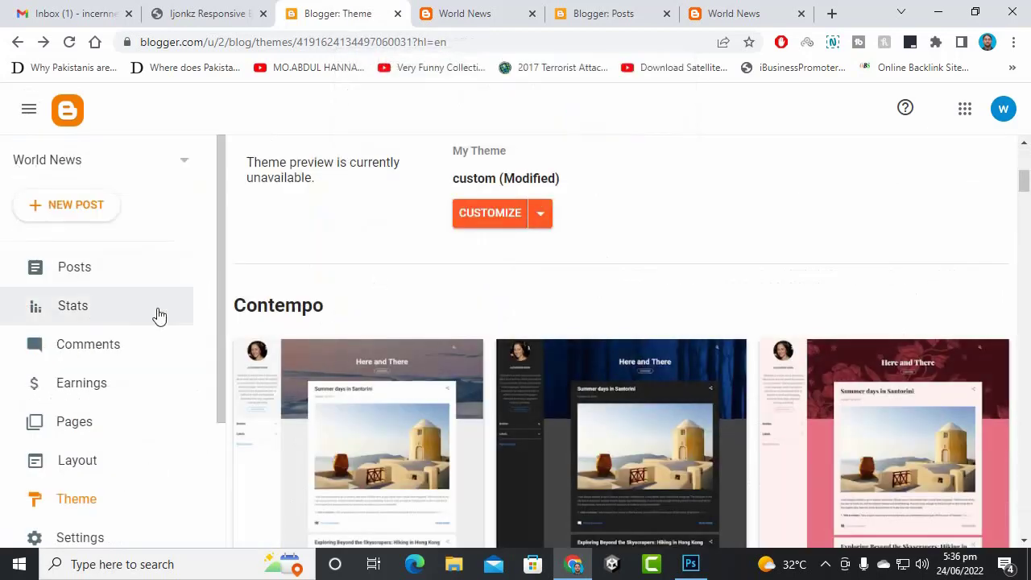
pyautogui.scroll(-2, 153, 362)
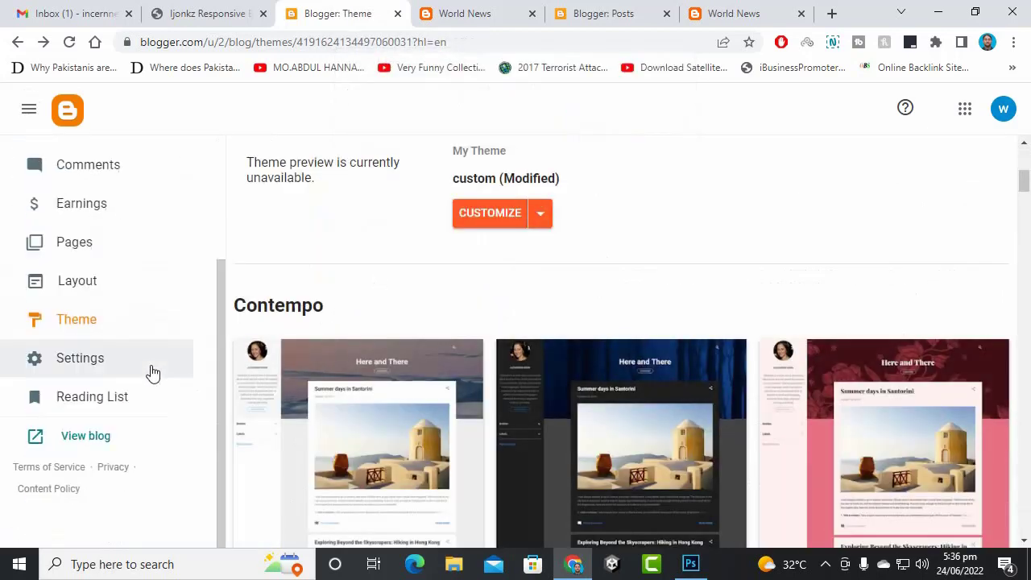
pyautogui.click(106, 284)
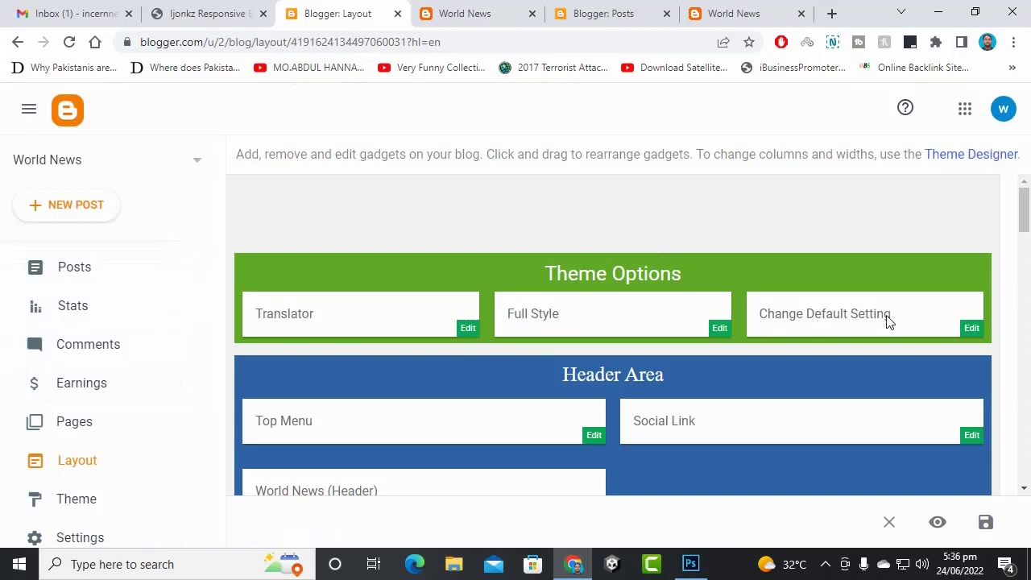
# - Inspect the Change Default Setting, Translator and Full Style gadget settings, closing each unchanged
pyautogui.click(968, 328)
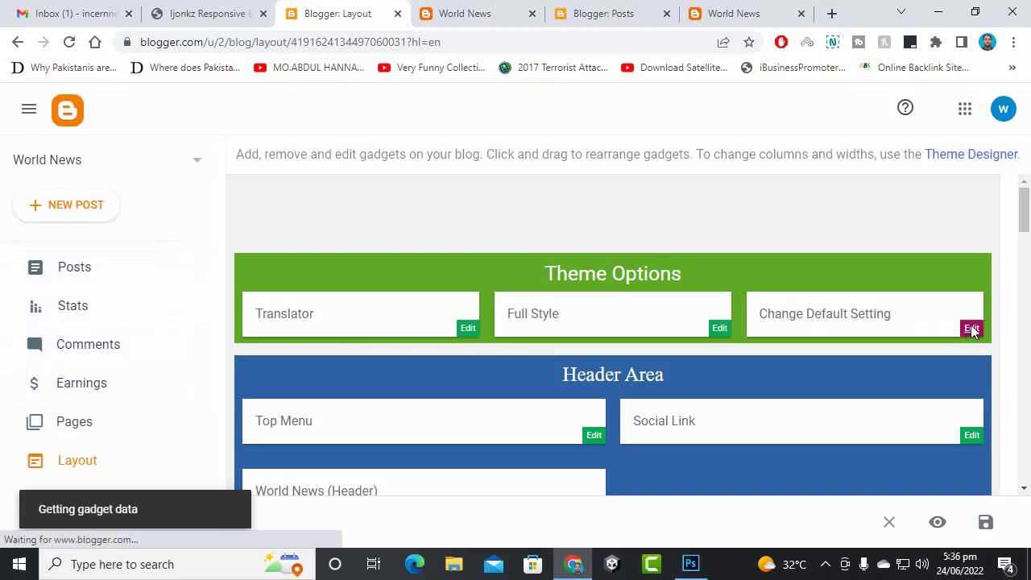
pyautogui.scroll(-2, 515, 322)
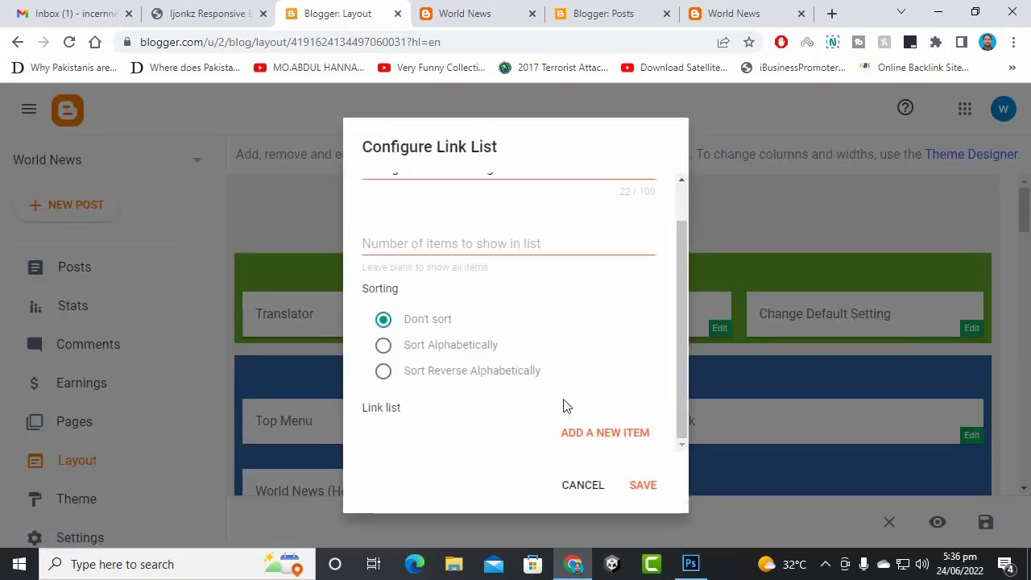
pyautogui.click(582, 485)
pyautogui.click(463, 328)
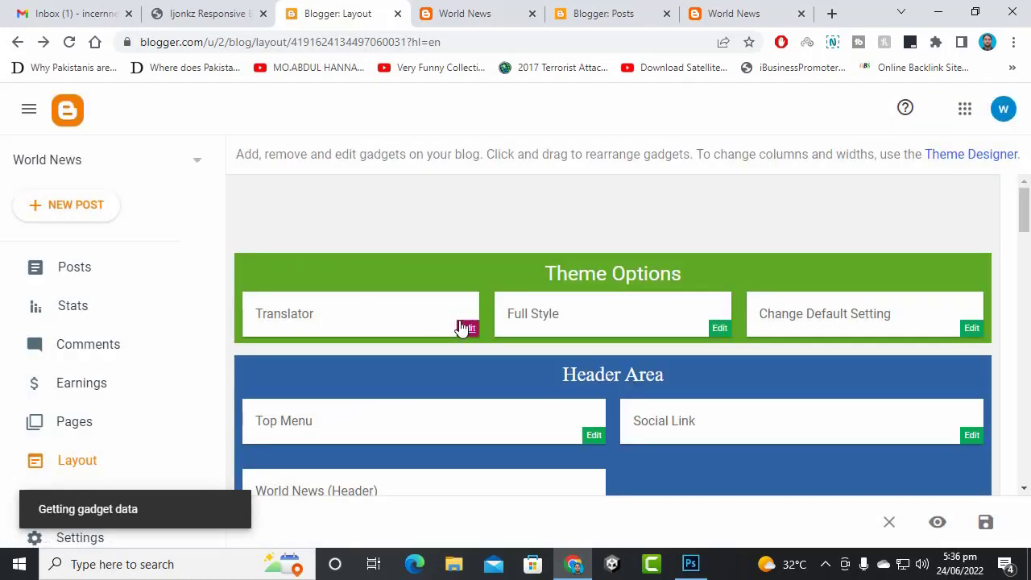
pyautogui.scroll(-1, 461, 329)
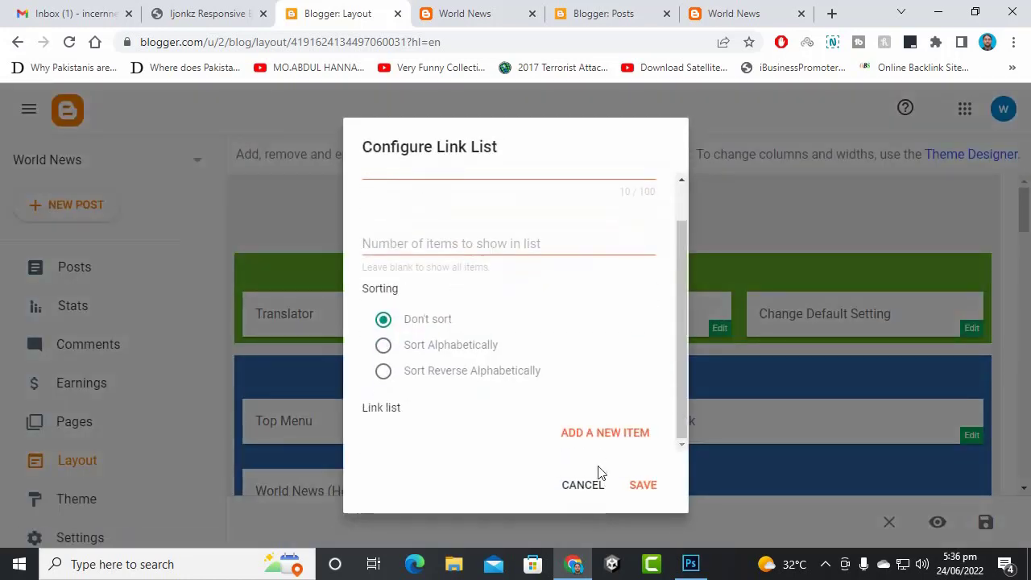
pyautogui.click(582, 486)
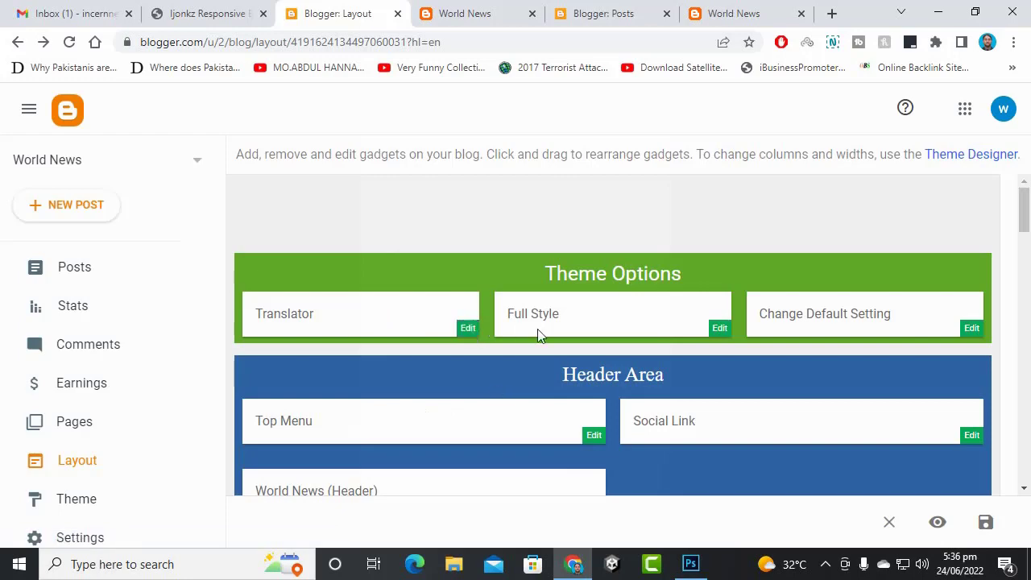
pyautogui.click(713, 330)
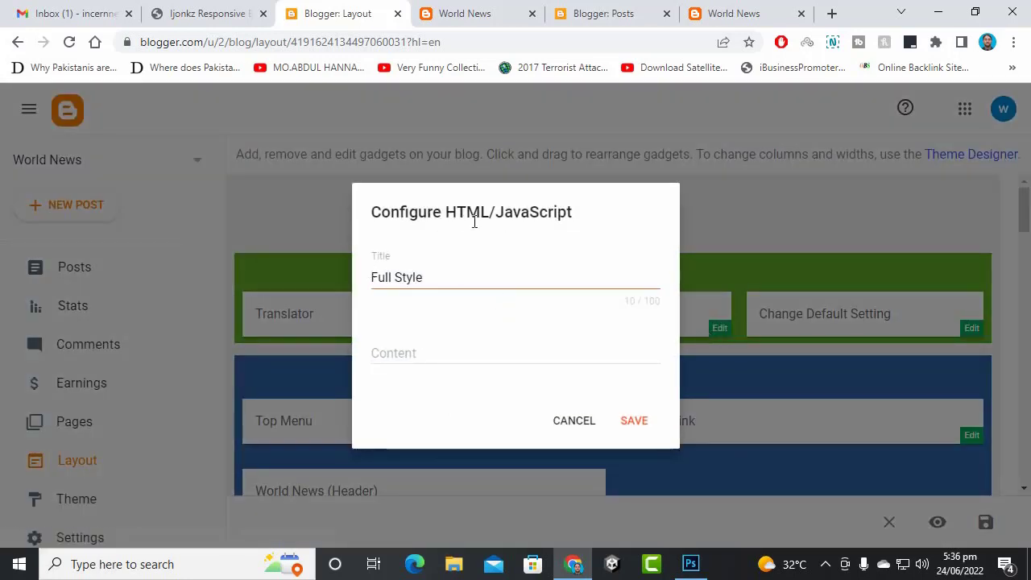
pyautogui.click(487, 364)
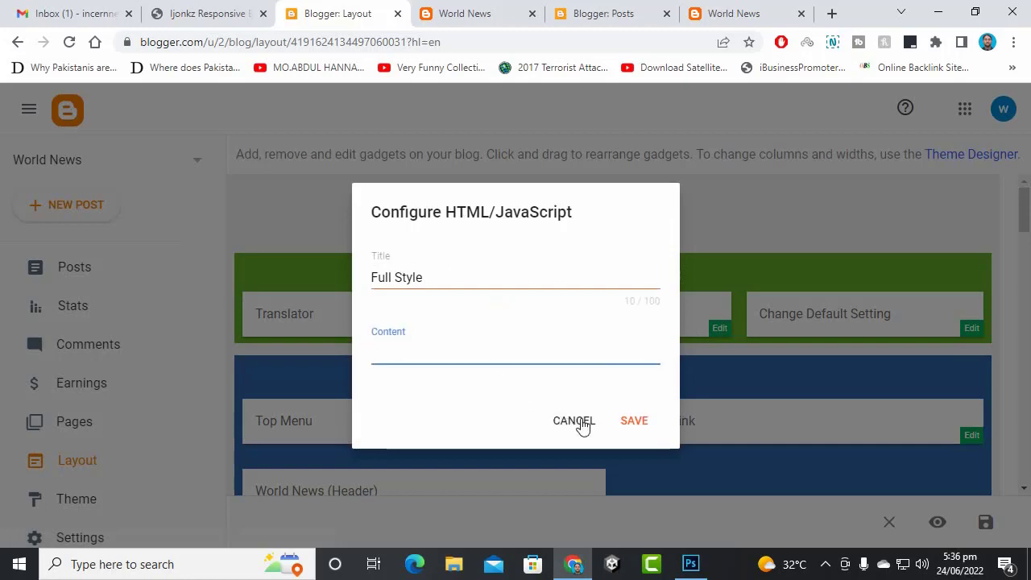
pyautogui.click(577, 421)
# - Review the Header Area, Links Content Area and Magazine Area gadgets, then return to the Ijonkz documentation
pyautogui.scroll(-5, 734, 217)
pyautogui.scroll(5, 731, 221)
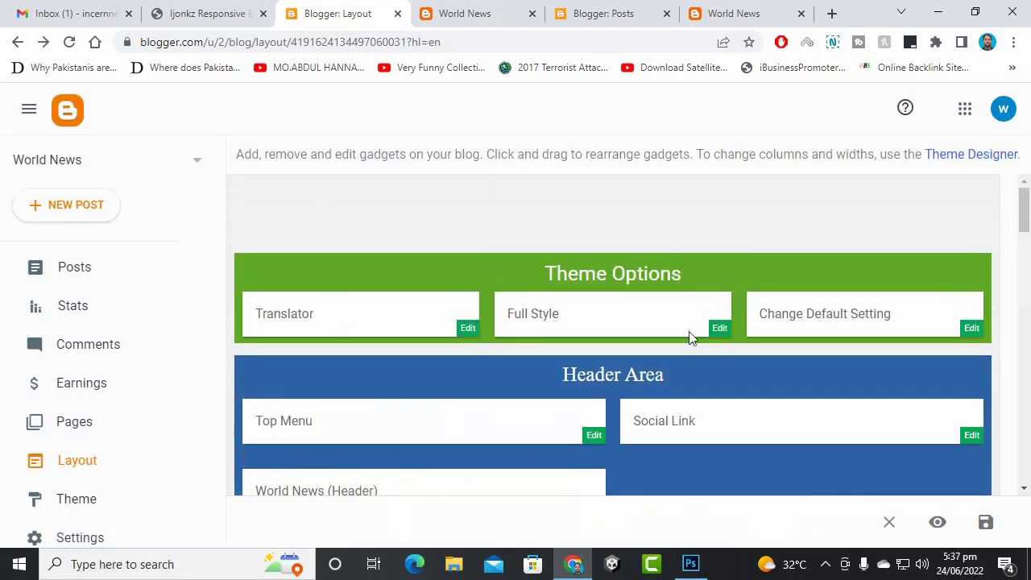
pyautogui.scroll(-1, 658, 292)
pyautogui.scroll(-1, 658, 285)
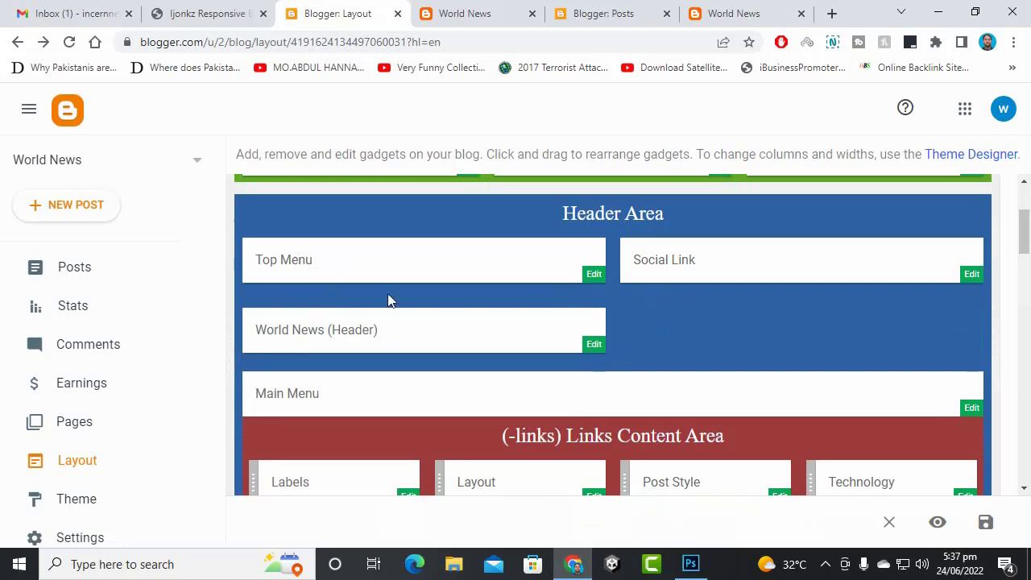
pyautogui.scroll(-1, 467, 345)
pyautogui.scroll(1, 467, 346)
pyautogui.scroll(-1, 467, 347)
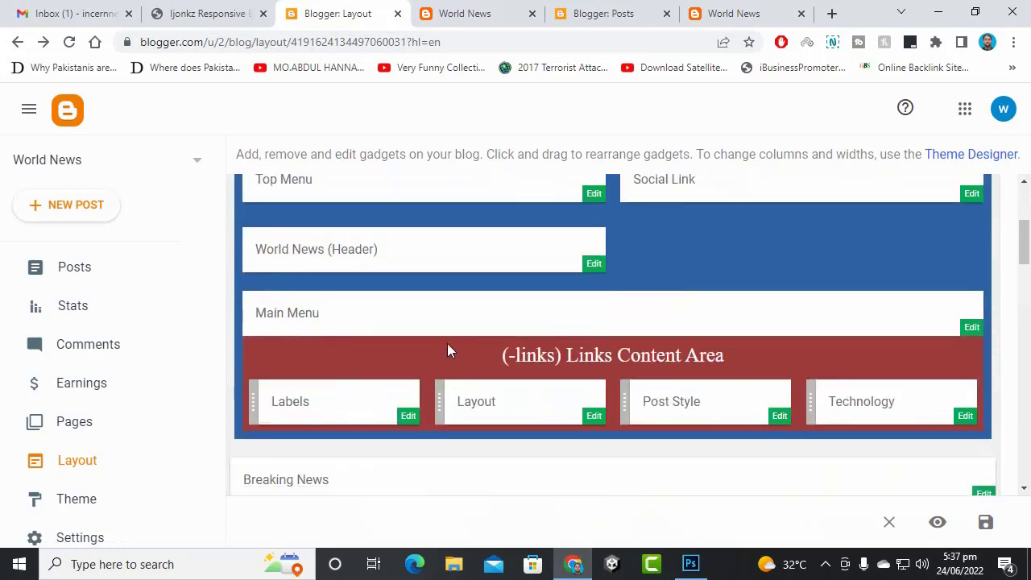
pyautogui.scroll(2, 507, 262)
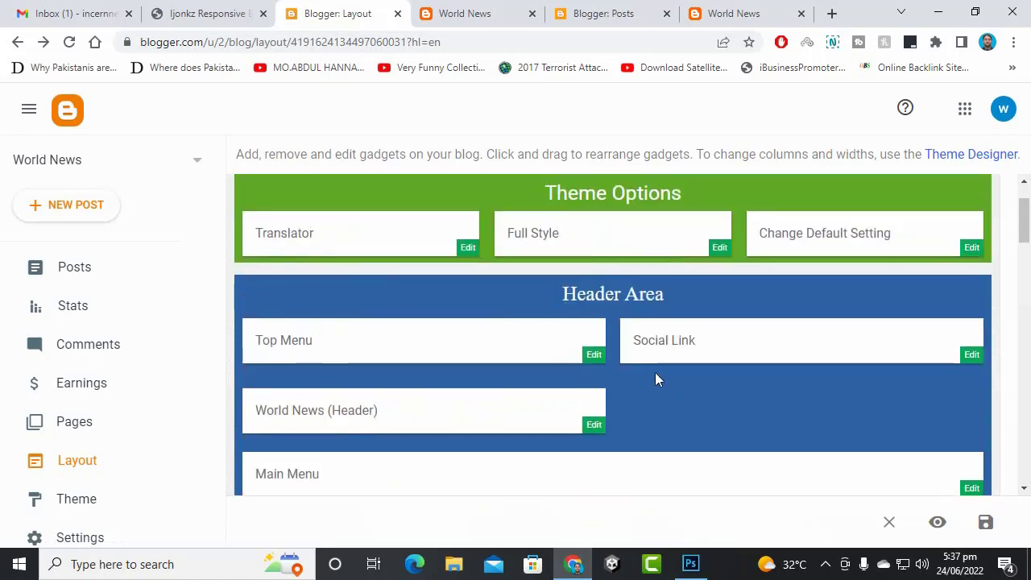
pyautogui.scroll(-2, 620, 346)
pyautogui.scroll(1, 672, 323)
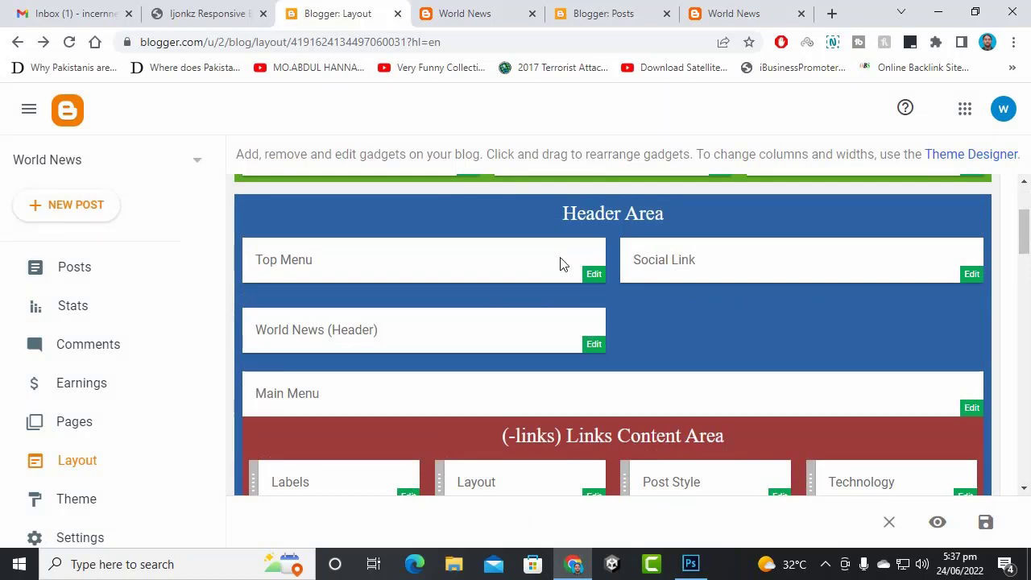
pyautogui.scroll(2, 542, 269)
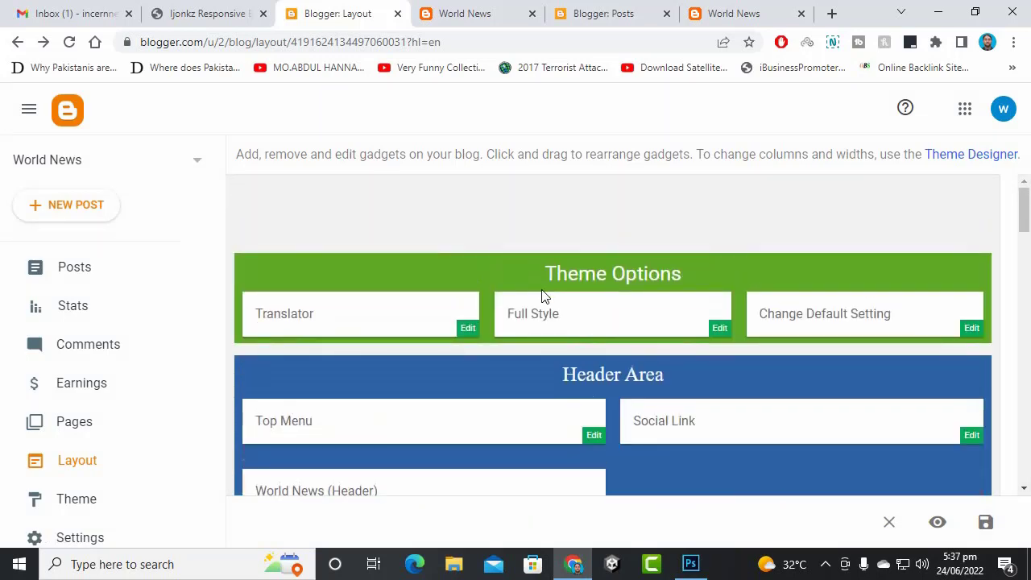
pyautogui.scroll(-2, 543, 295)
pyautogui.scroll(-3, 572, 282)
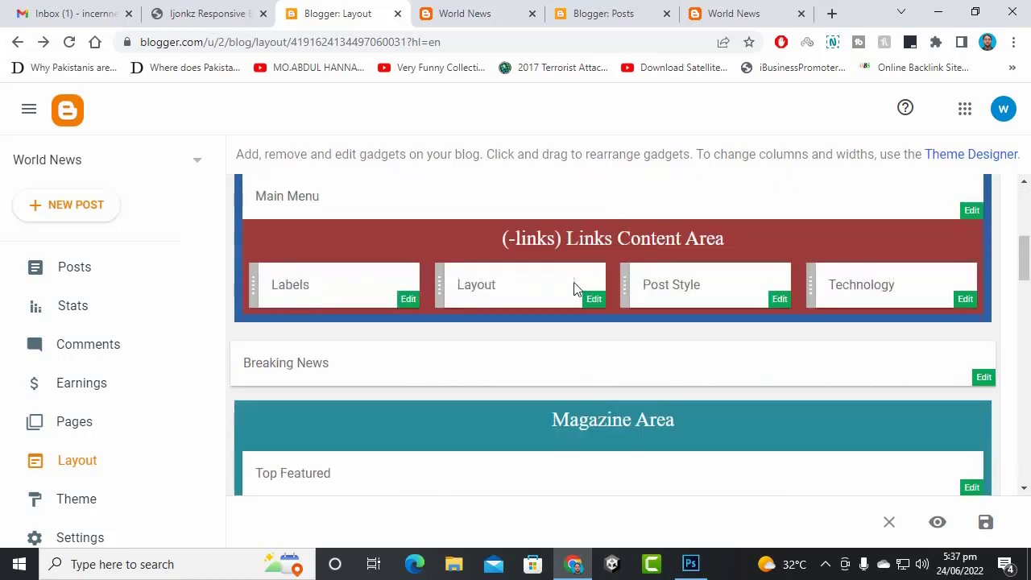
pyautogui.scroll(3, 574, 287)
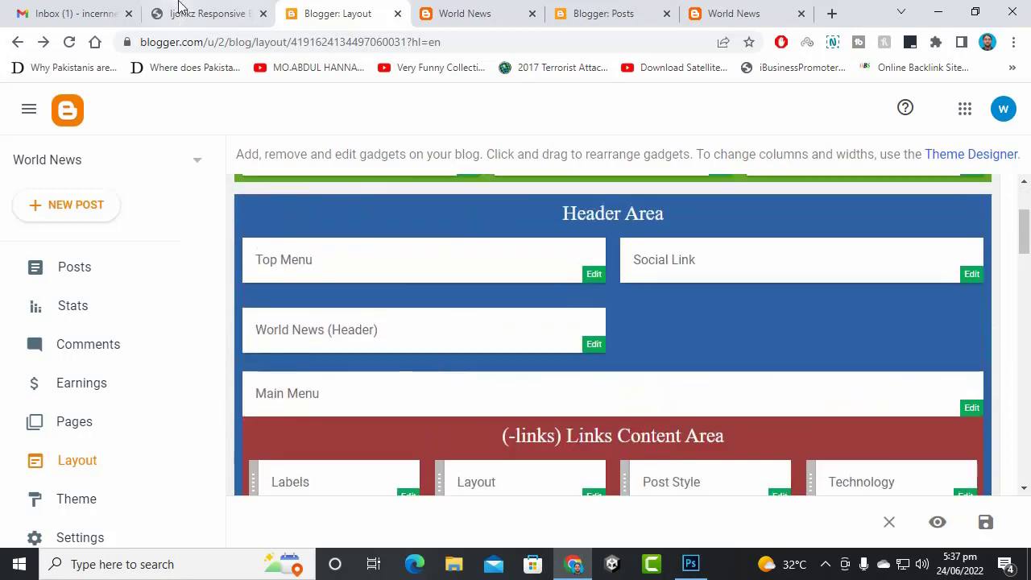
pyautogui.click(203, 22)
# - Read the Default Setting and translator sections, briefly highlighting 'Posts' in the translator example
pyautogui.scroll(-8, 504, 310)
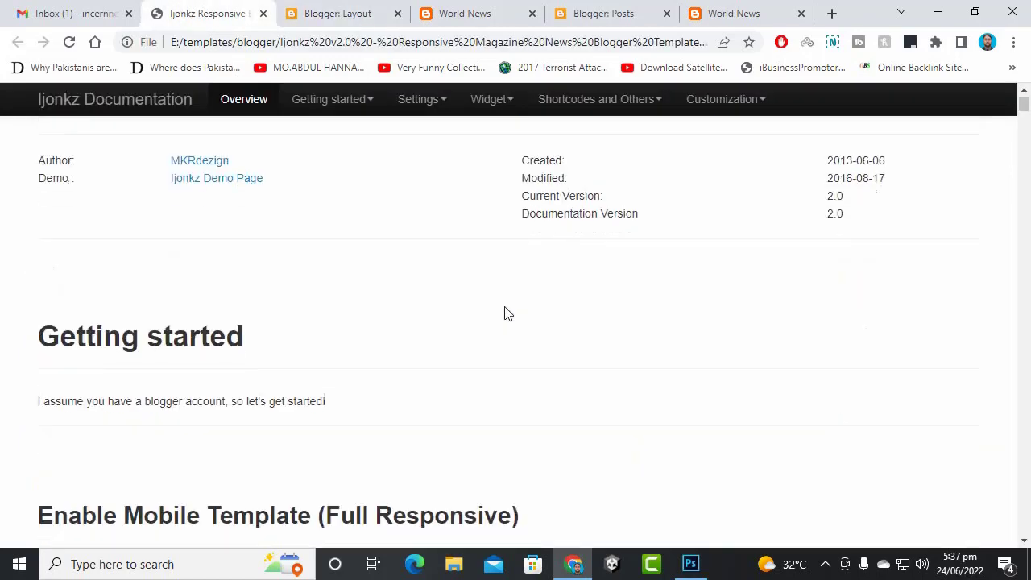
pyautogui.scroll(-10, 502, 317)
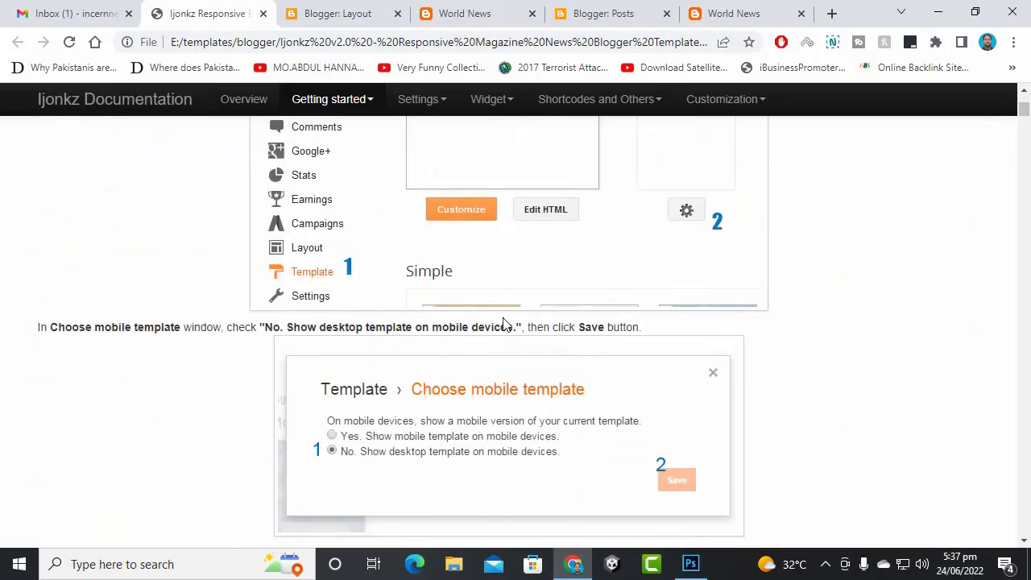
pyautogui.scroll(-8, 521, 306)
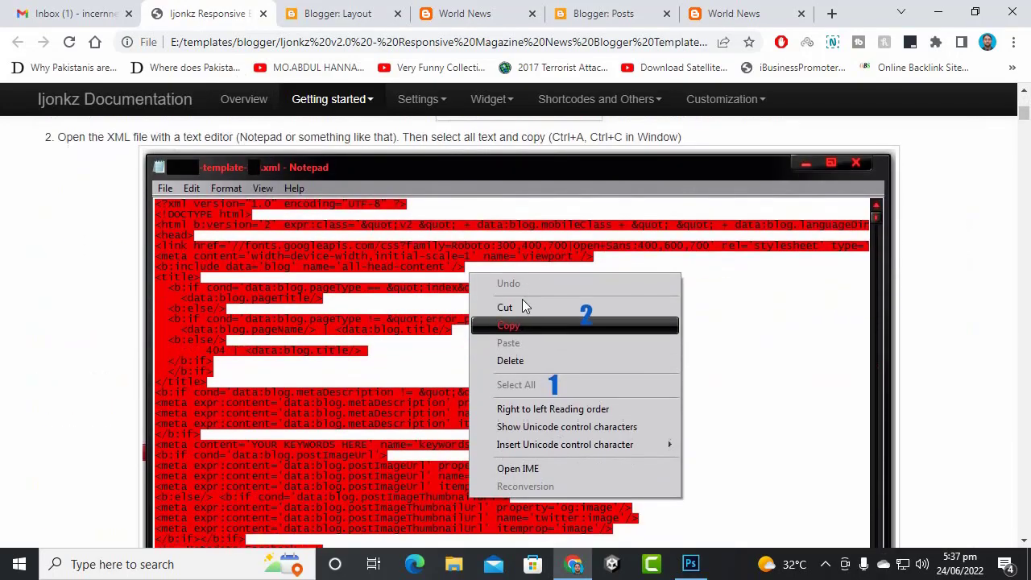
pyautogui.scroll(-7, 523, 305)
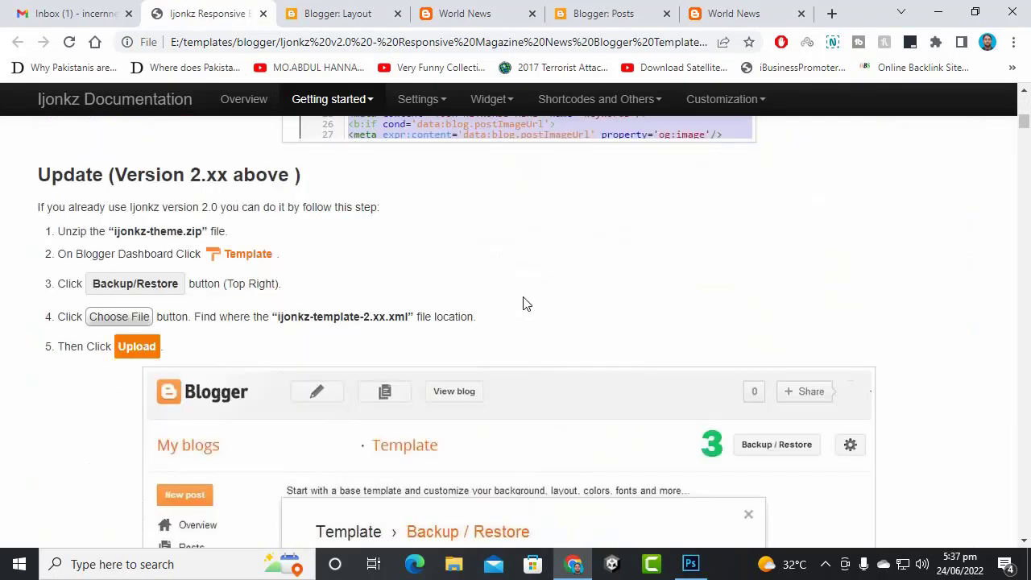
pyautogui.scroll(-15, 513, 238)
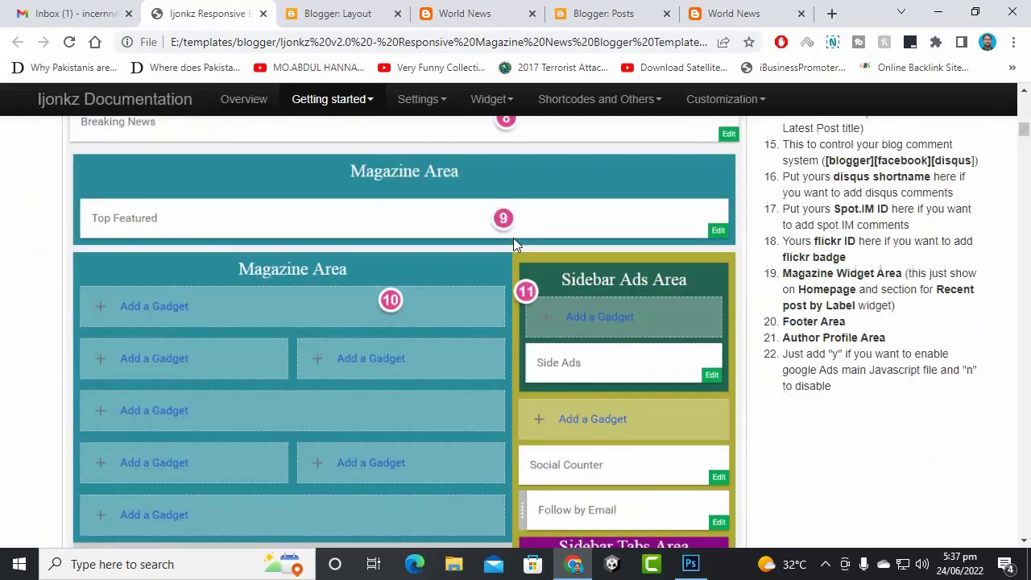
pyautogui.scroll(1, 513, 238)
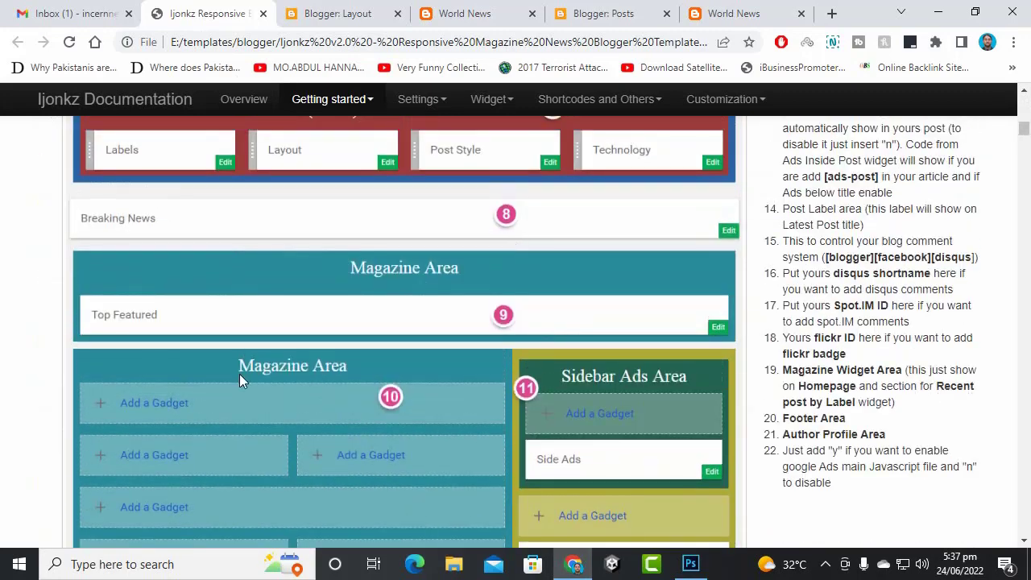
pyautogui.scroll(5, 249, 375)
pyautogui.scroll(-13, 249, 375)
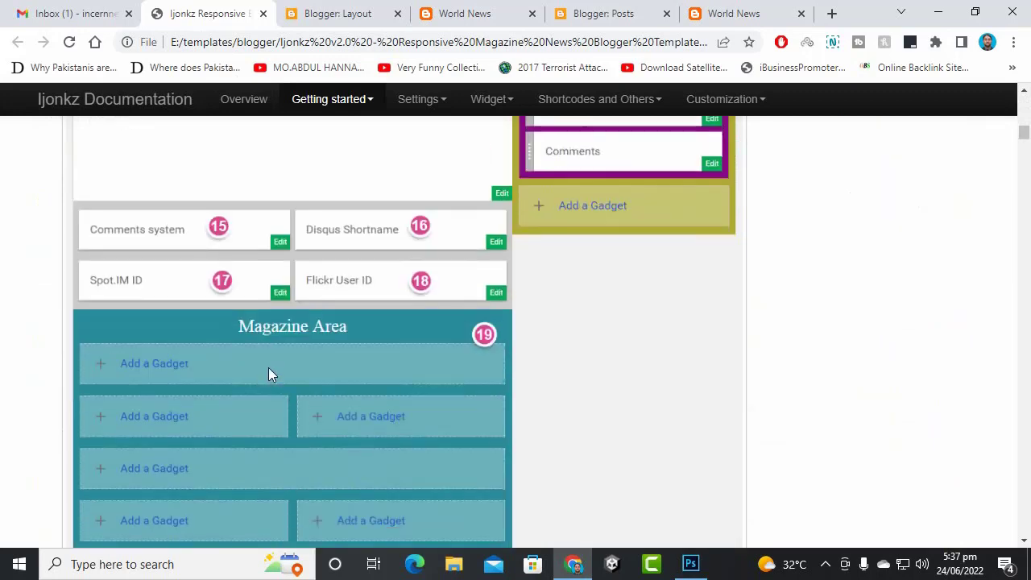
pyautogui.scroll(-10, 268, 367)
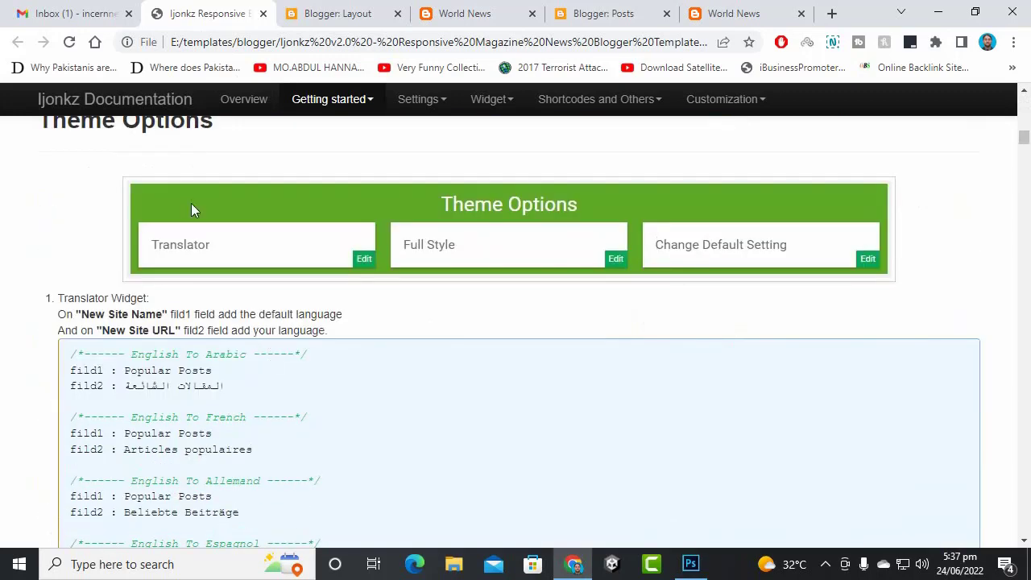
pyautogui.scroll(-5, 362, 292)
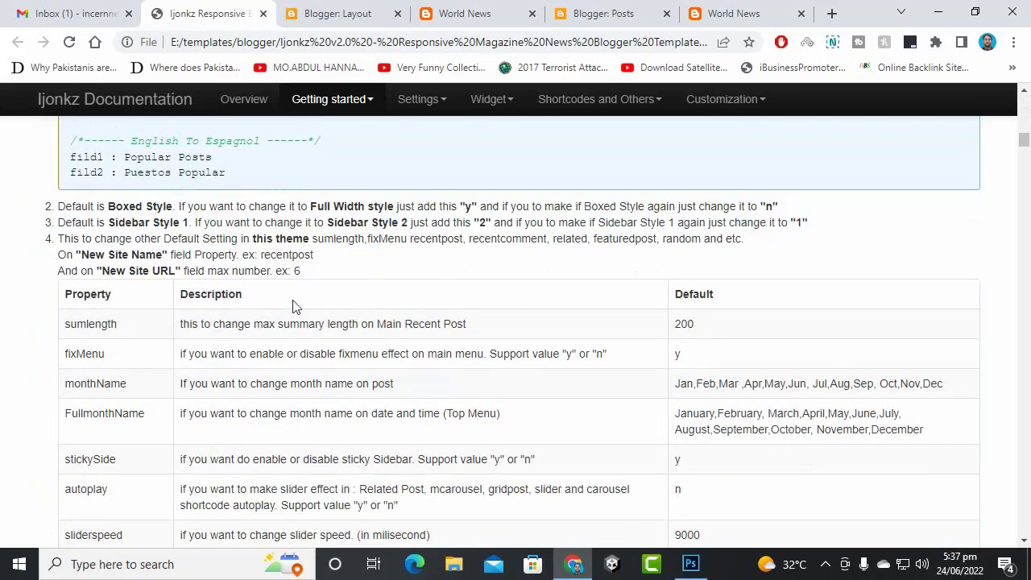
pyautogui.scroll(-5, 201, 275)
pyautogui.scroll(10, 204, 275)
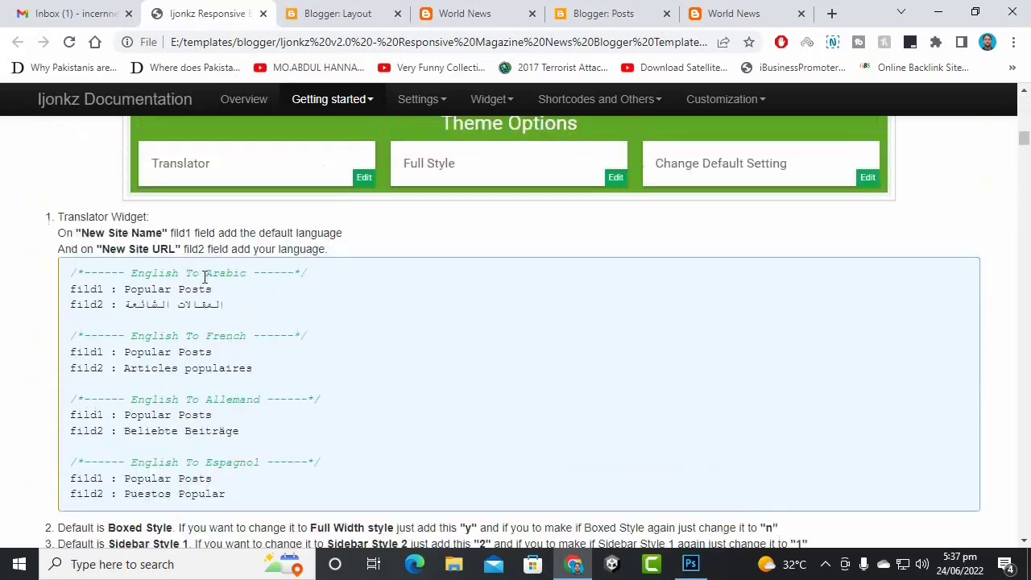
pyautogui.moveTo(179, 371); pyautogui.dragTo(242, 376)
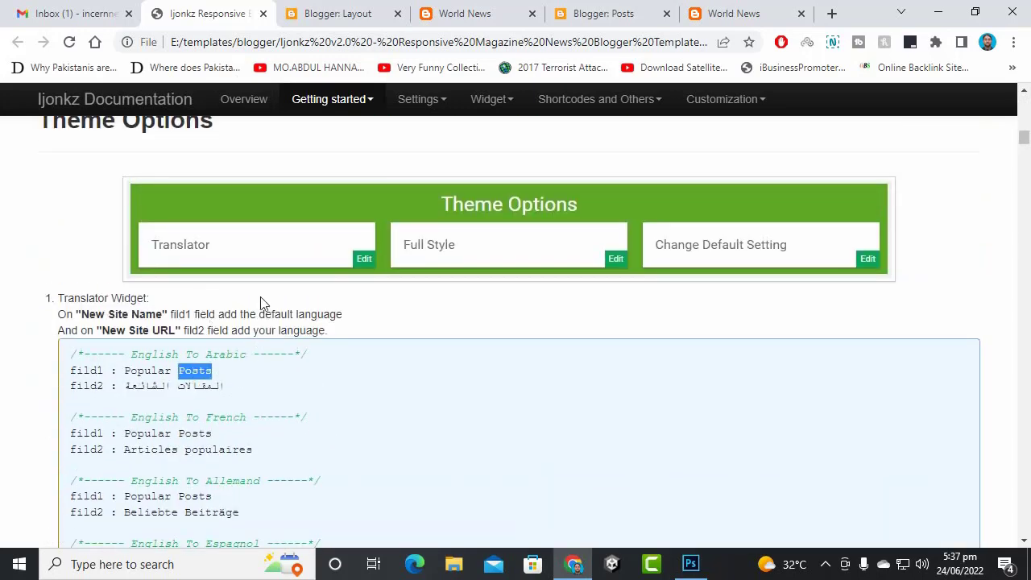
pyautogui.click(241, 392)
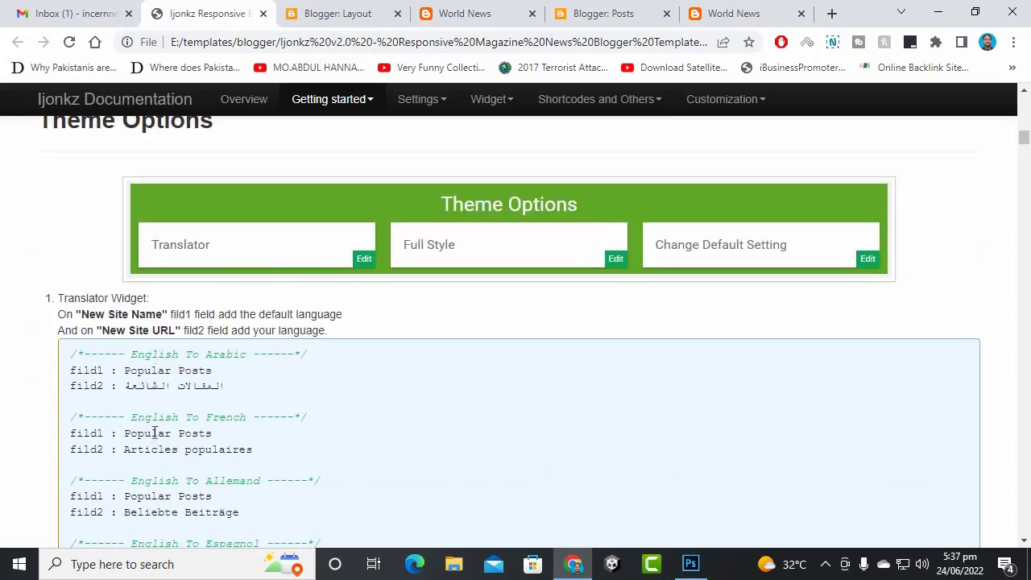
# - Continue past Embedded Comment and Configure Blog Posts to the 'Setting up the menu' guide
pyautogui.scroll(-1, 154, 433)
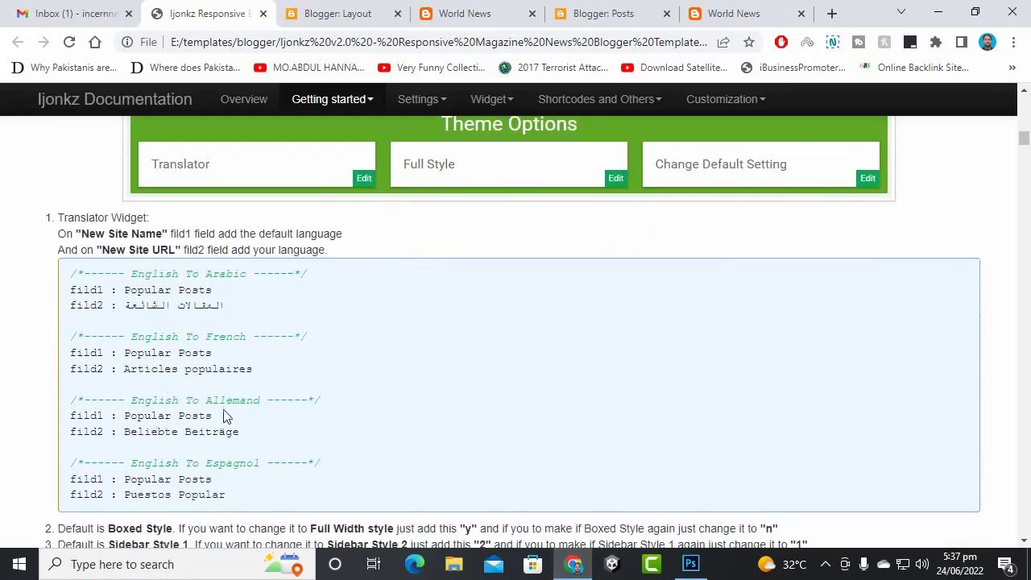
pyautogui.scroll(-4, 223, 431)
pyautogui.scroll(-15, 143, 295)
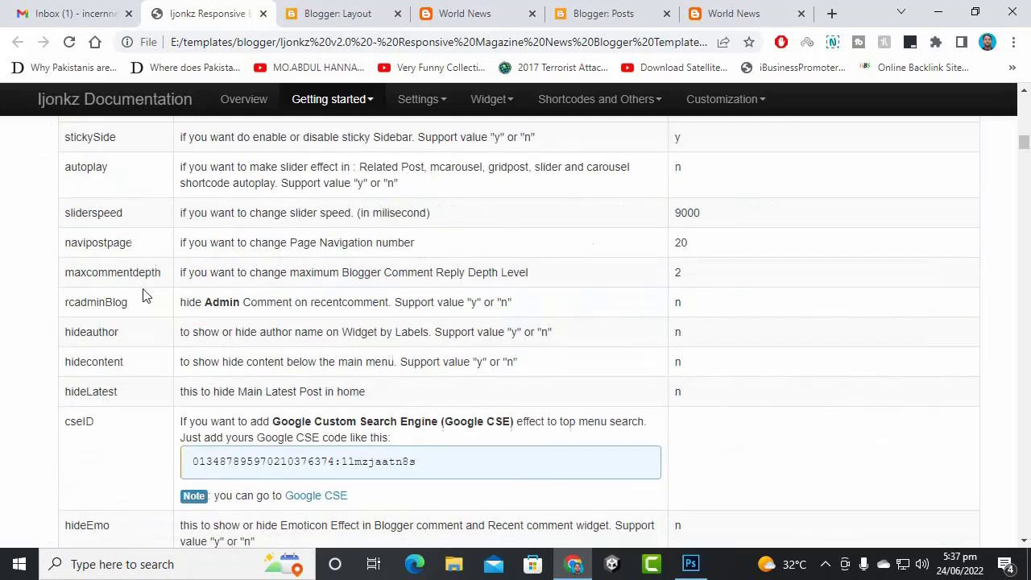
pyautogui.scroll(-20, 296, 290)
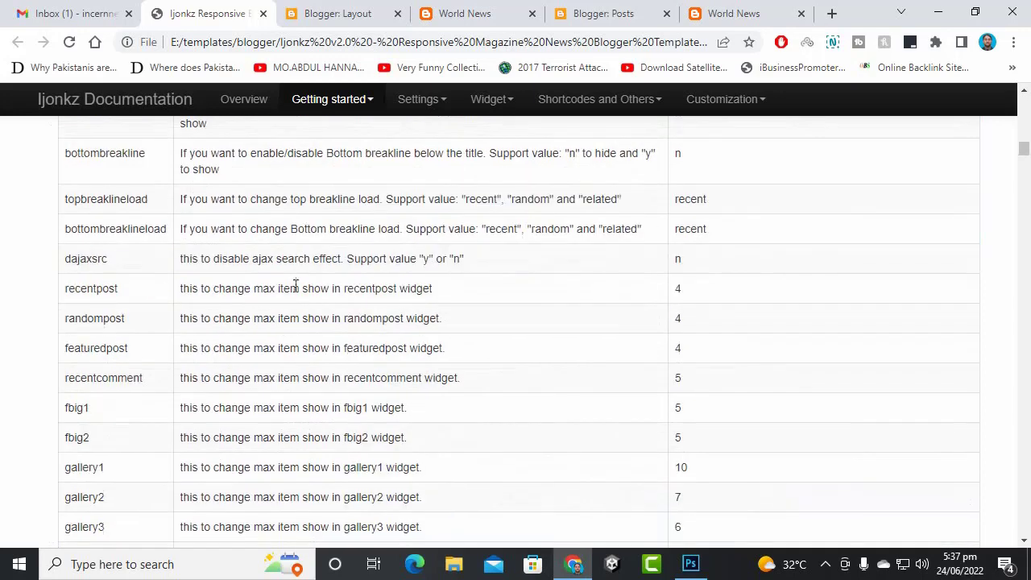
pyautogui.scroll(-2, 296, 298)
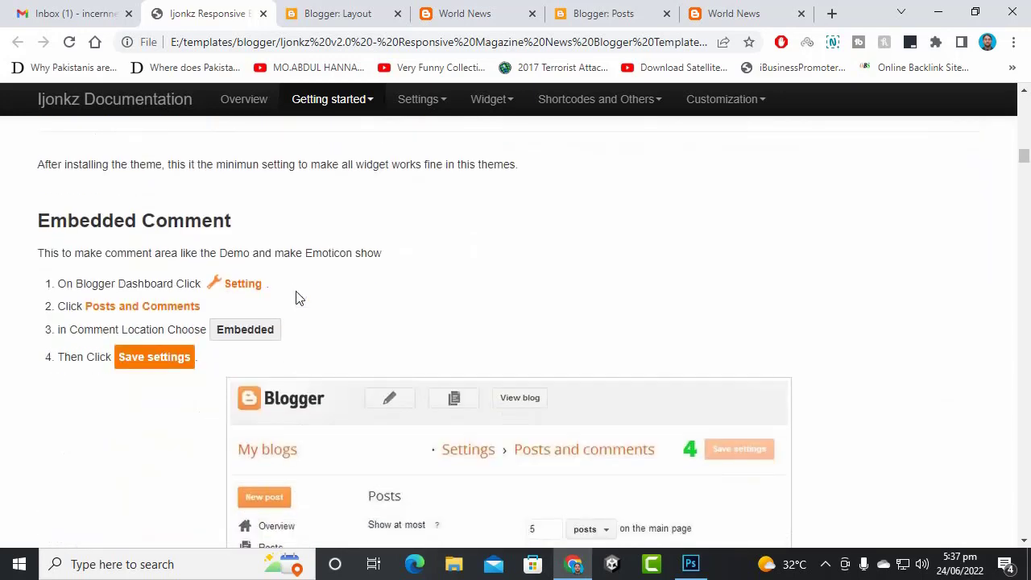
pyautogui.scroll(-2, 319, 290)
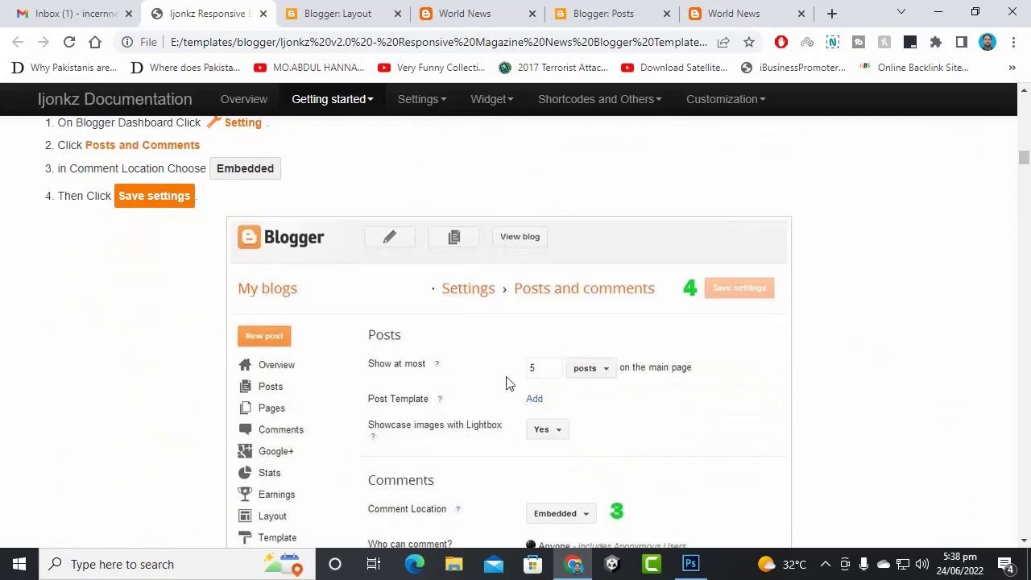
pyautogui.scroll(-6, 509, 355)
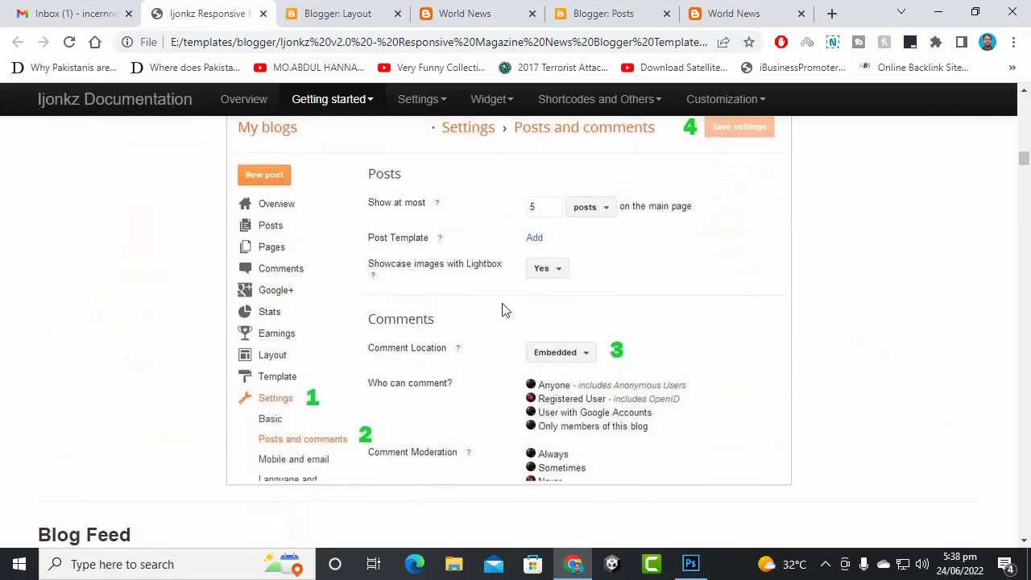
pyautogui.scroll(-10, 202, 242)
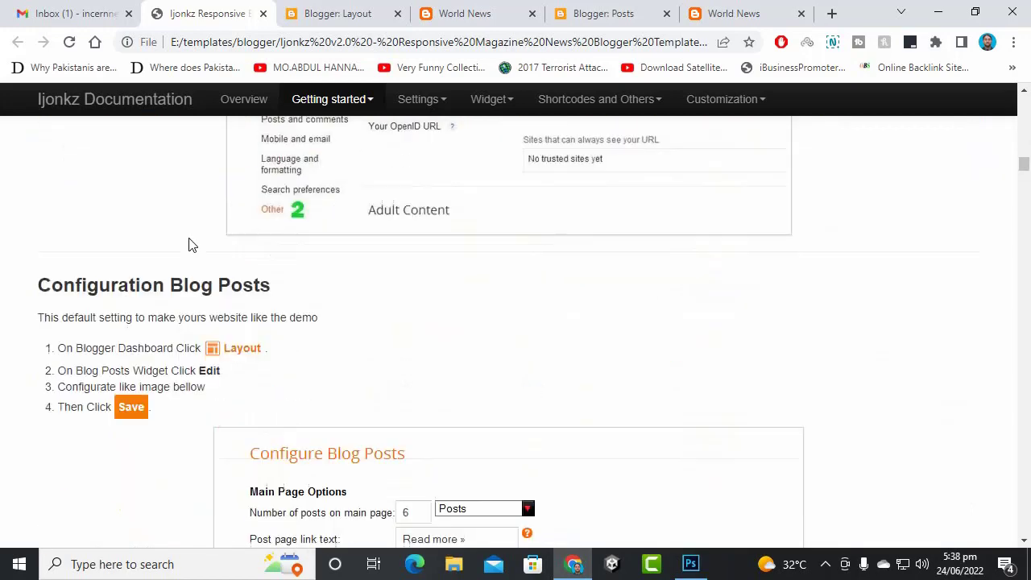
pyautogui.scroll(-10, 202, 242)
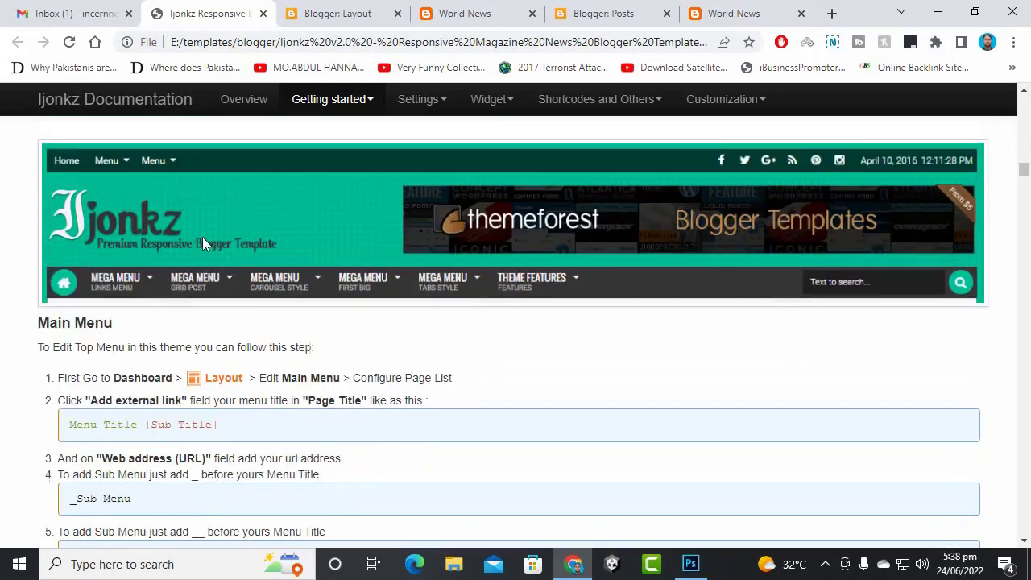
pyautogui.scroll(2, 202, 241)
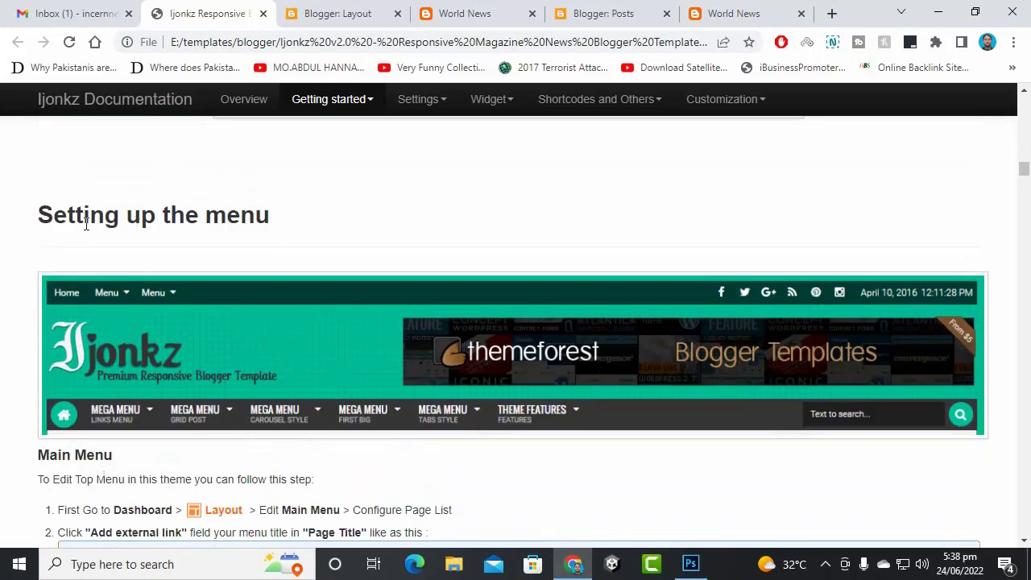
pyautogui.moveTo(86, 225); pyautogui.dragTo(265, 219)
pyautogui.click(355, 238)
pyautogui.scroll(-4, 157, 238)
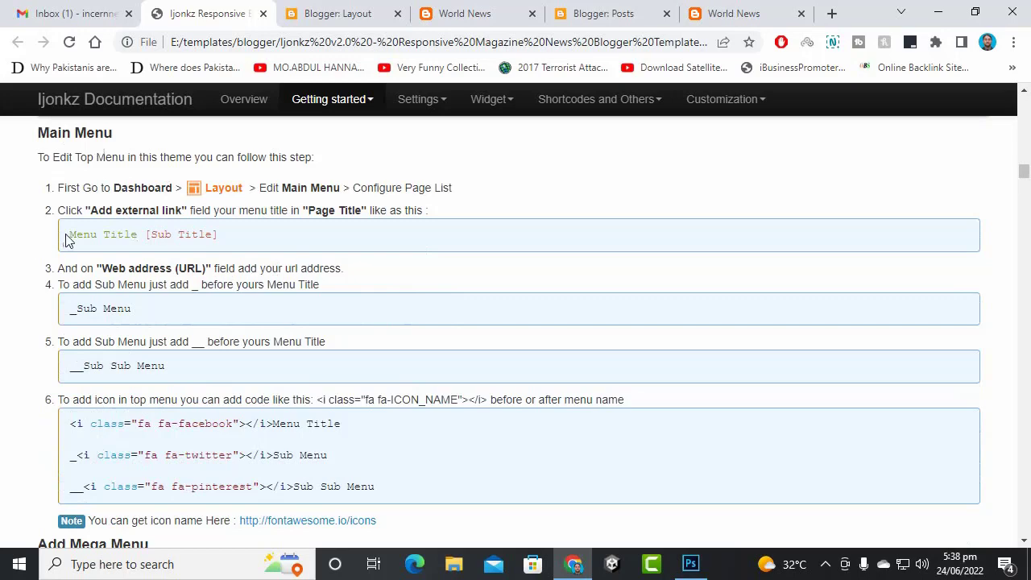
pyautogui.moveTo(68, 240); pyautogui.dragTo(235, 251)
pyautogui.click(235, 251)
pyautogui.scroll(3, 200, 390)
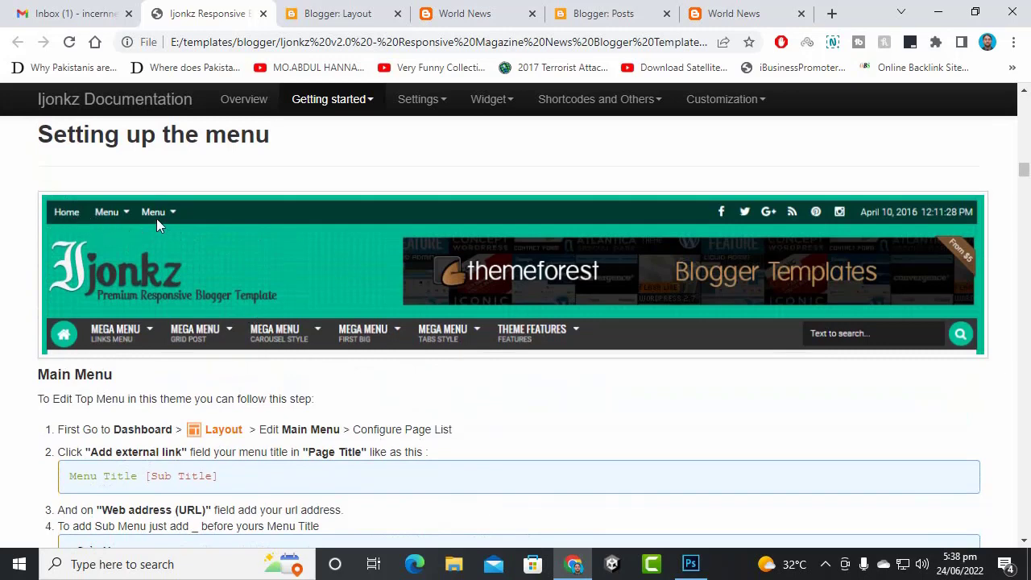
pyautogui.scroll(-8, 260, 364)
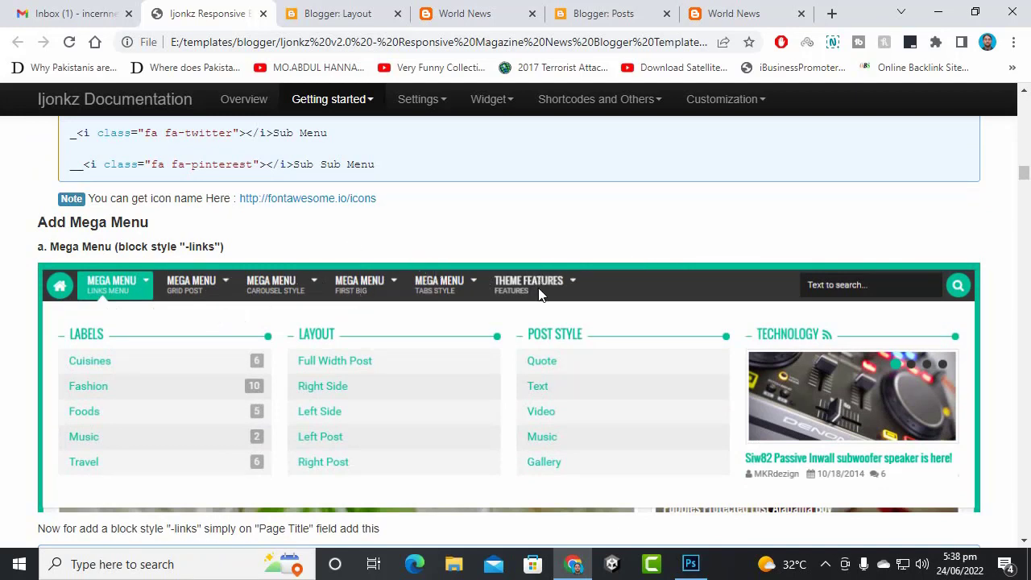
pyautogui.scroll(2, 181, 314)
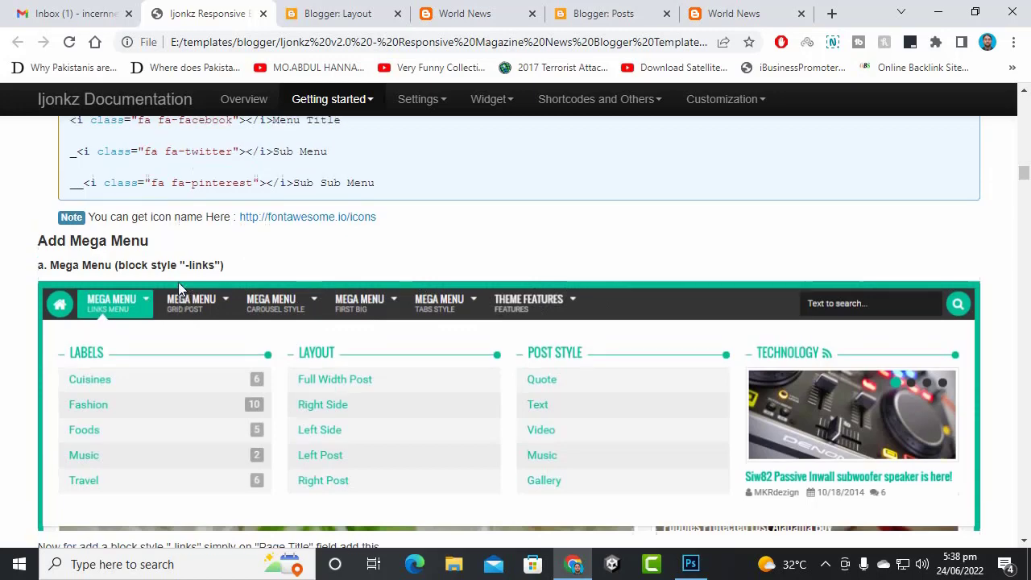
pyautogui.moveTo(70, 263); pyautogui.dragTo(394, 337)
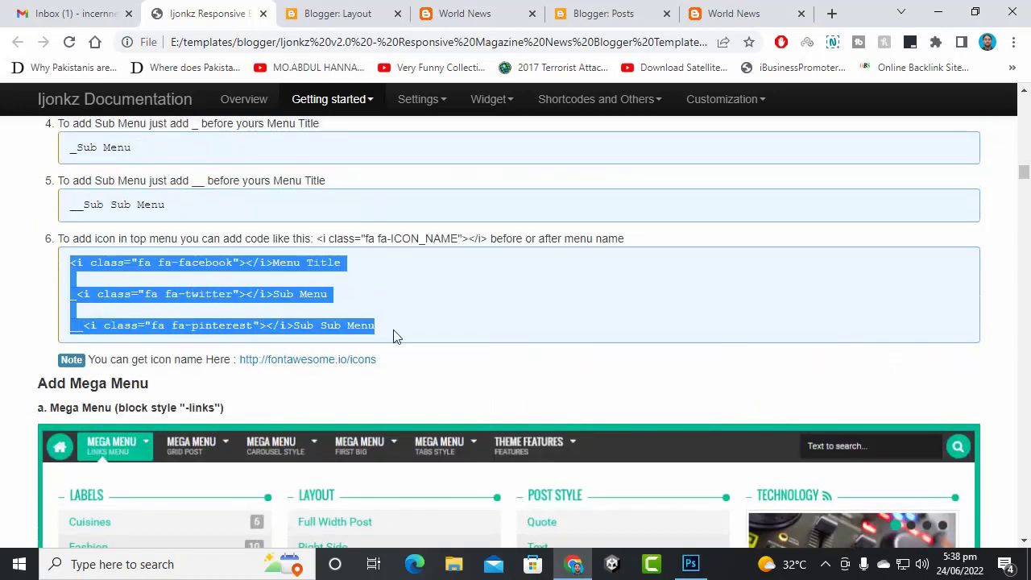
pyautogui.click(372, 292)
pyautogui.scroll(-4, 355, 290)
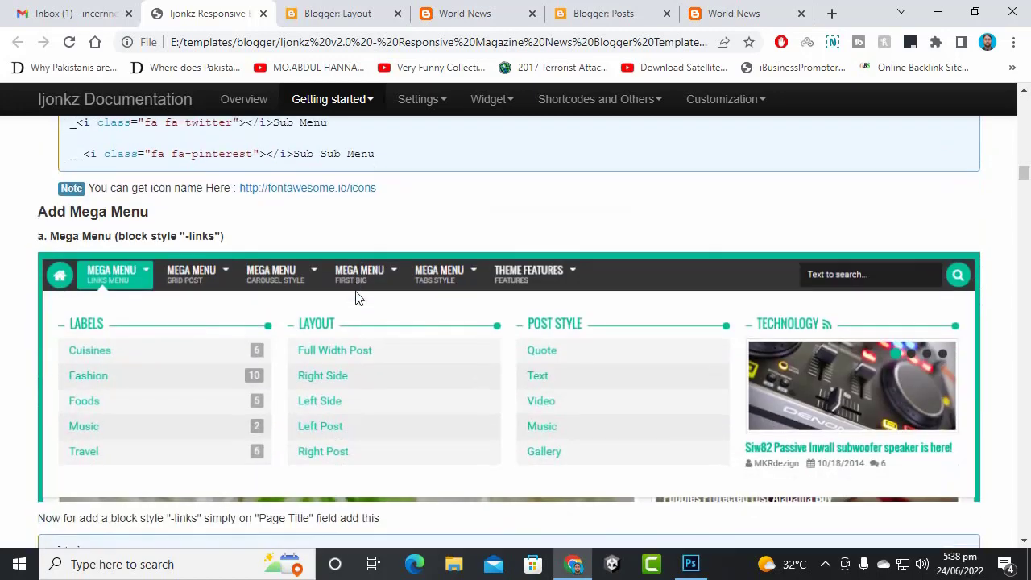
pyautogui.scroll(-2, 357, 301)
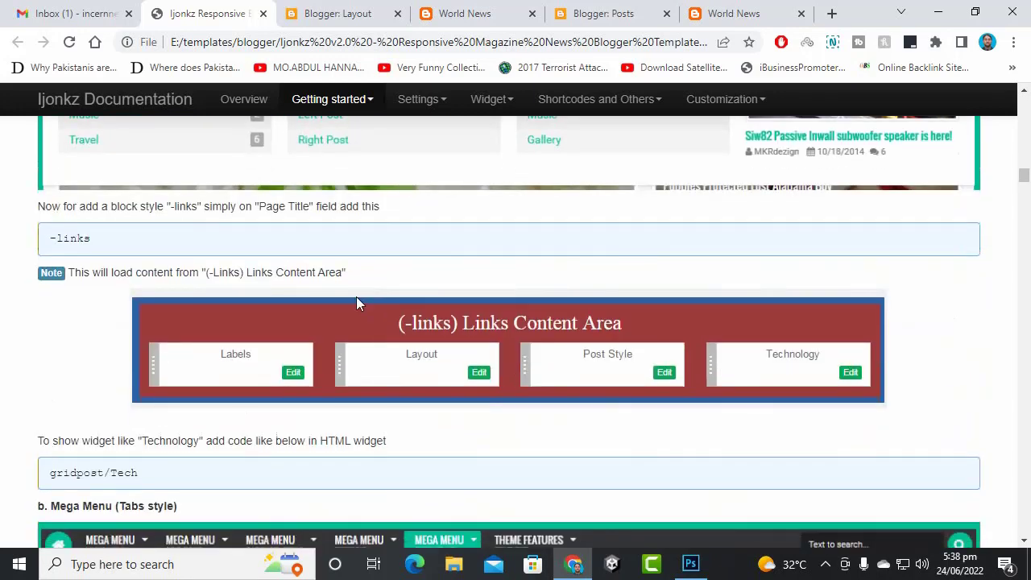
pyautogui.scroll(-3, 358, 302)
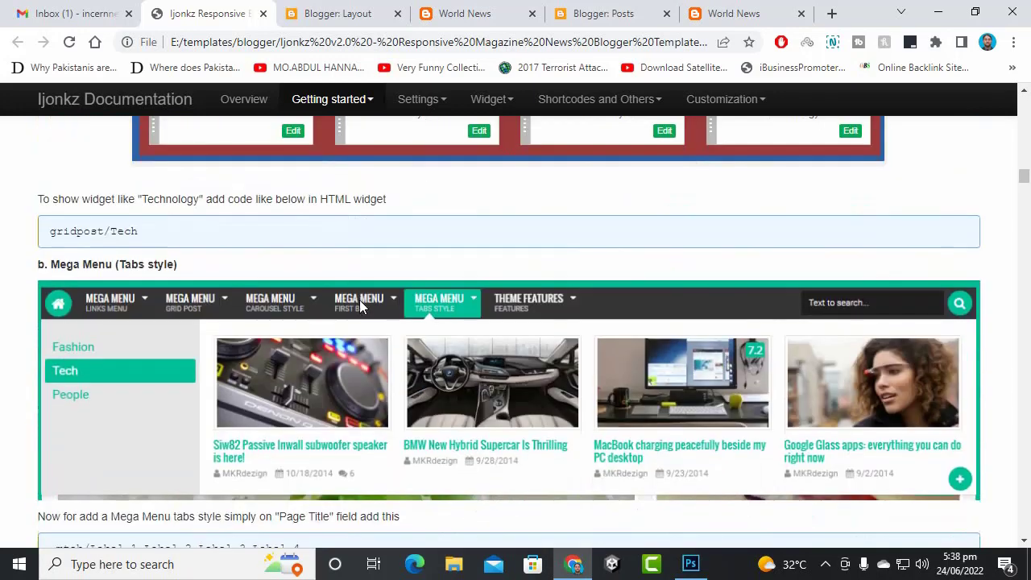
pyautogui.scroll(-4, 216, 238)
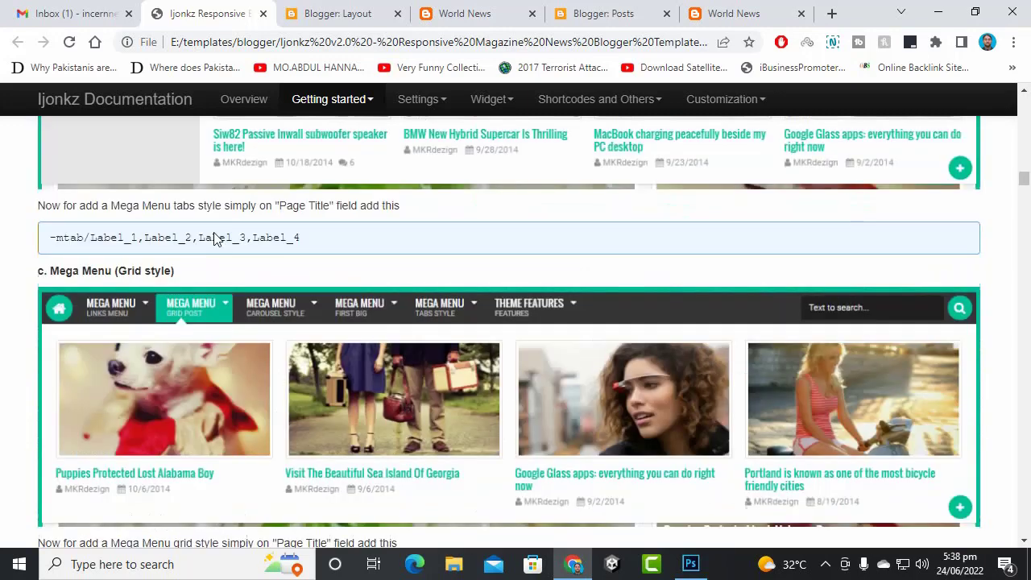
pyautogui.scroll(-2, 214, 245)
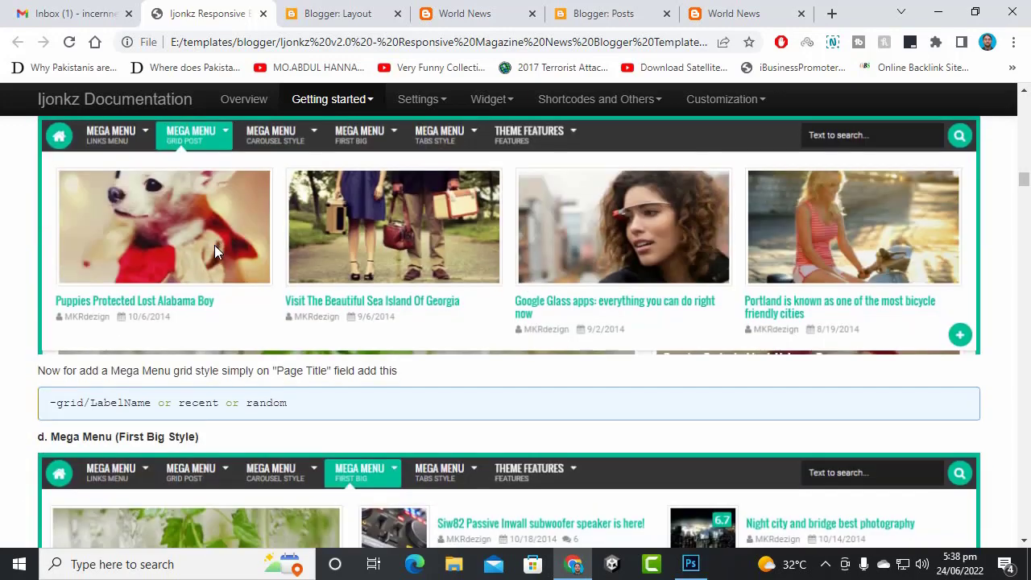
pyautogui.scroll(2, 214, 258)
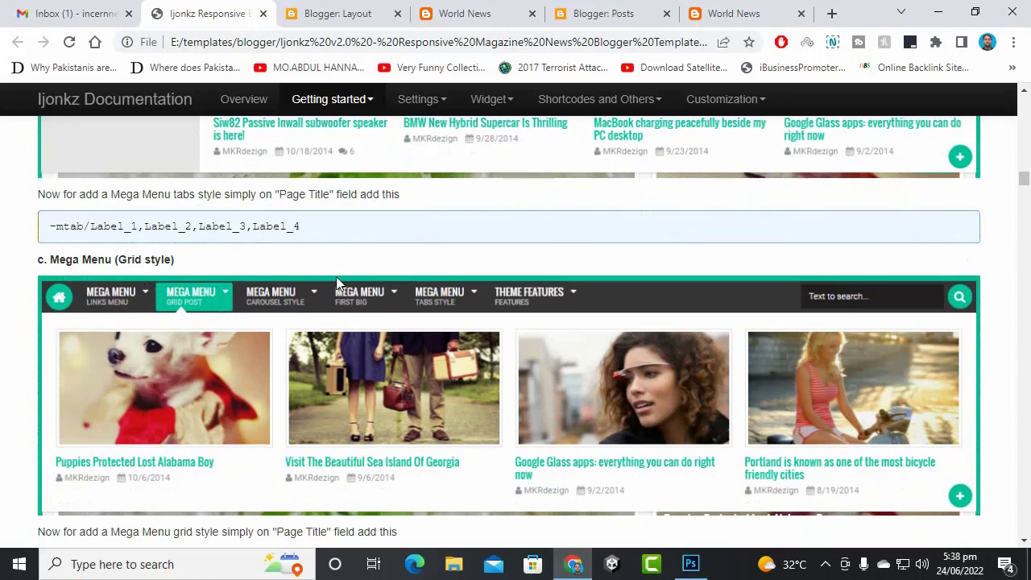
pyautogui.scroll(-3, 439, 306)
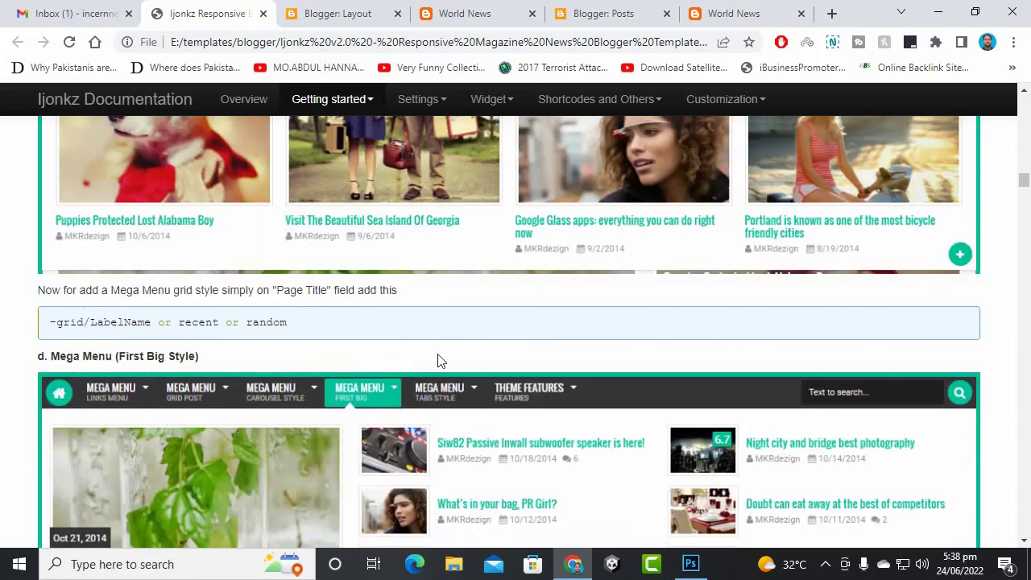
pyautogui.scroll(3, 439, 361)
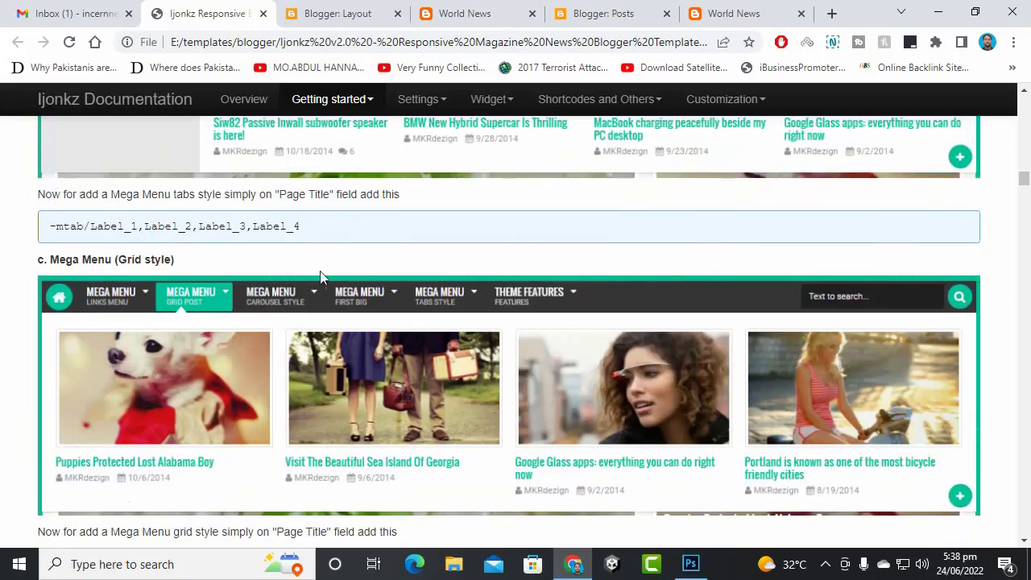
pyautogui.scroll(10, 165, 413)
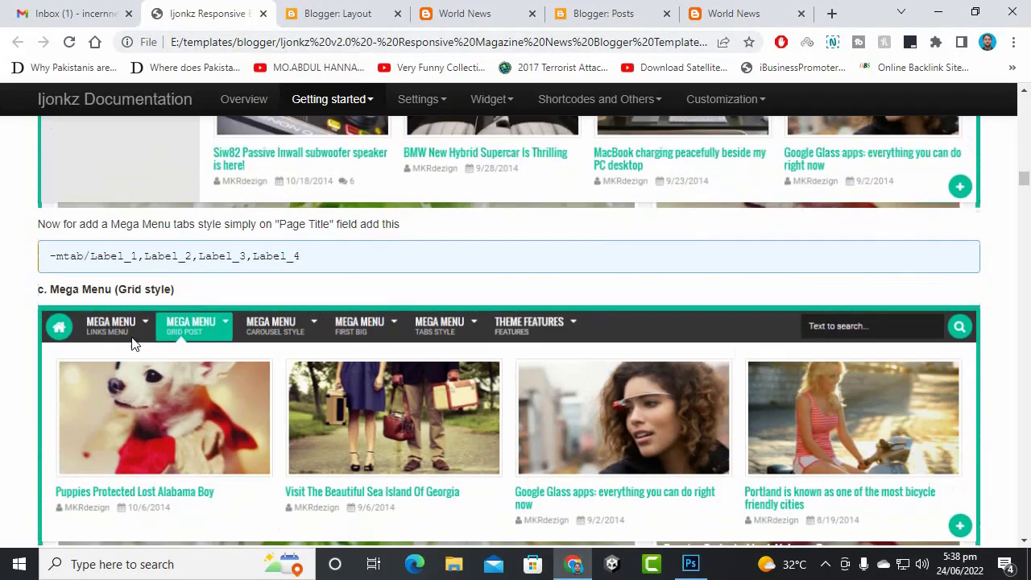
pyautogui.scroll(3, 165, 413)
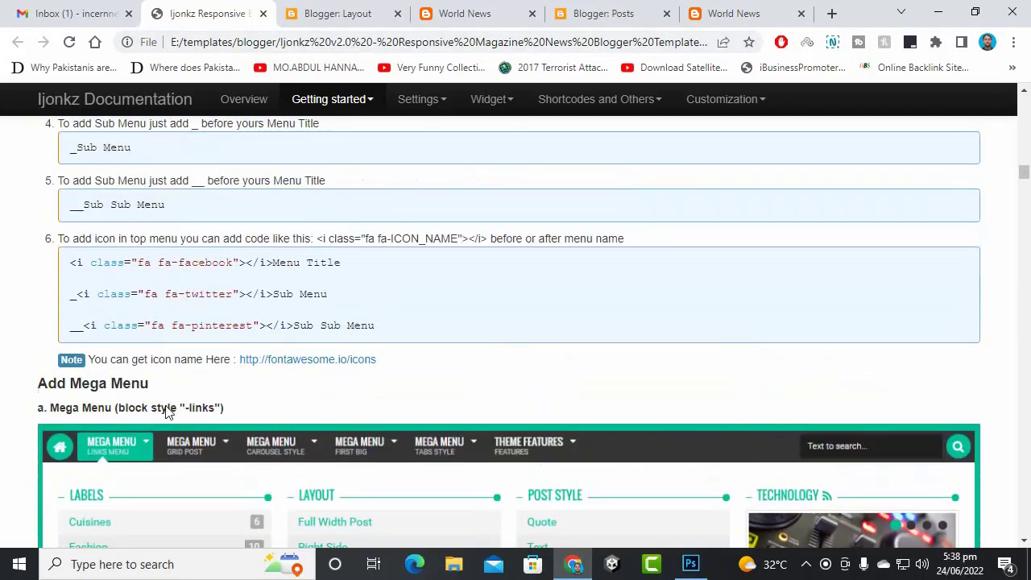
pyautogui.scroll(3, 166, 406)
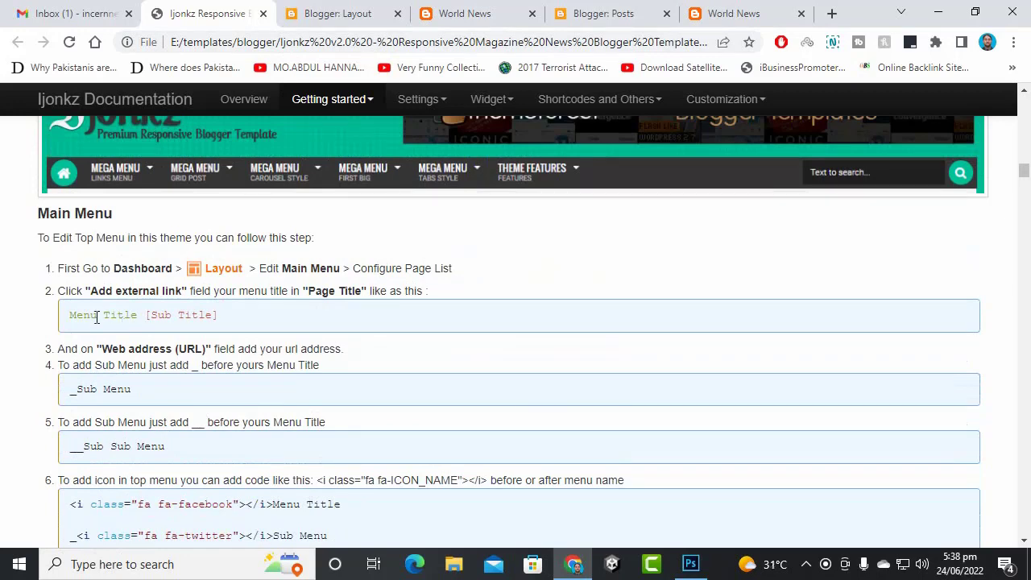
pyautogui.scroll(4, 133, 368)
pyautogui.scroll(-4, 137, 379)
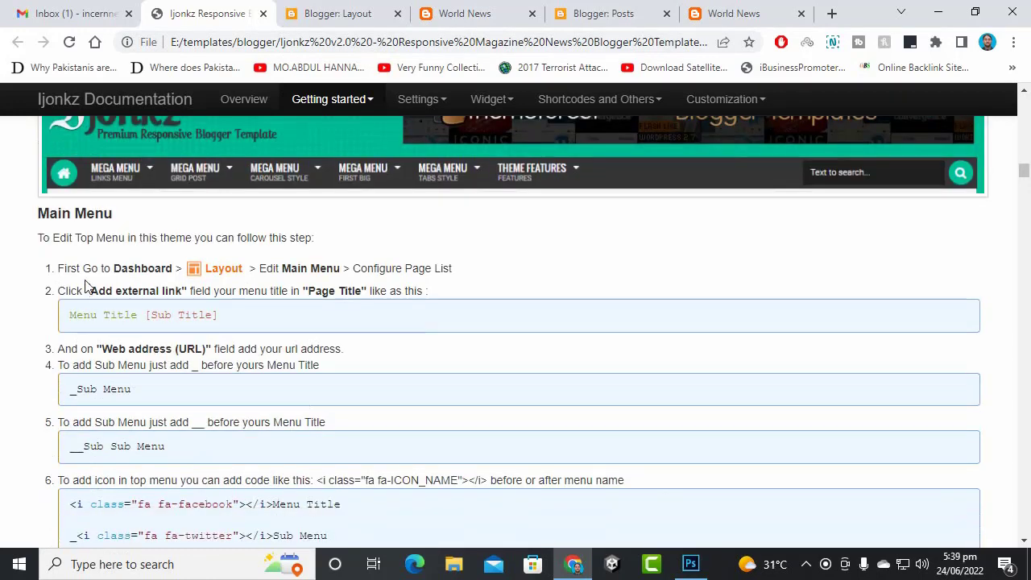
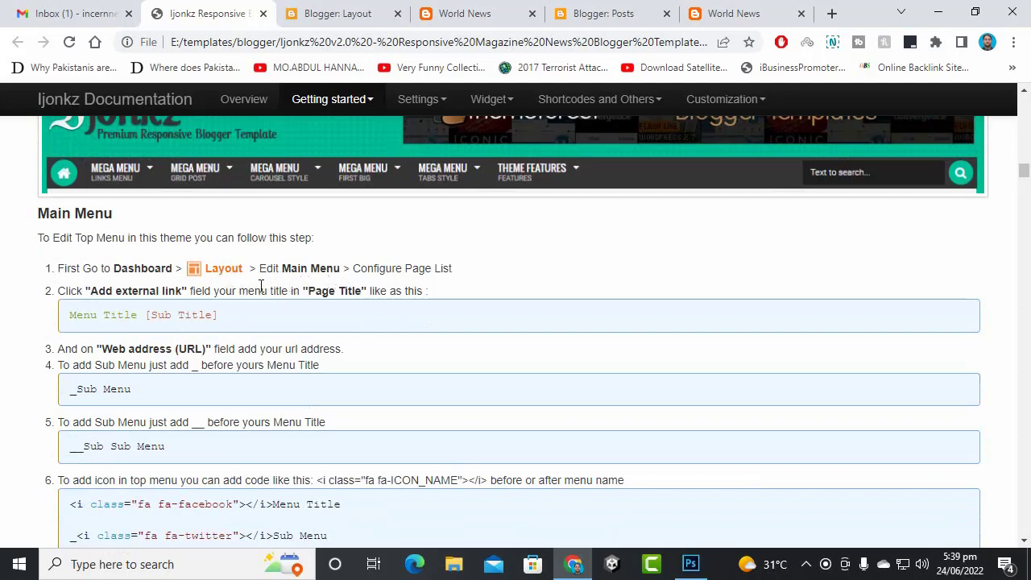
# - Read the Main Menu steps in the Ijonkz setup guide, then switch to the blog's Layout page
pyautogui.moveTo(309, 272); pyautogui.dragTo(327, 273)
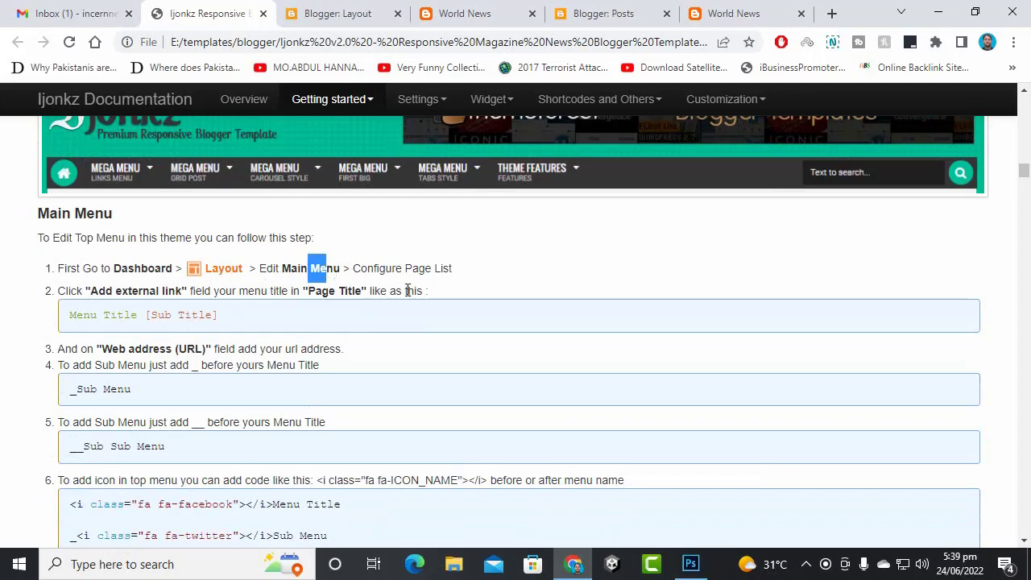
pyautogui.scroll(1, 408, 289)
pyautogui.click(369, 348)
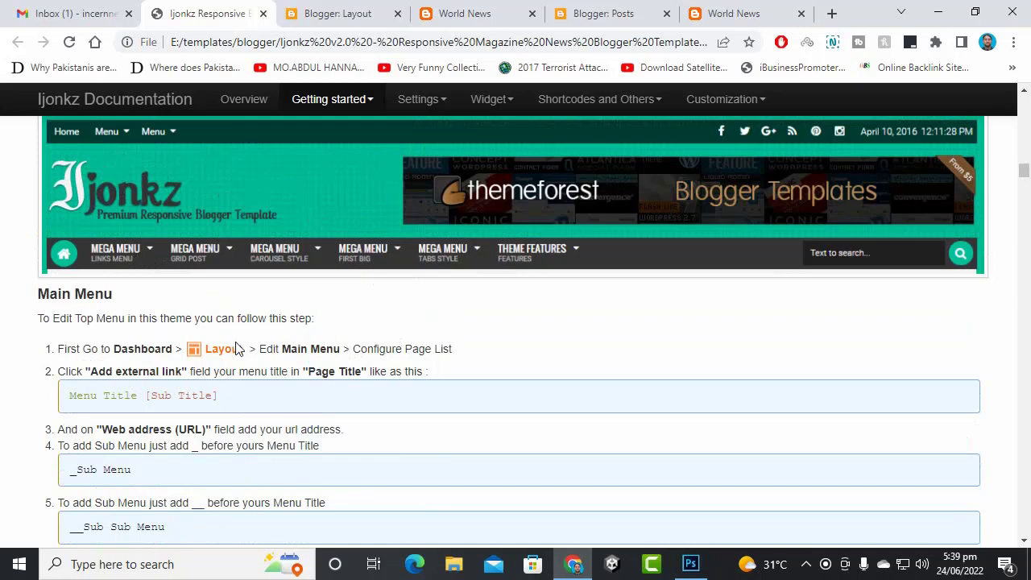
pyautogui.scroll(3, 236, 348)
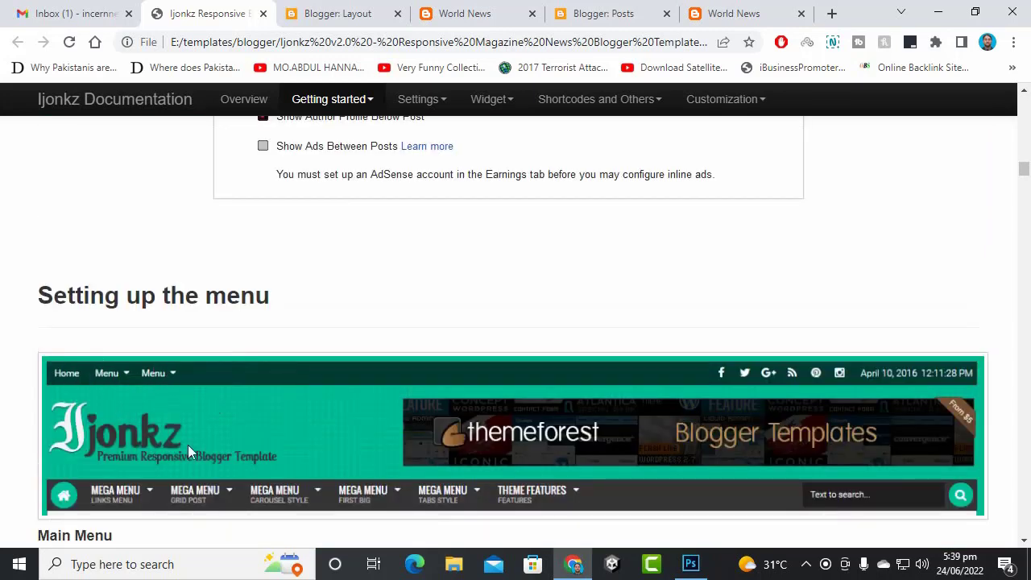
pyautogui.scroll(-2, 158, 370)
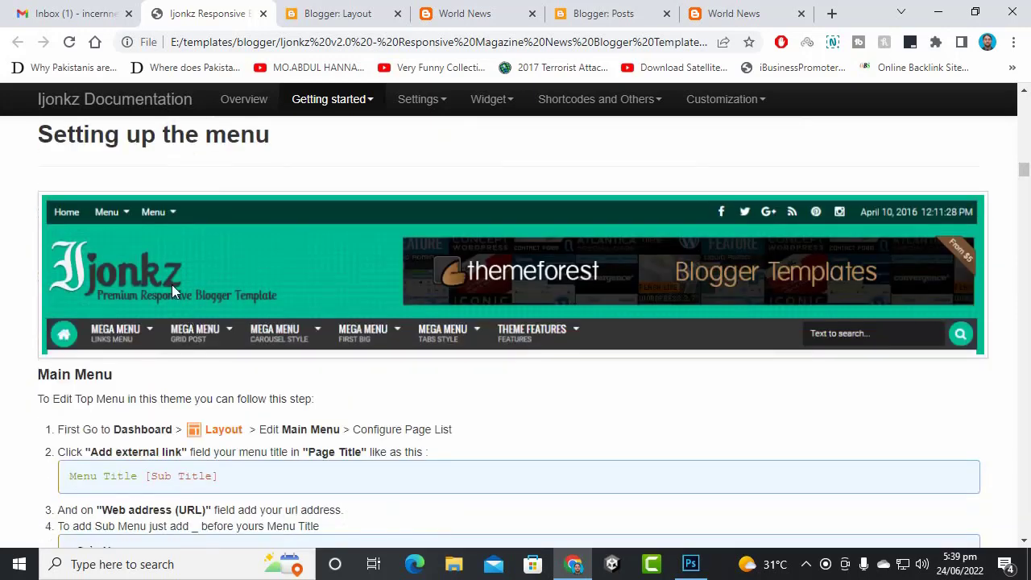
pyautogui.scroll(1, 172, 298)
pyautogui.click(360, 11)
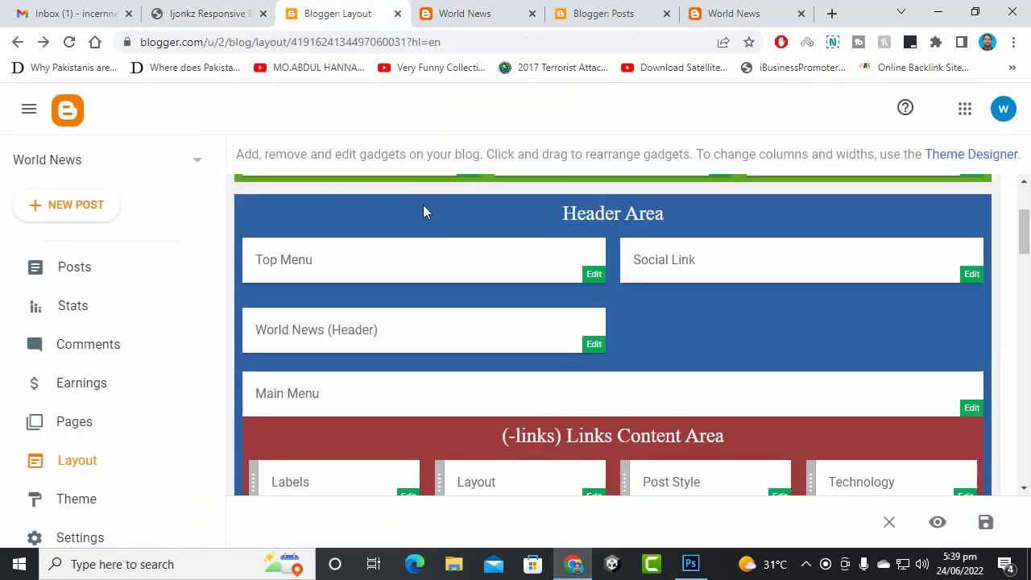
# - Check and reload the live World News homepage, then return to the Layout editor
pyautogui.click(466, 11)
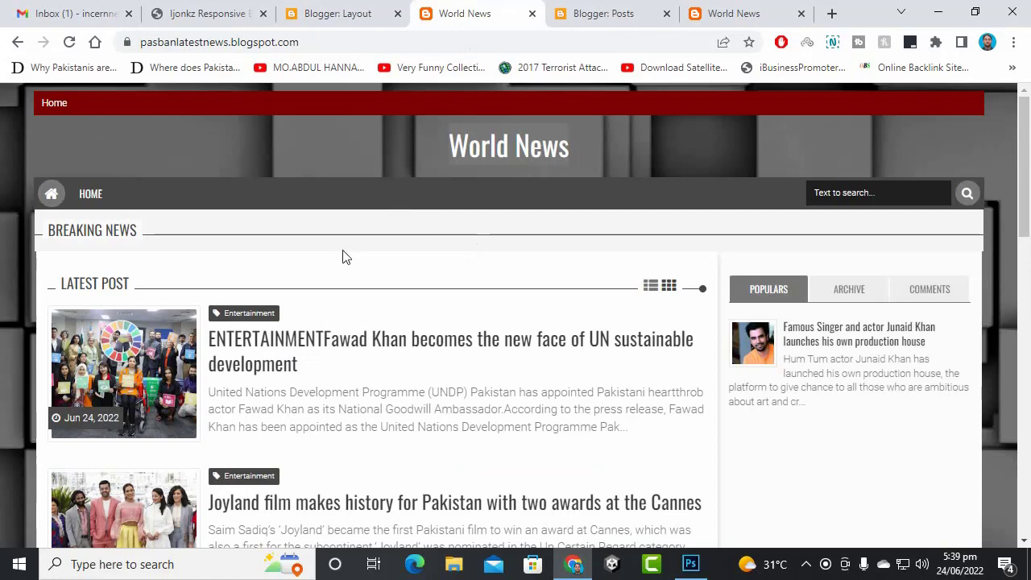
pyautogui.click(71, 43)
pyautogui.click(342, 13)
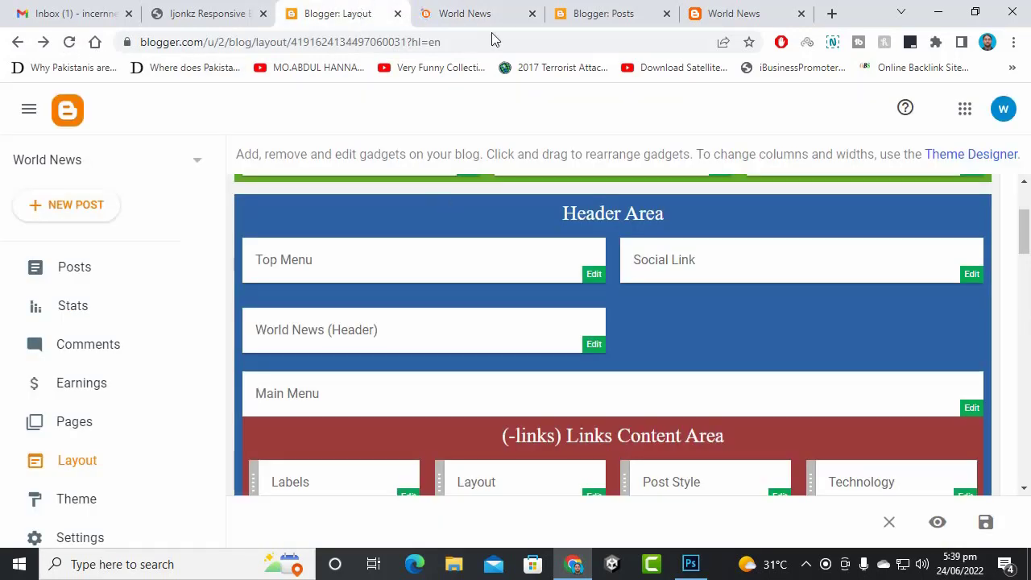
# - Open the Top Menu gadget's page-list settings, then view the live blog's Home-only menu
pyautogui.scroll(2, 282, 265)
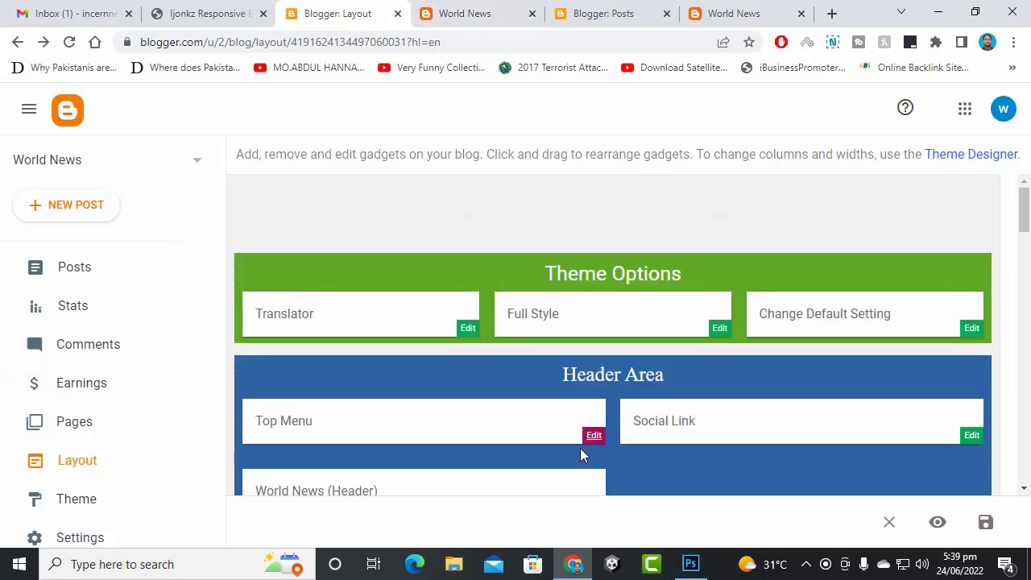
pyautogui.scroll(-3, 555, 378)
pyautogui.scroll(1, 483, 274)
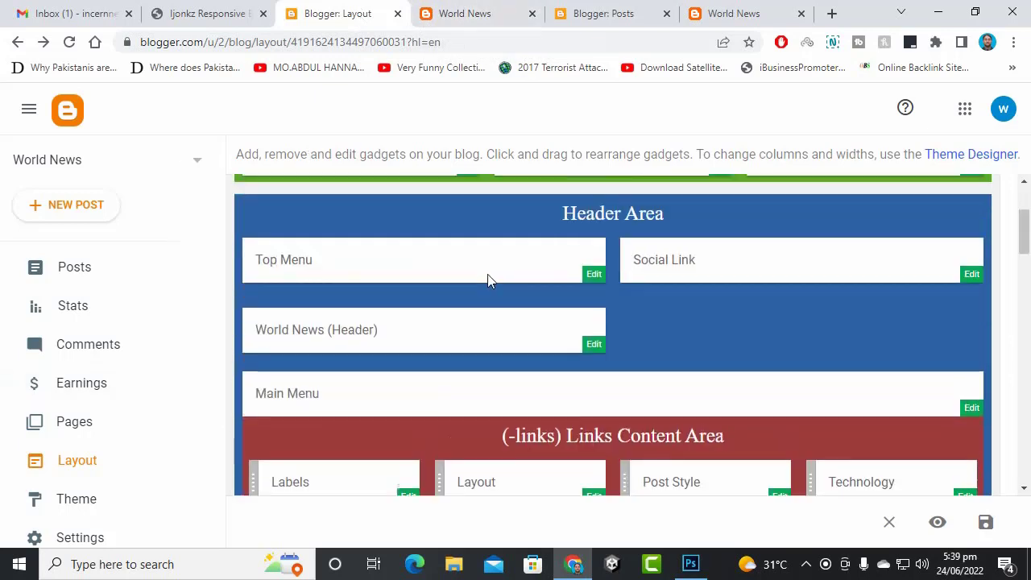
pyautogui.click(594, 275)
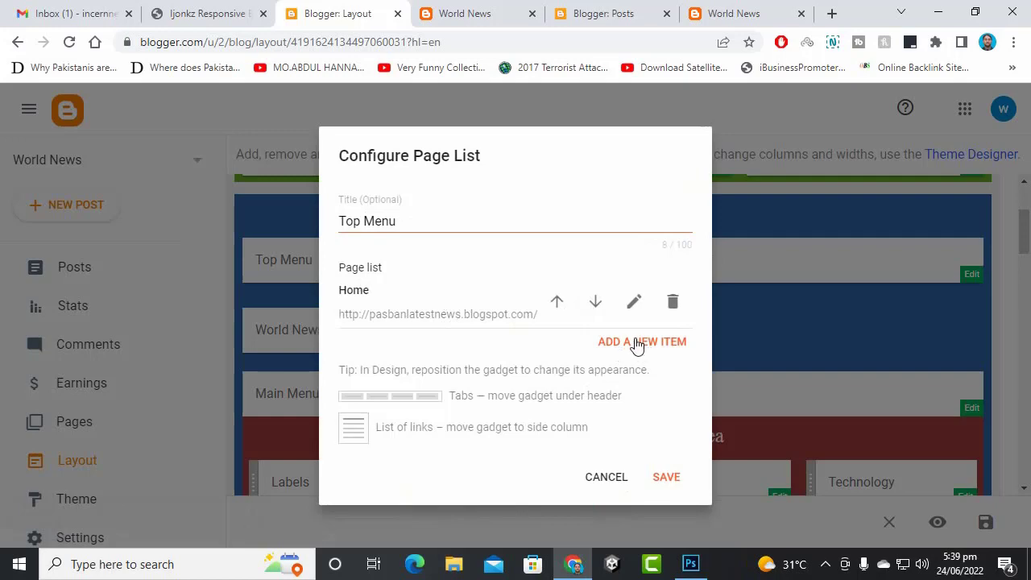
pyautogui.click(734, 11)
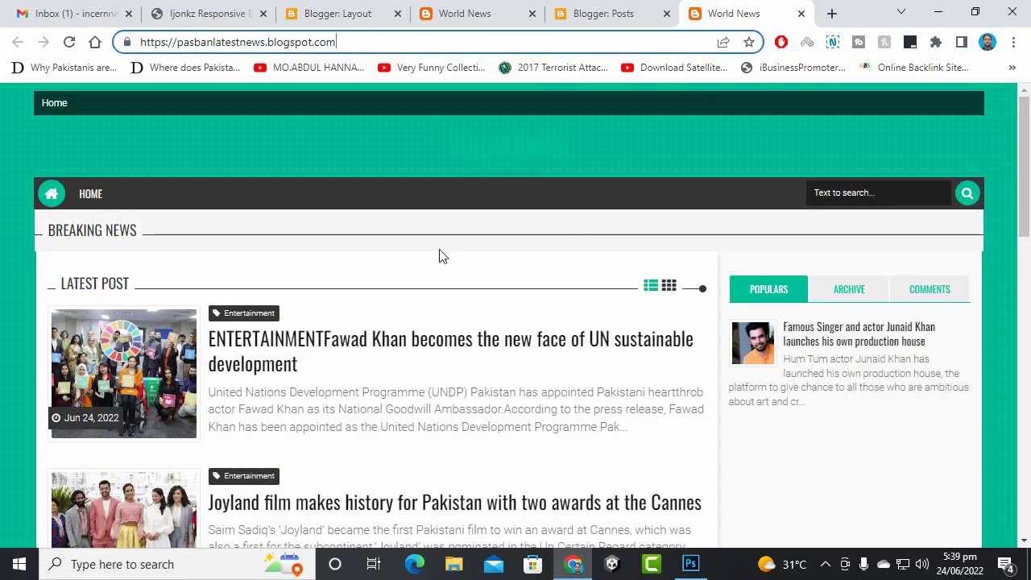
# - Open the Entertainment label page in a new tab, view it, and return to the homepage
pyautogui.scroll(-2, 338, 349)
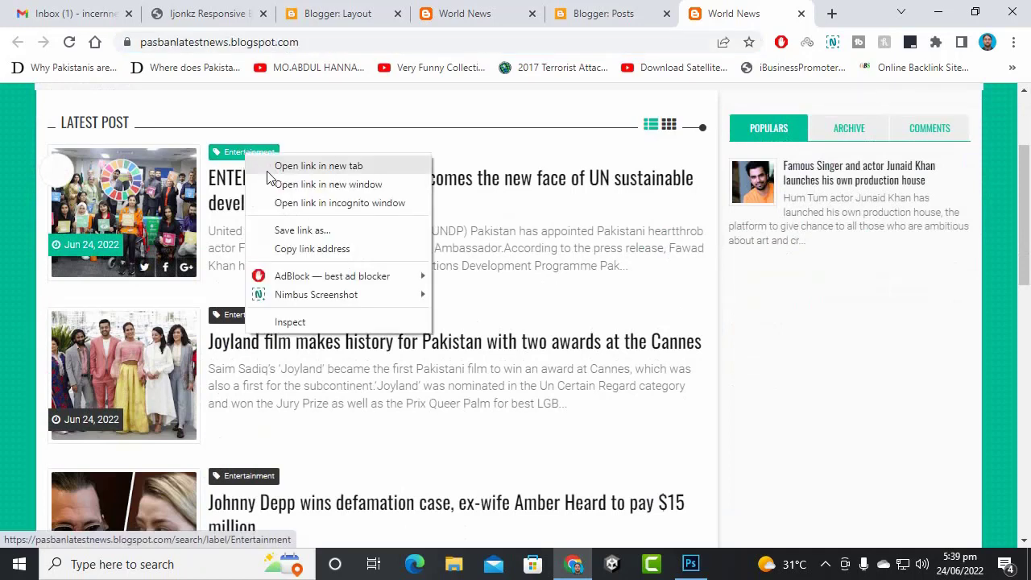
pyautogui.click(269, 167)
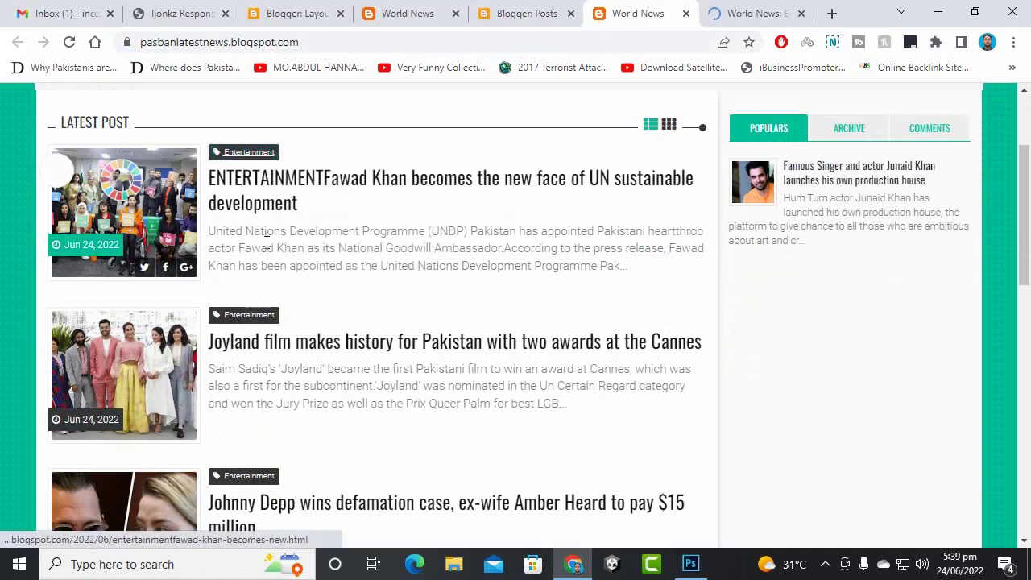
pyautogui.click(771, 8)
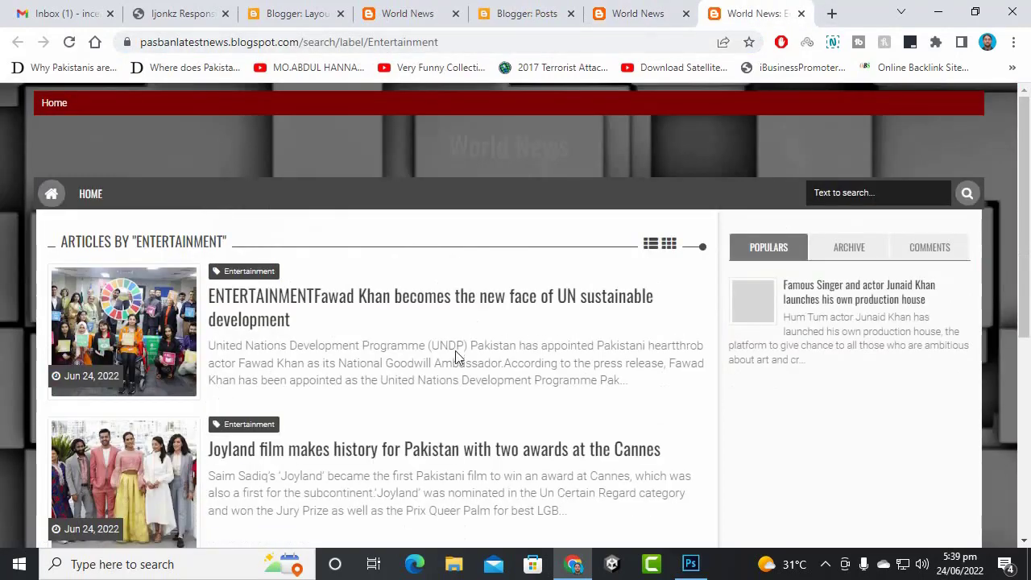
pyautogui.click(637, 12)
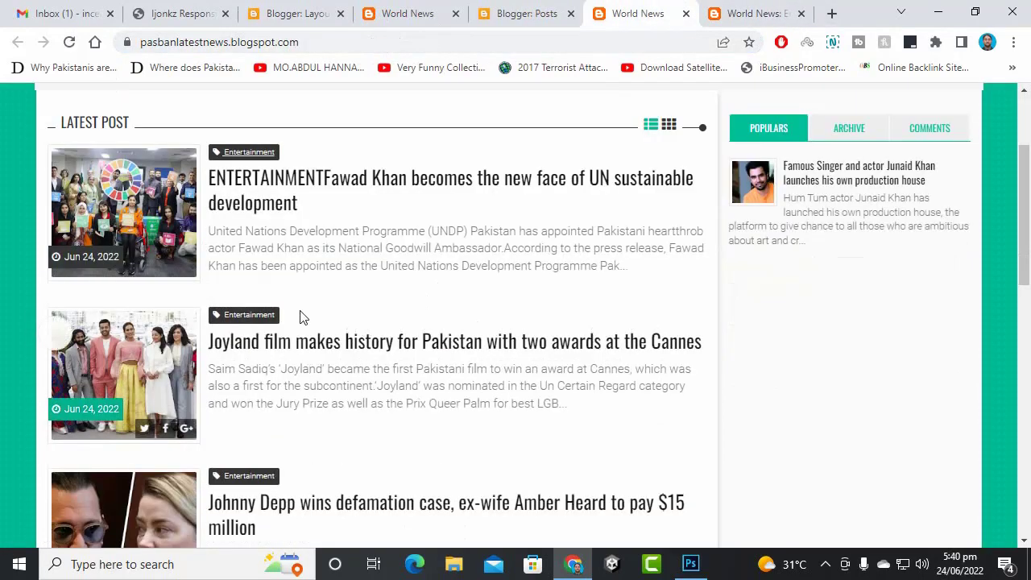
pyautogui.scroll(-5, 308, 263)
pyautogui.scroll(-1, 309, 264)
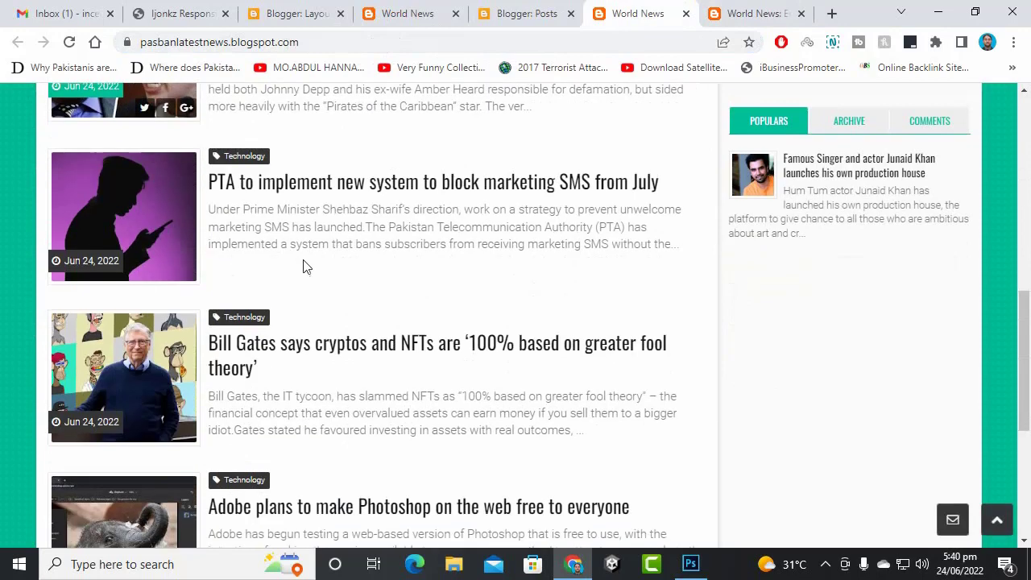
# - Open the Technology, Sports and Travel label pages in new tabs, using the second posts page for Travel
pyautogui.rightClick(255, 159)
pyautogui.click(272, 170)
pyautogui.scroll(-4, 381, 310)
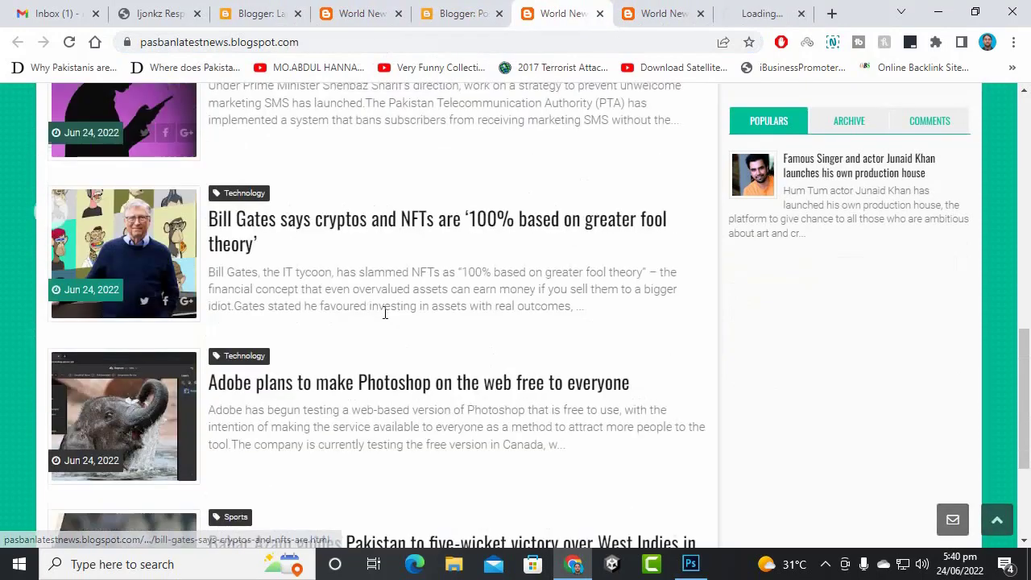
pyautogui.rightClick(240, 310)
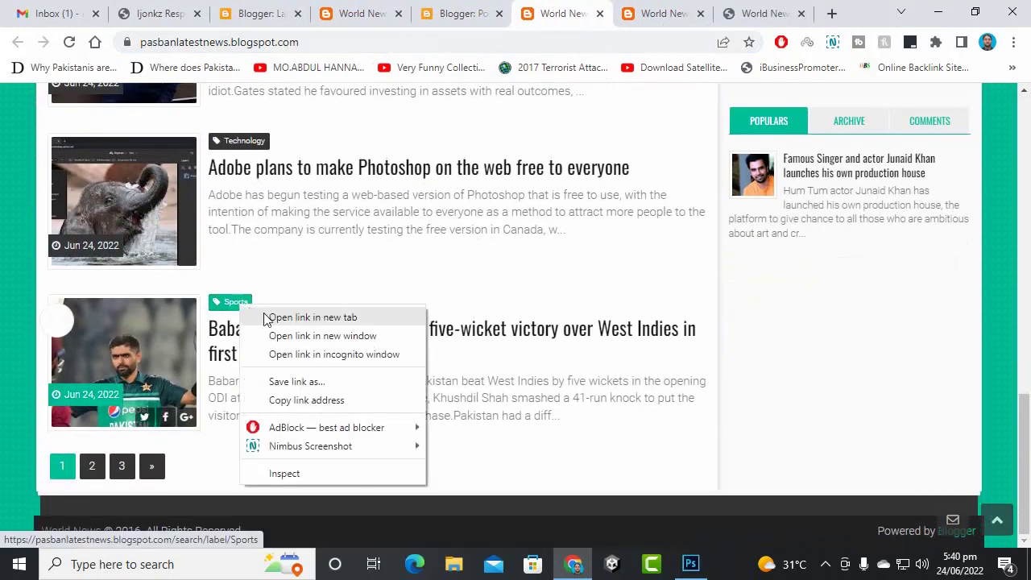
pyautogui.click(272, 320)
pyautogui.click(92, 473)
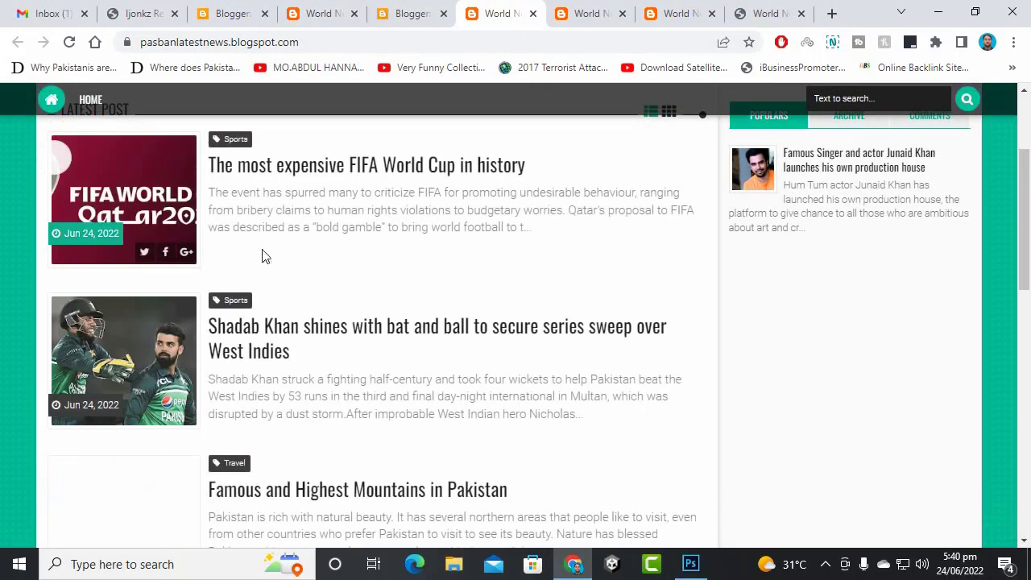
pyautogui.scroll(-3, 239, 317)
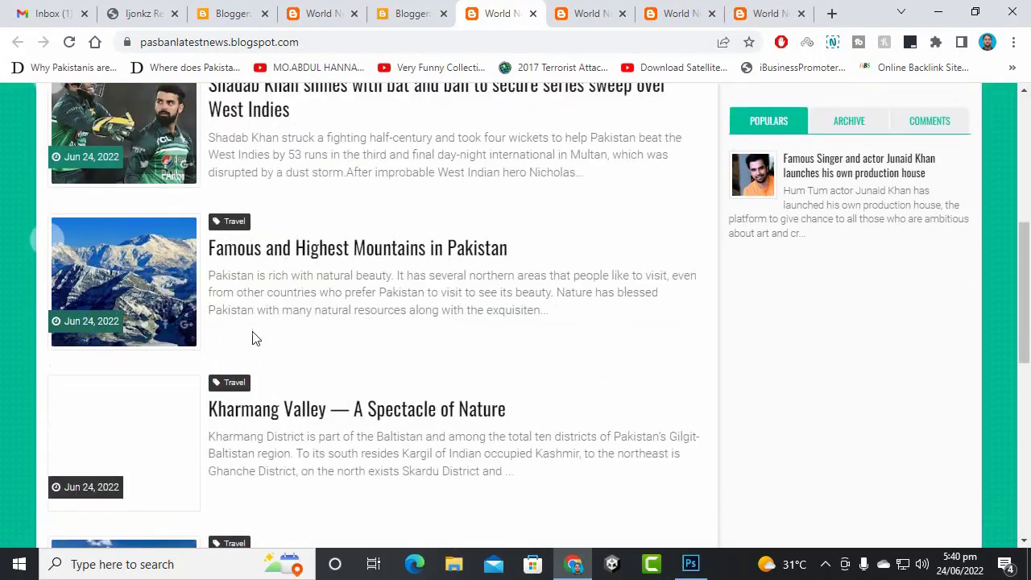
pyautogui.rightClick(247, 225)
pyautogui.click(259, 236)
# - Look over the Entertainment label page, then move on to another open blog tab
pyautogui.scroll(-6, 311, 354)
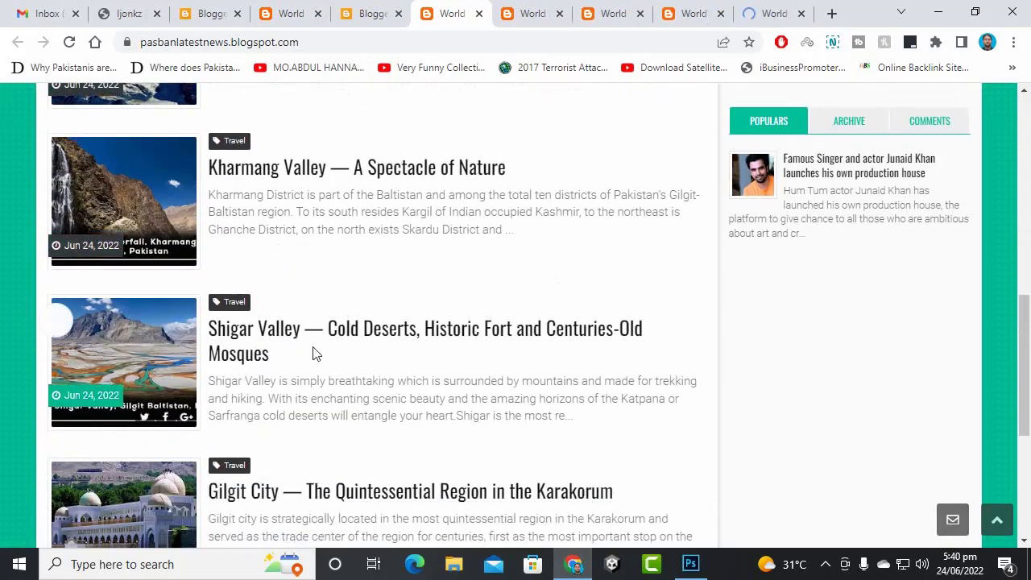
pyautogui.scroll(-2, 314, 351)
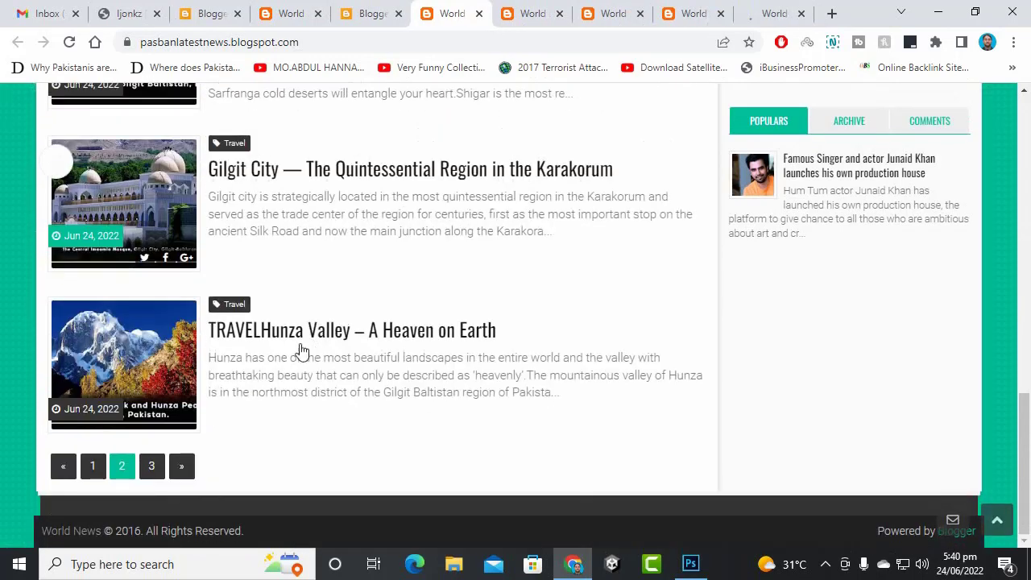
pyautogui.click(522, 12)
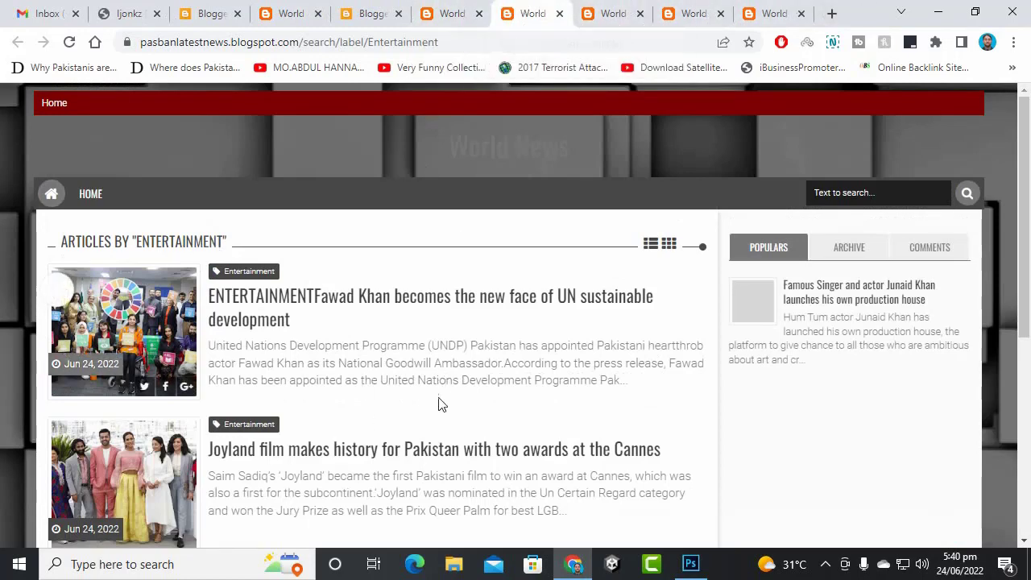
pyautogui.click(472, 11)
# - From the Pages list, open the Contact, Terms and About pages in new tabs, then return to the Top Menu settings
pyautogui.click(385, 8)
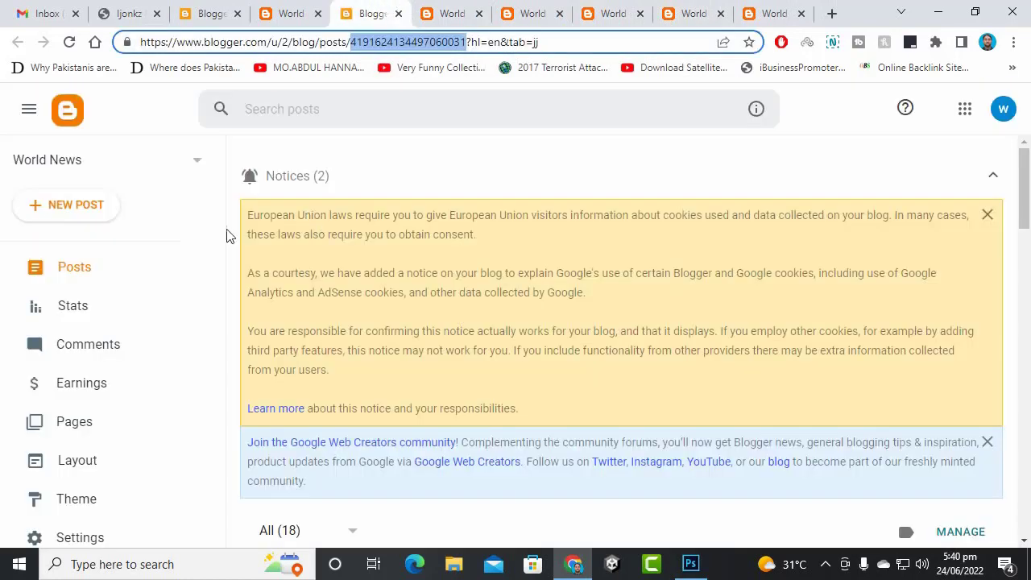
pyautogui.click(97, 432)
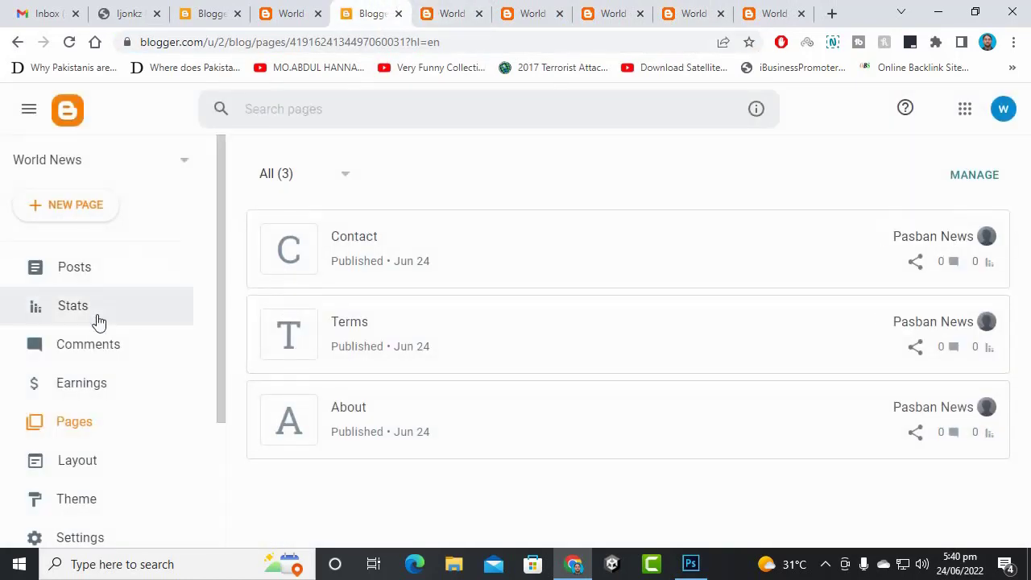
pyautogui.rightClick(951, 239)
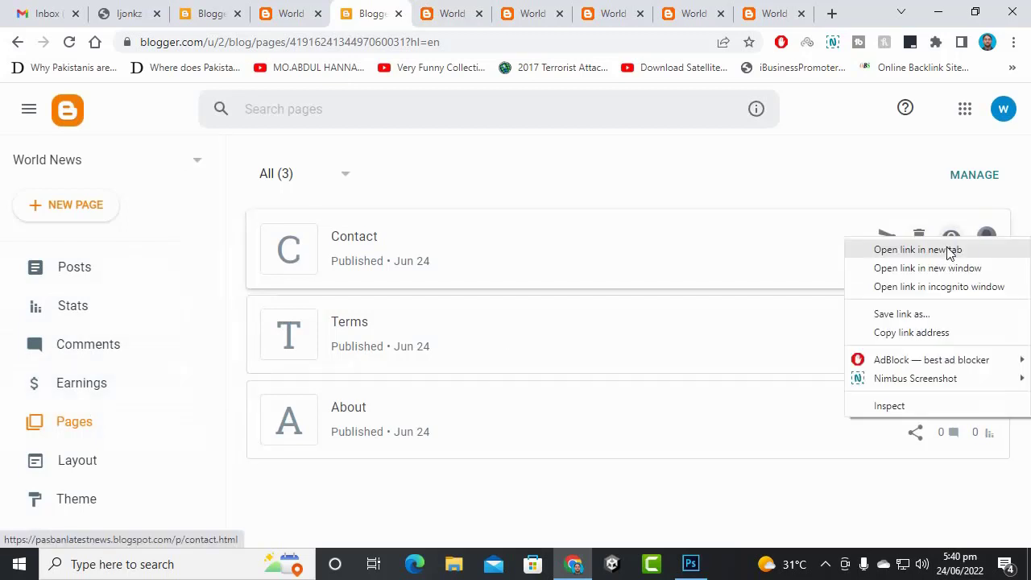
pyautogui.click(951, 251)
pyautogui.rightClick(951, 324)
pyautogui.click(950, 340)
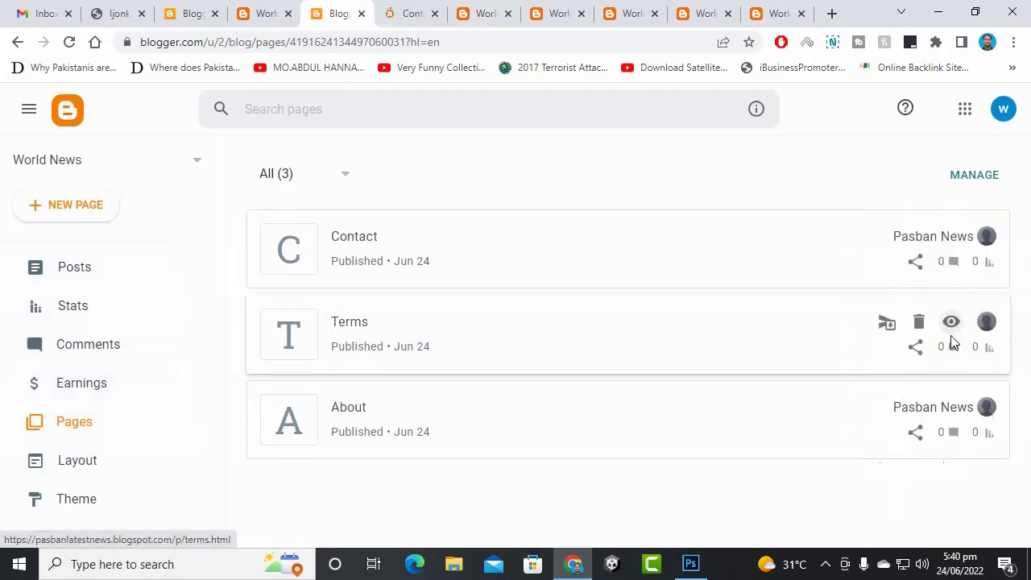
pyautogui.rightClick(949, 409)
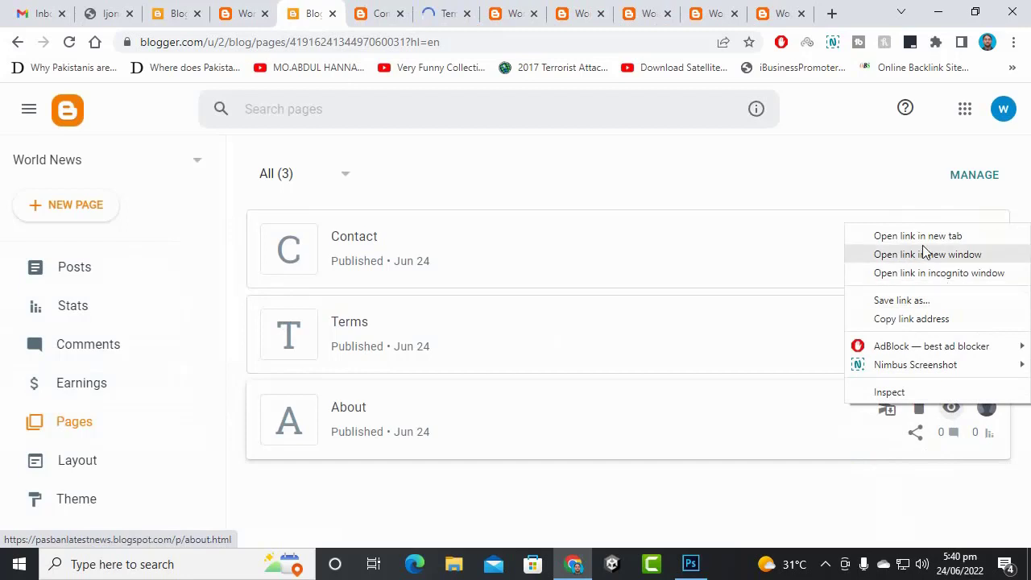
pyautogui.click(860, 235)
pyautogui.click(180, 9)
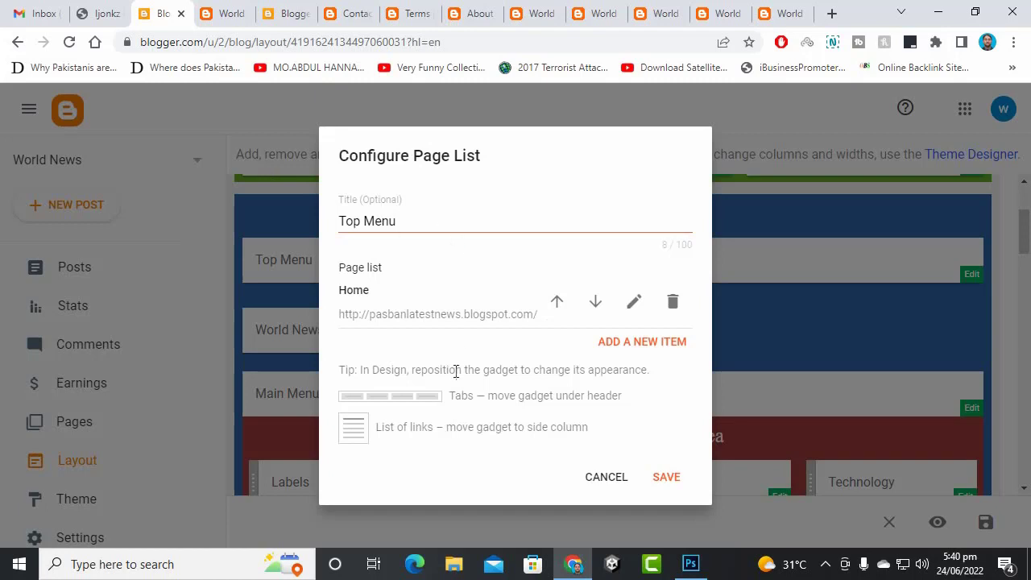
# - Add an About menu item using the About page's copied URL
pyautogui.click(634, 351)
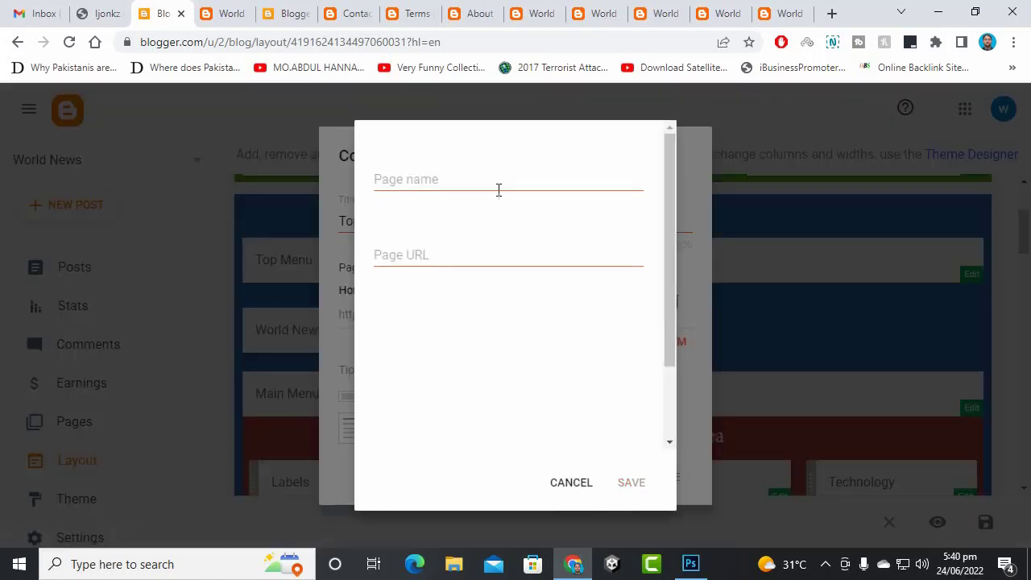
pyautogui.click(464, 186)
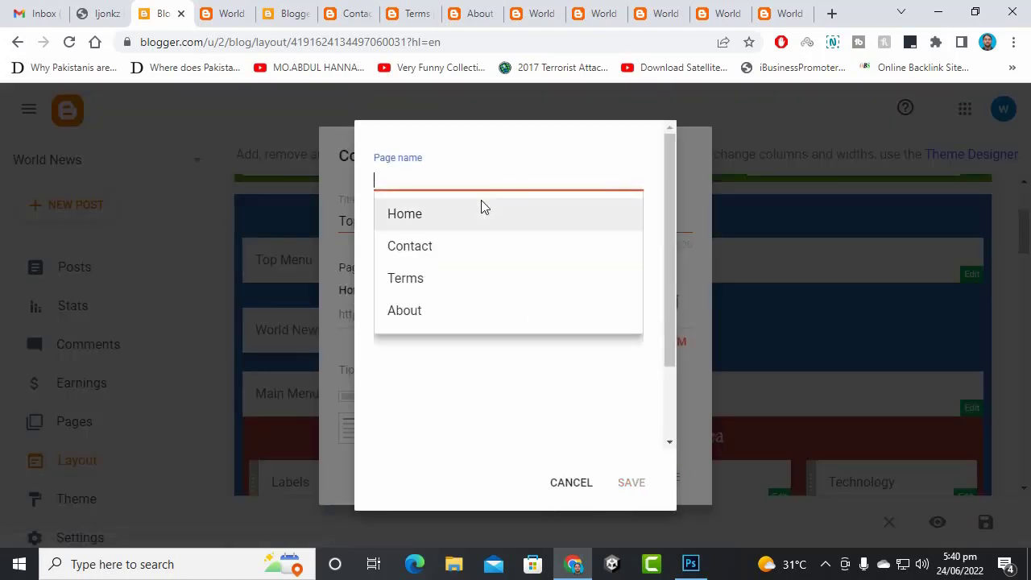
pyautogui.write('About')
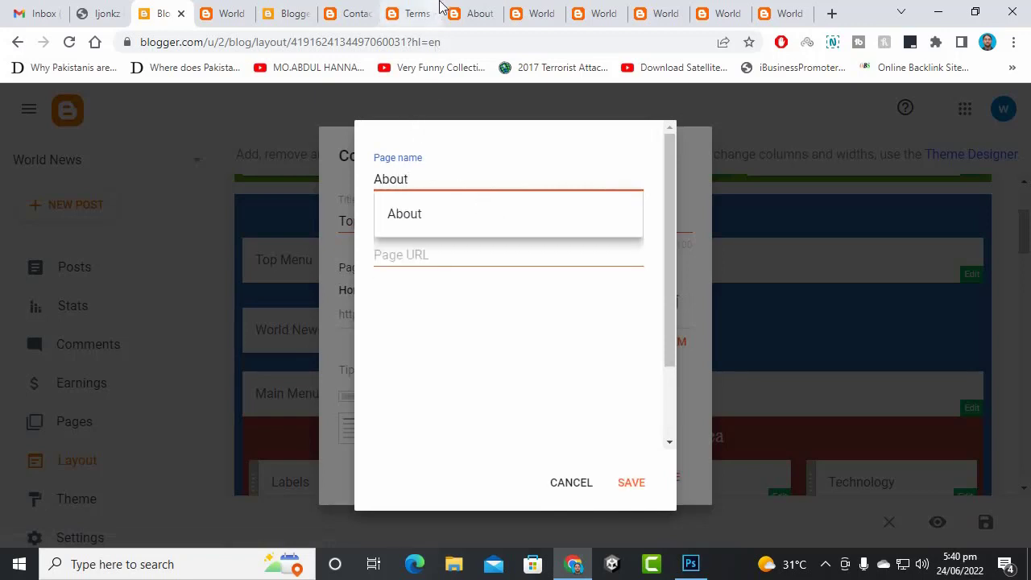
pyautogui.click(470, 14)
pyautogui.click(441, 45)
pyautogui.rightClick(442, 49)
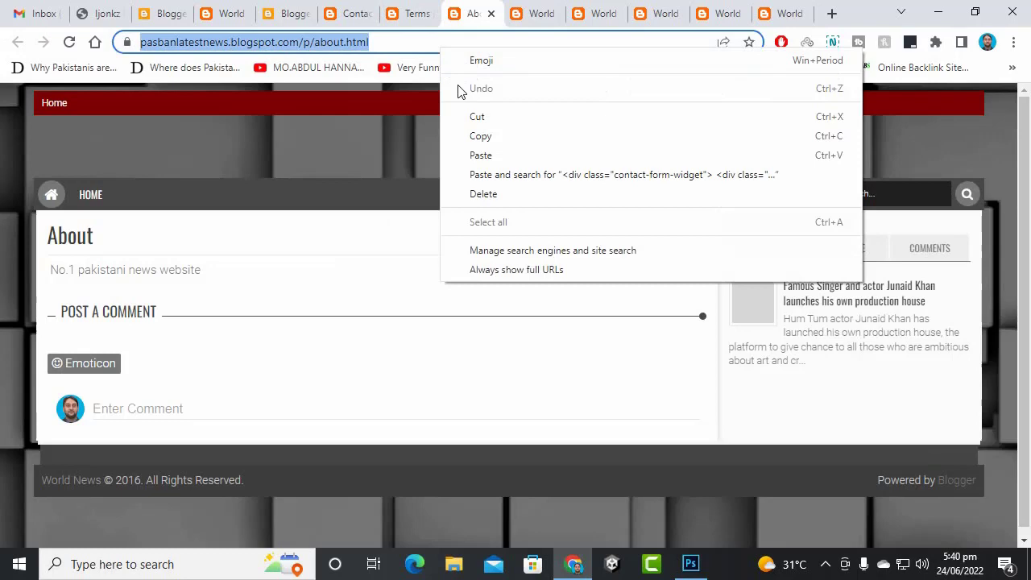
pyautogui.click(480, 136)
pyautogui.click(491, 14)
pyautogui.click(171, 13)
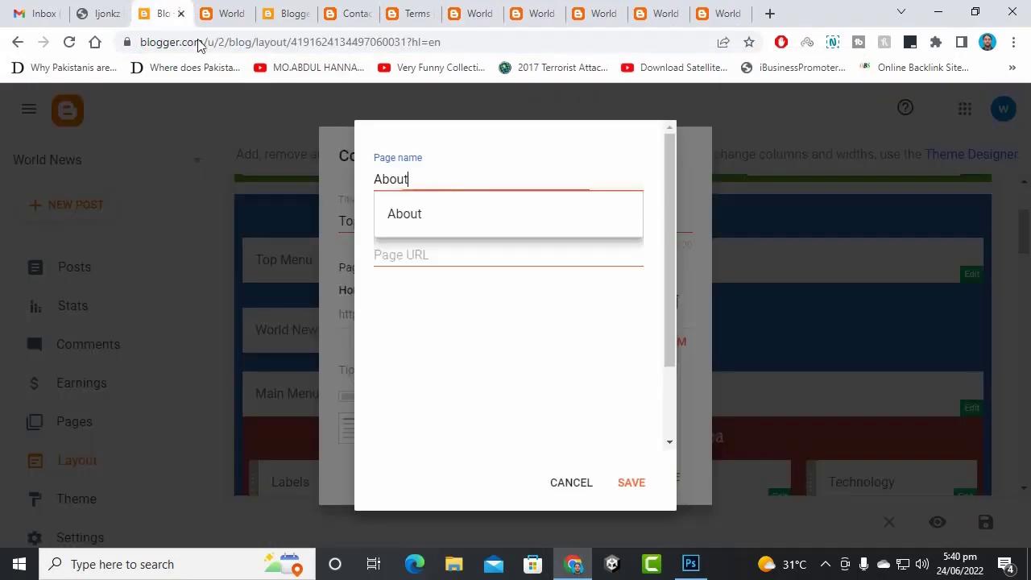
pyautogui.click(423, 261)
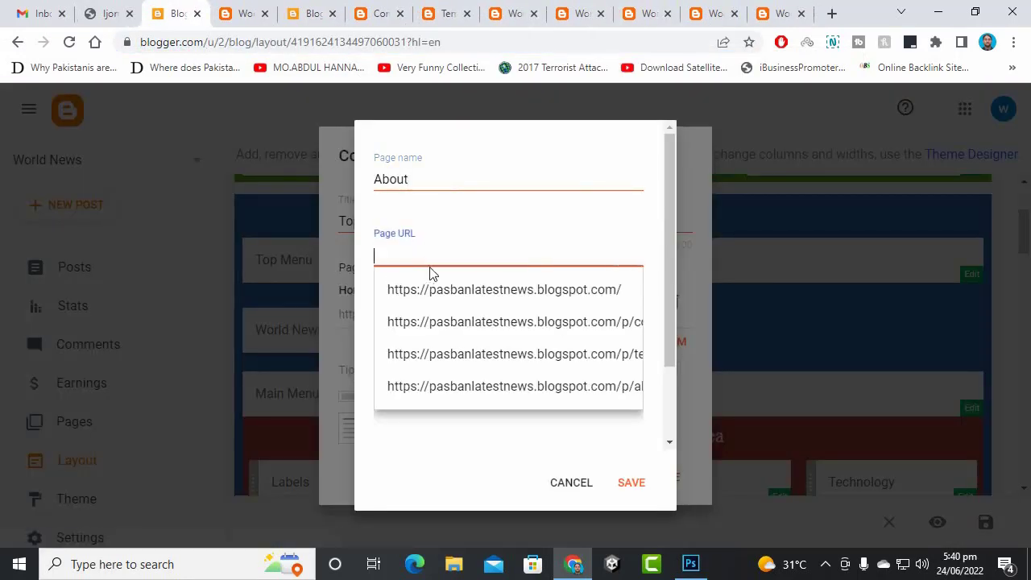
pyautogui.hotkey('ctrl', 'v')
pyautogui.click(633, 484)
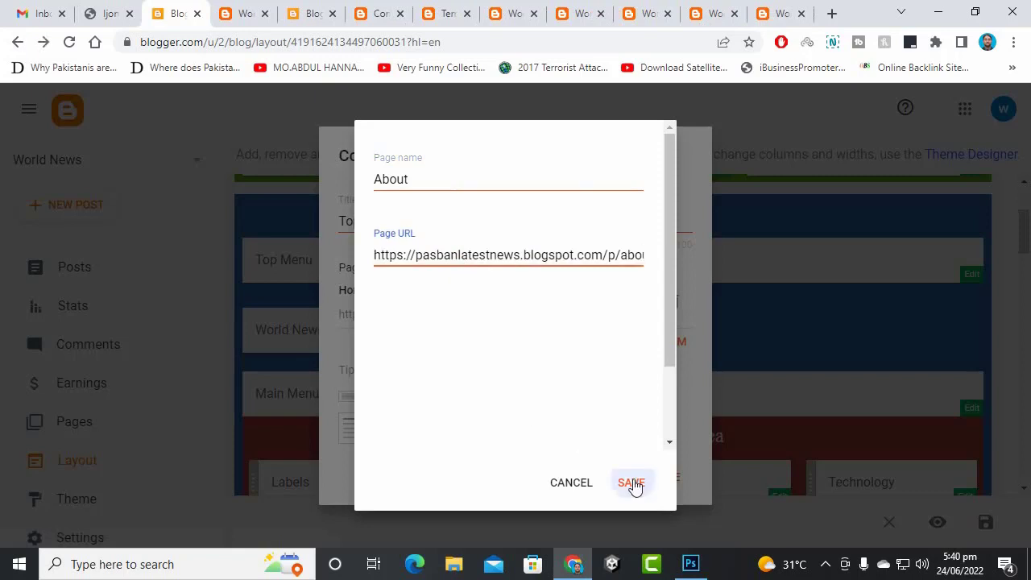
# - Add a Terms menu item with the Terms page's copied URL
pyautogui.click(632, 403)
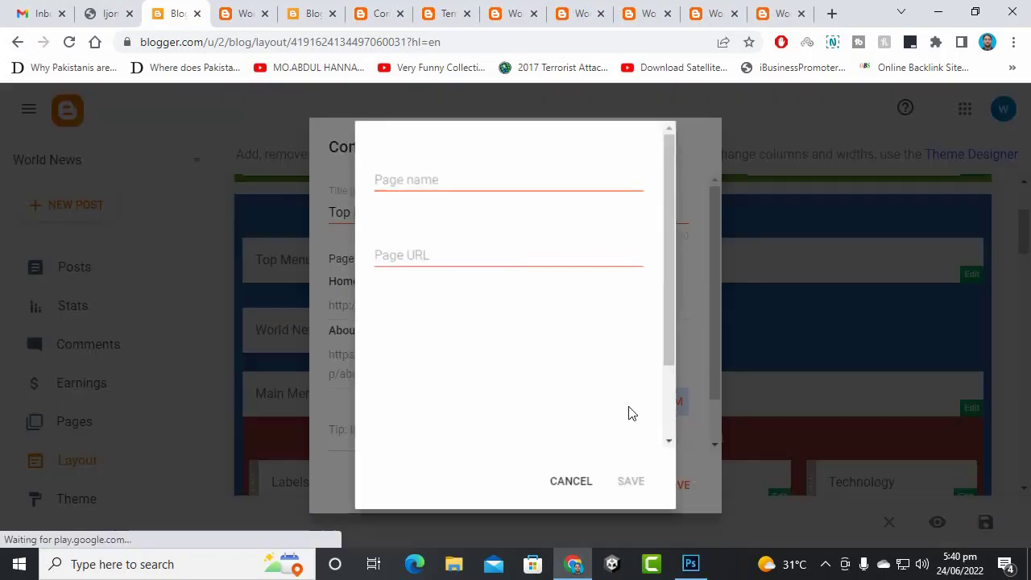
pyautogui.click(380, 10)
pyautogui.click(439, 10)
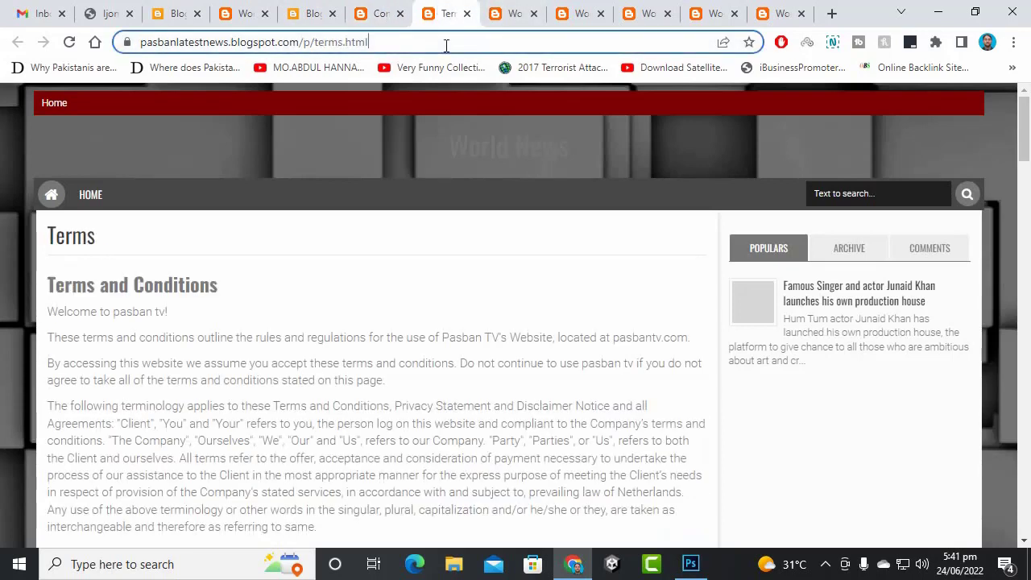
pyautogui.rightClick(444, 43)
pyautogui.click(475, 135)
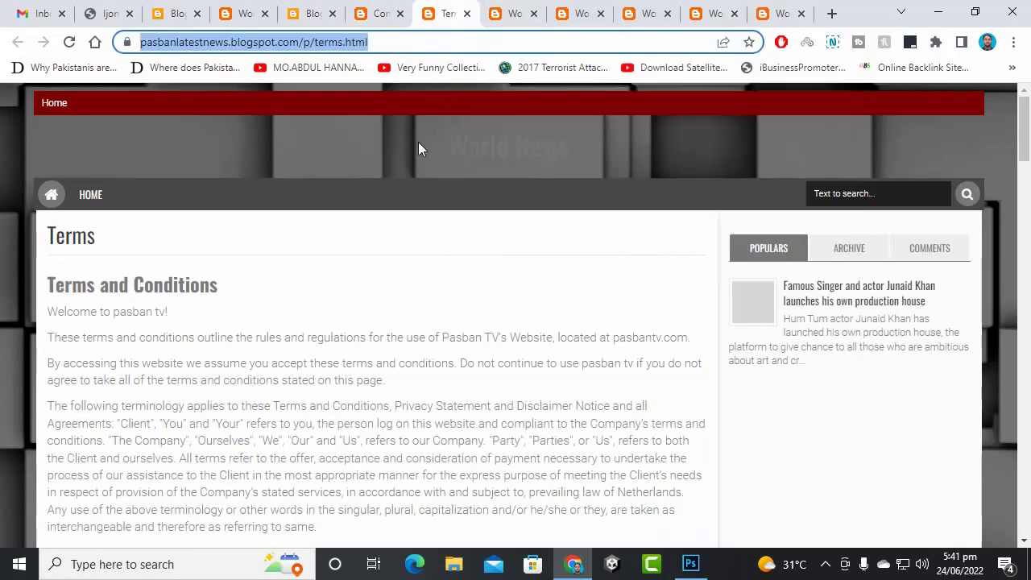
pyautogui.click(172, 8)
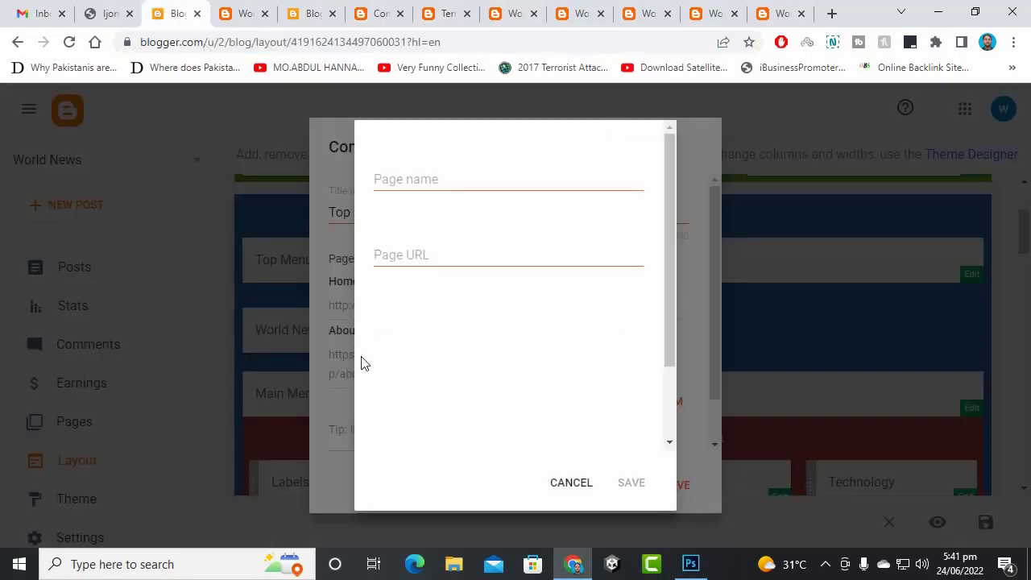
pyautogui.rightClick(438, 254)
pyautogui.click(470, 368)
pyautogui.click(463, 181)
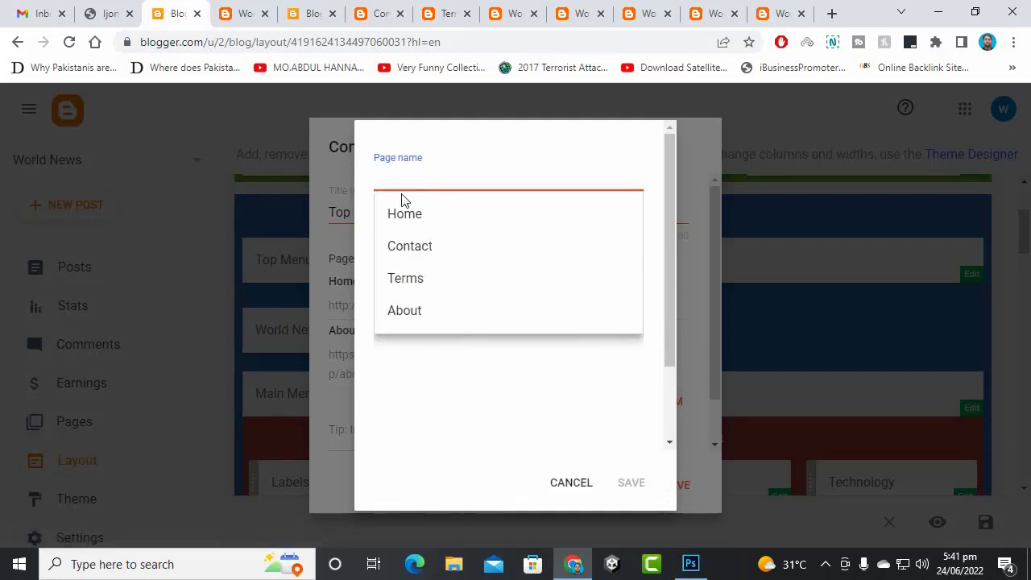
pyautogui.click(426, 280)
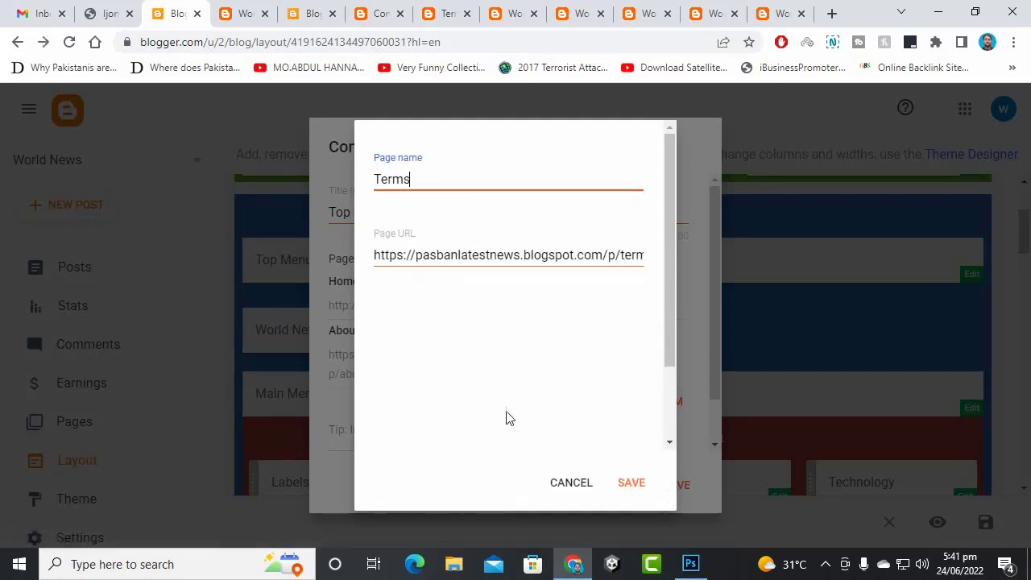
pyautogui.click(632, 482)
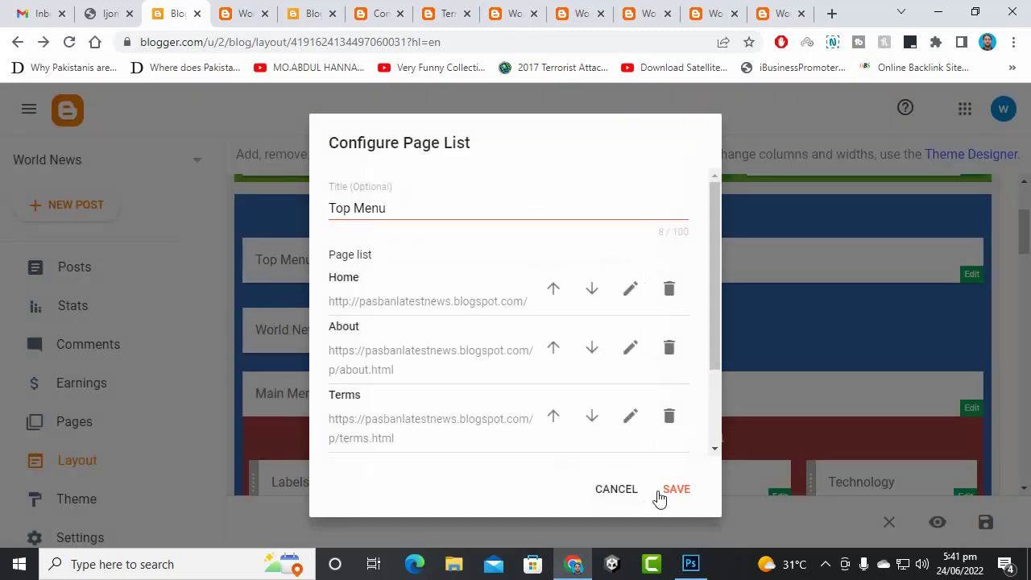
# - Add a Contact menu item with the Contact page's URL and save the Top Menu page list
pyautogui.scroll(-3, 608, 389)
pyautogui.click(624, 354)
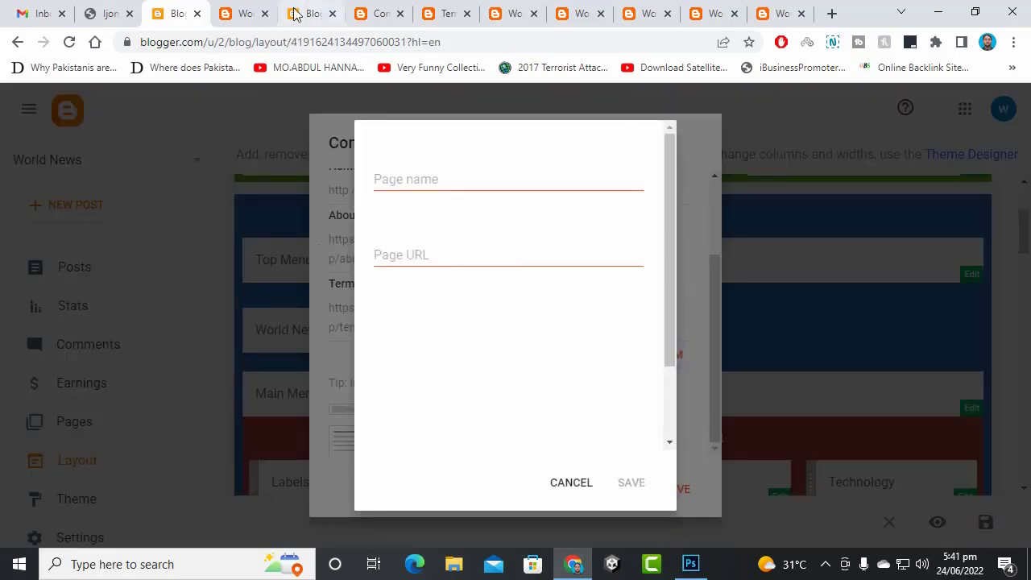
pyautogui.click(382, 14)
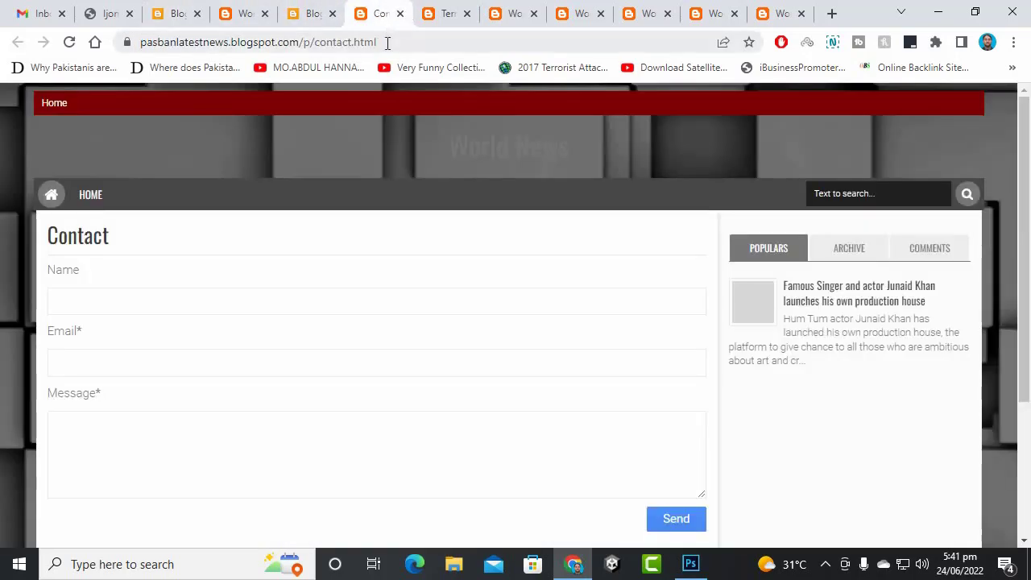
pyautogui.rightClick(386, 42)
pyautogui.click(435, 130)
pyautogui.click(187, 11)
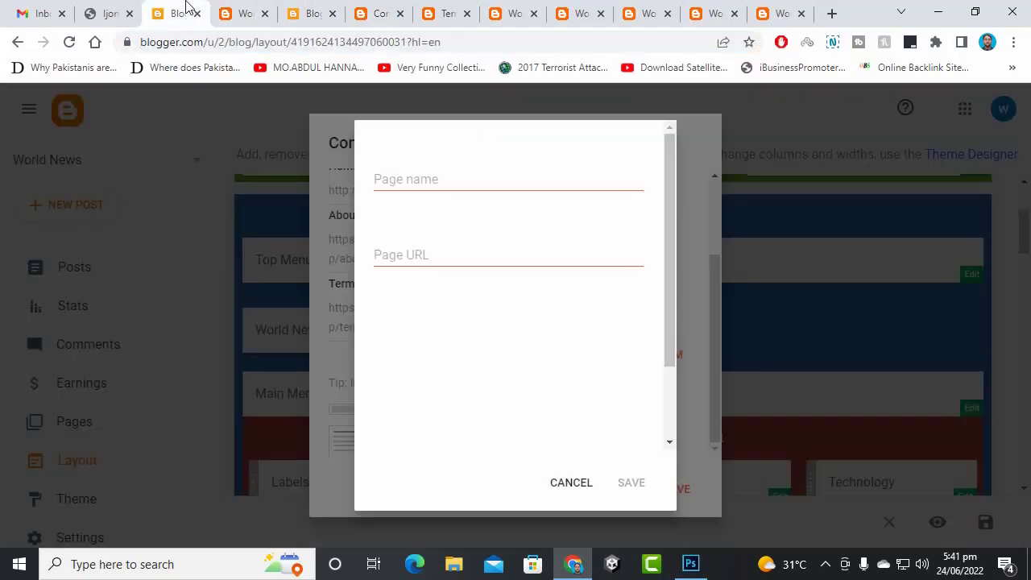
pyautogui.click(468, 256)
pyautogui.rightClick(467, 261)
pyautogui.click(510, 378)
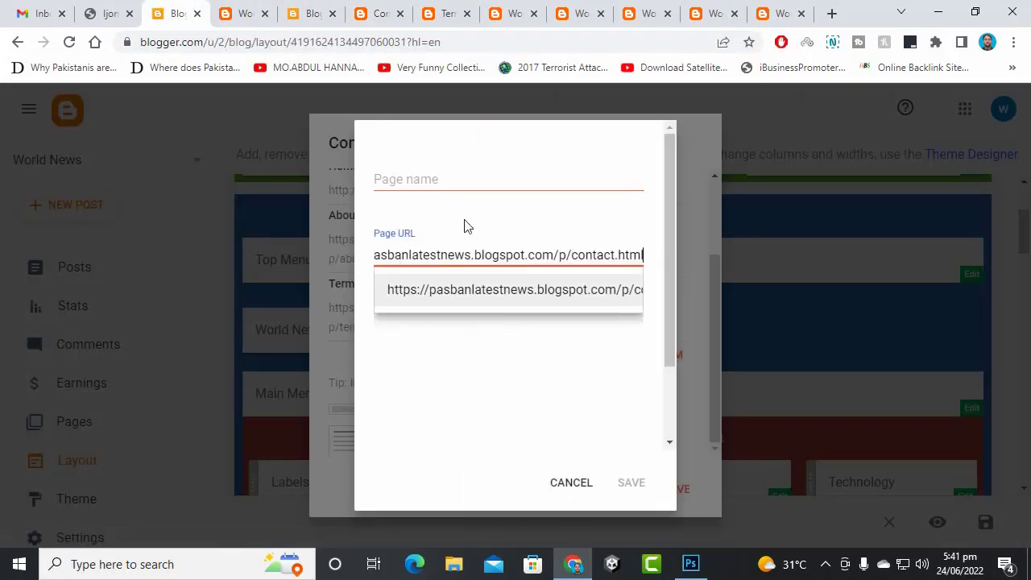
pyautogui.click(455, 173)
pyautogui.click(467, 251)
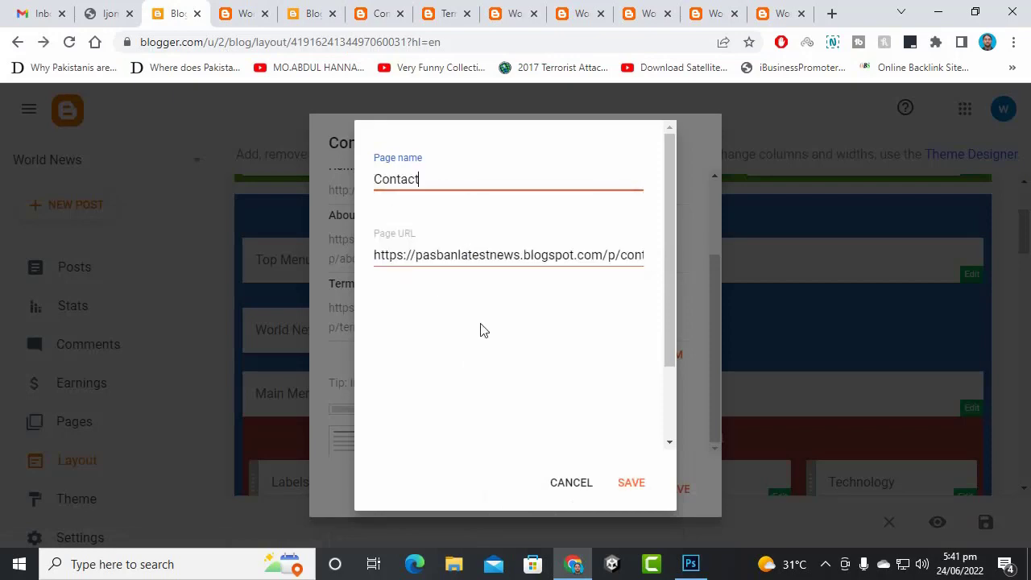
pyautogui.click(631, 484)
pyautogui.click(676, 503)
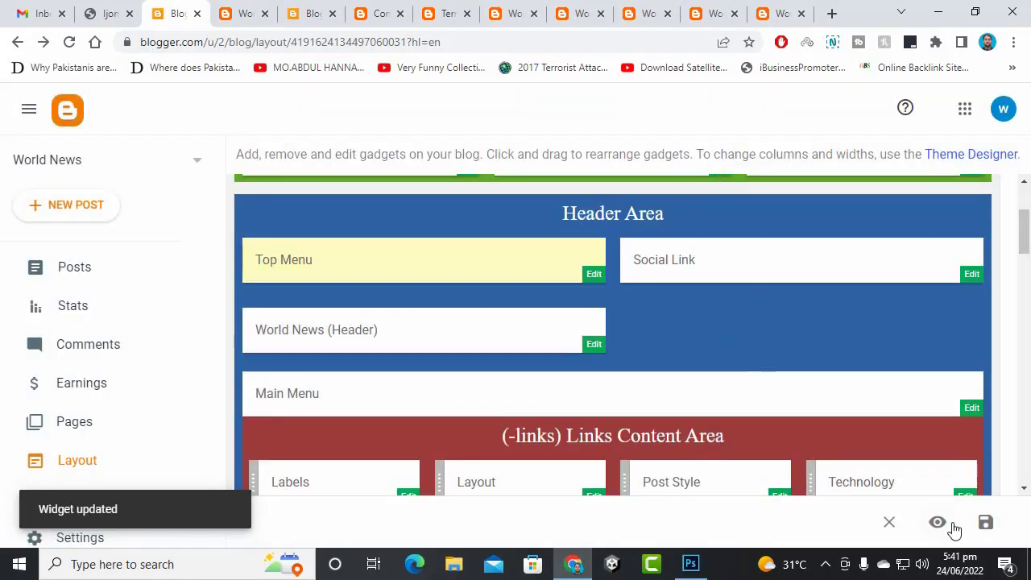
# - Save the layout and open the live blog to inspect the new top menu
pyautogui.click(984, 525)
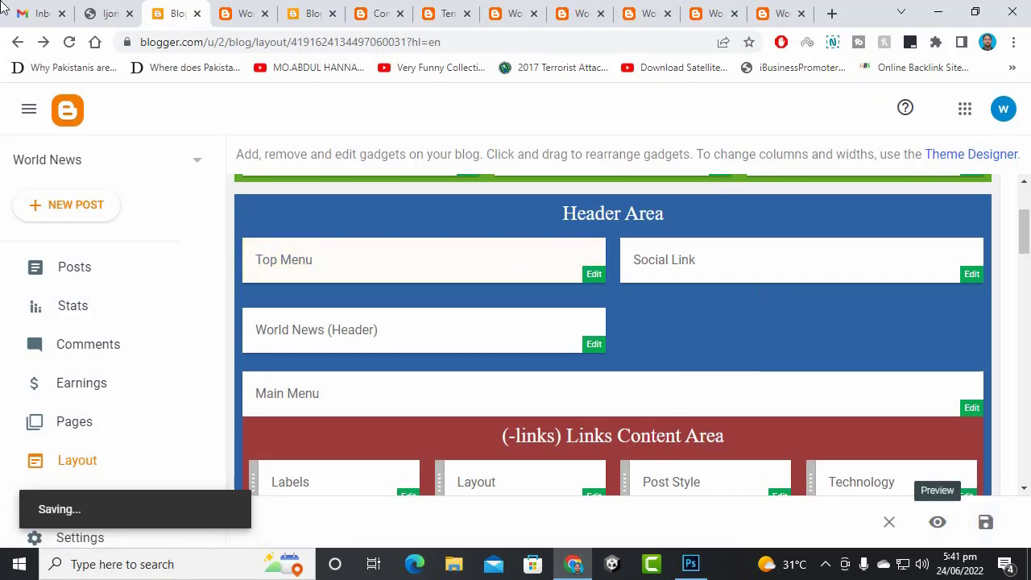
pyautogui.scroll(-2, 78, 455)
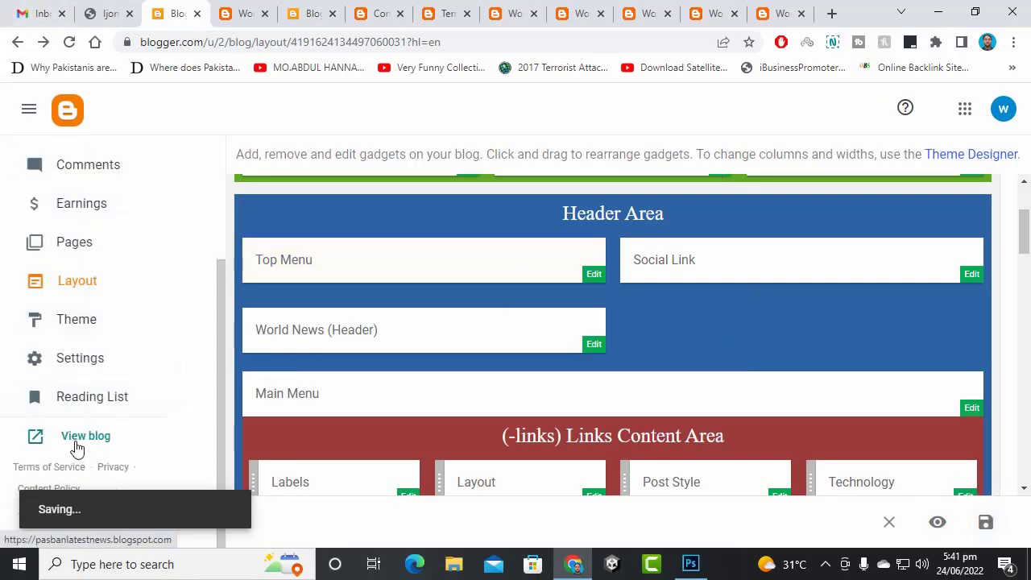
pyautogui.click(77, 447)
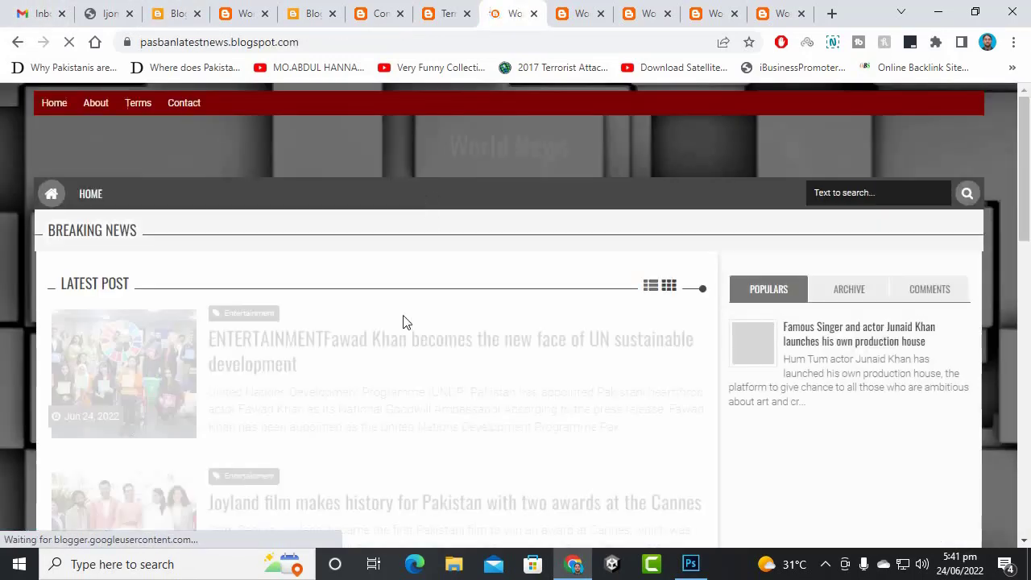
pyautogui.scroll(-3, 382, 302)
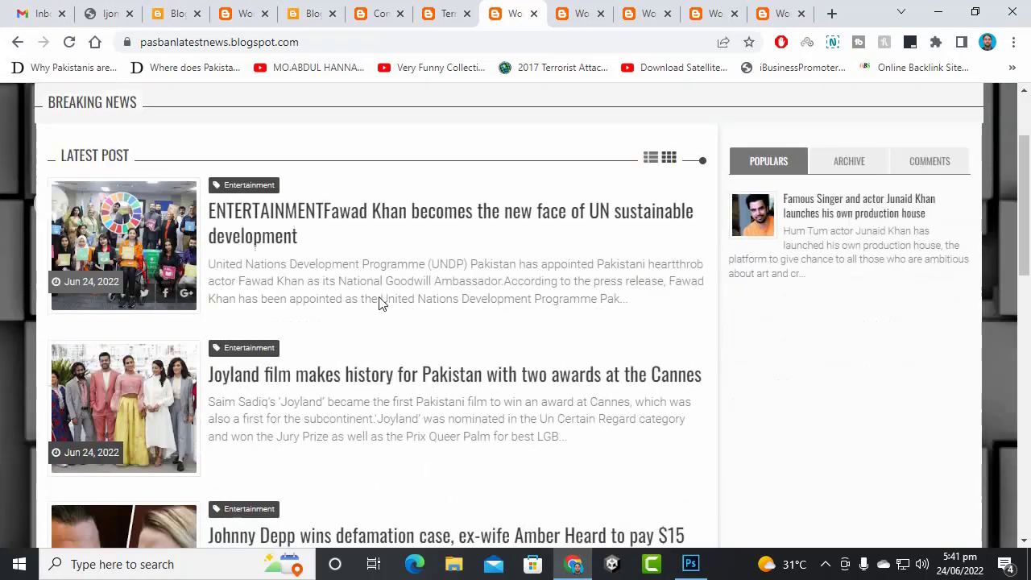
pyautogui.scroll(3, 380, 299)
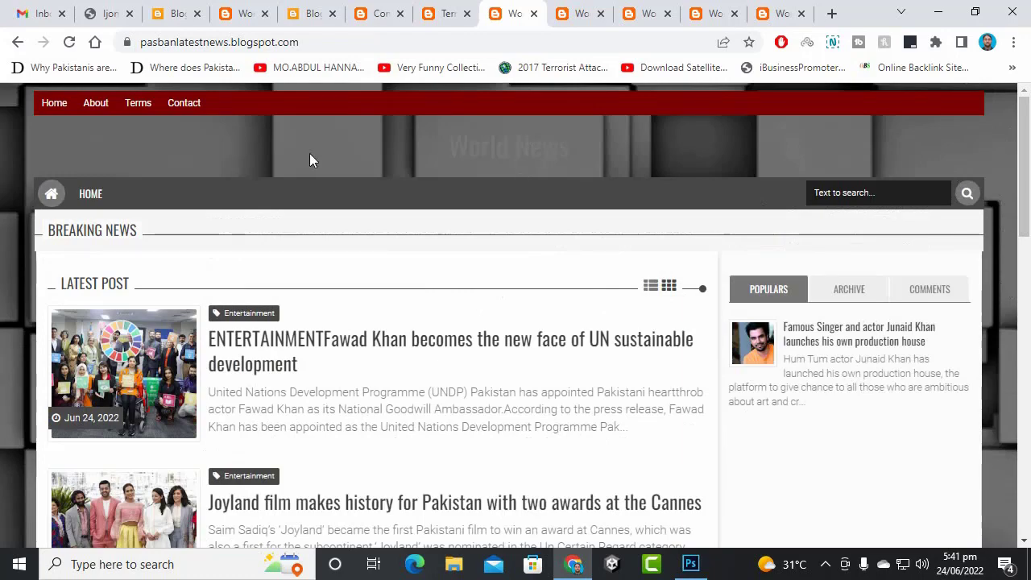
pyautogui.scroll(-10, 246, 260)
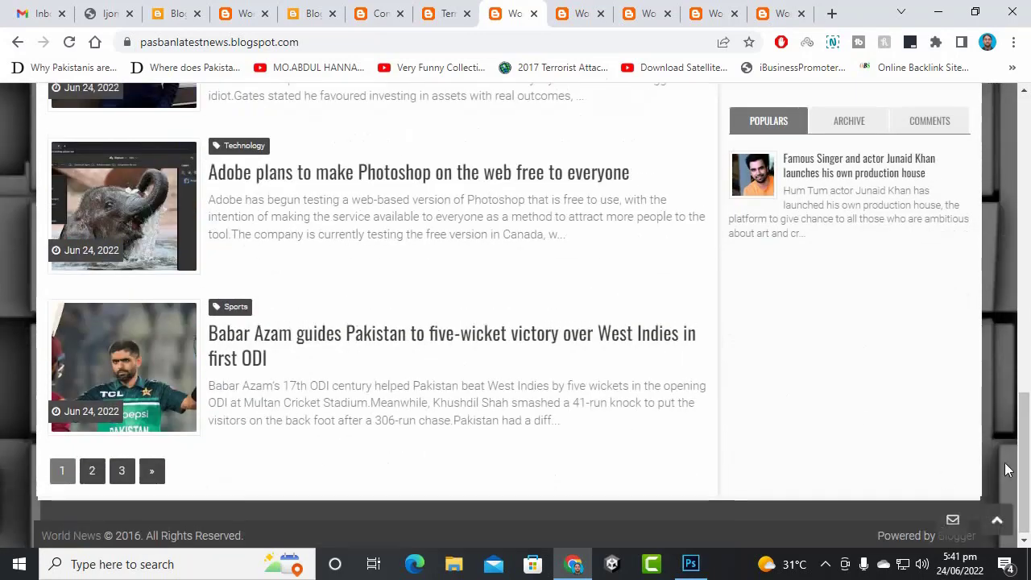
pyautogui.scroll(10, 1007, 470)
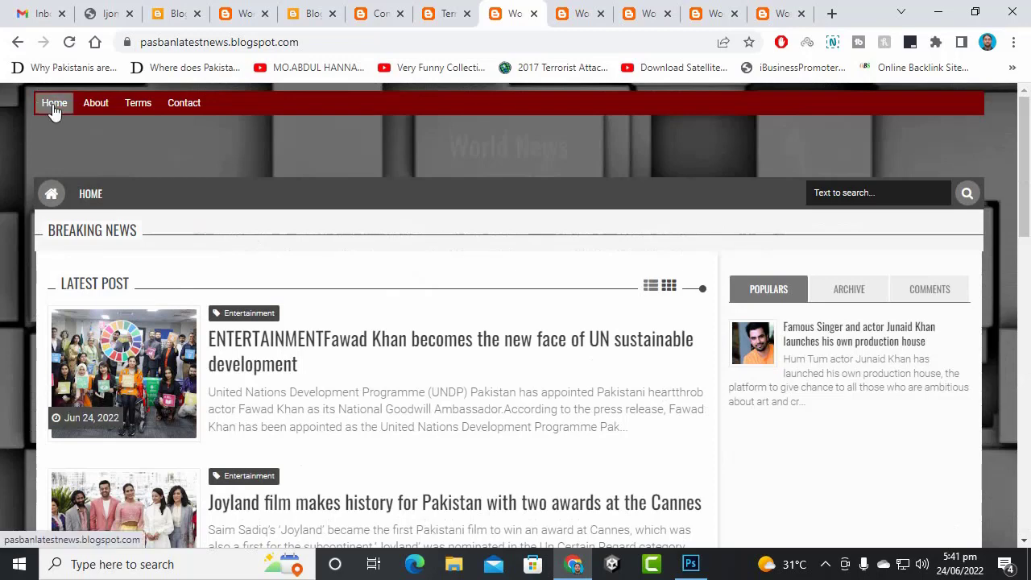
# - Test the About, Terms and Contact menu links, then return to the Layout editor
pyautogui.click(95, 103)
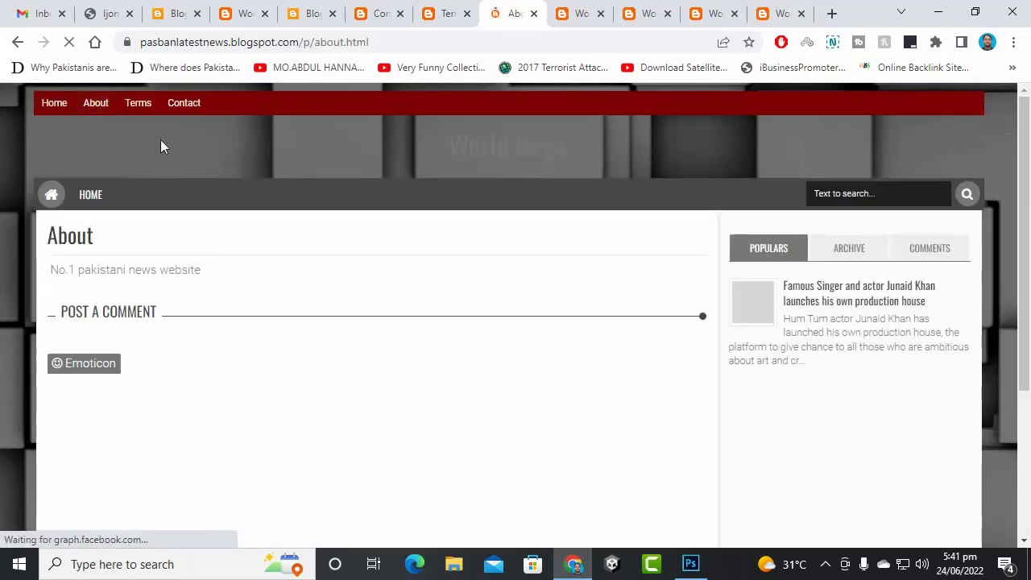
pyautogui.click(144, 109)
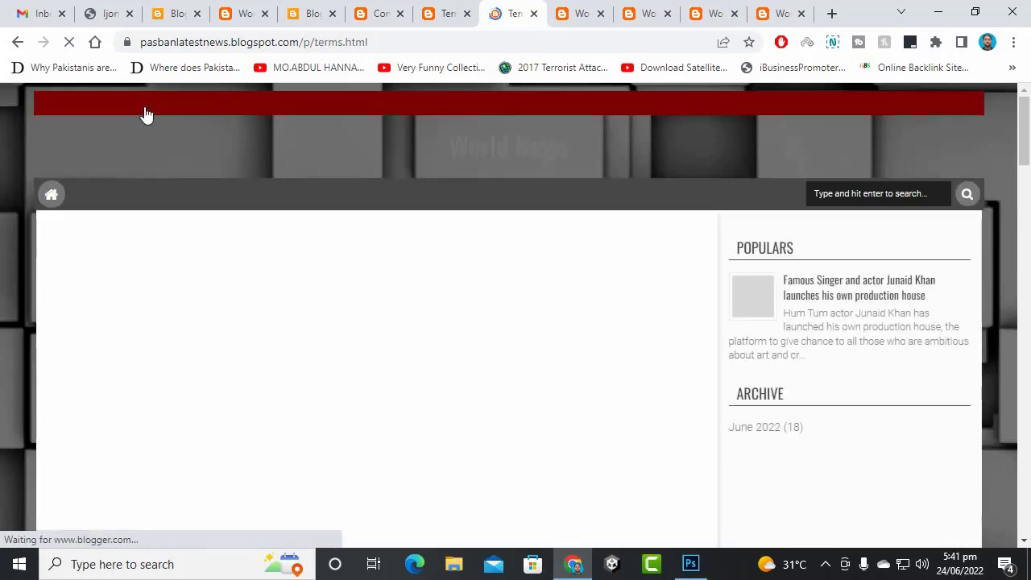
pyautogui.scroll(-5, 326, 286)
pyautogui.scroll(-3, 327, 286)
pyautogui.scroll(10, 288, 269)
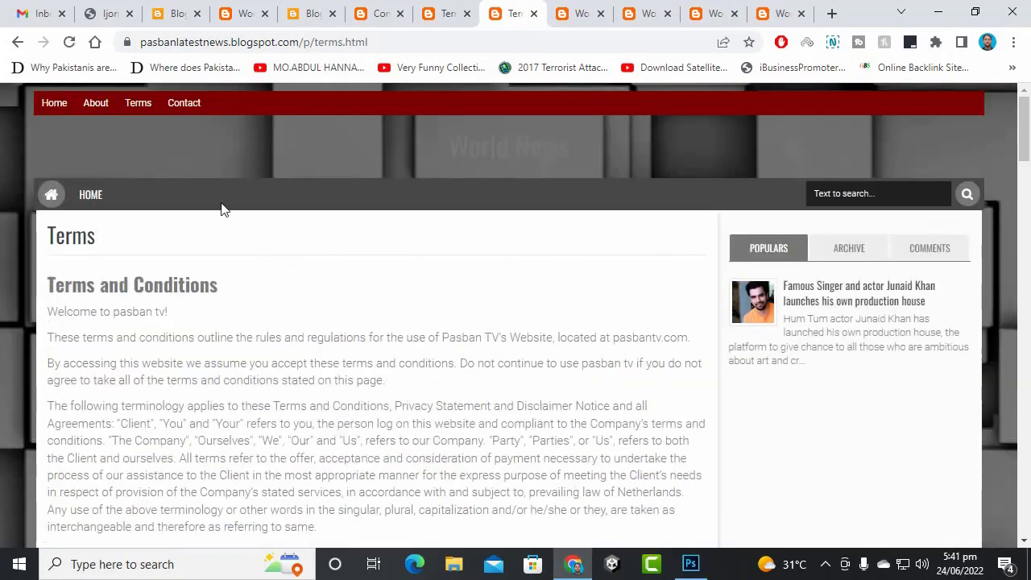
pyautogui.click(183, 102)
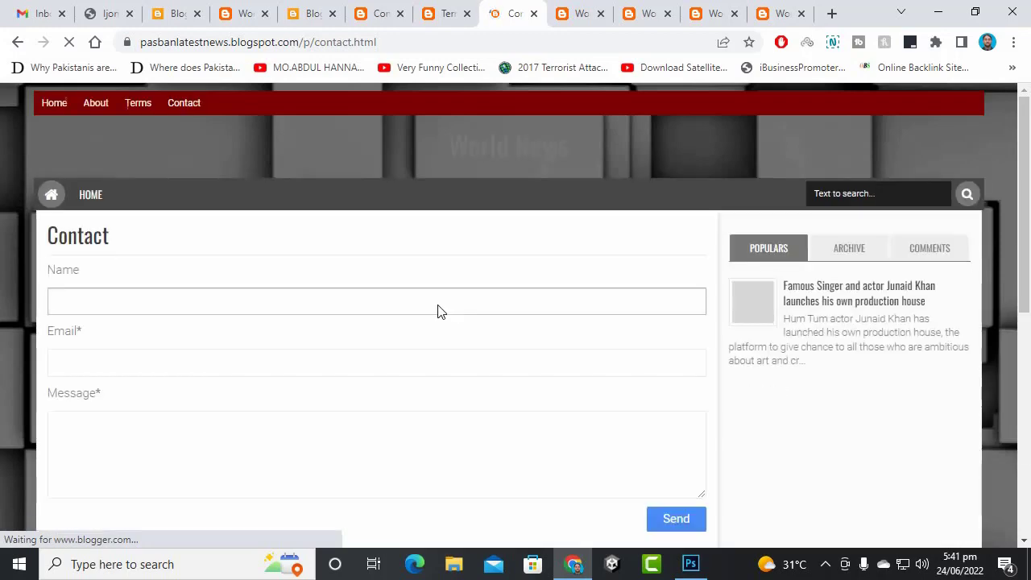
pyautogui.scroll(-3, 442, 318)
pyautogui.scroll(3, 435, 322)
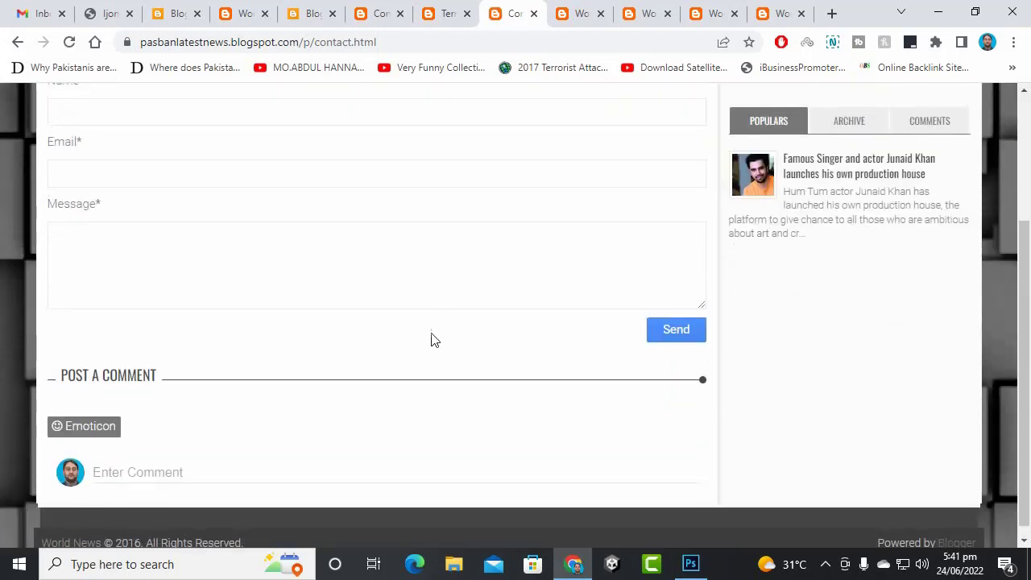
pyautogui.click(204, 6)
pyautogui.scroll(3, 115, 306)
pyautogui.rightClick(101, 326)
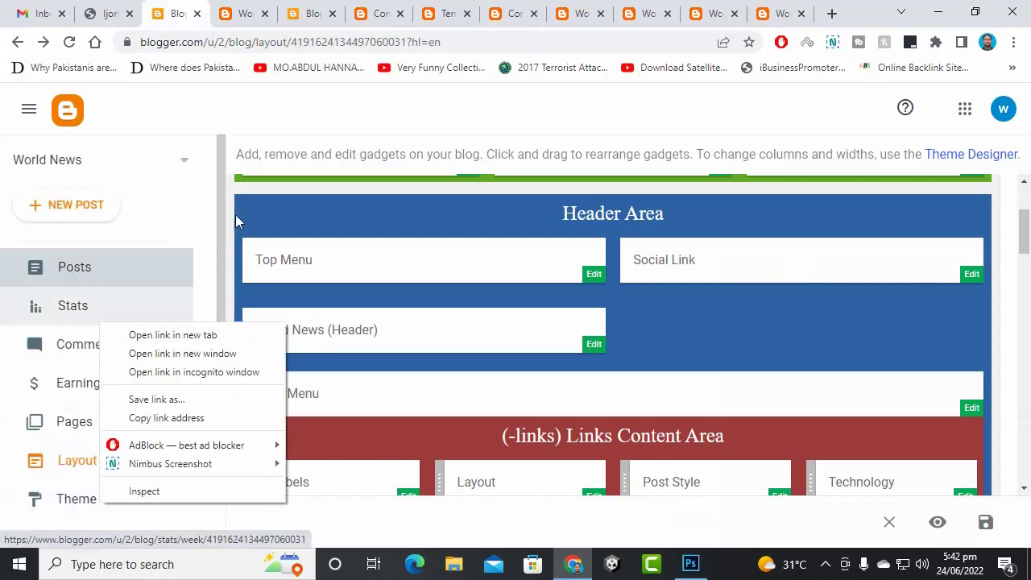
# - Open Blogger's Theme page in a new tab
pyautogui.click(192, 11)
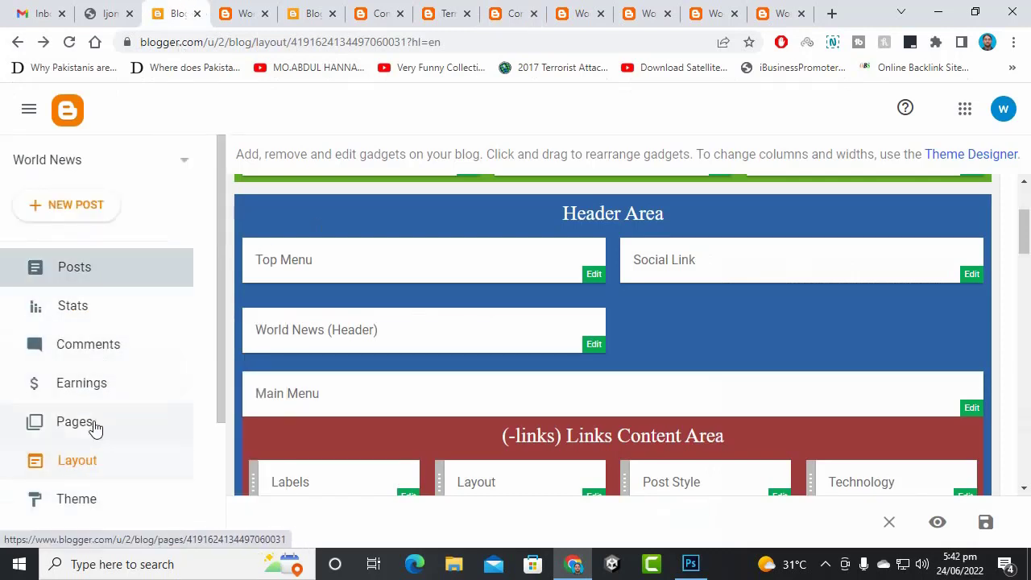
pyautogui.scroll(-3, 97, 409)
pyautogui.rightClick(93, 323)
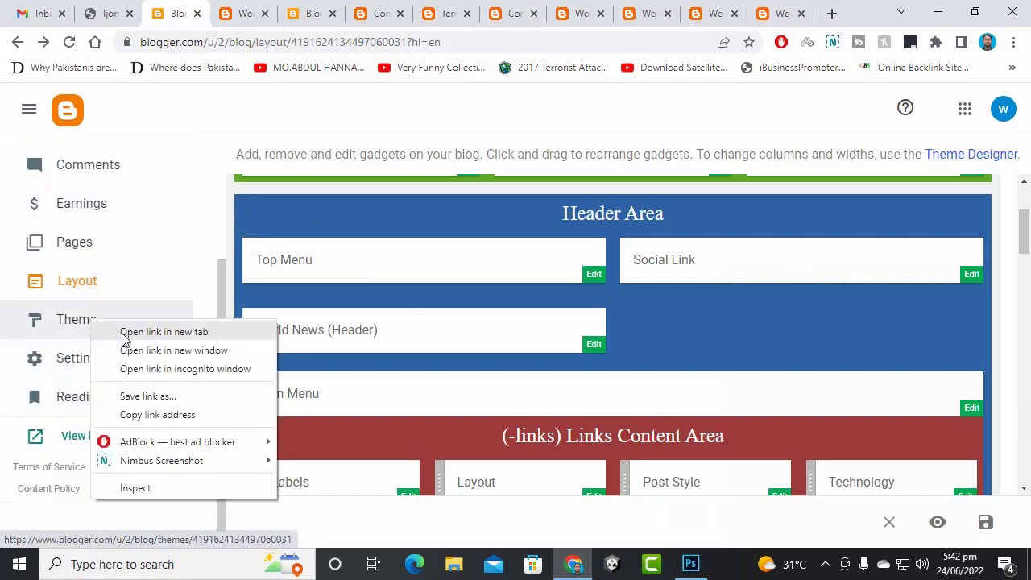
pyautogui.click(125, 338)
pyautogui.click(224, 14)
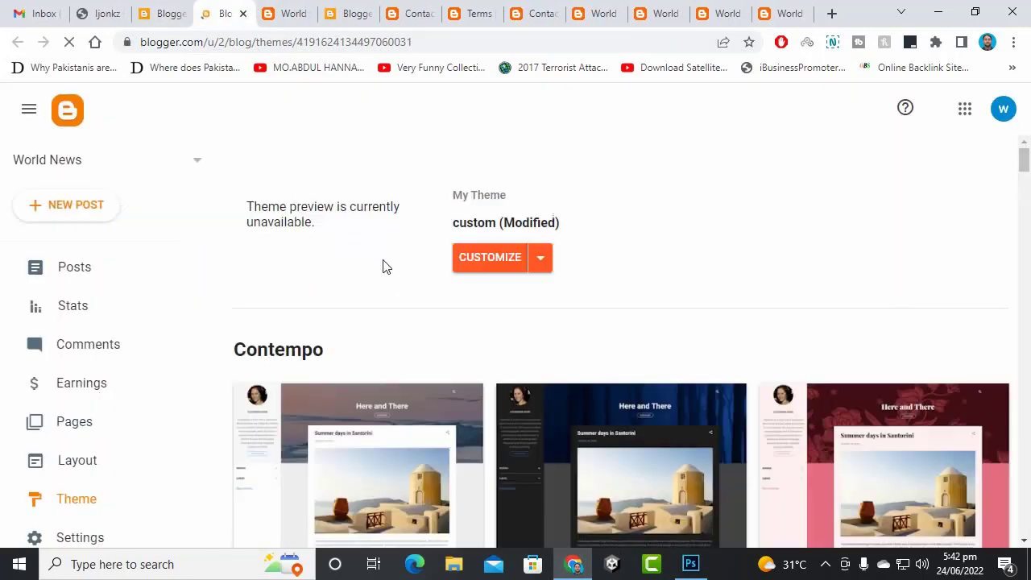
# - Set the theme background to the light bokeh image, save, and return to the dashboard
pyautogui.click(475, 264)
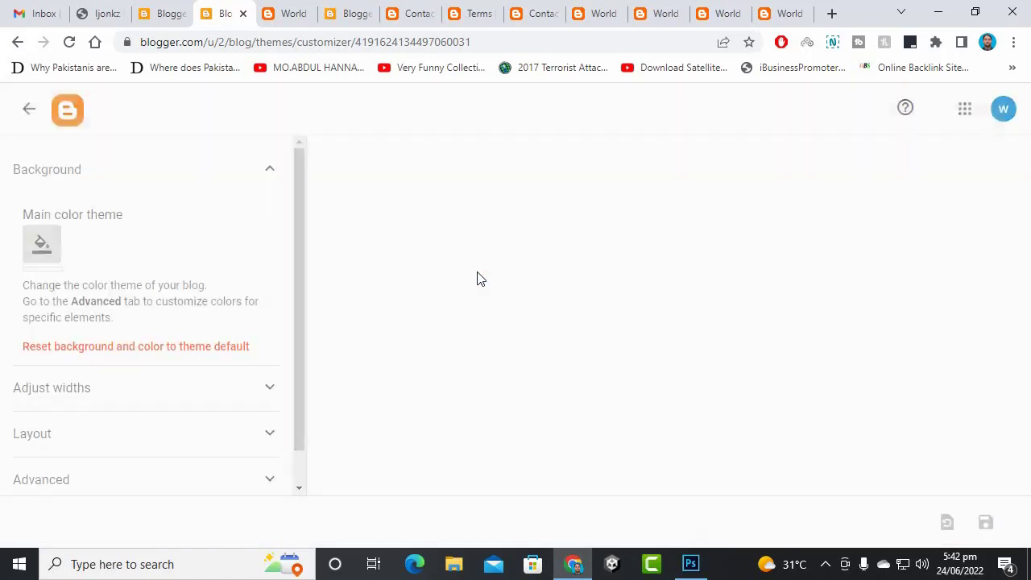
pyautogui.click(123, 248)
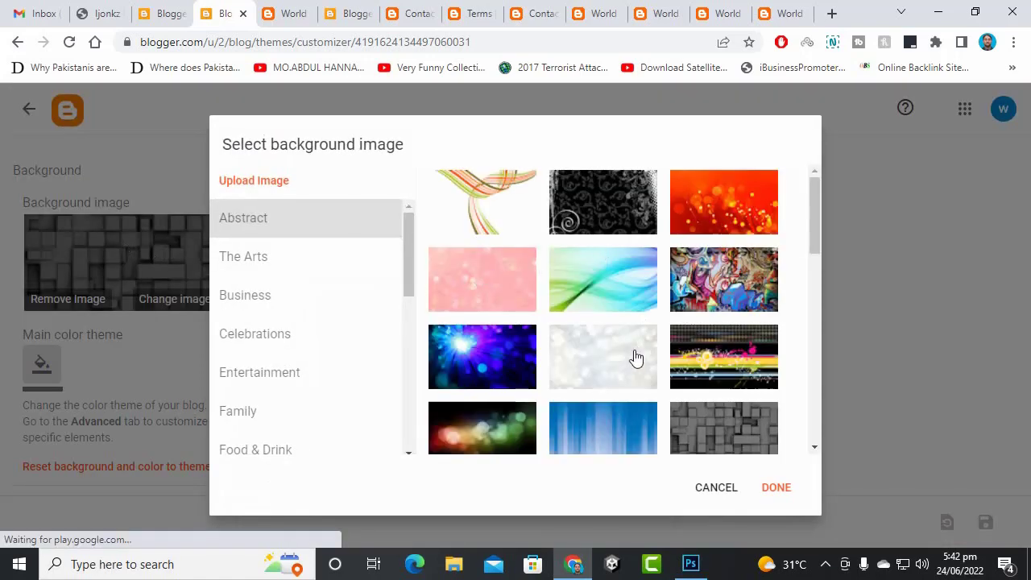
pyautogui.click(635, 358)
pyautogui.click(769, 488)
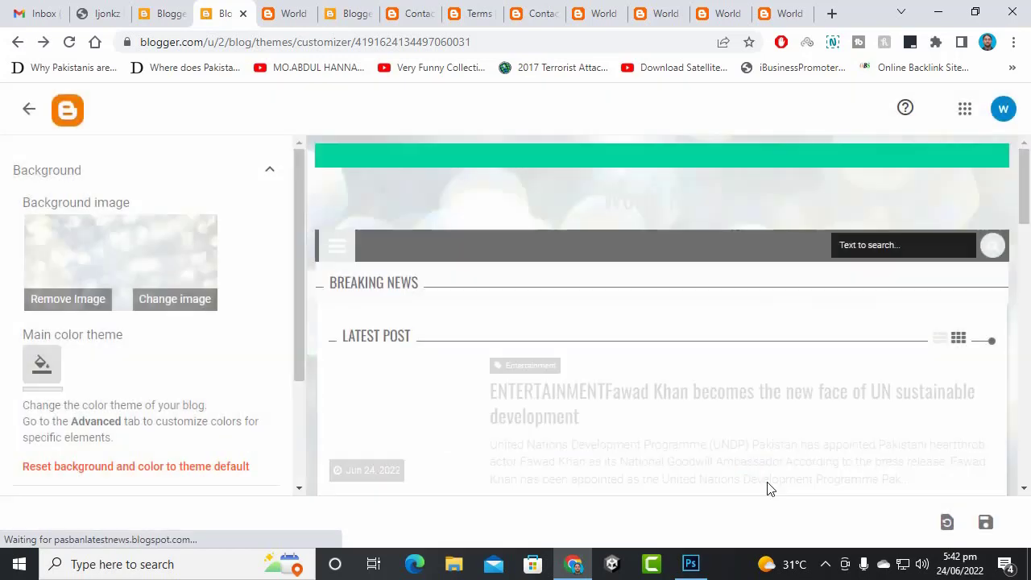
pyautogui.click(984, 523)
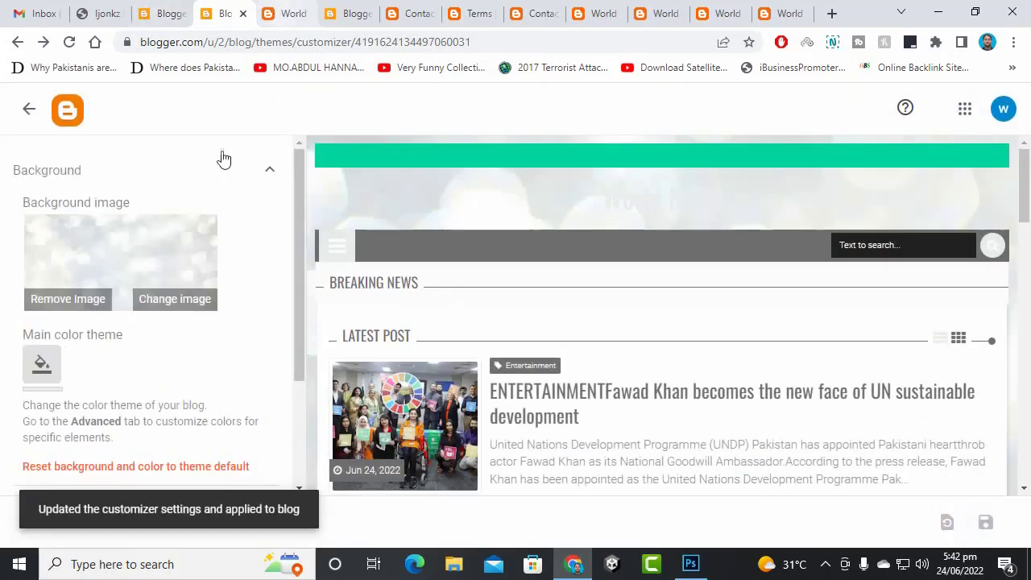
pyautogui.scroll(-1, 204, 292)
pyautogui.click(61, 114)
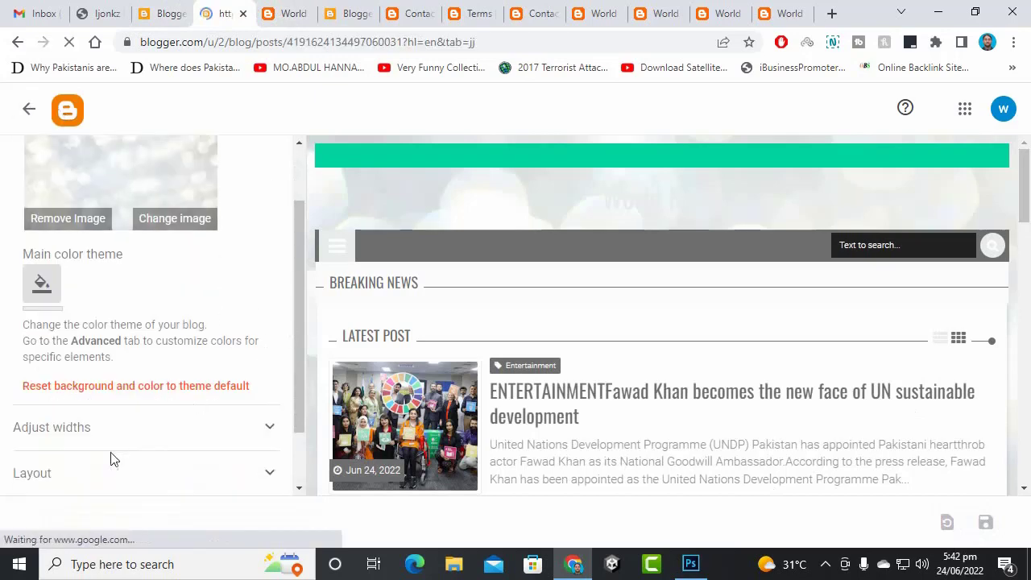
pyautogui.scroll(-2, 132, 471)
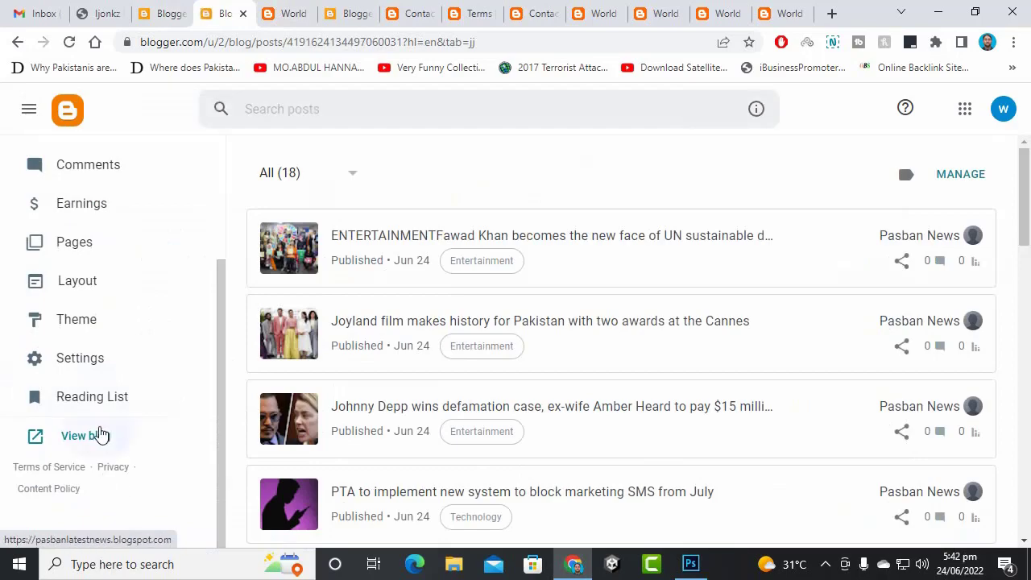
# - View the bokeh background on the live World News blog, then go to the dashboard's Theme page
pyautogui.click(95, 435)
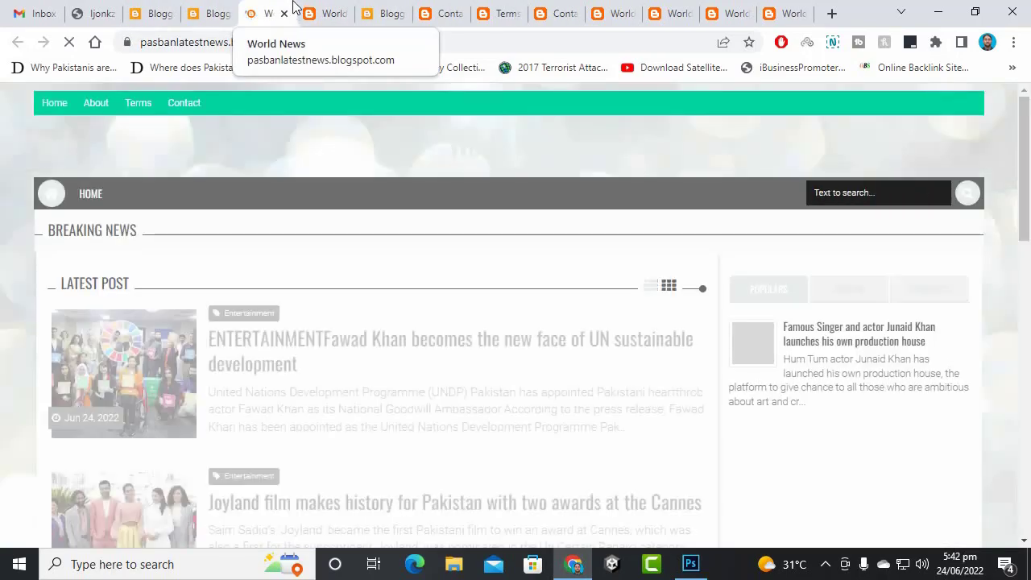
pyautogui.scroll(-5, 1023, 471)
pyautogui.scroll(-5, 724, 395)
pyautogui.scroll(10, 732, 382)
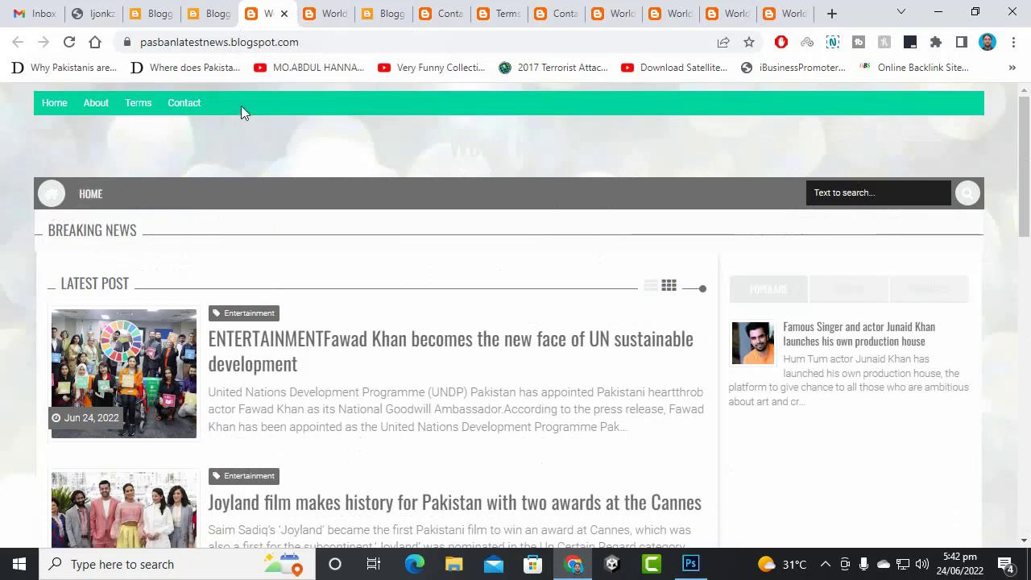
pyautogui.click(861, 197)
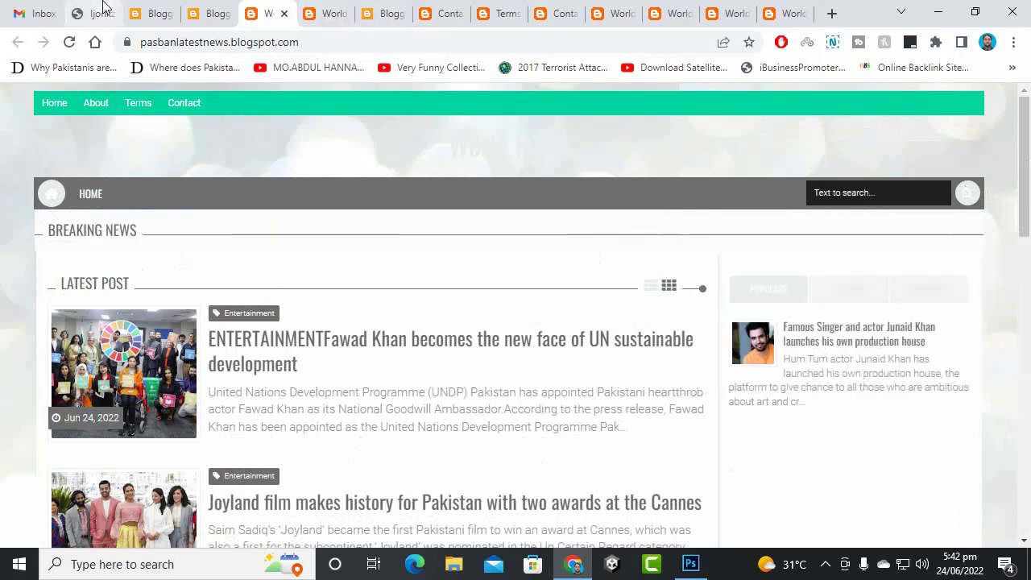
pyautogui.click(141, 9)
pyautogui.click(213, 13)
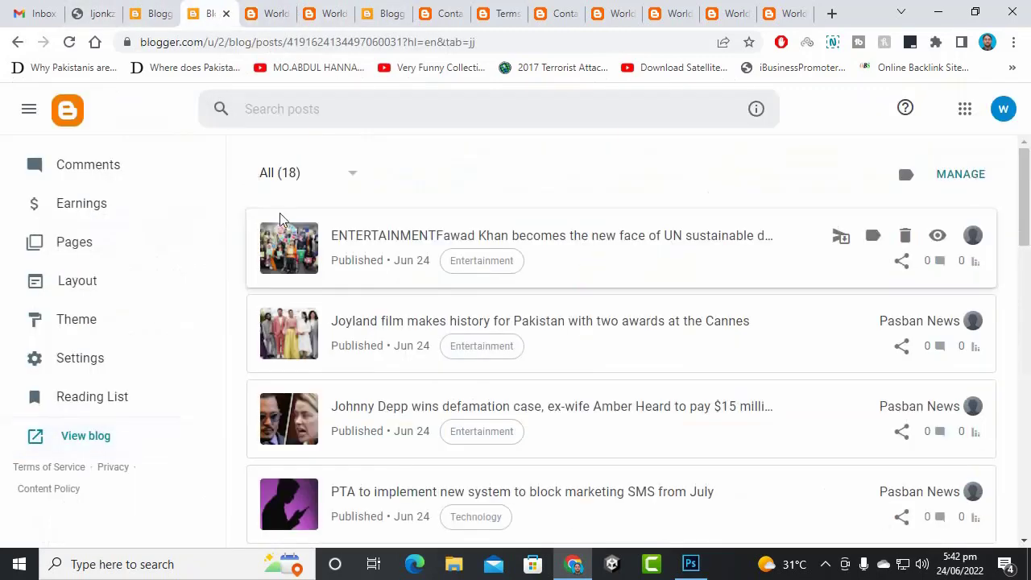
pyautogui.click(128, 333)
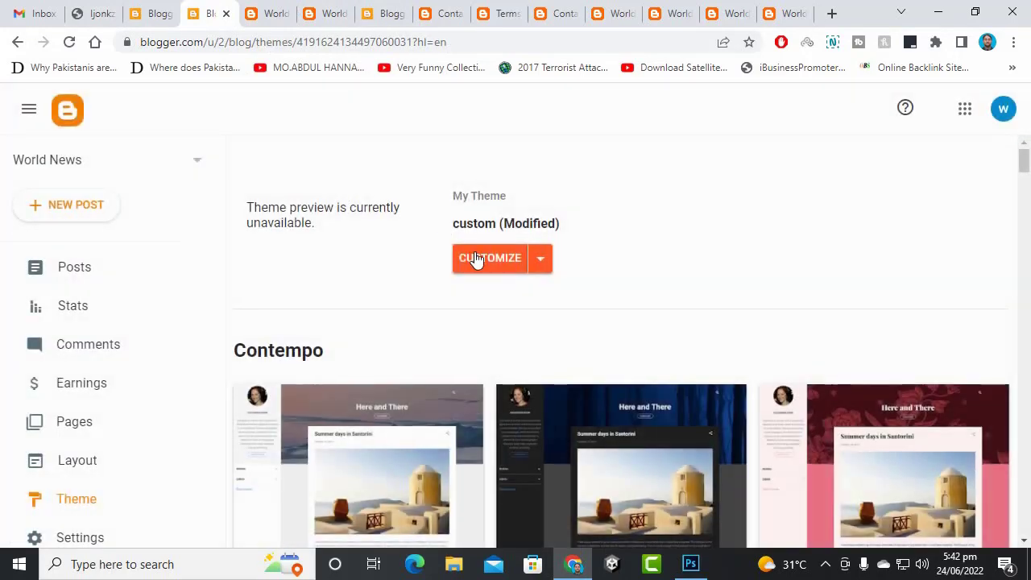
# - In the theme customizer, set the main color theme to green
pyautogui.click(474, 256)
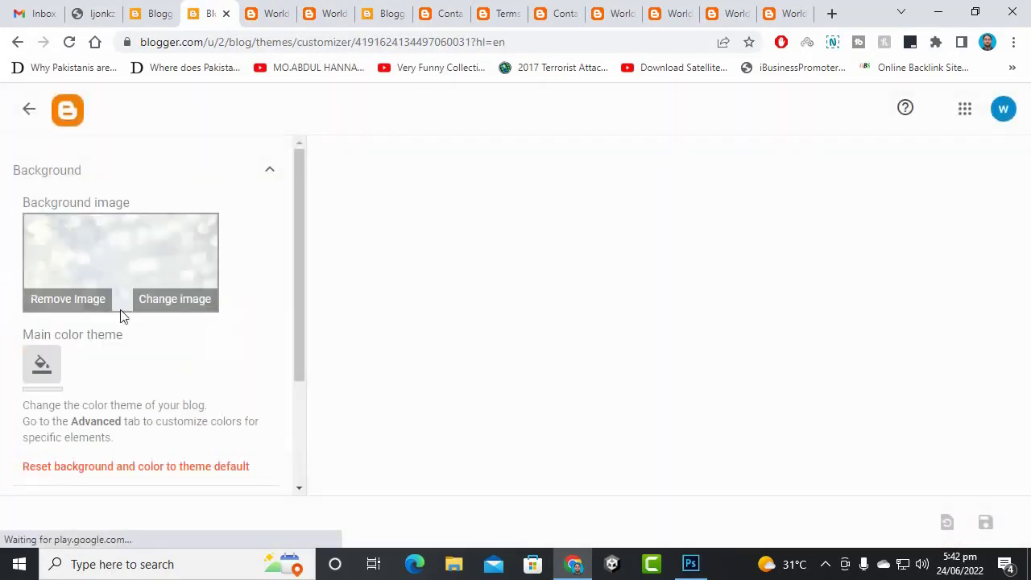
pyautogui.click(47, 370)
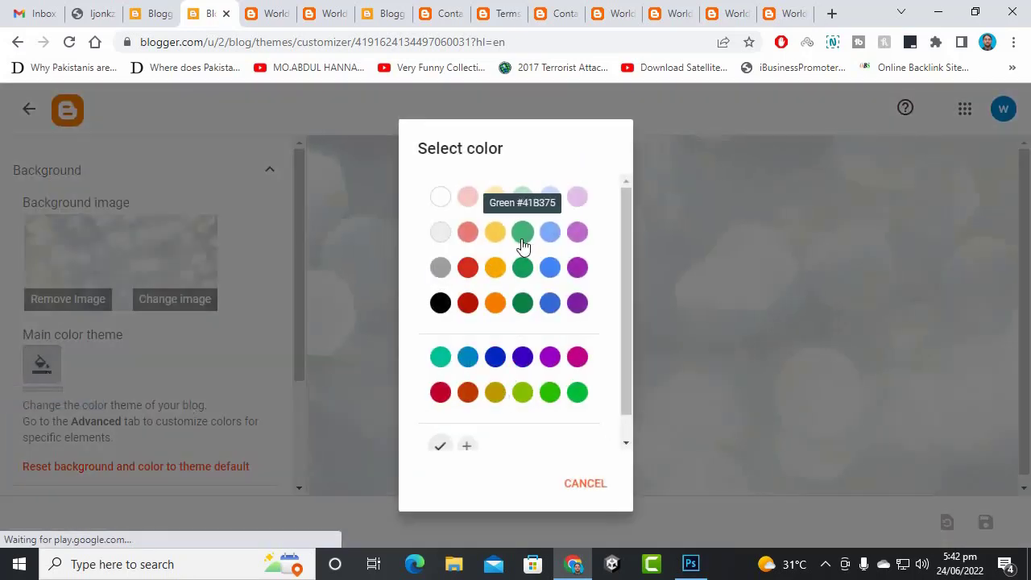
pyautogui.scroll(-1, 521, 246)
pyautogui.click(522, 253)
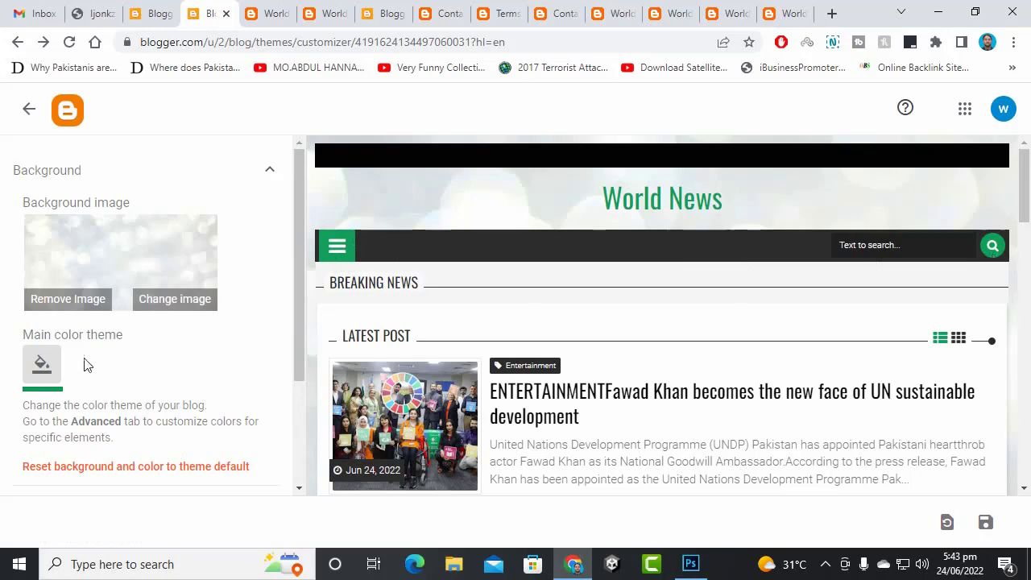
# - Preview the blue and light blue color themes, then switch back to green
pyautogui.click(32, 372)
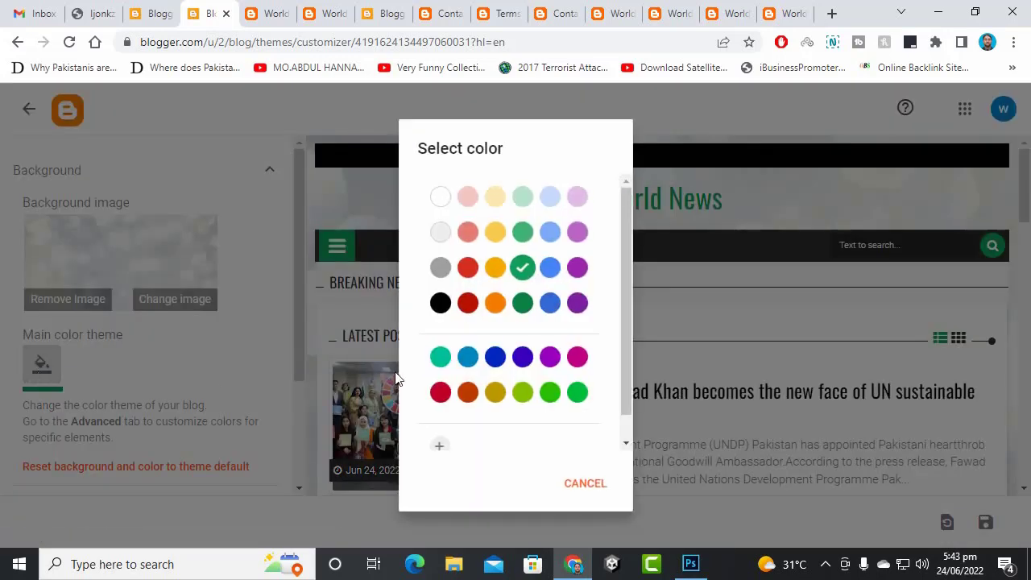
pyautogui.click(550, 269)
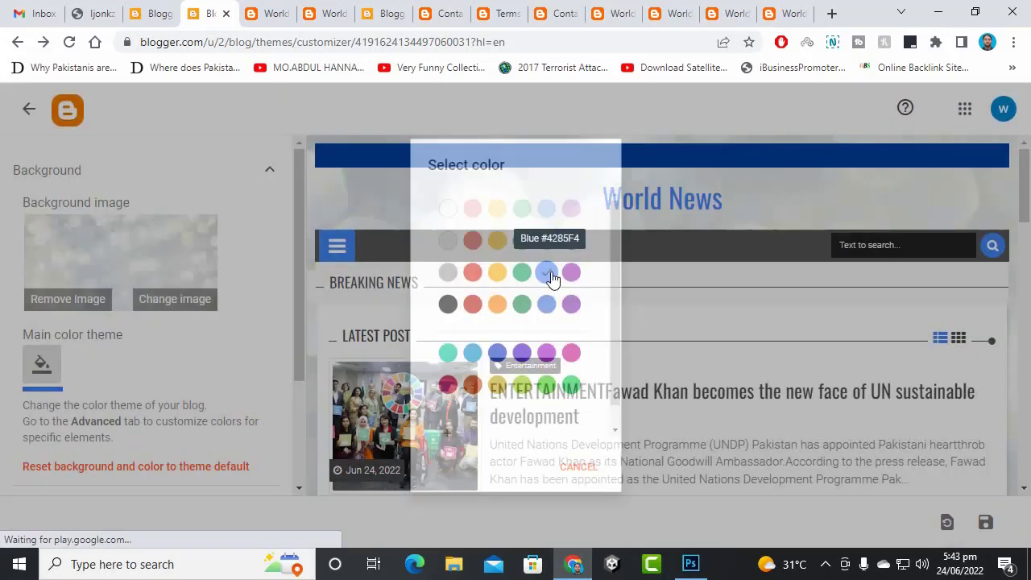
pyautogui.click(49, 372)
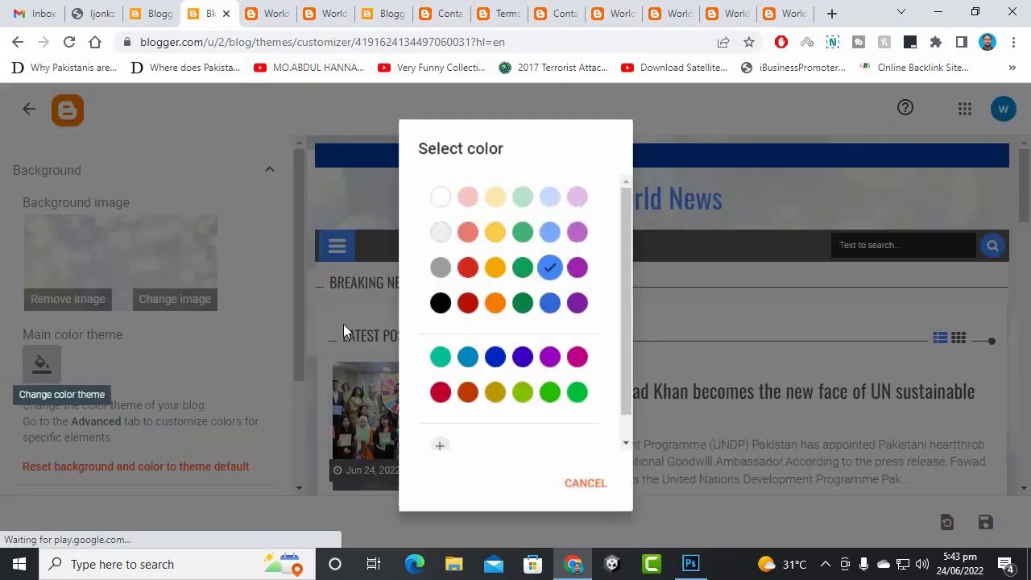
pyautogui.click(550, 248)
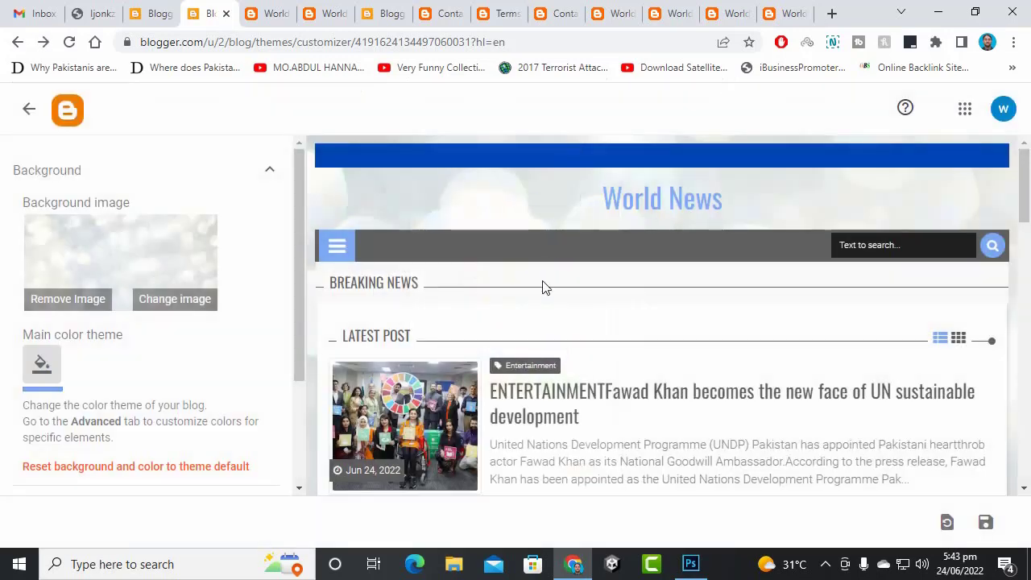
pyautogui.click(40, 358)
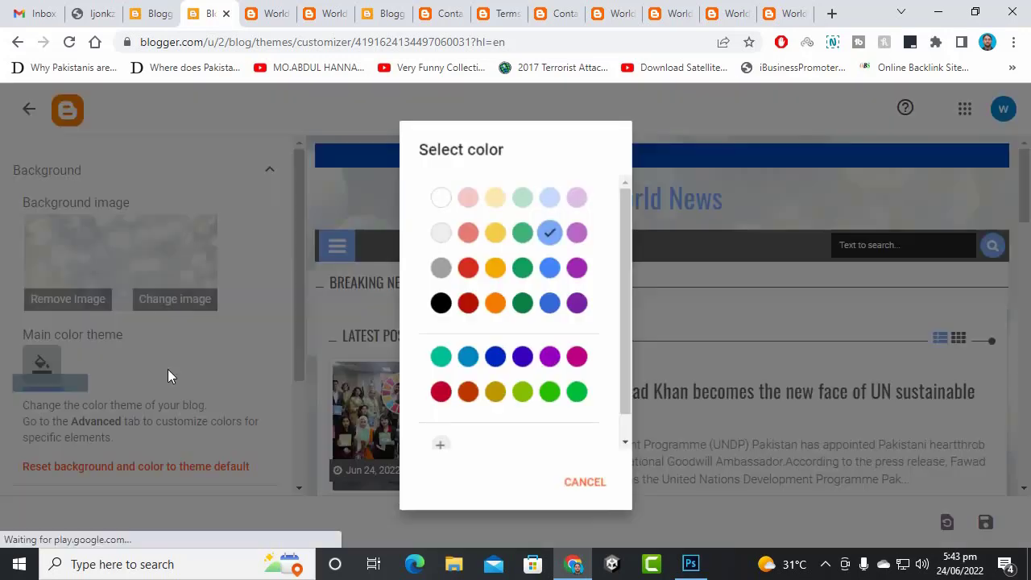
pyautogui.click(522, 234)
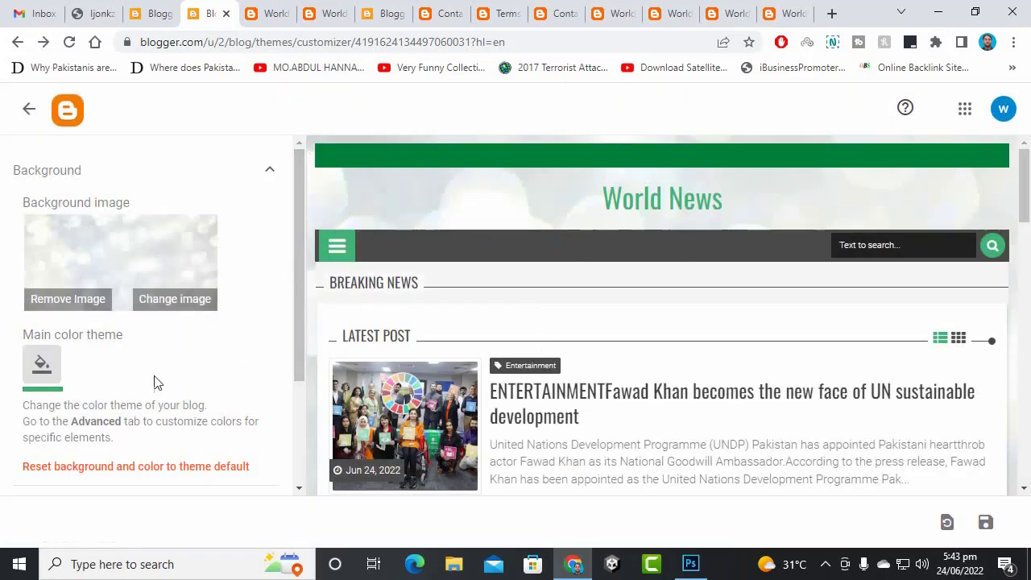
# - Save the green color theme and view it on the live blog
pyautogui.click(984, 524)
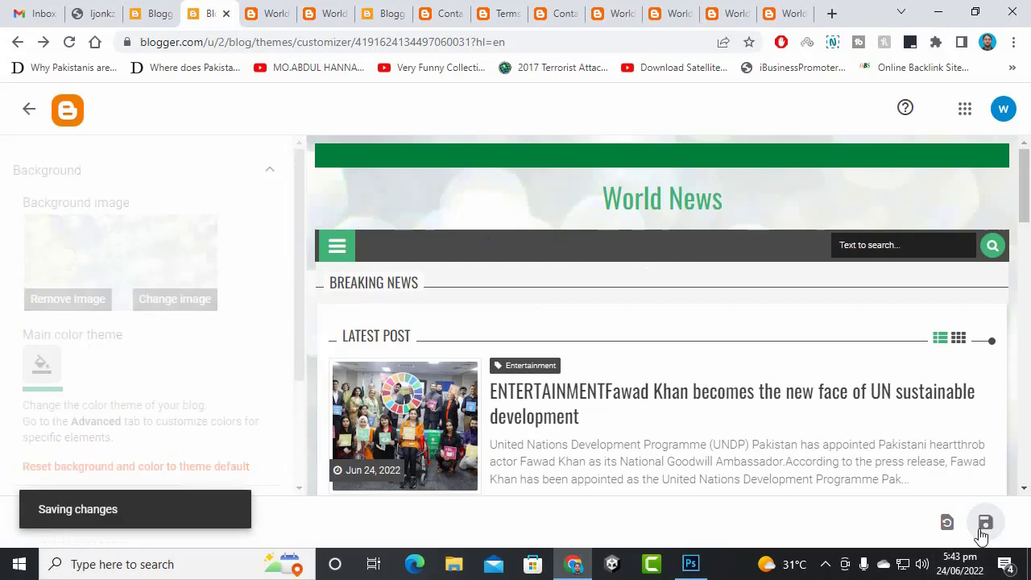
pyautogui.click(265, 11)
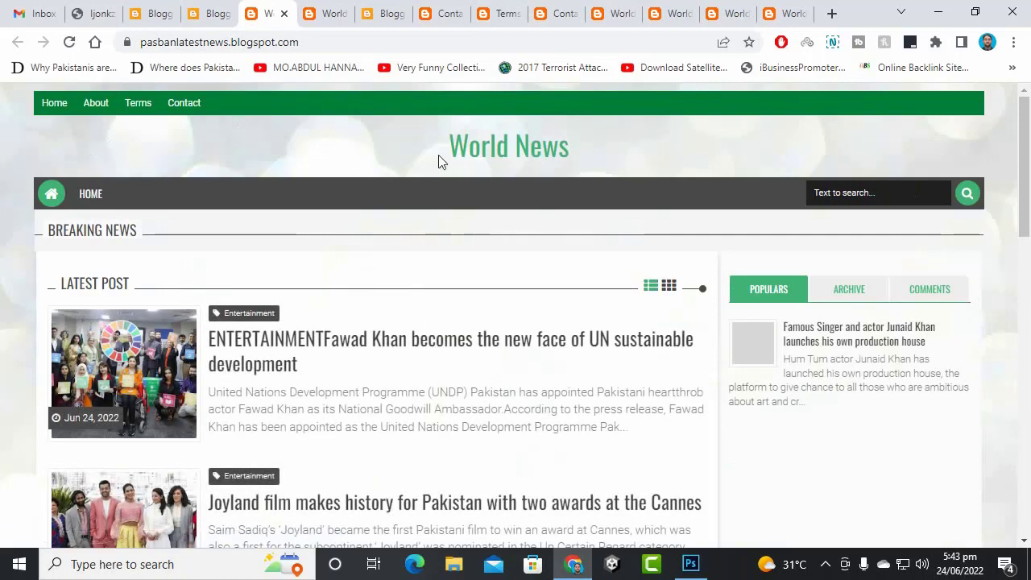
pyautogui.moveTo(438, 161); pyautogui.dragTo(594, 139)
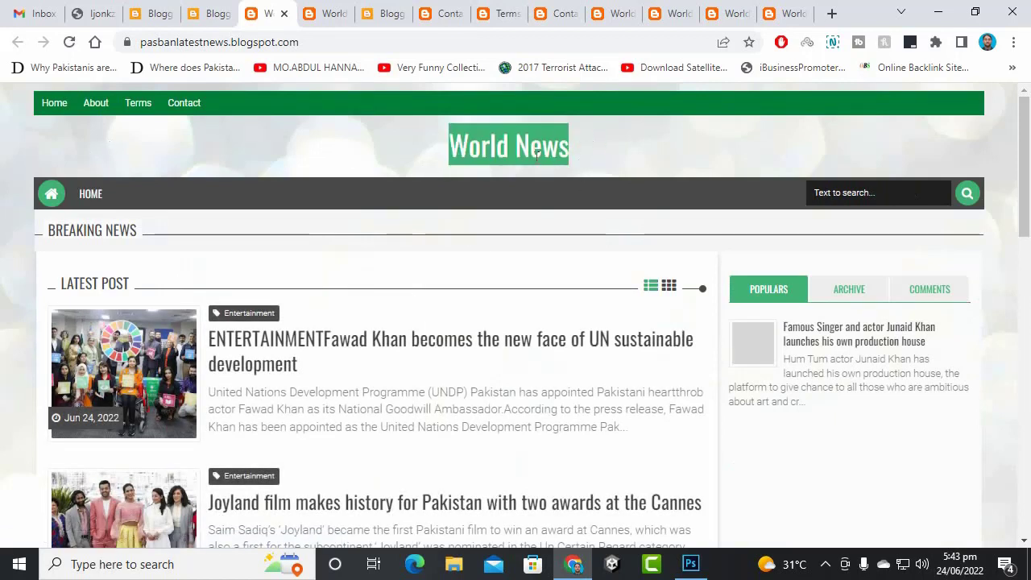
pyautogui.click(361, 120)
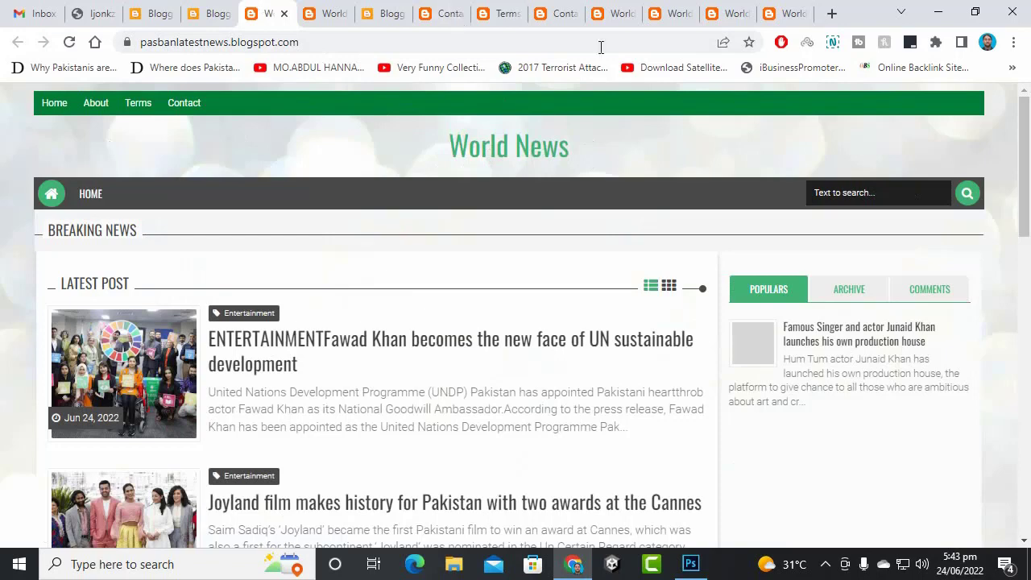
# - Glance at the template documentation, then return to the Blogger Layout page
pyautogui.click(95, 8)
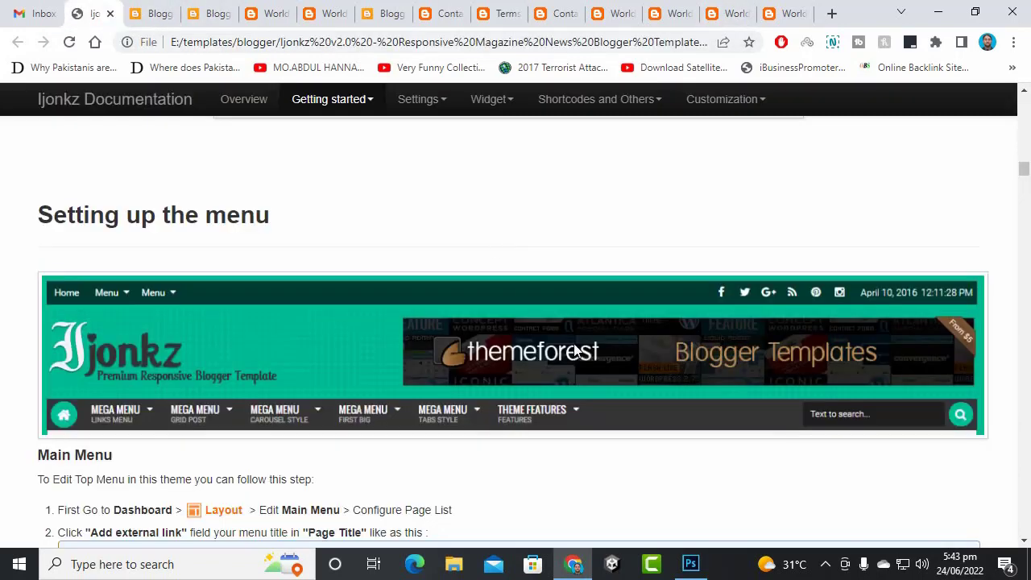
pyautogui.scroll(-2, 563, 338)
pyautogui.scroll(2, 553, 315)
pyautogui.click(160, 13)
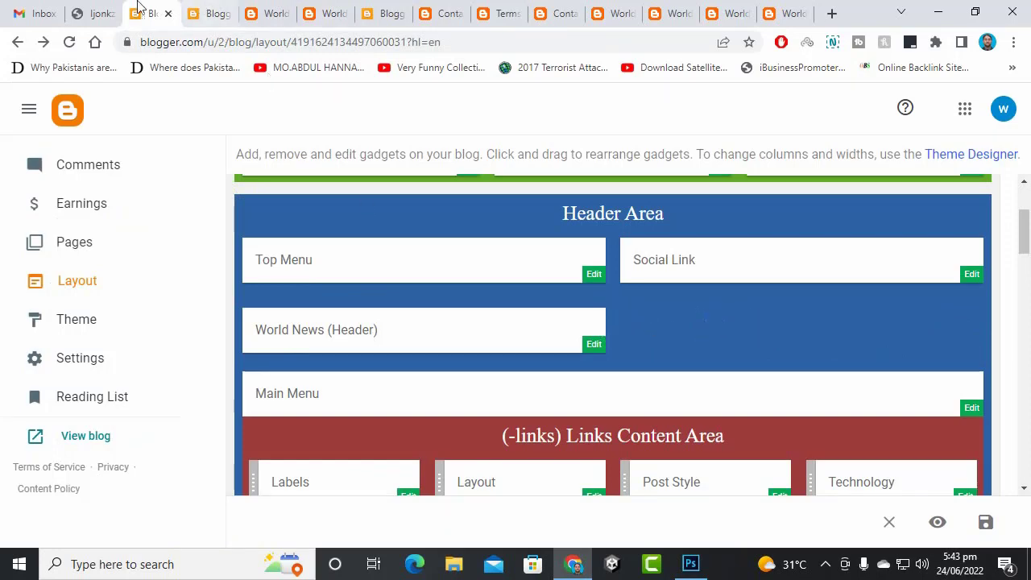
# - Upload pasbantvlogo.png from the Desktop's incern folder as the World News header image
pyautogui.click(101, 12)
pyautogui.scroll(-1, 439, 347)
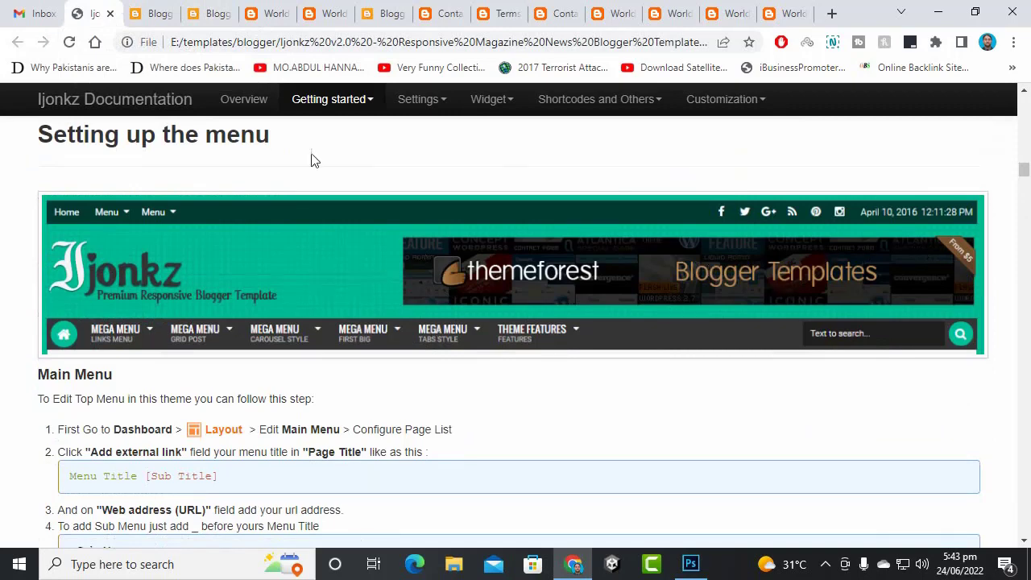
pyautogui.click(165, 16)
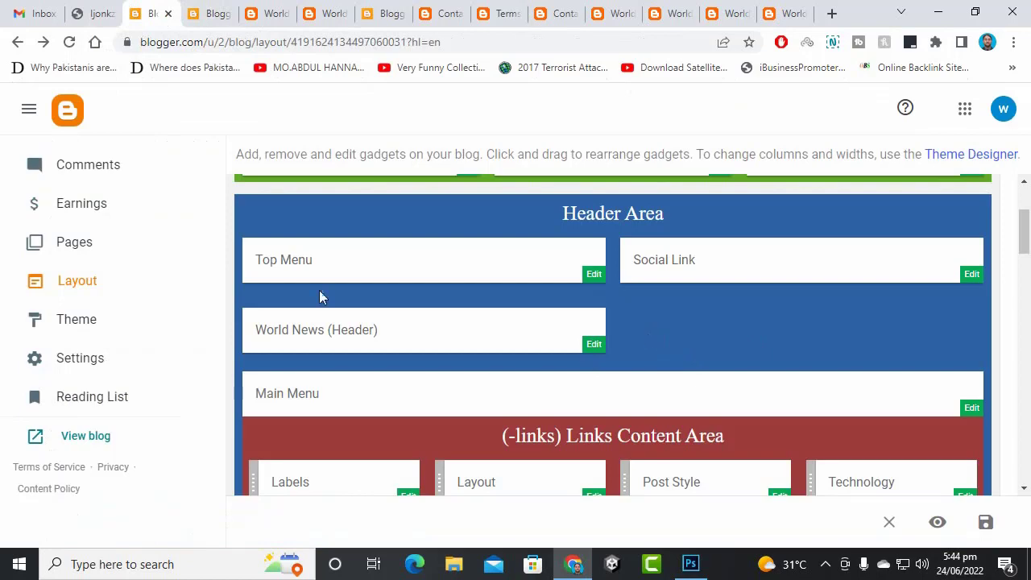
pyautogui.click(589, 353)
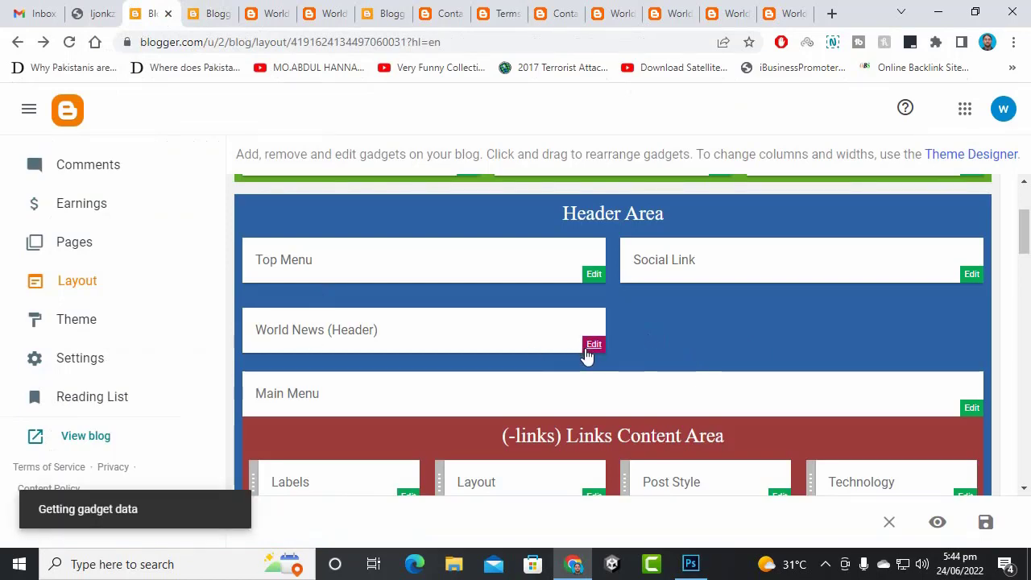
pyautogui.scroll(-1, 440, 243)
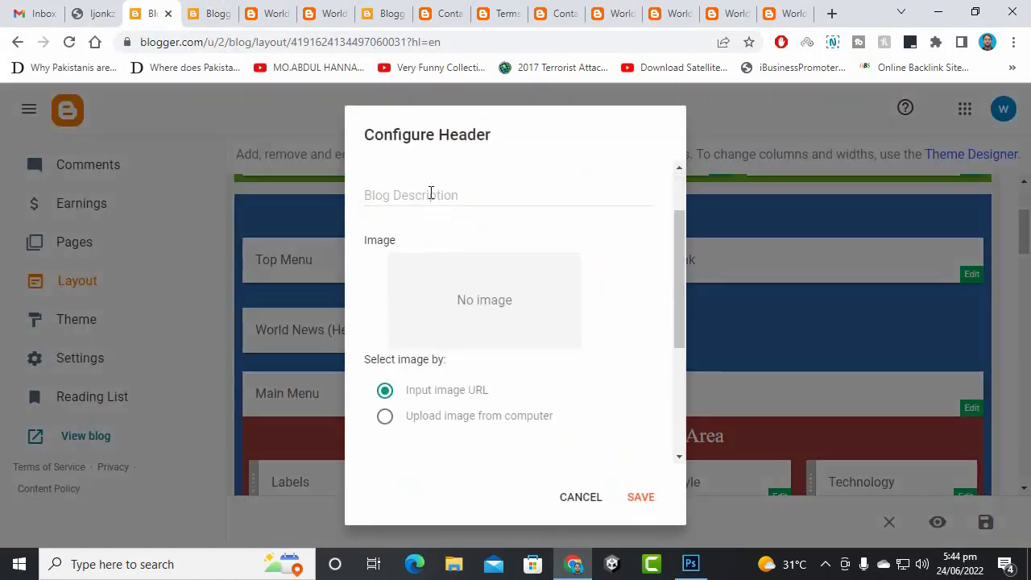
pyautogui.scroll(-3, 483, 322)
pyautogui.click(479, 190)
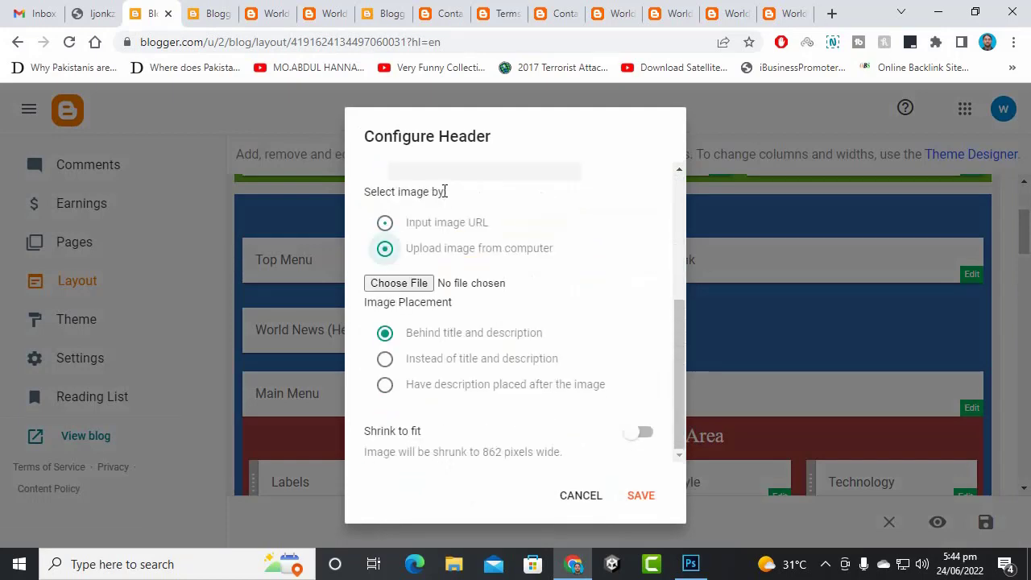
pyautogui.click(424, 282)
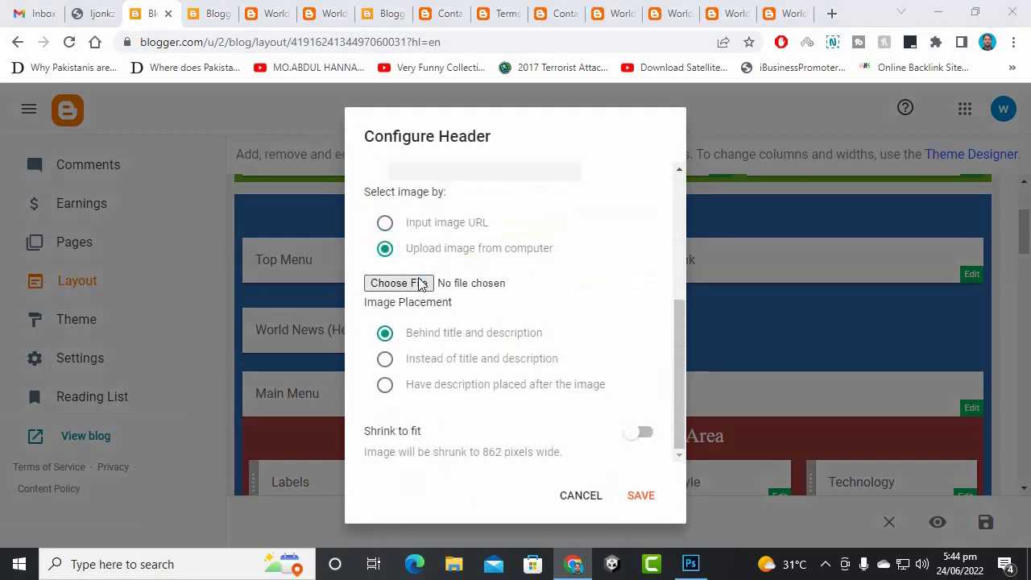
pyautogui.click(238, 181)
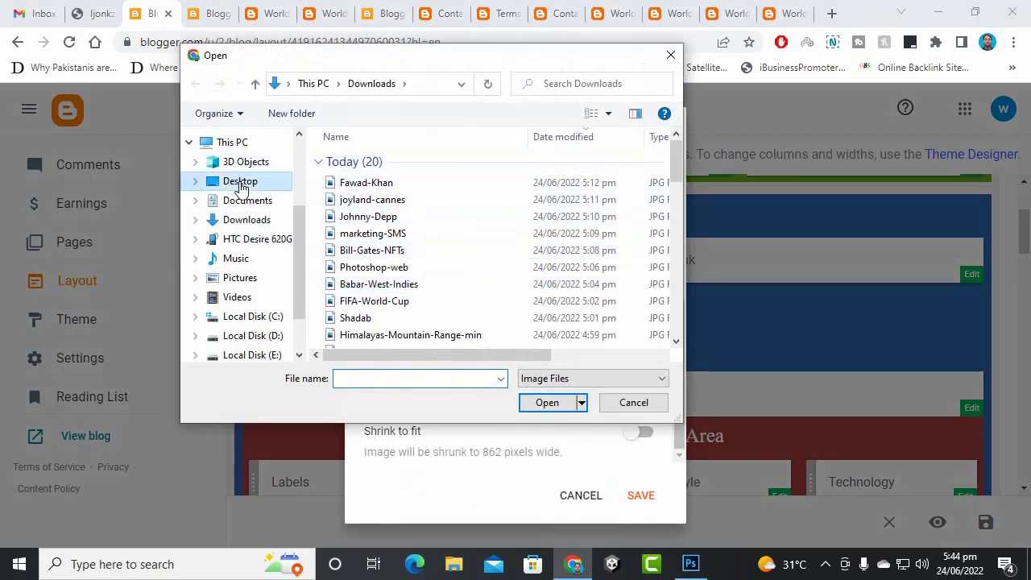
pyautogui.doubleClick(370, 179)
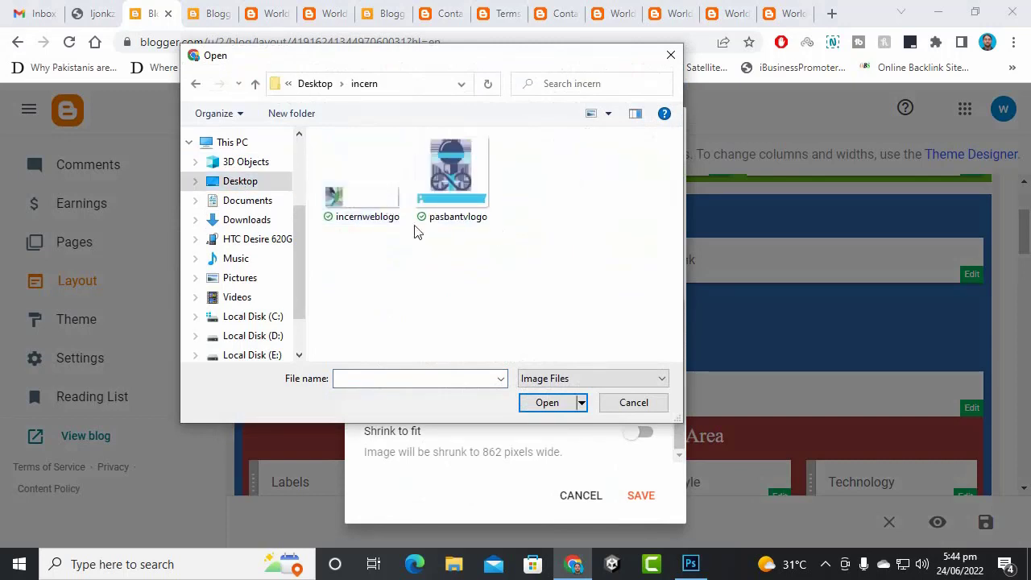
pyautogui.click(453, 208)
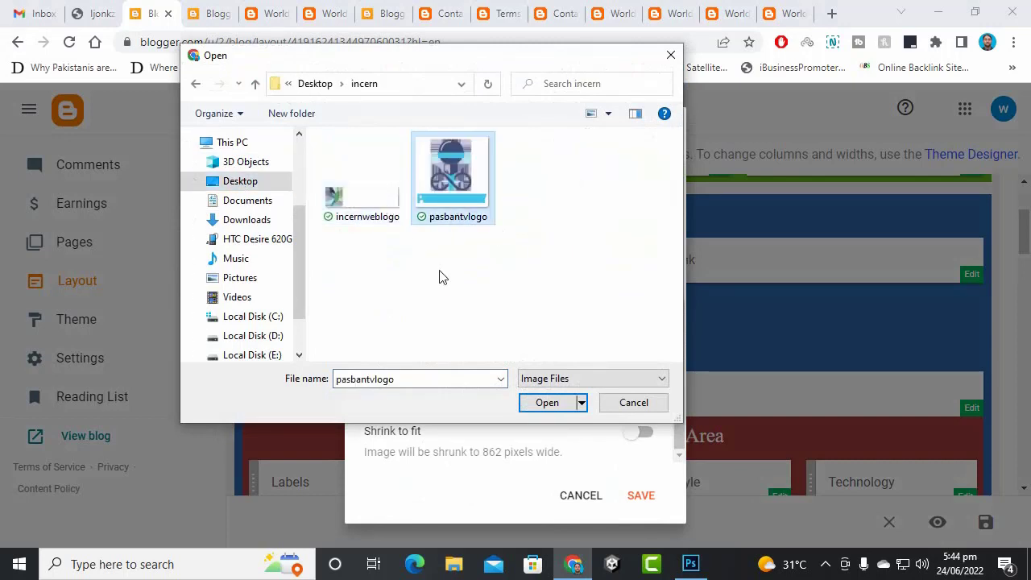
pyautogui.doubleClick(452, 177)
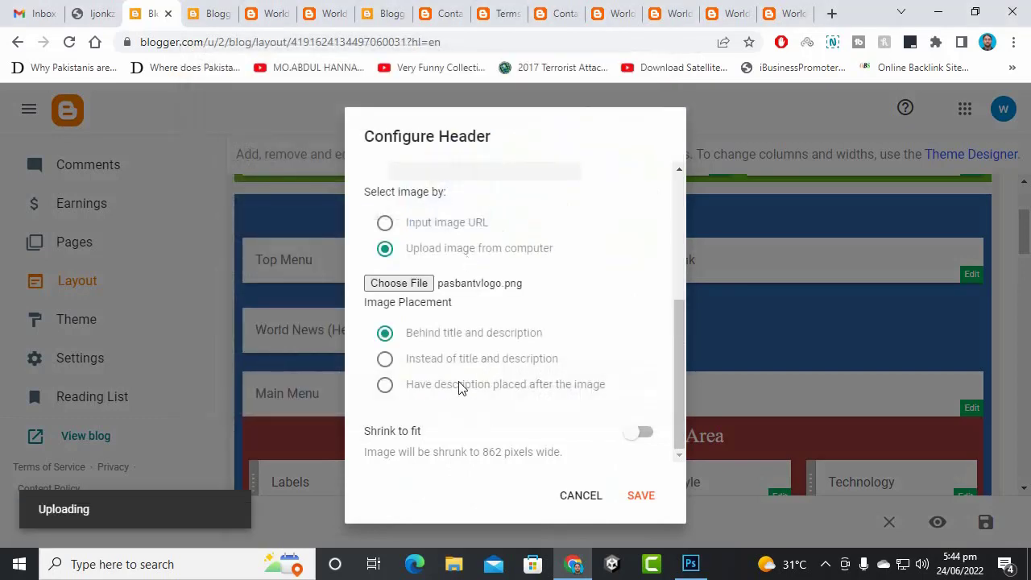
# - Enable Shrink to fit, place the description after the image, and save the header
pyautogui.click(637, 435)
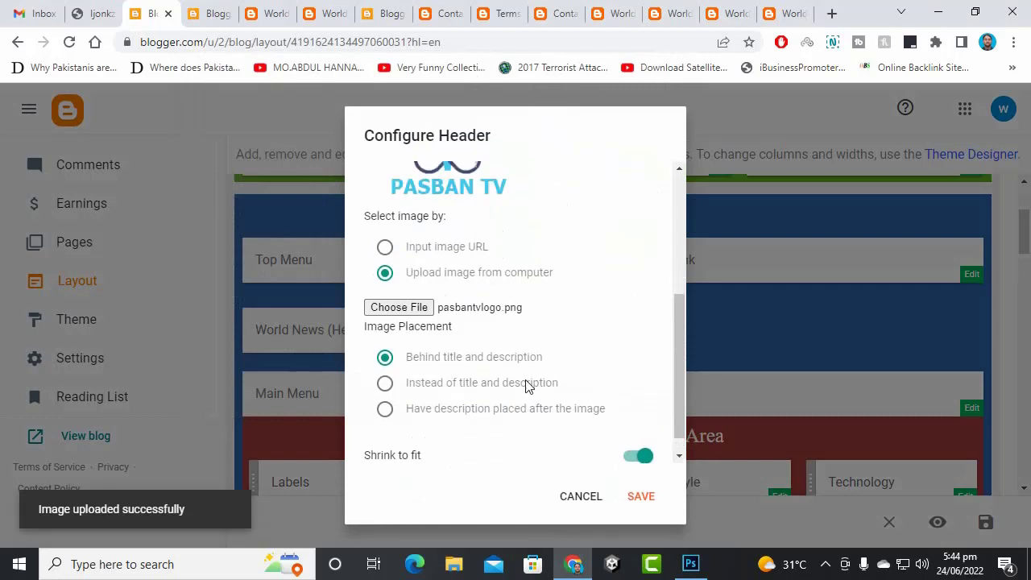
pyautogui.scroll(2, 487, 290)
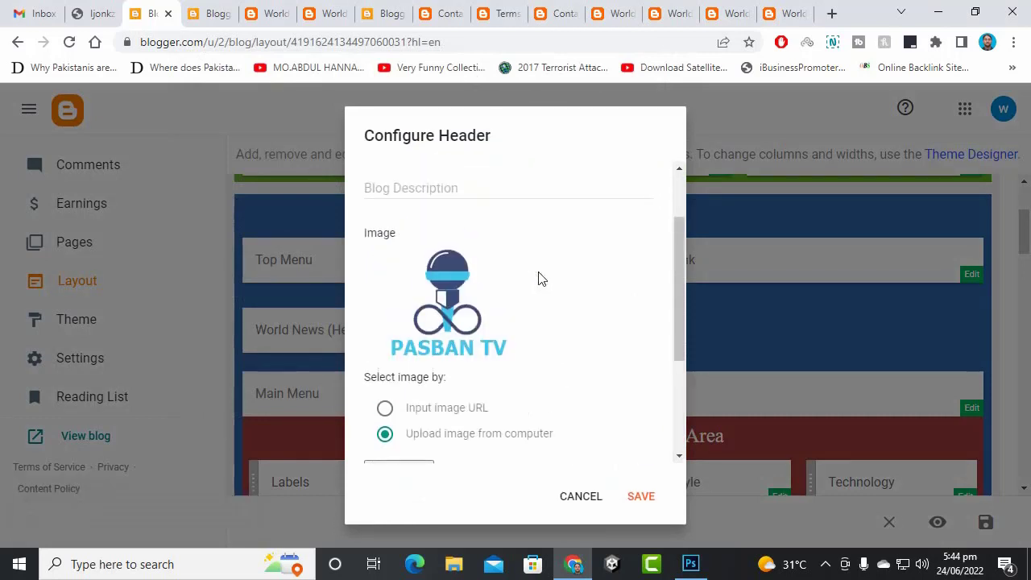
pyautogui.scroll(-1, 539, 282)
pyautogui.scroll(-1, 499, 379)
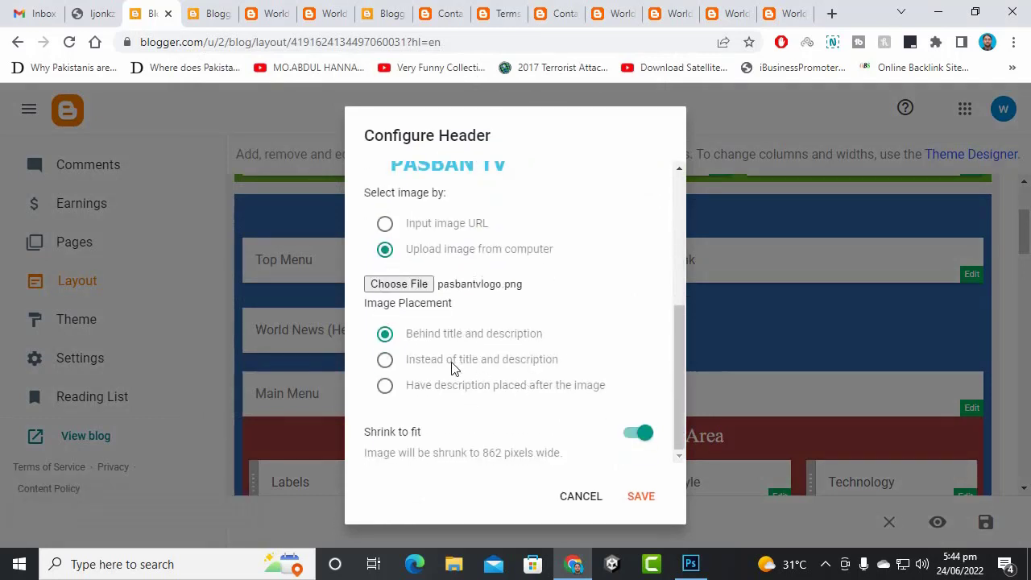
pyautogui.click(443, 390)
pyautogui.click(507, 367)
pyautogui.click(500, 387)
pyautogui.click(646, 504)
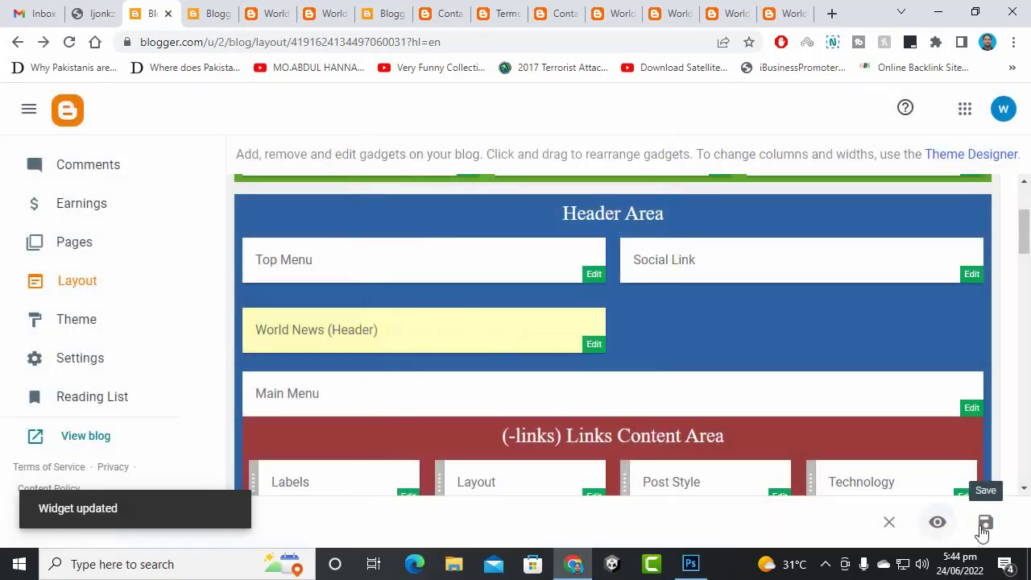
# - Reload the live World News blog to view the PASBAN TV header, then bring Photoshop forward
pyautogui.click(232, 12)
pyautogui.click(260, 7)
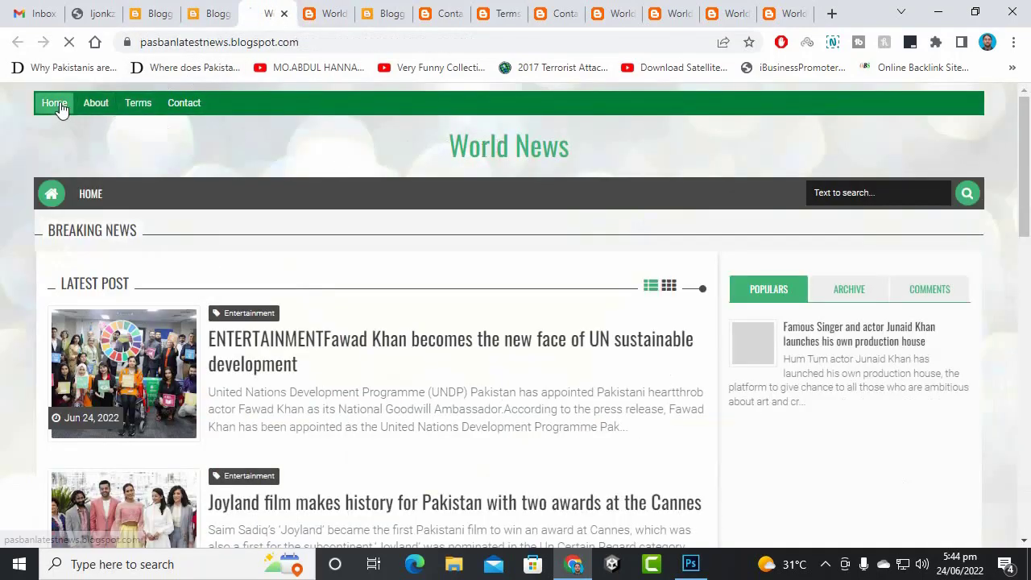
pyautogui.click(243, 314)
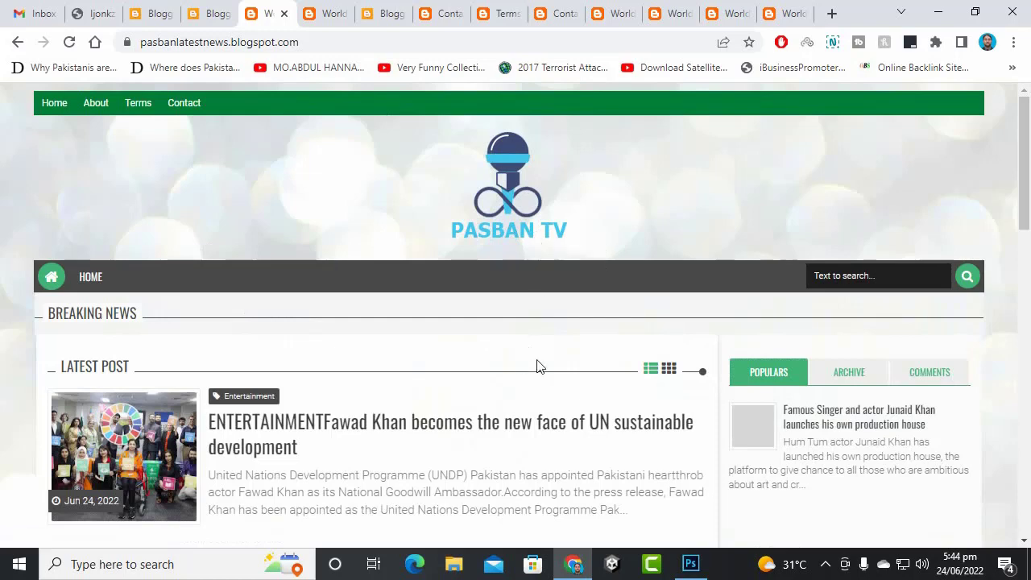
pyautogui.click(698, 561)
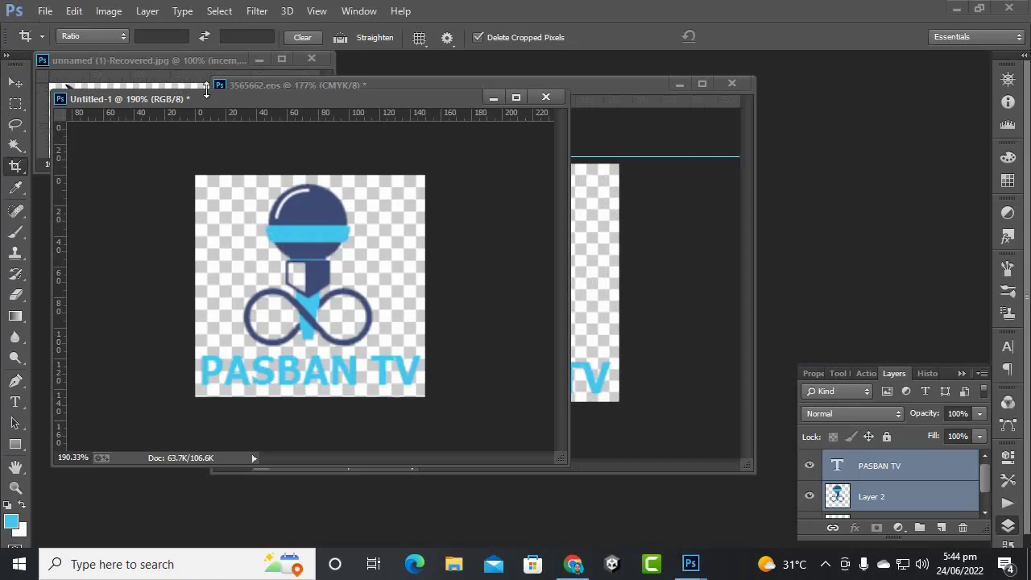
# - Resize the PASBAN TV logo image to 90 px wide (90 × 87 px)
pyautogui.moveTo(208, 109); pyautogui.dragTo(225, 114)
pyautogui.click(40, 10)
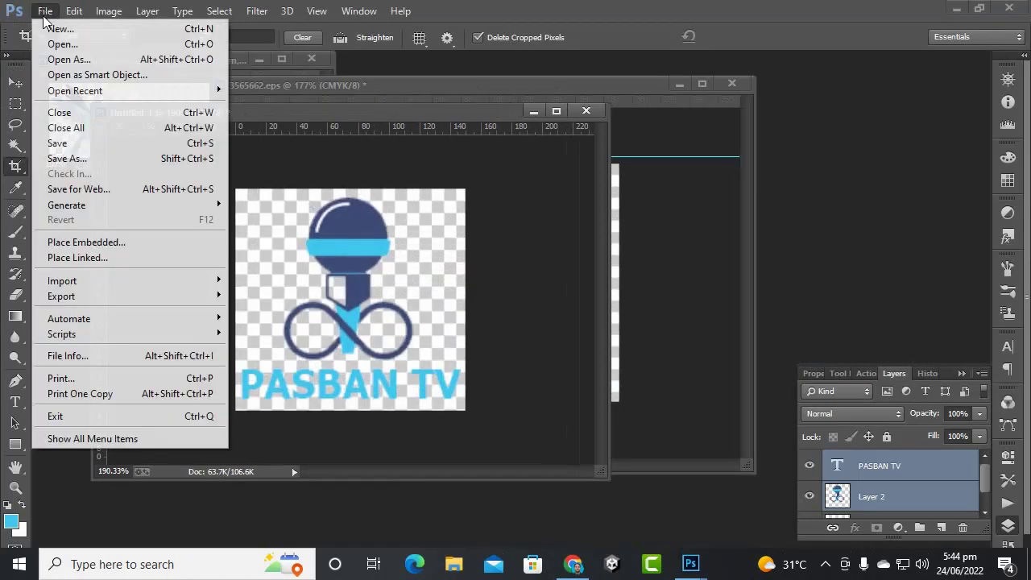
pyautogui.click(77, 158)
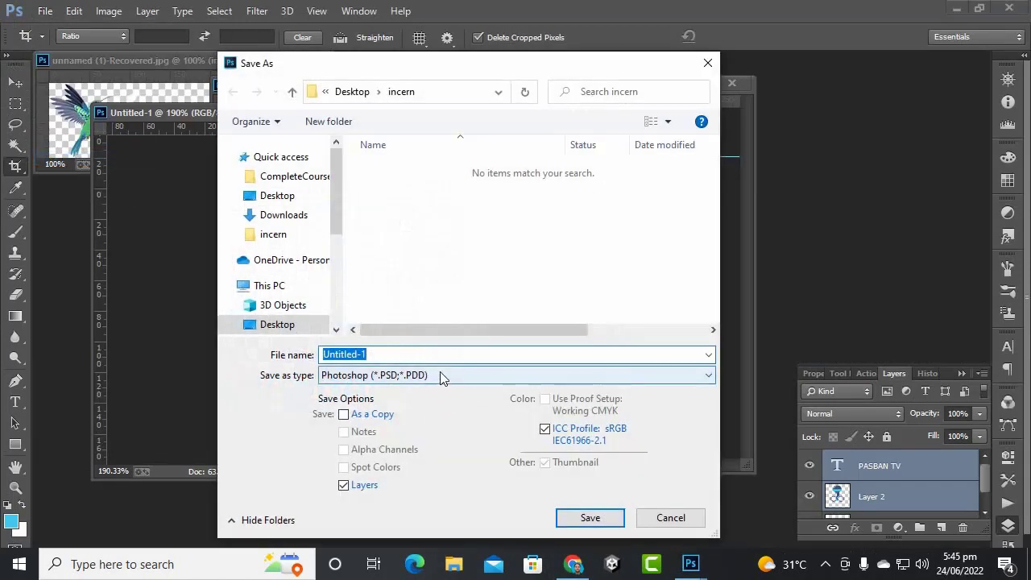
pyautogui.click(590, 518)
pyautogui.click(108, 11)
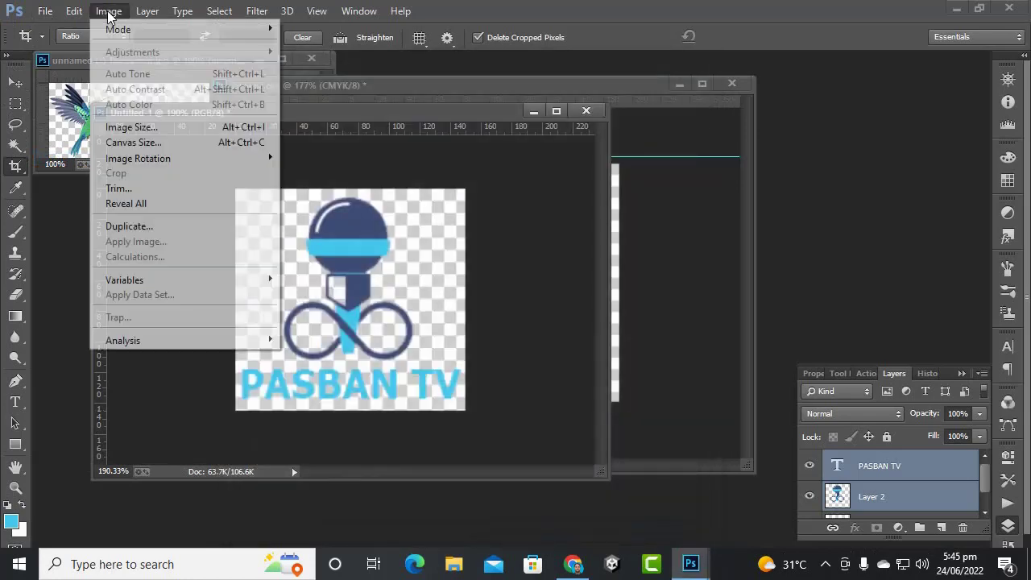
pyautogui.click(129, 125)
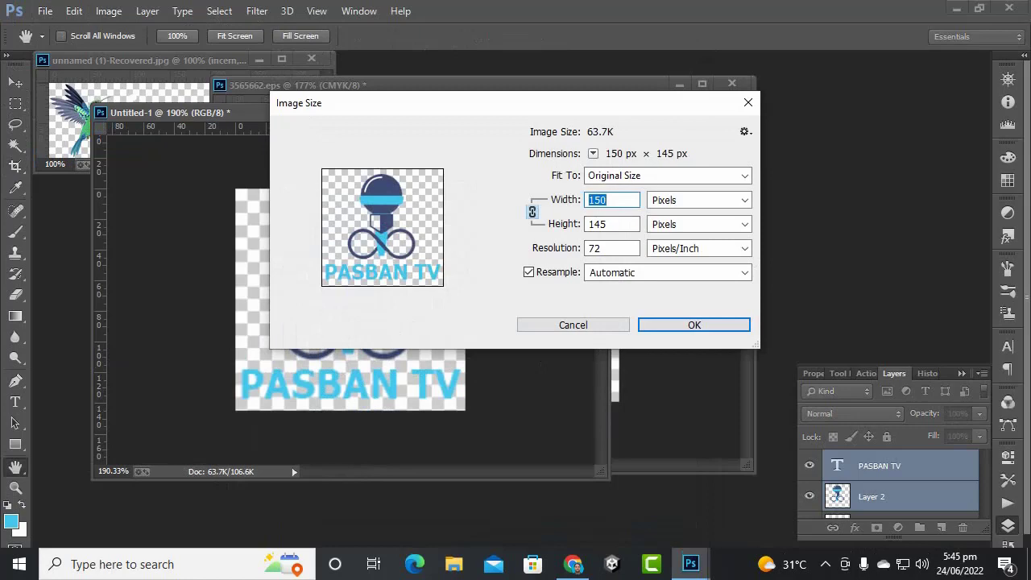
pyautogui.write('90')
pyautogui.press('Tab')
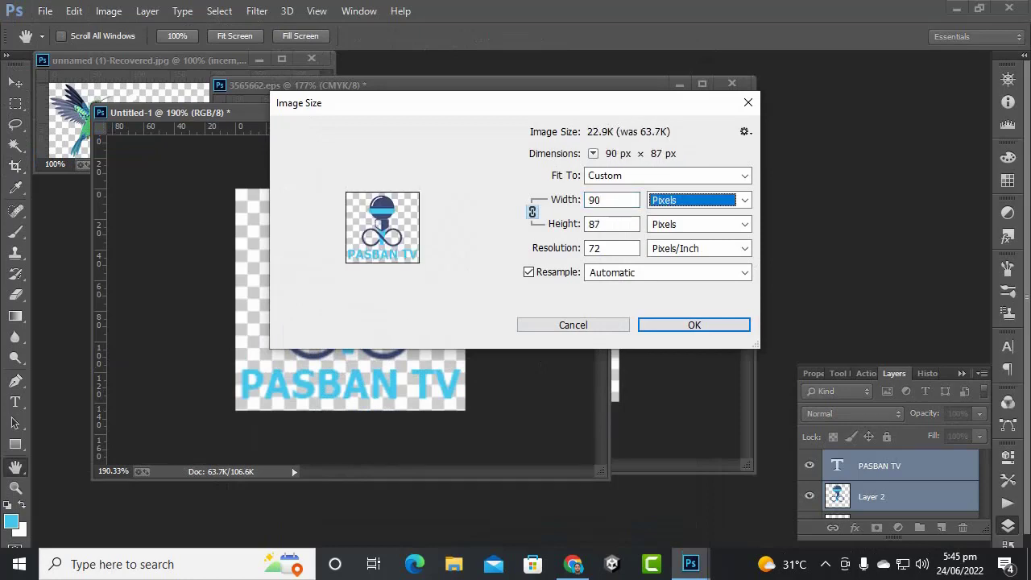
pyautogui.click(716, 325)
pyautogui.press('c')
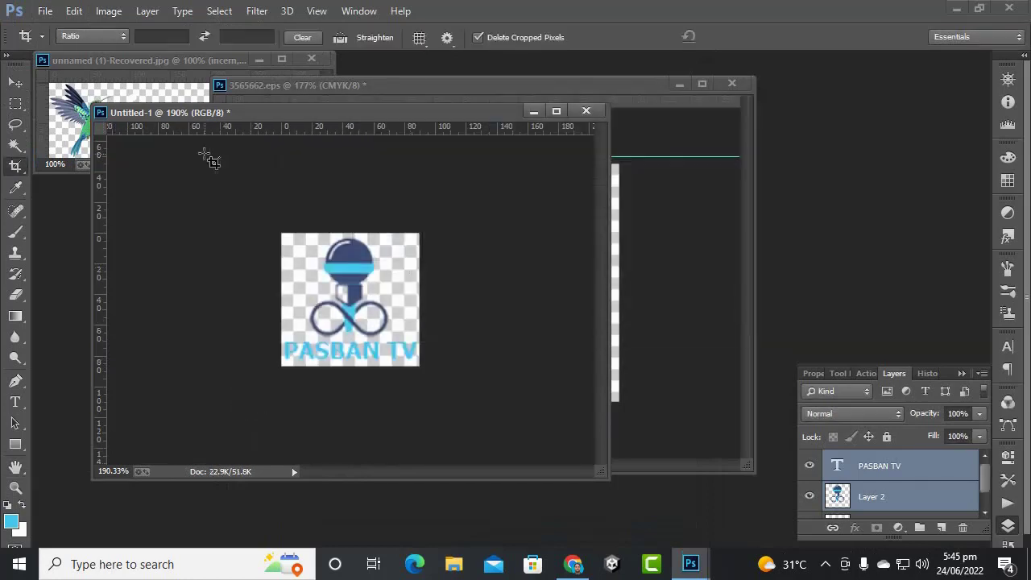
# - Save the resized logo as the PNG file pasbantvlogonew in the incern folder
pyautogui.click(45, 10)
pyautogui.click(73, 159)
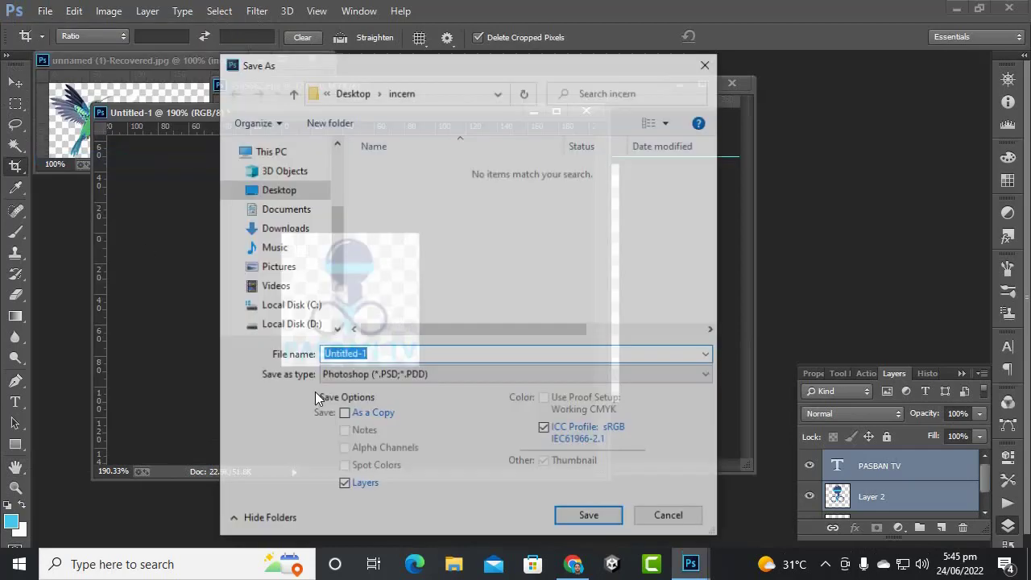
pyautogui.click(364, 374)
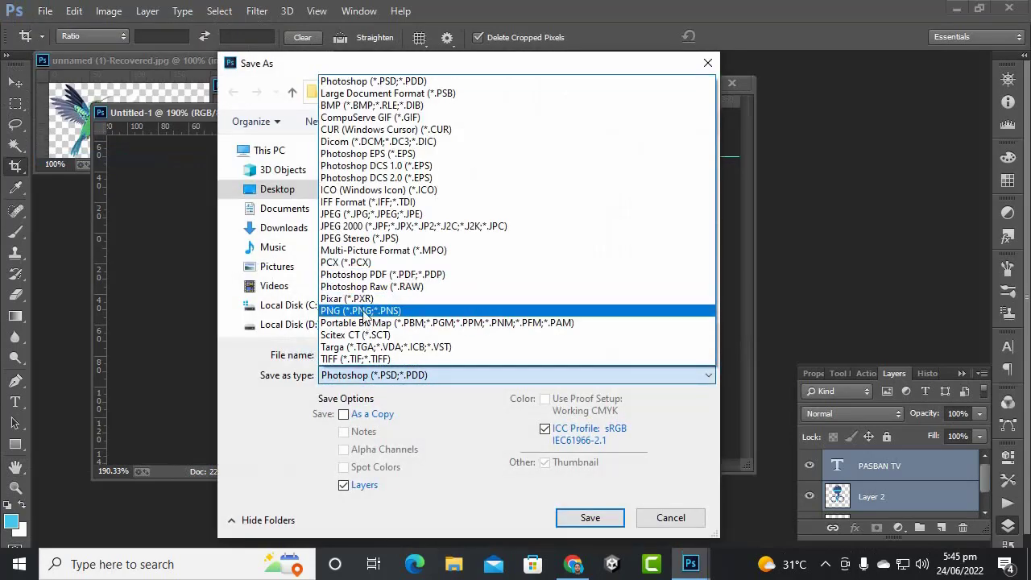
pyautogui.click(364, 311)
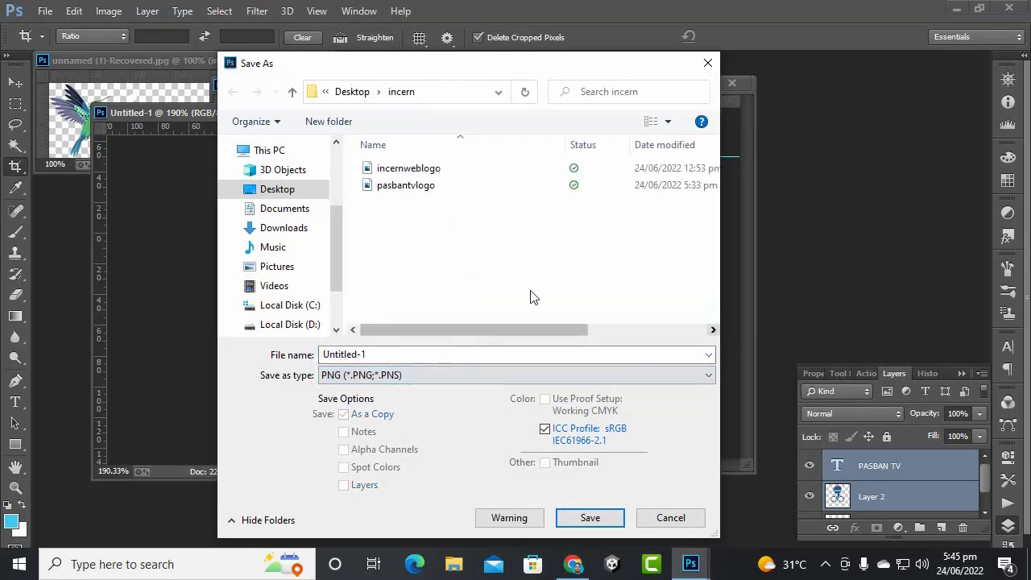
pyautogui.click(417, 193)
pyautogui.click(405, 356)
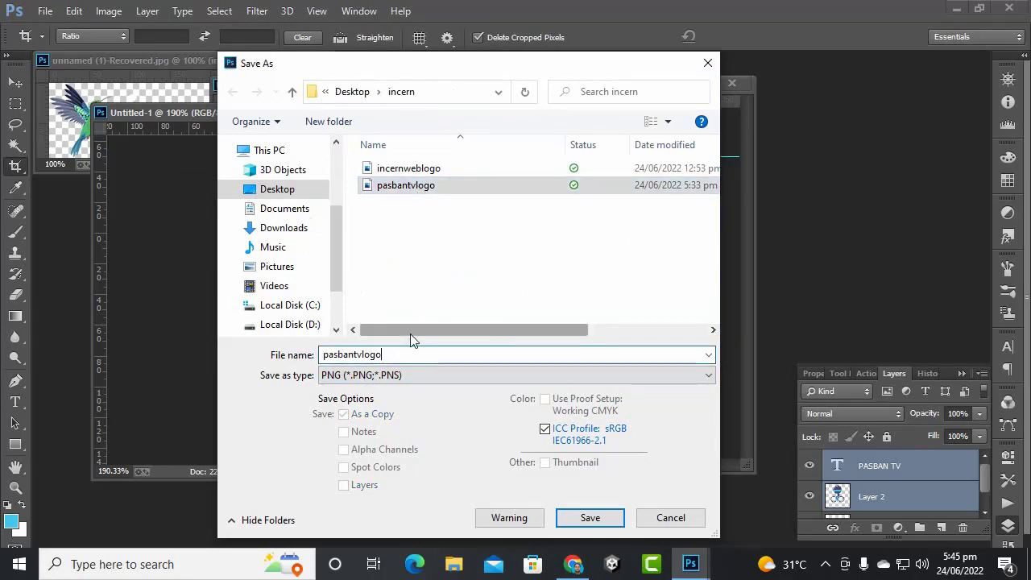
pyautogui.write('onew')
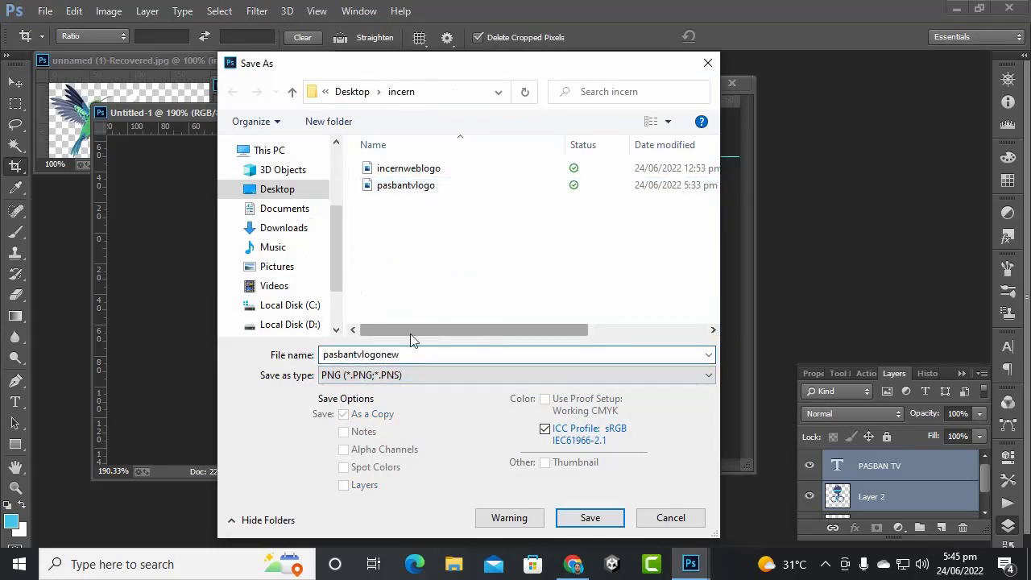
pyautogui.press('Return')
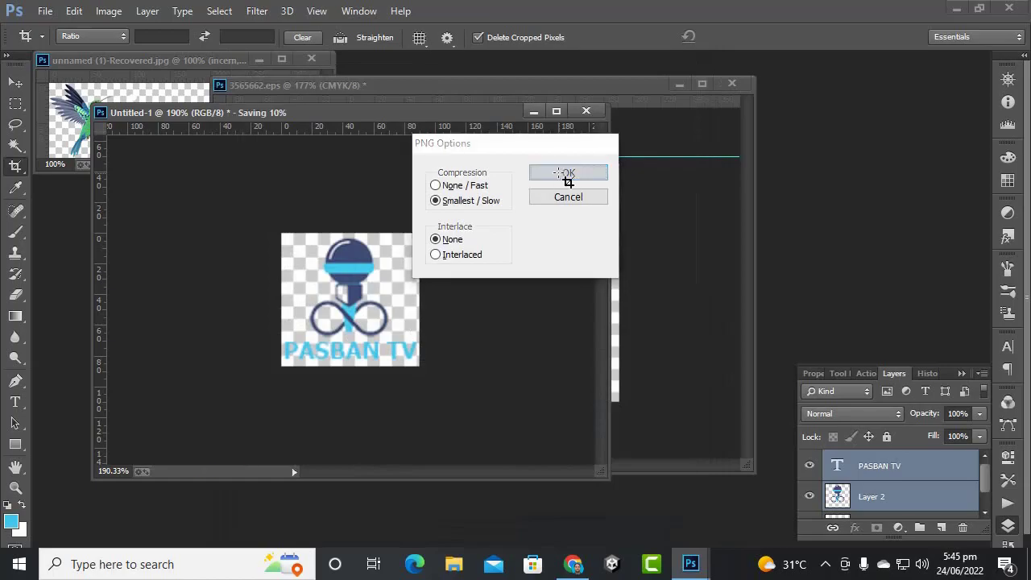
pyautogui.click(568, 173)
pyautogui.click(574, 562)
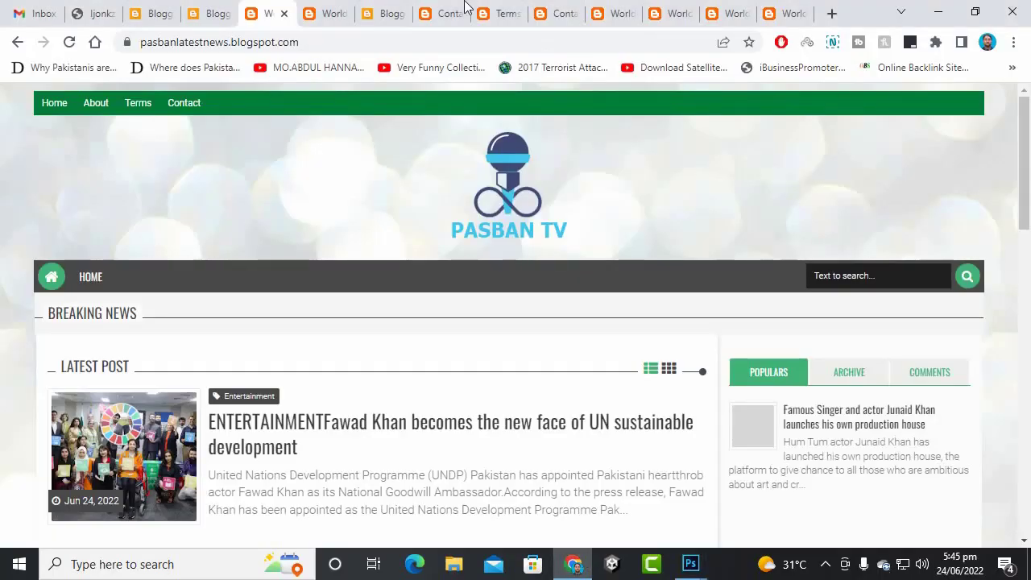
# - Upload pasbantvlogonew.png as the World News header image, save it, and go to the live blog
pyautogui.click(216, 12)
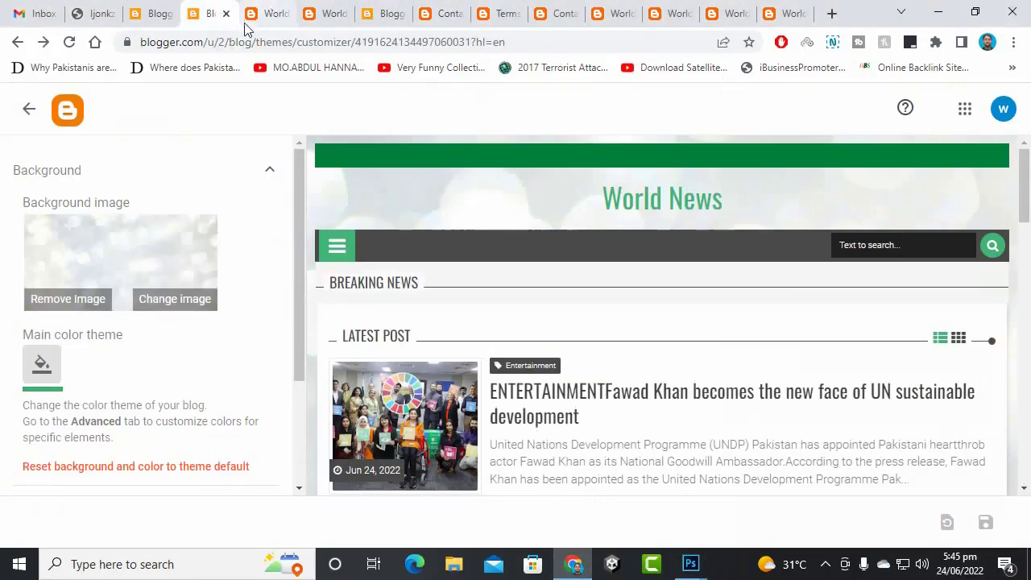
pyautogui.click(225, 13)
pyautogui.hotkey('ctrl', 'shift', 'Tab')
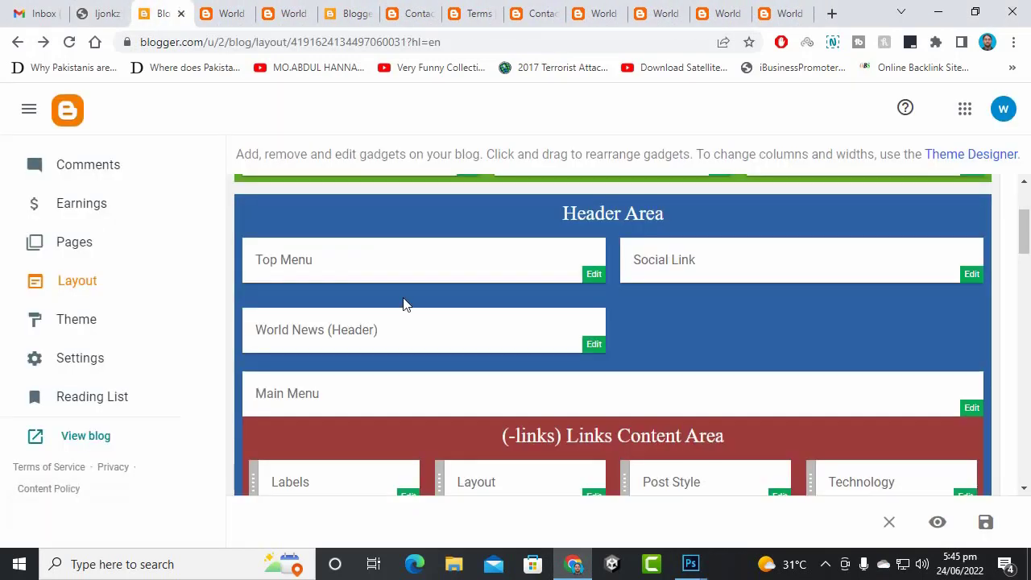
pyautogui.click(594, 346)
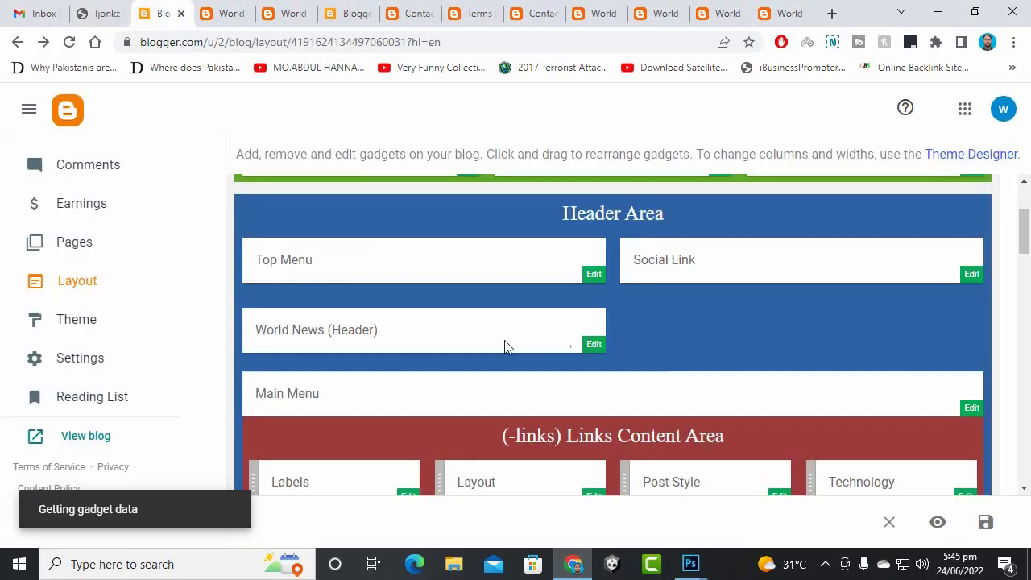
pyautogui.scroll(-3, 536, 336)
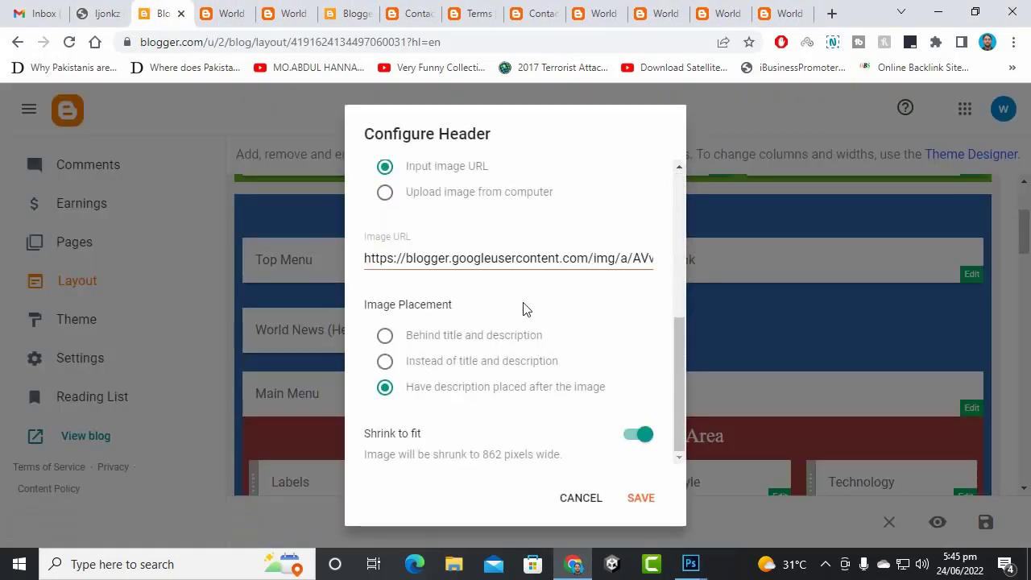
pyautogui.scroll(1, 456, 306)
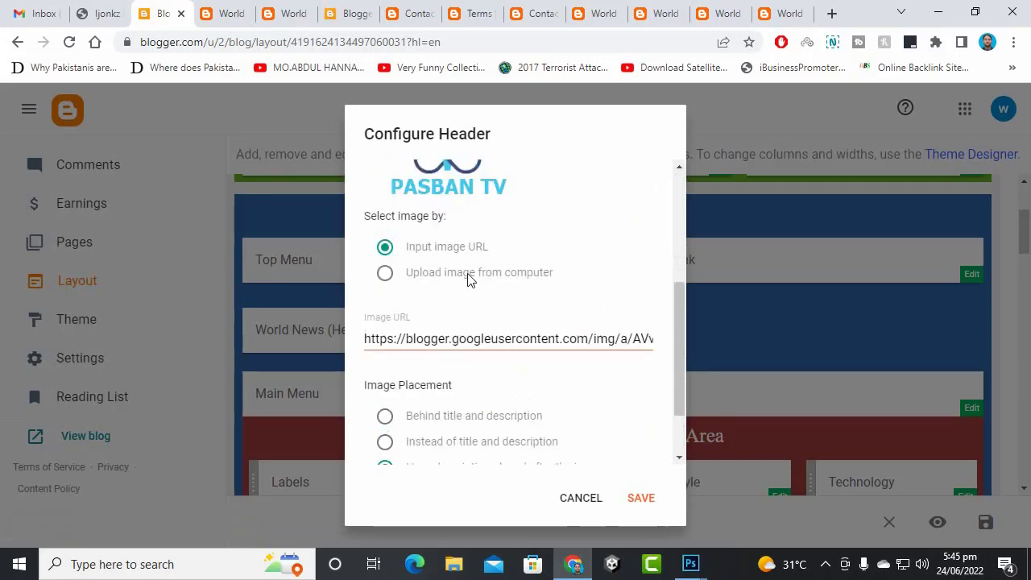
pyautogui.click(470, 279)
pyautogui.click(417, 367)
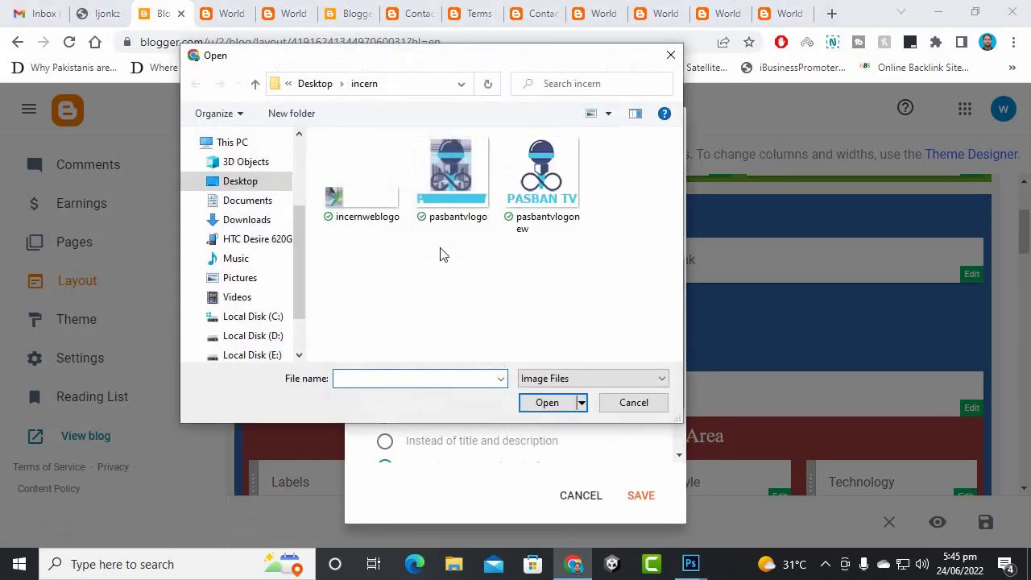
pyautogui.doubleClick(554, 233)
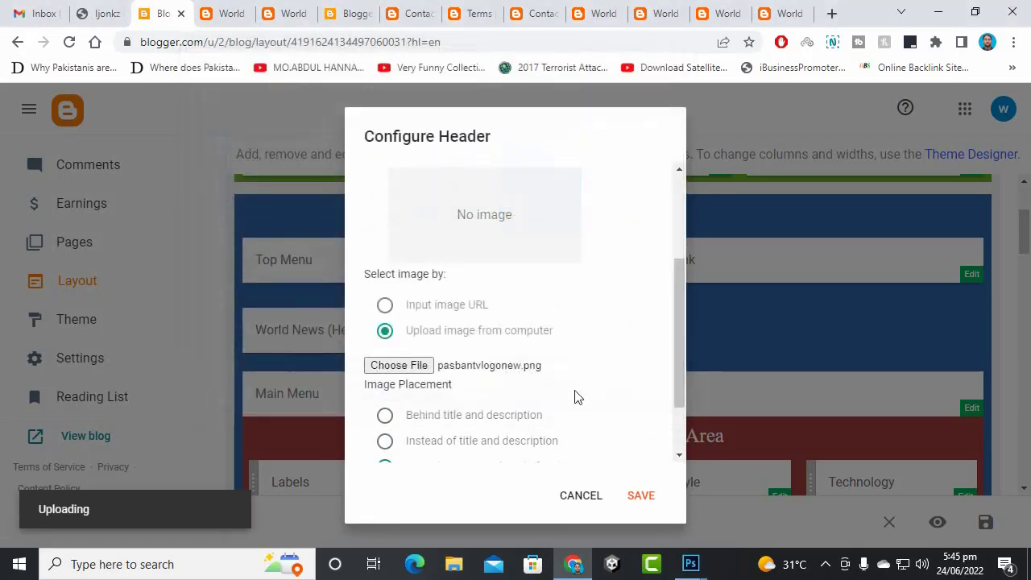
pyautogui.scroll(-1, 556, 385)
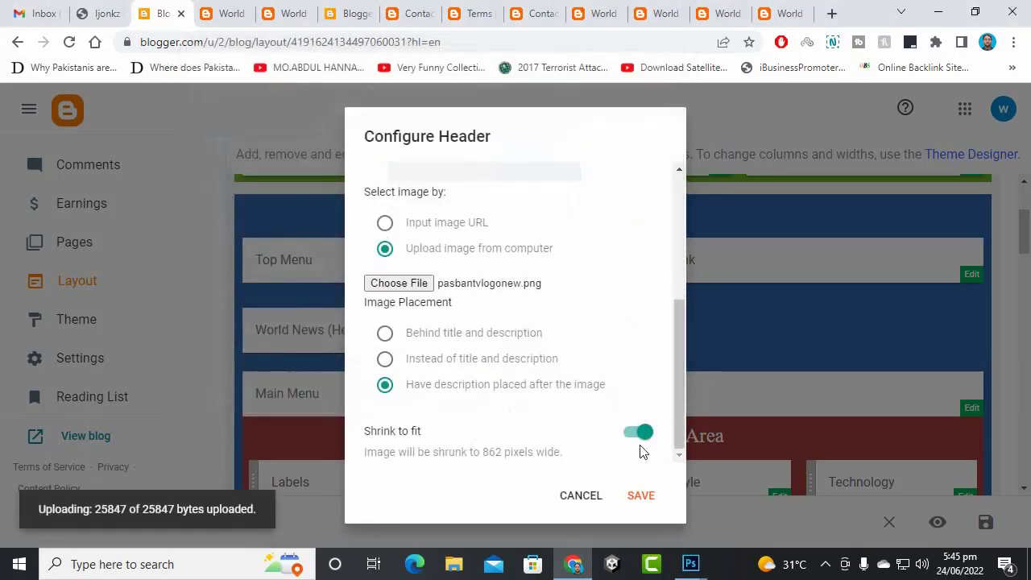
pyautogui.click(641, 495)
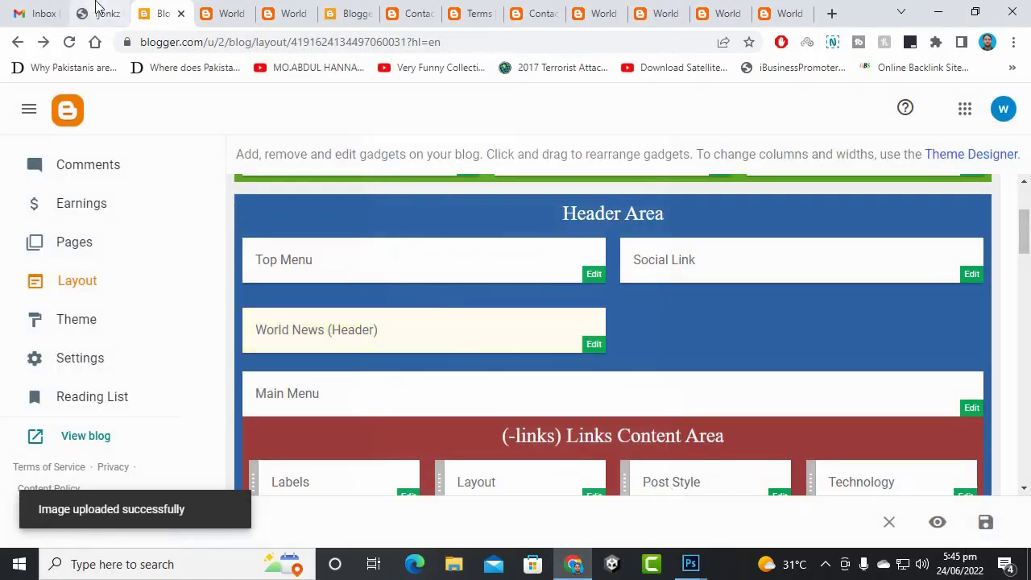
pyautogui.click(207, 12)
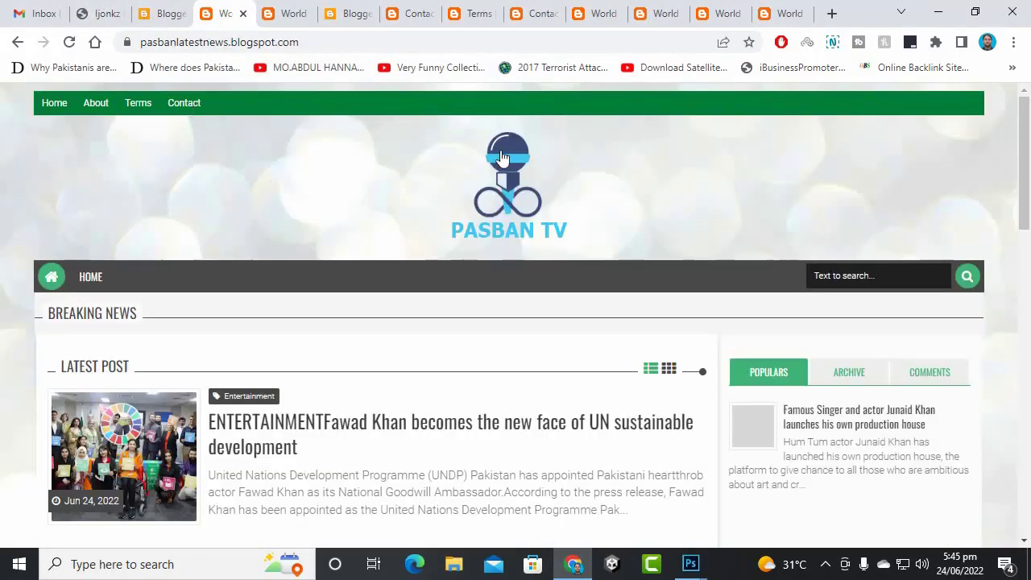
# - Re-upload pasbantvlogonew.png to the header, with description after it and shrink to fit, and save
pyautogui.click(368, 210)
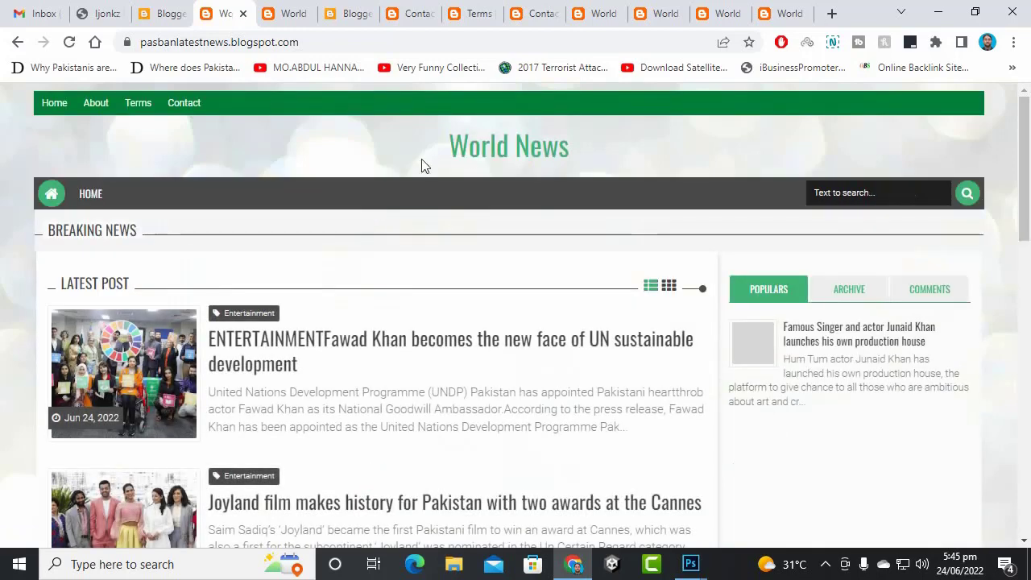
pyautogui.click(161, 13)
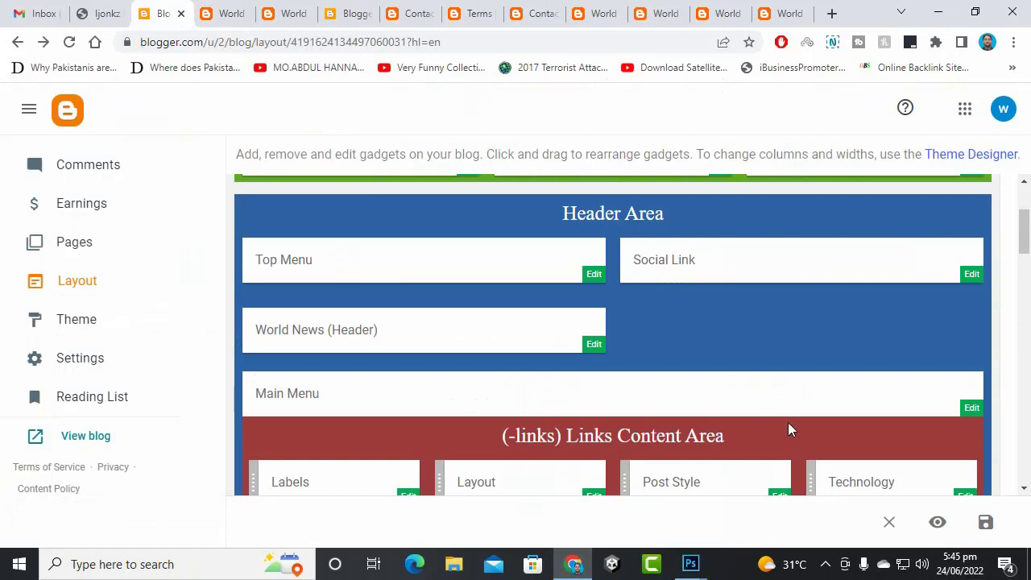
pyautogui.click(586, 347)
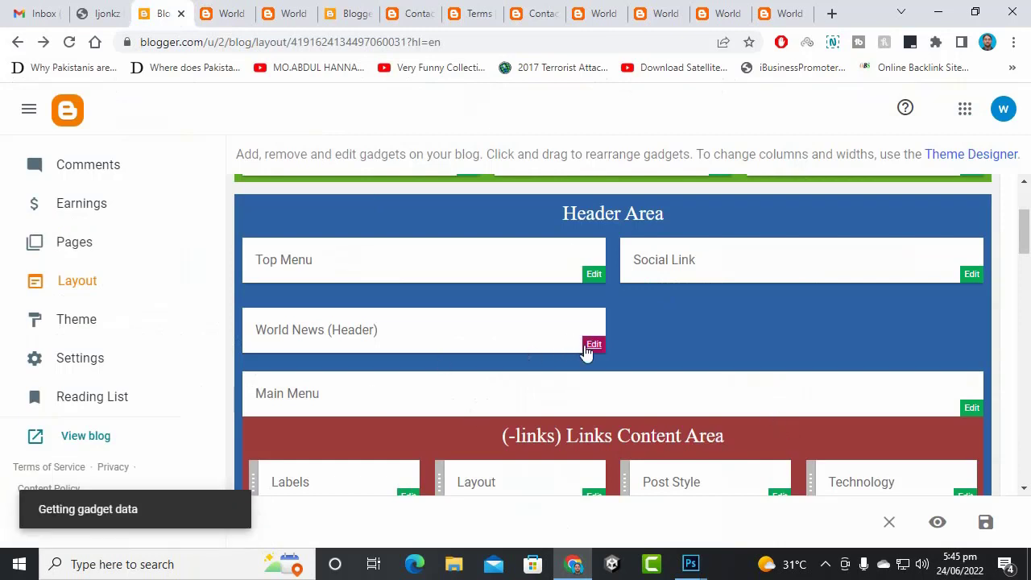
pyautogui.scroll(-2, 501, 379)
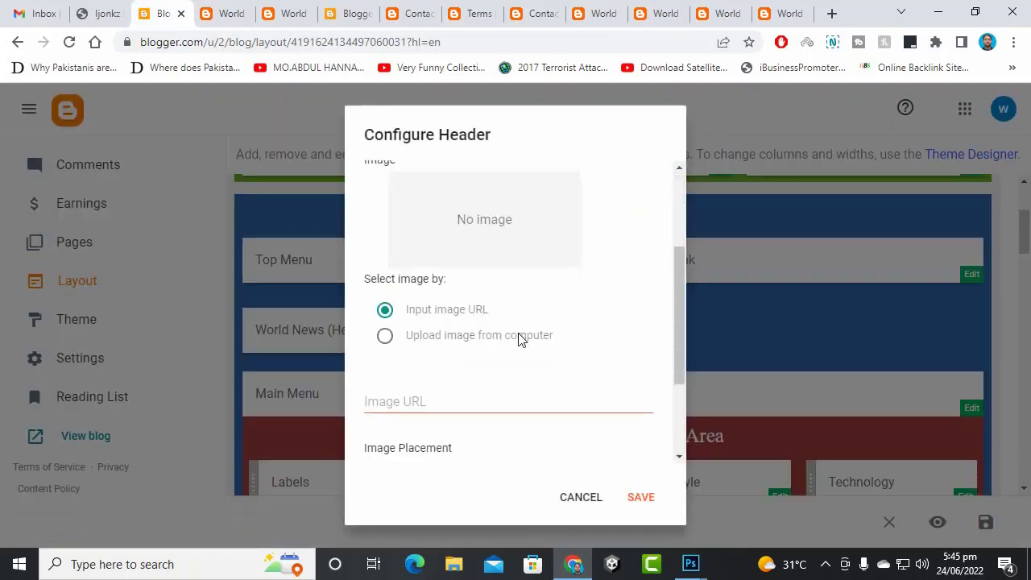
pyautogui.click(435, 337)
pyautogui.click(399, 371)
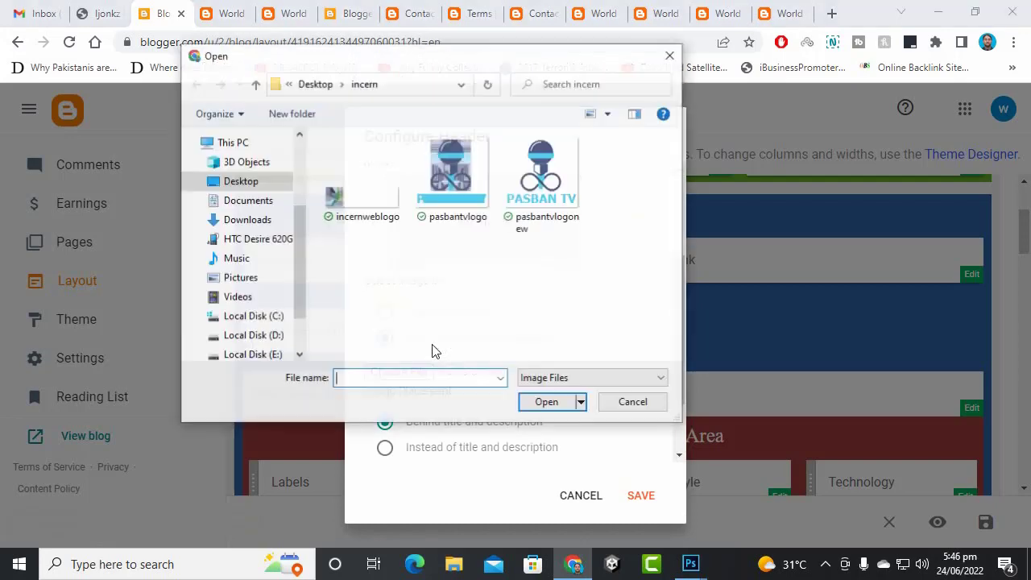
pyautogui.doubleClick(541, 198)
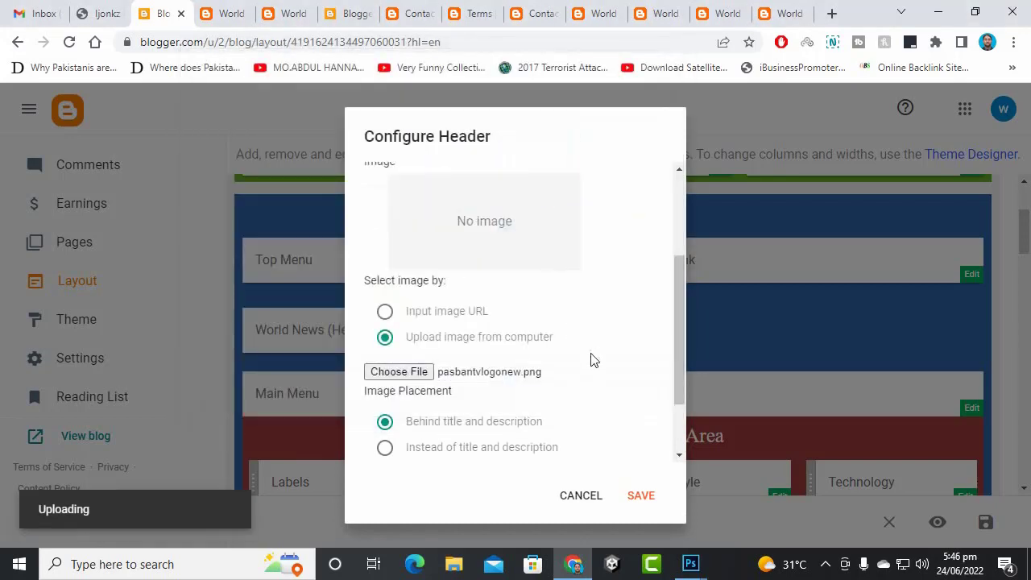
pyautogui.scroll(-2, 590, 360)
pyautogui.click(458, 388)
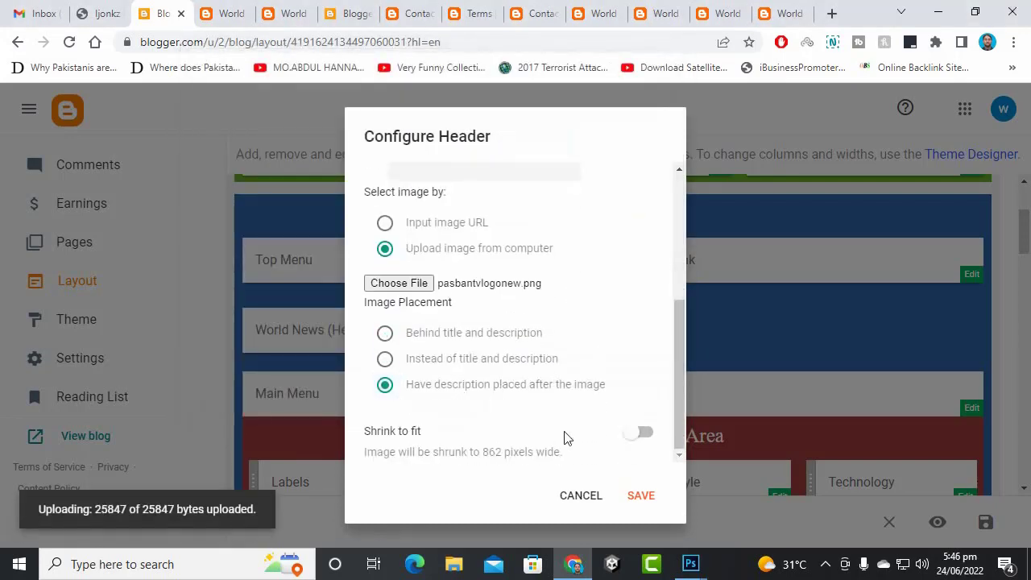
pyautogui.click(649, 435)
pyautogui.click(641, 495)
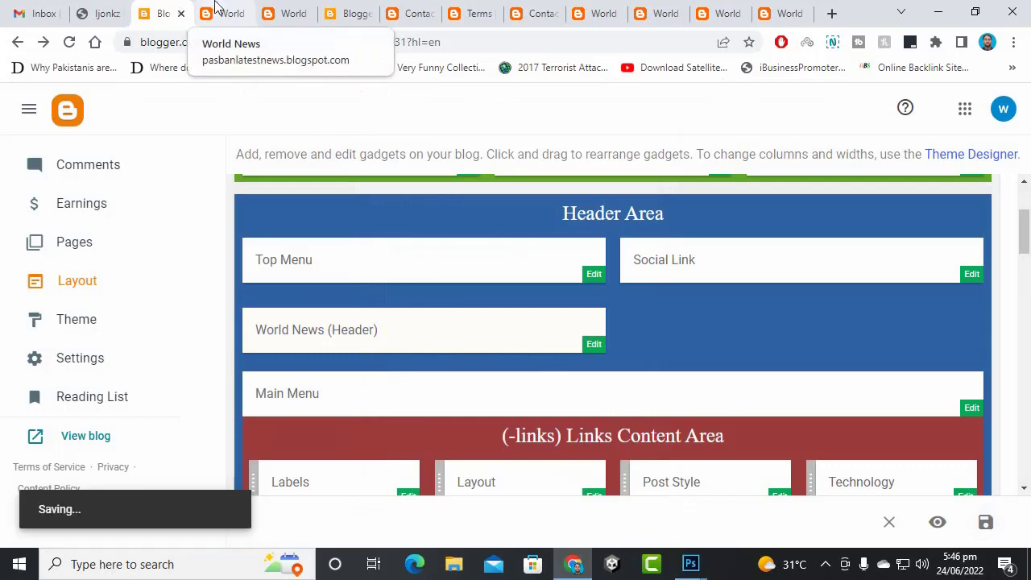
# - Check the live blog's Home and About pages, then return to the layout editor
pyautogui.click(216, 7)
pyautogui.click(60, 109)
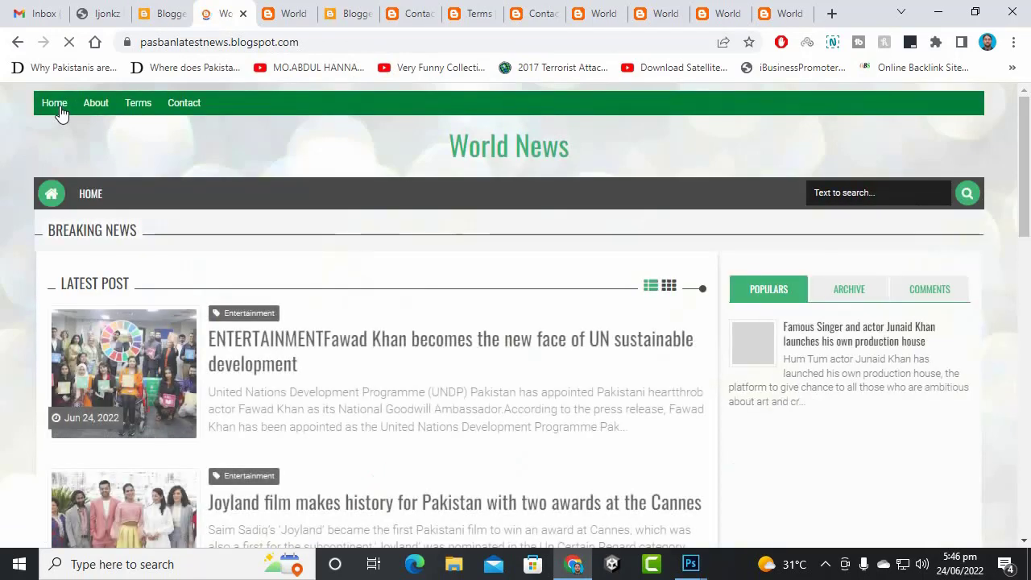
pyautogui.click(161, 13)
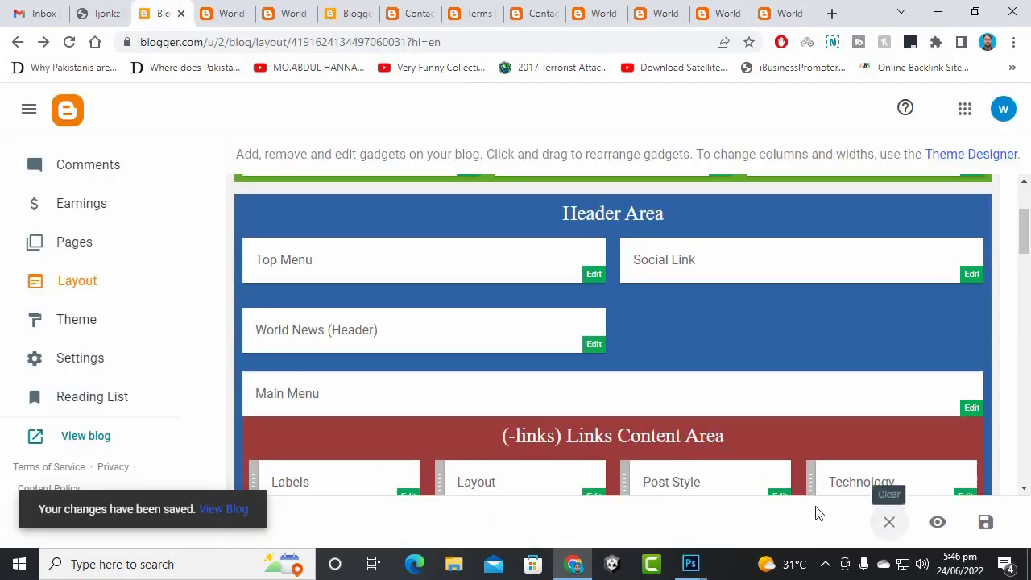
pyautogui.click(226, 13)
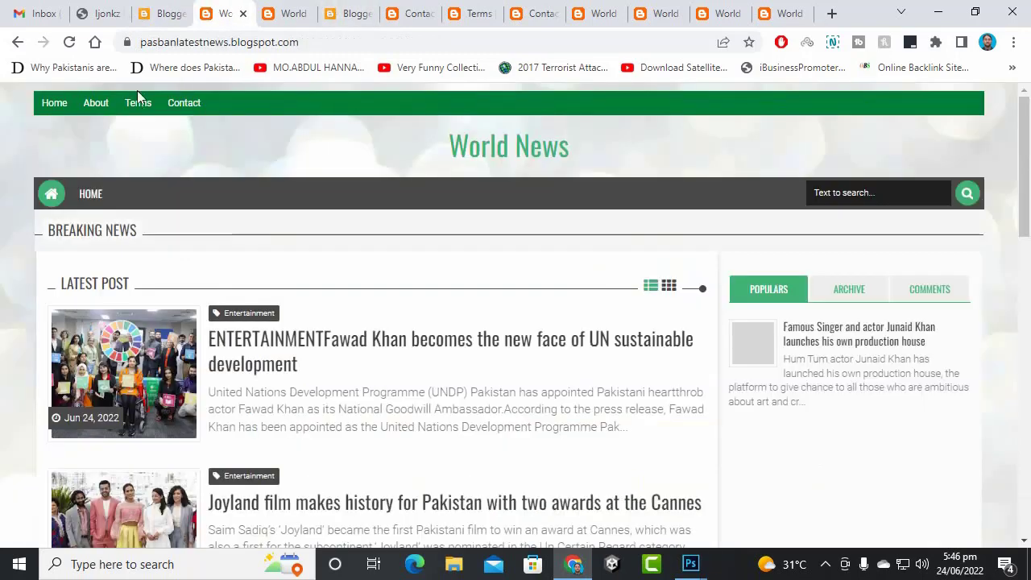
pyautogui.click(69, 104)
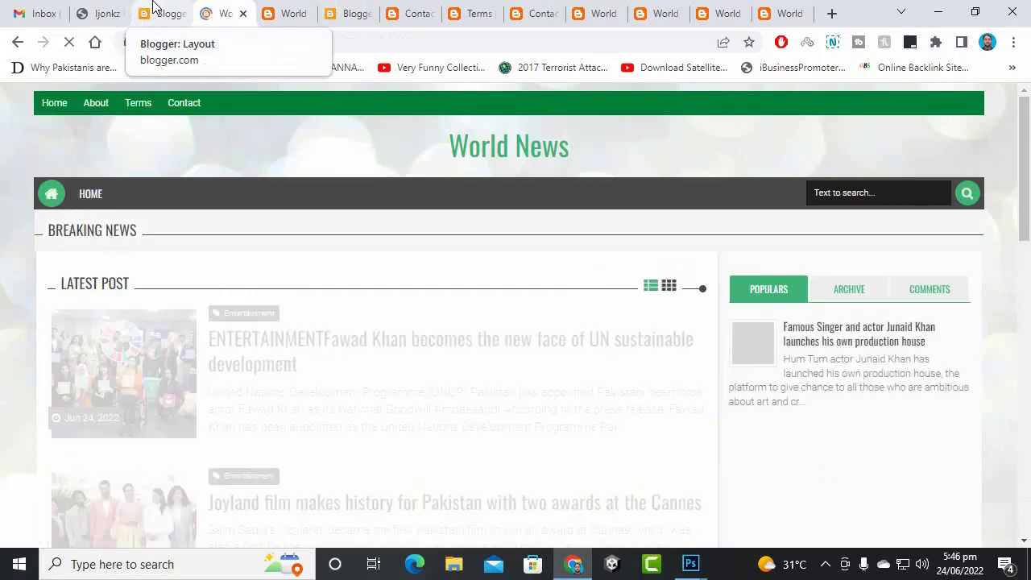
pyautogui.click(97, 108)
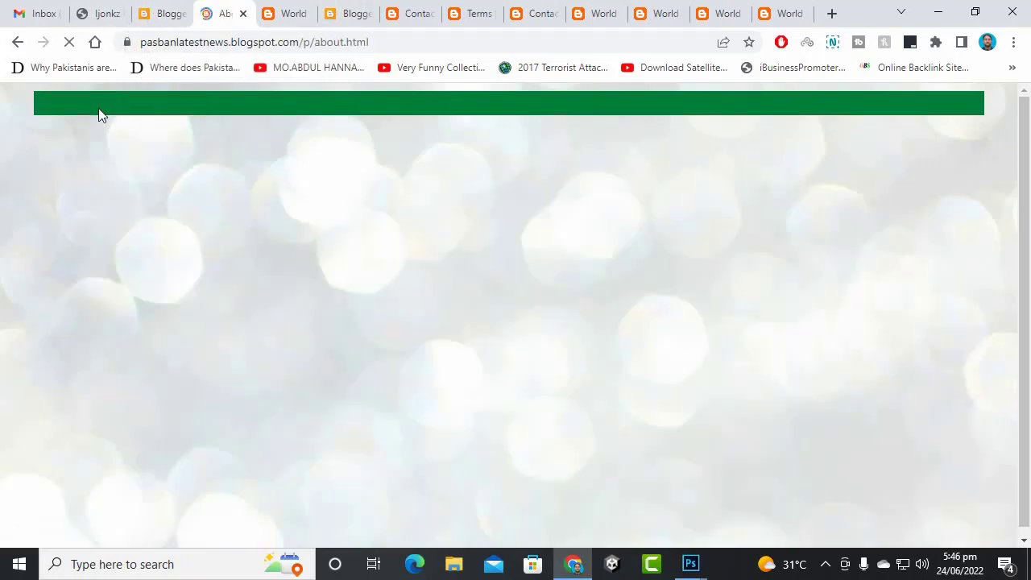
pyautogui.hotkey('ctrl', 'shift', 'Tab')
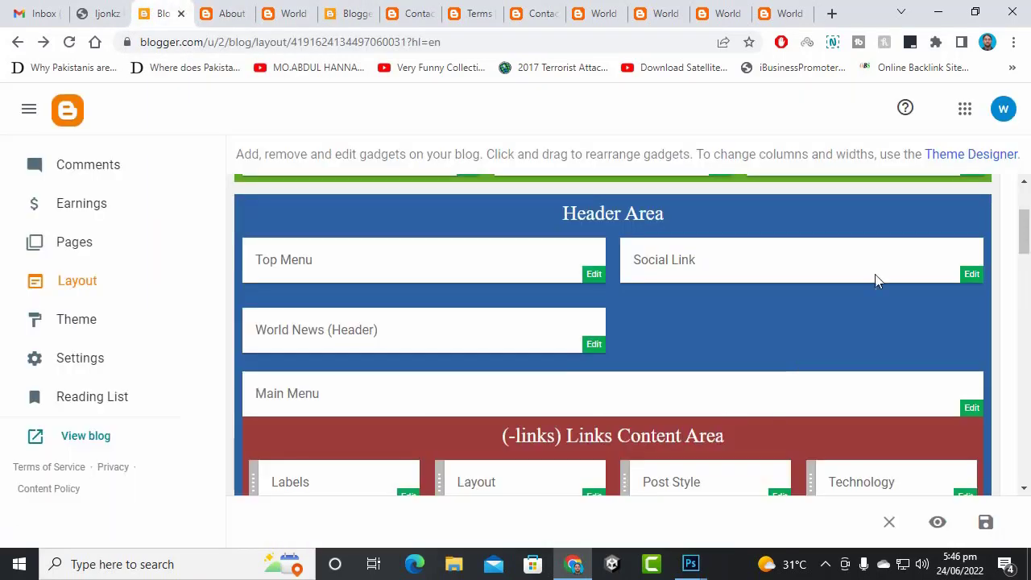
# - Upload pasbantvlogonew.png to show instead of title and description, and save the header and layout
pyautogui.click(596, 346)
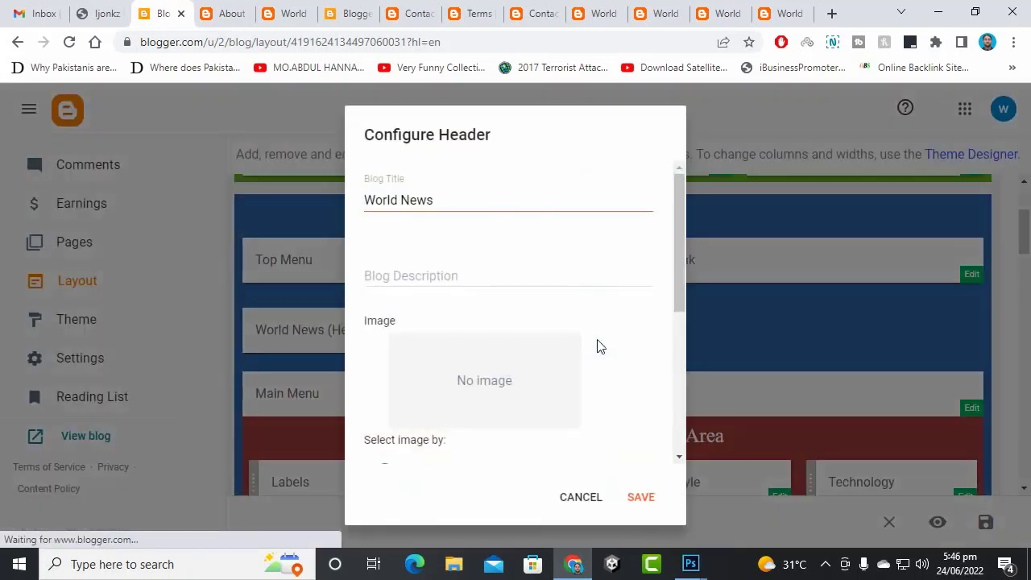
pyautogui.scroll(-1, 469, 285)
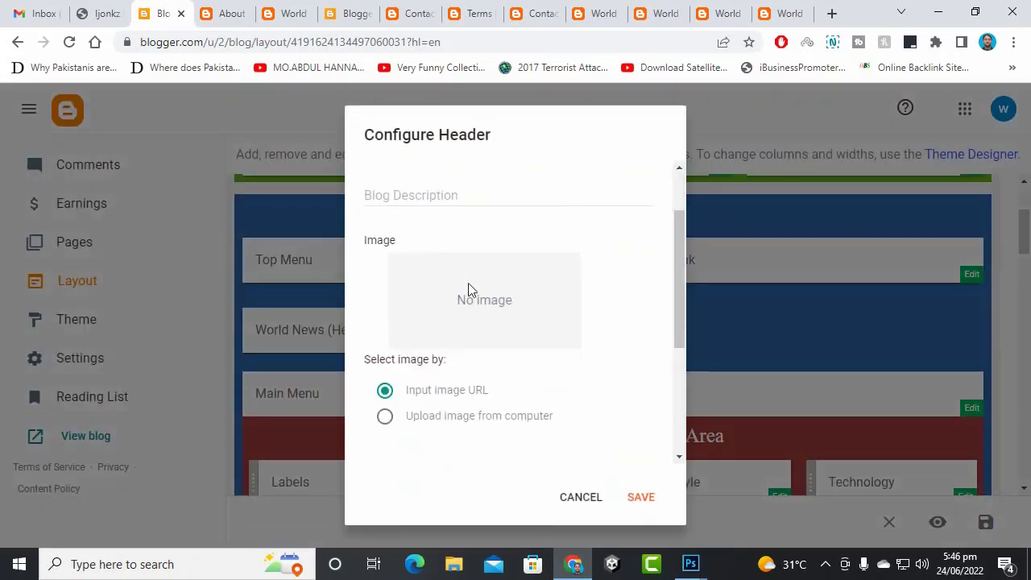
pyautogui.click(385, 417)
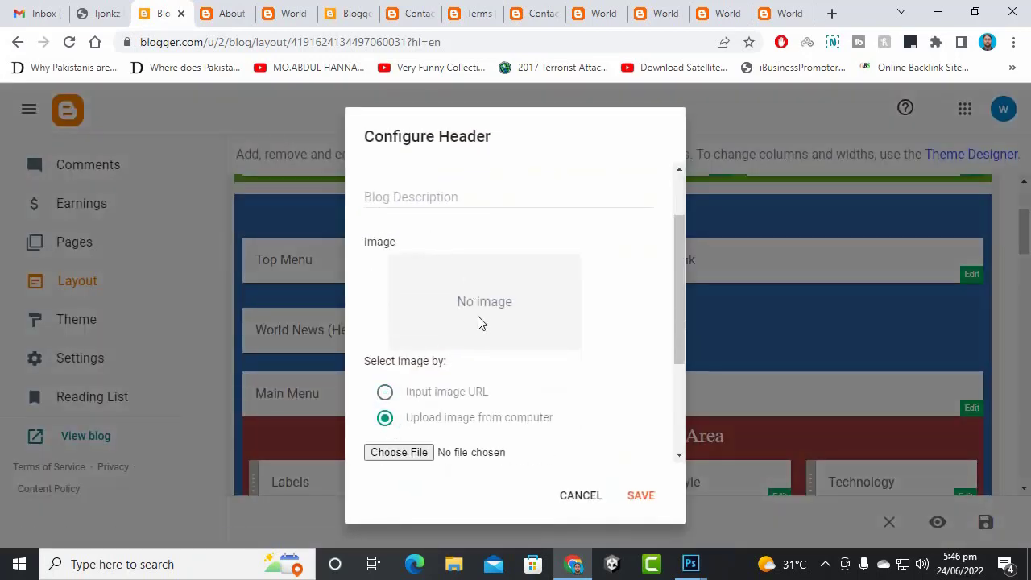
pyautogui.scroll(-1, 480, 322)
pyautogui.click(397, 370)
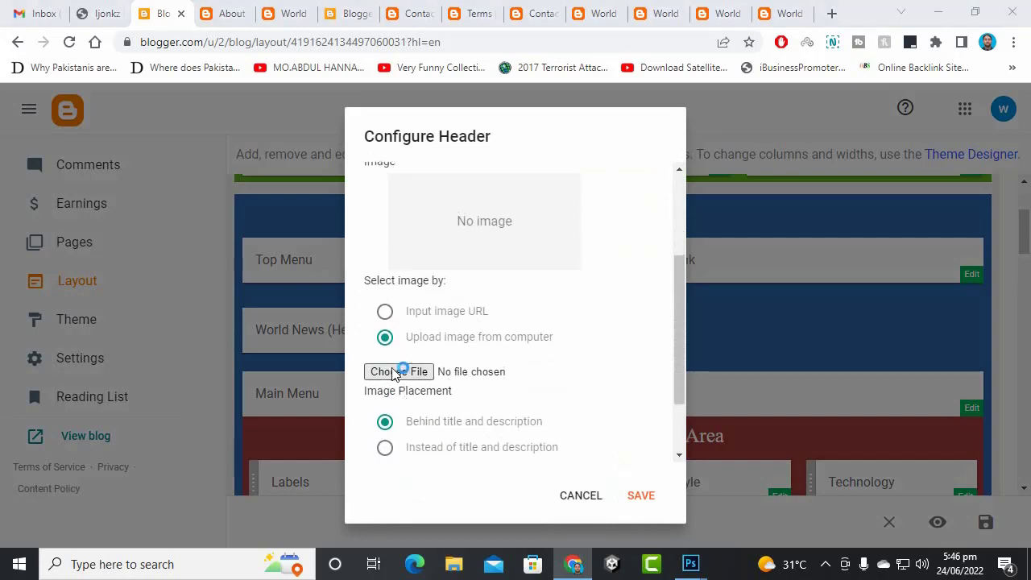
pyautogui.doubleClick(551, 184)
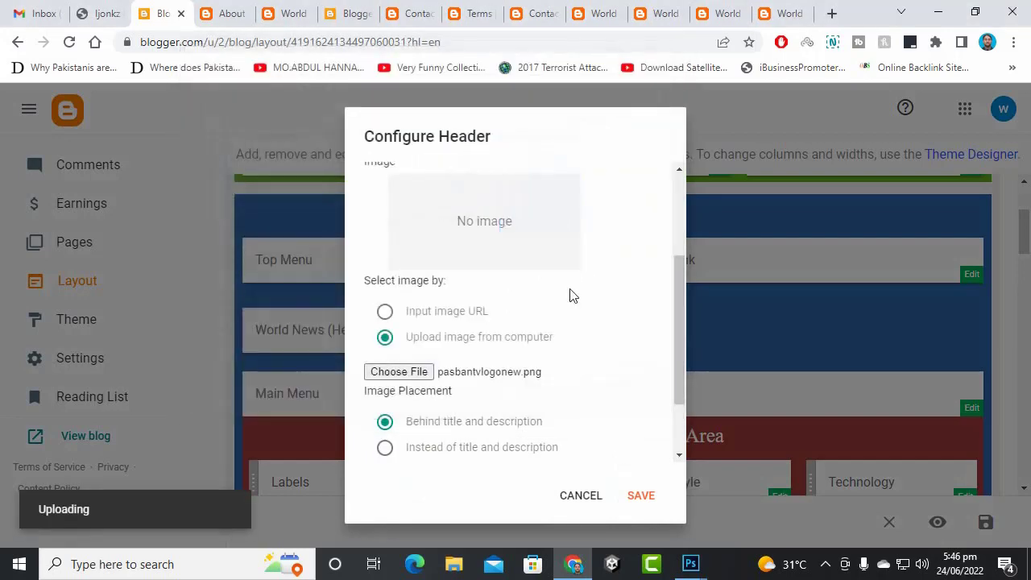
pyautogui.scroll(-1, 525, 370)
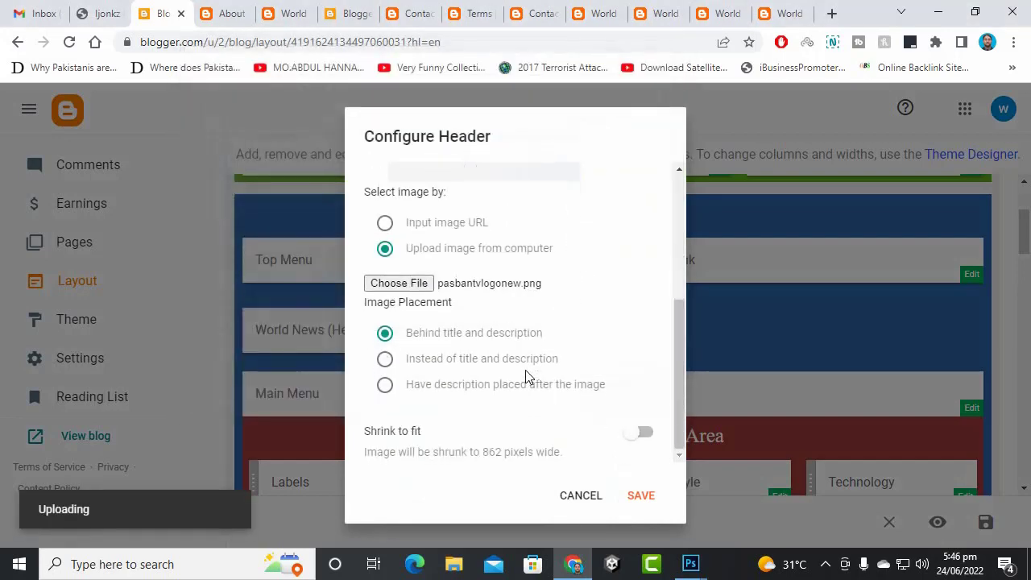
pyautogui.click(393, 363)
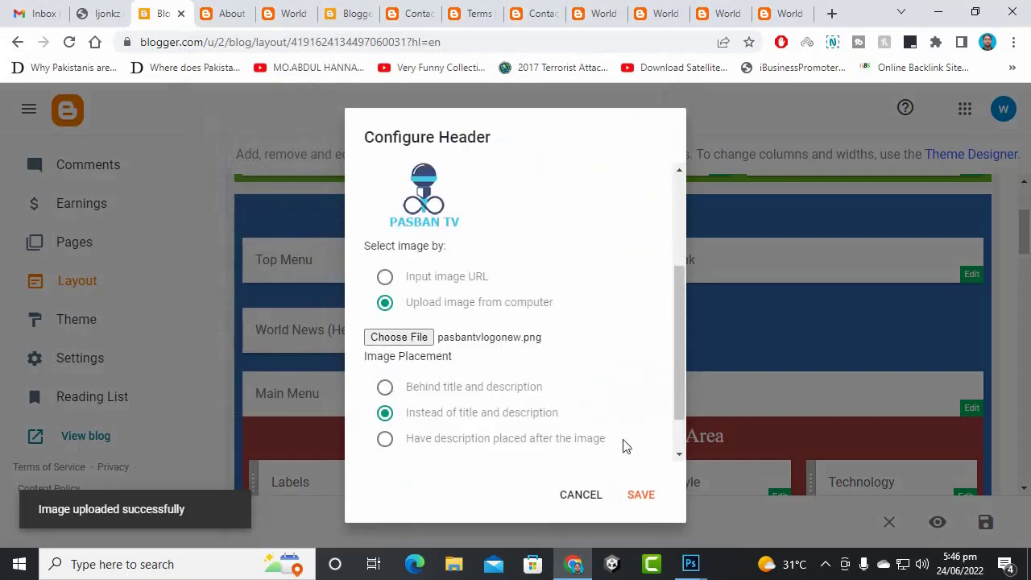
pyautogui.scroll(-1, 626, 446)
pyautogui.click(633, 498)
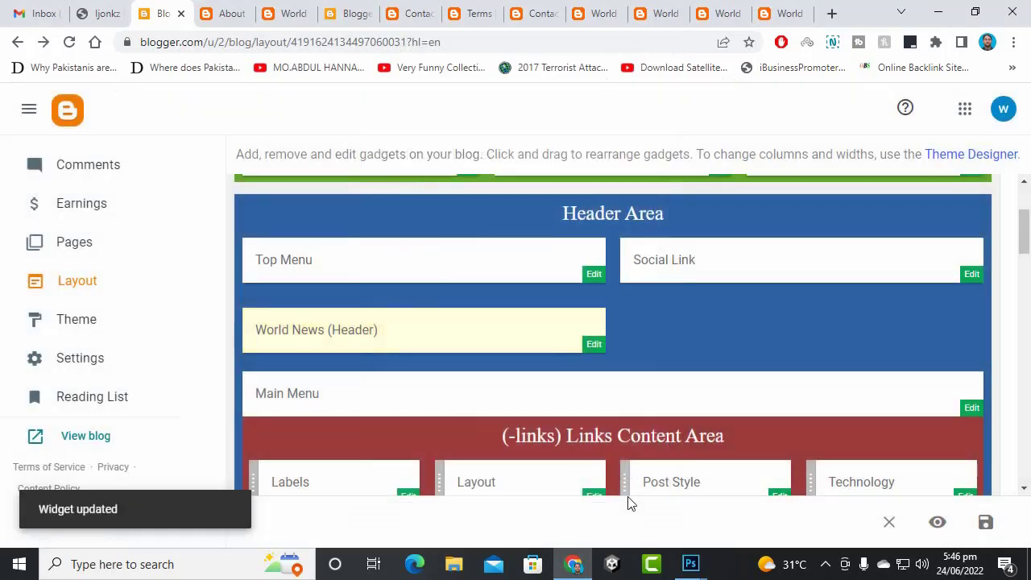
pyautogui.click(985, 522)
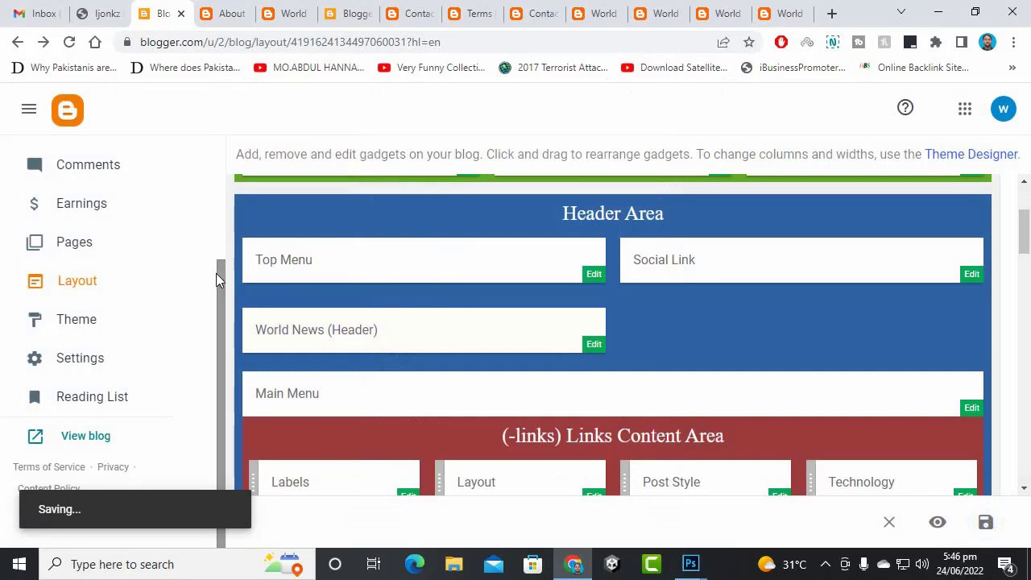
pyautogui.click(113, 439)
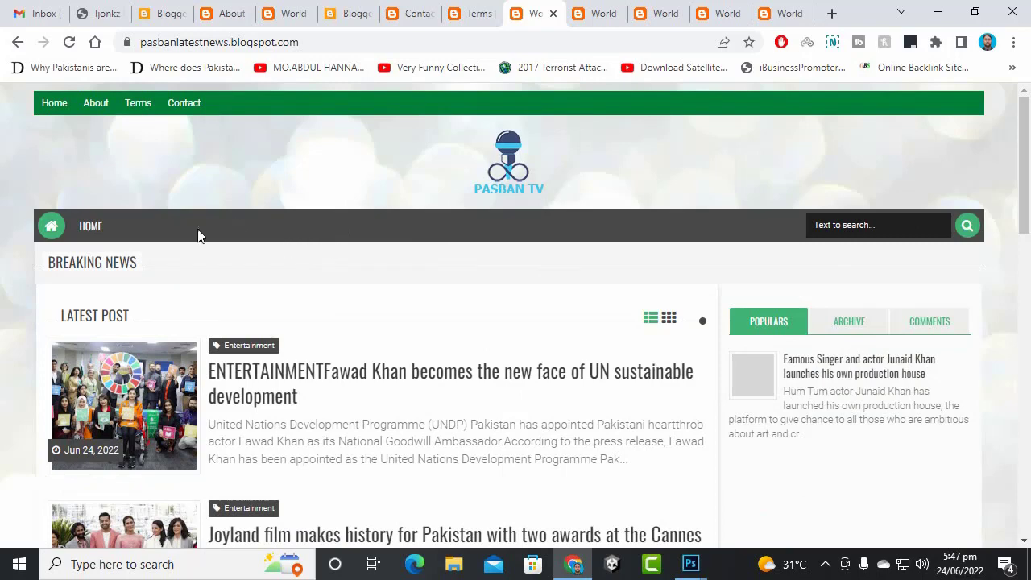
# - Read the Ijonkz Main Menu and Add Mega Menu instructions, then return to Blogger's Layout page
pyautogui.click(113, 6)
pyautogui.scroll(-2, 363, 313)
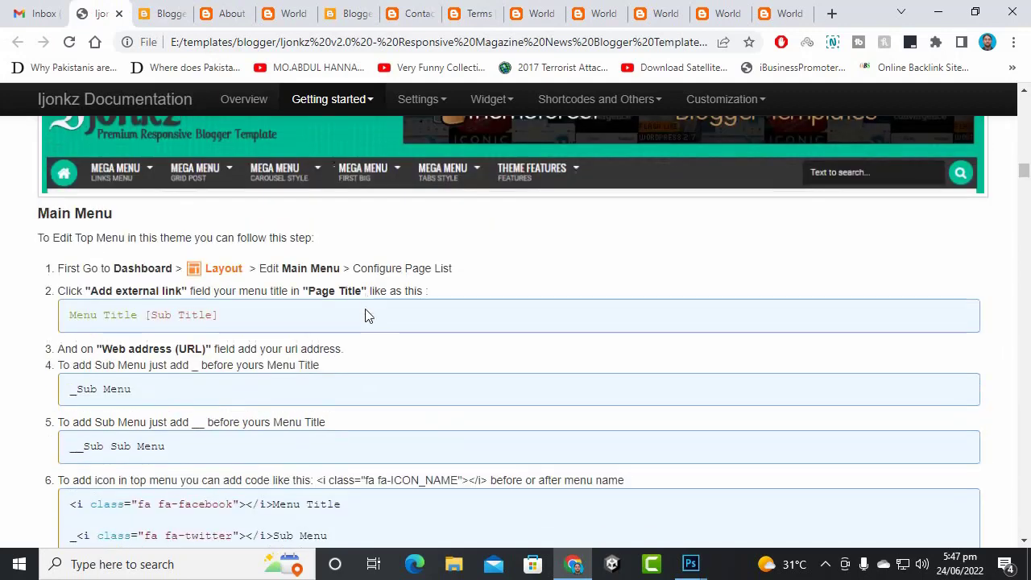
pyautogui.scroll(-5, 366, 315)
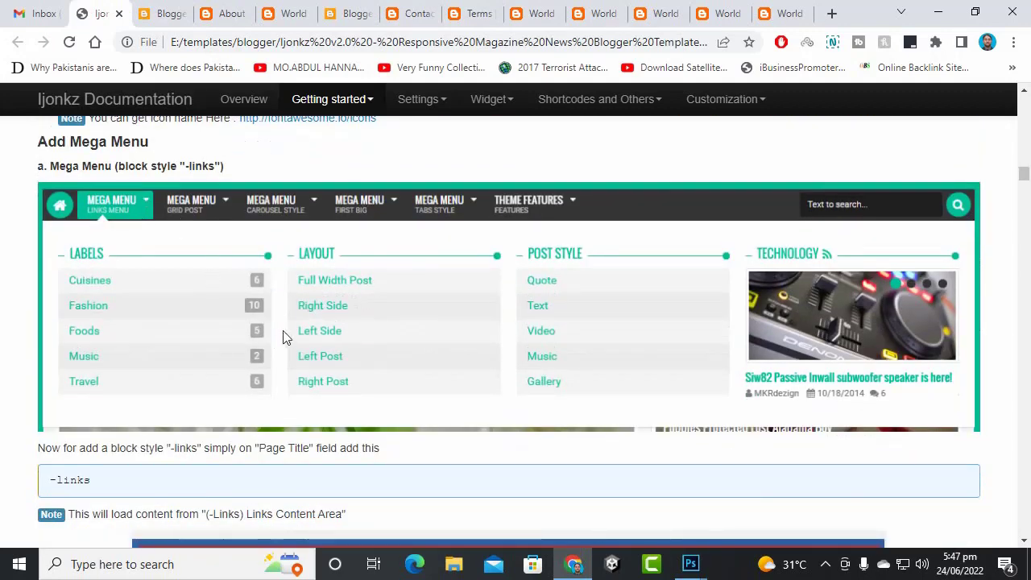
pyautogui.scroll(2, 253, 338)
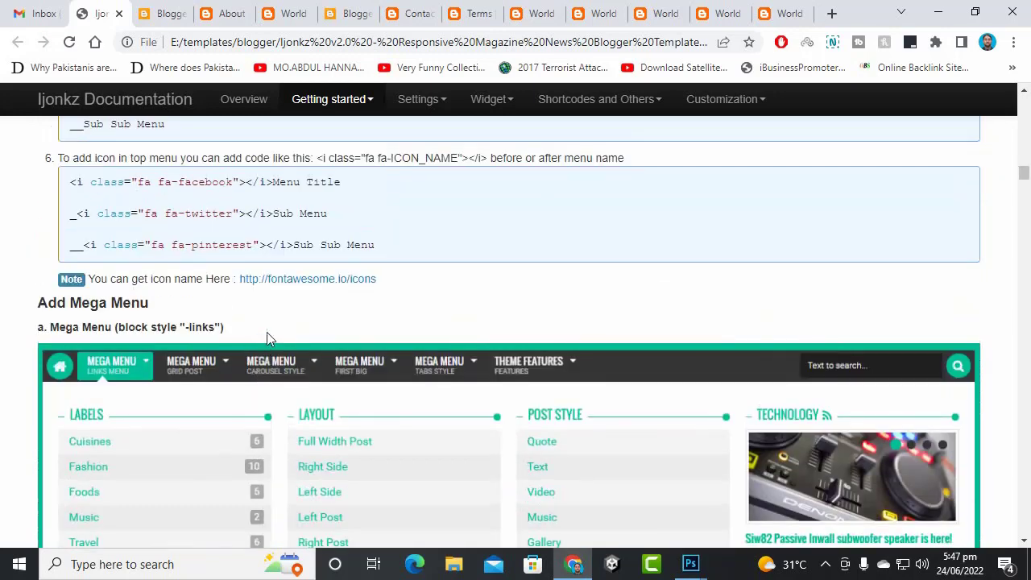
pyautogui.scroll(2, 268, 312)
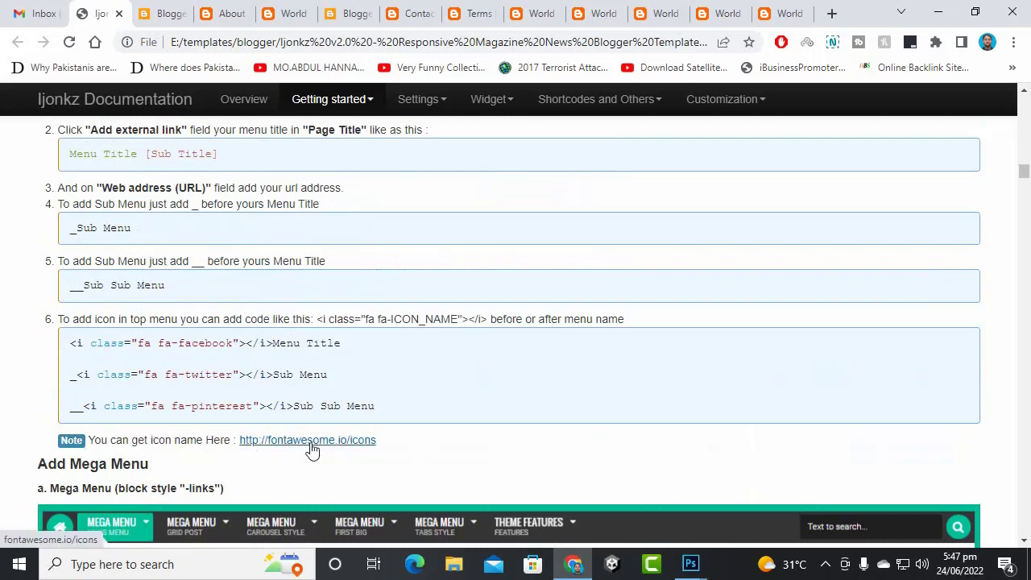
pyautogui.click(158, 13)
pyautogui.scroll(1, 666, 341)
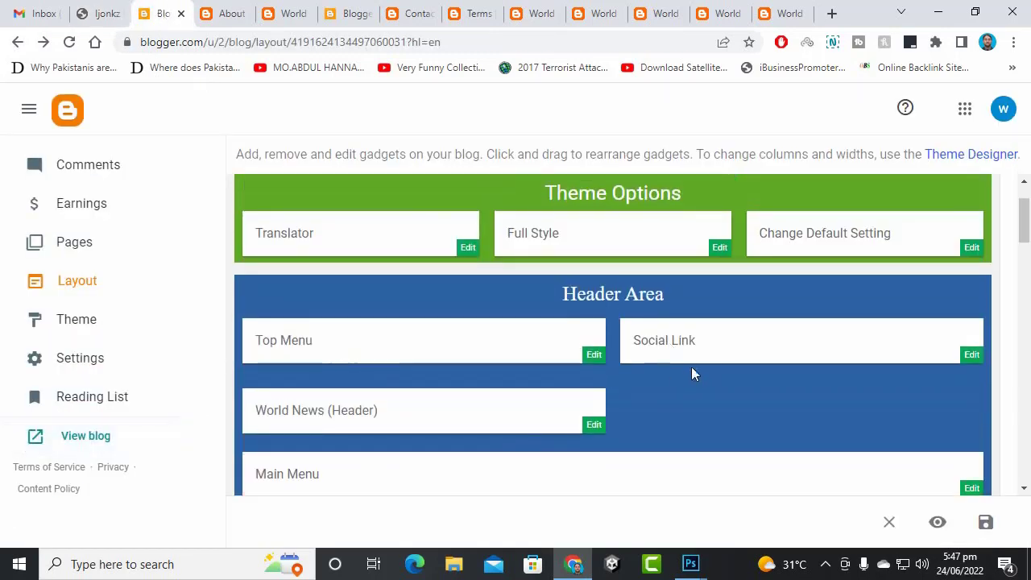
# - Open the Social Link gadget's link list settings, checking the template documentation for guidance
pyautogui.click(969, 360)
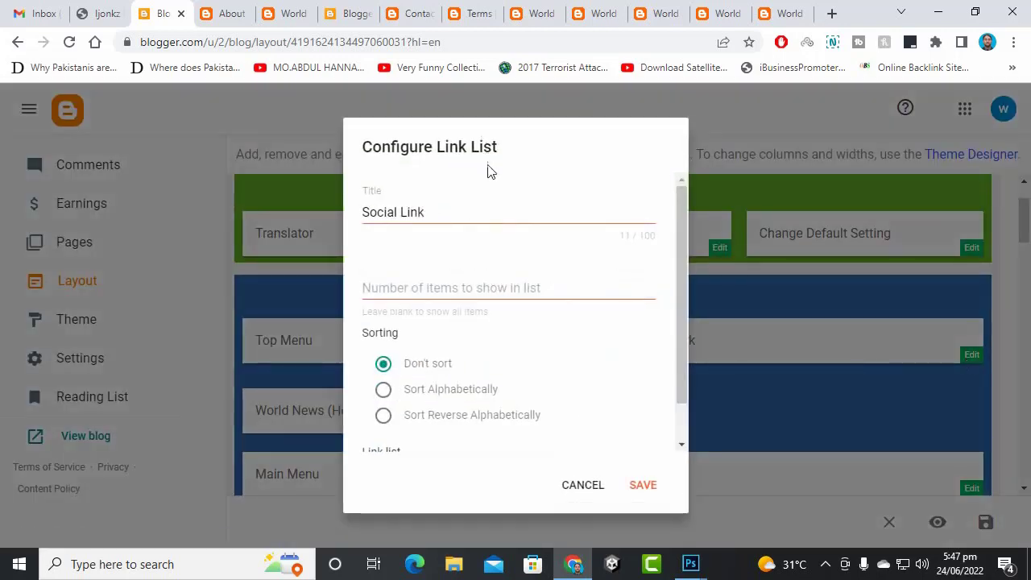
pyautogui.click(103, 10)
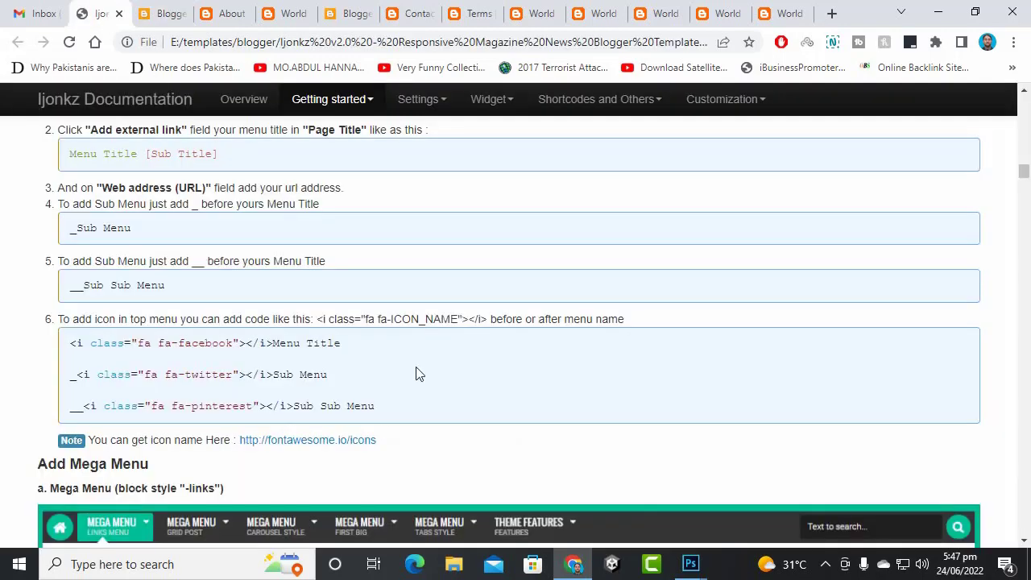
pyautogui.scroll(15, 407, 376)
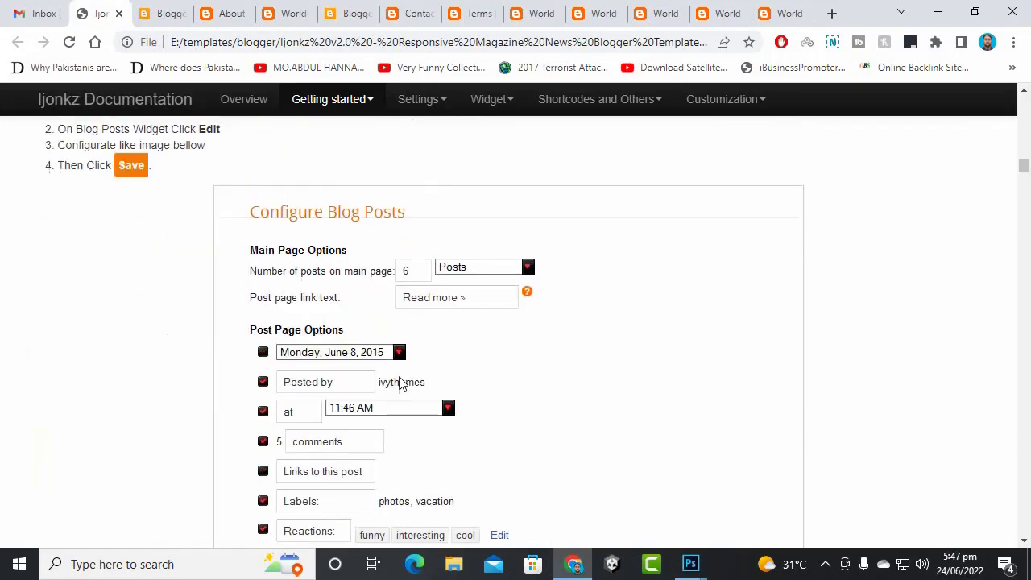
pyautogui.scroll(12, 400, 384)
pyautogui.scroll(-9, 403, 385)
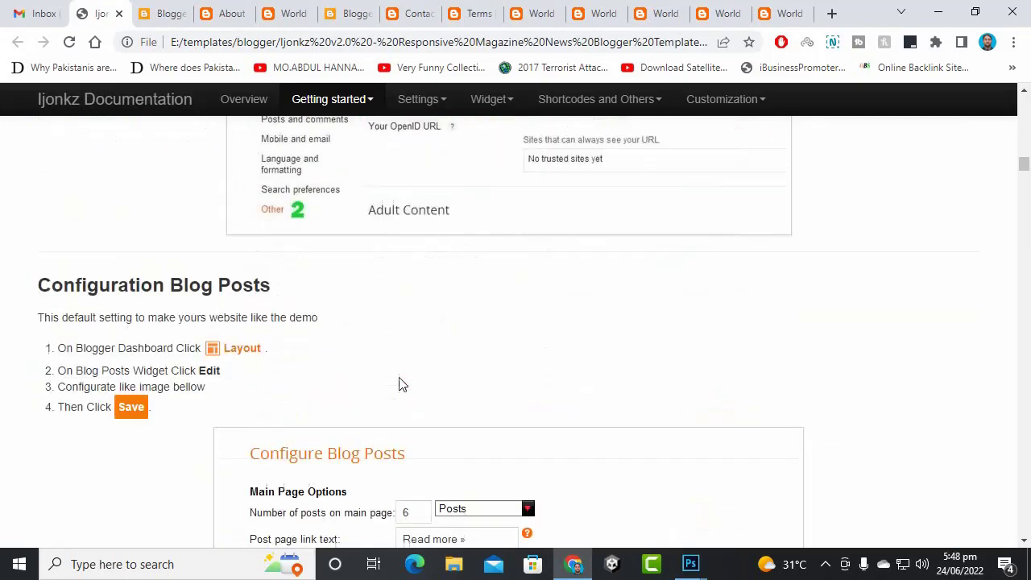
pyautogui.scroll(-10, 402, 385)
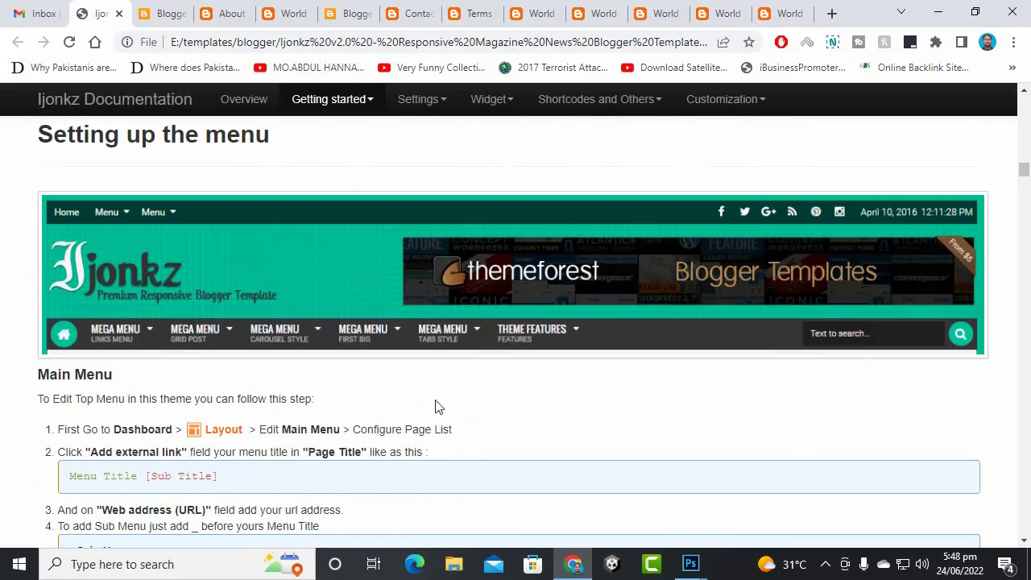
pyautogui.scroll(-2, 431, 411)
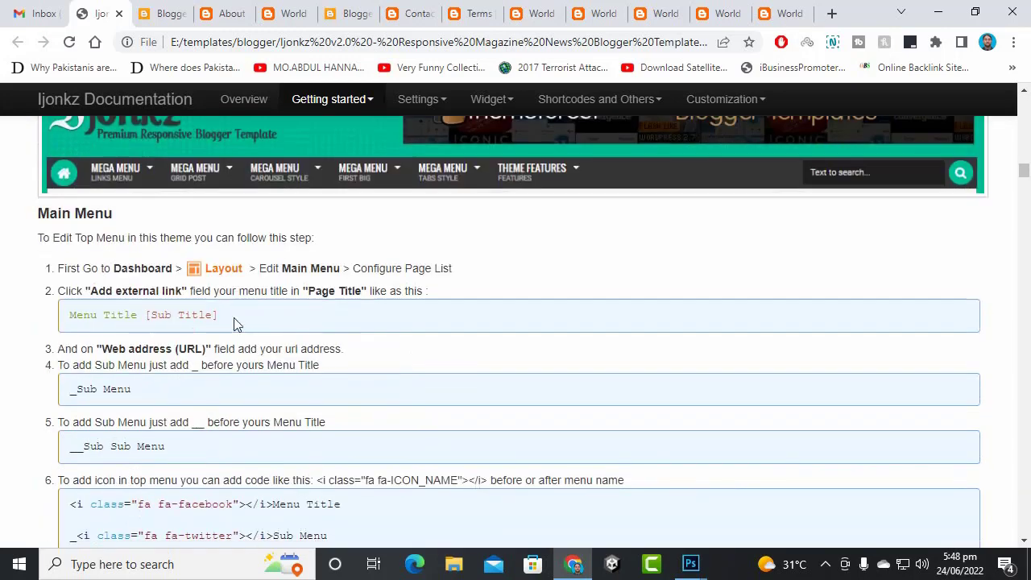
pyautogui.scroll(-3, 236, 323)
pyautogui.scroll(-7, 236, 323)
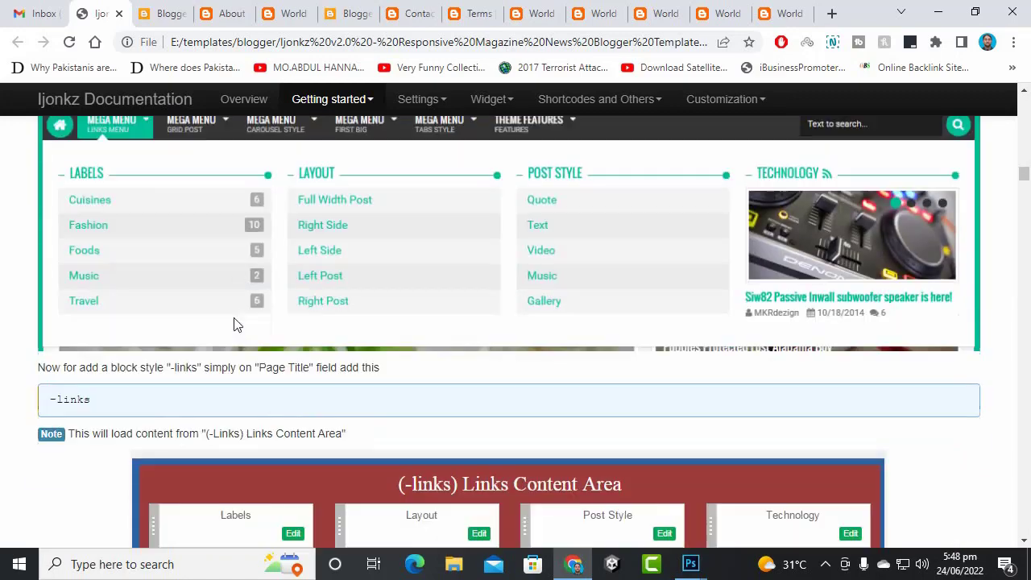
pyautogui.scroll(-9, 233, 323)
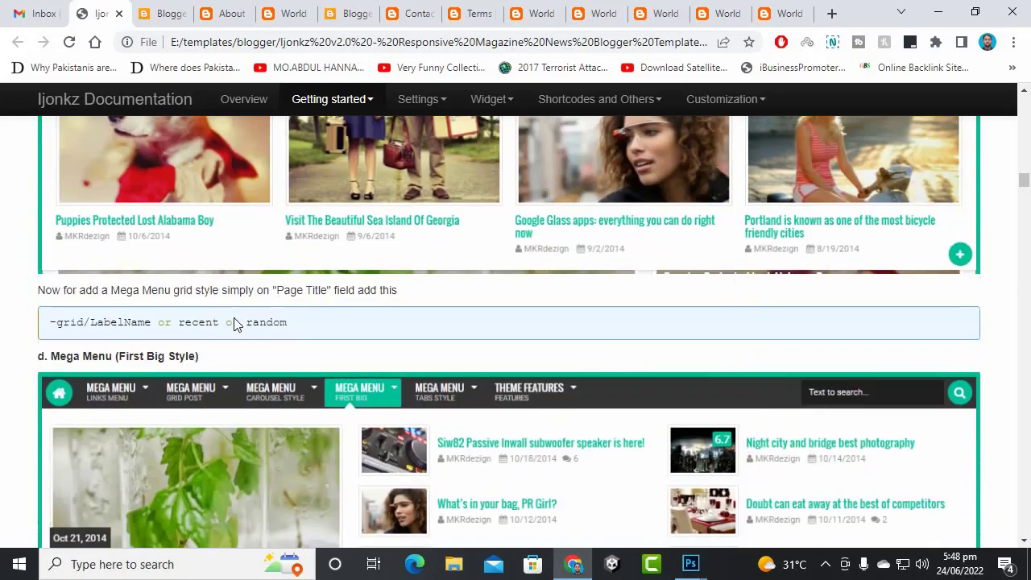
pyautogui.scroll(8, 236, 328)
pyautogui.click(165, 14)
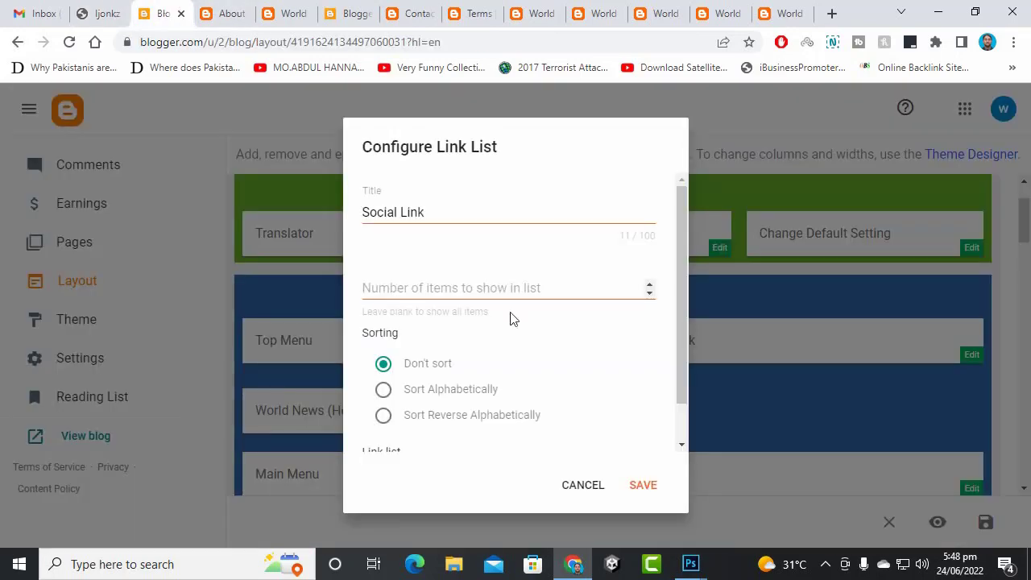
pyautogui.scroll(-1, 628, 386)
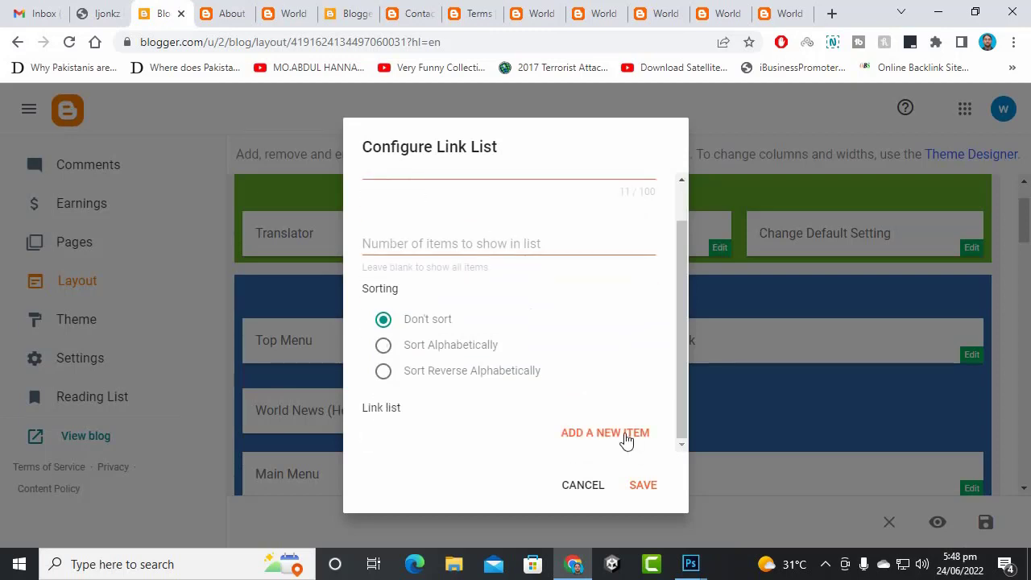
# - Load facebook.com in a new browser tab
pyautogui.click(832, 13)
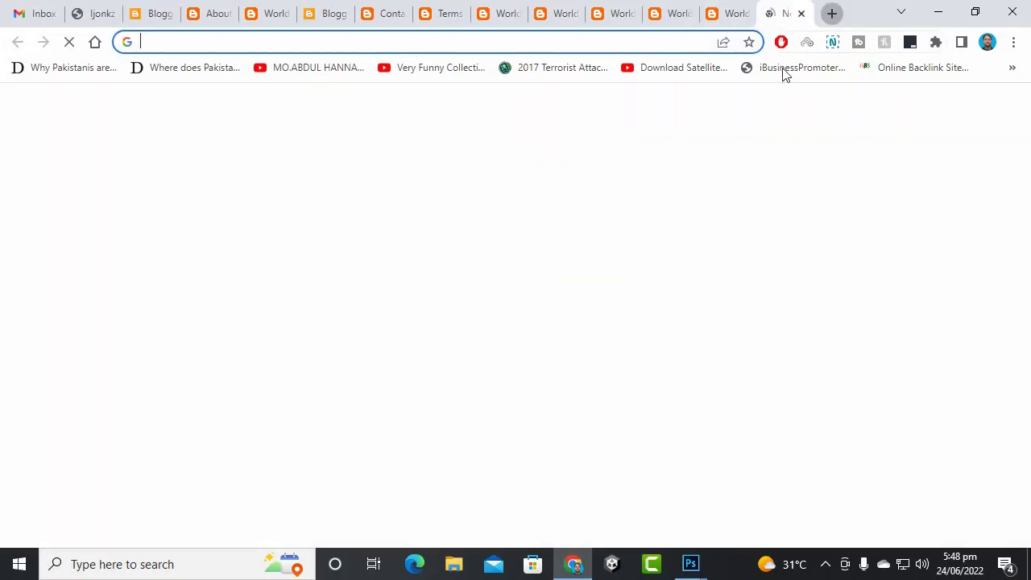
pyautogui.write('fa')
pyautogui.press('Return')
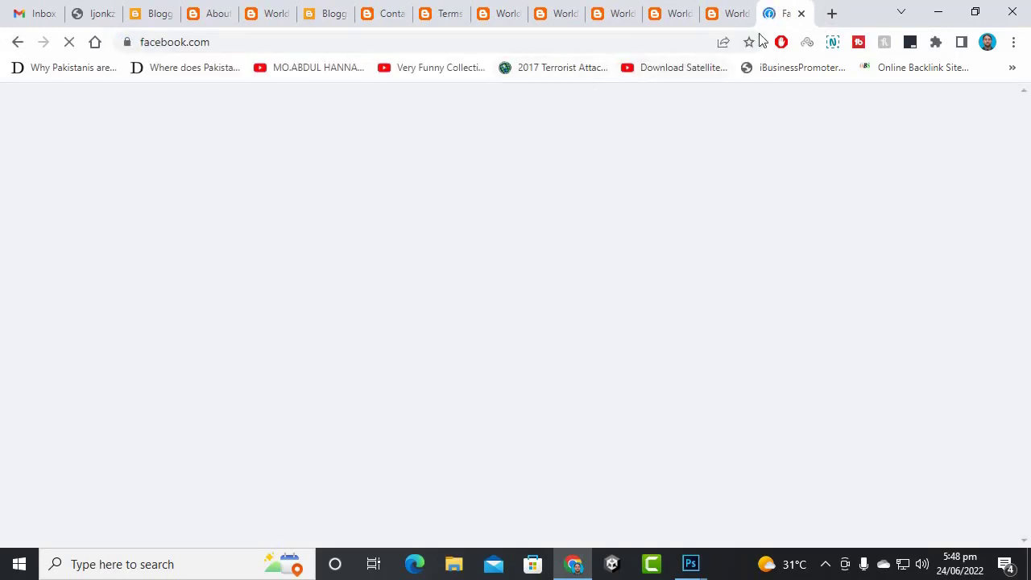
# - Open the YouTube channel and the Instagram site in new browser tabs
pyautogui.click(831, 15)
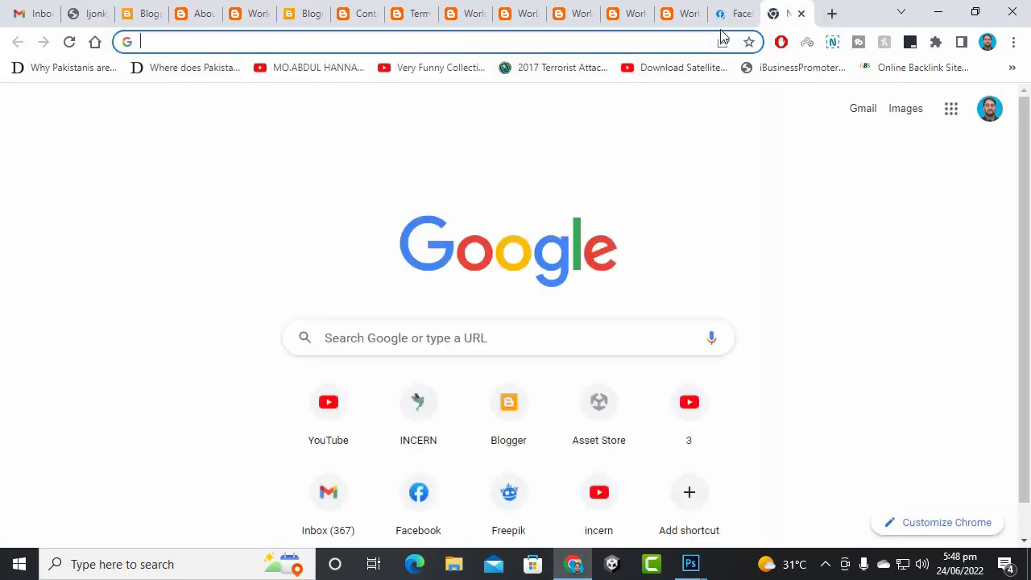
pyautogui.write('you')
pyautogui.press('Down')
pyautogui.press('Down')
pyautogui.press('Down')
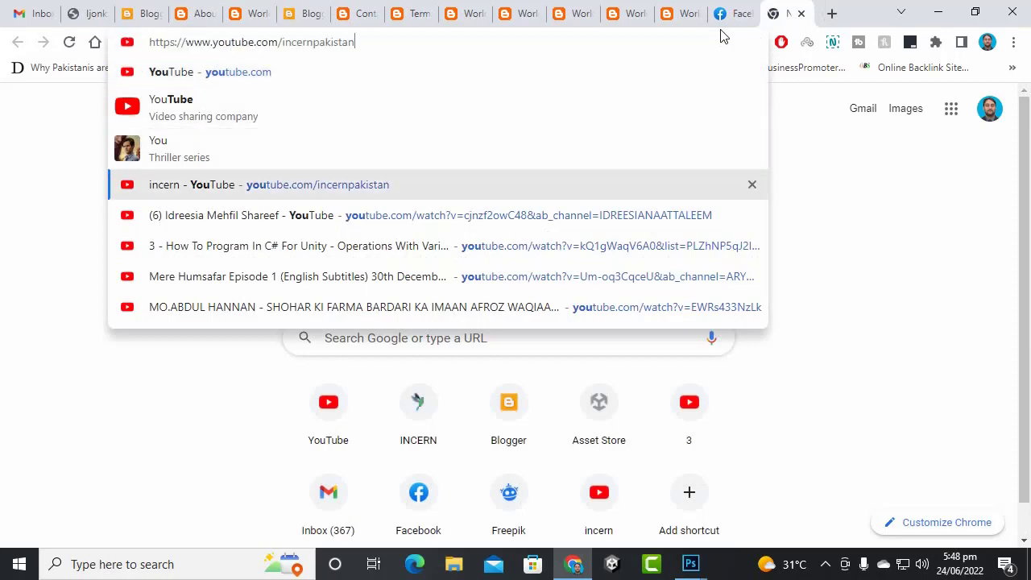
pyautogui.press('Return')
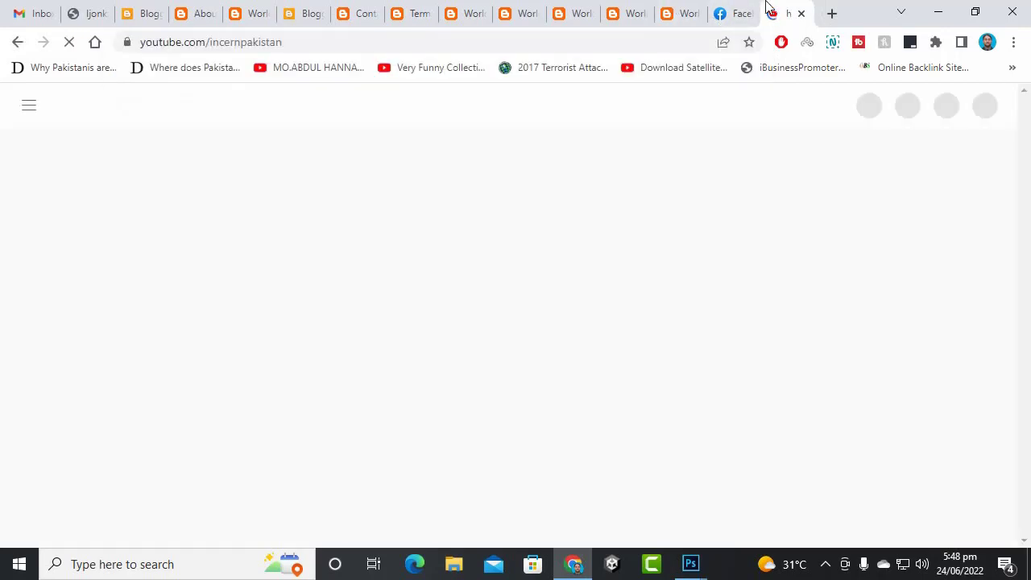
pyautogui.click(744, 9)
pyautogui.hotkey('ctrl', 't')
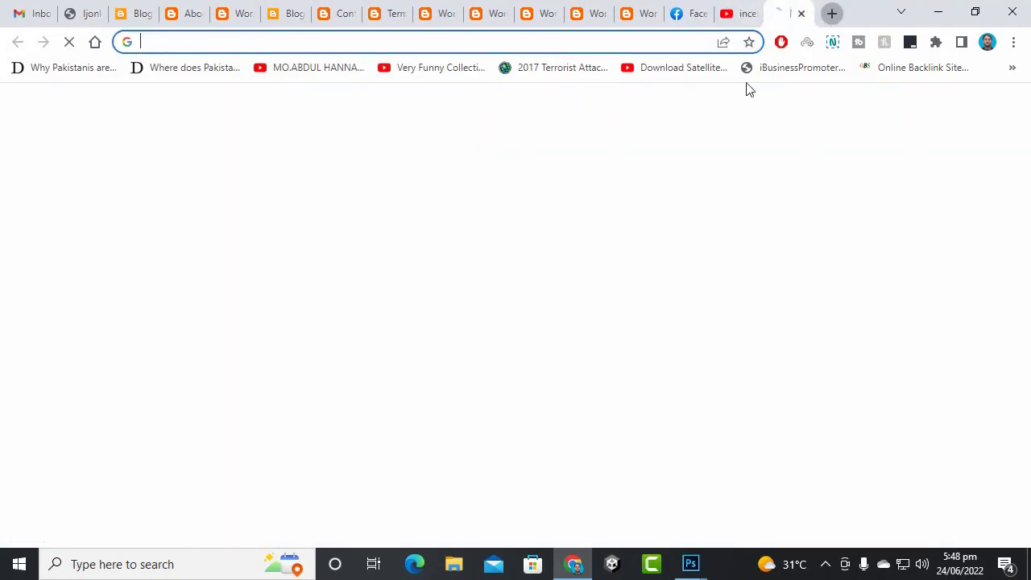
pyautogui.write('ins')
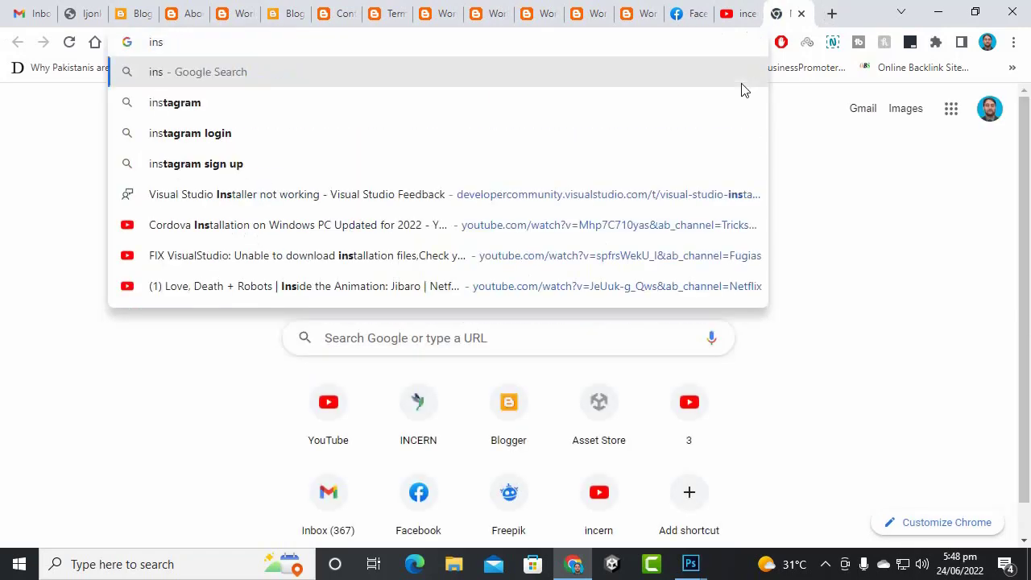
pyautogui.press('Down')
pyautogui.press('Return')
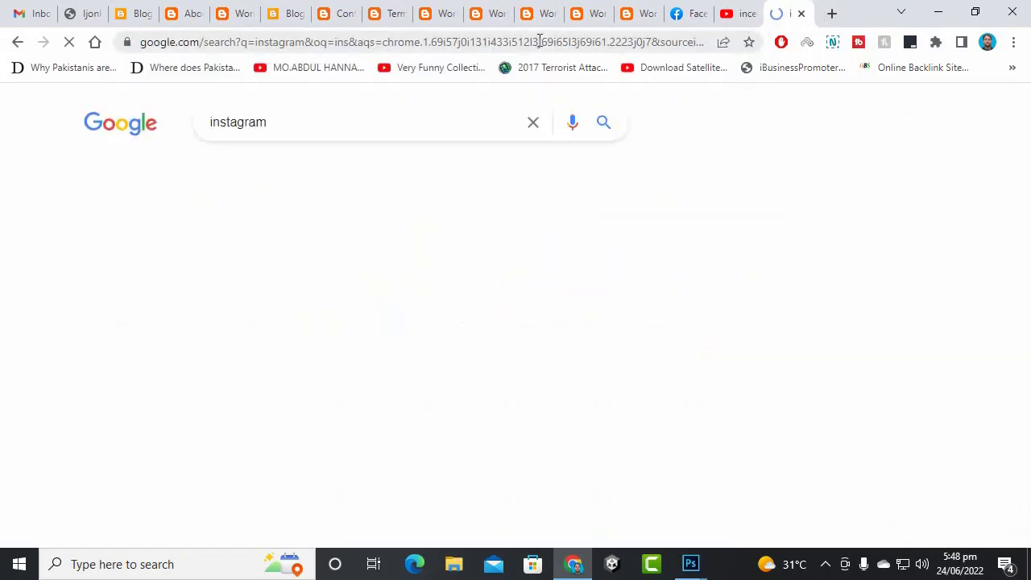
pyautogui.click(153, 266)
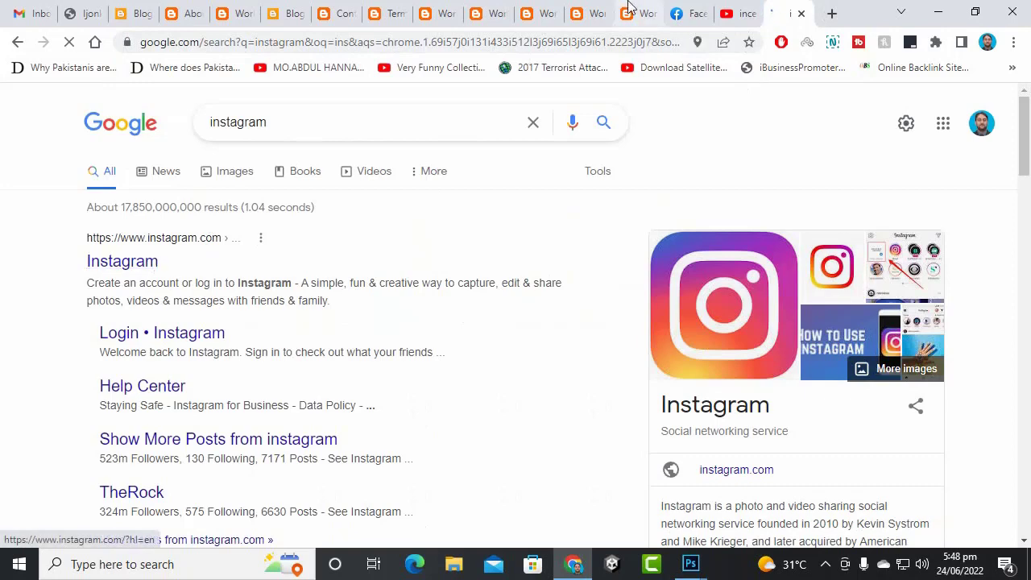
# - Copy the Facebook profile page address, then return to the Blogger layout settings
pyautogui.click(682, 10)
pyautogui.click(797, 113)
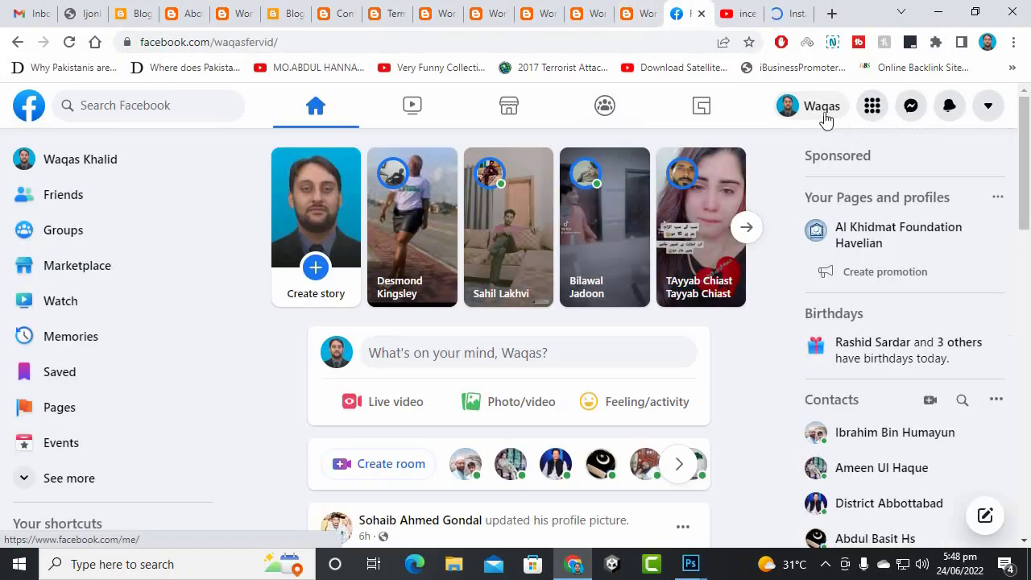
pyautogui.click(363, 42)
pyautogui.rightClick(365, 43)
pyautogui.click(391, 135)
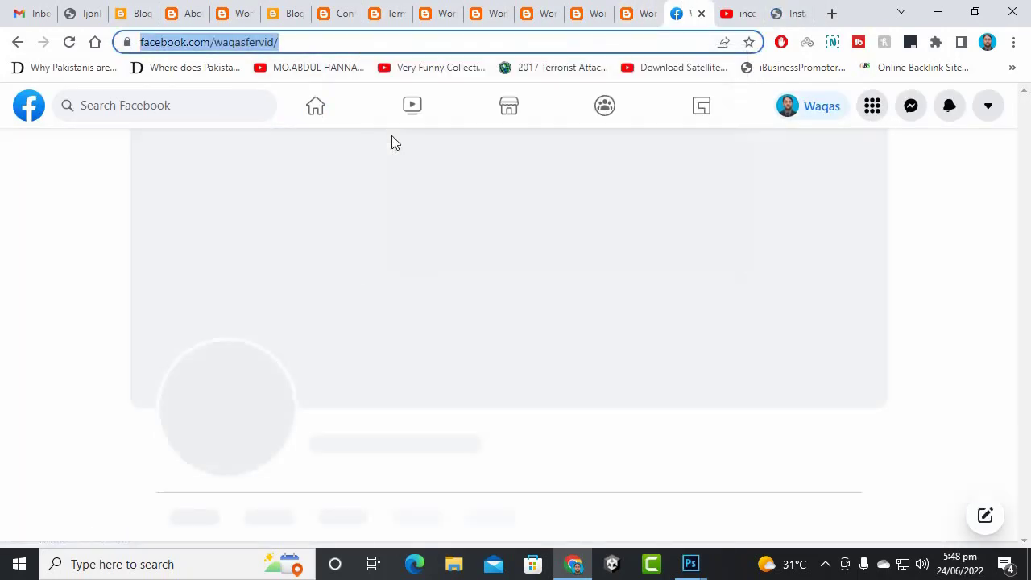
pyautogui.click(181, 13)
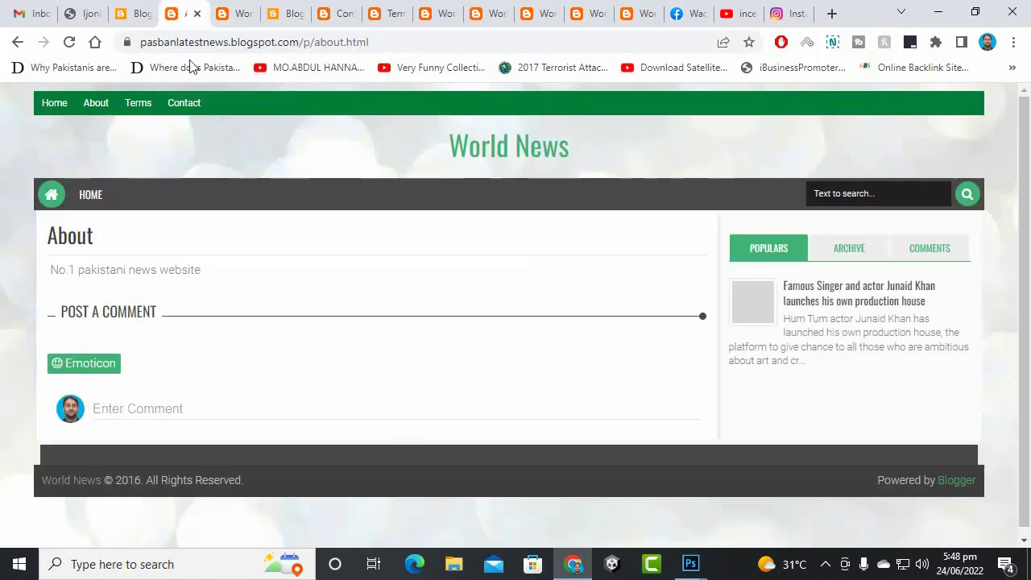
pyautogui.click(153, 6)
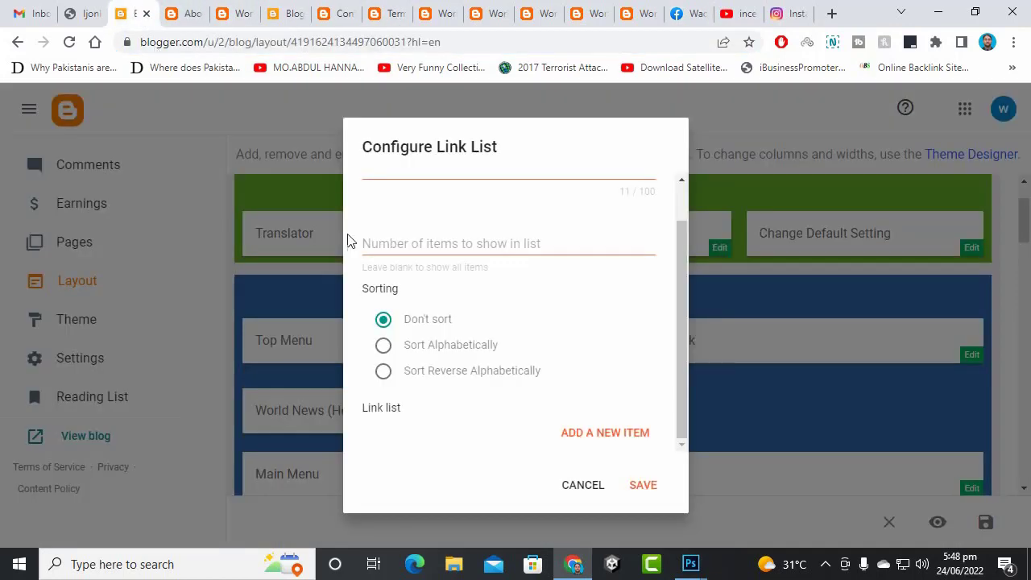
# - Add a facebook link with the copied Facebook profile address to the Social Link list
pyautogui.click(593, 433)
pyautogui.click(461, 446)
pyautogui.scroll(-3, 520, 322)
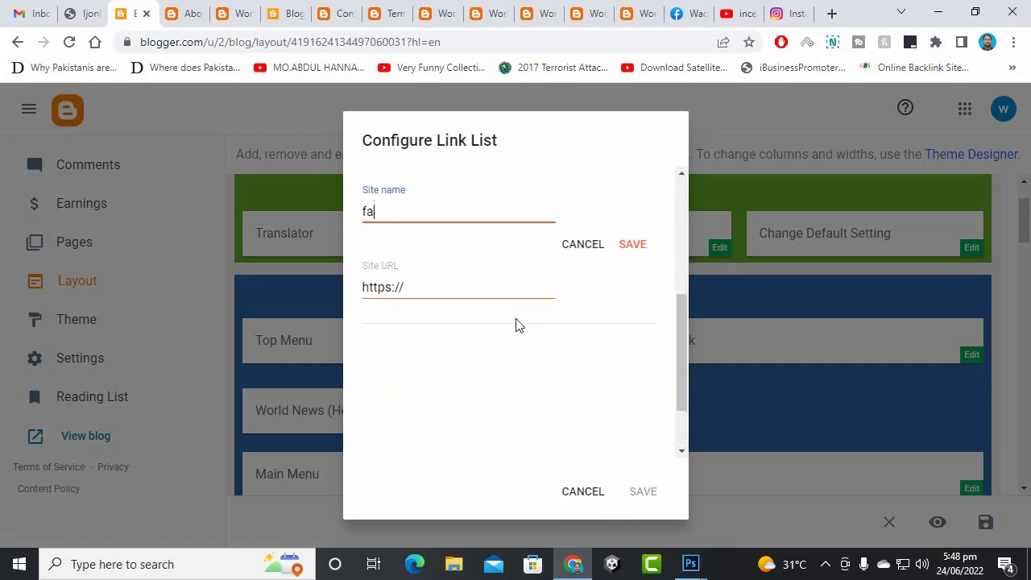
pyautogui.write('facebook')
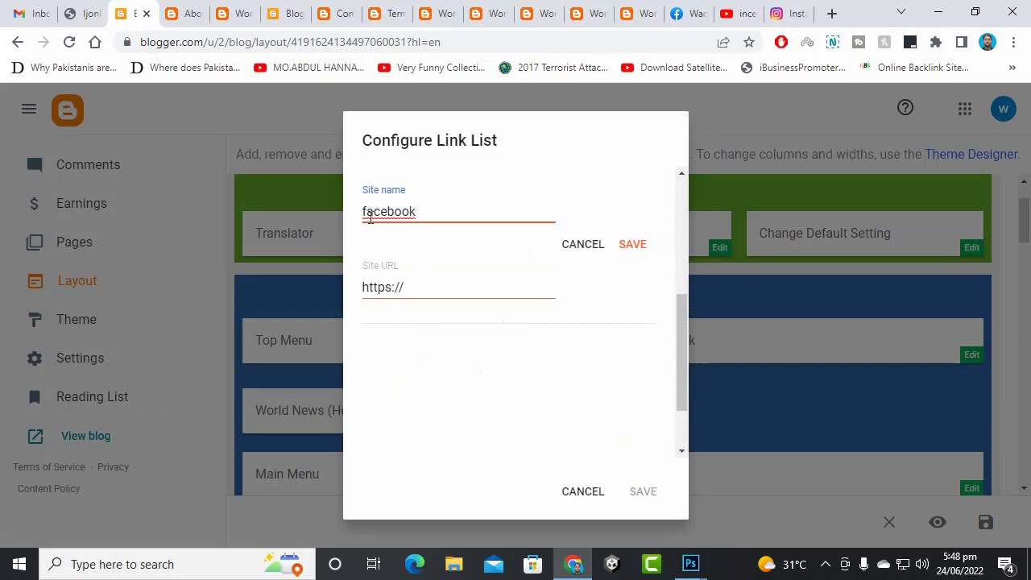
pyautogui.moveTo(430, 214); pyautogui.dragTo(331, 237)
pyautogui.click(446, 280)
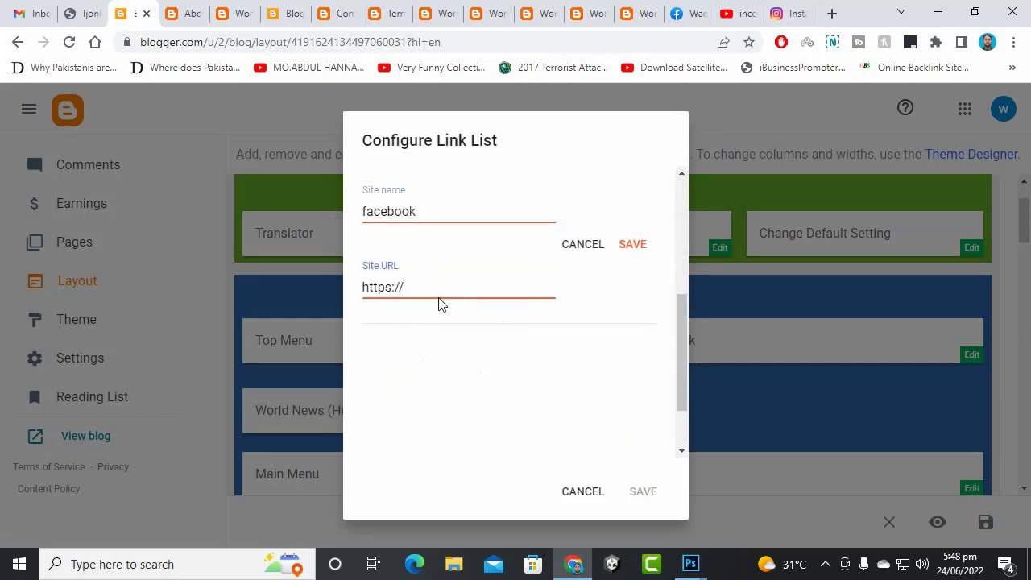
pyautogui.hotkey('ctrl', 'a')
pyautogui.hotkey('ctrl', 'v')
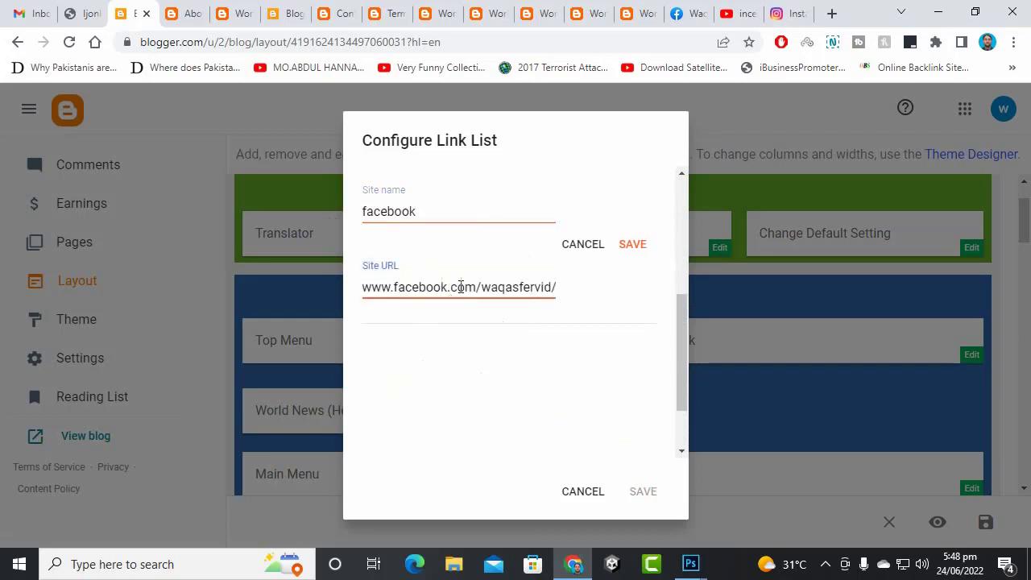
pyautogui.click(626, 247)
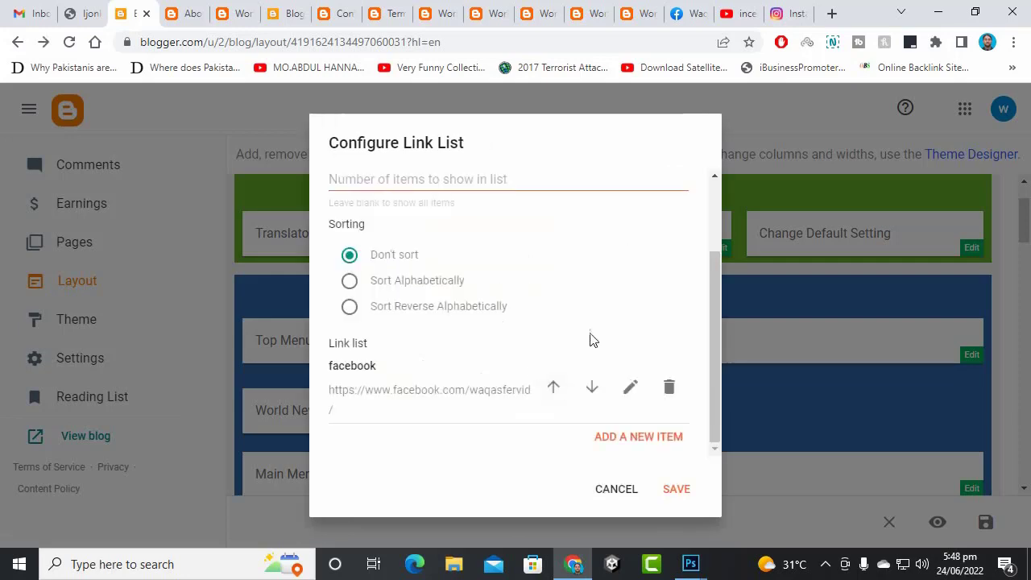
# - Copy the YouTube channel address and add it as a new link named youtube
pyautogui.click(644, 436)
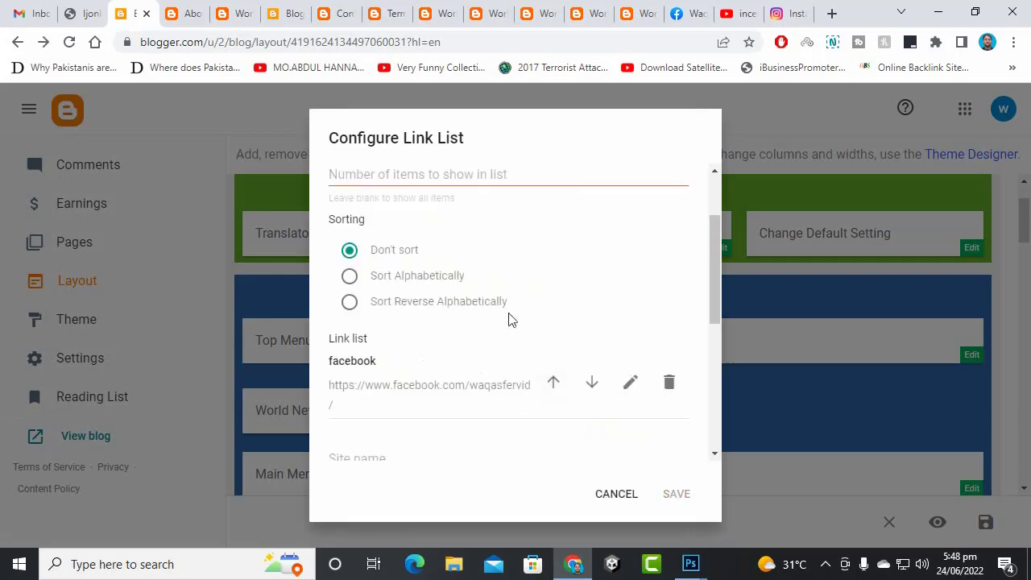
pyautogui.click(691, 13)
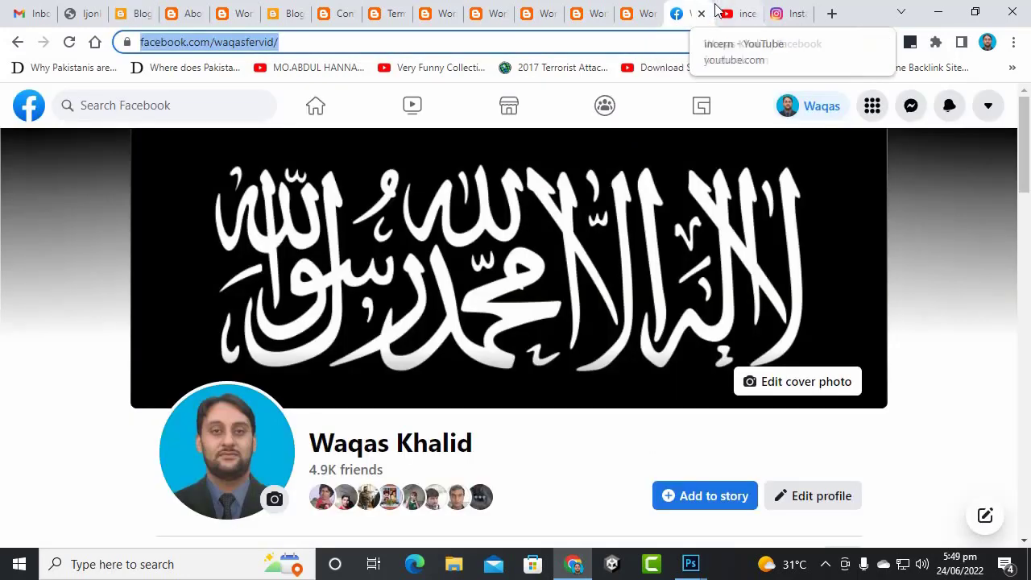
pyautogui.click(731, 13)
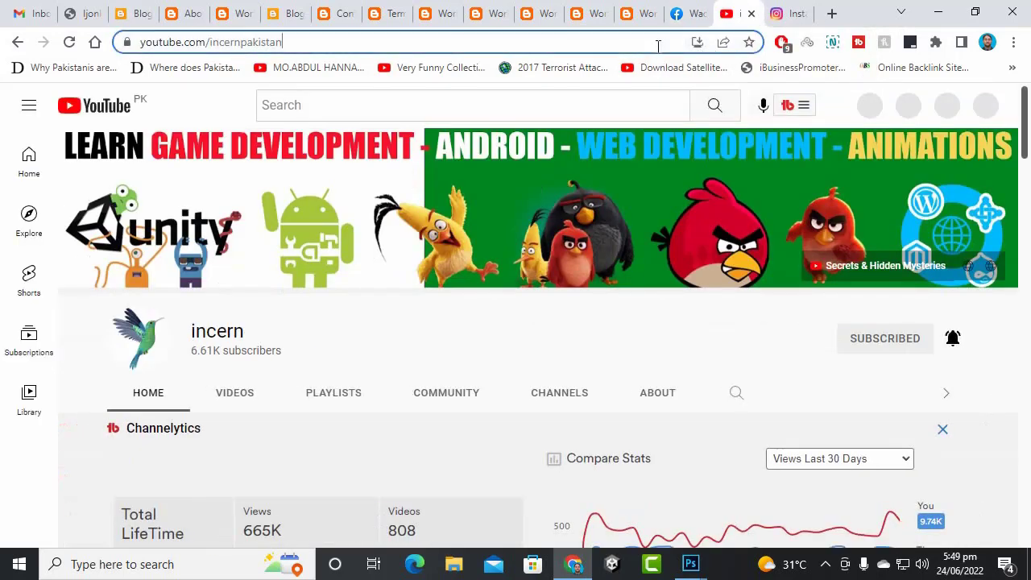
pyautogui.rightClick(658, 46)
pyautogui.click(731, 138)
pyautogui.click(132, 13)
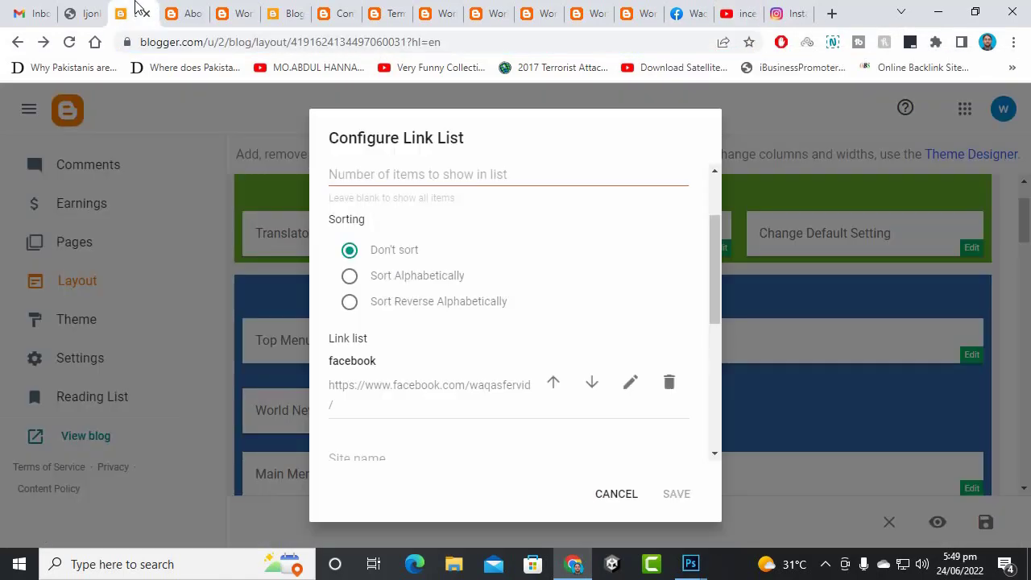
pyautogui.scroll(-1, 454, 382)
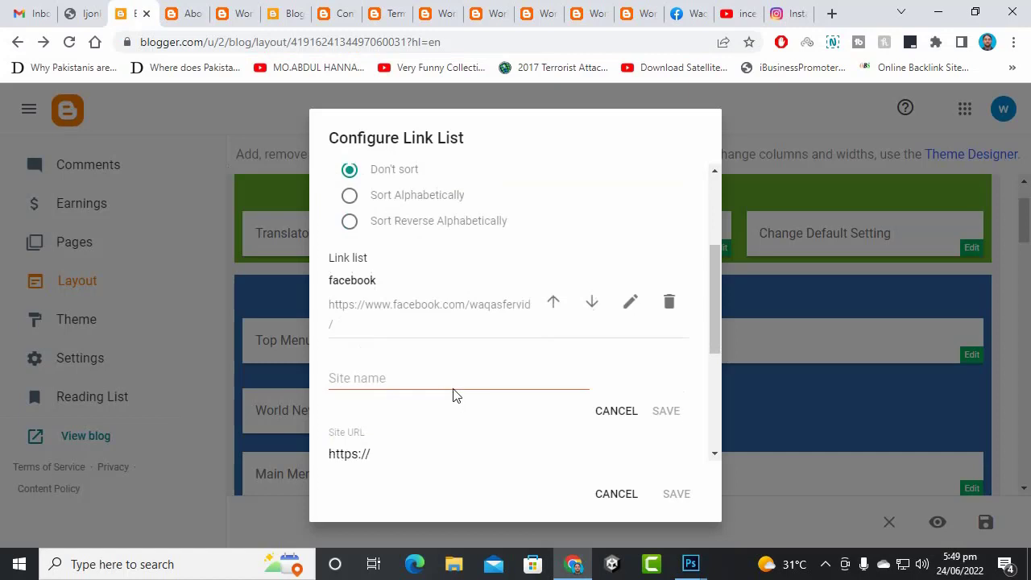
pyautogui.click(455, 386)
pyautogui.write('youtube')
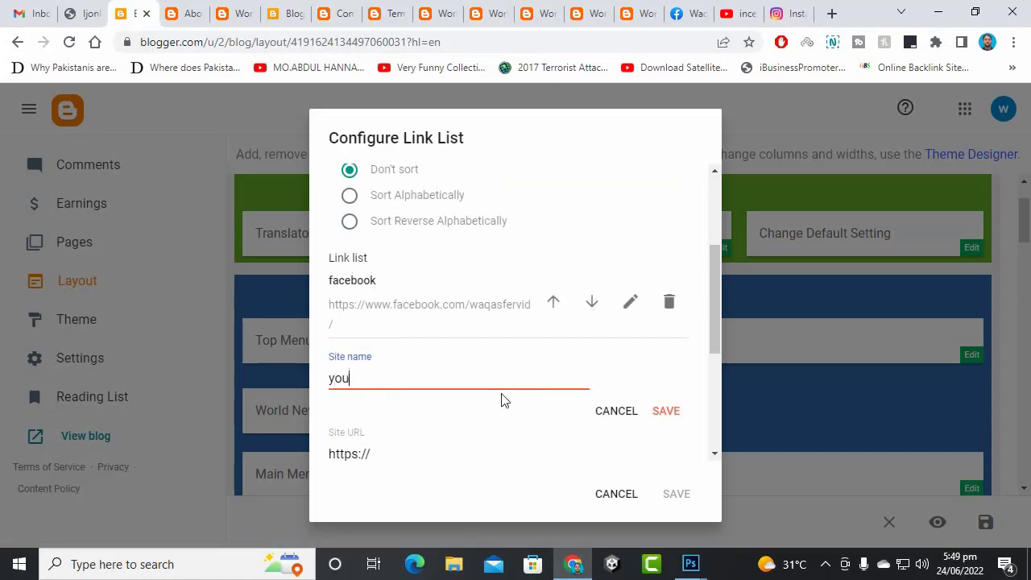
pyautogui.click(370, 455)
pyautogui.hotkey('ctrl', 'a')
pyautogui.hotkey('ctrl', 'v')
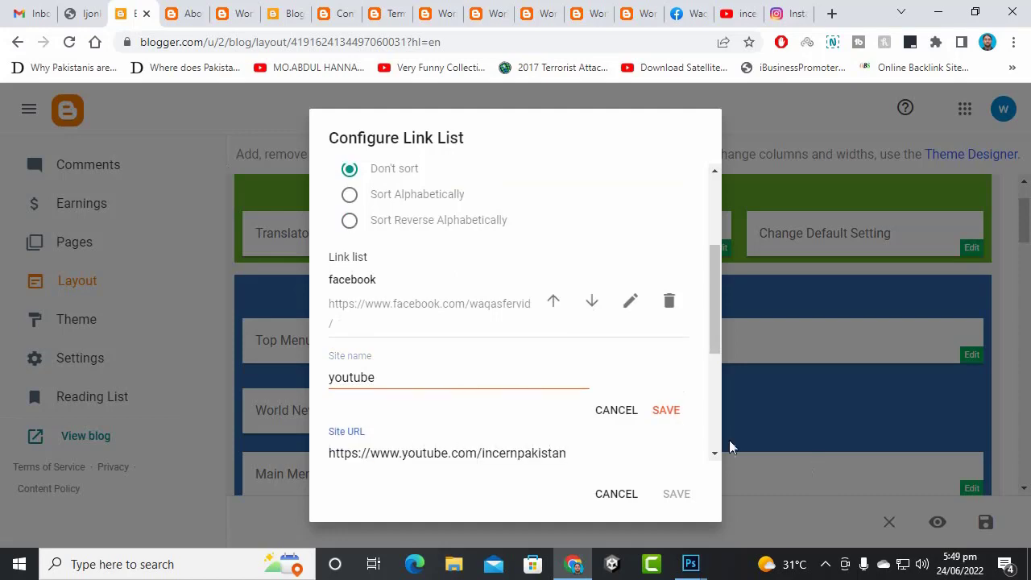
pyautogui.click(673, 417)
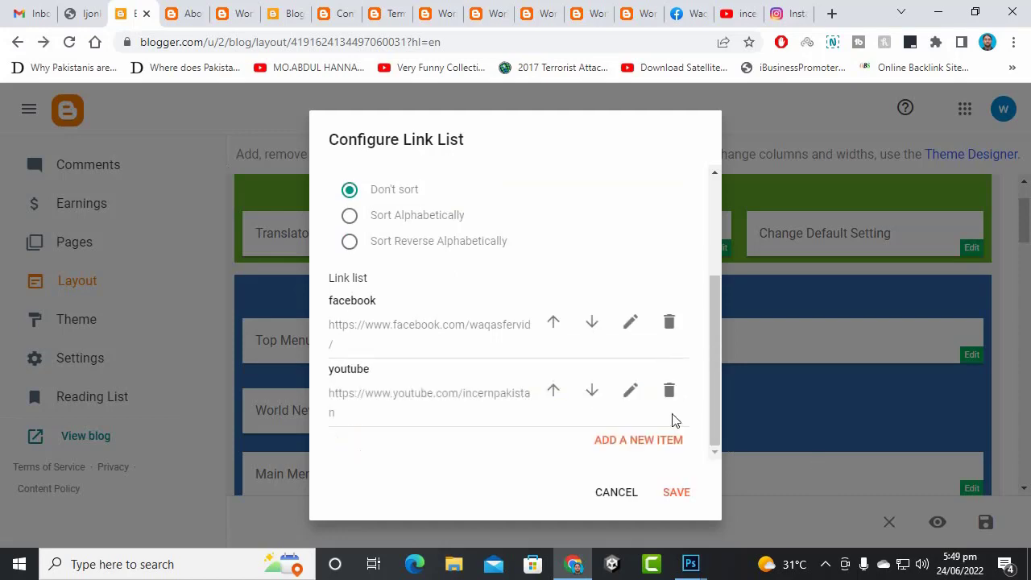
# - Close the Facebook, YouTube and Instagram tabs and save the updated link list
pyautogui.click(704, 25)
pyautogui.click(701, 16)
pyautogui.click(702, 16)
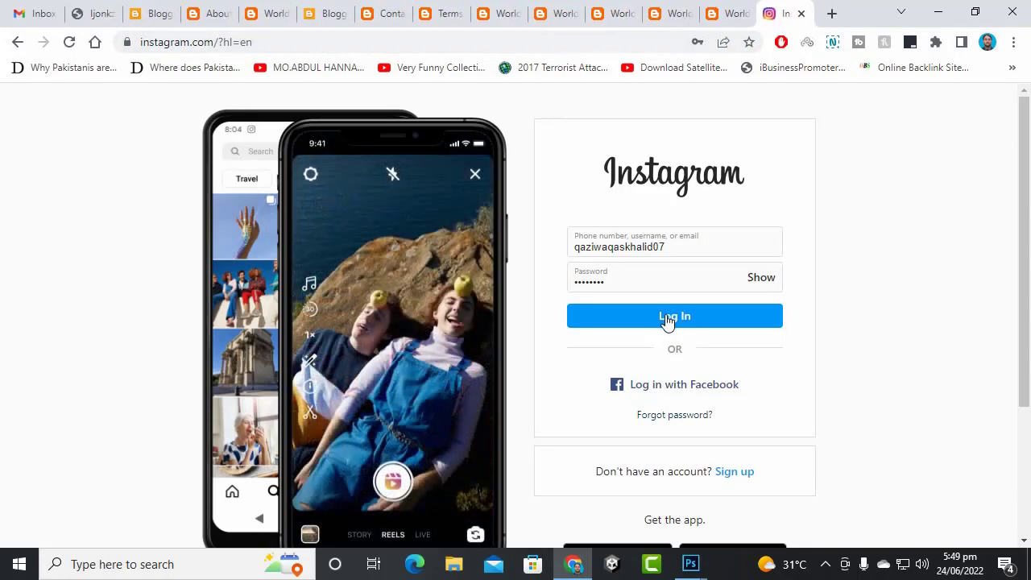
pyautogui.click(801, 13)
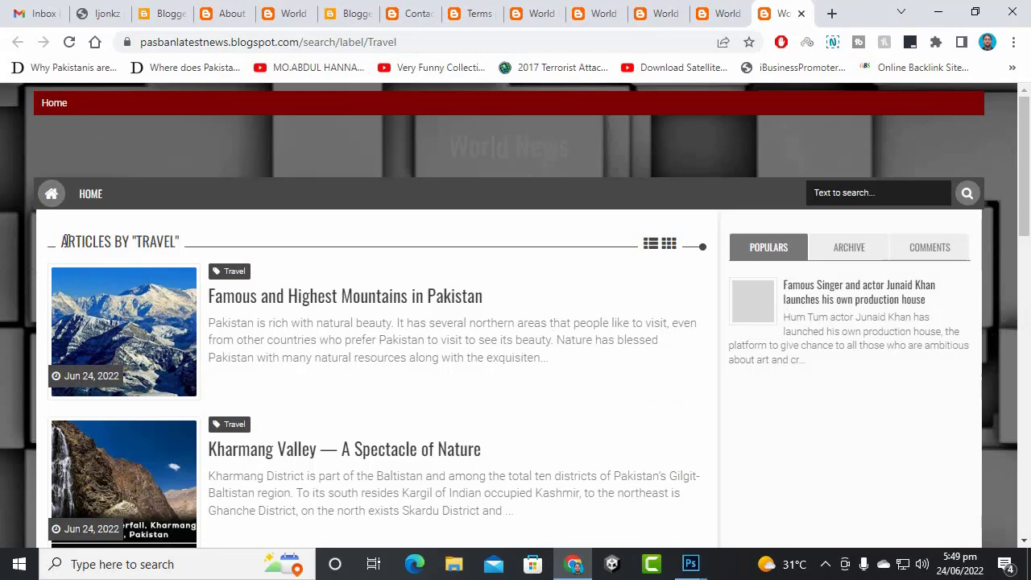
pyautogui.click(165, 13)
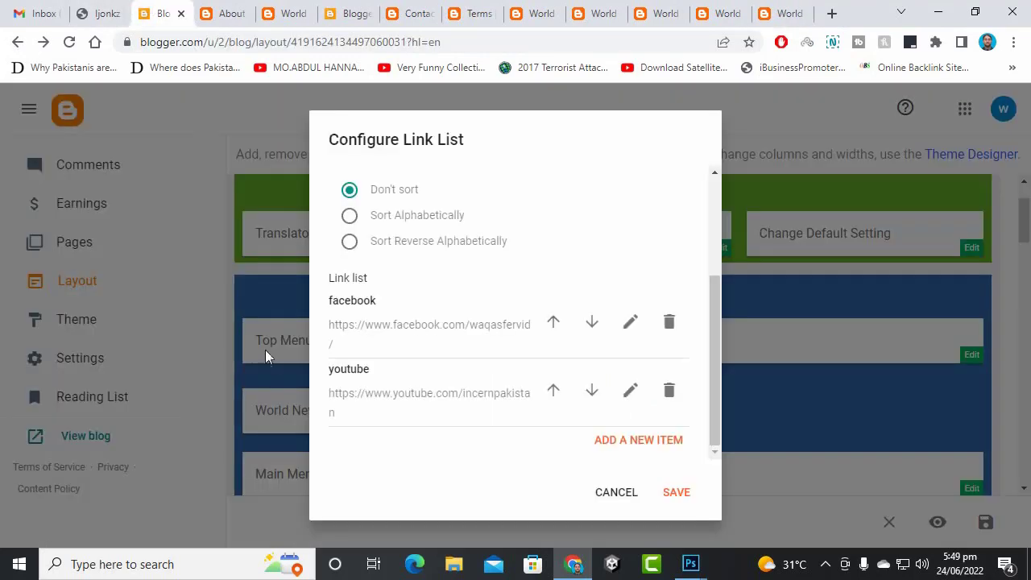
pyautogui.click(674, 495)
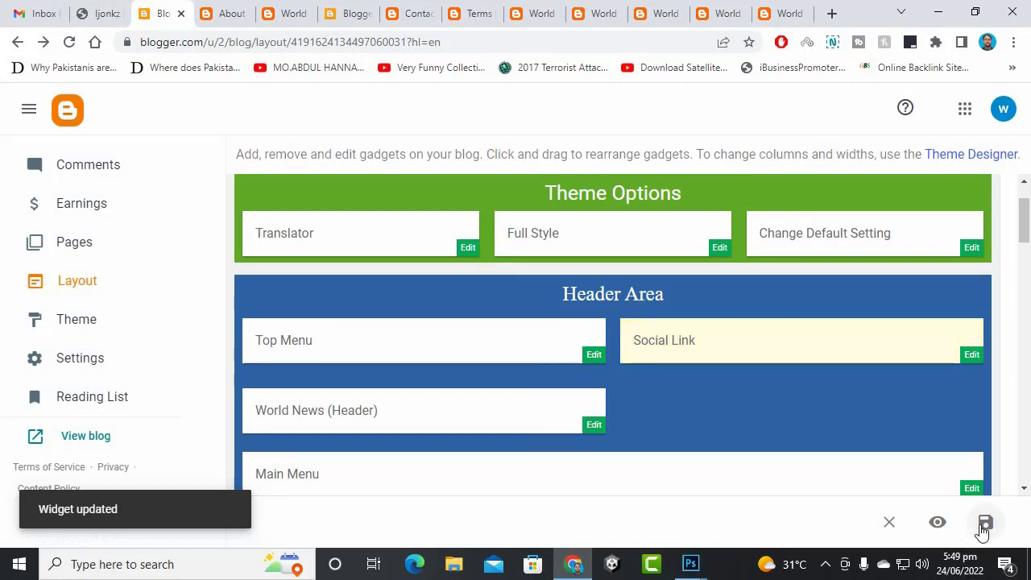
# - Save the layout and check the live blog home page for the new social icons
pyautogui.click(983, 525)
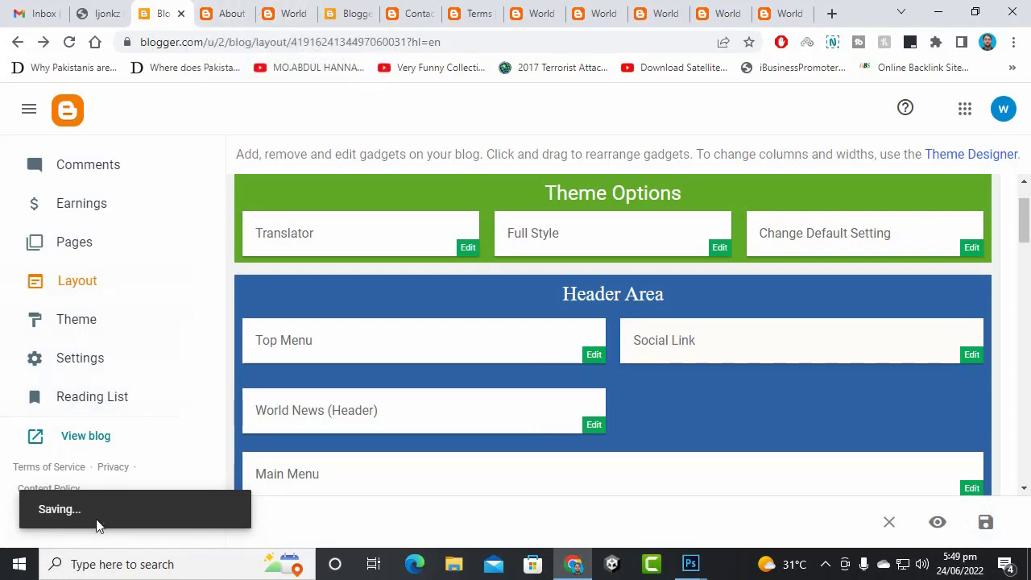
pyautogui.click(206, 12)
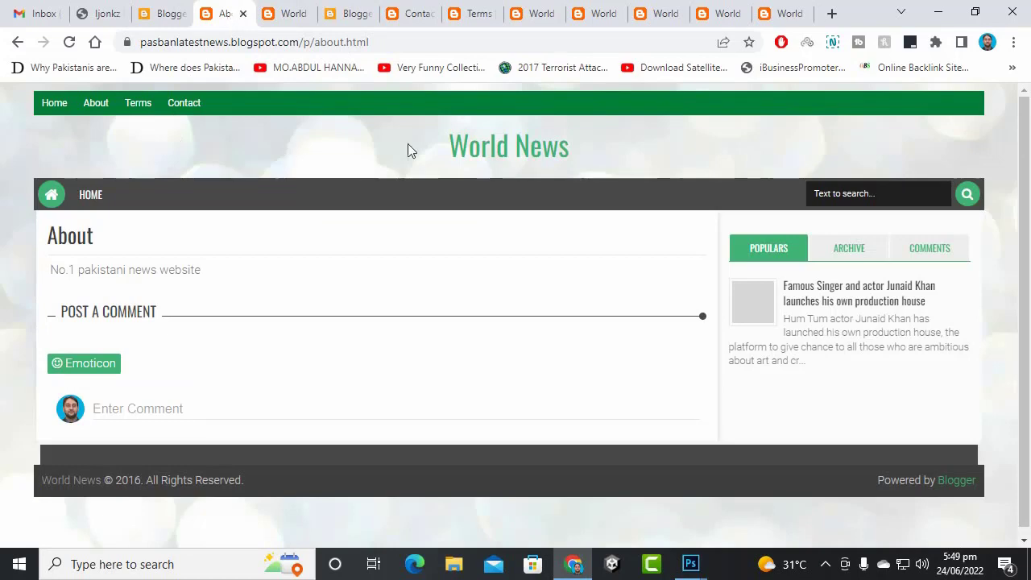
pyautogui.click(460, 151)
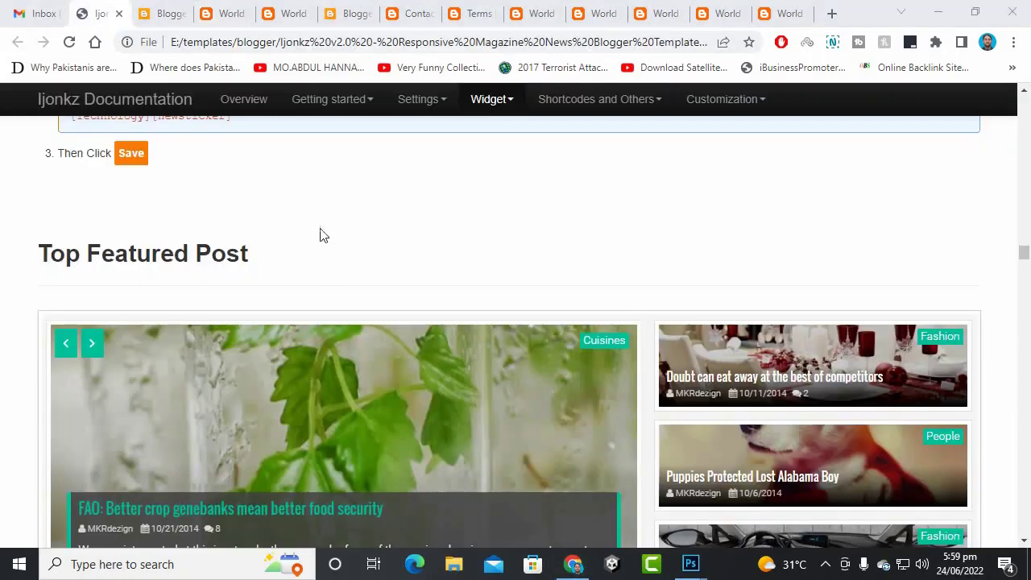
pyautogui.click(165, 9)
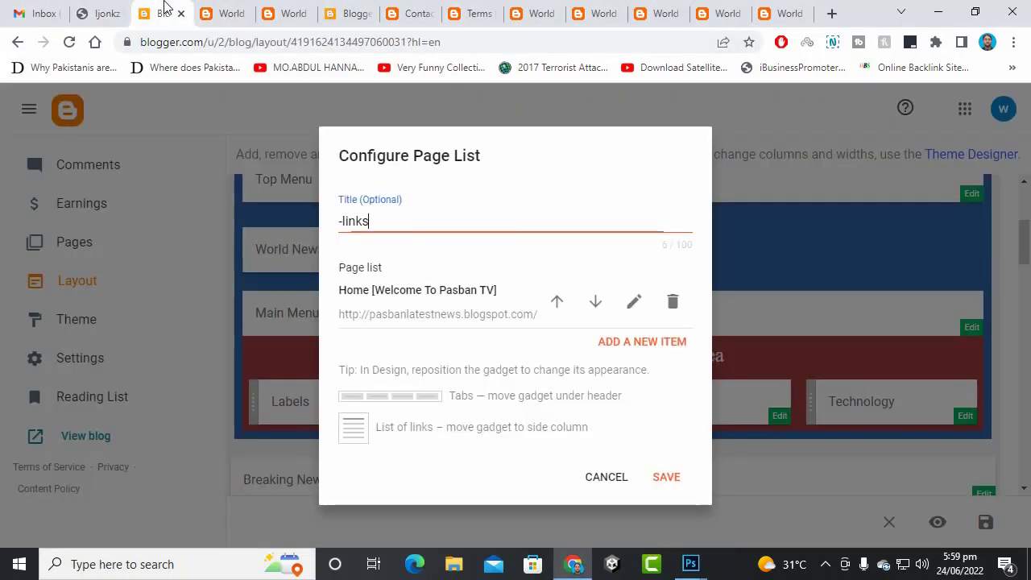
# - Replace the Page List title '-links' with Home
pyautogui.moveTo(360, 218); pyautogui.dragTo(230, 131)
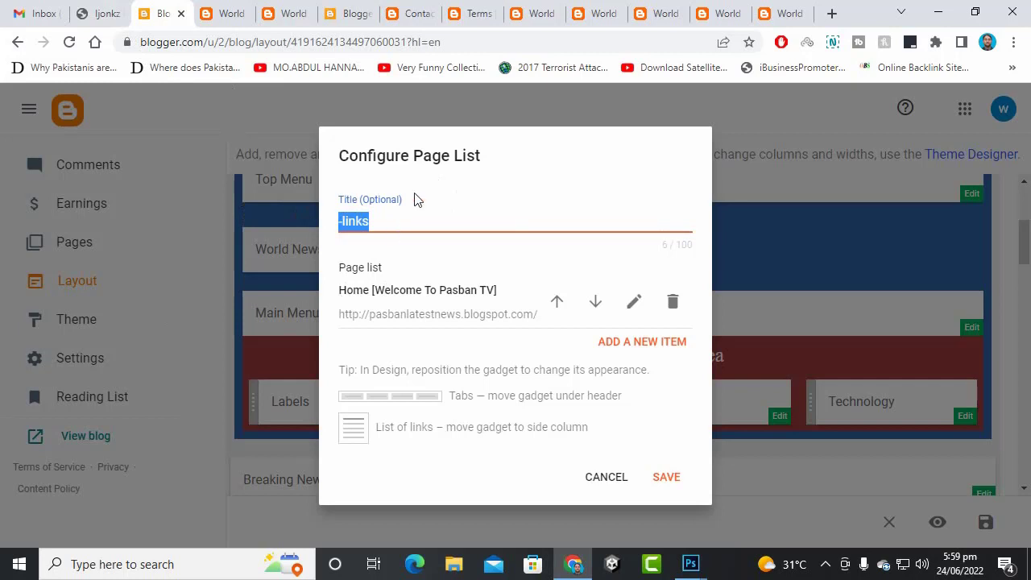
pyautogui.write('Home[asdfsd')
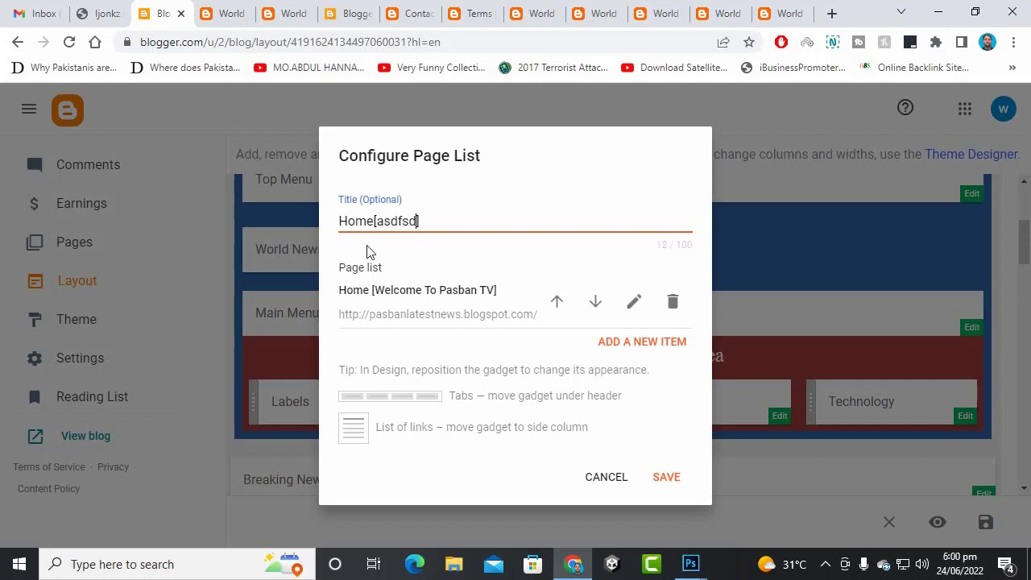
pyautogui.write('fads')
# - Cancel a first new page item and re-save the Home item unchanged
pyautogui.click(639, 344)
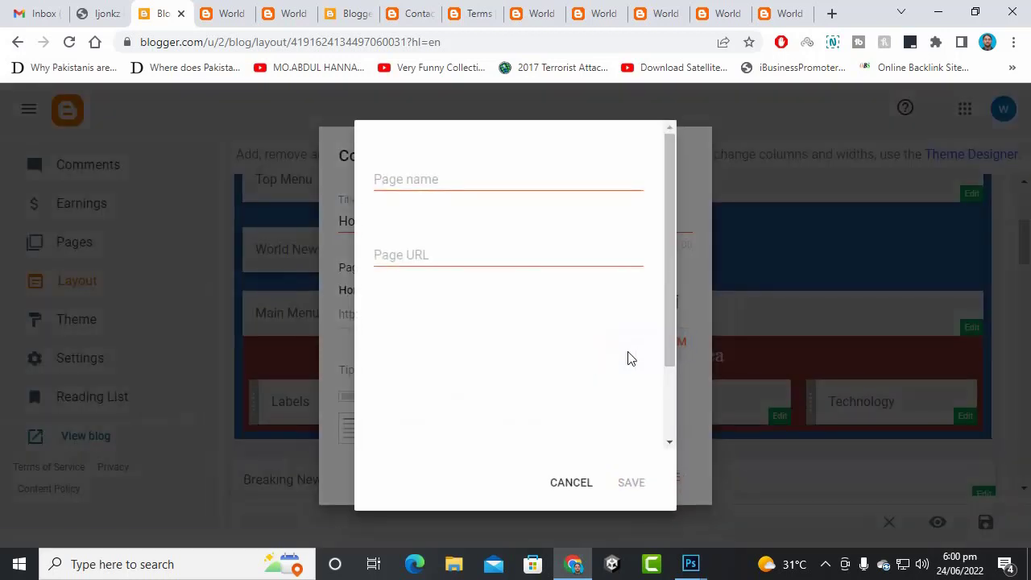
pyautogui.click(463, 184)
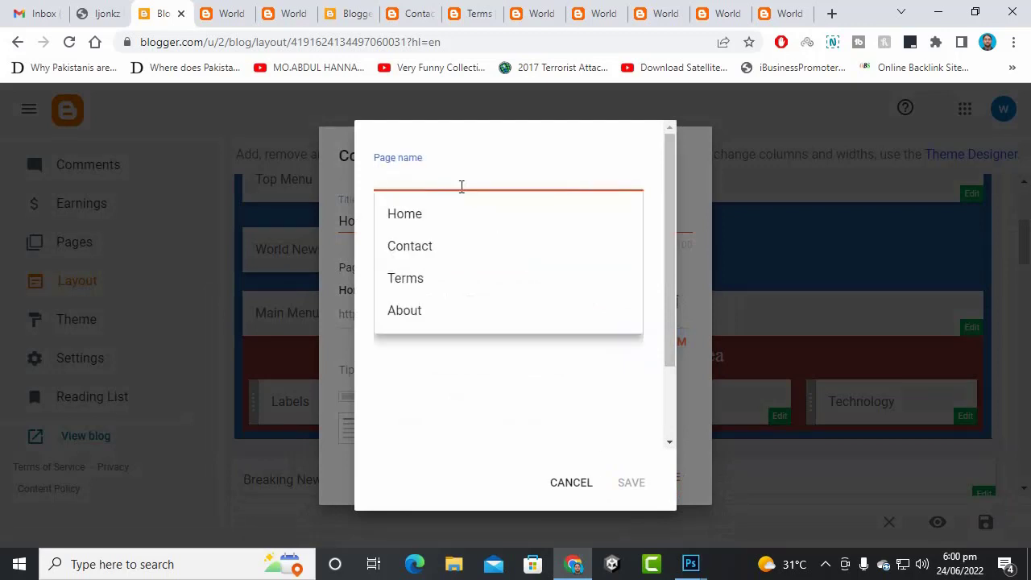
pyautogui.click(573, 483)
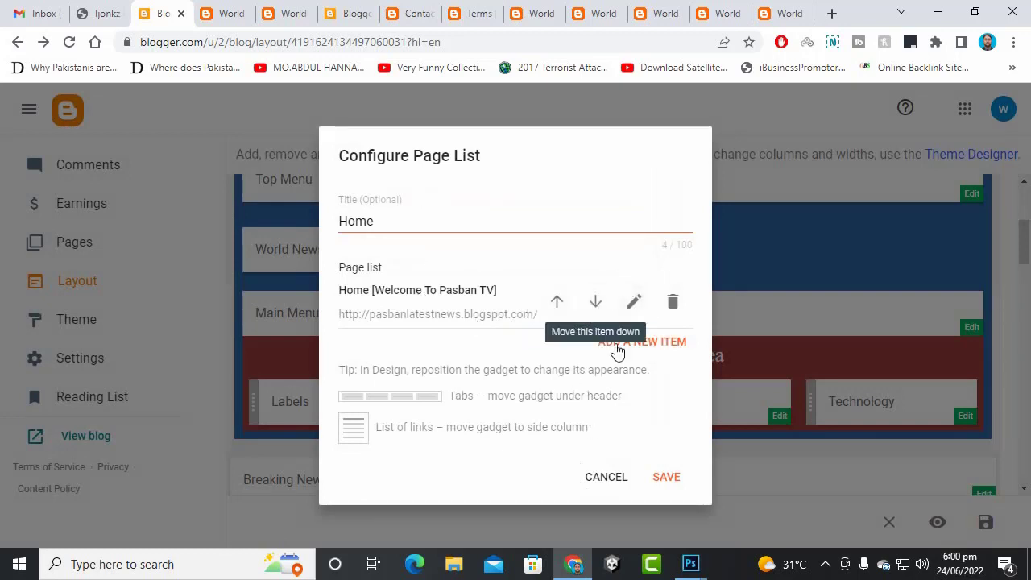
pyautogui.click(629, 308)
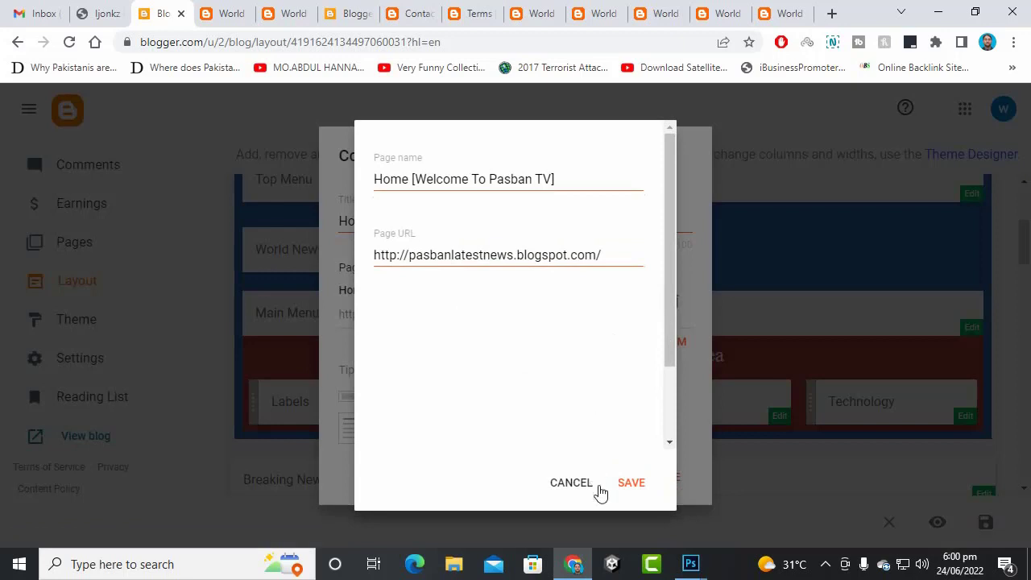
pyautogui.click(630, 483)
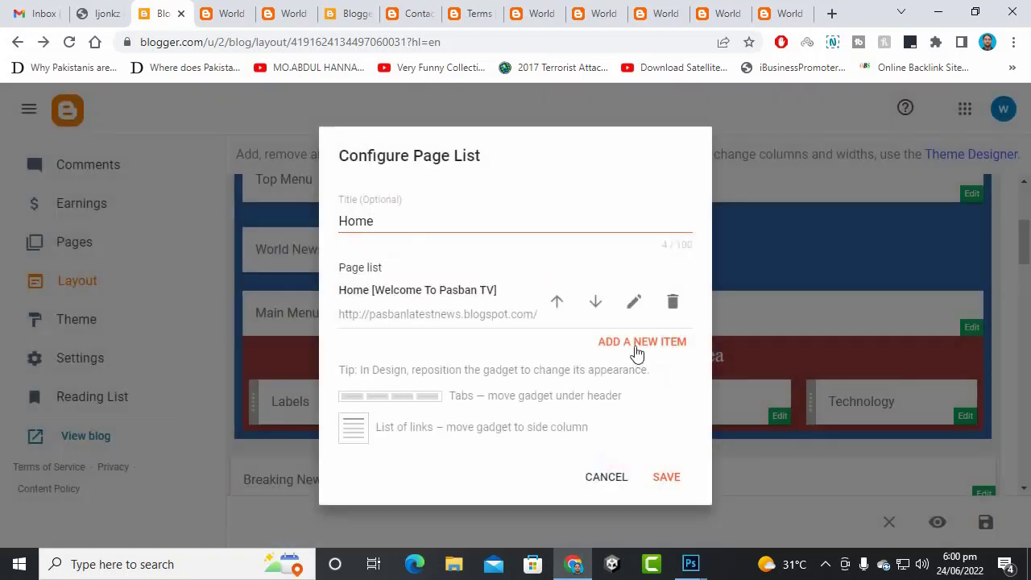
# - Start a new page item named Entertainment and find the Entertainment label page
pyautogui.click(634, 356)
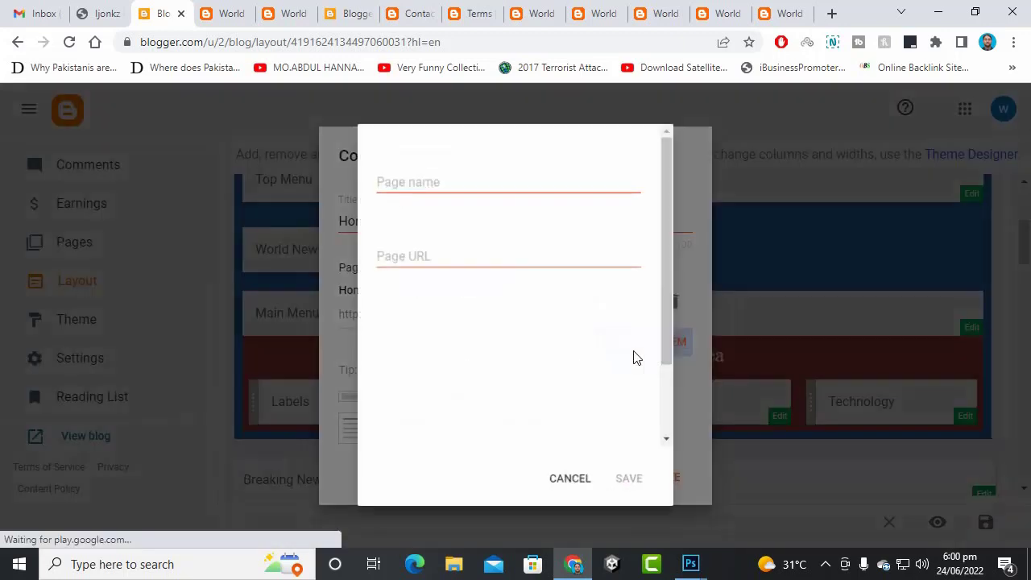
pyautogui.click(495, 179)
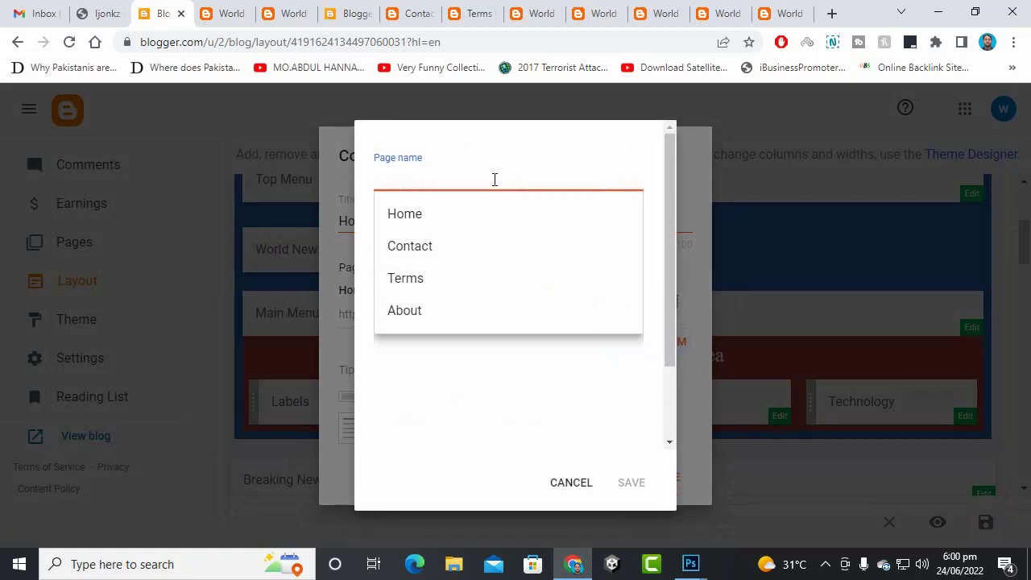
pyautogui.write('E')
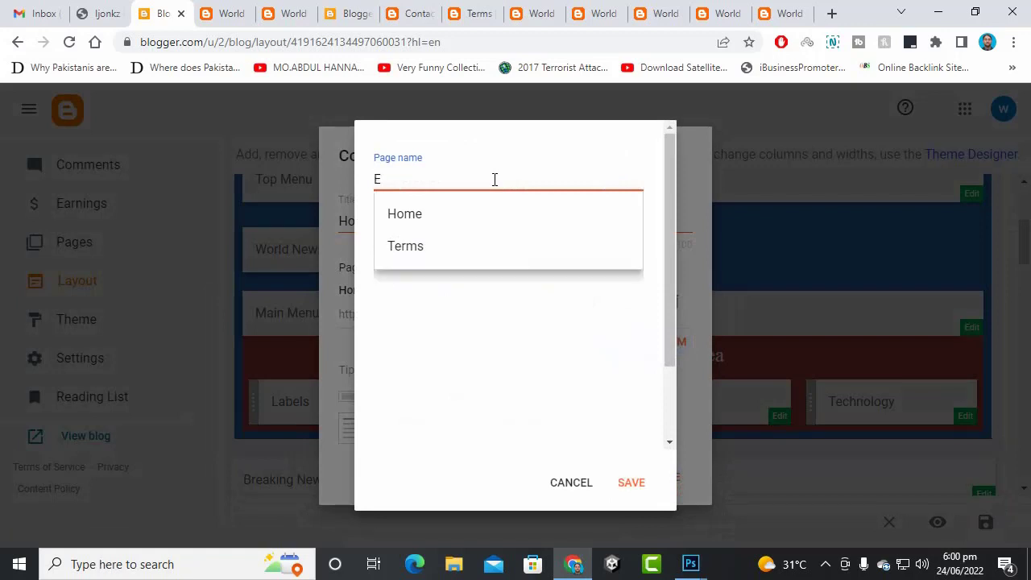
pyautogui.write('ntertainment')
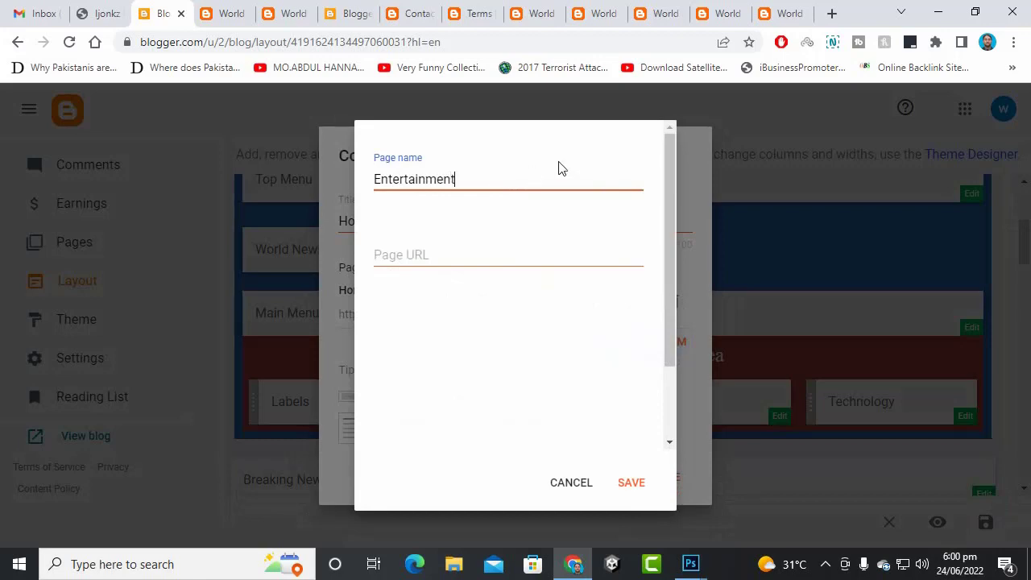
pyautogui.click(229, 13)
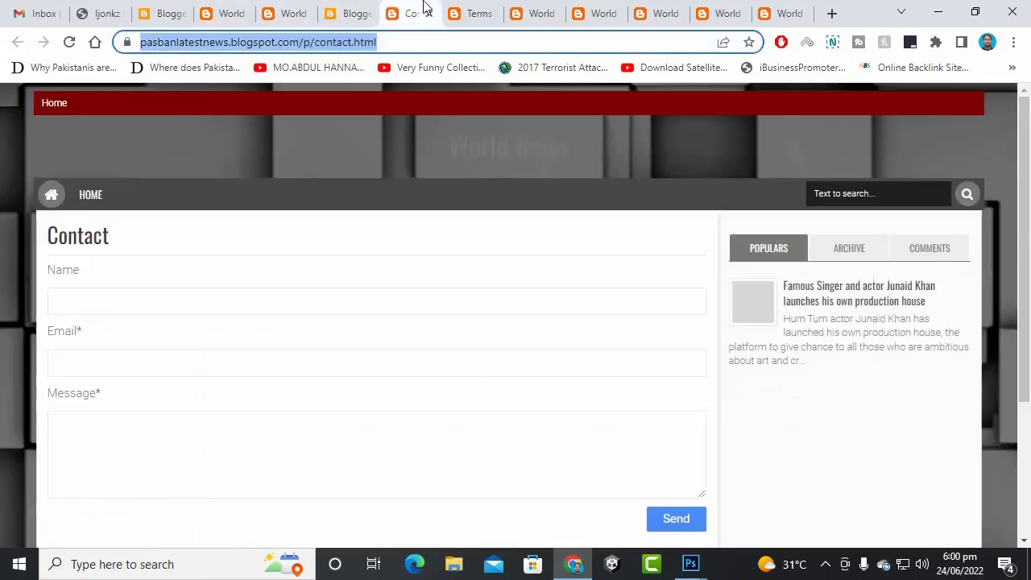
pyautogui.click(411, 13)
pyautogui.click(498, 10)
pyautogui.click(773, 12)
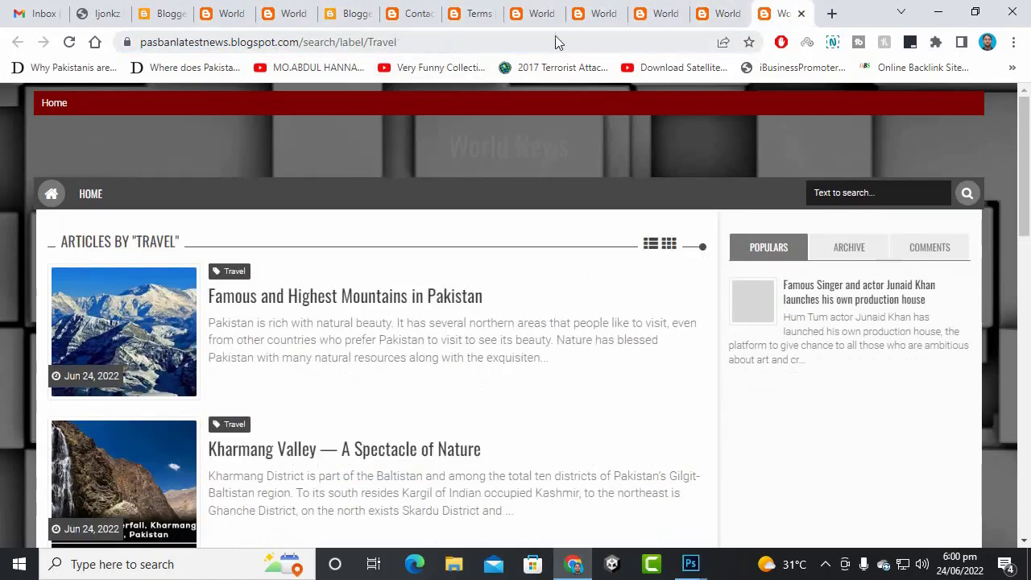
pyautogui.click(718, 13)
pyautogui.click(648, 13)
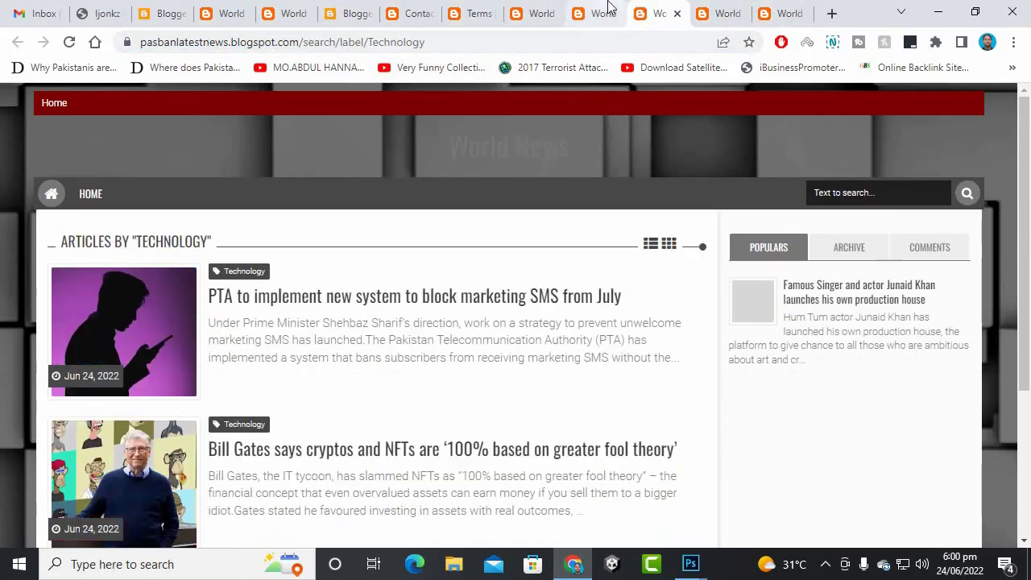
pyautogui.click(608, 8)
# - Copy the Entertainment label page URL into Page URL and save the item
pyautogui.click(610, 40)
pyautogui.rightClick(610, 37)
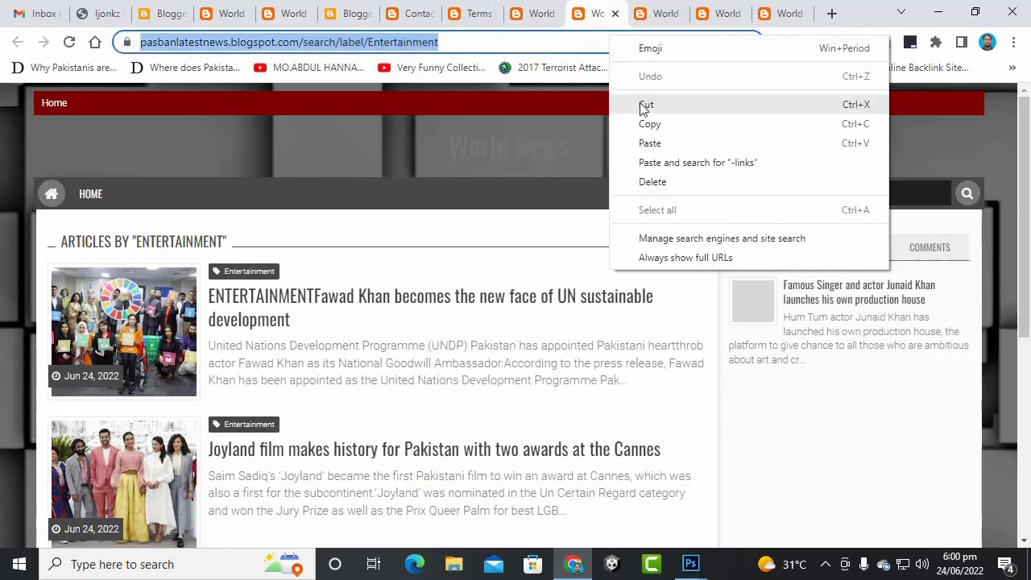
pyautogui.click(649, 123)
pyautogui.click(615, 13)
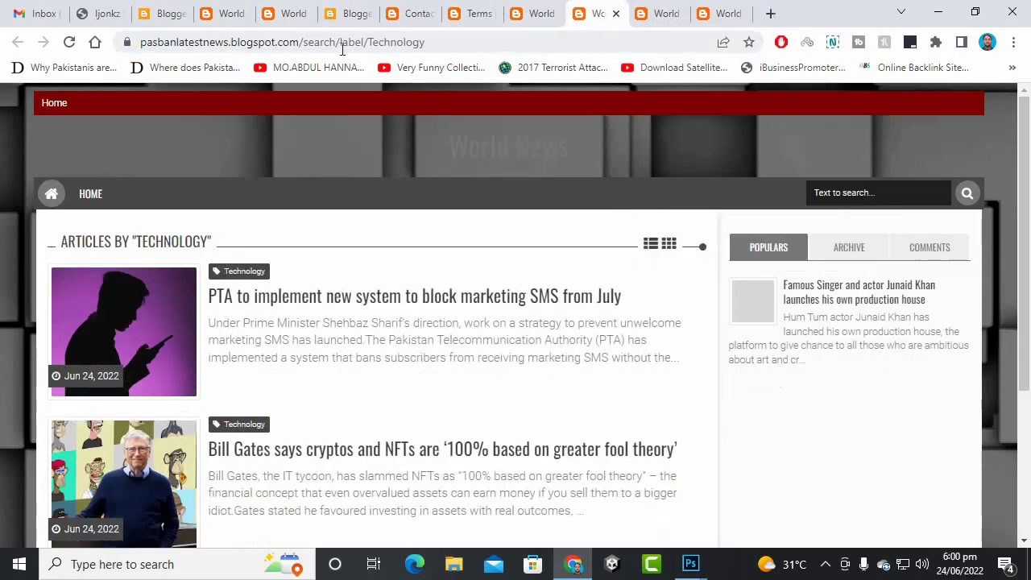
pyautogui.click(144, 6)
pyautogui.rightClick(457, 250)
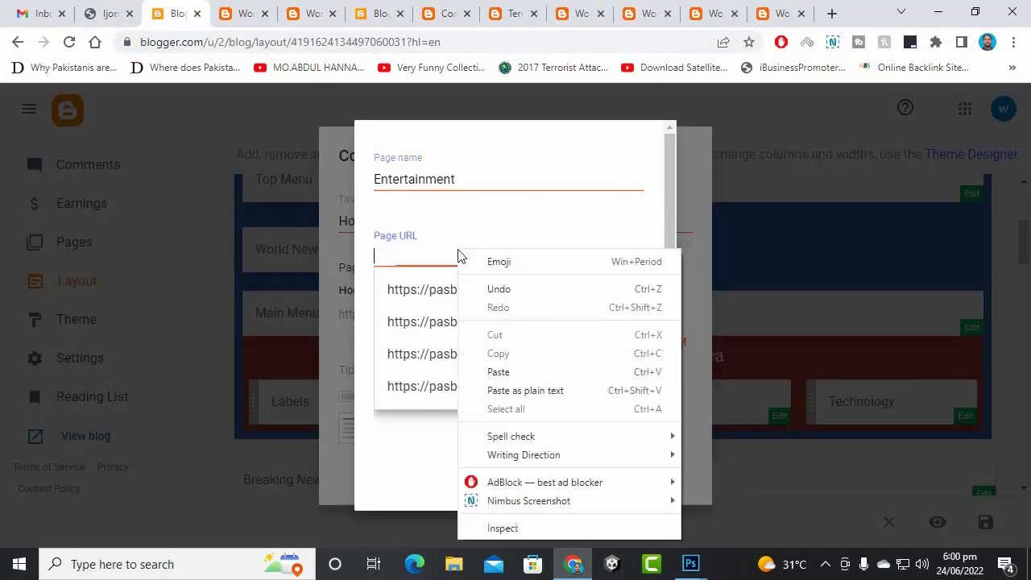
pyautogui.click(499, 372)
pyautogui.click(636, 486)
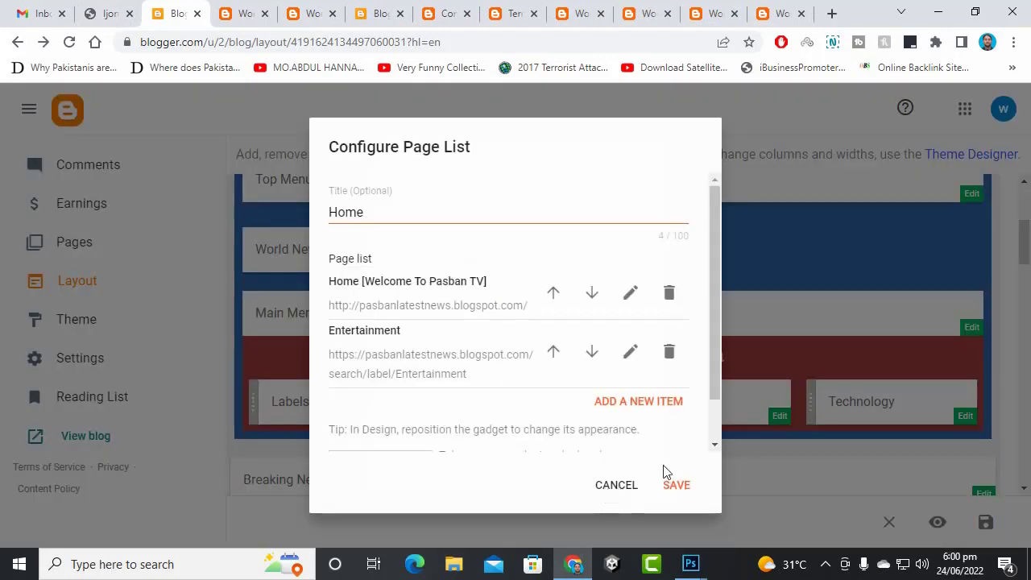
# - Start a new item, close extra preview tabs, and copy the Technology label page URL
pyautogui.click(656, 406)
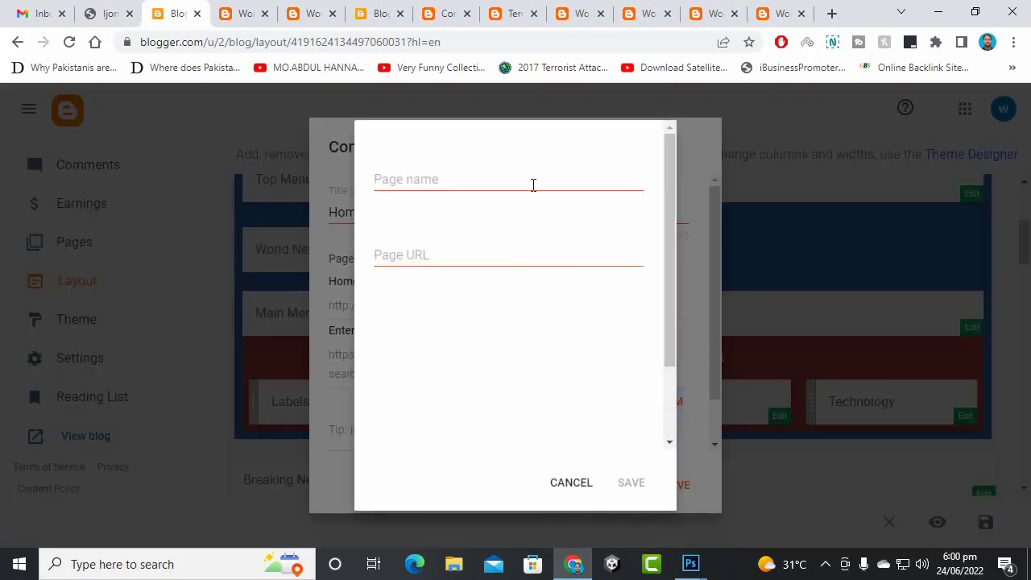
pyautogui.click(448, 19)
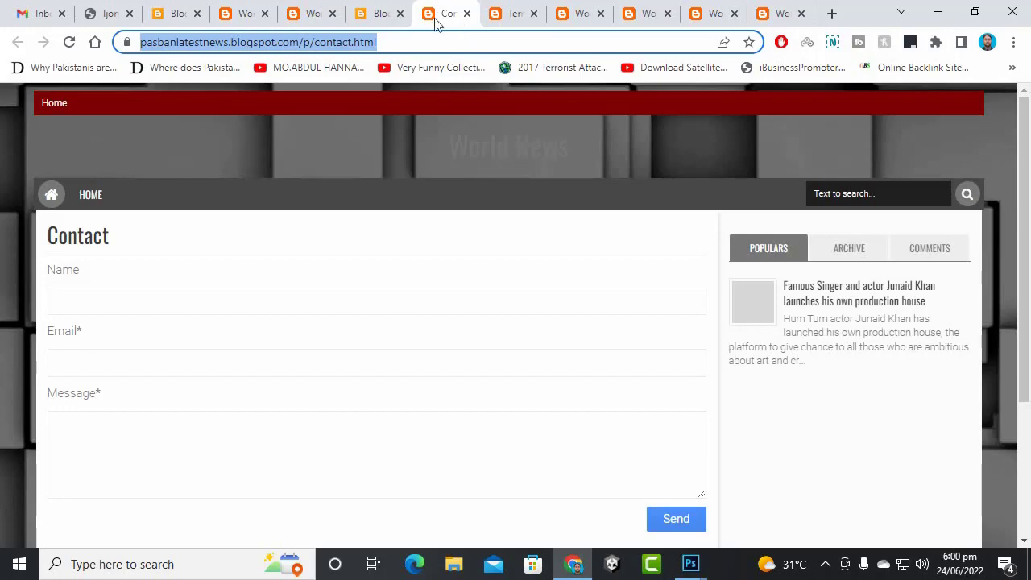
pyautogui.click(320, 13)
pyautogui.click(331, 15)
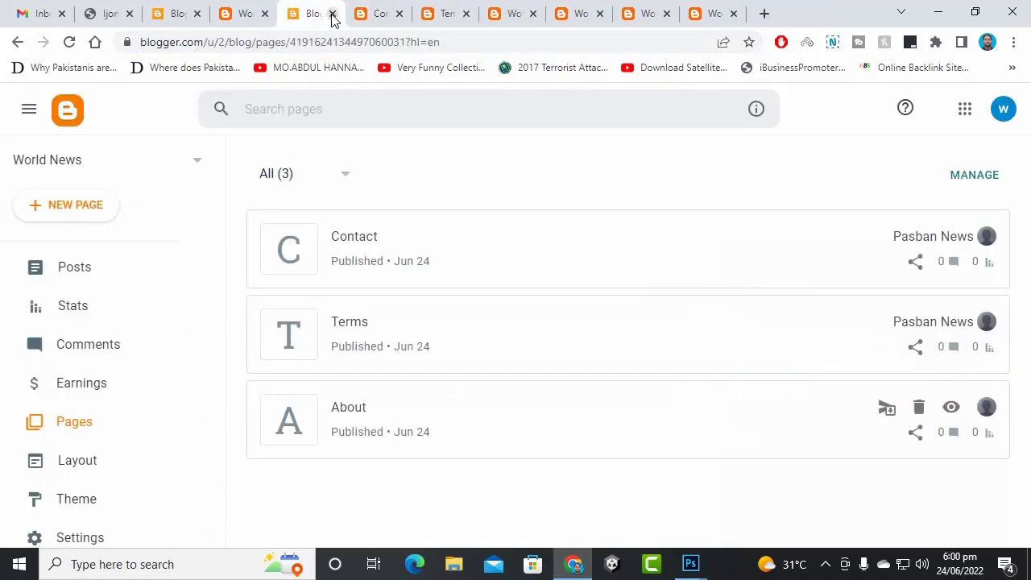
pyautogui.click(331, 14)
pyautogui.click(332, 15)
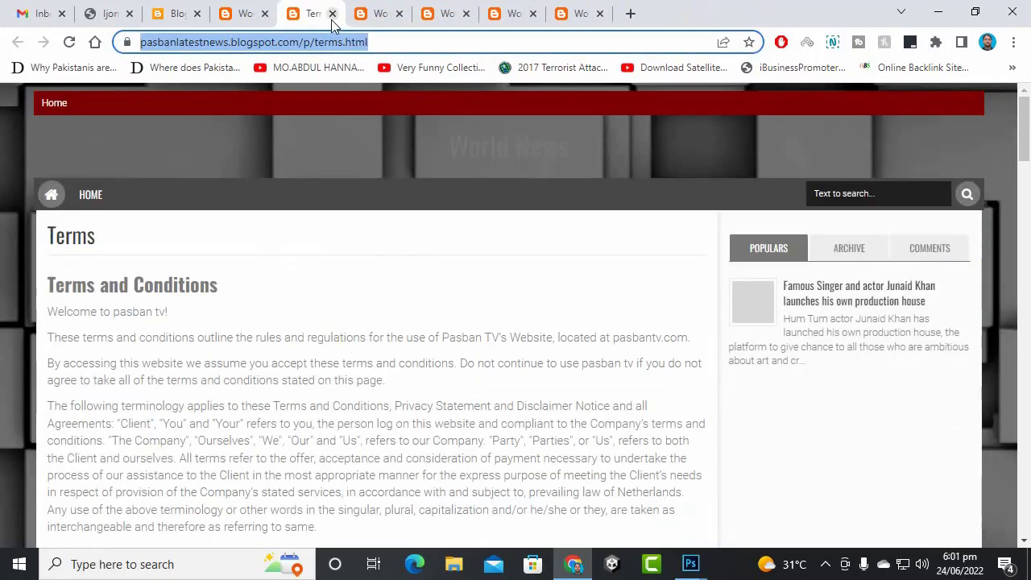
pyautogui.click(332, 15)
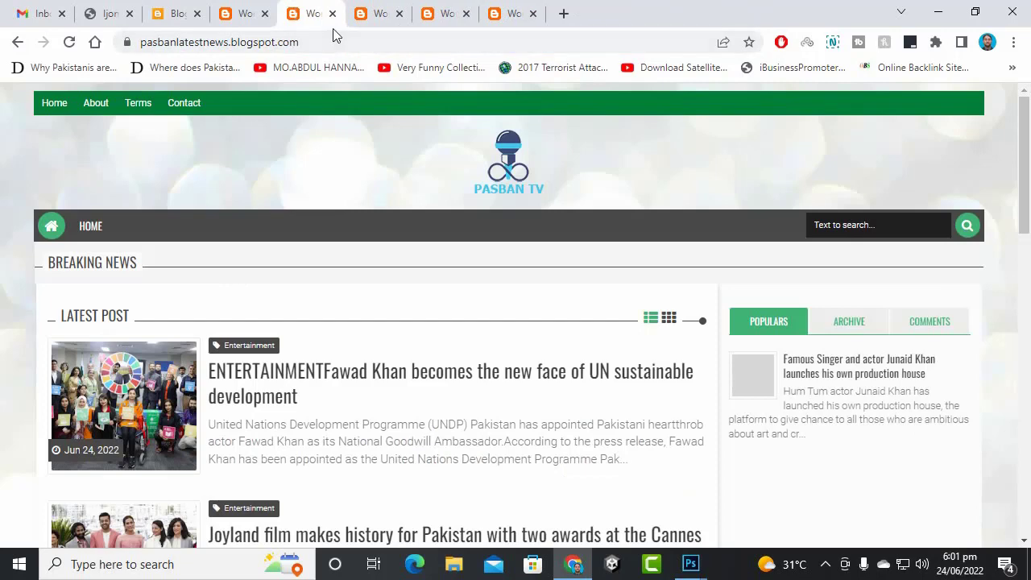
pyautogui.click(331, 14)
pyautogui.rightClick(338, 45)
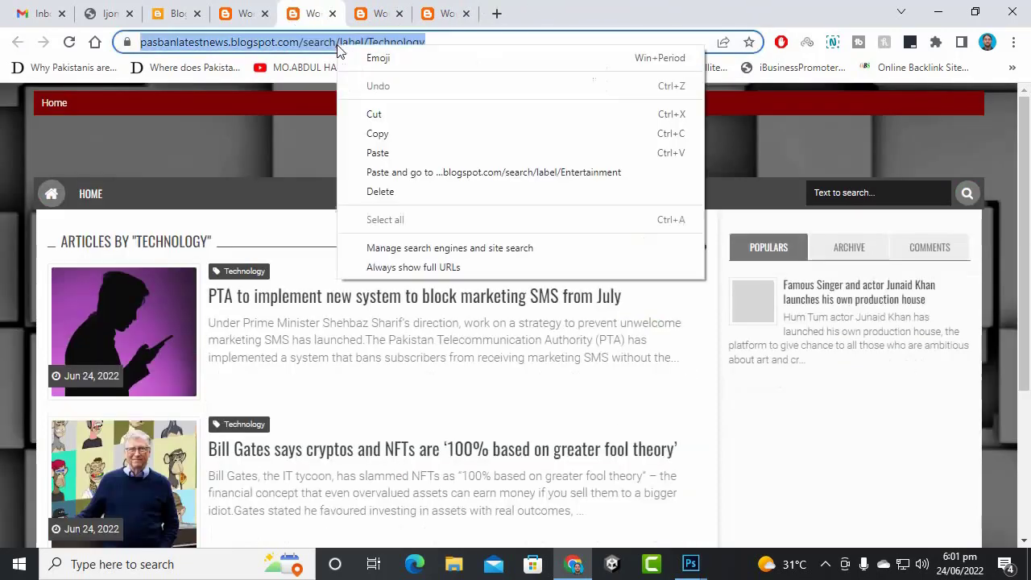
pyautogui.click(372, 134)
# - Paste the Technology URL into Page URL, name the item Technology, and save it
pyautogui.click(252, 7)
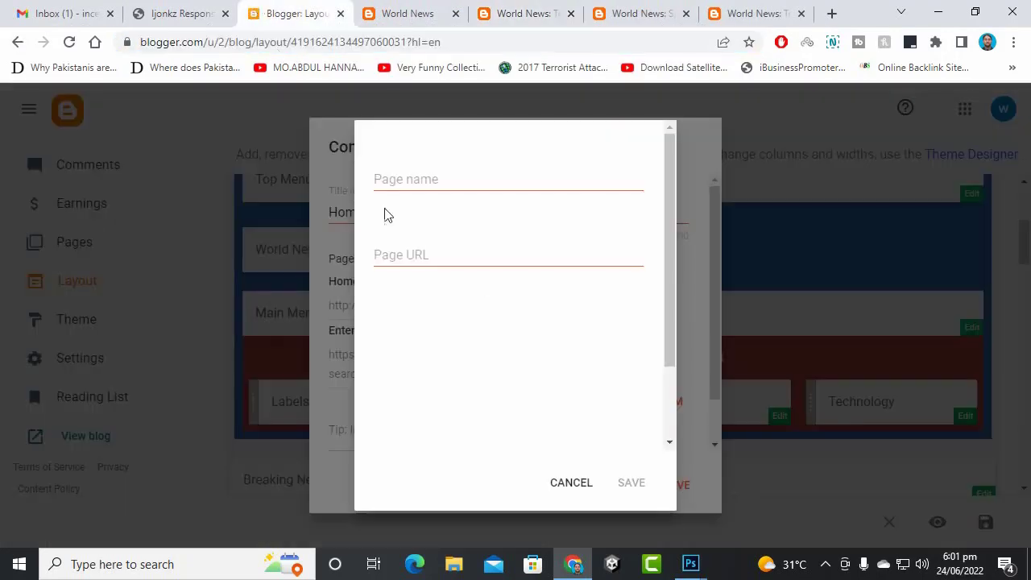
pyautogui.rightClick(444, 255)
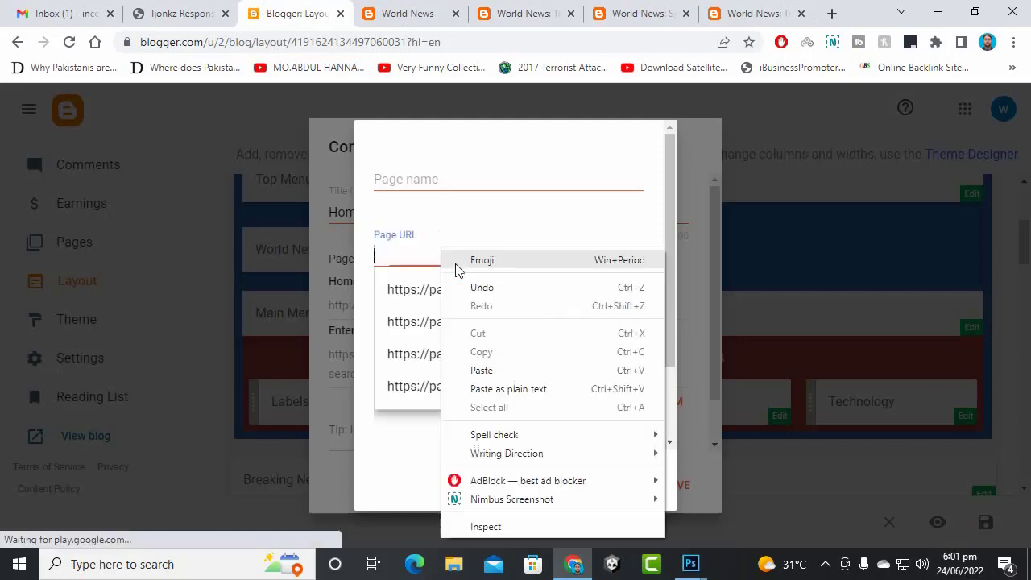
pyautogui.click(488, 368)
pyautogui.click(465, 182)
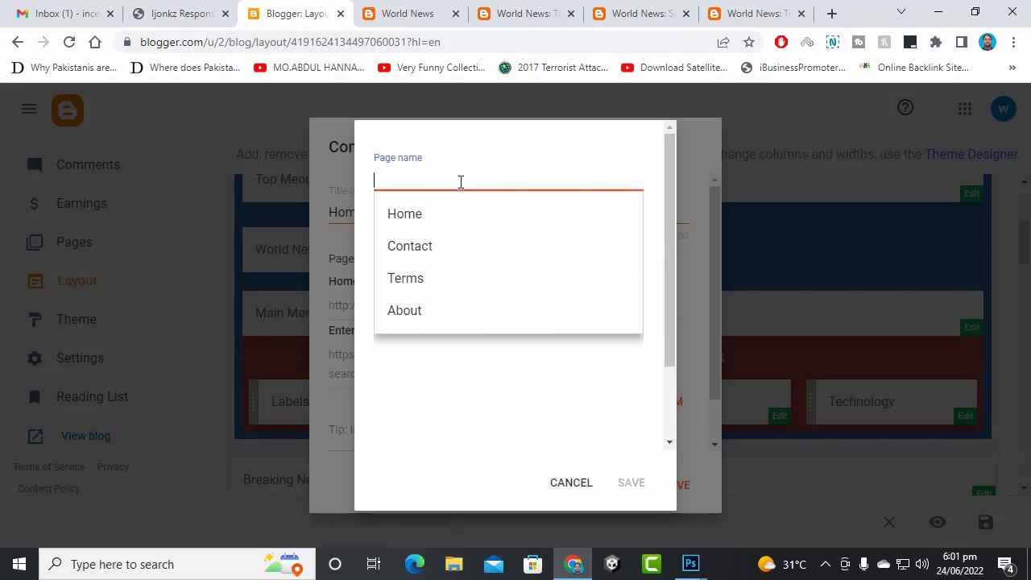
pyautogui.write('Technology')
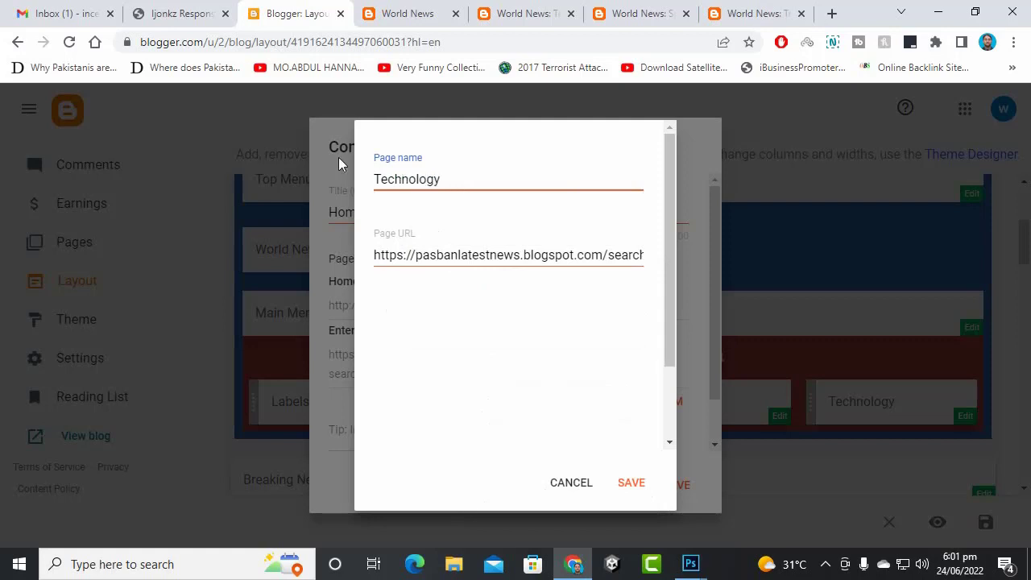
pyautogui.click(630, 480)
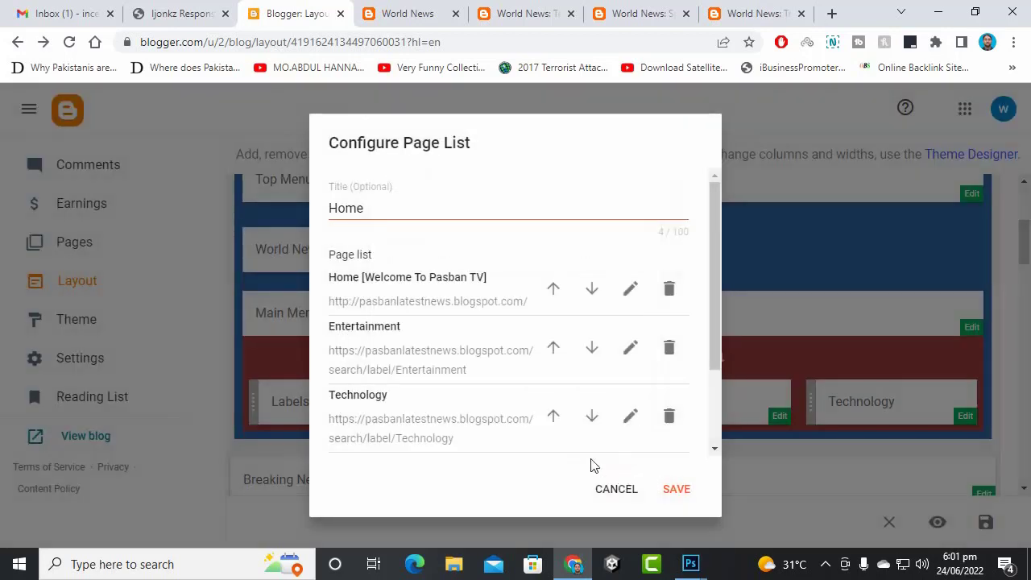
# - Start a new page item and copy the Sports label page URL
pyautogui.scroll(-2, 656, 434)
pyautogui.click(640, 354)
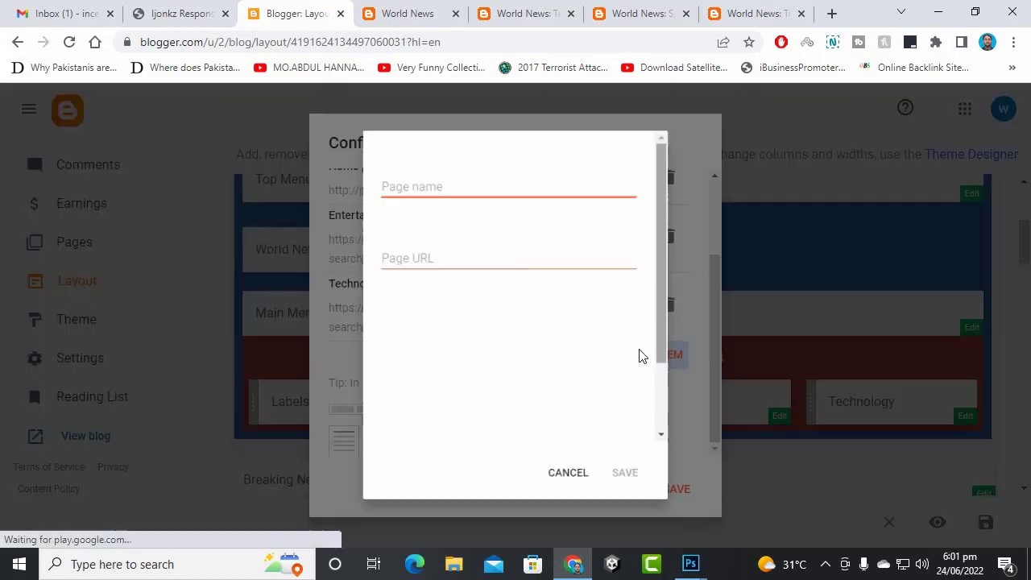
pyautogui.click(438, 8)
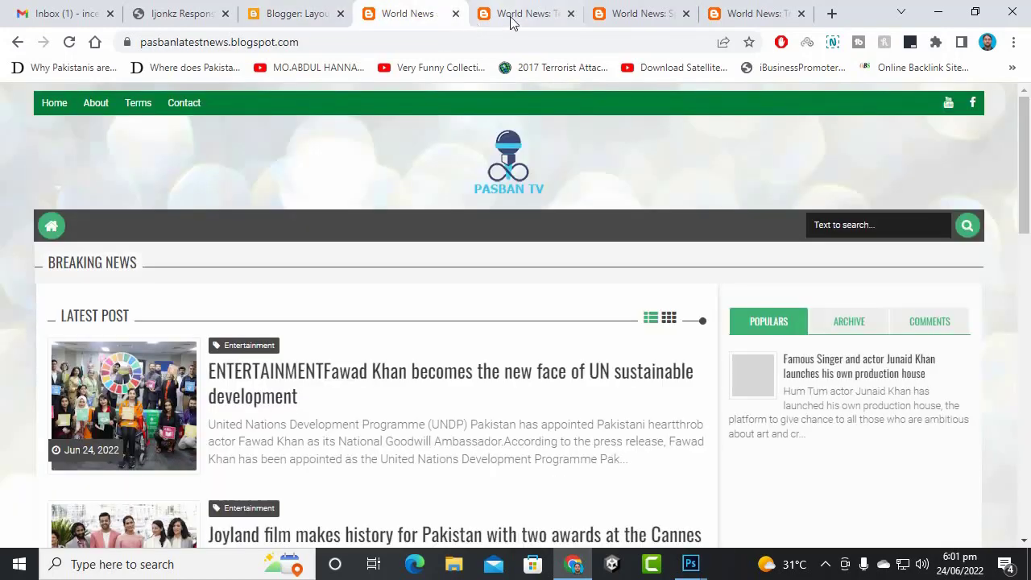
pyautogui.click(454, 15)
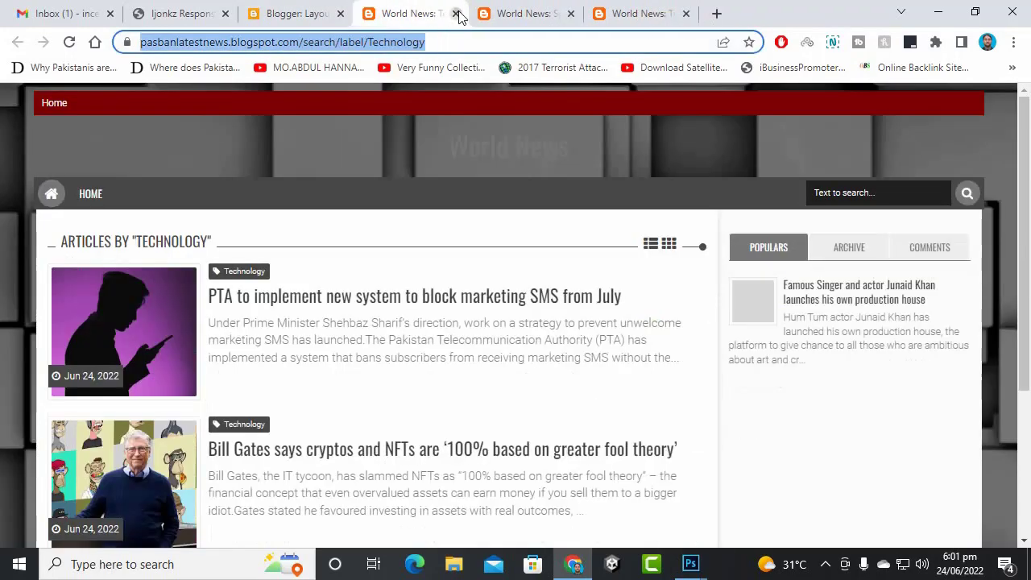
pyautogui.click(454, 14)
pyautogui.rightClick(451, 42)
pyautogui.click(484, 132)
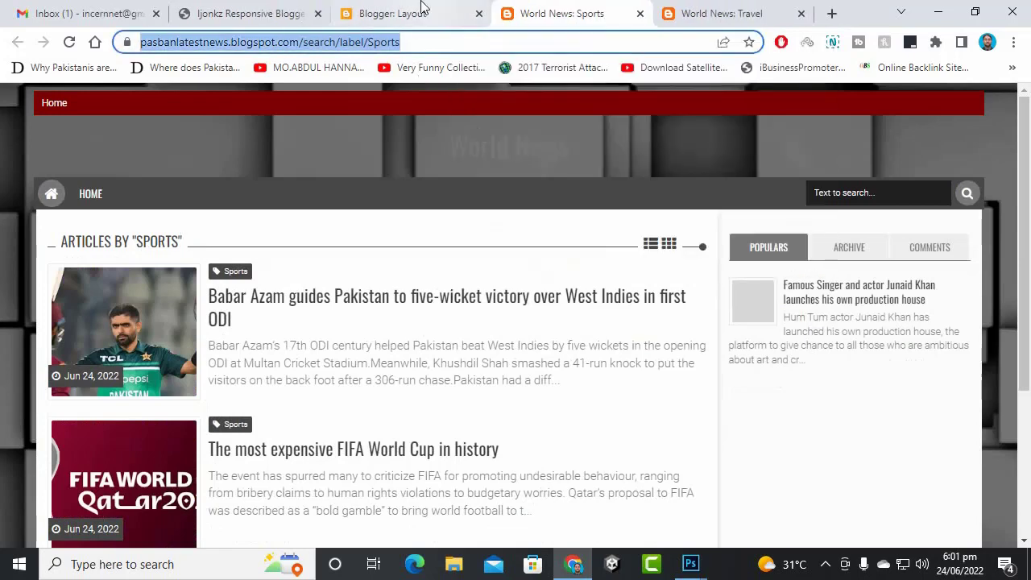
pyautogui.hotkey('ctrl', 'shift', 'Tab')
# - Paste the Sports URL into Page URL, name the item Sports, and save it
pyautogui.rightClick(472, 175)
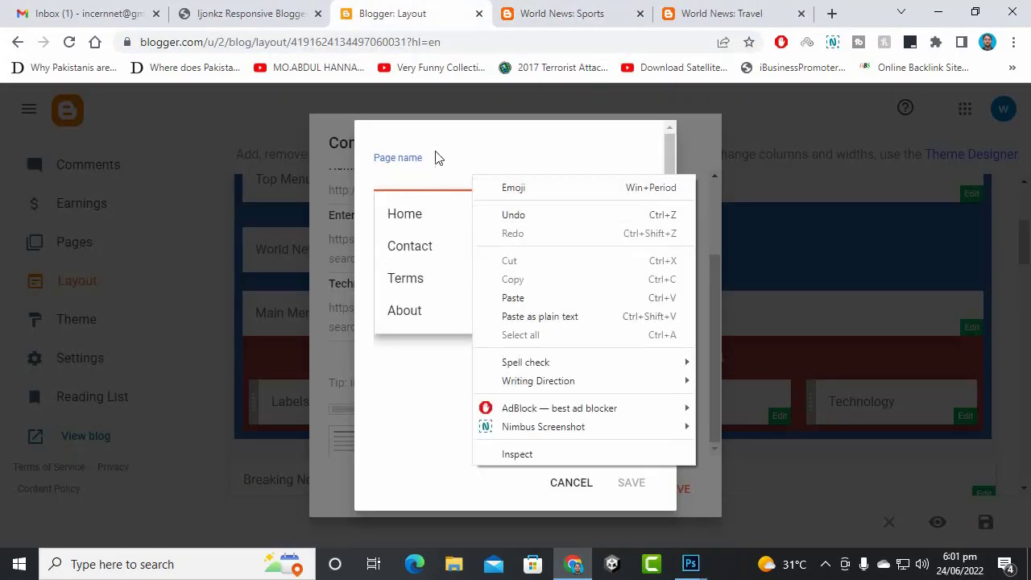
pyautogui.click(437, 257)
pyautogui.rightClick(439, 252)
pyautogui.click(484, 373)
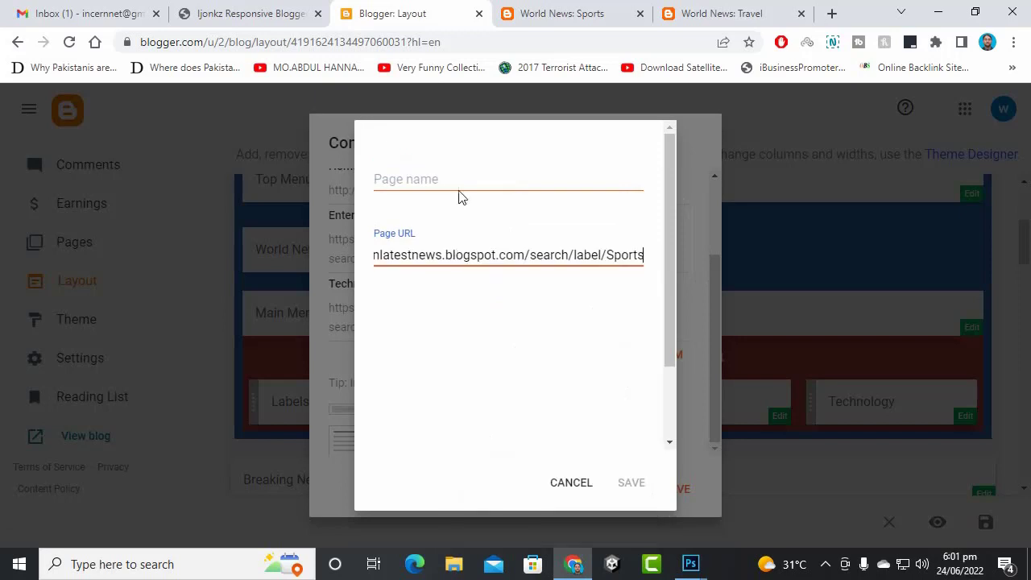
pyautogui.click(463, 184)
pyautogui.write('Sports')
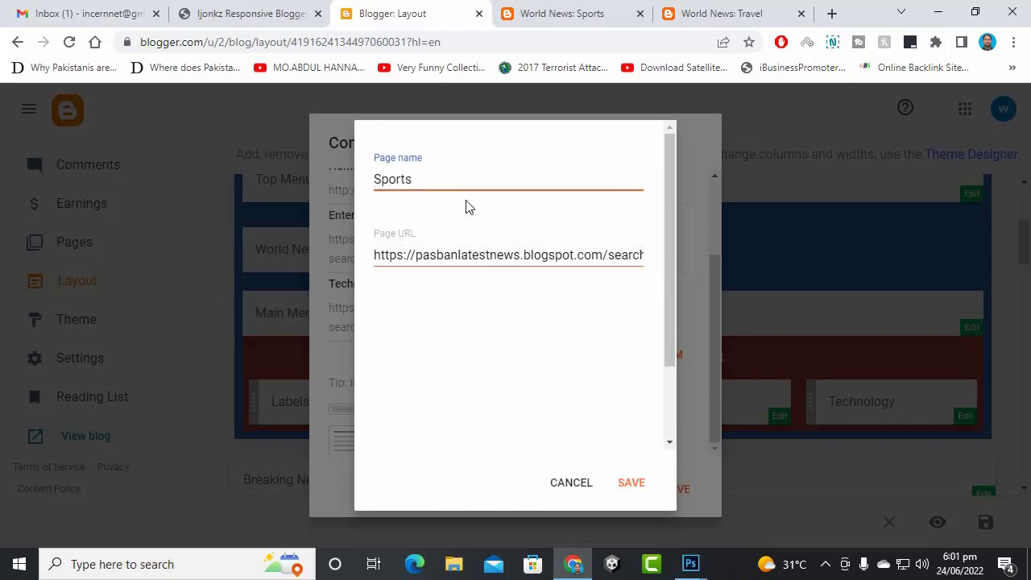
pyautogui.click(628, 483)
# - Close the Sports label tab and copy the Travel label page URL
pyautogui.click(548, 14)
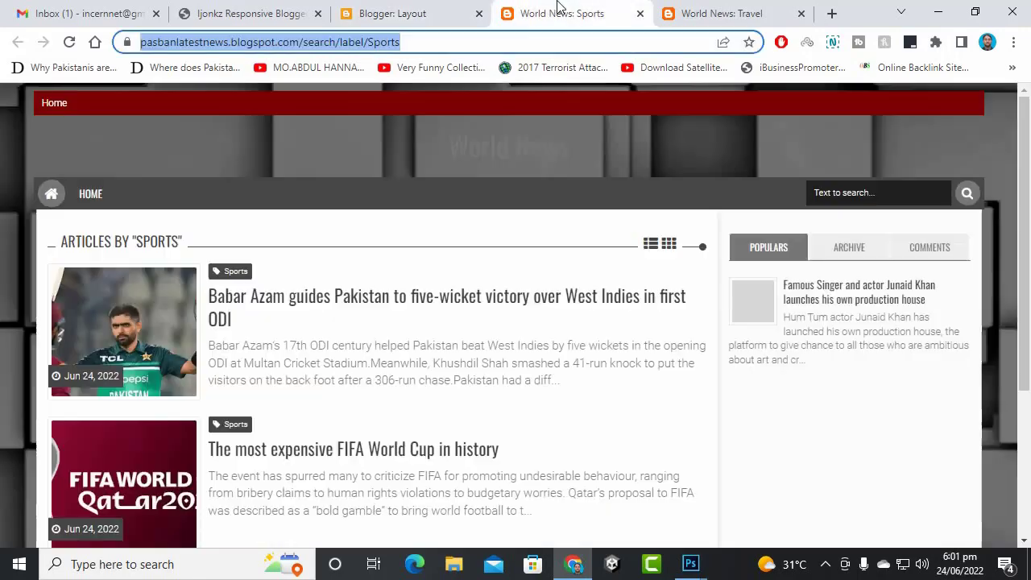
pyautogui.click(639, 14)
pyautogui.click(506, 40)
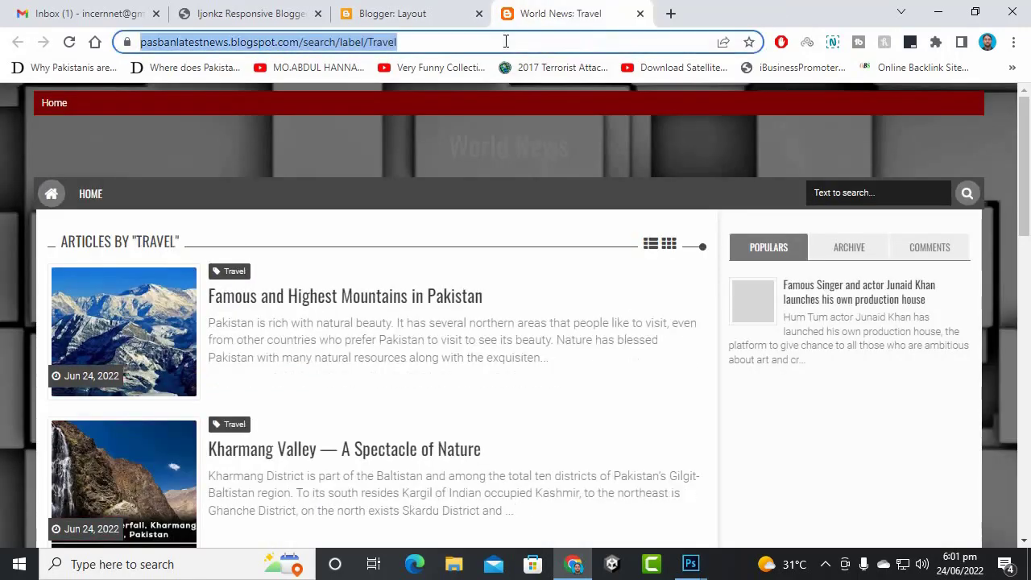
pyautogui.rightClick(507, 41)
pyautogui.click(557, 135)
pyautogui.click(471, 10)
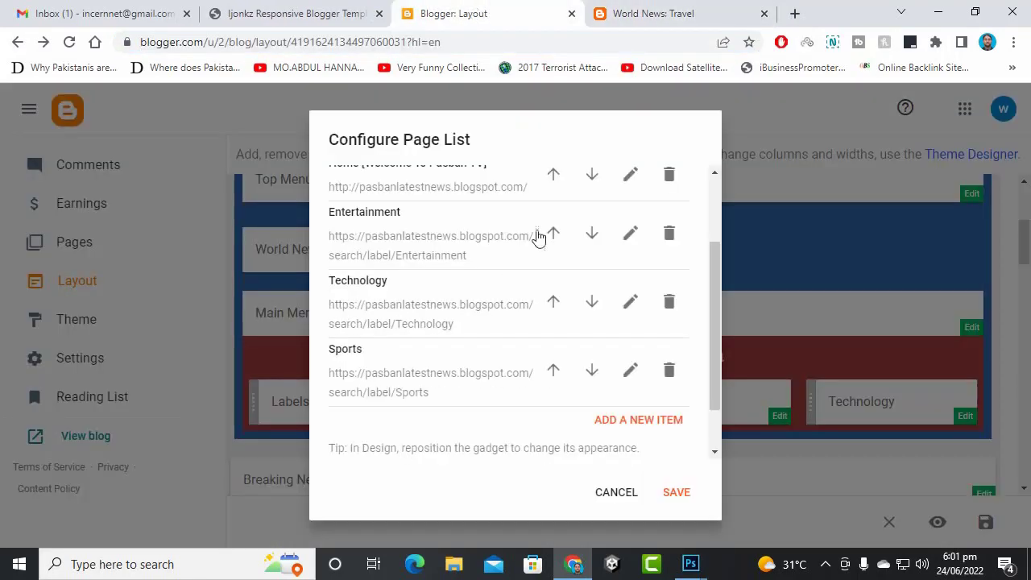
# - Add a Travel item with the Travel label URL and save the Page List gadget
pyautogui.click(632, 419)
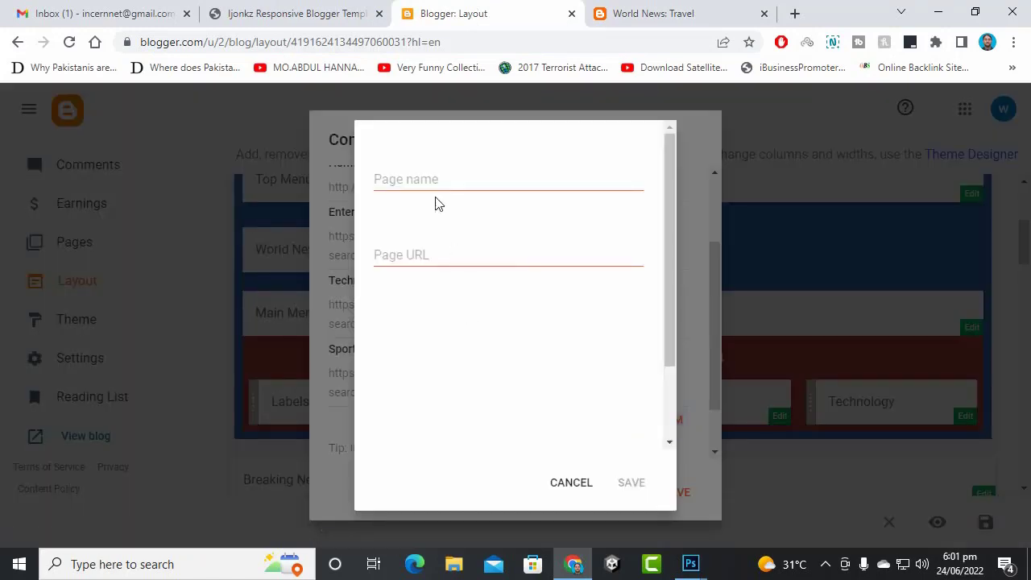
pyautogui.click(443, 256)
pyautogui.rightClick(444, 258)
pyautogui.click(498, 396)
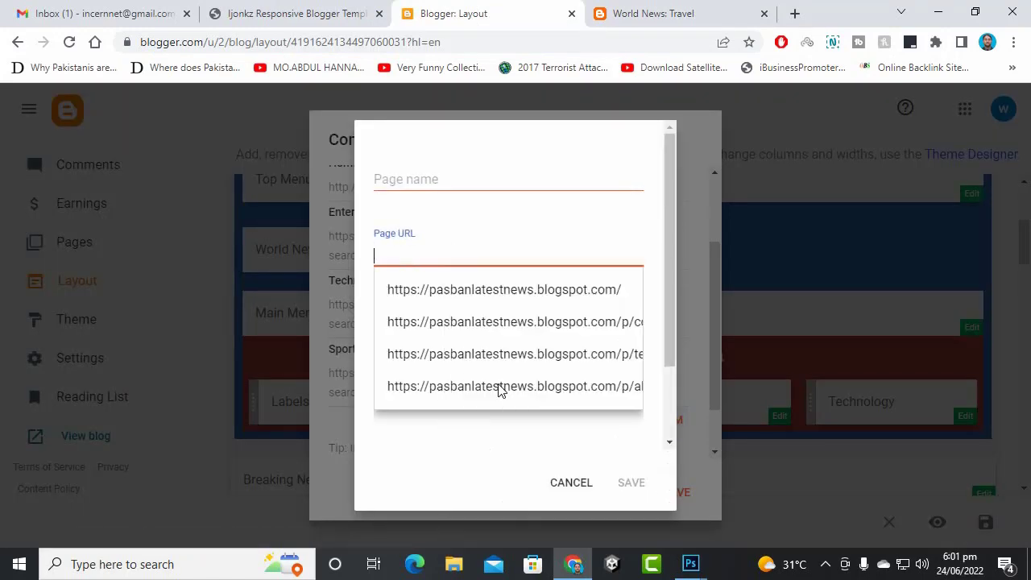
pyautogui.click(454, 179)
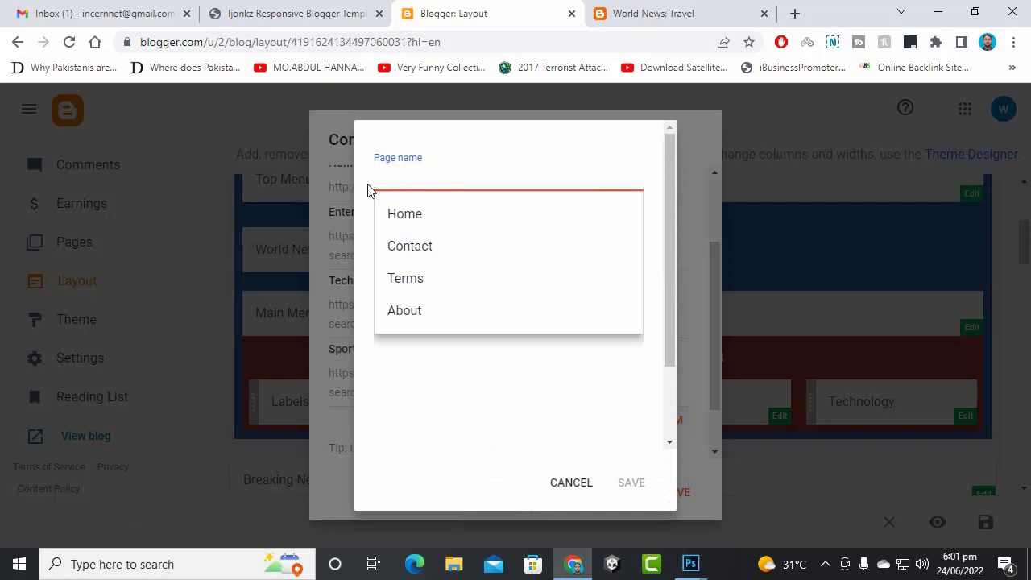
pyautogui.write('Travel')
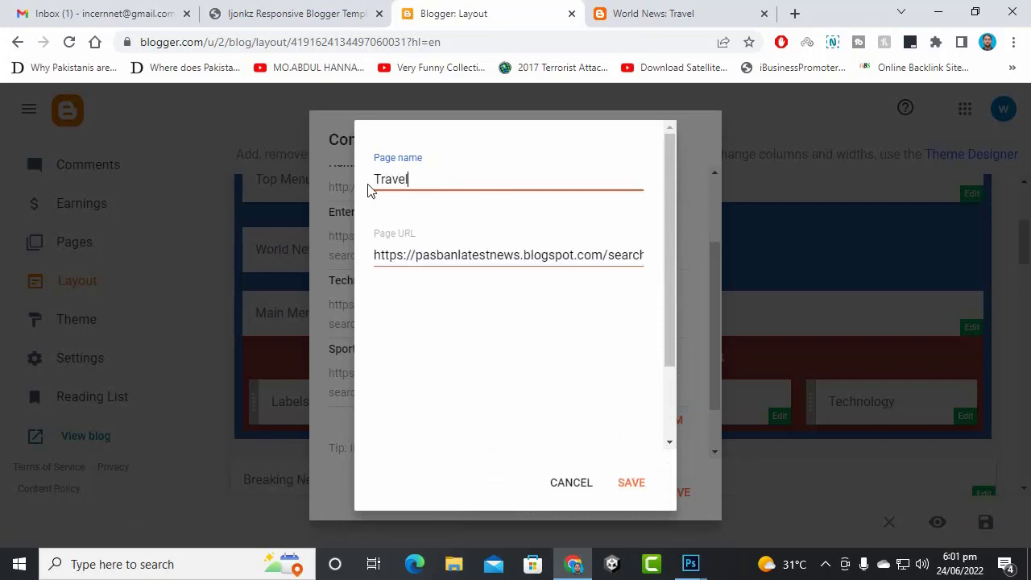
pyautogui.hotkey('ctrl', 'Tab')
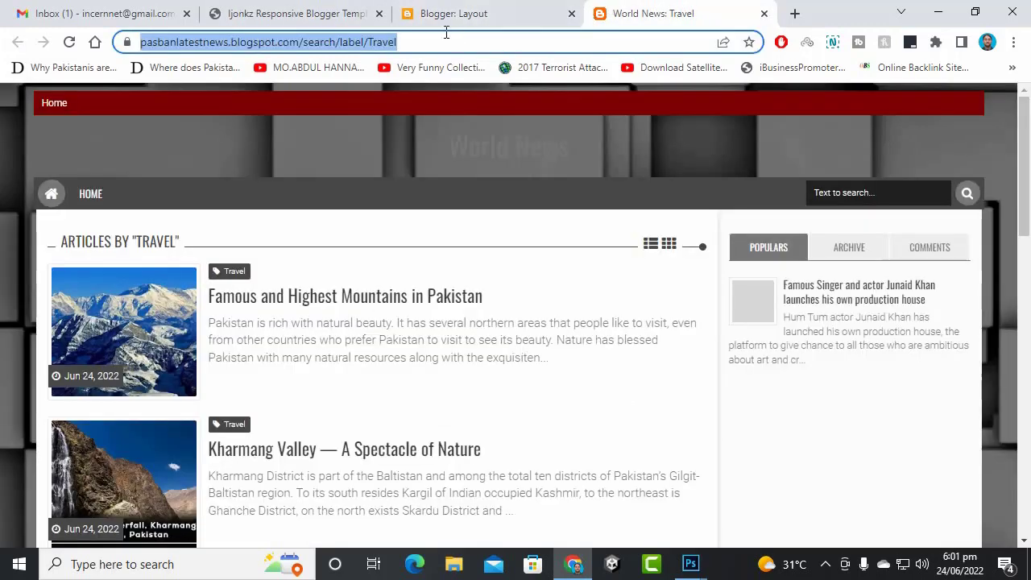
pyautogui.click(516, 10)
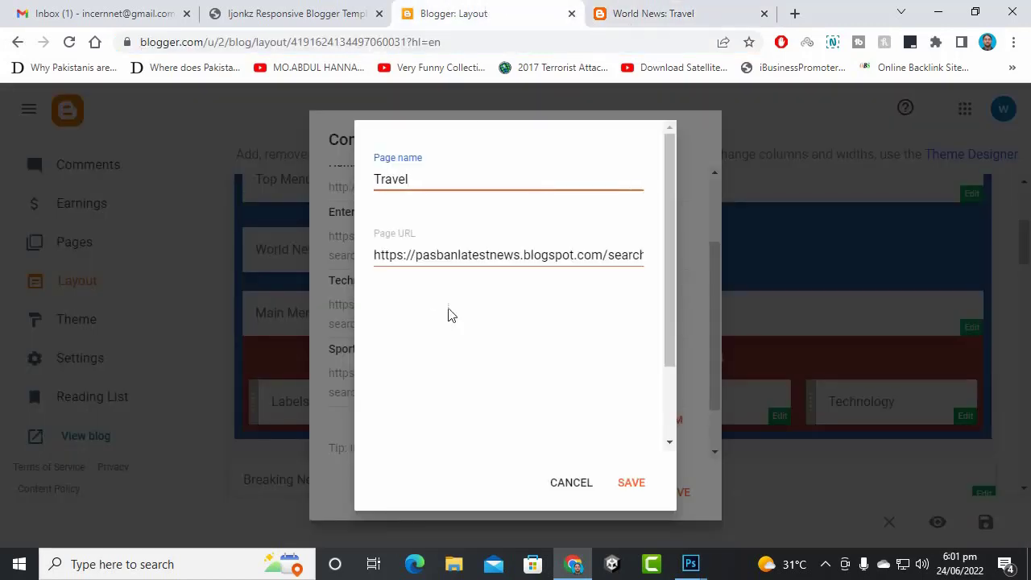
pyautogui.click(633, 488)
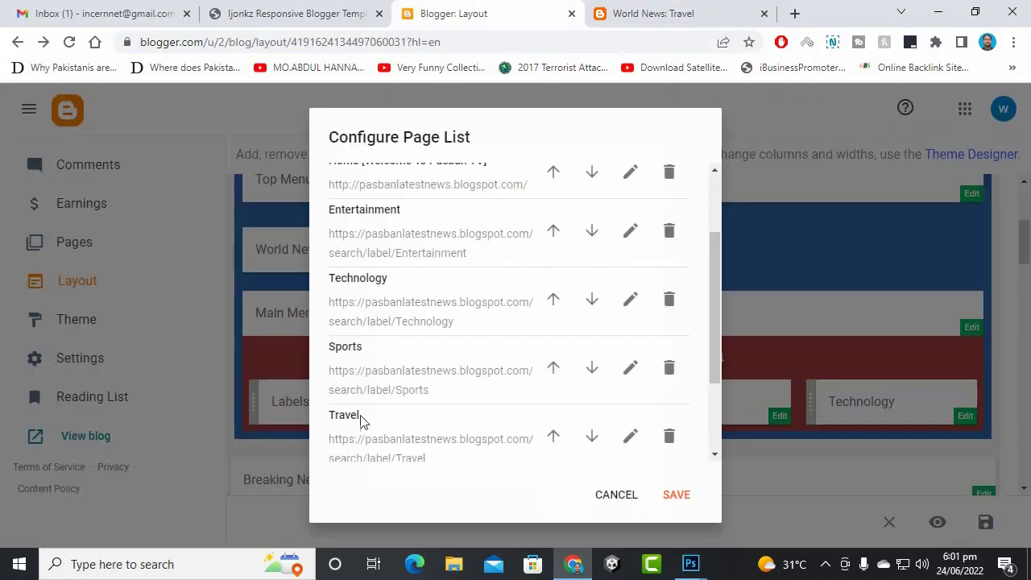
pyautogui.click(683, 493)
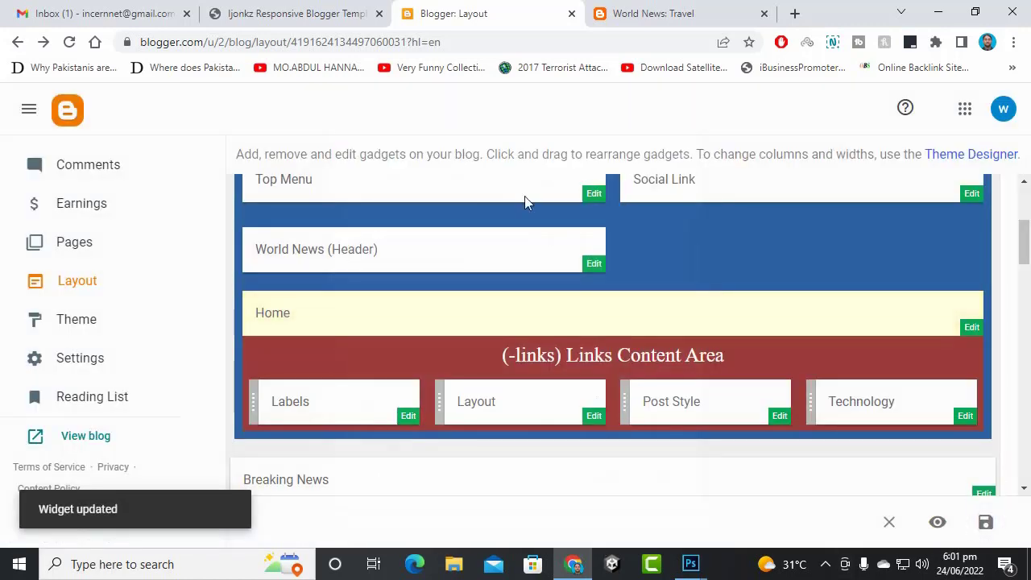
# - Close the Travel label tab and open the live blog via View blog
pyautogui.click(618, 9)
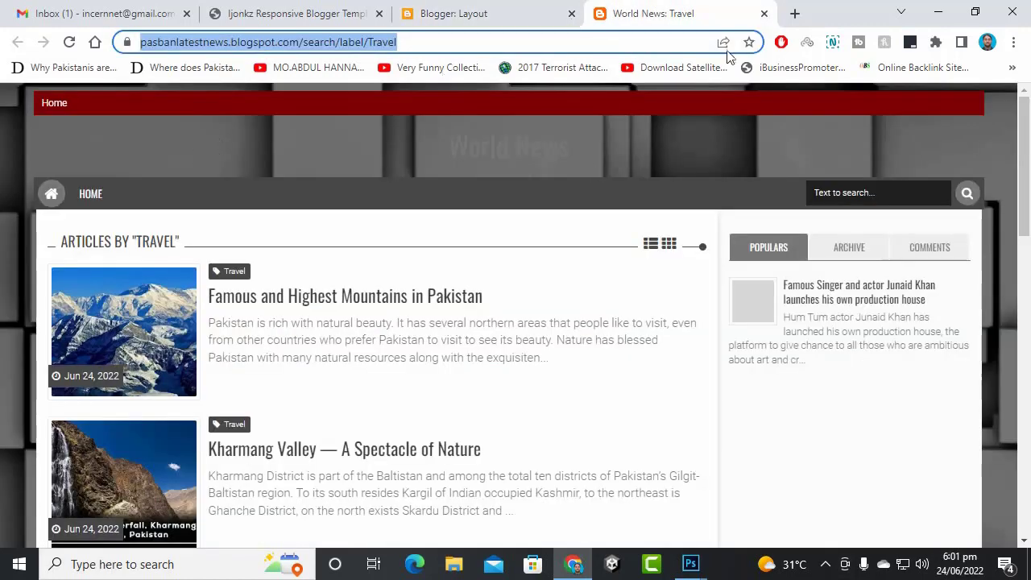
pyautogui.click(763, 13)
pyautogui.click(78, 439)
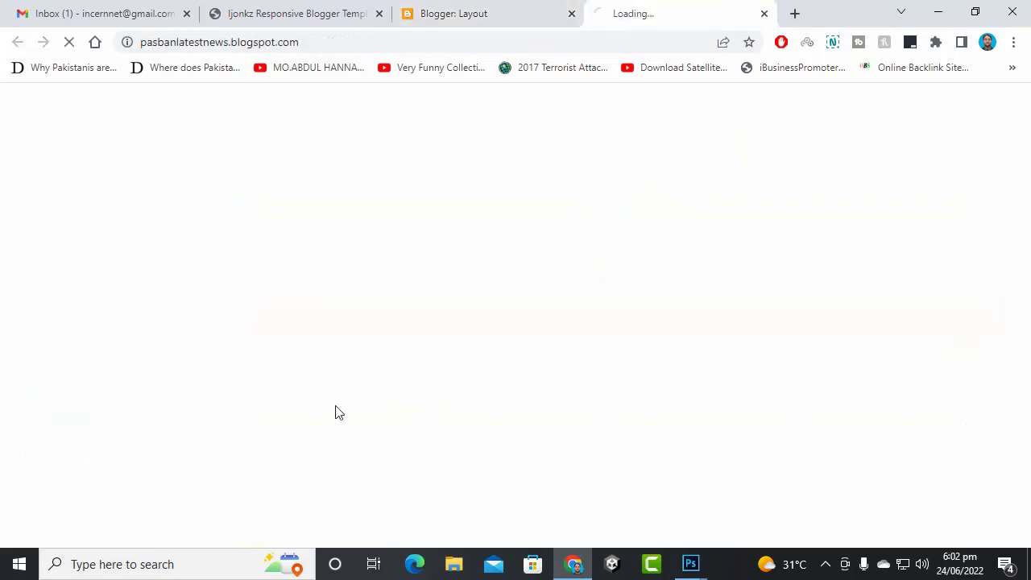
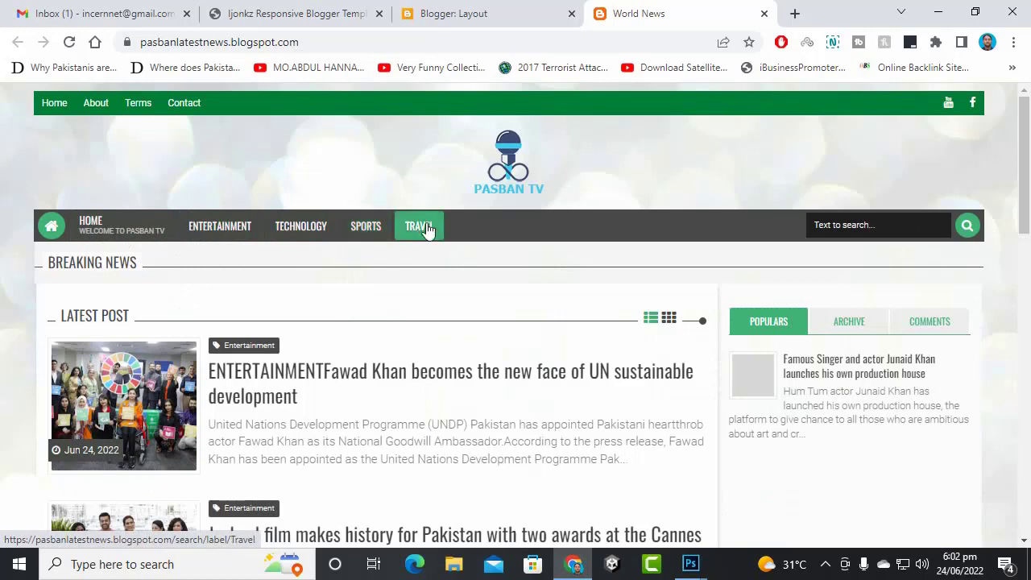
# - Return to the Blogger Layout page and scroll up to the Theme Options and Header Area gadgets
pyautogui.click(522, 6)
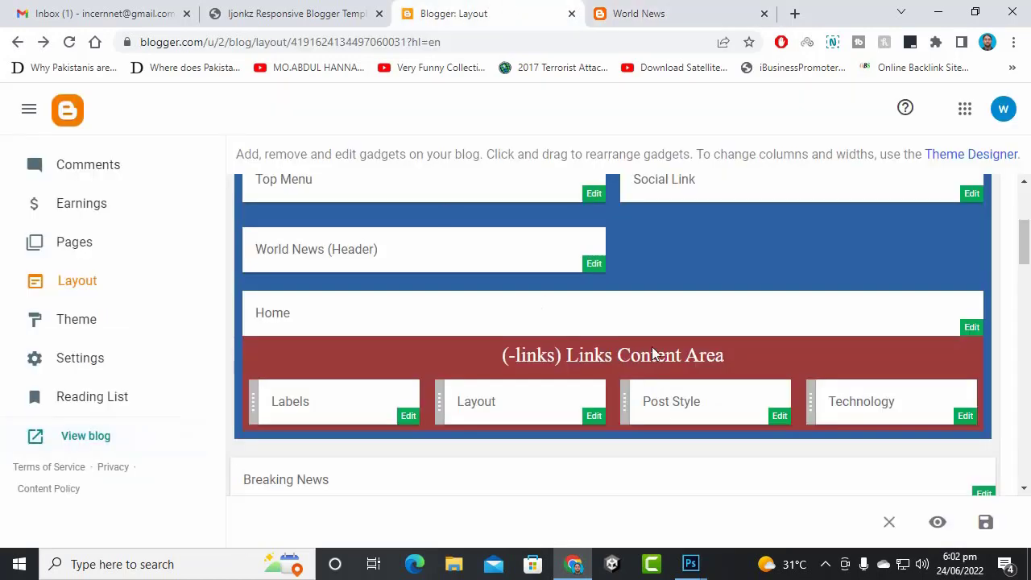
pyautogui.scroll(4, 654, 352)
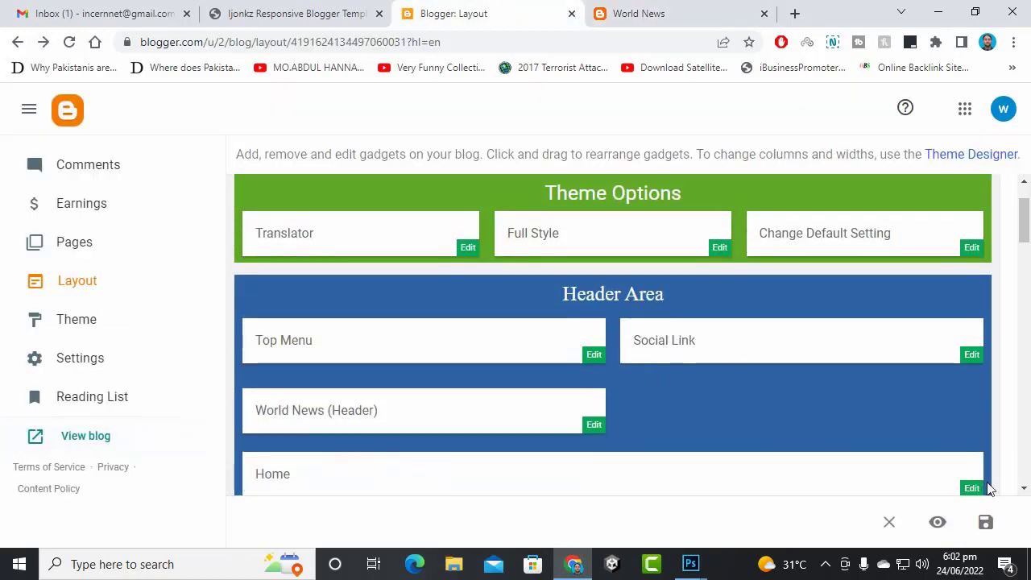
# - Strip ' [Welcome To Pasban TV]' from the first page entry so it reads 'Home', then save the gadget and layout
pyautogui.click(972, 488)
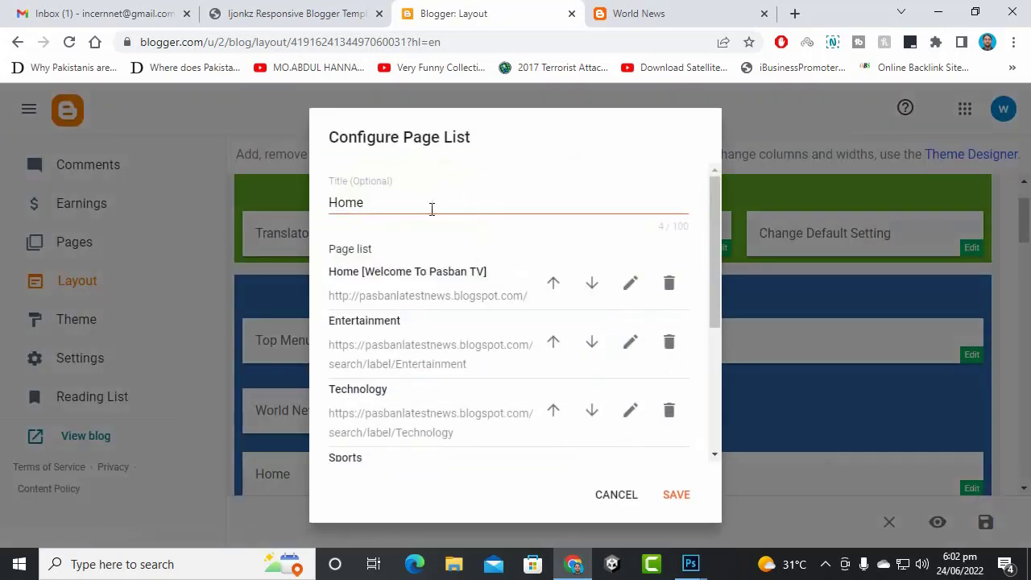
pyautogui.click(621, 286)
pyautogui.moveTo(568, 179); pyautogui.dragTo(420, 190)
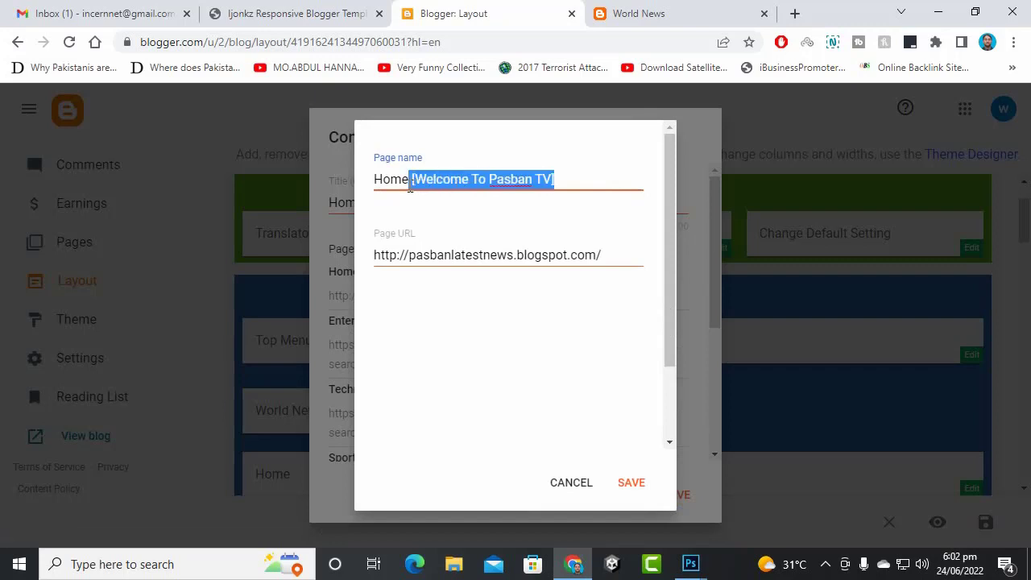
pyautogui.press('BackSpace')
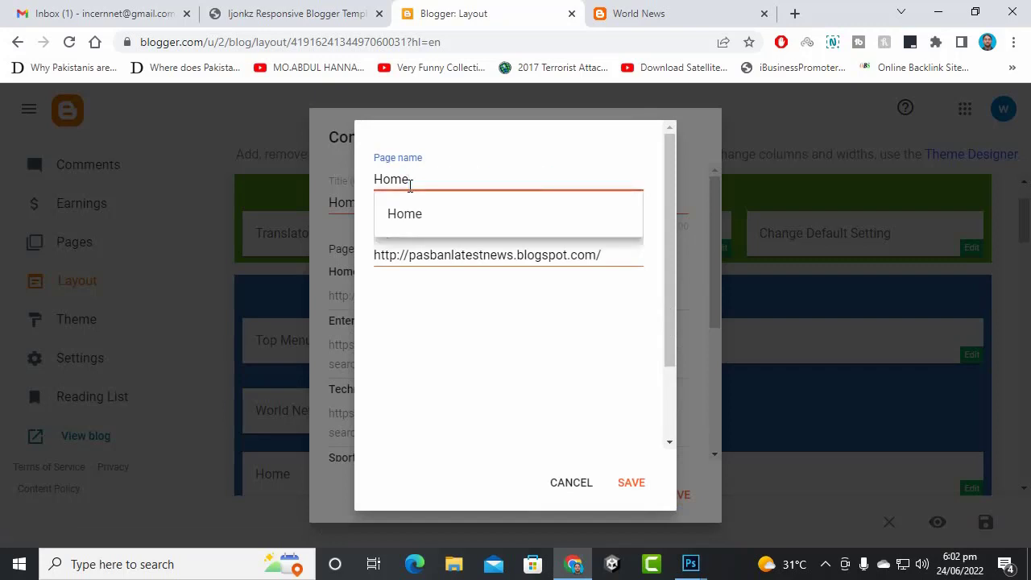
pyautogui.click(409, 213)
pyautogui.click(627, 484)
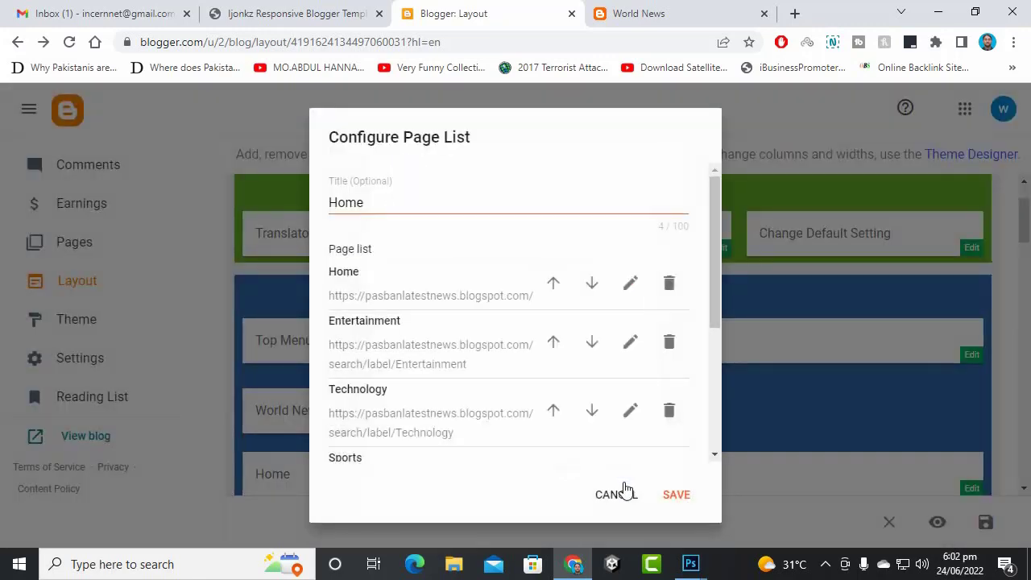
pyautogui.click(682, 504)
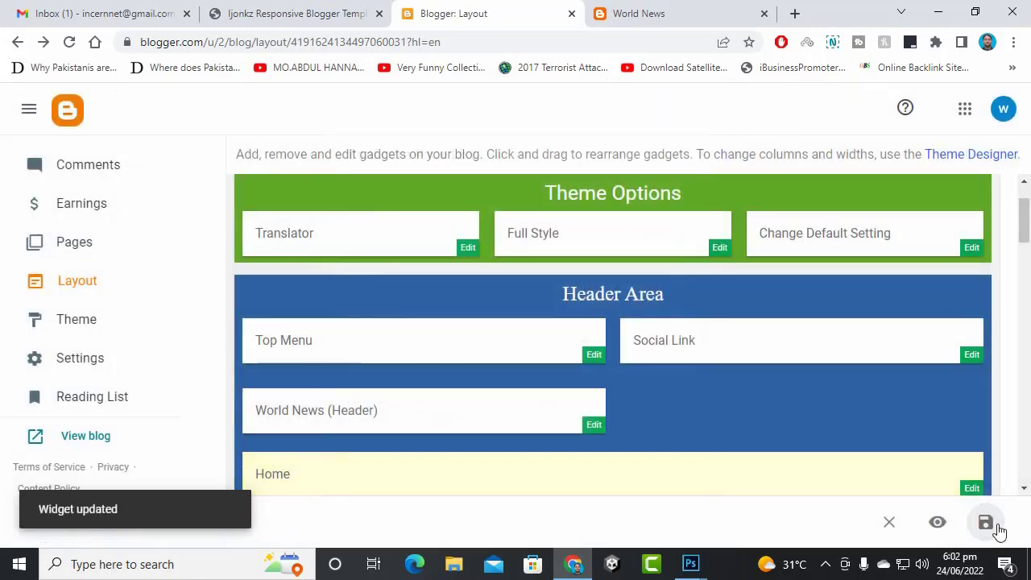
pyautogui.click(997, 530)
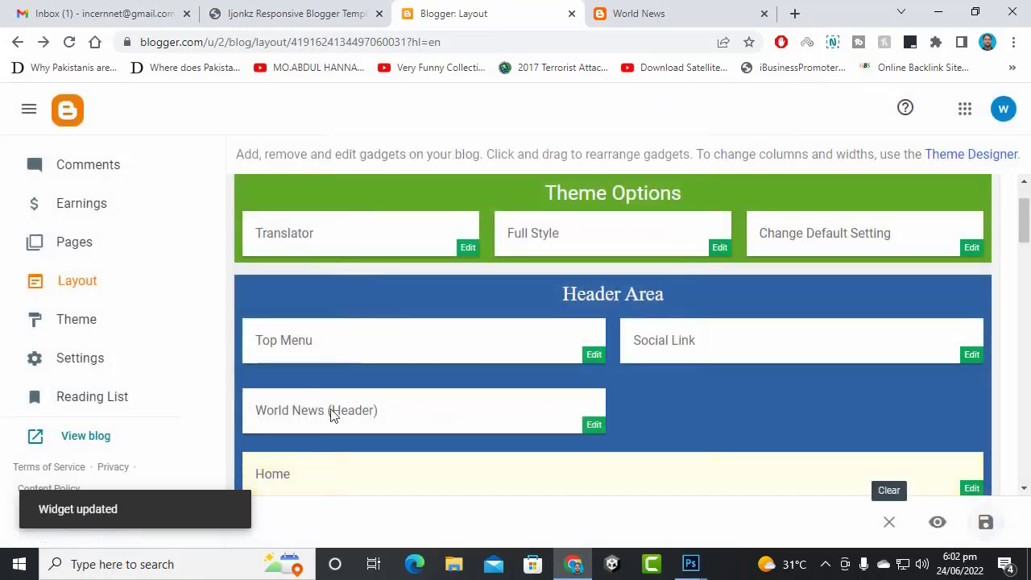
pyautogui.scroll(-2, 486, 344)
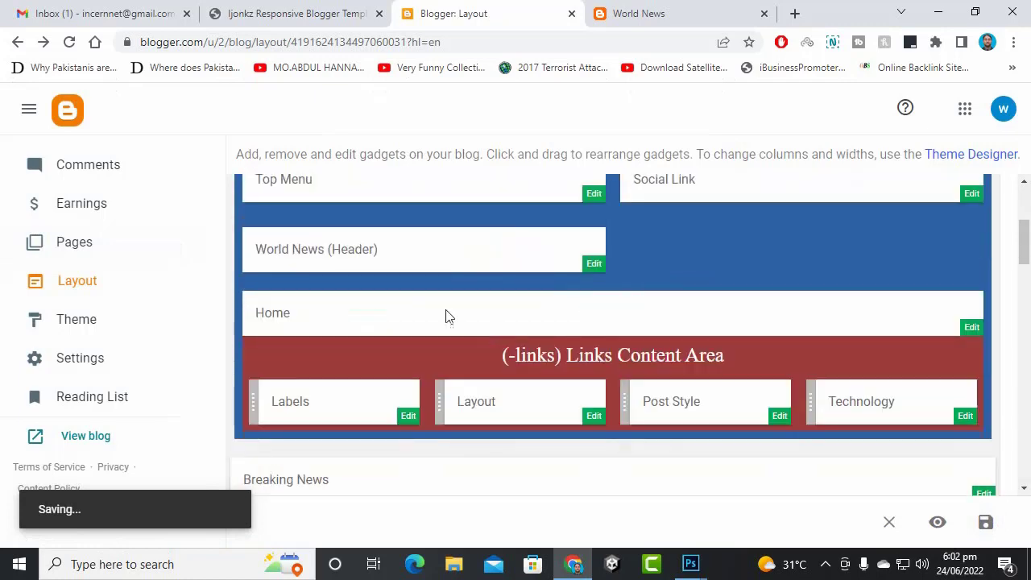
pyautogui.scroll(-2, 630, 342)
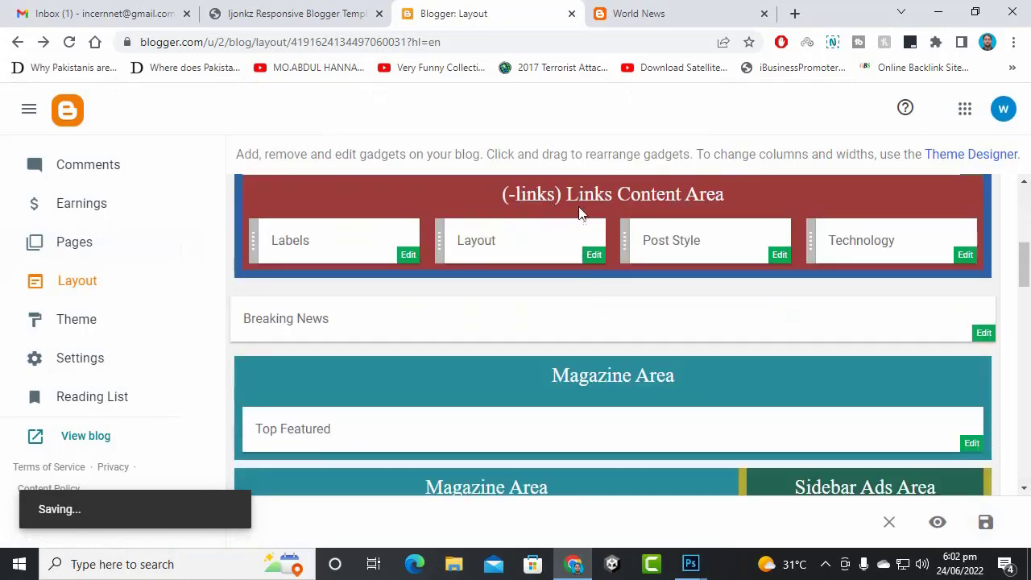
pyautogui.scroll(2, 571, 214)
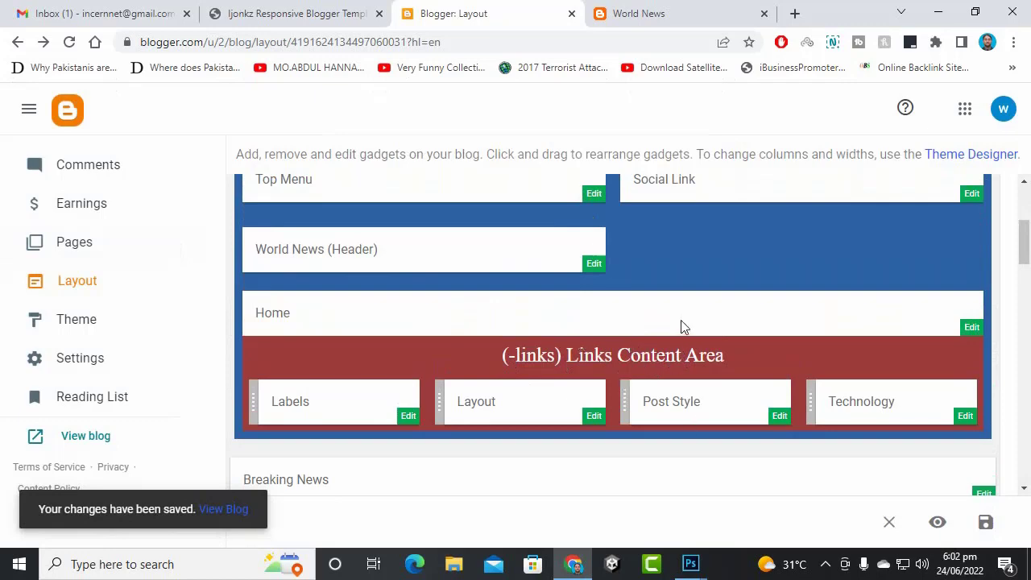
# - Look over the template documentation and the live Pasban TV blog
pyautogui.click(388, 8)
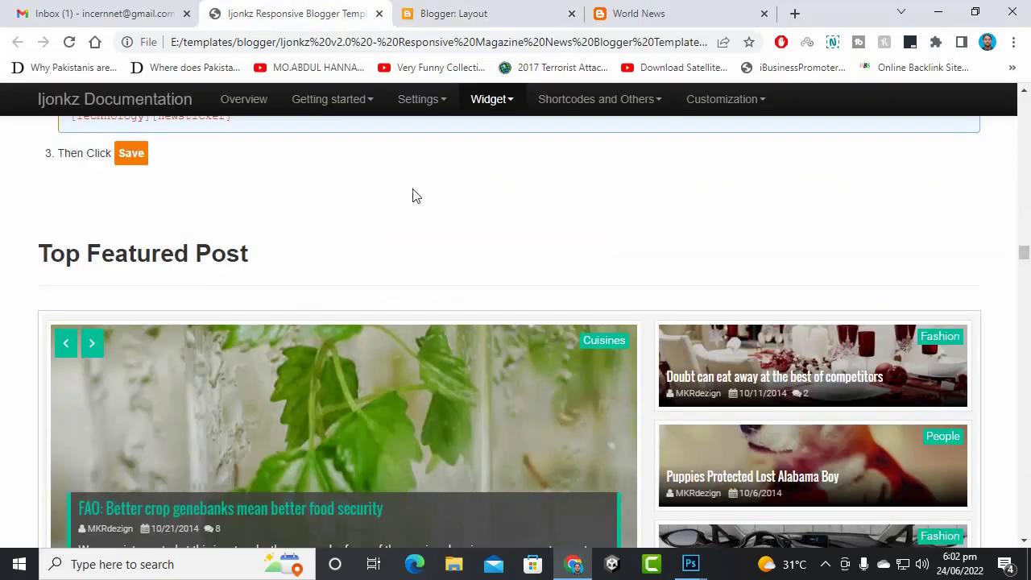
pyautogui.scroll(3, 429, 229)
pyautogui.scroll(-3, 429, 233)
pyautogui.click(624, 9)
pyautogui.scroll(-2, 334, 294)
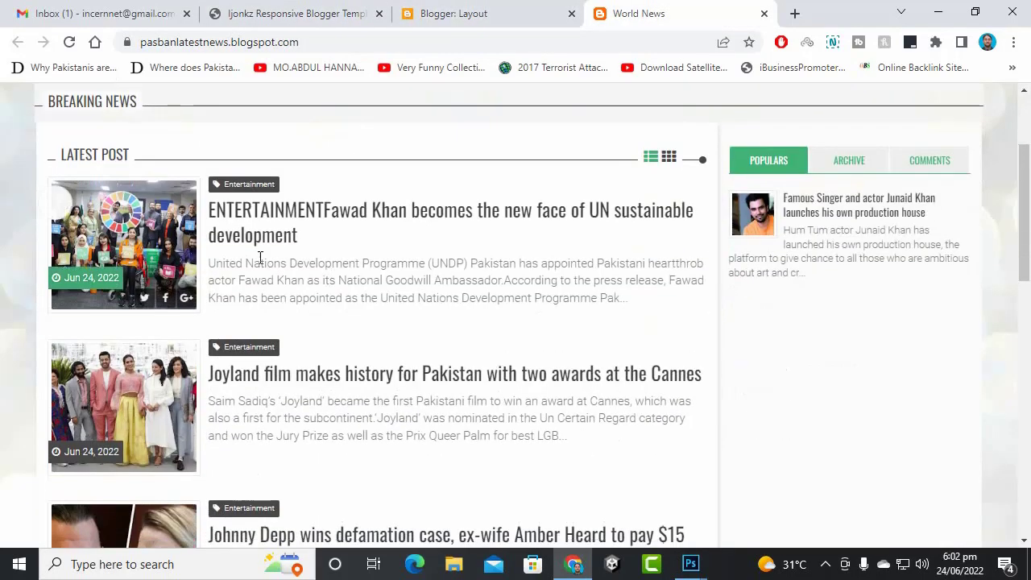
pyautogui.scroll(1, 260, 258)
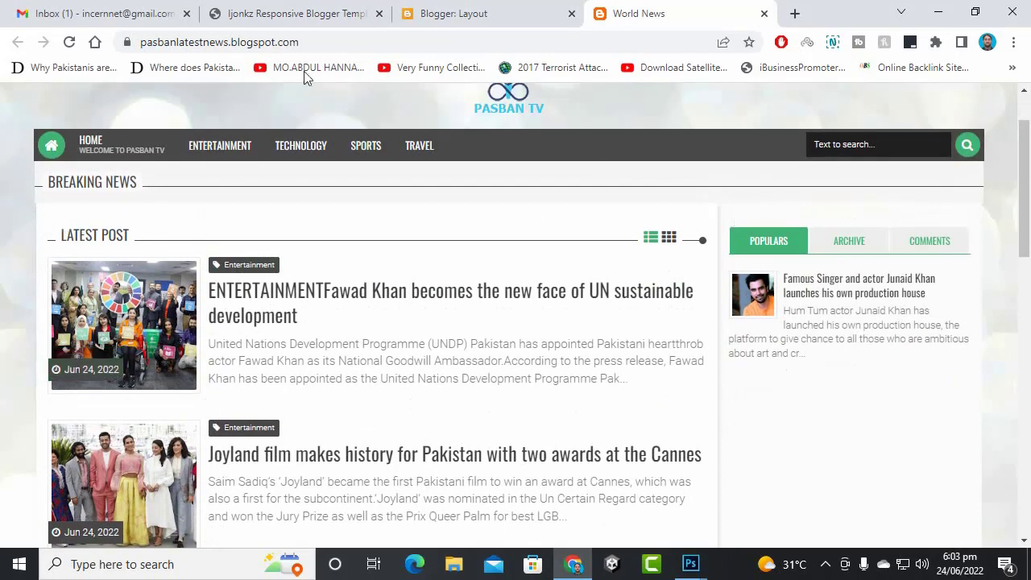
# - Scroll the documentation to the Top Featured section and review its featured-post code lines
pyautogui.click(314, 13)
pyautogui.scroll(-1, 161, 149)
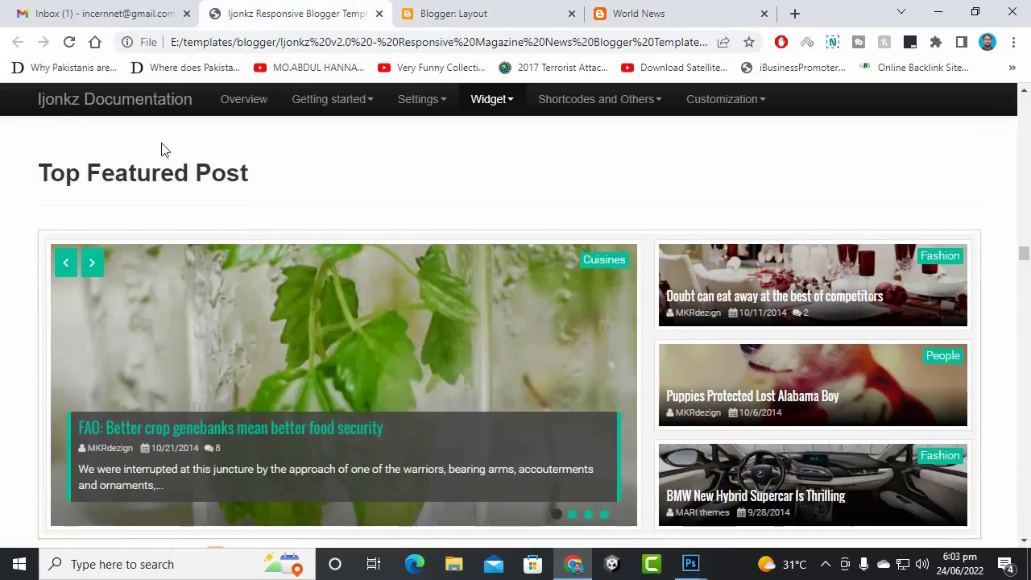
pyautogui.scroll(-1, 367, 225)
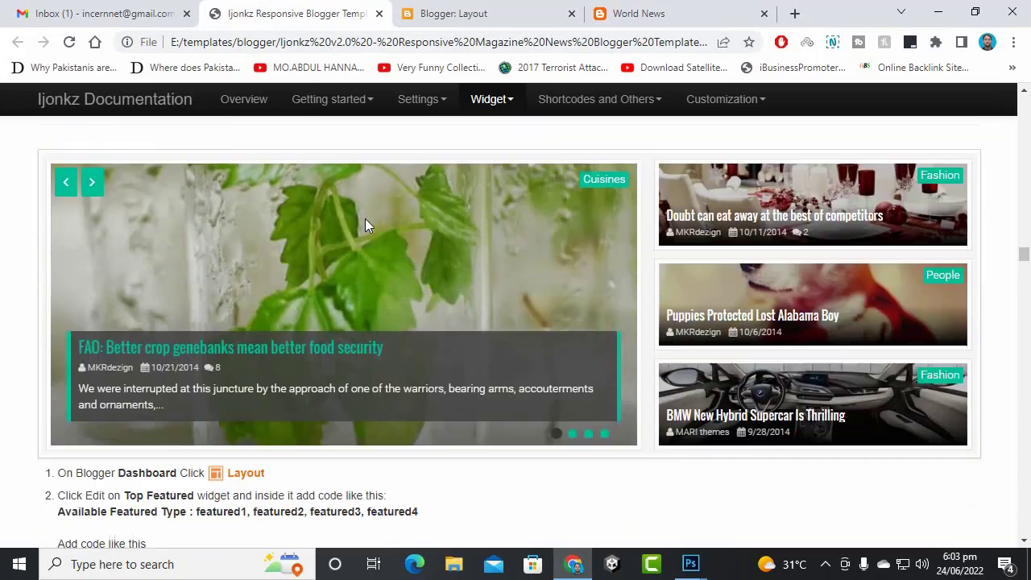
pyautogui.scroll(-2, 593, 335)
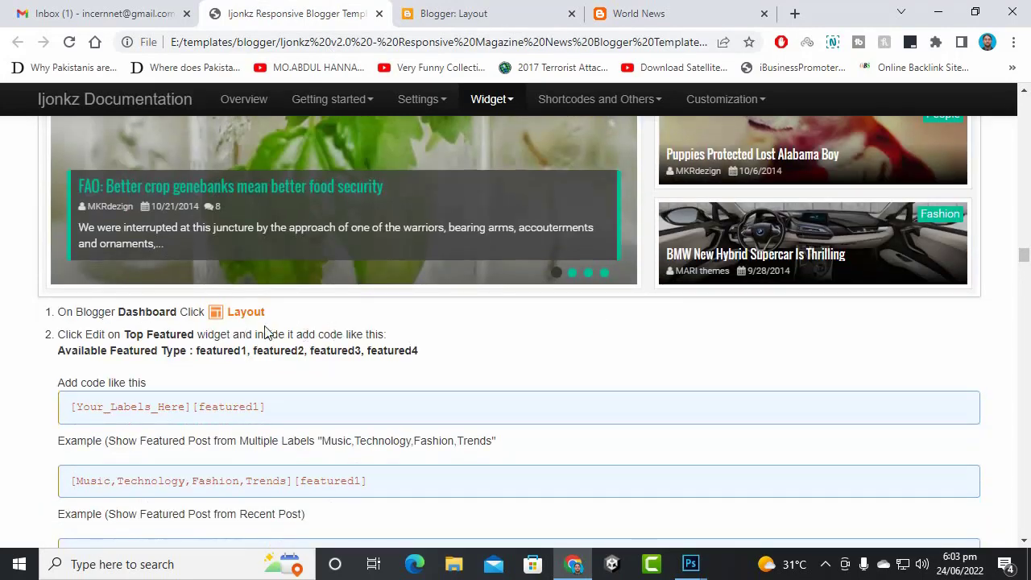
pyautogui.scroll(-3, 266, 333)
pyautogui.scroll(1, 264, 315)
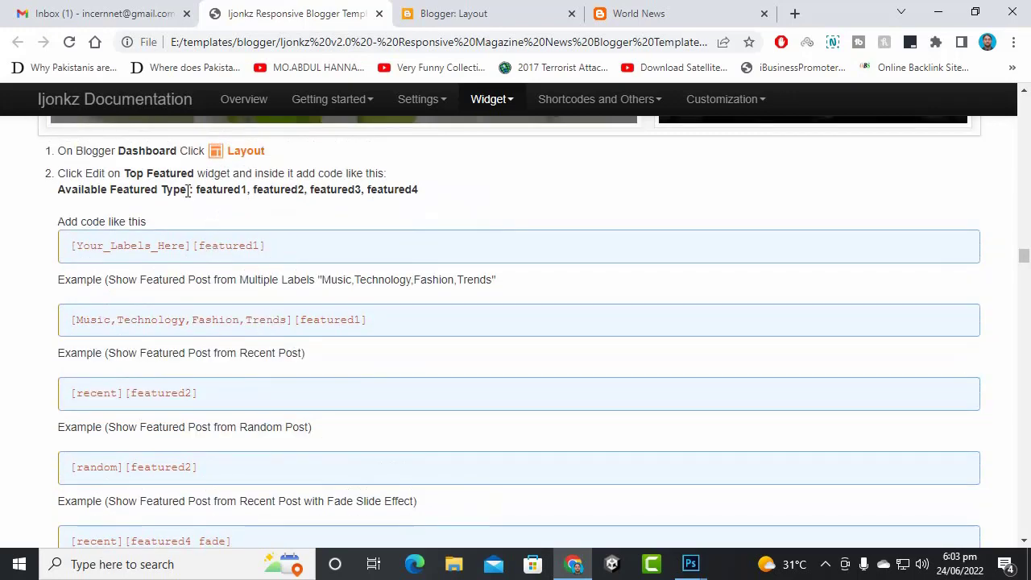
pyautogui.moveTo(69, 250); pyautogui.dragTo(281, 258)
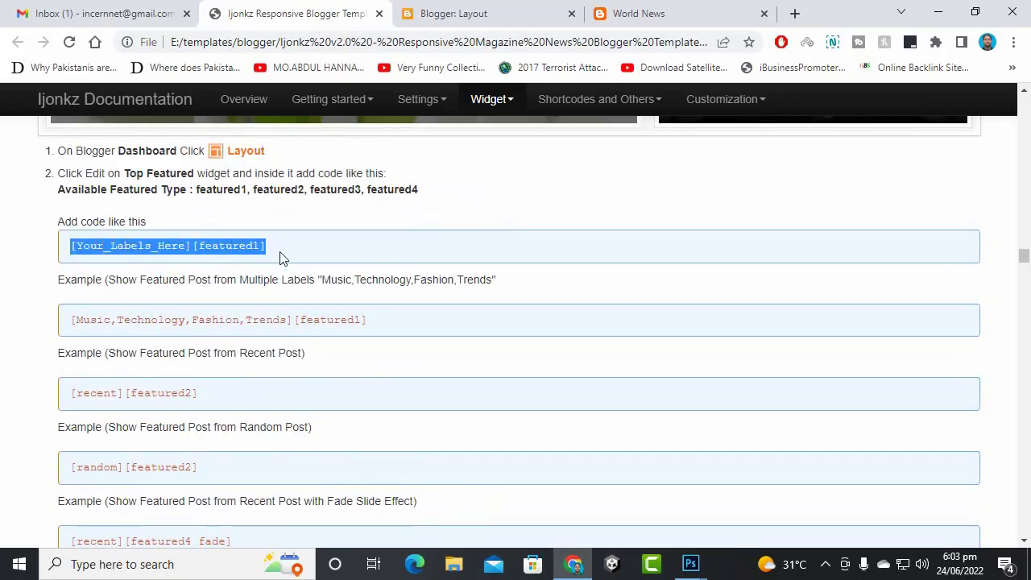
pyautogui.click(258, 343)
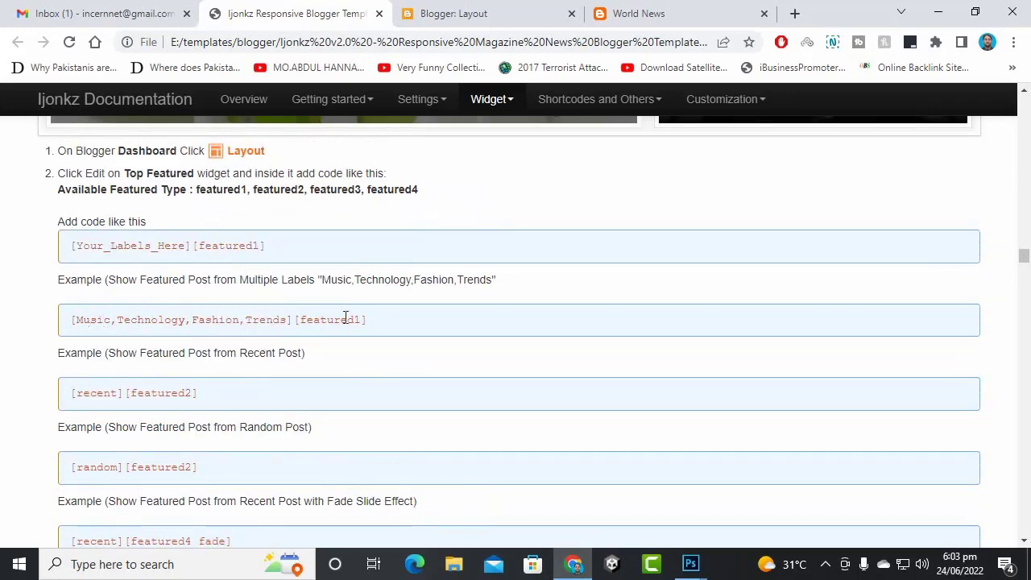
pyautogui.moveTo(392, 324); pyautogui.dragTo(50, 330)
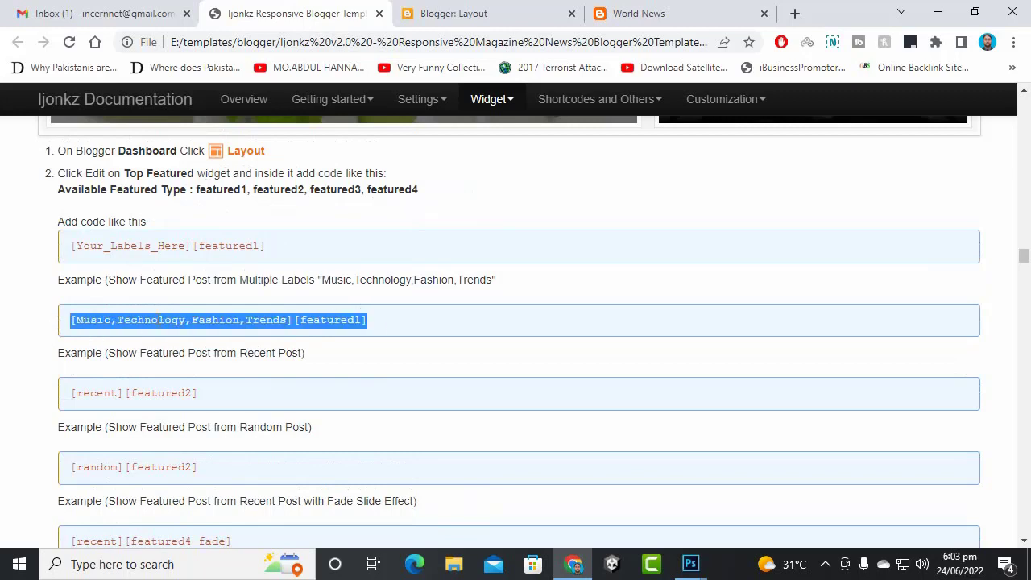
pyautogui.click(150, 319)
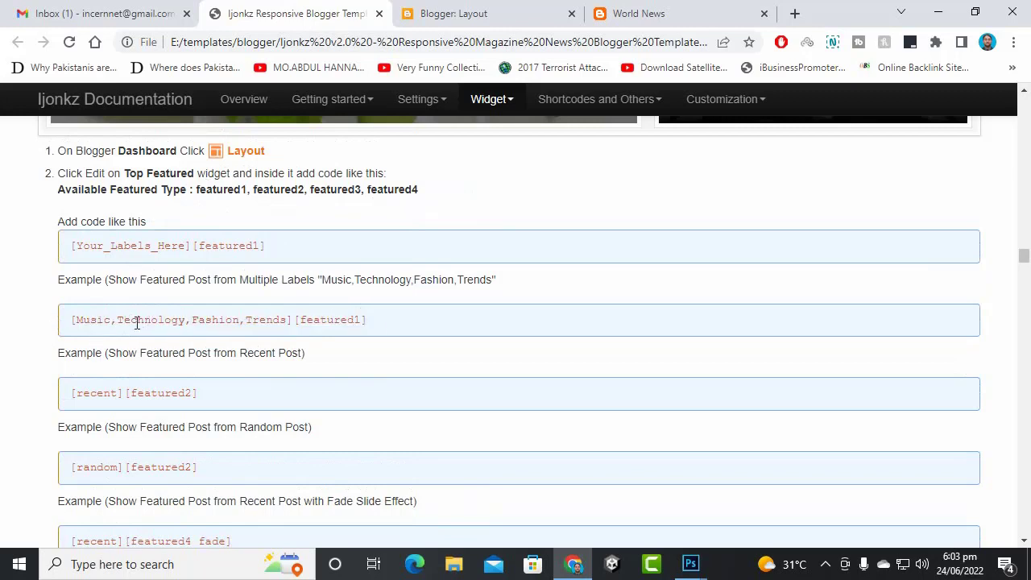
# - Copy the recent fade autoplay featured-post code
pyautogui.scroll(-1, 169, 325)
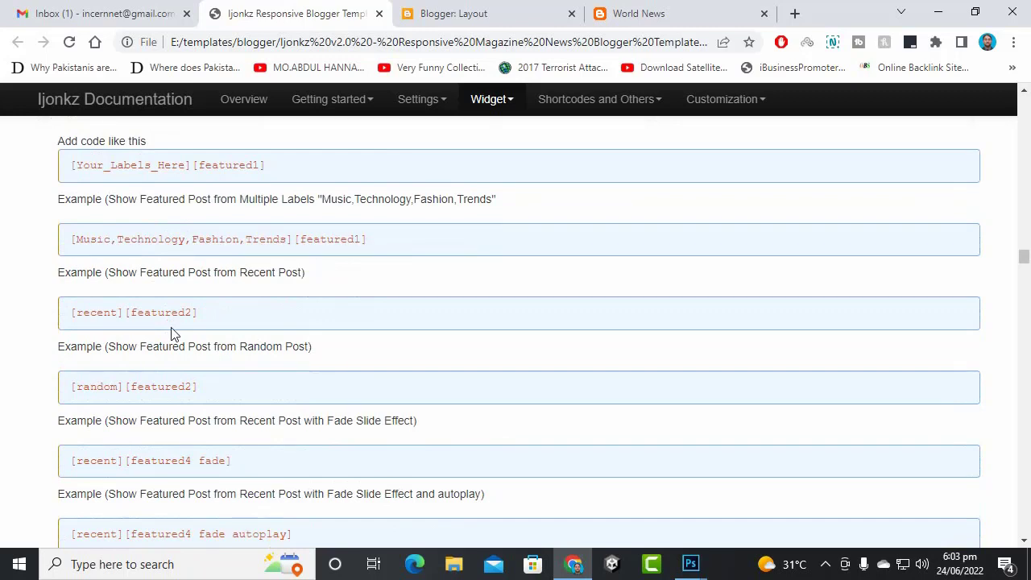
pyautogui.scroll(-1, 171, 335)
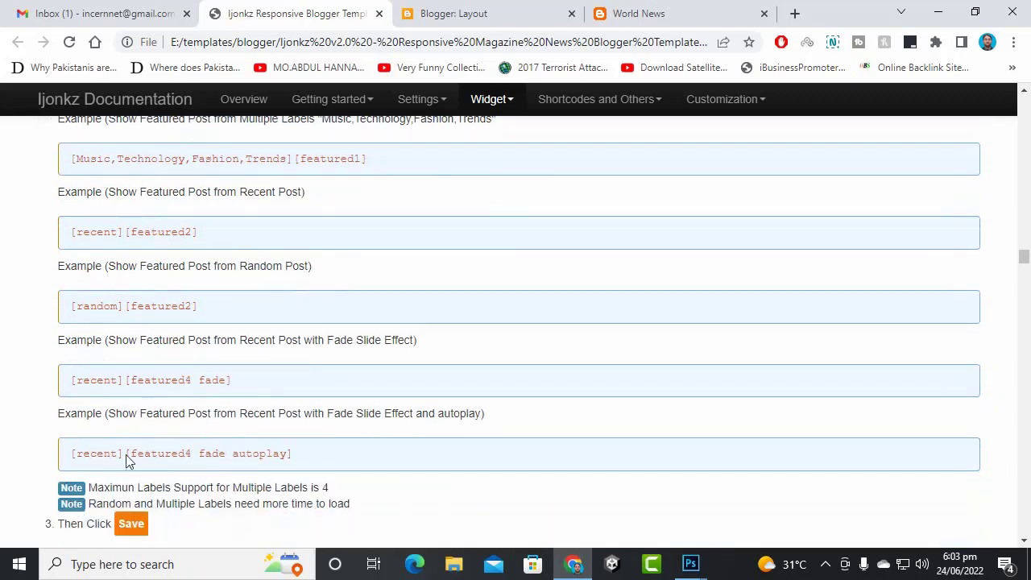
pyautogui.moveTo(72, 454); pyautogui.dragTo(323, 455)
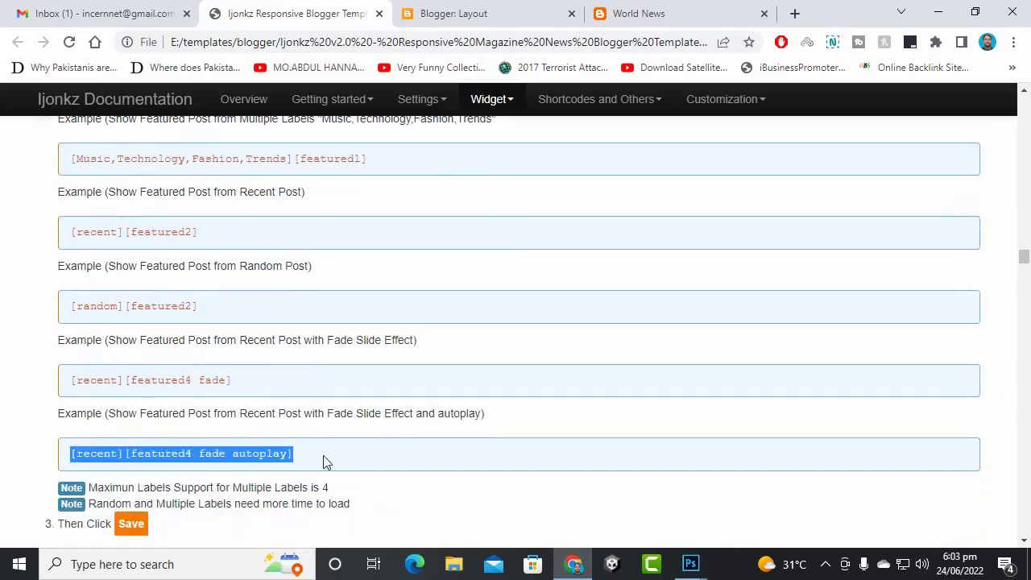
pyautogui.rightClick(229, 457)
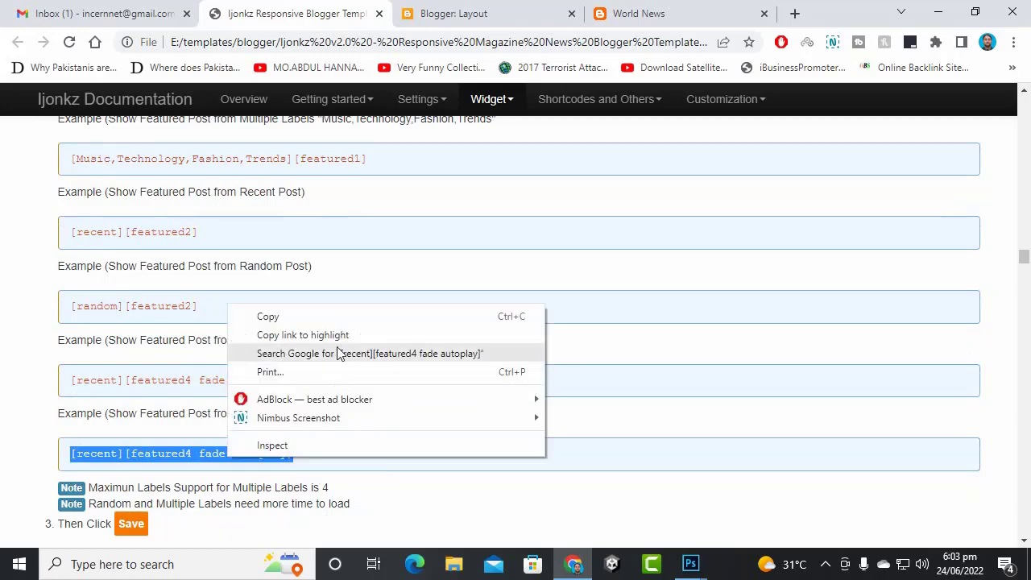
pyautogui.click(303, 318)
# - Check the Blogger layout editor, then go back to the Top Featured documentation
pyautogui.click(450, 10)
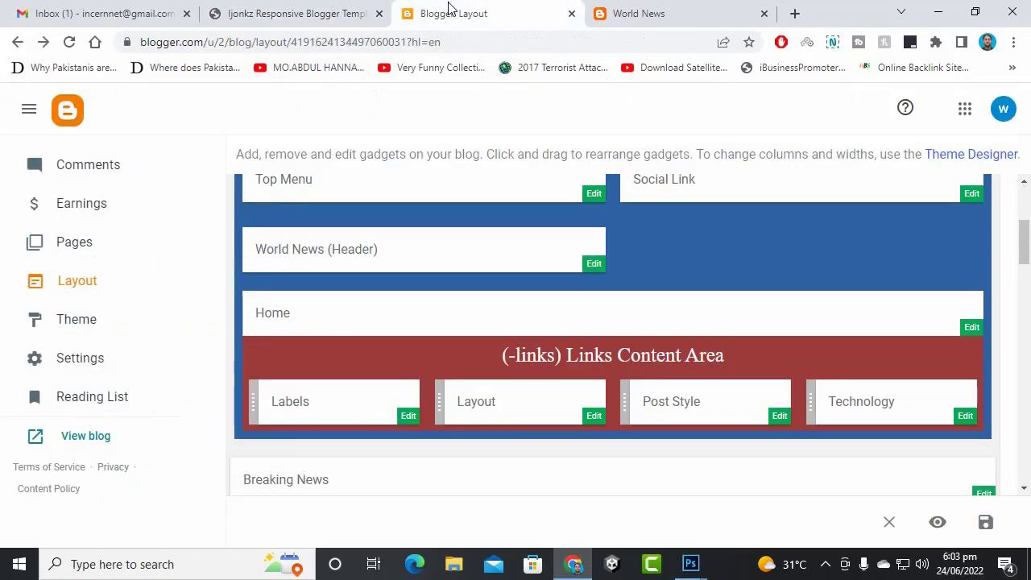
pyautogui.scroll(-3, 438, 372)
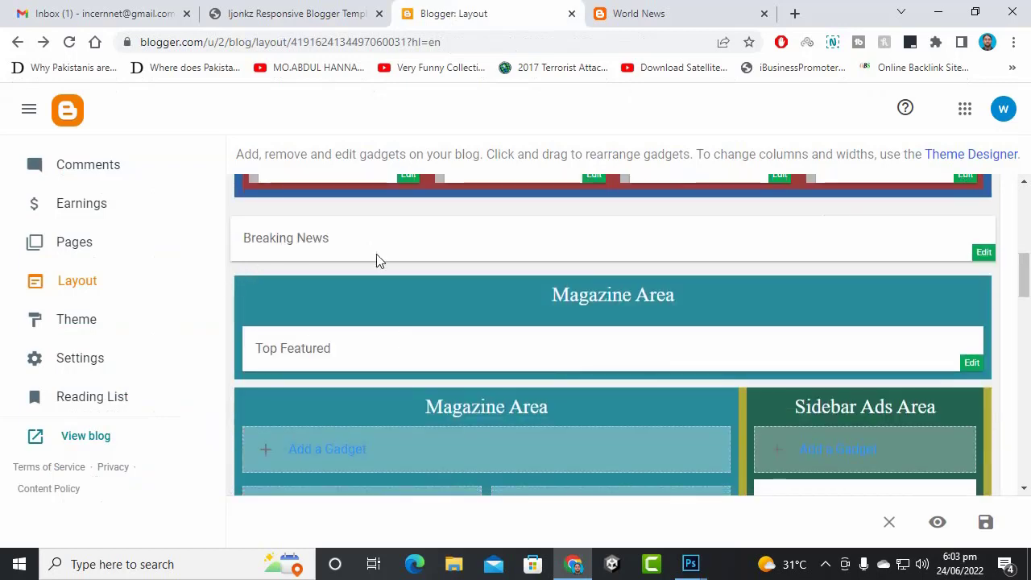
pyautogui.scroll(1, 564, 273)
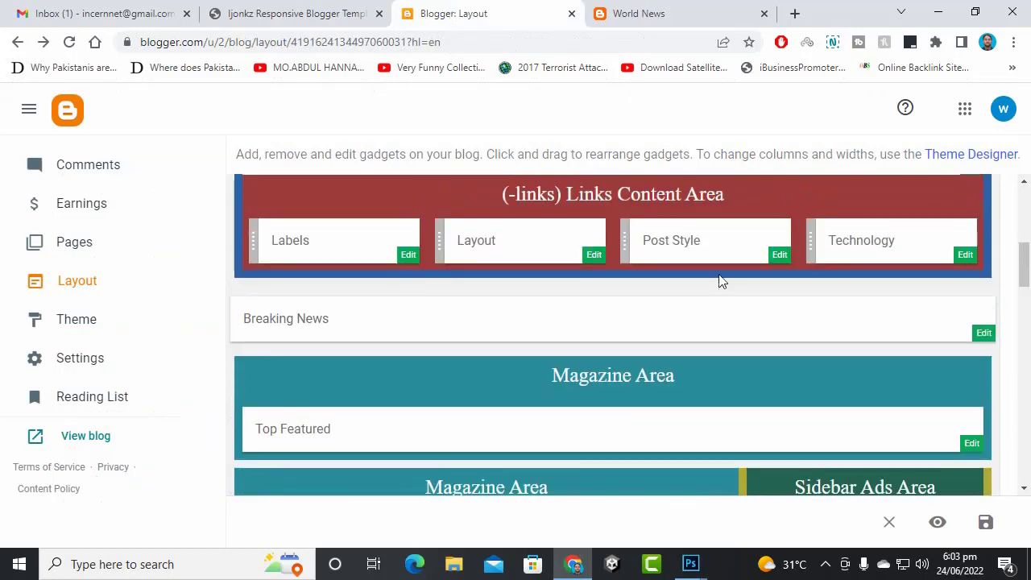
pyautogui.click(342, 9)
pyautogui.scroll(10, 422, 336)
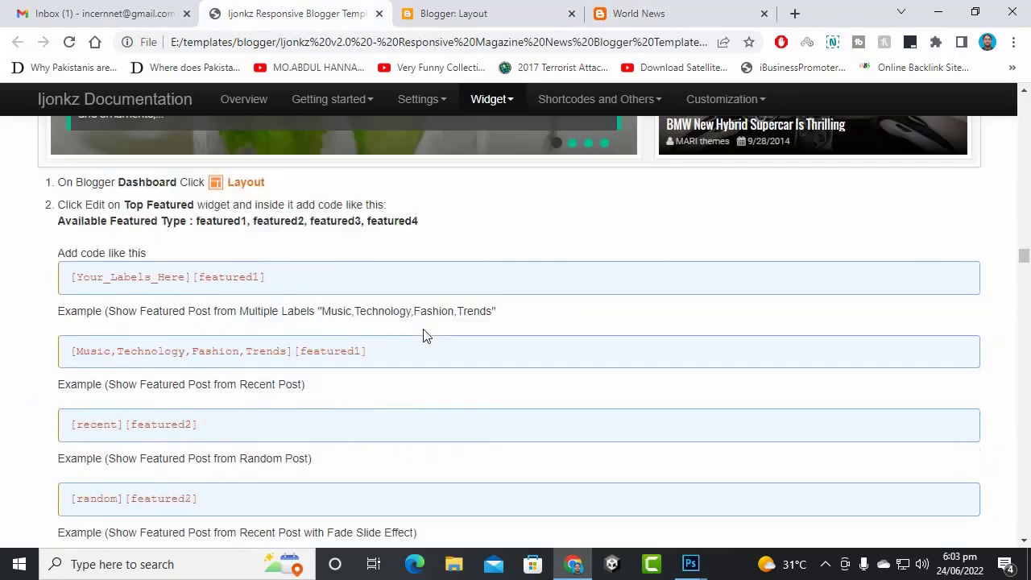
# - Copy the [Technology][newsticker] code from the News Ticker examples
pyautogui.scroll(4, 426, 336)
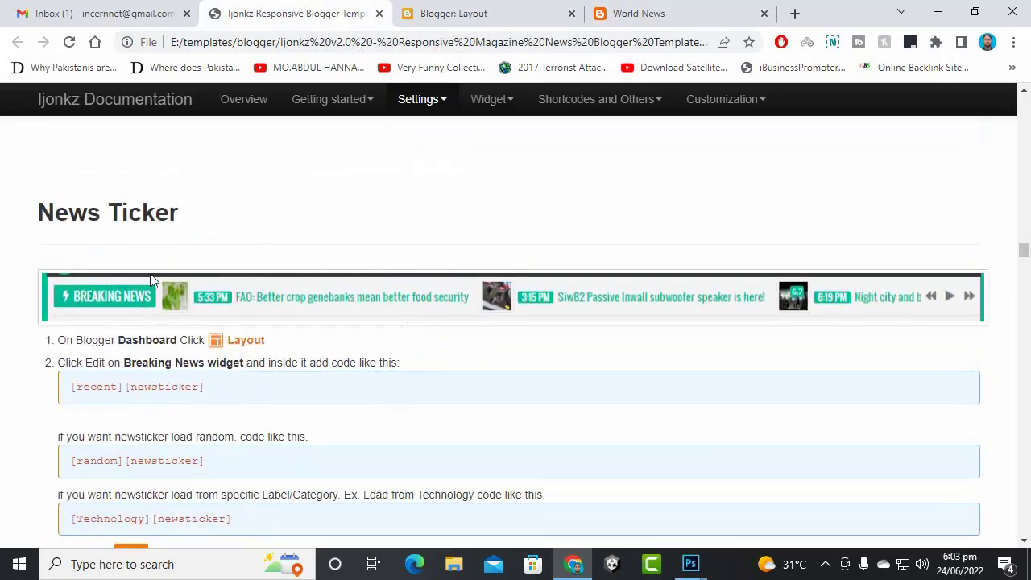
pyautogui.scroll(-2, 172, 384)
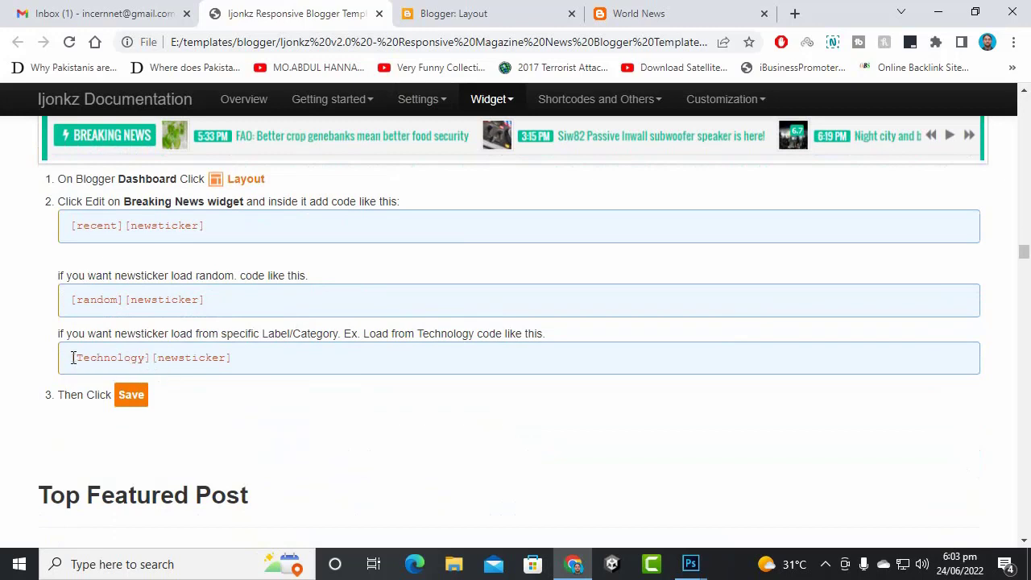
pyautogui.moveTo(72, 358); pyautogui.dragTo(306, 363)
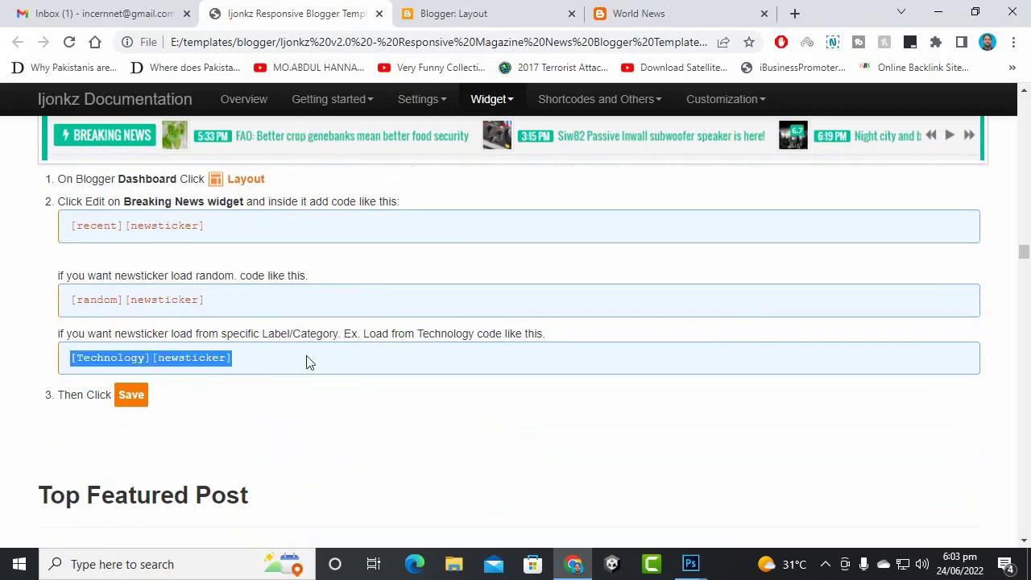
pyautogui.rightClick(212, 362)
pyautogui.click(241, 373)
pyautogui.click(216, 312)
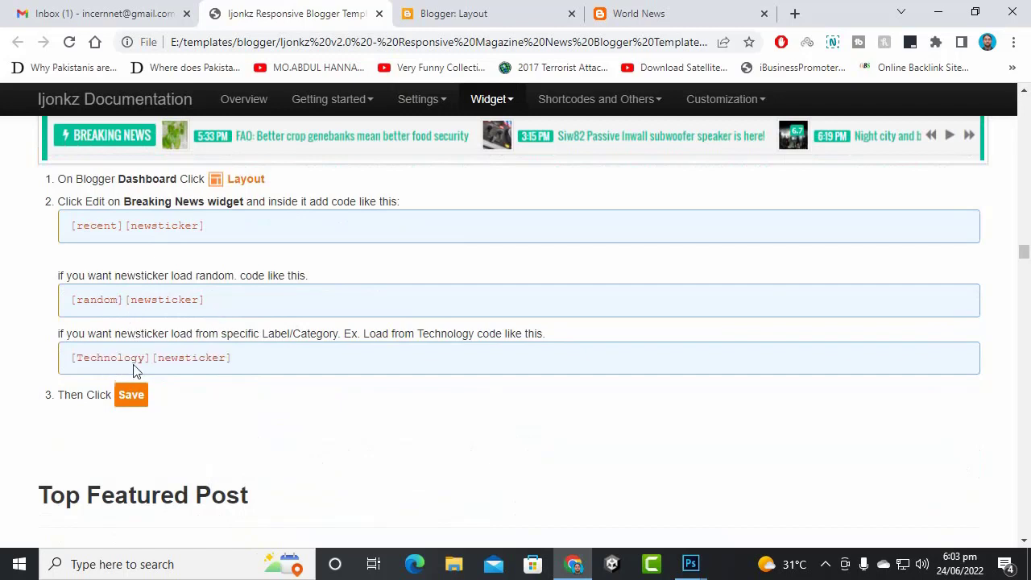
# - Copy the [recent][newsticker] code instead and go back to the Blogger Layout page
pyautogui.moveTo(116, 357); pyautogui.dragTo(91, 358)
pyautogui.moveTo(242, 303); pyautogui.dragTo(70, 301)
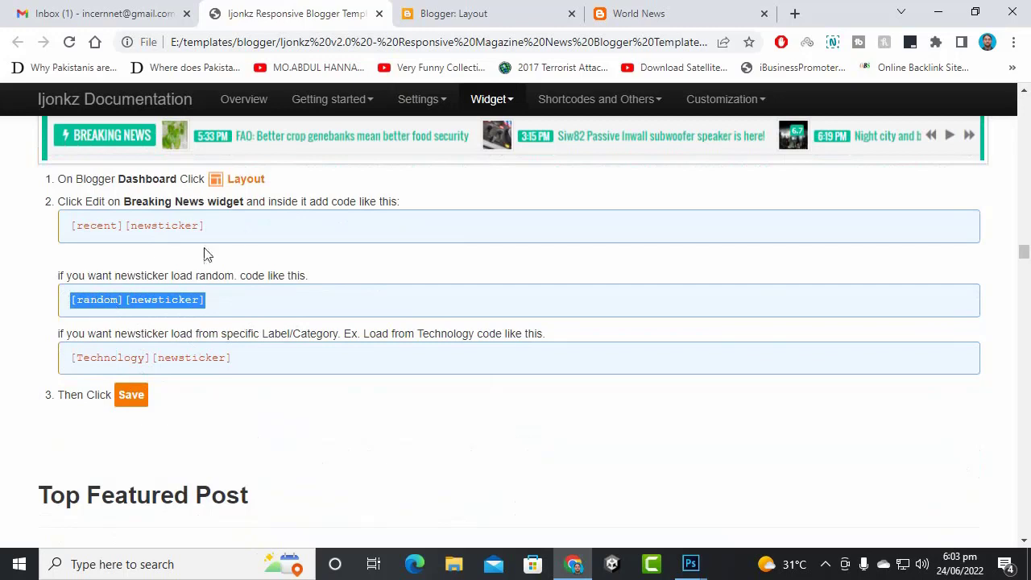
pyautogui.moveTo(208, 226); pyautogui.dragTo(185, 217)
pyautogui.click(85, 230)
pyautogui.rightClick(185, 218)
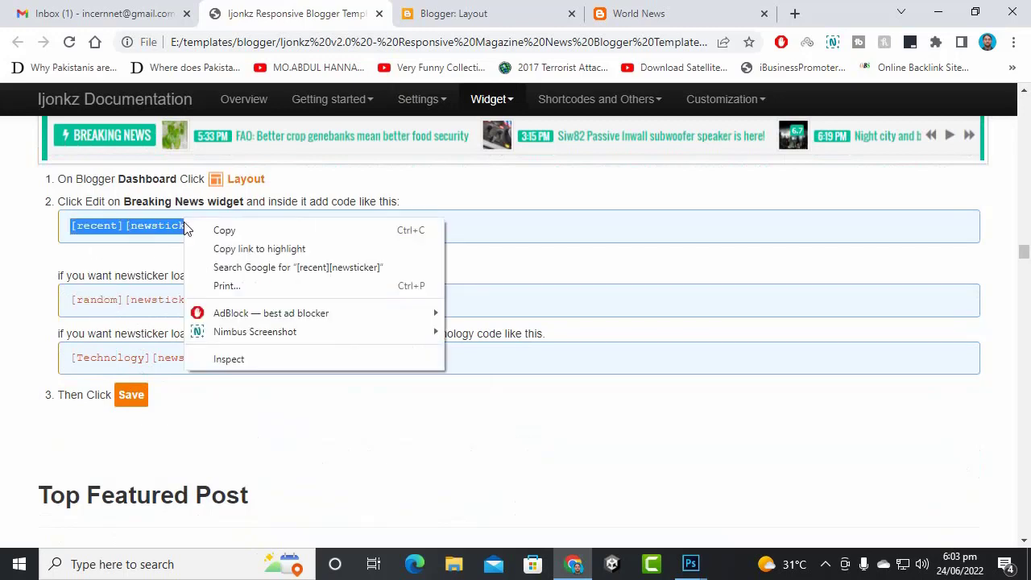
pyautogui.click(196, 235)
pyautogui.click(439, 11)
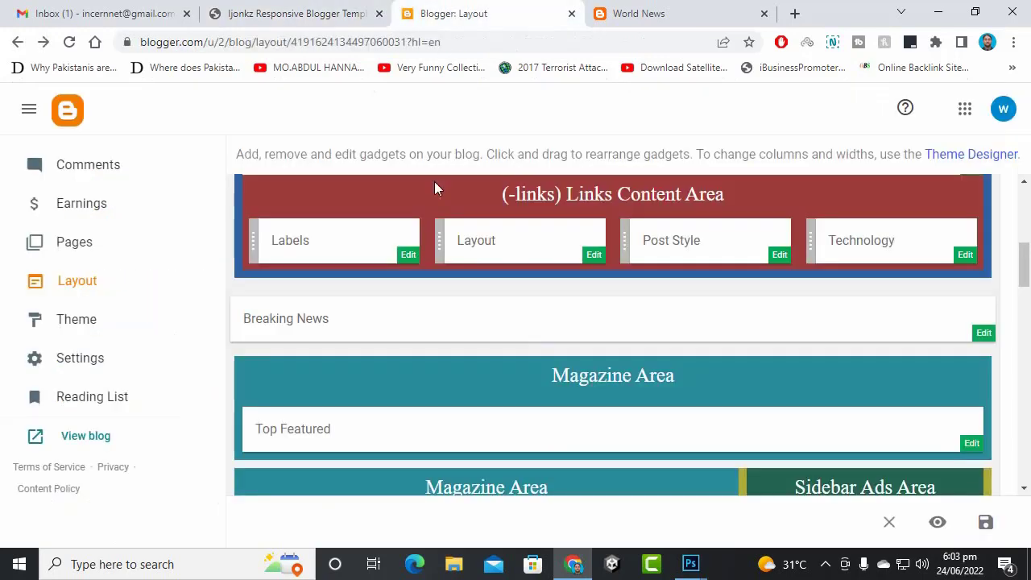
# - Paste [recent][newsticker] into the Breaking News gadget, save the layout, and reload the live blog
pyautogui.click(984, 333)
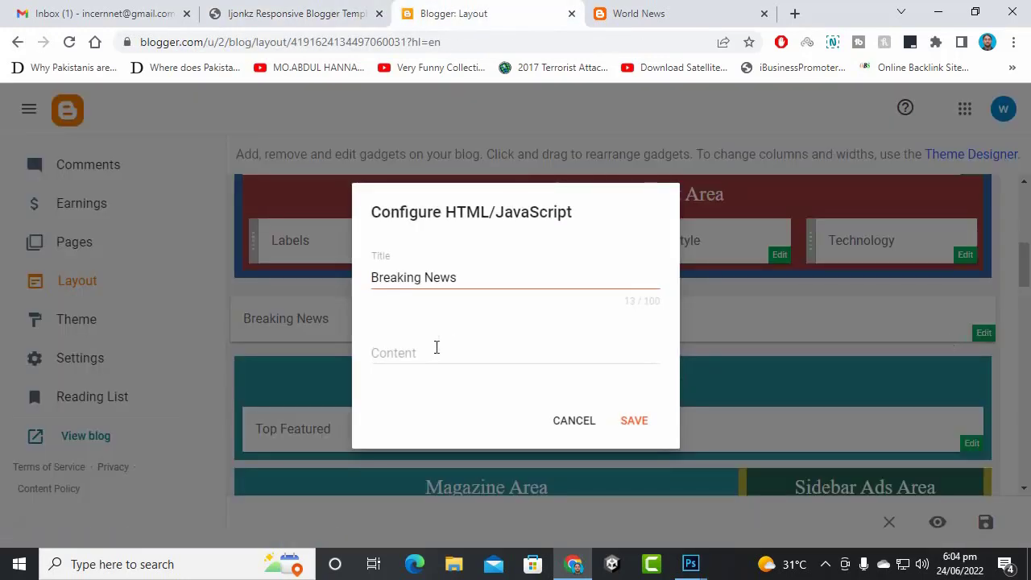
pyautogui.rightClick(435, 347)
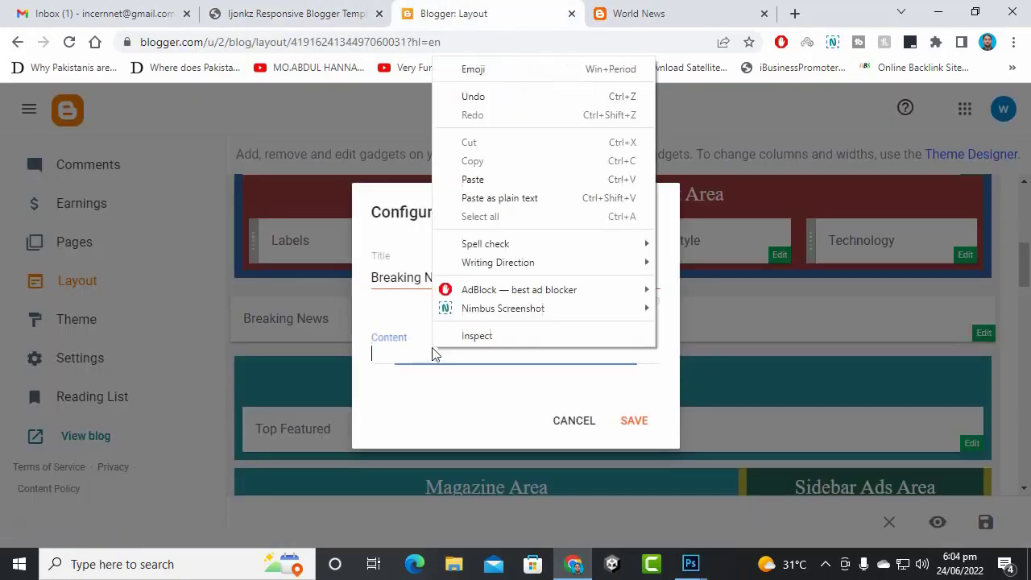
pyautogui.click(472, 180)
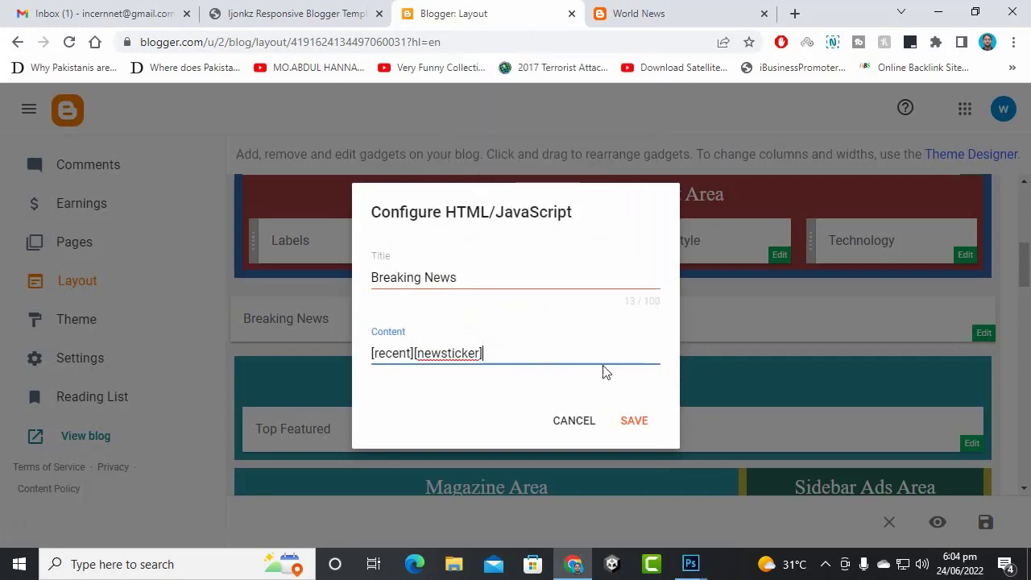
pyautogui.click(634, 420)
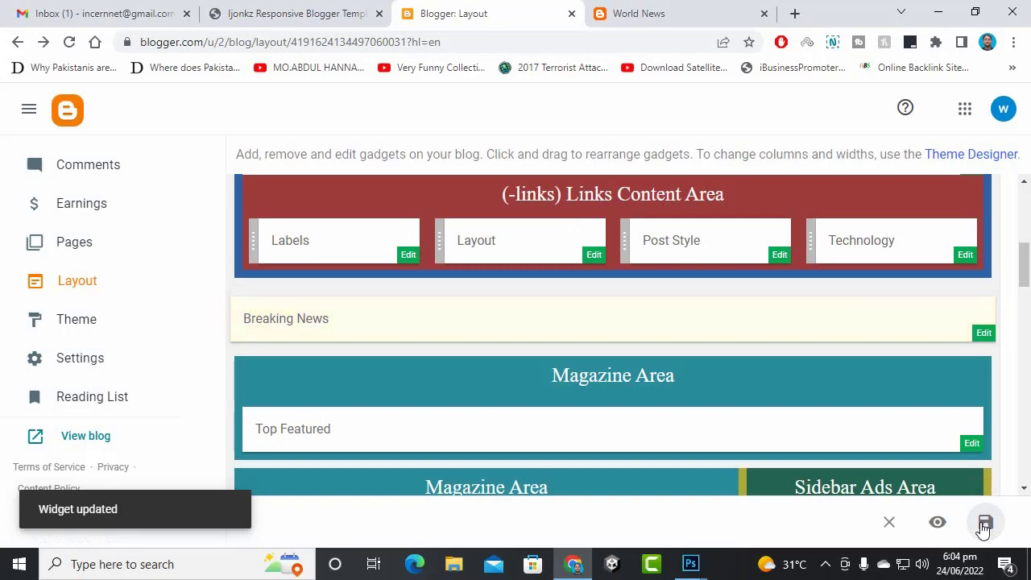
pyautogui.click(984, 523)
pyautogui.click(636, 13)
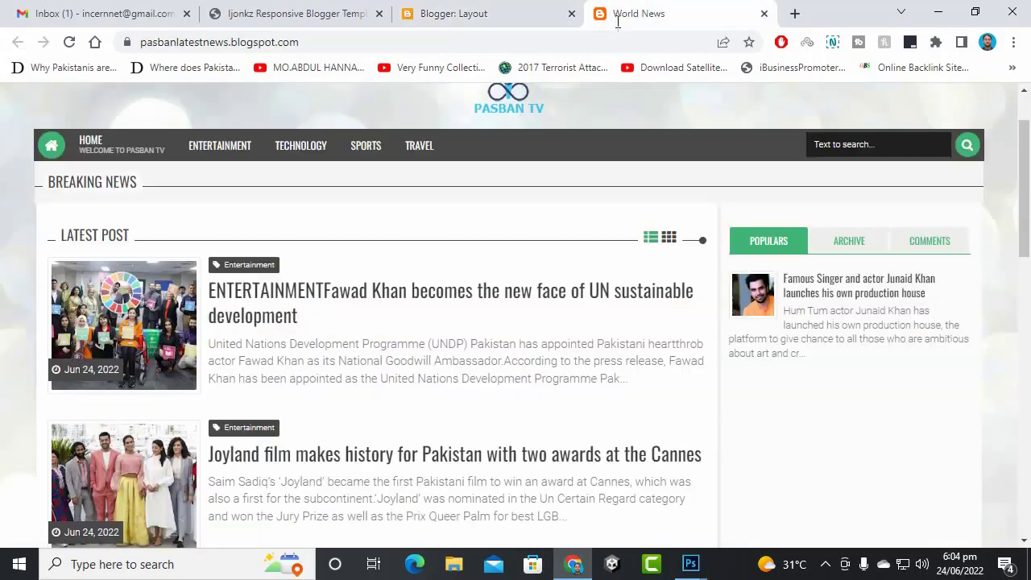
pyautogui.click(528, 97)
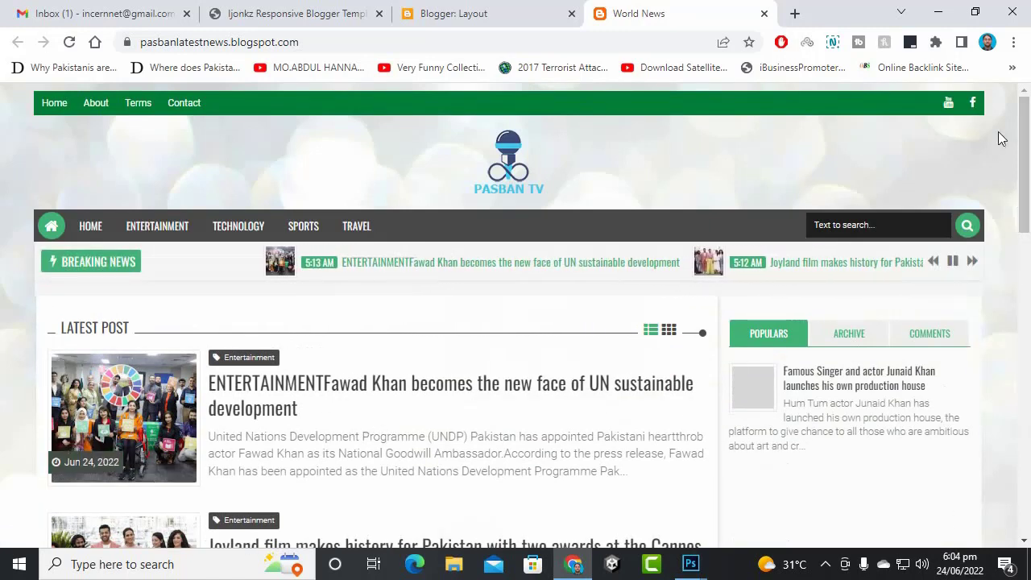
# - Copy the [recent][featured4 fade autoplay] code from the Top Featured examples and return to Layout
pyautogui.click(467, 13)
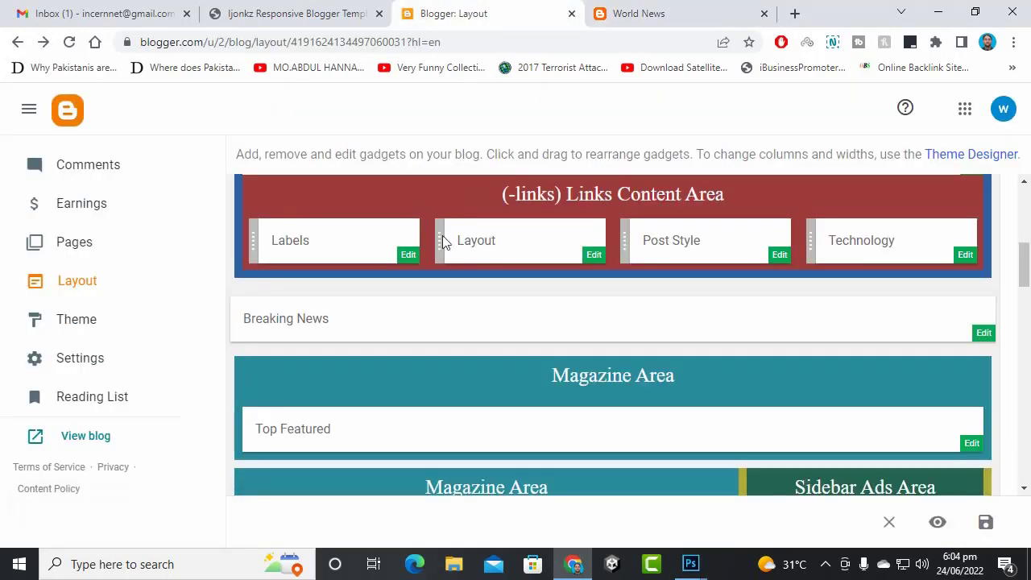
pyautogui.click(333, 10)
pyautogui.scroll(-9, 368, 386)
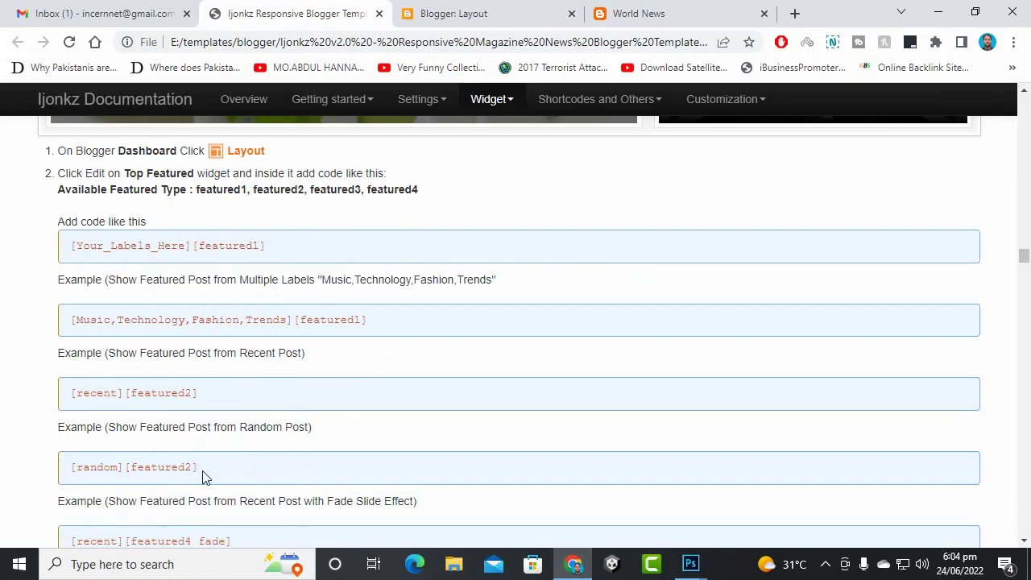
pyautogui.scroll(-2, 203, 475)
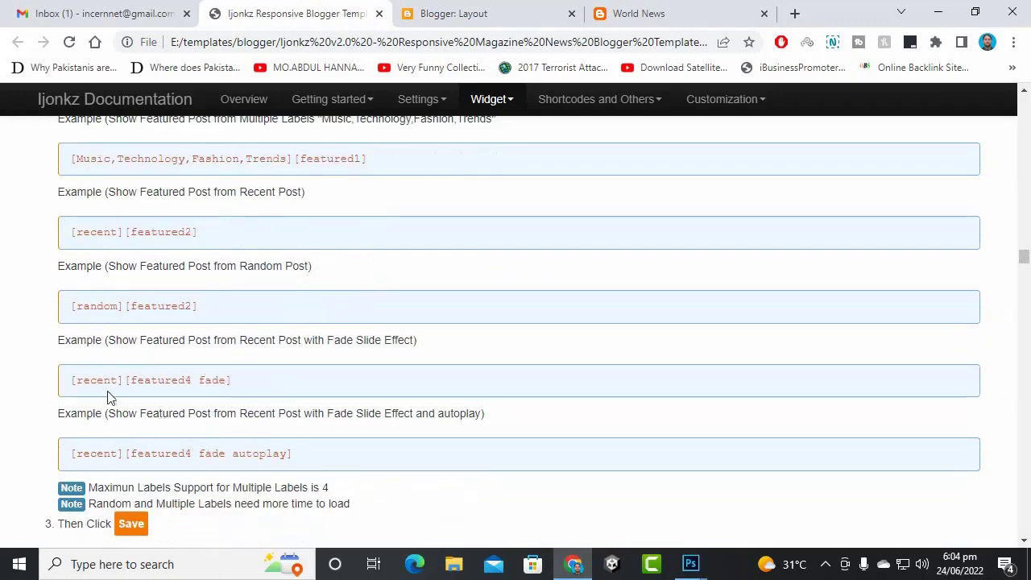
pyautogui.moveTo(250, 387); pyautogui.dragTo(89, 373)
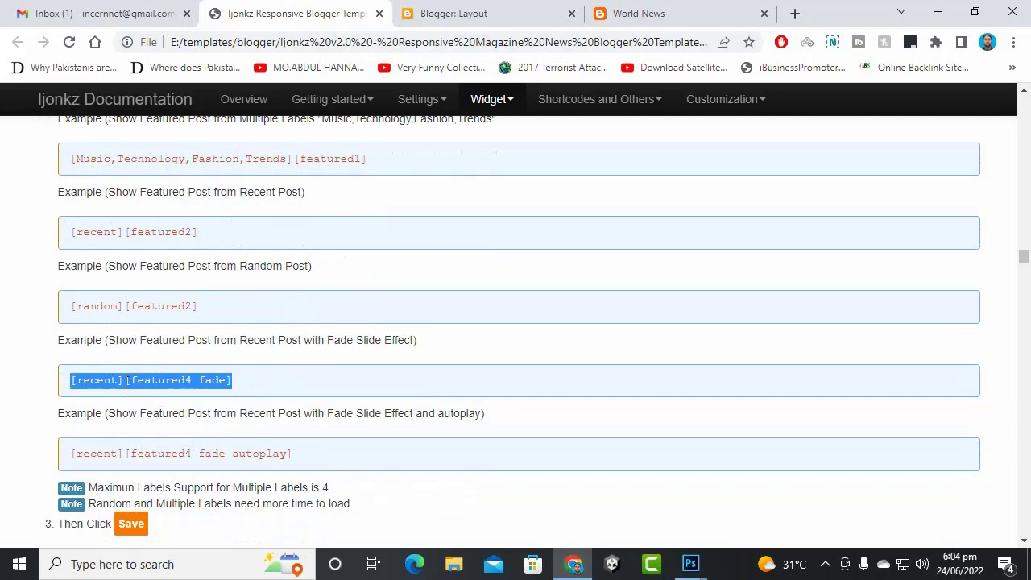
pyautogui.click(209, 458)
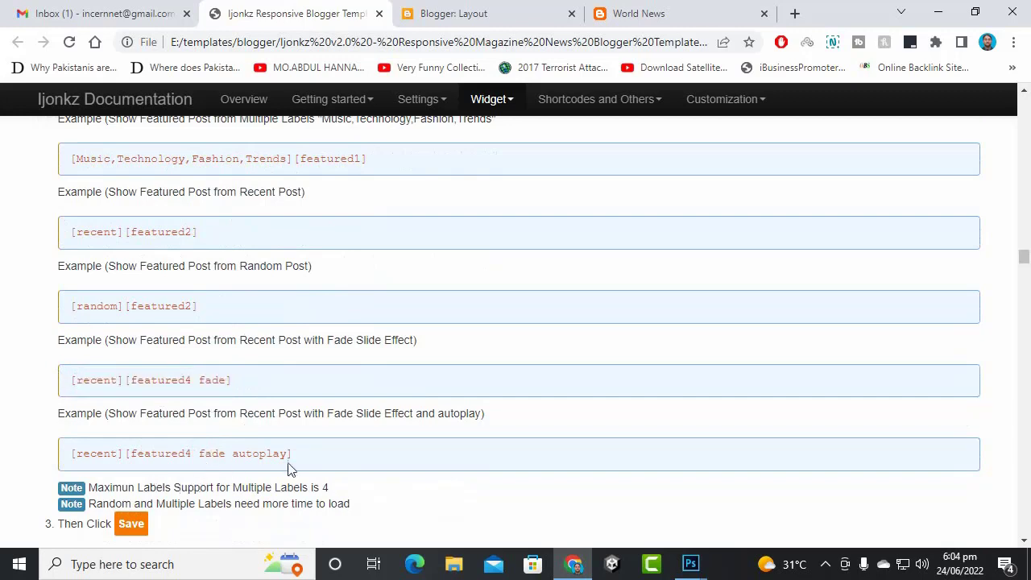
pyautogui.moveTo(297, 456); pyautogui.dragTo(44, 453)
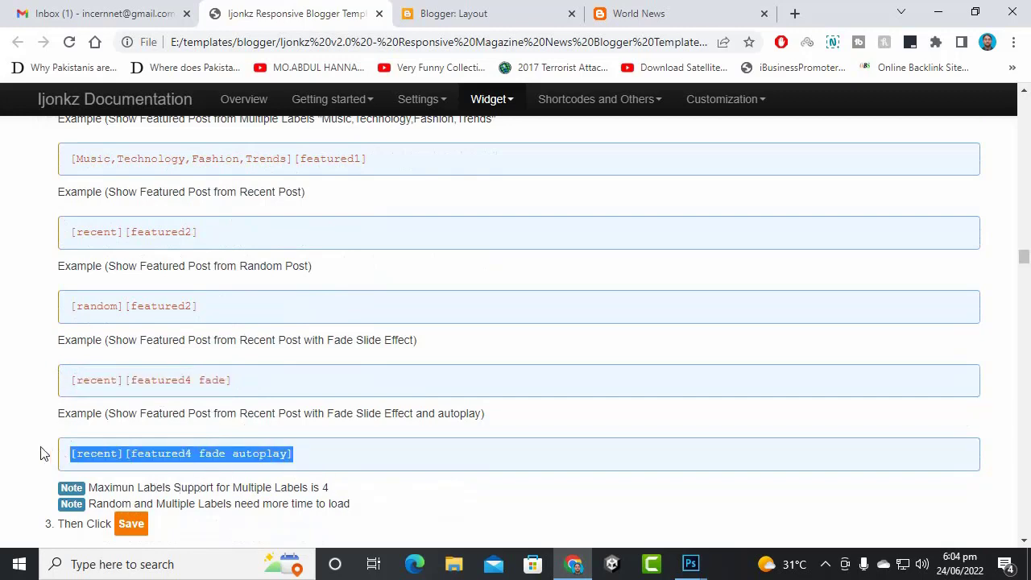
pyautogui.rightClick(94, 459)
pyautogui.click(139, 319)
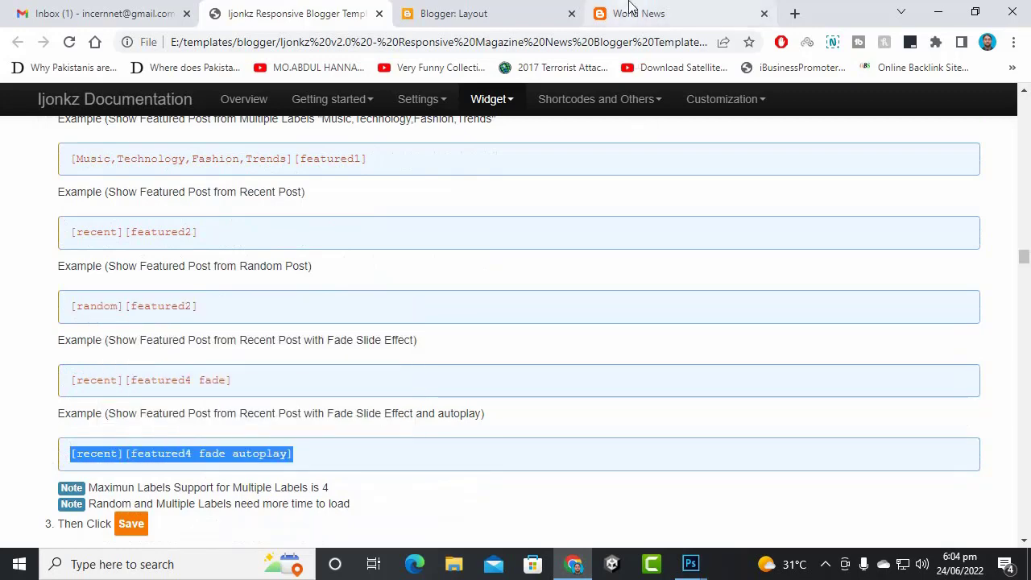
pyautogui.click(630, 9)
pyautogui.click(451, 13)
# - Paste [recent][featured4 fade autoplay] as plain text into Top Featured's content and save the layout
pyautogui.scroll(-3, 503, 354)
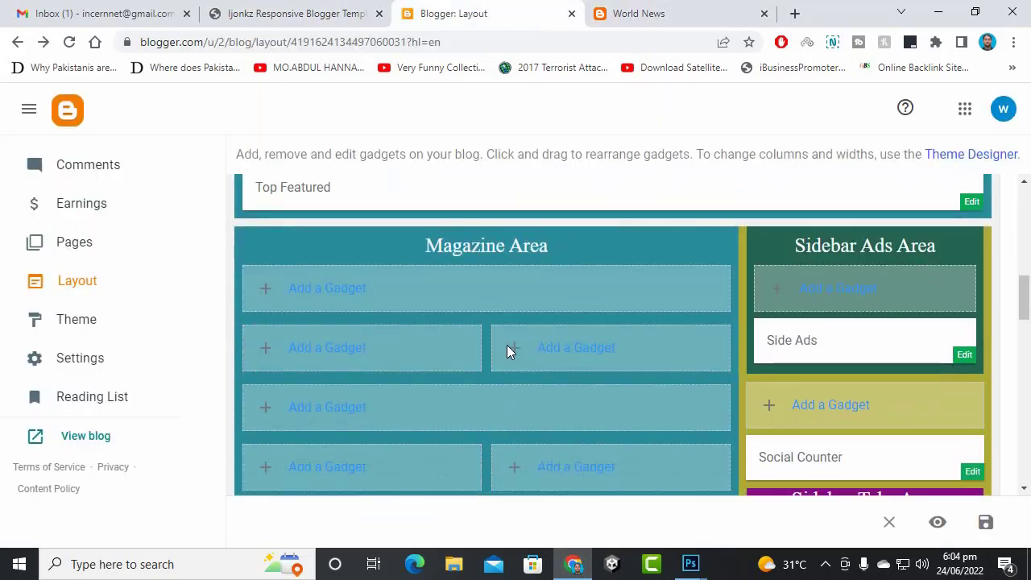
pyautogui.scroll(2, 532, 306)
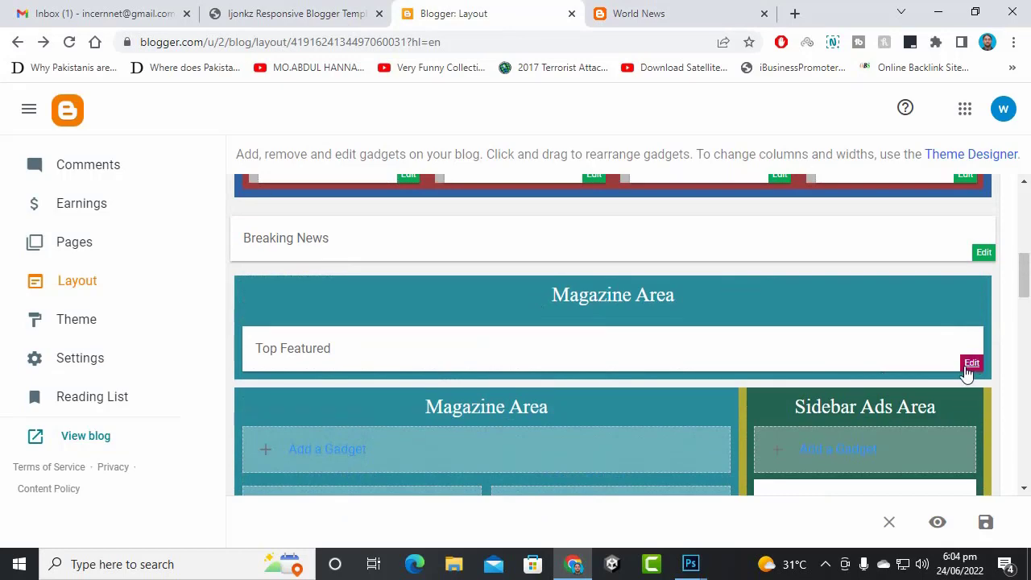
pyautogui.click(969, 366)
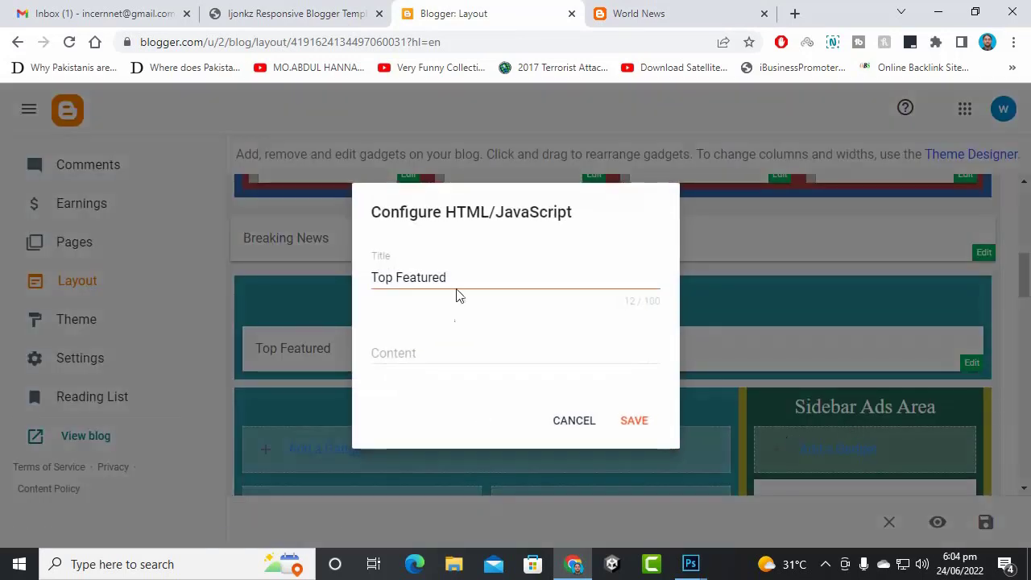
pyautogui.rightClick(450, 353)
pyautogui.click(526, 201)
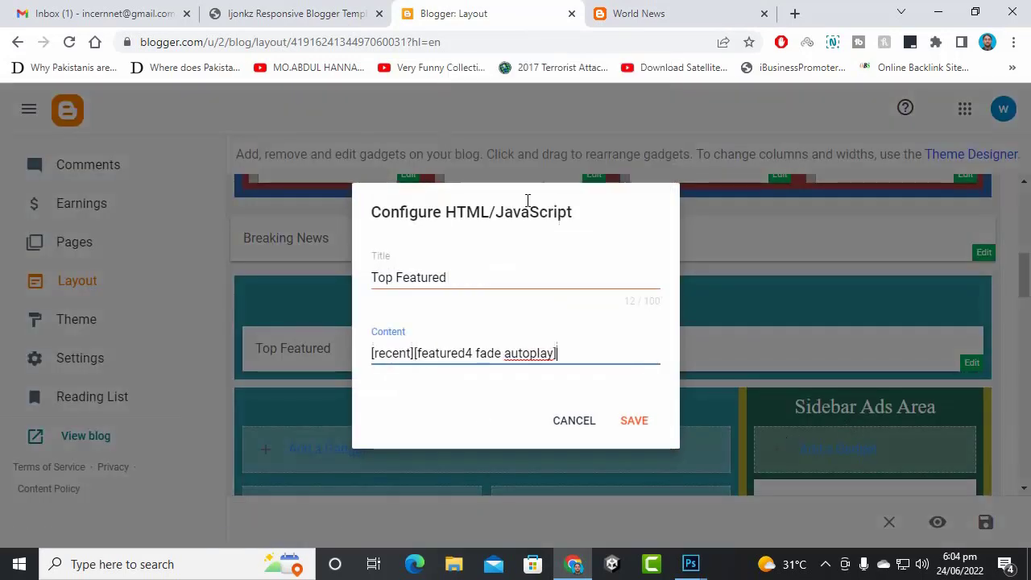
pyautogui.click(630, 420)
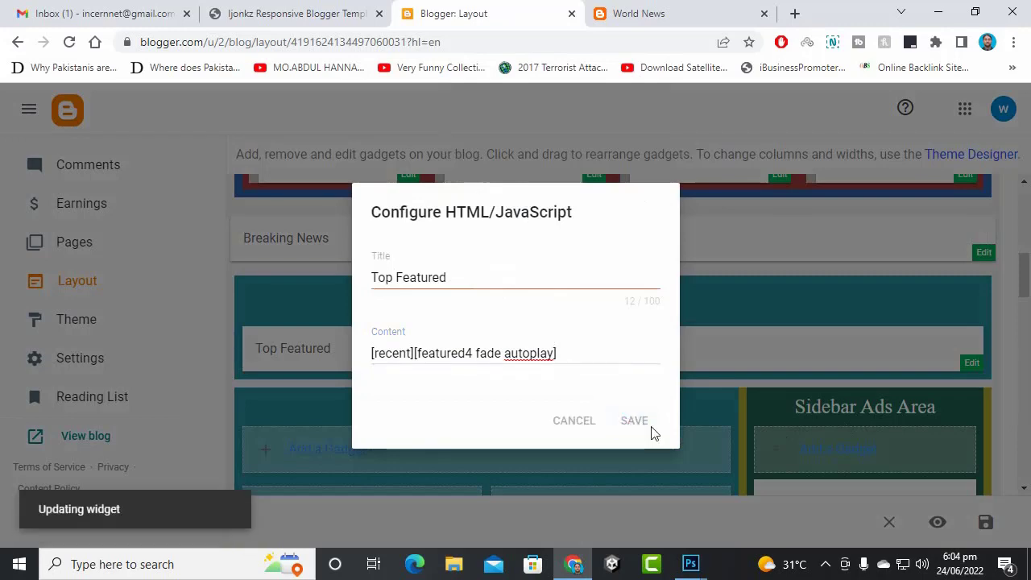
pyautogui.scroll(-1, 998, 392)
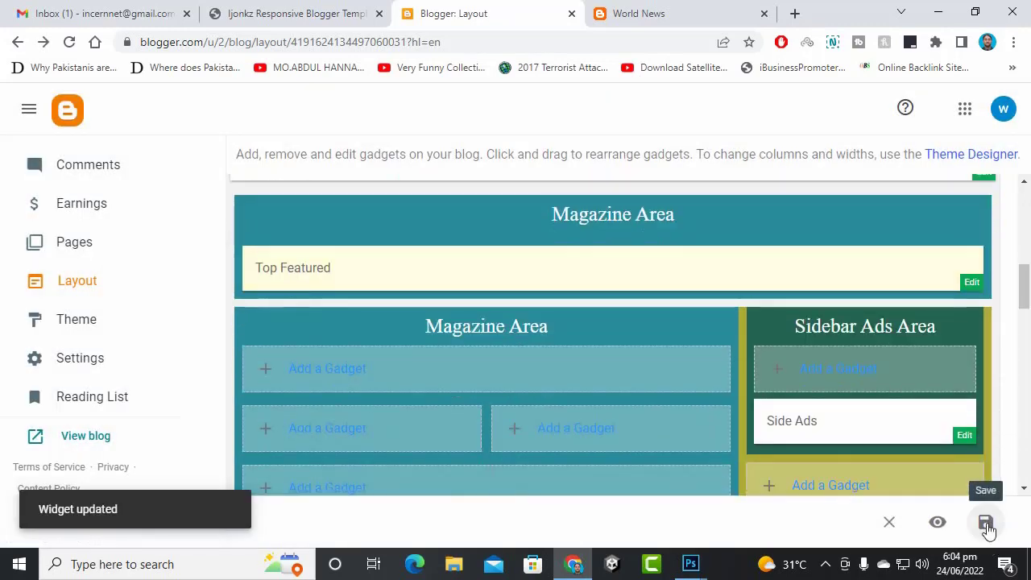
pyautogui.click(986, 523)
pyautogui.click(635, 11)
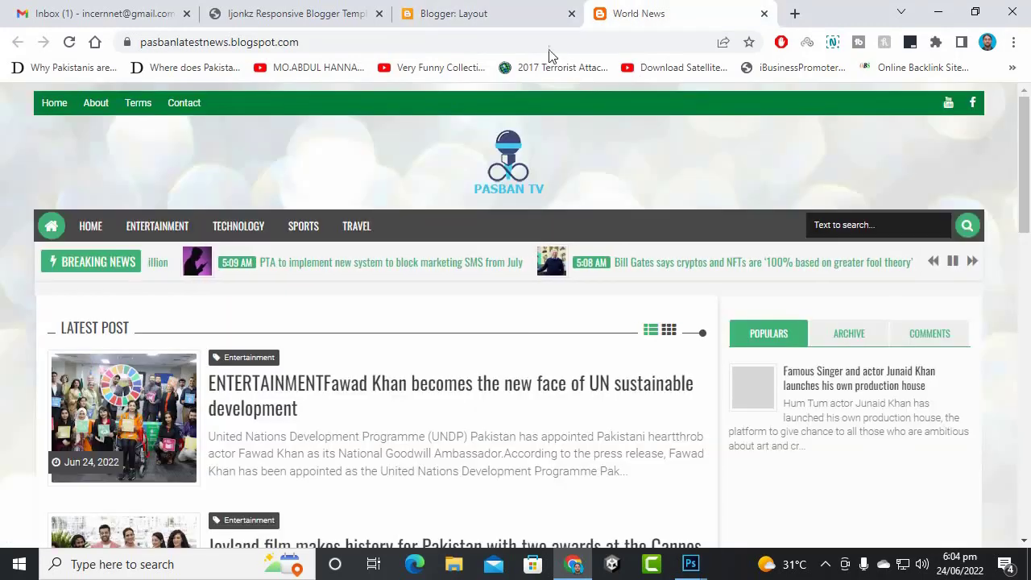
# - Reload the live blog and scroll through it to check the autoplaying featured slider
pyautogui.press('F5')
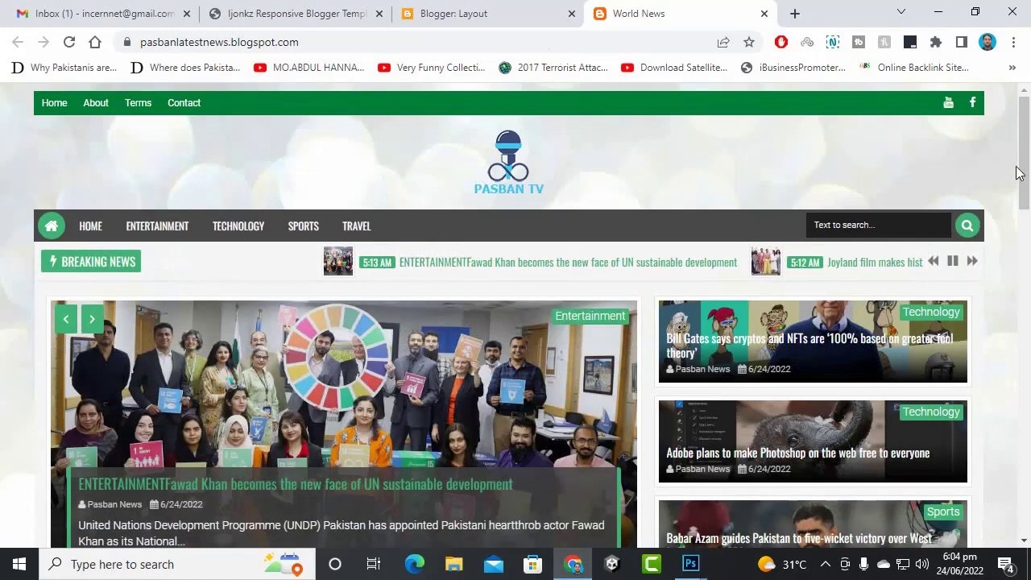
pyautogui.scroll(-3, 1006, 310)
pyautogui.scroll(2, 1005, 304)
pyautogui.scroll(-3, 1005, 303)
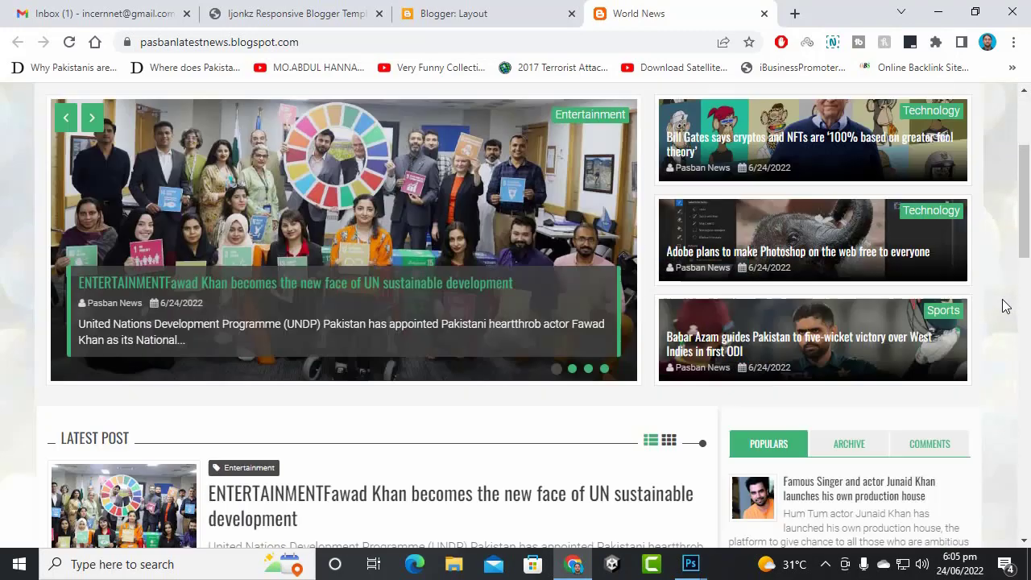
pyautogui.scroll(2, 966, 373)
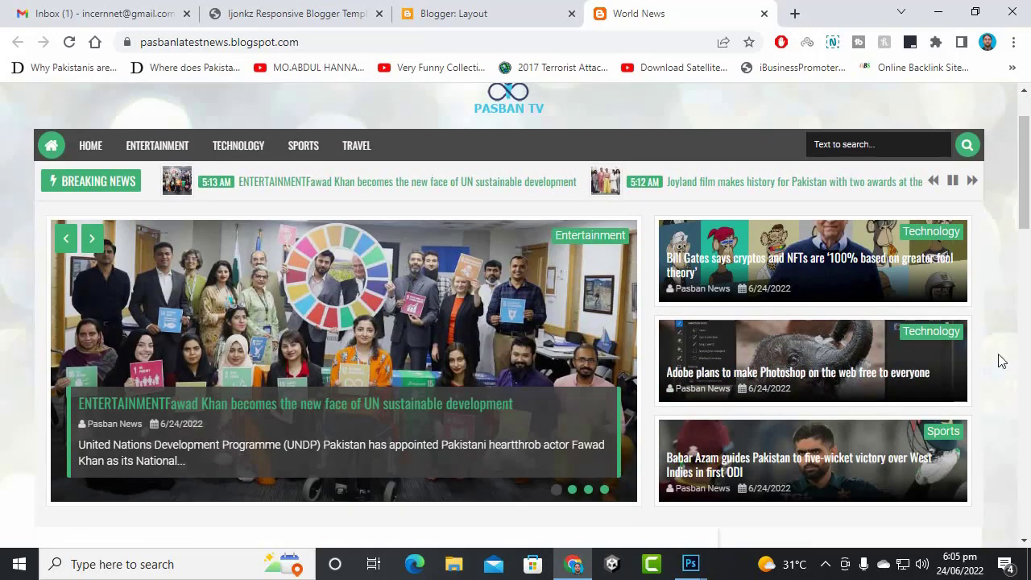
pyautogui.scroll(-1, 1006, 350)
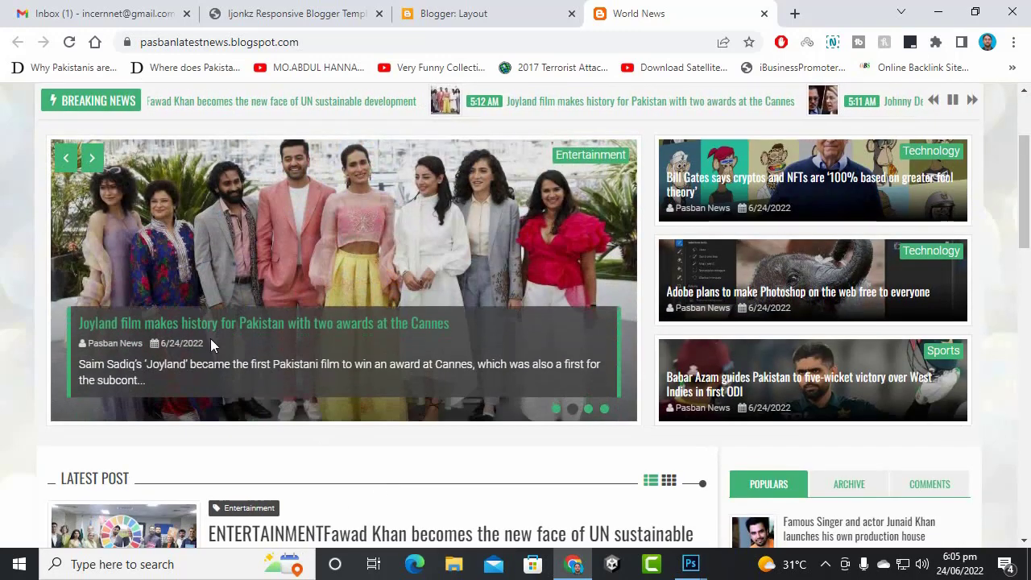
pyautogui.scroll(-2, 456, 478)
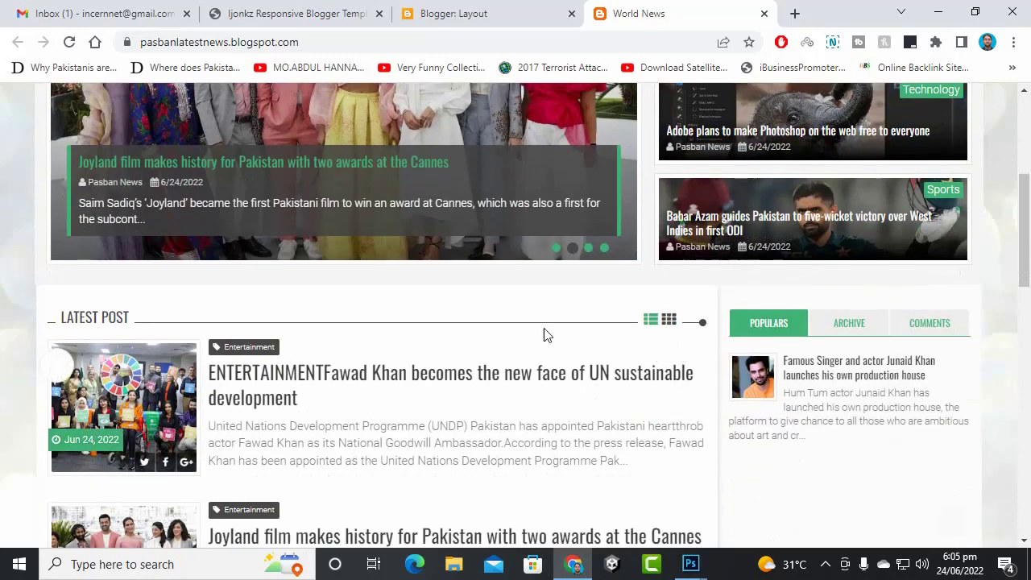
pyautogui.scroll(3, 375, 349)
pyautogui.click(435, 11)
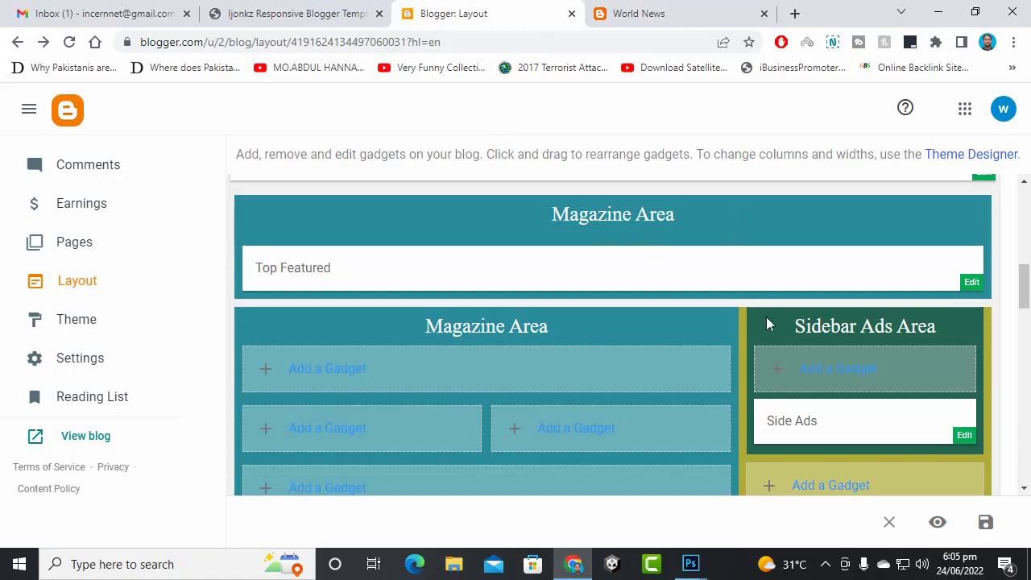
pyautogui.scroll(3, 766, 317)
pyautogui.click(668, 12)
pyautogui.click(520, 12)
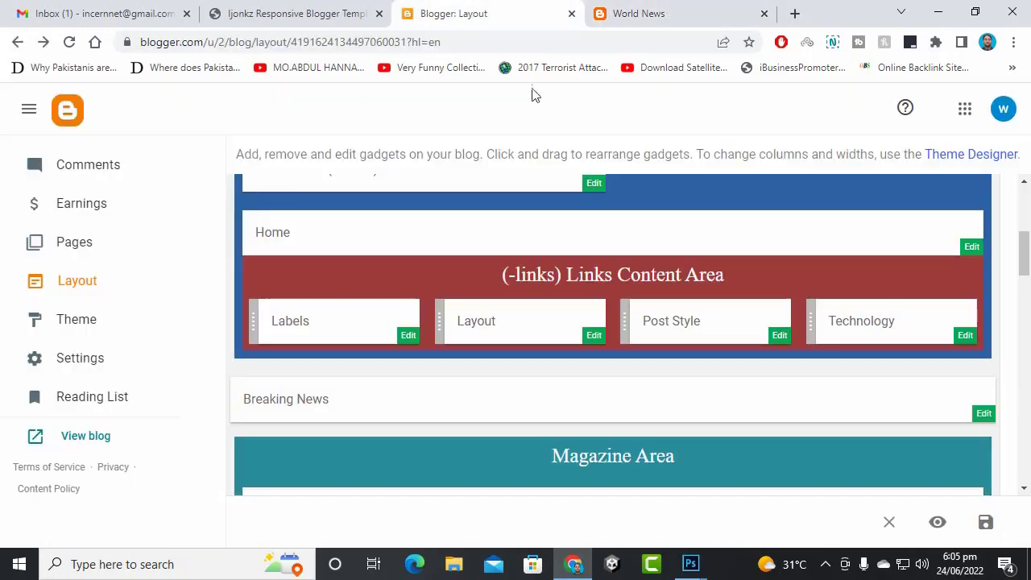
pyautogui.click(604, 13)
pyautogui.scroll(2, 611, 216)
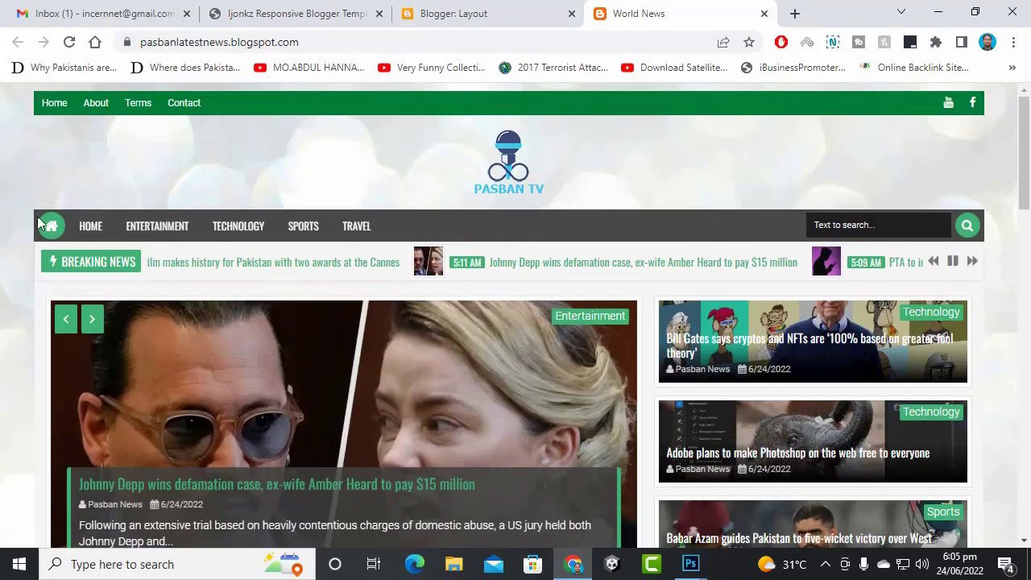
pyautogui.scroll(-5, 483, 396)
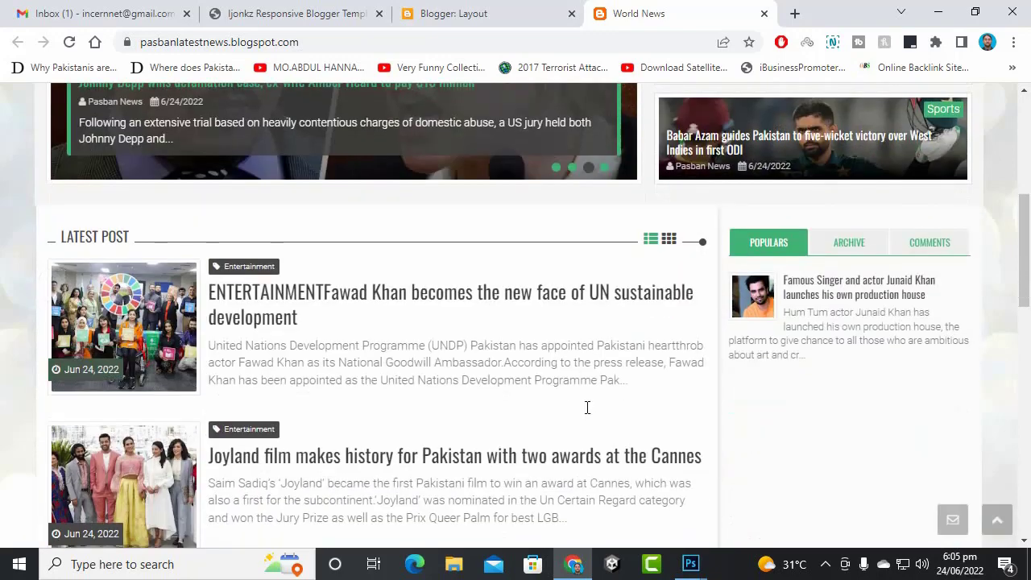
pyautogui.scroll(1, 587, 407)
pyautogui.click(479, 12)
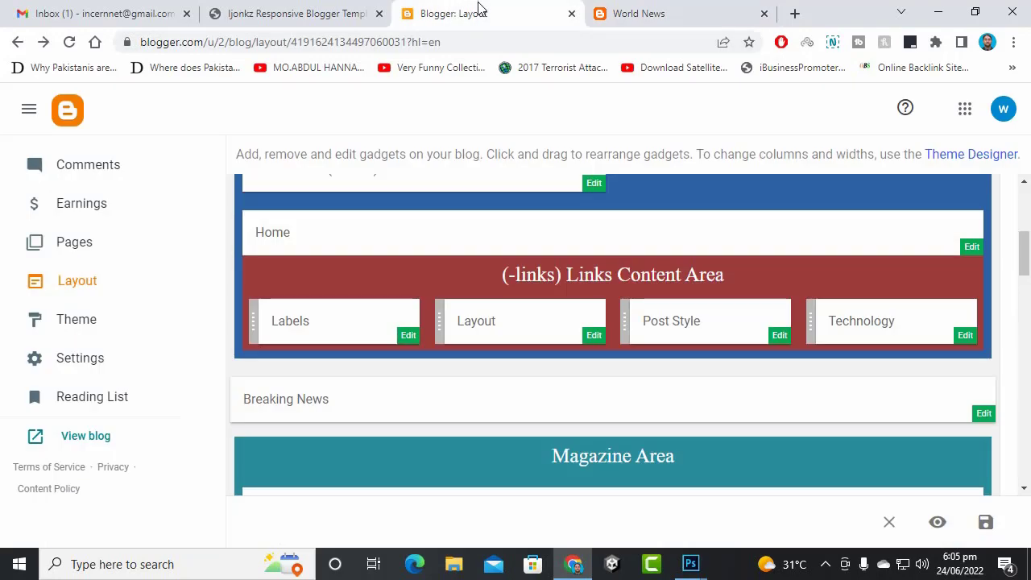
pyautogui.scroll(-2, 575, 317)
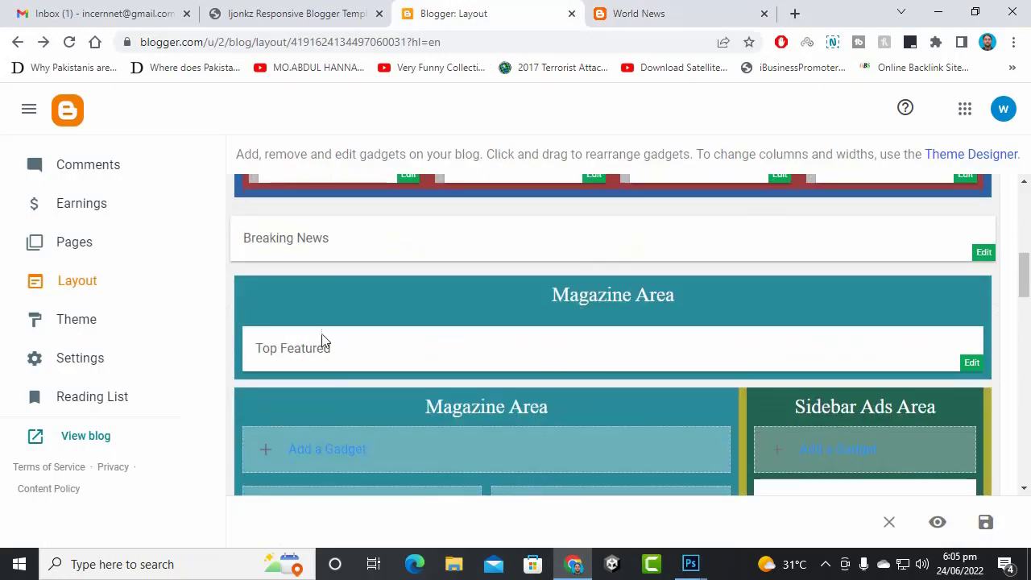
pyautogui.scroll(-2, 576, 368)
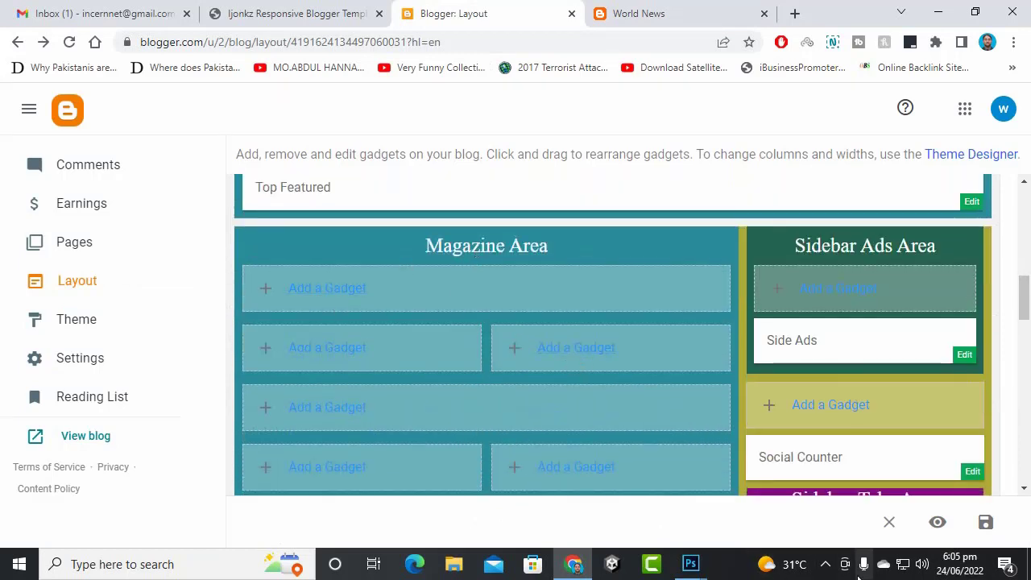
pyautogui.scroll(-3, 609, 368)
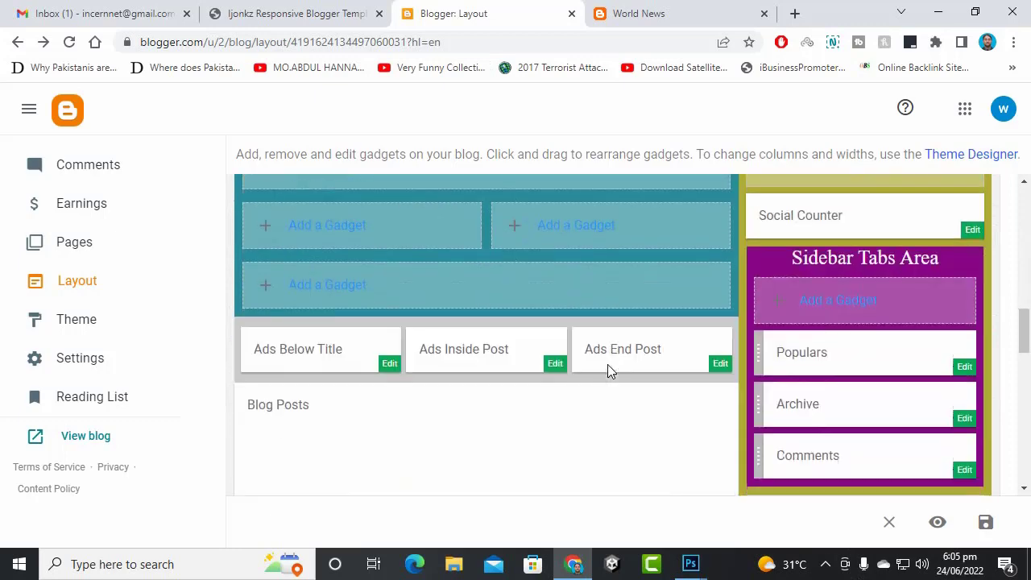
pyautogui.scroll(2, 484, 346)
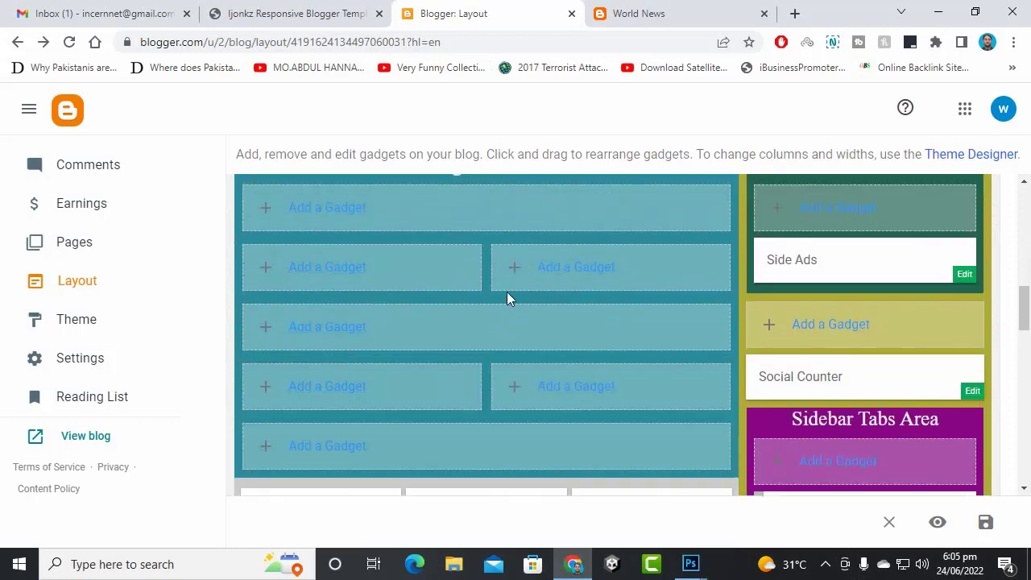
pyautogui.scroll(2, 508, 297)
pyautogui.click(327, 372)
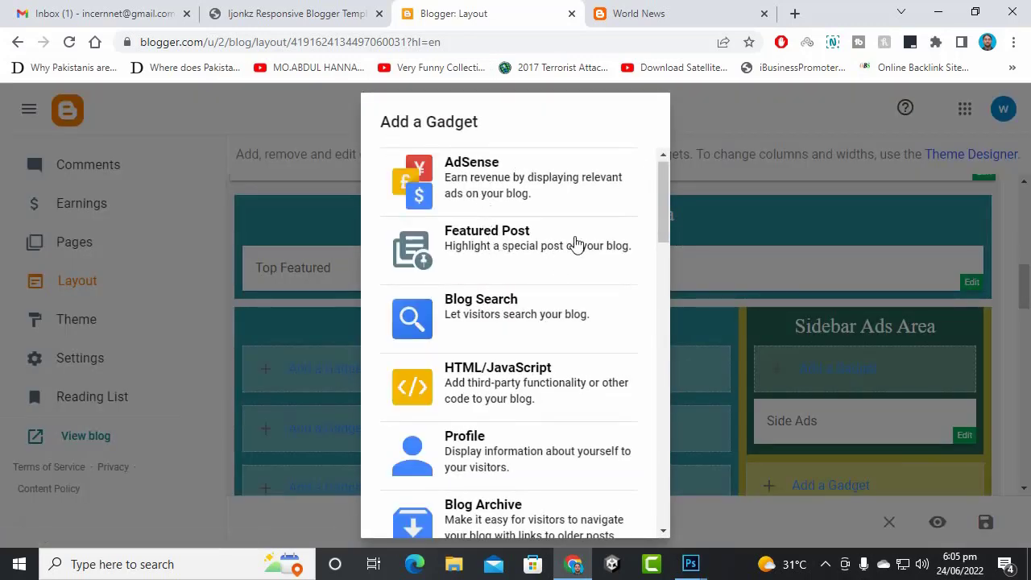
pyautogui.scroll(-3, 531, 339)
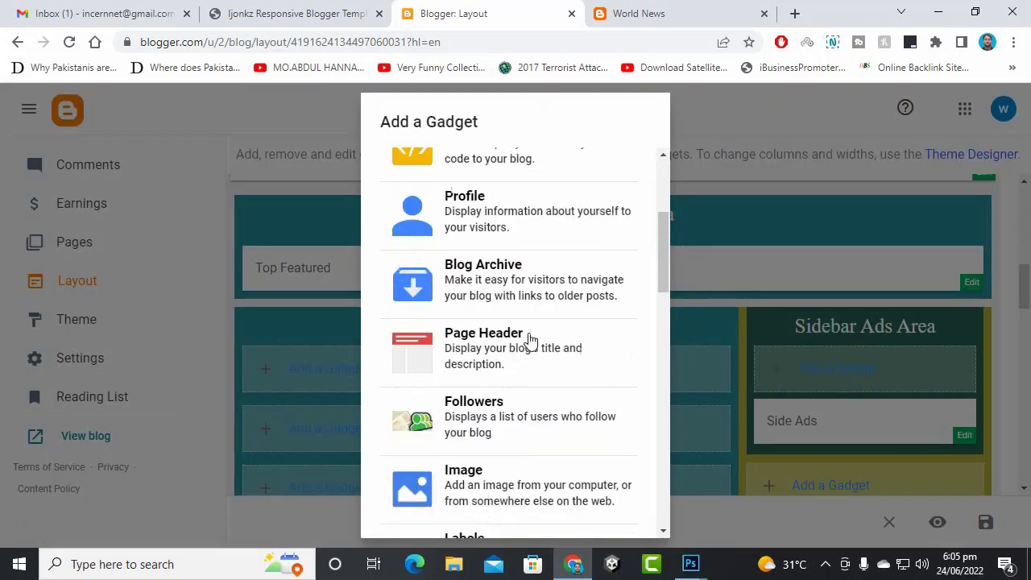
pyautogui.scroll(2, 455, 336)
pyautogui.scroll(-2, 494, 329)
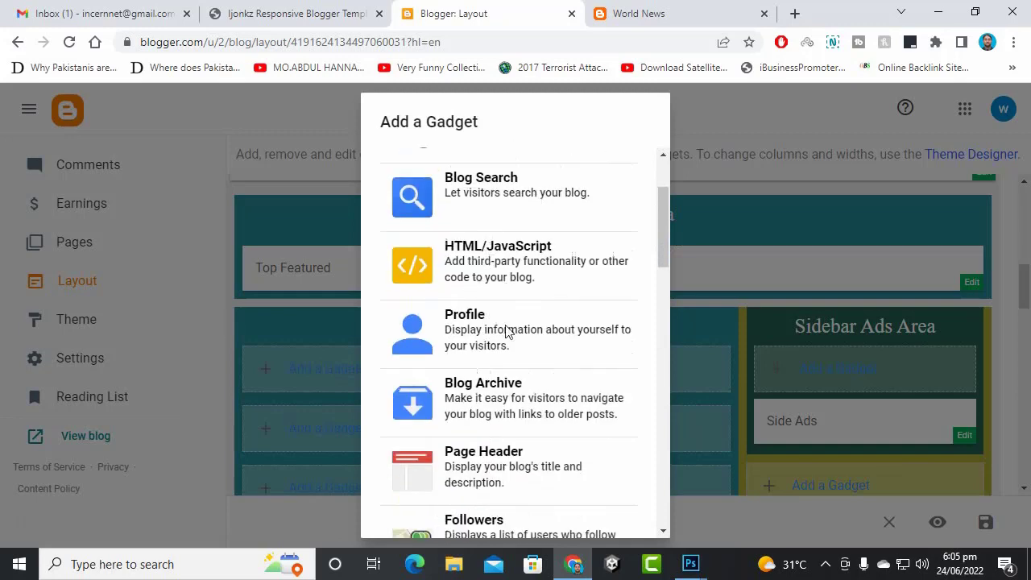
pyautogui.scroll(-8, 475, 439)
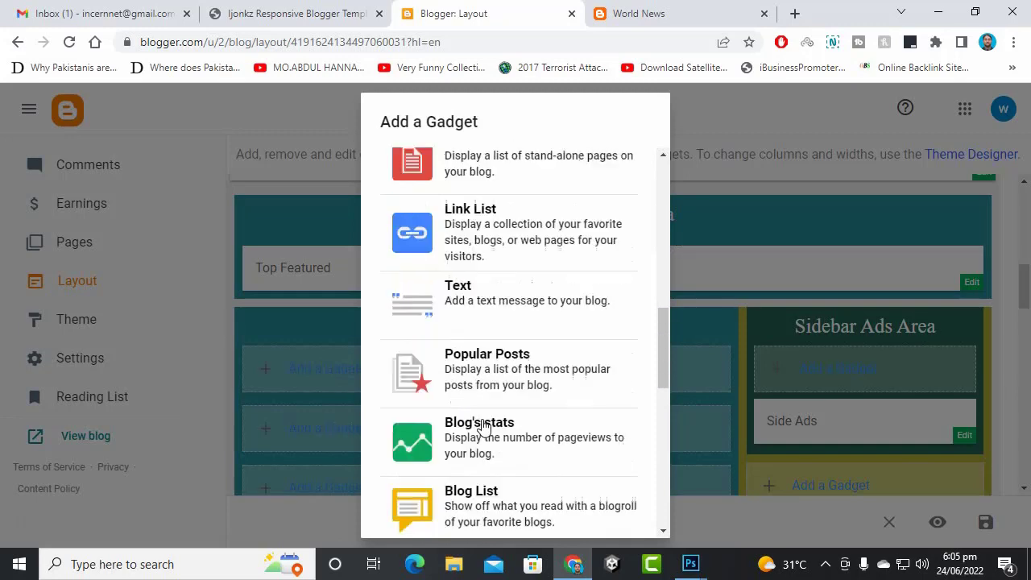
pyautogui.scroll(-5, 483, 424)
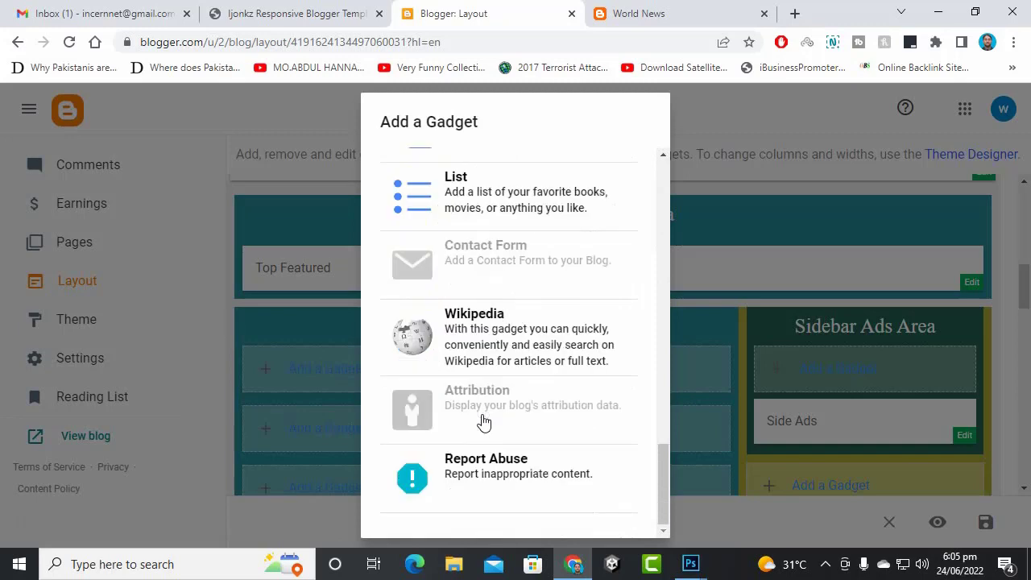
pyautogui.click(1013, 277)
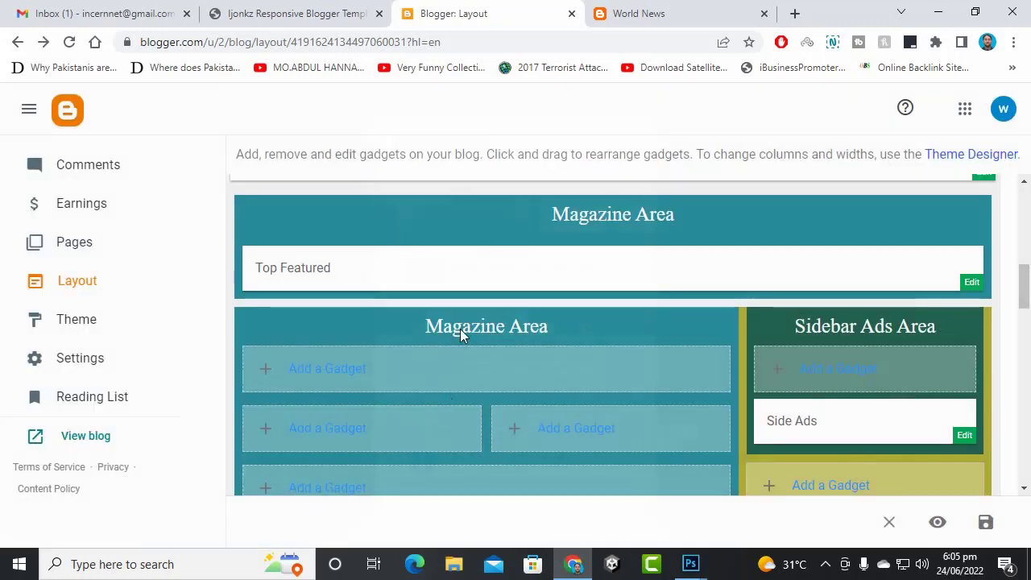
pyautogui.scroll(-1, 461, 330)
pyautogui.scroll(-2, 529, 314)
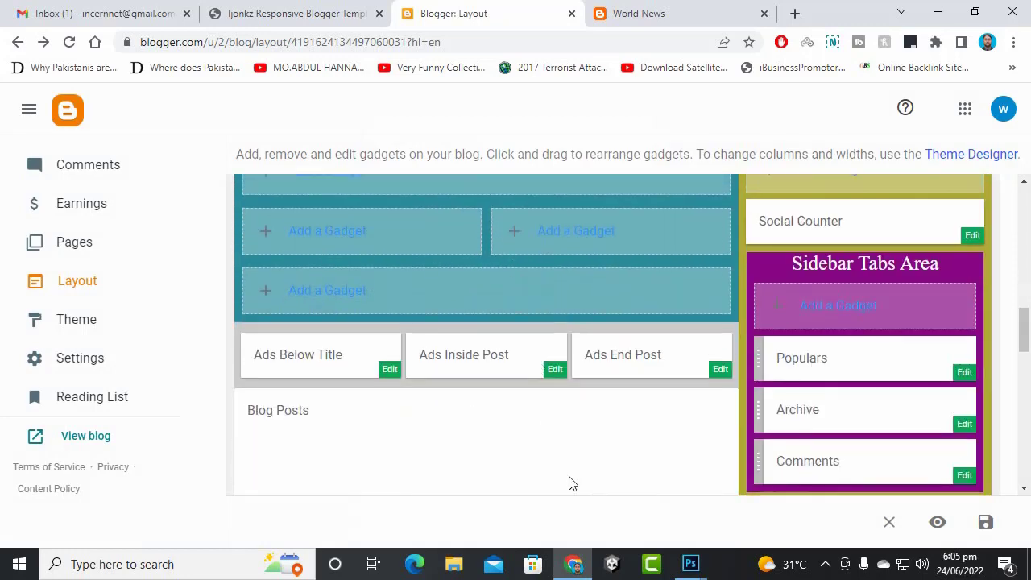
pyautogui.scroll(5, 569, 481)
pyautogui.scroll(-2, 812, 342)
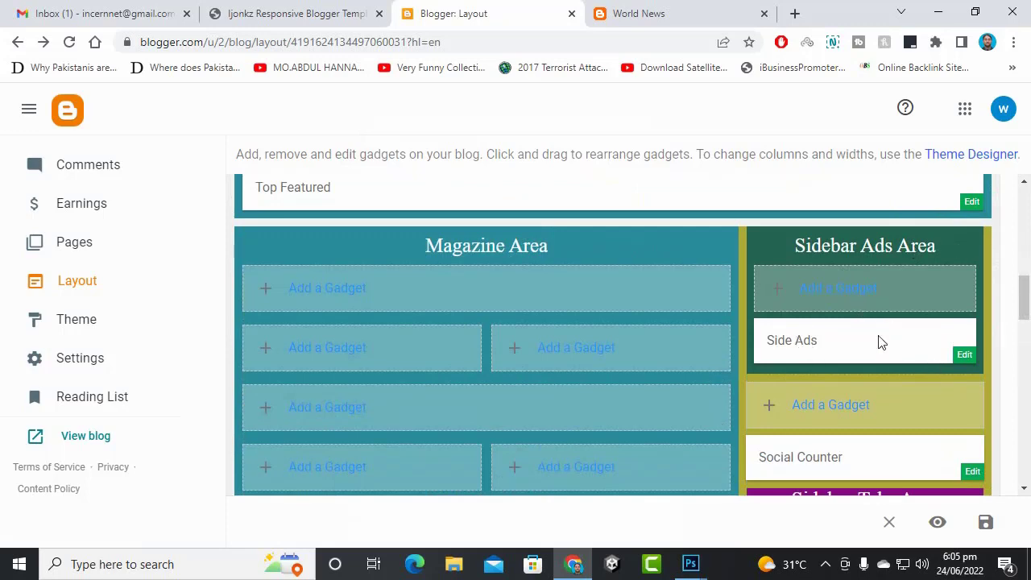
pyautogui.scroll(-1, 880, 342)
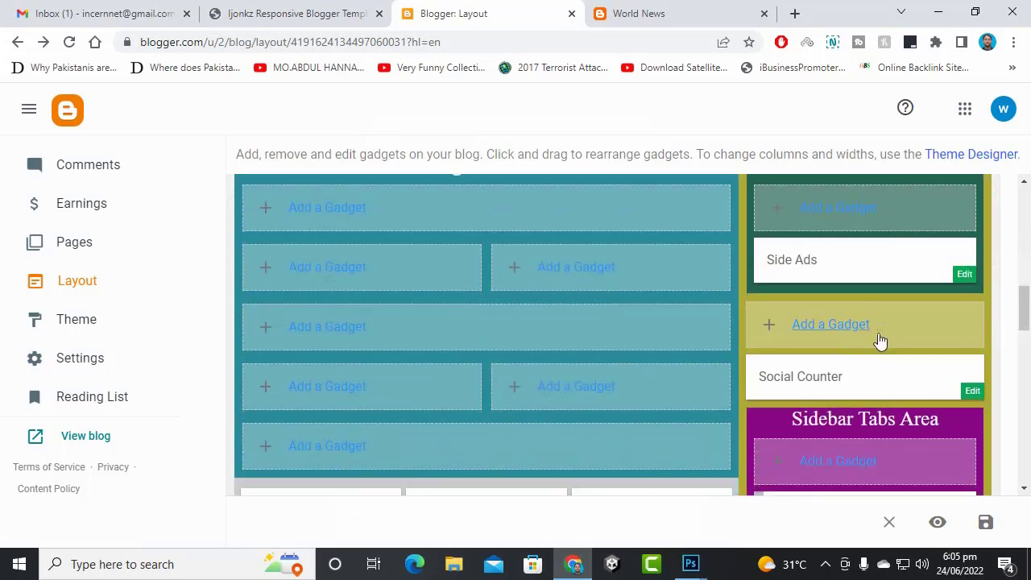
pyautogui.click(966, 274)
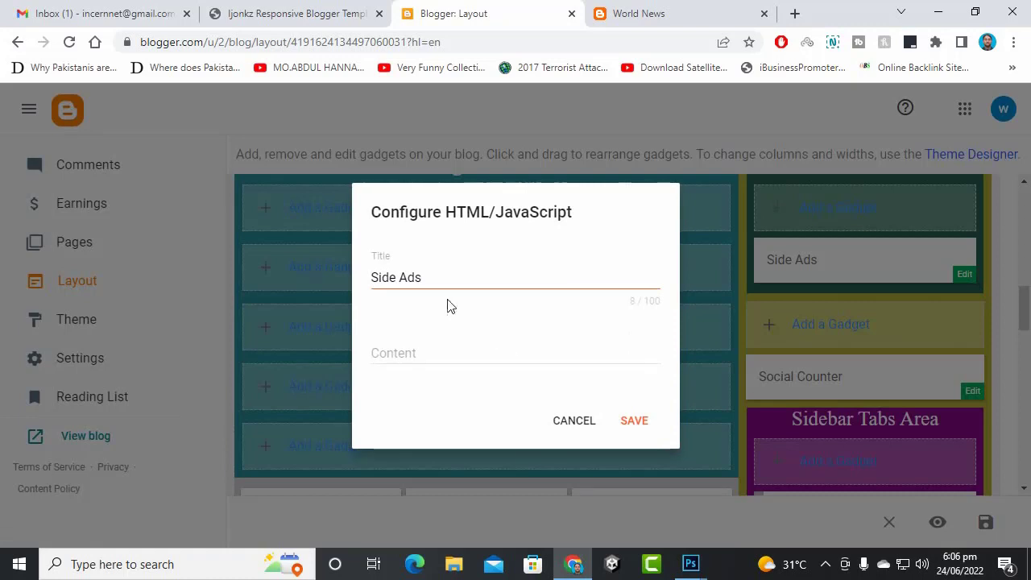
pyautogui.click(447, 282)
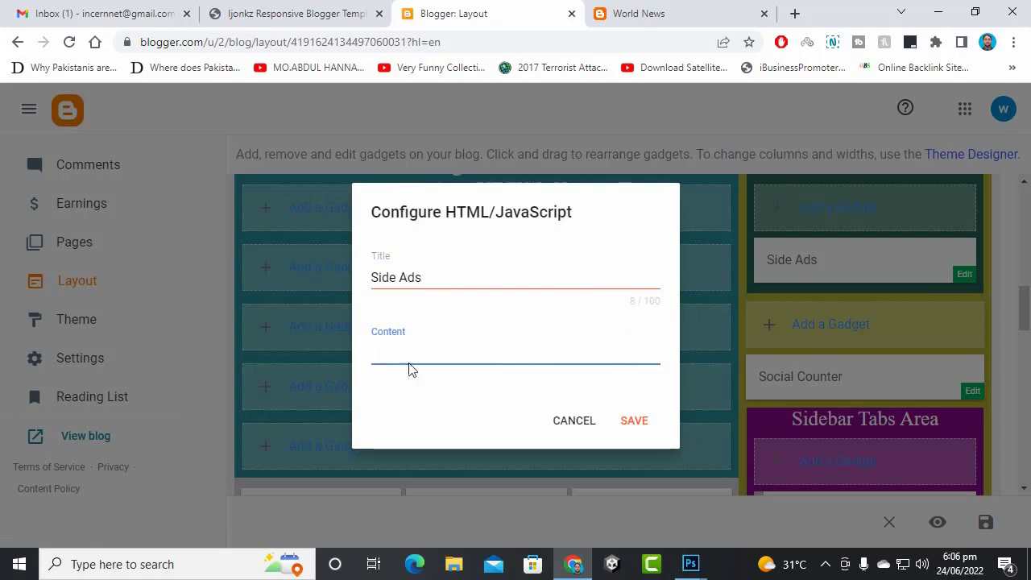
pyautogui.click(561, 422)
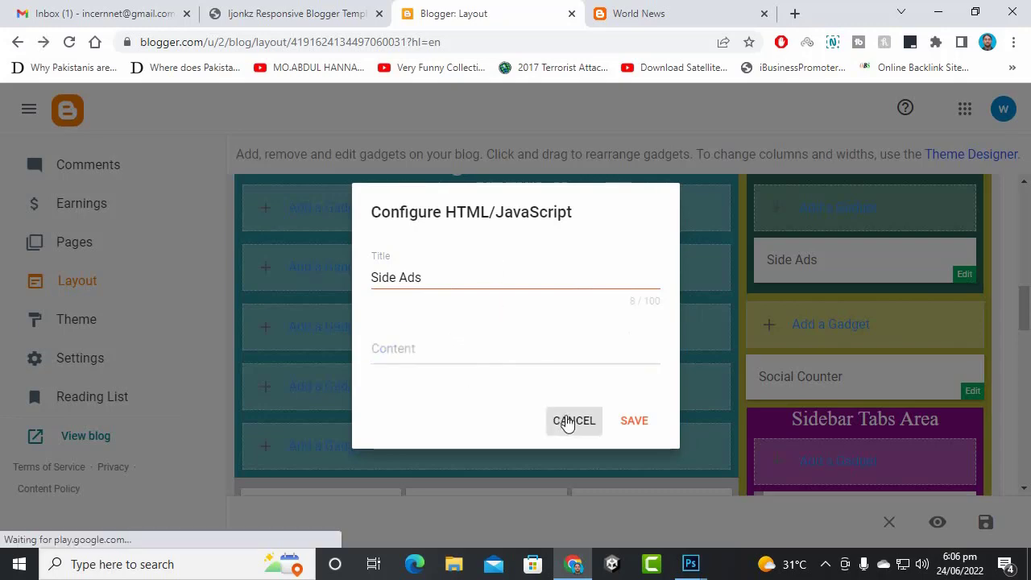
pyautogui.click(837, 211)
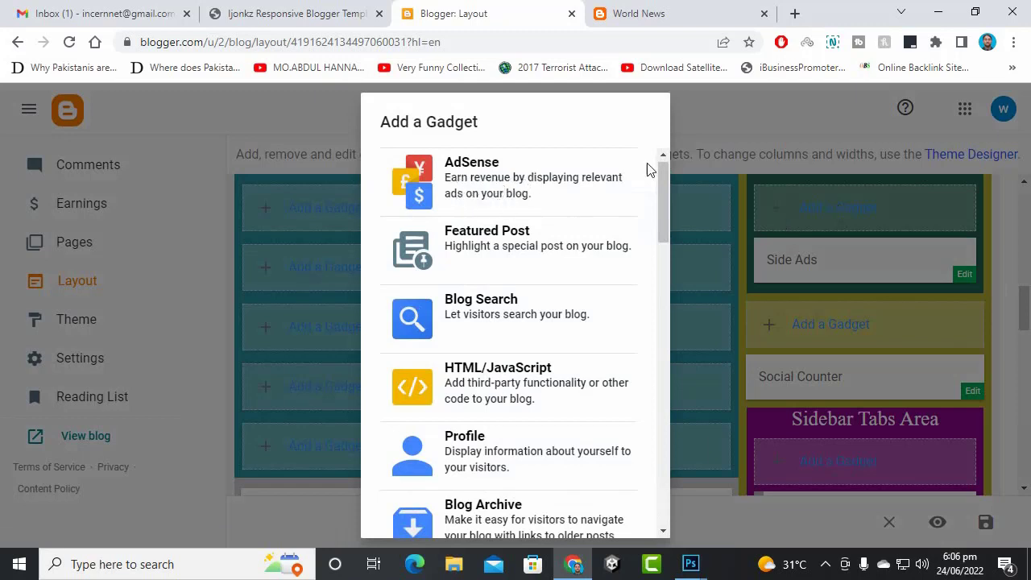
pyautogui.click(1003, 264)
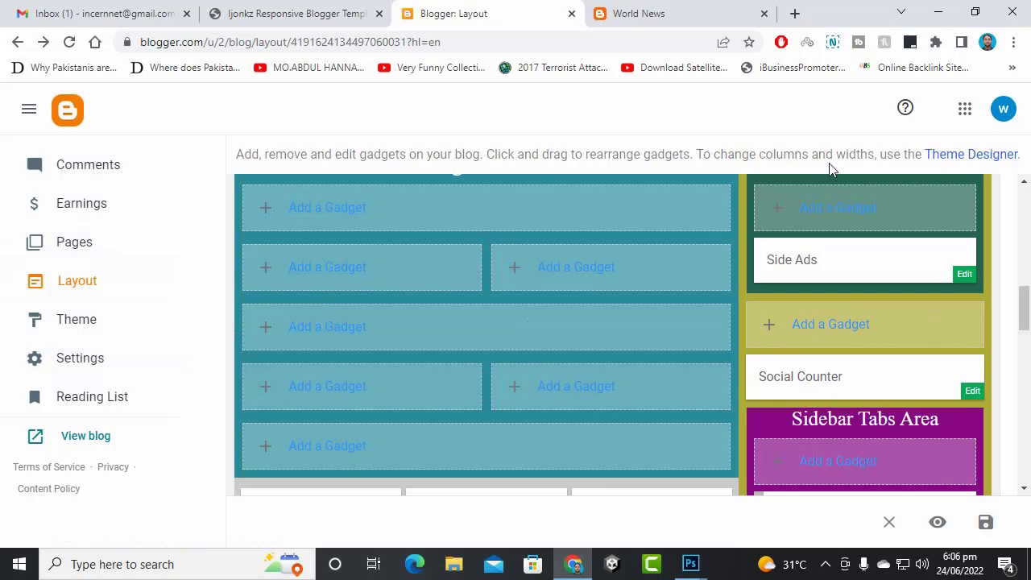
# - On the live blog, switch between the sidebar's Archive, Comments and Populars tabs
pyautogui.scroll(-2, 885, 322)
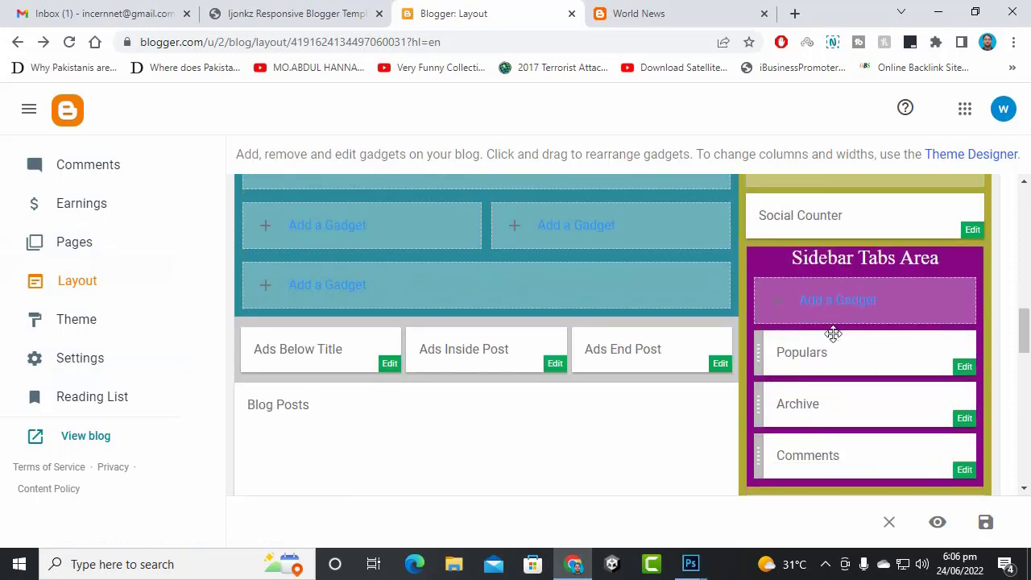
pyautogui.click(598, 9)
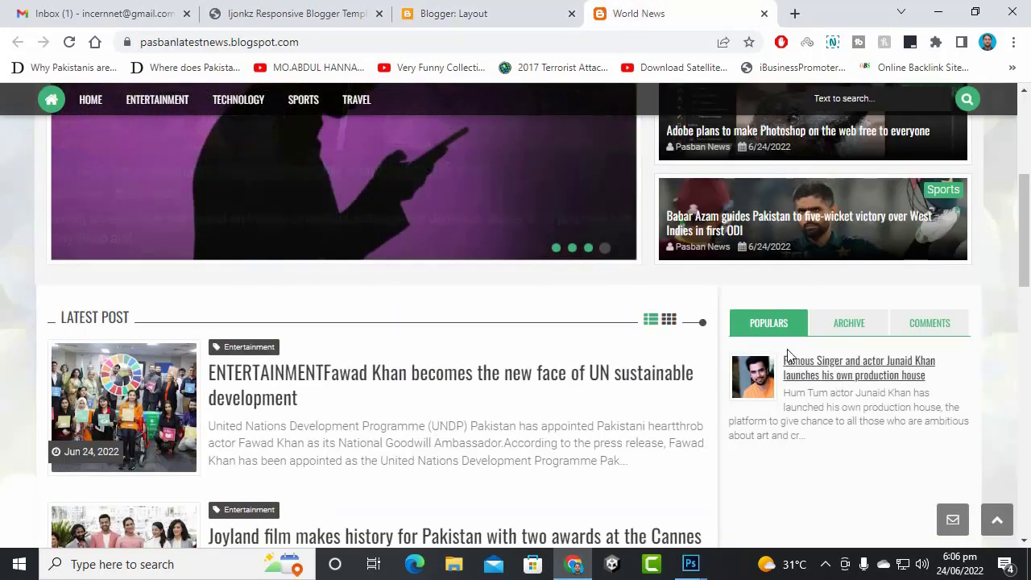
pyautogui.scroll(-2, 789, 322)
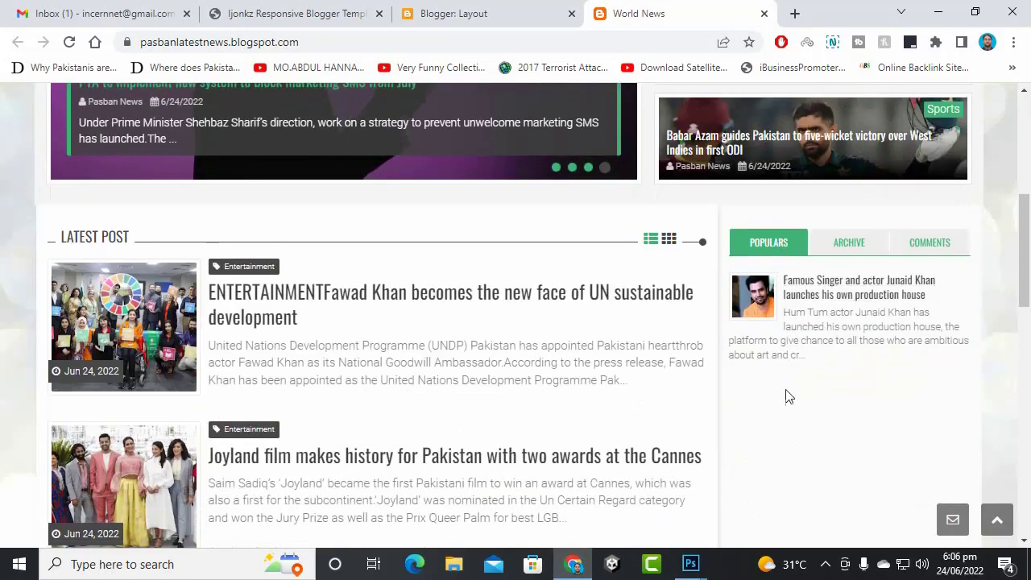
pyautogui.click(852, 244)
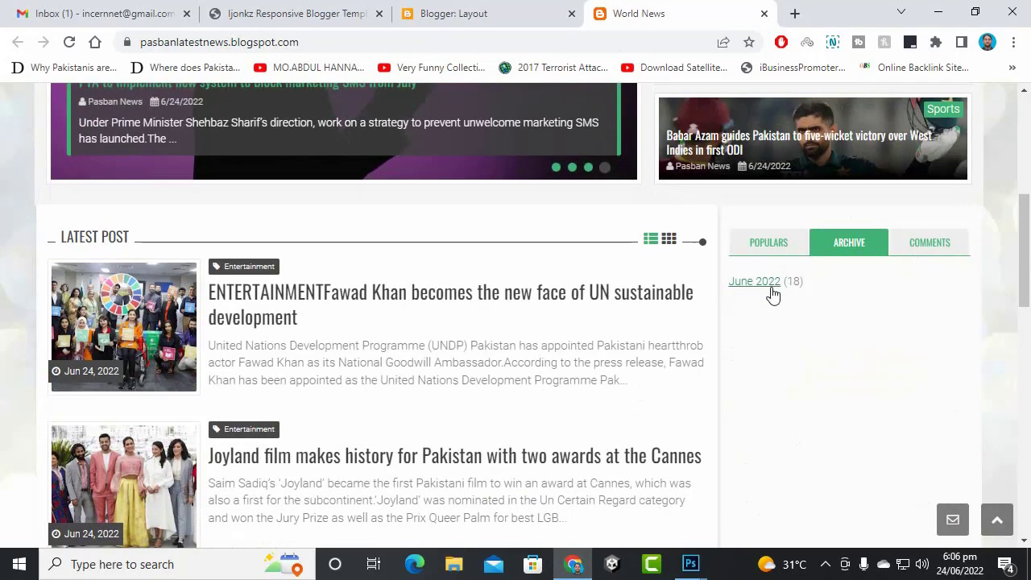
pyautogui.click(905, 252)
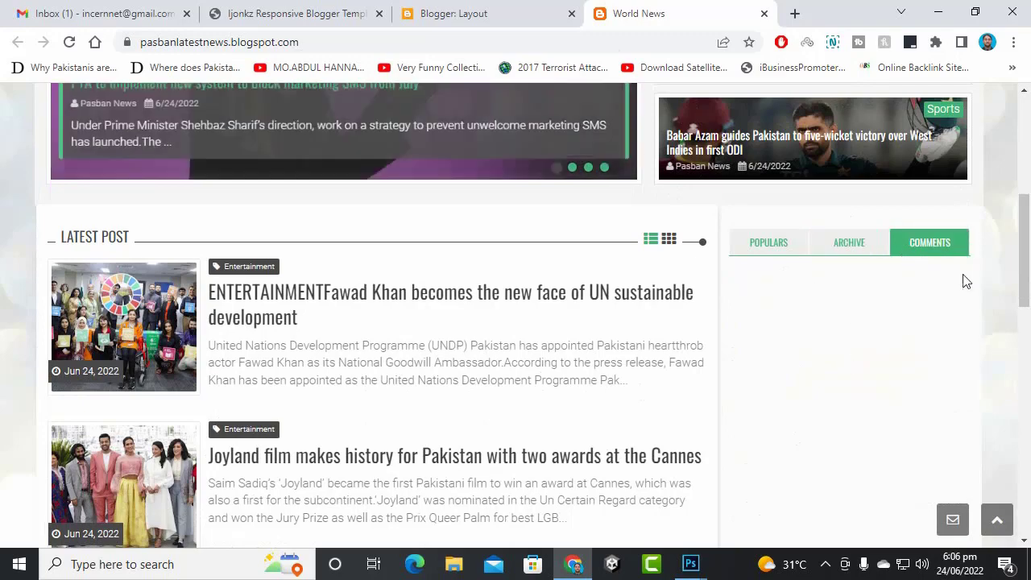
pyautogui.scroll(-4, 877, 269)
pyautogui.scroll(7, 885, 298)
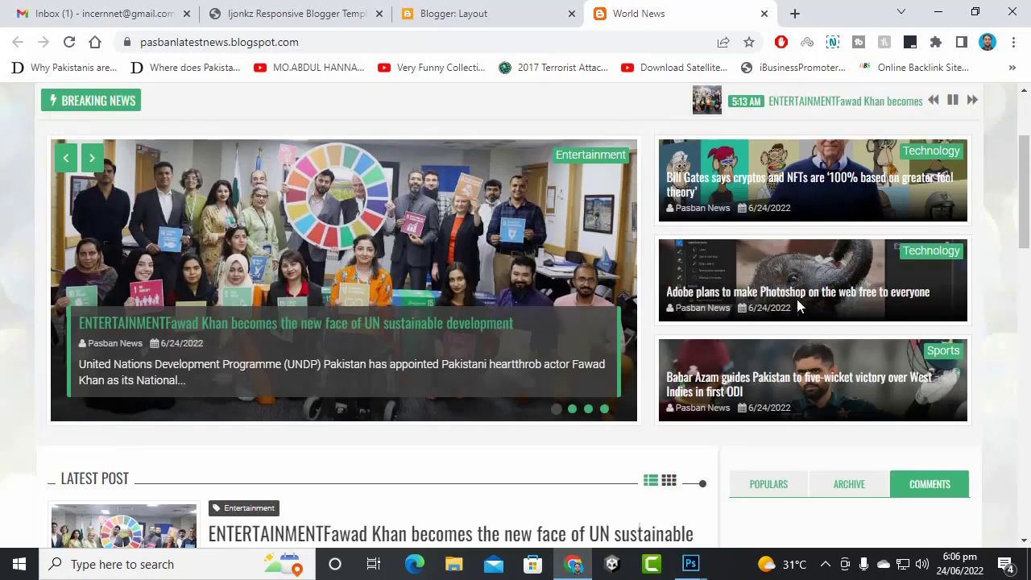
pyautogui.scroll(-4, 810, 432)
pyautogui.click(863, 169)
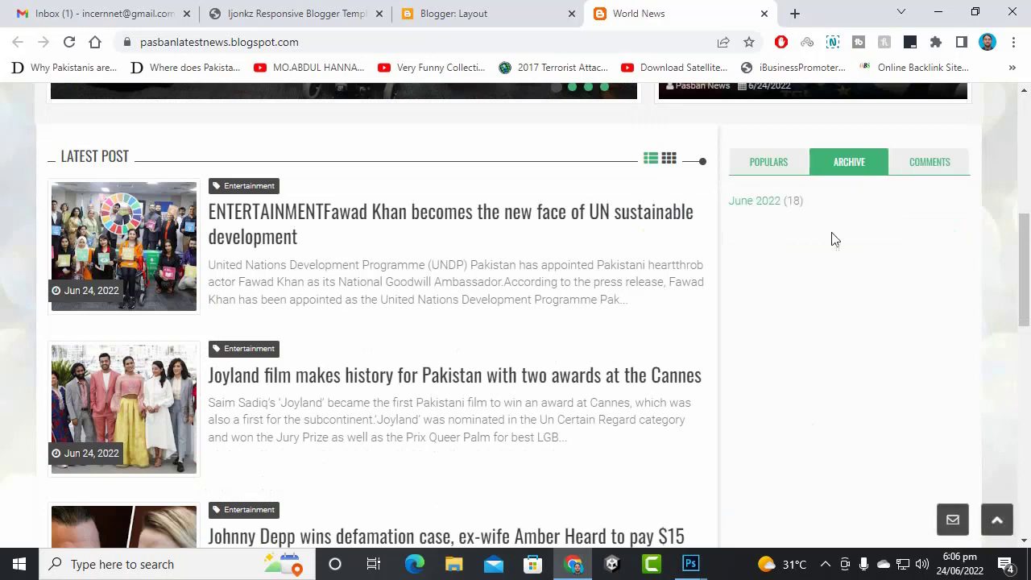
pyautogui.click(782, 163)
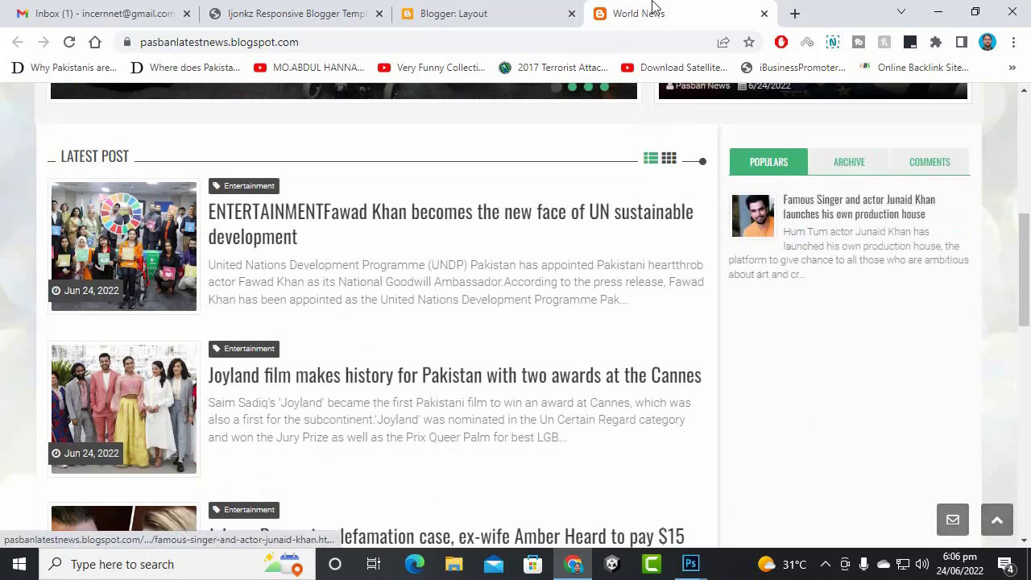
pyautogui.click(483, 13)
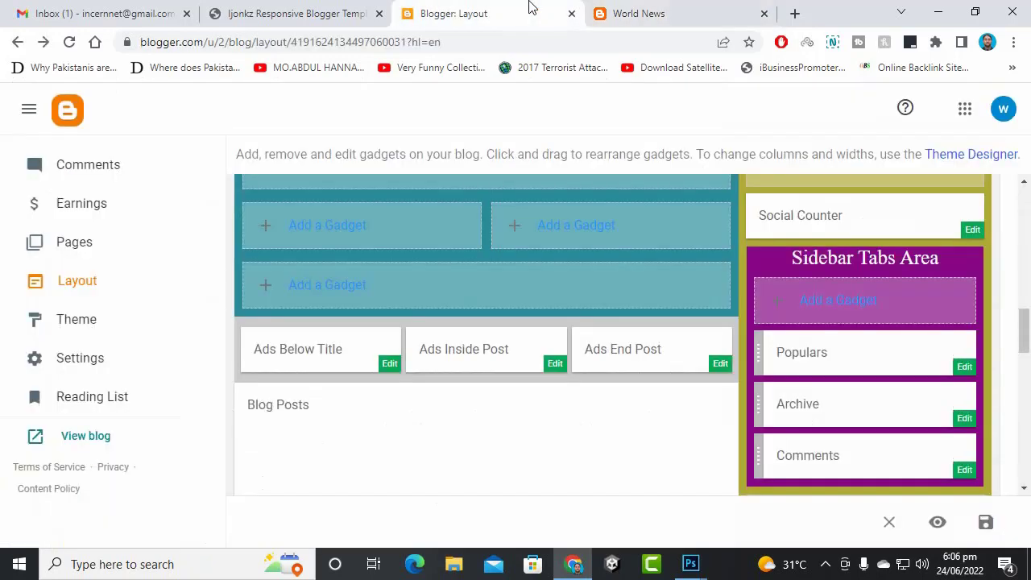
# - Set the Populars gadget to rank posts most viewed of All time and save it
pyautogui.click(969, 372)
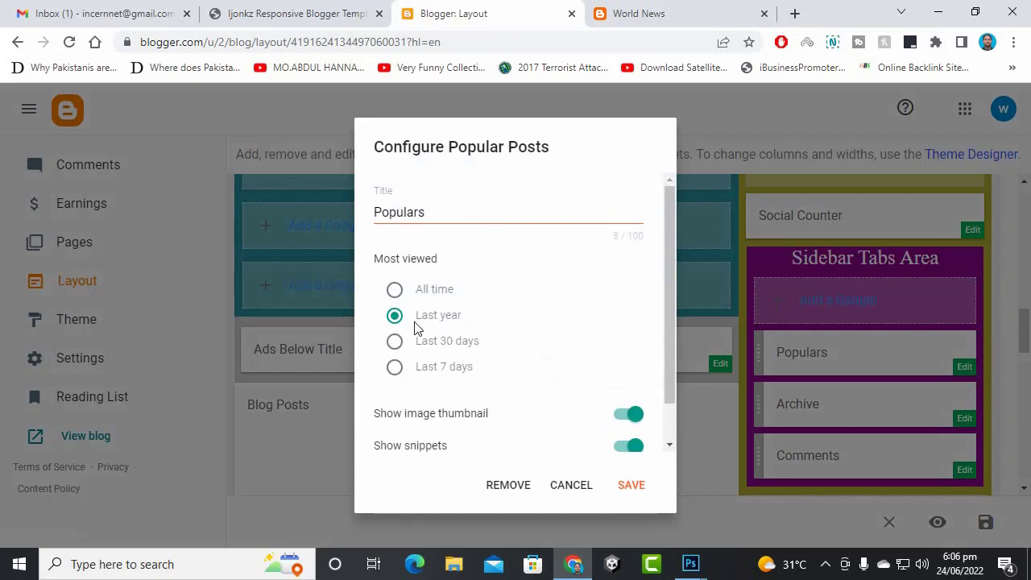
pyautogui.click(395, 290)
pyautogui.scroll(-1, 538, 325)
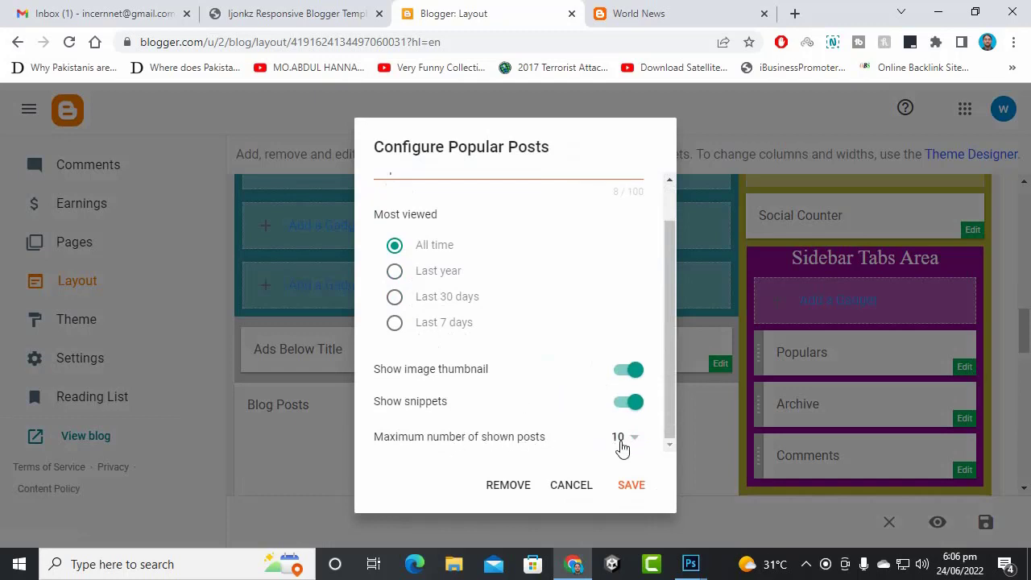
pyautogui.scroll(1, 579, 391)
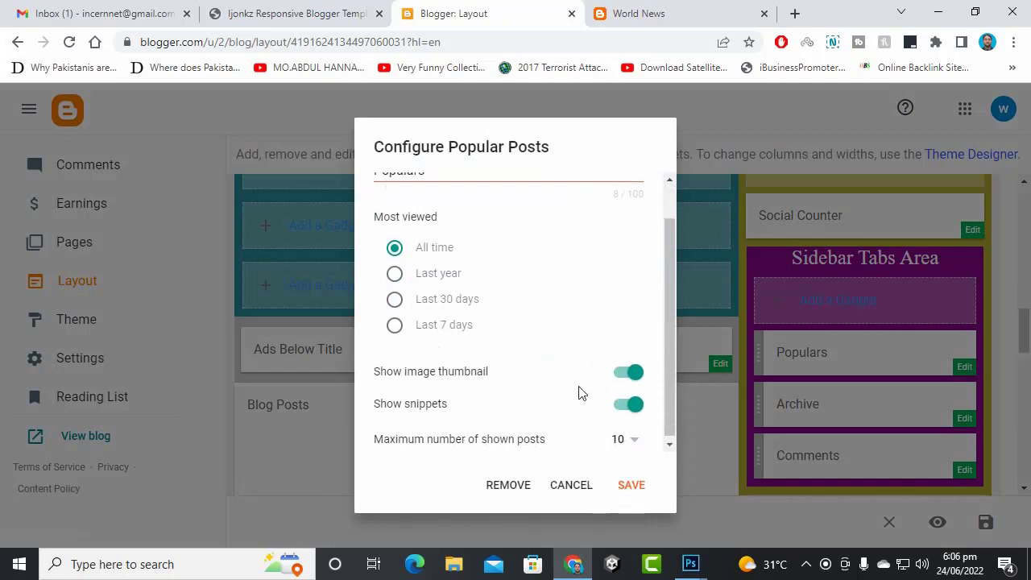
pyautogui.click(438, 212)
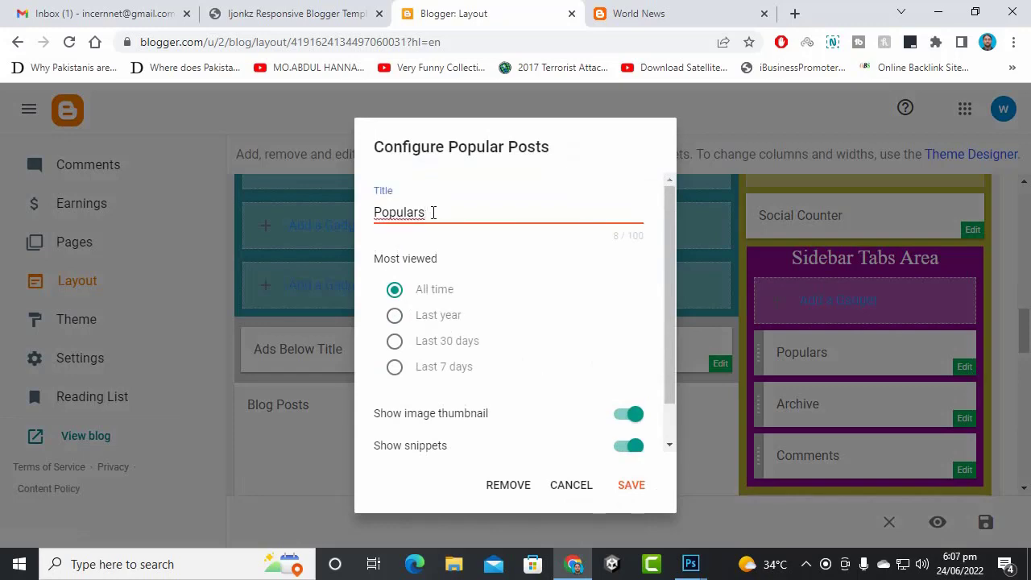
pyautogui.click(639, 493)
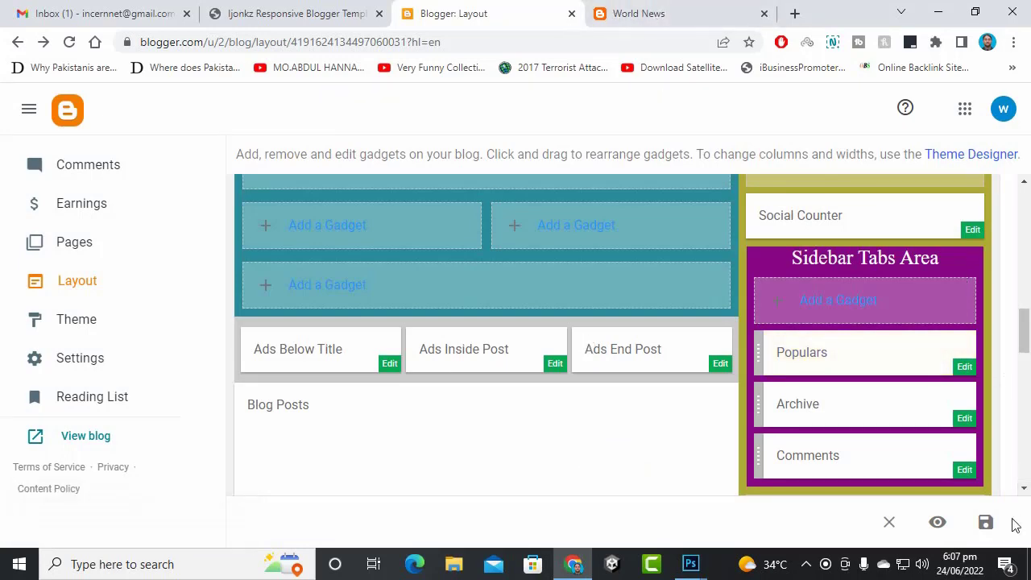
# - Save the layout and open the Fawad Khan and Joyland posts from the live blog in new tabs
pyautogui.click(985, 522)
pyautogui.click(720, 9)
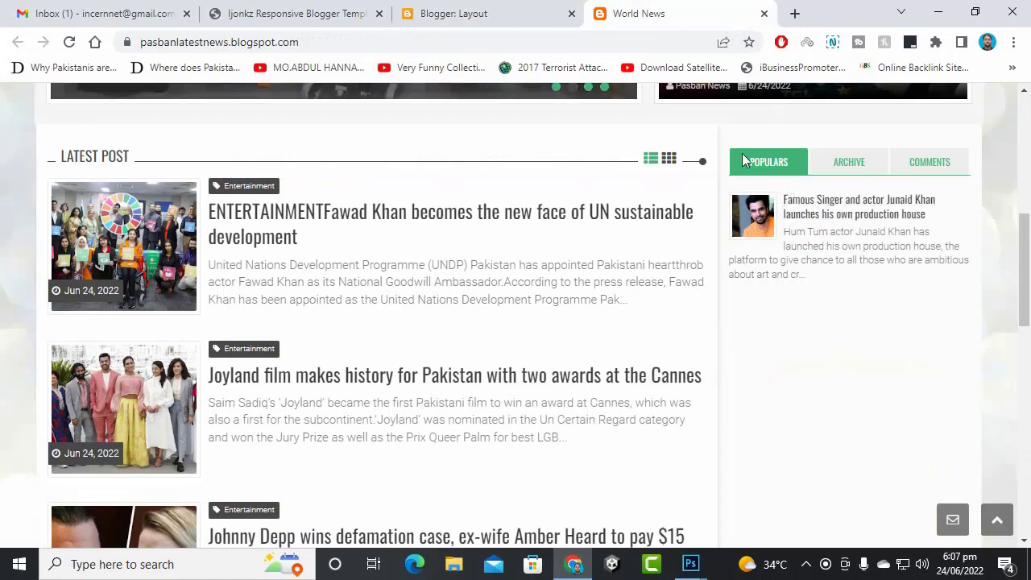
pyautogui.rightClick(529, 231)
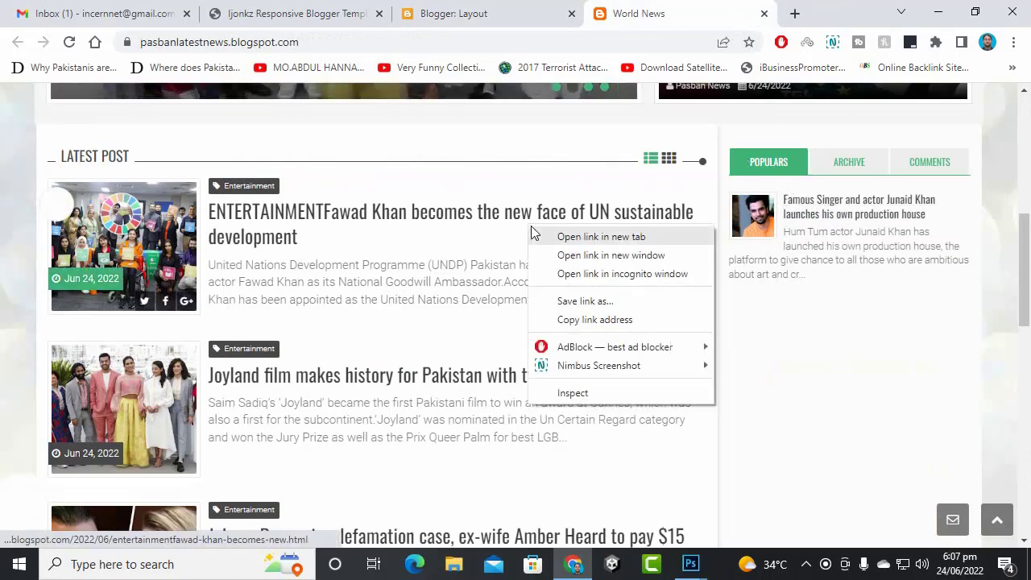
pyautogui.click(547, 234)
pyautogui.rightClick(463, 385)
pyautogui.click(562, 233)
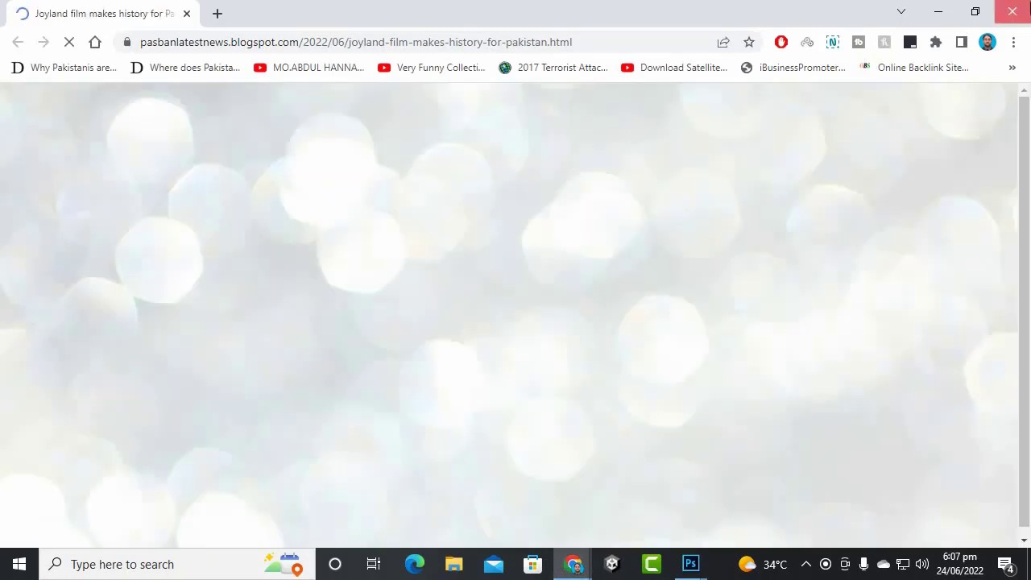
pyautogui.click(1012, 11)
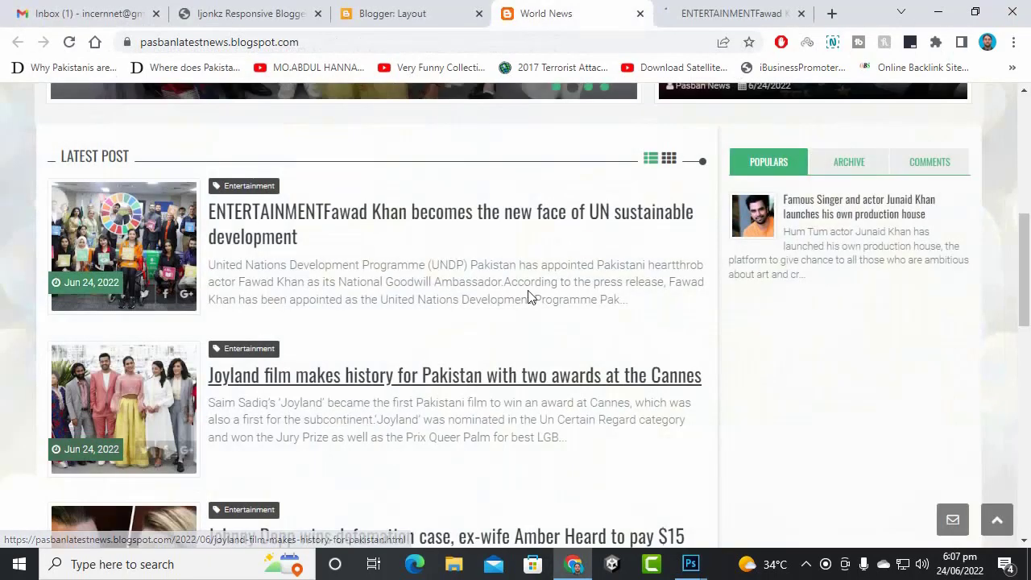
pyautogui.rightClick(503, 380)
pyautogui.click(575, 212)
# - Open the PTA marketing SMS post, check its Populars list, then return to Blogger's Layout page
pyautogui.scroll(-6, 532, 294)
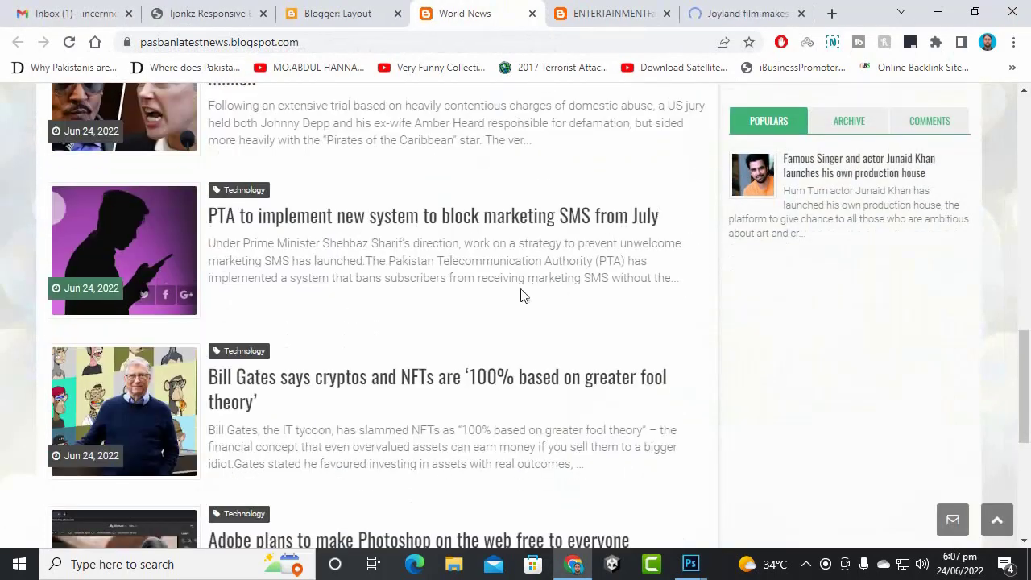
pyautogui.click(499, 233)
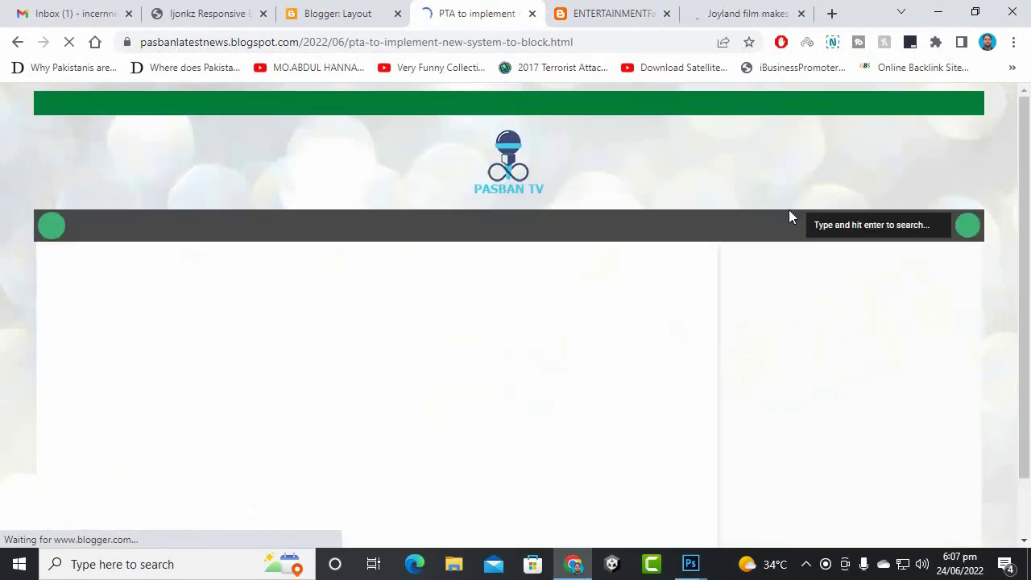
pyautogui.scroll(-1, 788, 318)
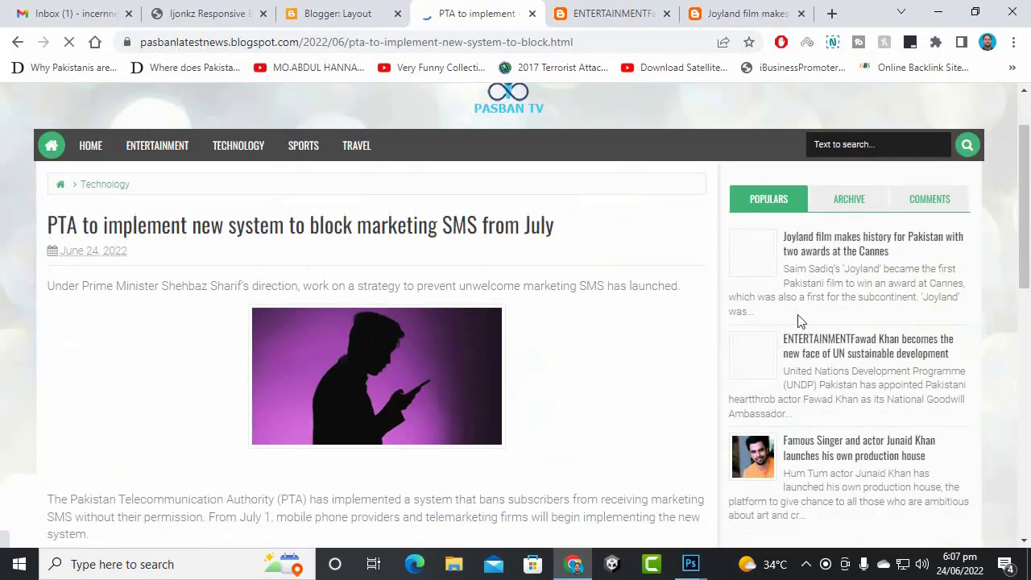
pyautogui.scroll(-15, 637, 362)
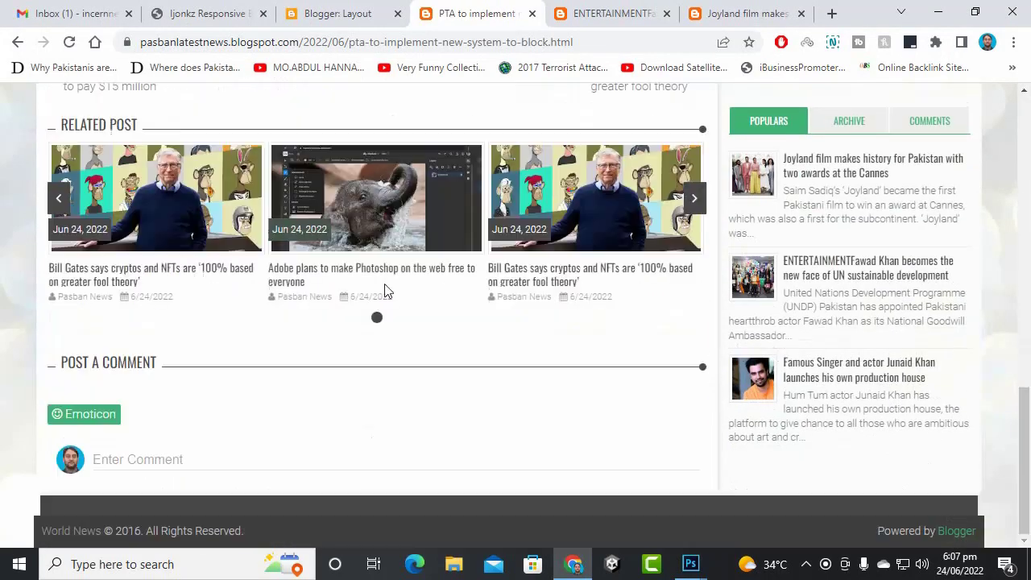
pyautogui.scroll(16, 637, 427)
pyautogui.scroll(-2, 849, 438)
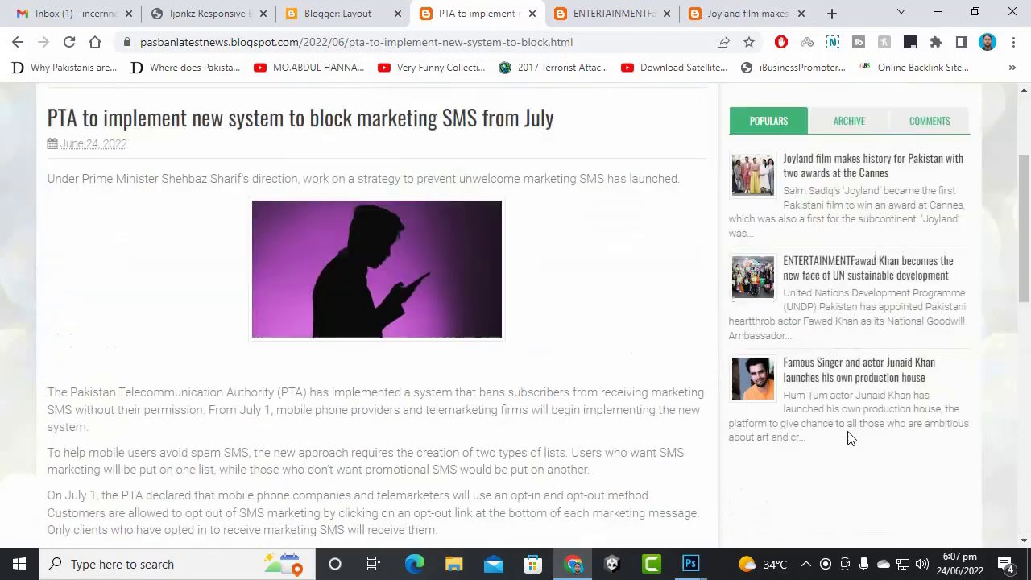
pyautogui.scroll(-10, 850, 437)
pyautogui.scroll(13, 843, 437)
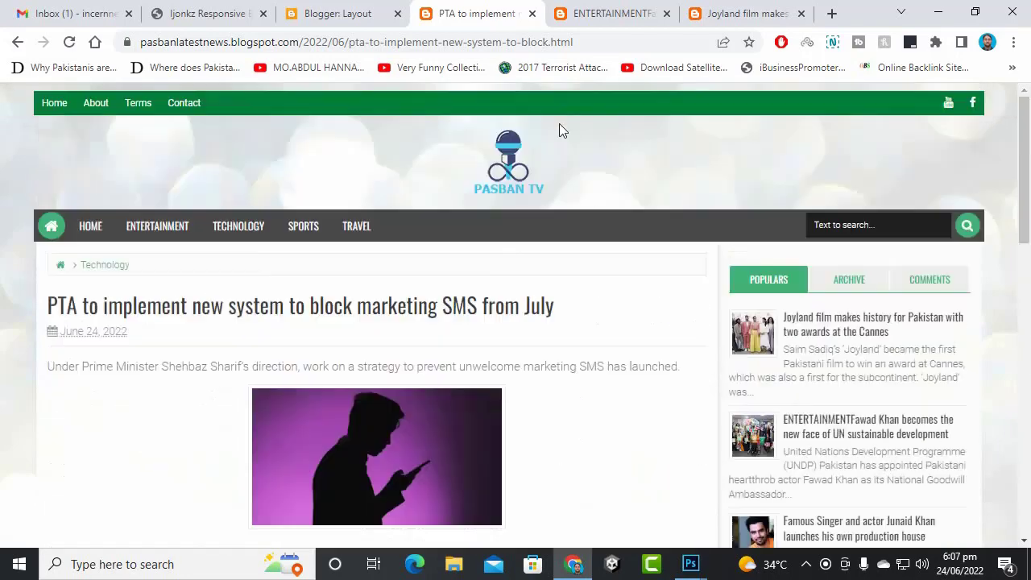
pyautogui.click(391, 8)
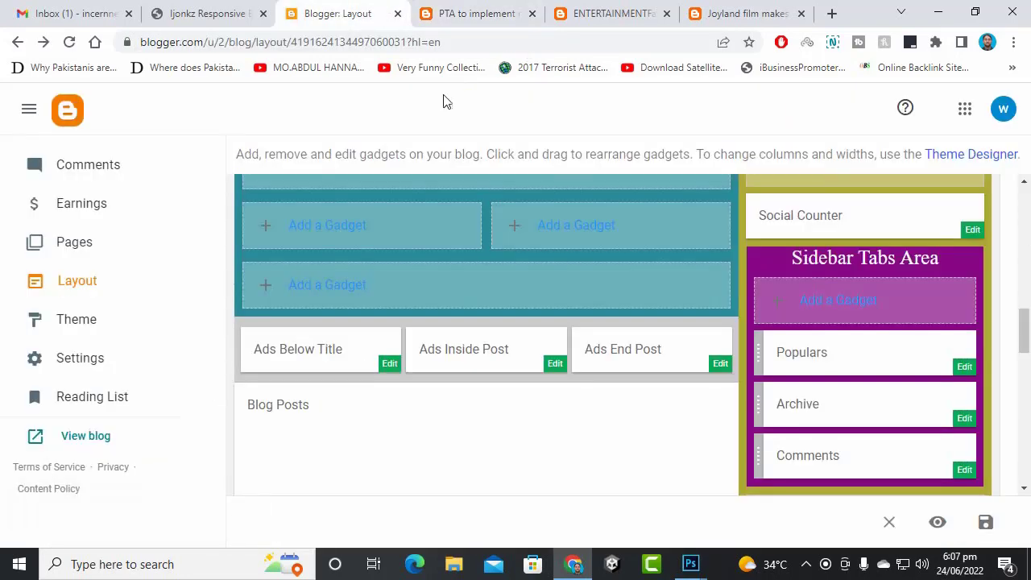
# - Limit the Populars gadget to showing 5 posts and save the gadget
pyautogui.click(966, 368)
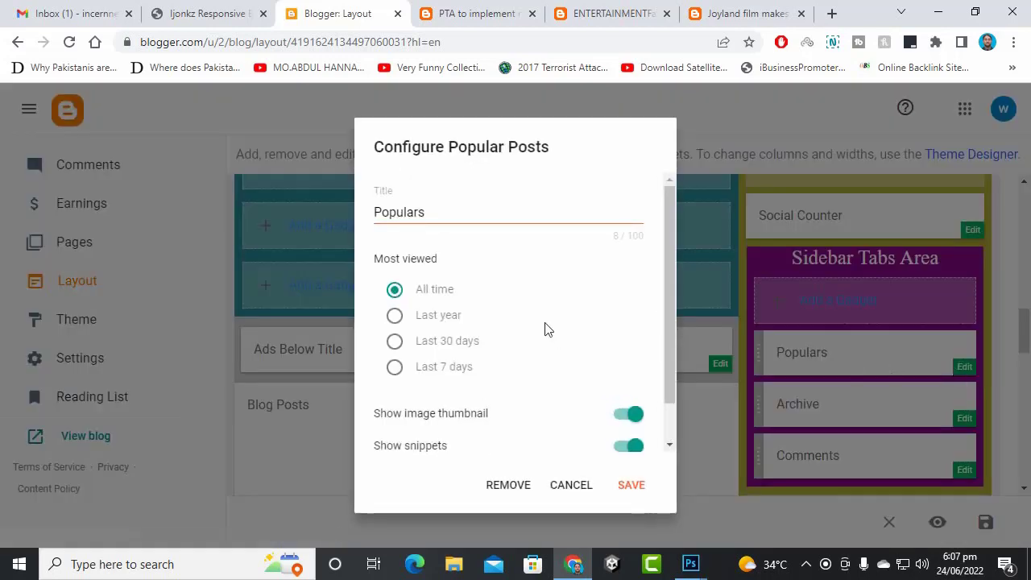
pyautogui.scroll(-1, 547, 374)
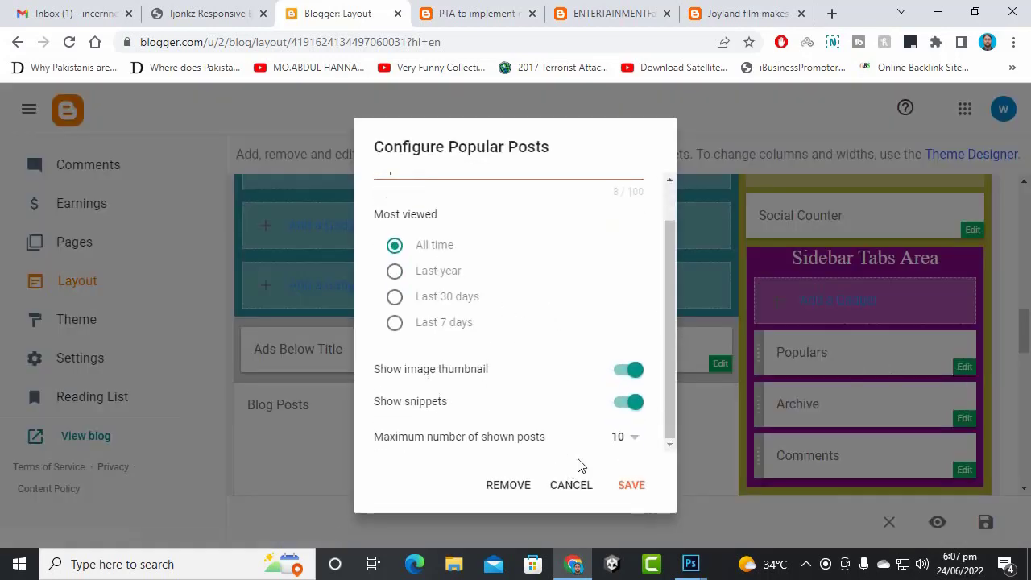
pyautogui.click(626, 440)
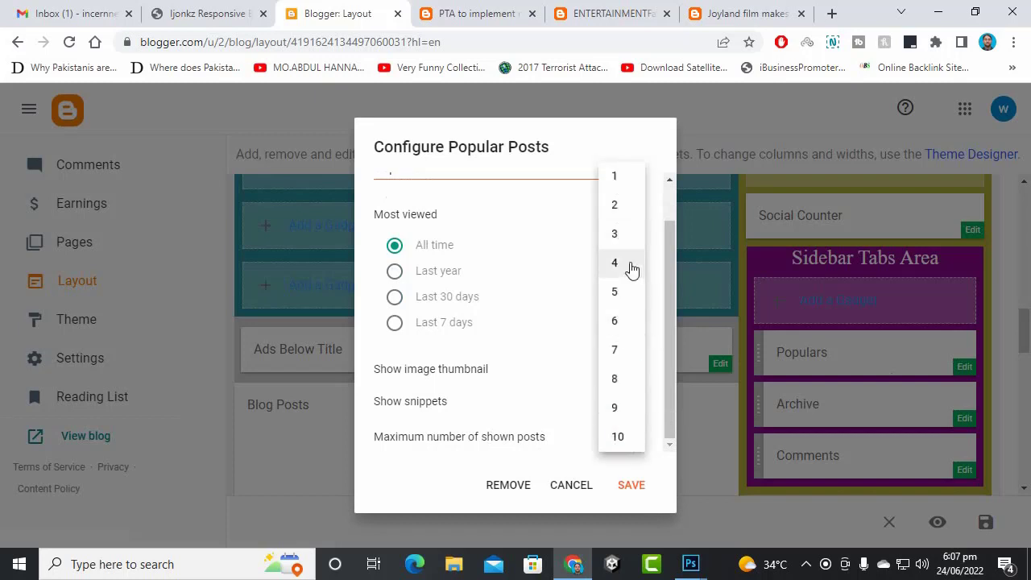
pyautogui.click(627, 291)
pyautogui.click(633, 487)
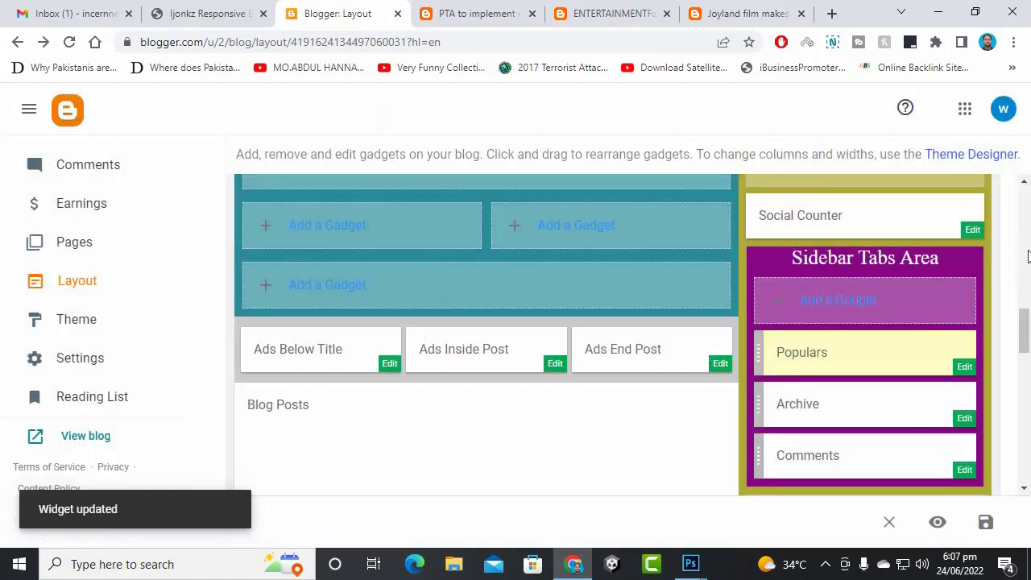
# - Save the layout and open the Social Counter Link List gadget settings
pyautogui.click(986, 527)
pyautogui.scroll(-4, 716, 338)
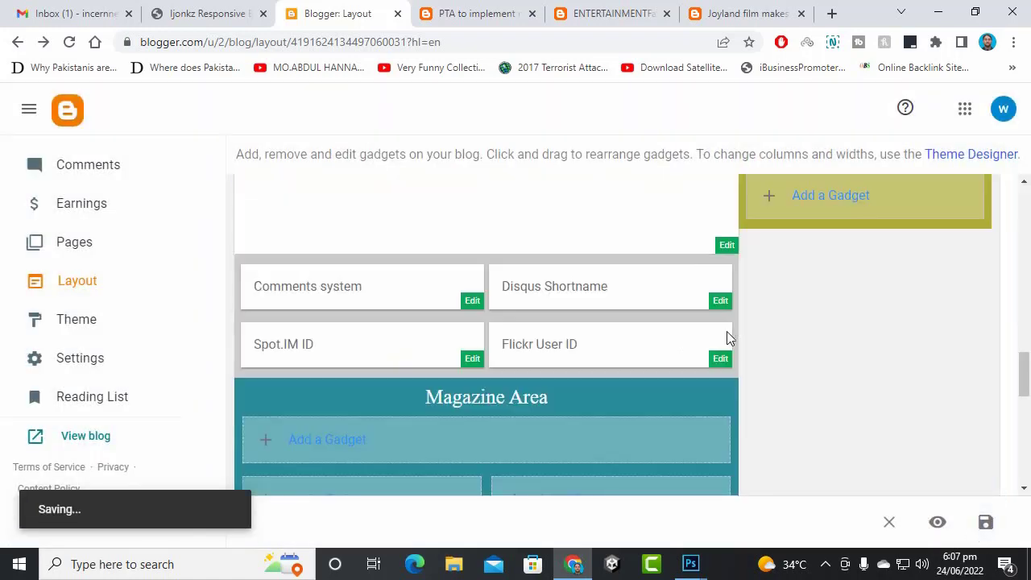
pyautogui.scroll(12, 715, 329)
pyautogui.scroll(-5, 966, 374)
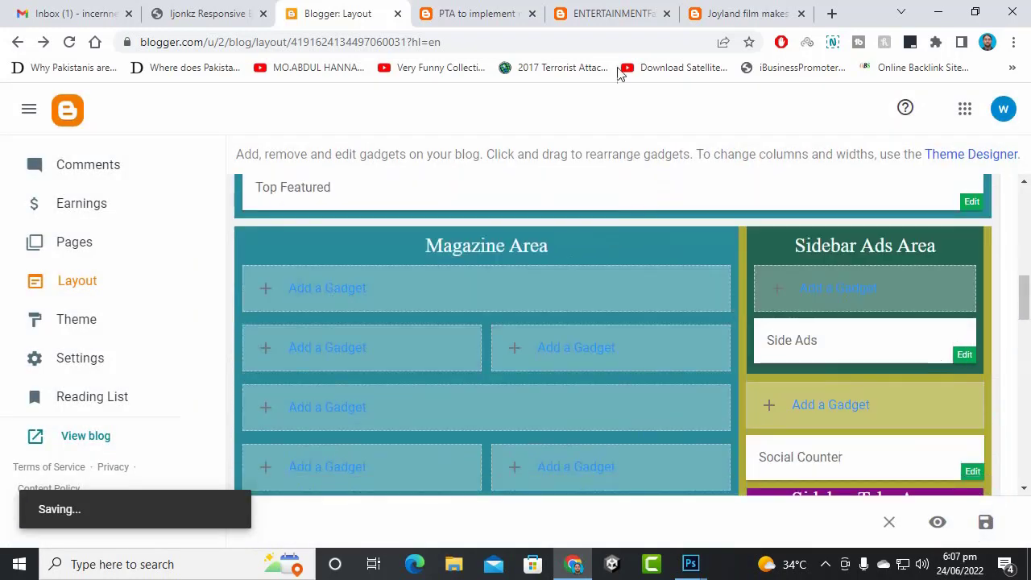
pyautogui.scroll(2, 527, 299)
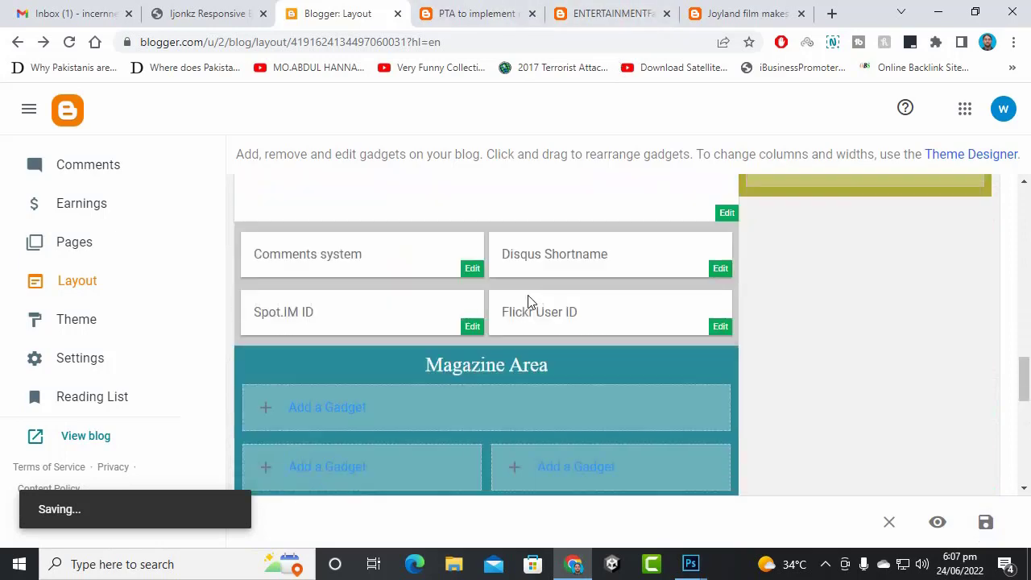
pyautogui.scroll(-2, 835, 281)
pyautogui.scroll(-10, 467, 379)
pyautogui.scroll(10, 467, 379)
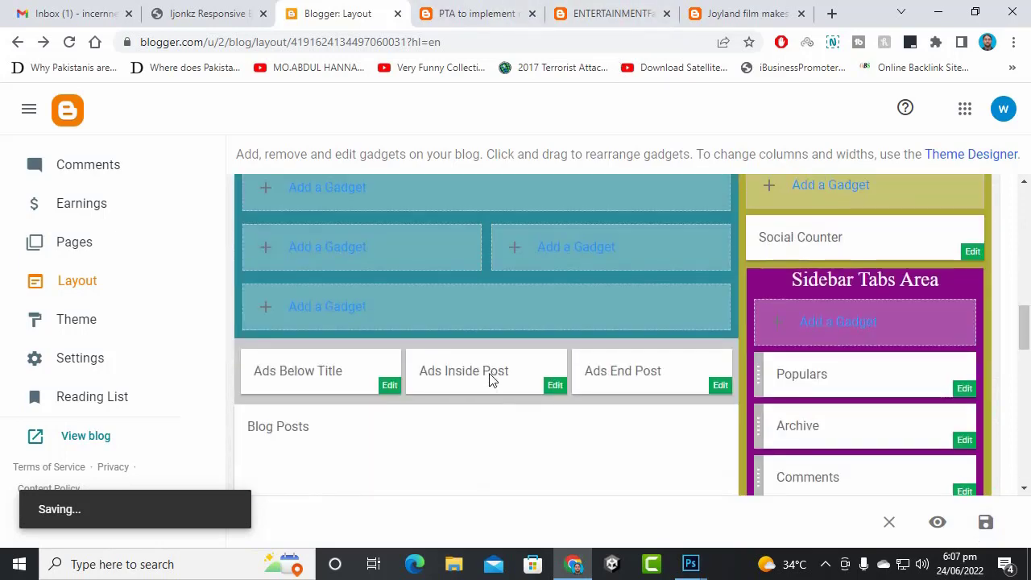
pyautogui.click(973, 252)
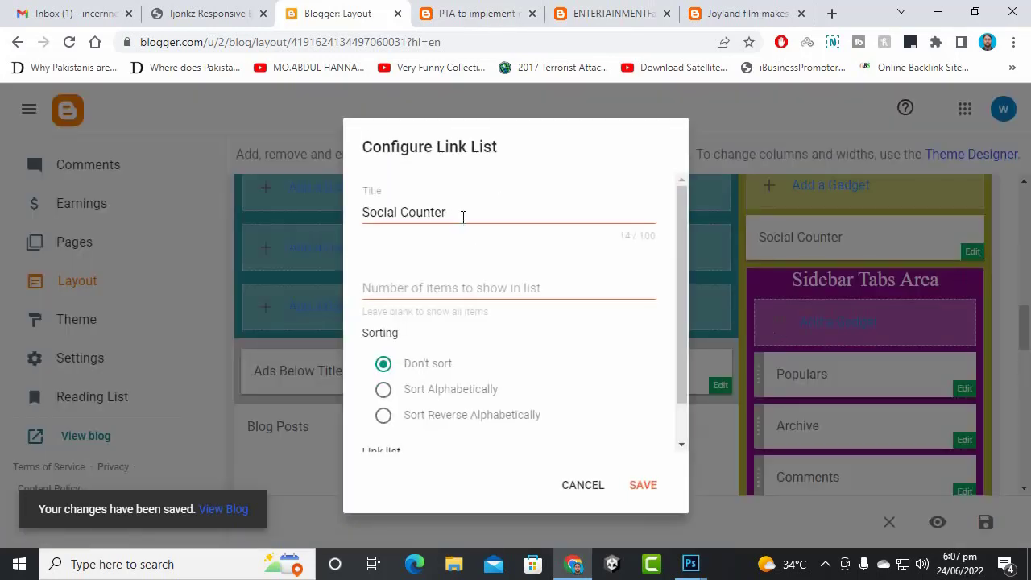
pyautogui.scroll(-1, 589, 337)
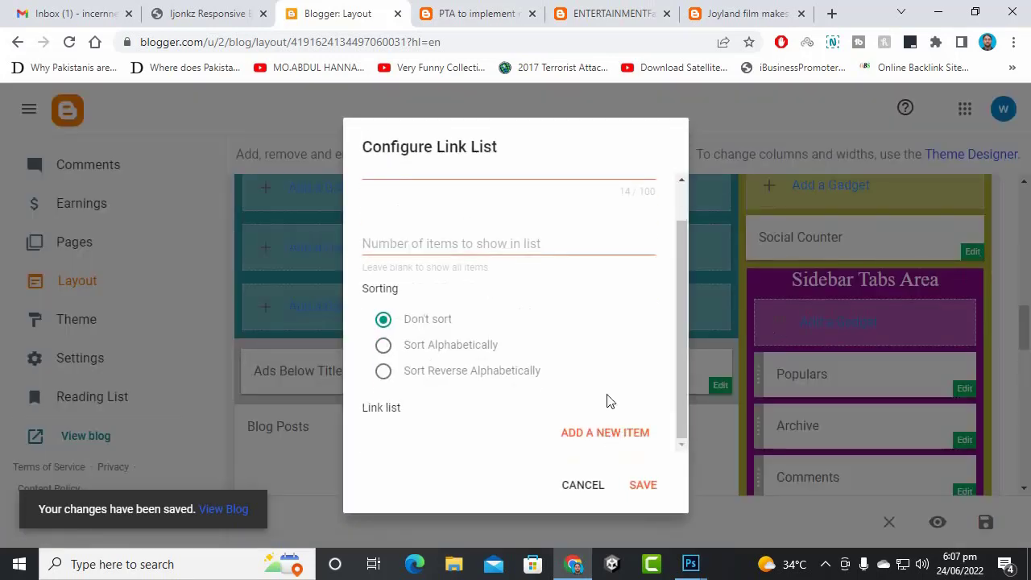
pyautogui.click(831, 14)
# - Load facebook.com and the company YouTube channel in new Chrome tabs
pyautogui.write('fa')
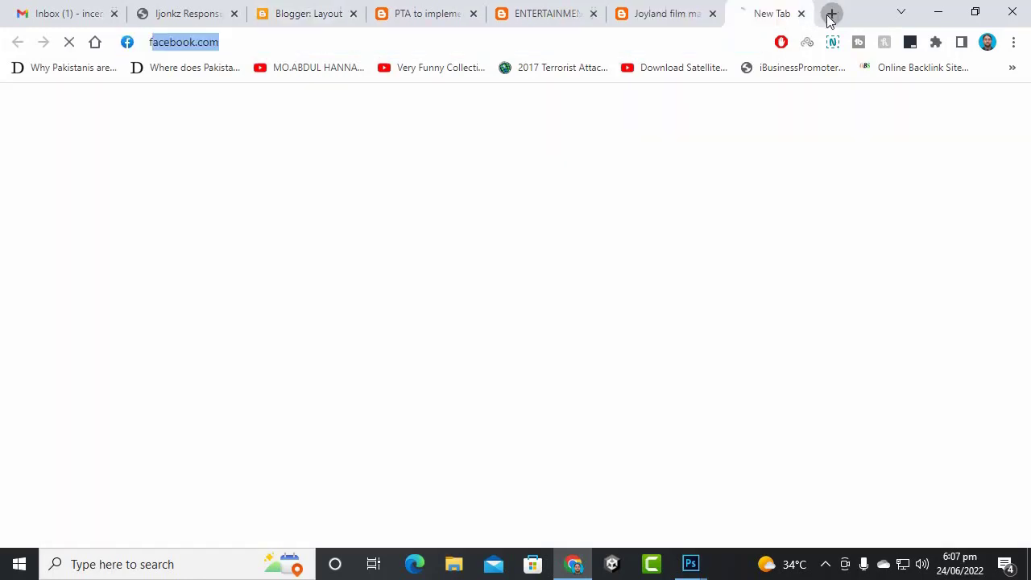
pyautogui.press('Return')
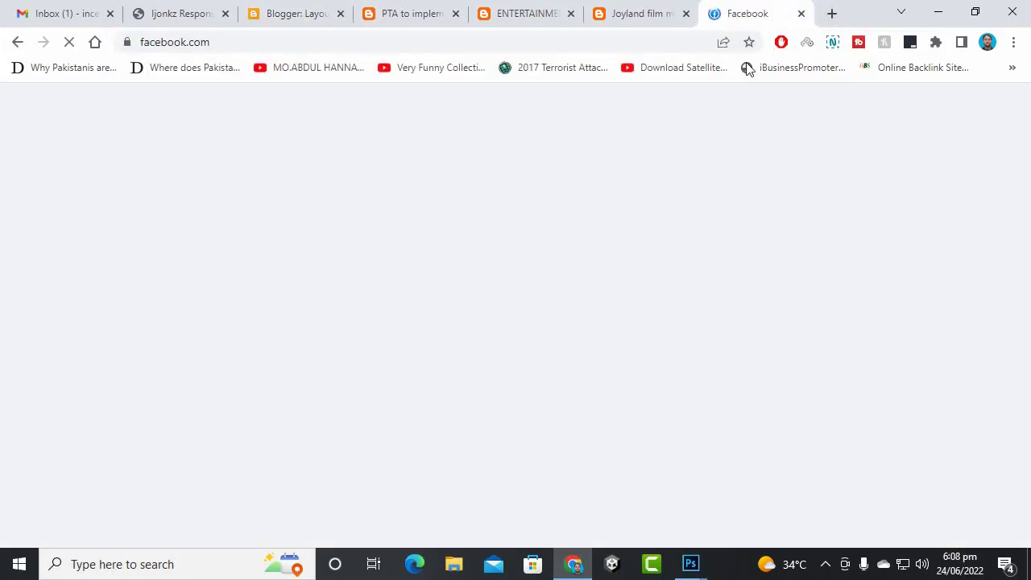
pyautogui.click(831, 15)
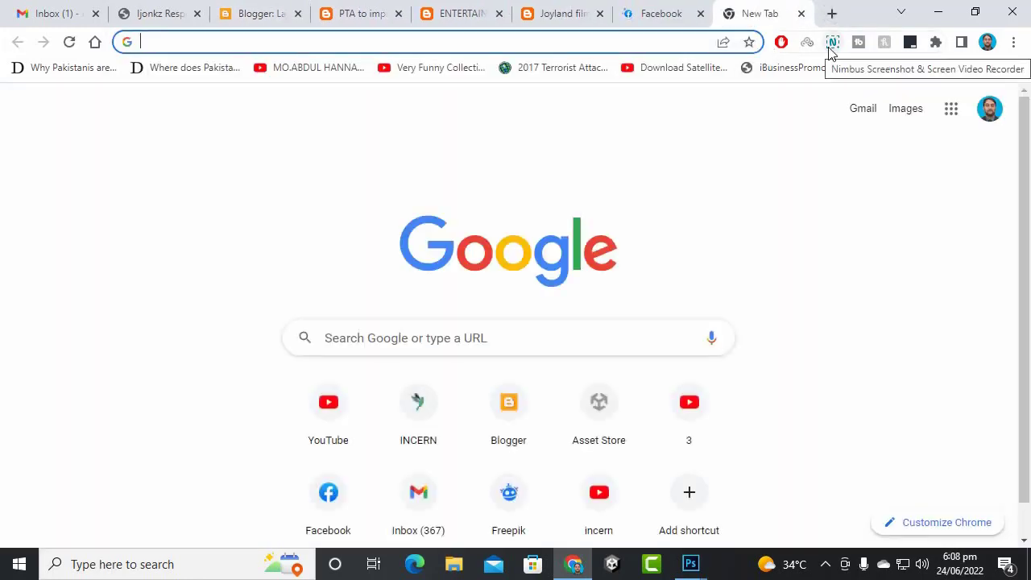
pyautogui.write('y')
pyautogui.press('Down')
pyautogui.press('Down')
pyautogui.press('Down')
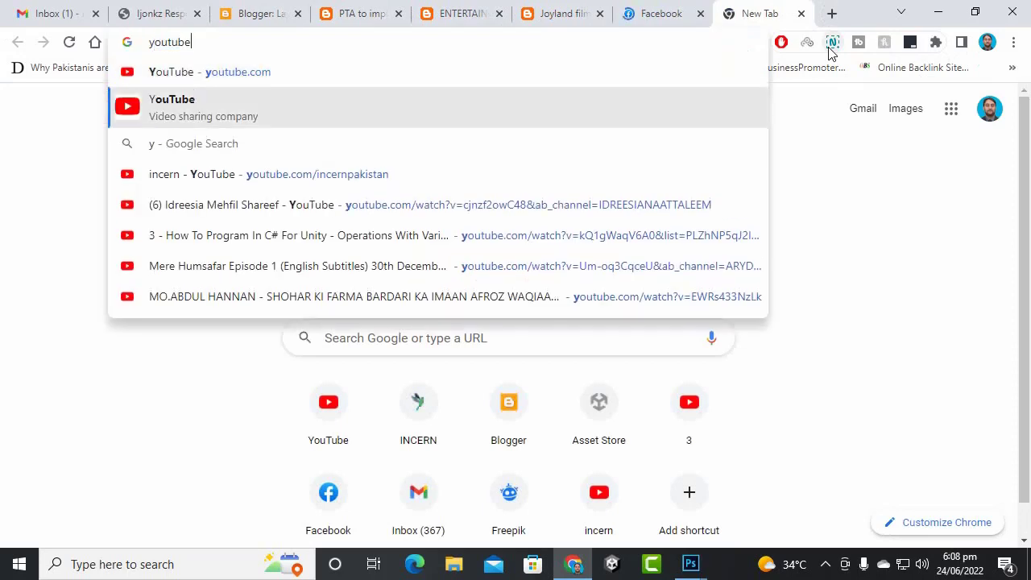
pyautogui.press('Return')
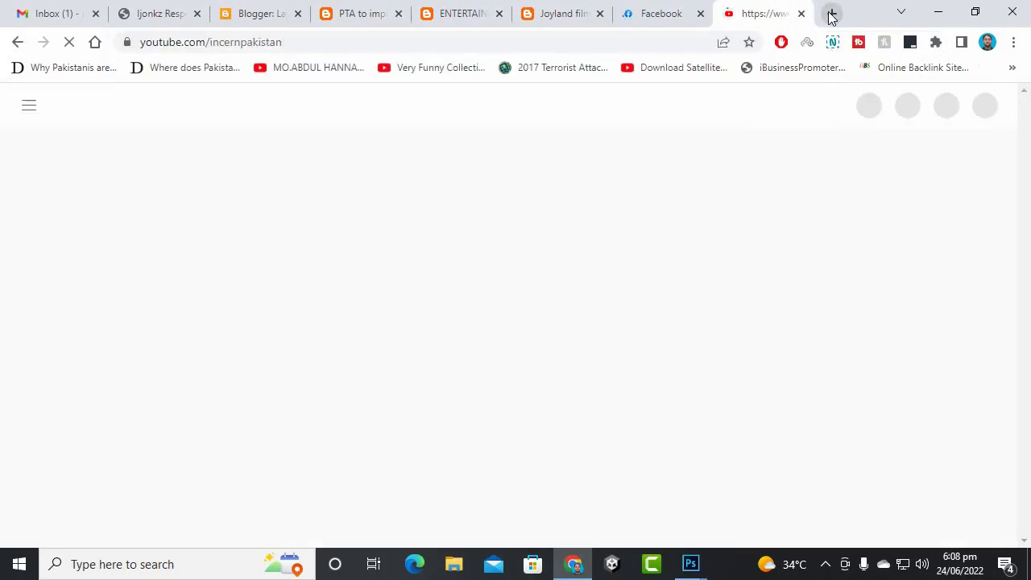
# - Load the owner's personal YouTube channel page in another tab and select its address
pyautogui.click(830, 13)
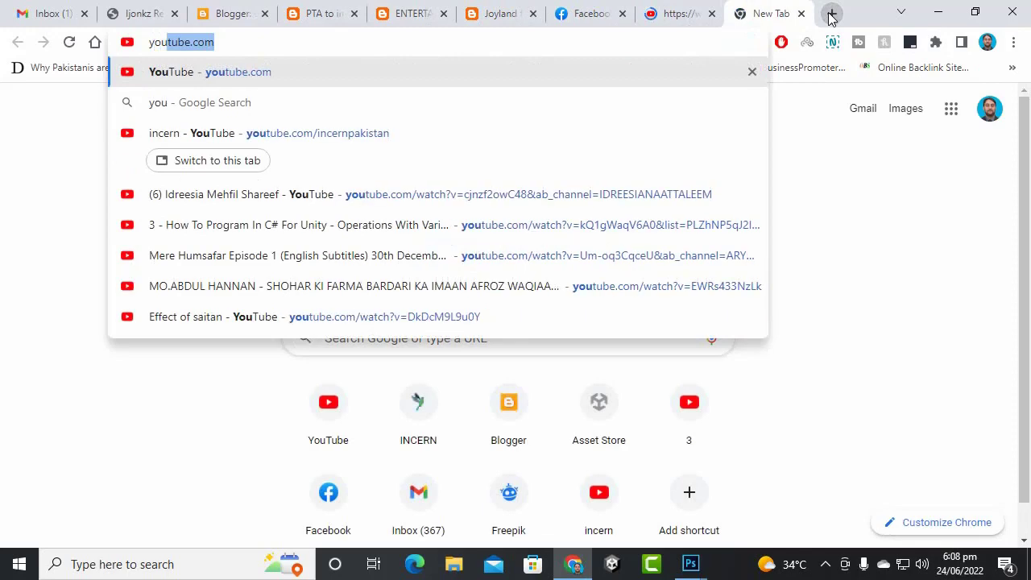
pyautogui.press('Right')
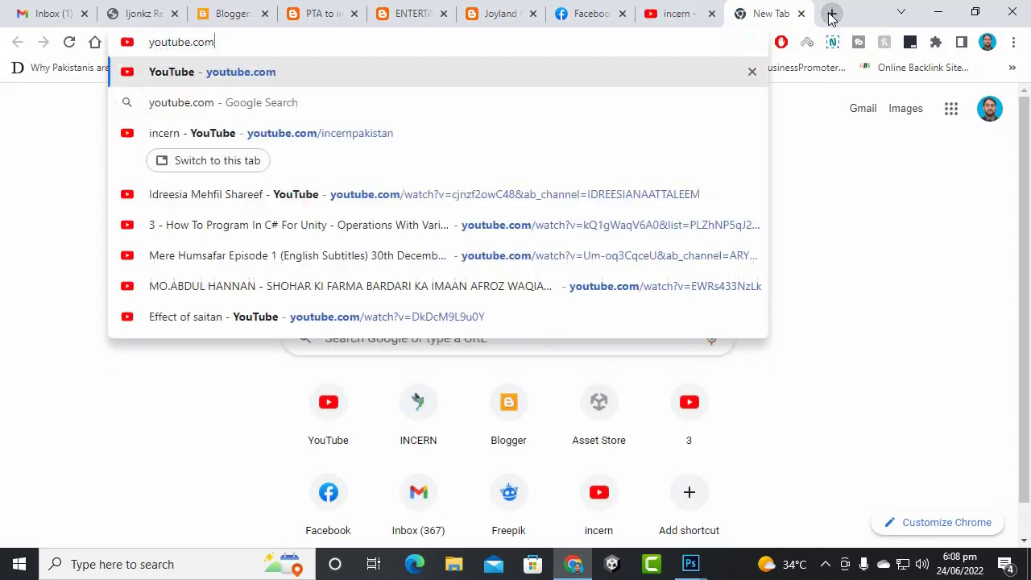
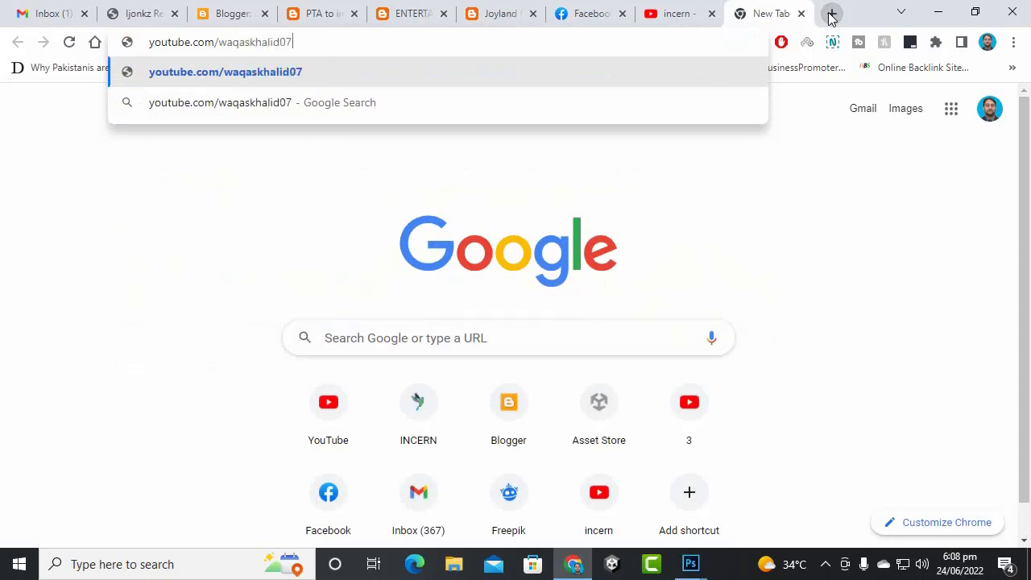
pyautogui.press('Return')
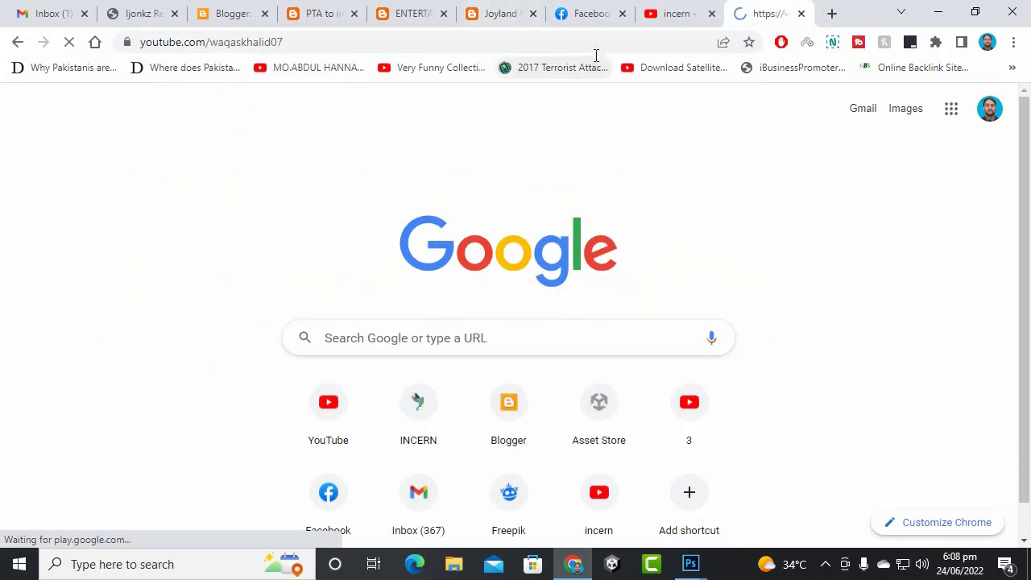
pyautogui.click(596, 52)
pyautogui.rightClick(596, 51)
# - Copy the personal channel address, close that tab and return to the Blogger layout tab
pyautogui.click(662, 138)
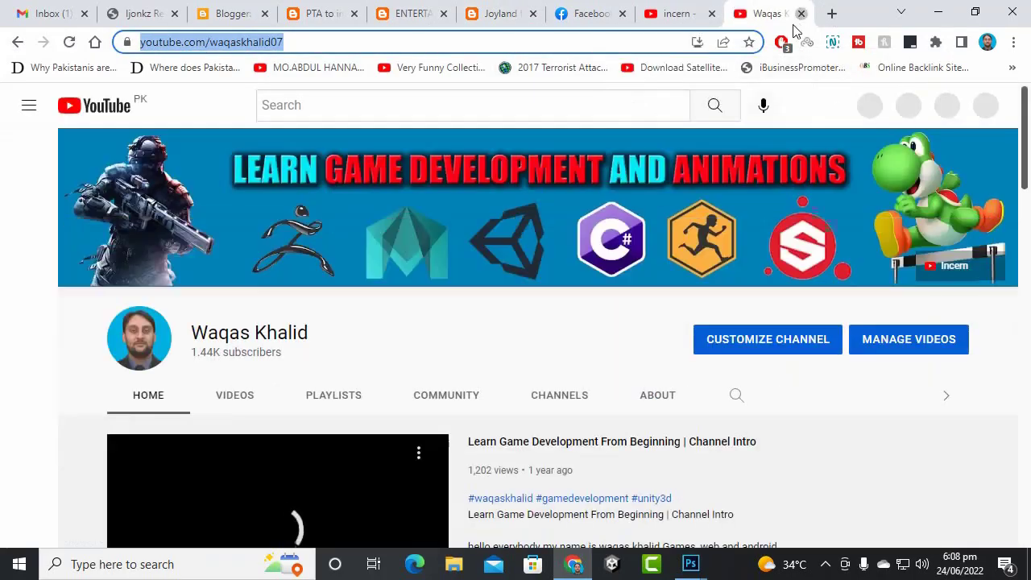
pyautogui.click(800, 13)
pyautogui.click(538, 12)
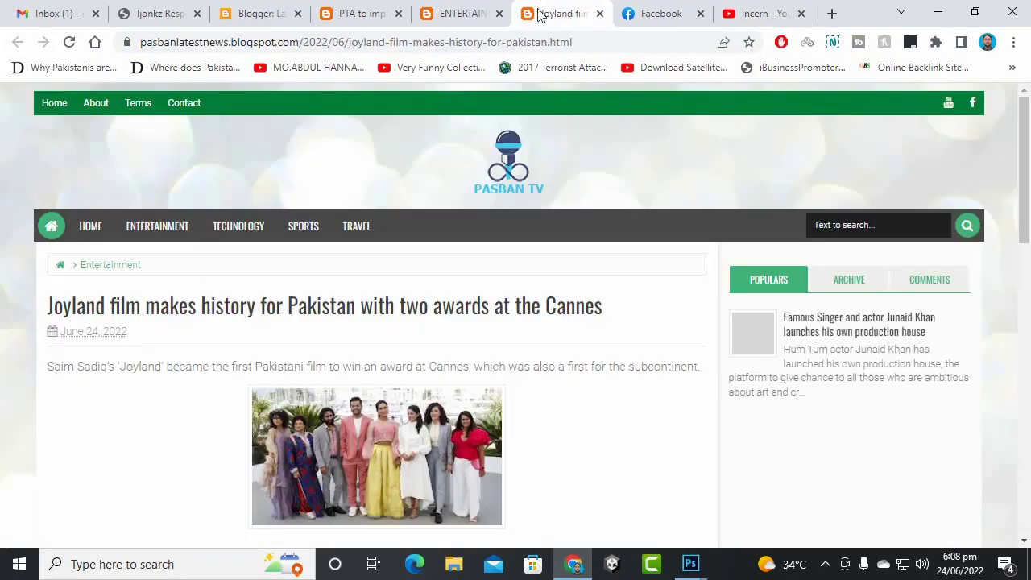
pyautogui.click(492, 16)
pyautogui.click(263, 12)
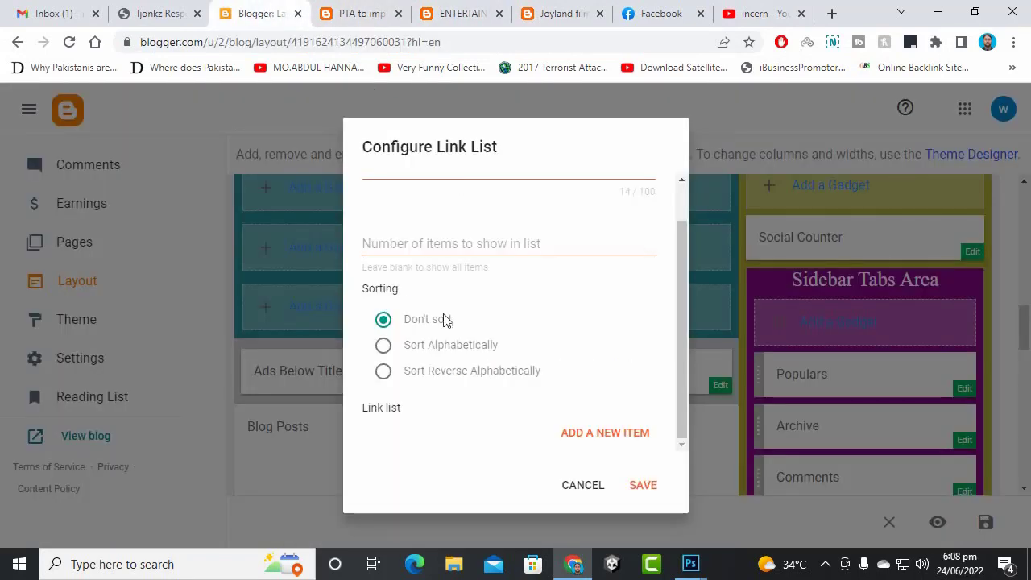
# - Add a youtube link item with the copied channel URL to the Social Counter list
pyautogui.click(609, 430)
pyautogui.scroll(-2, 444, 368)
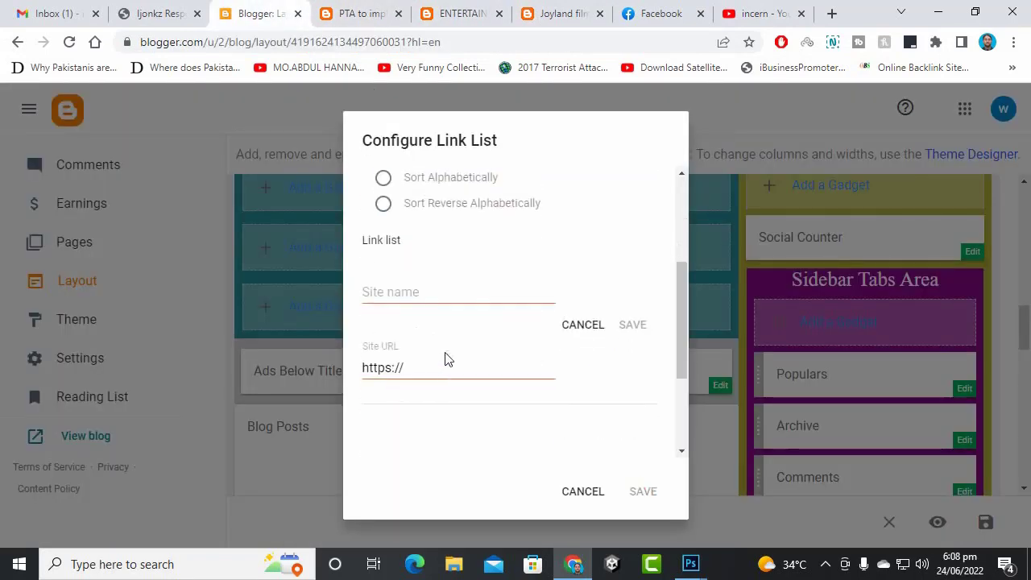
pyautogui.click(432, 366)
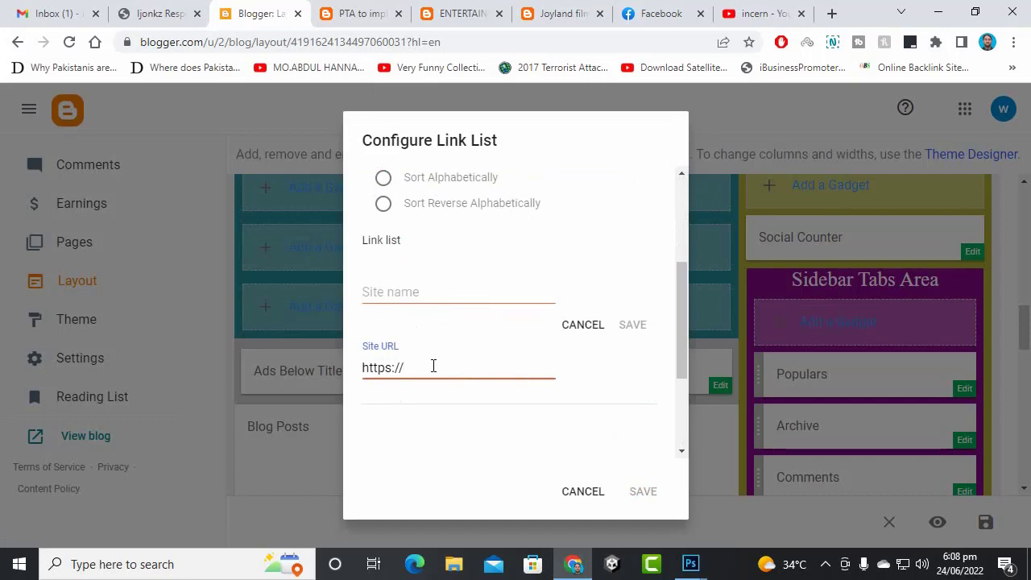
pyautogui.hotkey('ctrl', 's')
pyautogui.click(625, 400)
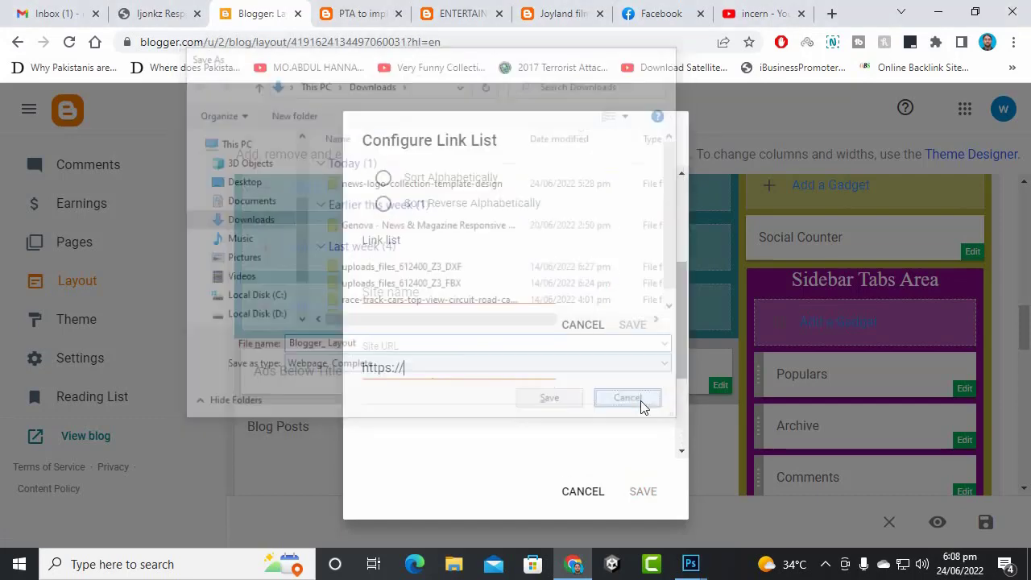
pyautogui.moveTo(444, 365); pyautogui.dragTo(291, 366)
pyautogui.hotkey('ctrl', 'v')
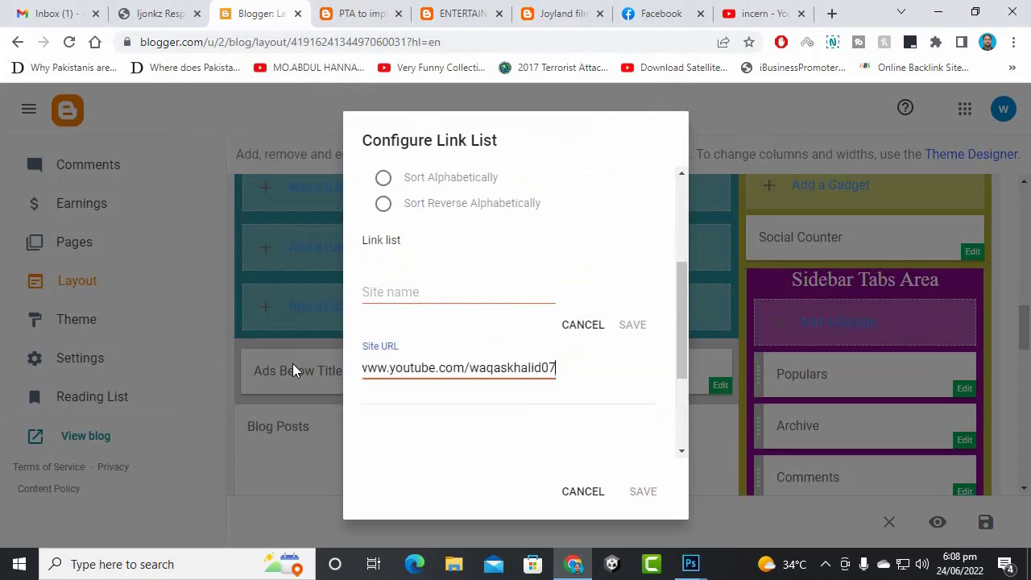
pyautogui.click(504, 297)
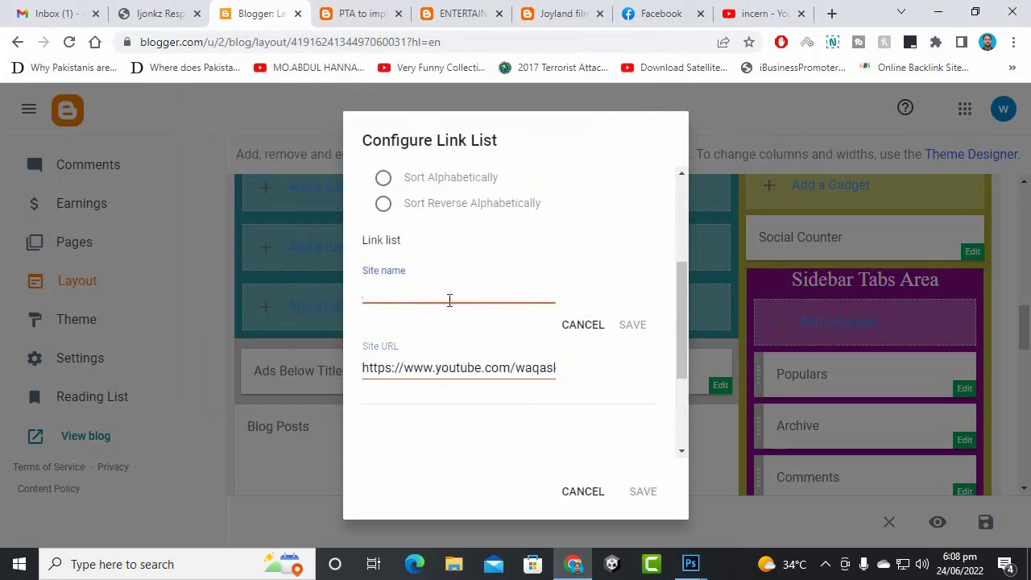
pyautogui.write('youtube')
pyautogui.click(640, 324)
pyautogui.click(598, 444)
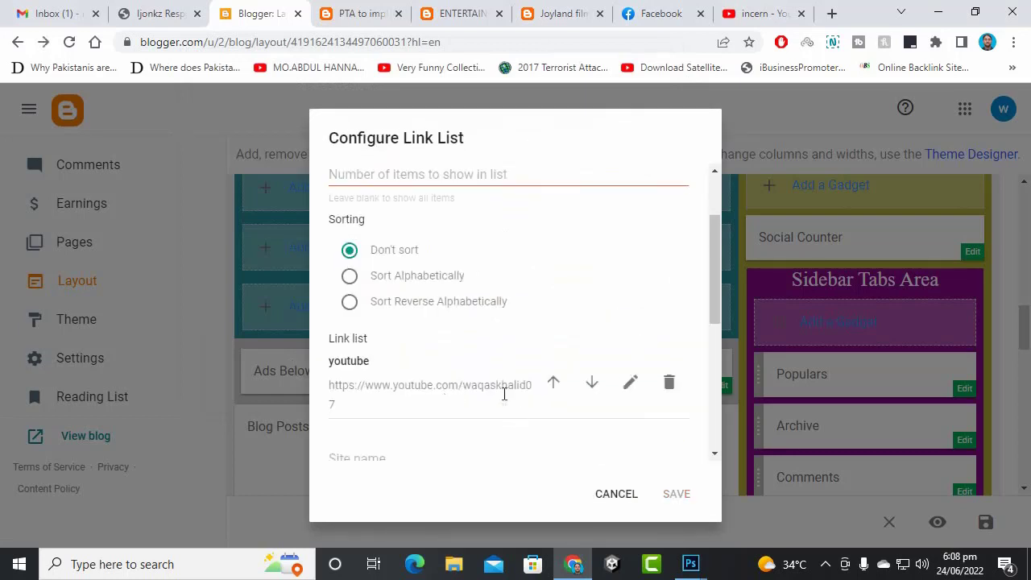
pyautogui.scroll(-2, 487, 393)
# - Name the new link 'facebook' and copy the Facebook profile page address
pyautogui.click(435, 300)
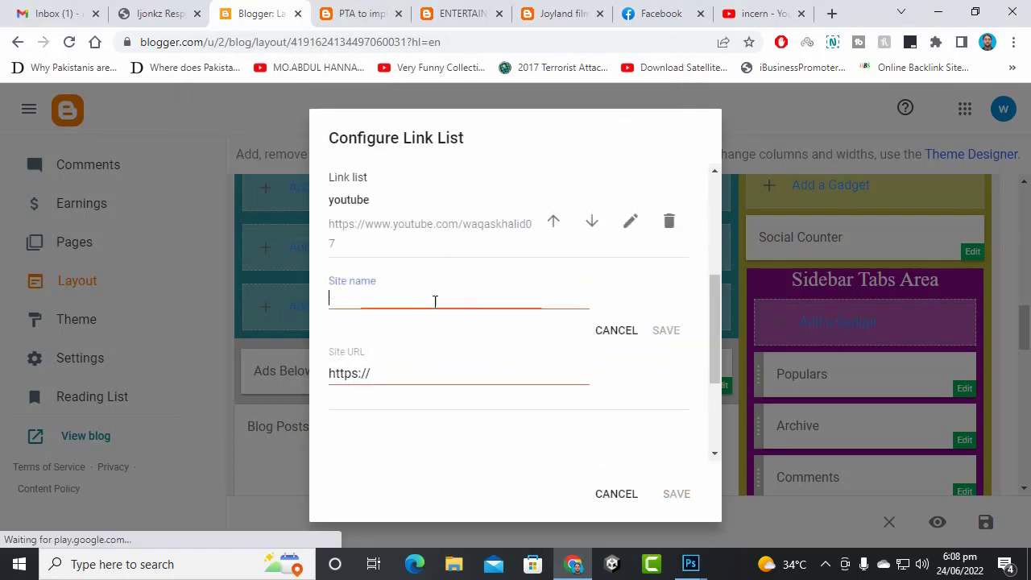
pyautogui.write('facebook')
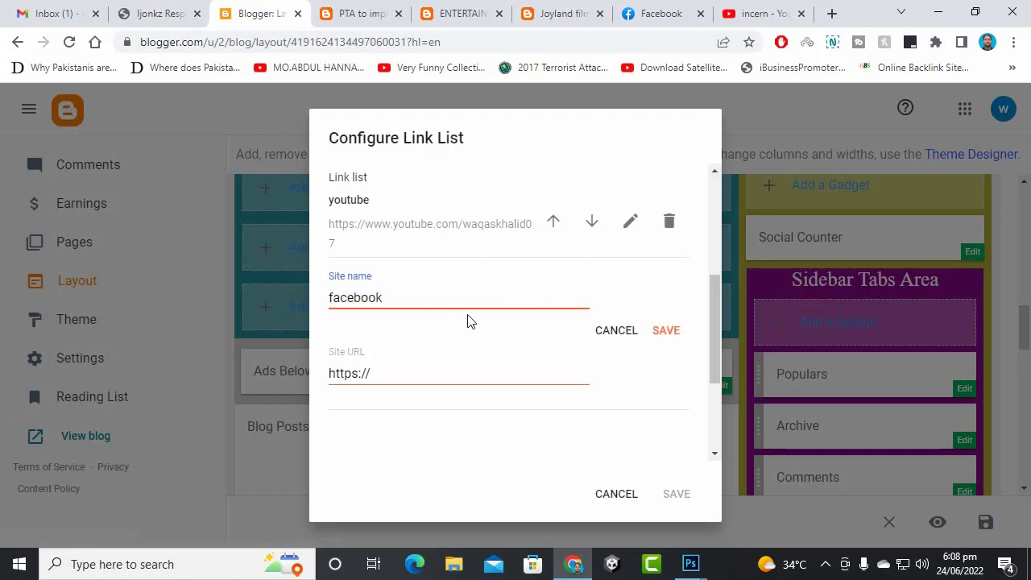
pyautogui.click(443, 364)
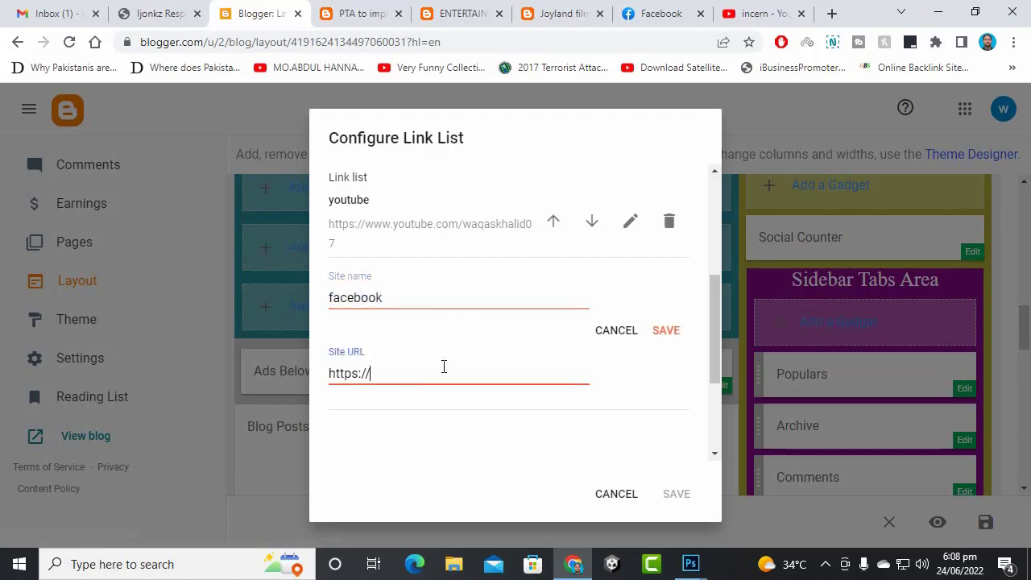
pyautogui.click(658, 14)
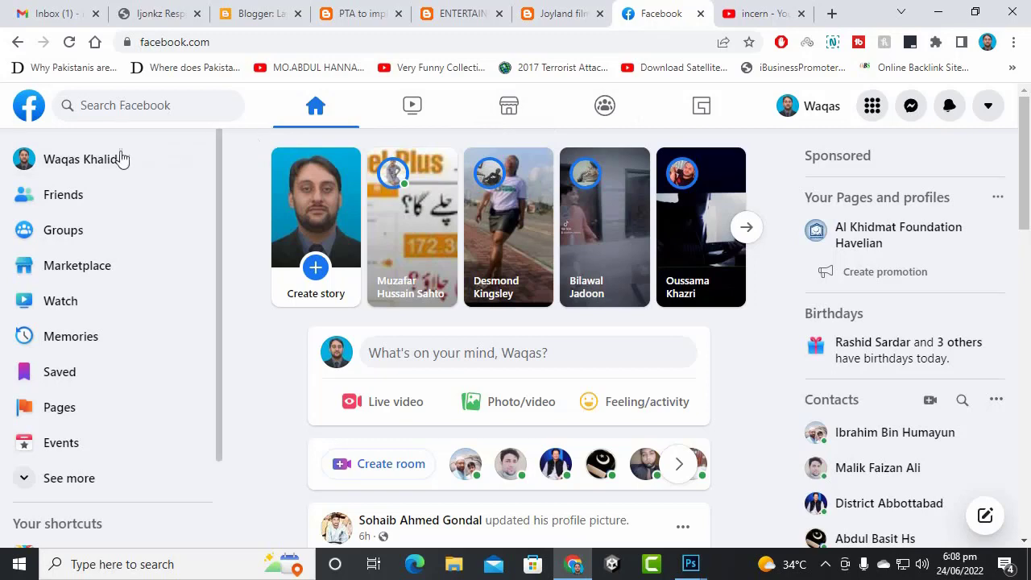
pyautogui.click(69, 163)
pyautogui.click(233, 42)
pyautogui.rightClick(245, 41)
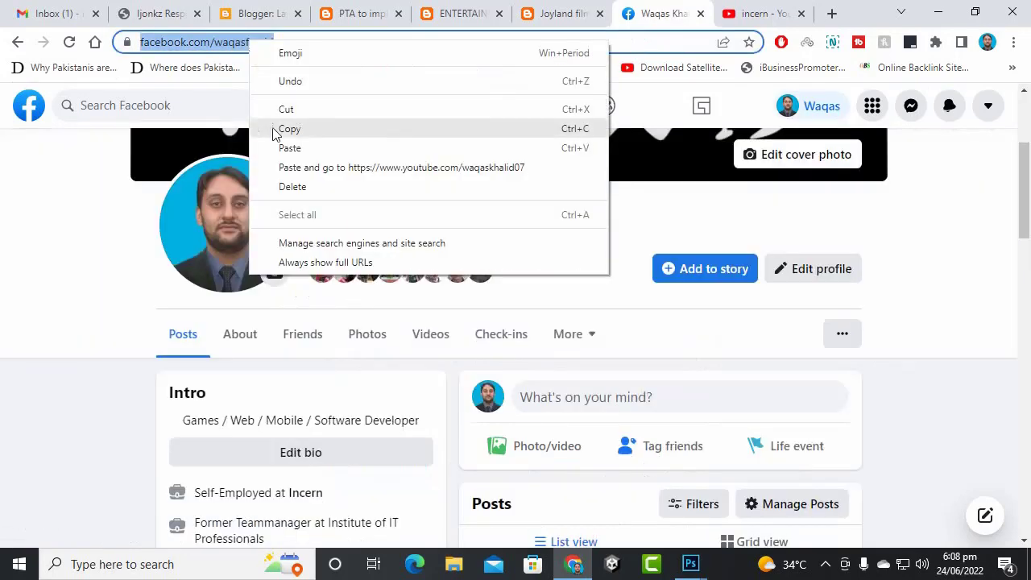
pyautogui.click(287, 126)
# - Paste the Facebook profile address as the facebook item's Site URL and save the item
pyautogui.click(701, 14)
pyautogui.click(580, 15)
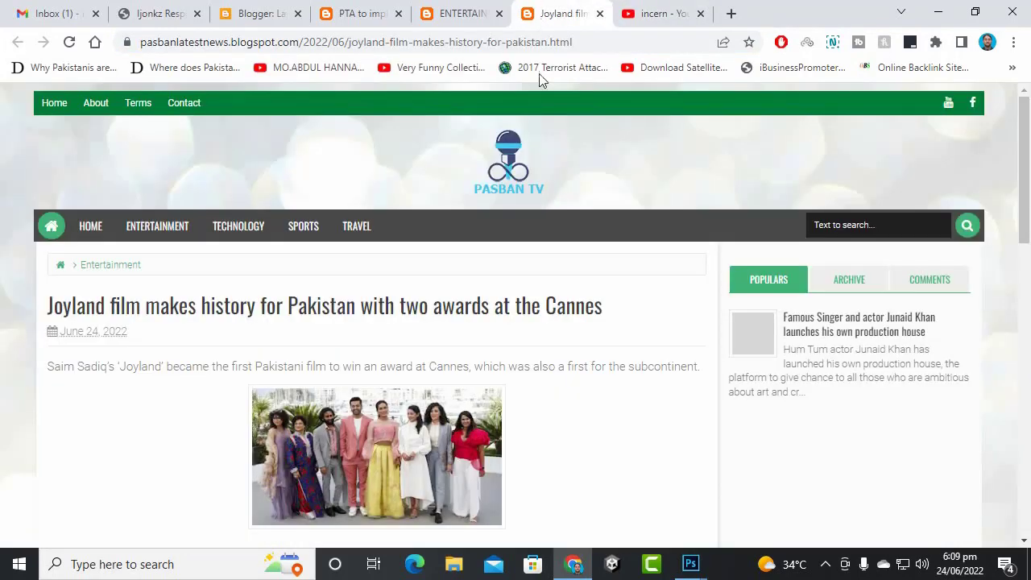
pyautogui.click(546, 10)
pyautogui.click(411, 13)
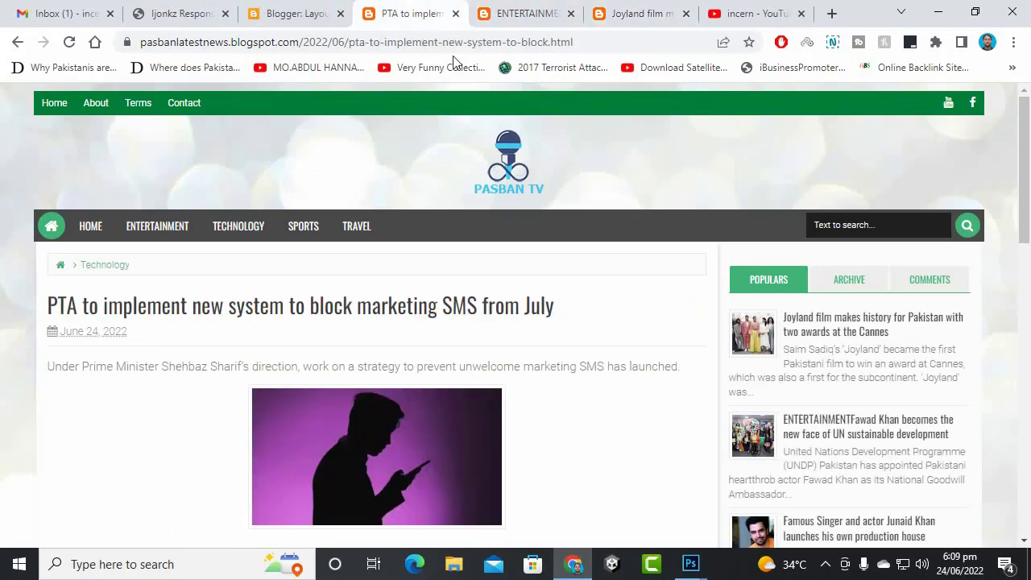
pyautogui.click(293, 14)
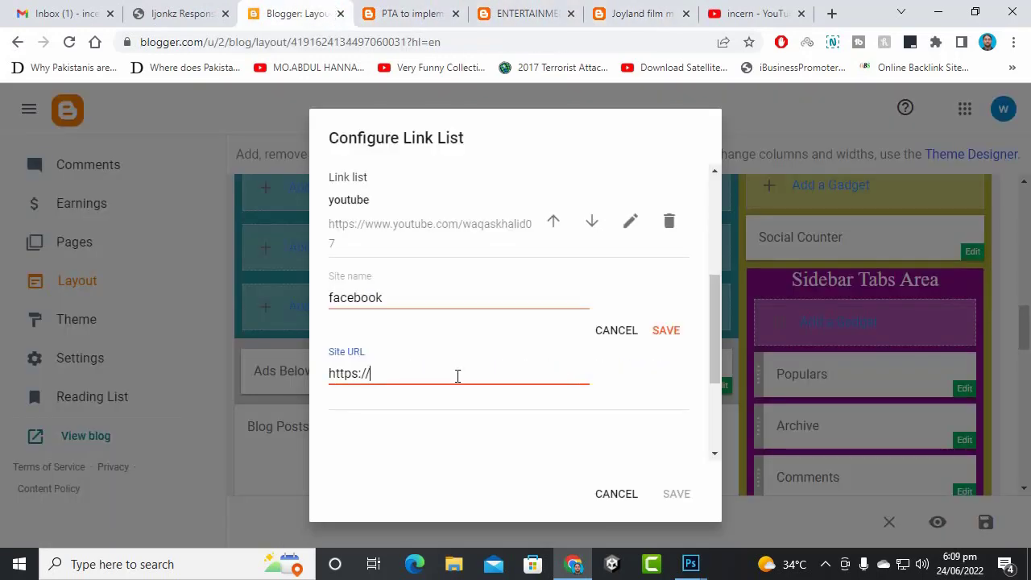
pyautogui.hotkey('ctrl', 'a')
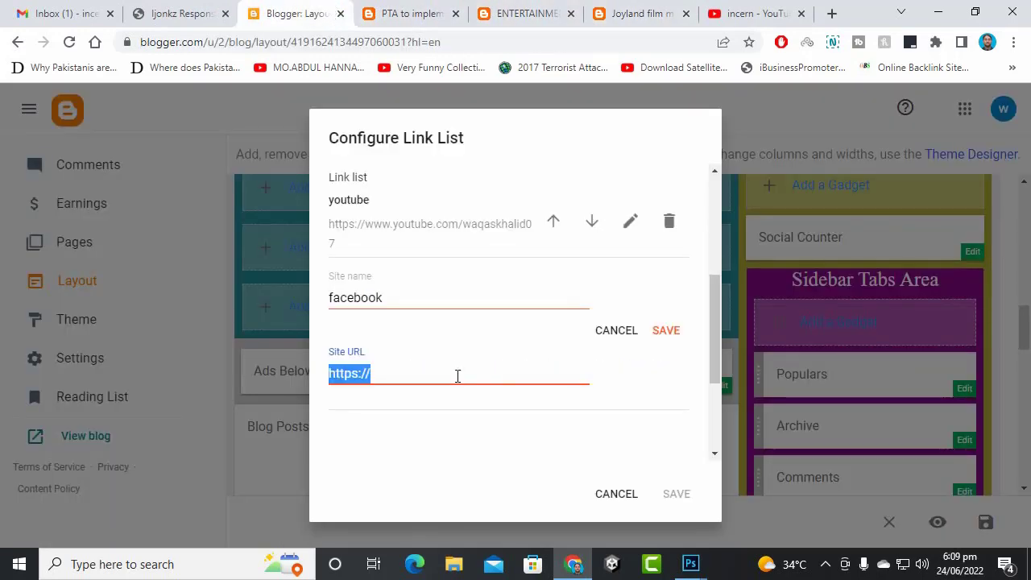
pyautogui.hotkey('ctrl', 'v')
pyautogui.click(666, 331)
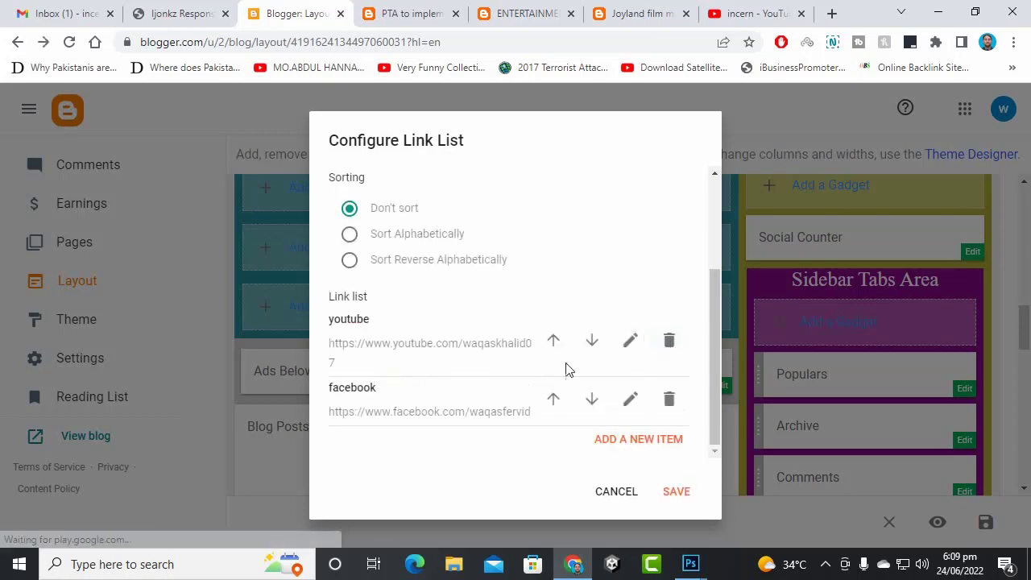
pyautogui.click(662, 441)
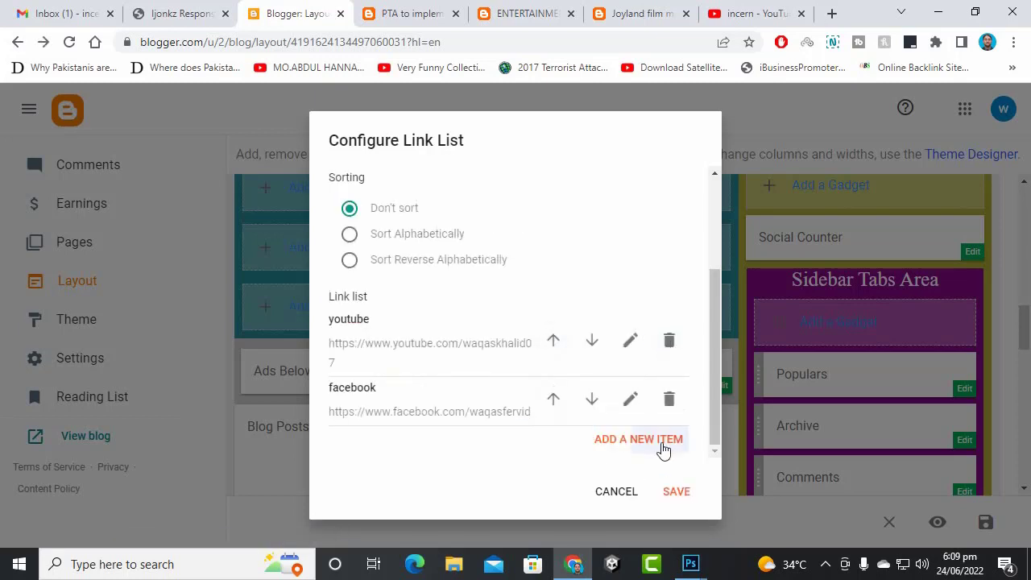
# - Copy the company YouTube channel address from its tab and return to the link list settings
pyautogui.scroll(-4, 495, 308)
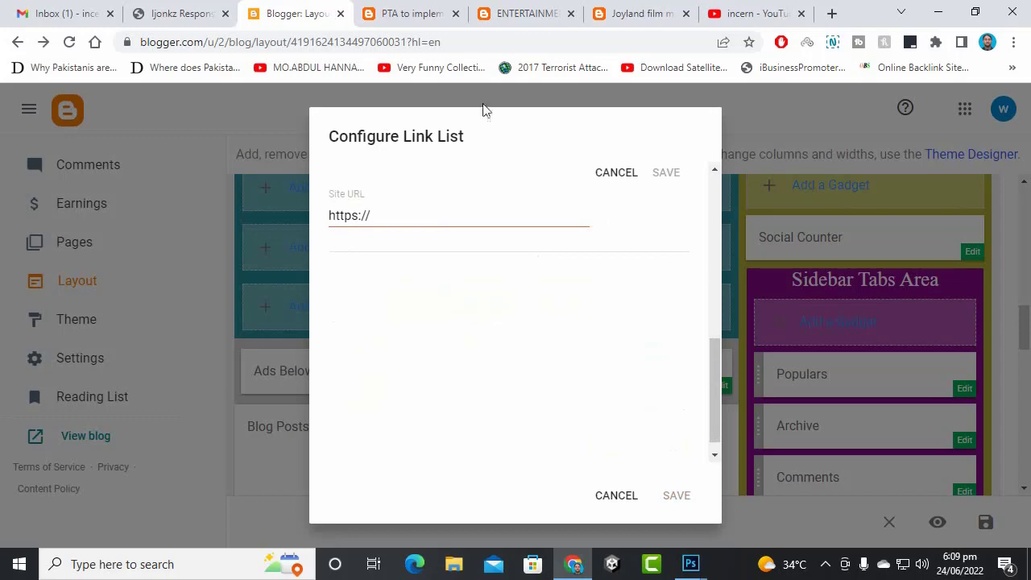
pyautogui.click(649, 12)
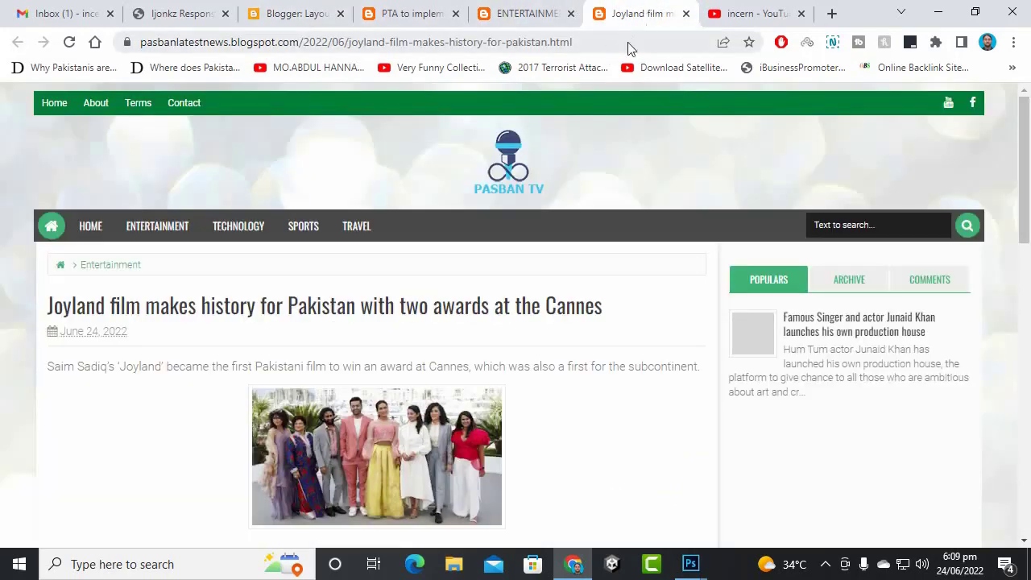
pyautogui.hotkey('ctrl', 'Tab')
pyautogui.rightClick(617, 46)
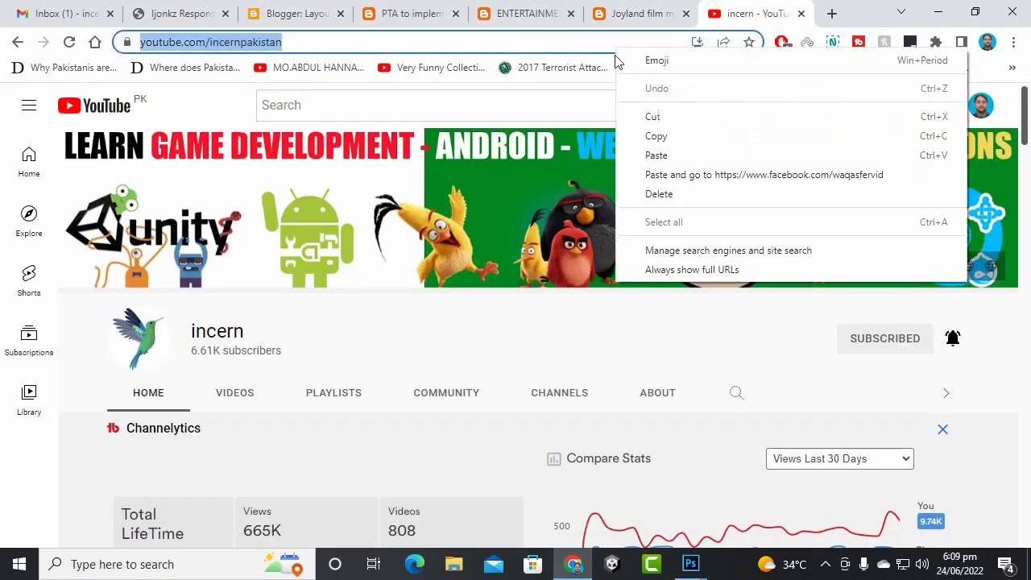
pyautogui.click(654, 136)
pyautogui.click(201, 9)
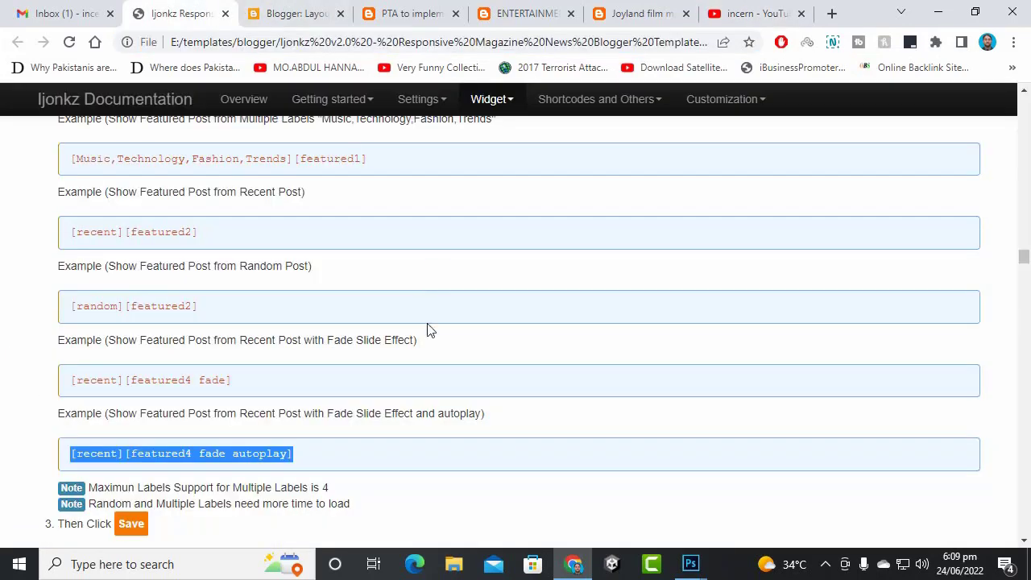
pyautogui.click(317, 10)
# - Add a second youtube item using the pasted company channel address
pyautogui.click(439, 229)
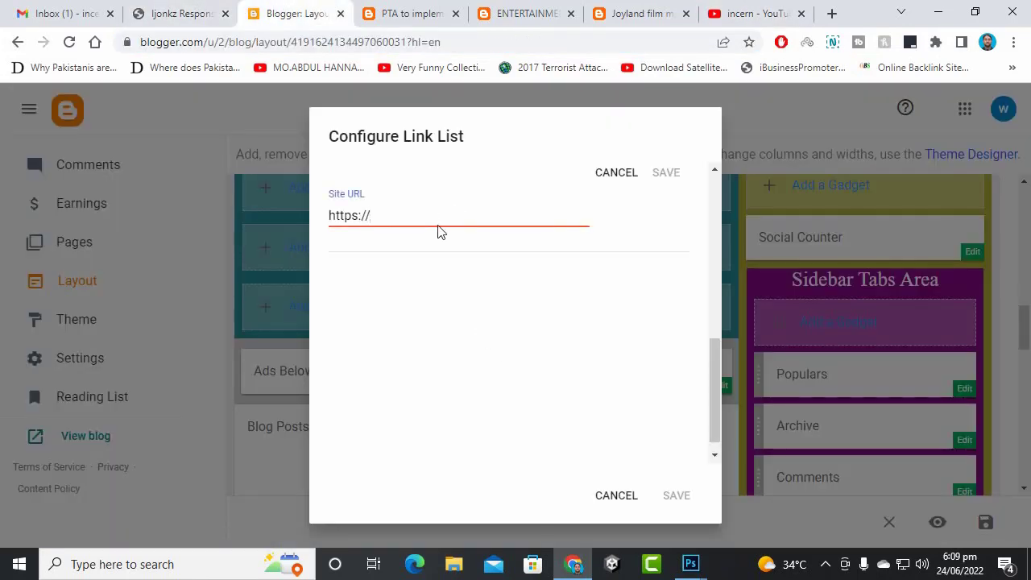
pyautogui.hotkey('ctrl', 'a')
pyautogui.hotkey('ctrl', 'v')
pyautogui.scroll(4, 499, 314)
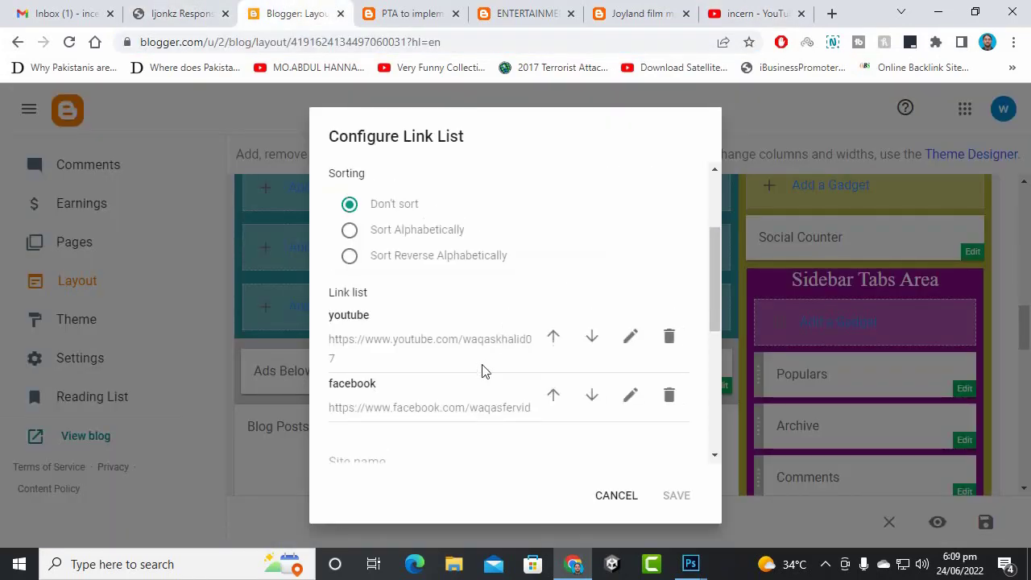
pyautogui.scroll(-2, 481, 368)
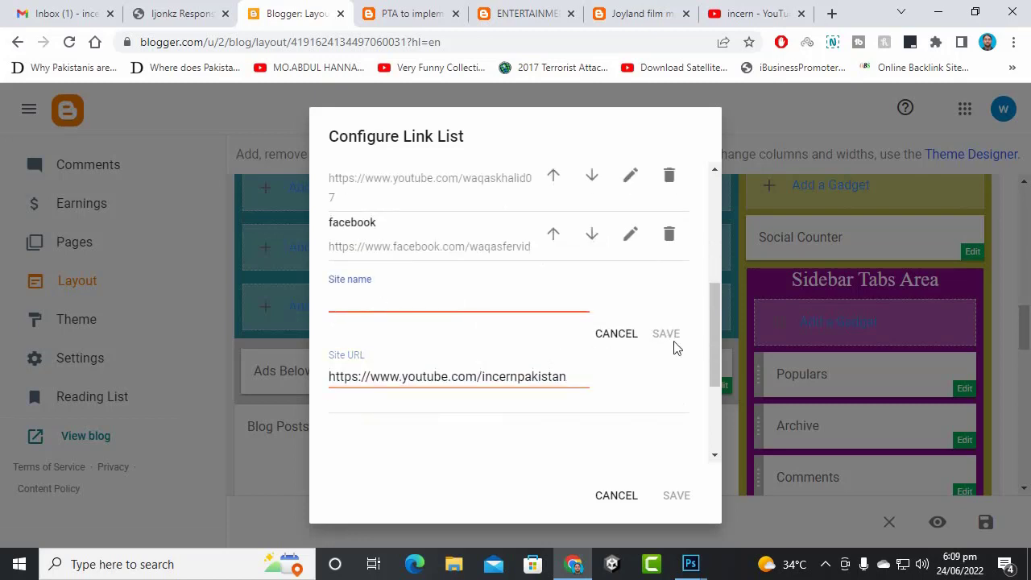
pyautogui.write('youtube')
pyautogui.click(669, 334)
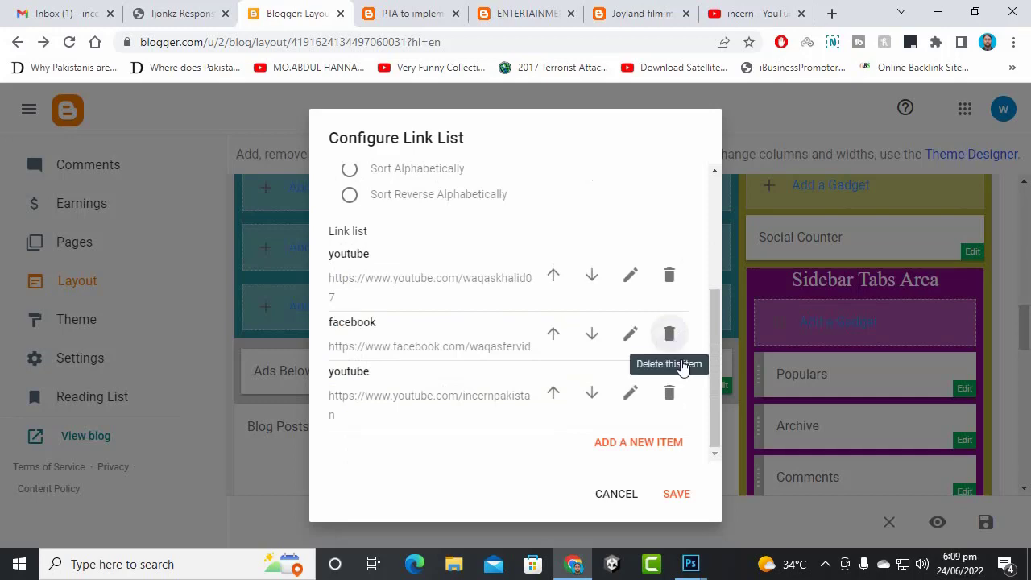
# - Save the Link List gadget and then the whole layout
pyautogui.click(677, 494)
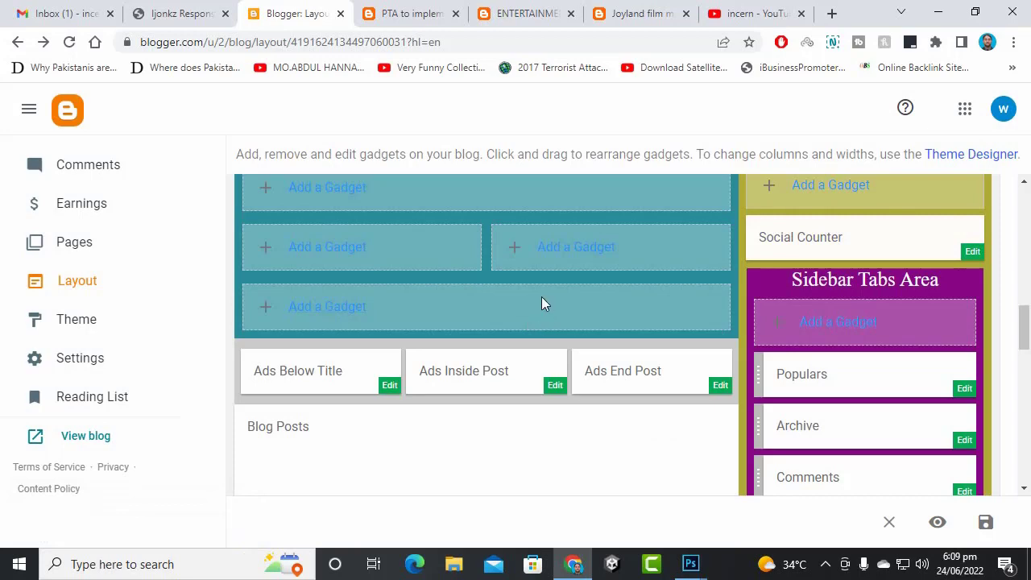
pyautogui.scroll(-1, 636, 385)
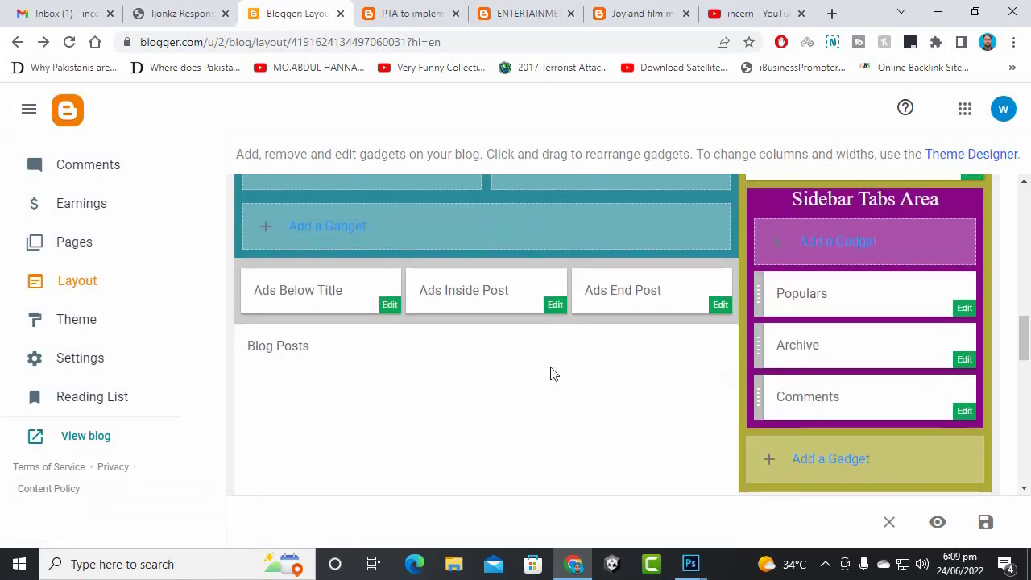
pyautogui.scroll(2, 850, 338)
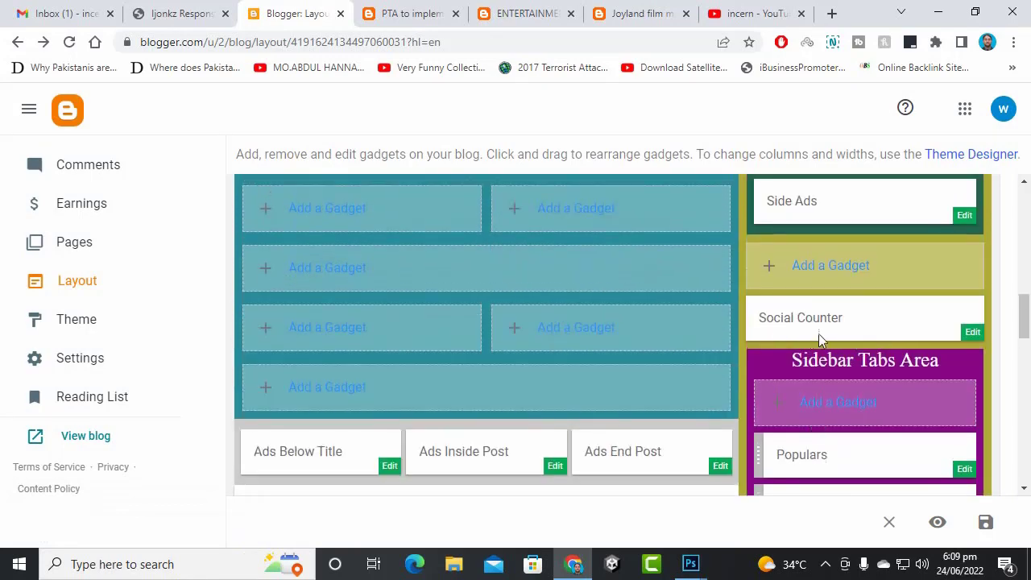
pyautogui.click(986, 522)
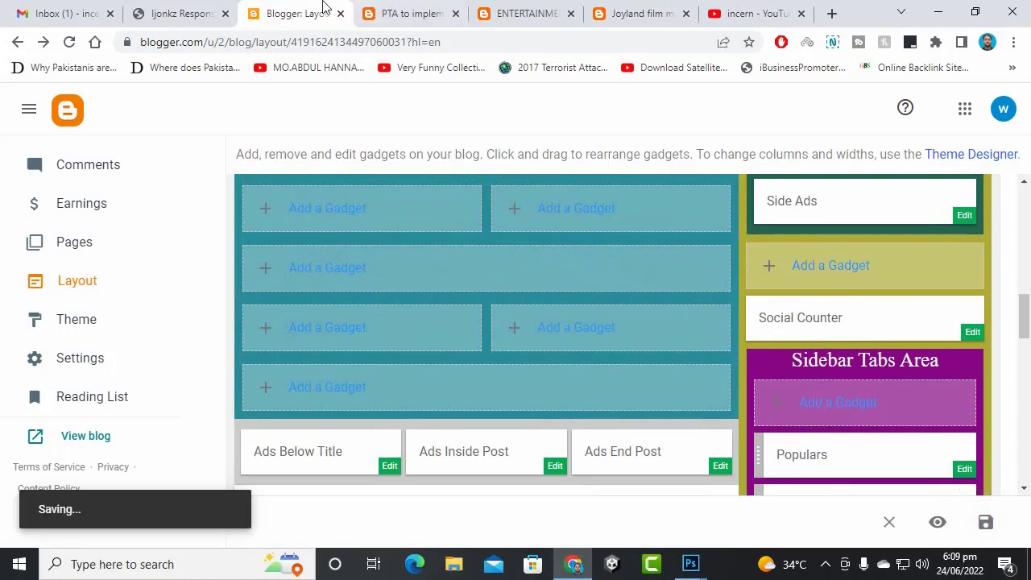
pyautogui.click(408, 13)
pyautogui.click(515, 169)
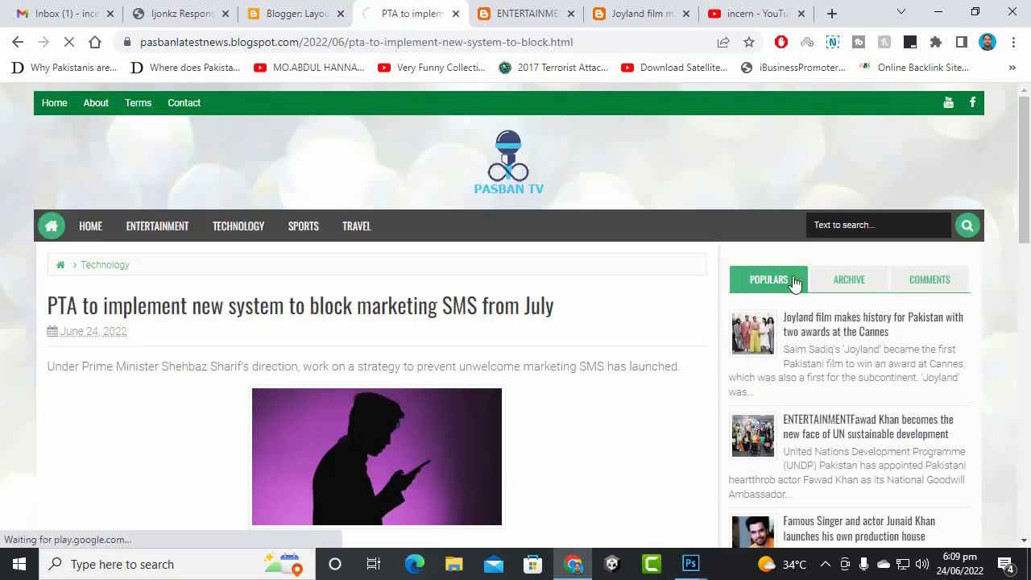
pyautogui.scroll(-1, 948, 341)
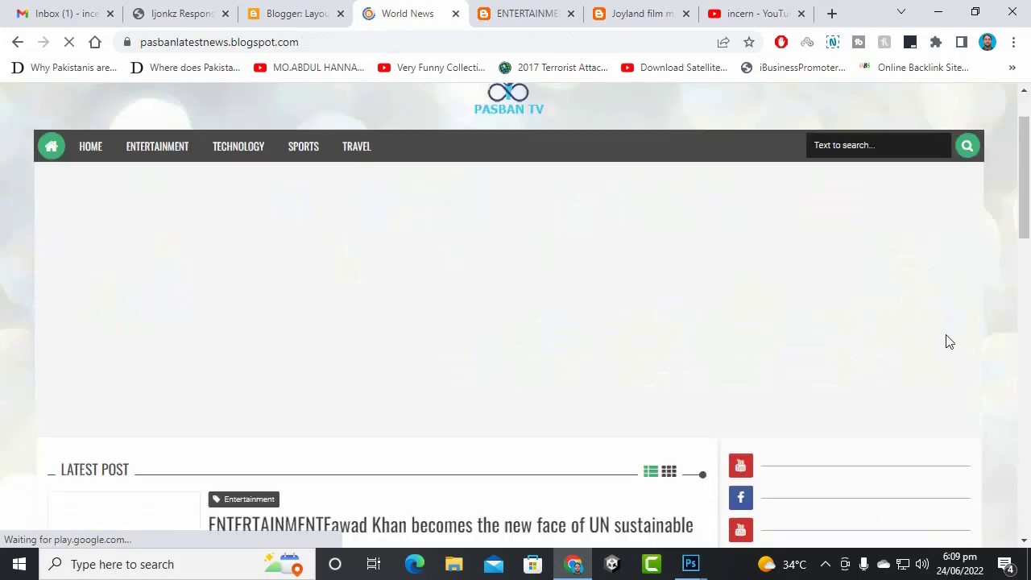
pyautogui.scroll(-2, 926, 350)
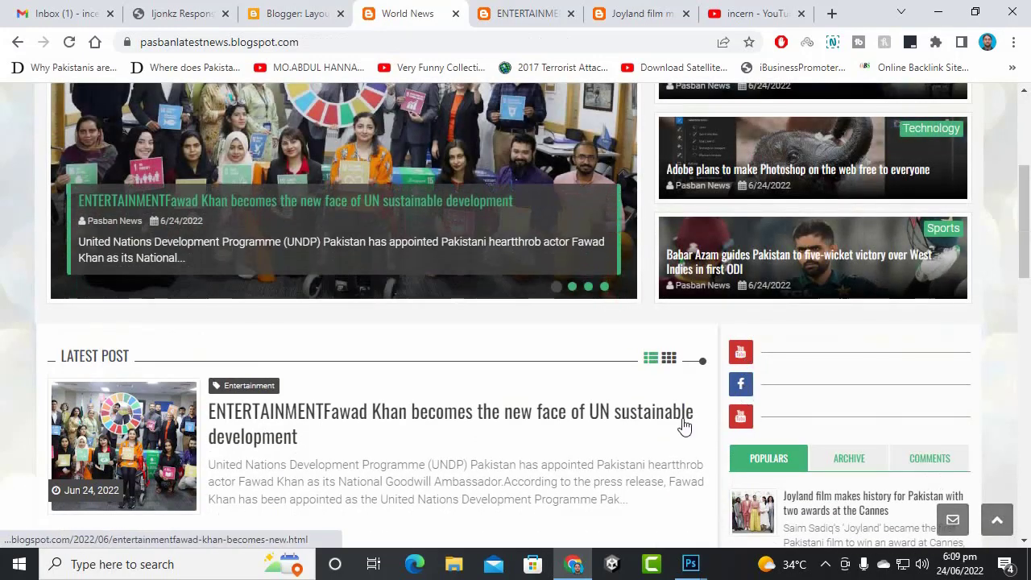
pyautogui.scroll(-3, 797, 402)
pyautogui.scroll(2, 804, 295)
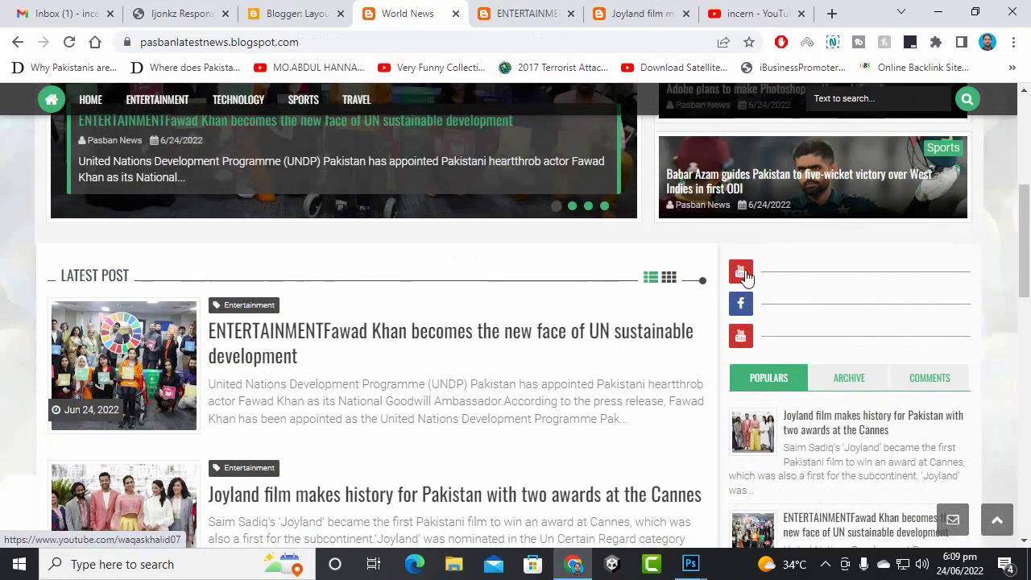
pyautogui.scroll(5, 745, 343)
pyautogui.scroll(-10, 747, 354)
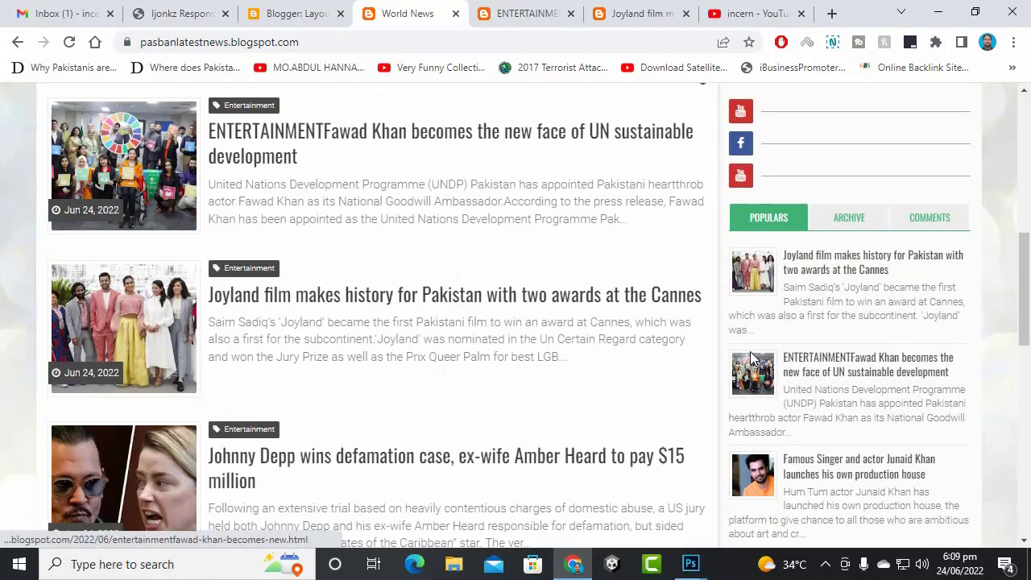
pyautogui.scroll(7, 775, 347)
pyautogui.scroll(-8, 844, 368)
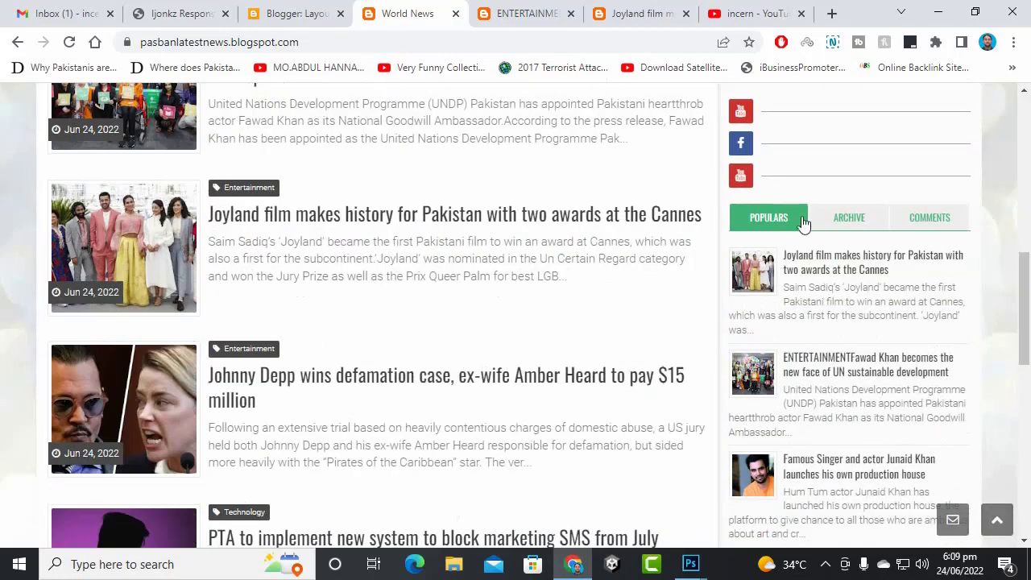
pyautogui.scroll(-4, 853, 326)
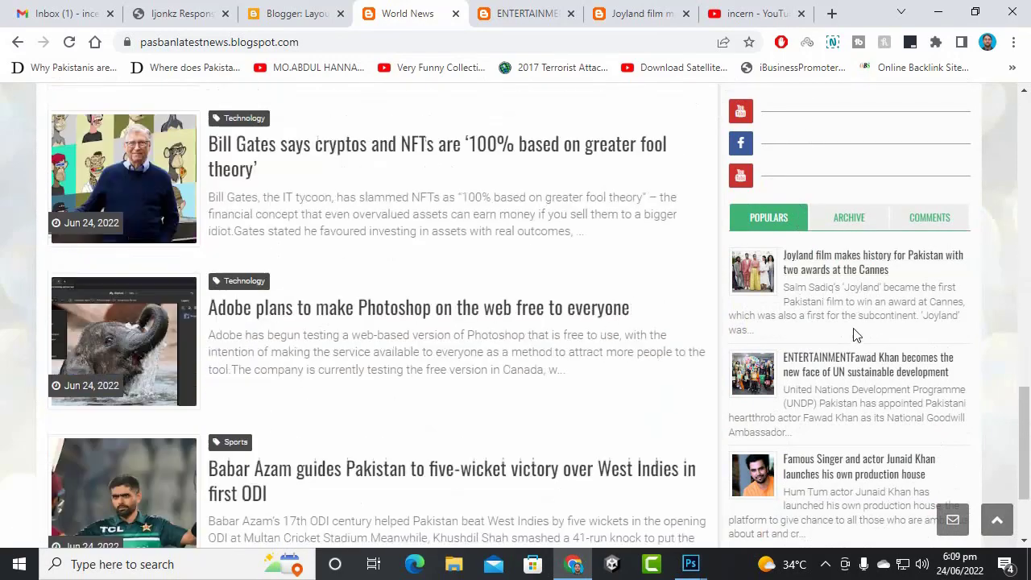
pyautogui.scroll(12, 856, 325)
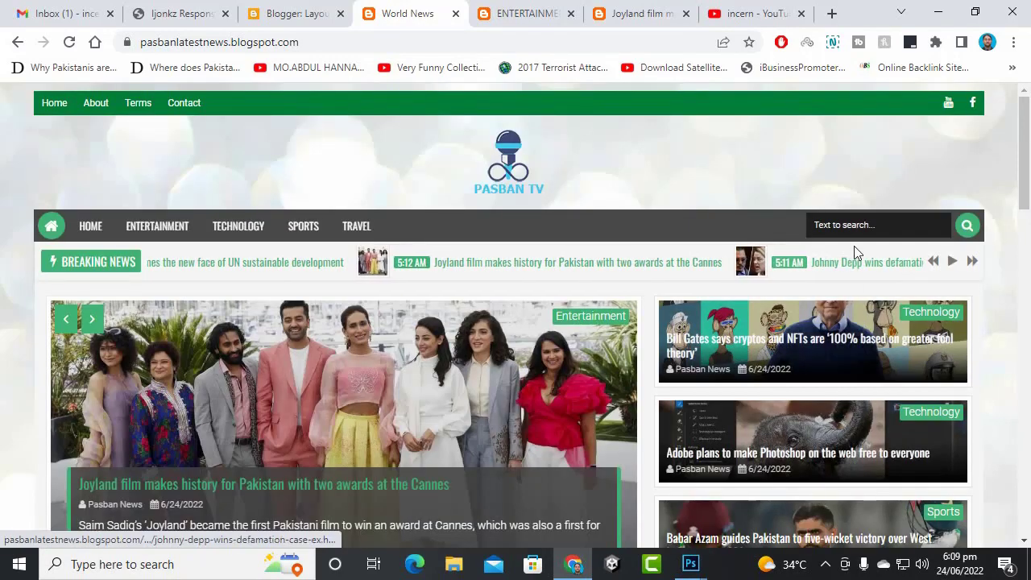
pyautogui.click(896, 224)
pyautogui.click(743, 151)
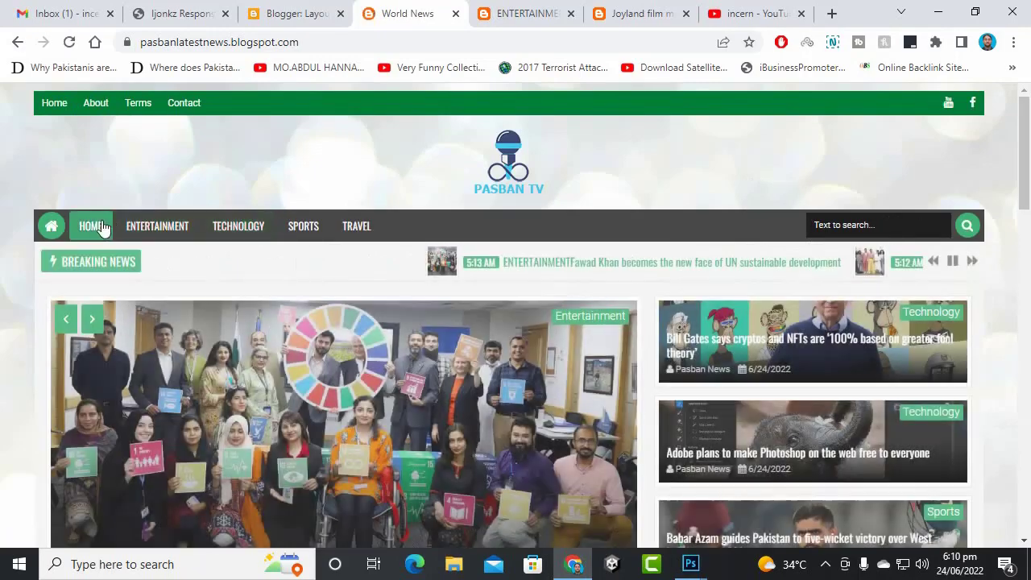
pyautogui.click(103, 227)
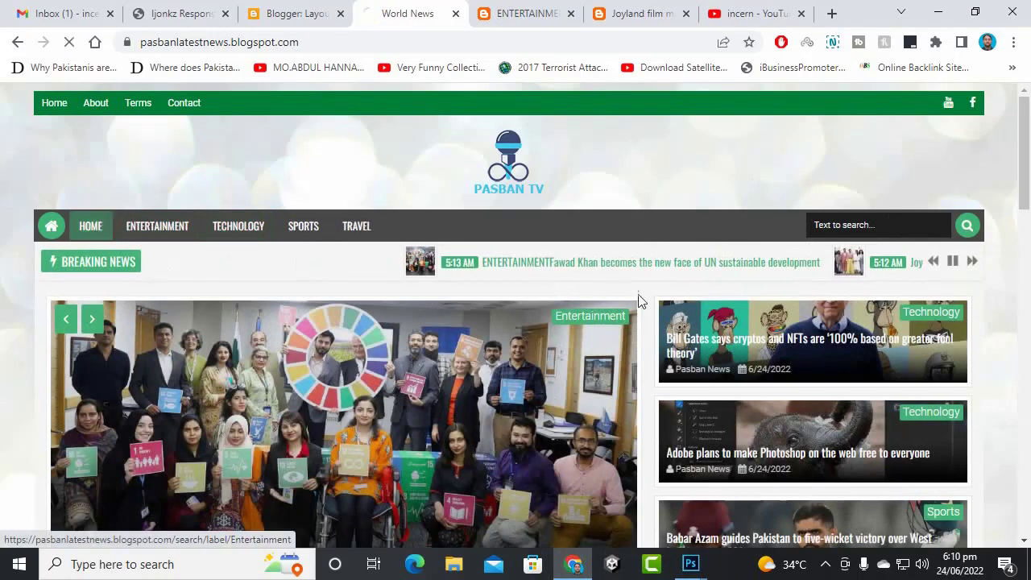
pyautogui.scroll(-5, 877, 294)
pyautogui.scroll(-6, 867, 299)
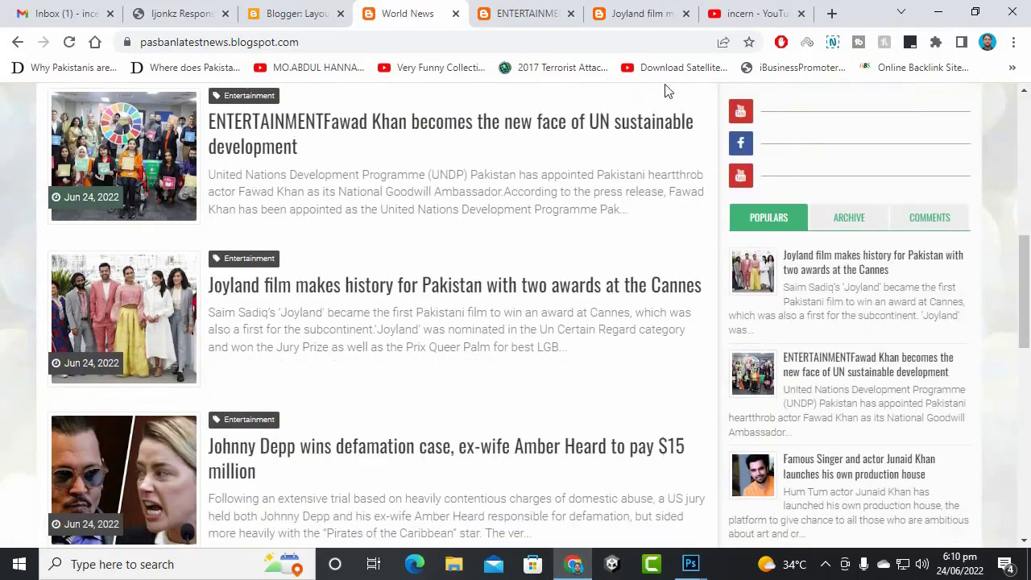
pyautogui.click(334, 8)
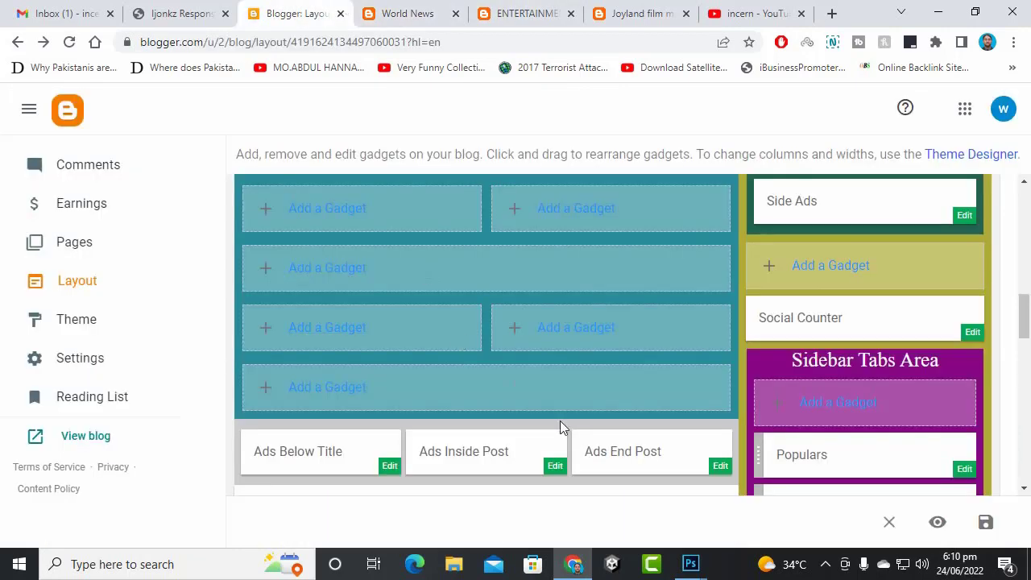
pyautogui.scroll(1, 977, 315)
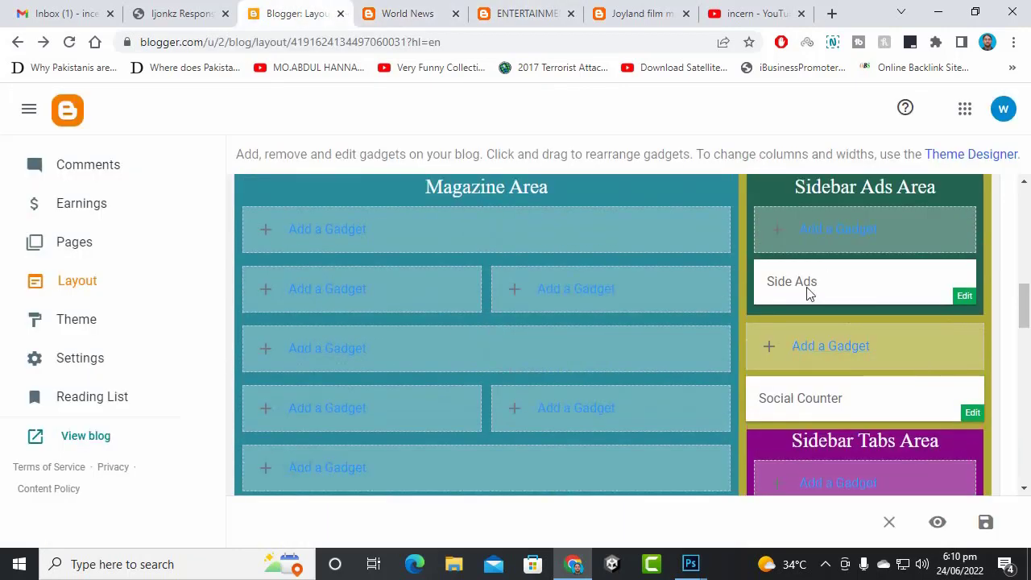
# - Insert a Blog Search gadget in Sidebar Ads Area, retitle 'This Blog' to 'Search Pasban TV', and save
pyautogui.click(841, 233)
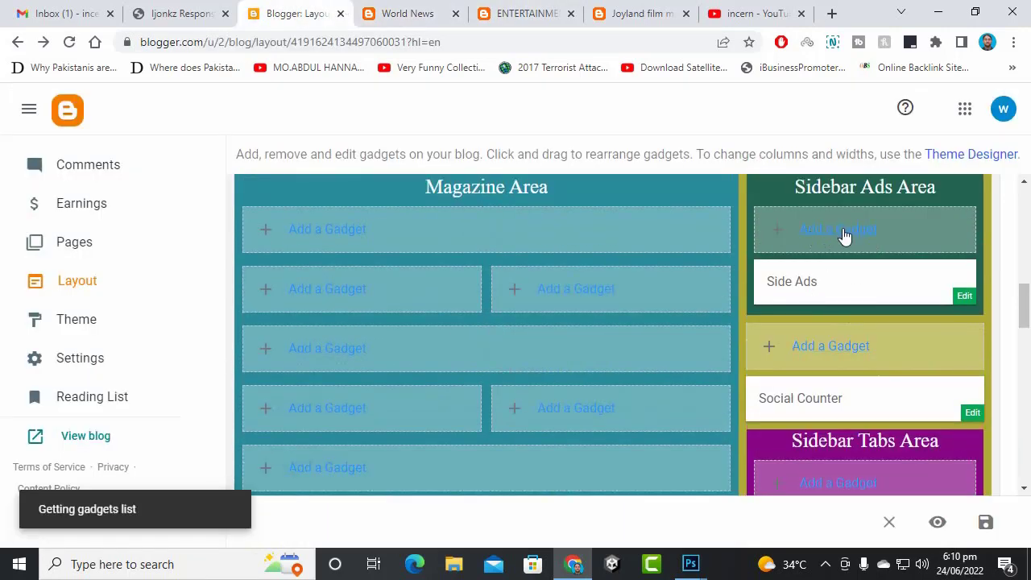
pyautogui.scroll(-2, 546, 290)
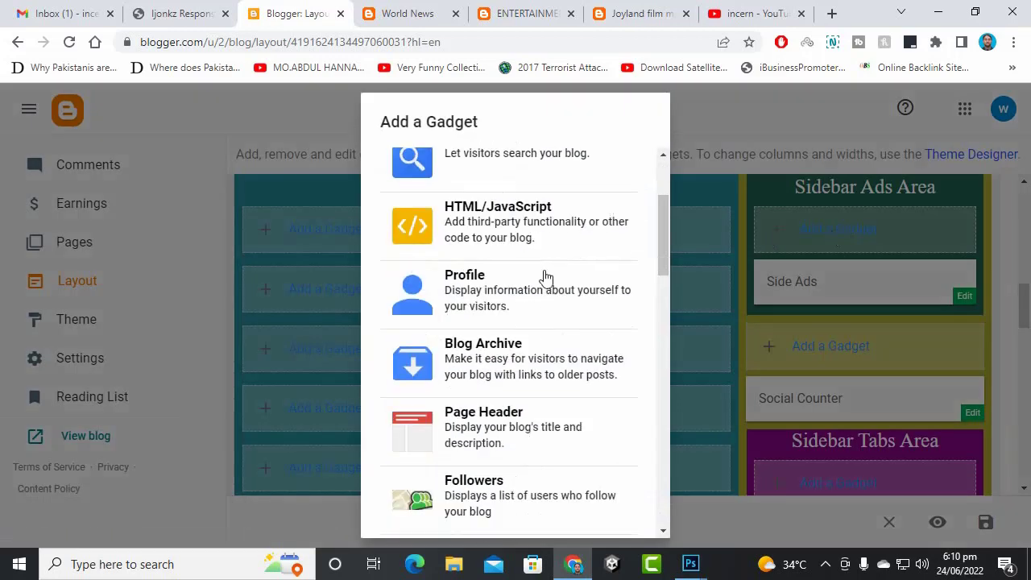
pyautogui.scroll(1, 509, 241)
pyautogui.click(511, 242)
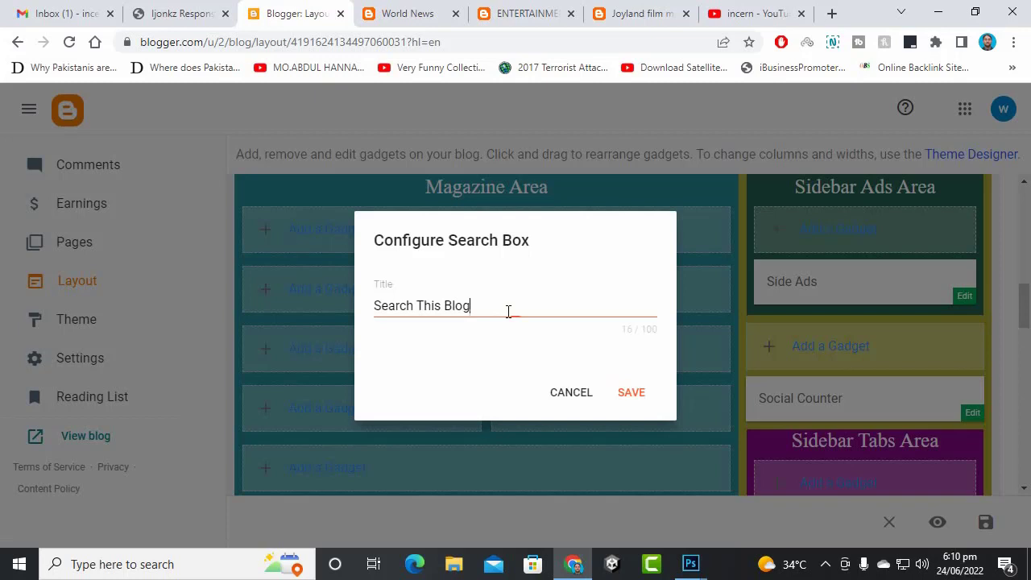
pyautogui.moveTo(508, 312); pyautogui.dragTo(435, 316)
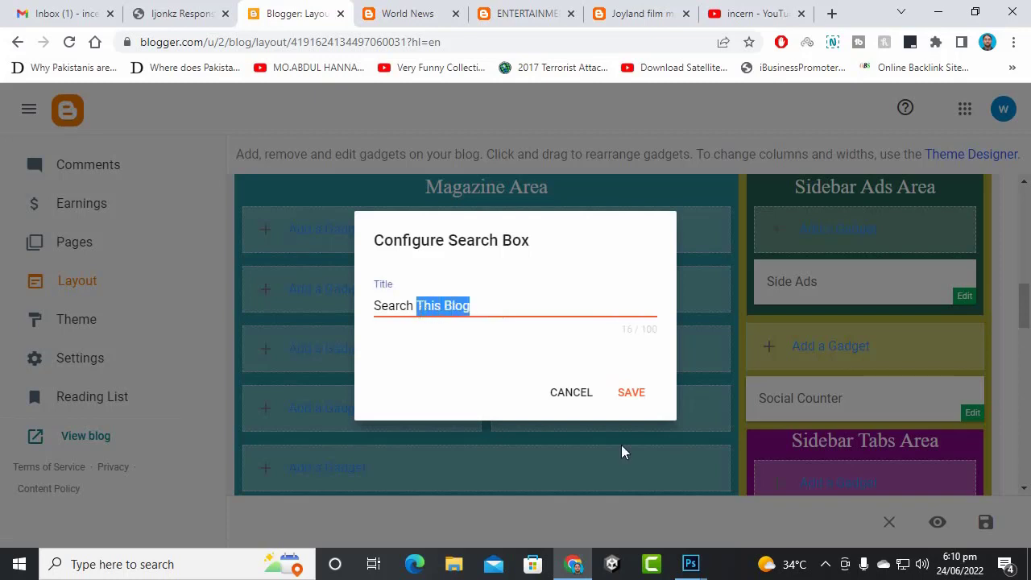
pyautogui.write('Pasban TV')
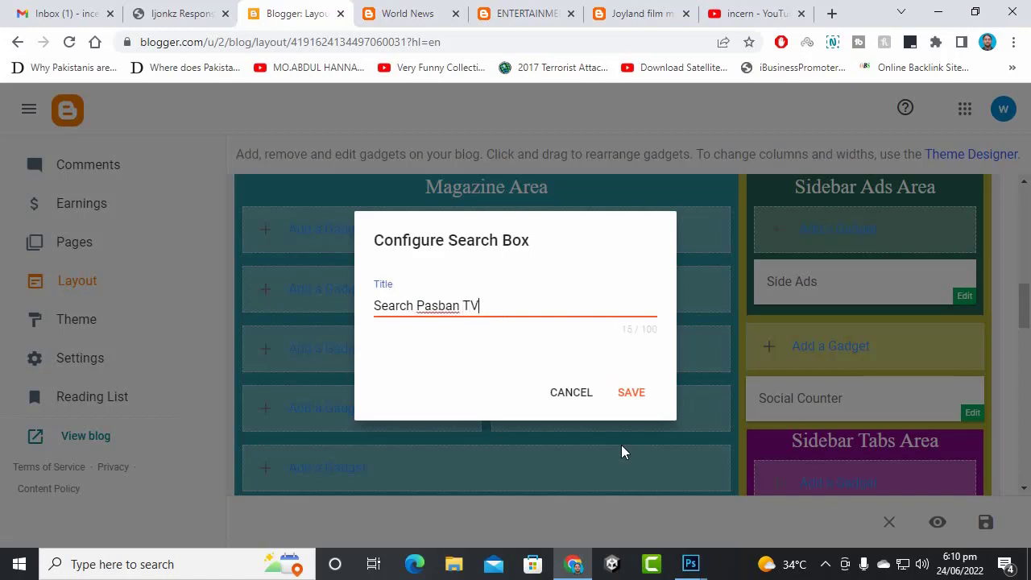
pyautogui.click(631, 393)
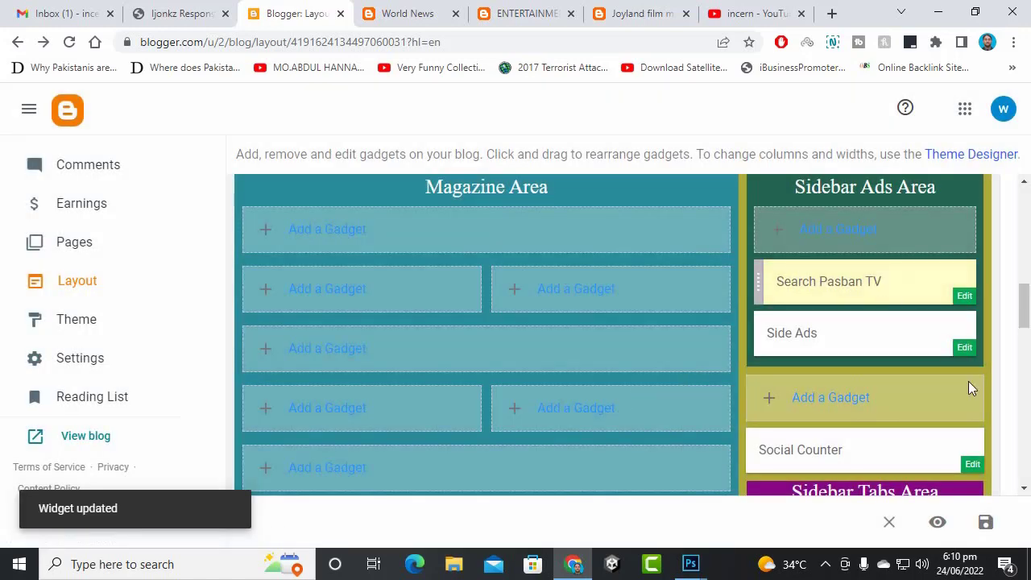
pyautogui.click(986, 521)
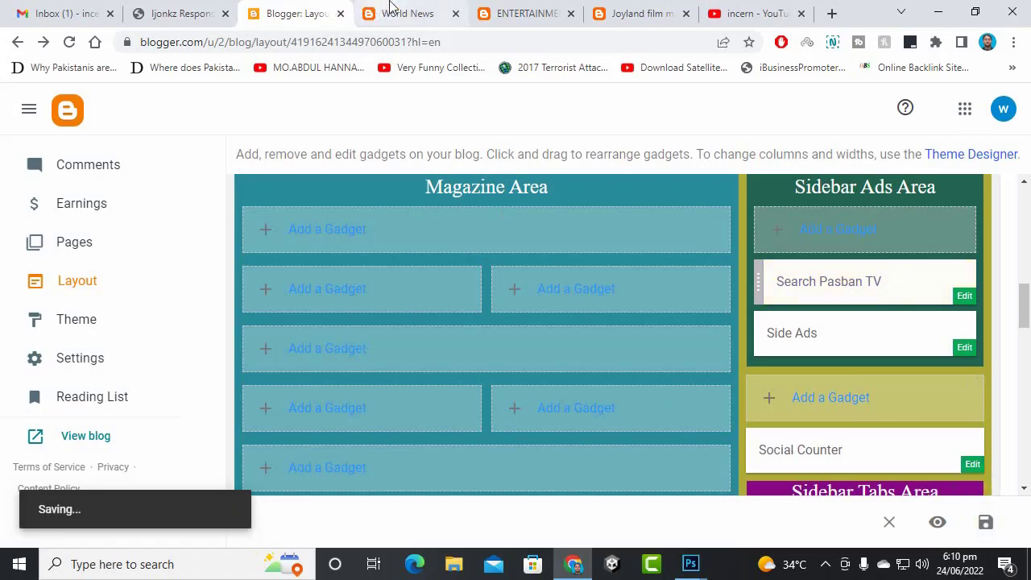
pyautogui.click(391, 13)
pyautogui.press('F5')
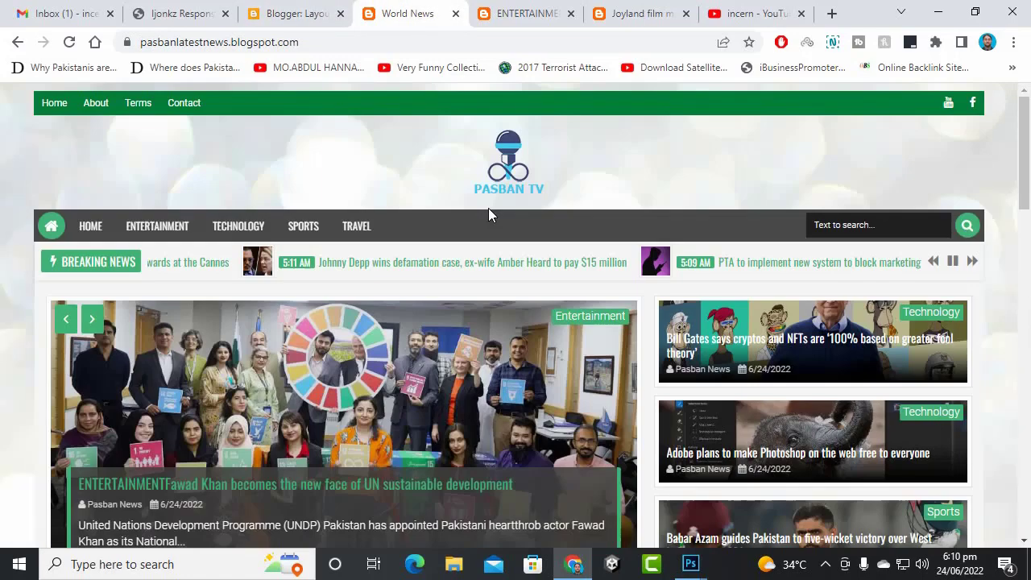
pyautogui.click(725, 328)
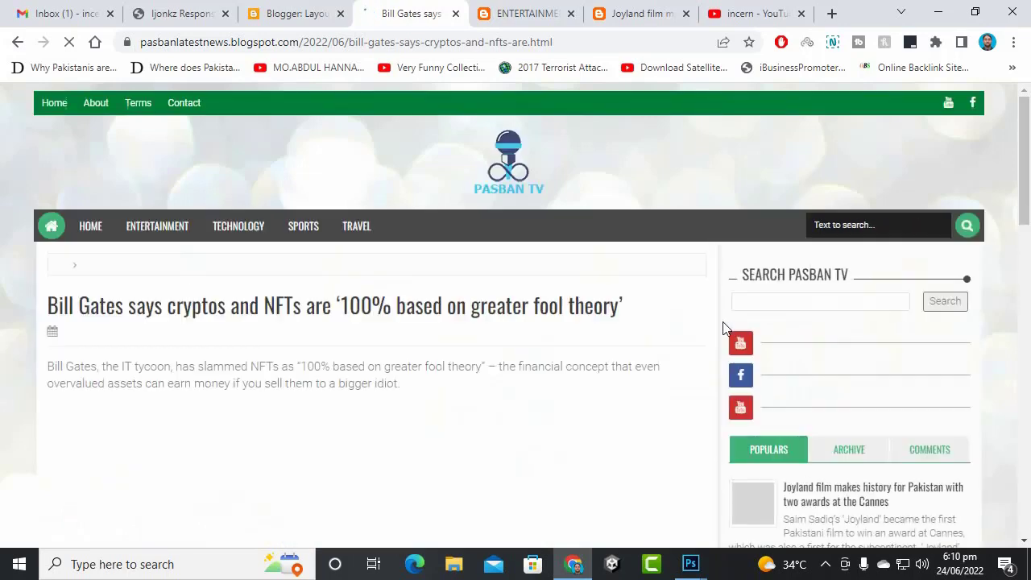
pyautogui.click(836, 302)
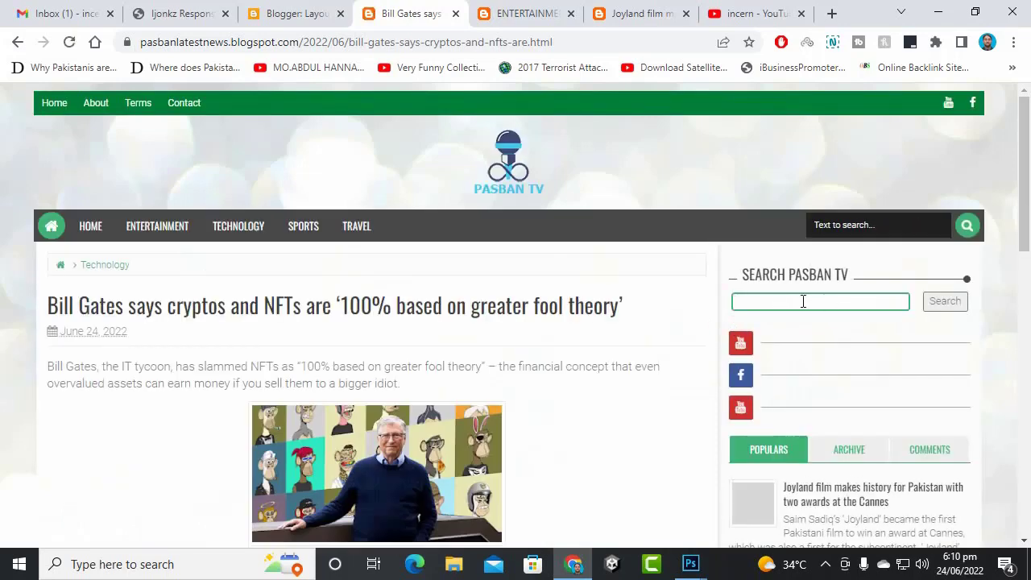
pyautogui.click(495, 151)
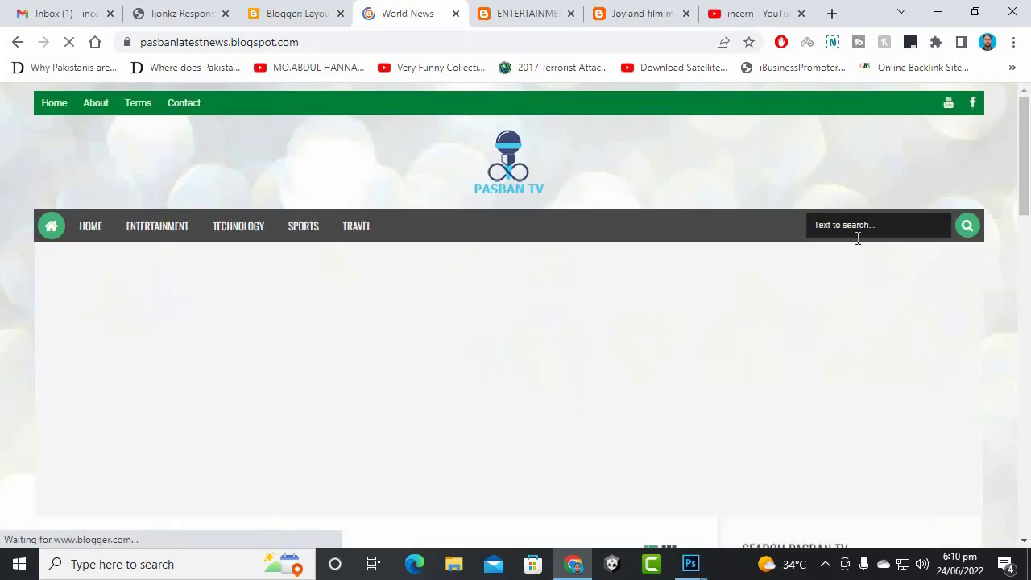
pyautogui.click(858, 236)
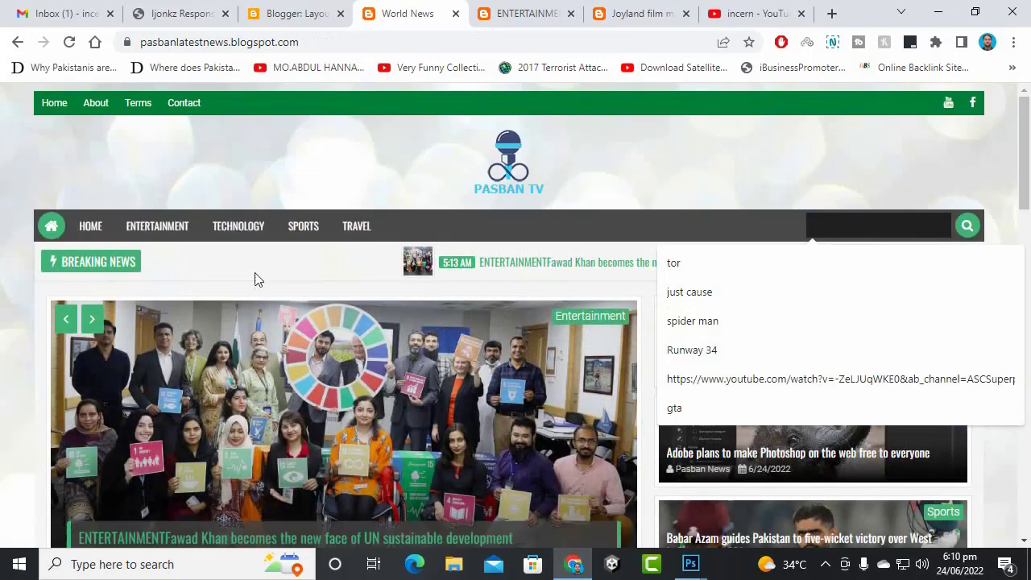
pyautogui.click(501, 163)
pyautogui.scroll(-1, 782, 341)
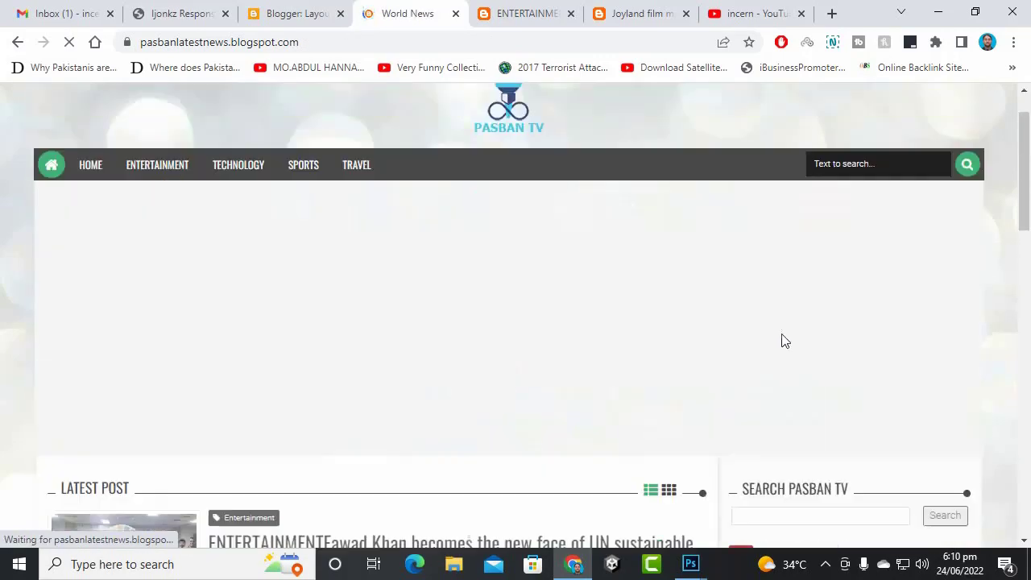
pyautogui.scroll(-3, 829, 306)
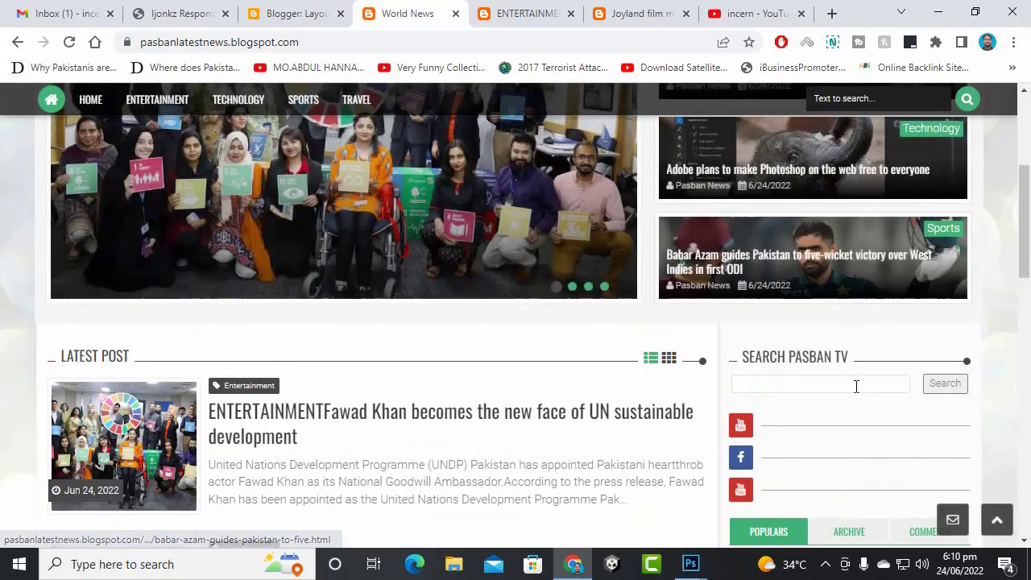
pyautogui.click(856, 384)
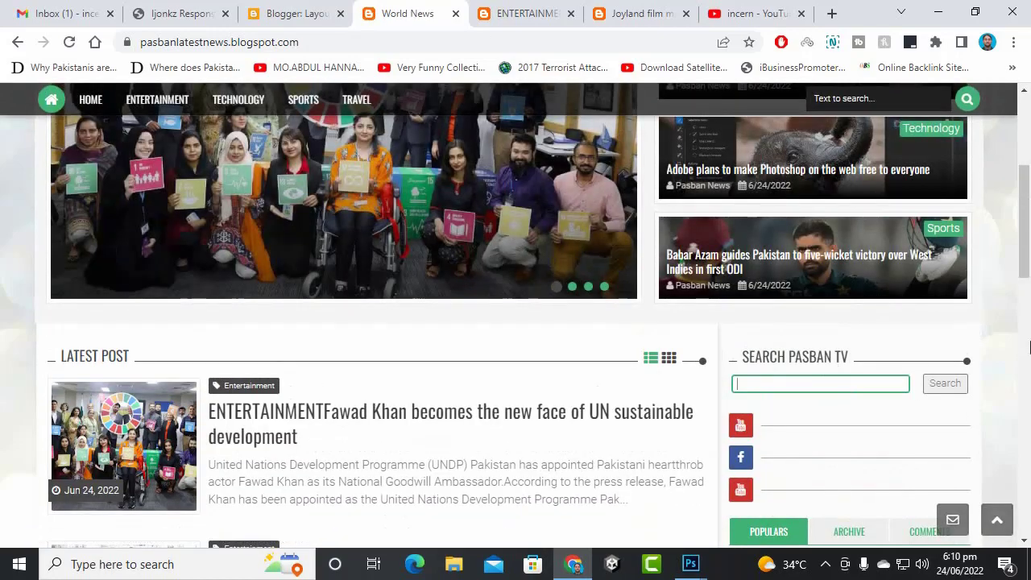
pyautogui.scroll(-10, 552, 391)
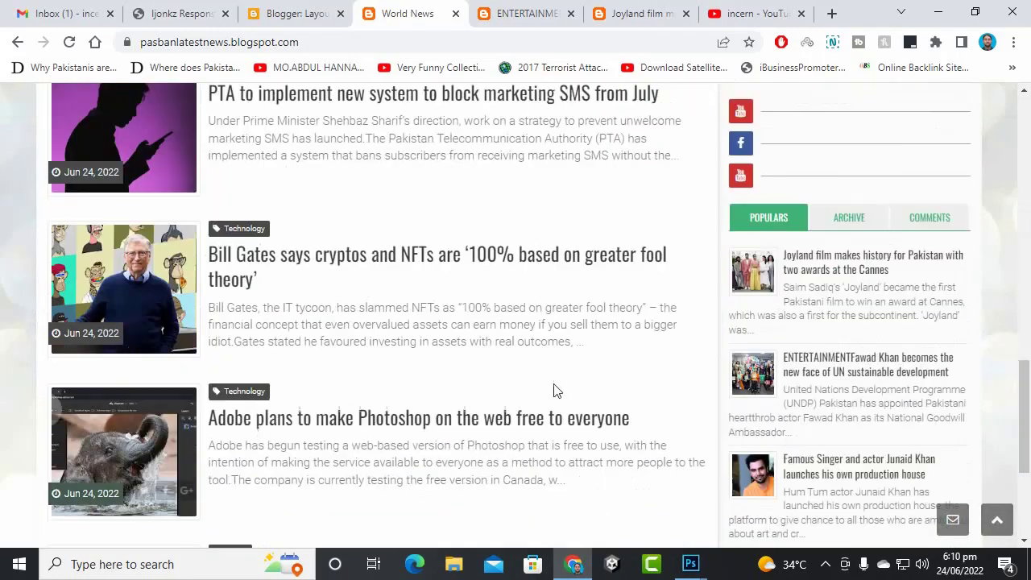
pyautogui.scroll(-3, 552, 388)
pyautogui.click(475, 341)
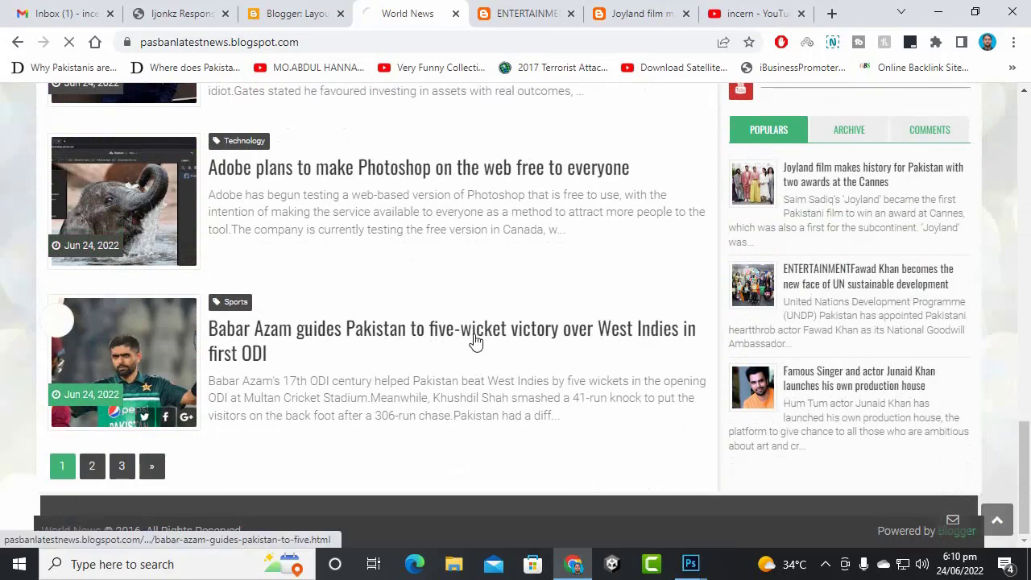
pyautogui.scroll(-15, 555, 322)
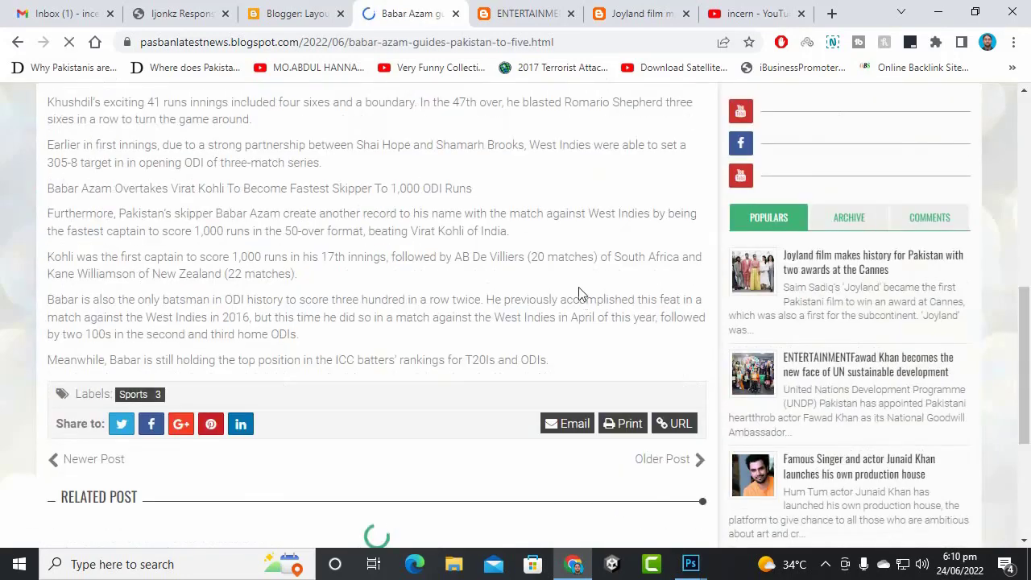
pyautogui.scroll(-3, 578, 290)
pyautogui.scroll(-2, 556, 282)
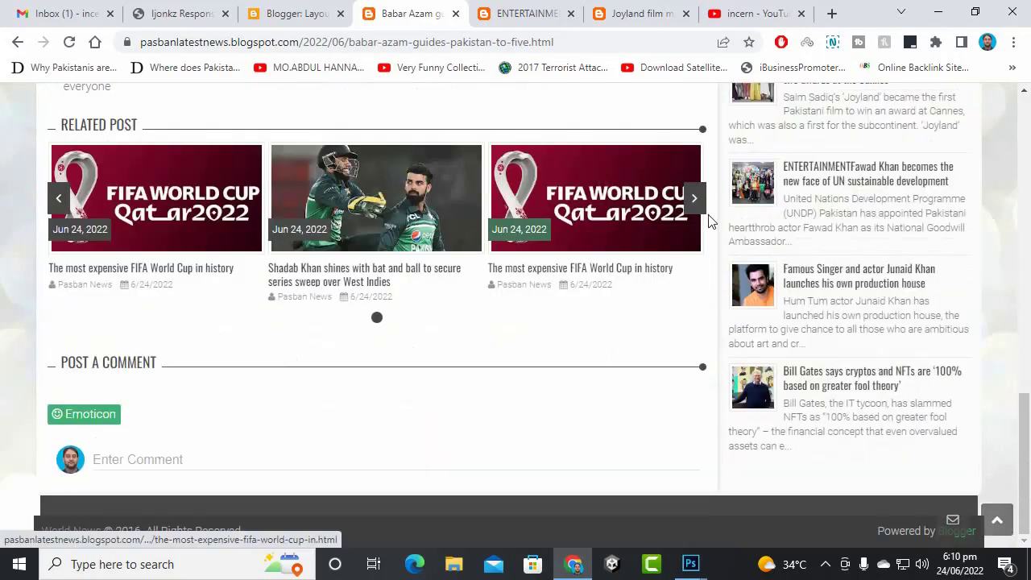
pyautogui.scroll(5, 518, 357)
pyautogui.scroll(-5, 512, 364)
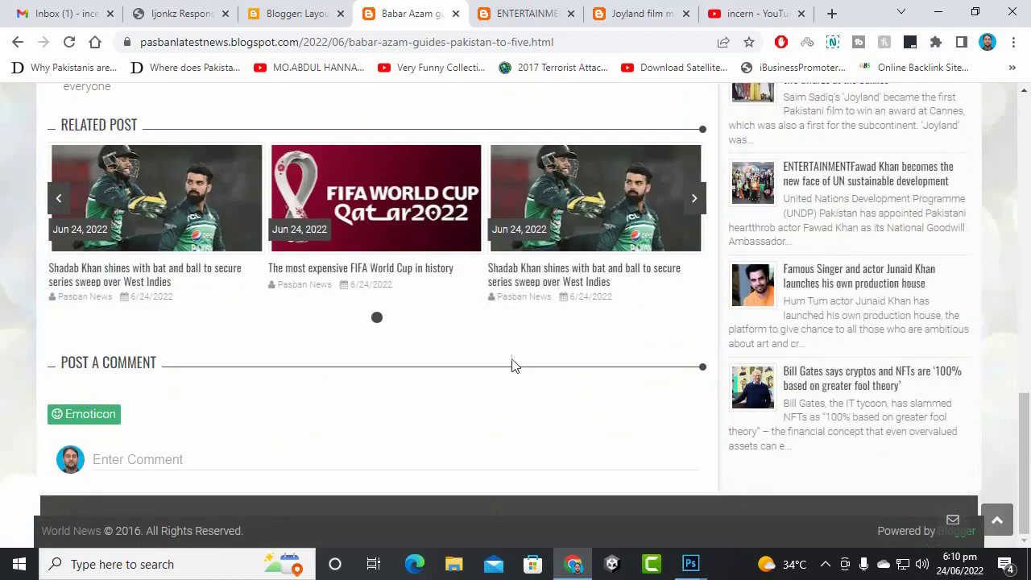
pyautogui.scroll(15, 632, 404)
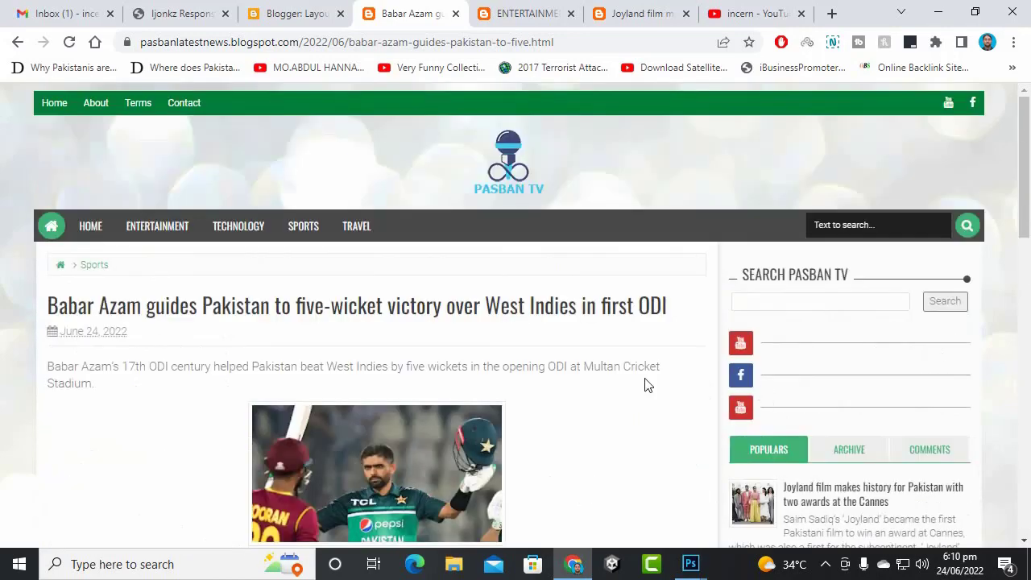
pyautogui.scroll(-15, 654, 381)
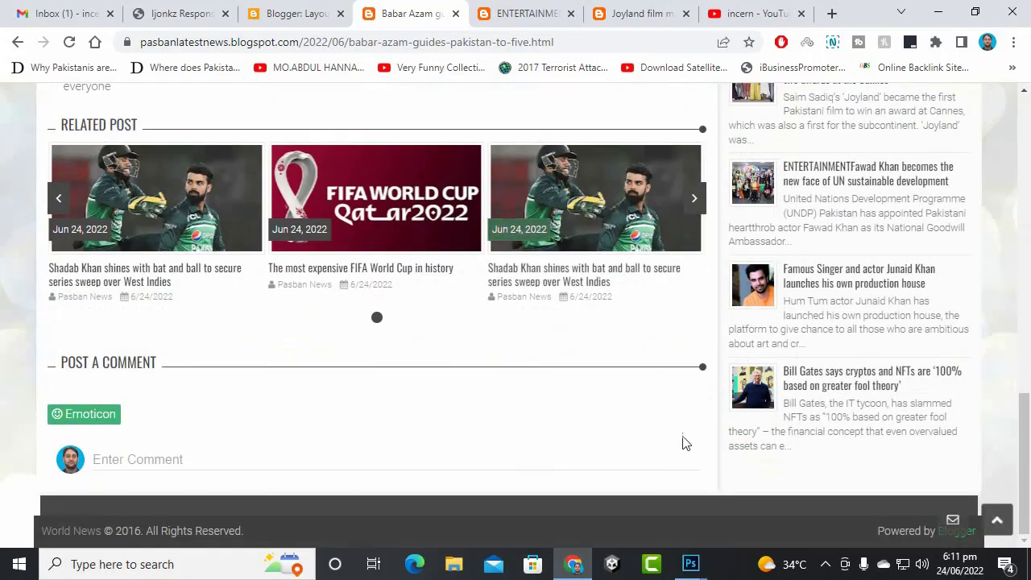
pyautogui.click(523, 13)
pyautogui.click(294, 13)
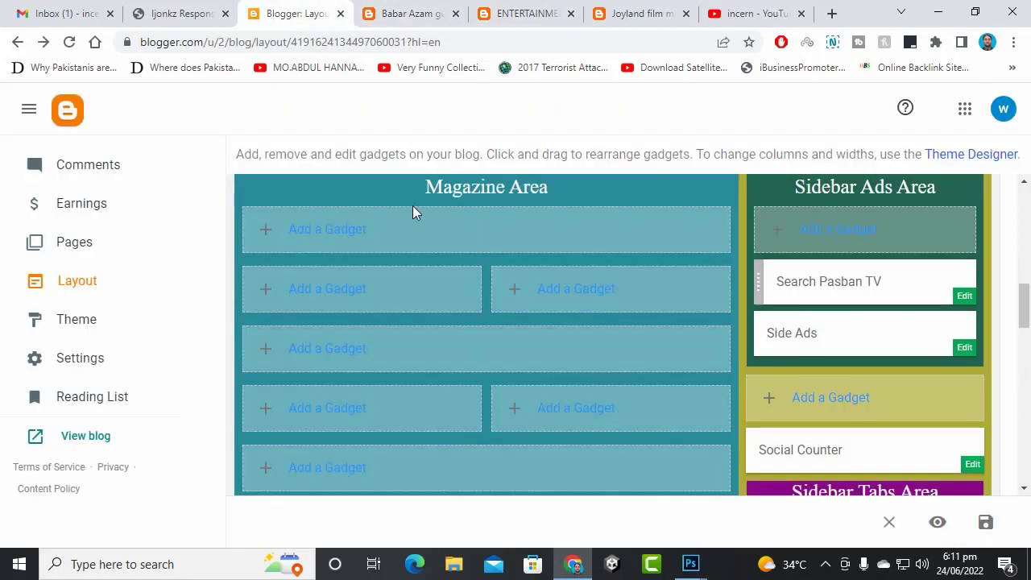
pyautogui.scroll(-5, 803, 370)
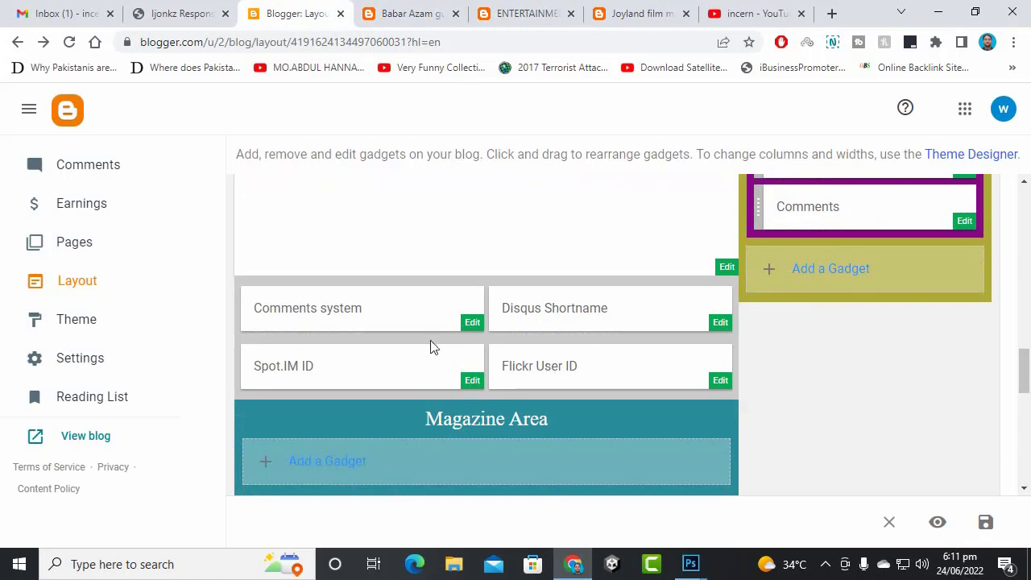
pyautogui.click(471, 323)
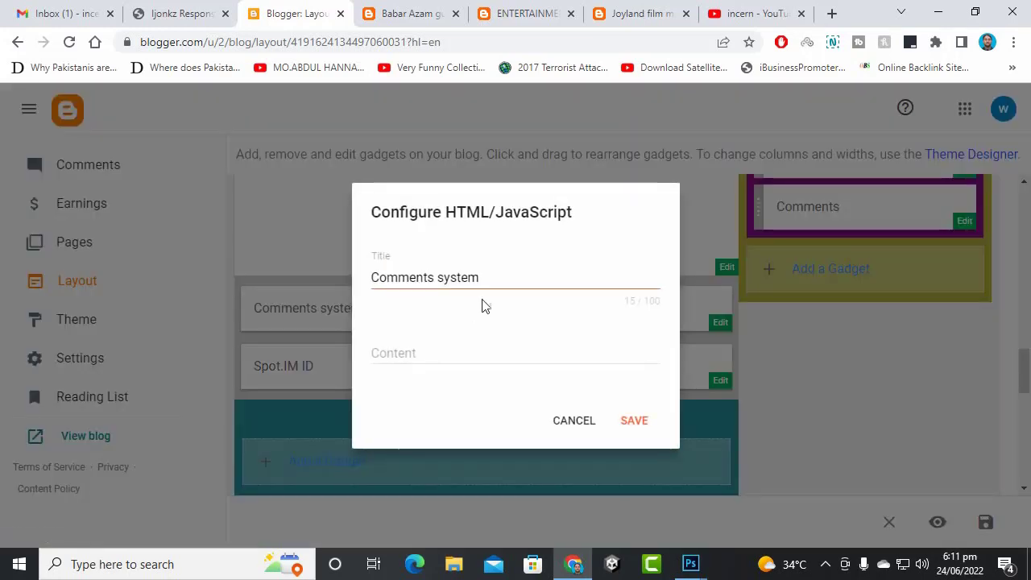
pyautogui.click(554, 414)
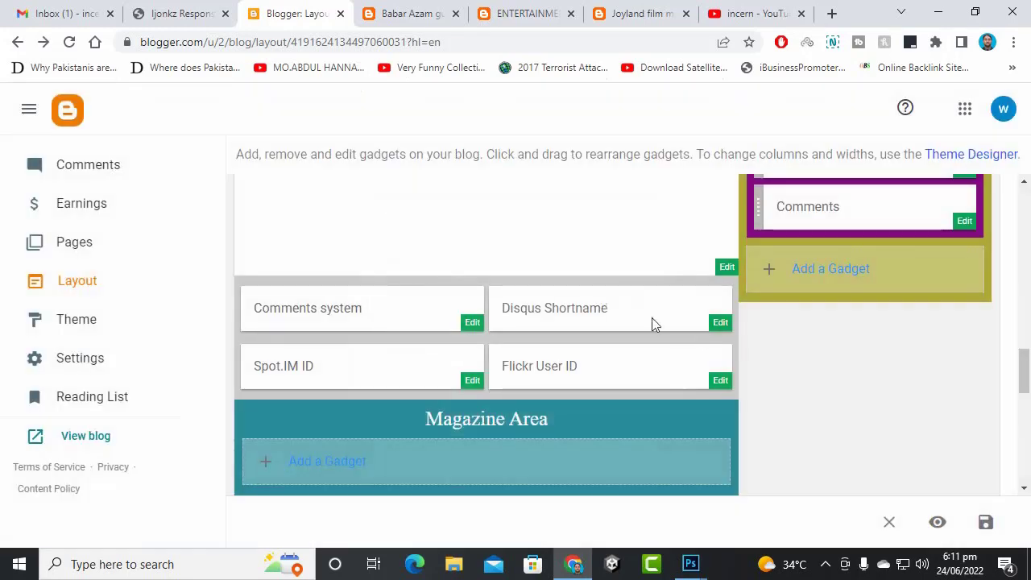
pyautogui.click(717, 324)
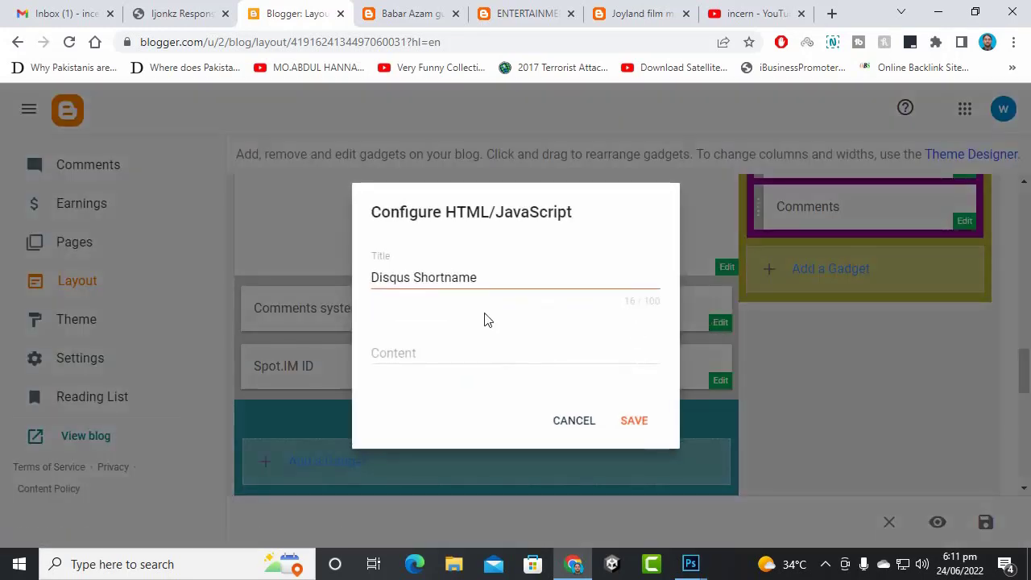
pyautogui.click(446, 351)
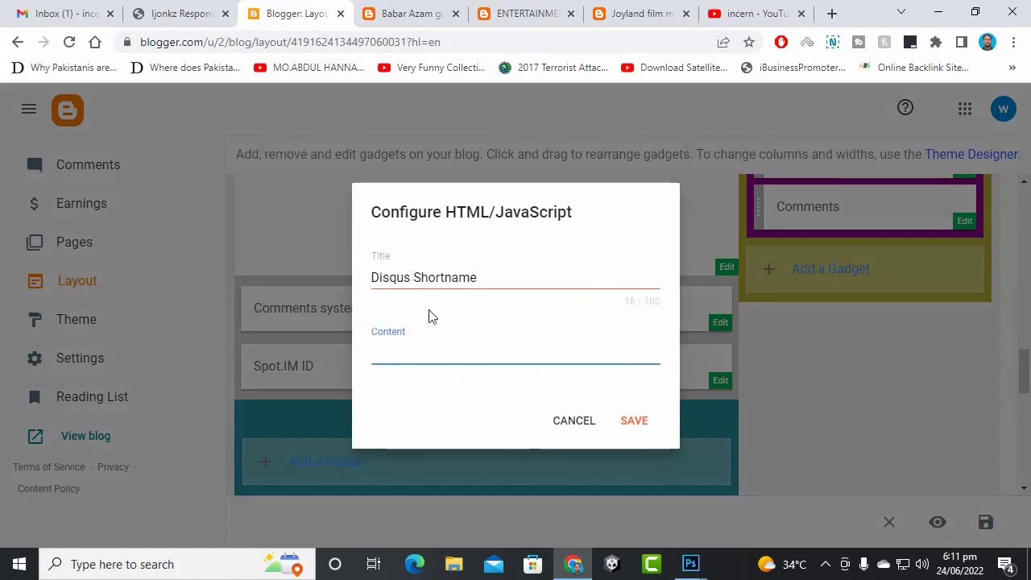
pyautogui.click(564, 419)
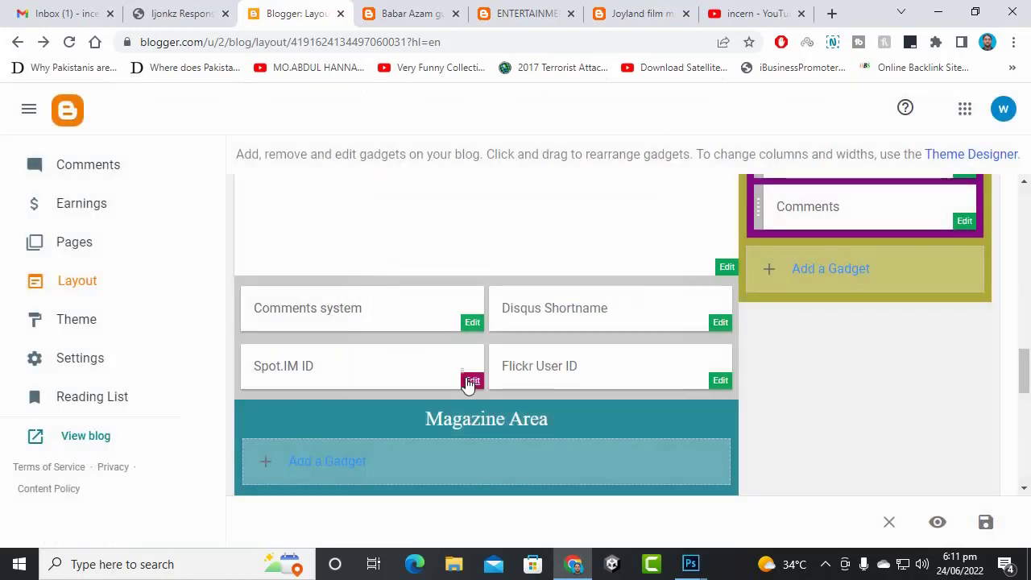
pyautogui.click(472, 382)
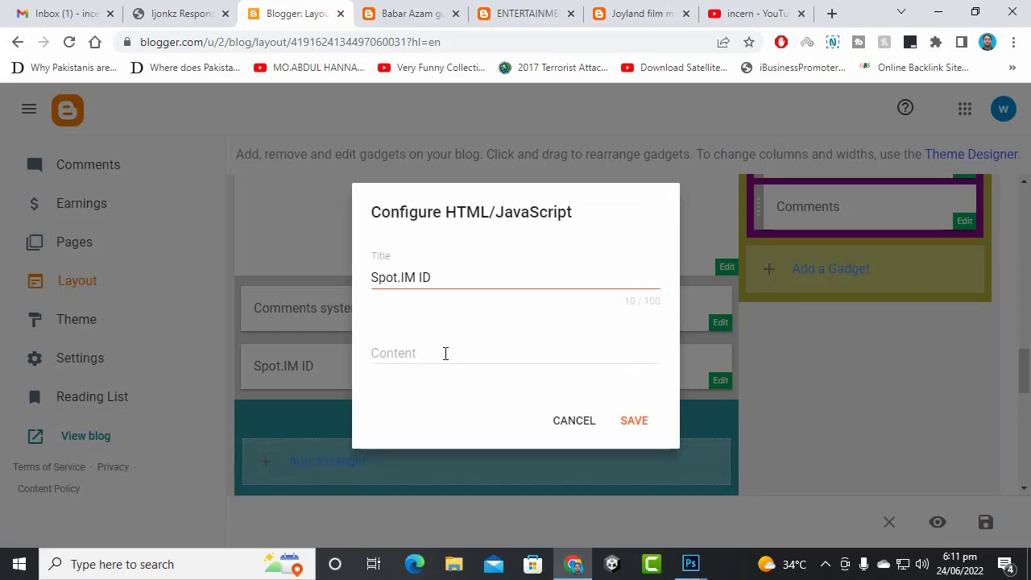
pyautogui.click(569, 421)
pyautogui.click(719, 381)
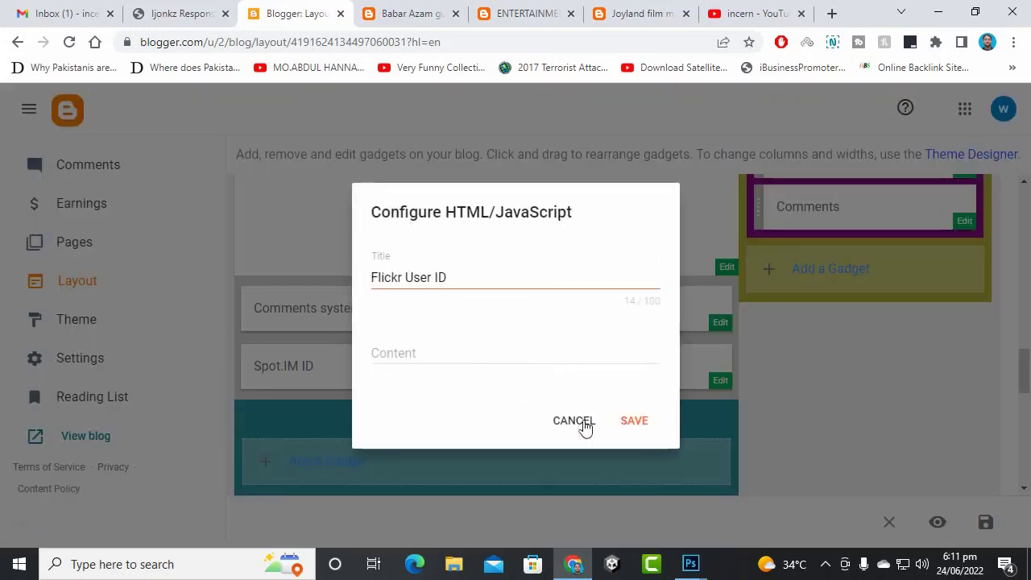
pyautogui.click(573, 421)
pyautogui.scroll(-4, 686, 376)
pyautogui.scroll(-2, 680, 352)
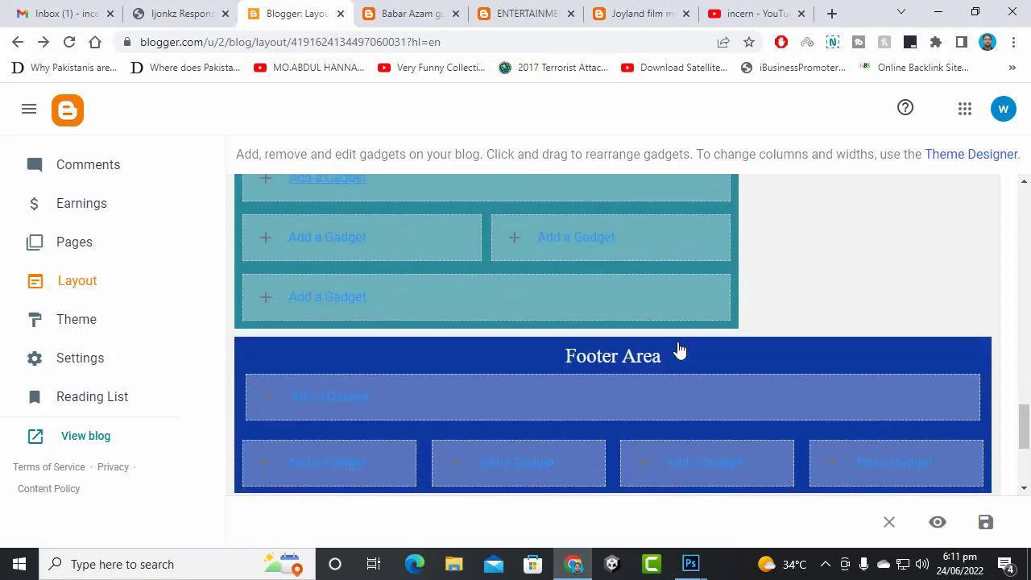
pyautogui.scroll(-2, 672, 344)
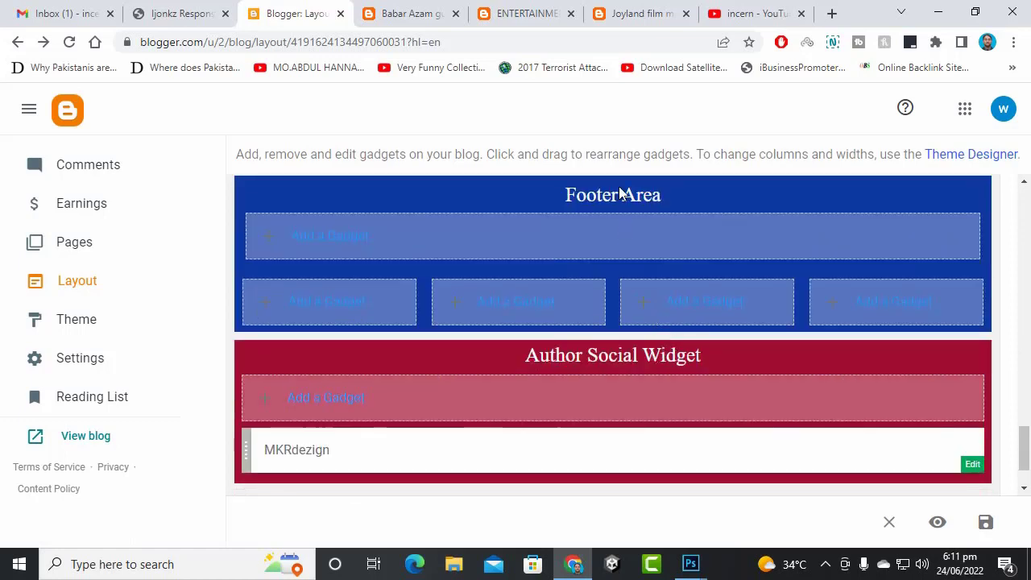
pyautogui.scroll(-1, 327, 383)
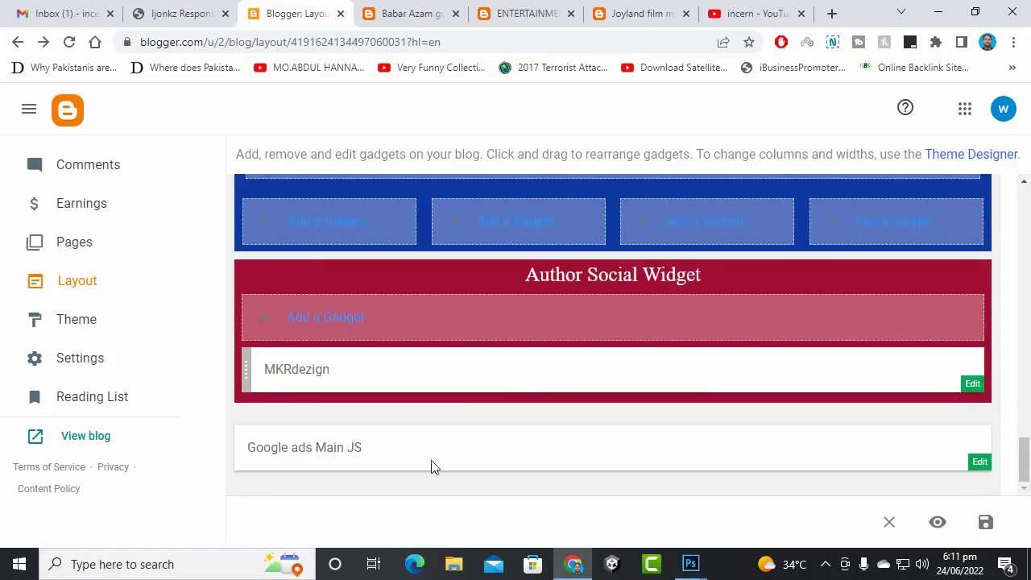
pyautogui.click(981, 462)
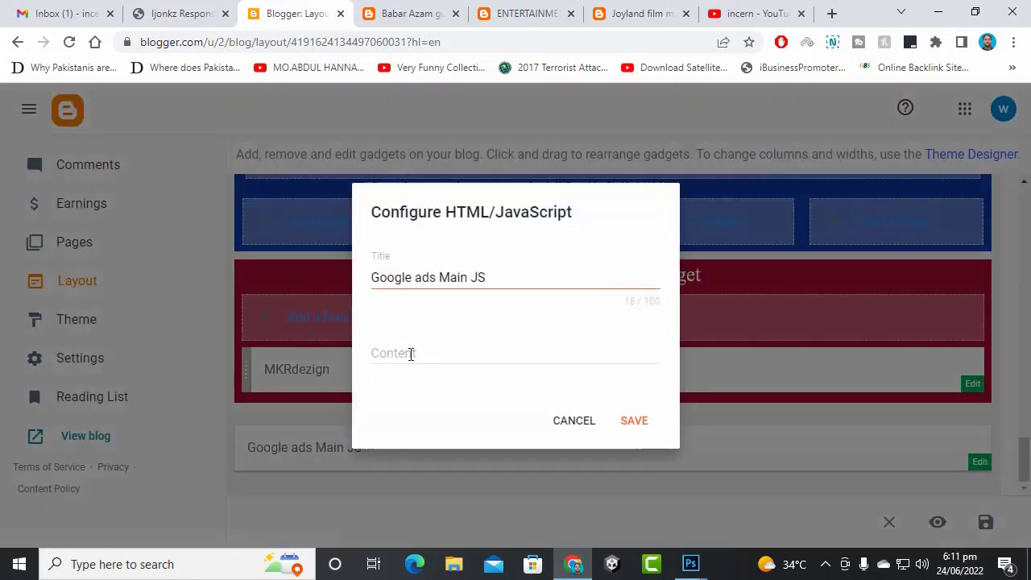
pyautogui.click(572, 426)
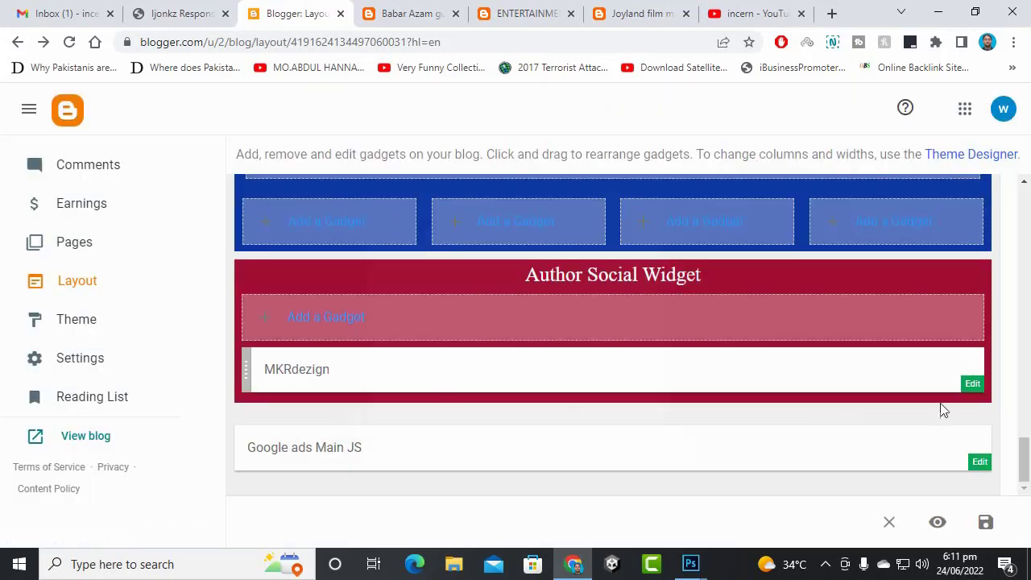
pyautogui.click(970, 384)
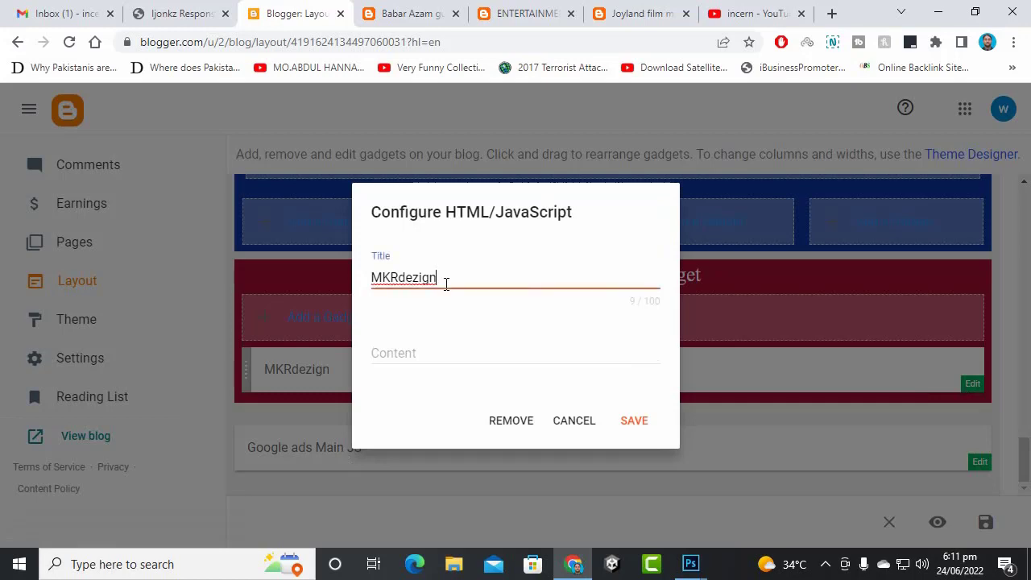
pyautogui.click(447, 351)
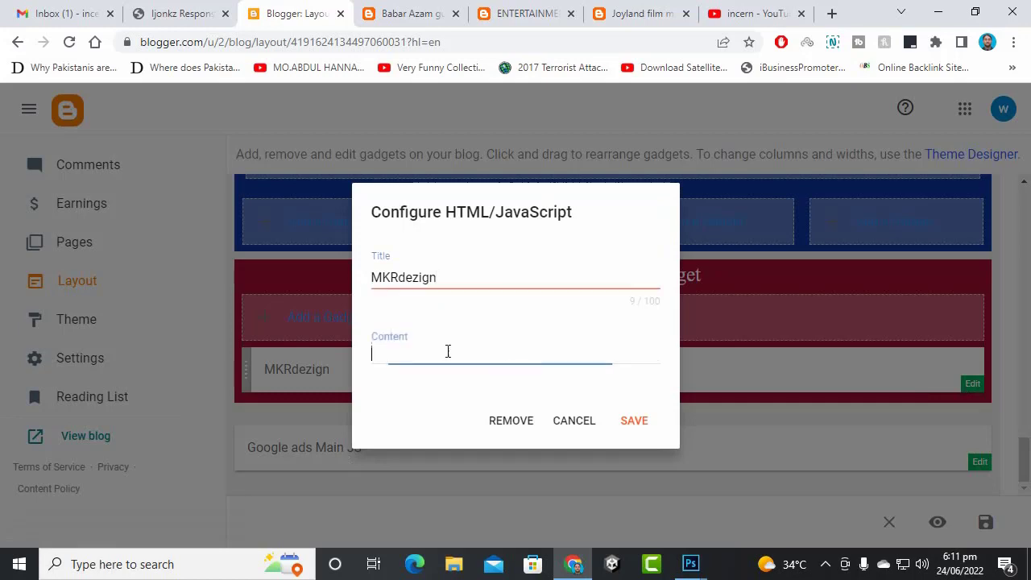
pyautogui.click(401, 5)
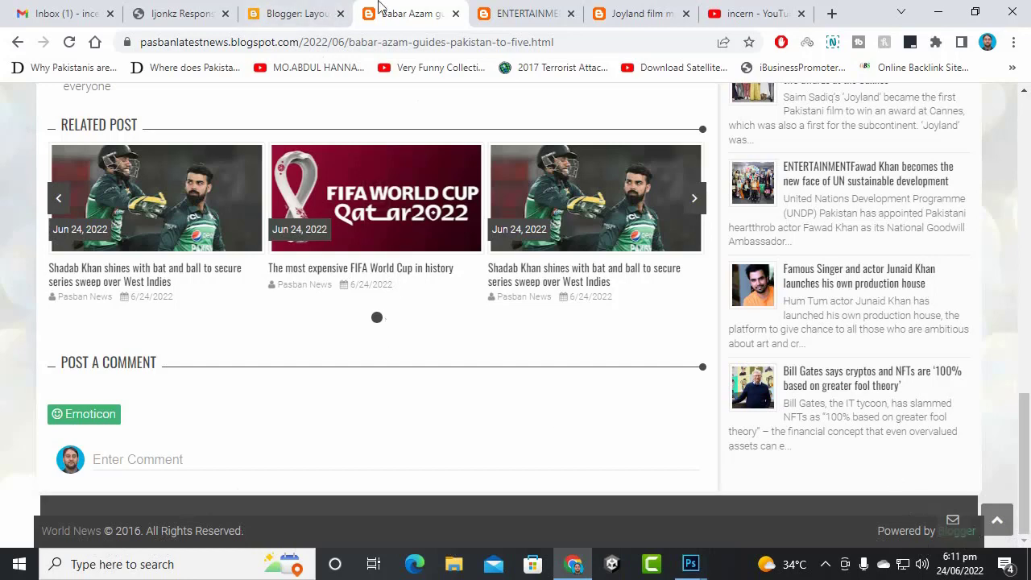
pyautogui.click(338, 12)
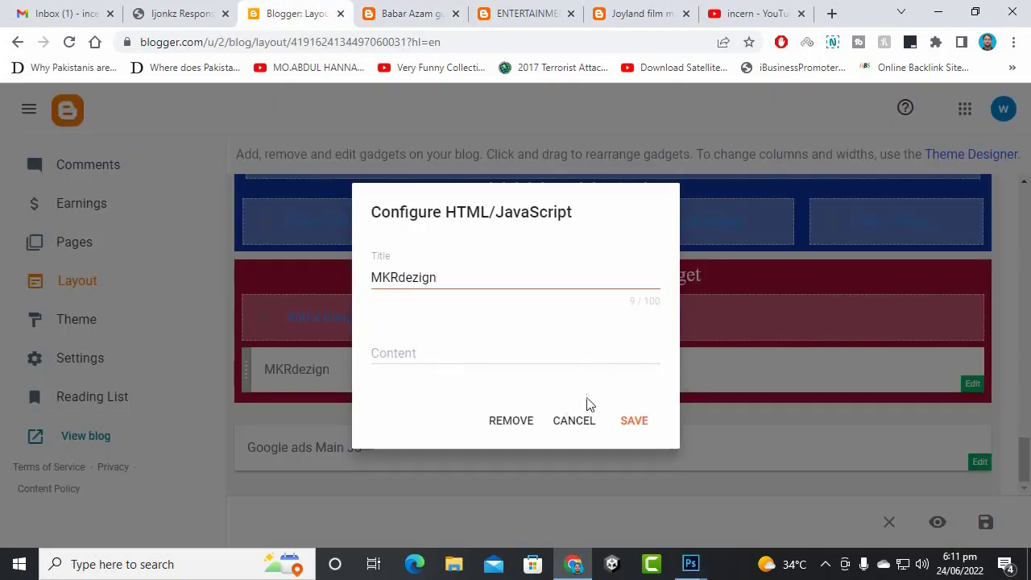
pyautogui.click(566, 427)
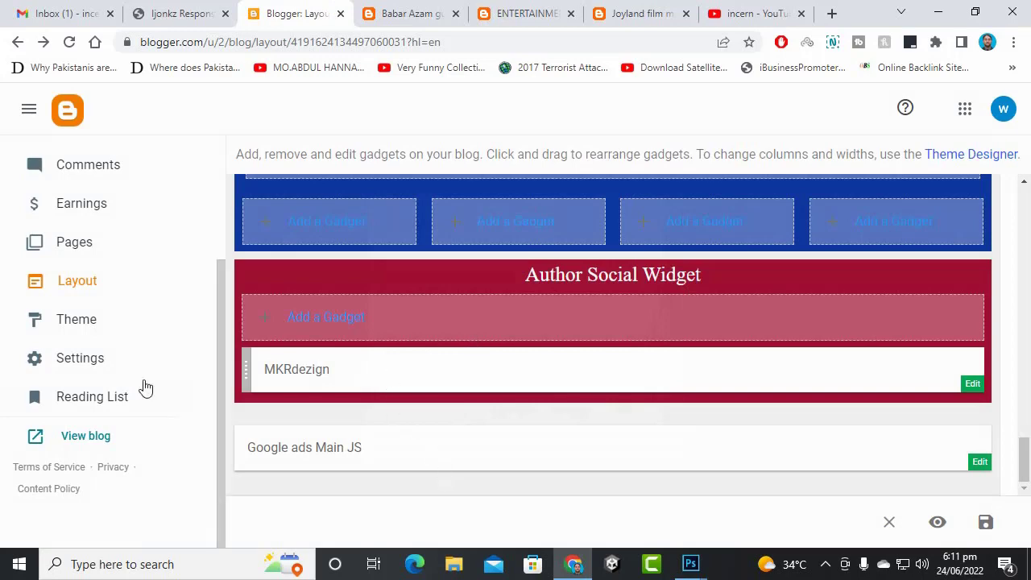
pyautogui.scroll(3, 451, 391)
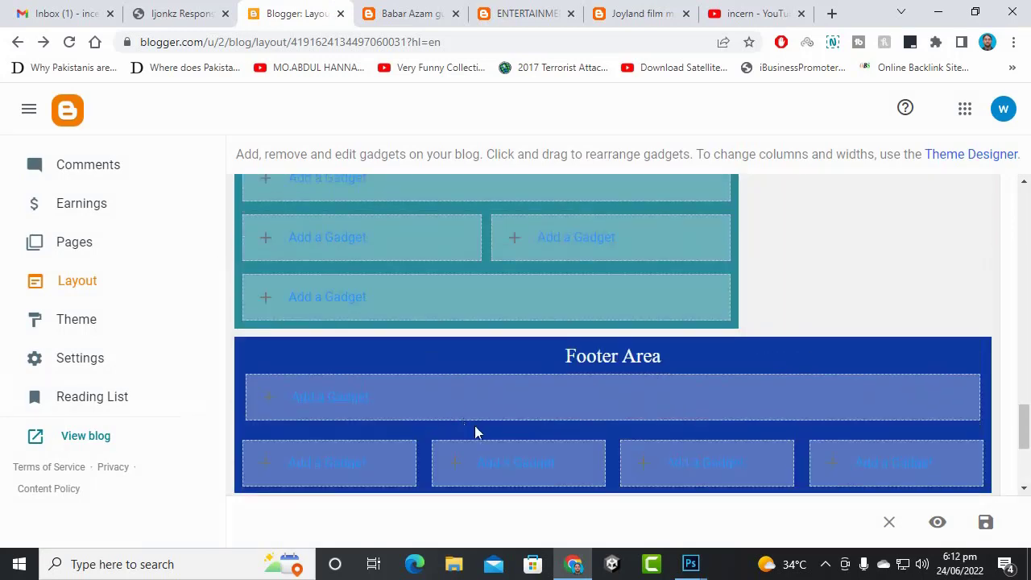
pyautogui.scroll(-2, 483, 427)
pyautogui.scroll(2, 491, 416)
pyautogui.scroll(1, 493, 417)
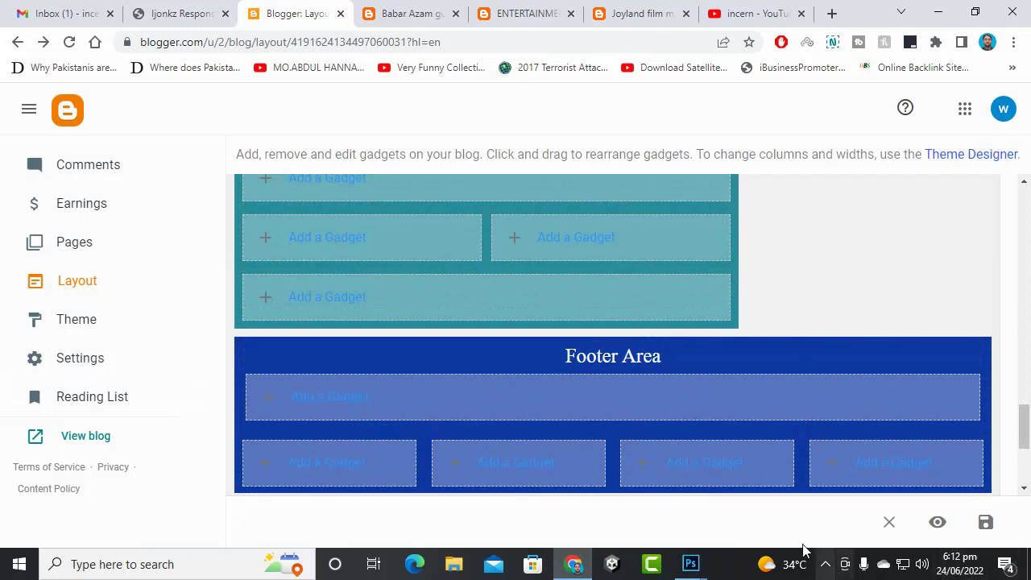
pyautogui.click(353, 409)
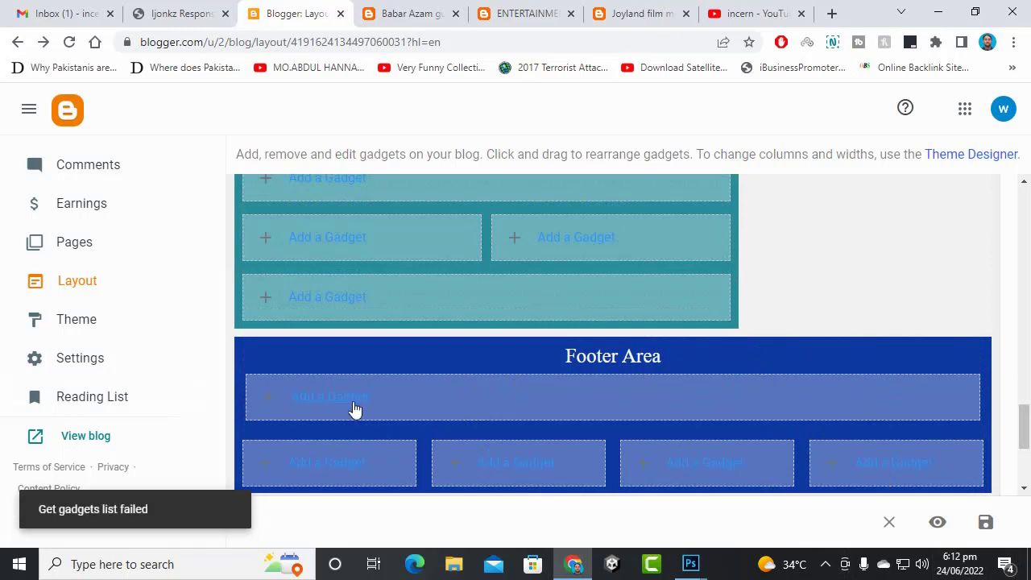
pyautogui.click(356, 408)
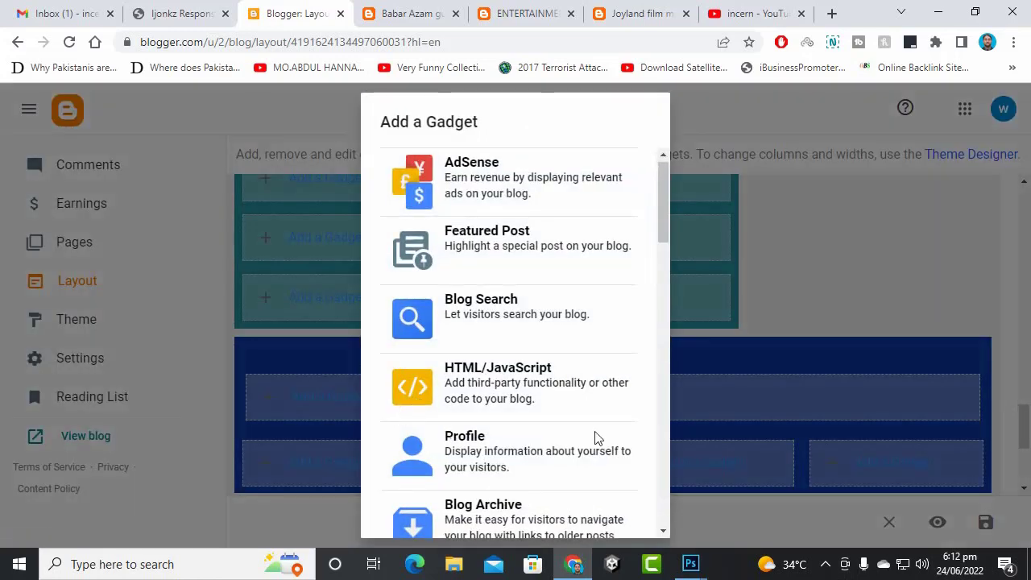
pyautogui.scroll(-5, 510, 346)
pyautogui.scroll(-10, 516, 387)
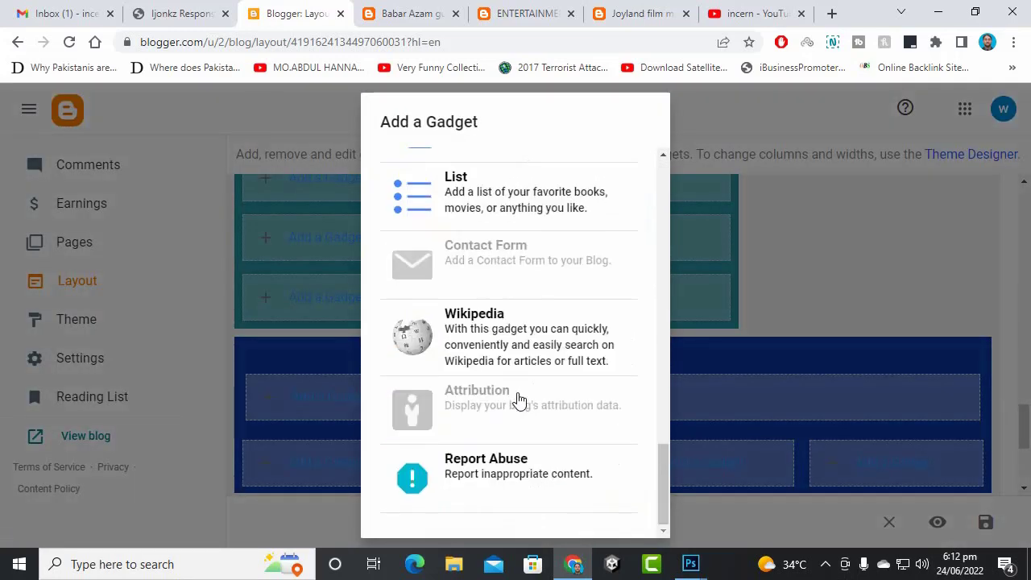
pyautogui.scroll(5, 520, 396)
pyautogui.scroll(10, 548, 331)
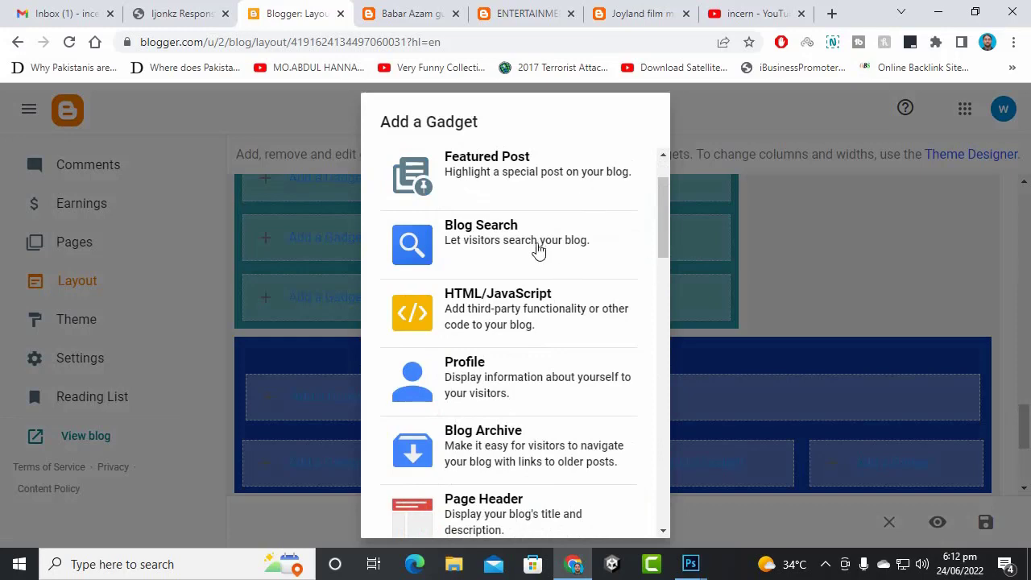
pyautogui.scroll(-4, 521, 352)
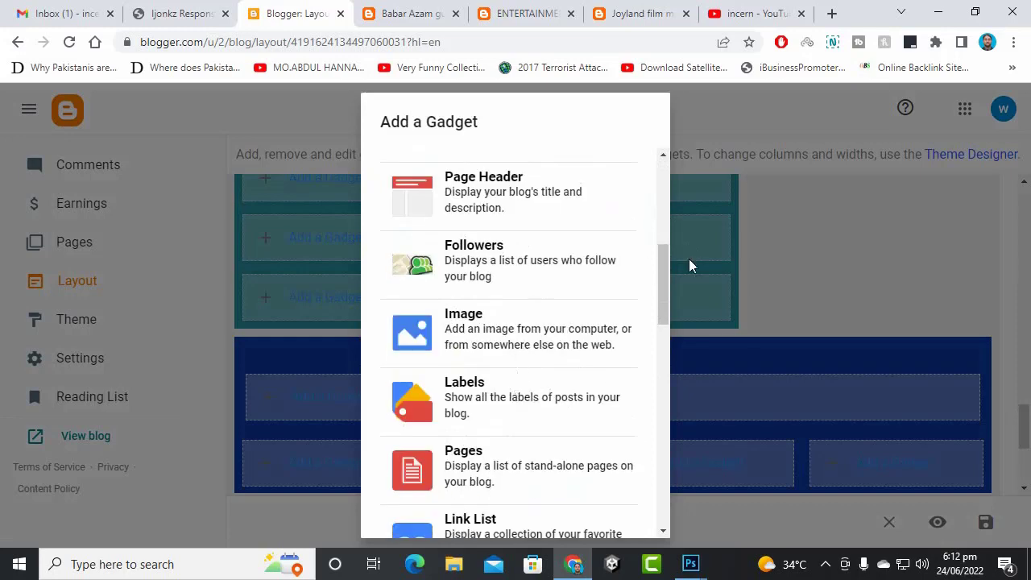
pyautogui.scroll(-3, 598, 373)
pyautogui.click(863, 297)
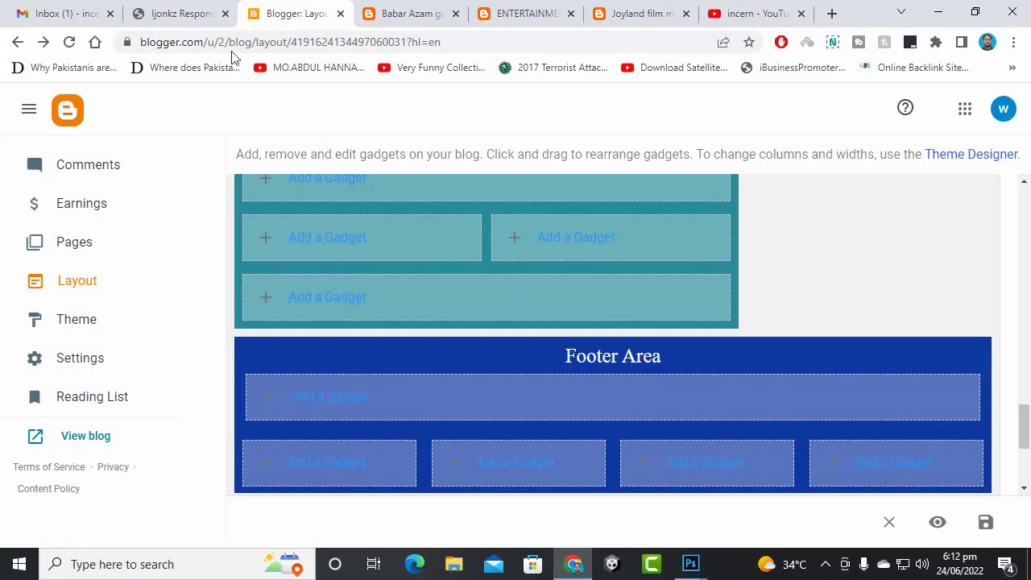
# - Switch to the Ijonkz documentation and scroll to the Gallery 1 widget's [Yours_Label_Name][gallery1] instructions
pyautogui.hotkey('ctrl', 'shift', 'Tab')
pyautogui.scroll(-7, 460, 357)
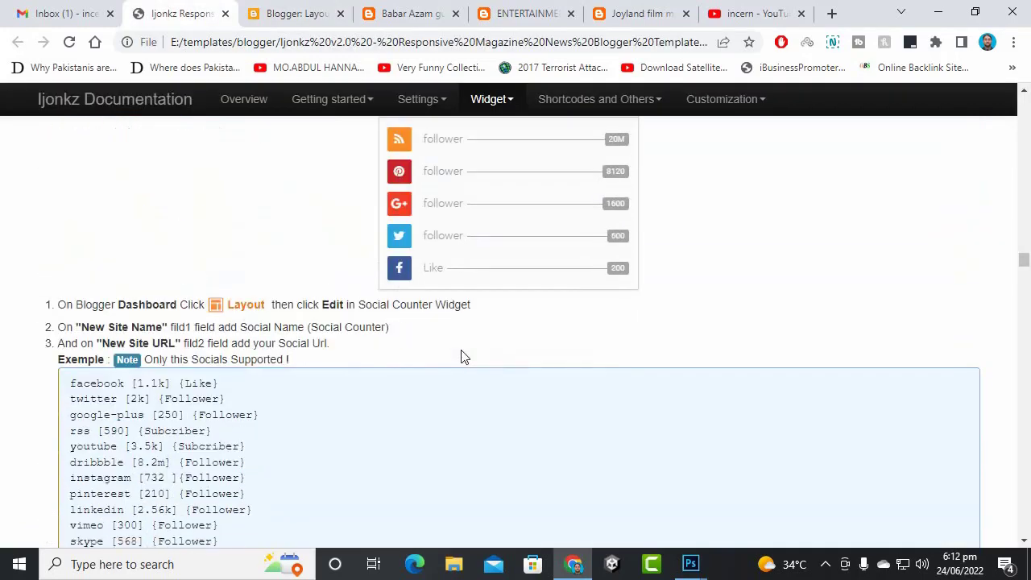
pyautogui.scroll(-10, 461, 357)
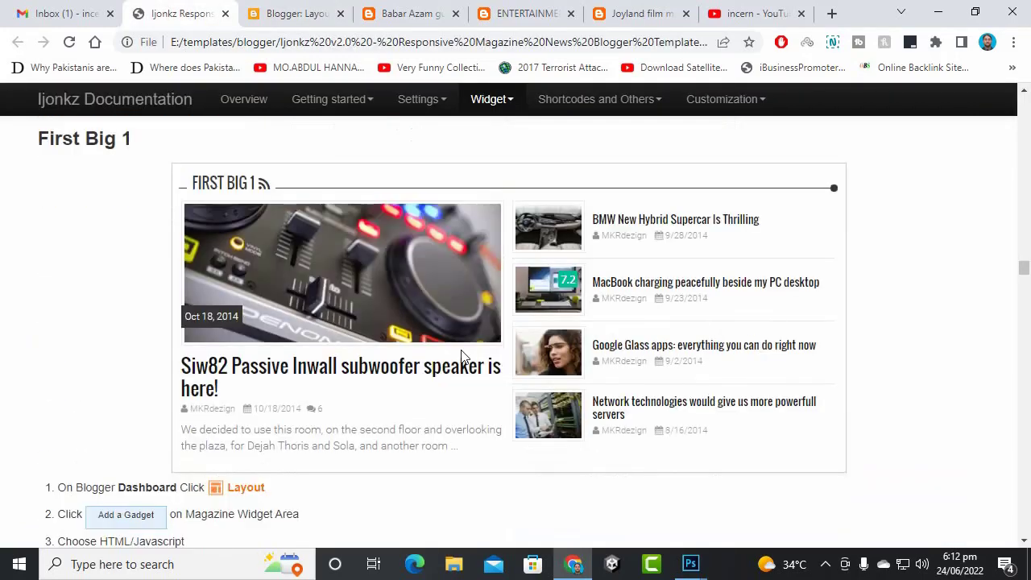
pyautogui.scroll(1, 135, 315)
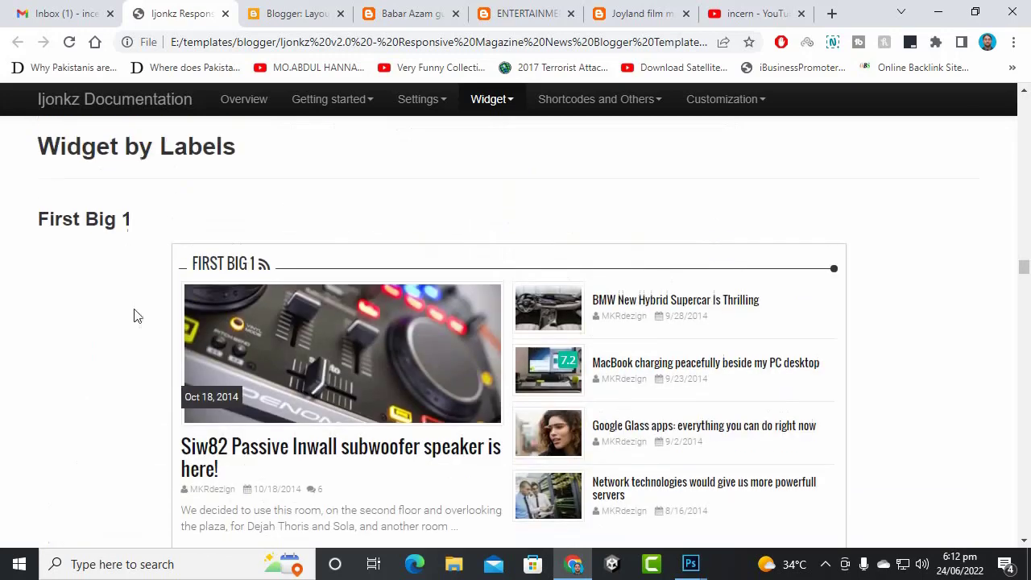
pyautogui.scroll(1, 131, 271)
pyautogui.scroll(-12, 227, 287)
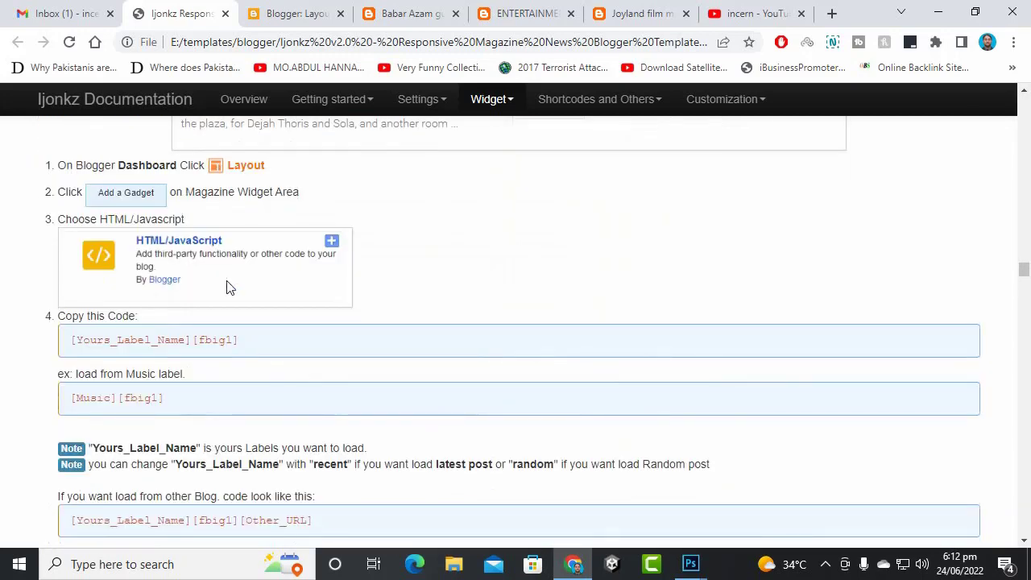
pyautogui.scroll(-1, 226, 285)
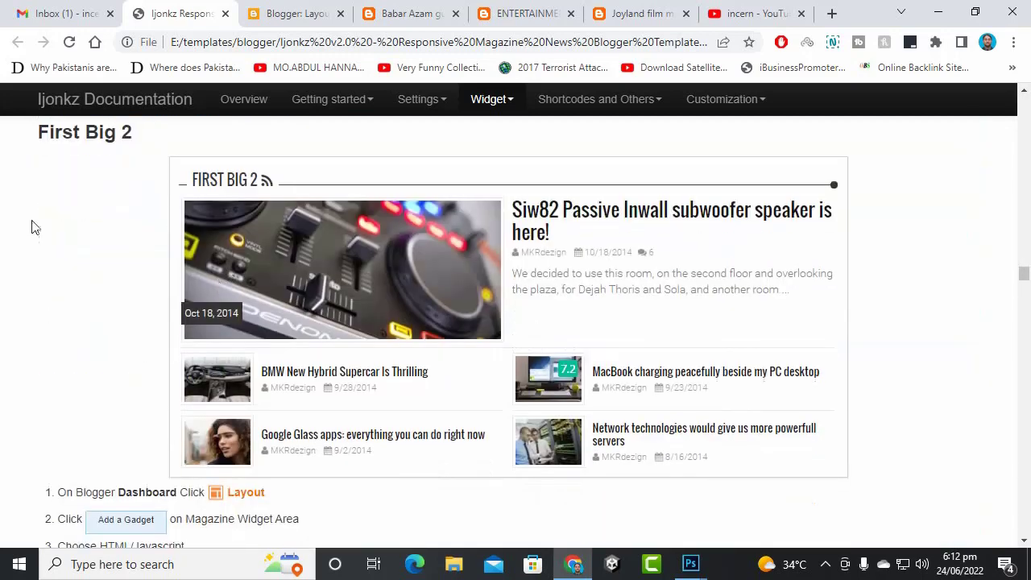
pyautogui.scroll(-16, 90, 230)
pyautogui.scroll(5, 90, 230)
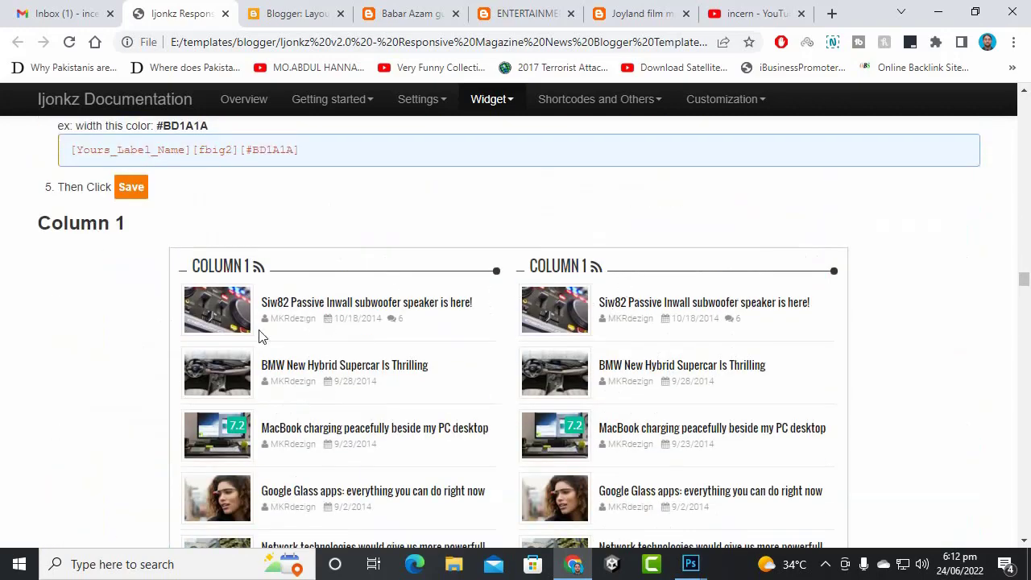
pyautogui.scroll(-13, 70, 287)
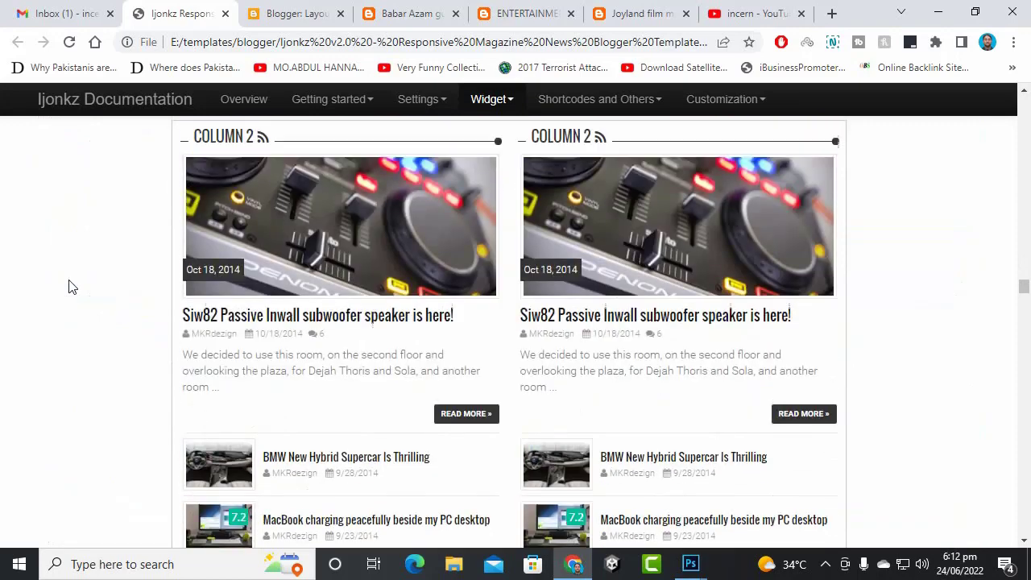
pyautogui.scroll(2, 69, 286)
pyautogui.scroll(-18, 208, 262)
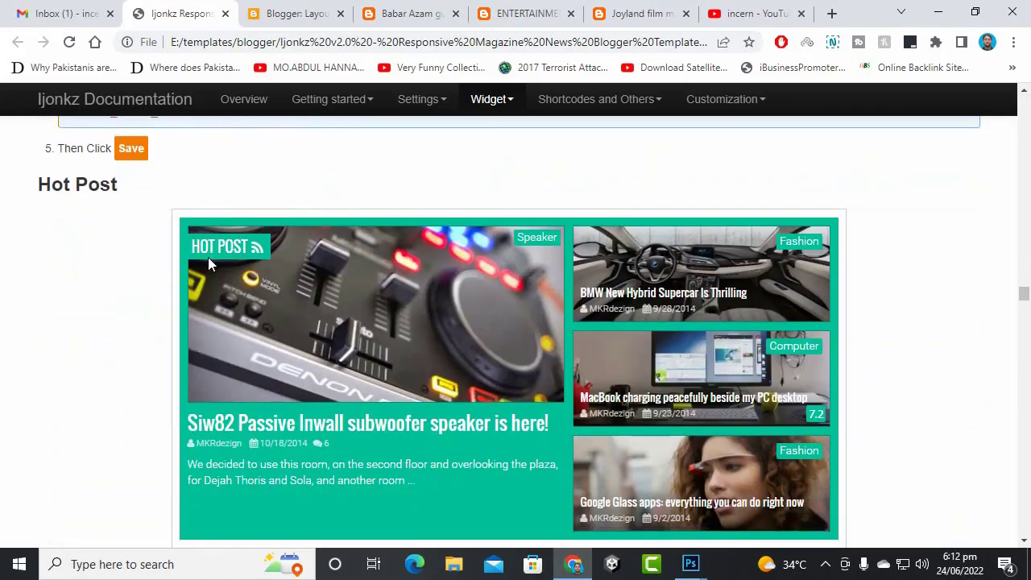
pyautogui.scroll(-10, 620, 430)
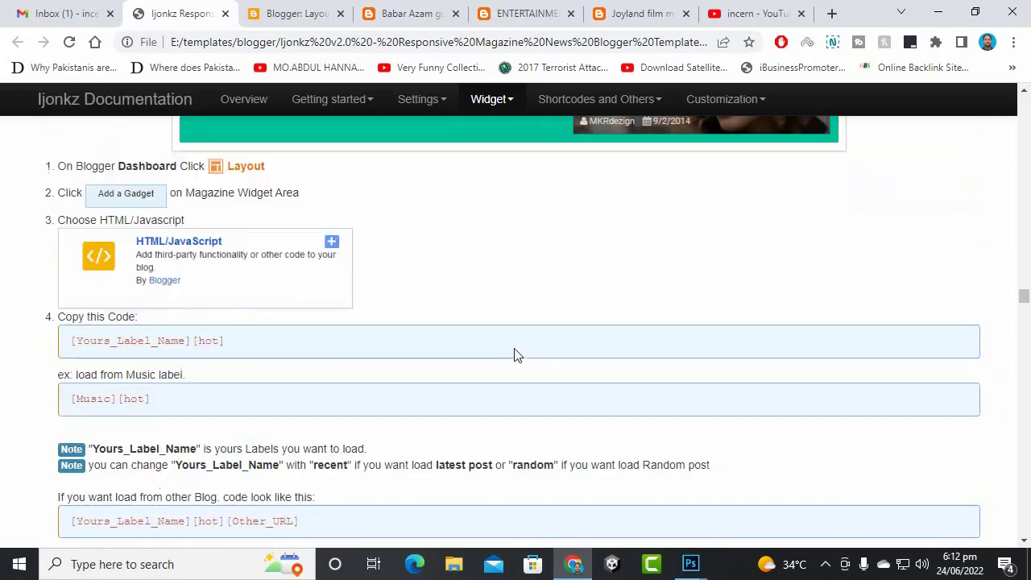
pyautogui.scroll(-1, 462, 334)
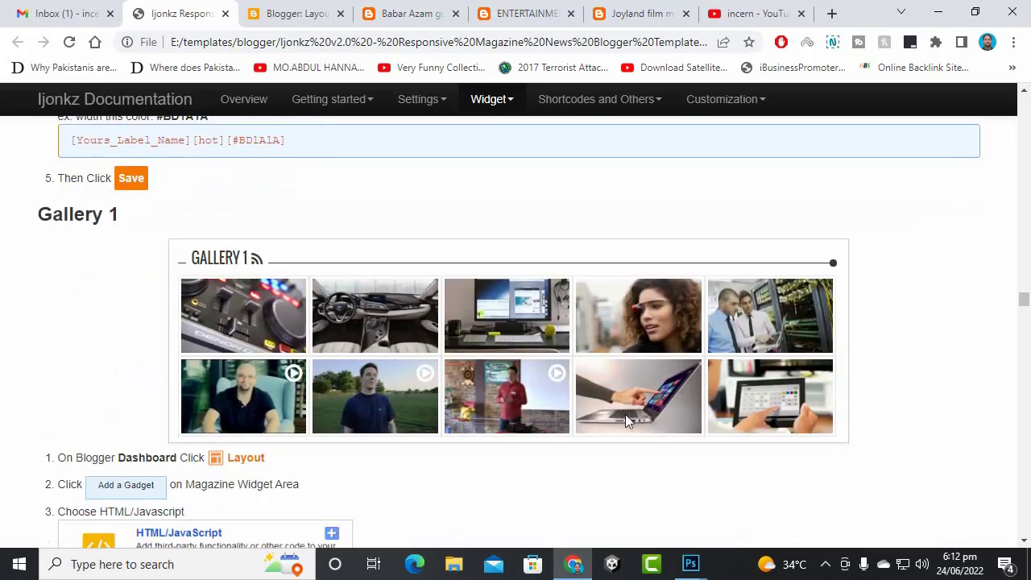
pyautogui.scroll(-2, 272, 371)
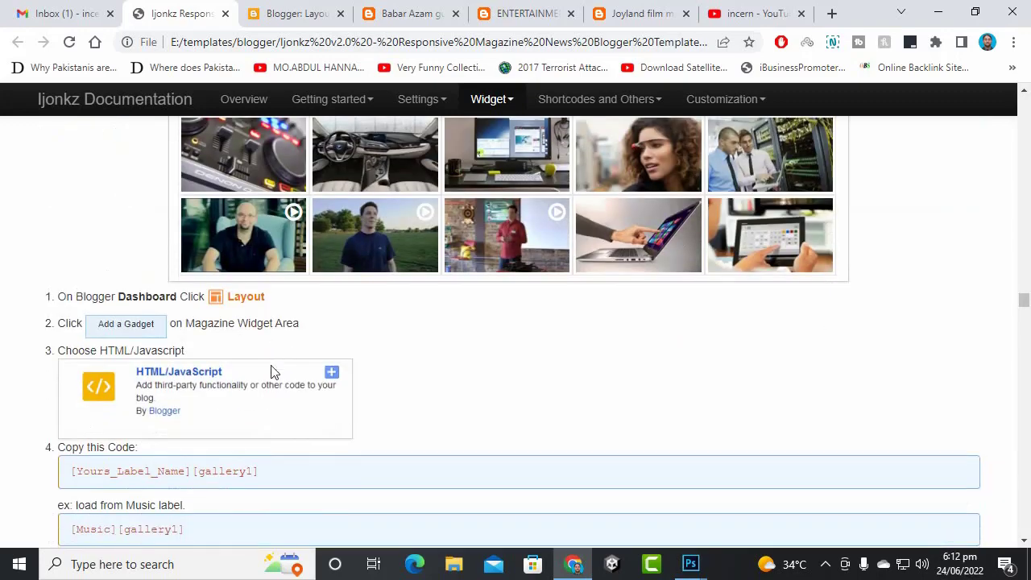
pyautogui.scroll(3, 161, 360)
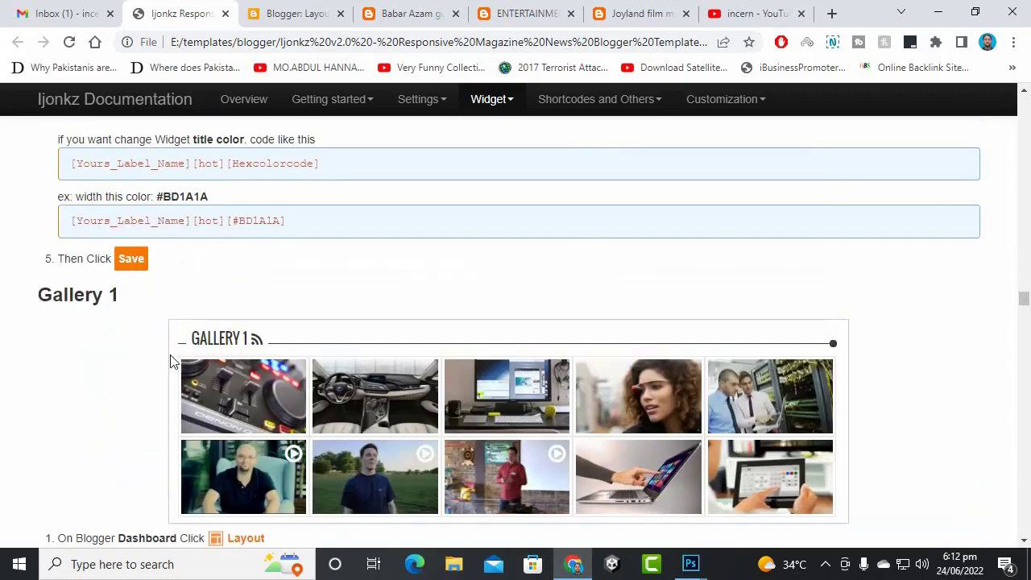
pyautogui.scroll(2, 171, 362)
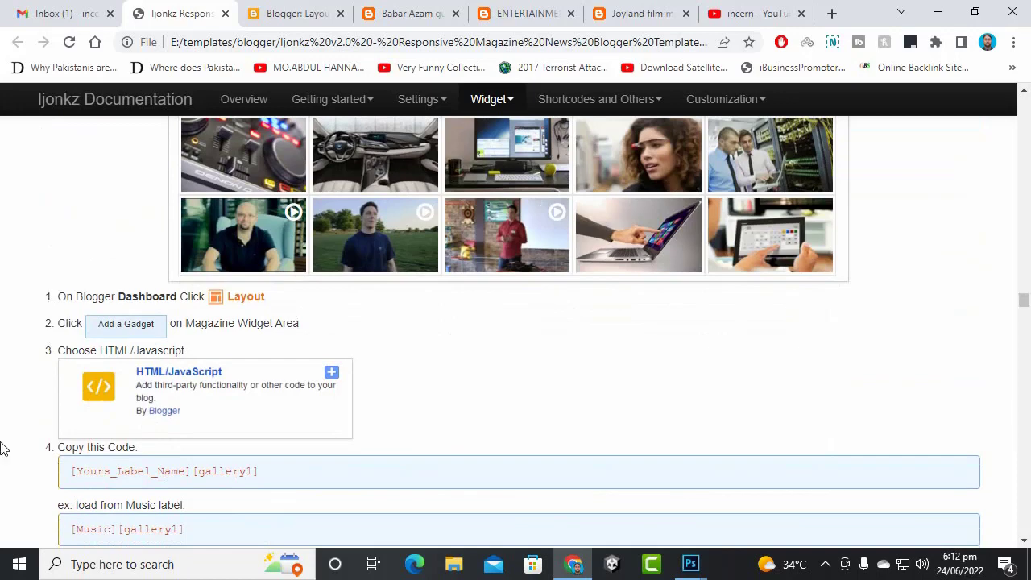
pyautogui.scroll(-3, 345, 435)
pyautogui.scroll(2, 340, 414)
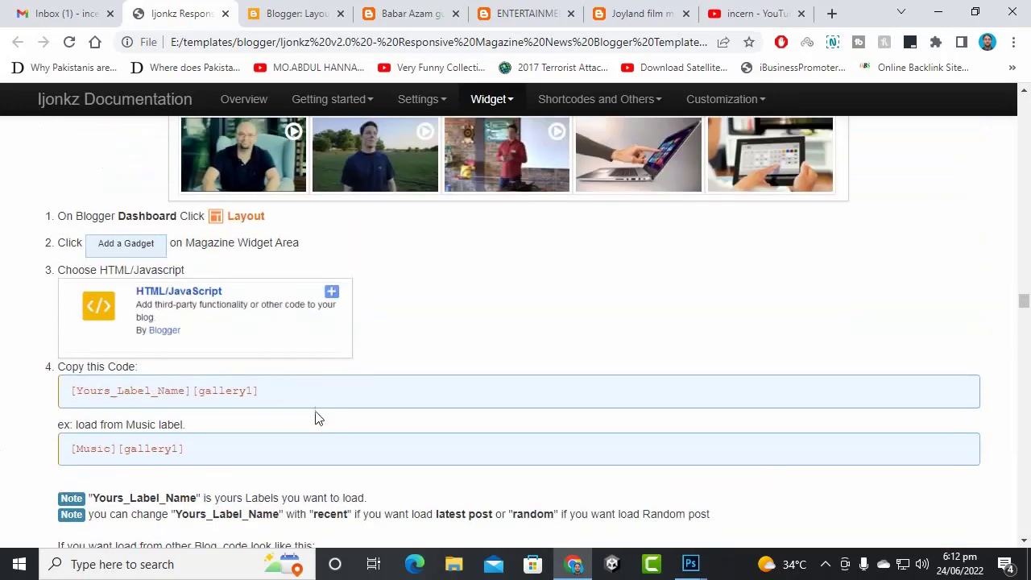
# - Select the [Yours_Label_Name][gallery1] shortcode in the Ijonkz documentation
pyautogui.moveTo(286, 387); pyautogui.dragTo(3, 392)
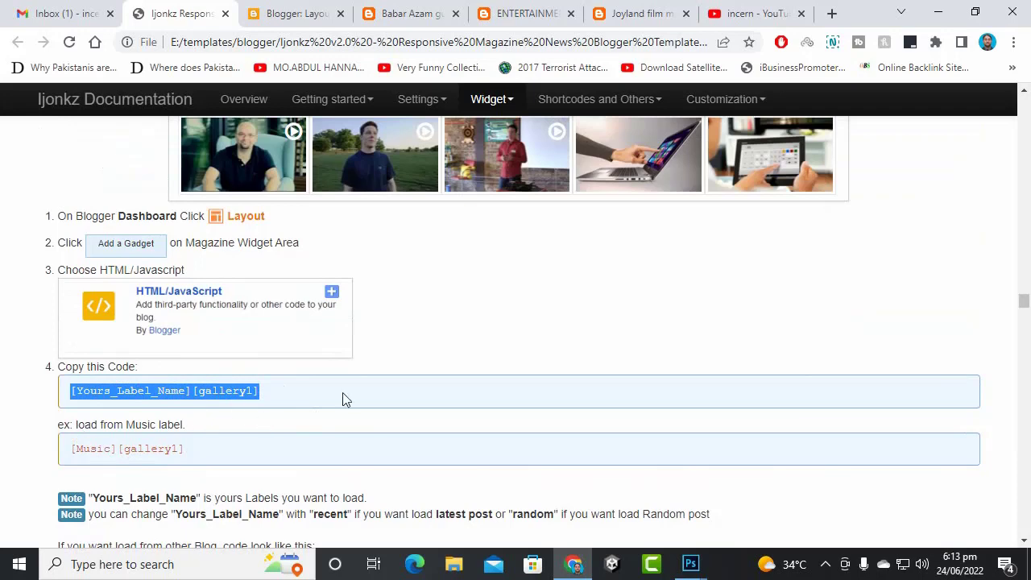
pyautogui.scroll(-3, 317, 401)
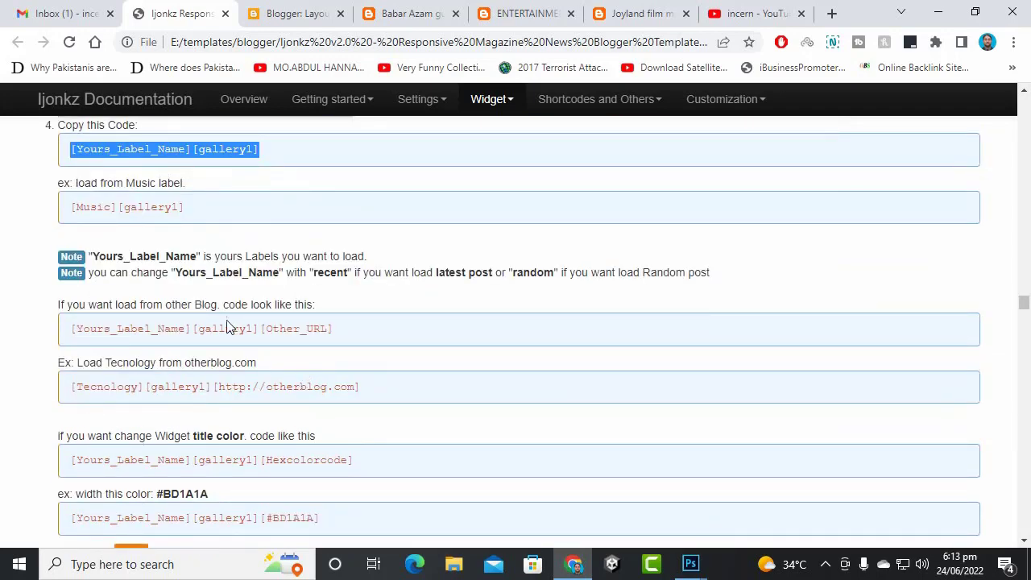
pyautogui.scroll(5, 314, 390)
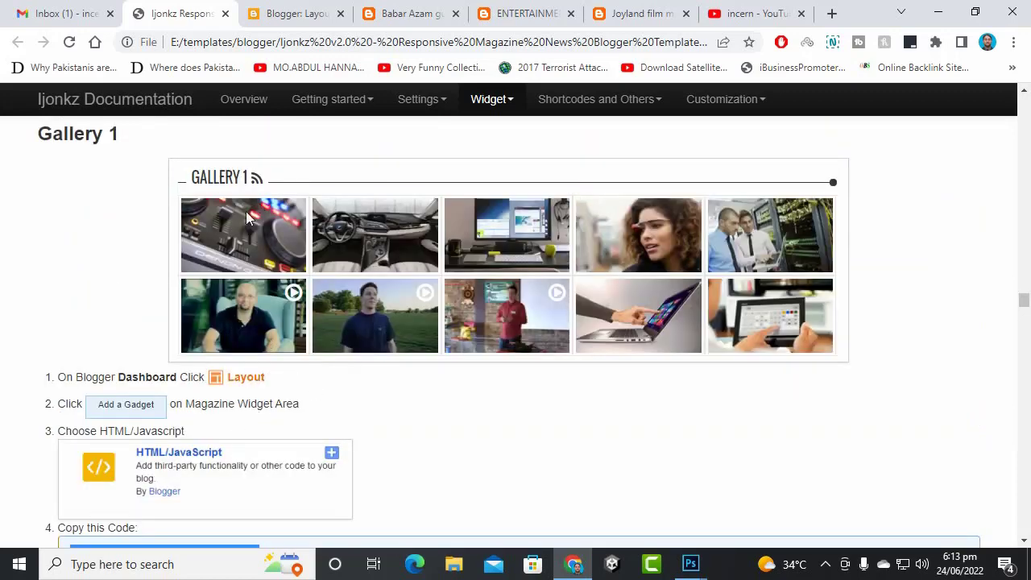
pyautogui.scroll(-8, 246, 211)
pyautogui.scroll(1, 249, 323)
pyautogui.scroll(-7, 253, 367)
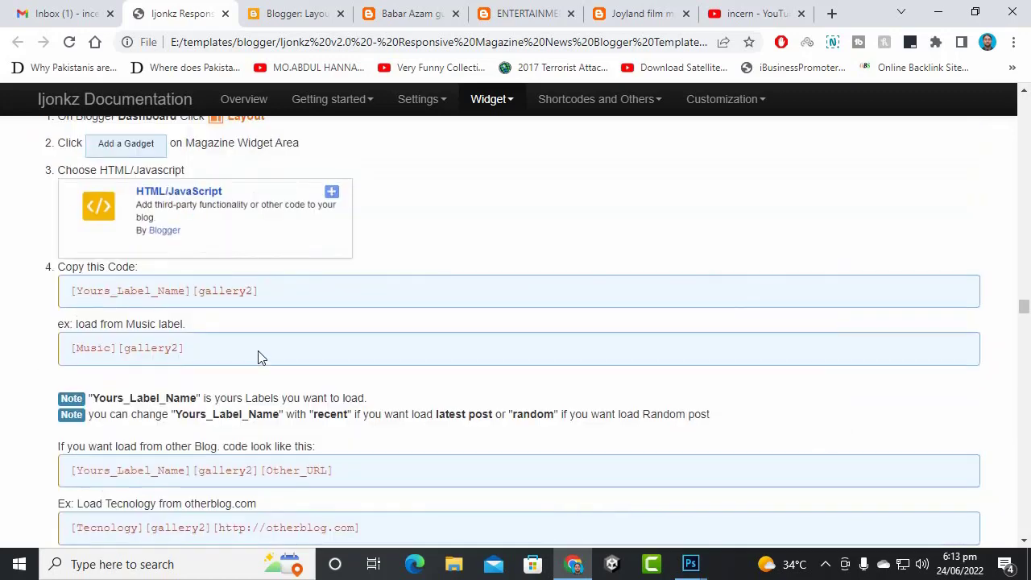
pyautogui.scroll(3, 261, 355)
pyautogui.scroll(-10, 264, 351)
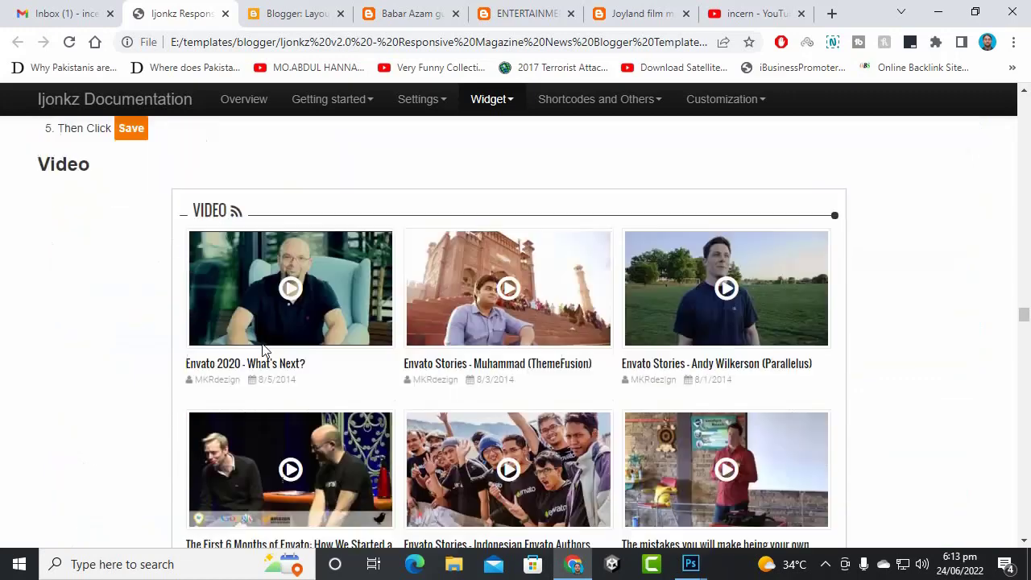
# - Review the Gallery 2, Video and Slider 1 codes, then return to the Blogger Layout tab
pyautogui.scroll(-1, 261, 350)
pyautogui.scroll(2, 261, 350)
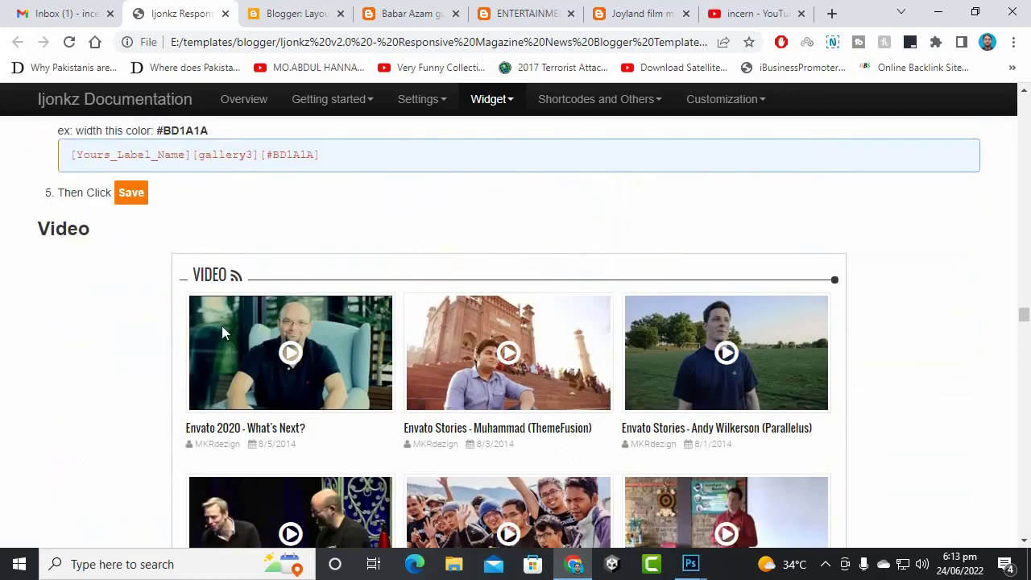
pyautogui.scroll(-5, 304, 260)
pyautogui.scroll(-5, 322, 305)
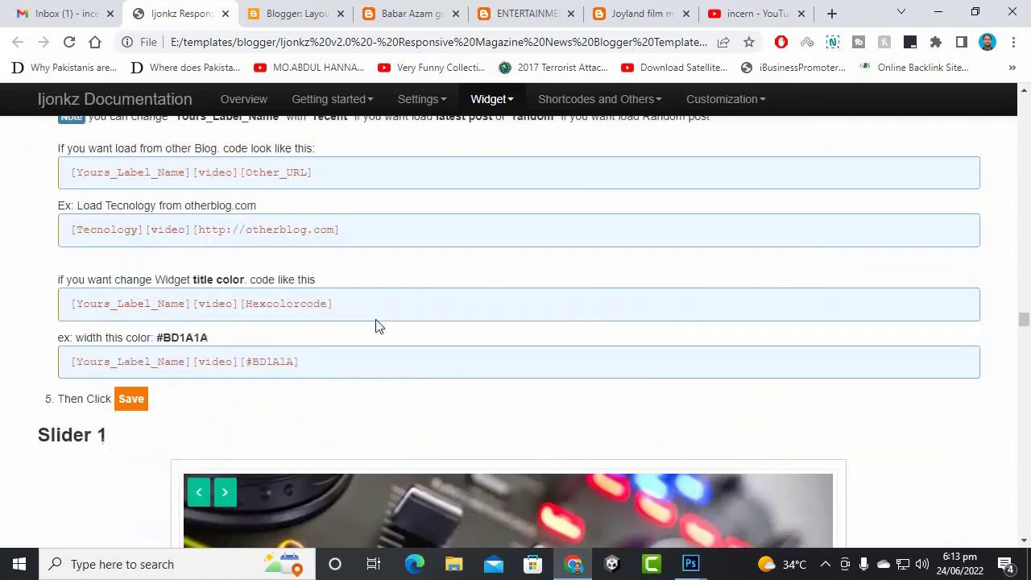
pyautogui.scroll(-3, 373, 319)
pyautogui.scroll(-3, 370, 331)
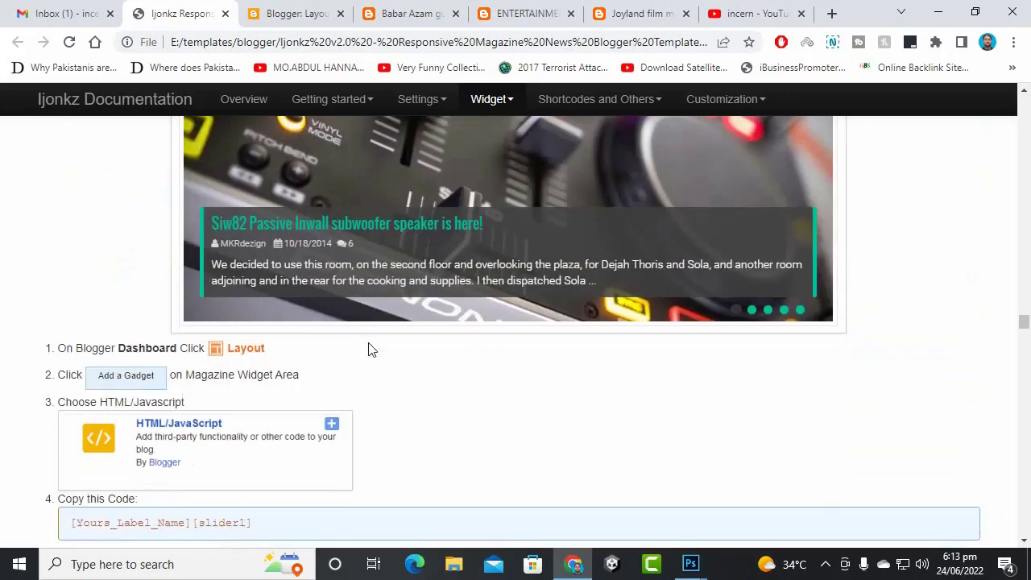
pyautogui.scroll(3, 370, 347)
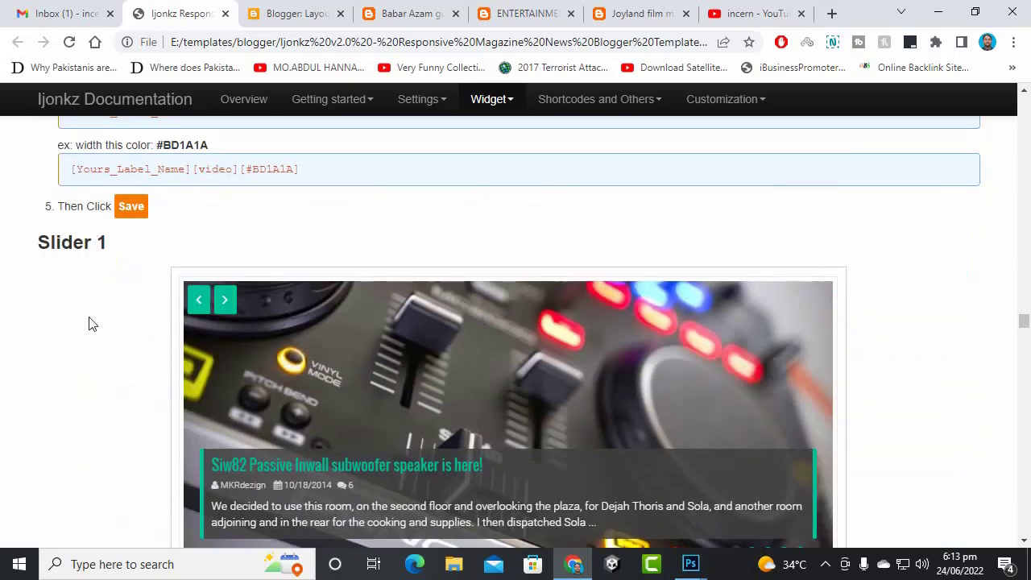
pyautogui.scroll(-4, 80, 355)
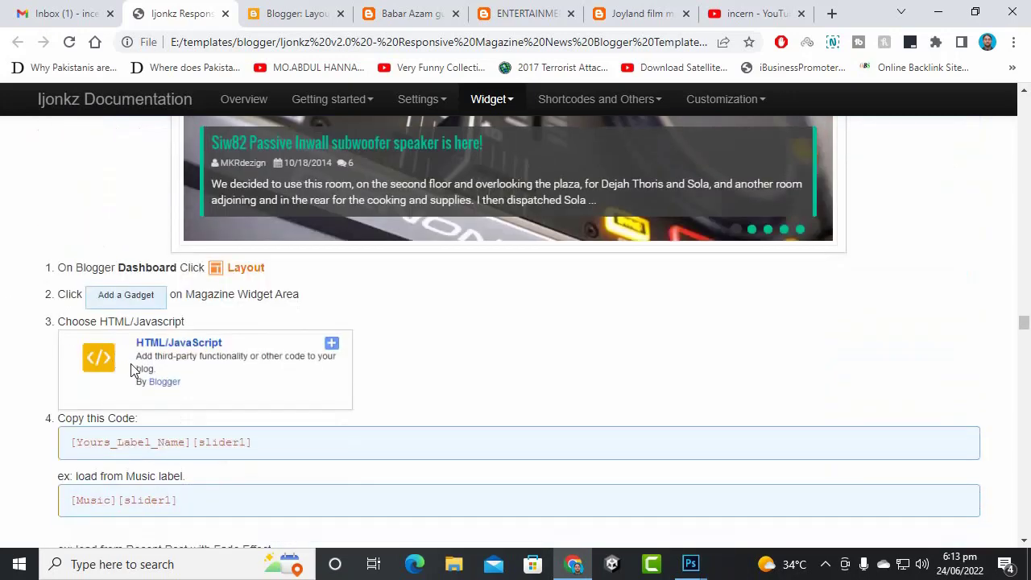
pyautogui.scroll(-1, 135, 374)
pyautogui.click(310, 14)
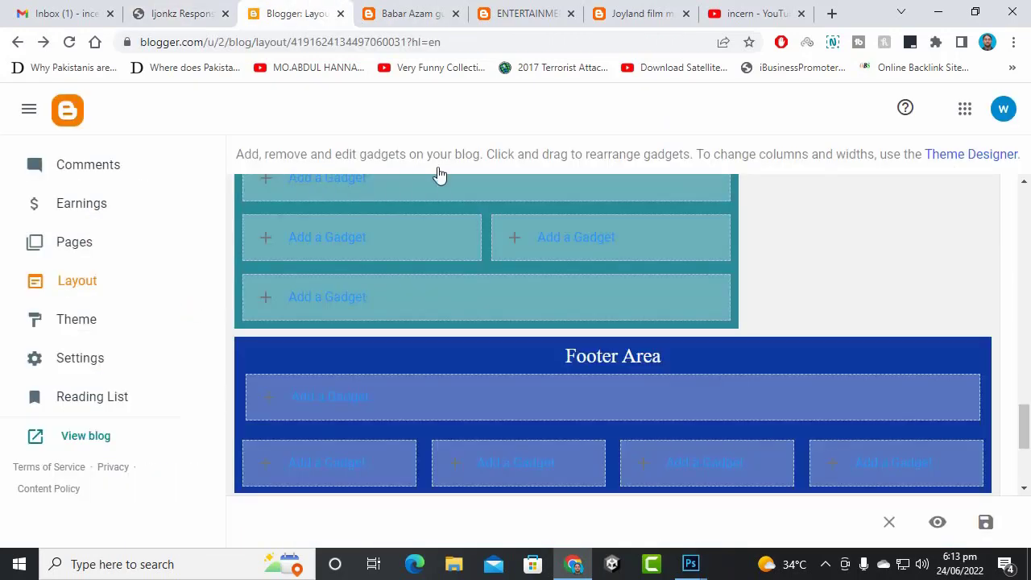
# - From the Babar Azam article, go to the Pasban TV homepage and view it down to the World News © 2016 footer
pyautogui.click(406, 14)
pyautogui.scroll(20, 483, 258)
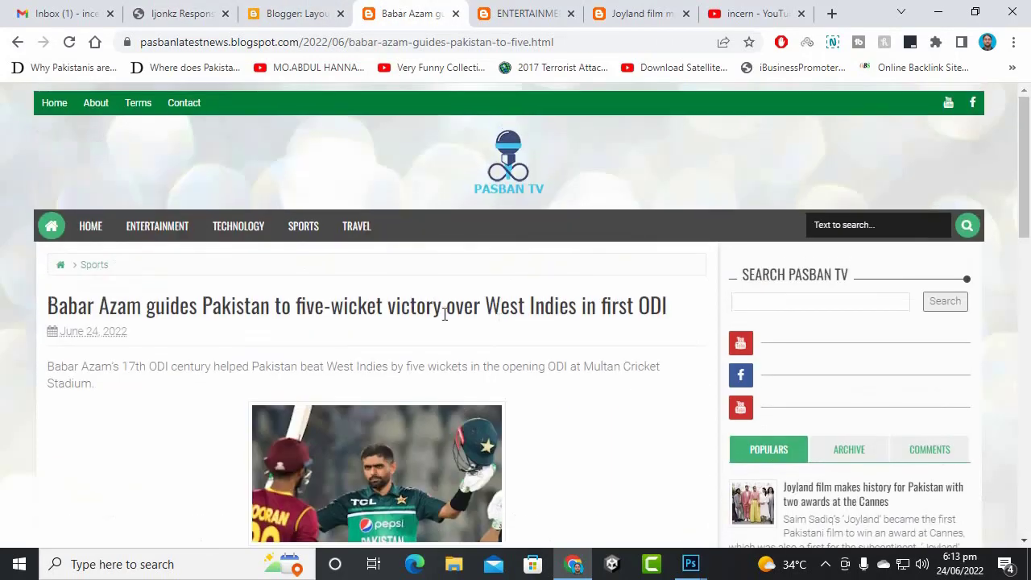
pyautogui.click(499, 179)
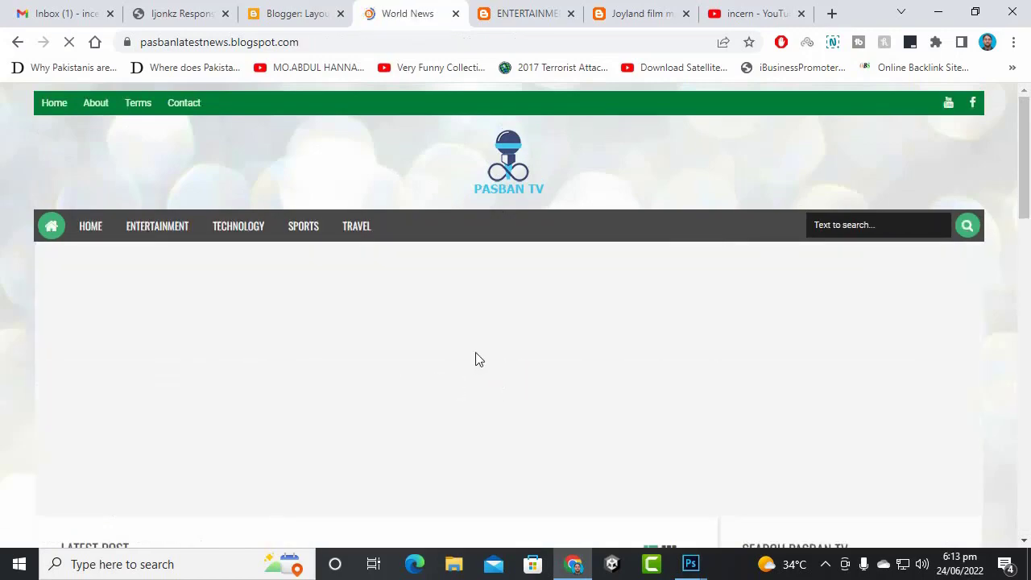
pyautogui.scroll(-2, 1017, 331)
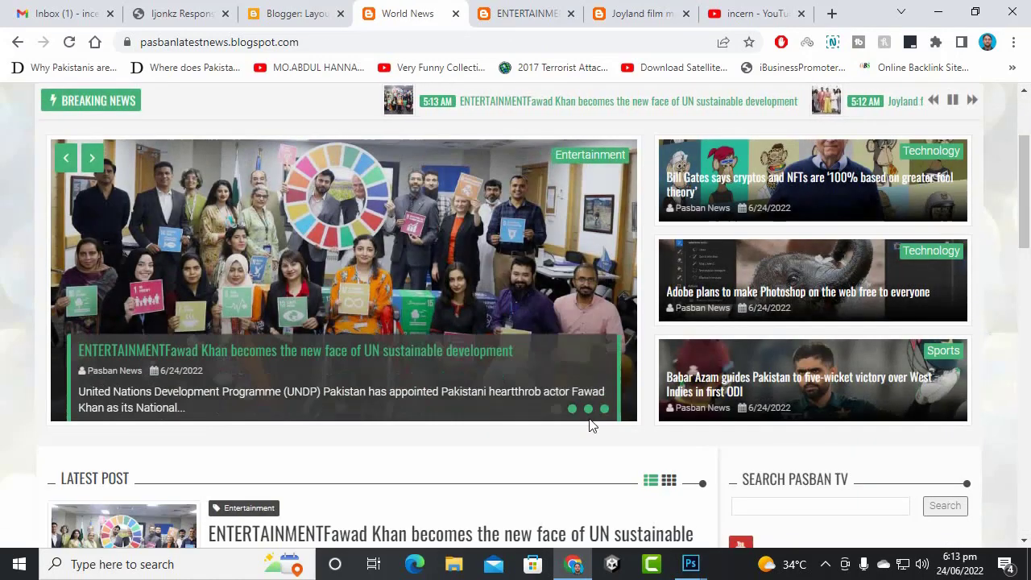
pyautogui.scroll(-2, 590, 426)
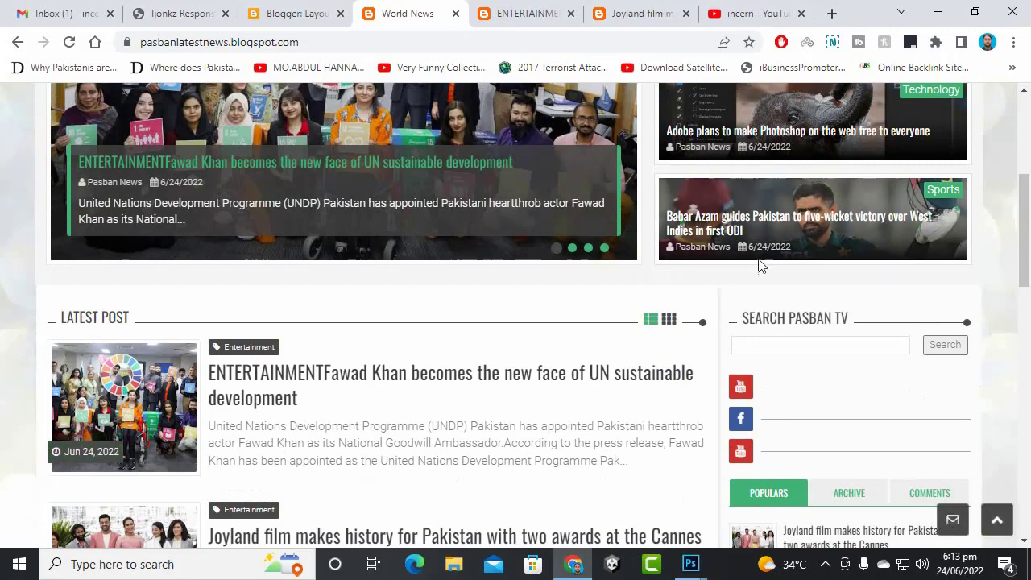
pyautogui.scroll(-12, 709, 293)
pyautogui.scroll(1, 710, 297)
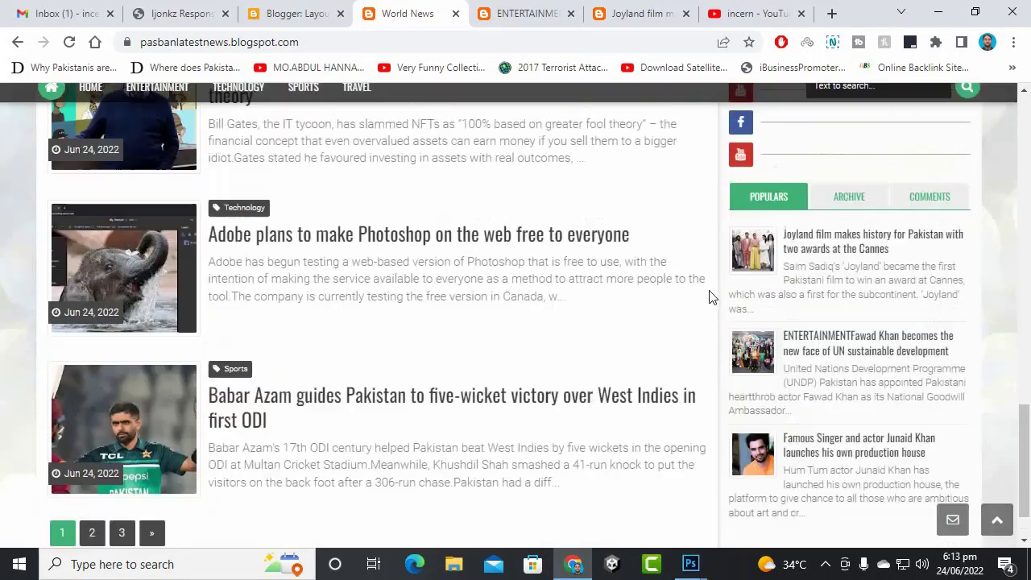
pyautogui.scroll(-2, 711, 292)
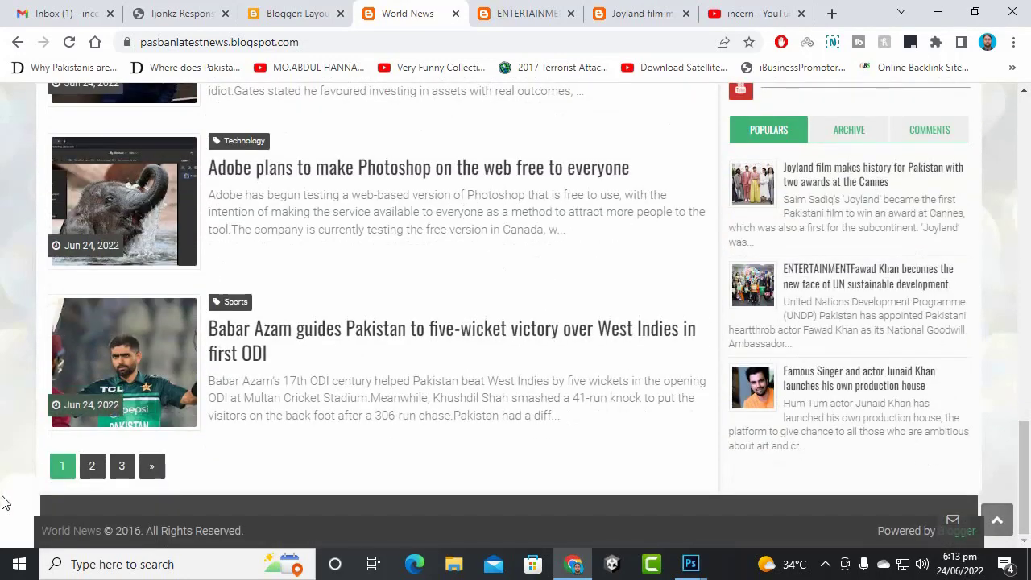
# - Add a new Image gadget to the Footer Area and start filling in its Title field
pyautogui.click(299, 13)
pyautogui.scroll(-3, 491, 382)
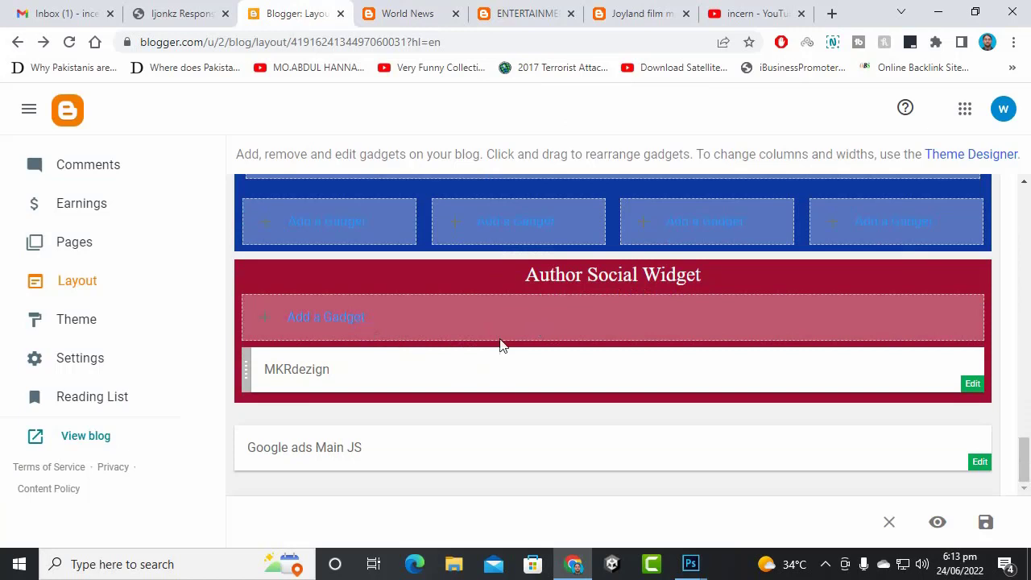
pyautogui.scroll(1, 467, 361)
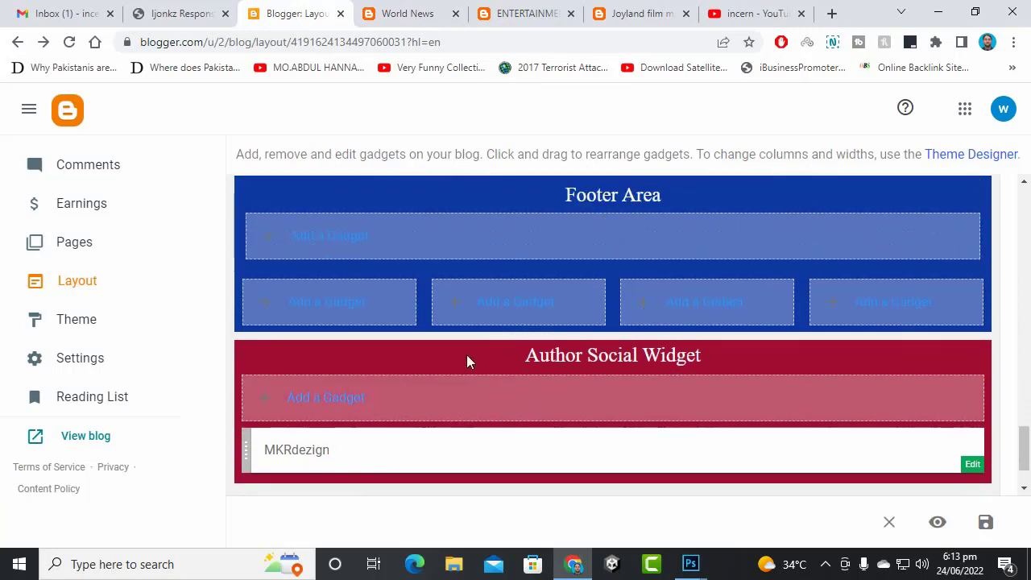
pyautogui.click(319, 313)
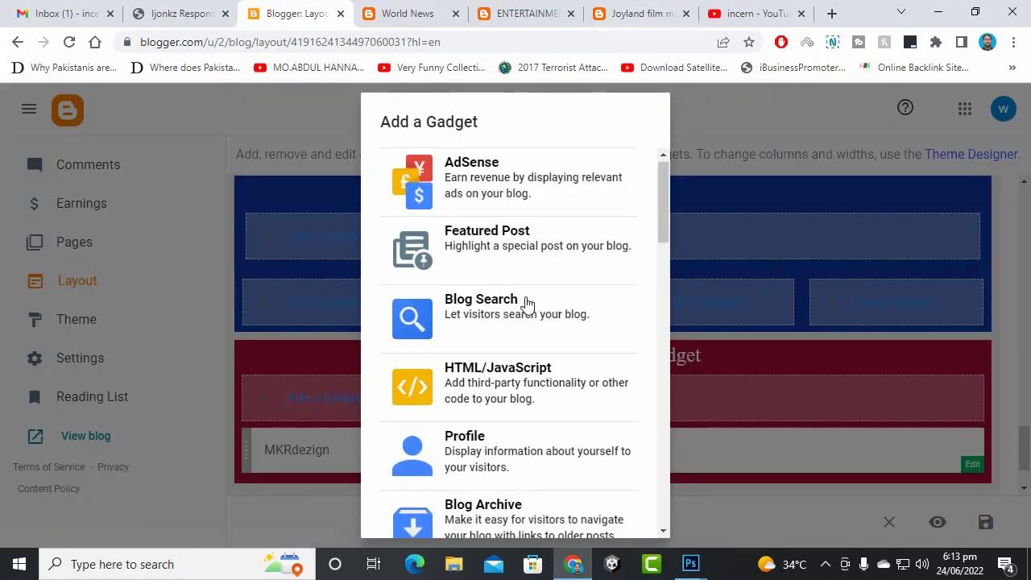
pyautogui.scroll(-2, 532, 281)
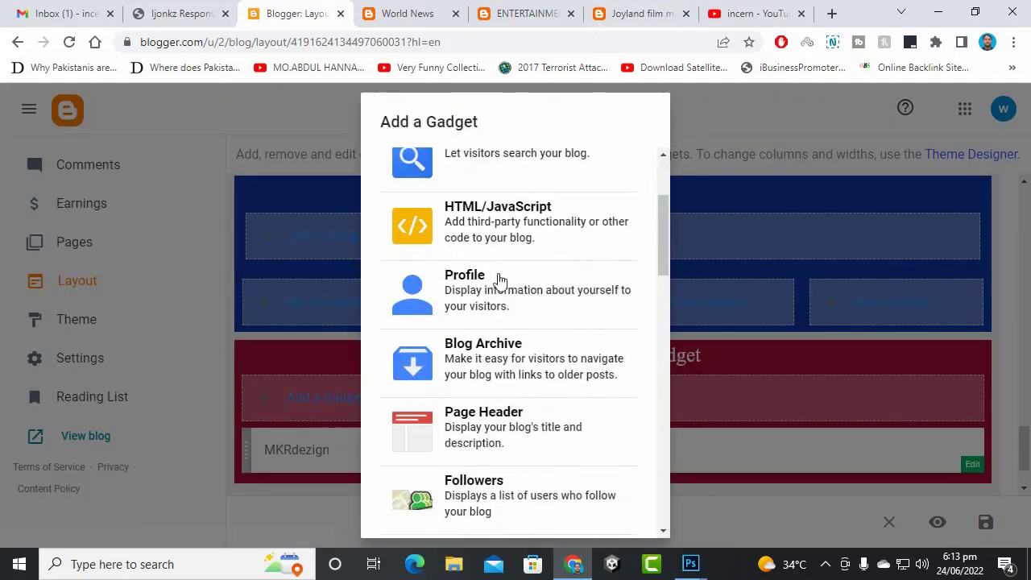
pyautogui.scroll(-1, 538, 286)
pyautogui.scroll(-2, 548, 322)
pyautogui.scroll(-1, 536, 376)
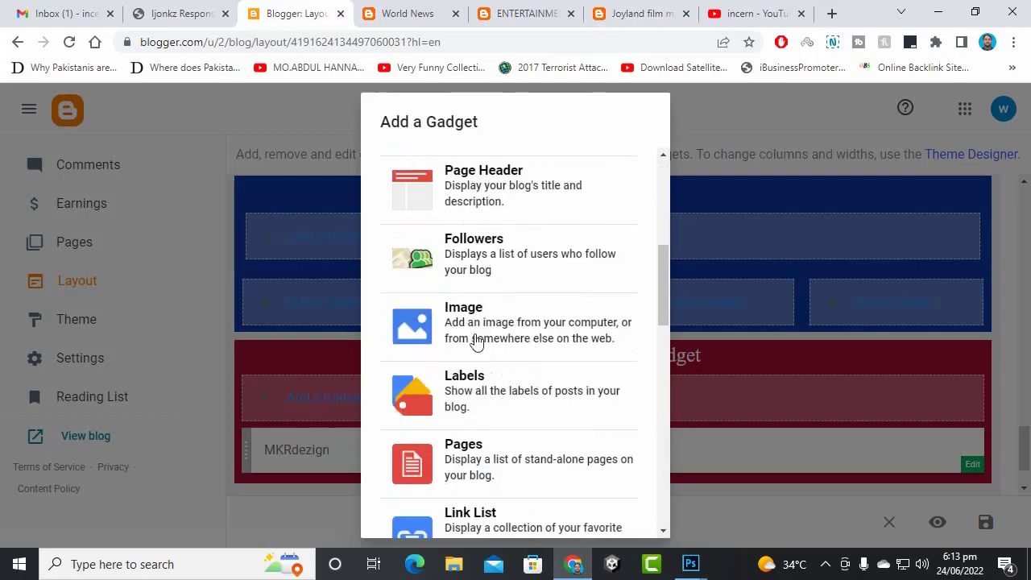
pyautogui.click(487, 338)
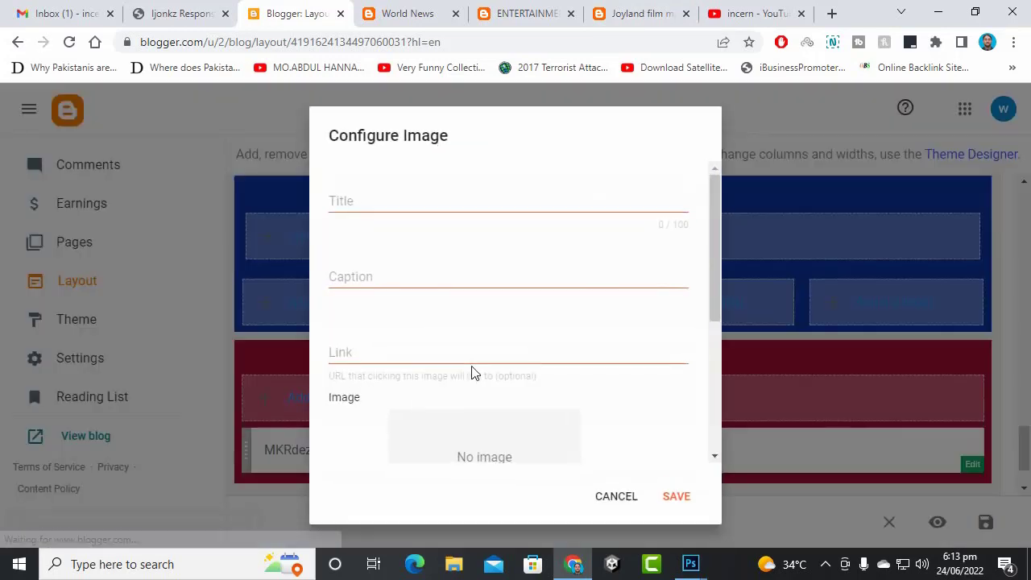
pyautogui.click(381, 223)
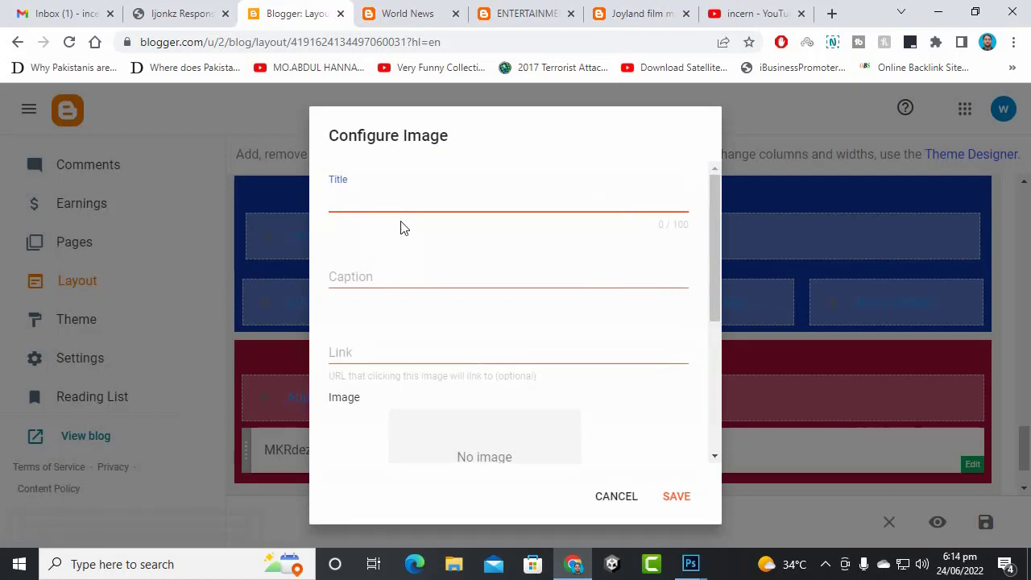
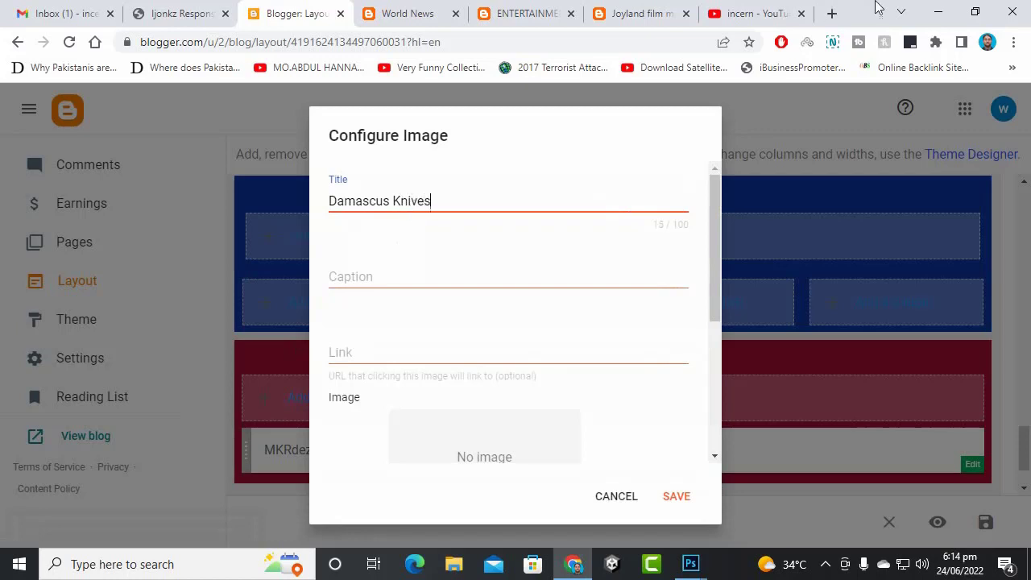
# - Open the damascusak.com website in a new browser tab
pyautogui.click(832, 14)
pyautogui.write('damascusak.com')
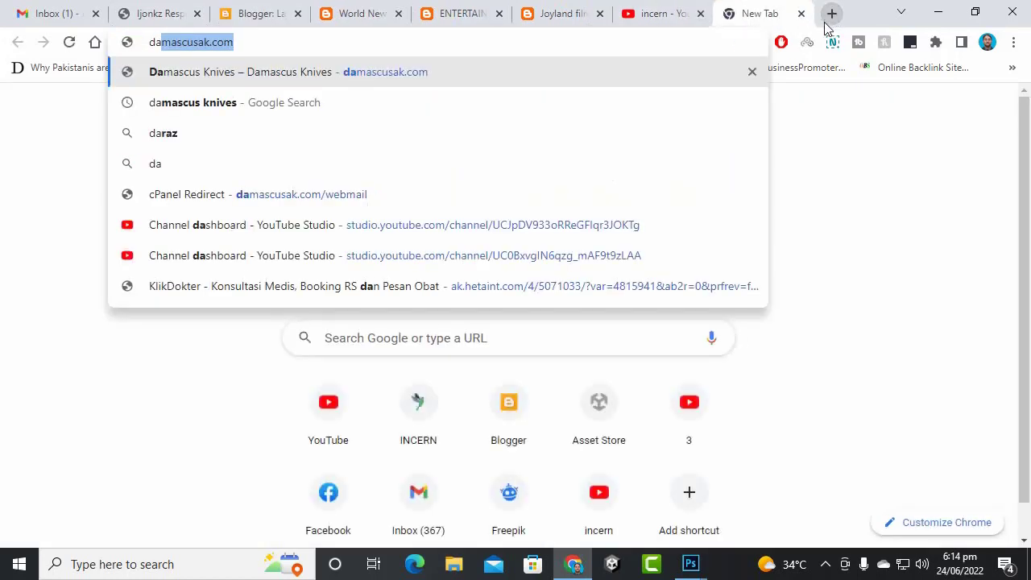
pyautogui.press('Return')
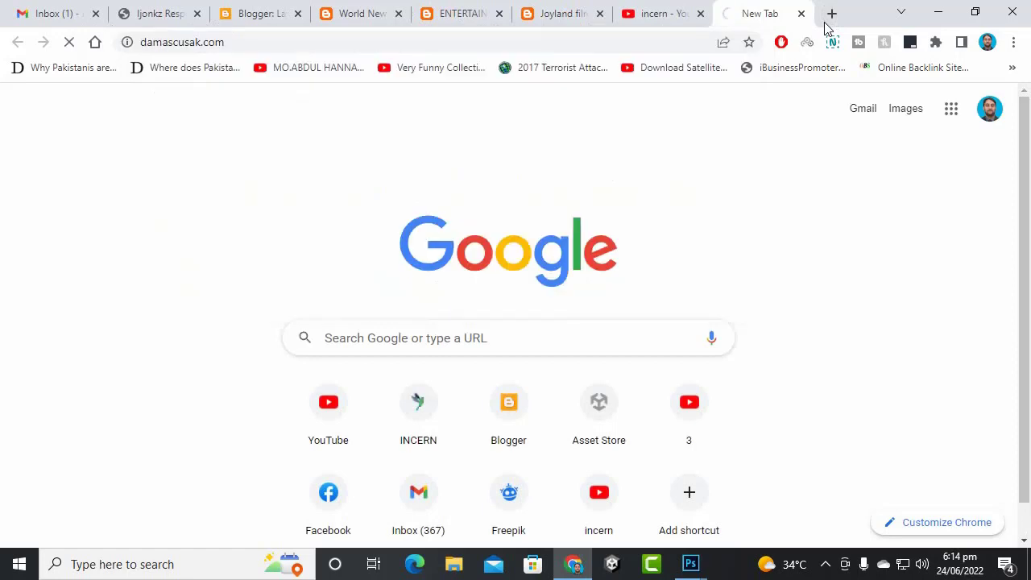
# - Upload damascusakbanner.jpg from the Desktop as the gadget image, shrunk to fit
pyautogui.click(240, 12)
pyautogui.scroll(-3, 445, 387)
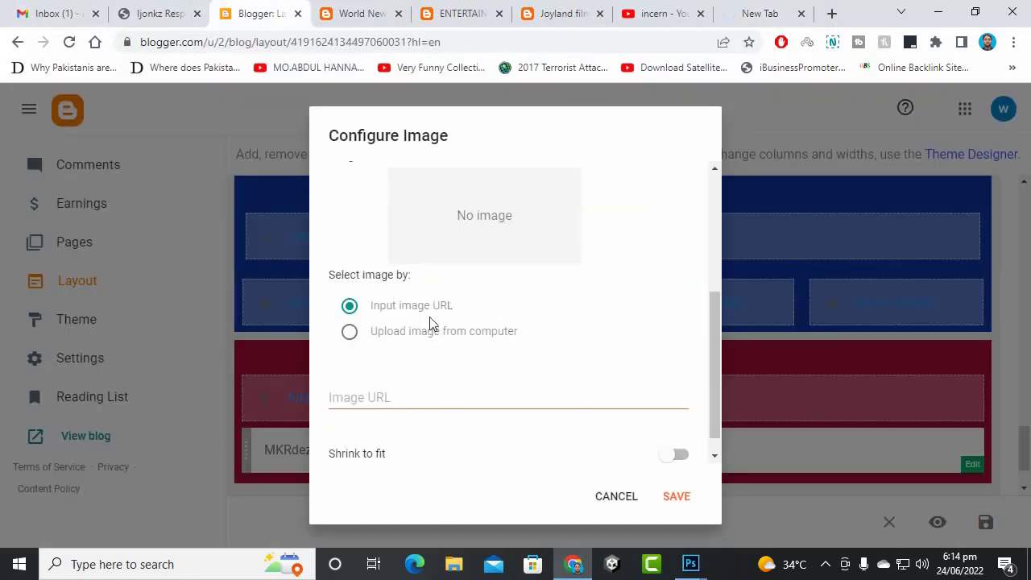
pyautogui.click(427, 326)
pyautogui.click(375, 404)
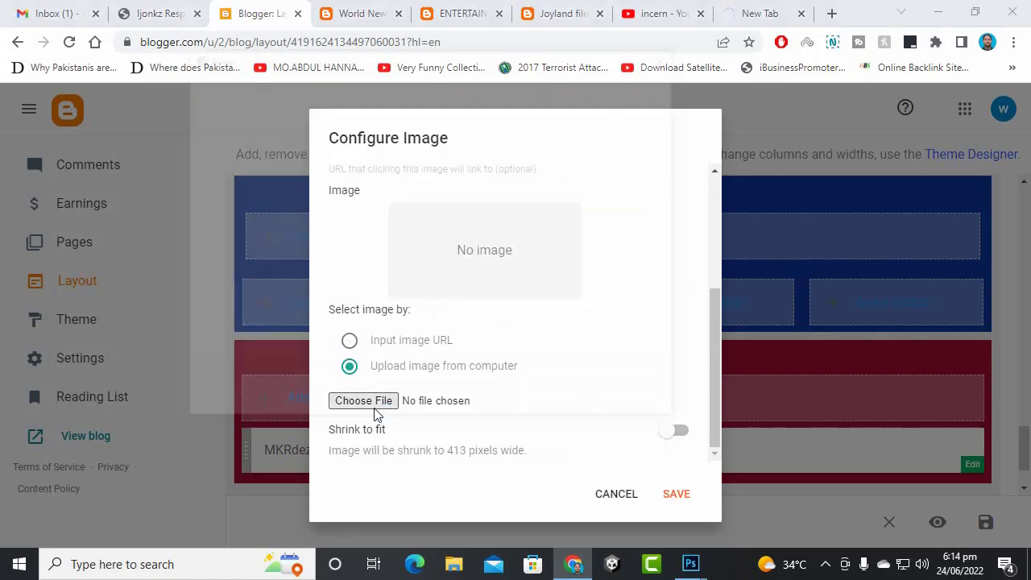
pyautogui.click(319, 89)
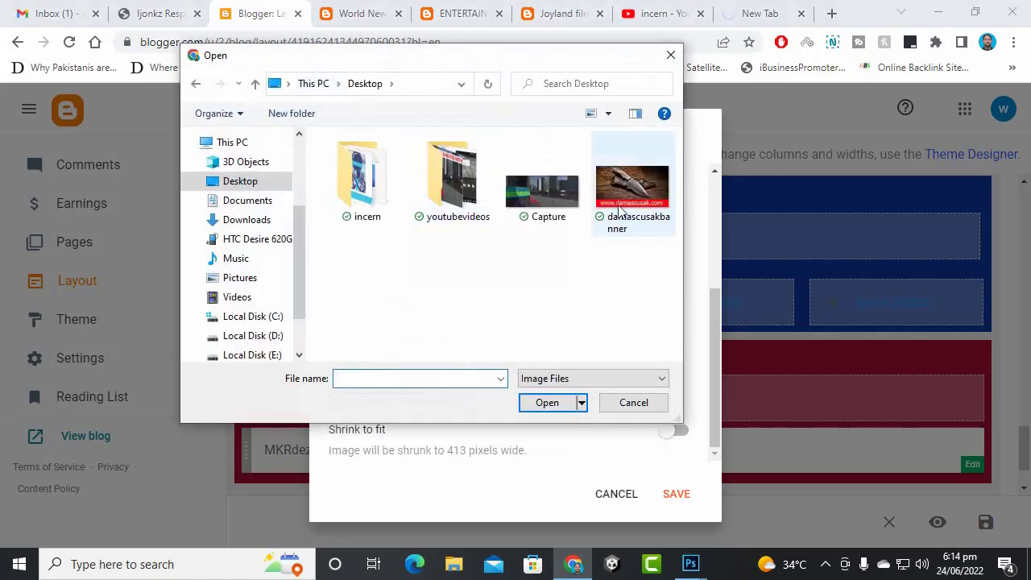
pyautogui.doubleClick(633, 185)
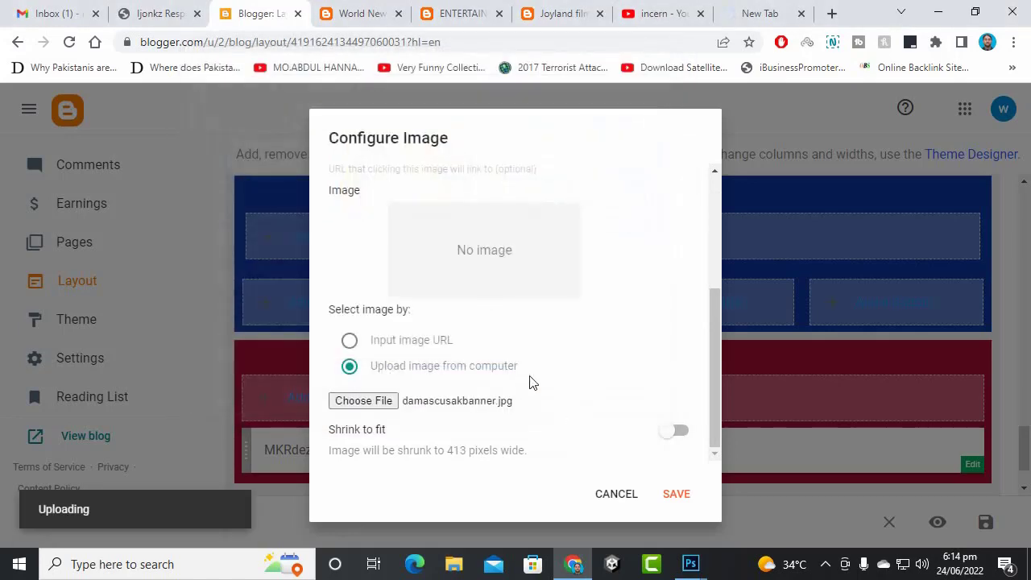
pyautogui.click(675, 432)
# - Copy the Damascus Knives site address from its browser tab
pyautogui.scroll(2, 508, 355)
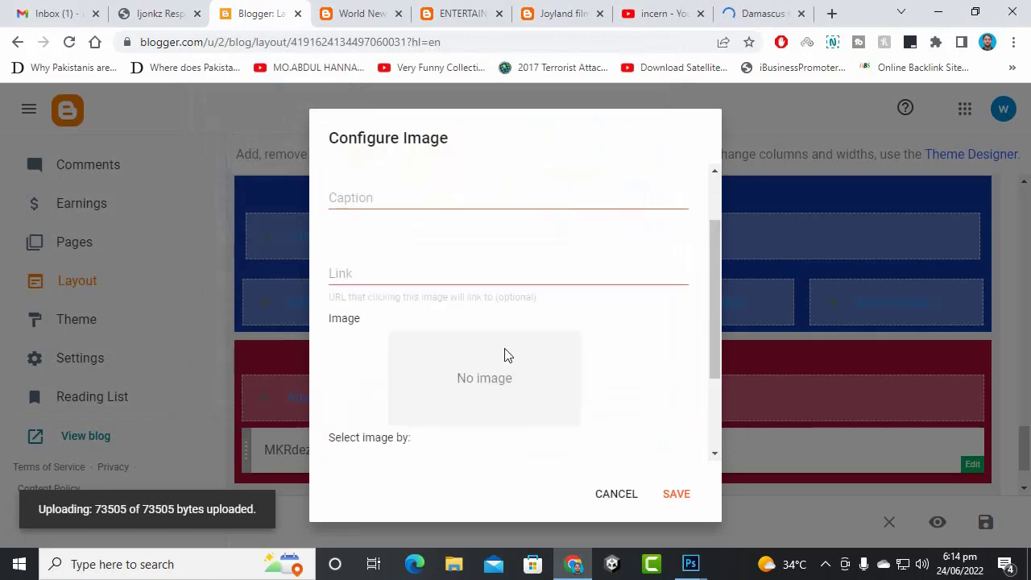
pyautogui.scroll(1, 507, 356)
pyautogui.click(406, 357)
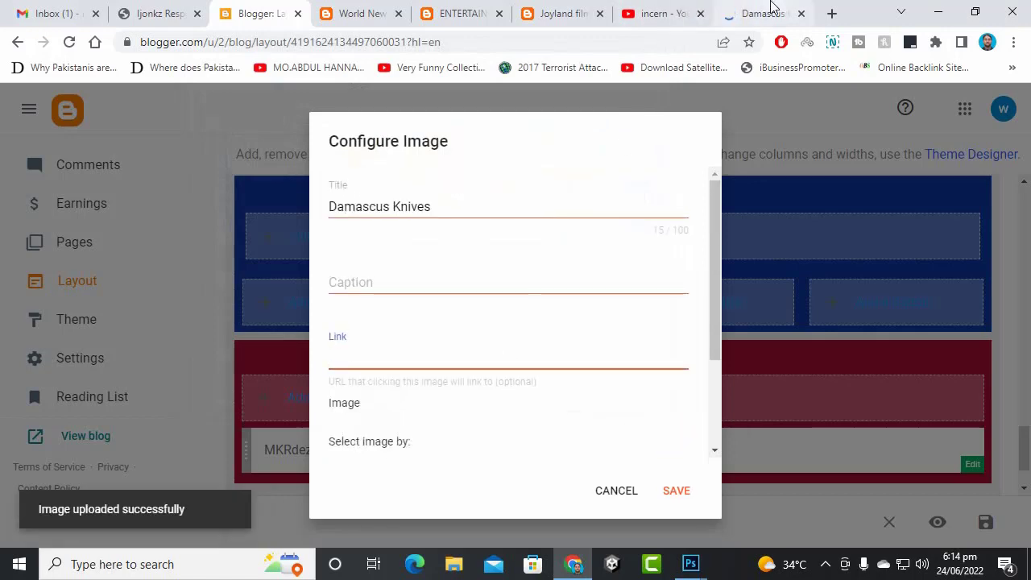
pyautogui.click(770, 7)
pyautogui.rightClick(669, 44)
pyautogui.click(701, 135)
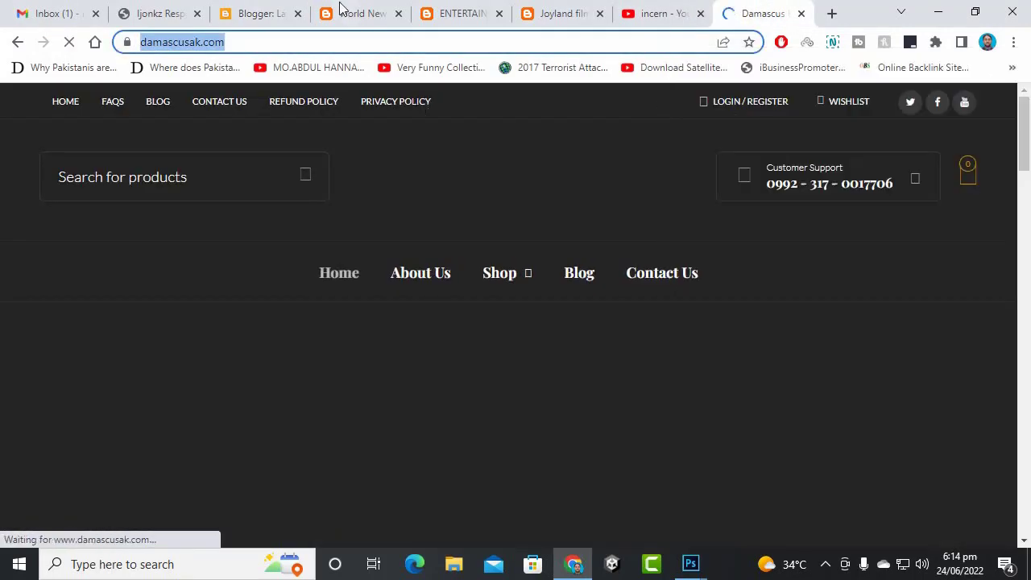
pyautogui.click(181, 12)
pyautogui.click(258, 13)
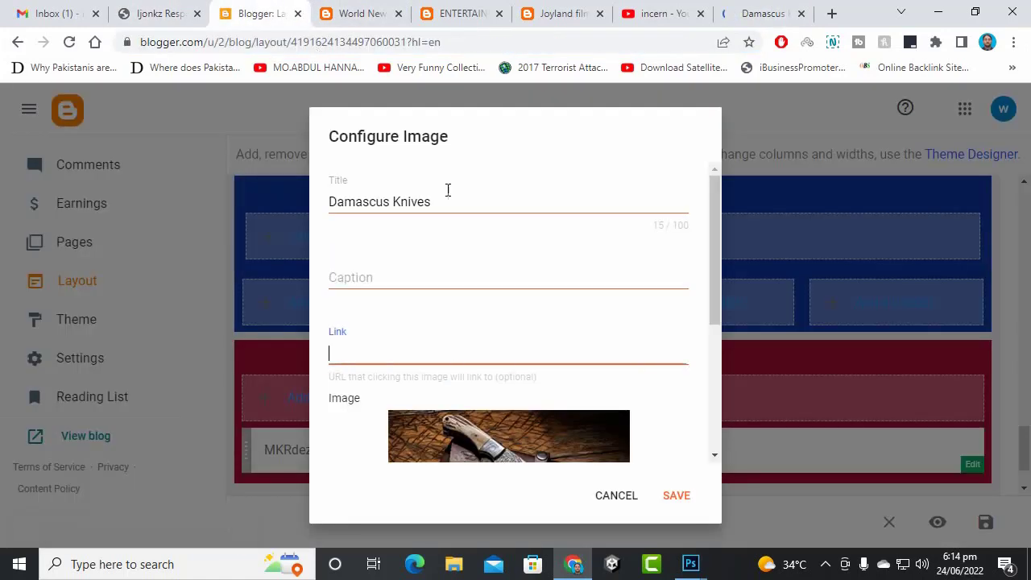
pyautogui.click(452, 273)
pyautogui.click(408, 357)
pyautogui.hotkey('ctrl', 'v')
pyautogui.scroll(-1, 630, 425)
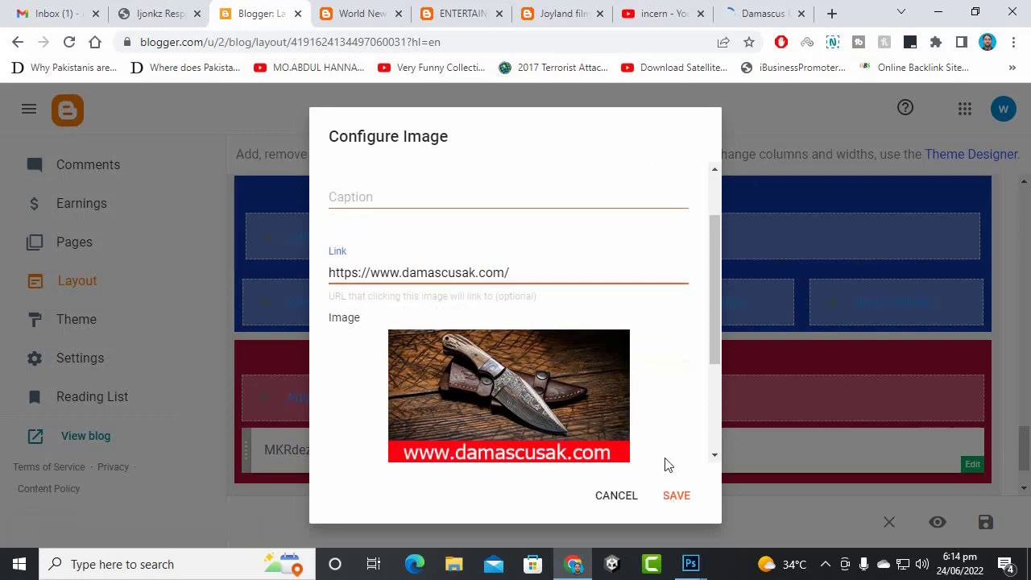
pyautogui.scroll(-2, 665, 465)
pyautogui.click(676, 495)
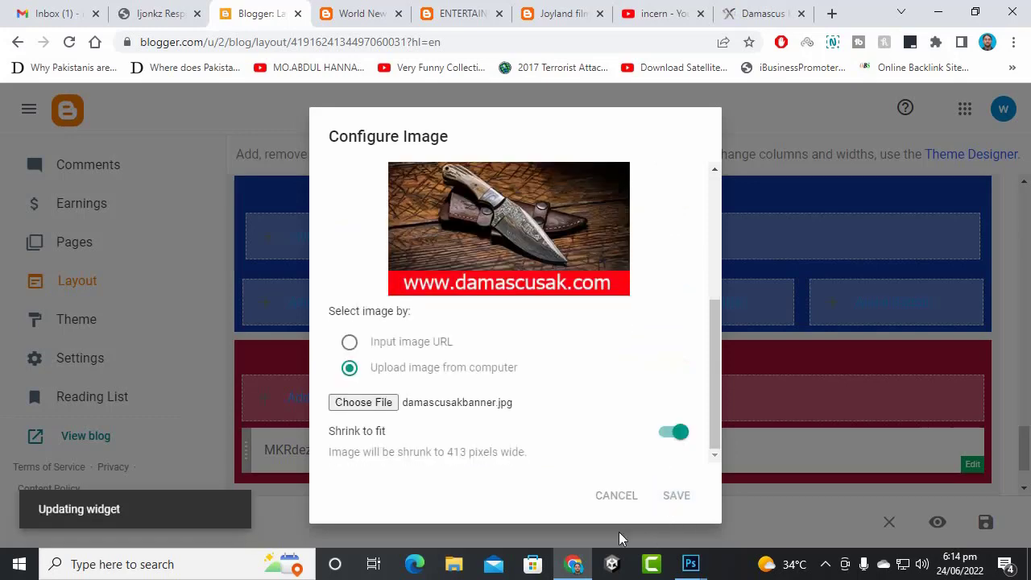
pyautogui.scroll(-2, 536, 357)
pyautogui.scroll(2, 533, 354)
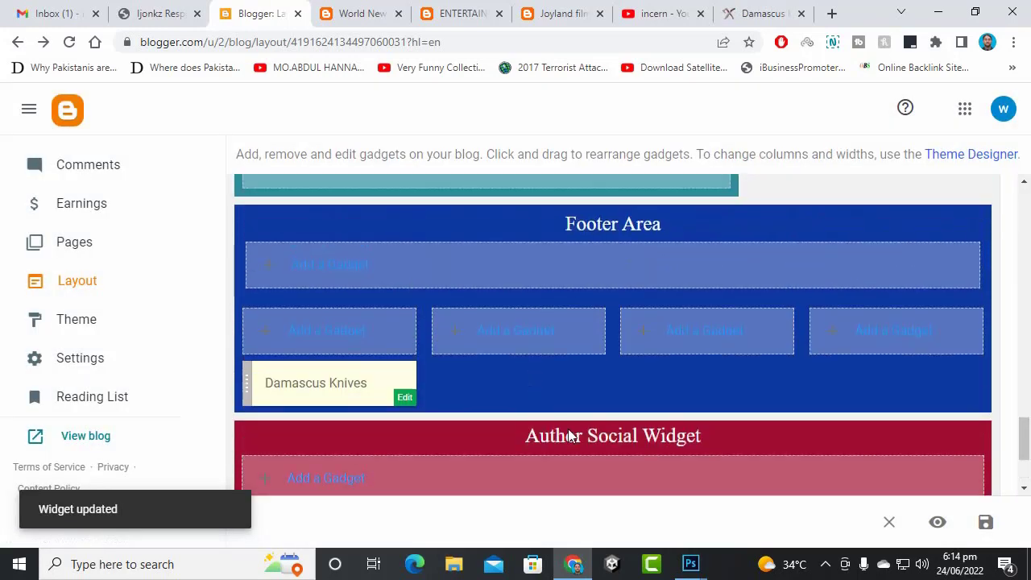
# - Add a footer Labels gadget listing all labels alphabetically with post counts shown, and save it
pyautogui.click(543, 344)
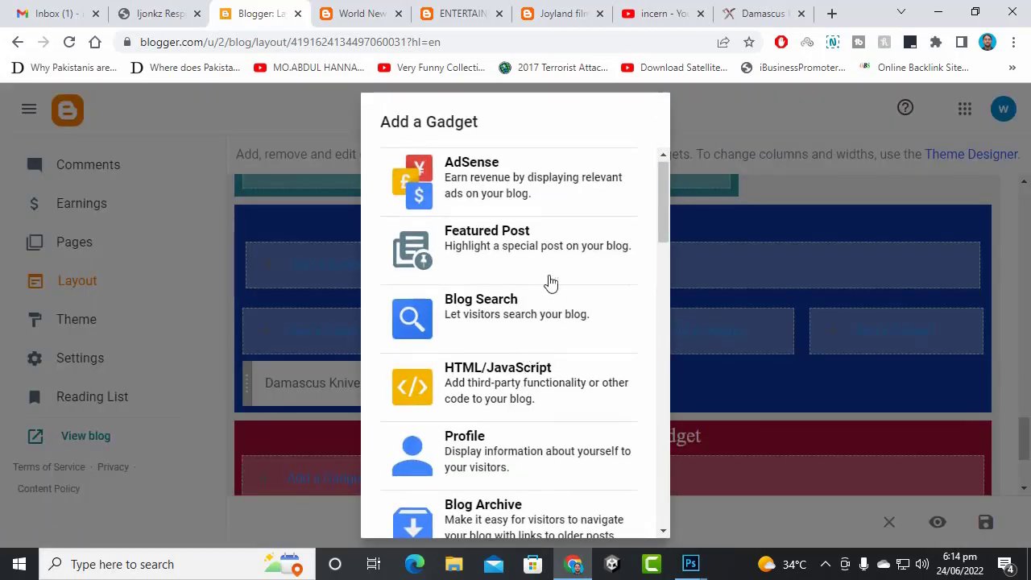
pyautogui.scroll(-3, 551, 300)
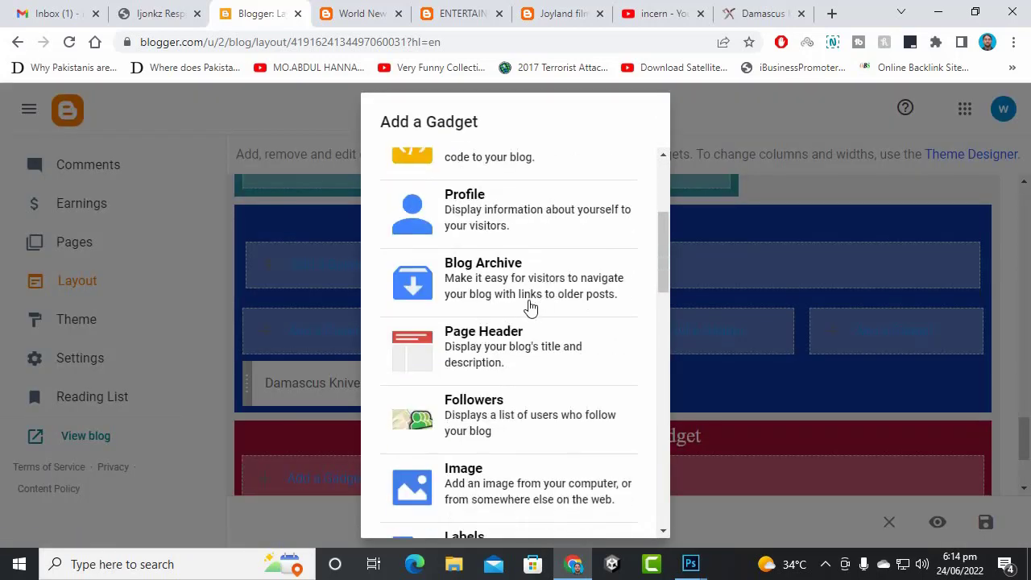
pyautogui.scroll(3, 509, 368)
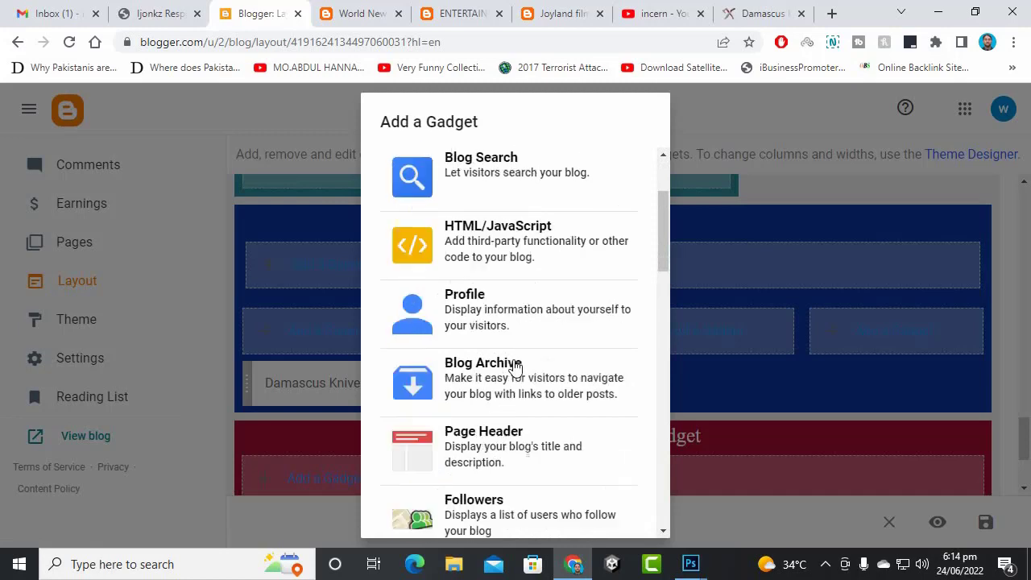
pyautogui.scroll(-5, 507, 372)
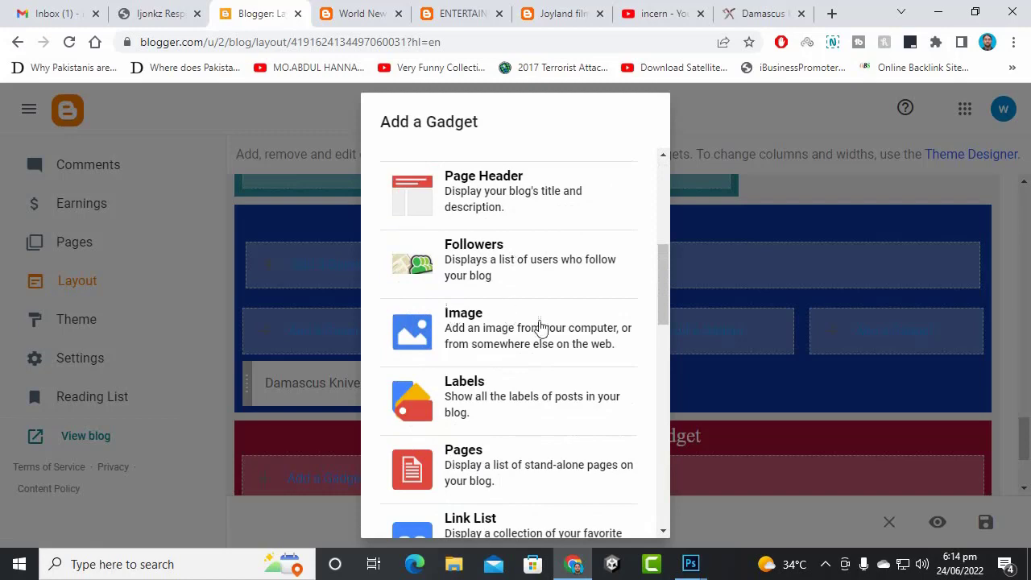
pyautogui.scroll(-2, 532, 346)
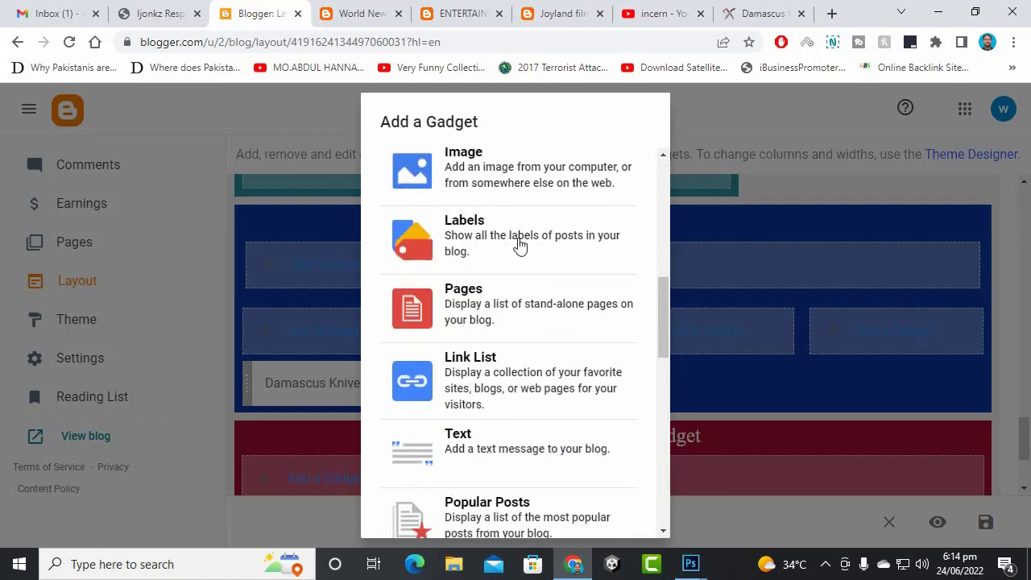
pyautogui.click(519, 247)
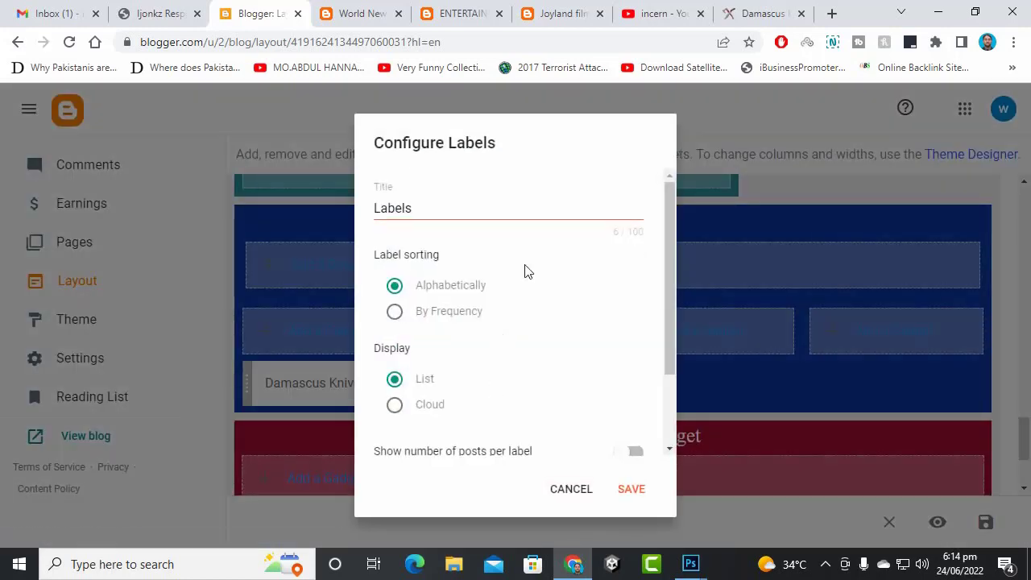
pyautogui.scroll(-1, 538, 306)
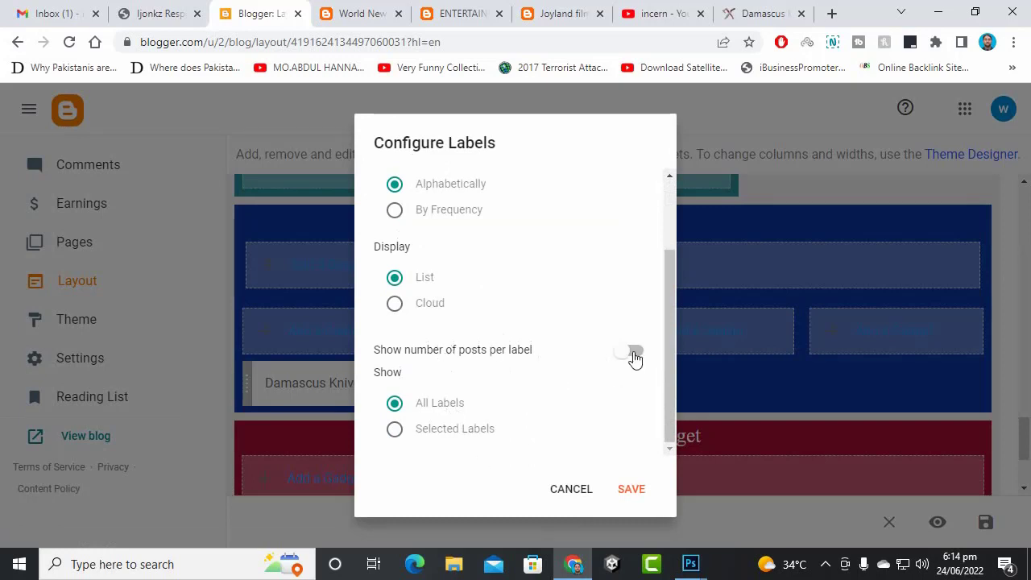
pyautogui.scroll(1, 544, 354)
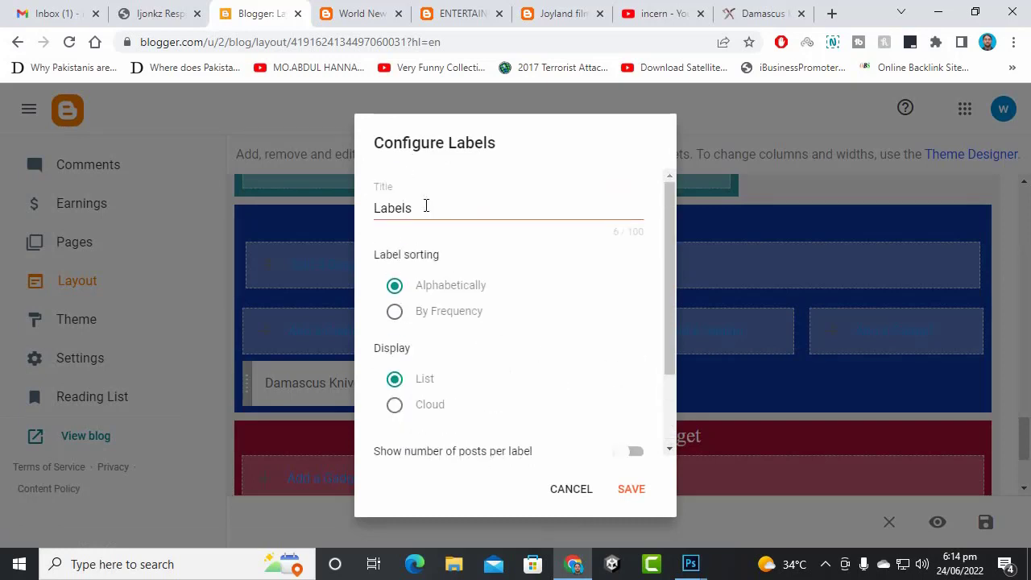
pyautogui.scroll(-1, 580, 379)
pyautogui.click(632, 361)
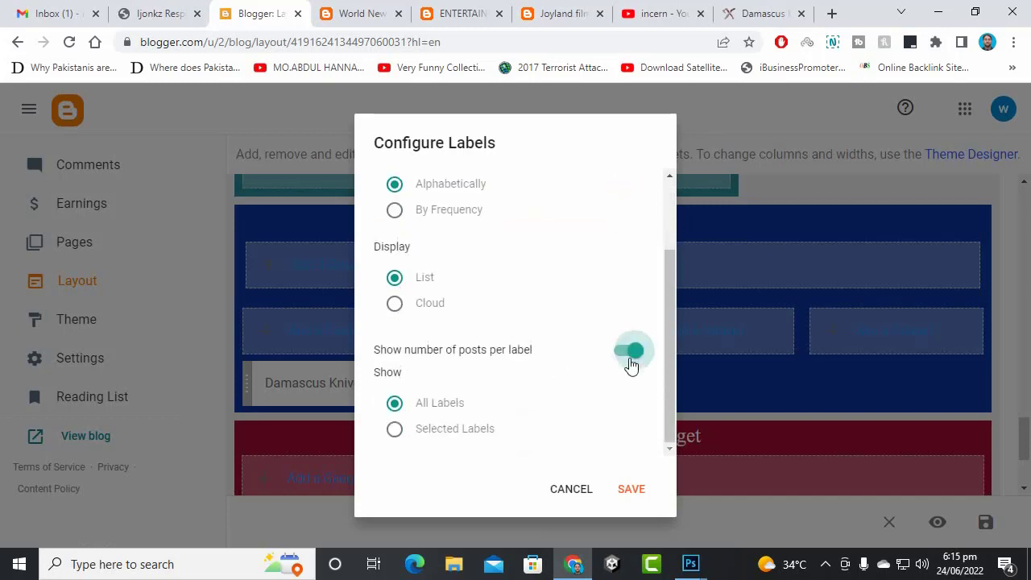
pyautogui.click(635, 490)
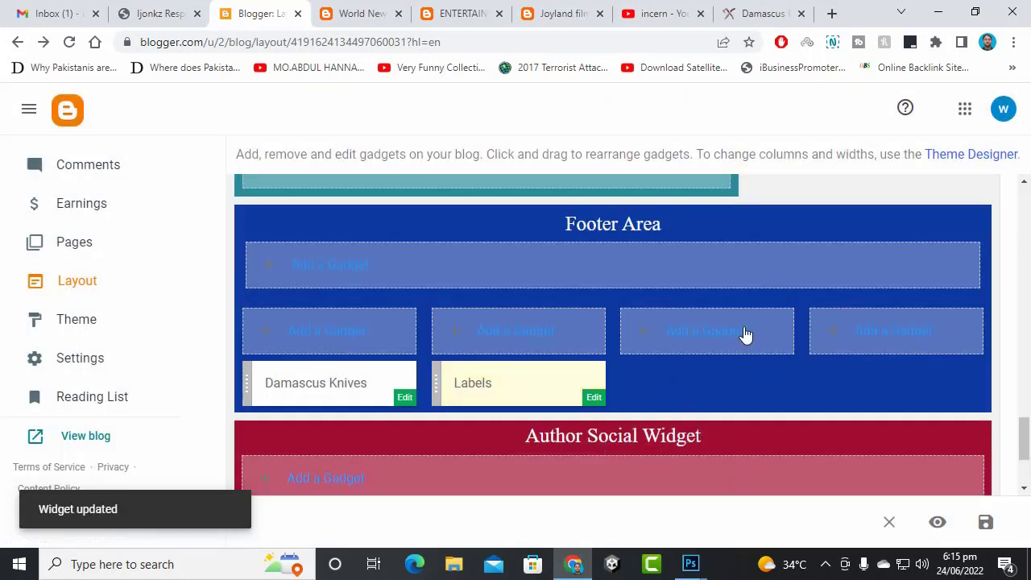
# - Add a Pages gadget to the footer
pyautogui.click(716, 347)
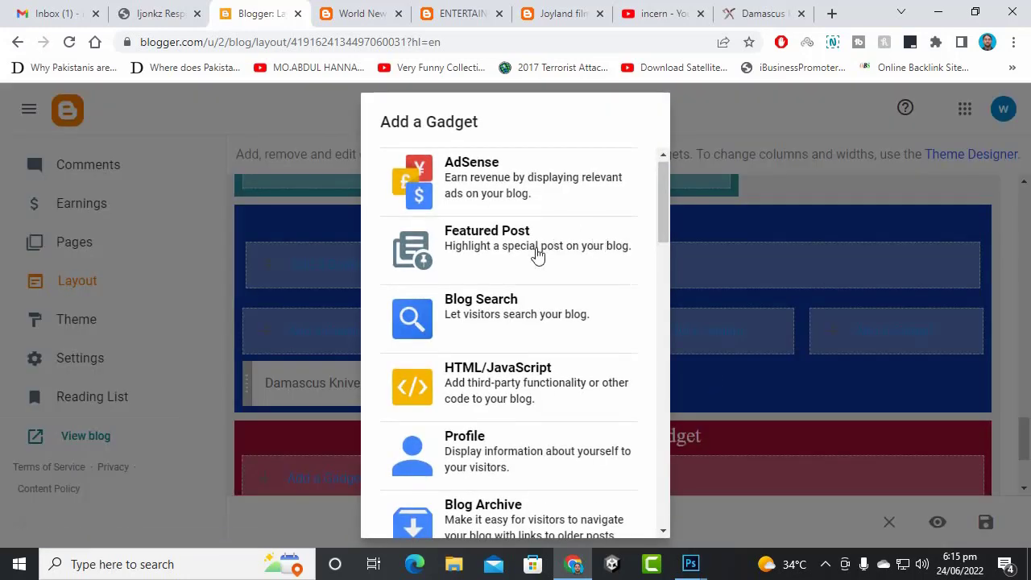
pyautogui.scroll(-5, 547, 375)
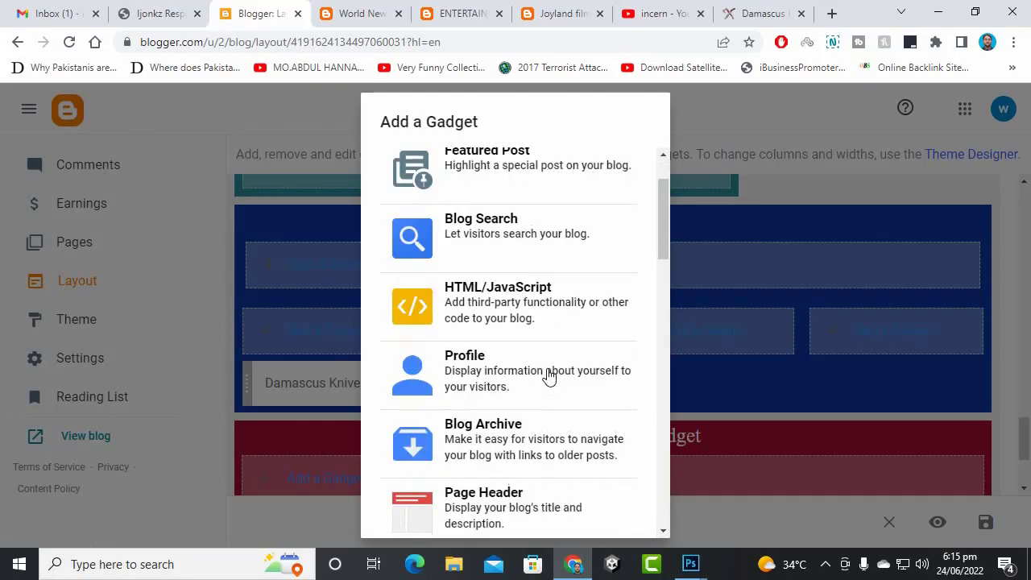
pyautogui.scroll(4, 549, 383)
pyautogui.scroll(-1, 519, 379)
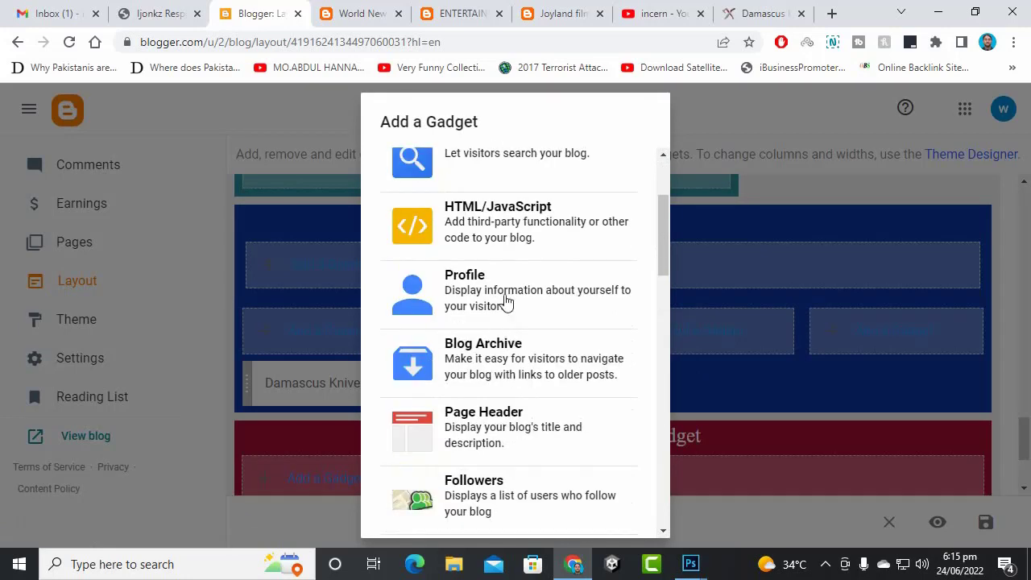
pyautogui.scroll(-3, 576, 376)
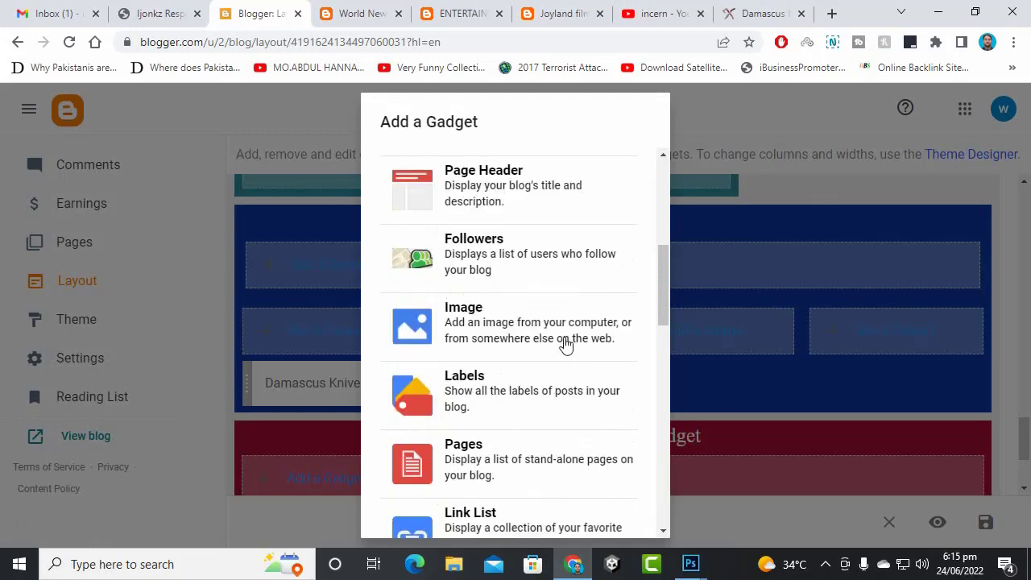
pyautogui.scroll(-3, 566, 344)
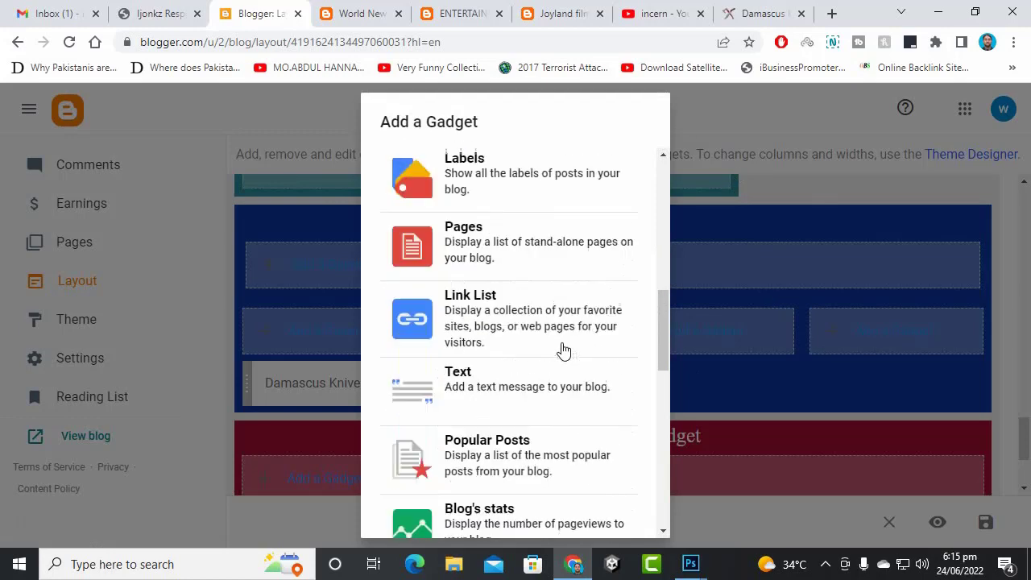
pyautogui.click(526, 223)
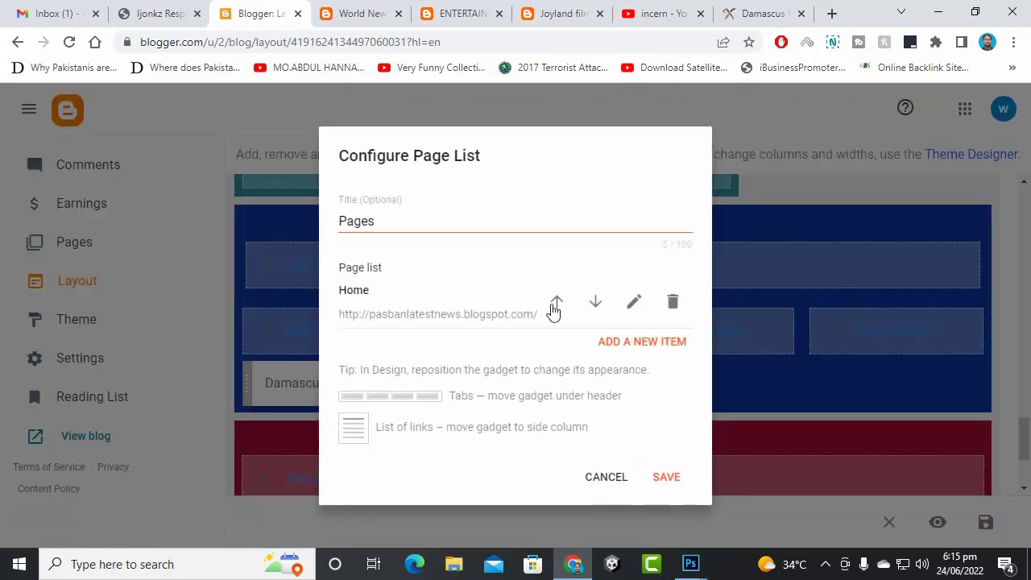
# - Add the Contact and Terms pages to the page list
pyautogui.click(644, 344)
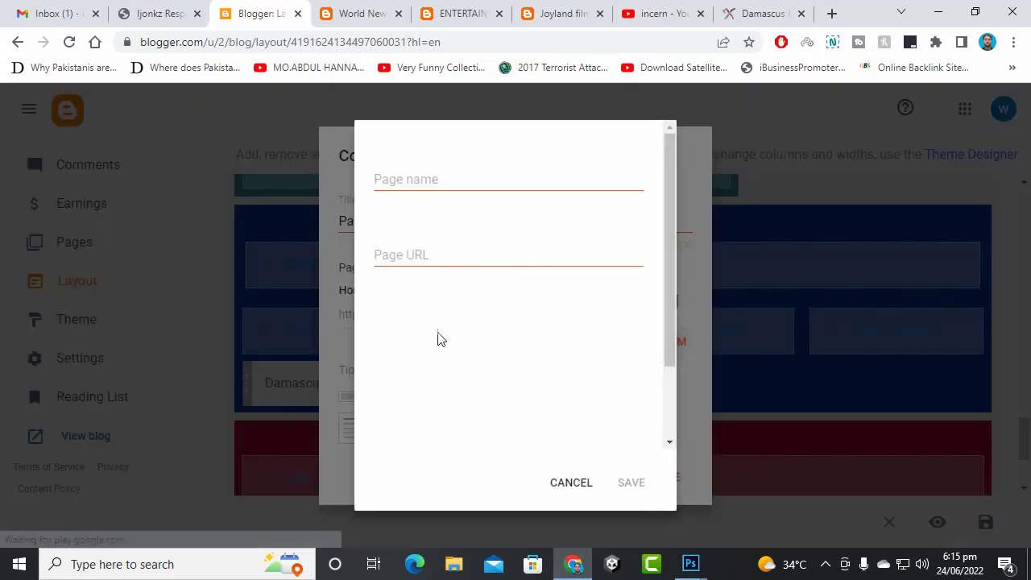
pyautogui.click(449, 190)
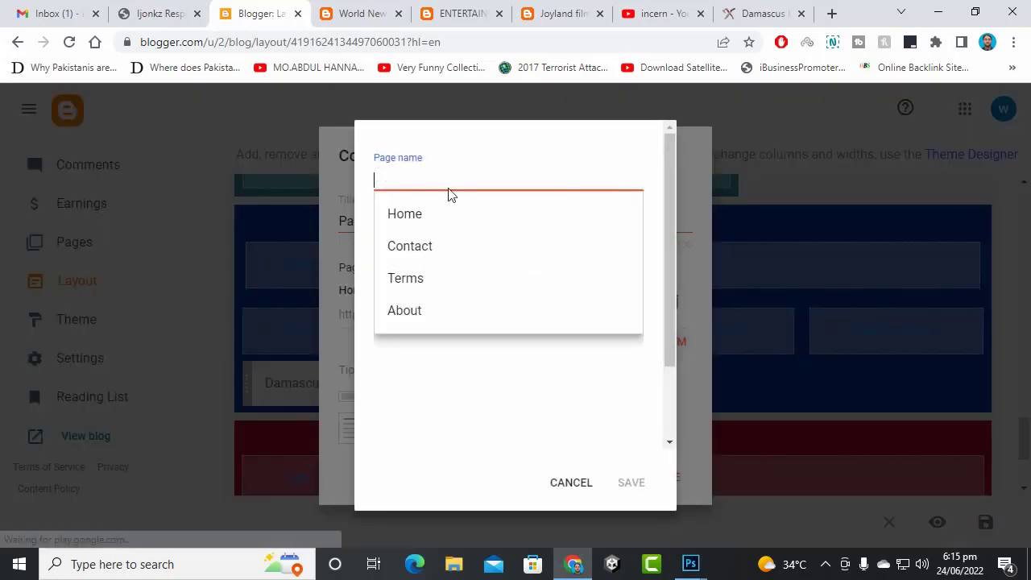
pyautogui.click(440, 249)
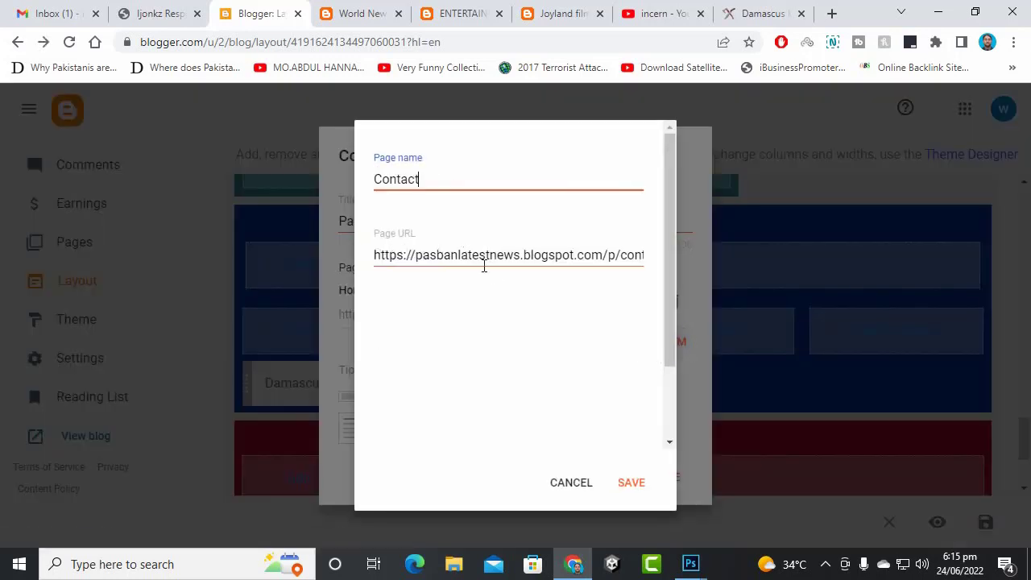
pyautogui.click(637, 485)
pyautogui.click(638, 403)
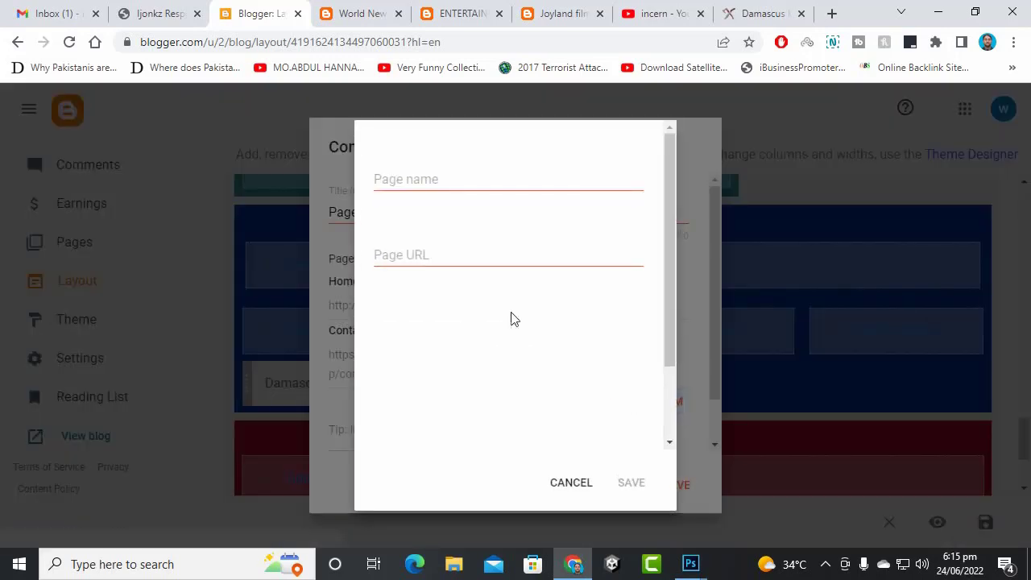
pyautogui.click(492, 182)
pyautogui.click(471, 277)
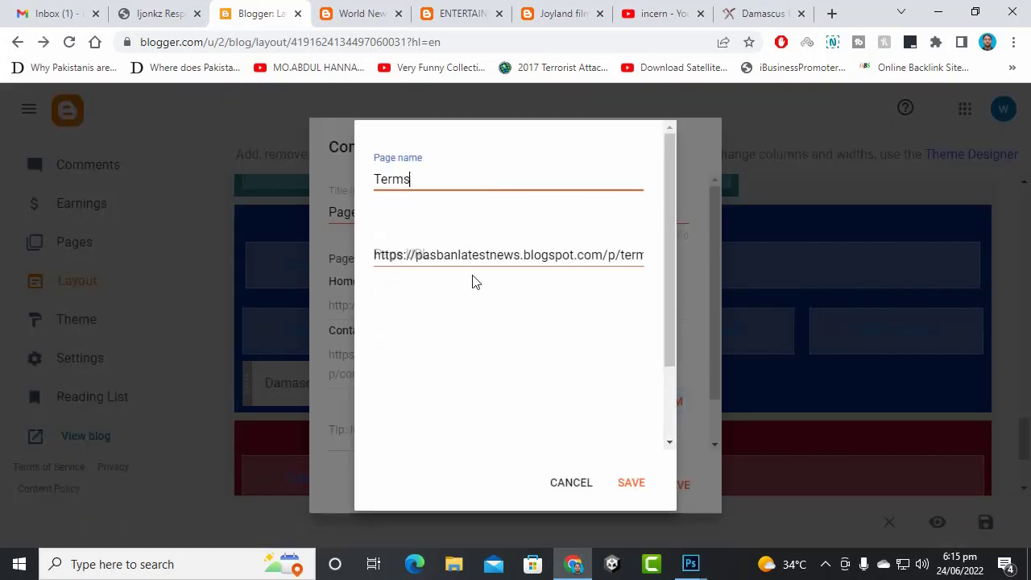
pyautogui.click(632, 483)
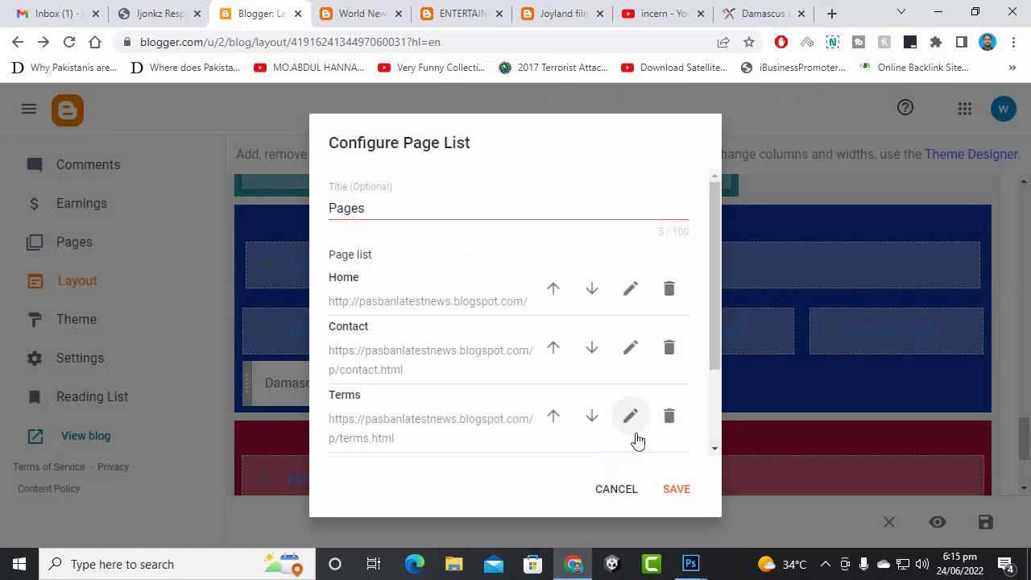
# - Add the About page and save the Pages gadget
pyautogui.scroll(-2, 659, 422)
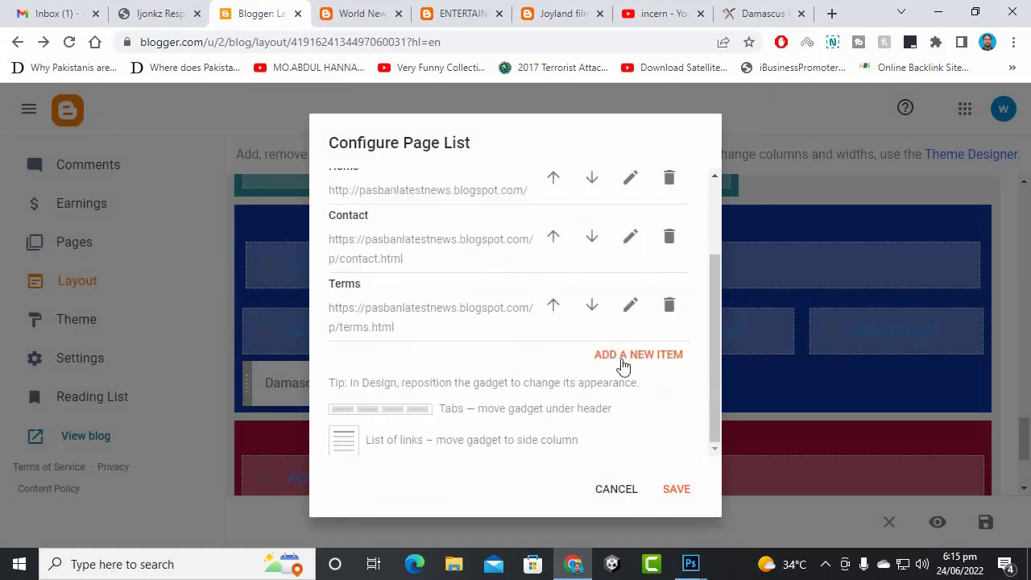
pyautogui.click(622, 359)
pyautogui.click(456, 178)
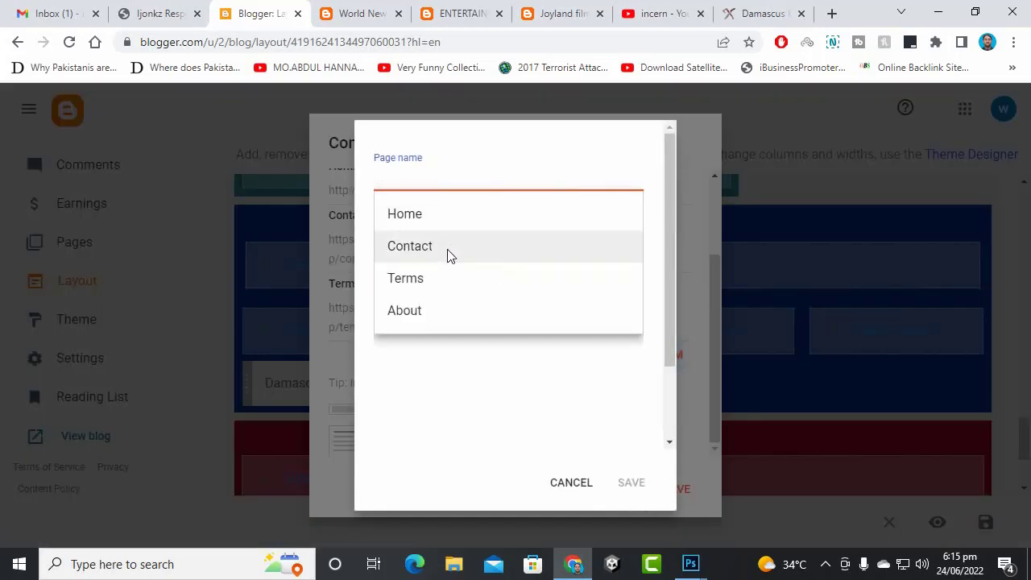
pyautogui.click(436, 311)
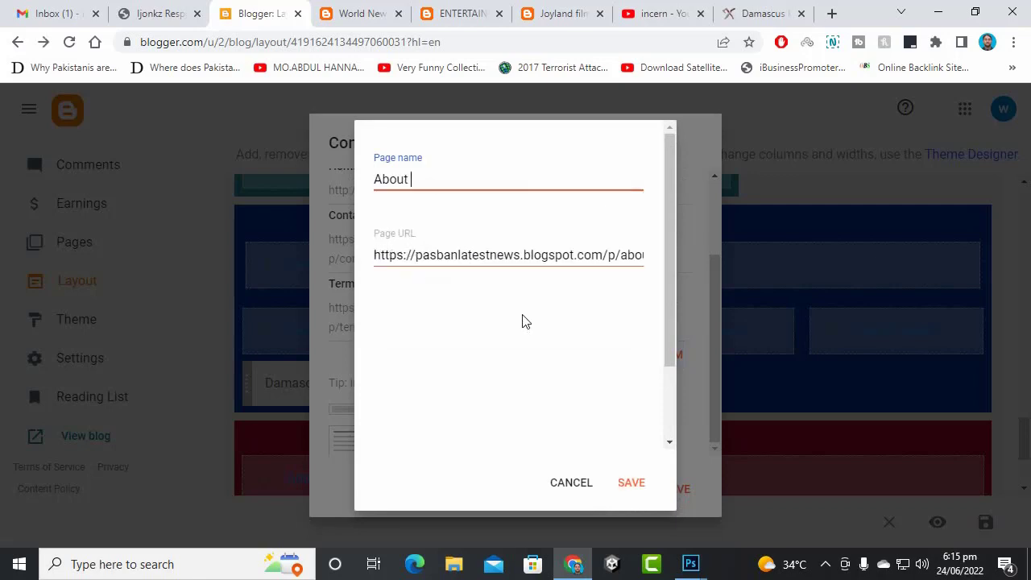
pyautogui.click(628, 483)
pyautogui.click(681, 493)
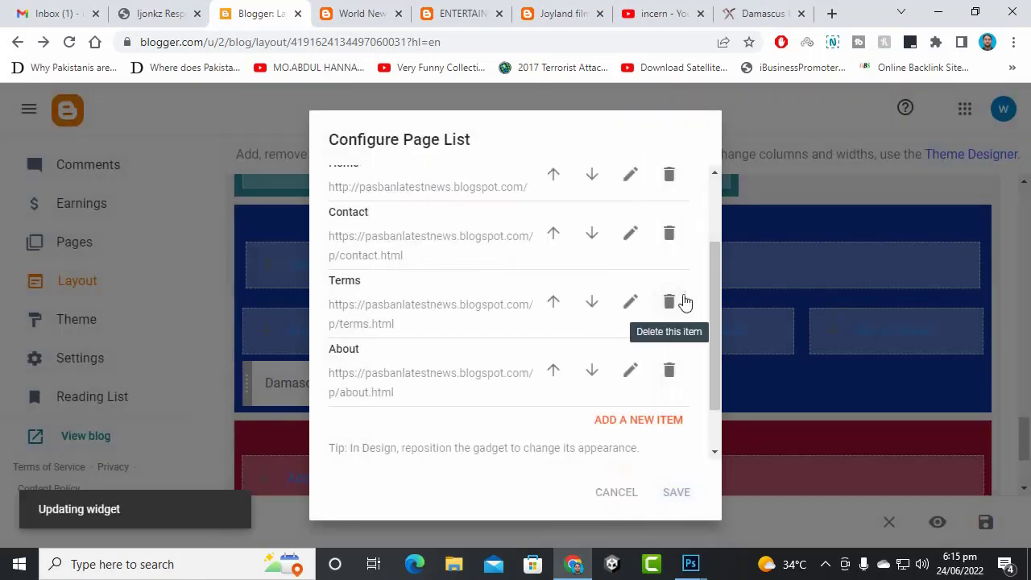
pyautogui.scroll(-1, 931, 292)
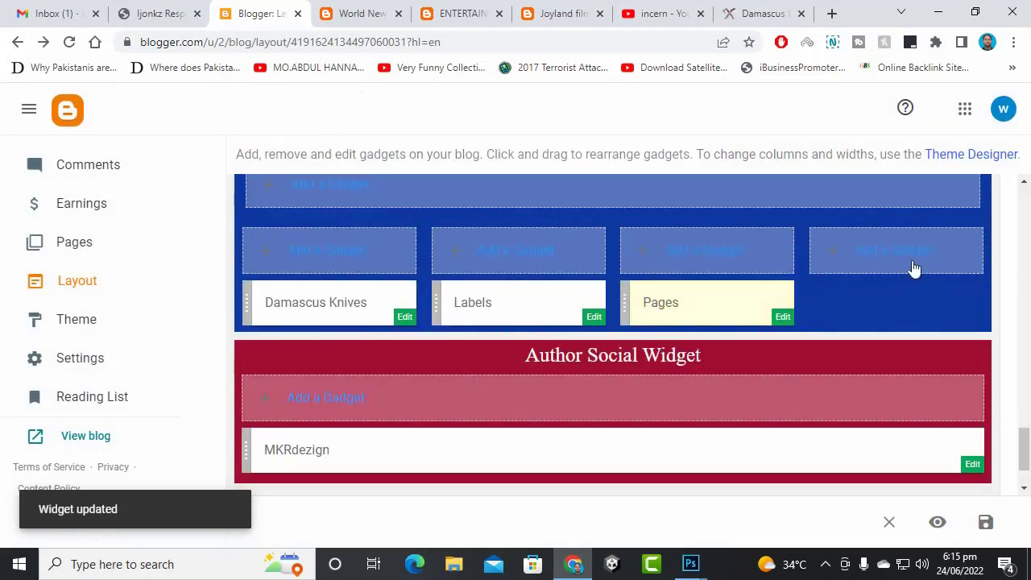
# - Add a Wikipedia gadget titled 'Wikipedia' to the empty footer slot and save the layout
pyautogui.click(903, 272)
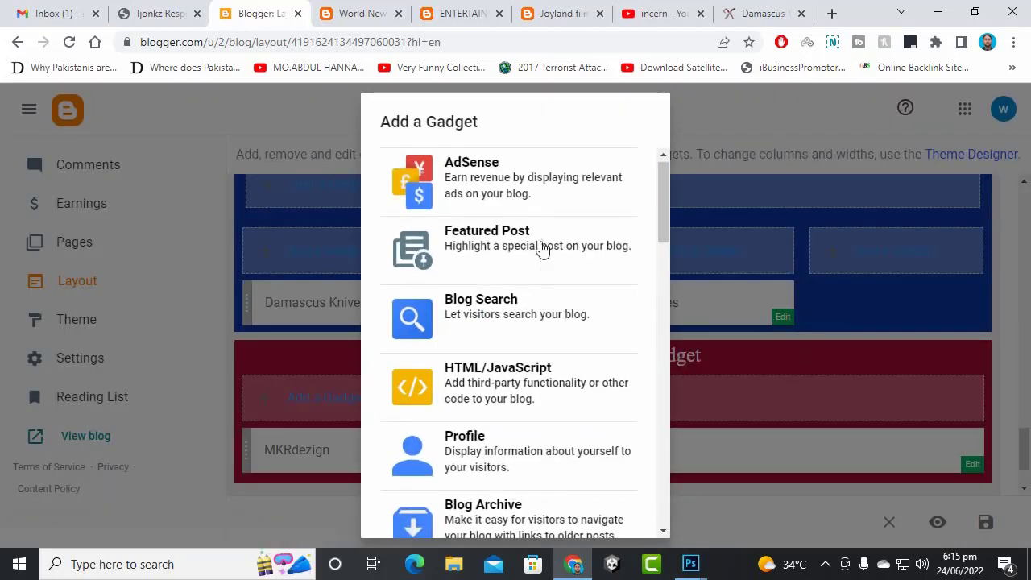
pyautogui.scroll(-1, 546, 238)
pyautogui.scroll(-3, 546, 238)
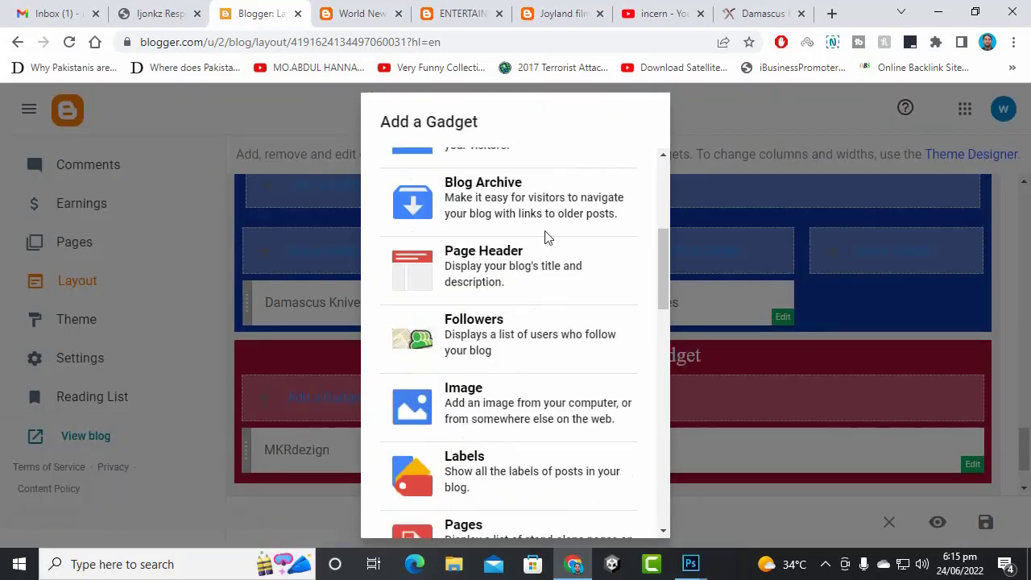
pyautogui.scroll(-1, 546, 239)
pyautogui.scroll(1, 544, 237)
pyautogui.scroll(-2, 510, 369)
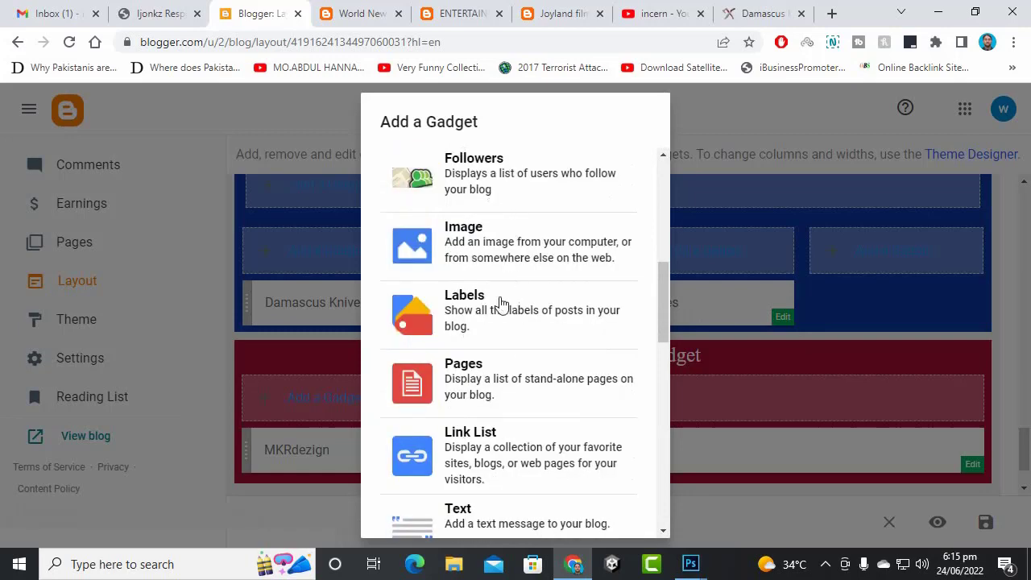
pyautogui.scroll(-3, 497, 309)
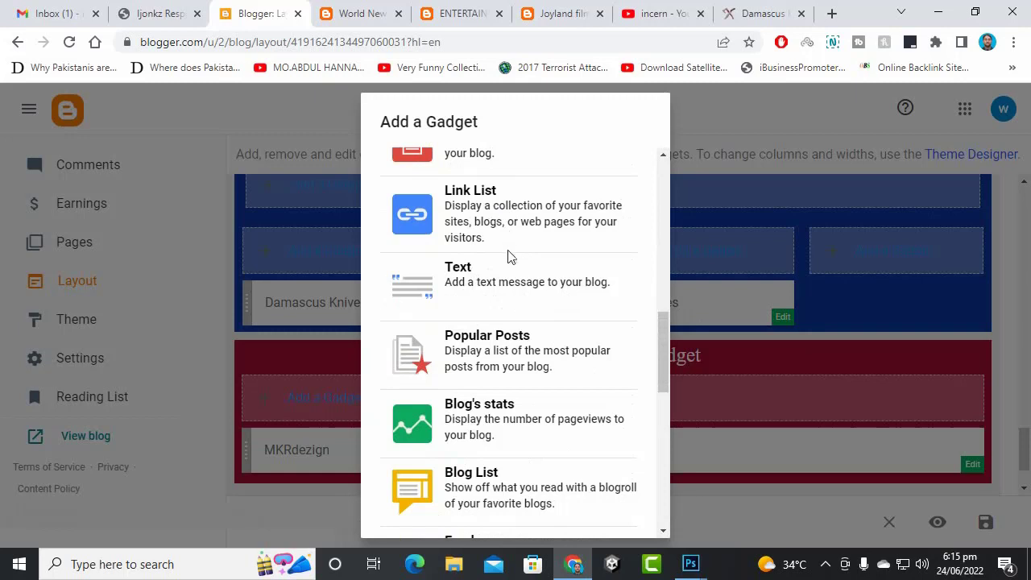
pyautogui.scroll(-1, 497, 258)
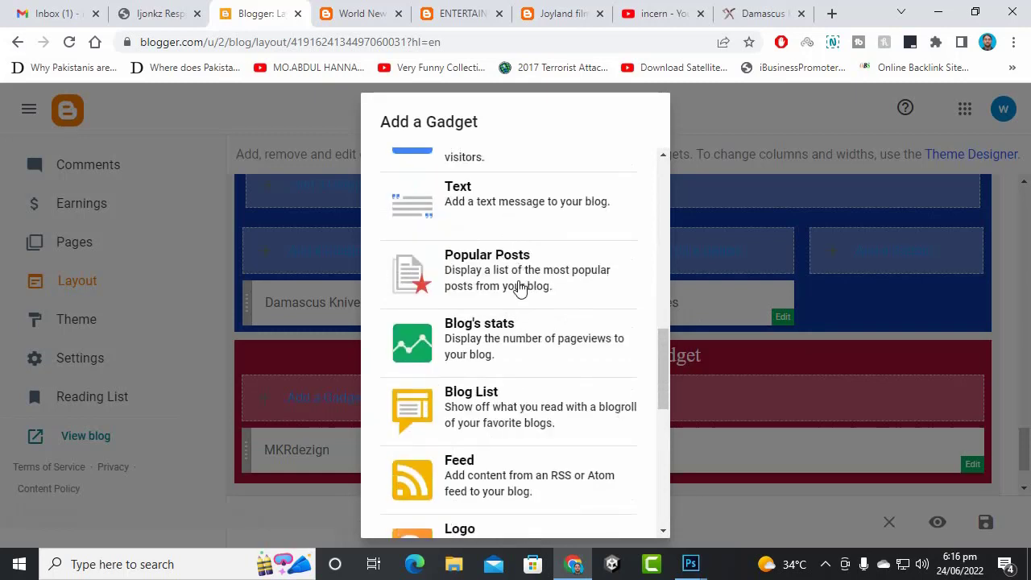
pyautogui.scroll(-1, 515, 319)
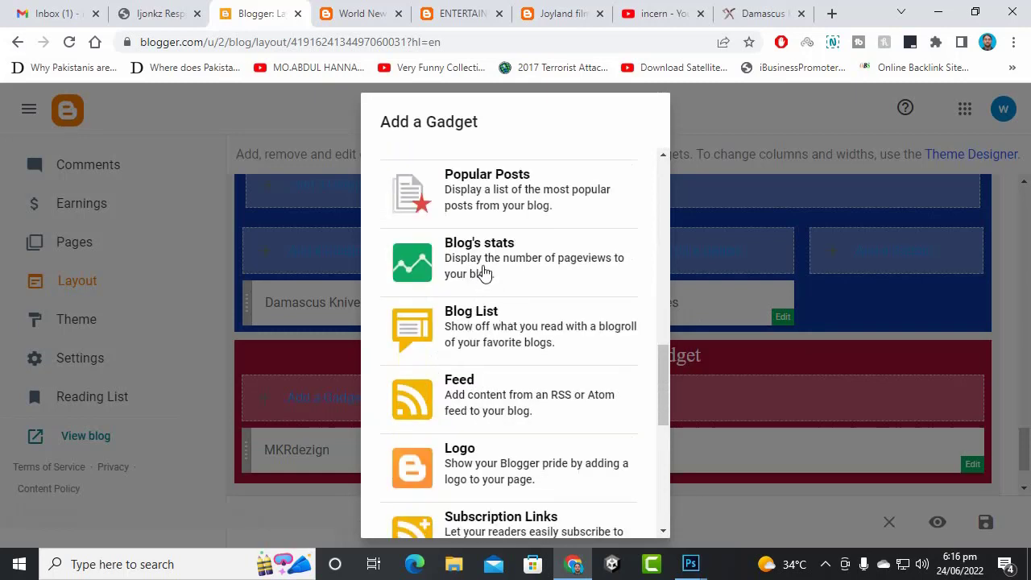
pyautogui.scroll(-1, 480, 269)
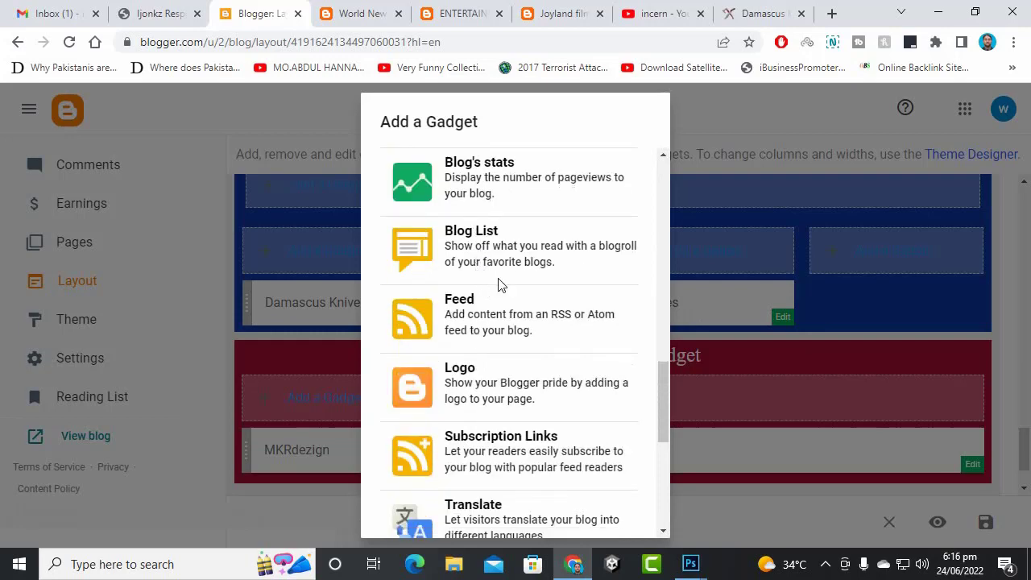
pyautogui.scroll(-3, 490, 326)
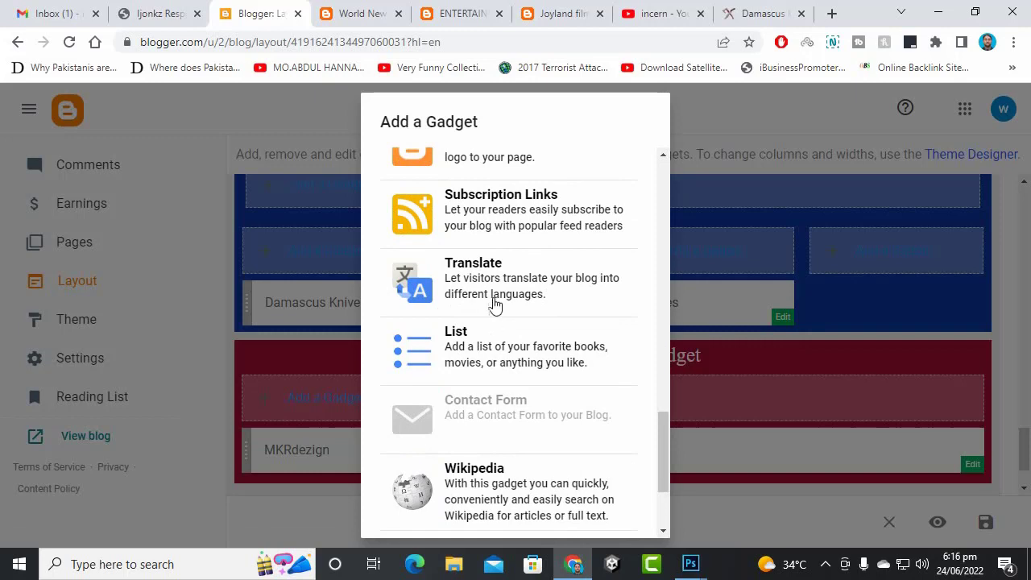
pyautogui.scroll(-2, 482, 358)
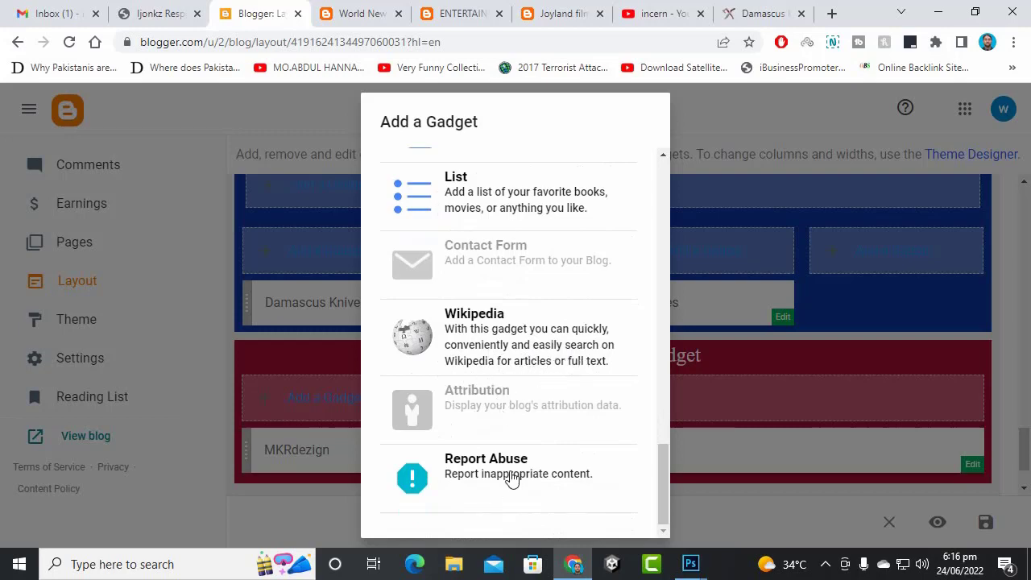
pyautogui.click(492, 337)
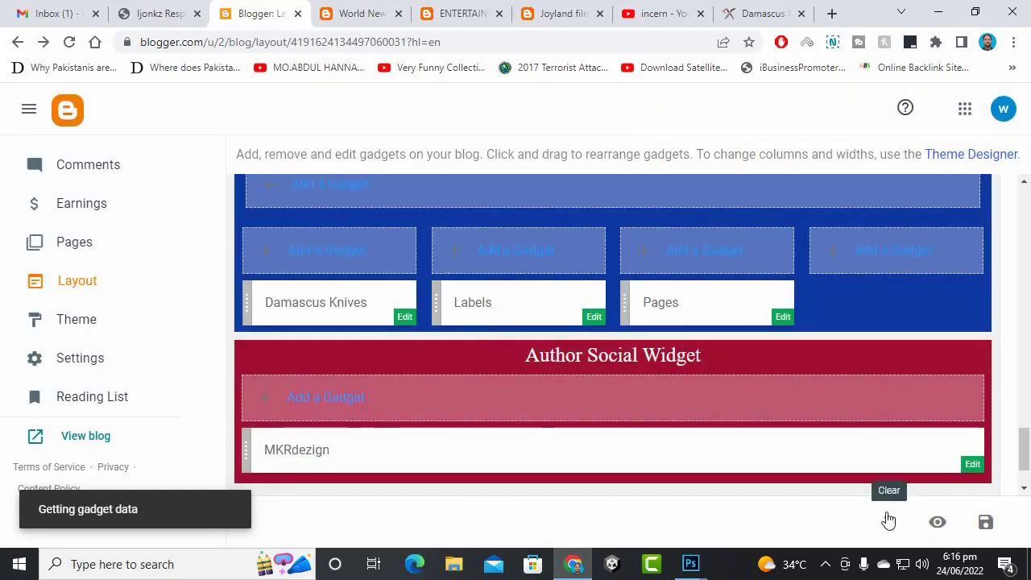
pyautogui.scroll(-1, 918, 332)
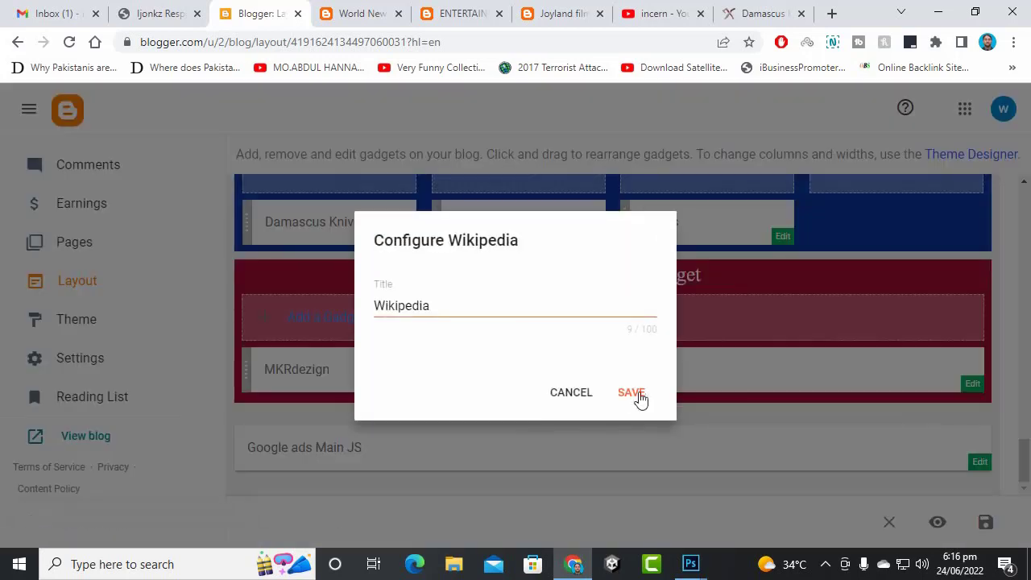
pyautogui.click(634, 394)
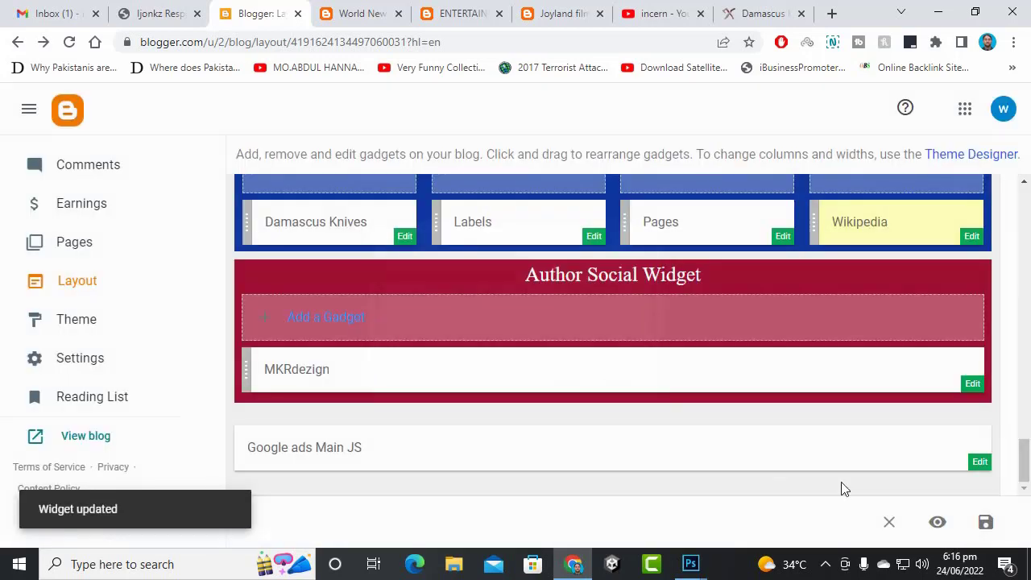
pyautogui.click(993, 523)
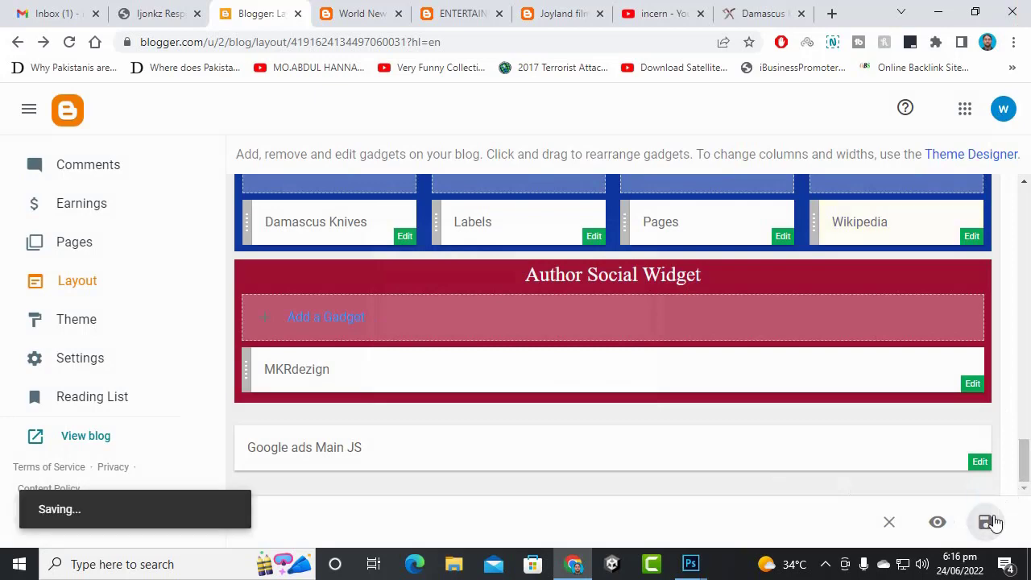
# - Reload the live blog and test the footer's Damascus Knives image link
pyautogui.click(330, 11)
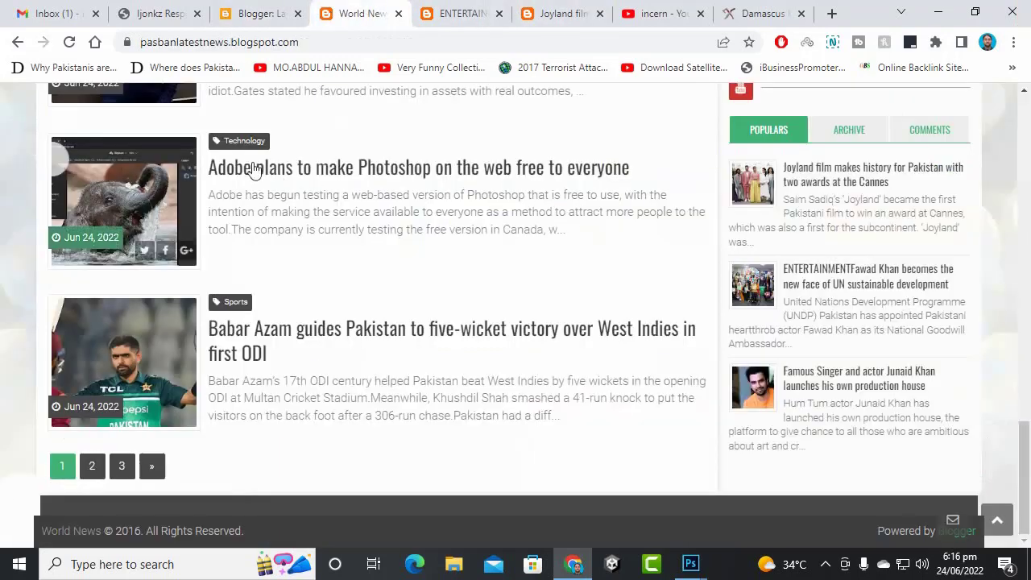
pyautogui.scroll(15, 260, 166)
pyautogui.click(81, 105)
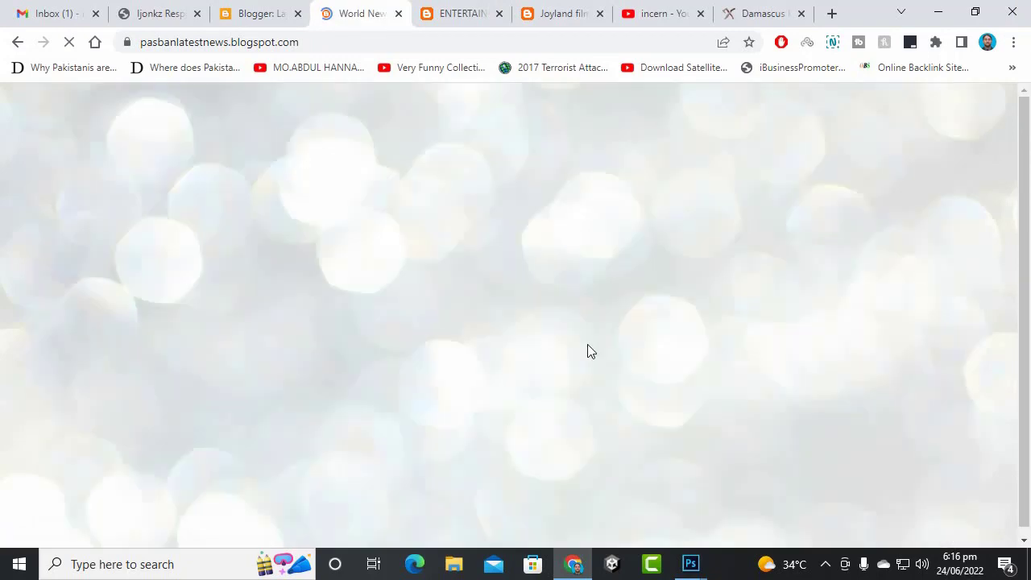
pyautogui.scroll(-13, 590, 350)
pyautogui.scroll(-2, 593, 352)
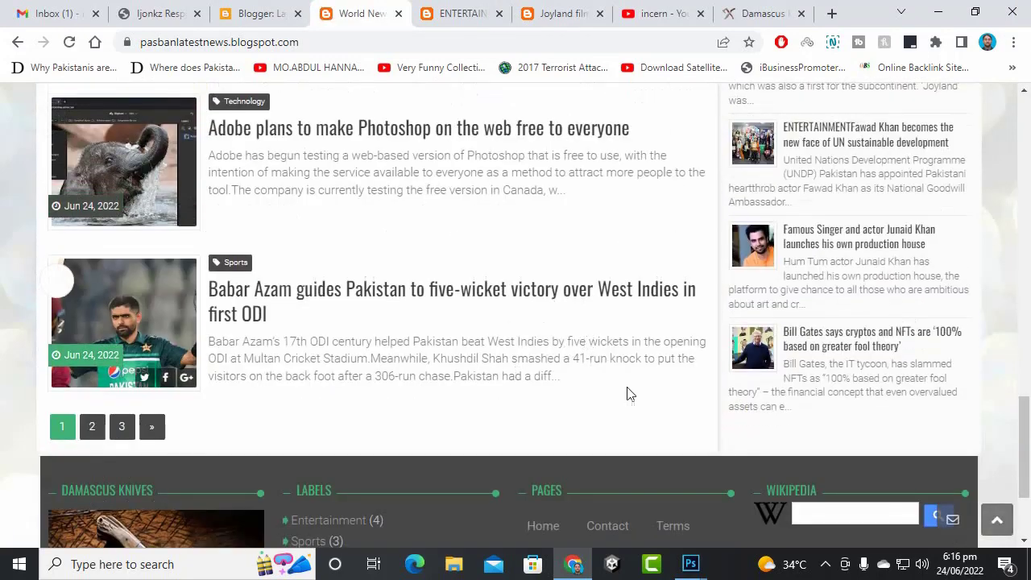
pyautogui.moveTo(1017, 451); pyautogui.dragTo(1026, 493)
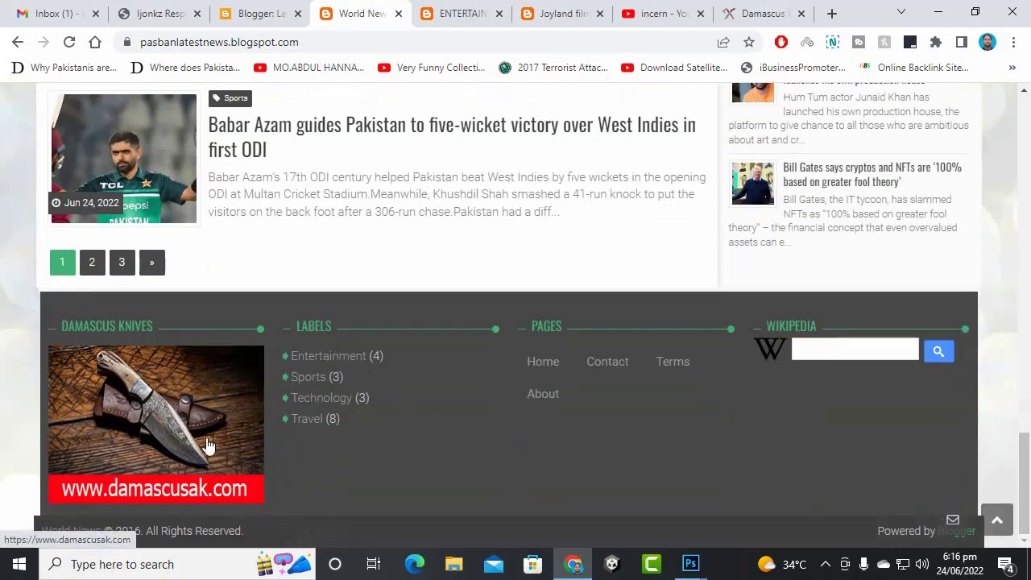
pyautogui.click(164, 440)
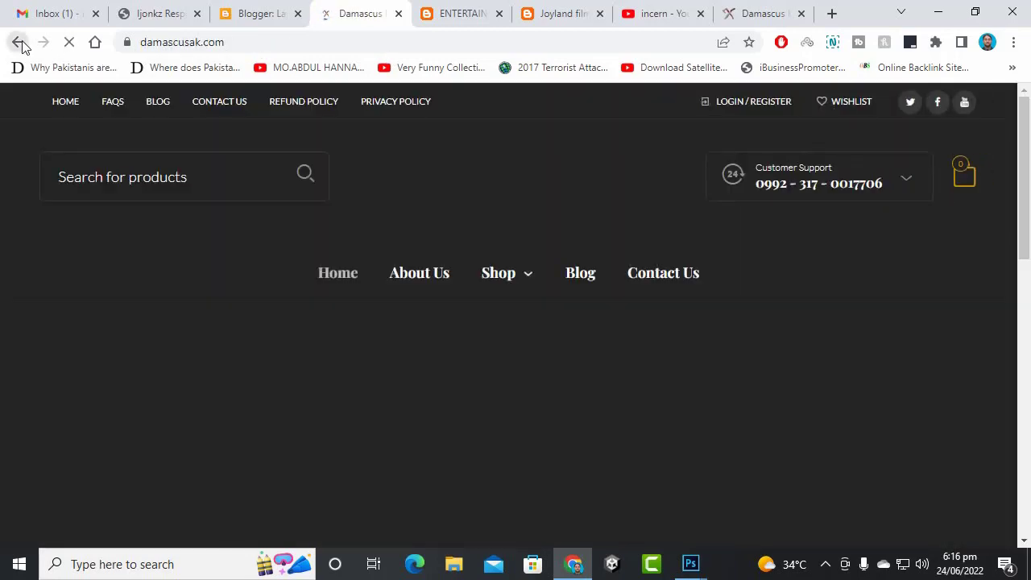
pyautogui.click(18, 42)
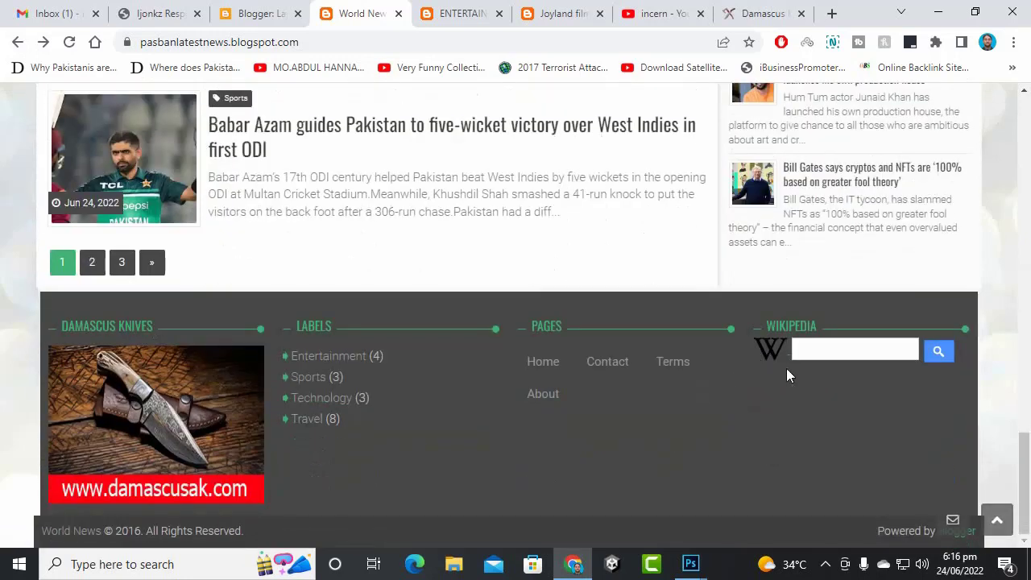
# - Try the footer's Wikipedia search box, then return to the Blogger dashboard
pyautogui.click(811, 350)
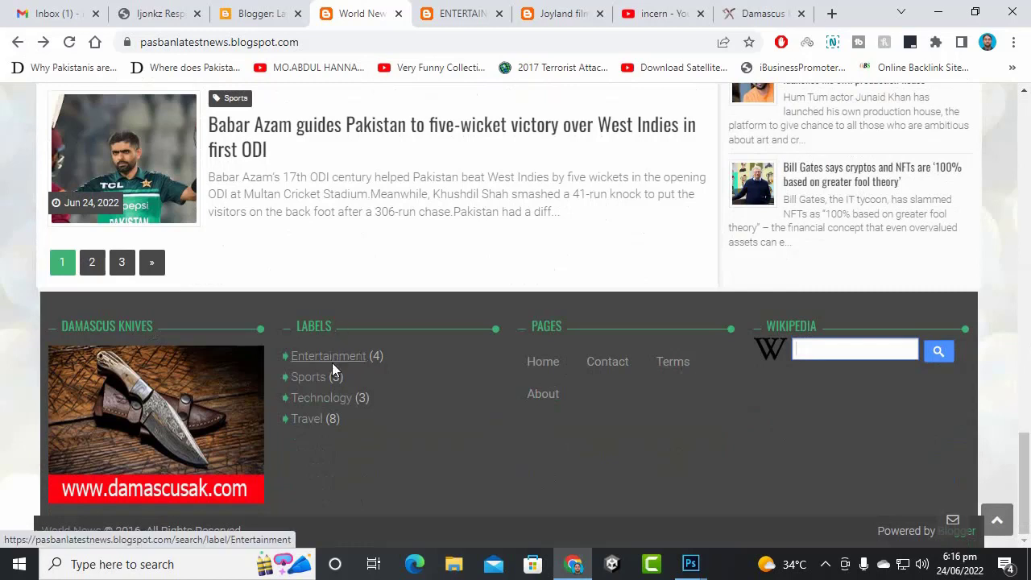
pyautogui.click(300, 326)
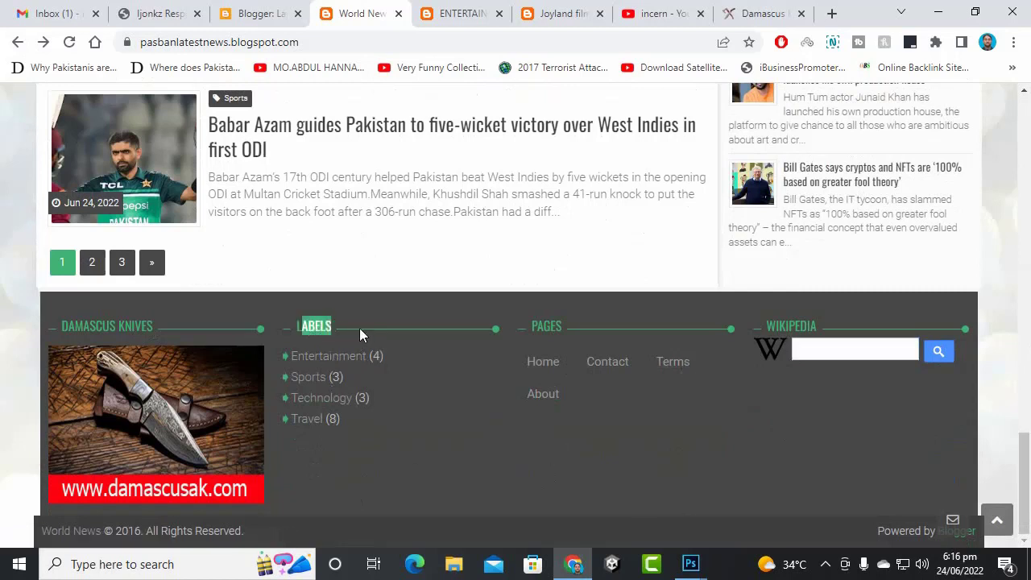
pyautogui.click(870, 357)
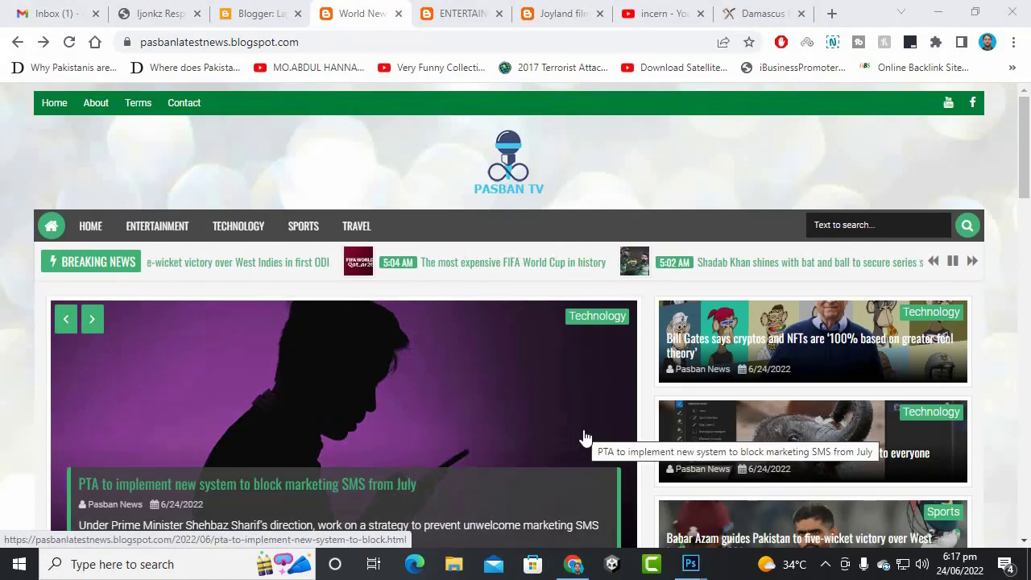
pyautogui.click(284, 16)
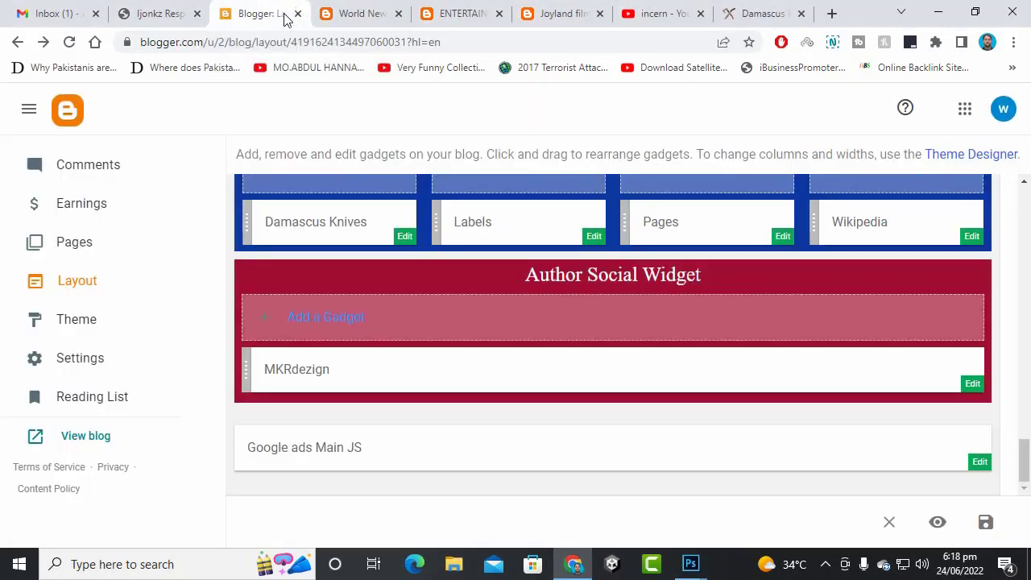
# - Change the blog title from 'World News' to 'Pasban TV - News And Entertainment Portal'
pyautogui.click(99, 364)
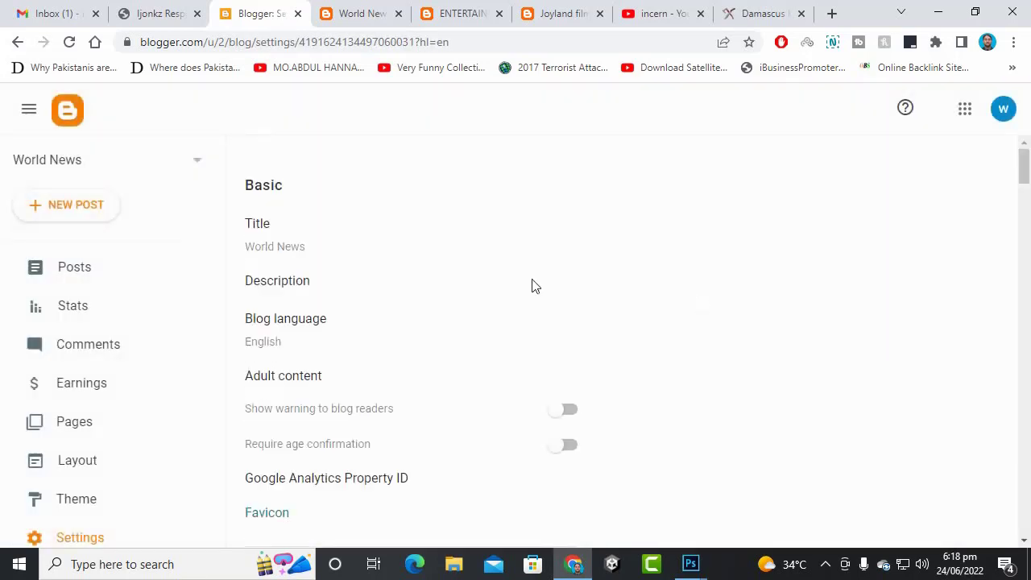
pyautogui.click(275, 250)
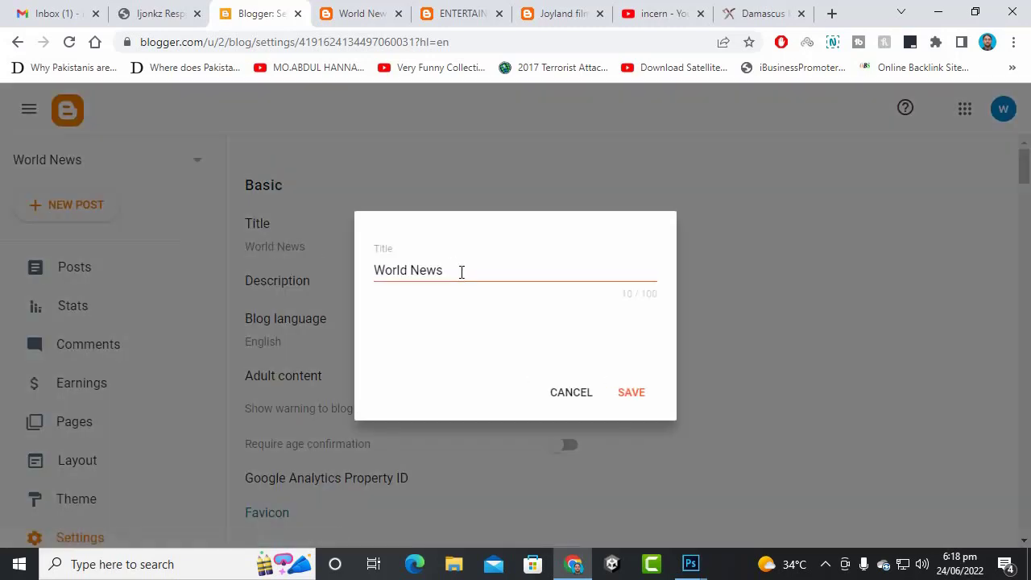
pyautogui.moveTo(462, 272); pyautogui.dragTo(231, 269)
pyautogui.moveTo(410, 270); pyautogui.dragTo(134, 278)
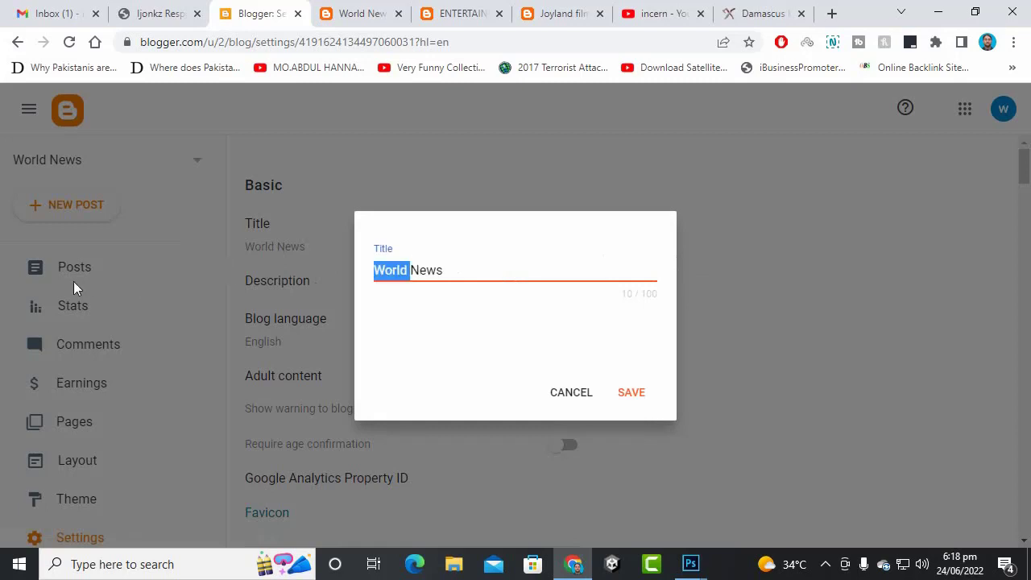
pyautogui.hotkey('ctrl', 'a')
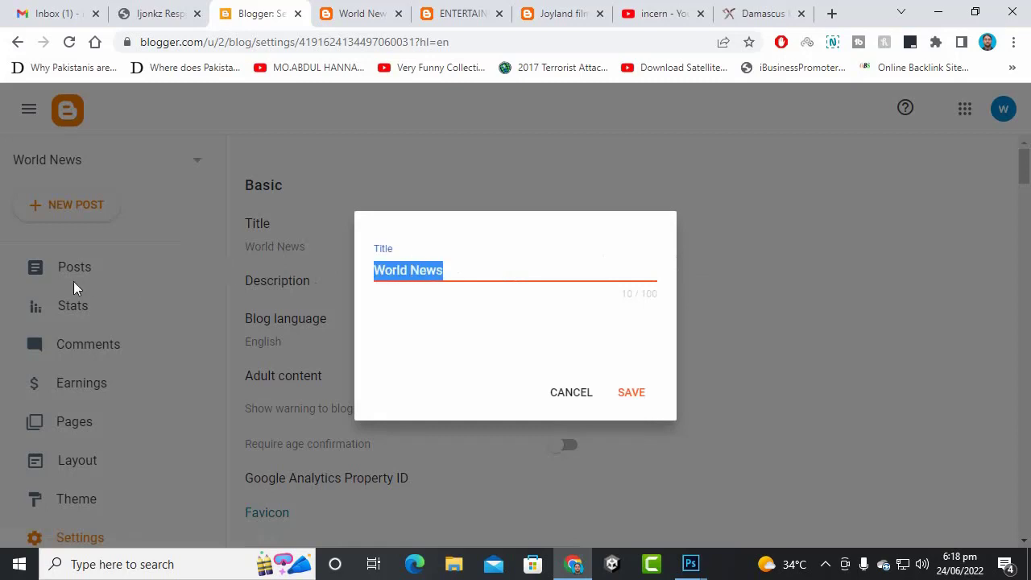
pyautogui.write('Pas')
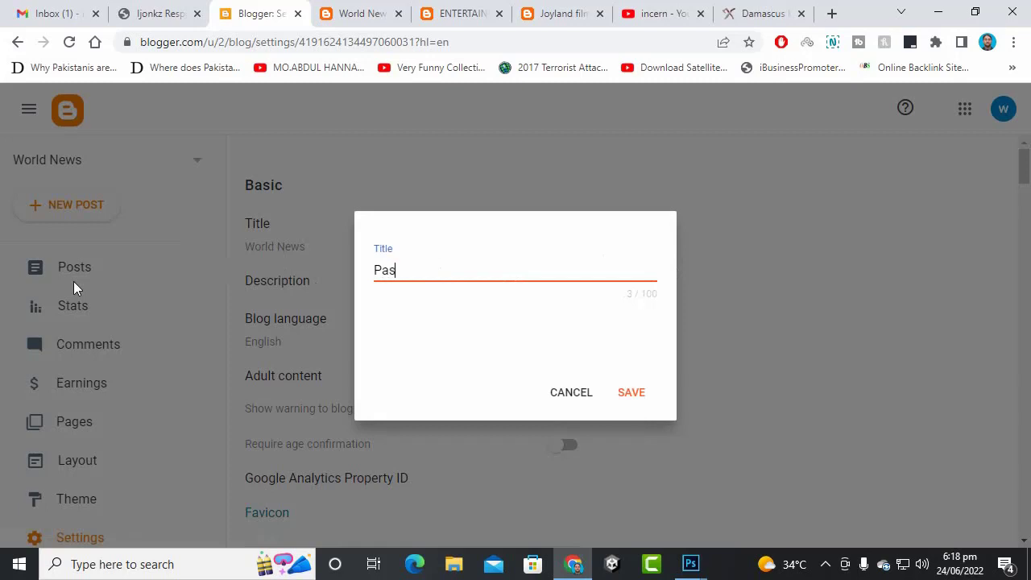
pyautogui.write('ban TV - News')
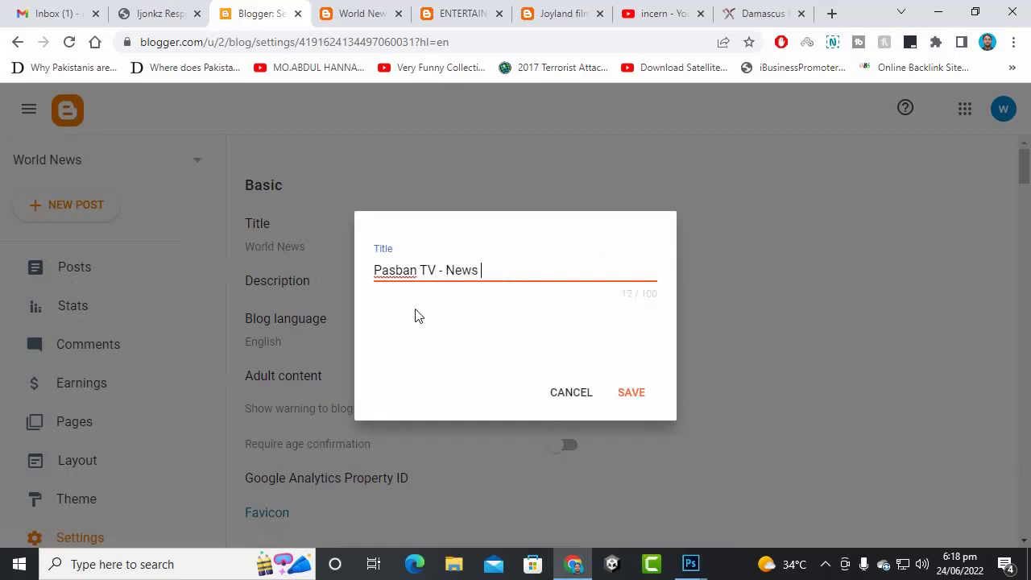
pyautogui.write(' And Entertain')
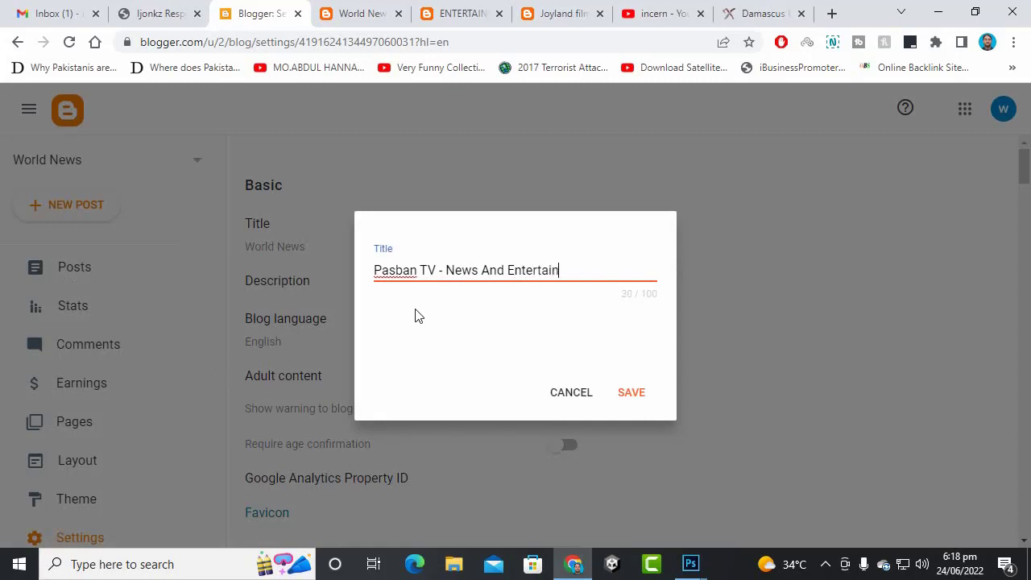
pyautogui.write('ment Portal')
pyautogui.click(631, 391)
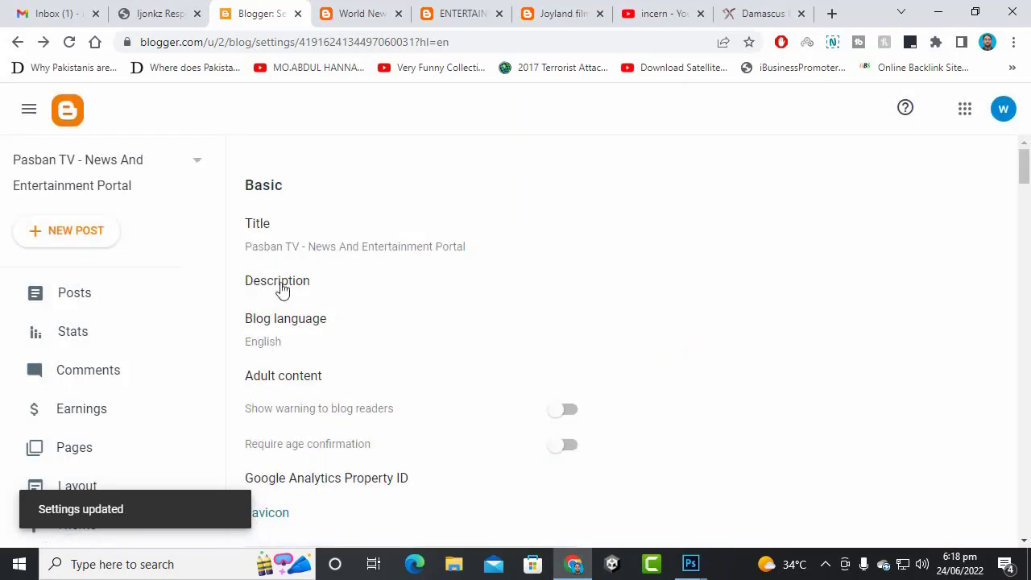
pyautogui.click(280, 283)
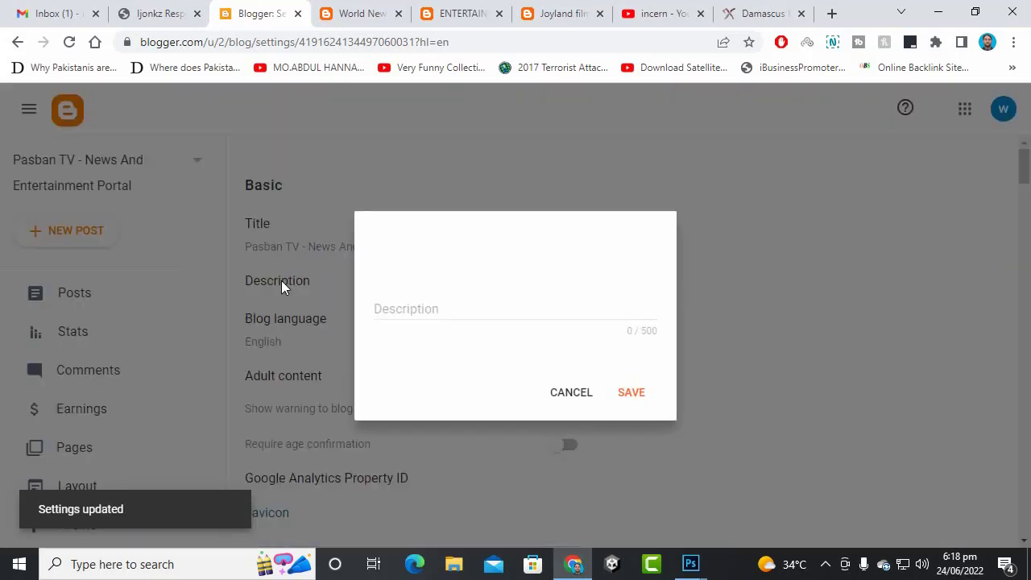
# - Enter and save the description 'pasban tv is no.1 platform for technology, travel, entertainment news.'
pyautogui.click(429, 320)
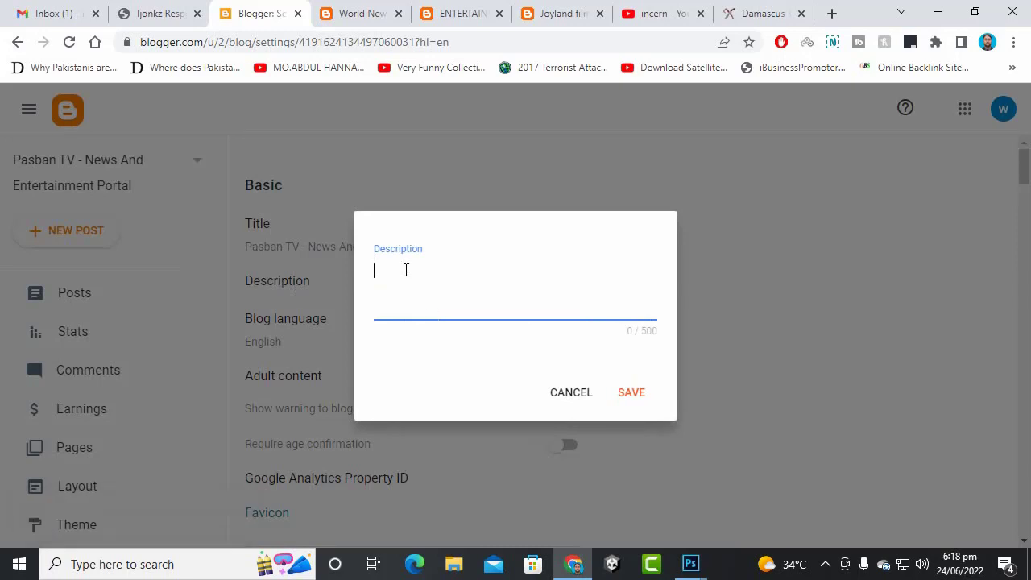
pyautogui.write('pasban tv is no.1 platform for te')
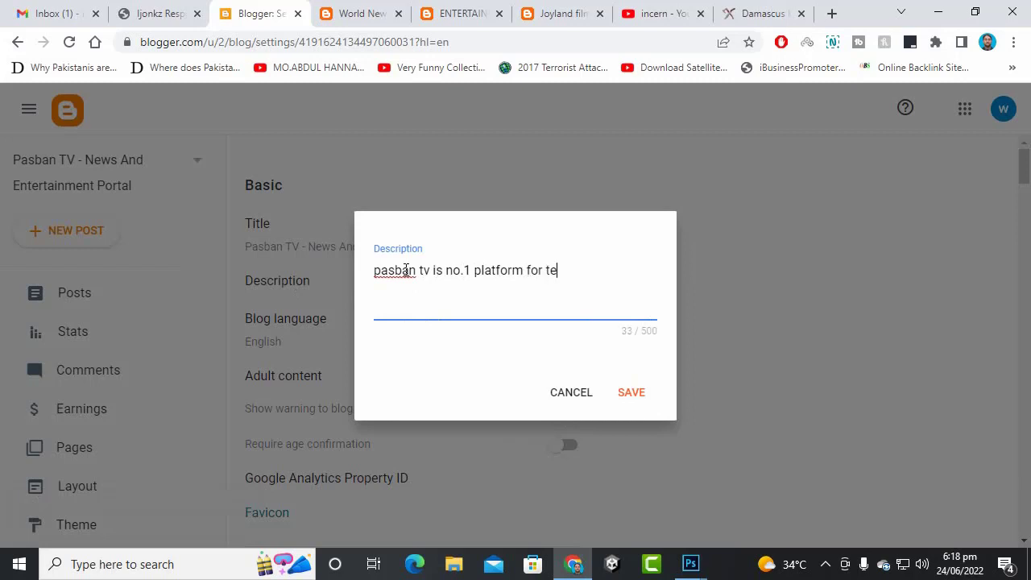
pyautogui.write('chnology, travel,')
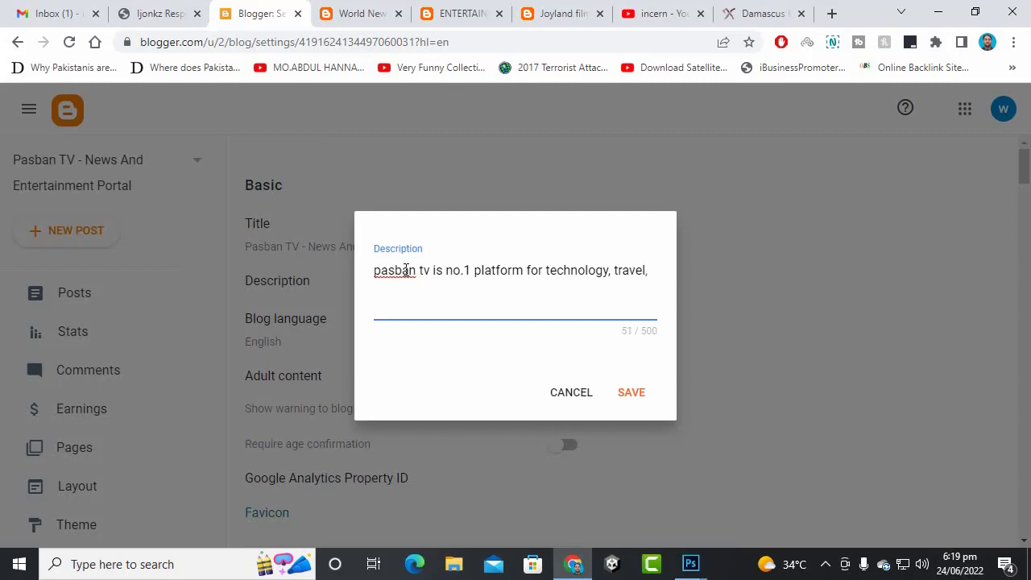
pyautogui.write('tertainment news.')
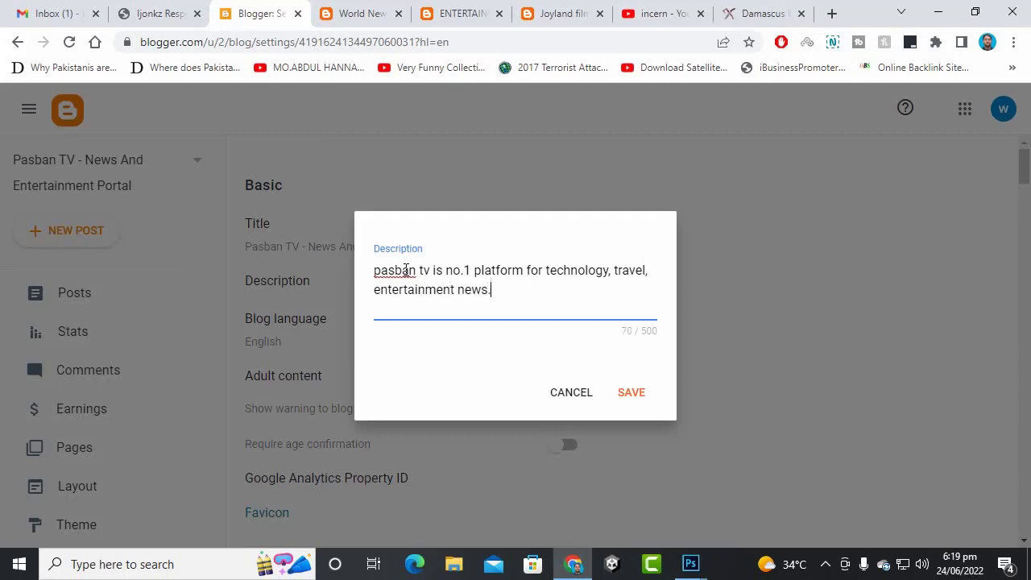
pyautogui.tripleClick(490, 291)
pyautogui.click(486, 290)
pyautogui.click(655, 396)
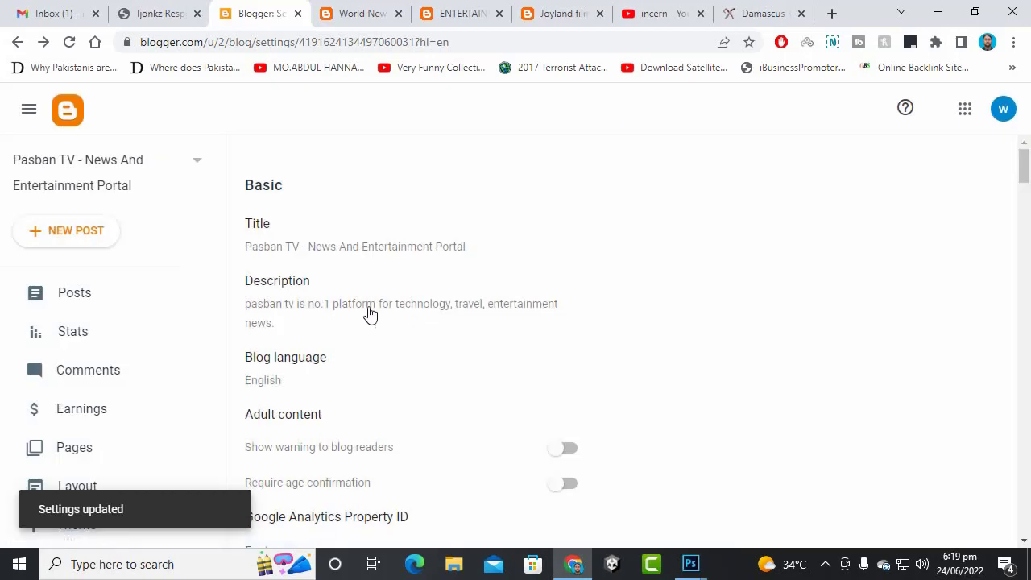
# - Search Google for 'pakistani news' in a new tab
pyautogui.click(831, 13)
pyautogui.write('gog')
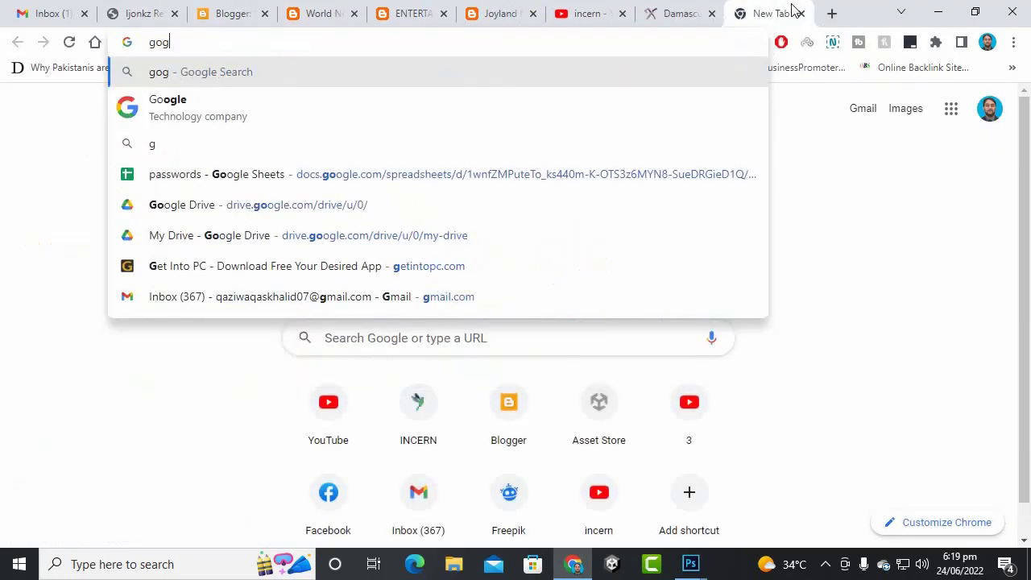
pyautogui.press('BackSpace')
pyautogui.write('oo')
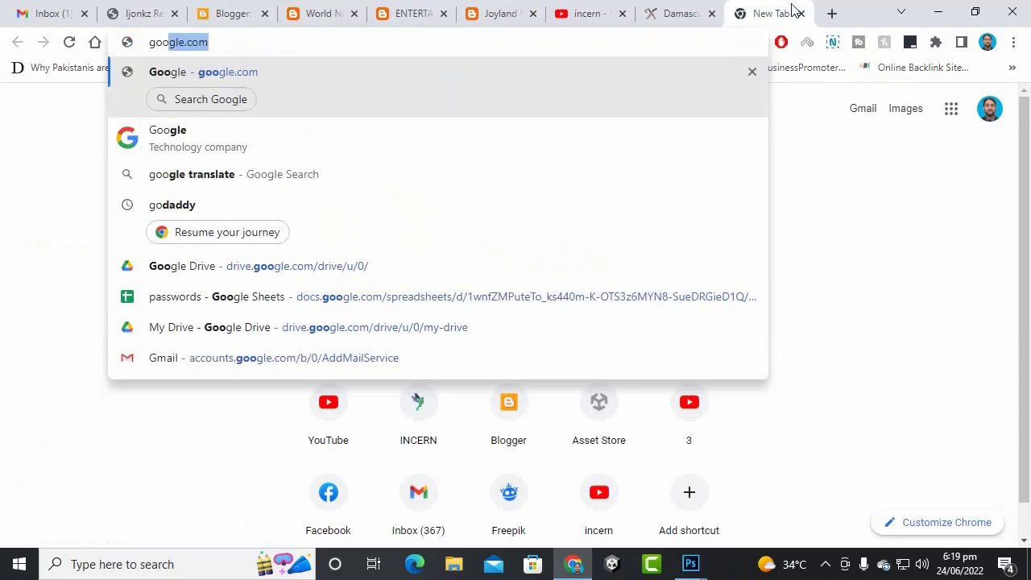
pyautogui.press('Return')
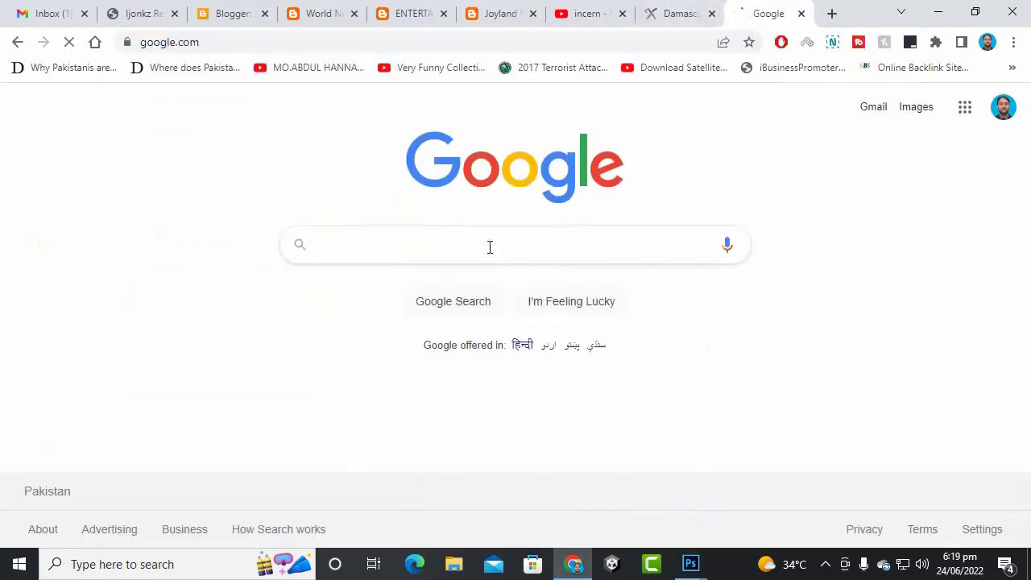
pyautogui.write('pak')
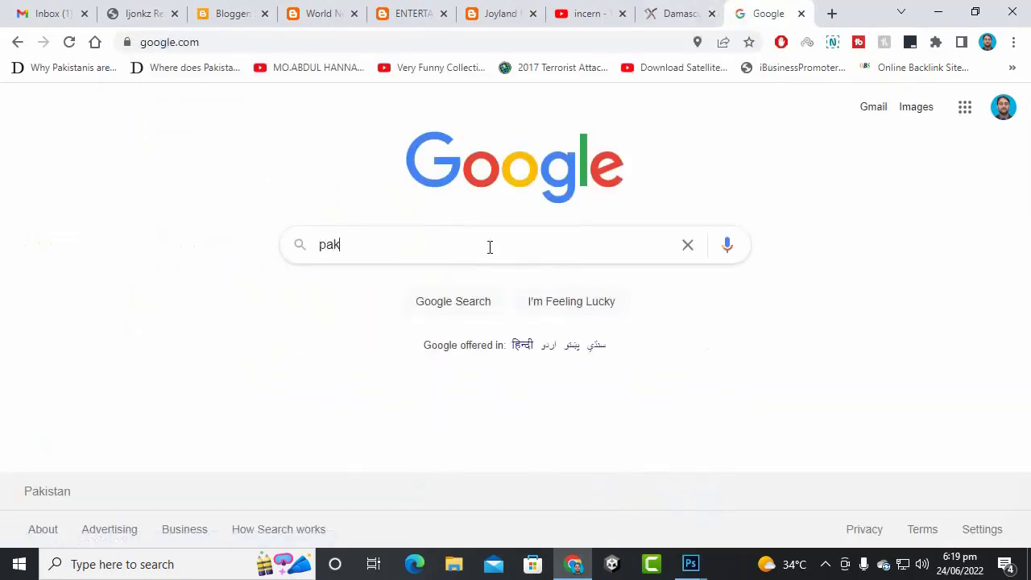
pyautogui.write('istani news')
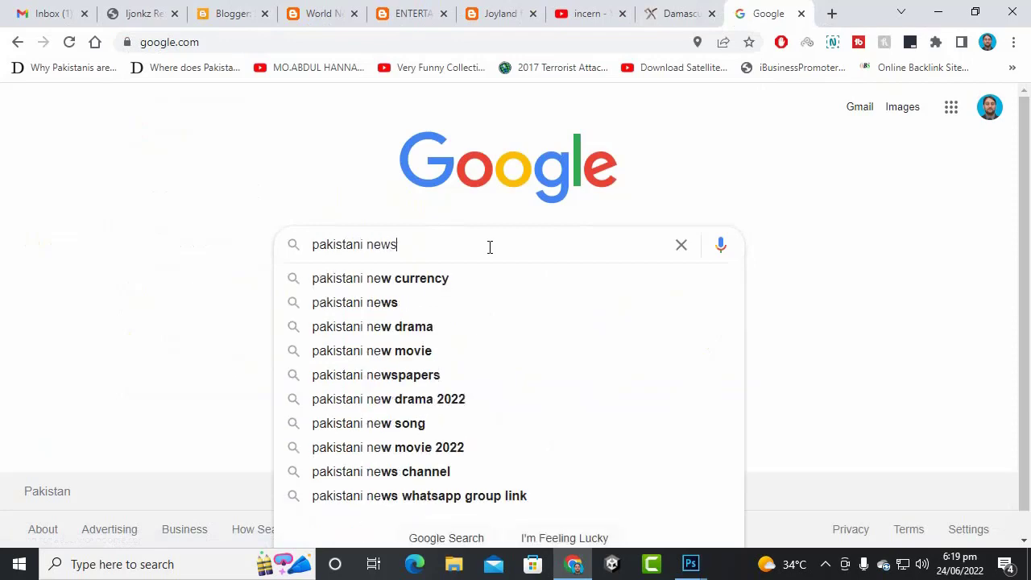
pyautogui.press('Return')
# - Highlight the Geo.tv result's description in the search results
pyautogui.scroll(-8, 269, 243)
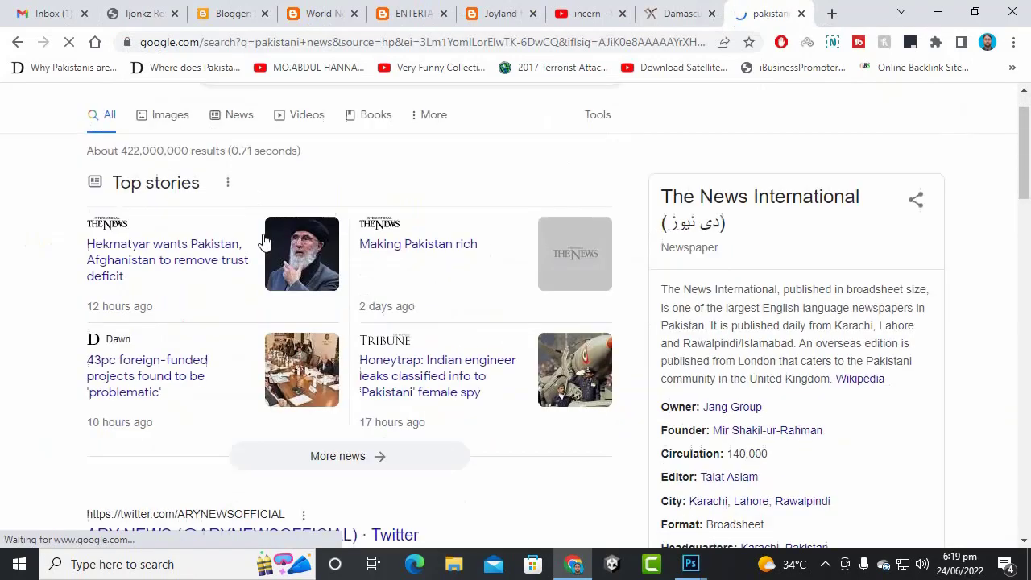
pyautogui.scroll(-1, 190, 193)
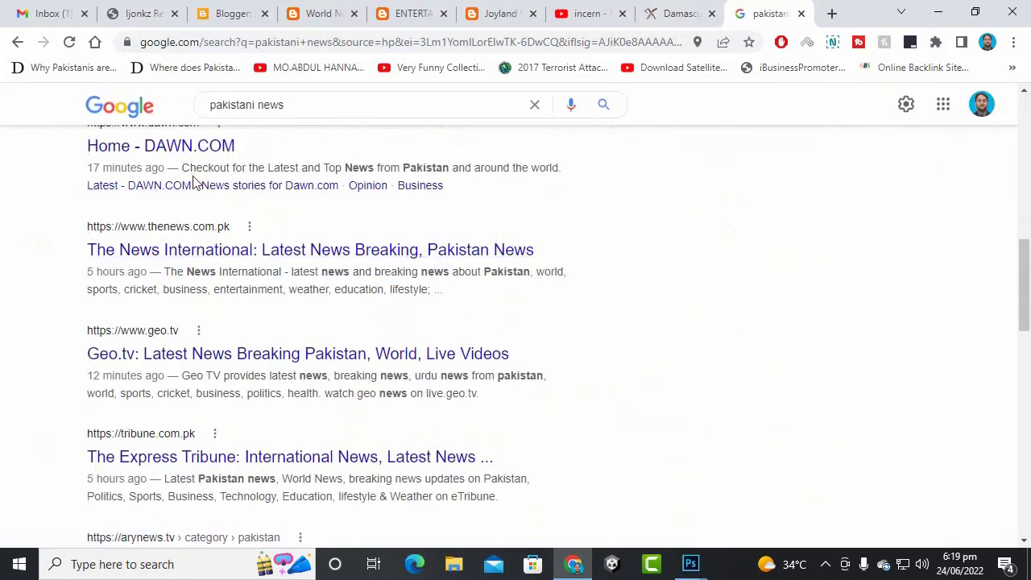
pyautogui.scroll(2, 207, 278)
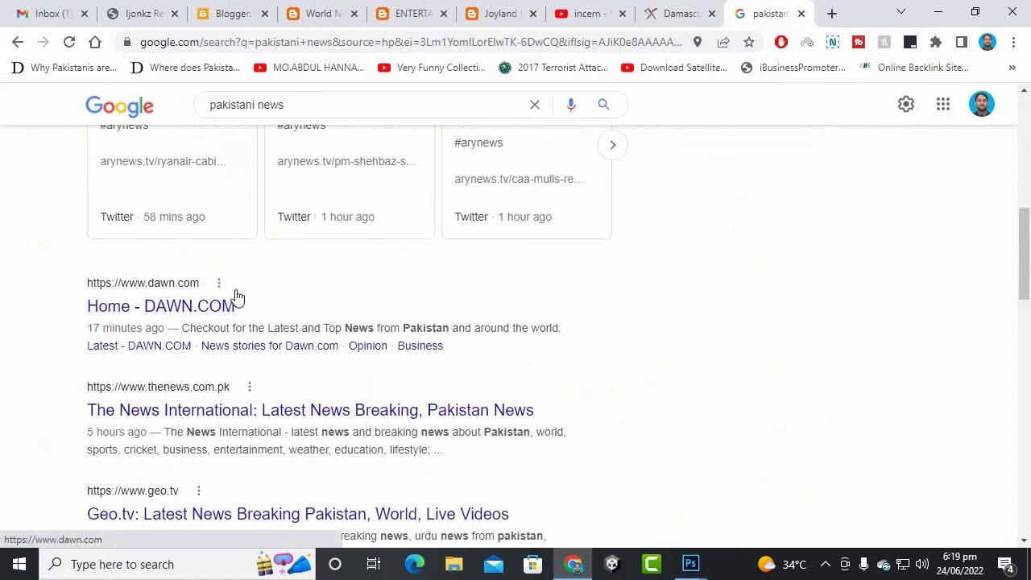
pyautogui.scroll(-3, 235, 295)
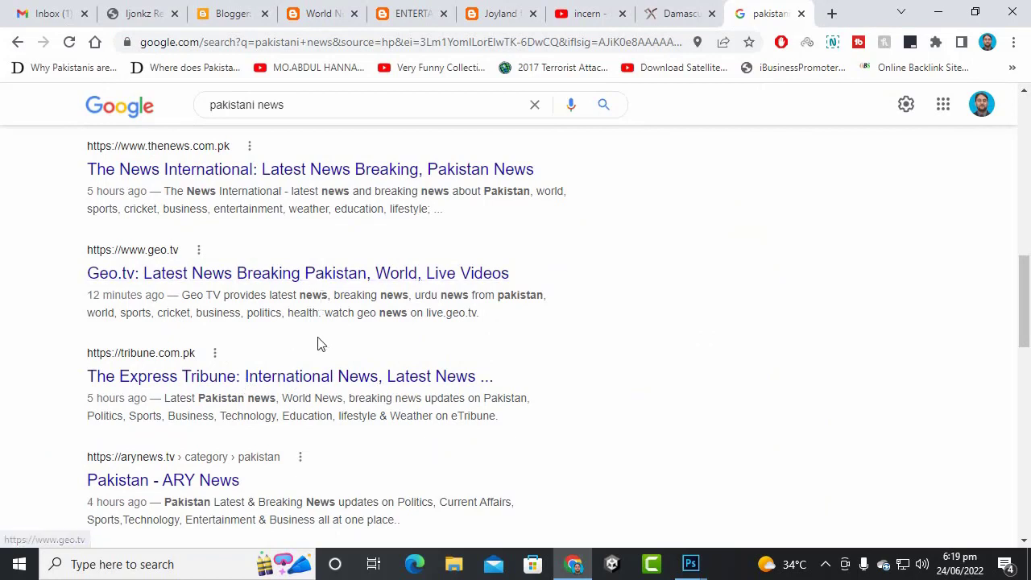
pyautogui.moveTo(185, 295); pyautogui.dragTo(497, 328)
pyautogui.rightClick(307, 306)
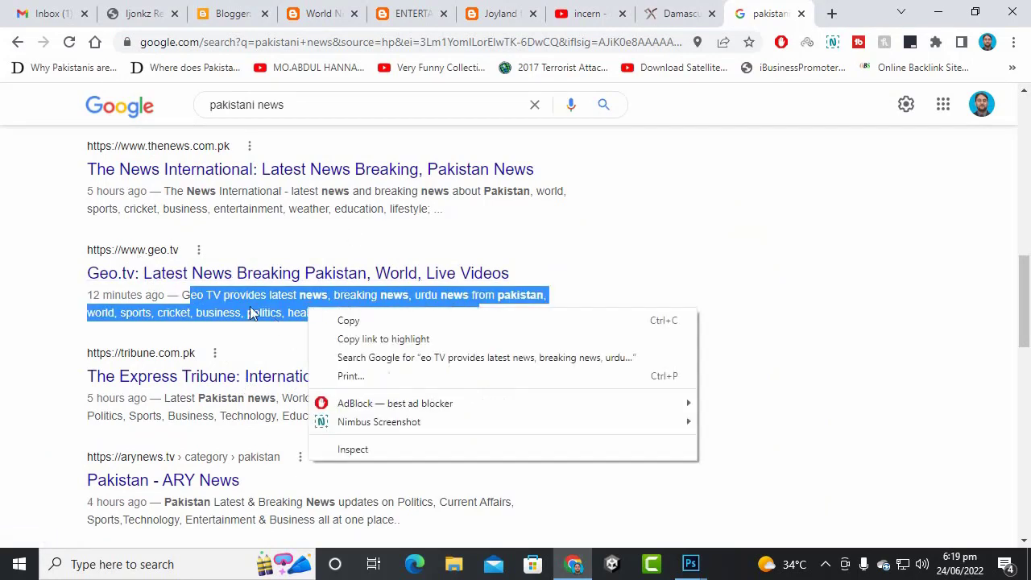
pyautogui.click(242, 299)
# - Copy the full Geo.tv result description from the Google results
pyautogui.moveTo(185, 295); pyautogui.dragTo(486, 325)
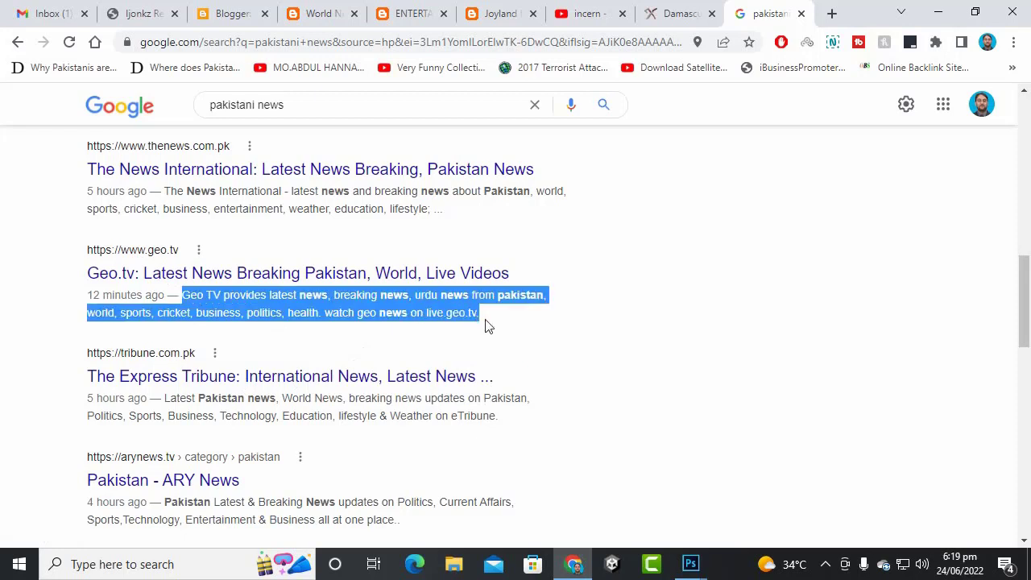
pyautogui.rightClick(440, 313)
pyautogui.click(467, 317)
pyautogui.rightClick(349, 302)
pyautogui.click(367, 315)
pyautogui.click(322, 14)
# - Replace the blog description with the copied Geo TV text
pyautogui.click(250, 8)
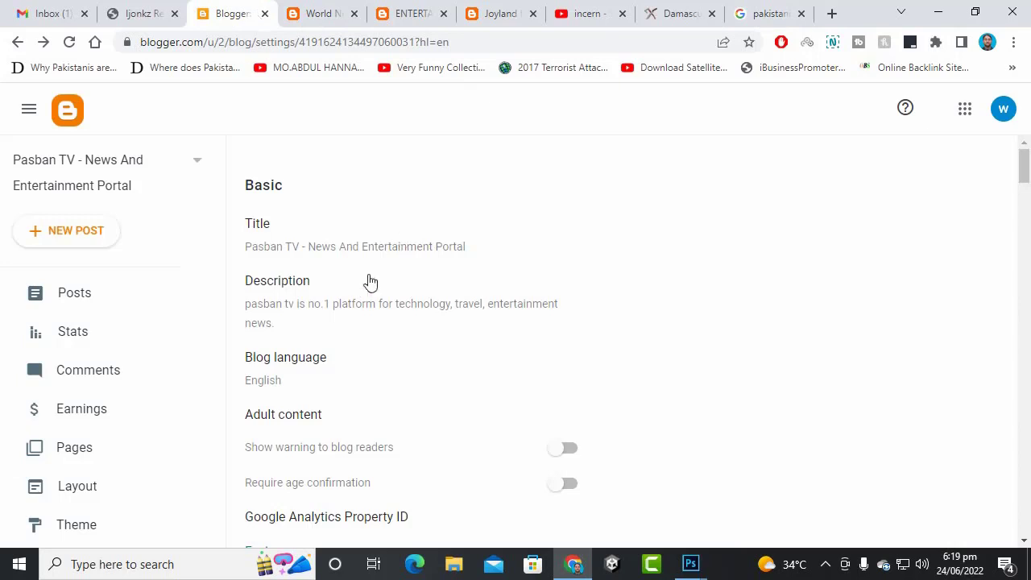
pyautogui.click(352, 308)
pyautogui.moveTo(515, 293); pyautogui.dragTo(316, 263)
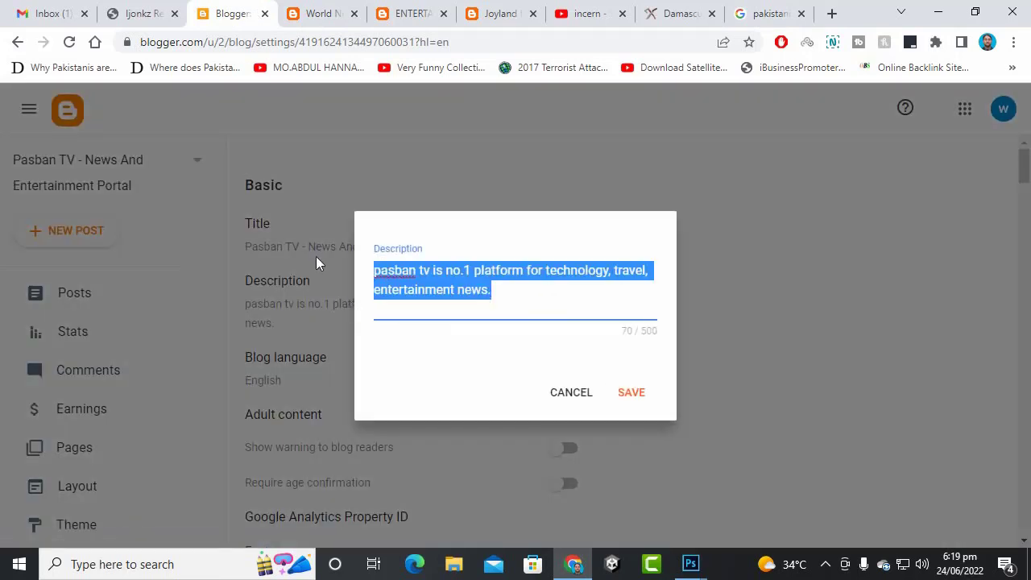
pyautogui.hotkey('ctrl', 'v')
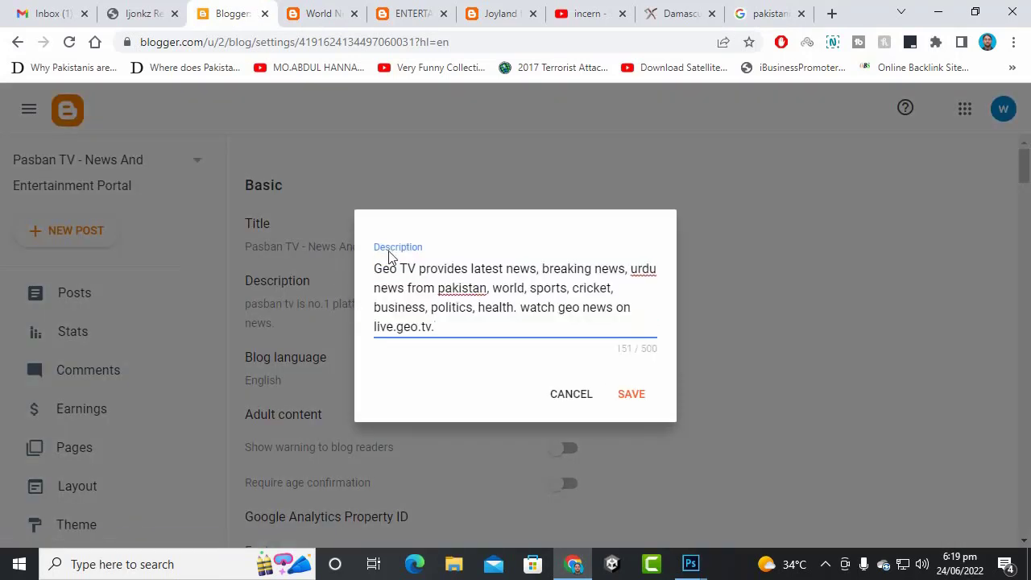
# - Swap Geo for Pasban, drop the closing sentence and extra period, and save the description
pyautogui.moveTo(397, 269); pyautogui.dragTo(360, 269)
pyautogui.write('Pasba')
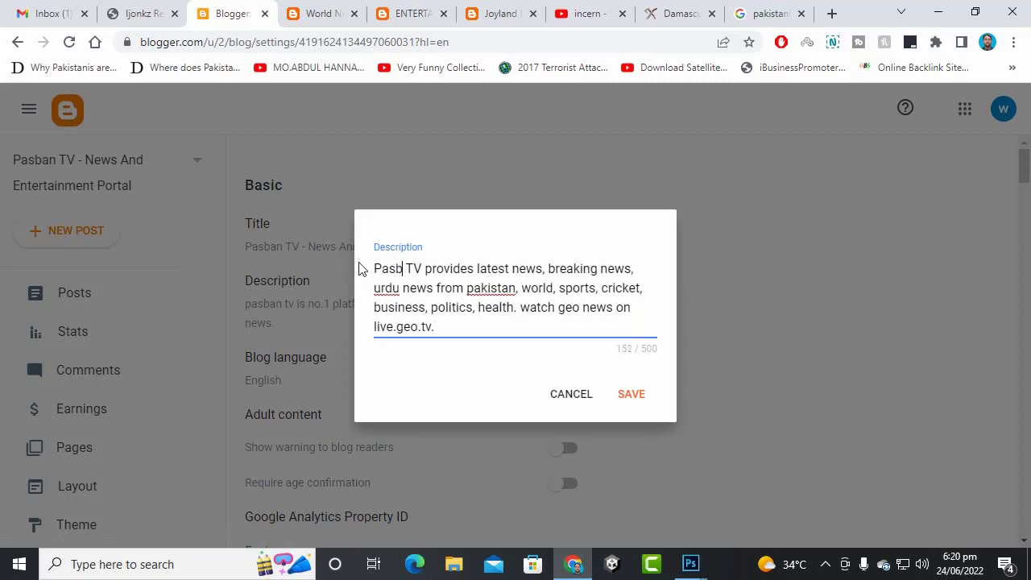
pyautogui.write('n')
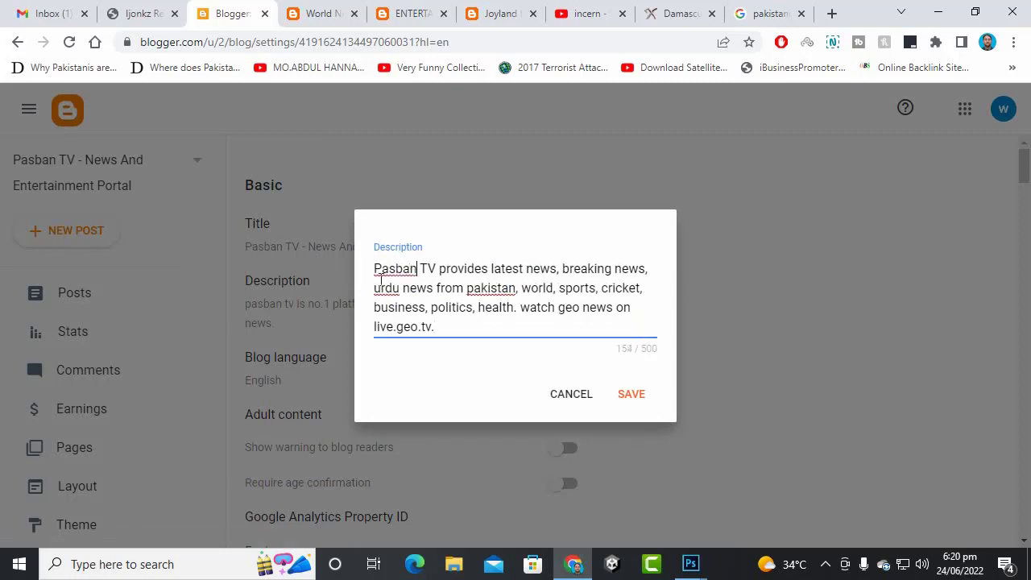
pyautogui.moveTo(578, 312); pyautogui.dragTo(559, 311)
pyautogui.write('pasban TV')
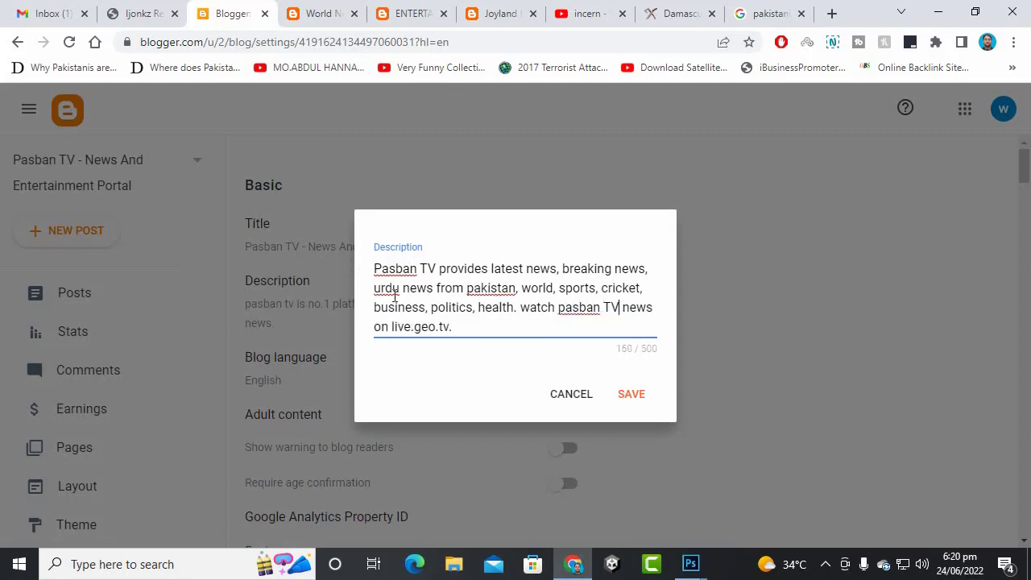
pyautogui.moveTo(451, 328); pyautogui.dragTo(520, 308)
pyautogui.press('BackSpace')
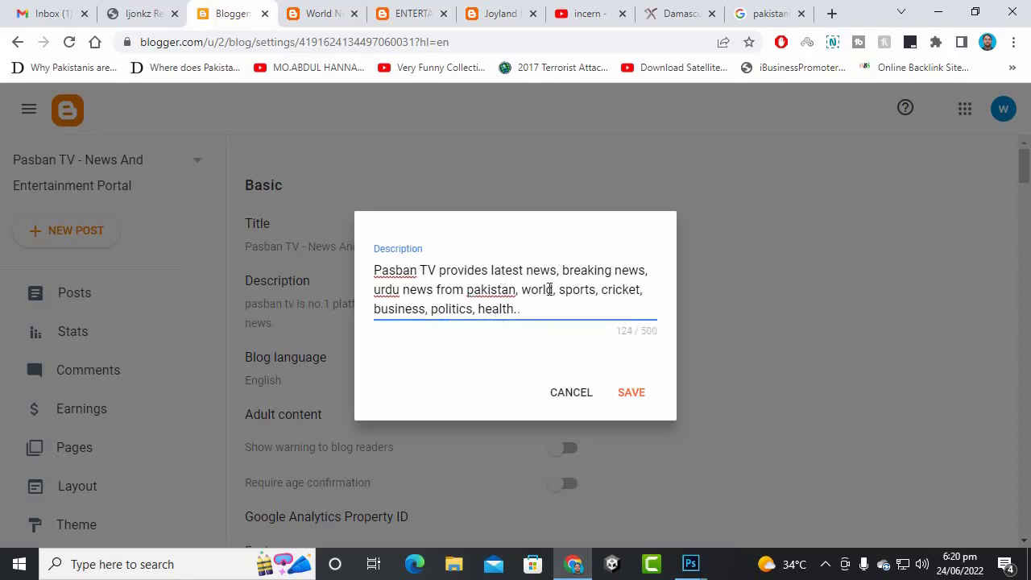
pyautogui.moveTo(491, 270); pyautogui.dragTo(649, 271)
pyautogui.click(535, 311)
pyautogui.press('BackSpace')
pyautogui.click(646, 394)
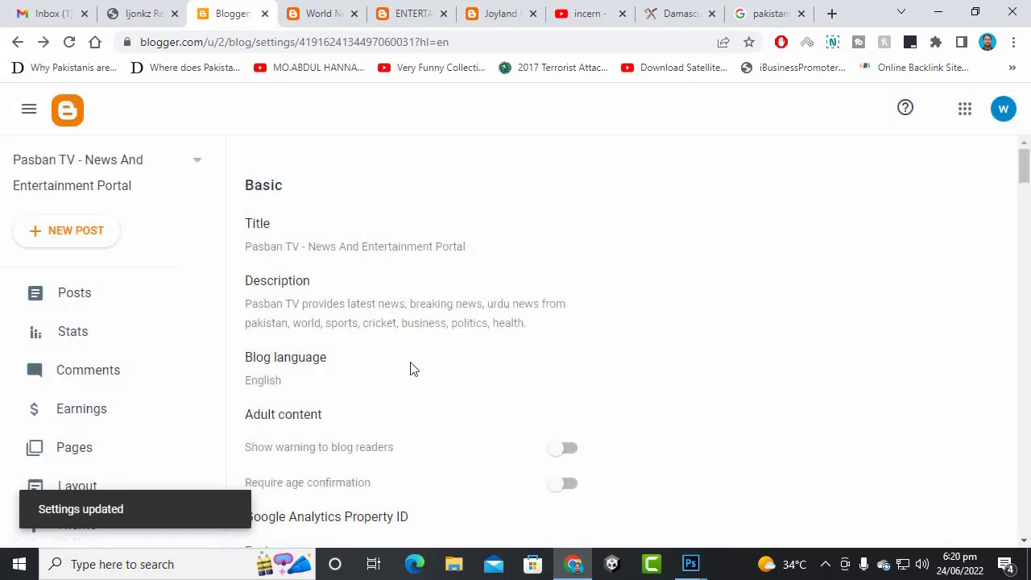
pyautogui.scroll(-1, 470, 315)
# - Open the empty Google Analytics Property ID field, then switch to the incern YouTube tab
pyautogui.scroll(-3, 470, 315)
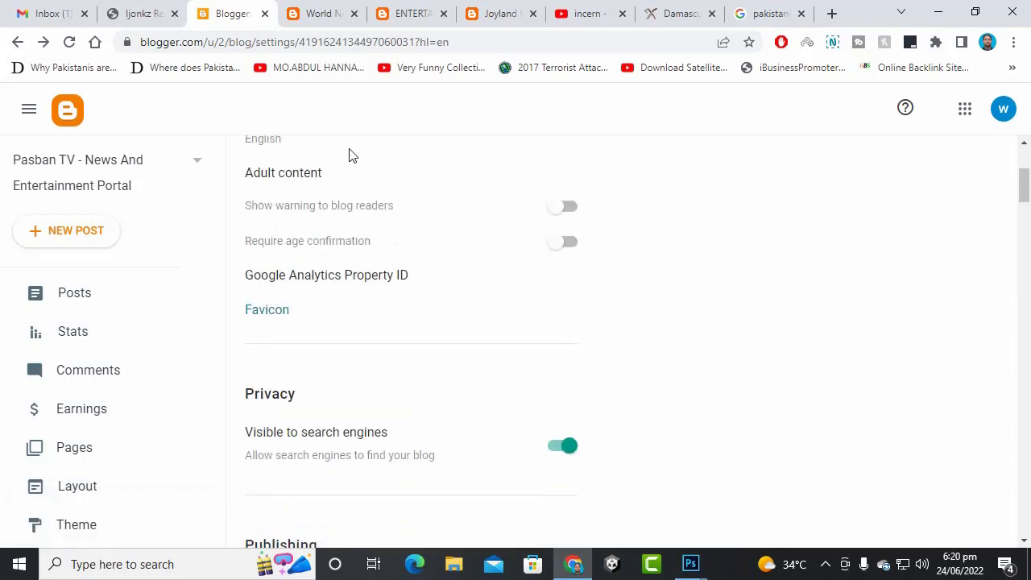
pyautogui.scroll(-2, 395, 260)
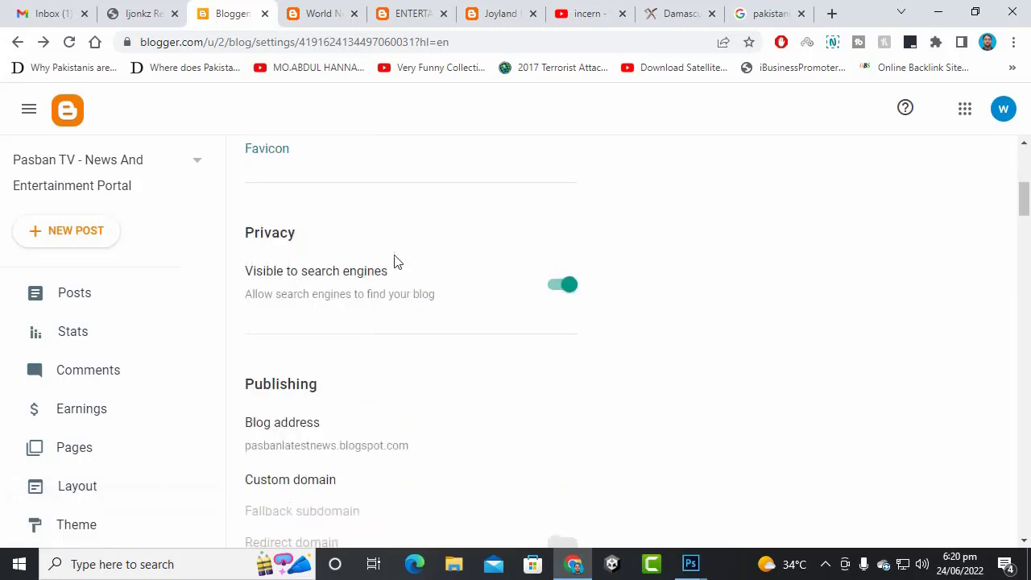
pyautogui.scroll(3, 387, 241)
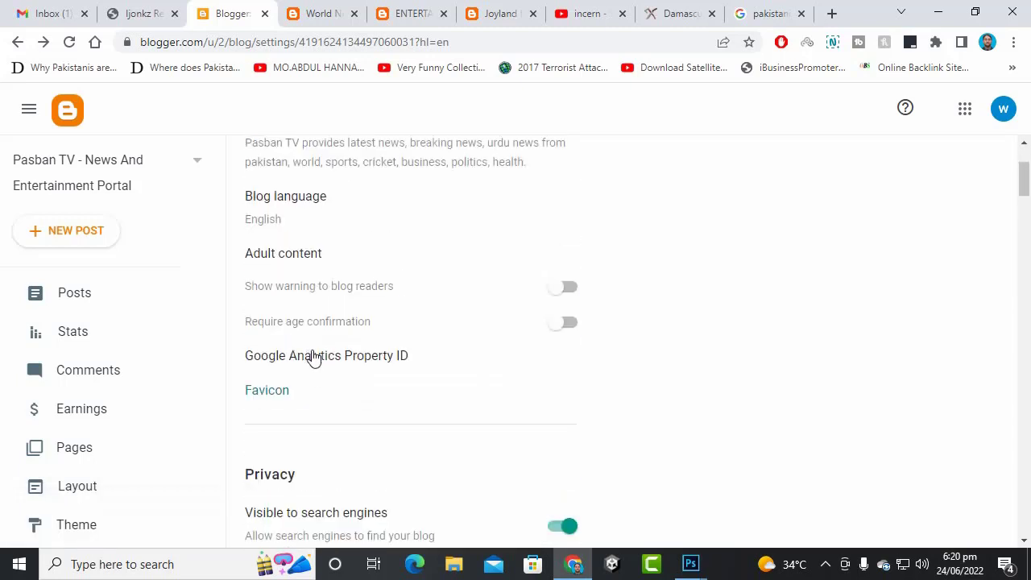
pyautogui.click(316, 359)
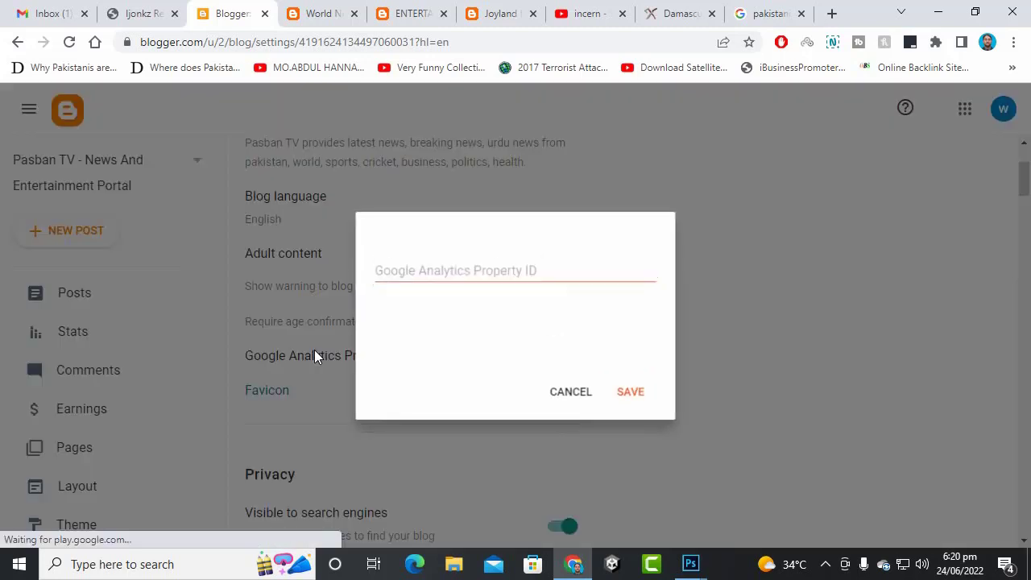
pyautogui.click(499, 275)
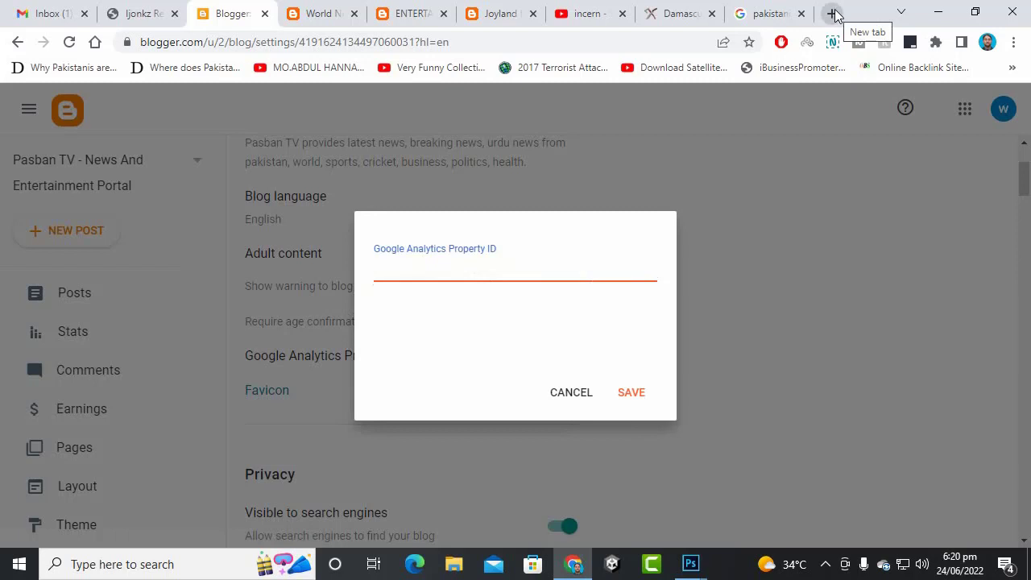
pyautogui.click(591, 15)
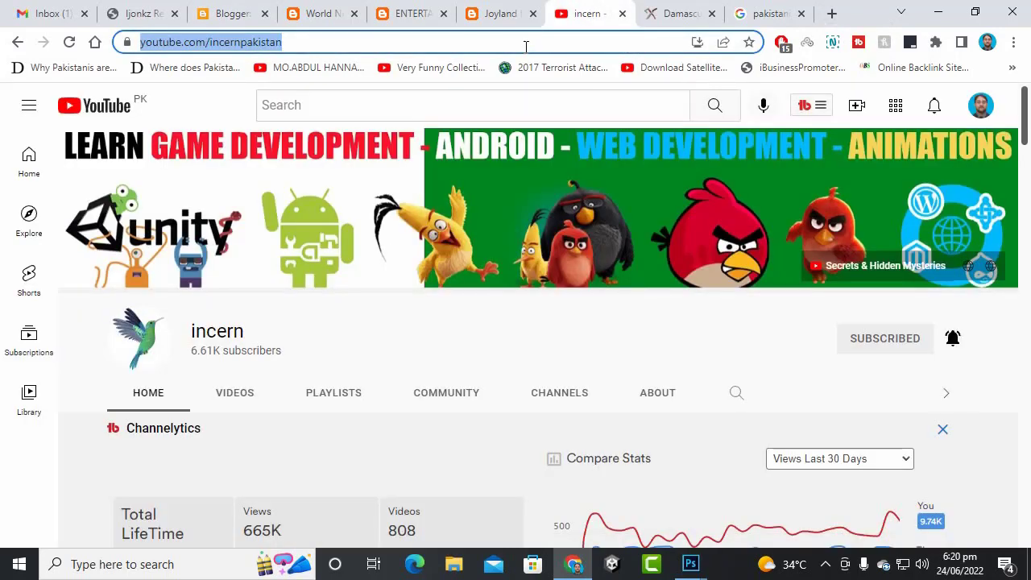
# - From the YouTube home page, search for 'ua property for blogger google analytics'
pyautogui.click(123, 106)
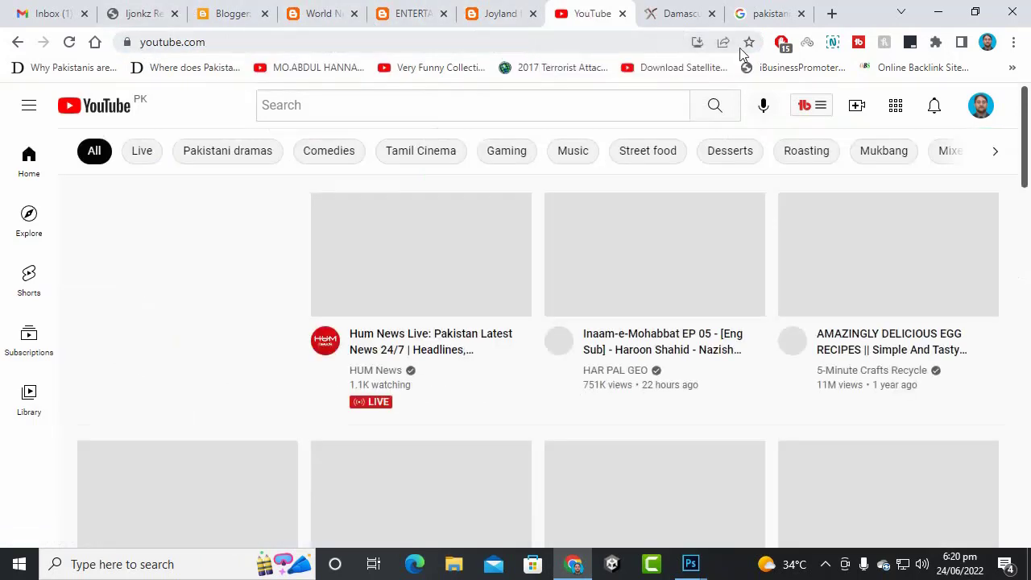
pyautogui.click(429, 113)
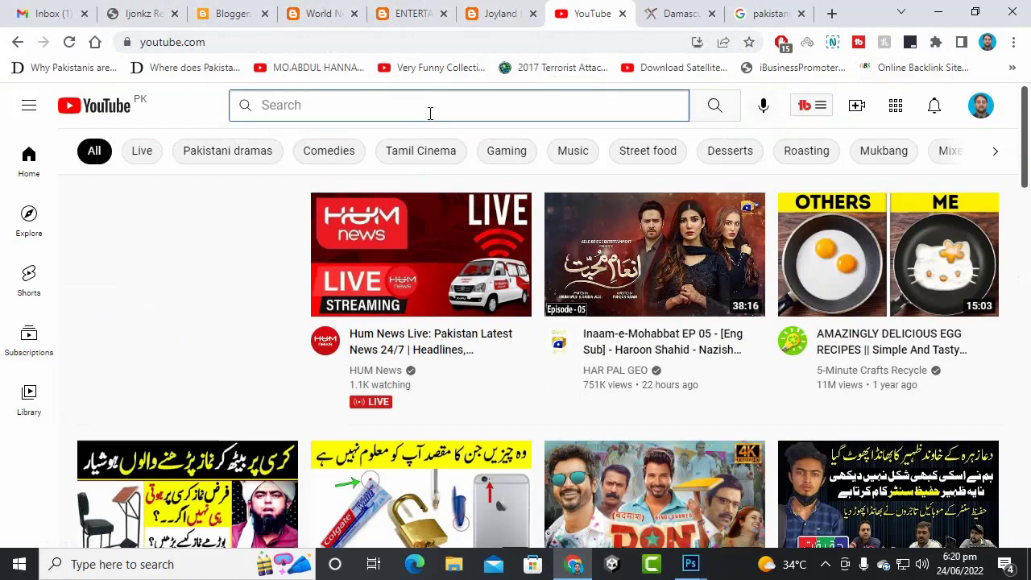
pyautogui.write('ua')
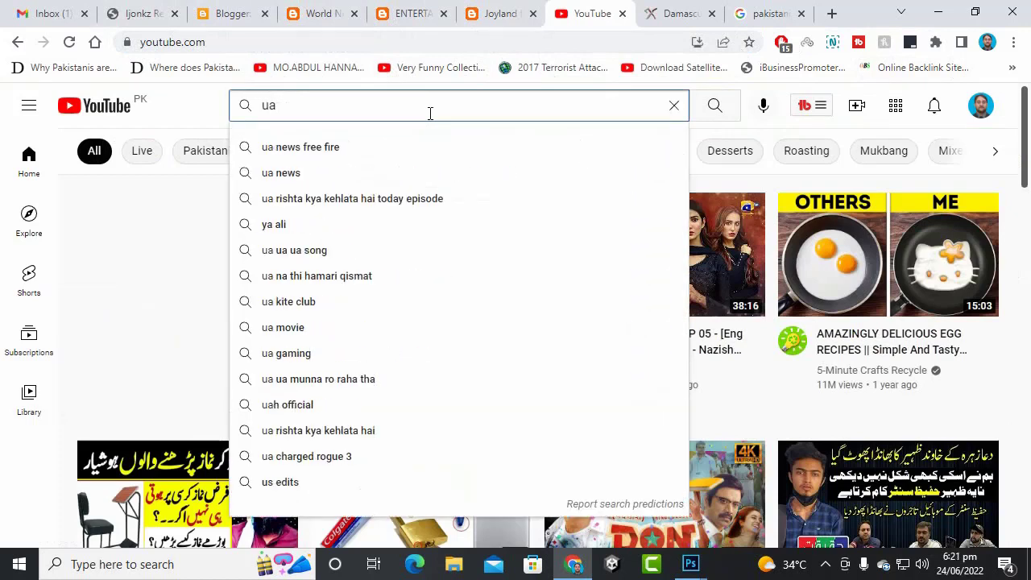
pyautogui.write(' property ')
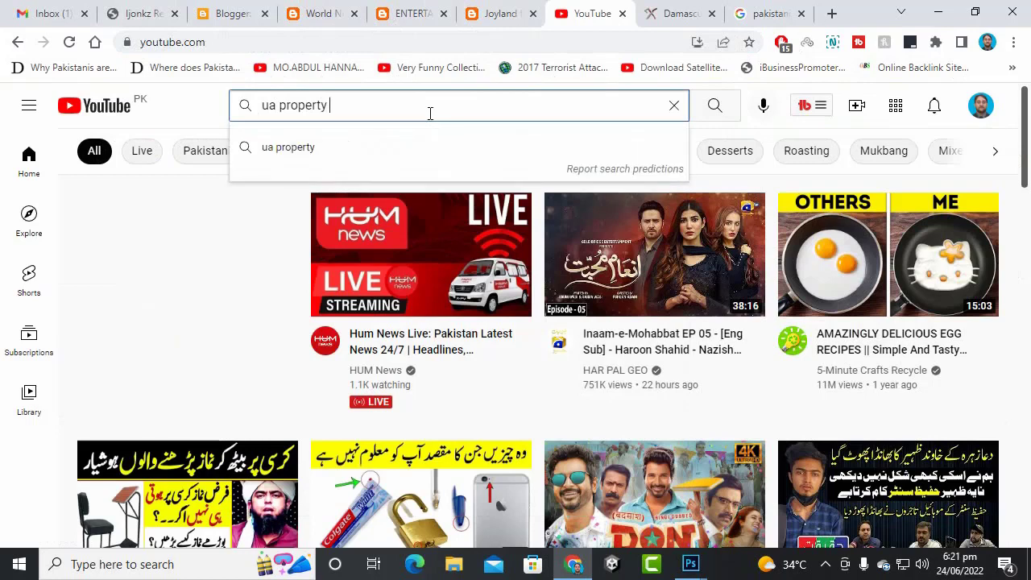
pyautogui.write('for blogg')
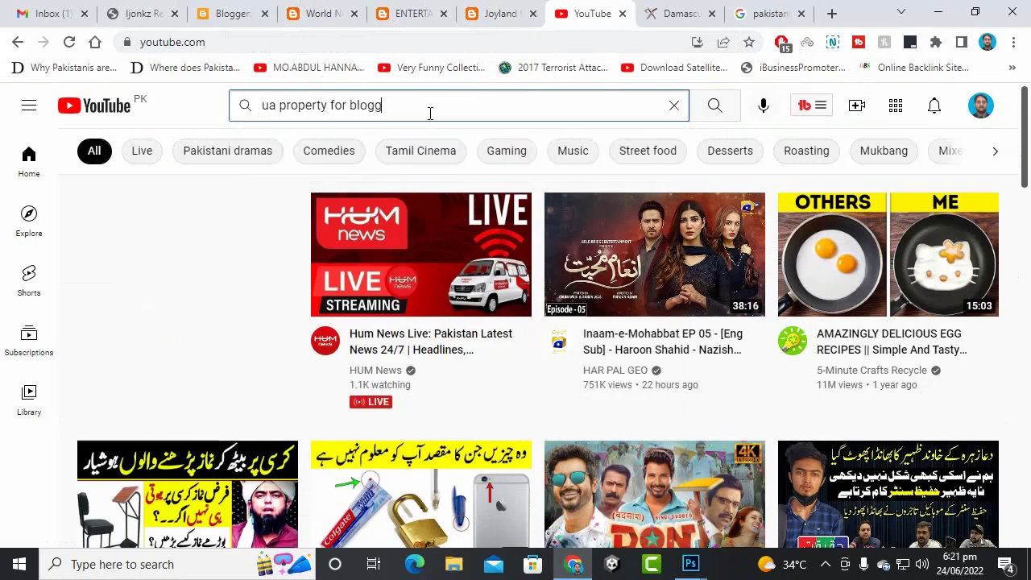
pyautogui.write('er analy')
pyautogui.press('BackSpace')
pyautogui.press('BackSpace')
pyautogui.press('BackSpace')
pyautogui.press('BackSpace')
pyautogui.press('BackSpace')
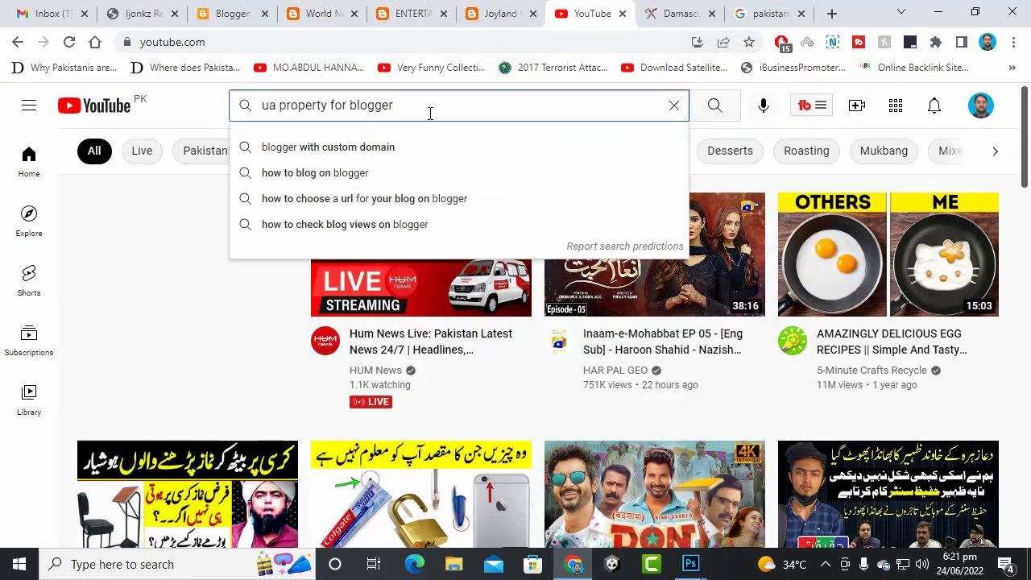
pyautogui.write('google ana')
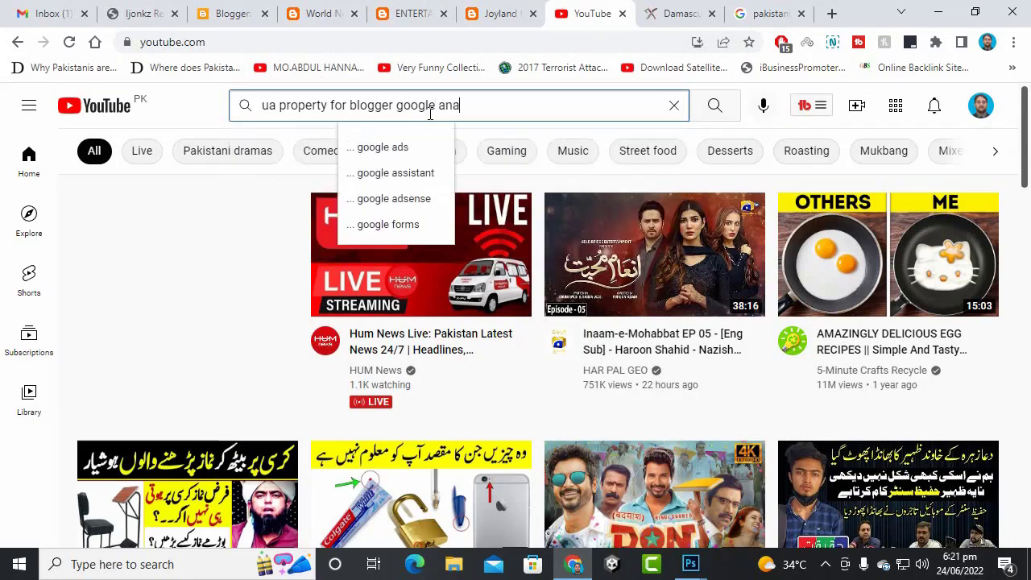
pyautogui.write('lytics')
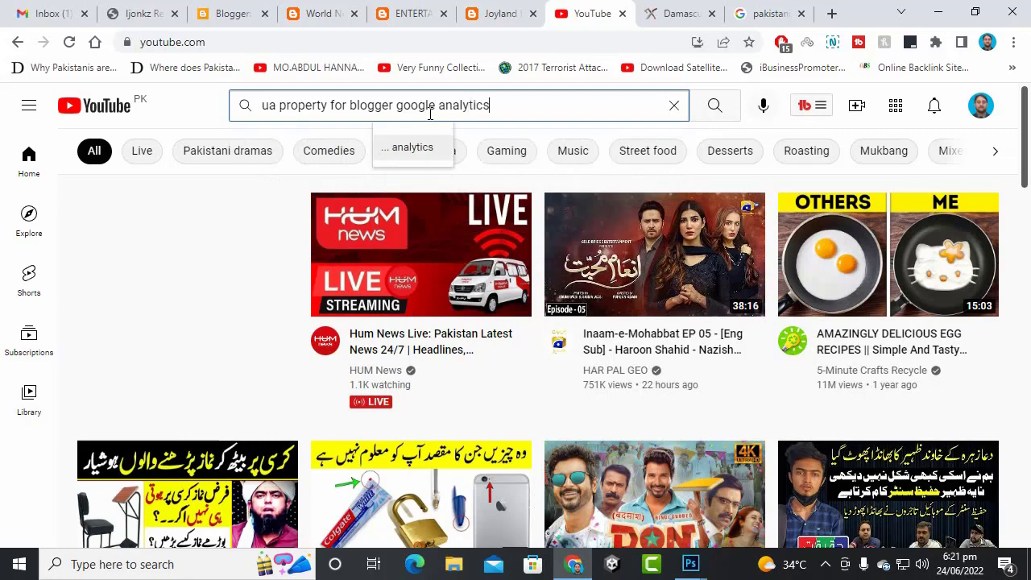
pyautogui.press('Return')
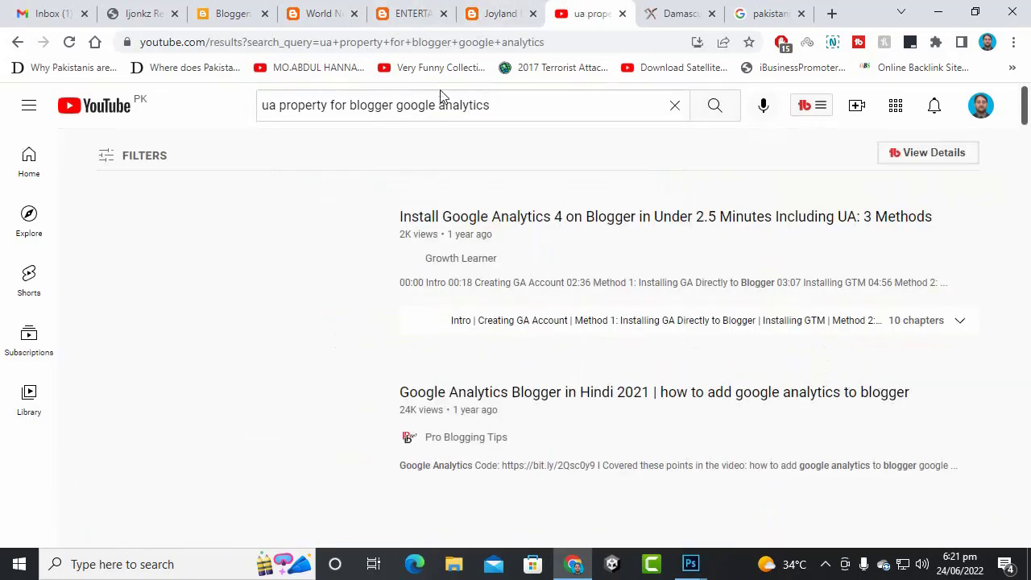
# - Scroll through the Google Analytics tutorial search results
pyautogui.scroll(-5, 471, 233)
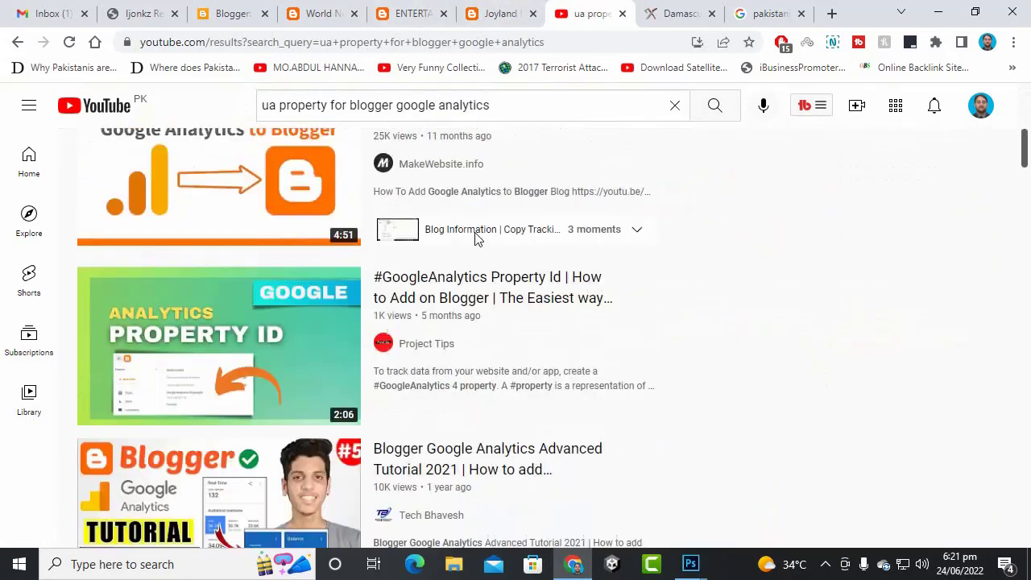
pyautogui.scroll(-8, 475, 239)
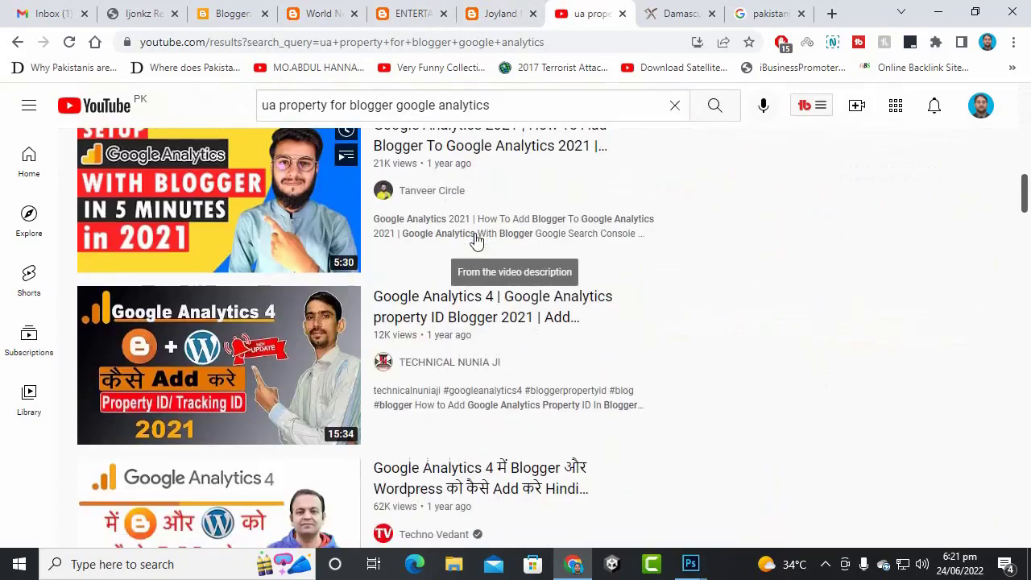
pyautogui.scroll(-10, 476, 240)
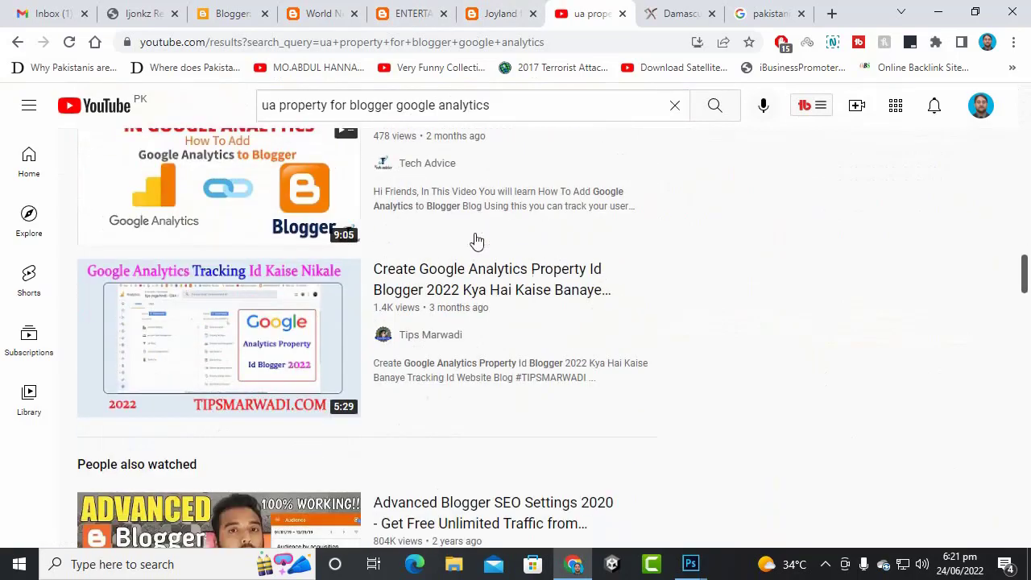
pyautogui.scroll(15, 472, 329)
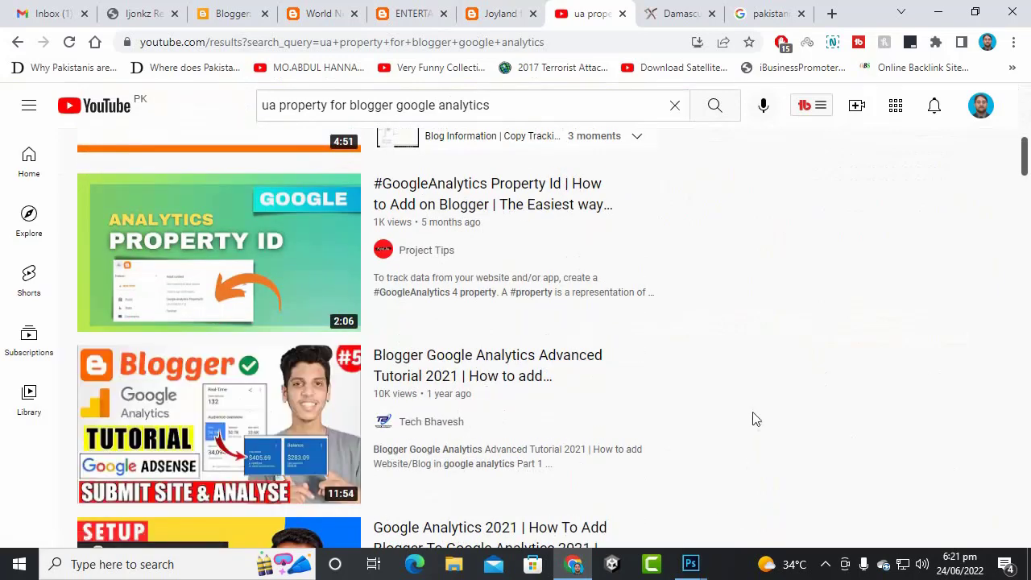
pyautogui.scroll(4, 752, 419)
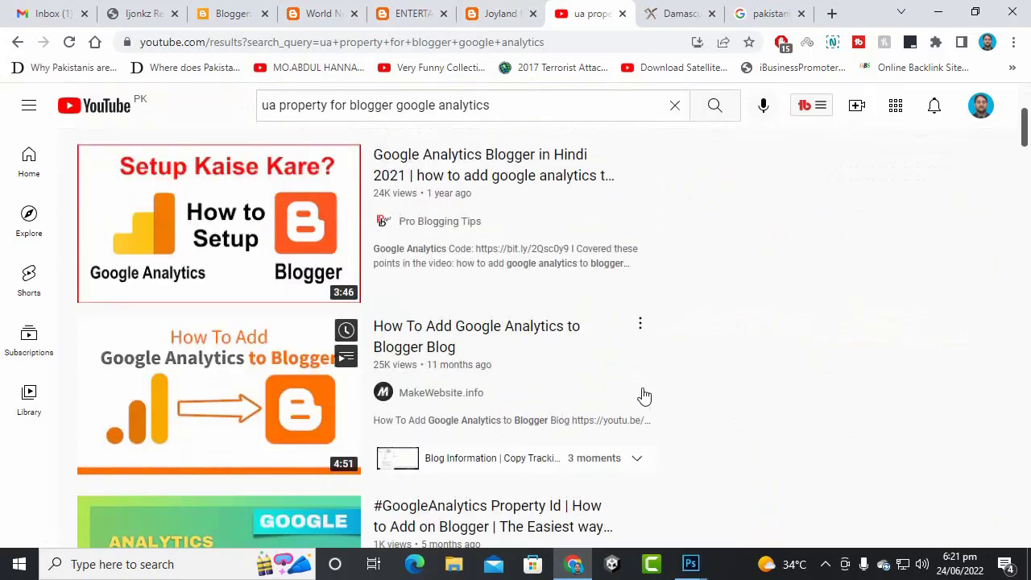
pyautogui.scroll(2, 506, 356)
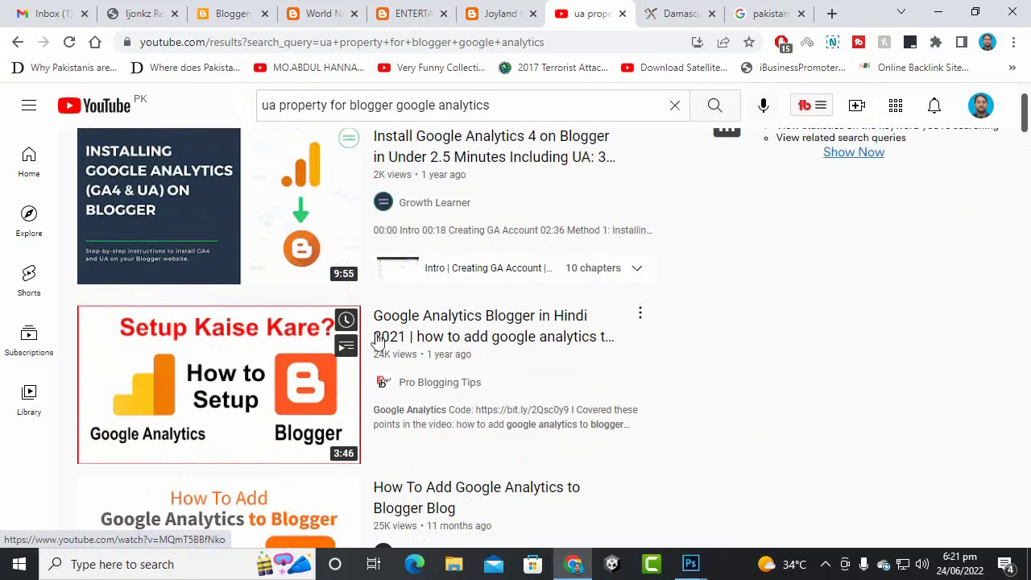
pyautogui.scroll(1, 483, 355)
pyautogui.scroll(-10, 491, 257)
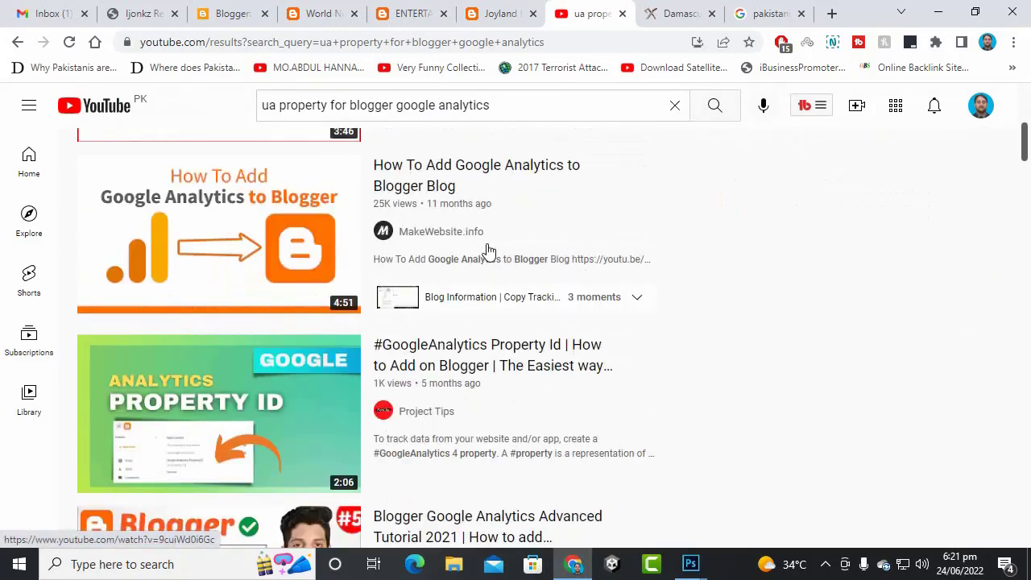
pyautogui.scroll(-13, 491, 256)
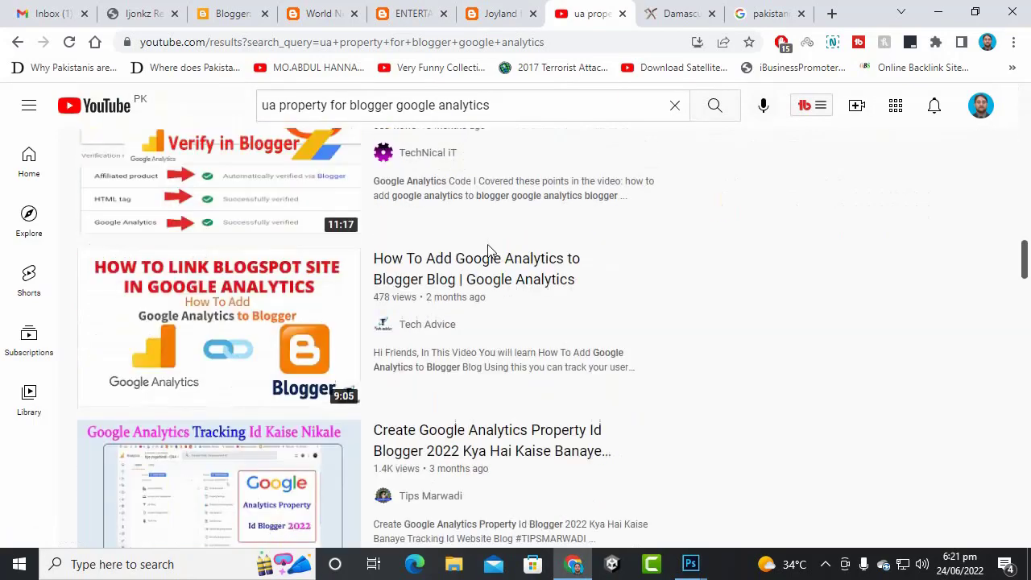
pyautogui.scroll(-14, 483, 331)
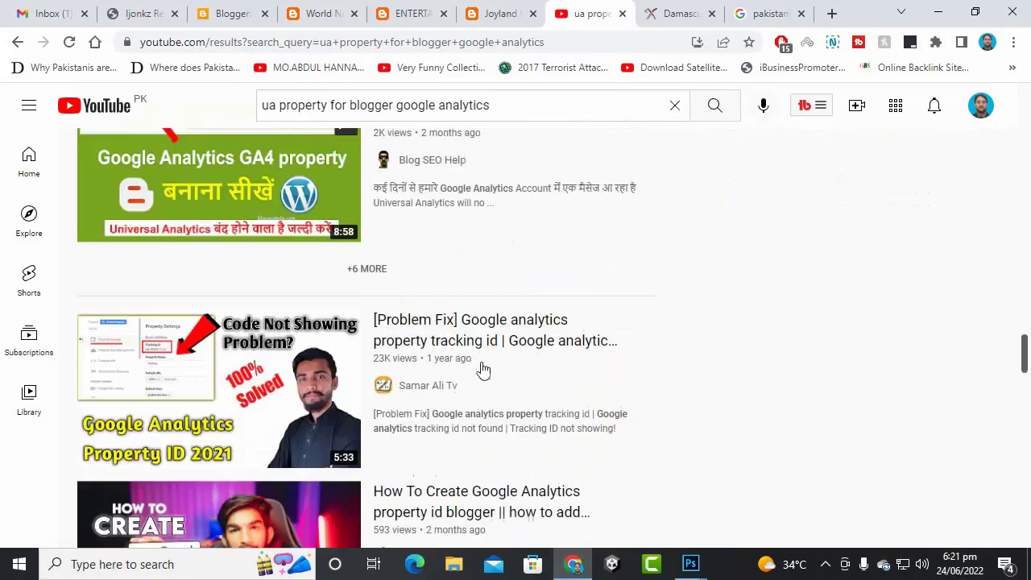
pyautogui.scroll(-9, 484, 368)
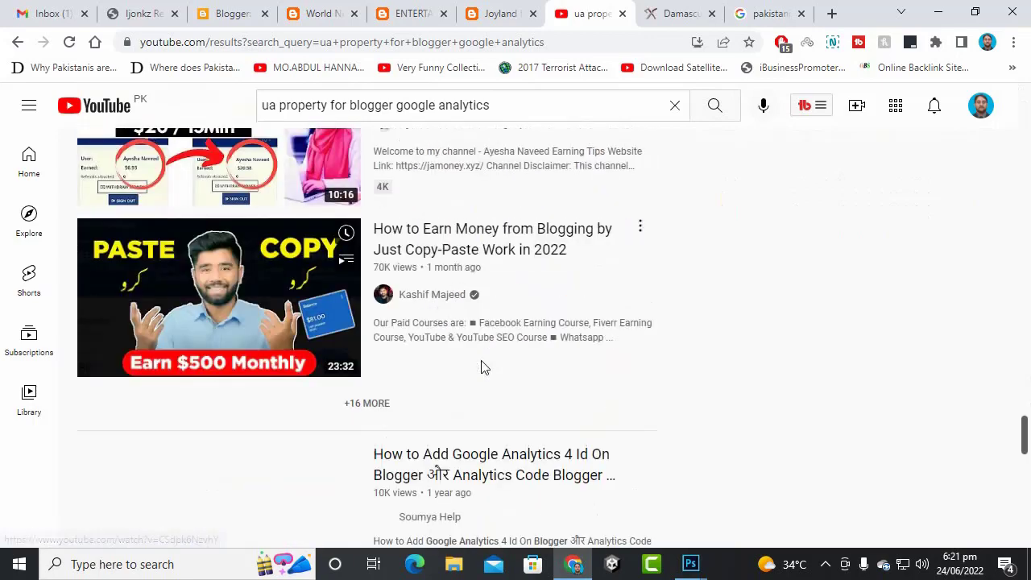
pyautogui.scroll(20, 480, 362)
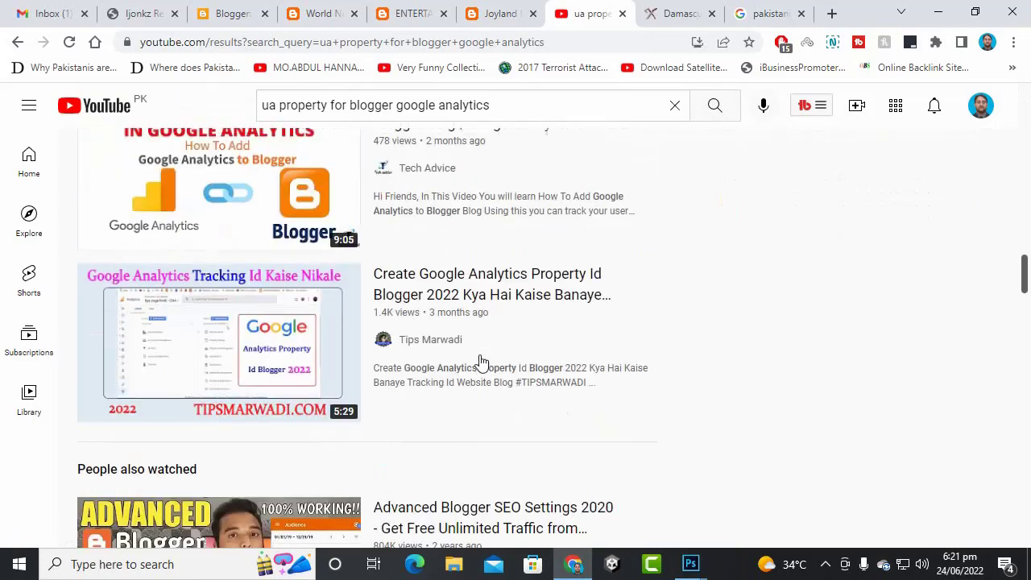
pyautogui.scroll(10, 479, 359)
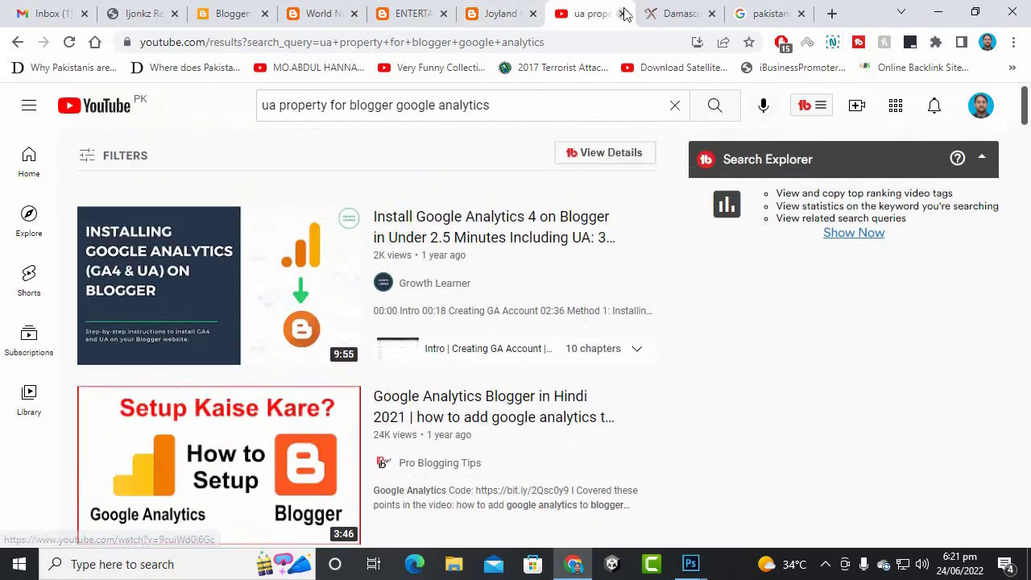
# - Close the YouTube results and Damascus knife shop tabs, returning to Blogger settings
pyautogui.click(622, 14)
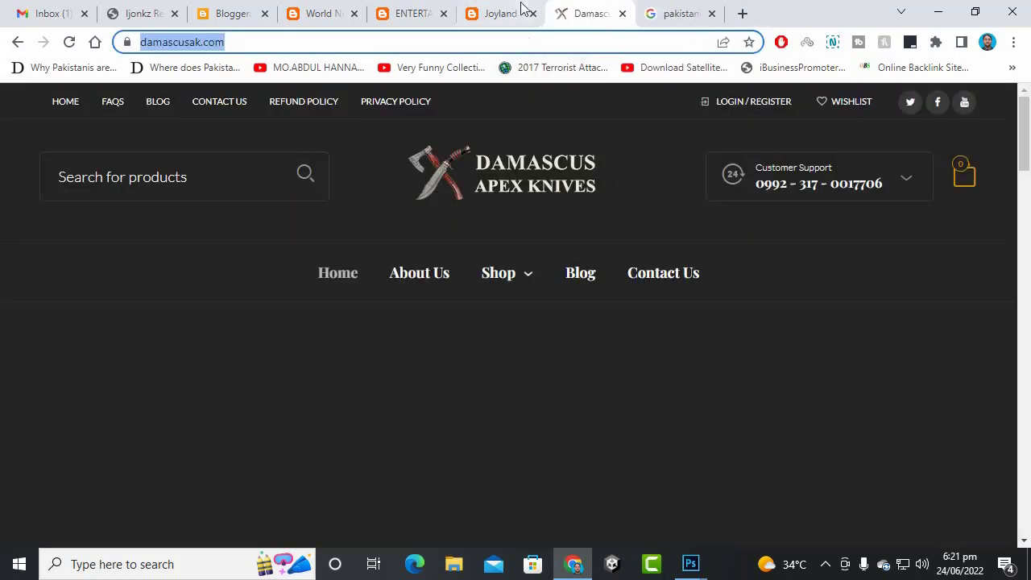
pyautogui.click(520, 8)
pyautogui.click(621, 14)
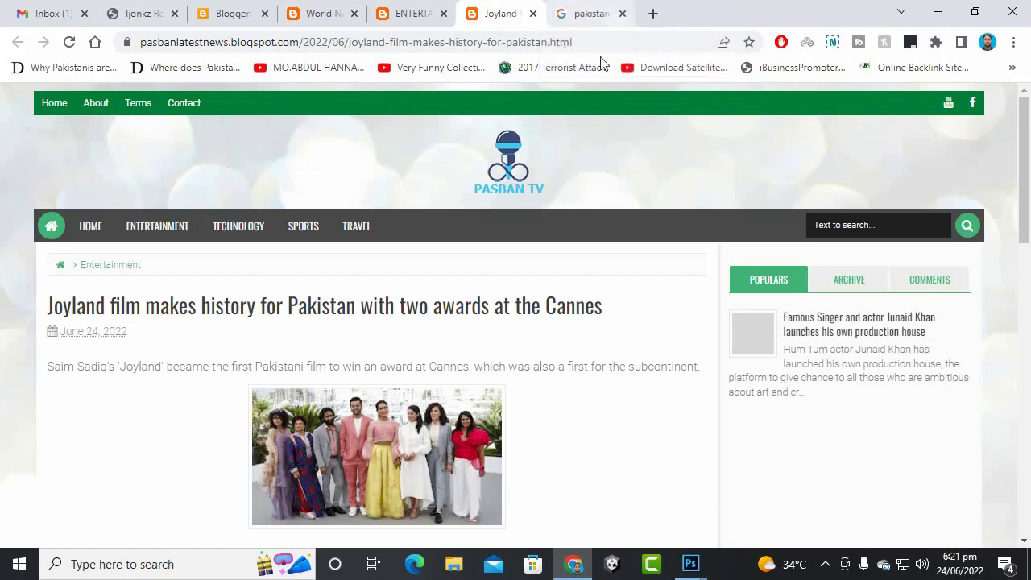
pyautogui.click(236, 6)
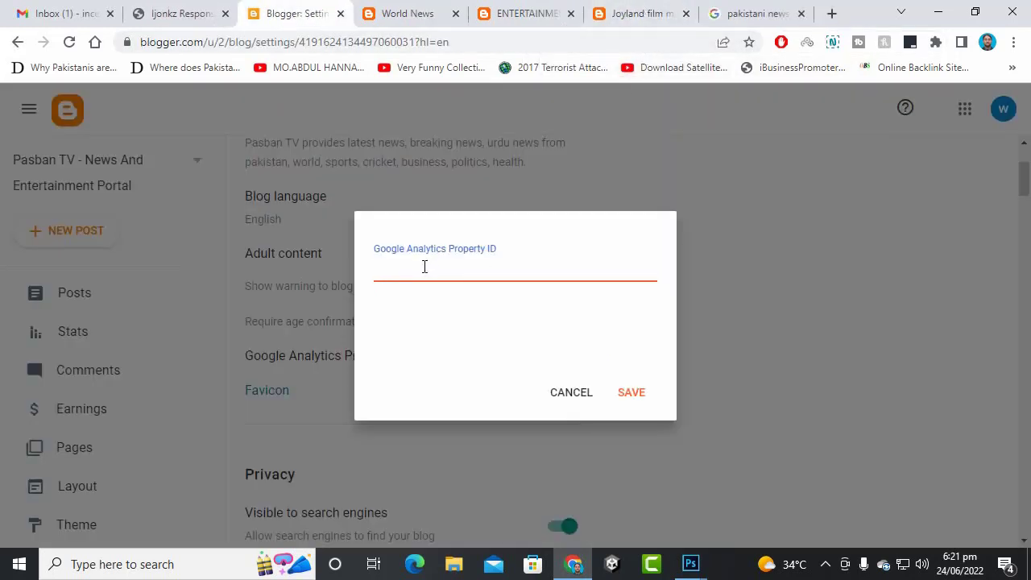
# - Cancel the Google Analytics Property ID dialog, leaving it empty
pyautogui.click(555, 392)
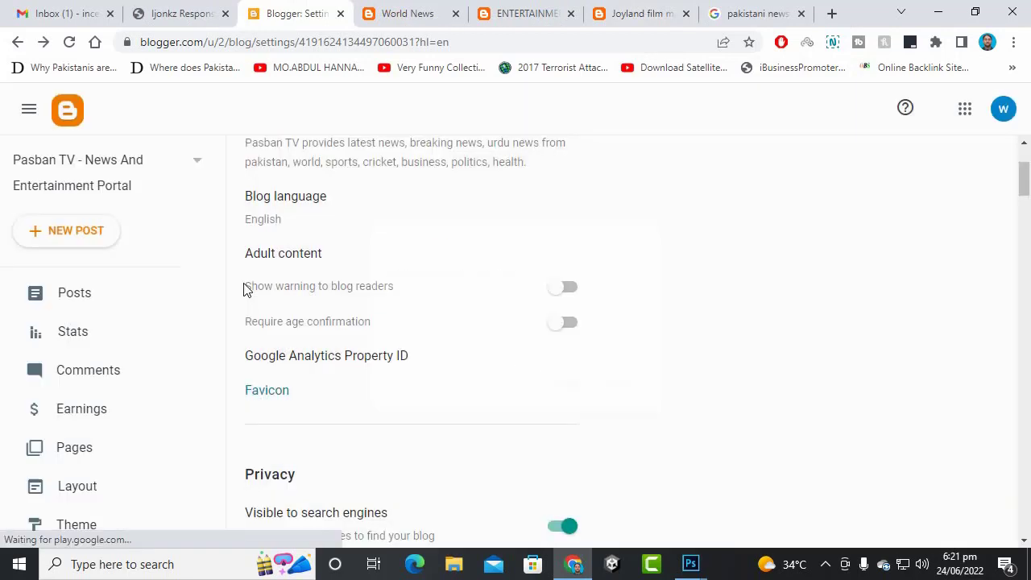
pyautogui.scroll(-2, 455, 300)
pyautogui.scroll(-2, 339, 269)
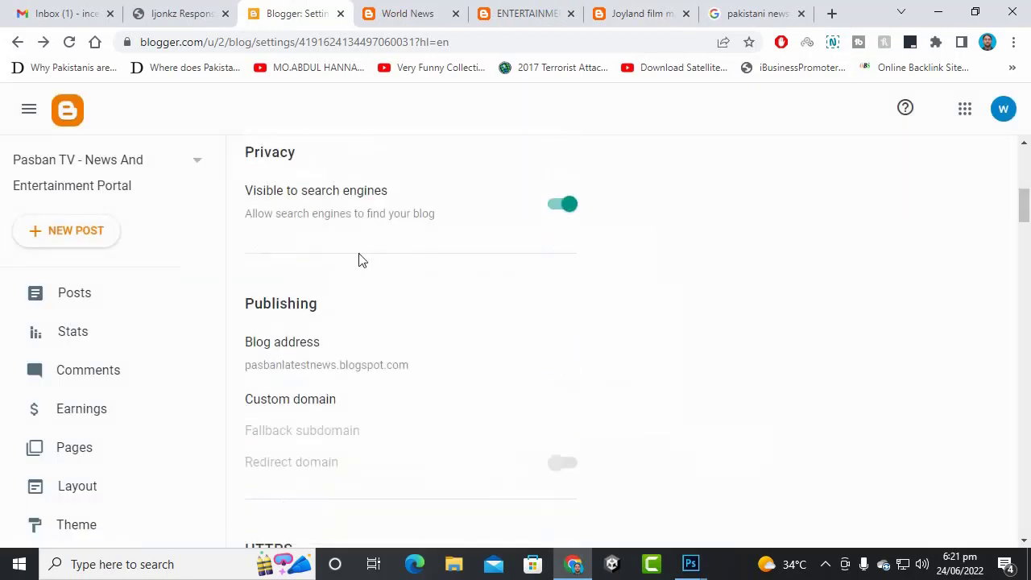
pyautogui.scroll(-1, 378, 336)
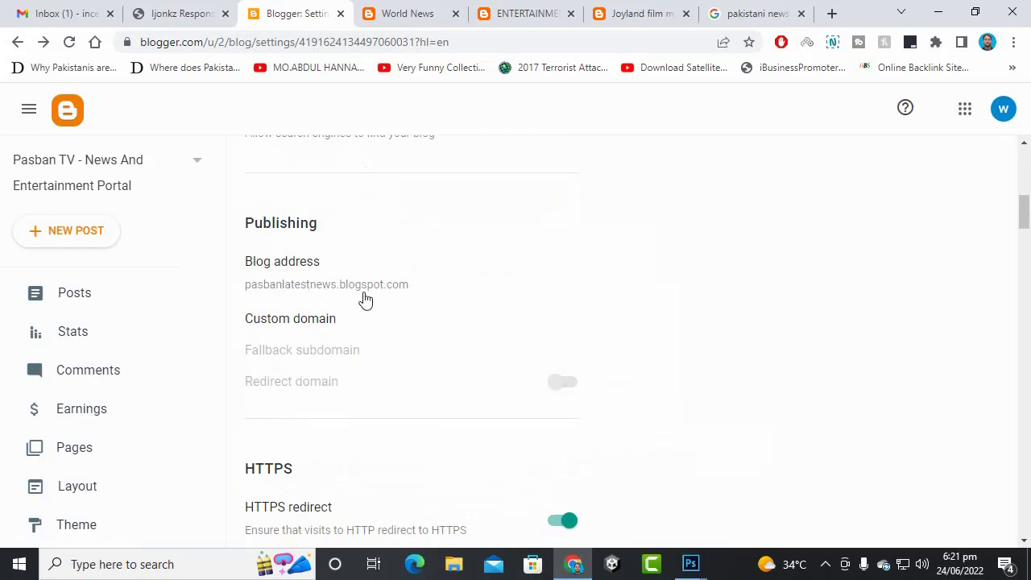
# - Open the Custom domain setting and dismiss it without entering a domain
pyautogui.click(327, 321)
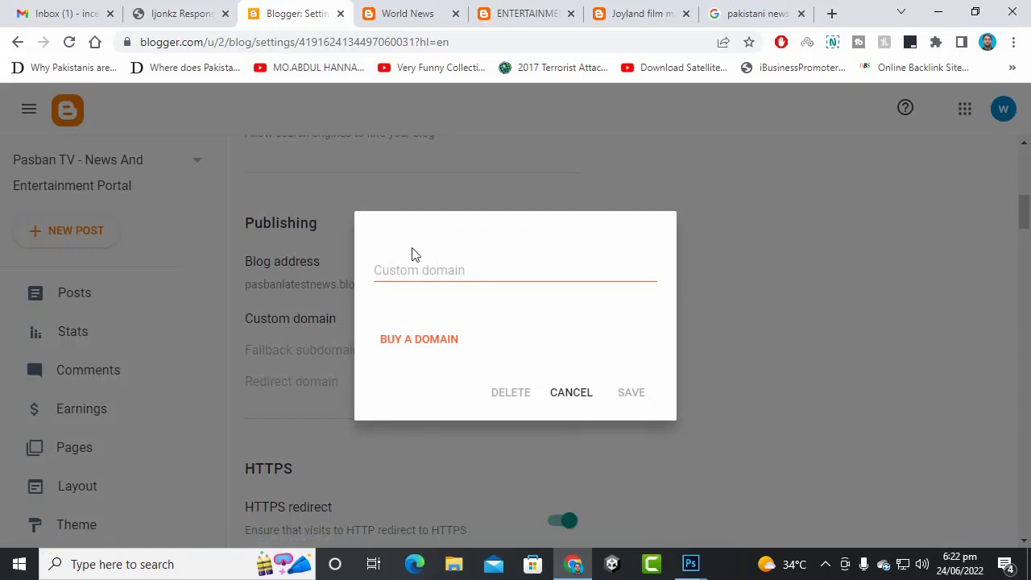
pyautogui.click(417, 267)
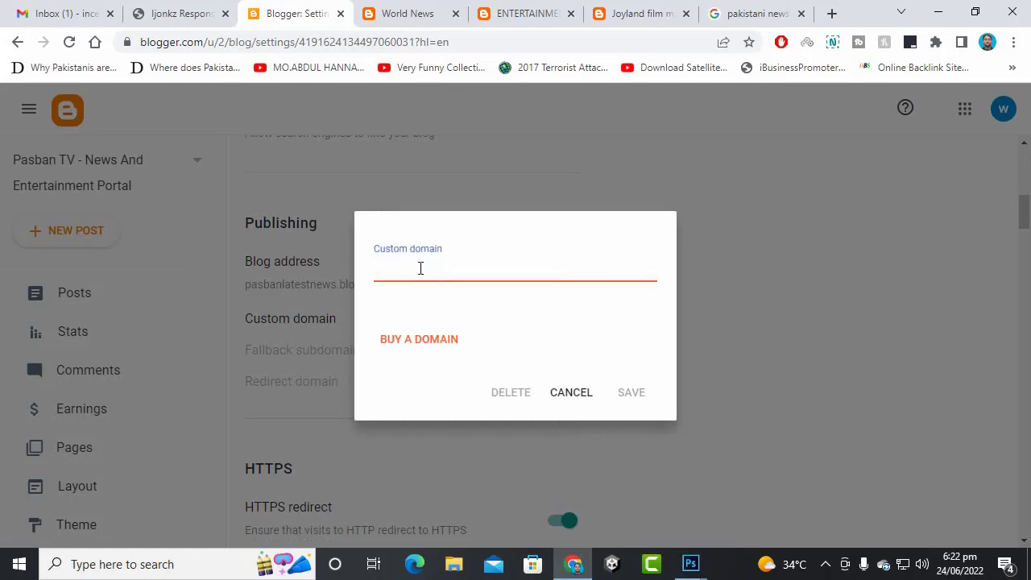
pyautogui.click(579, 405)
pyautogui.scroll(-3, 470, 249)
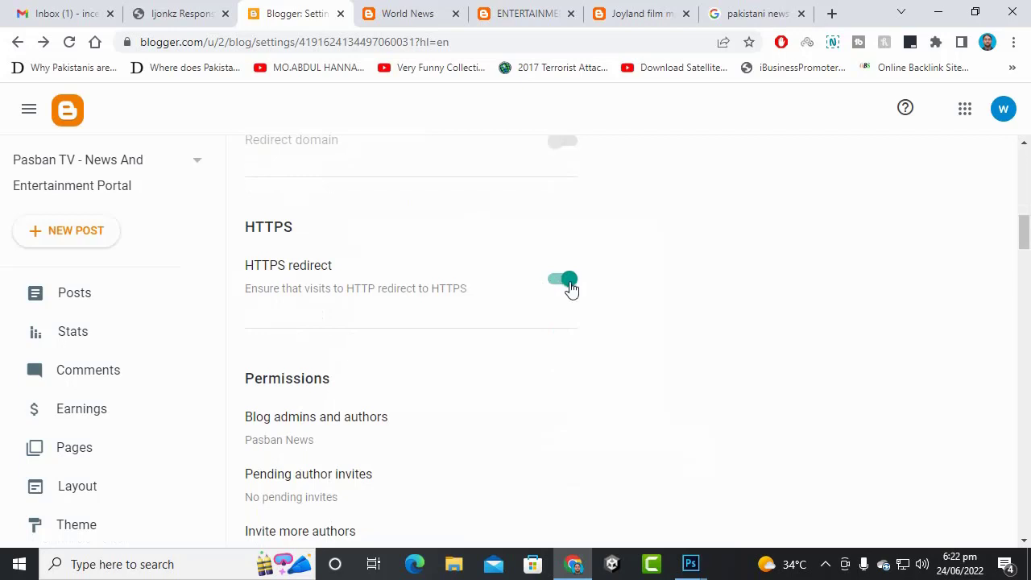
# - View the blog's admins and authors list and close it unchanged
pyautogui.scroll(-2, 395, 272)
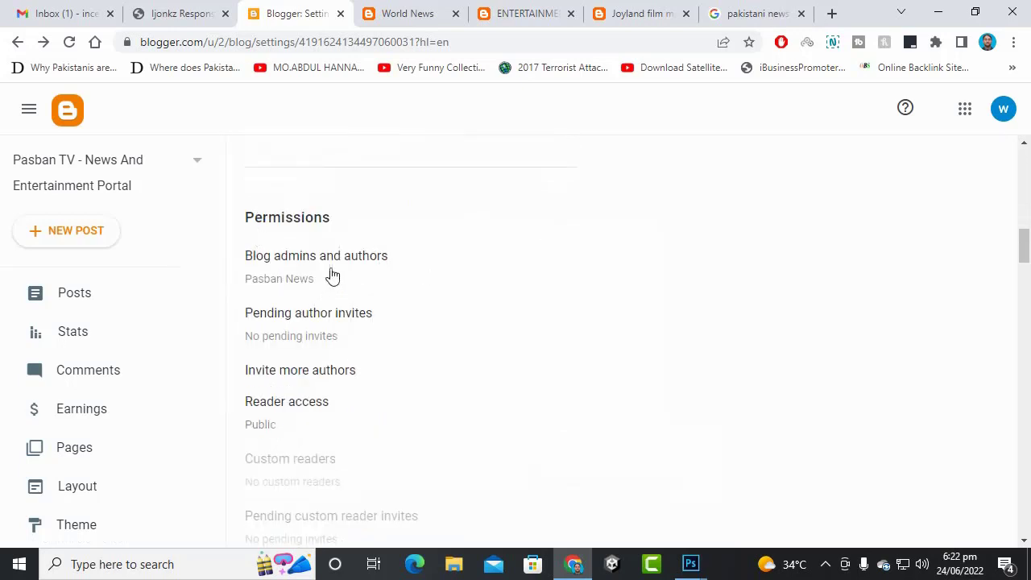
pyautogui.scroll(-2, 332, 275)
pyautogui.scroll(1, 331, 166)
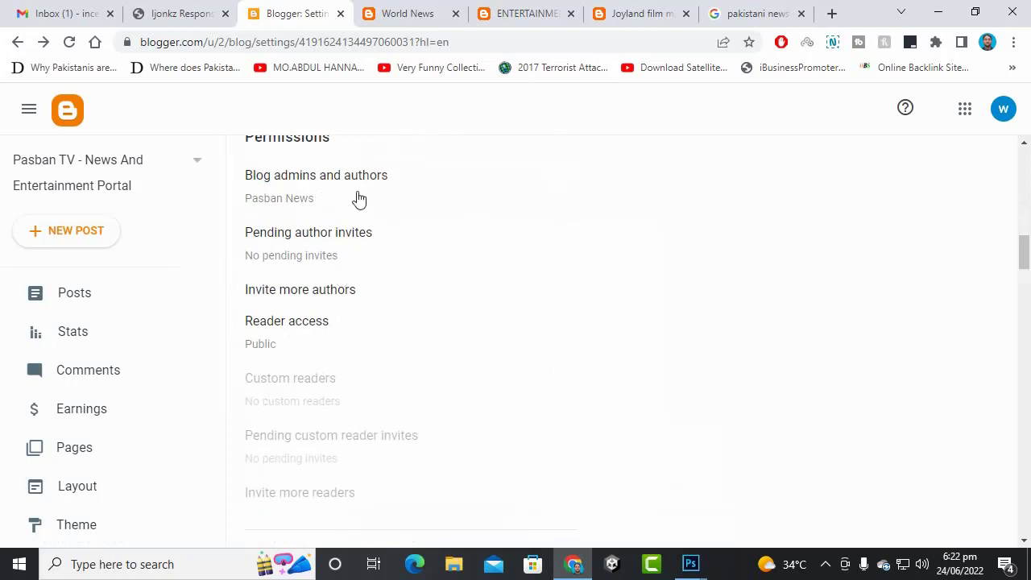
pyautogui.click(359, 197)
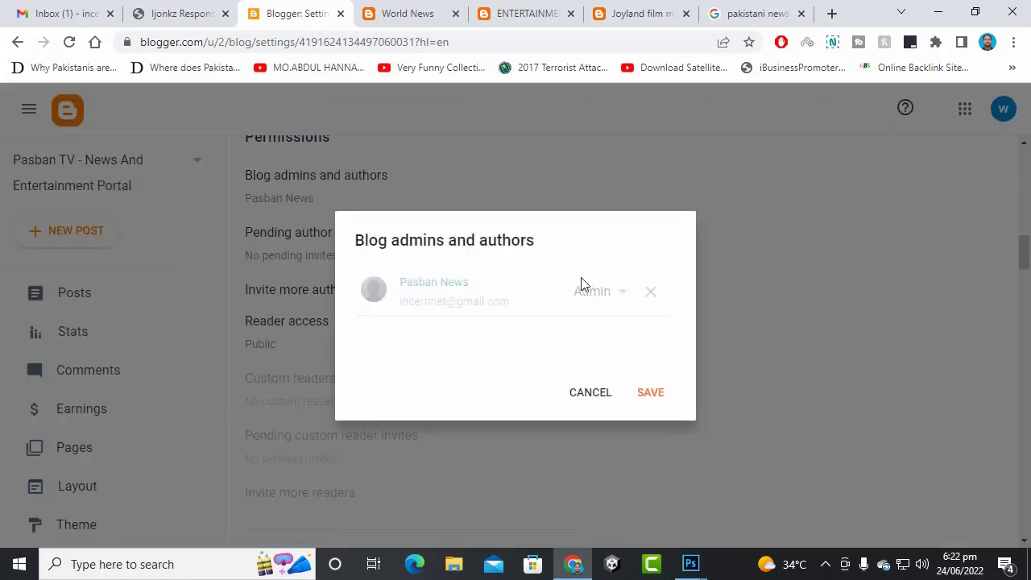
pyautogui.click(600, 396)
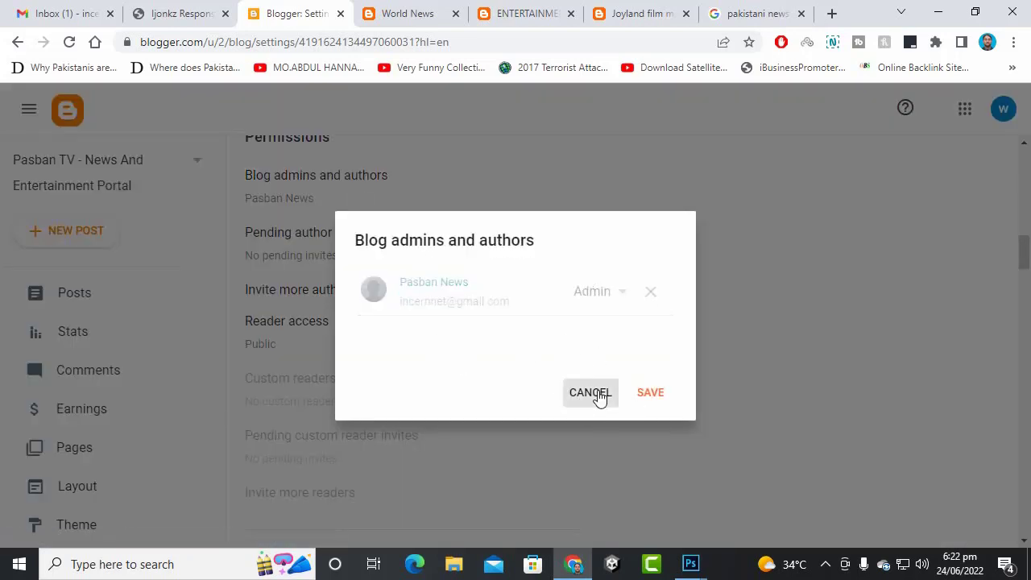
# - Change Max posts shown on main page from 7 to 8 and save
pyautogui.scroll(-3, 283, 341)
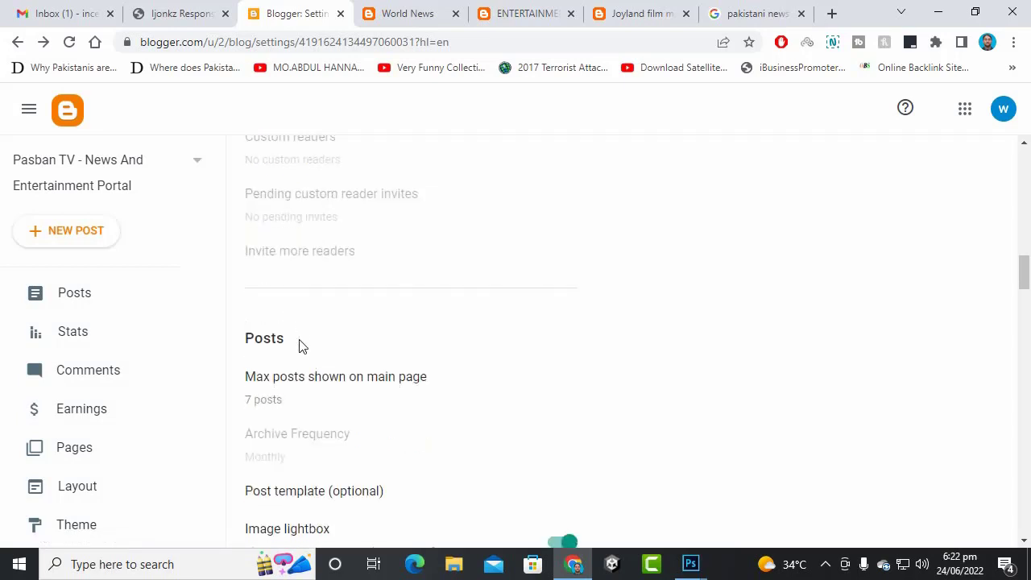
pyautogui.scroll(-1, 299, 345)
pyautogui.click(300, 318)
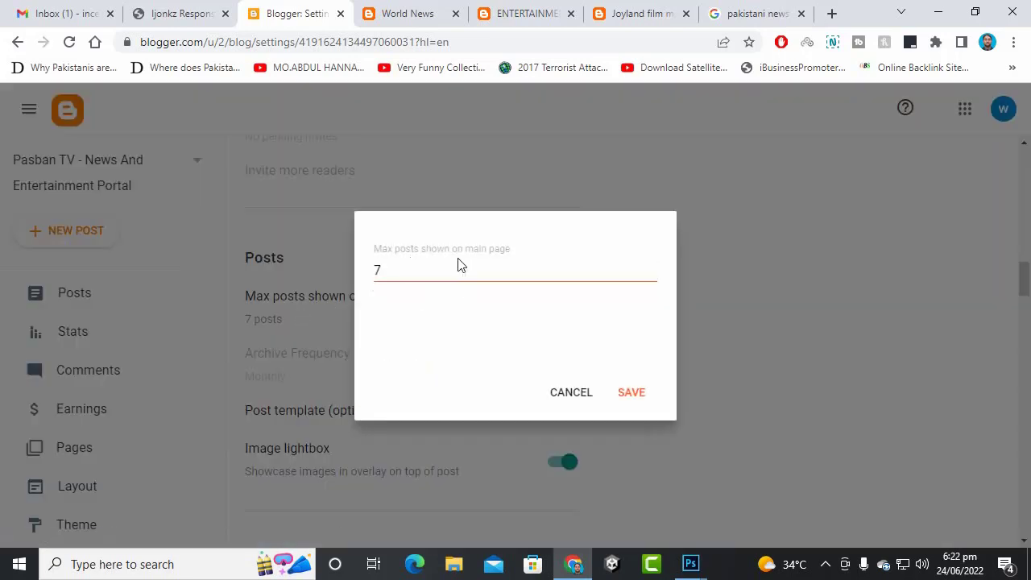
pyautogui.click(410, 270)
pyautogui.moveTo(400, 269); pyautogui.dragTo(371, 274)
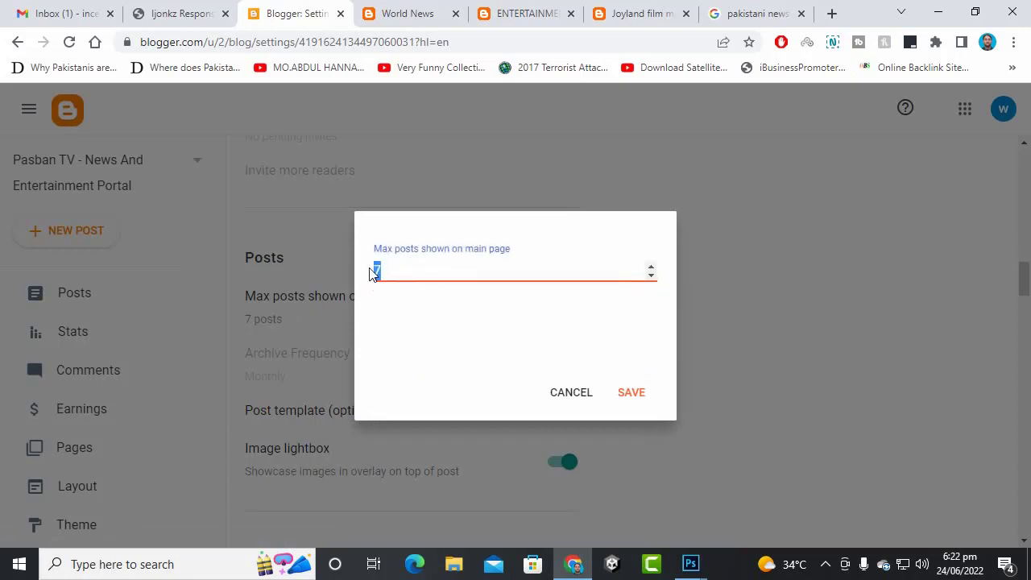
pyautogui.click(568, 393)
pyautogui.scroll(-1, 425, 267)
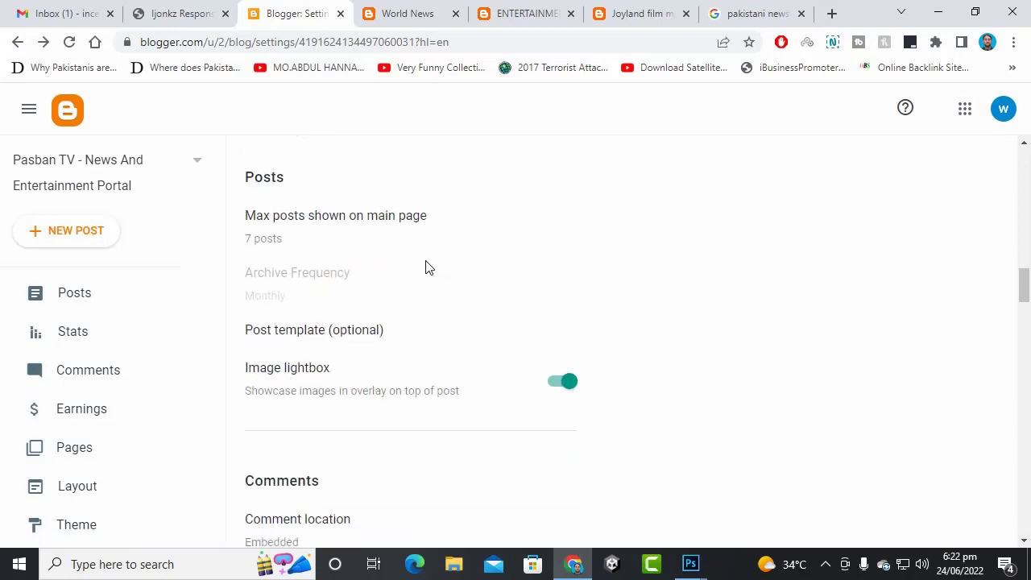
pyautogui.click(321, 248)
pyautogui.moveTo(399, 271); pyautogui.dragTo(170, 267)
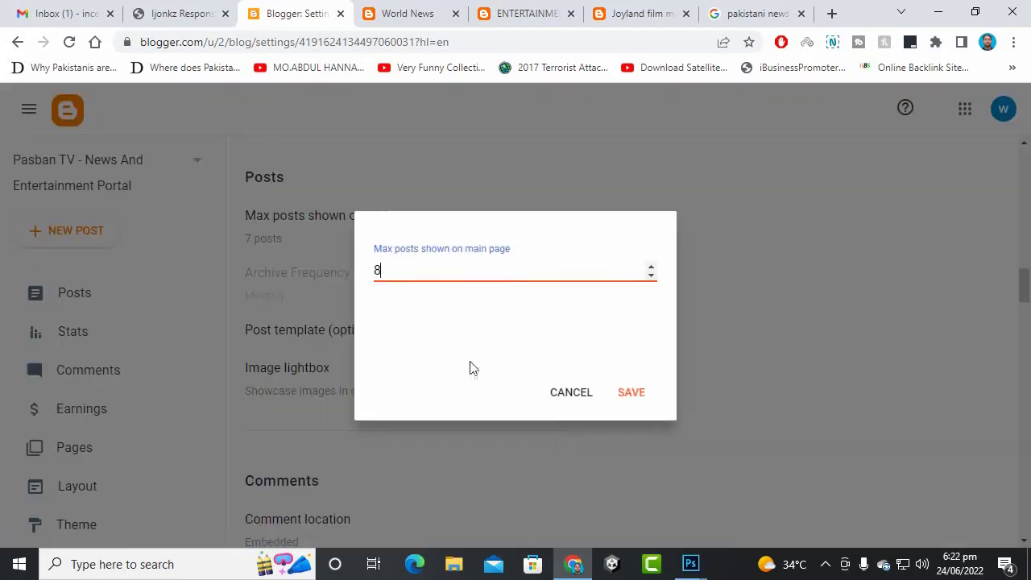
pyautogui.click(629, 394)
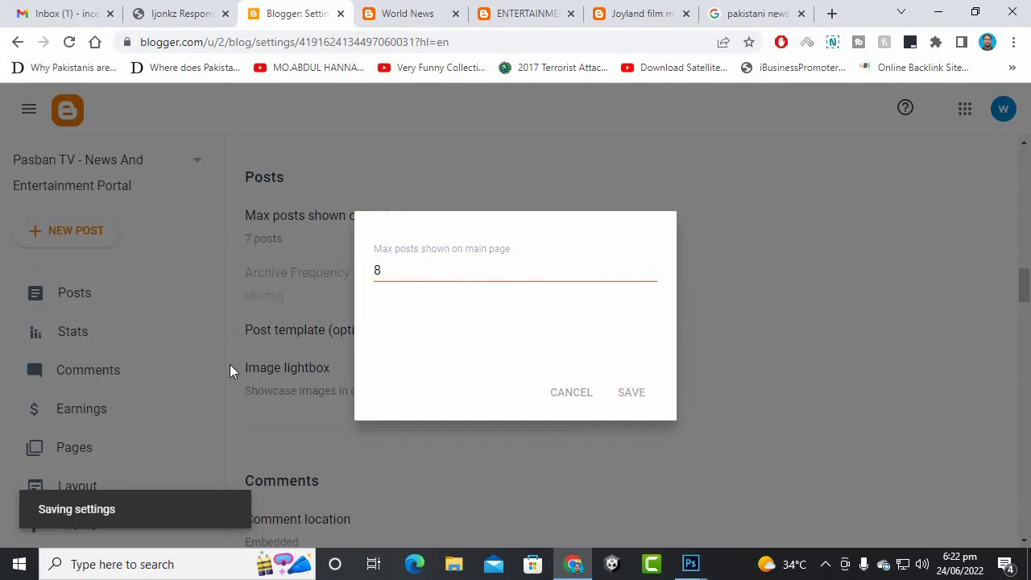
pyautogui.scroll(-1, 402, 315)
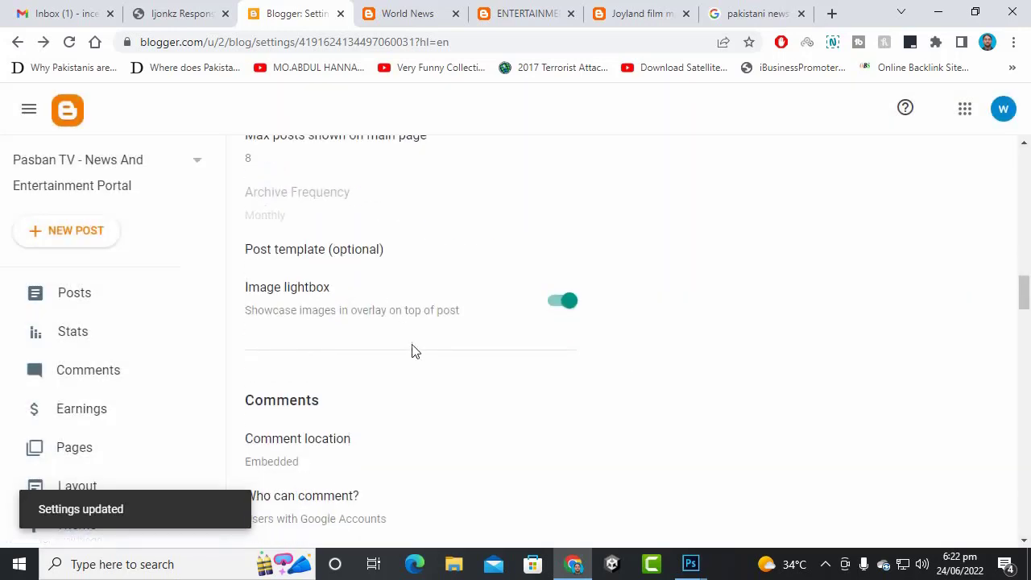
pyautogui.scroll(-2, 414, 339)
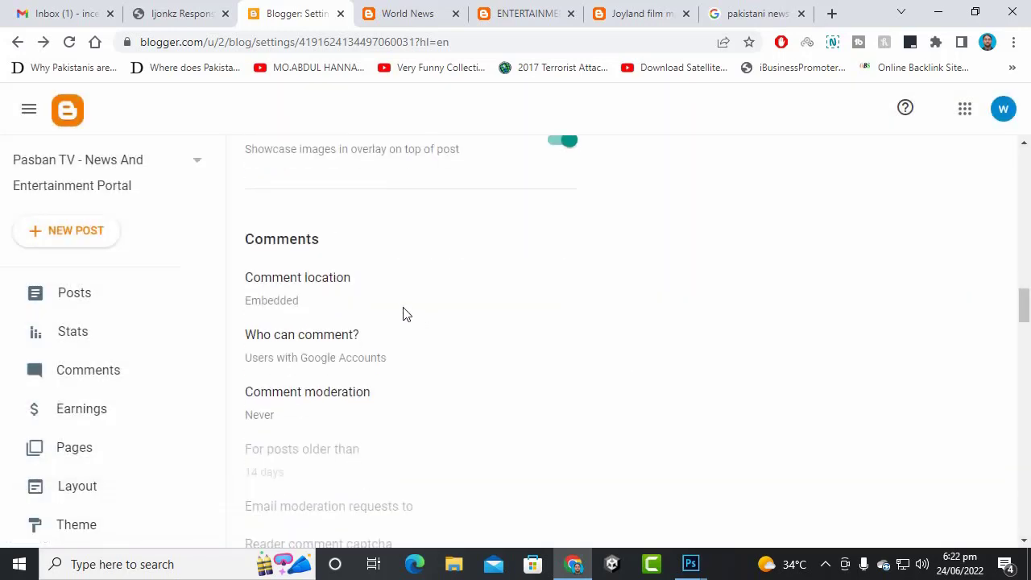
pyautogui.scroll(-2, 395, 288)
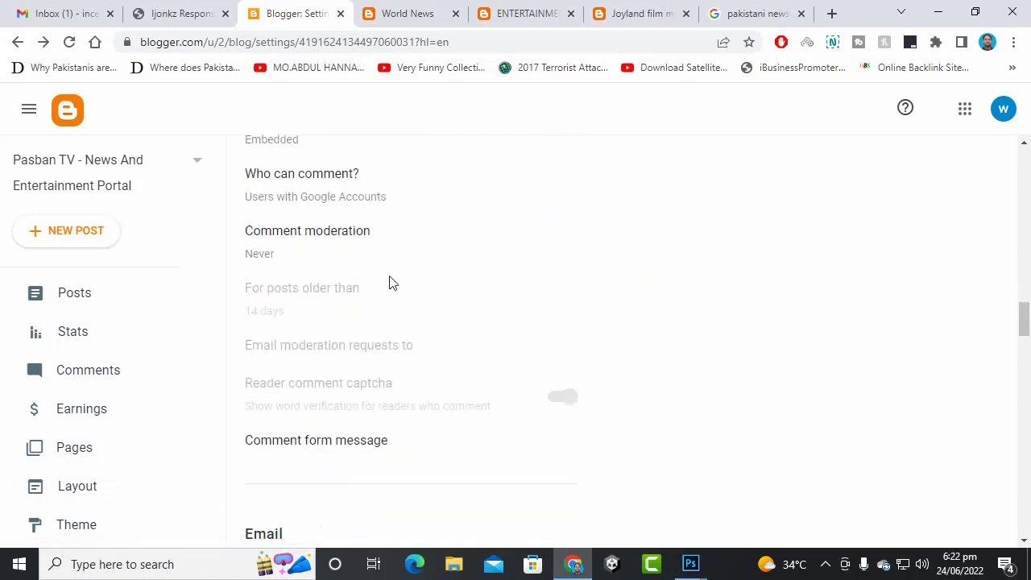
pyautogui.click(370, 207)
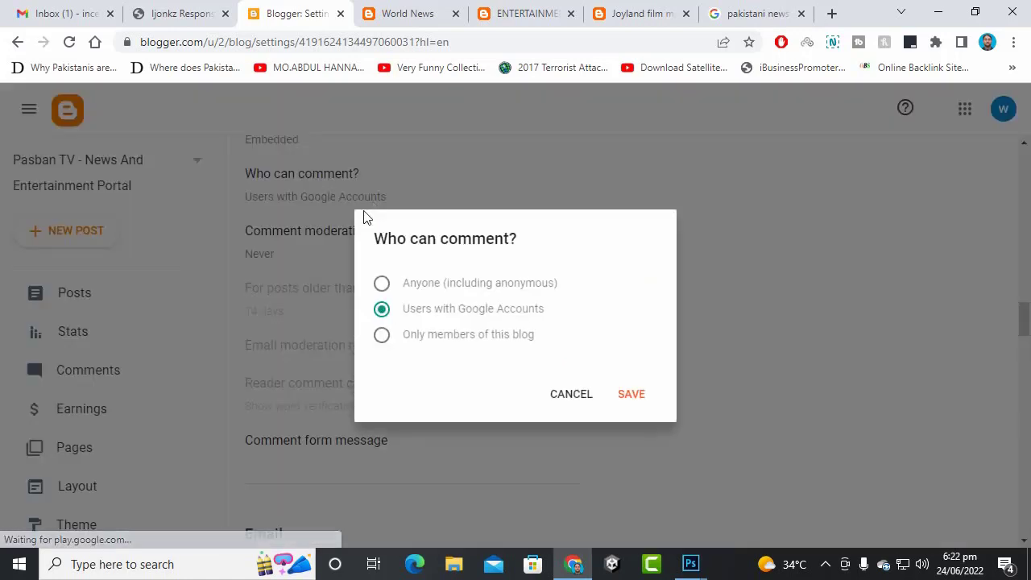
pyautogui.click(507, 288)
pyautogui.click(494, 339)
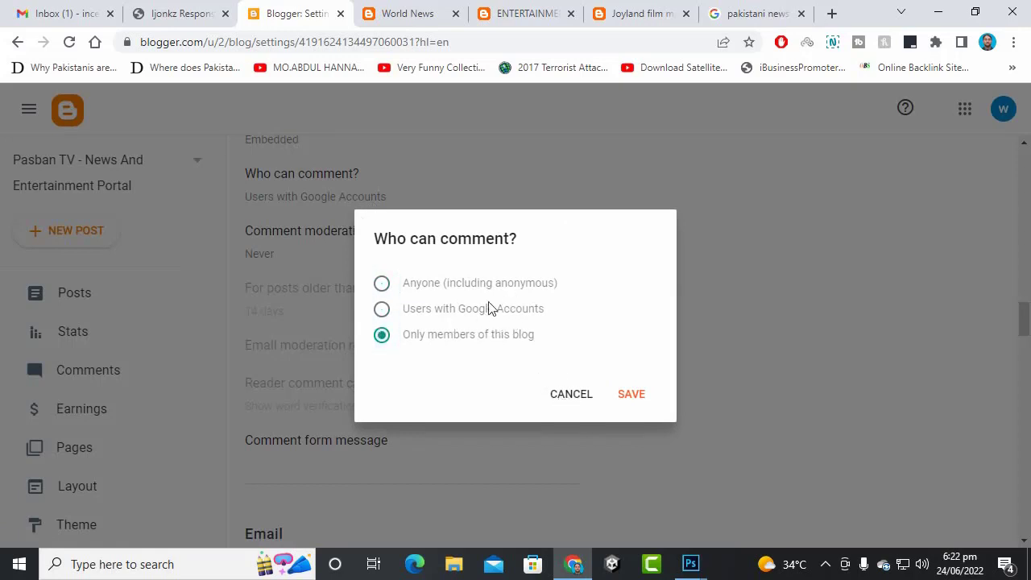
pyautogui.click(488, 307)
pyautogui.click(572, 393)
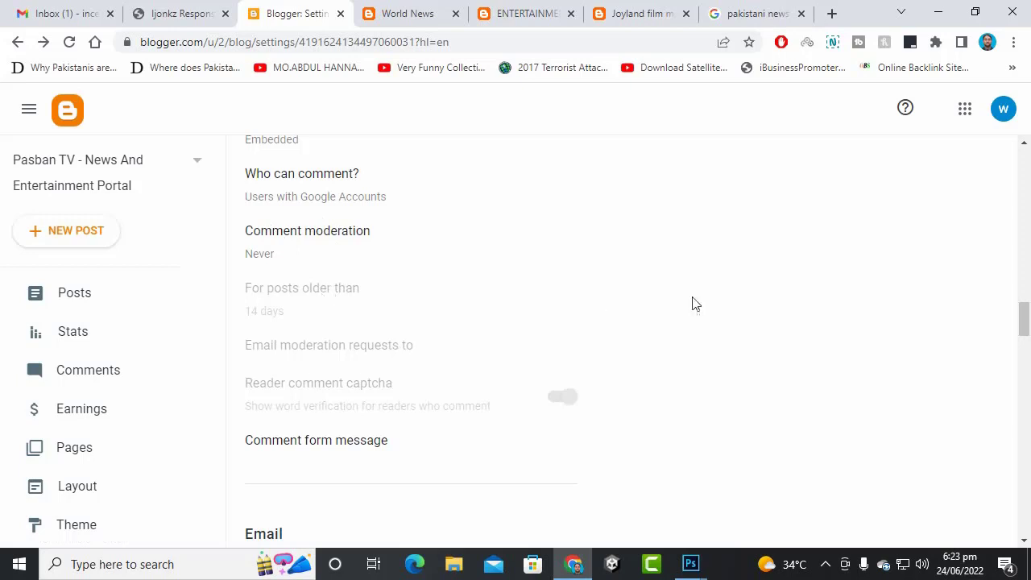
pyautogui.scroll(-1, 340, 311)
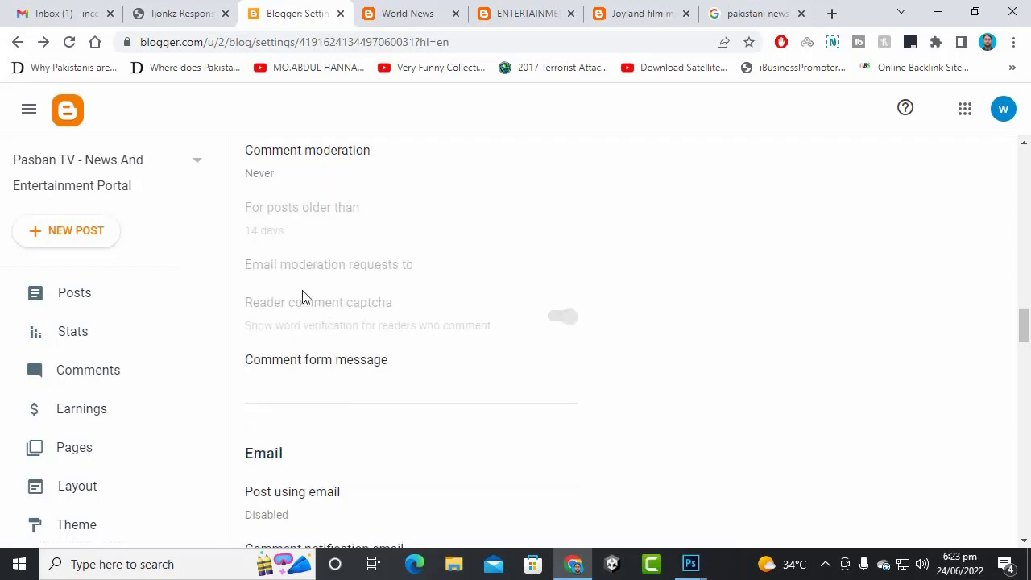
pyautogui.scroll(-3, 433, 322)
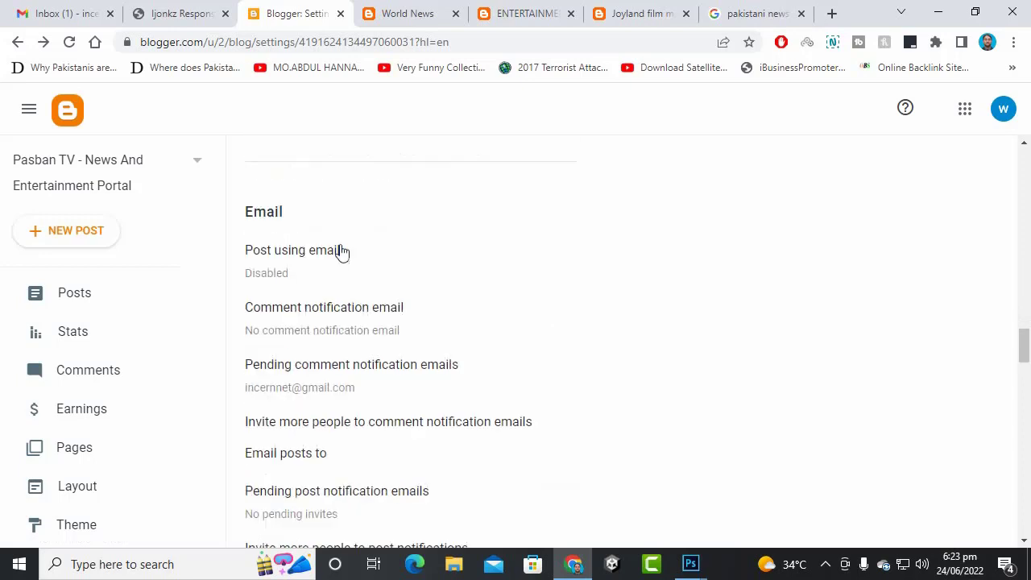
pyautogui.scroll(-1, 294, 272)
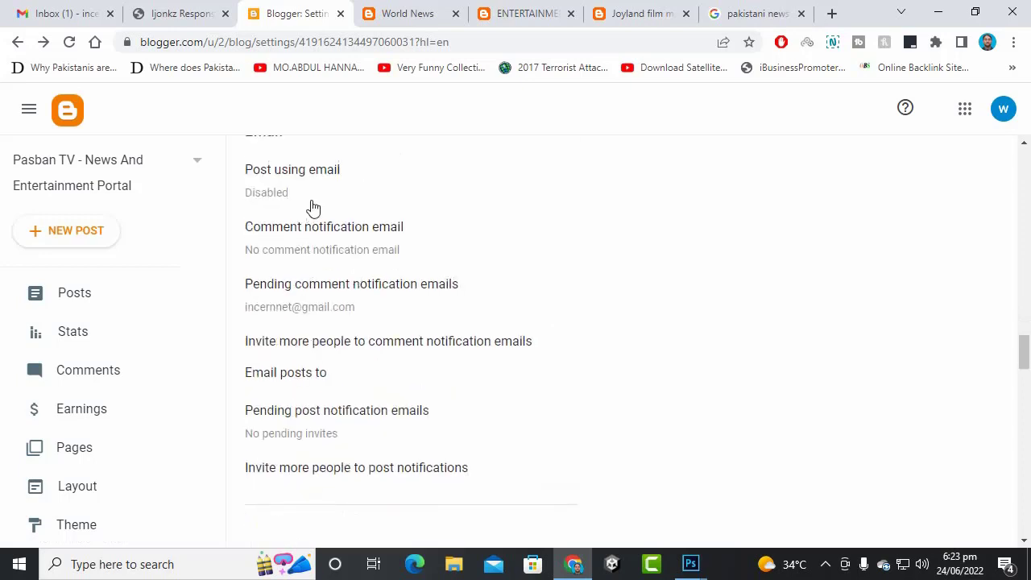
pyautogui.click(310, 200)
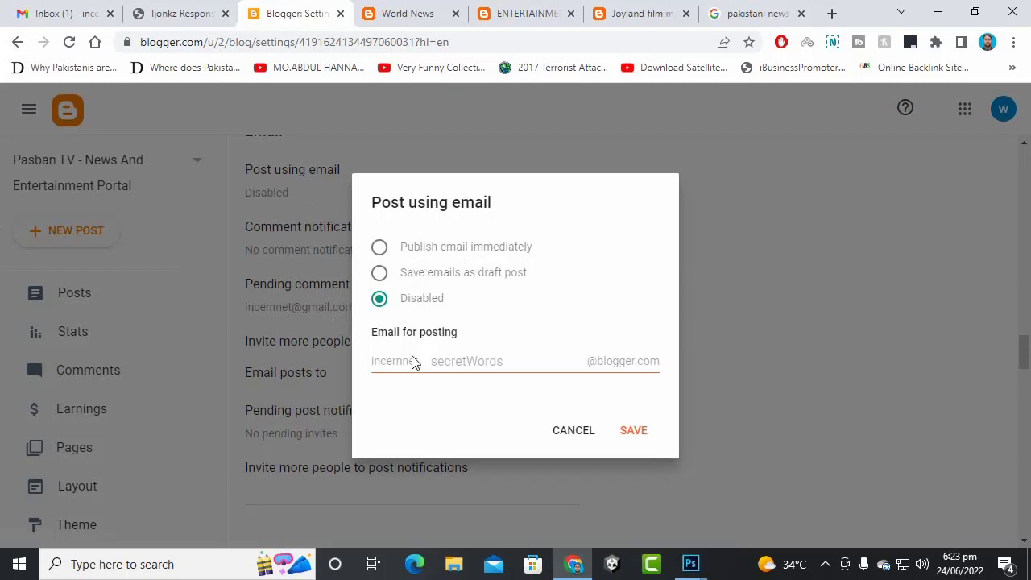
pyautogui.click(576, 431)
pyautogui.scroll(-2, 284, 265)
pyautogui.scroll(-3, 282, 278)
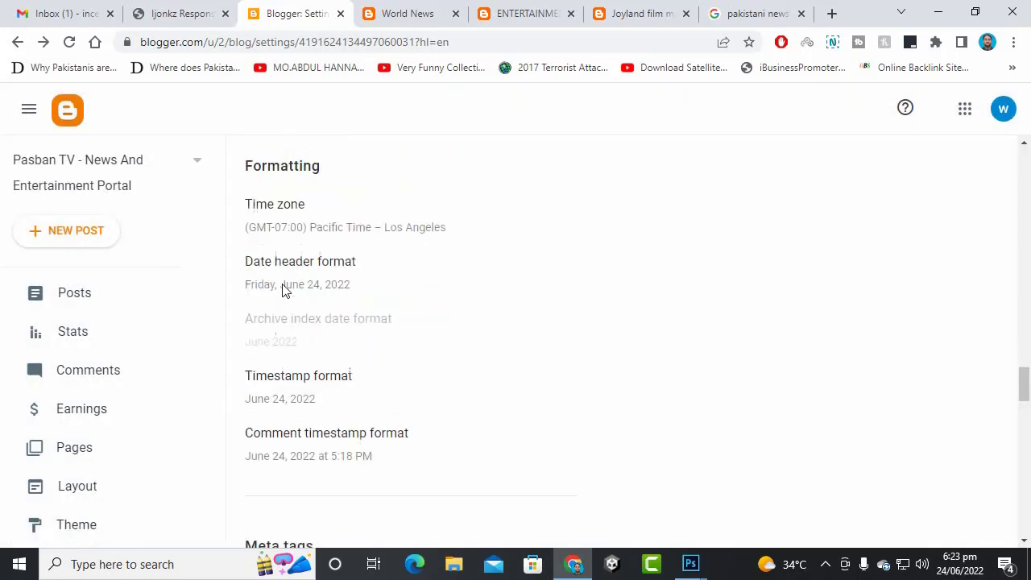
pyautogui.click(368, 219)
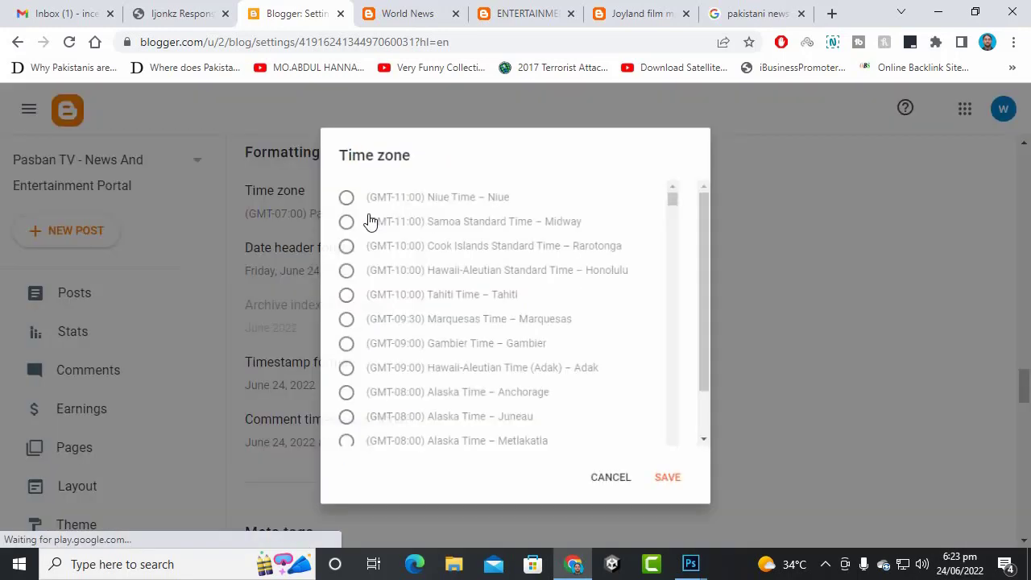
pyautogui.scroll(-20, 560, 406)
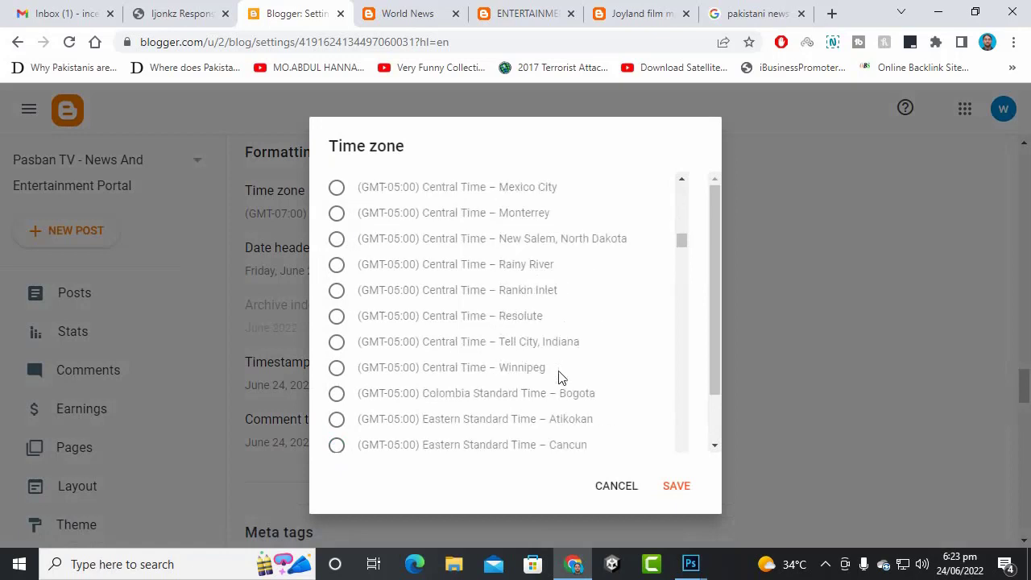
pyautogui.scroll(5, 525, 343)
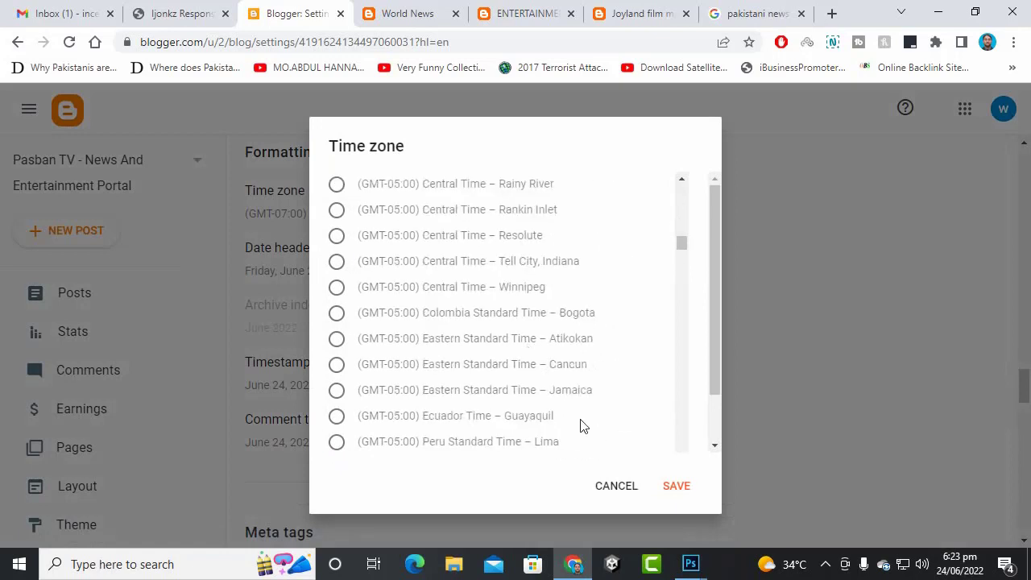
pyautogui.scroll(2, 583, 419)
pyautogui.scroll(3, 552, 364)
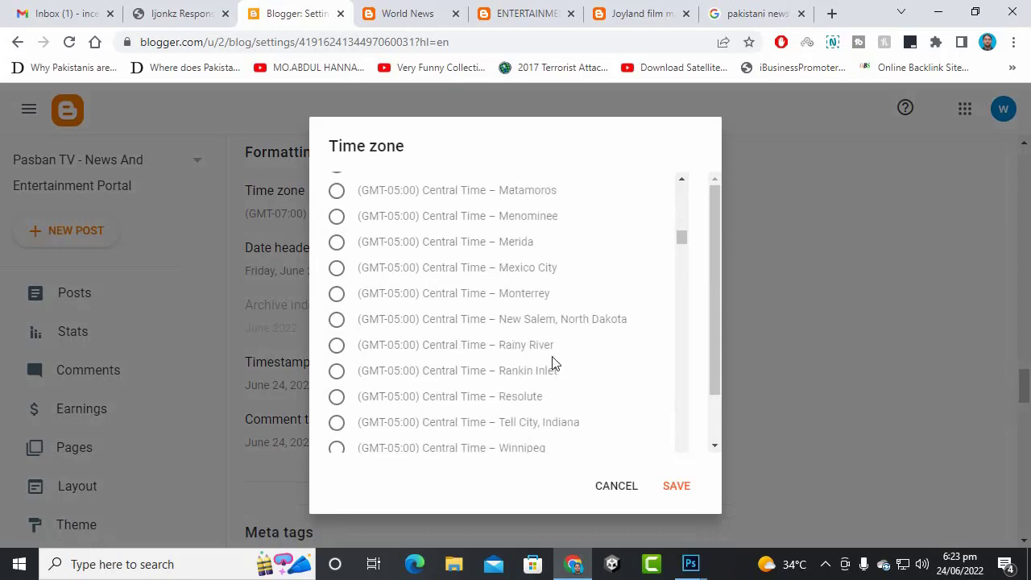
pyautogui.scroll(4, 543, 347)
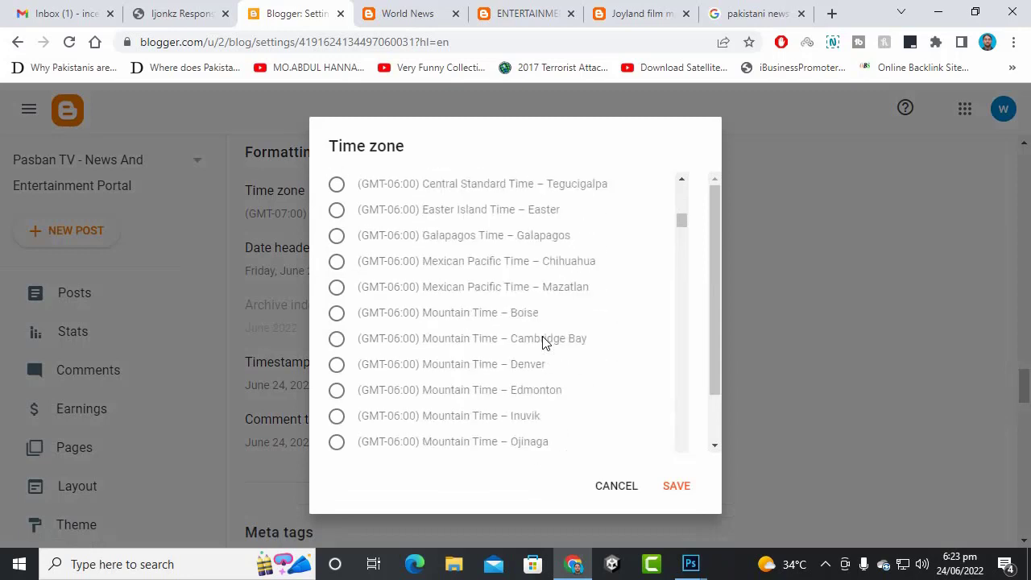
pyautogui.scroll(-10, 543, 343)
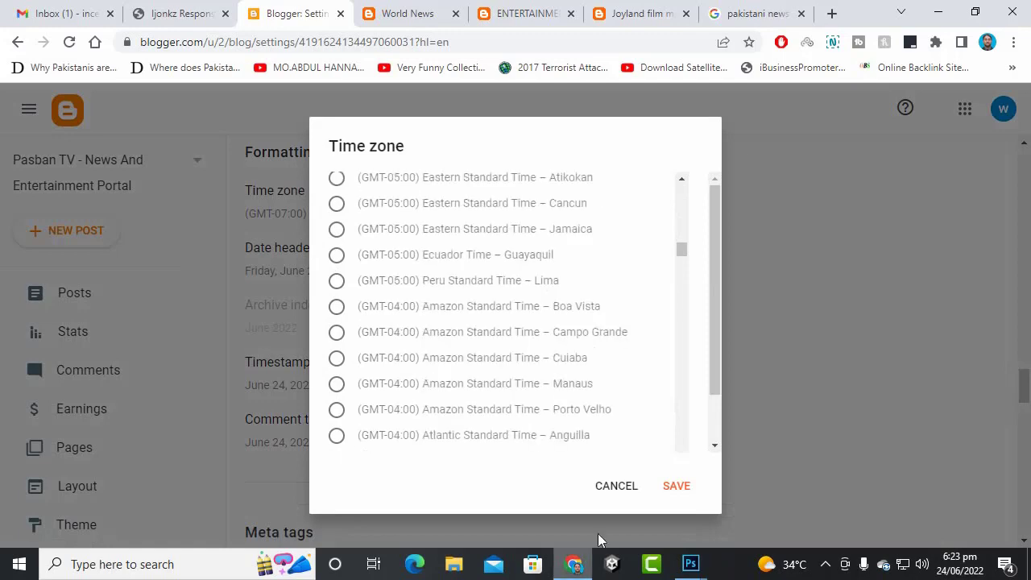
pyautogui.click(615, 485)
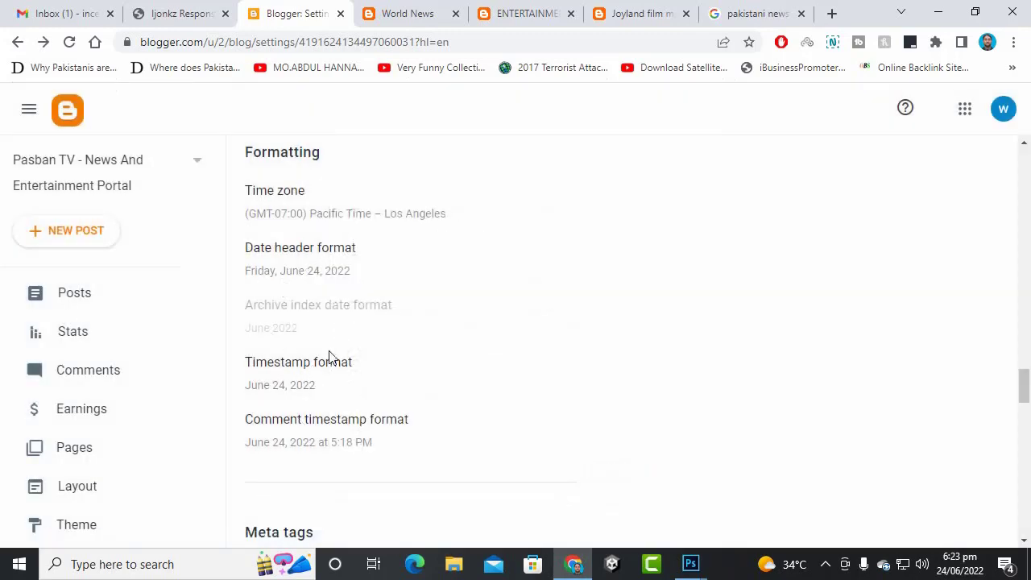
# - Enable the search description and save it as 'pakistani news, latest news, top trending, best news portal, entertainment, travel, technology, sports'
pyautogui.scroll(-1, 465, 272)
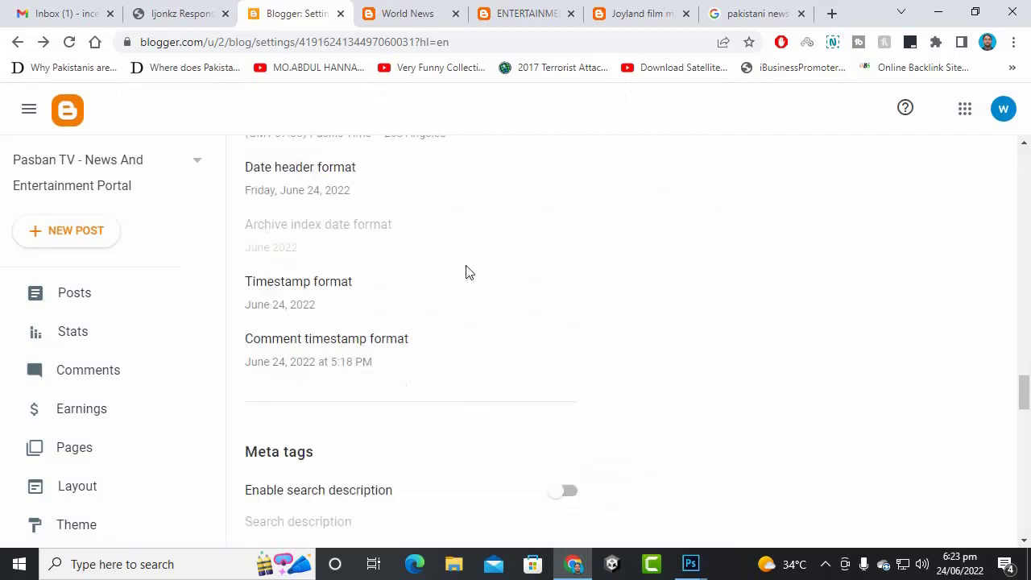
pyautogui.scroll(-4, 403, 377)
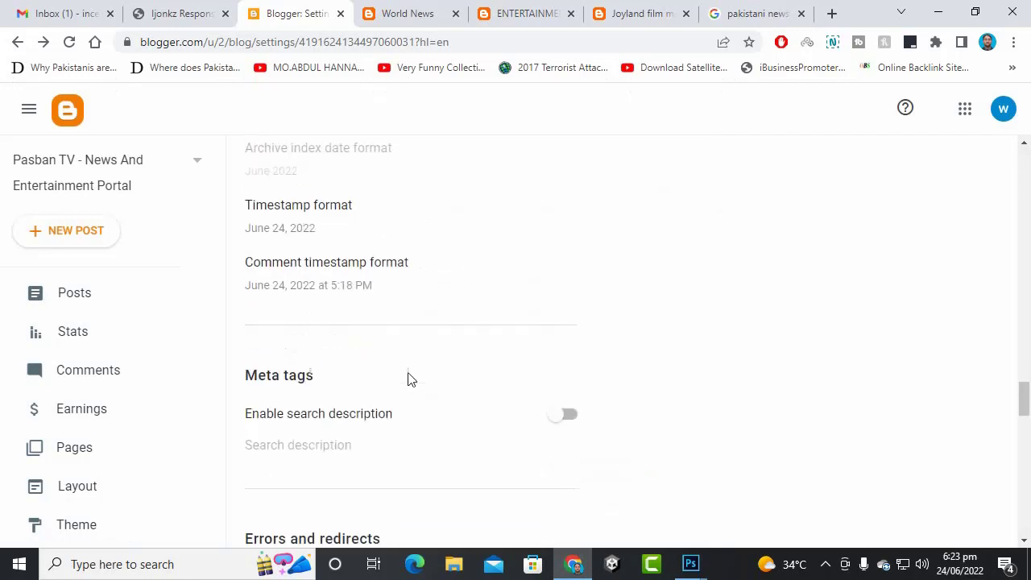
pyautogui.scroll(1, 325, 273)
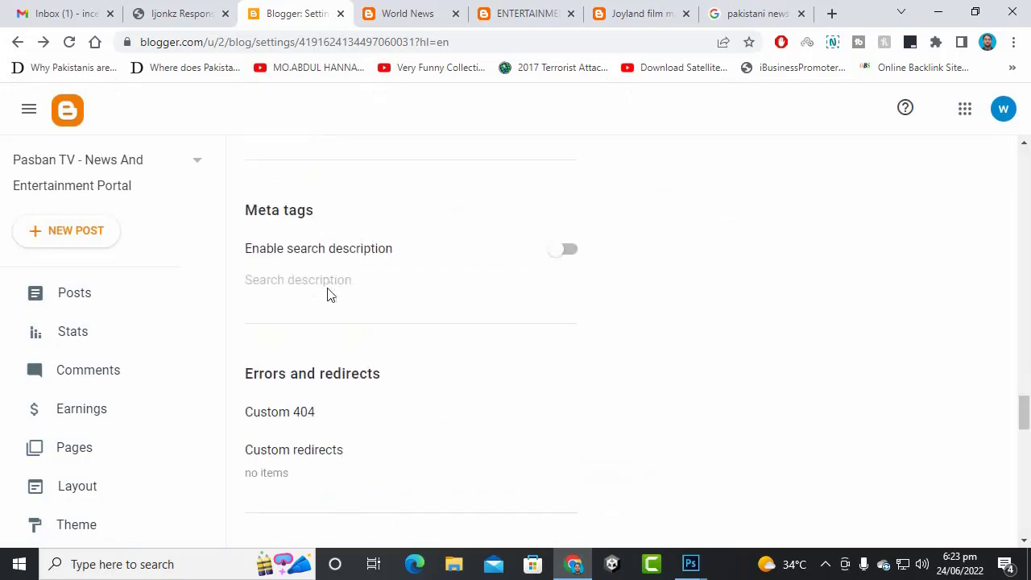
pyautogui.click(563, 252)
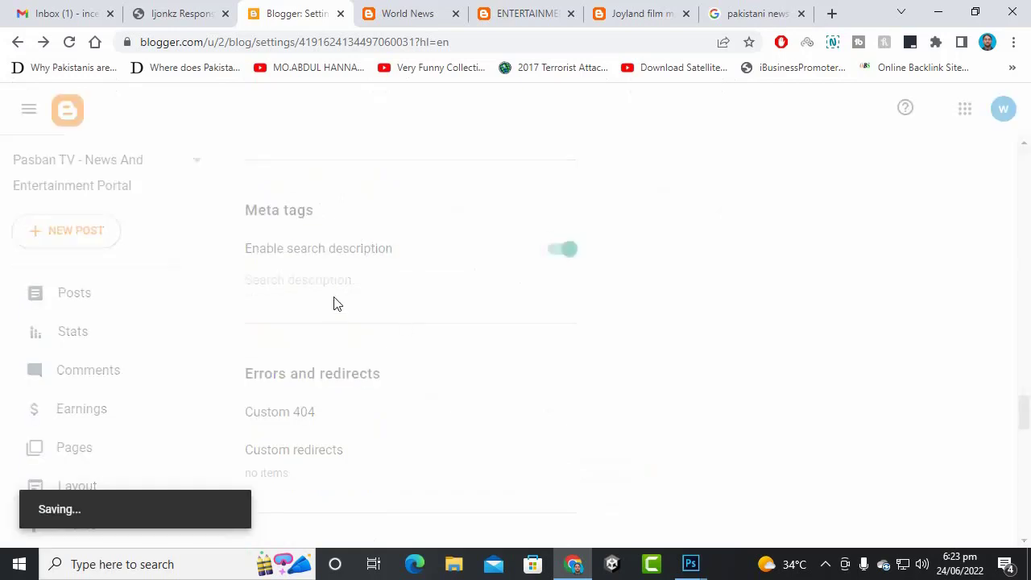
pyautogui.click(329, 288)
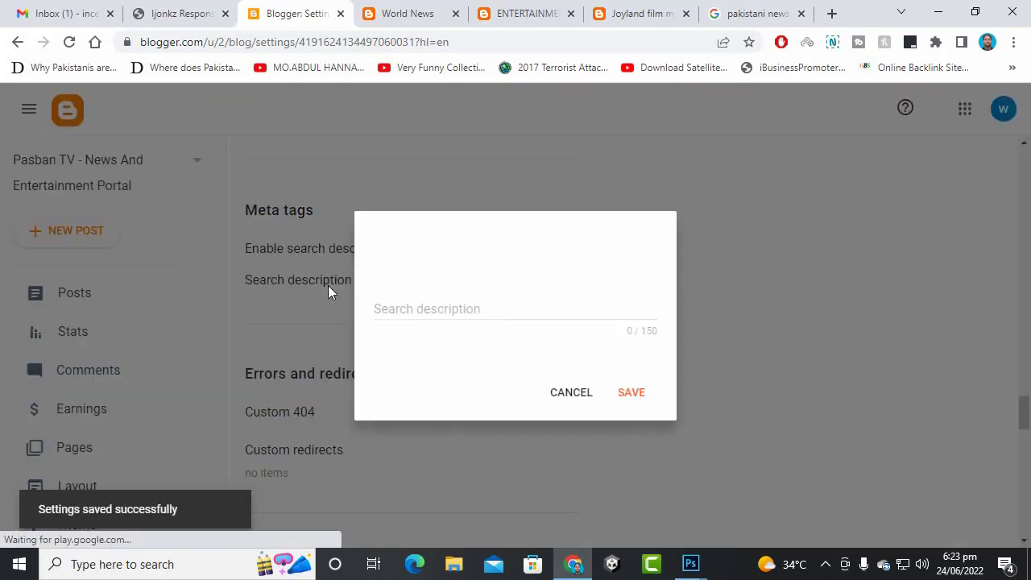
pyautogui.click(427, 312)
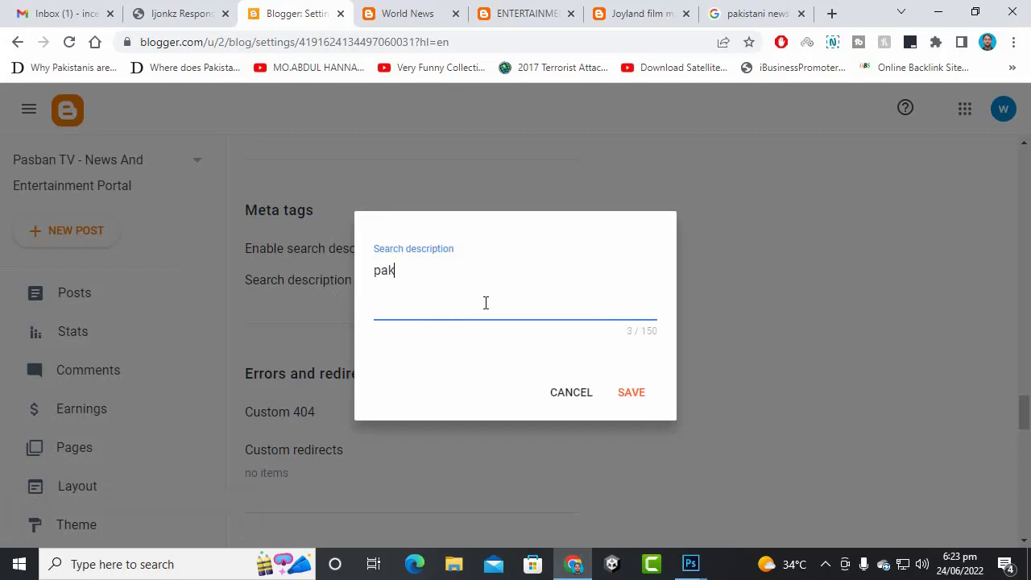
pyautogui.write('pakistani news, latest news, top trending, best')
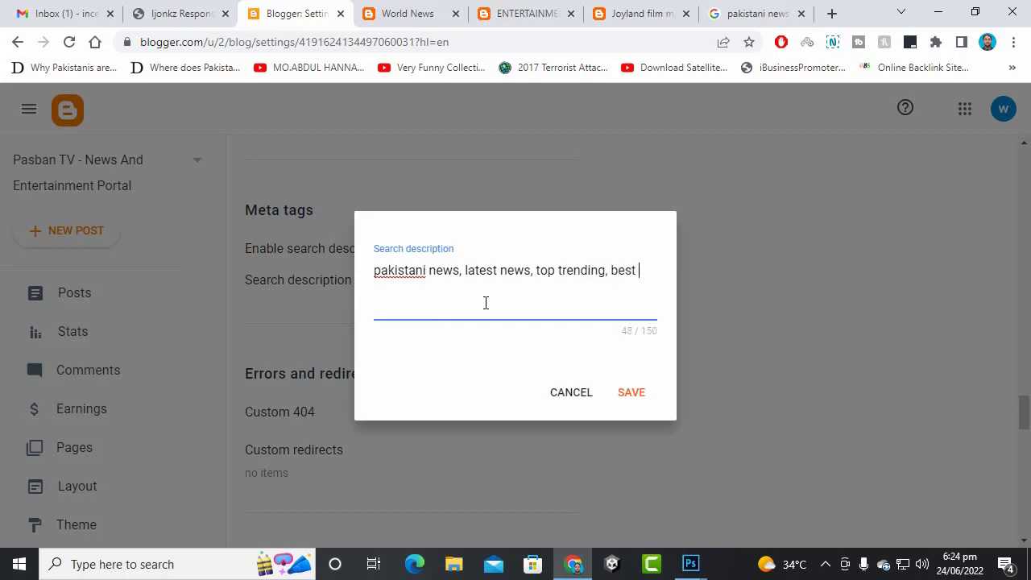
pyautogui.write('ews portal, enterta')
pyautogui.write('inment, travel, technology')
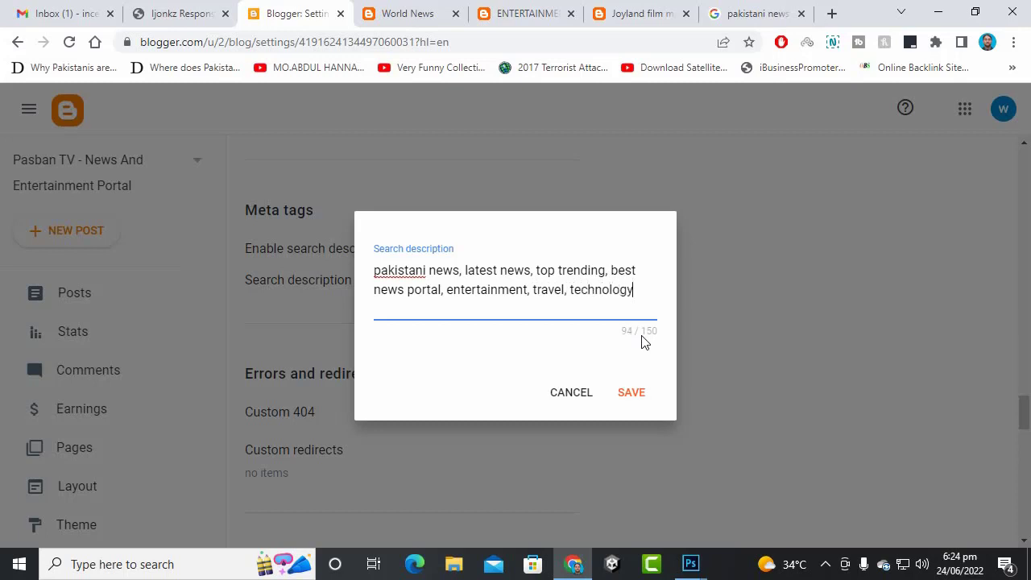
pyautogui.write('sports')
pyautogui.click(633, 394)
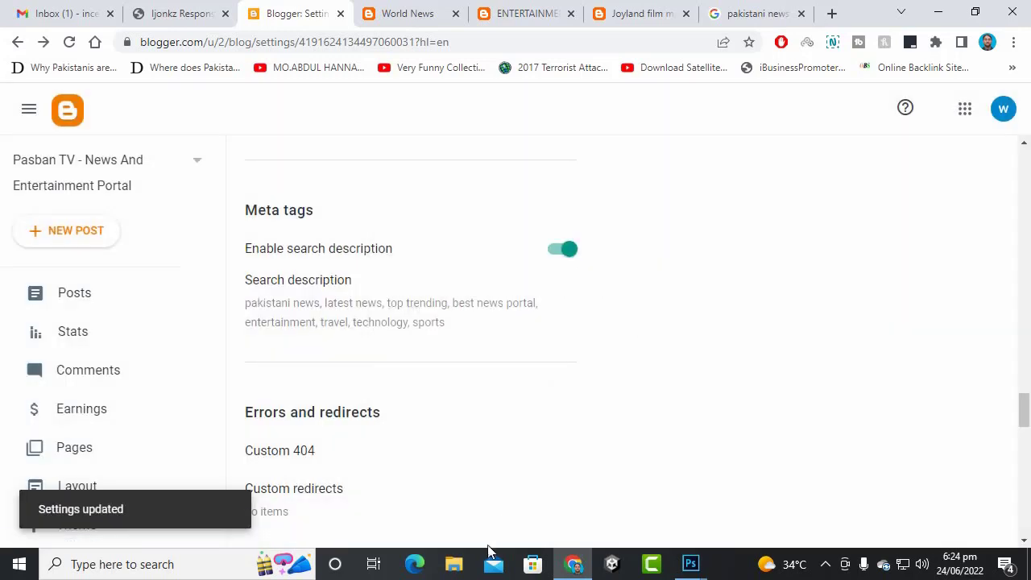
pyautogui.scroll(-2, 403, 352)
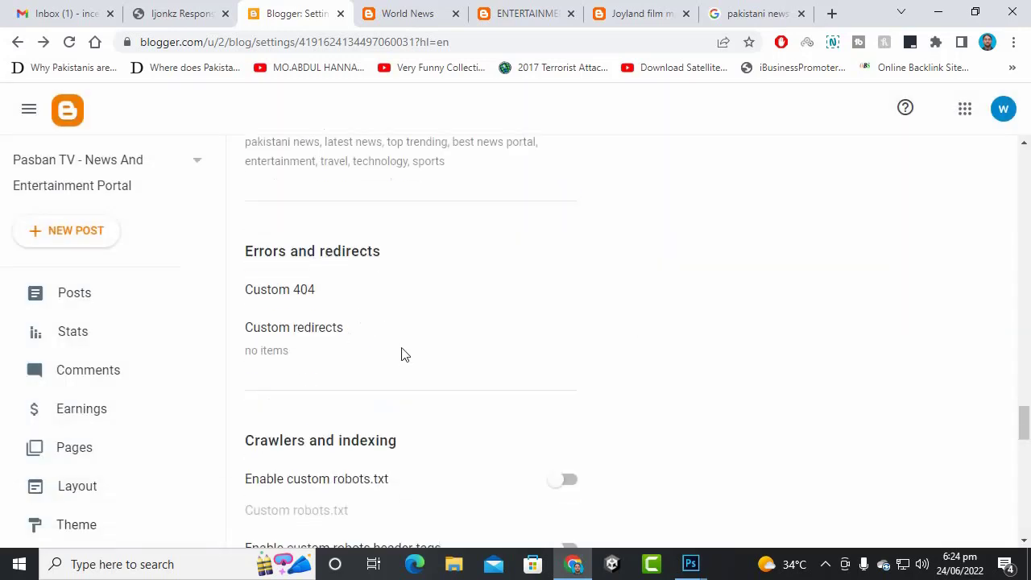
pyautogui.click(296, 291)
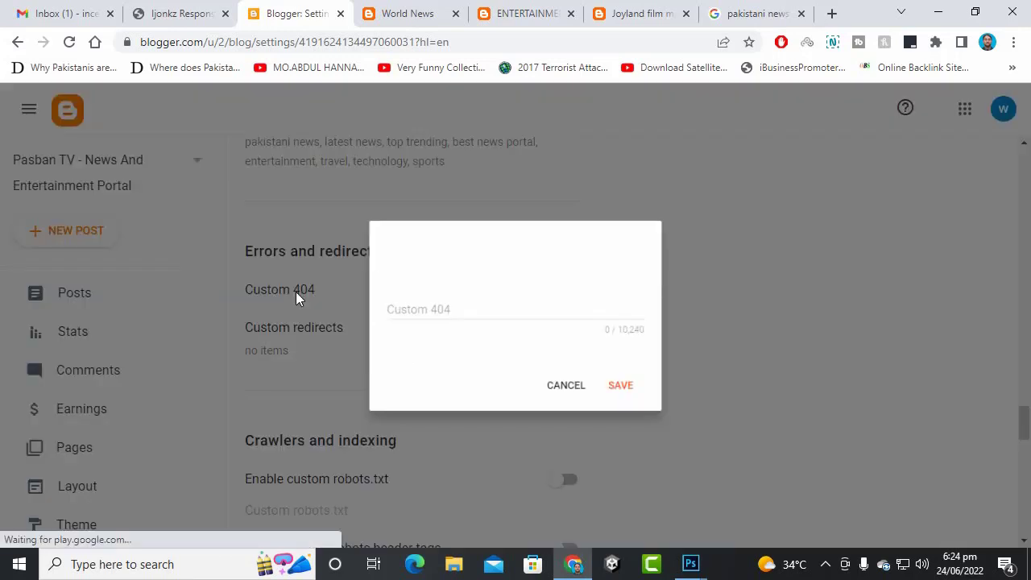
pyautogui.click(439, 311)
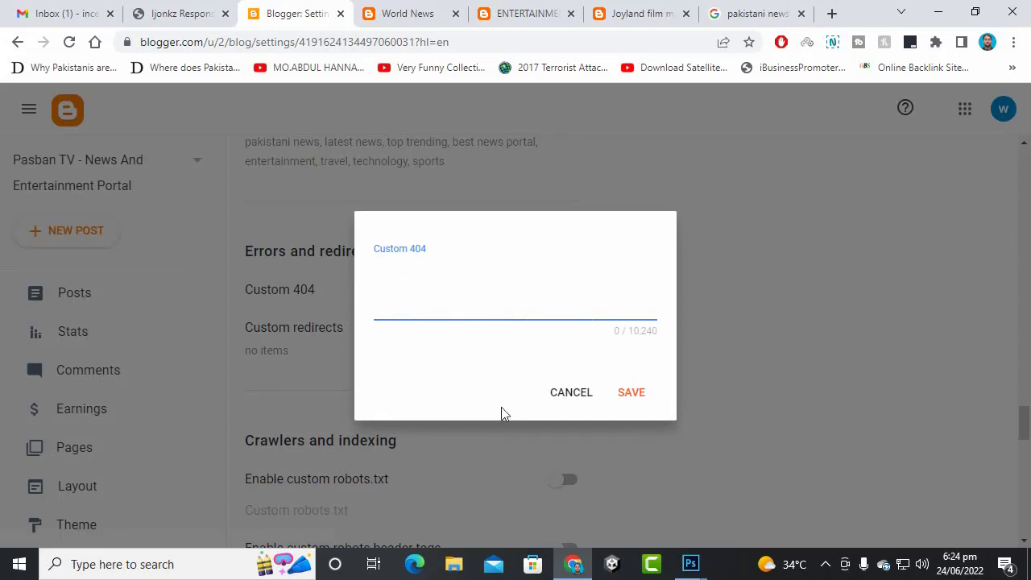
pyautogui.click(557, 395)
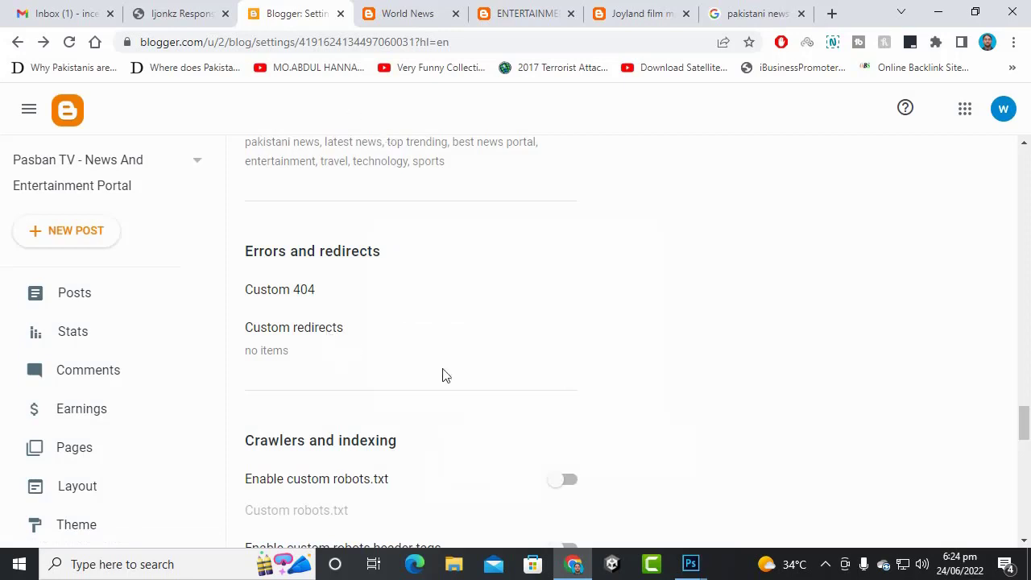
pyautogui.scroll(-2, 443, 375)
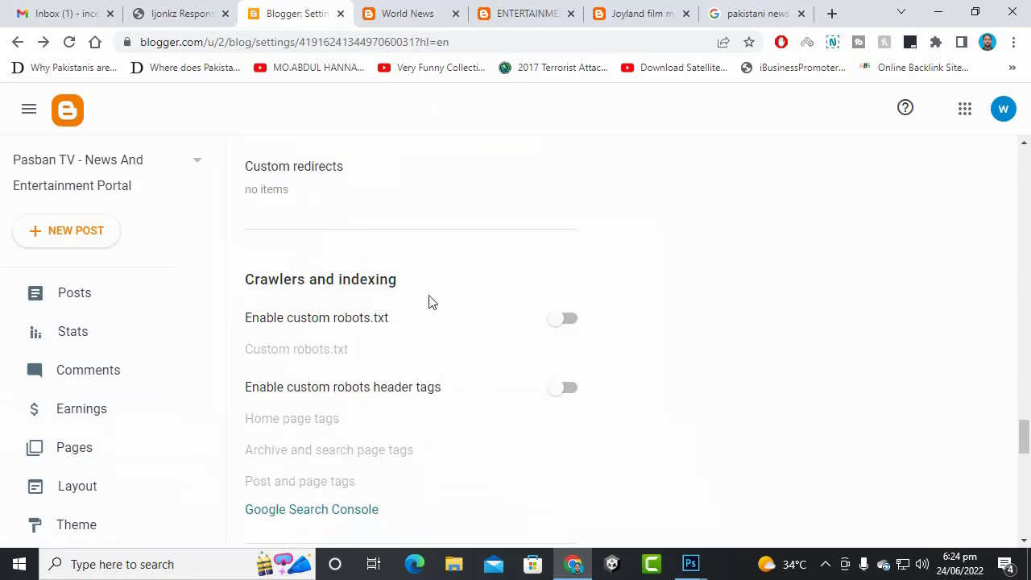
pyautogui.scroll(-2, 407, 375)
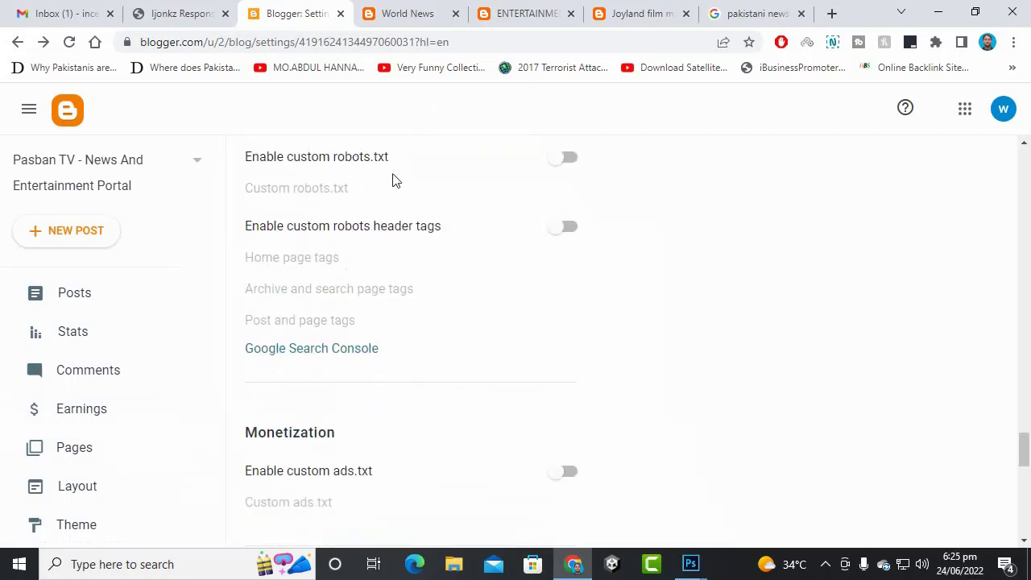
pyautogui.click(566, 158)
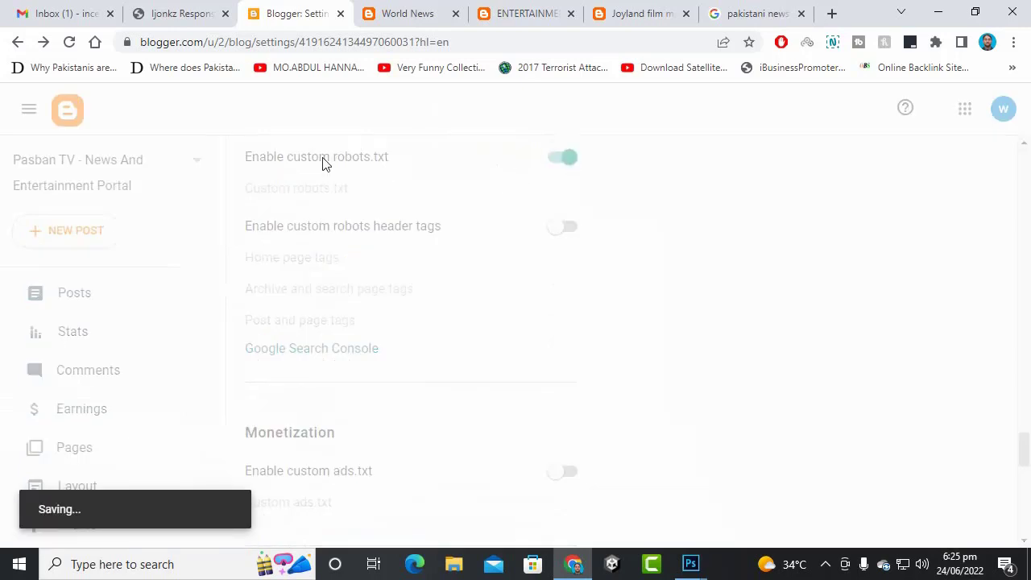
pyautogui.click(326, 191)
pyautogui.click(436, 314)
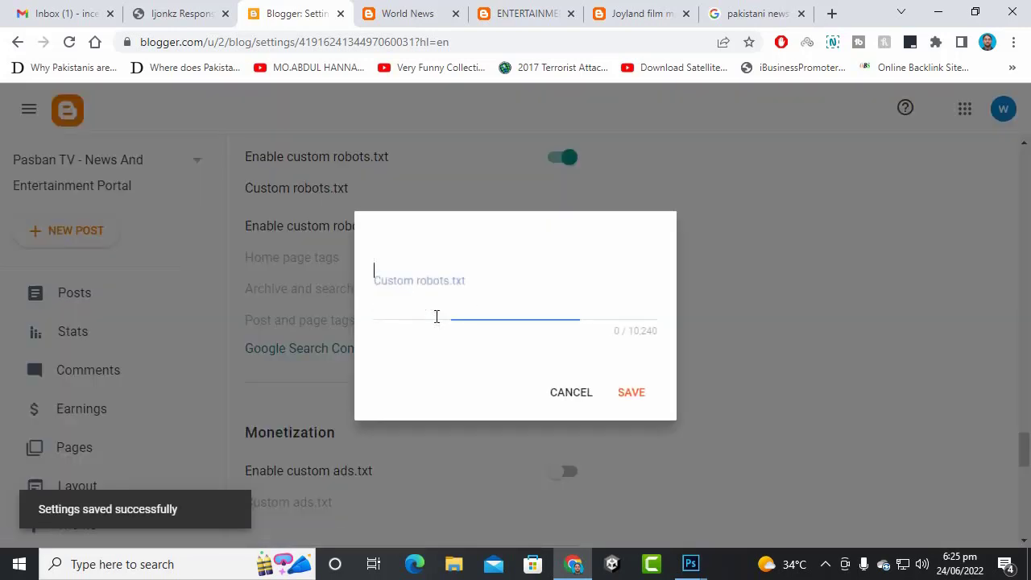
pyautogui.click(549, 381)
pyautogui.click(556, 165)
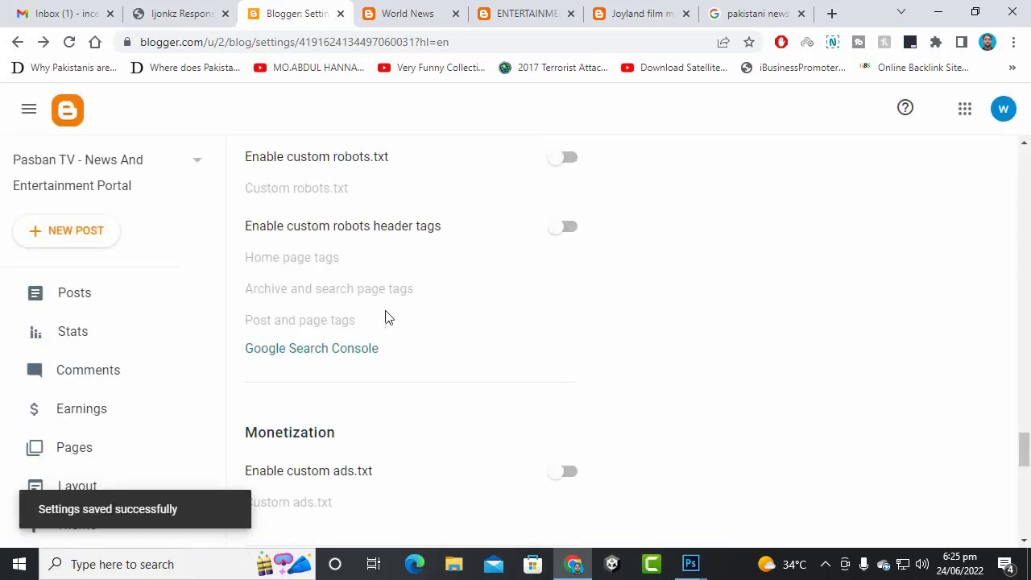
pyautogui.scroll(-1, 501, 274)
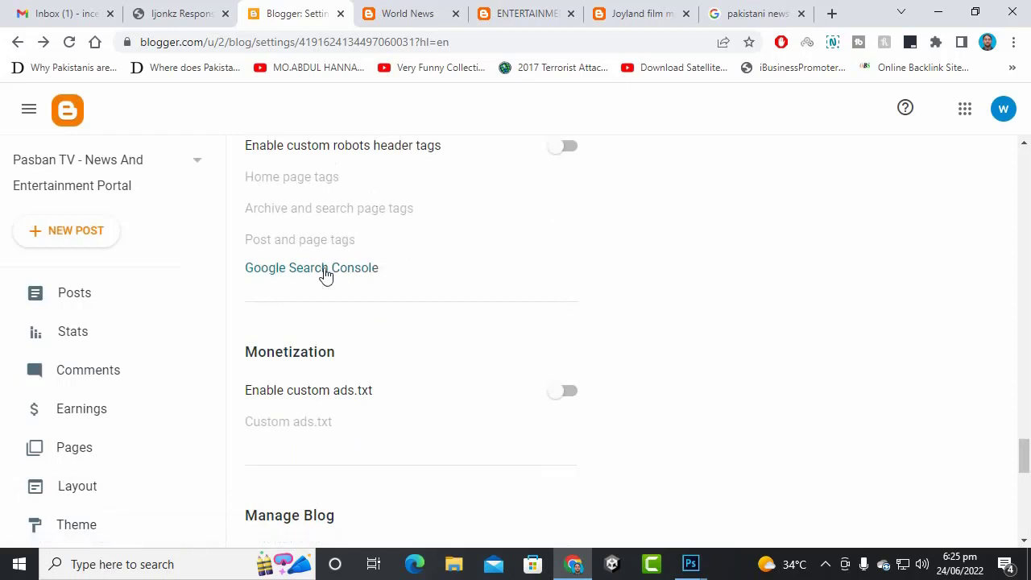
# - Enable custom robots header tags and save home page tags as all and noodp
pyautogui.click(568, 147)
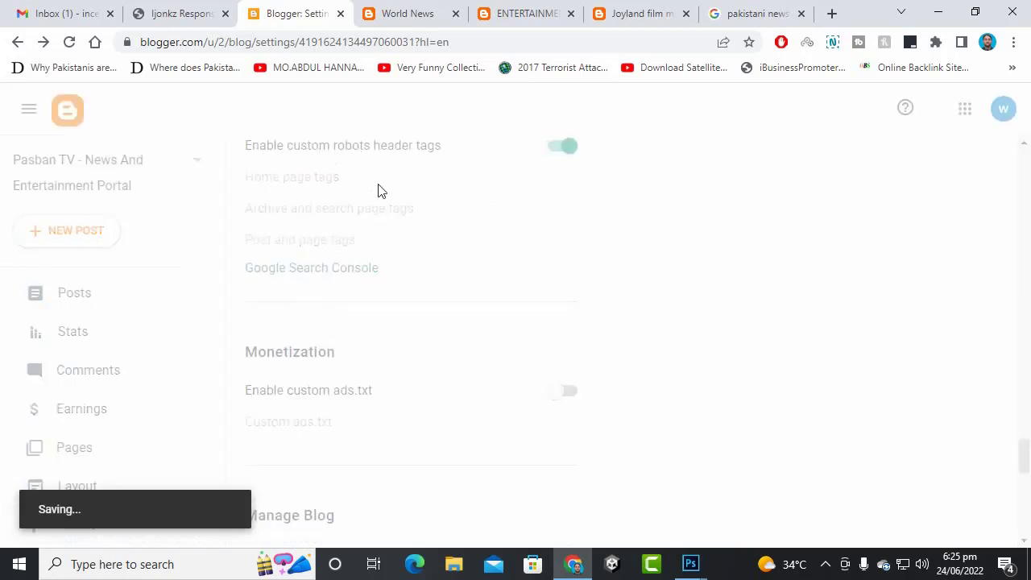
pyautogui.click(321, 179)
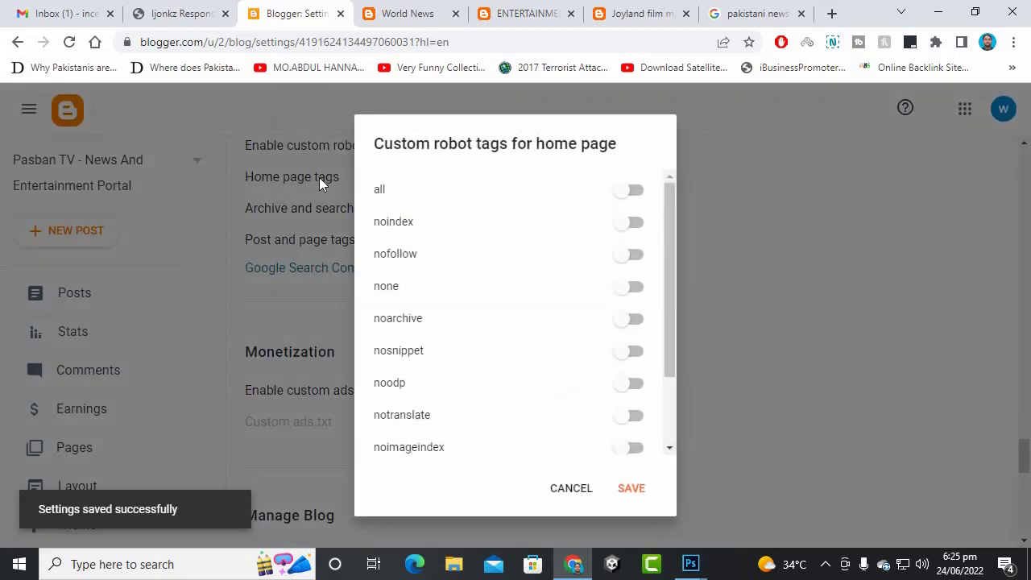
pyautogui.scroll(-3, 533, 318)
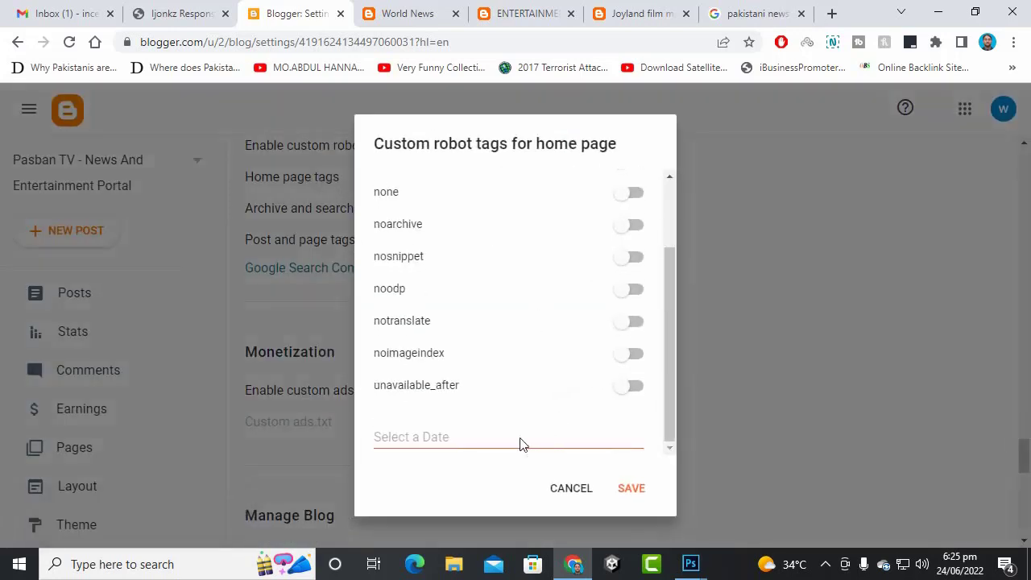
pyautogui.scroll(3, 564, 386)
pyautogui.click(573, 487)
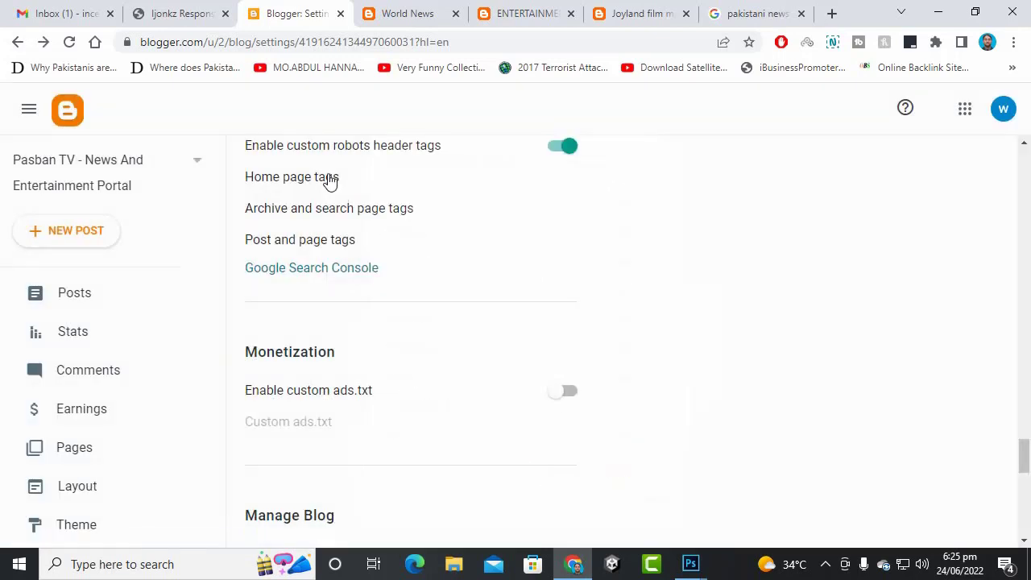
pyautogui.click(331, 181)
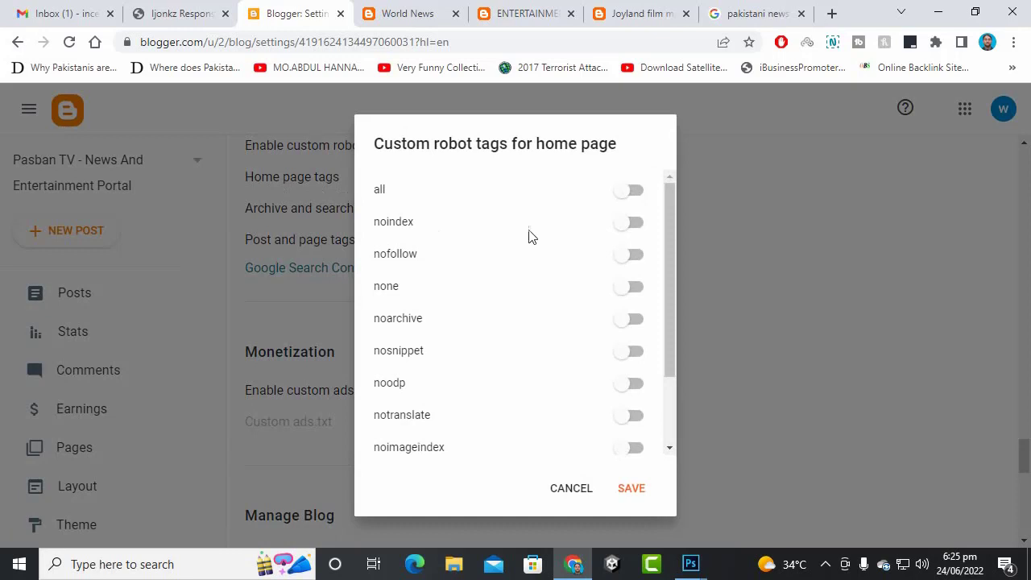
pyautogui.click(636, 192)
pyautogui.click(628, 386)
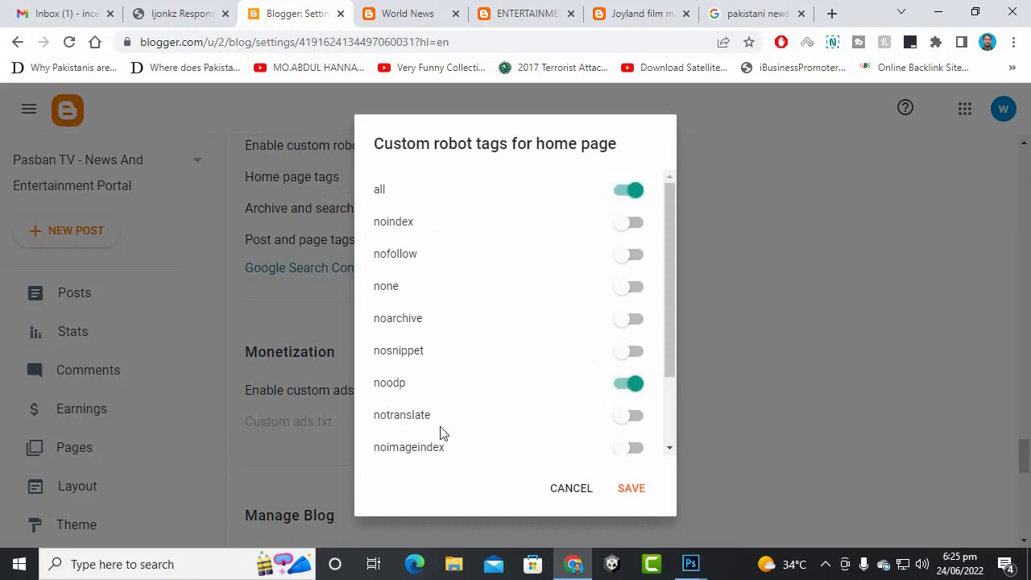
pyautogui.click(632, 488)
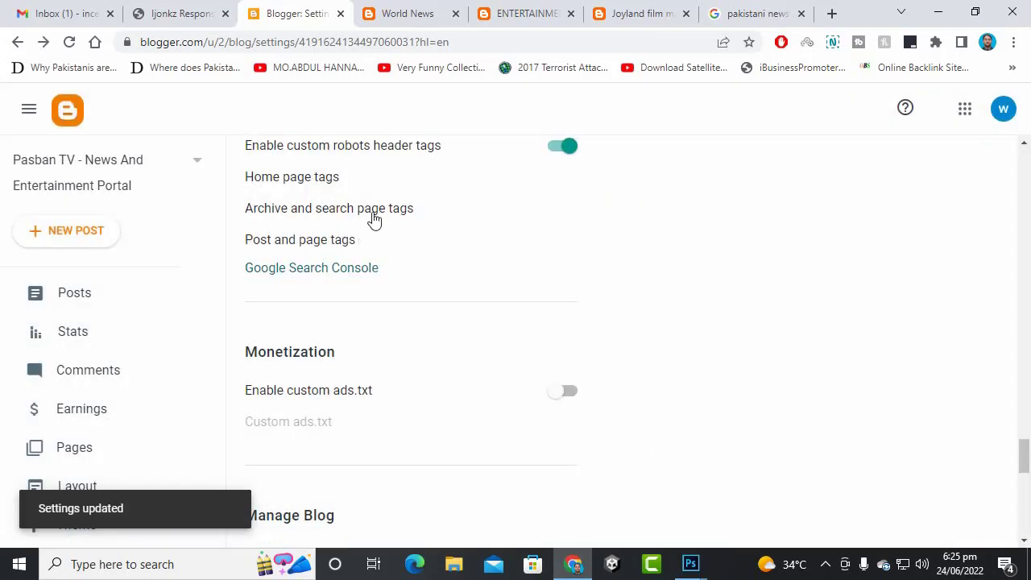
# - Save archive and search page tags as none, and post and page tags as all and noodp
pyautogui.click(372, 211)
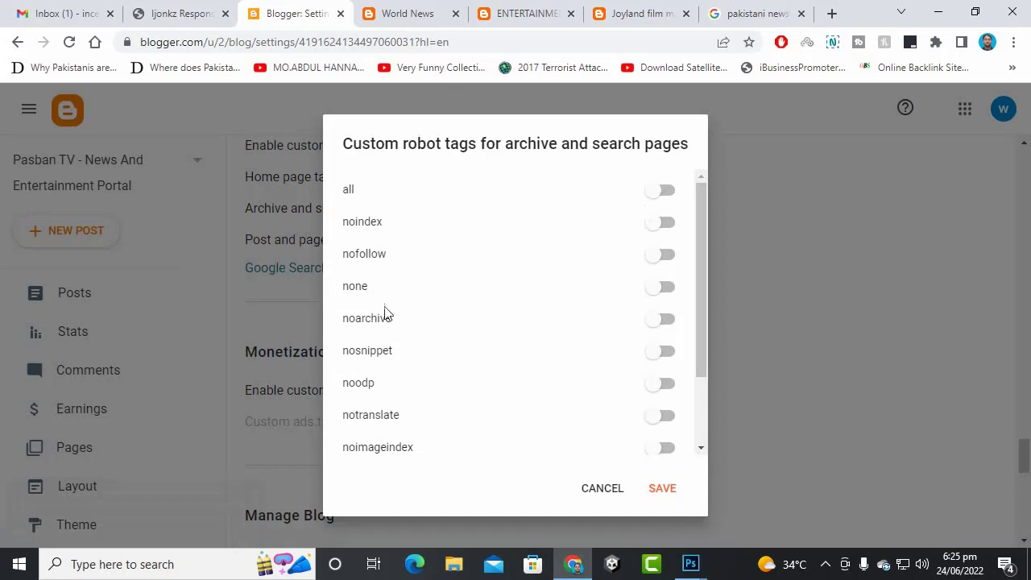
pyautogui.click(662, 290)
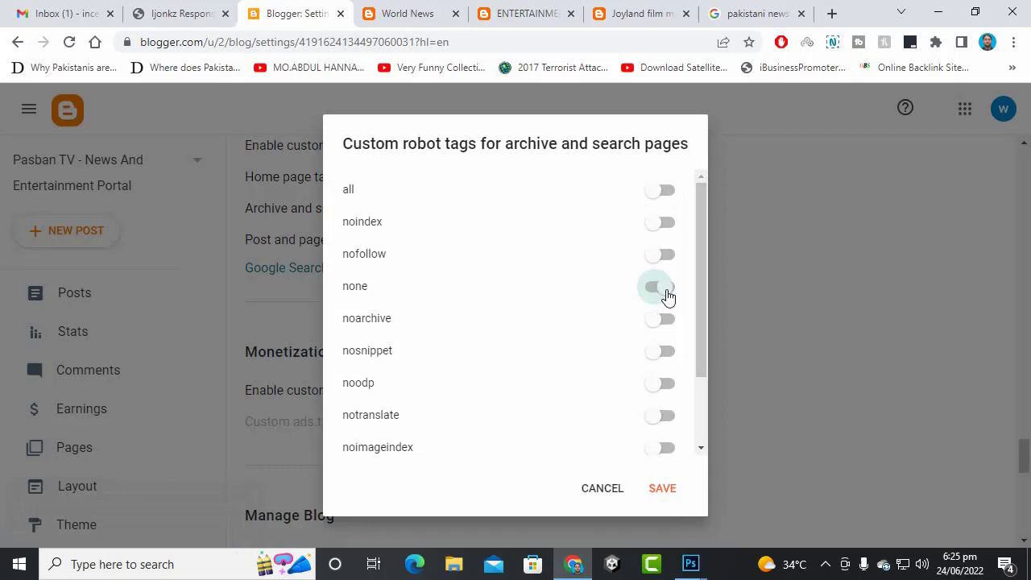
pyautogui.click(652, 488)
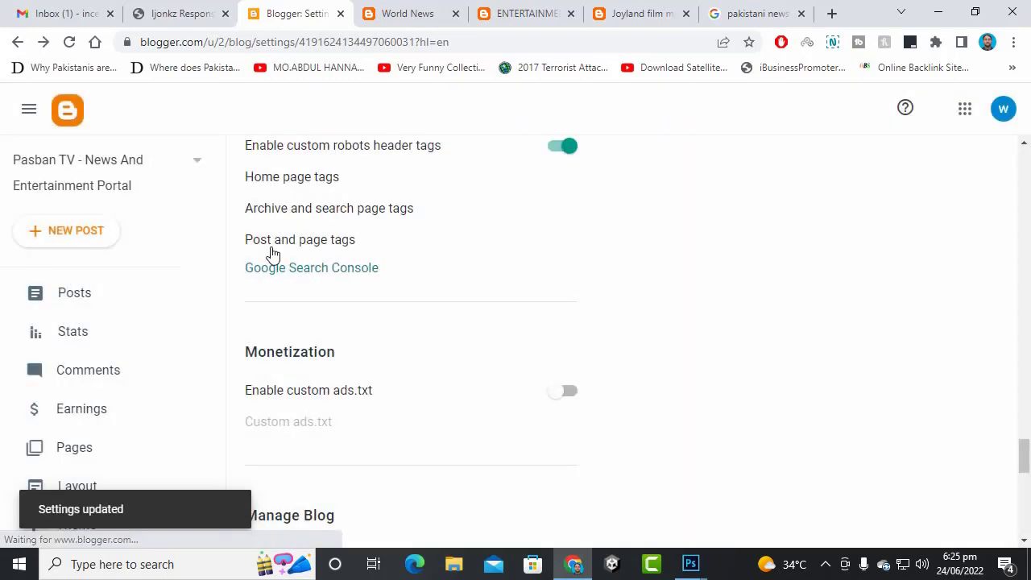
pyautogui.click(354, 244)
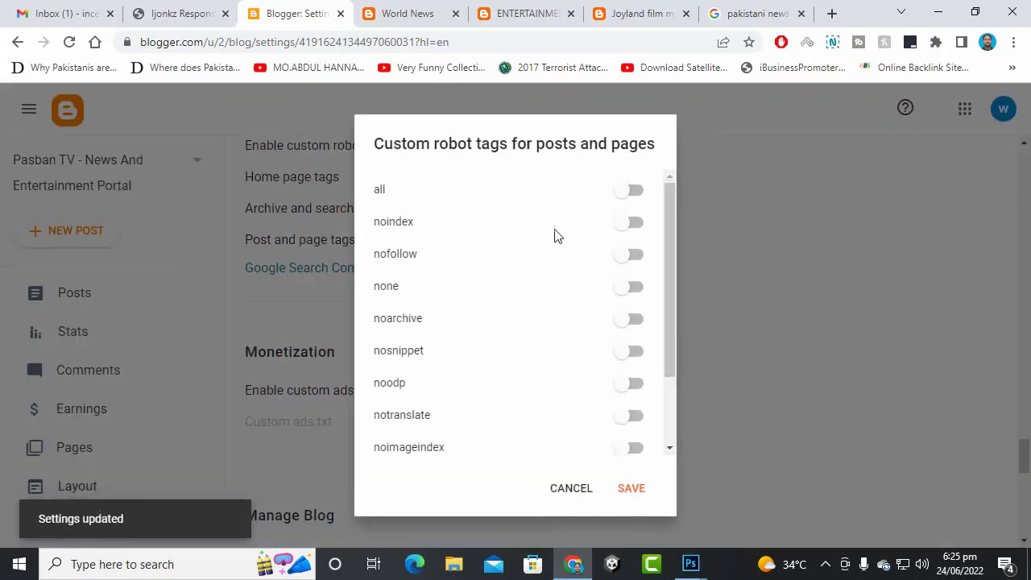
pyautogui.click(637, 196)
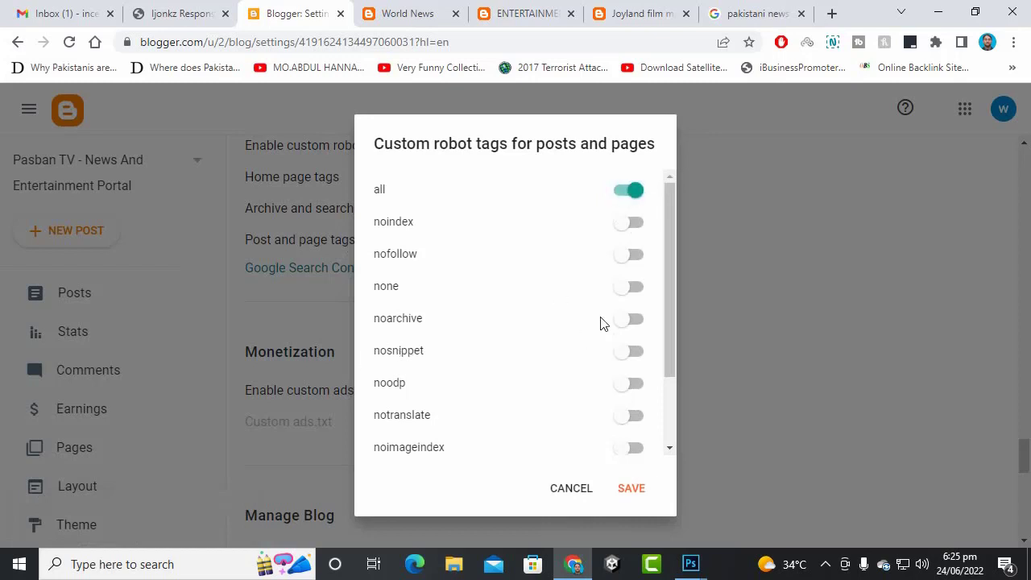
pyautogui.click(627, 387)
pyautogui.click(628, 490)
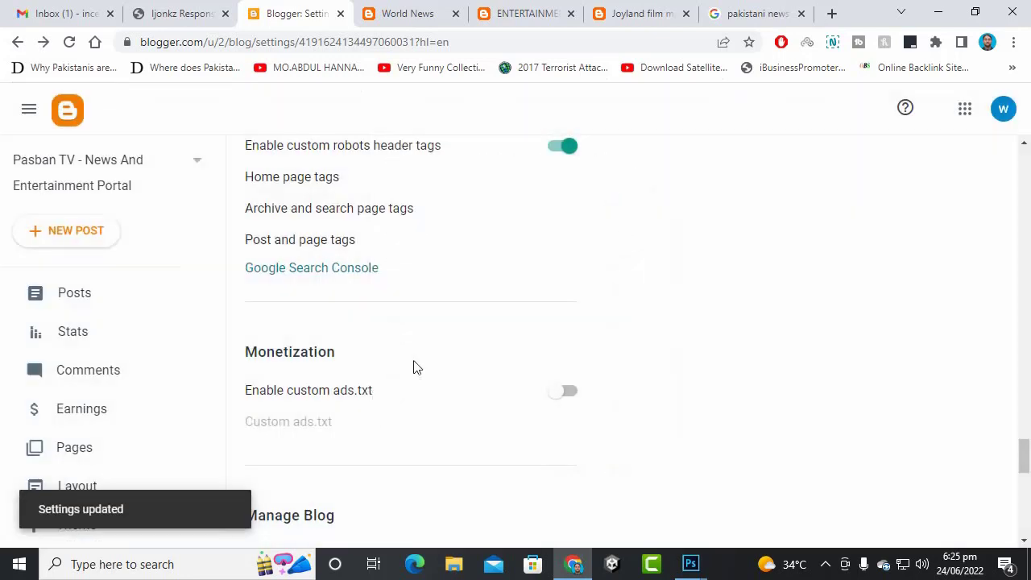
pyautogui.click(321, 274)
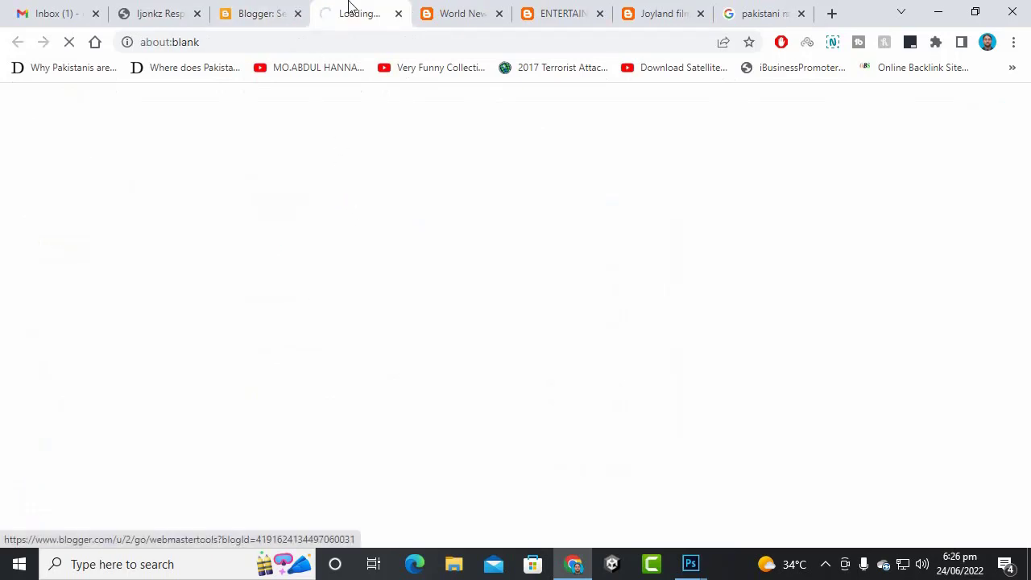
# - Enter pasbantv.com as the Search Console domain, clear it, and close the Search Console tab
pyautogui.rightClick(378, 7)
pyautogui.click(354, 7)
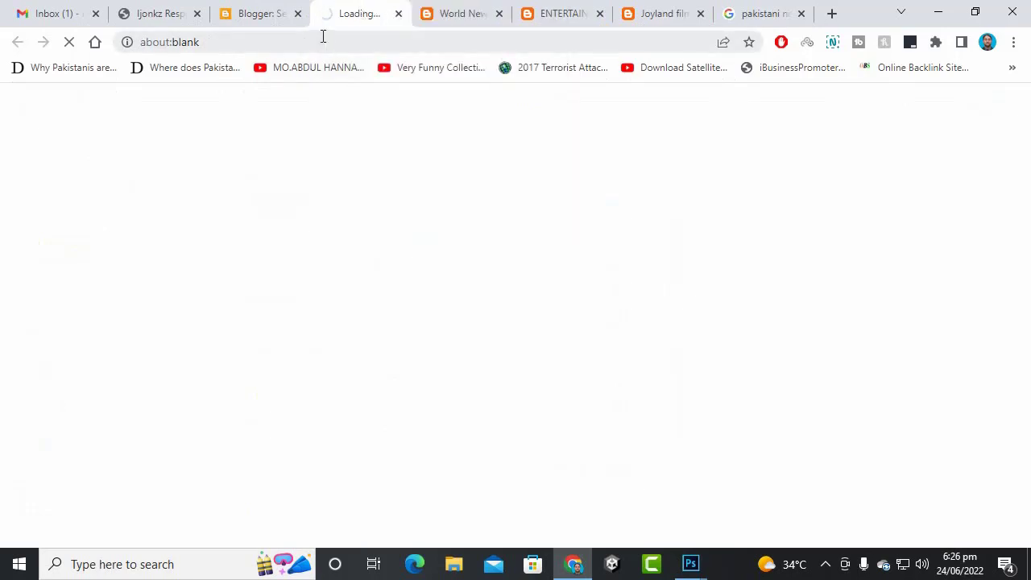
pyautogui.rightClick(364, 7)
pyautogui.click(354, 7)
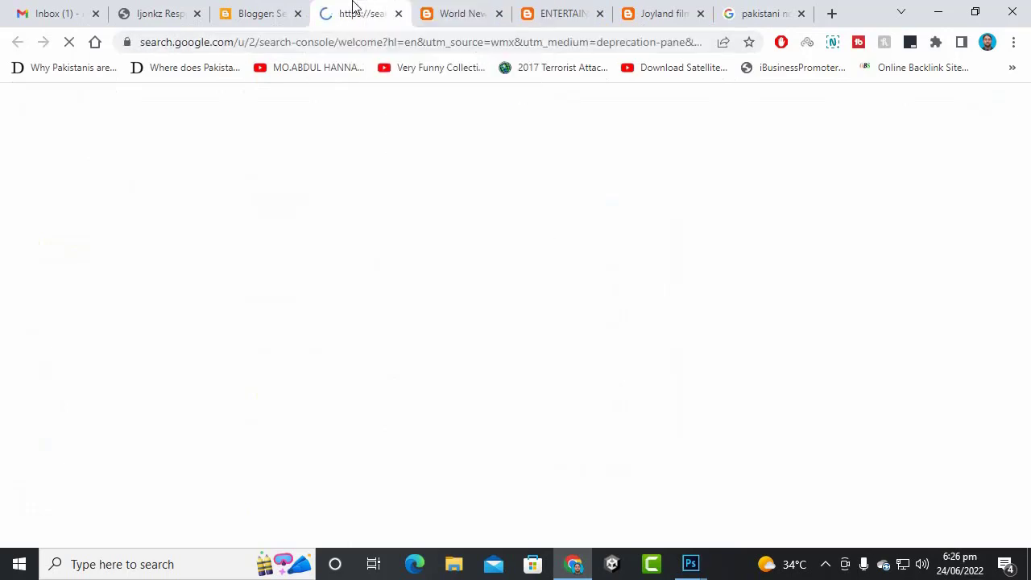
pyautogui.scroll(-3, 331, 368)
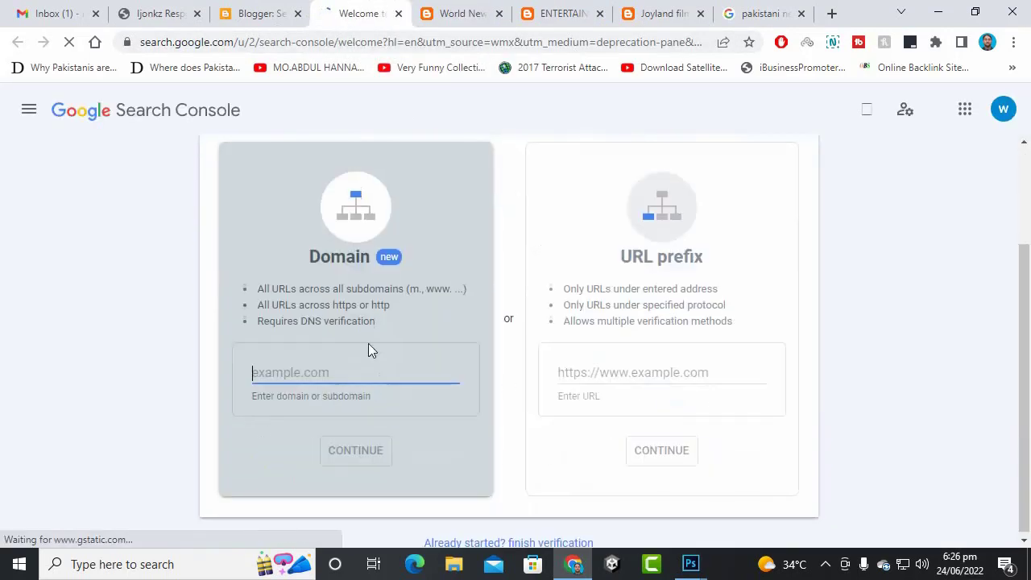
pyautogui.click(333, 376)
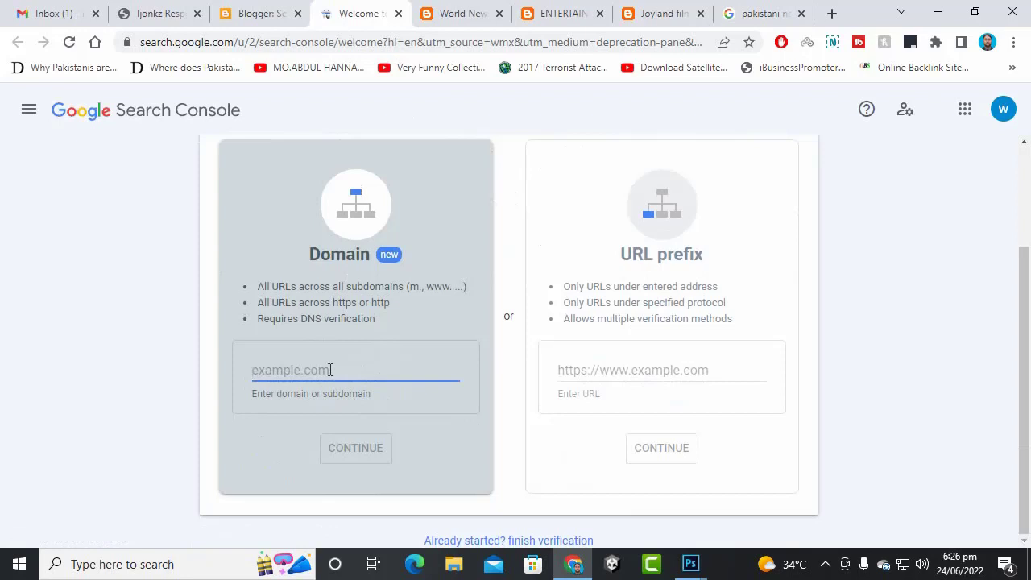
pyautogui.write('pasban')
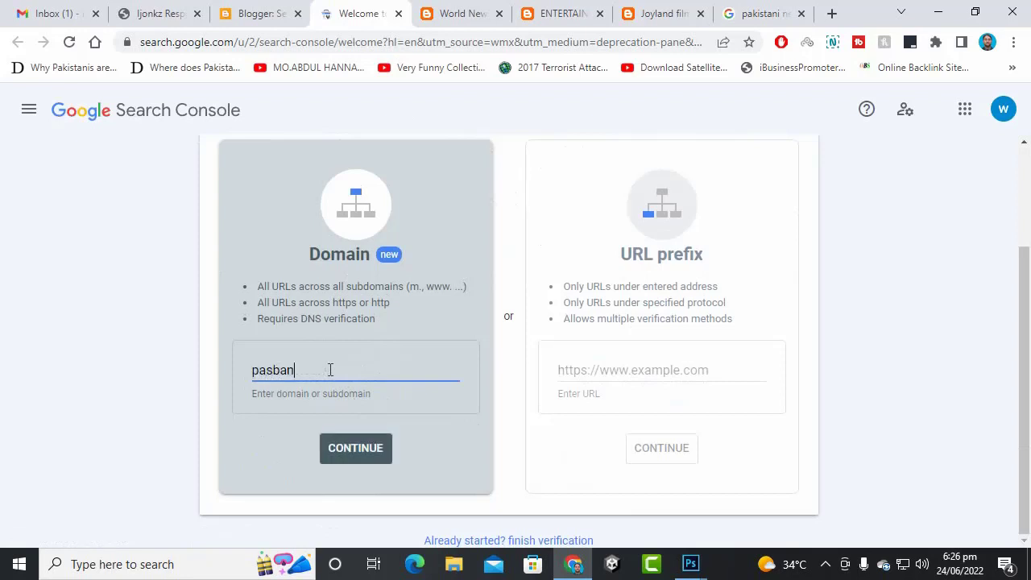
pyautogui.write('tv.com')
pyautogui.moveTo(343, 368); pyautogui.dragTo(92, 384)
pyautogui.press('BackSpace')
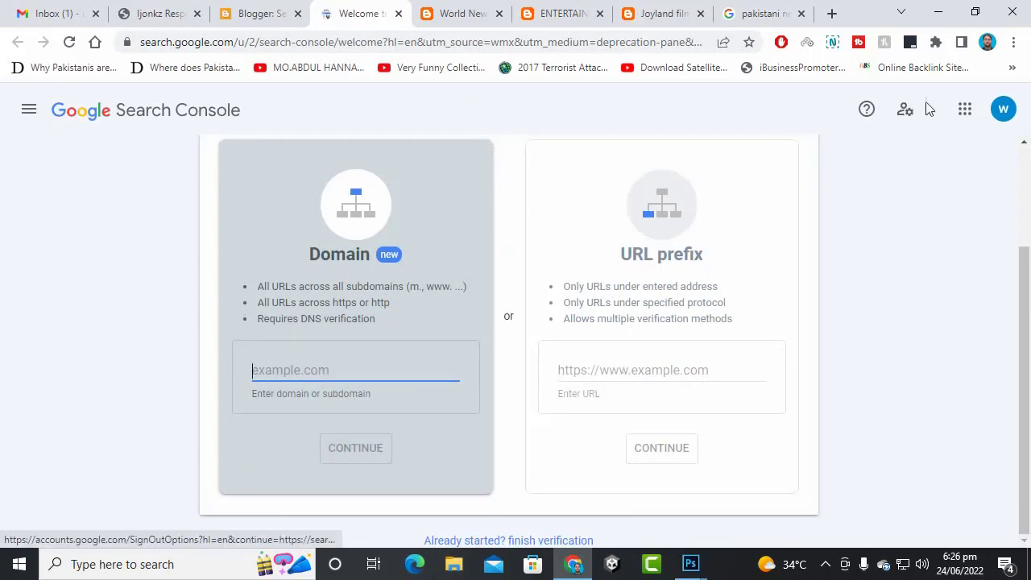
pyautogui.click(398, 15)
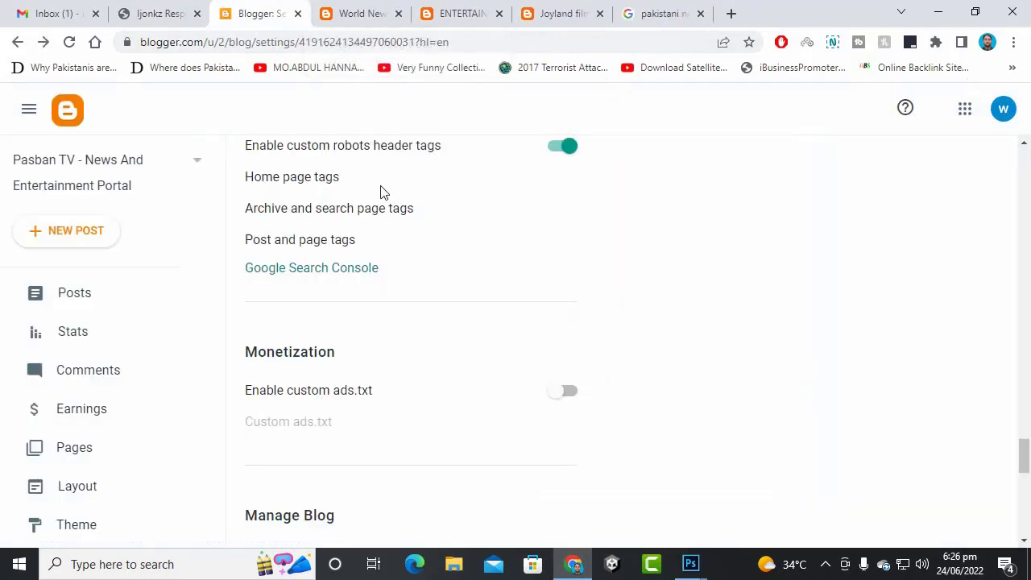
# - Cancel the custom ads.txt editor and switch Enable custom ads.txt off
pyautogui.scroll(-2, 391, 241)
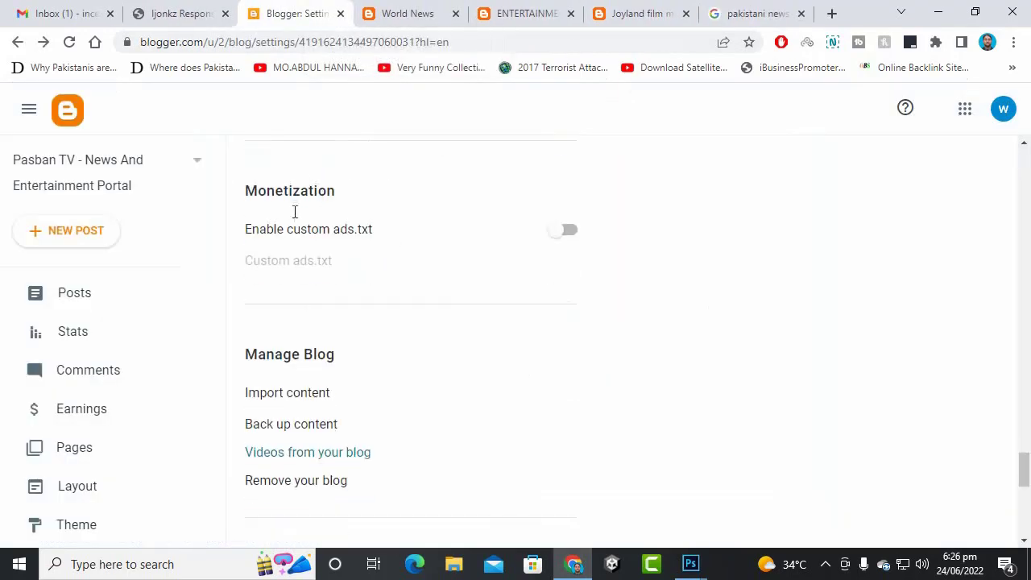
pyautogui.scroll(-3, 118, 363)
pyautogui.scroll(2, 338, 322)
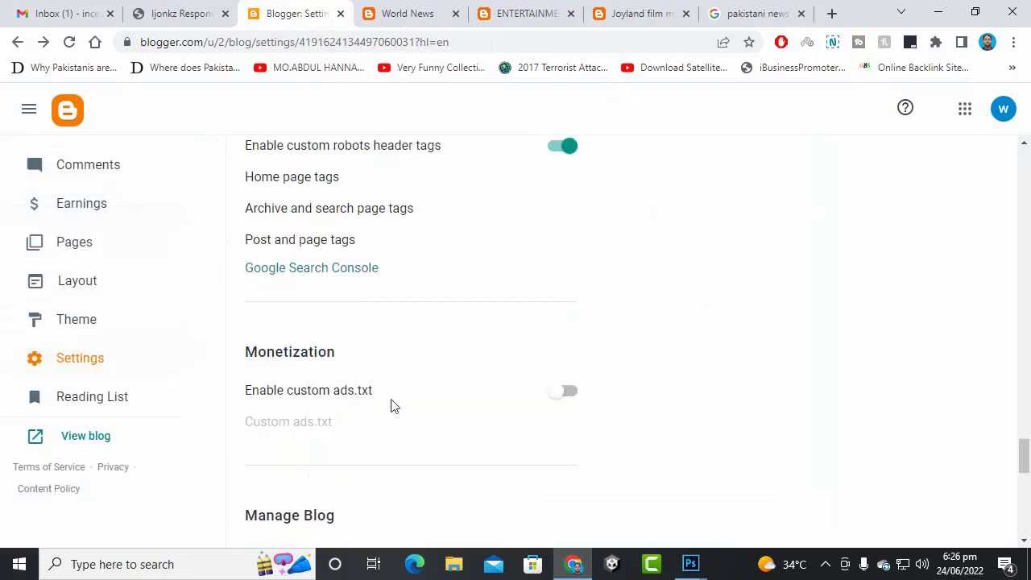
pyautogui.click(560, 392)
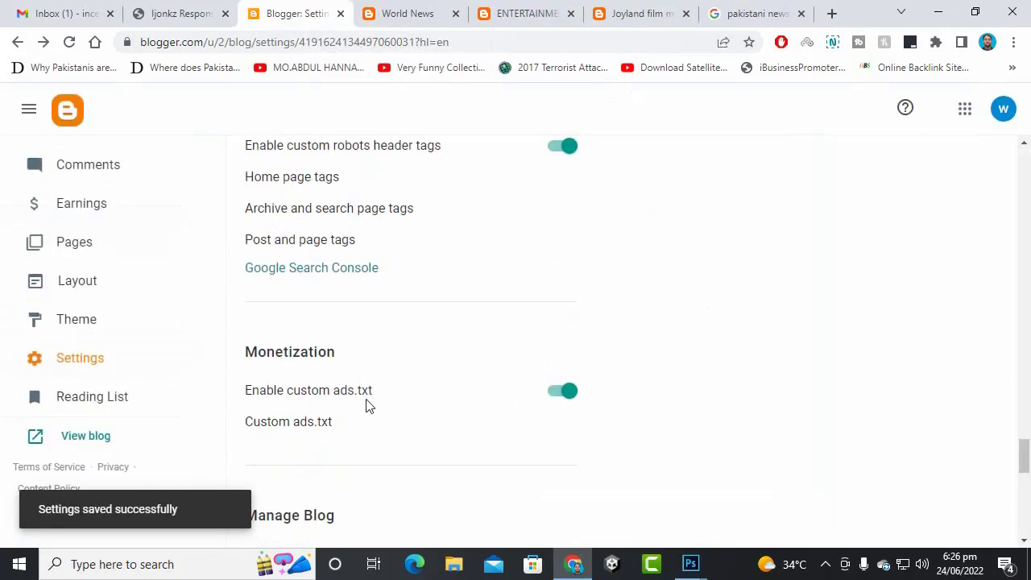
pyautogui.click(329, 425)
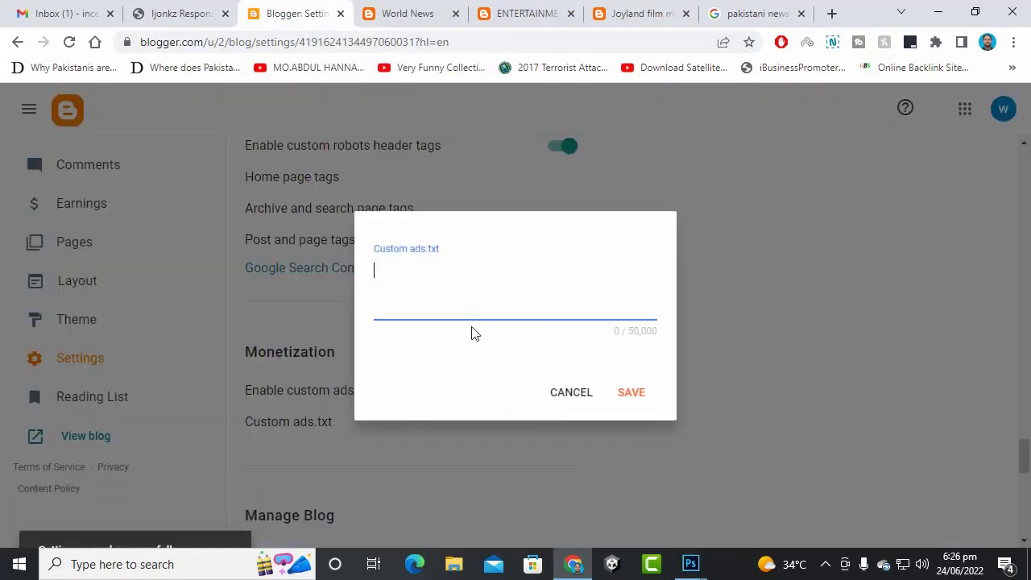
pyautogui.click(579, 407)
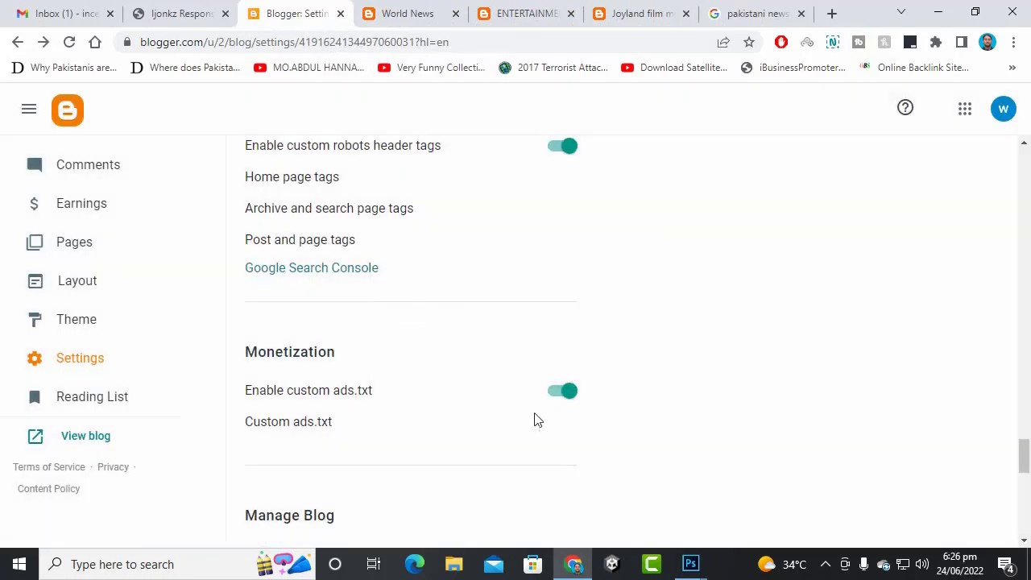
pyautogui.click(570, 393)
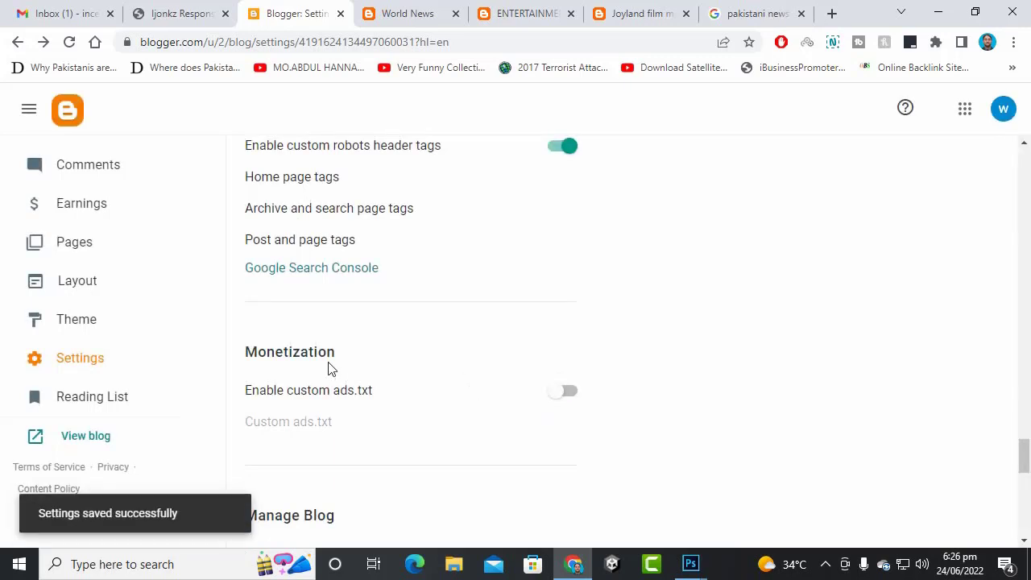
# - Open the Allow blog feed options and close them, keeping the feed at Full
pyautogui.scroll(-1, 328, 368)
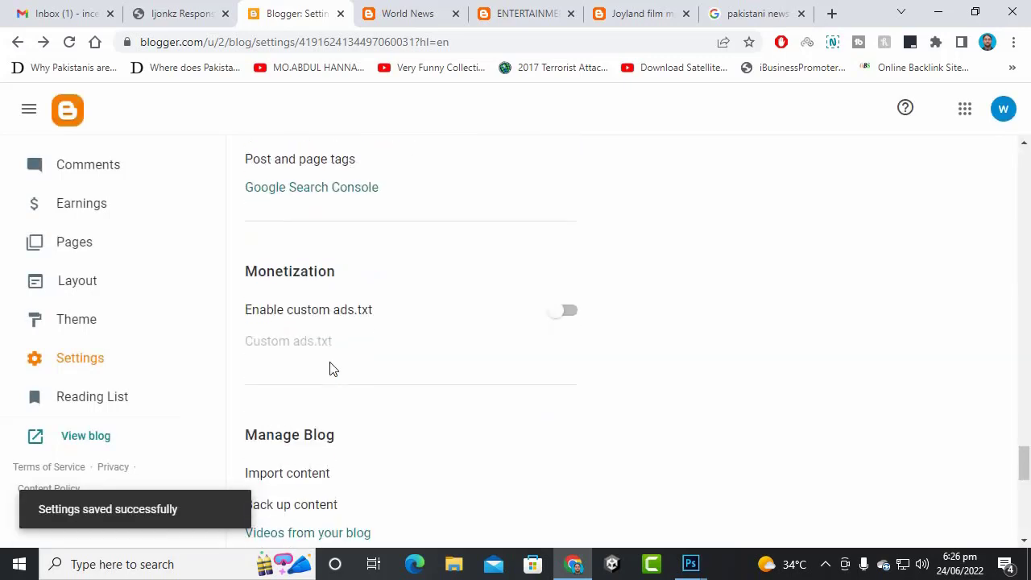
pyautogui.scroll(-3, 411, 405)
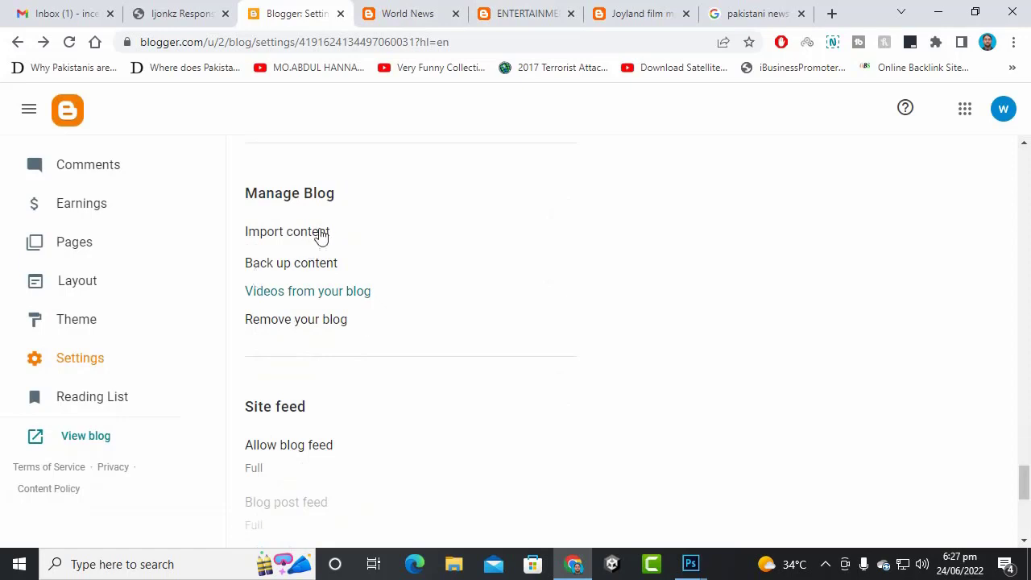
pyautogui.scroll(-3, 467, 364)
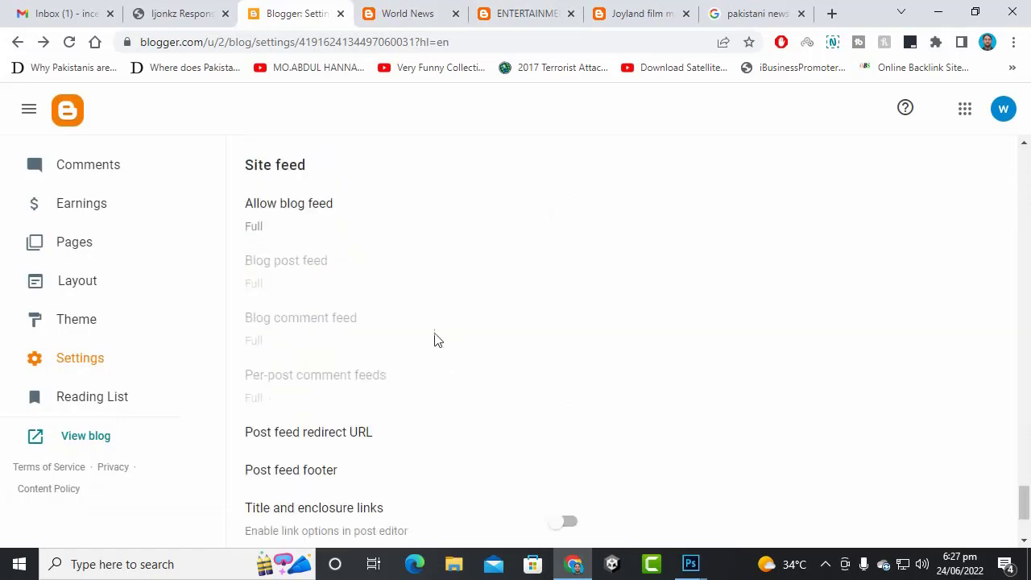
pyautogui.click(303, 206)
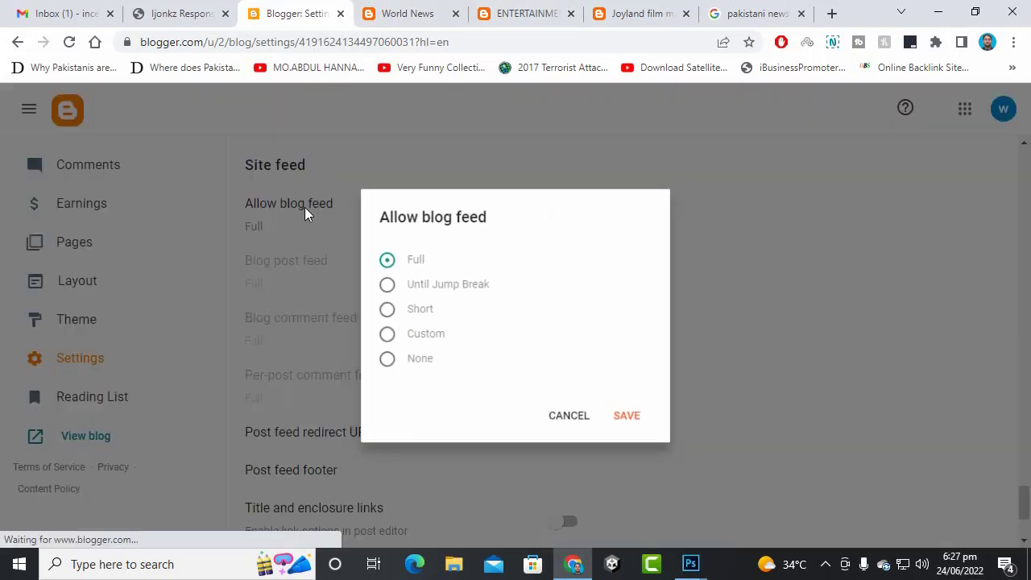
pyautogui.click(571, 420)
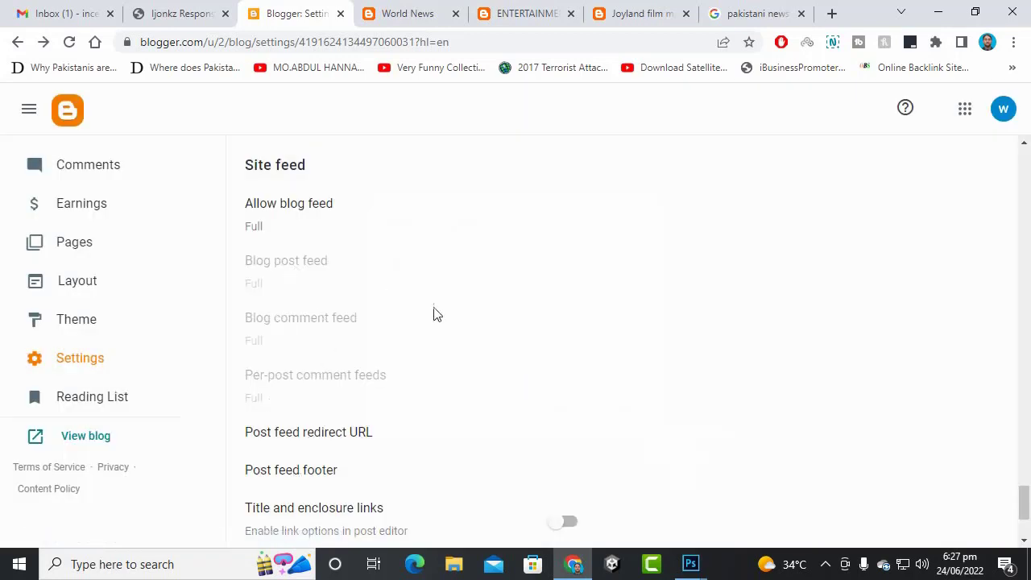
pyautogui.scroll(-2, 395, 298)
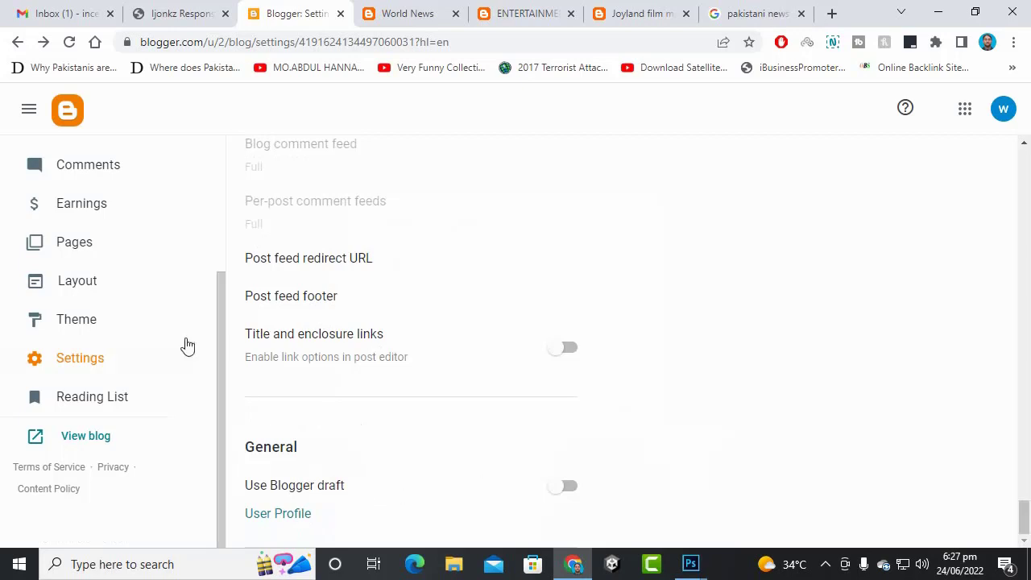
pyautogui.scroll(7, 439, 327)
pyautogui.scroll(10, 439, 330)
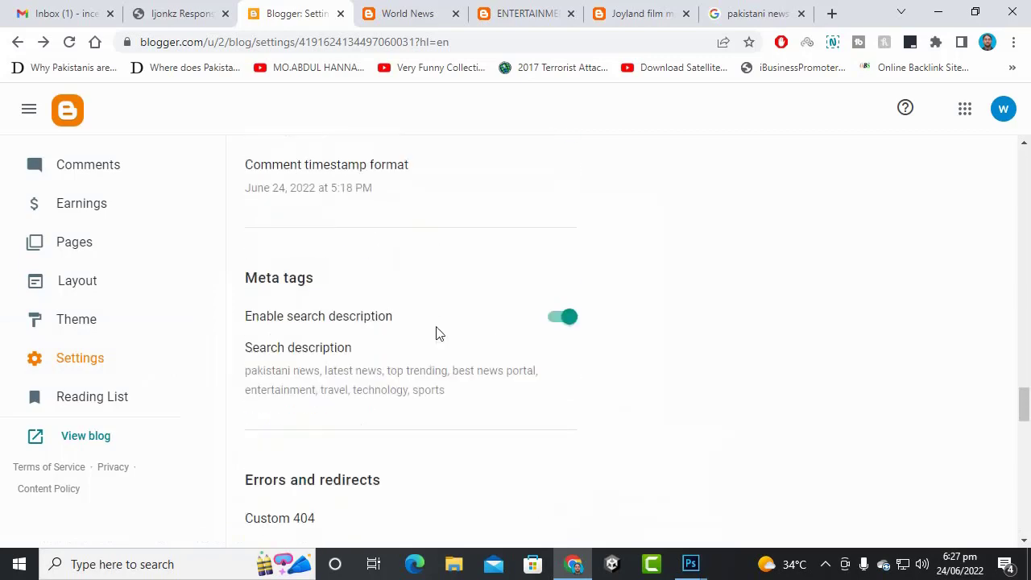
pyautogui.scroll(2, 86, 257)
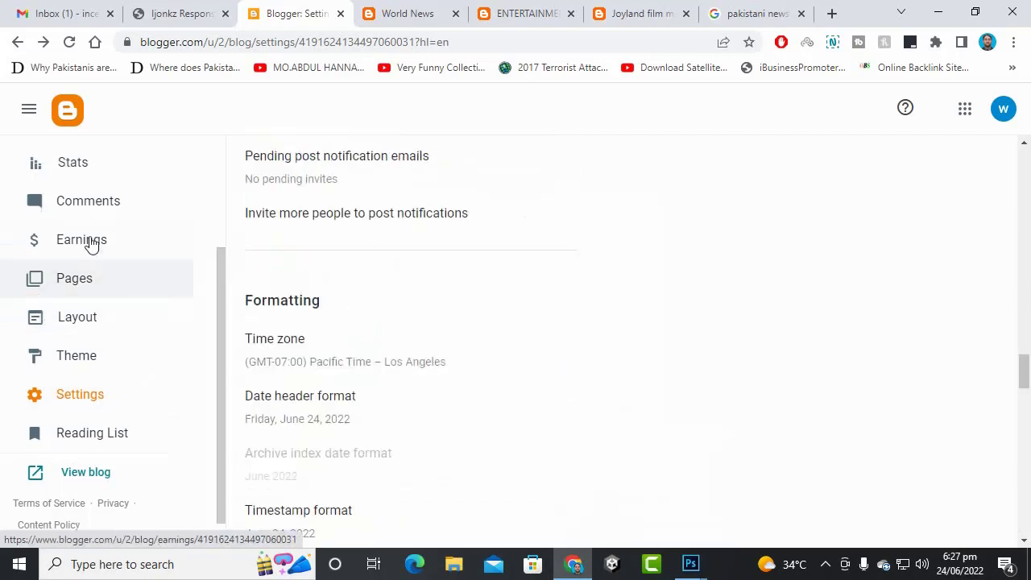
# - Go to the Earnings page and select the AdSense Publisher ID
pyautogui.click(84, 283)
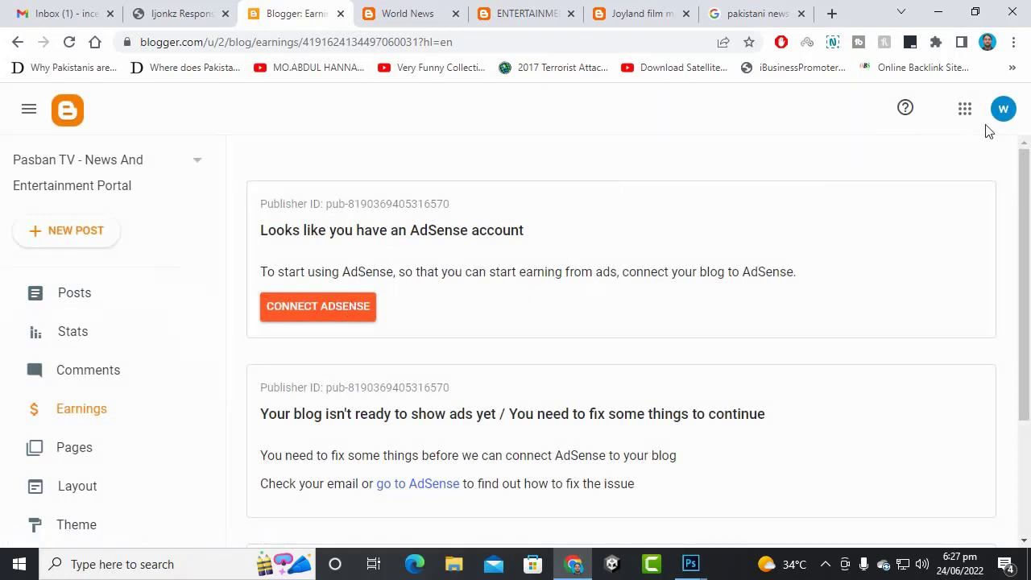
pyautogui.click(1013, 122)
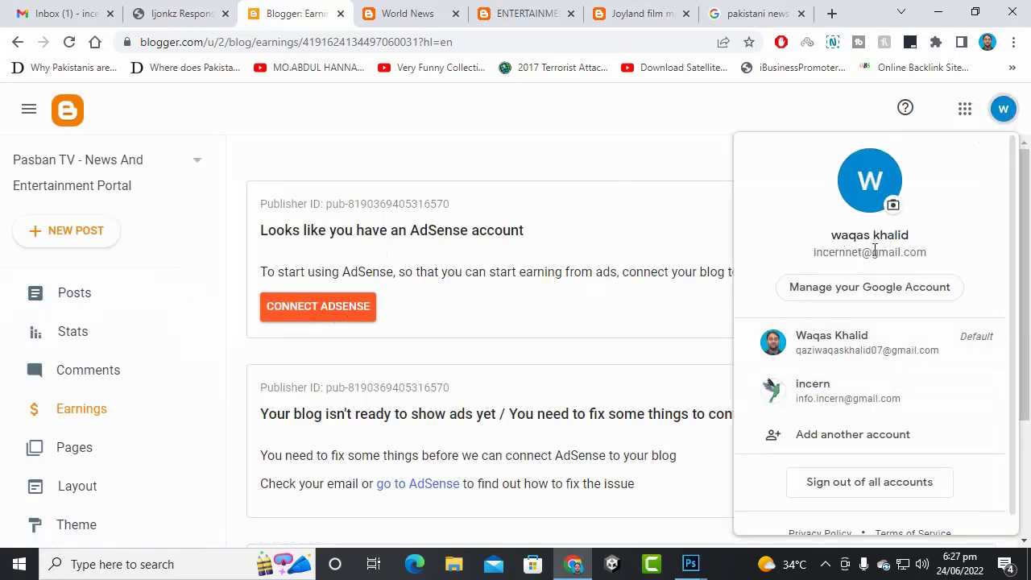
pyautogui.click(616, 229)
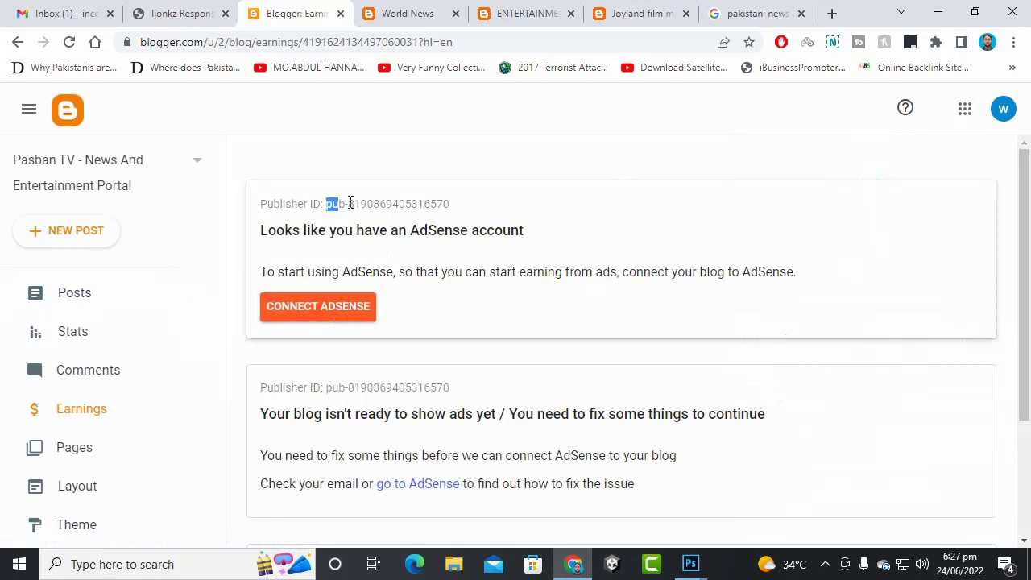
pyautogui.moveTo(350, 203); pyautogui.dragTo(483, 204)
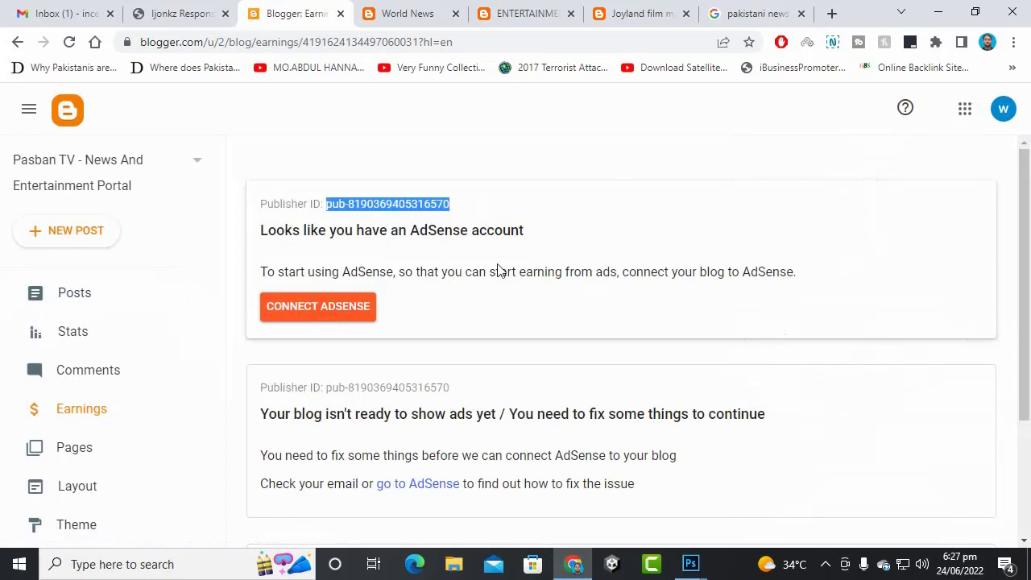
pyautogui.scroll(-1, 483, 270)
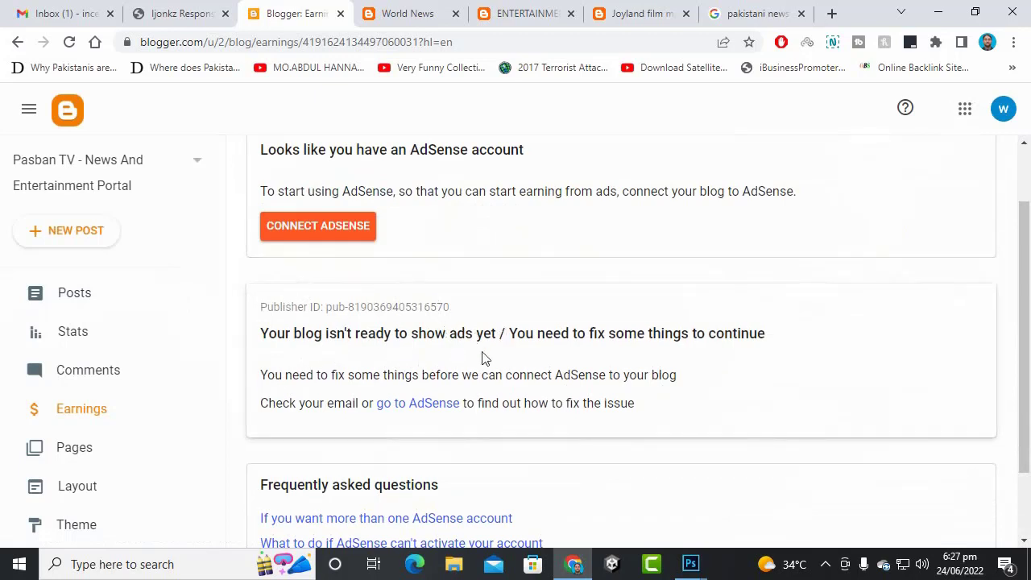
pyautogui.scroll(-1, 483, 359)
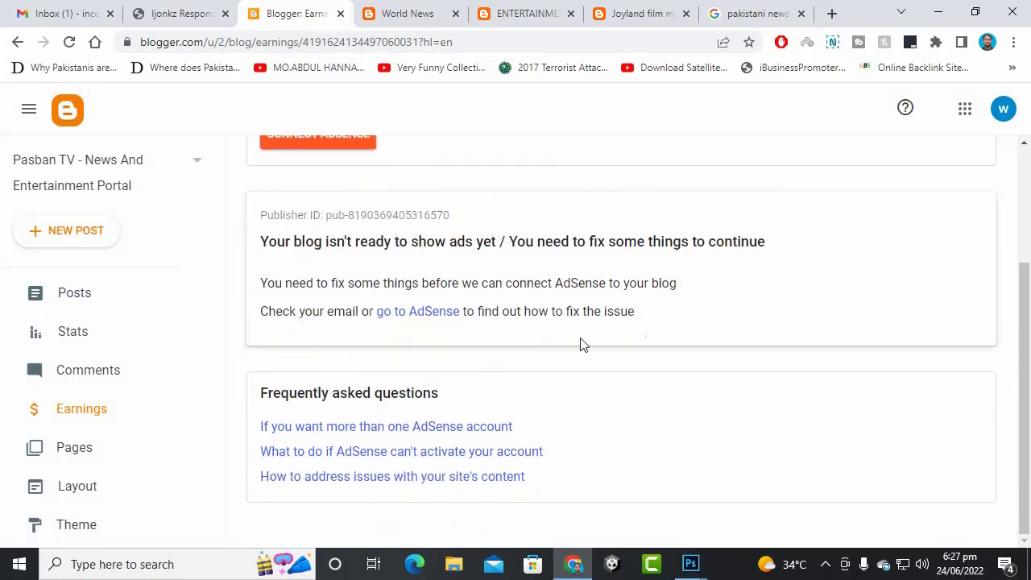
pyautogui.scroll(2, 575, 351)
# - Connect the blog to the existing AdSense account
pyautogui.click(276, 306)
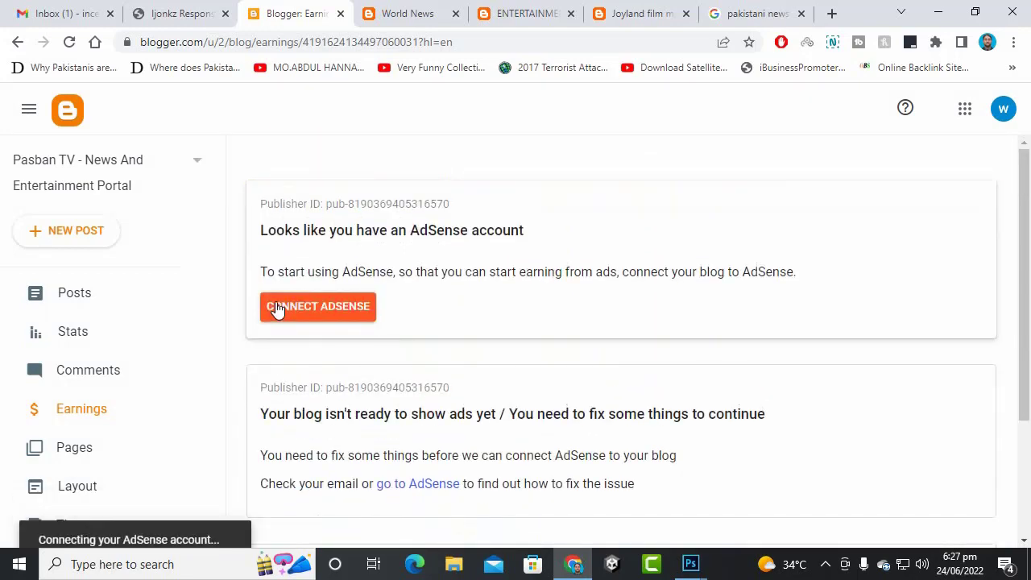
pyautogui.click(310, 314)
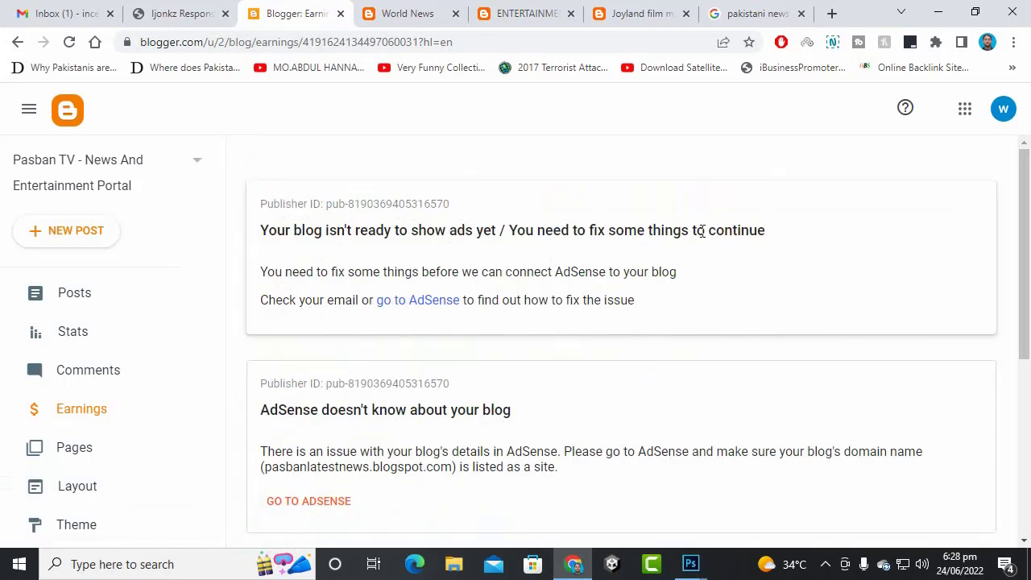
pyautogui.scroll(-3, 701, 231)
pyautogui.scroll(3, 625, 271)
# - Check the live blog tab's web address, then glance back at the Blogger Earnings page
pyautogui.click(393, 13)
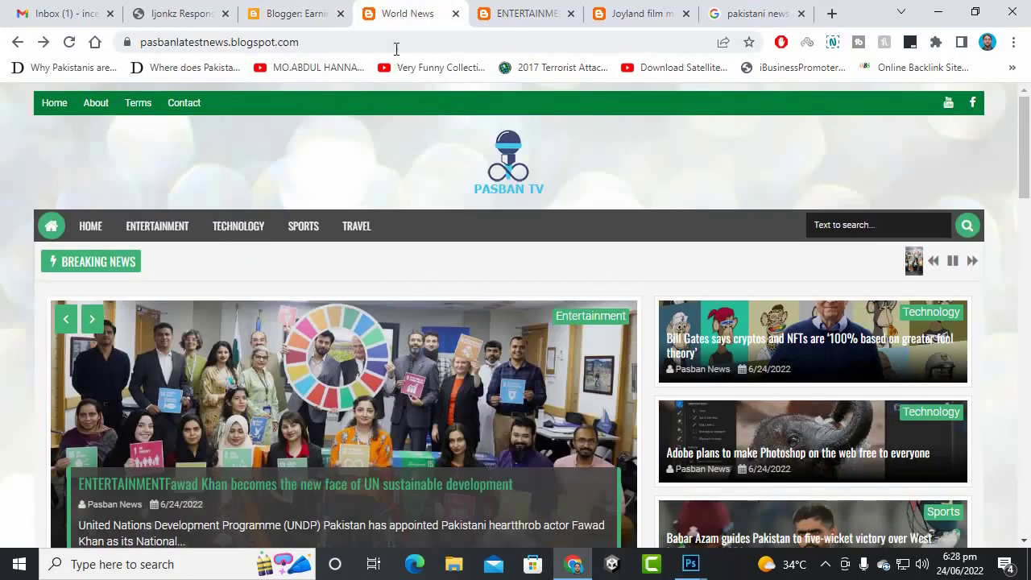
pyautogui.click(396, 44)
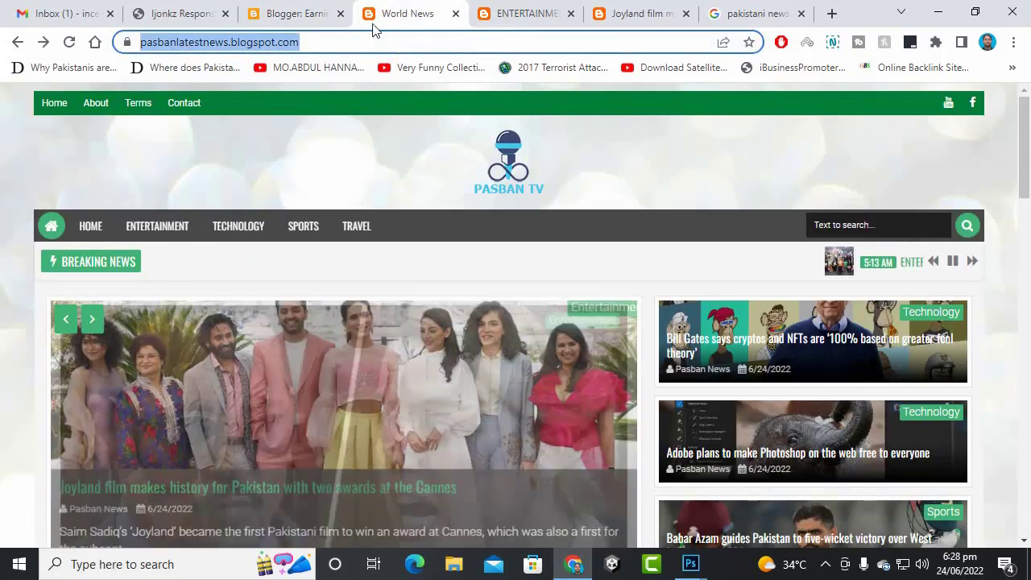
pyautogui.write('assetstore.unity')
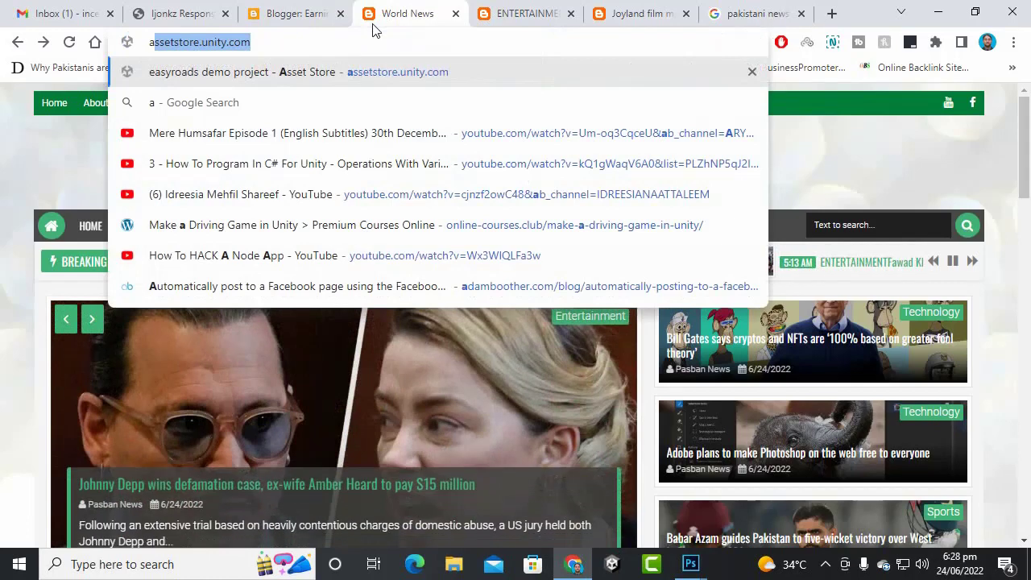
pyautogui.click(322, 13)
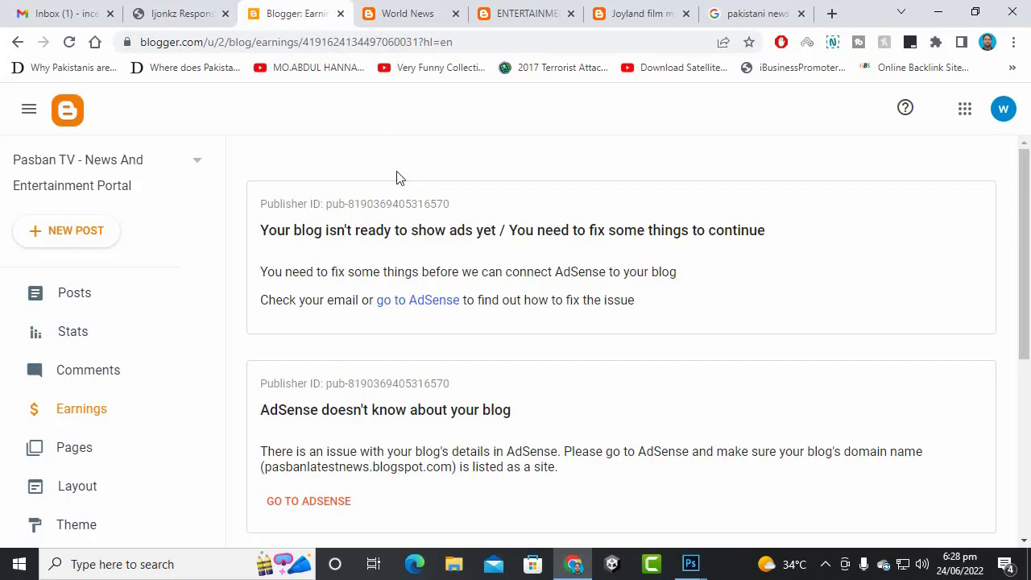
pyautogui.scroll(-2, 40, 375)
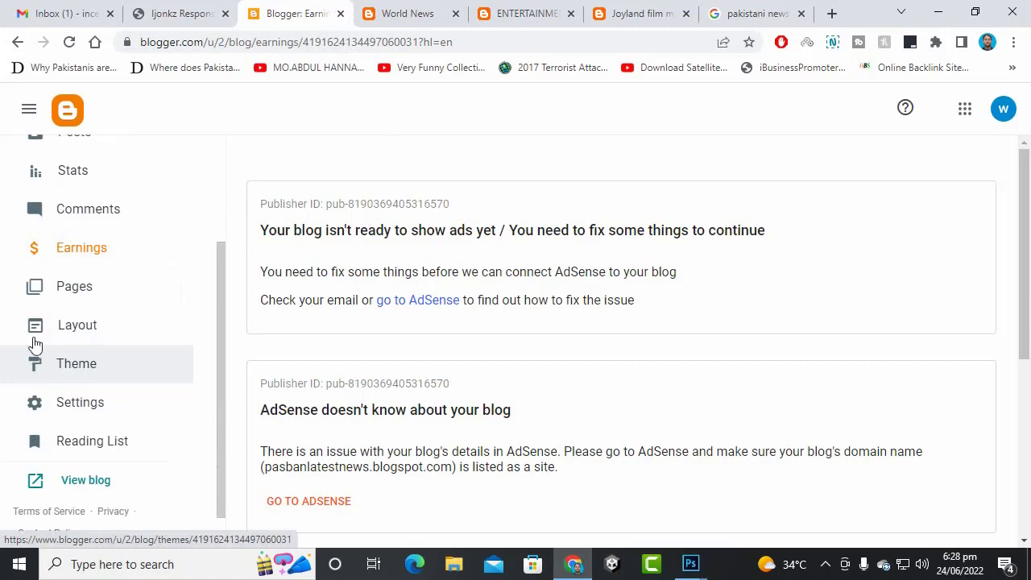
# - Scroll the live Pasban TV blog's Latest Post list down to the footer and back up
pyautogui.click(406, 13)
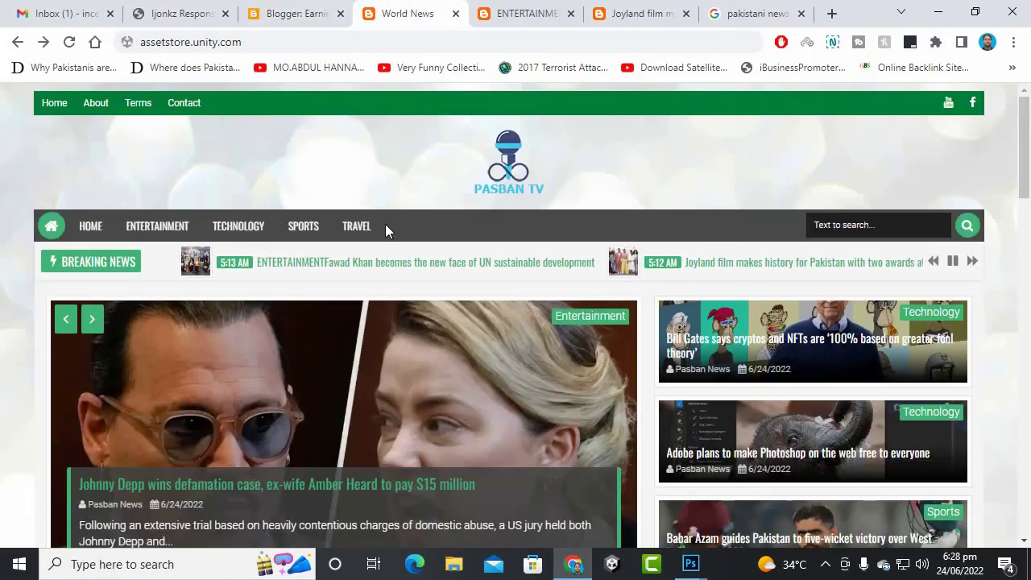
pyautogui.scroll(-5, 397, 231)
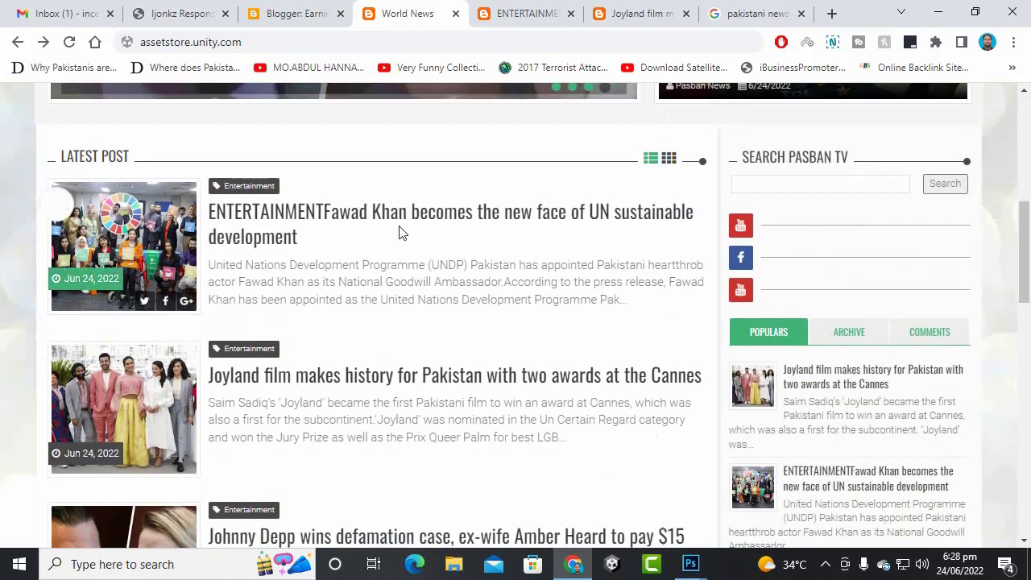
pyautogui.scroll(-8, 398, 232)
pyautogui.scroll(-2, 396, 239)
pyautogui.scroll(-3, 396, 239)
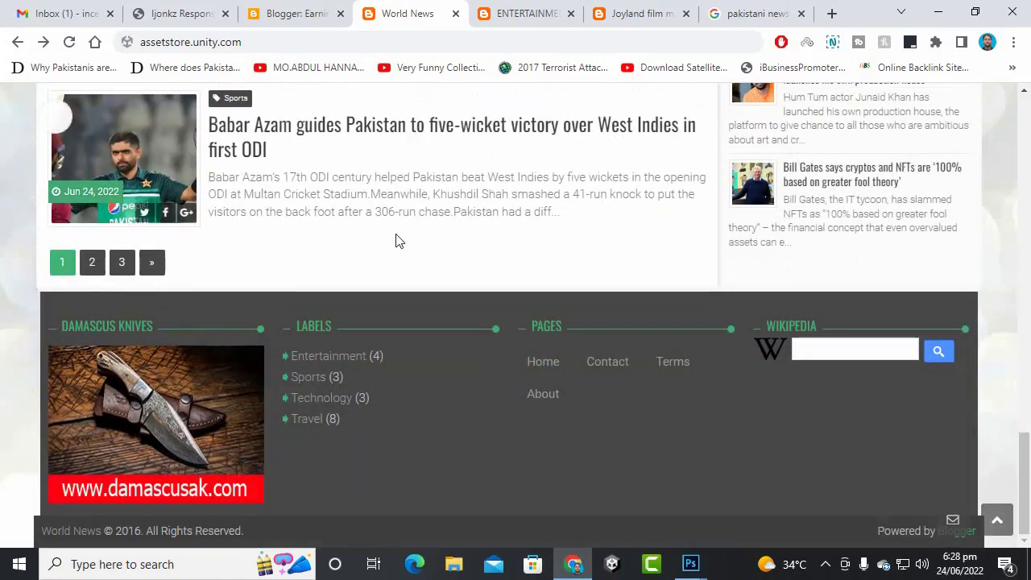
pyautogui.scroll(15, 394, 242)
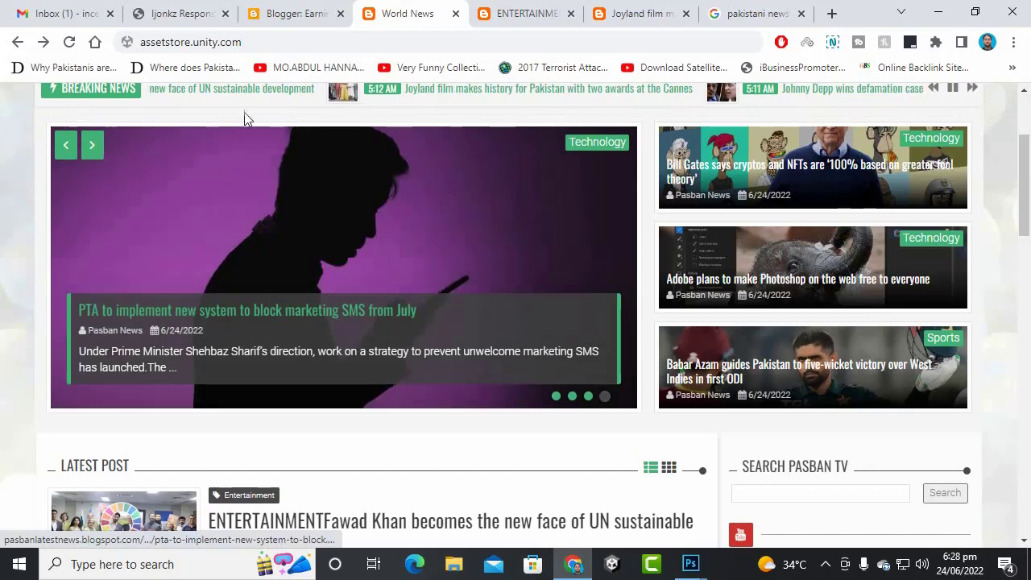
pyautogui.click(272, 41)
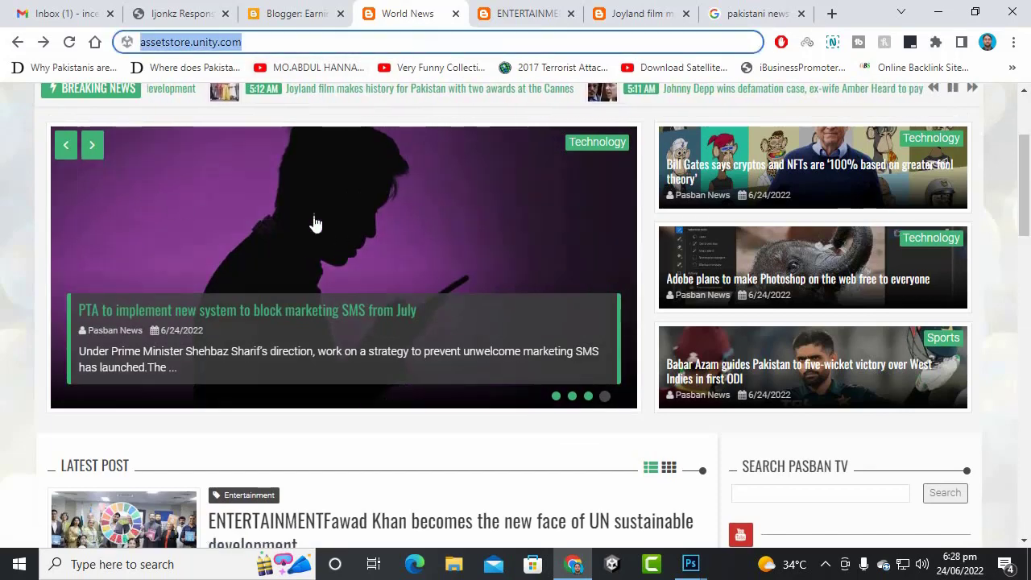
pyautogui.scroll(2, 313, 223)
pyautogui.click(469, 167)
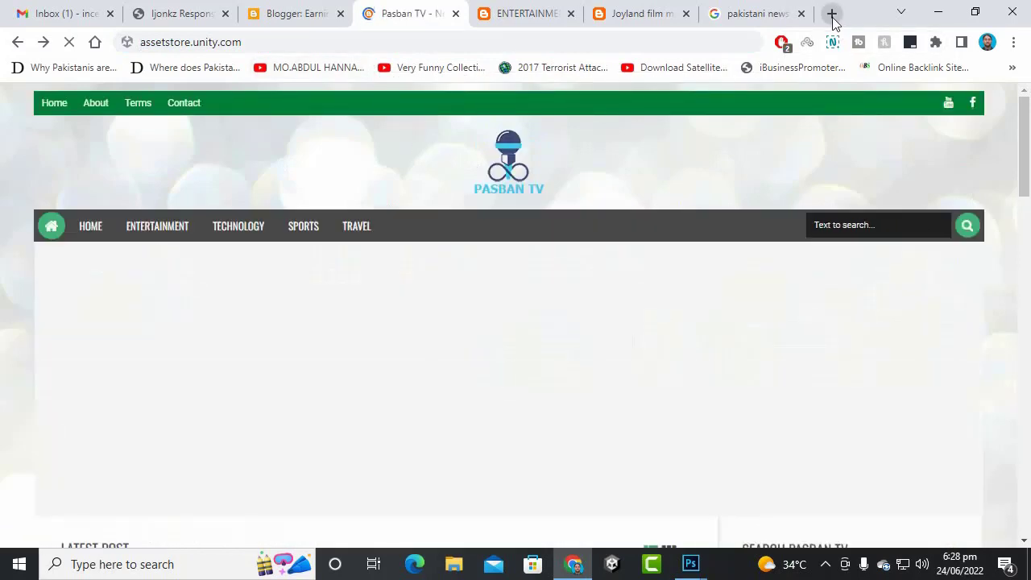
# - Visit incern.org in a new tab and scroll through the site
pyautogui.click(832, 14)
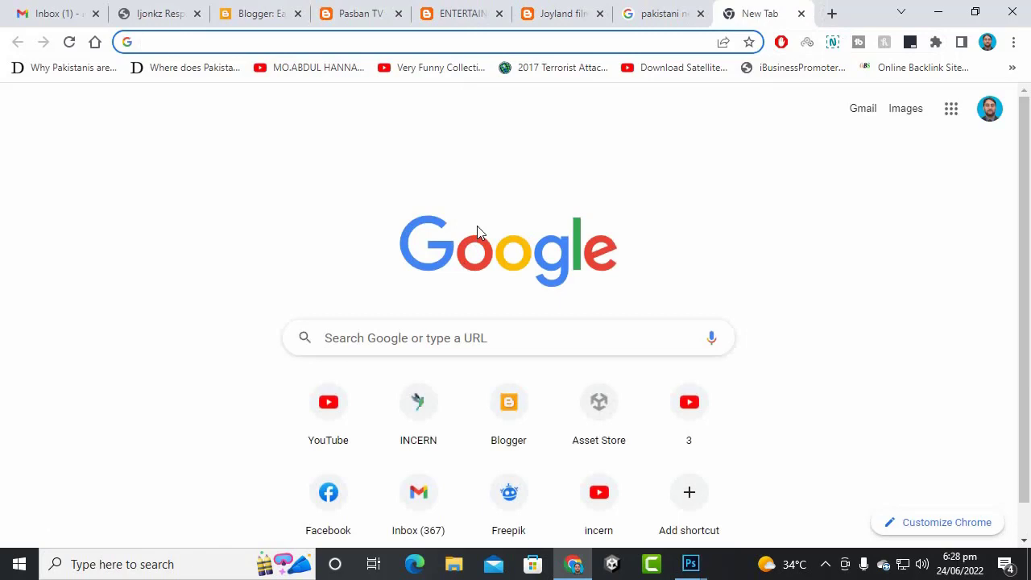
pyautogui.write('incer')
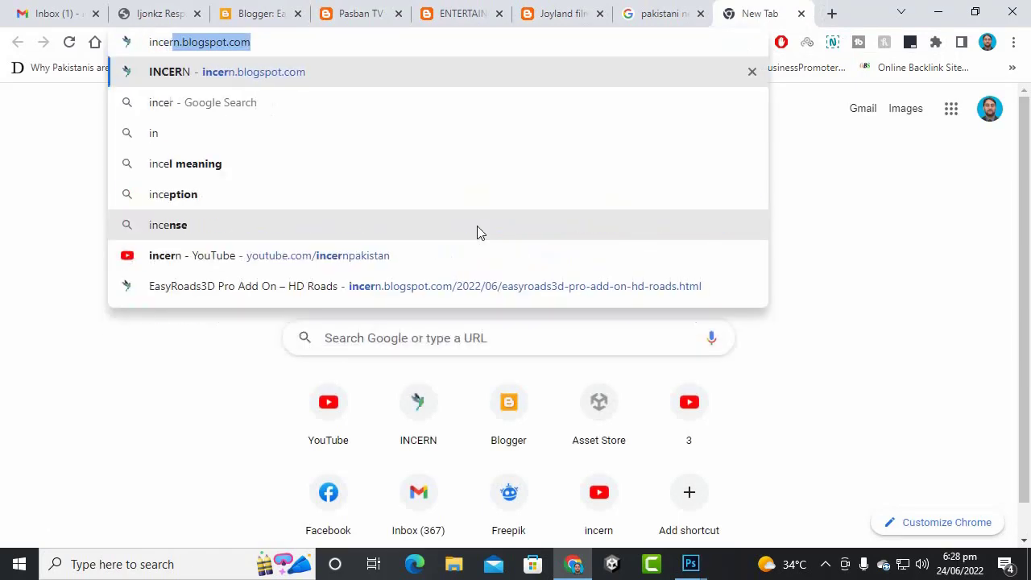
pyautogui.write('n.org')
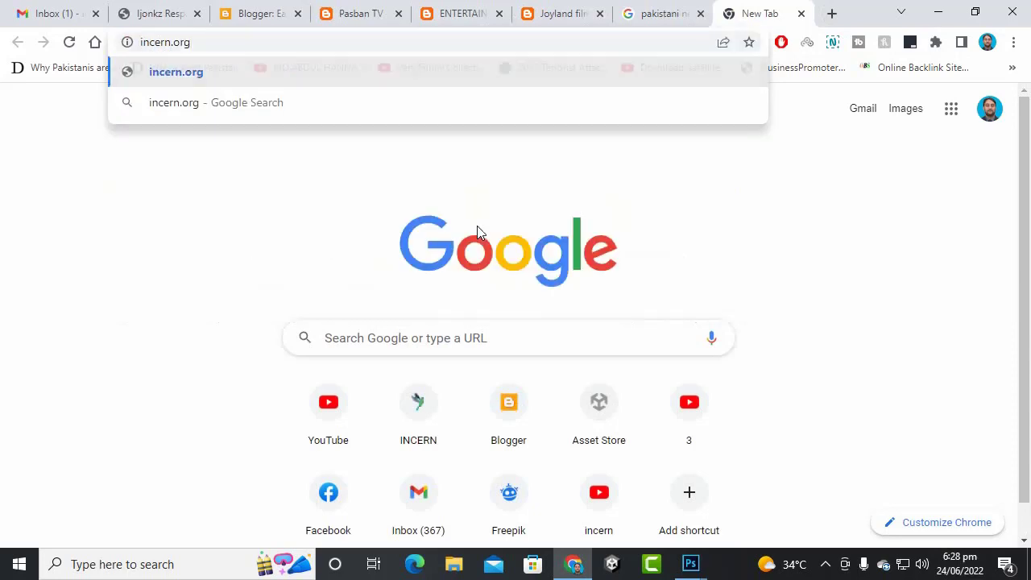
pyautogui.press('Return')
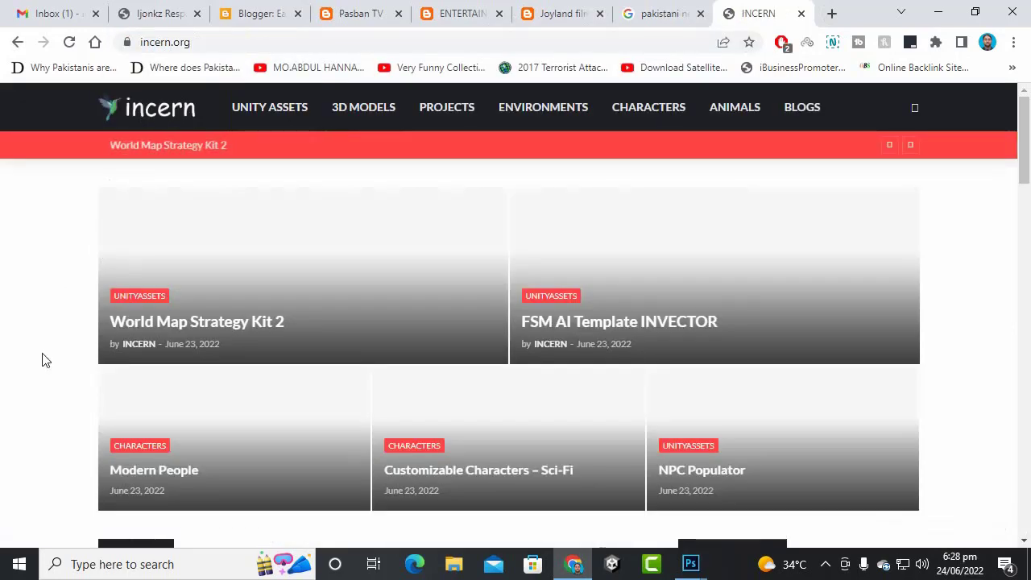
pyautogui.click(206, 41)
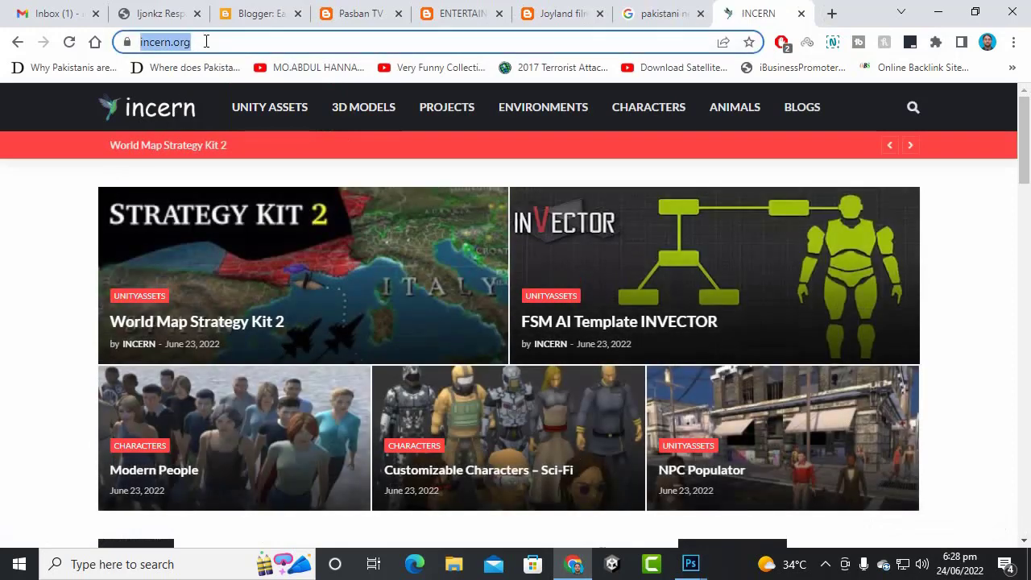
pyautogui.click(34, 322)
pyautogui.scroll(-10, 817, 277)
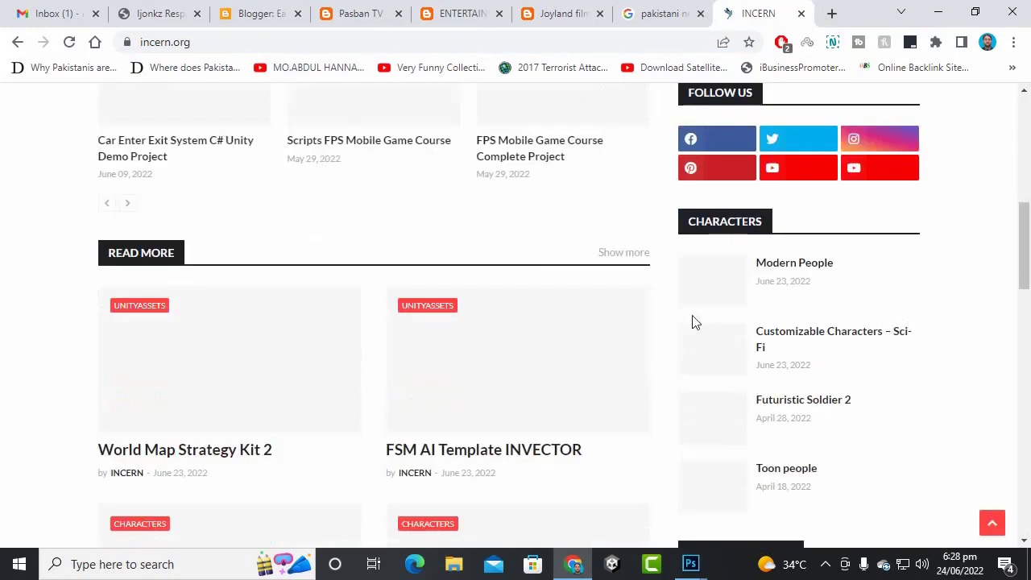
pyautogui.scroll(-13, 695, 322)
pyautogui.scroll(-3, 297, 246)
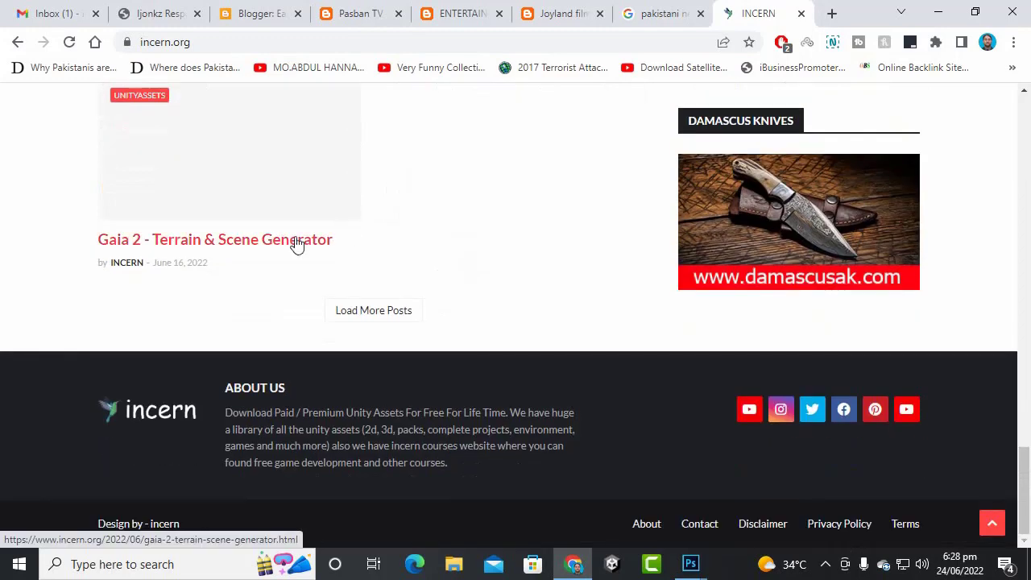
# - Close the INCERN tab and cycle through the Pasban TV tabs back to the Blogger Earnings page
pyautogui.click(801, 15)
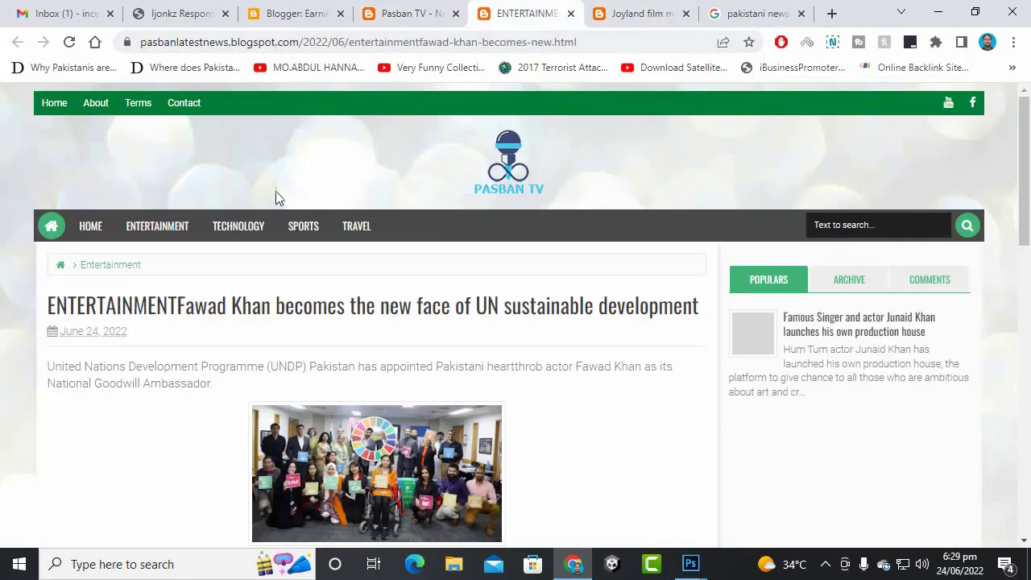
pyautogui.click(264, 229)
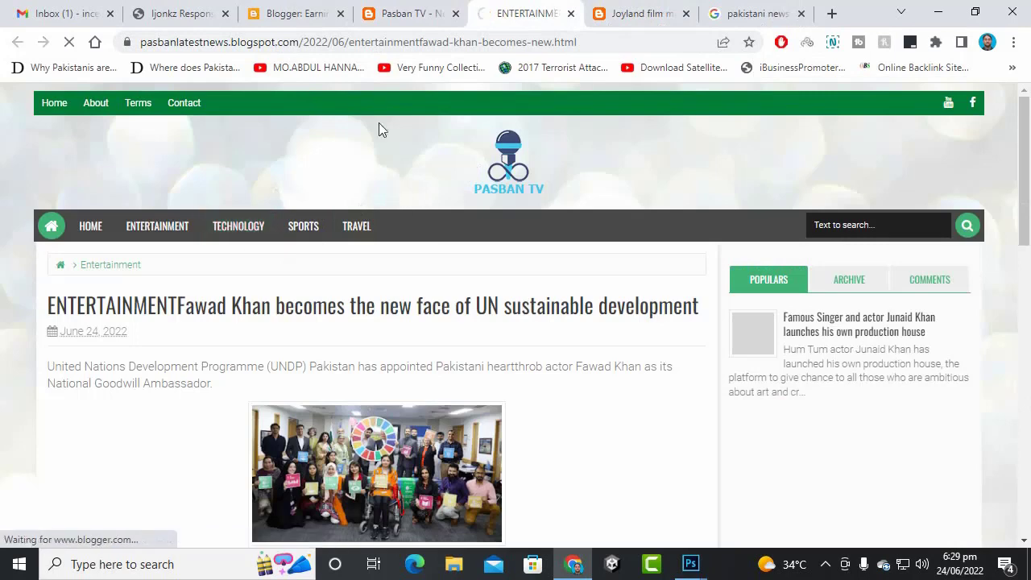
pyautogui.click(294, 14)
pyautogui.click(407, 13)
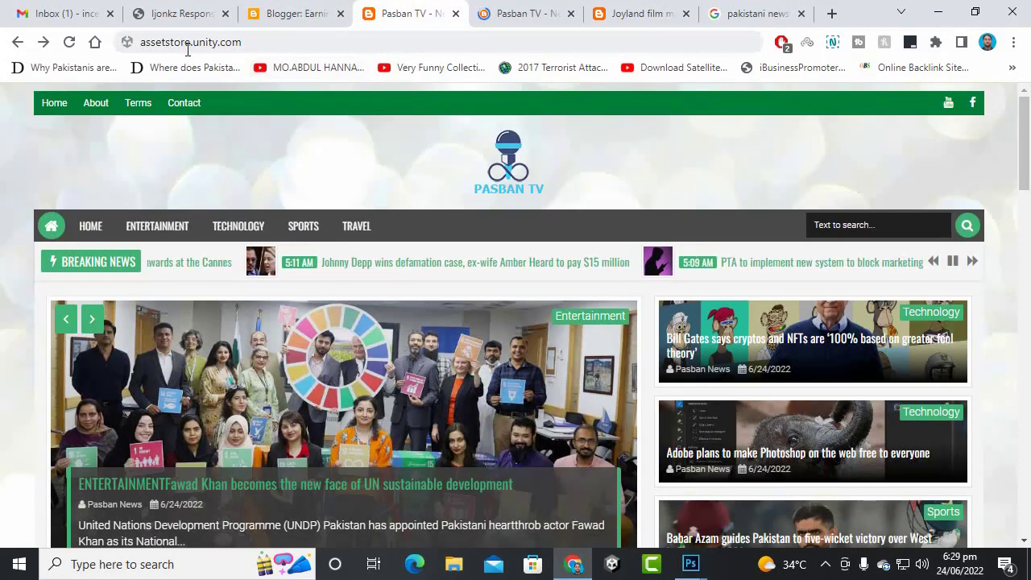
pyautogui.click(596, 10)
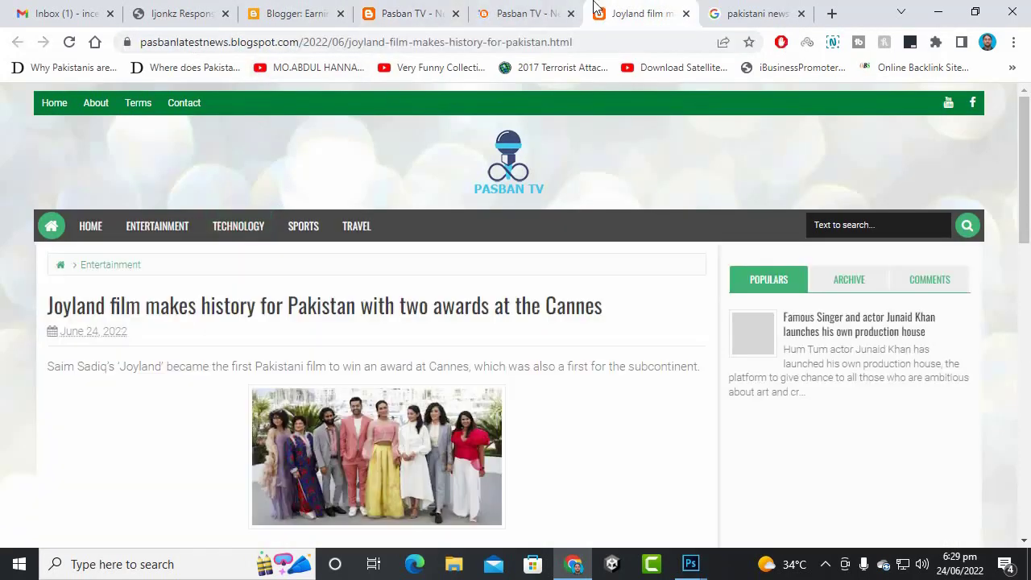
pyautogui.click(537, 11)
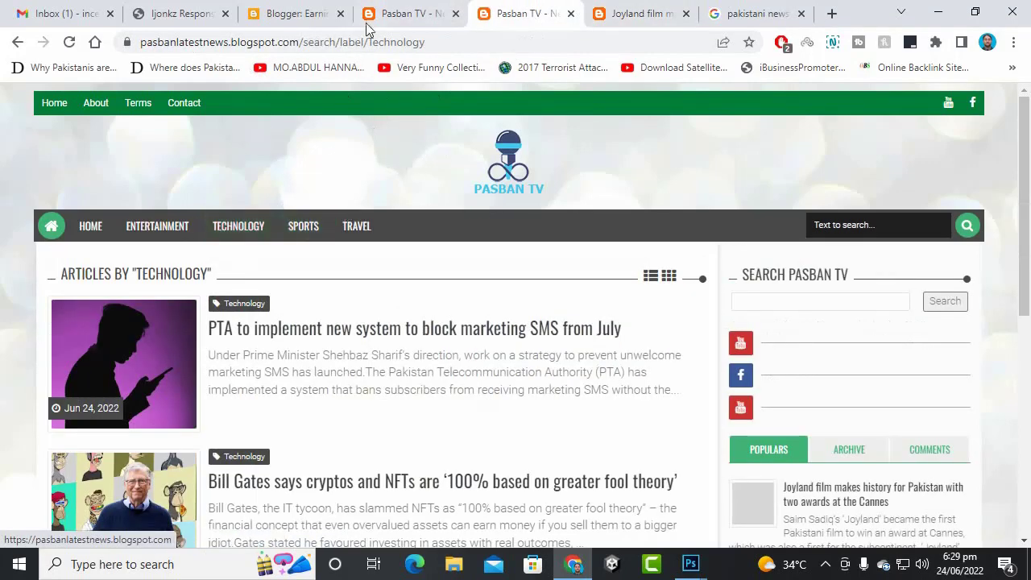
pyautogui.click(311, 11)
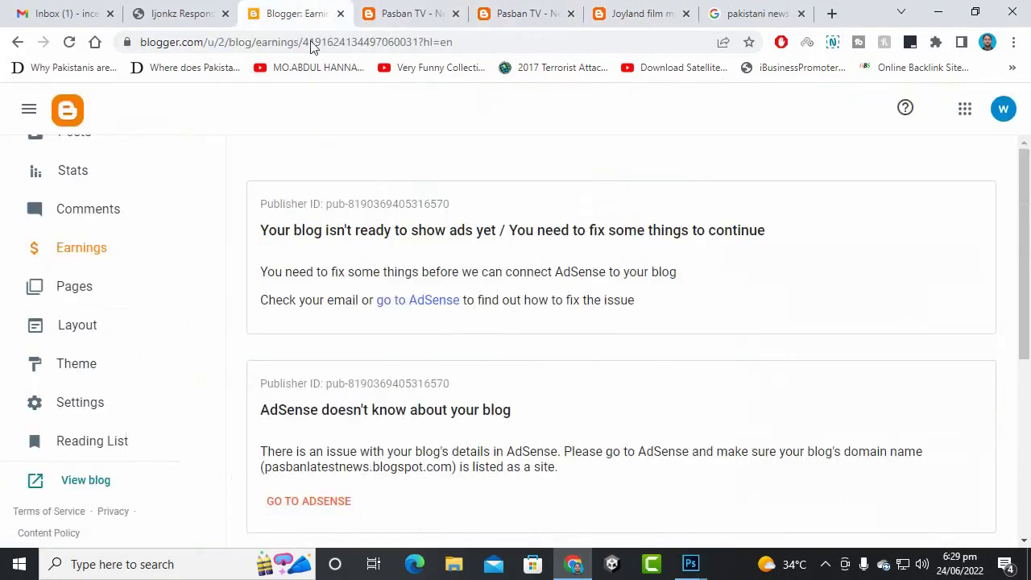
# - Open the Pasban TV blog settings and scroll down to the Publishing section
pyautogui.click(108, 403)
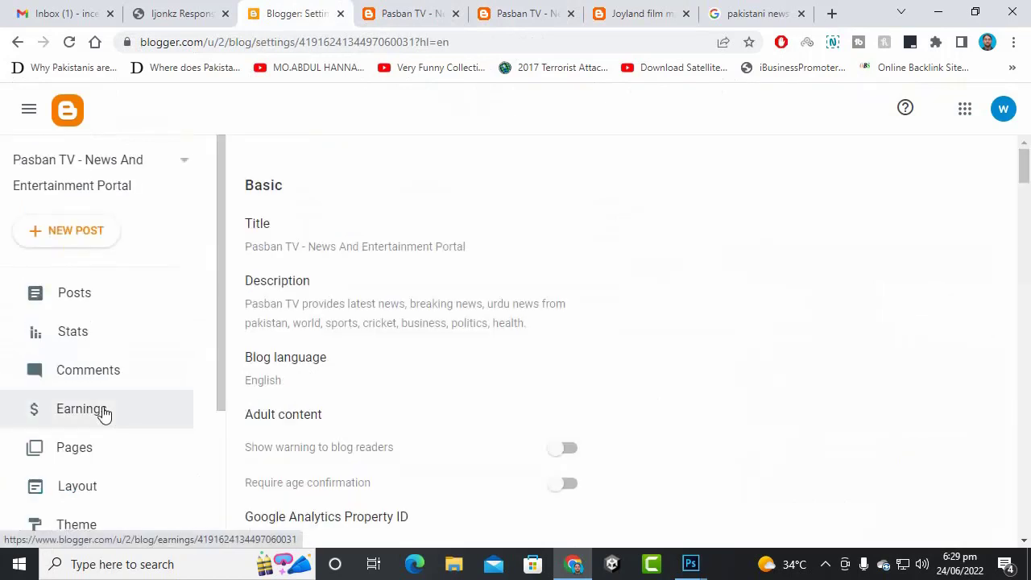
pyautogui.scroll(-3, 476, 361)
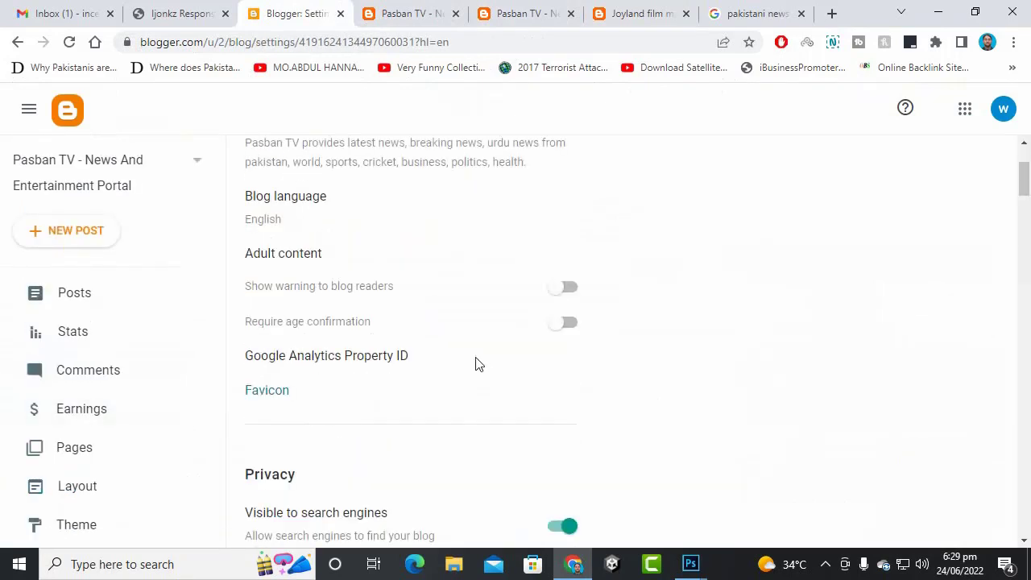
pyautogui.scroll(-3, 474, 361)
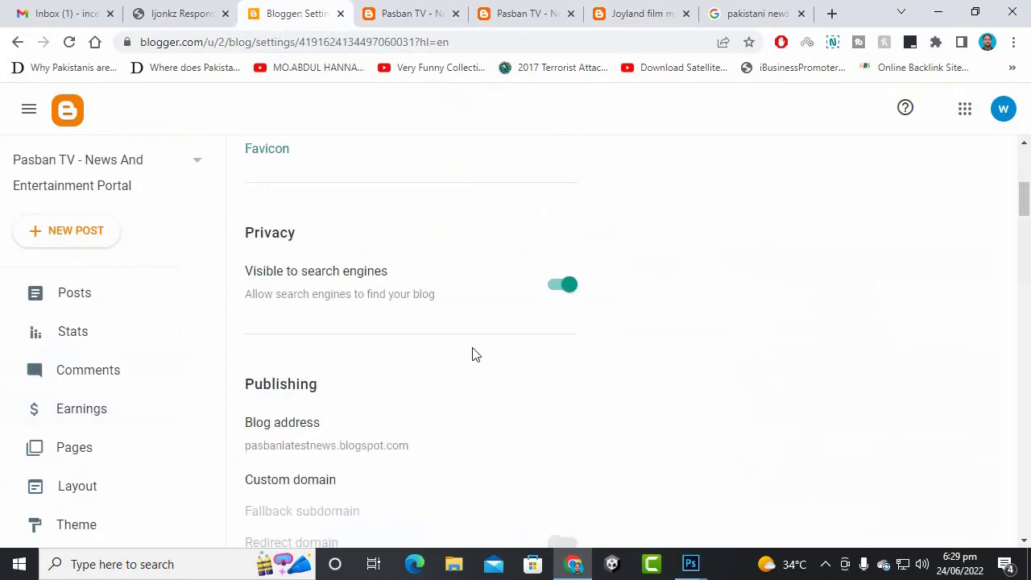
pyautogui.scroll(-2, 475, 346)
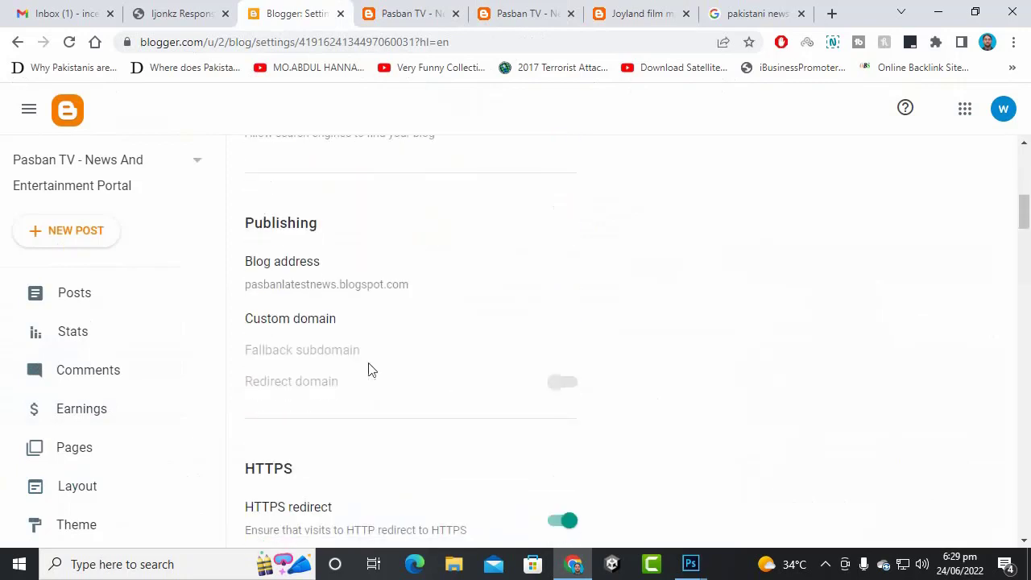
# - Cancel the Custom domain box without saving a domain, and view the live Pasban TV homepage
pyautogui.click(317, 321)
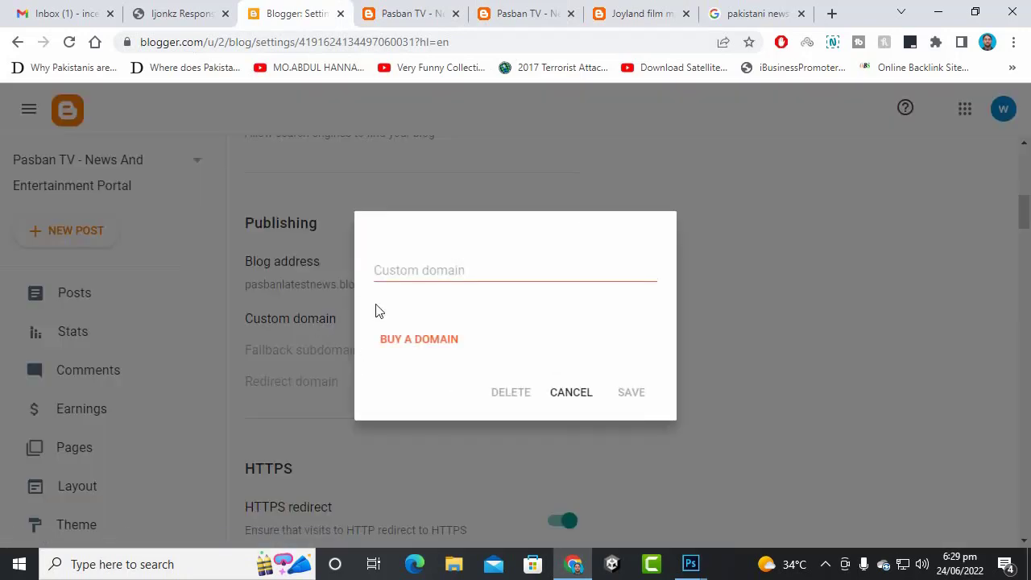
pyautogui.click(493, 276)
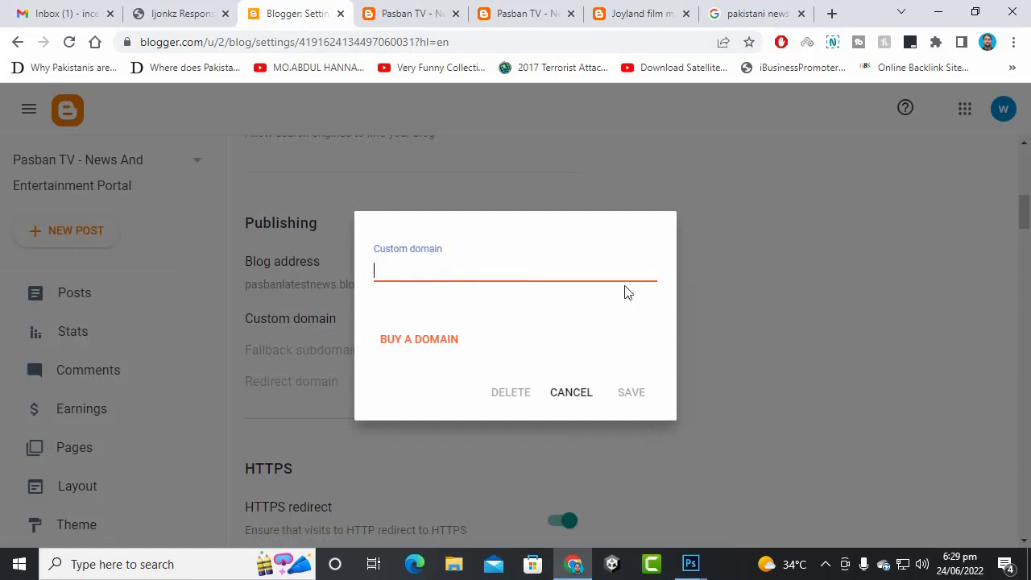
pyautogui.click(583, 401)
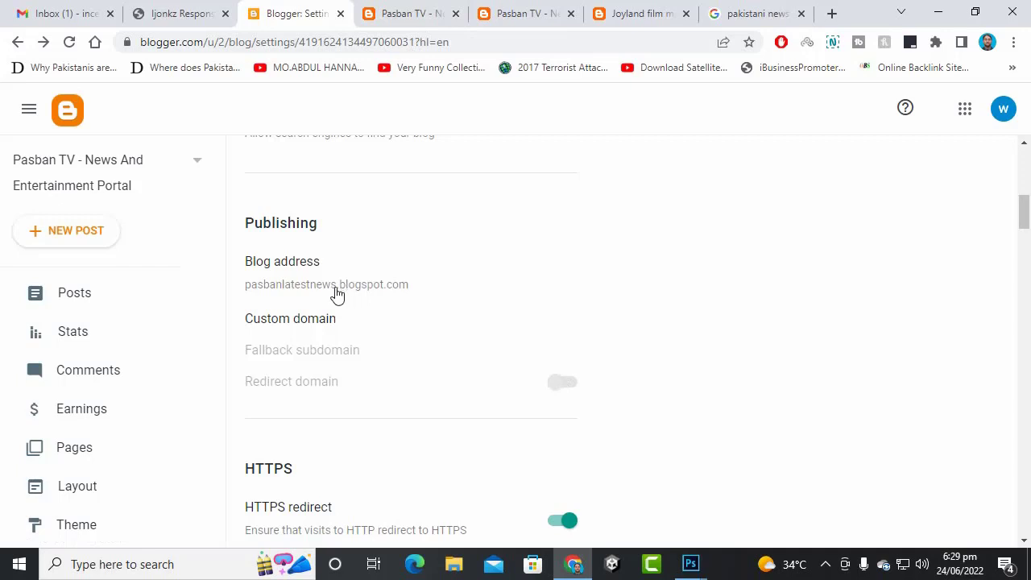
pyautogui.click(382, 14)
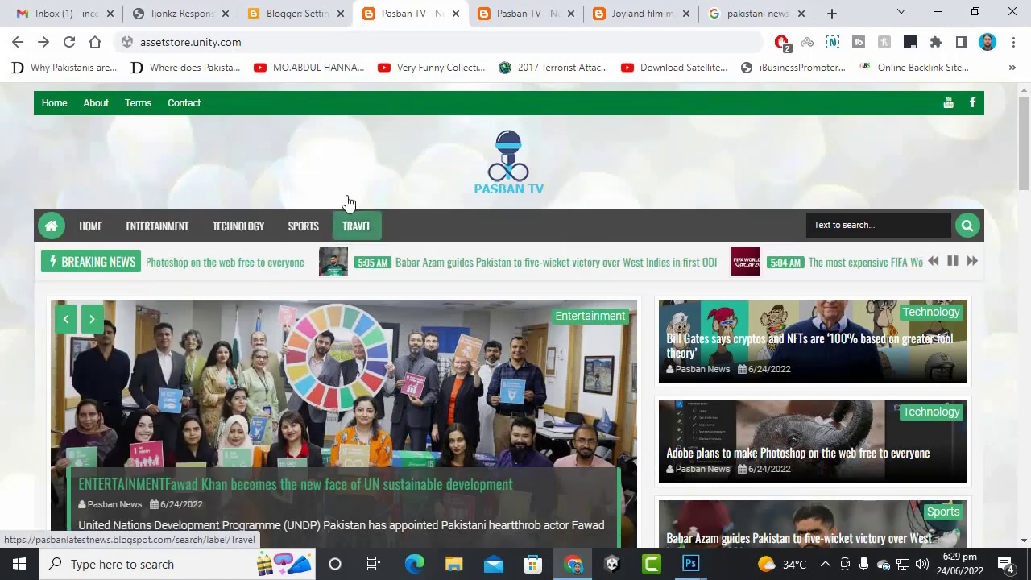
# - Reload and close the duplicate Pasban TV homepage tab, then close the Joyland film article tab
pyautogui.click(499, 187)
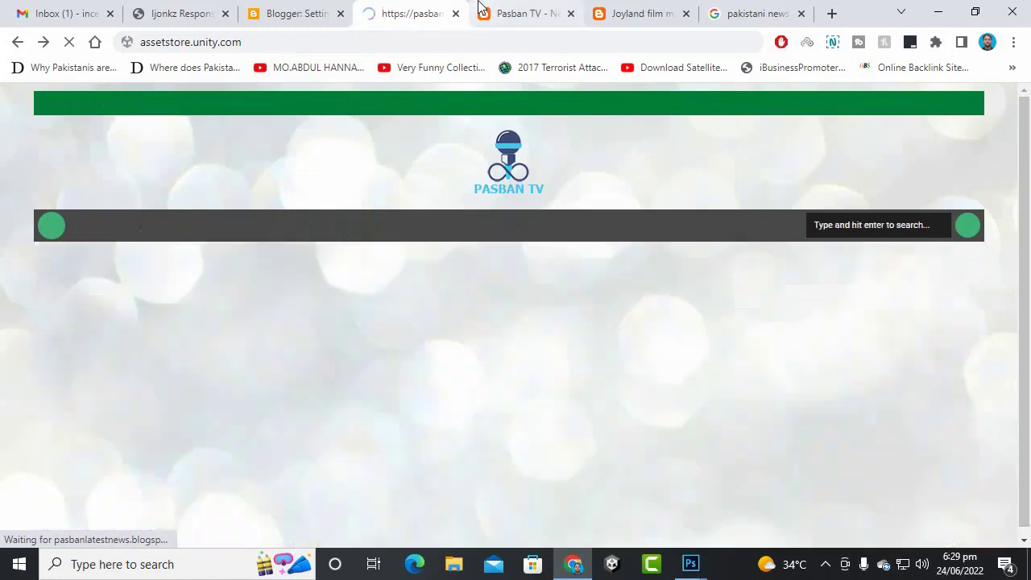
pyautogui.scroll(-8, 626, 237)
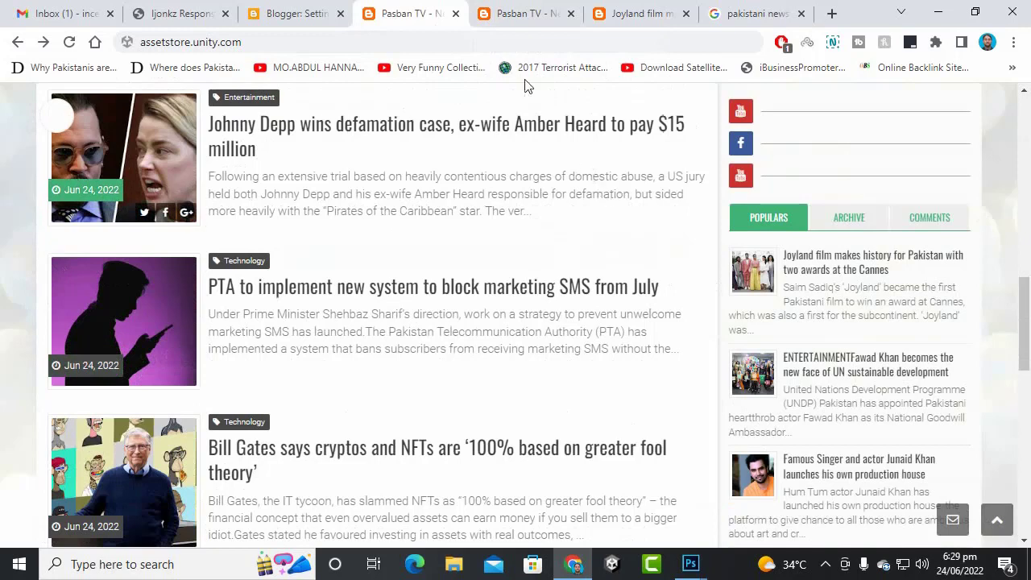
pyautogui.click(455, 14)
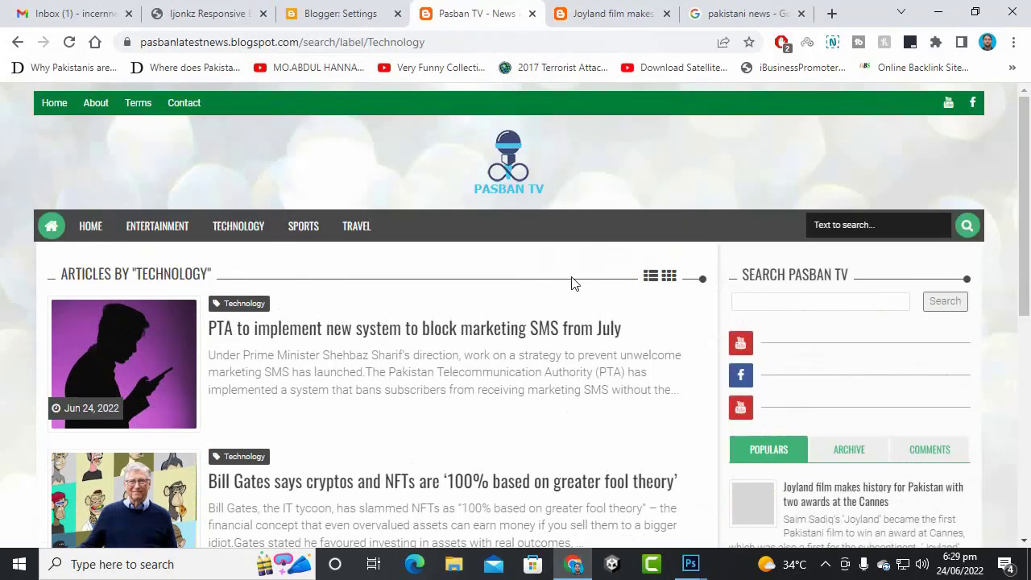
pyautogui.scroll(-5, 612, 268)
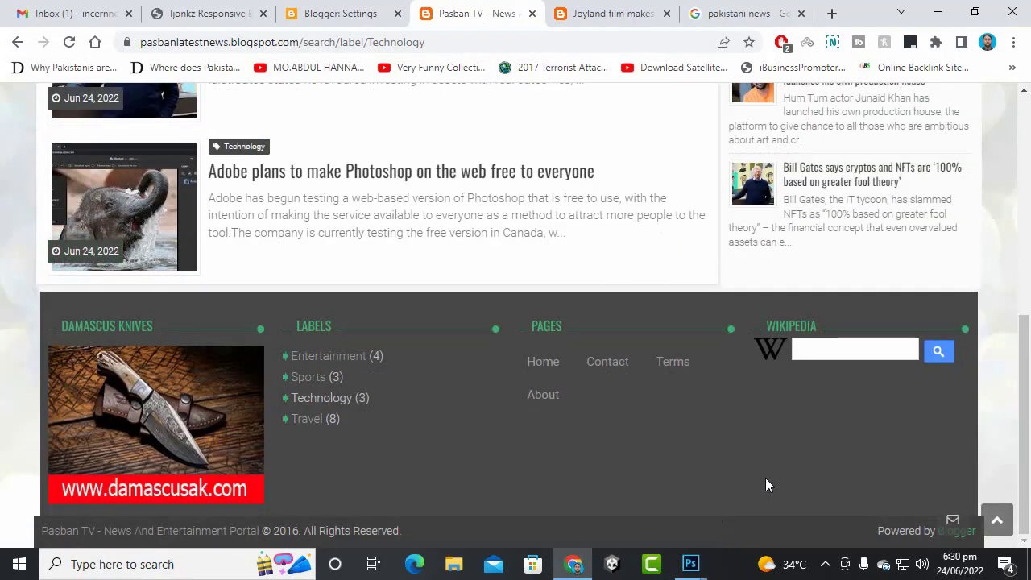
pyautogui.click(596, 13)
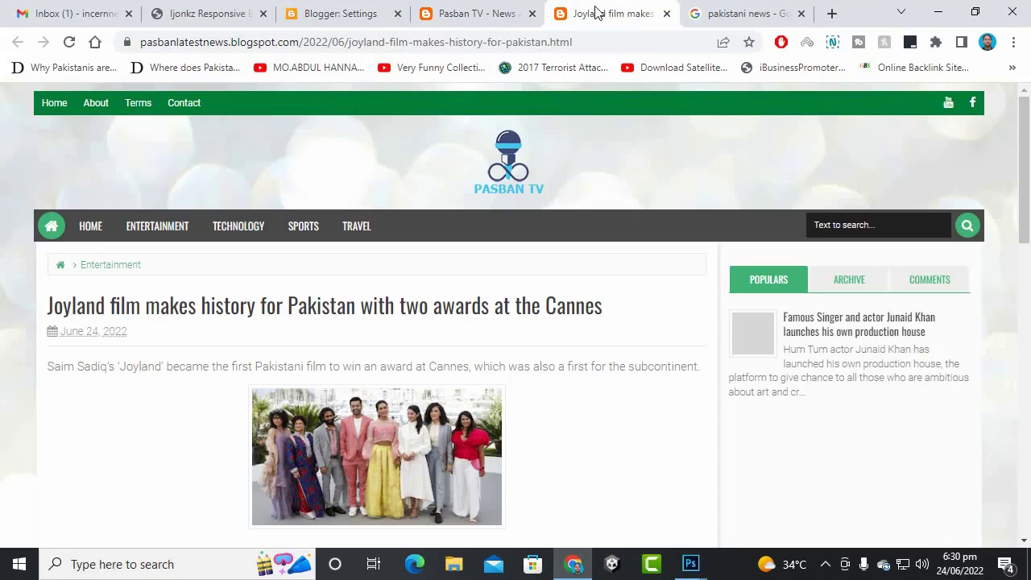
pyautogui.click(665, 14)
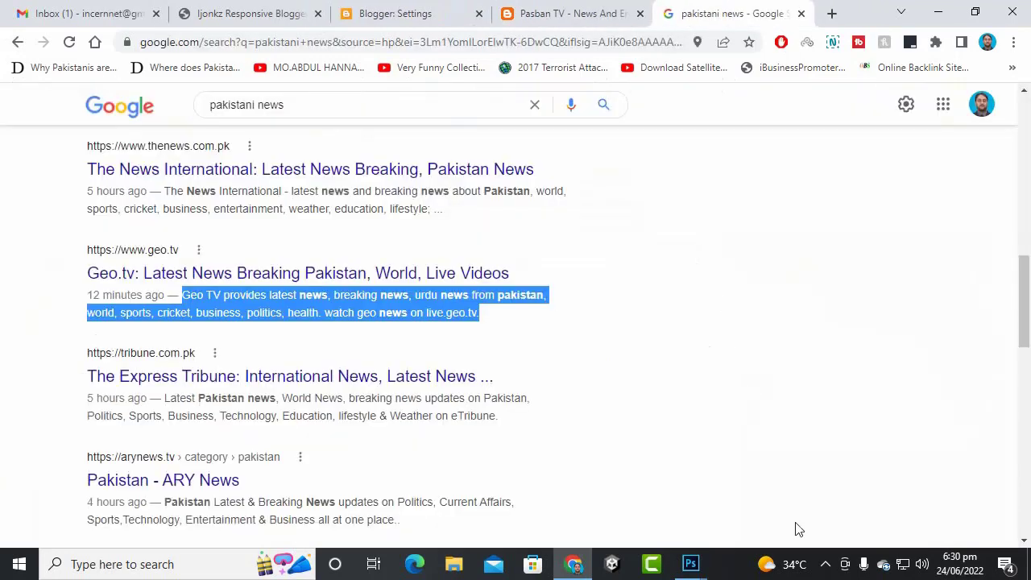